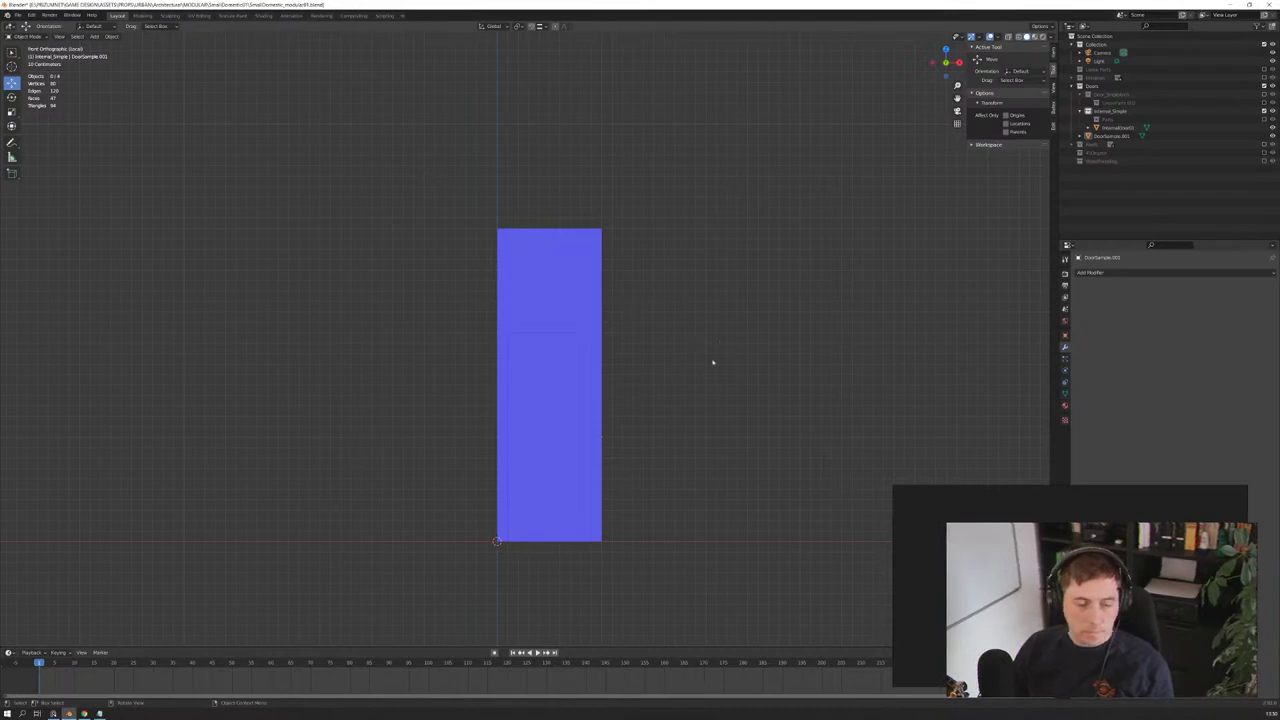
Step: Inspect the door and frame from several orbit angles and the numpad 1 front view, then save the .blend file
mouse_move(654, 391)
middle_mouse_down()
mouse_move(491, 400)
mouse_move(568, 396)
middle_mouse_up()
scroll(630, 396, "up", 3)
scroll(660, 403, "down", 3)
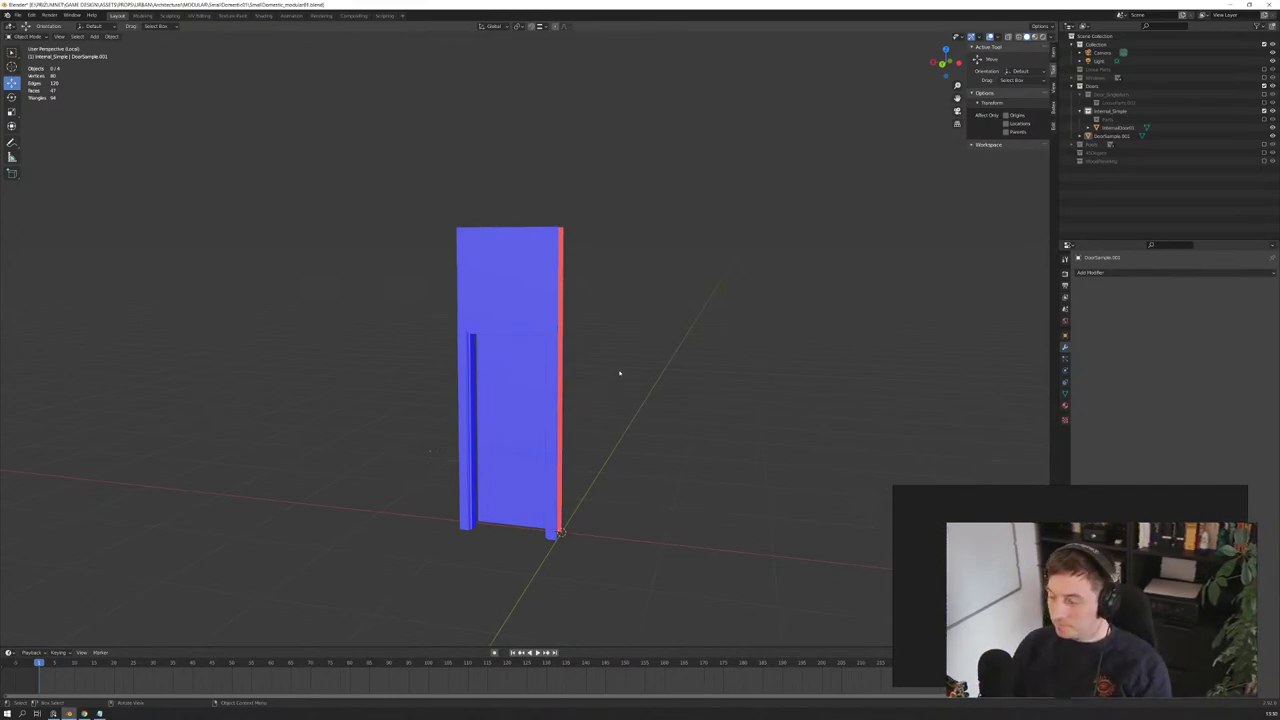
scroll(606, 371, "up", 3)
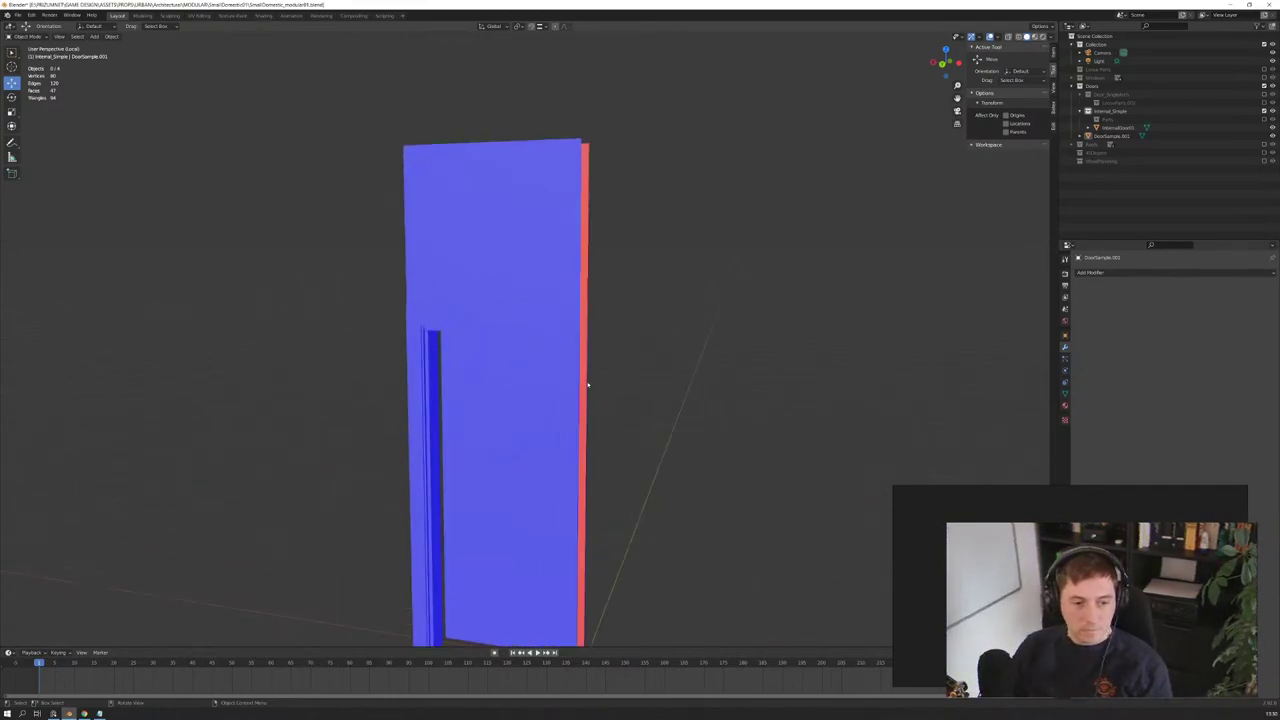
mouse_move(588, 384)
middle_mouse_down()
mouse_move(632, 306)
mouse_move(611, 369)
mouse_move(569, 389)
mouse_move(544, 357)
mouse_move(651, 364)
middle_mouse_up()
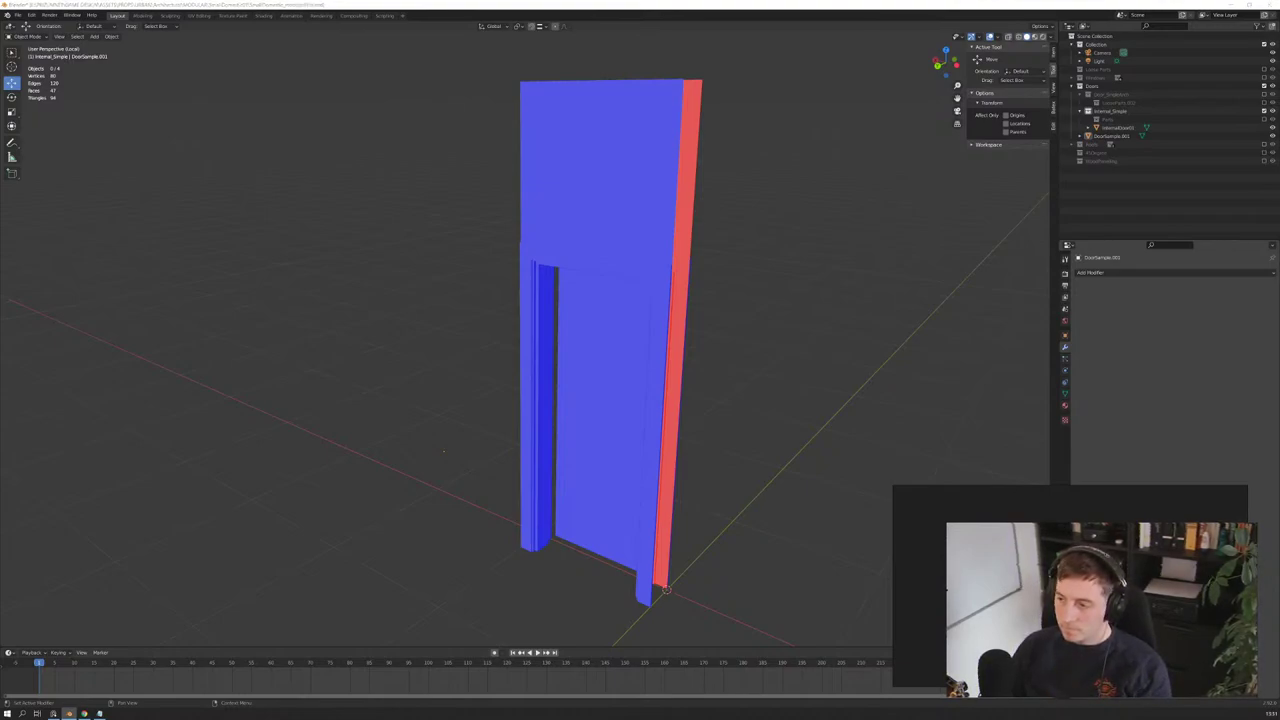
mouse_move(686, 354)
middle_mouse_down()
mouse_move(737, 357)
mouse_move(700, 356)
middle_mouse_up()
key("KP_1")
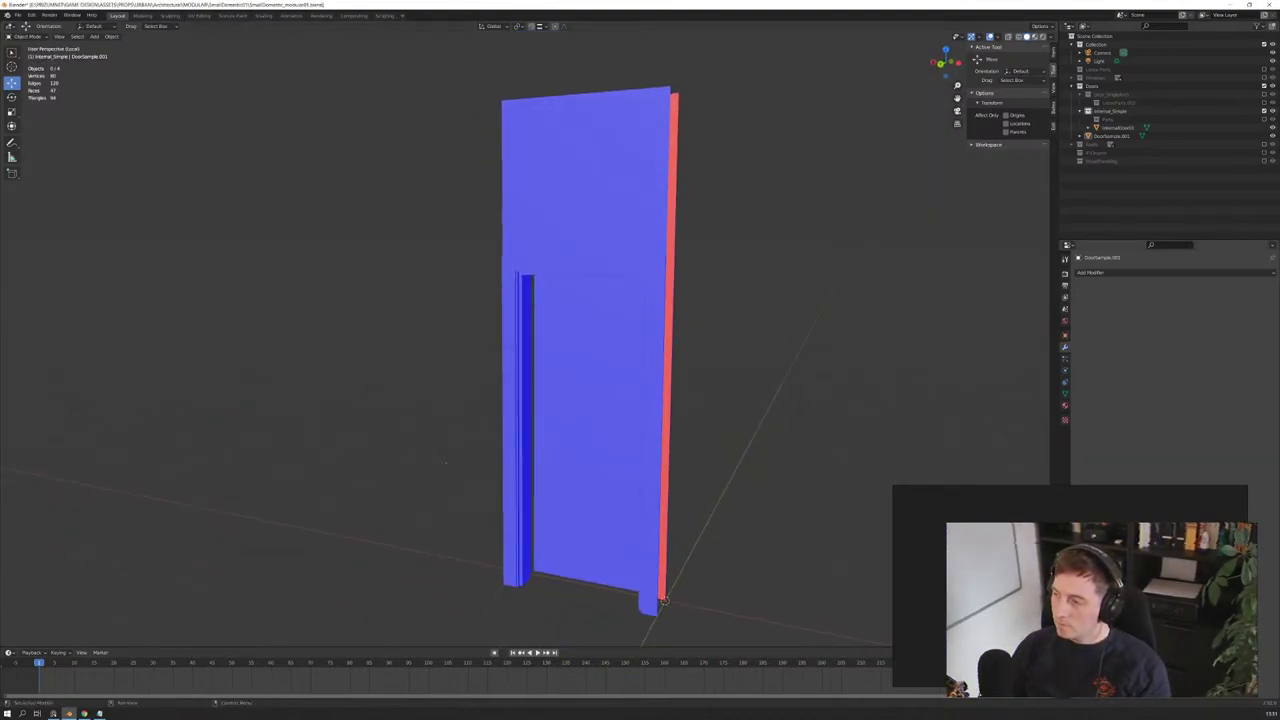
key("ctrl+s")
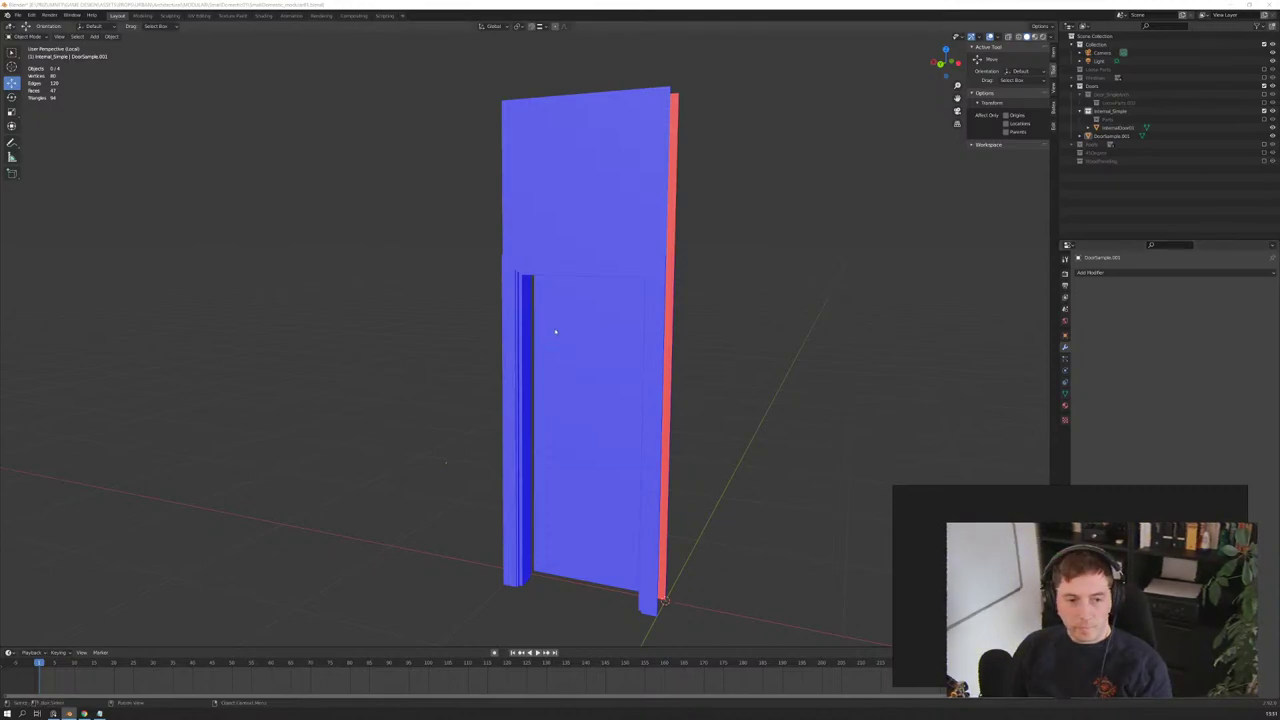
middle_click_drag(551, 331, 571, 396)
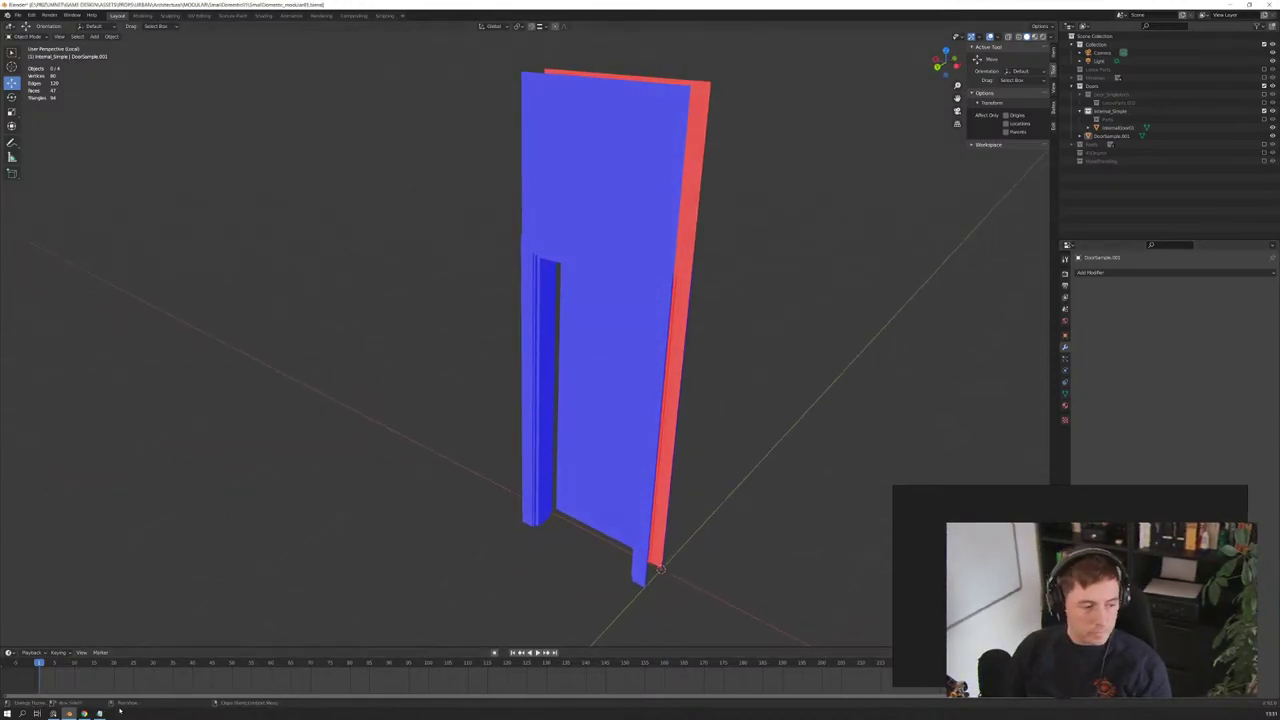
Step: Copy the 4 Panel Victorian Interior Door picture from the image results
left_click(84, 713)
right_click(870, 268)
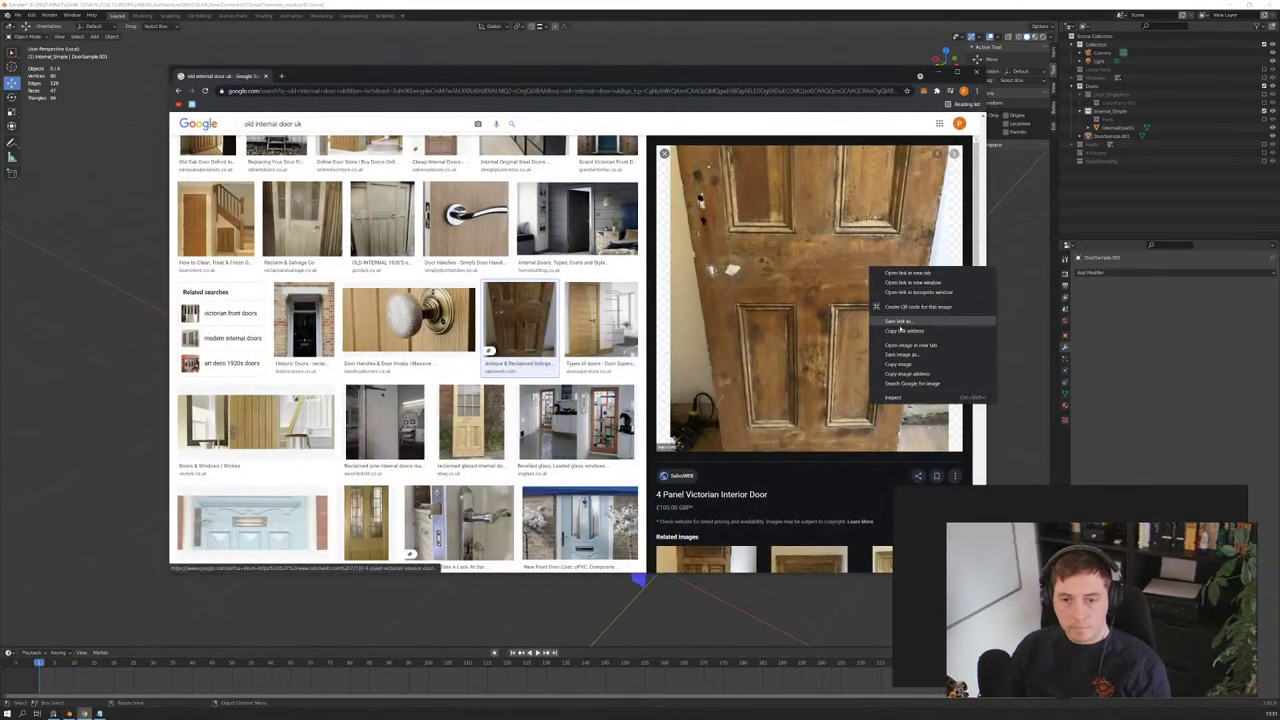
left_click(900, 364)
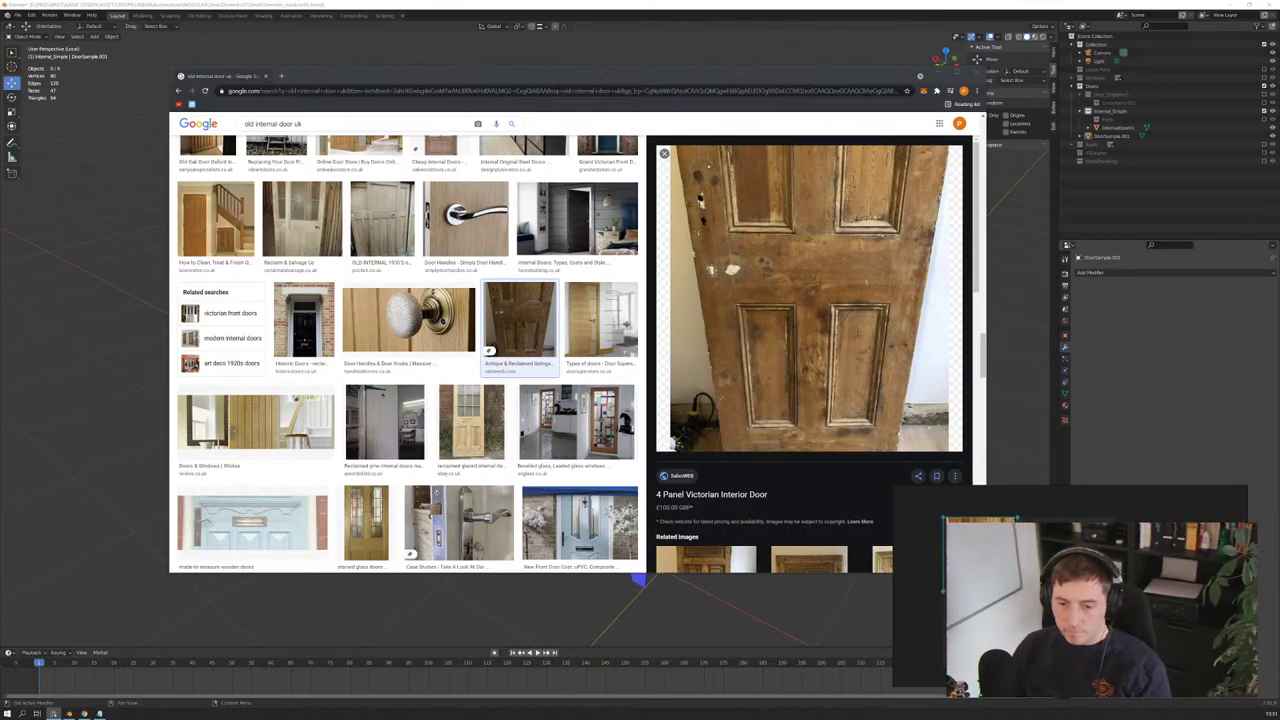
Step: Save the Manchester Door Stripping photo of panelled doors to disk
scroll(405, 355, "up", 2)
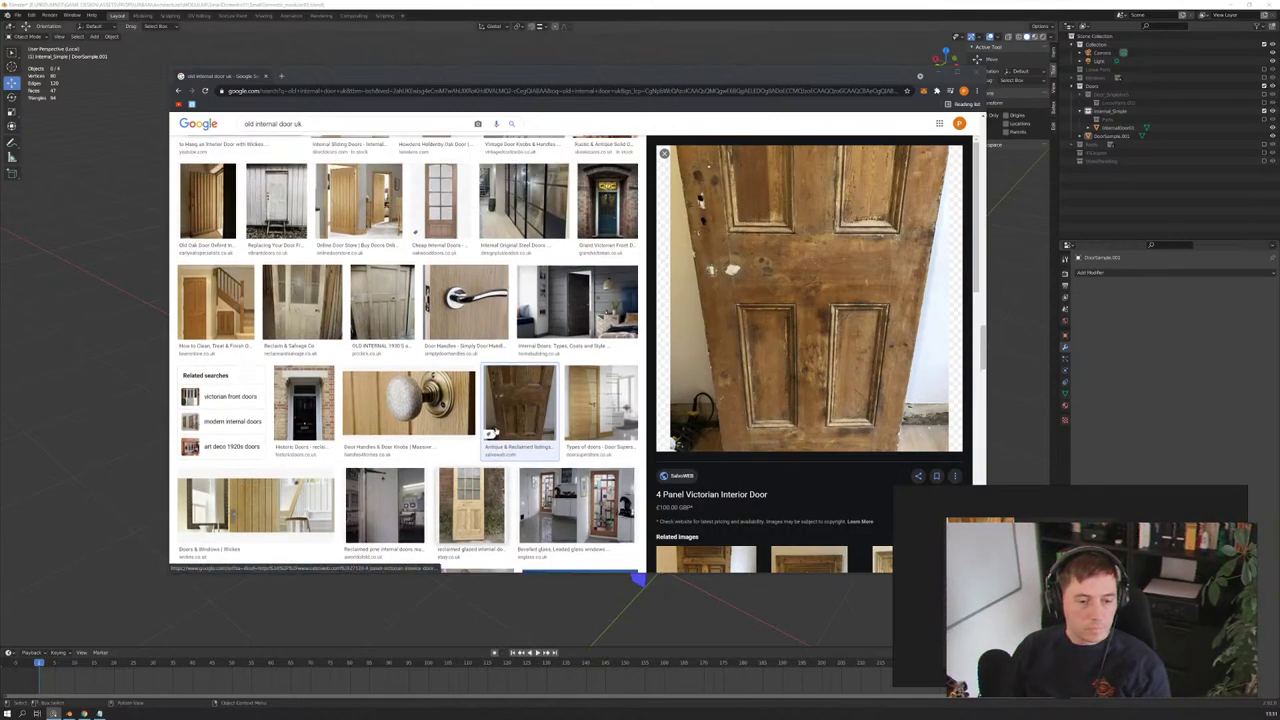
scroll(490, 432, "up", 5)
scroll(490, 432, "up", 4)
left_click(528, 394)
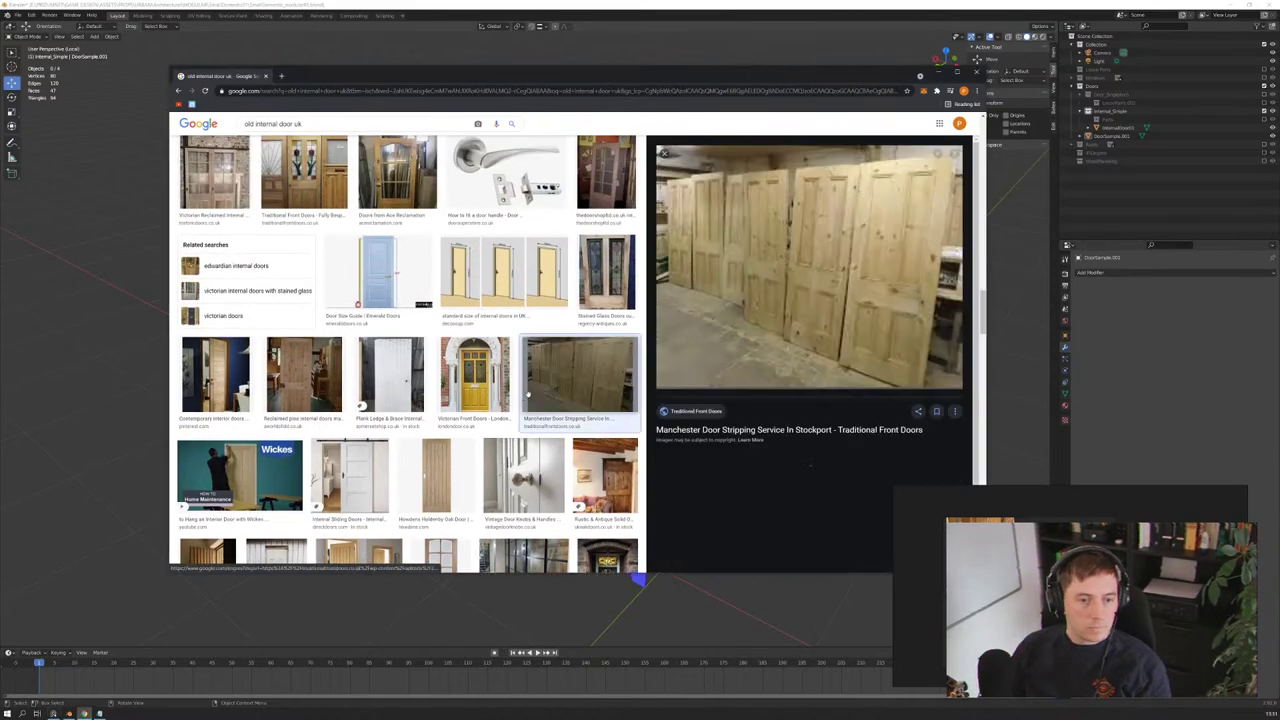
right_click(760, 247)
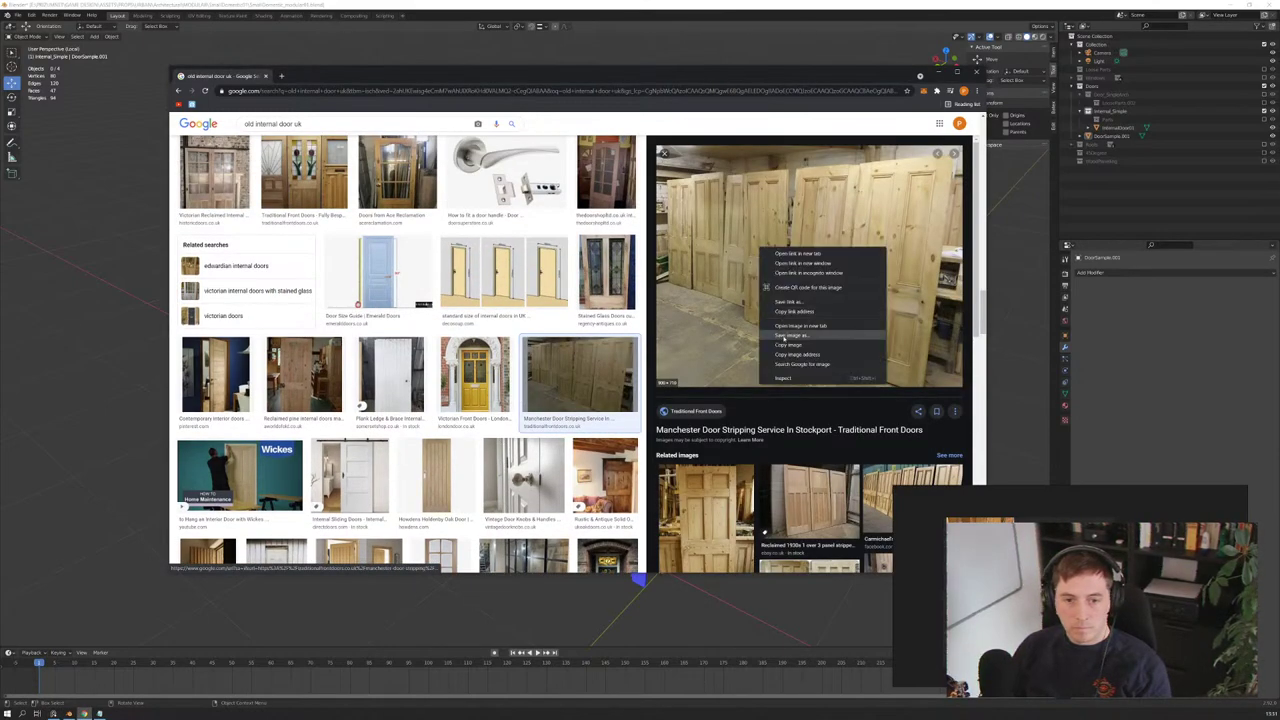
left_click(784, 336)
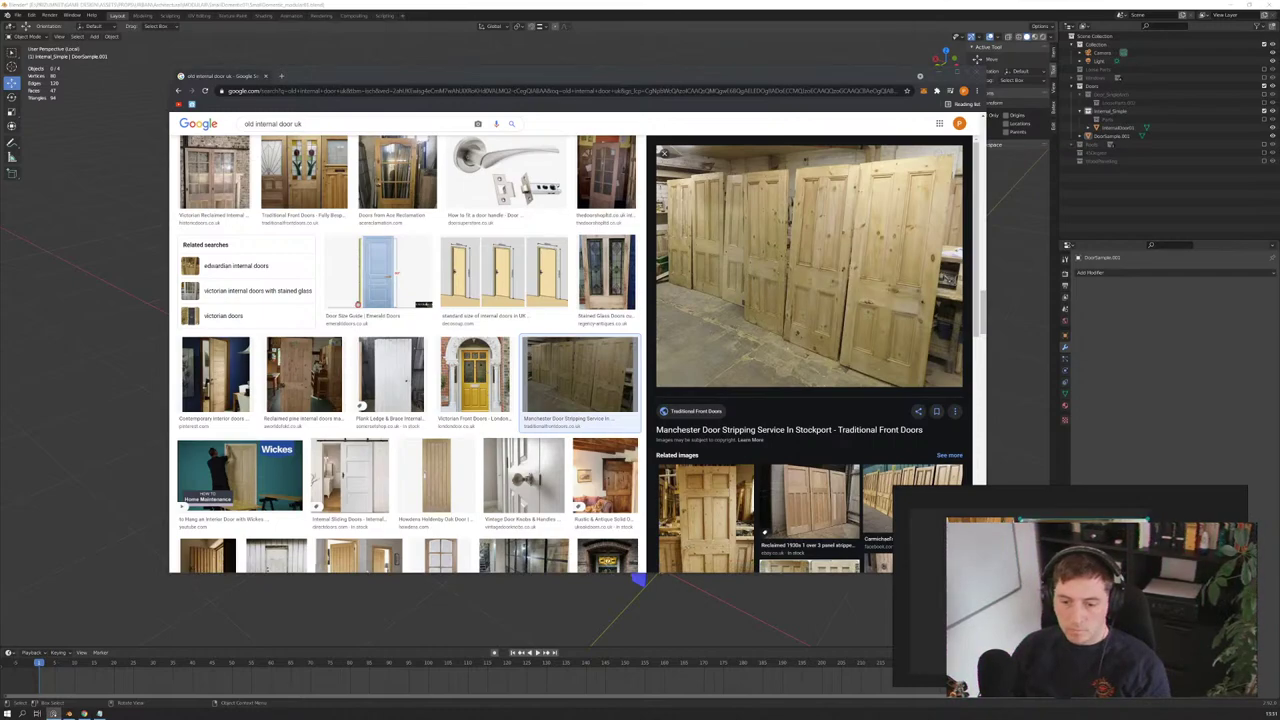
scroll(454, 402, "up", 2)
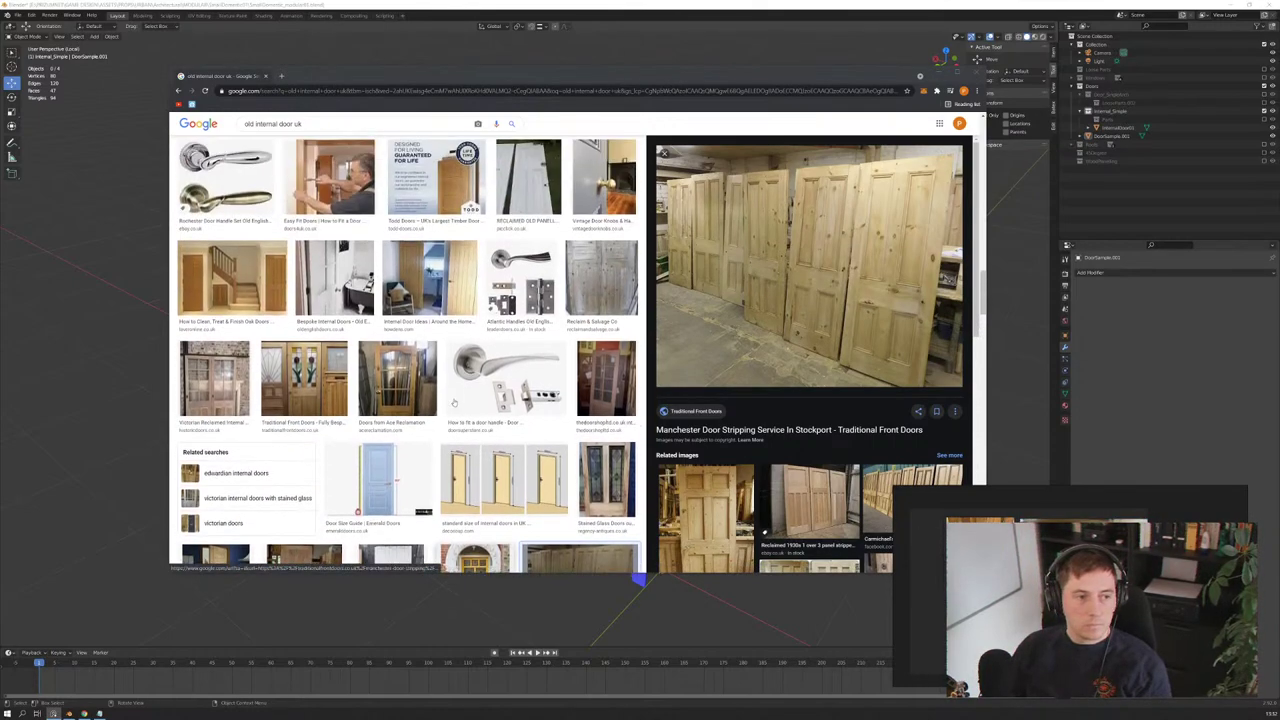
scroll(454, 402, "up", 2)
scroll(458, 408, "up", 2)
scroll(462, 414, "up", 1)
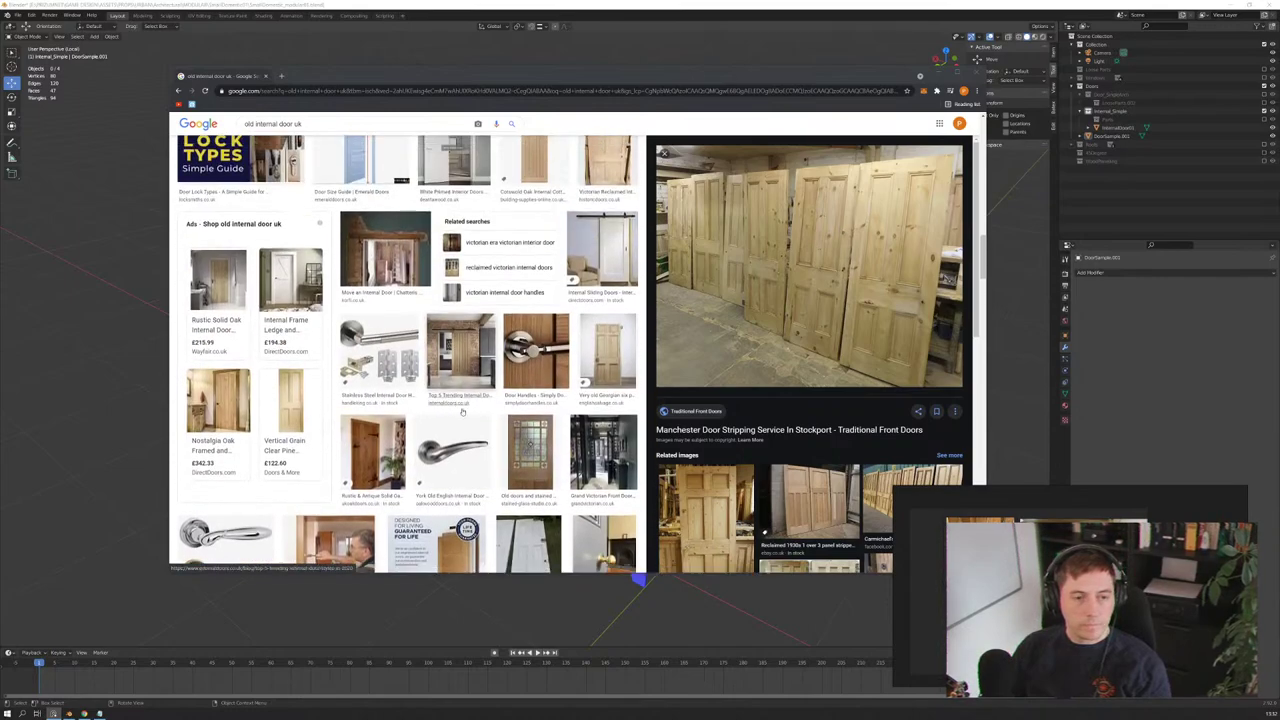
scroll(469, 424, "up", 2)
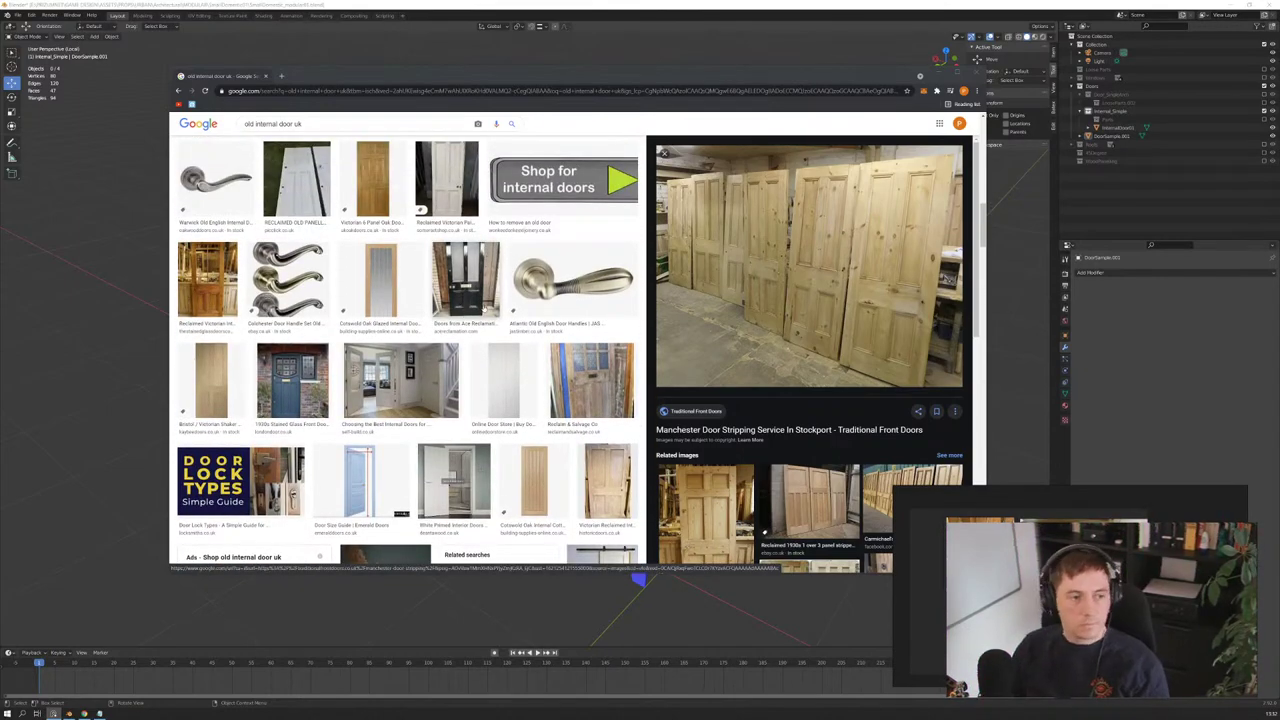
scroll(483, 308, "up", 3)
scroll(483, 308, "up", 1)
scroll(483, 308, "up", 2)
scroll(483, 308, "up", 2)
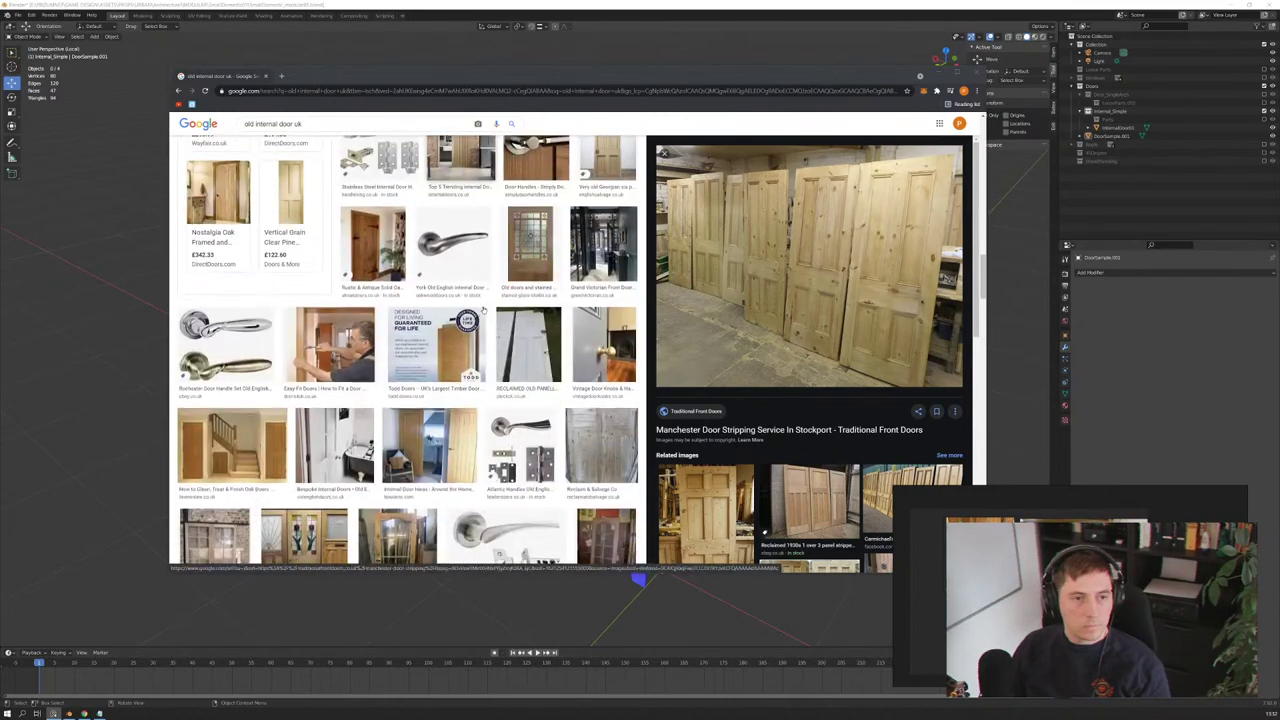
scroll(484, 310, "up", 2)
scroll(483, 309, "down", 2)
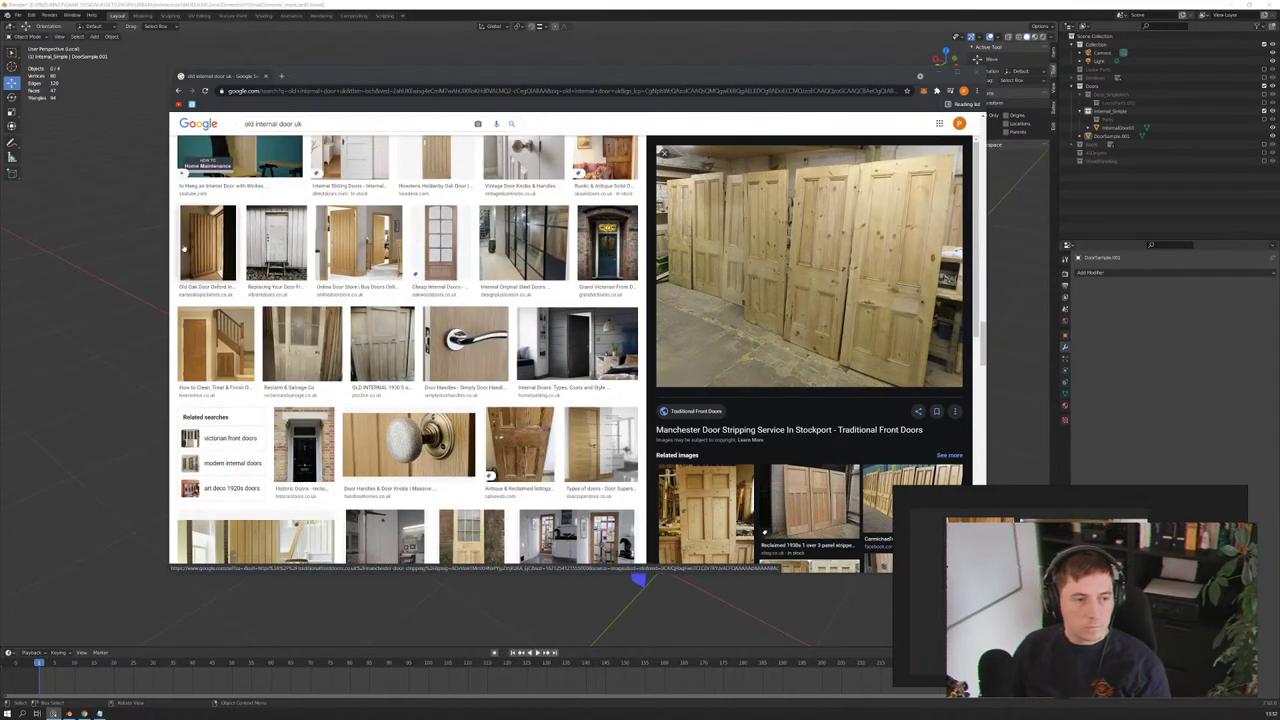
scroll(357, 368, "down", 2)
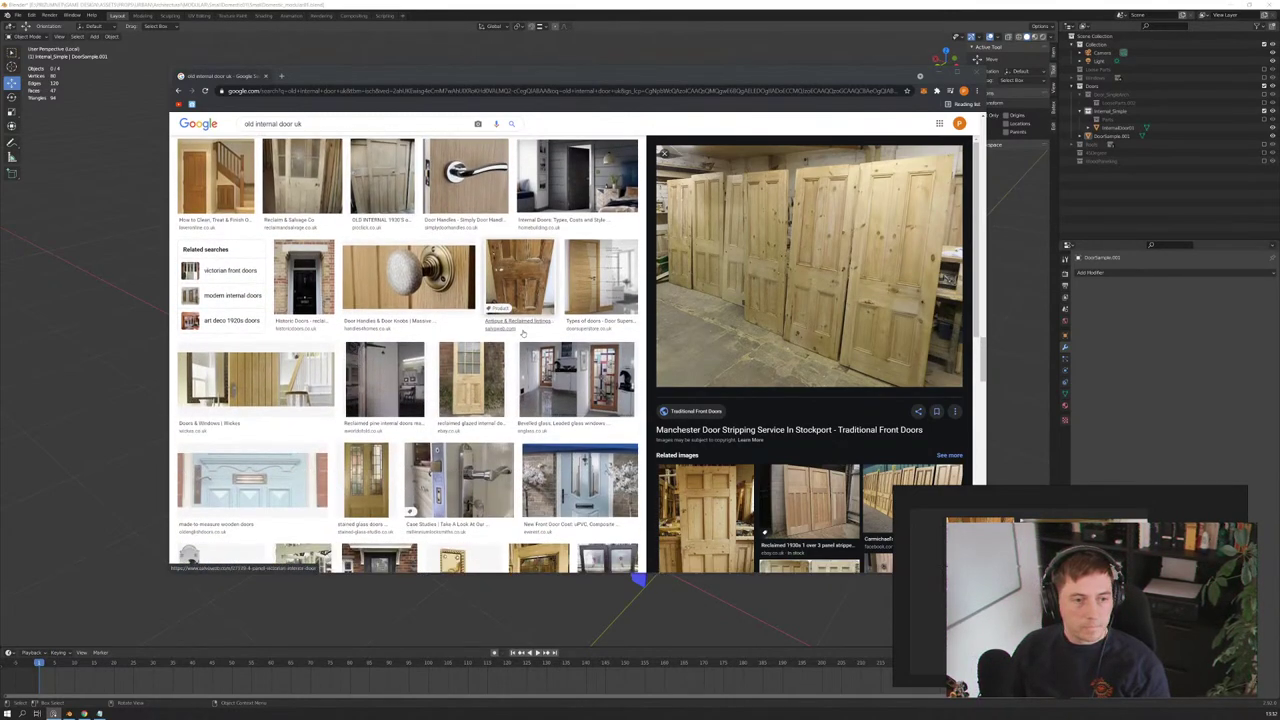
scroll(512, 329, "down", 2)
scroll(510, 327, "up", 2)
left_click(420, 252)
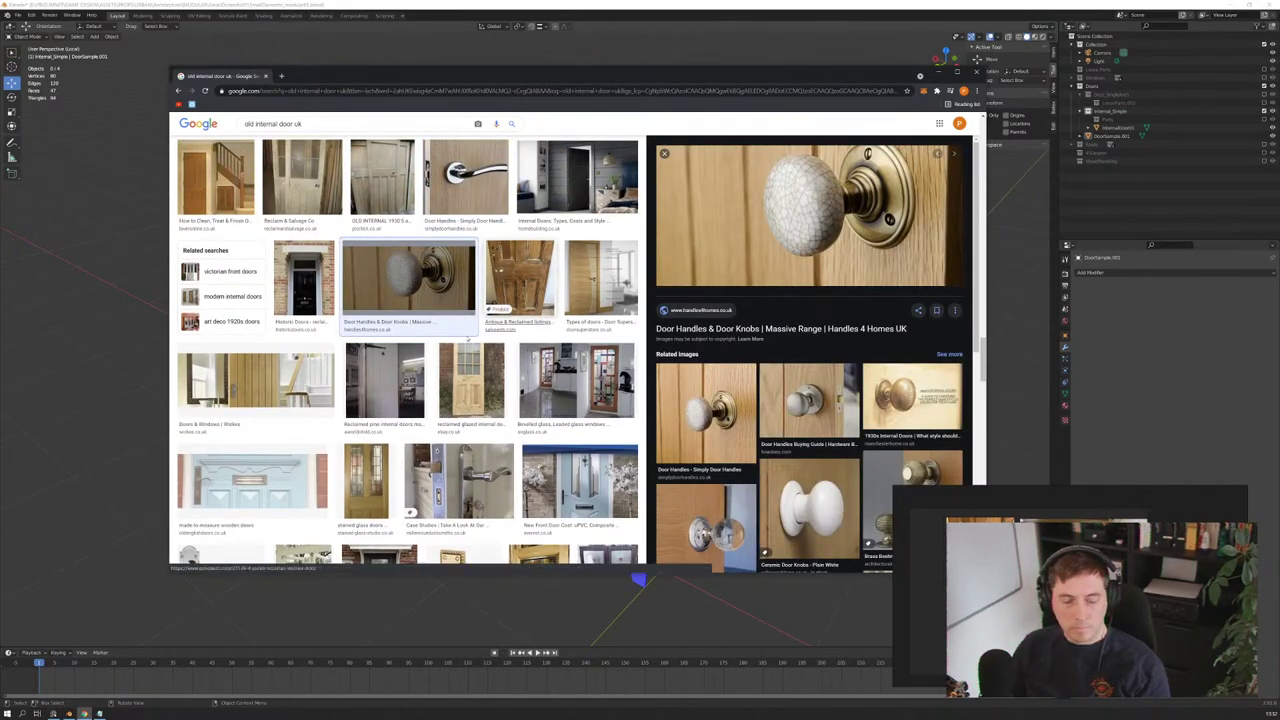
scroll(263, 279, "down", 3)
scroll(263, 279, "down", 2)
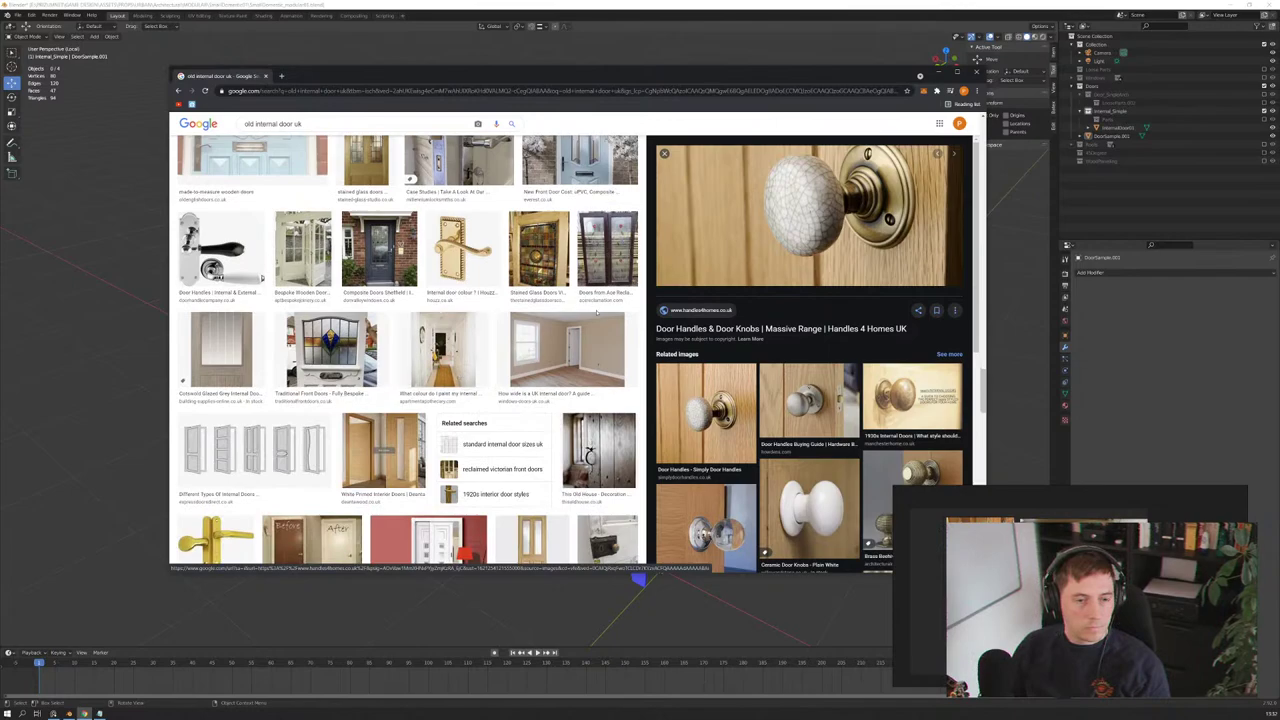
scroll(553, 349, "down", 3)
scroll(553, 349, "down", 2)
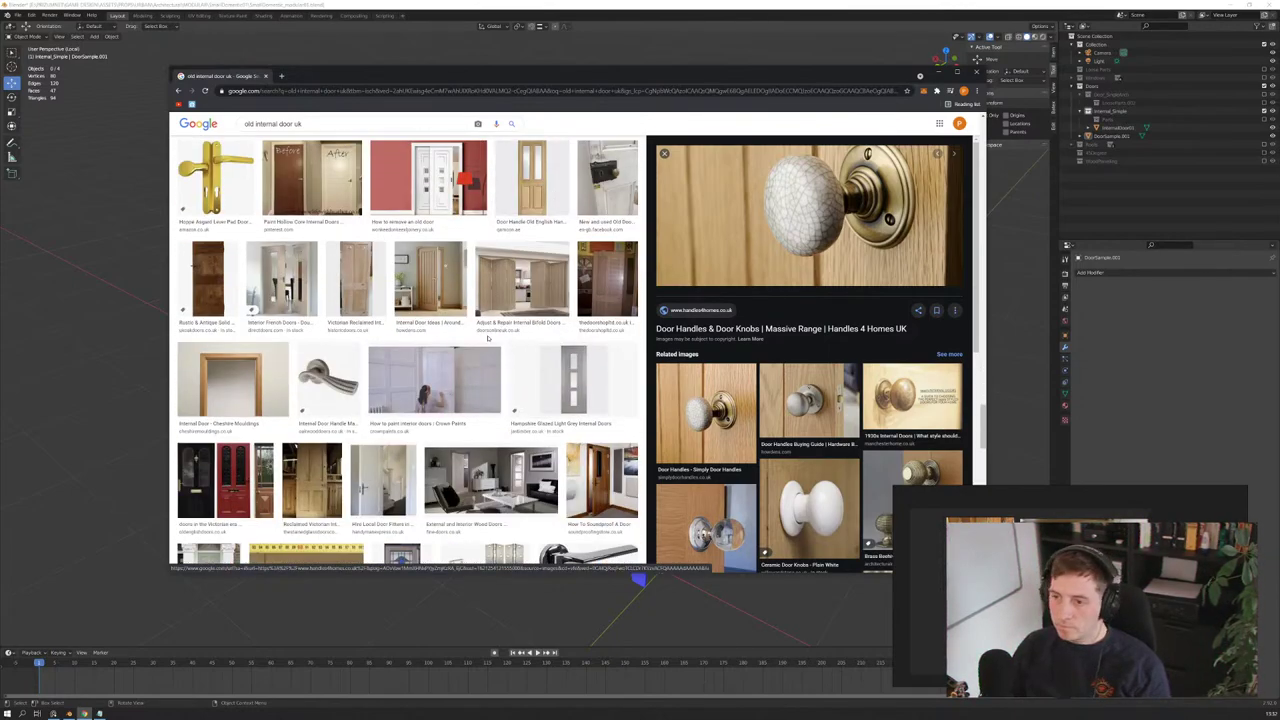
scroll(510, 339, "down", 1)
scroll(502, 337, "down", 2)
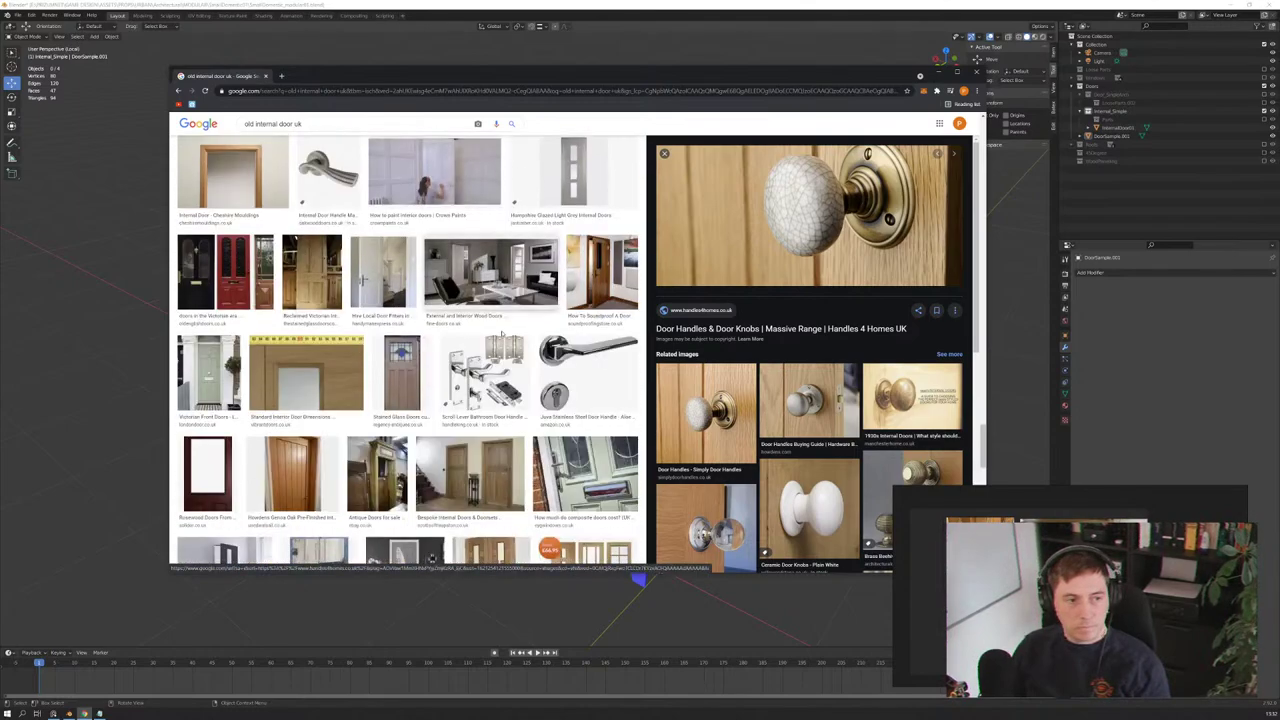
scroll(502, 338, "down", 1)
scroll(495, 343, "down", 1)
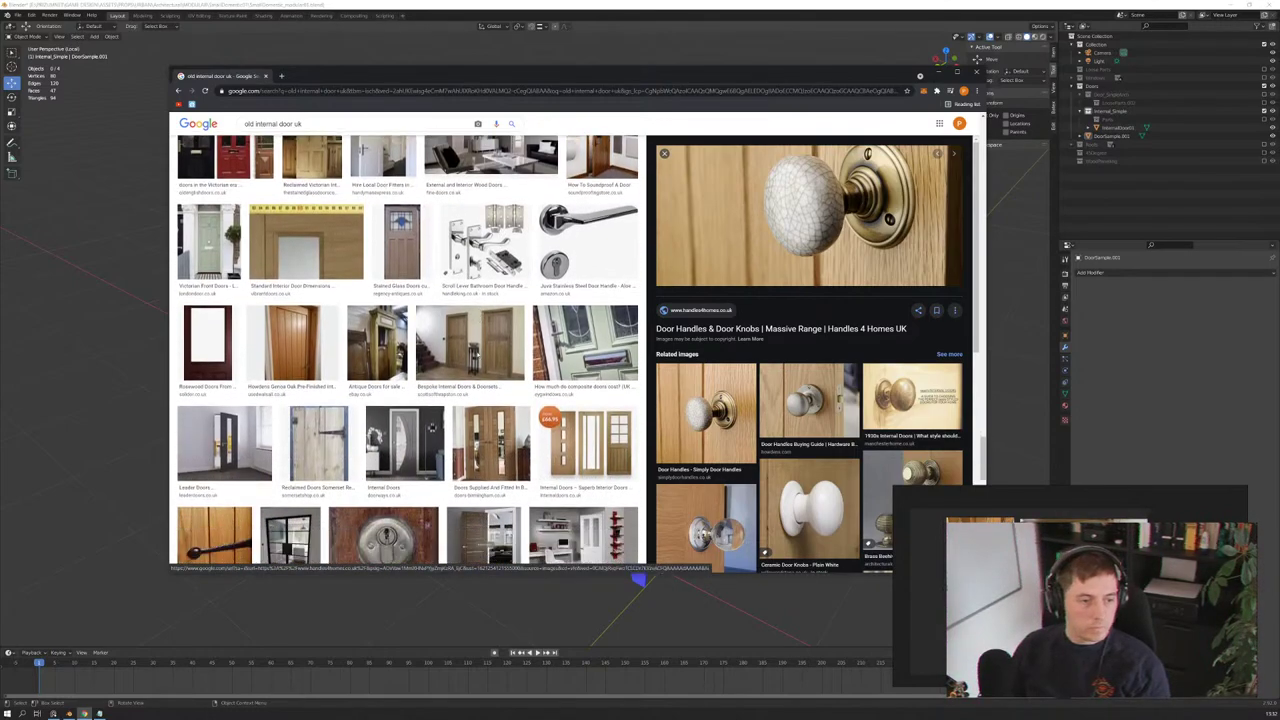
scroll(485, 350, "down", 1)
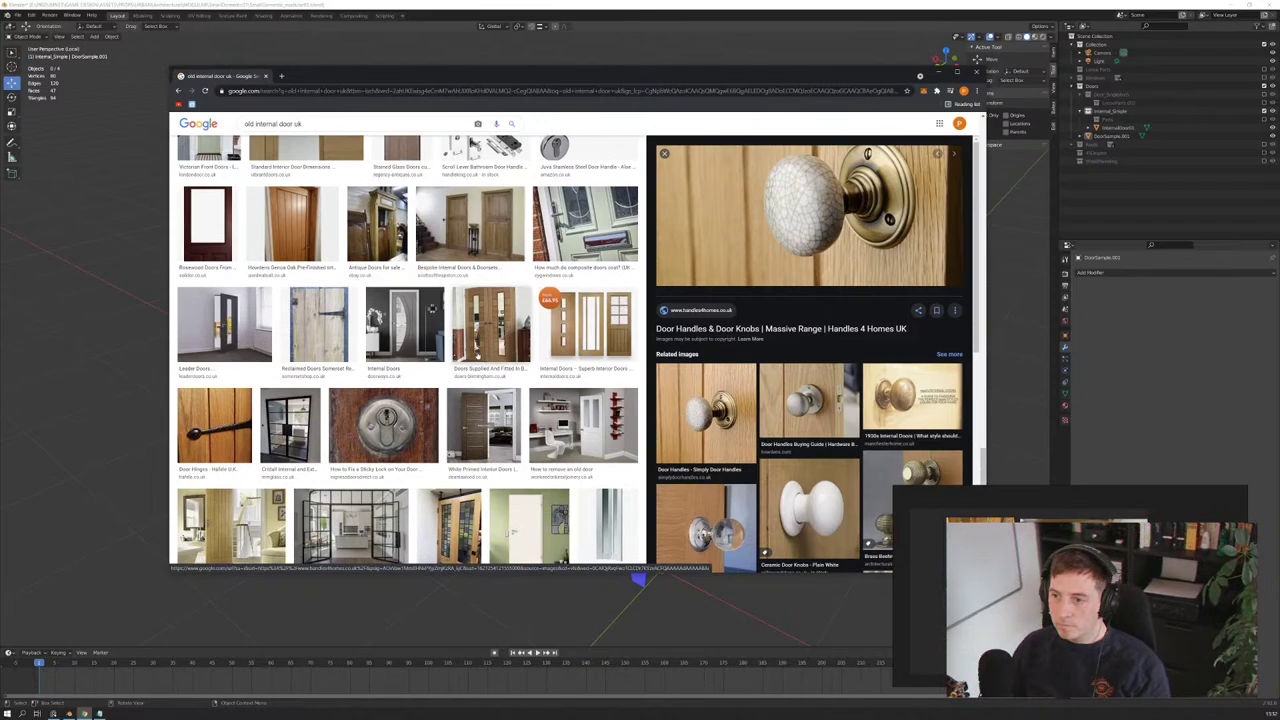
scroll(478, 355, "down", 1)
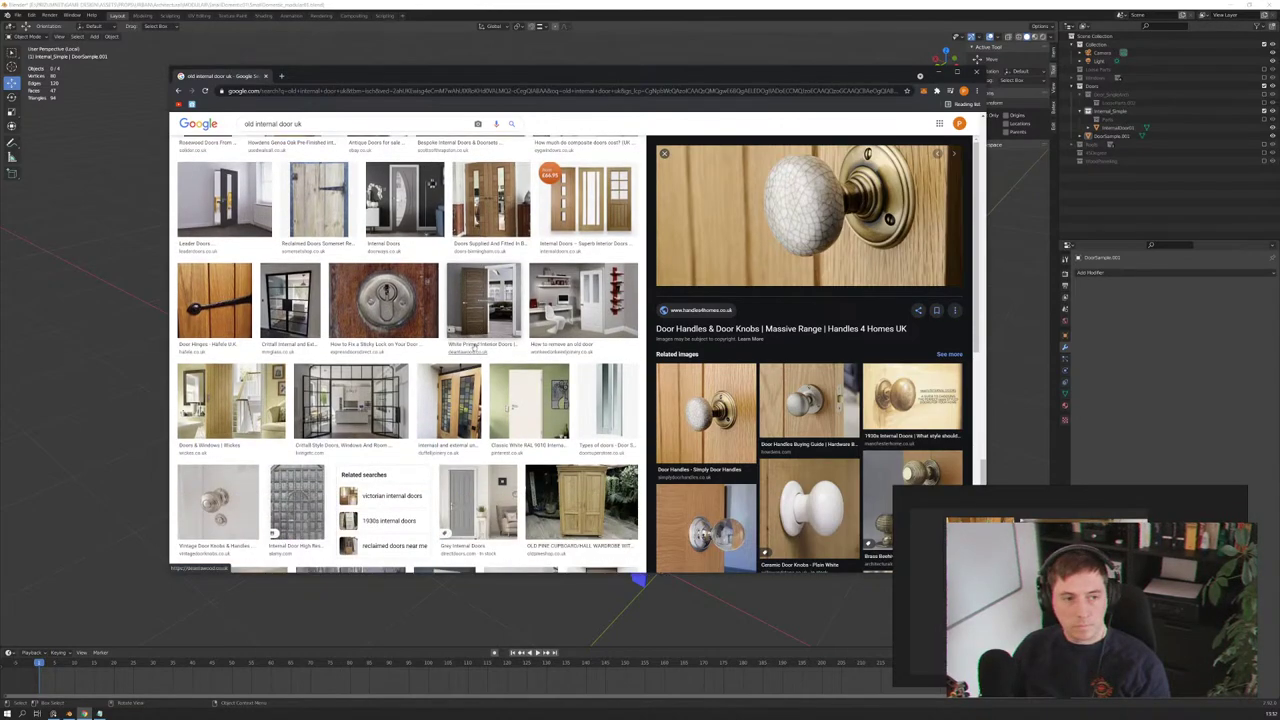
scroll(478, 350, "down", 1)
scroll(583, 334, "down", 1)
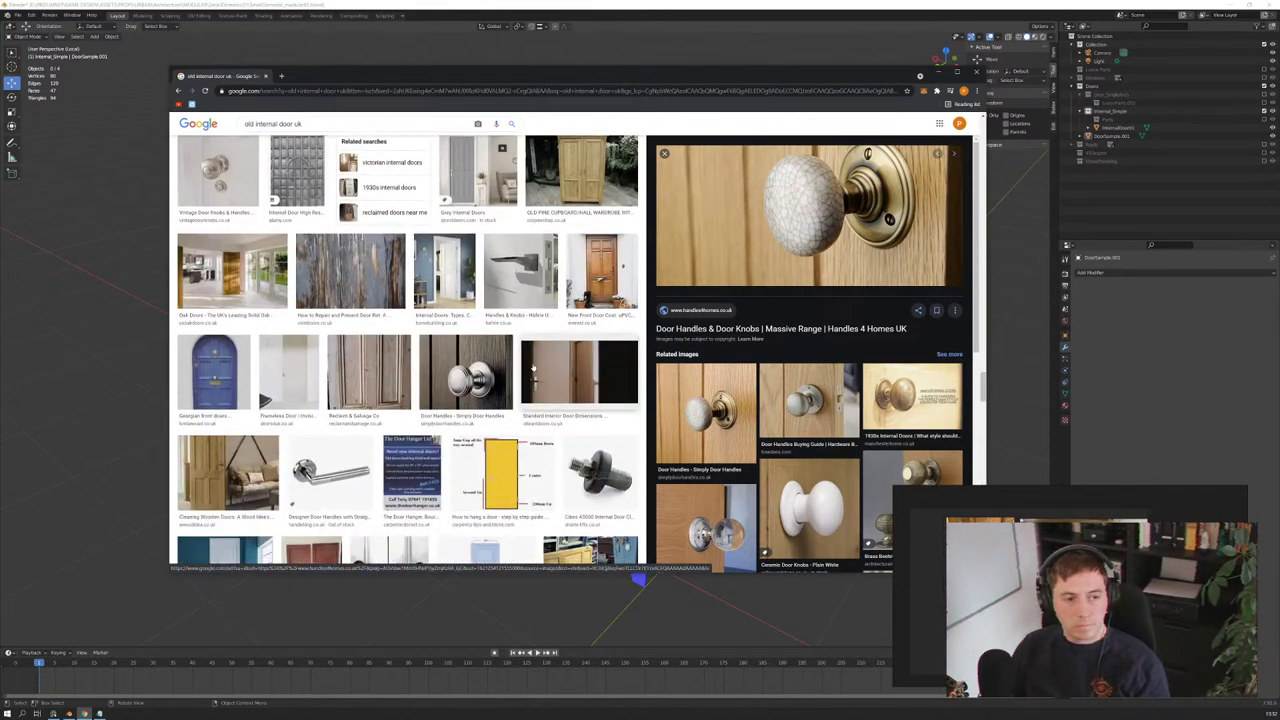
scroll(583, 334, "down", 1)
scroll(590, 400, "down", 1)
scroll(590, 400, "down", 1)
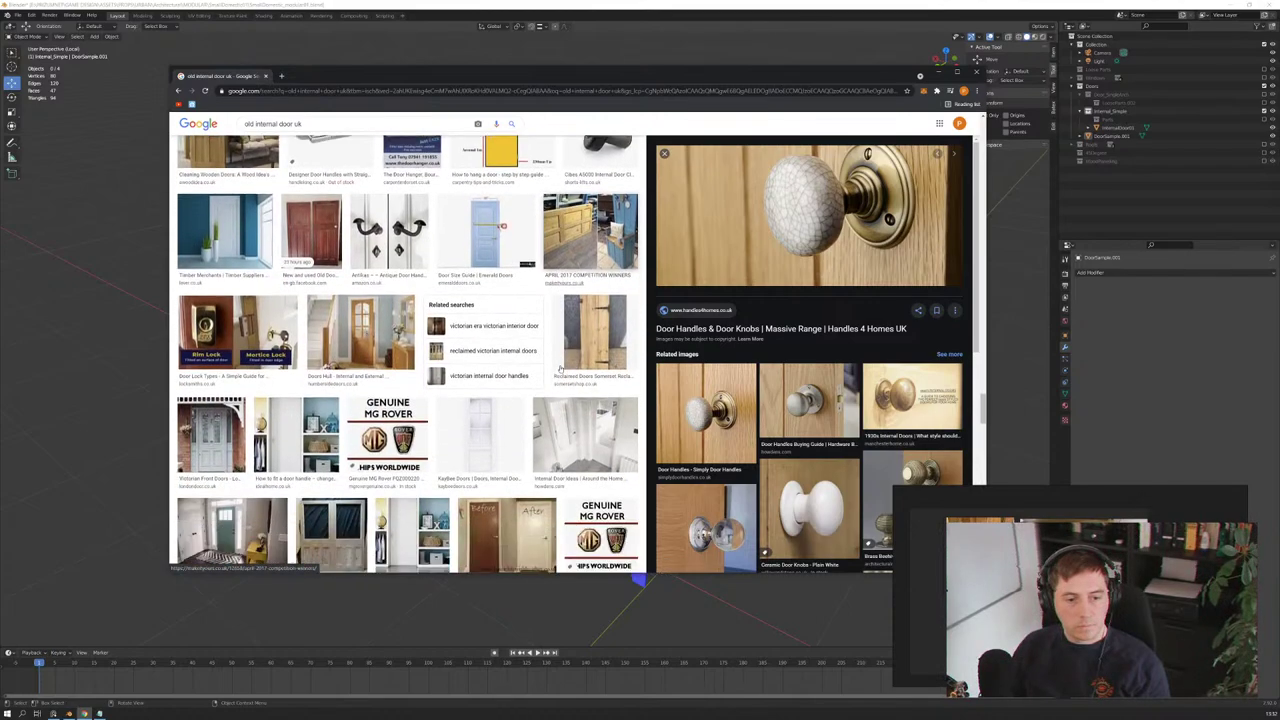
scroll(369, 281, "down", 1)
scroll(360, 310, "down", 1)
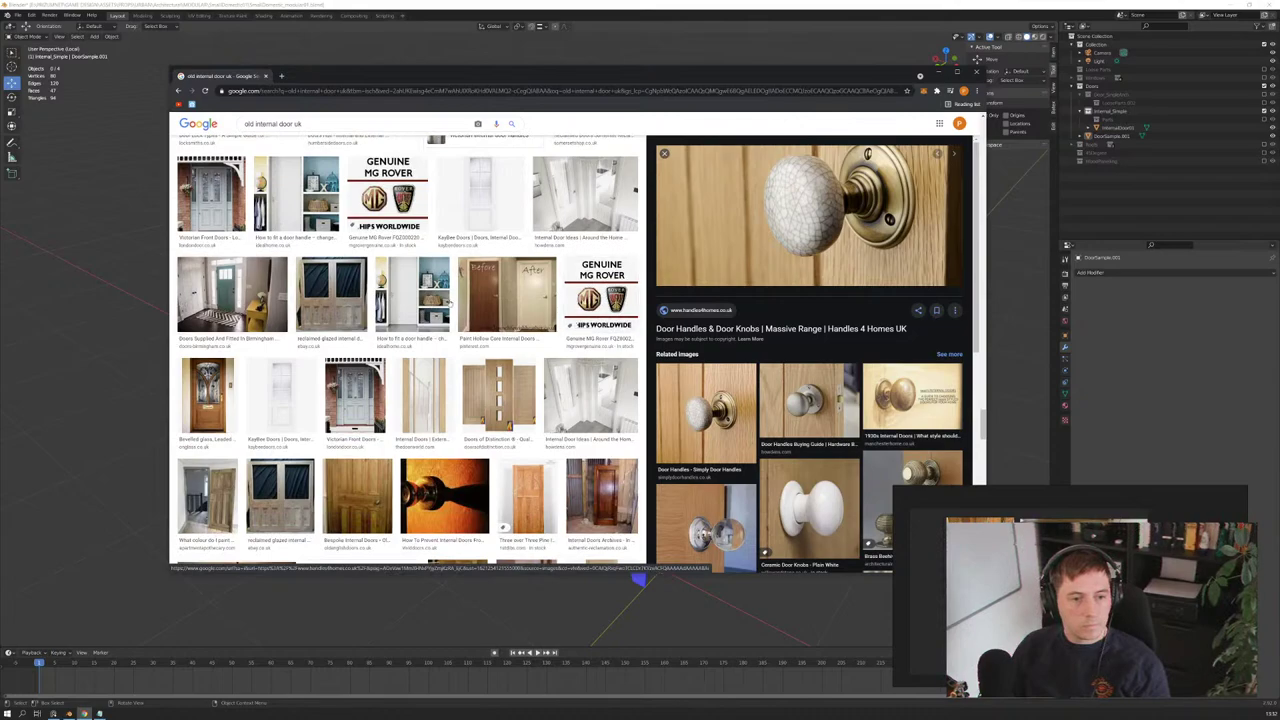
scroll(516, 336, "down", 1)
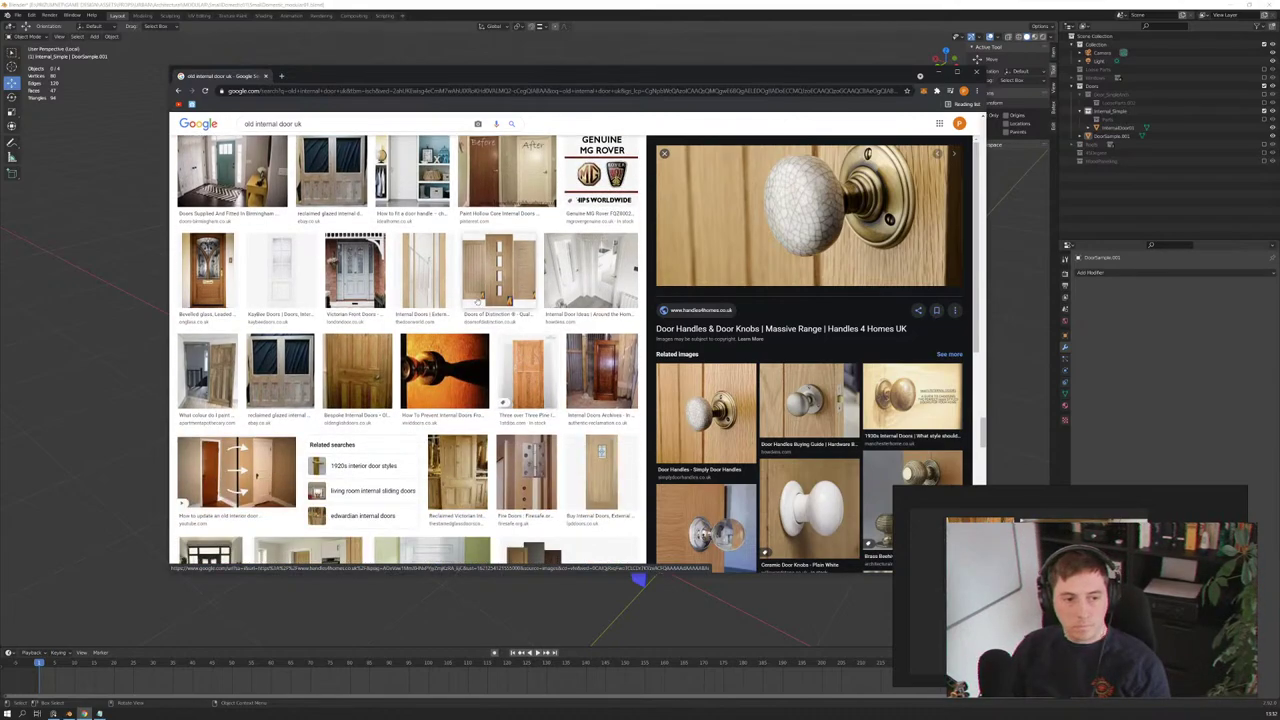
scroll(212, 372, "down", 1)
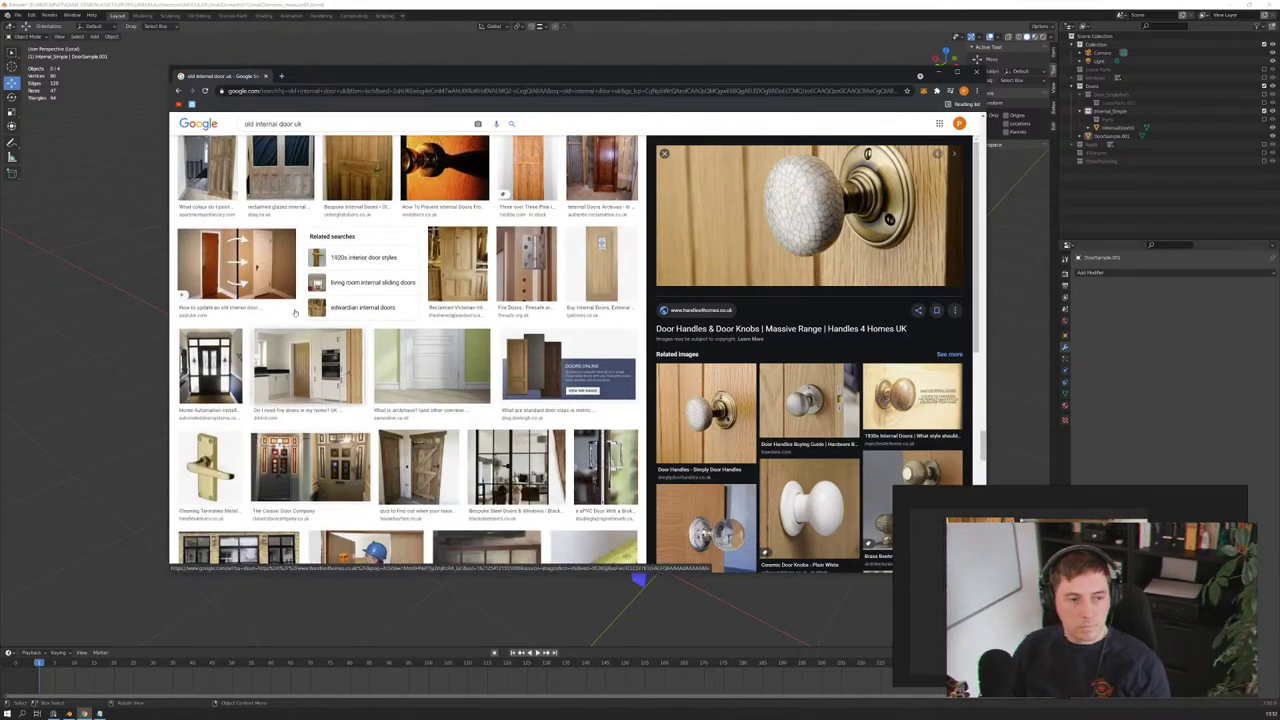
scroll(370, 330, "down", 2)
scroll(484, 410, "down", 1)
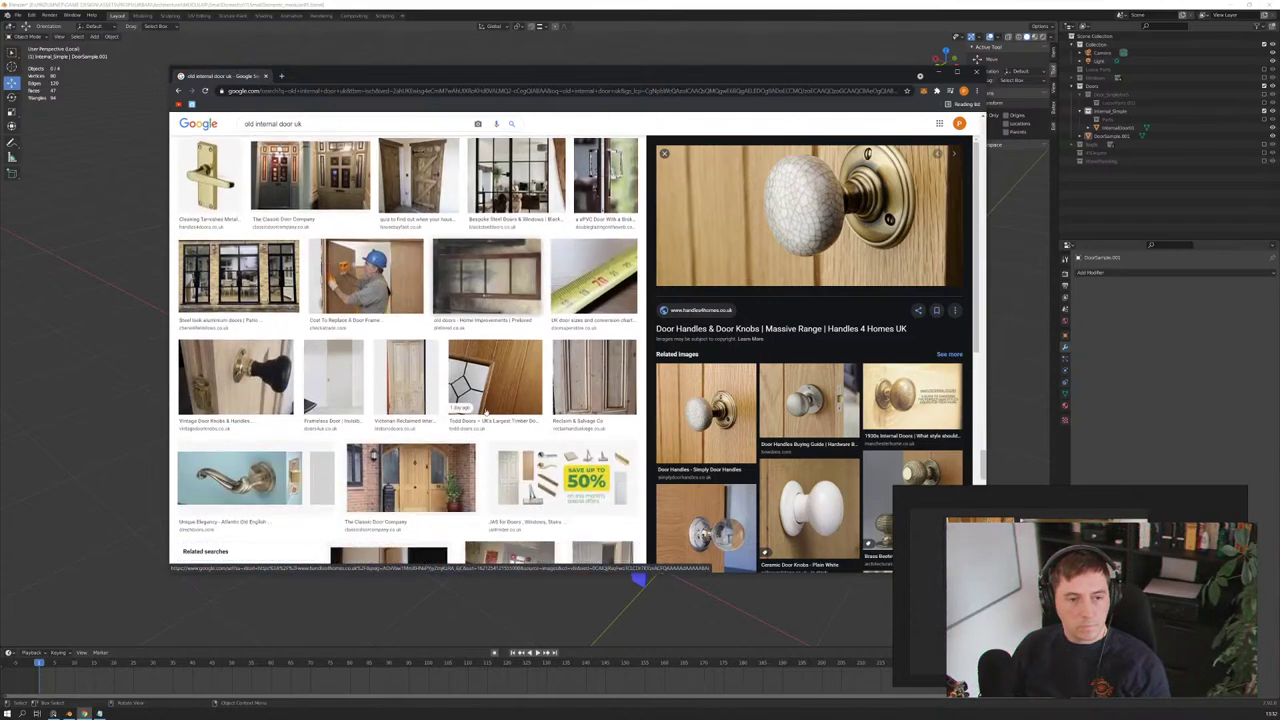
scroll(486, 410, "down", 1)
scroll(486, 410, "down", 2)
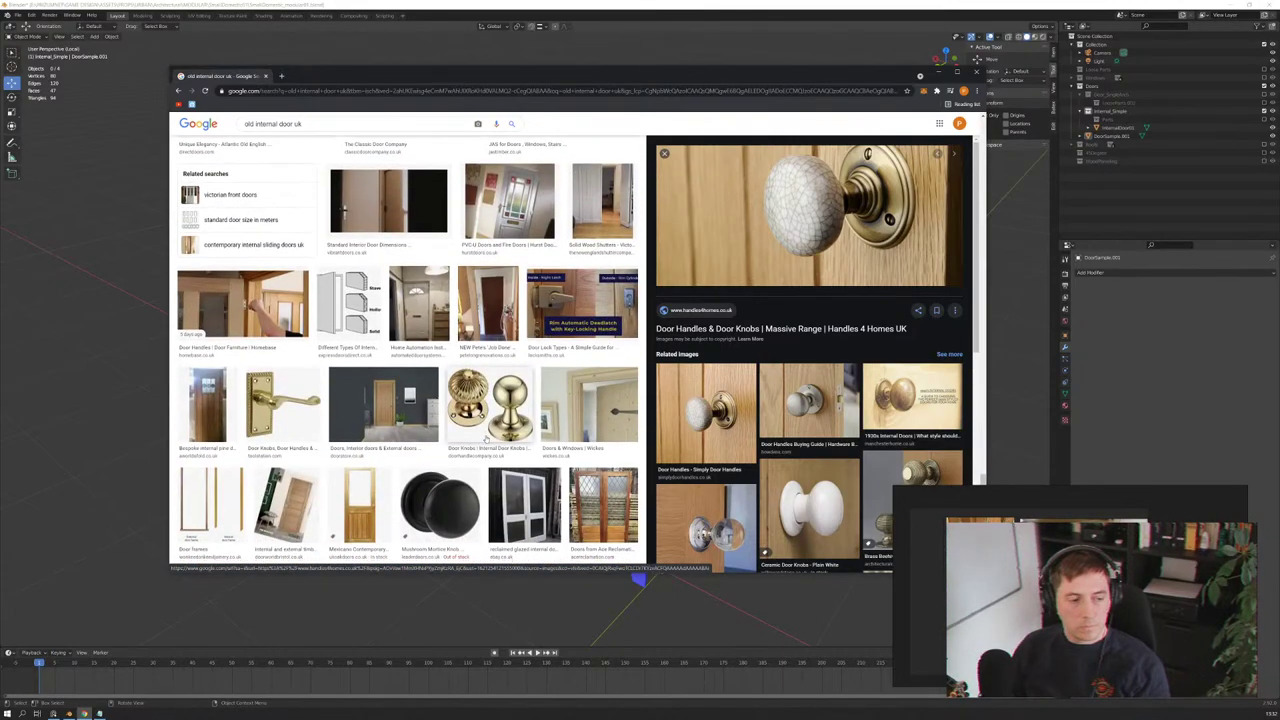
scroll(486, 410, "down", 2)
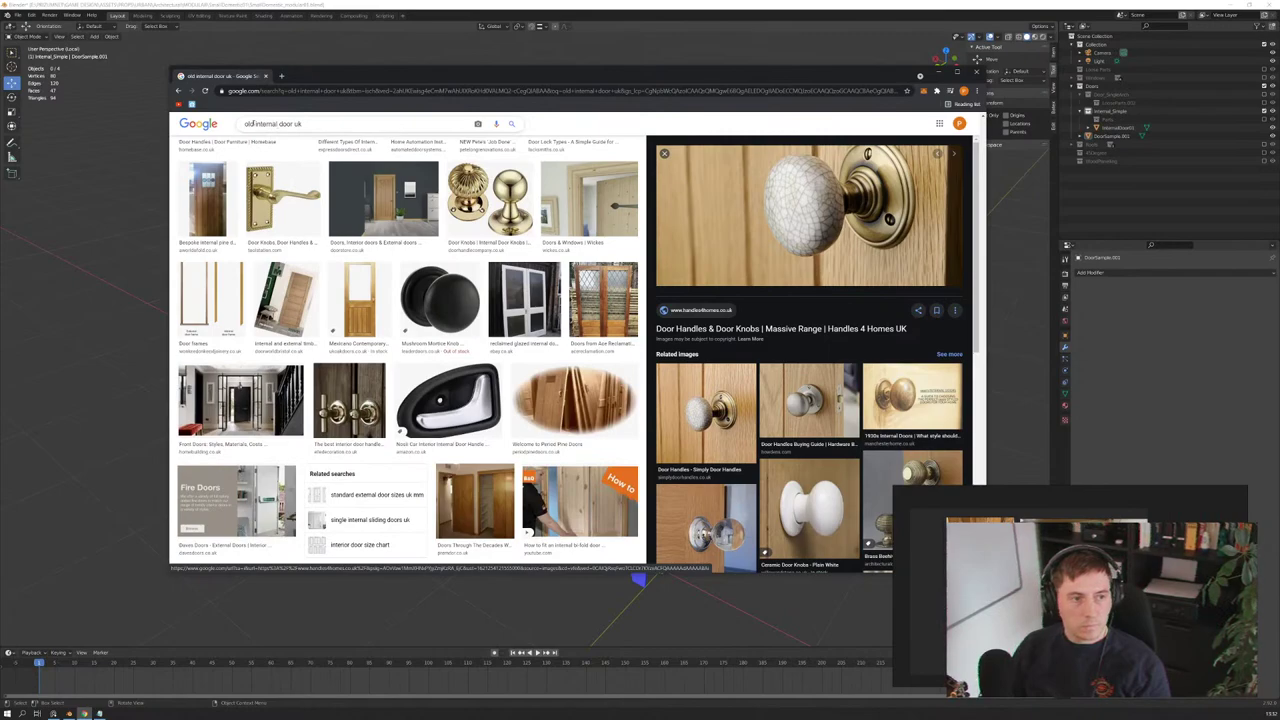
Step: Change the image search query to 'peeling door uk'
double_click(250, 123)
type("peel")
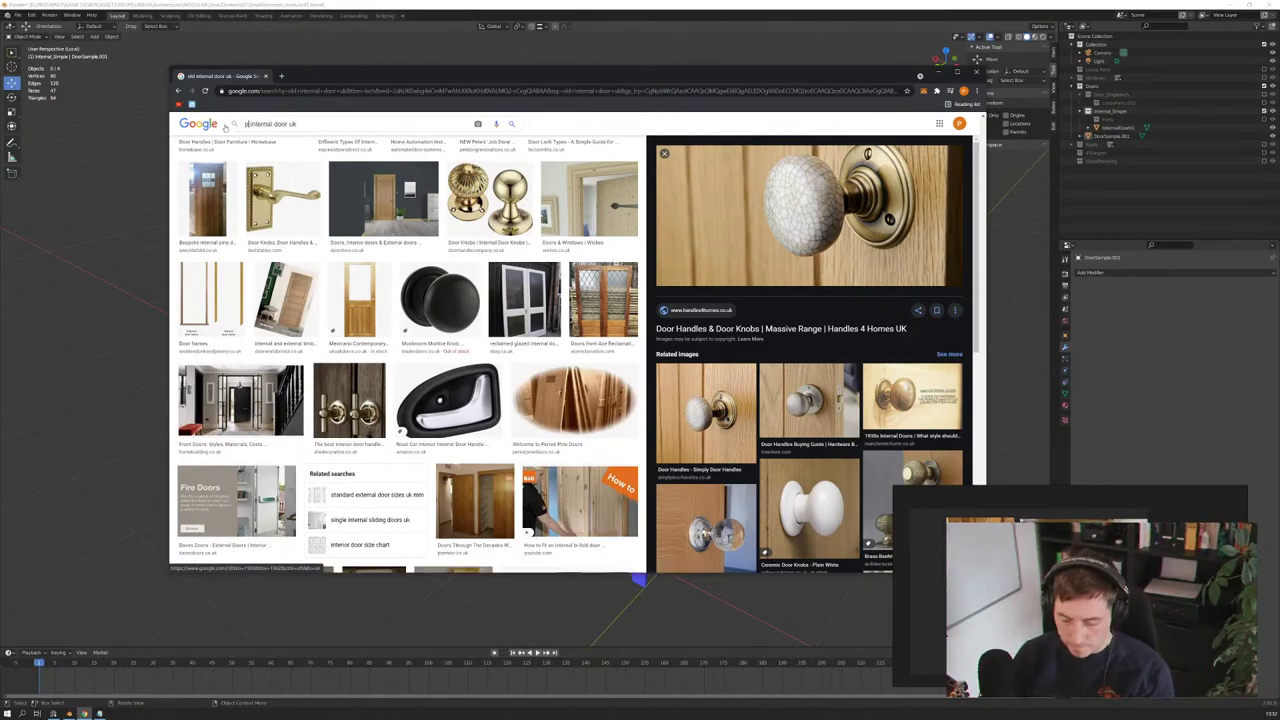
type("ing")
key("Return")
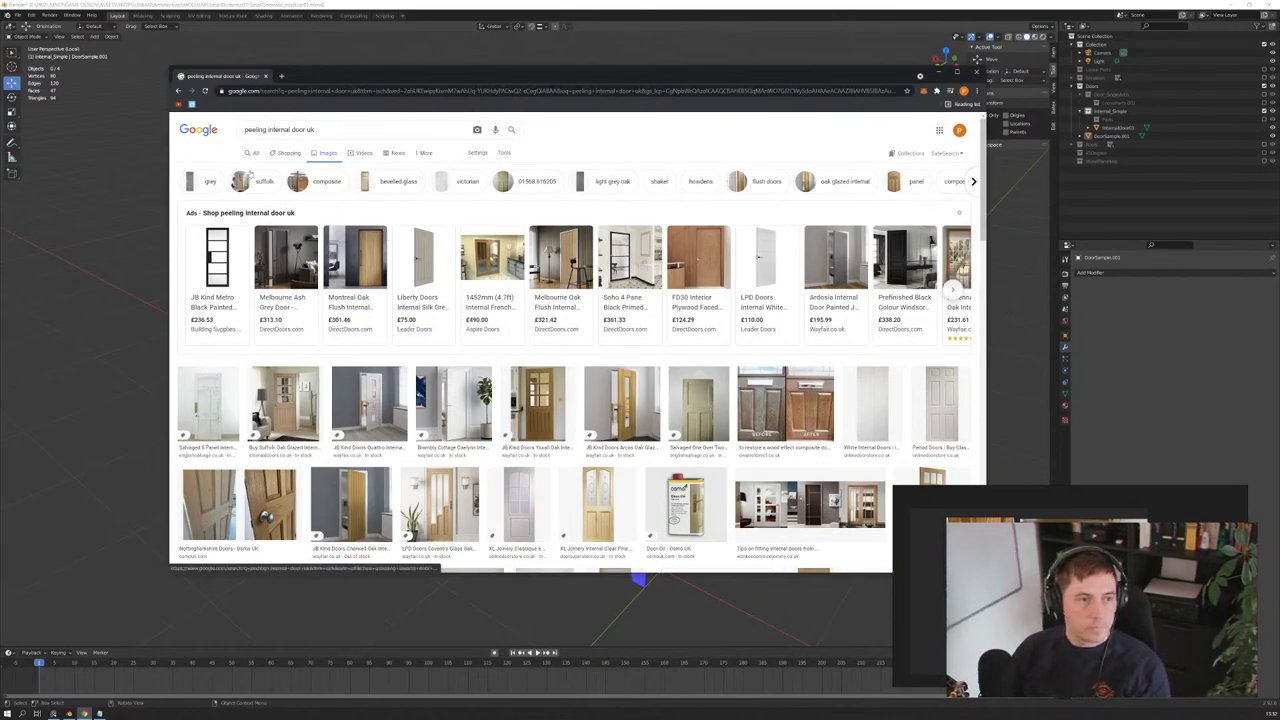
left_click_drag(291, 129, 268, 129)
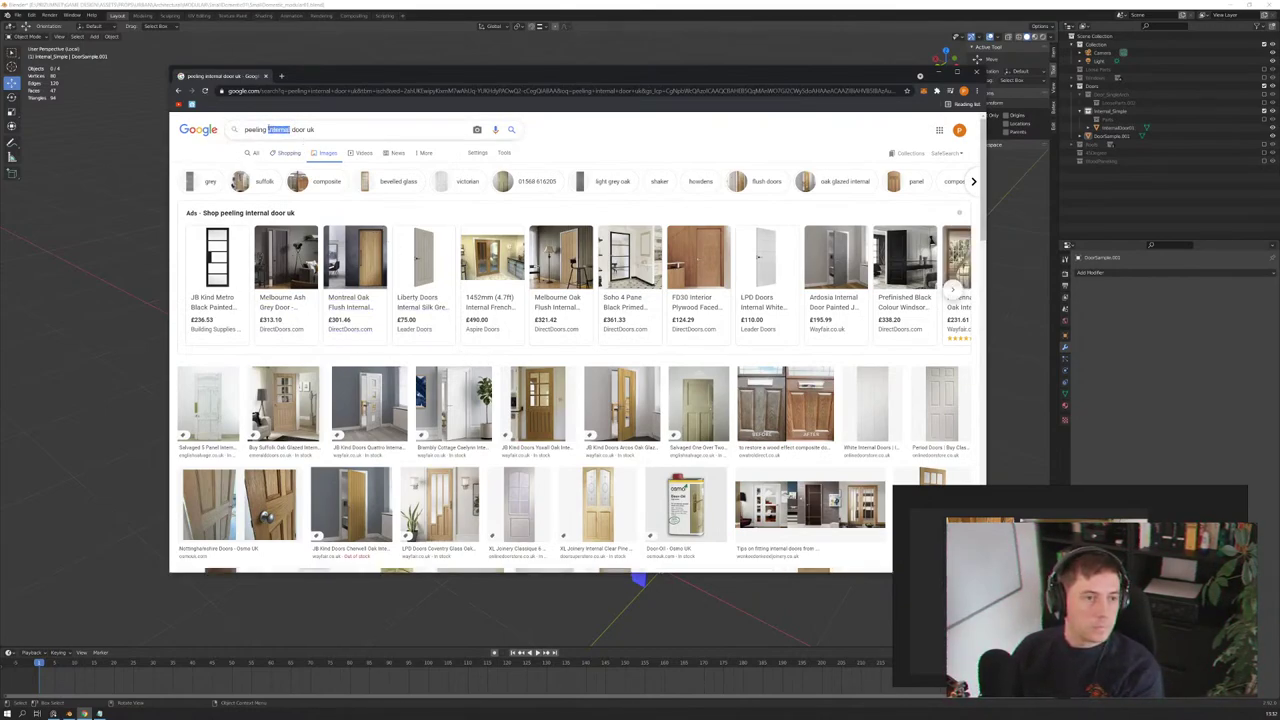
key("BackSpace")
key("Return")
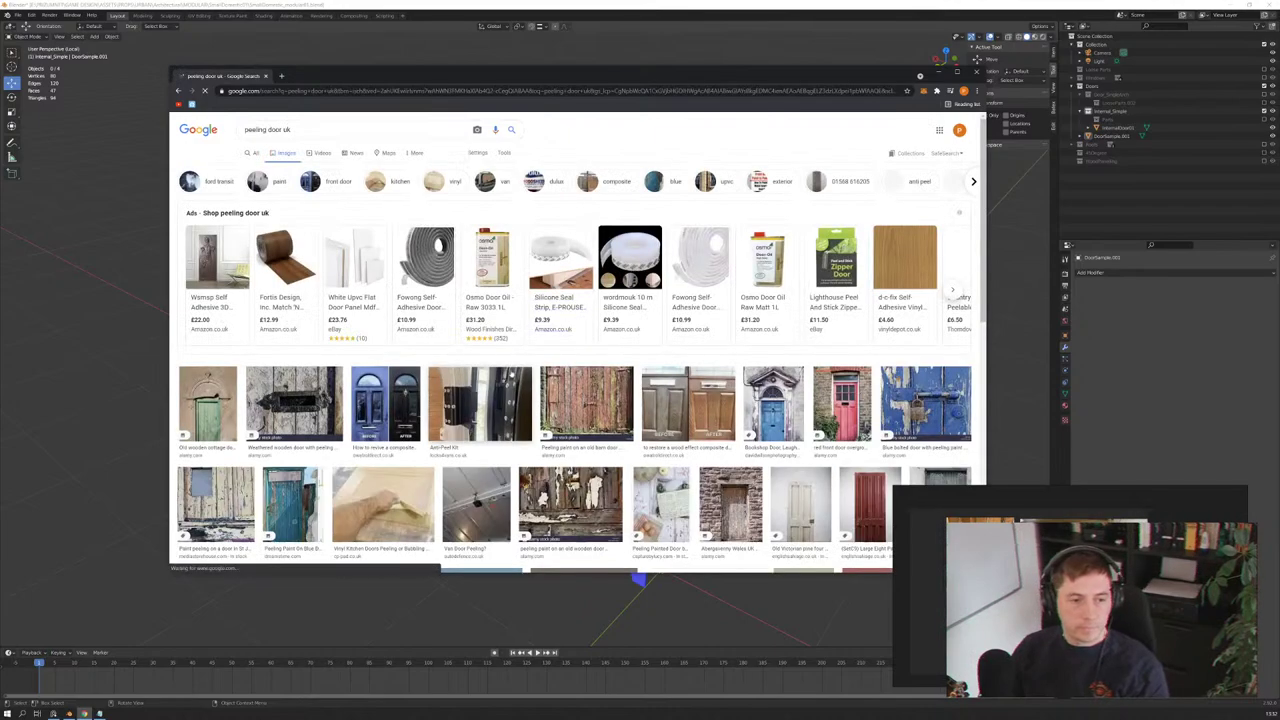
Step: Copy the peeling wooden door image and paste it into the other open application
scroll(613, 383, "down", 3)
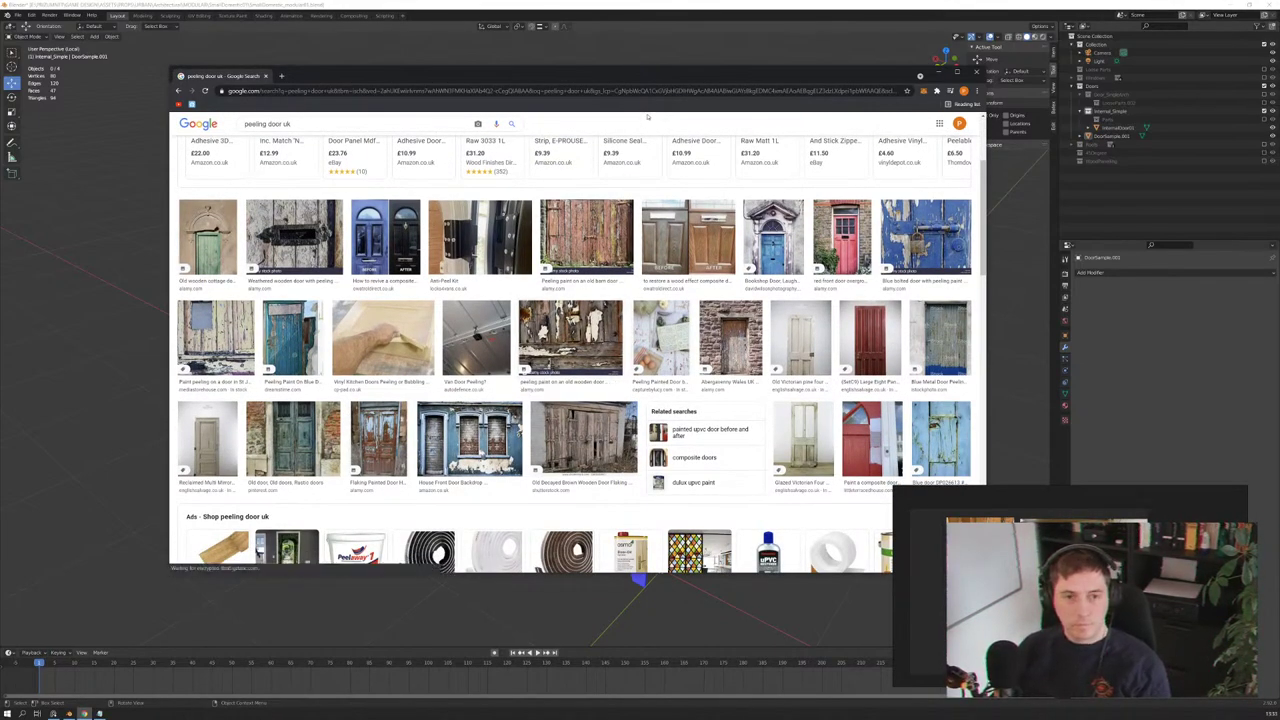
left_click_drag(600, 75, 608, 86)
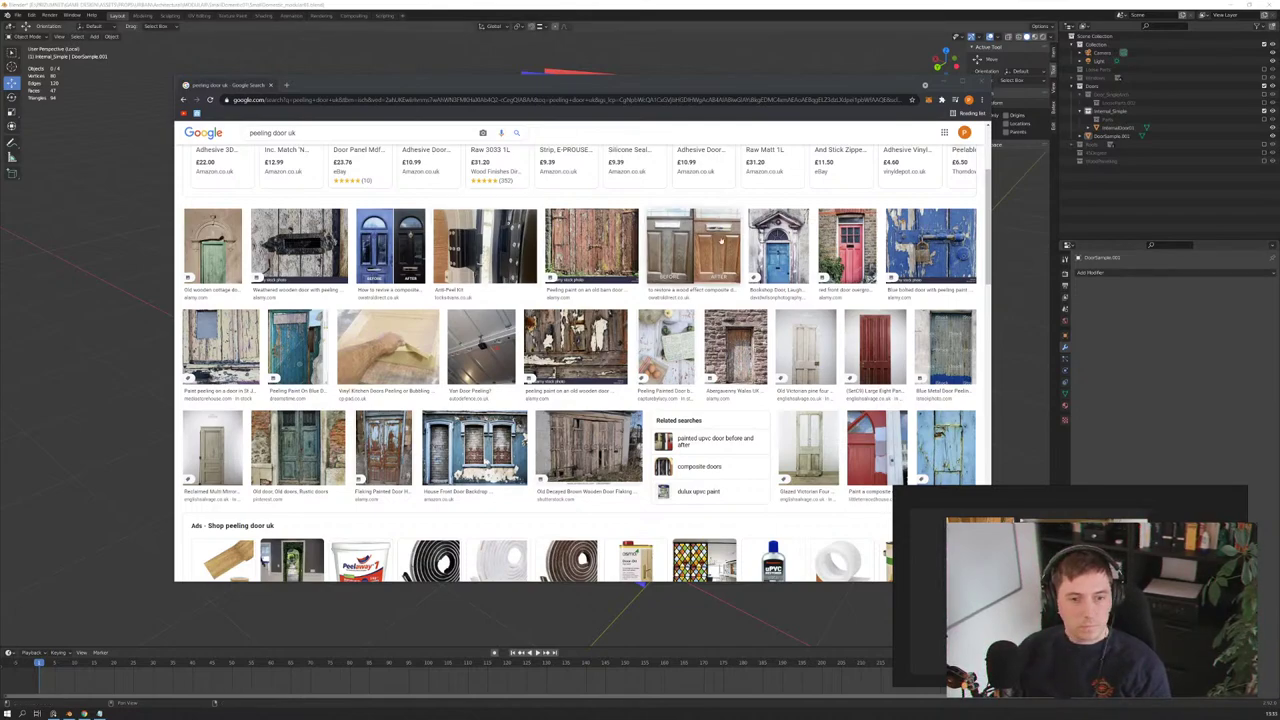
scroll(580, 340, "down", 1)
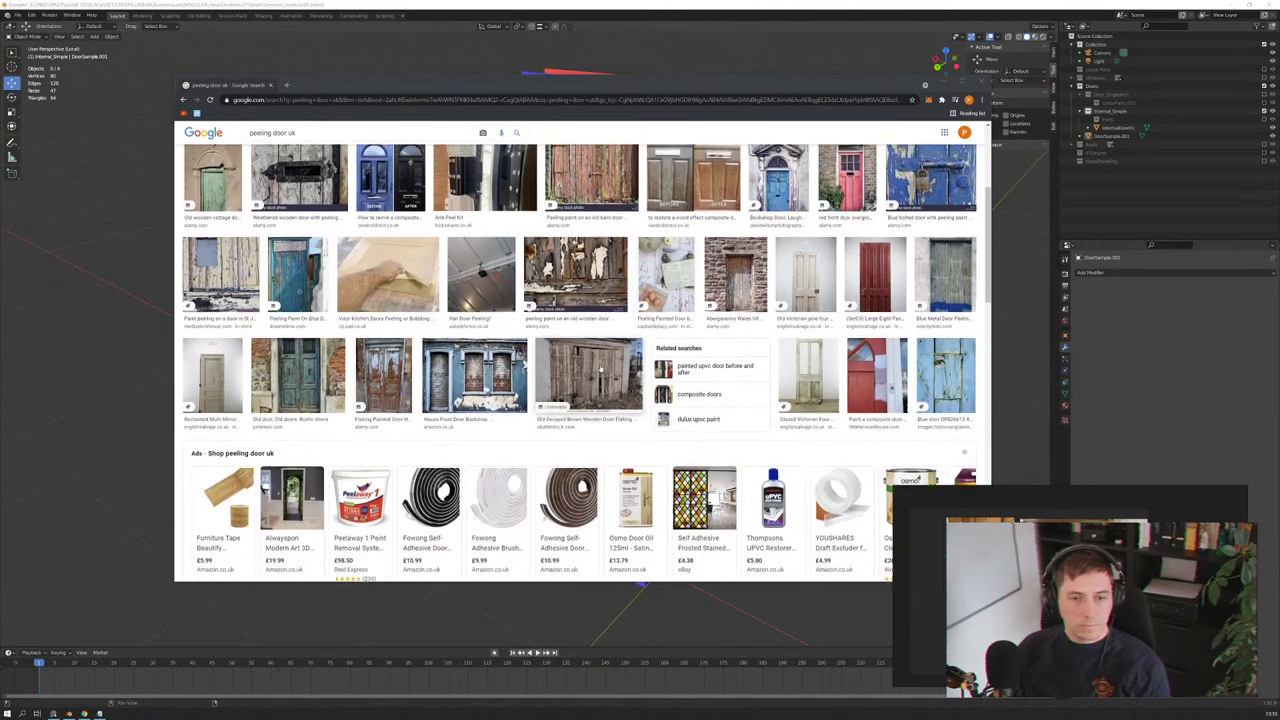
scroll(600, 370, "up", 2)
left_click(575, 345)
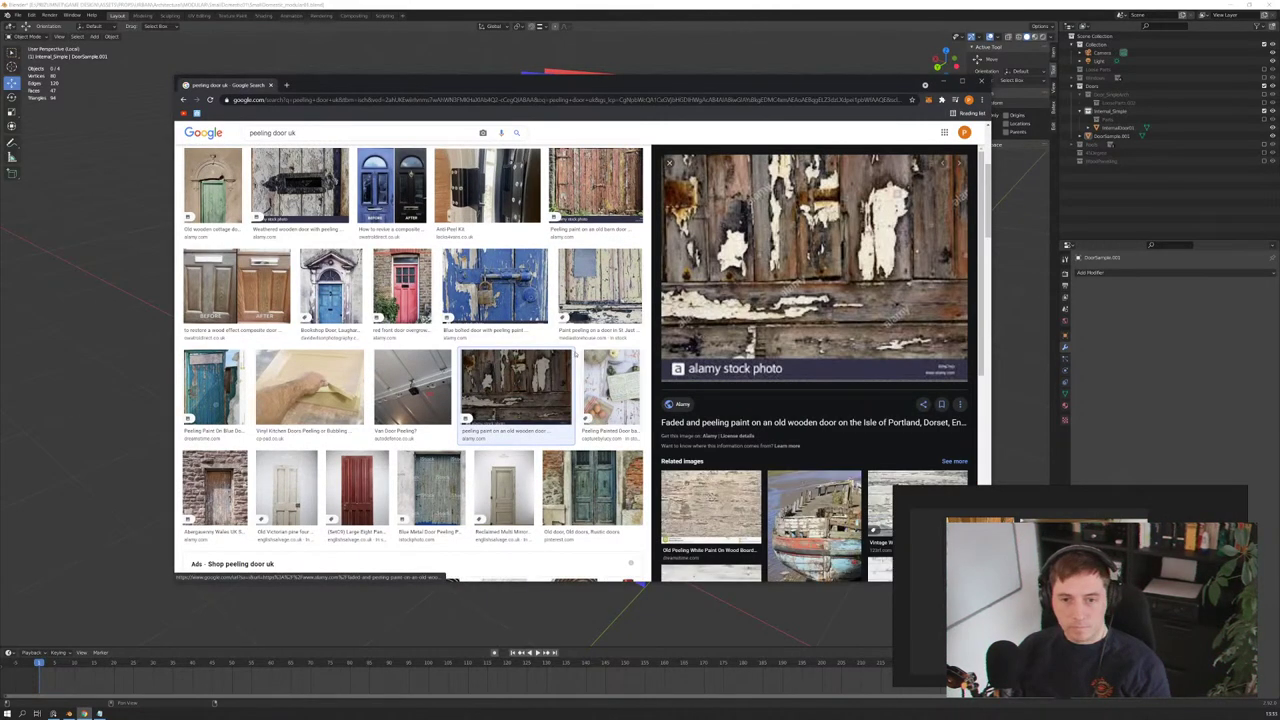
mouse_move(814, 262)
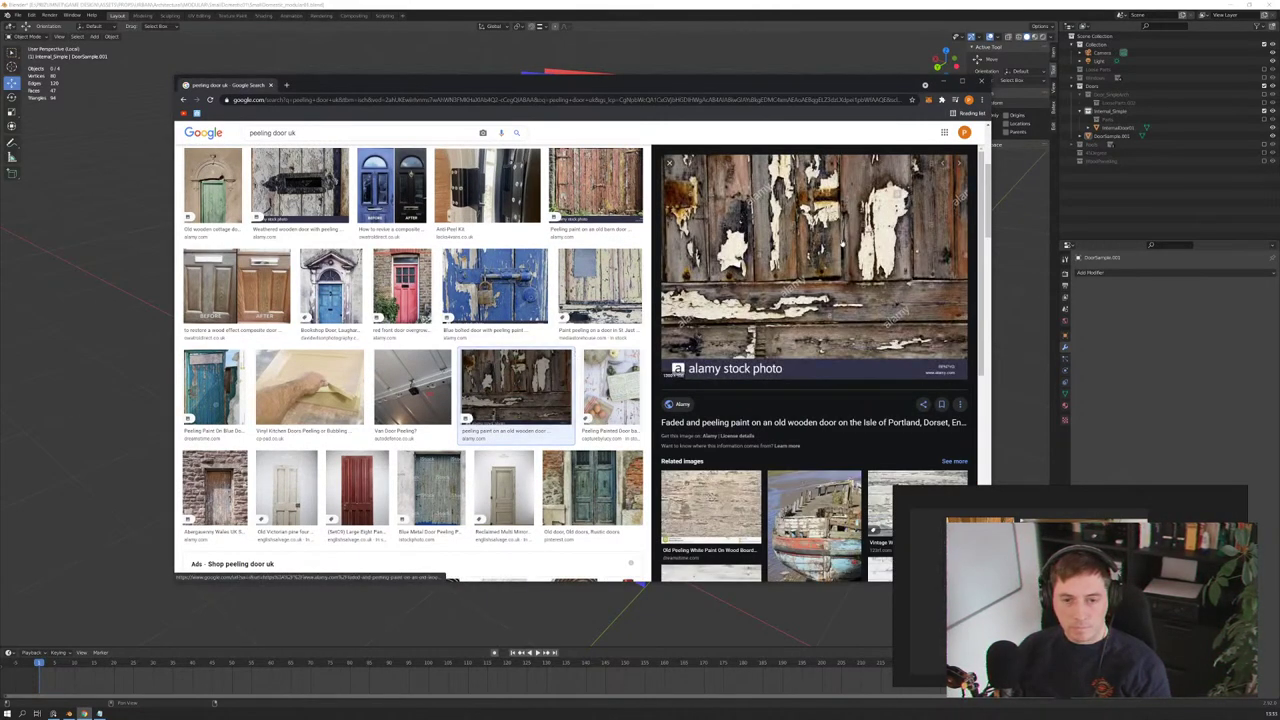
right_click(834, 237)
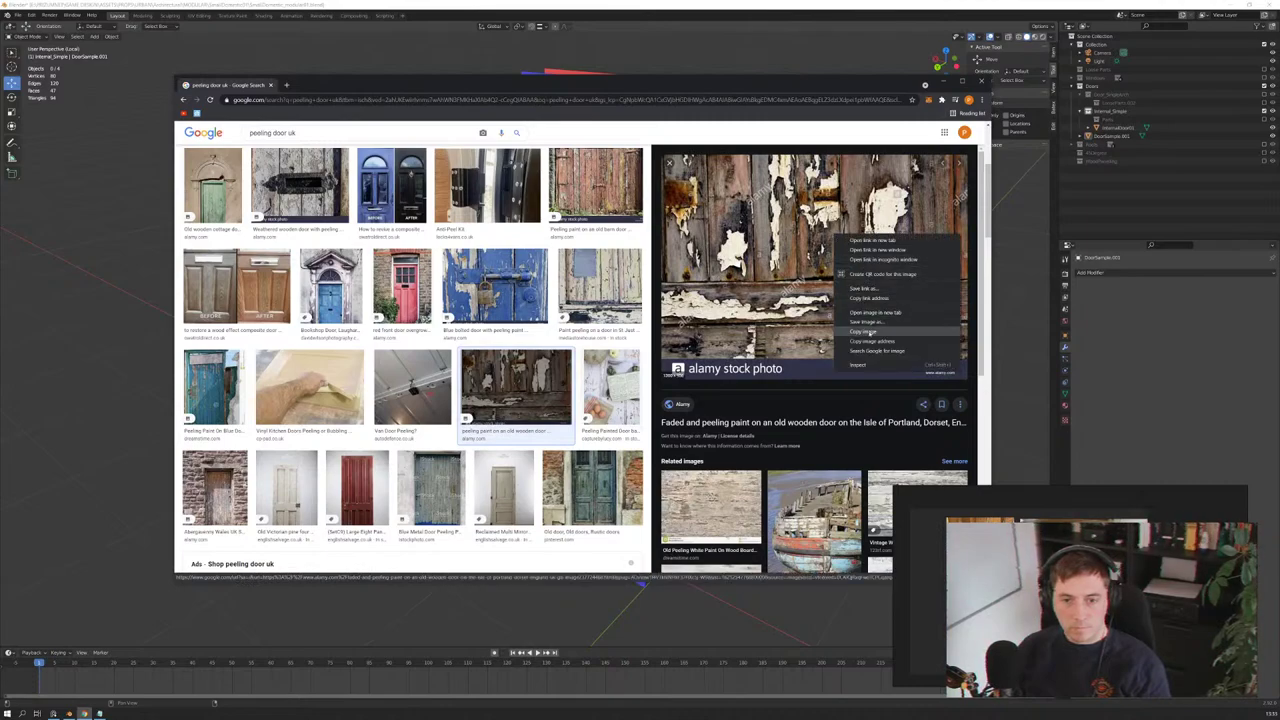
left_click(880, 332)
key("alt+Tab")
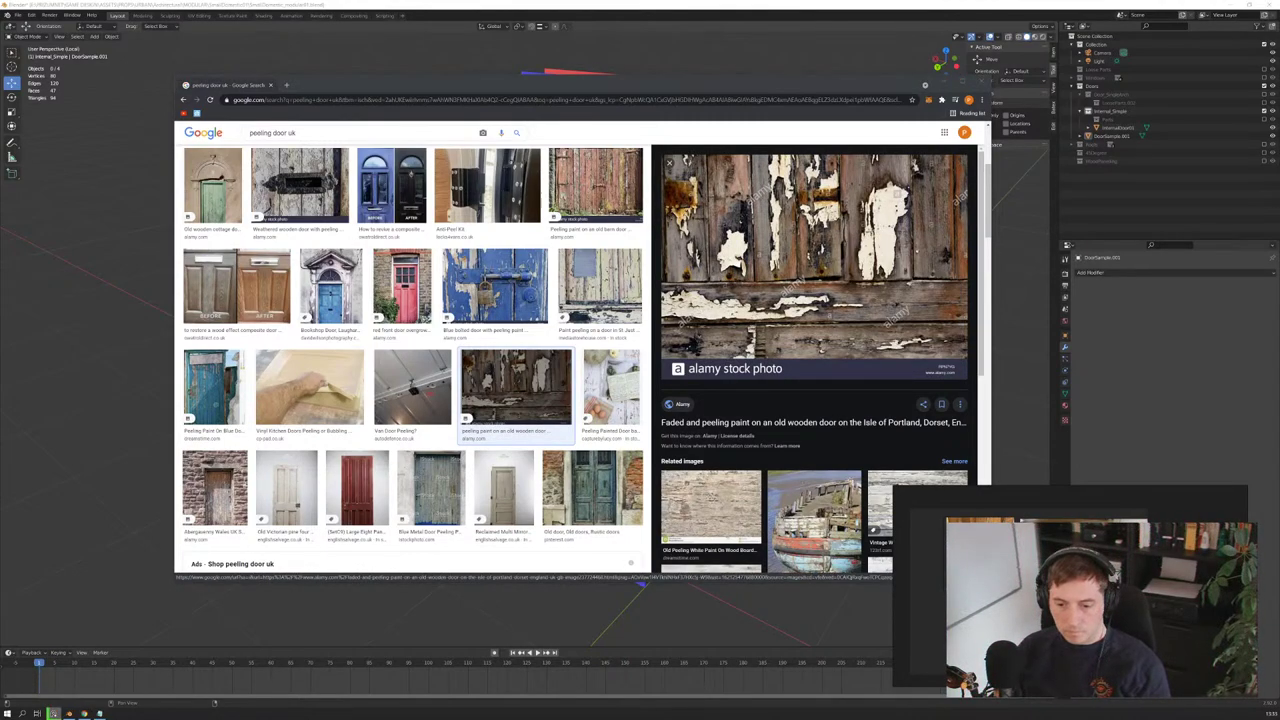
key("ctrl+v")
Step: Copy the Old Victorian pine four panel door image
scroll(925, 610, "down", 2)
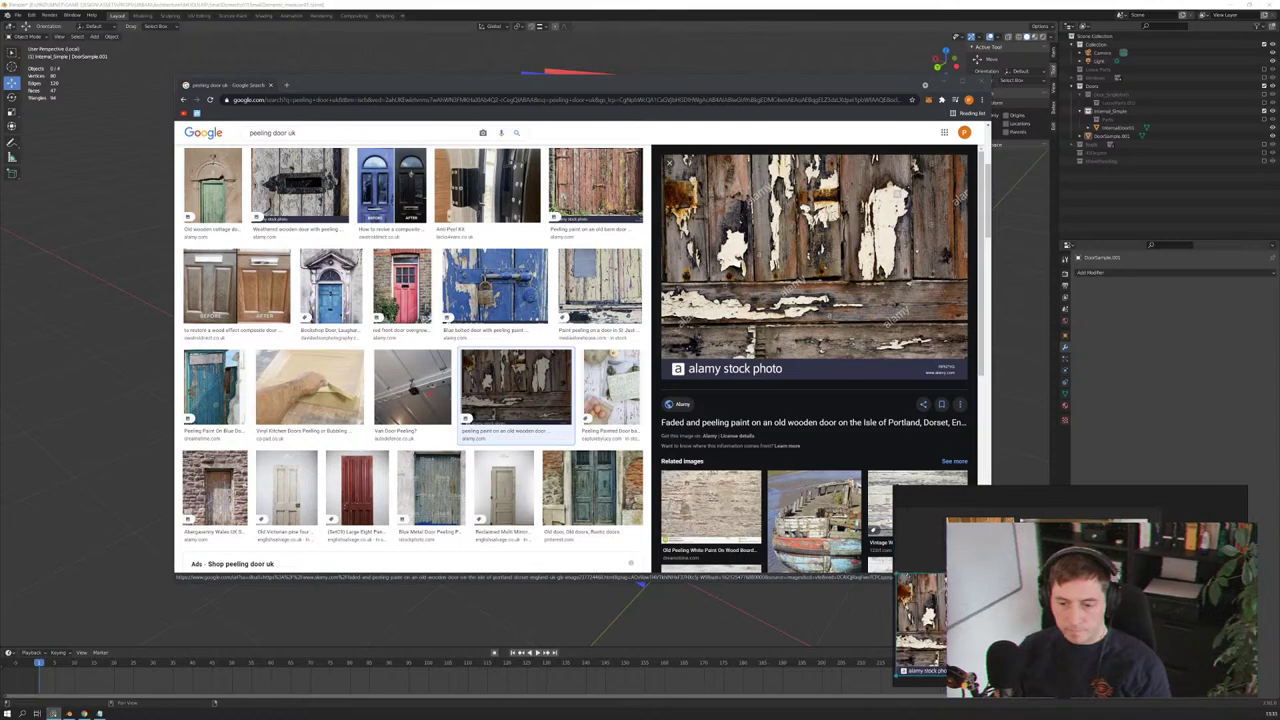
scroll(925, 620, "down", 2)
scroll(930, 630, "down", 2)
scroll(931, 560, "down", 1)
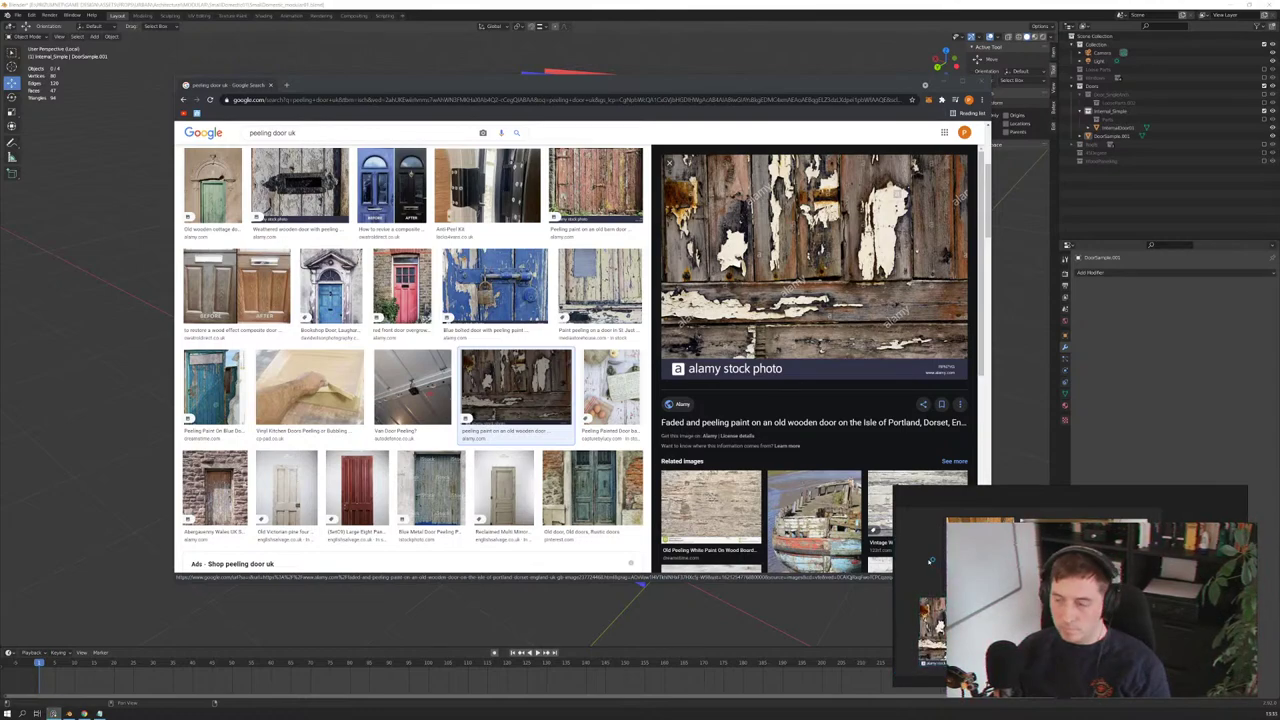
scroll(512, 402, "down", 1)
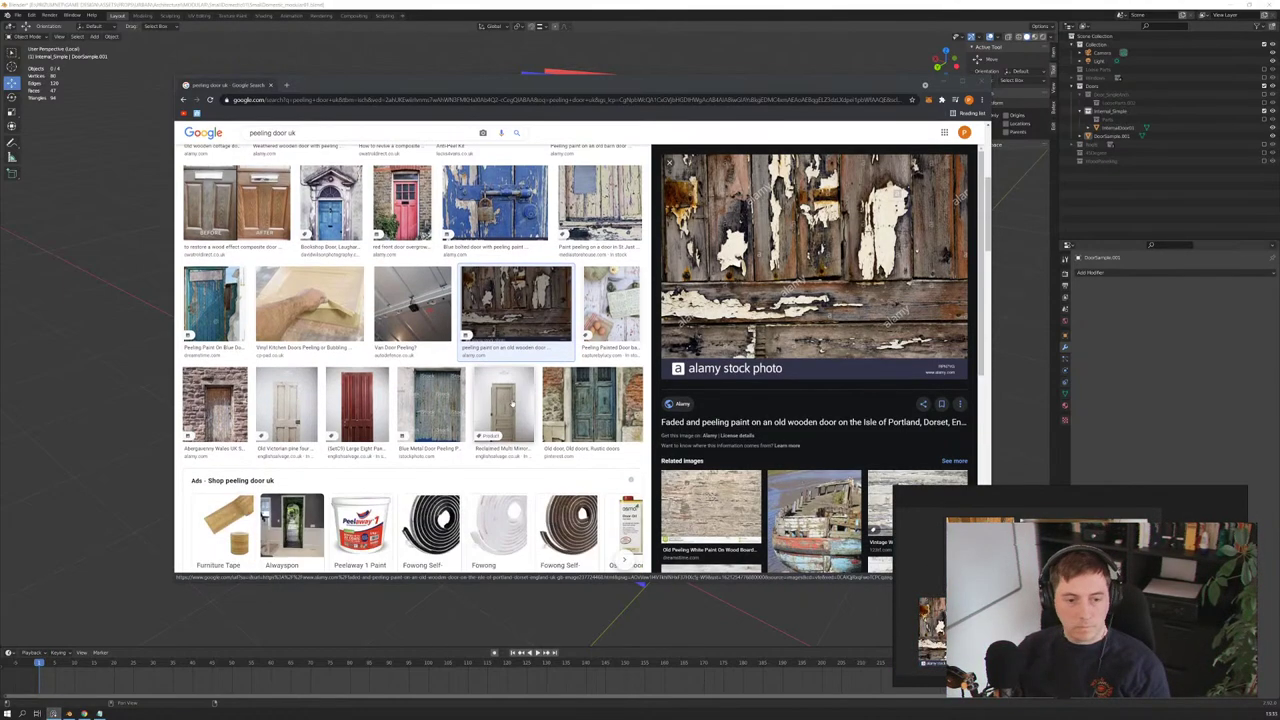
scroll(512, 402, "down", 1)
scroll(512, 402, "down", 1)
left_click(272, 275)
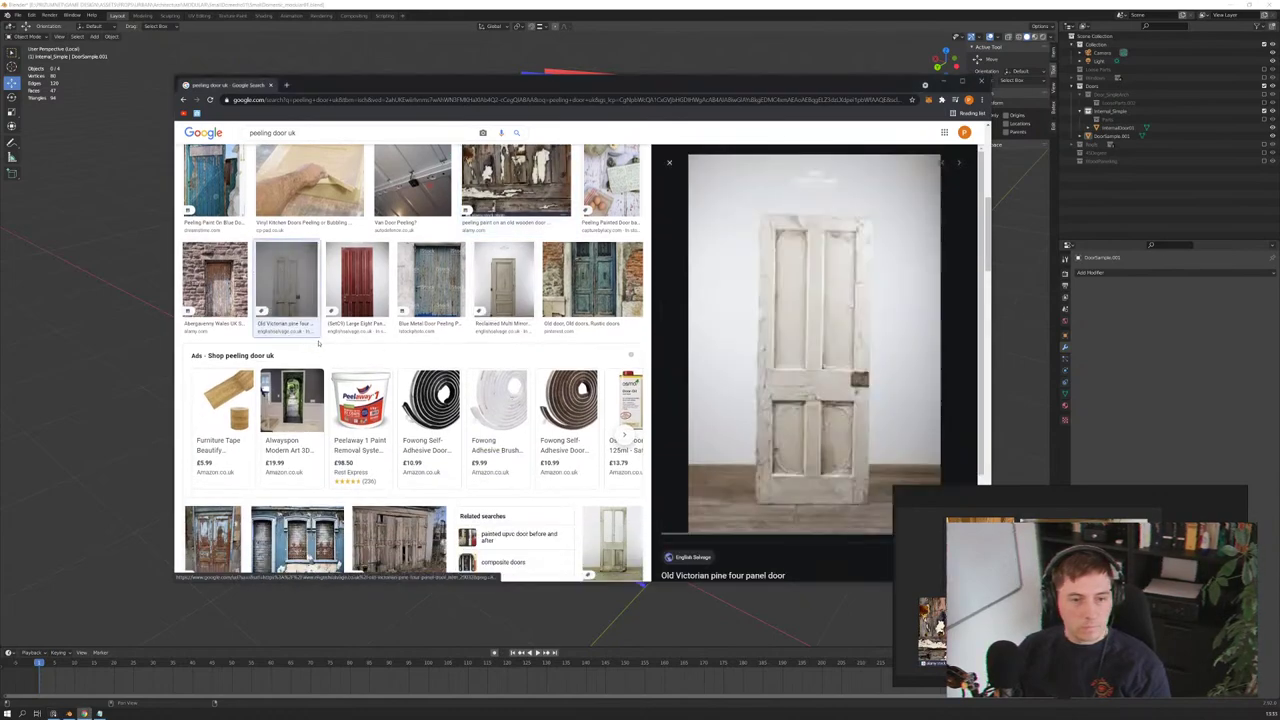
right_click(790, 273)
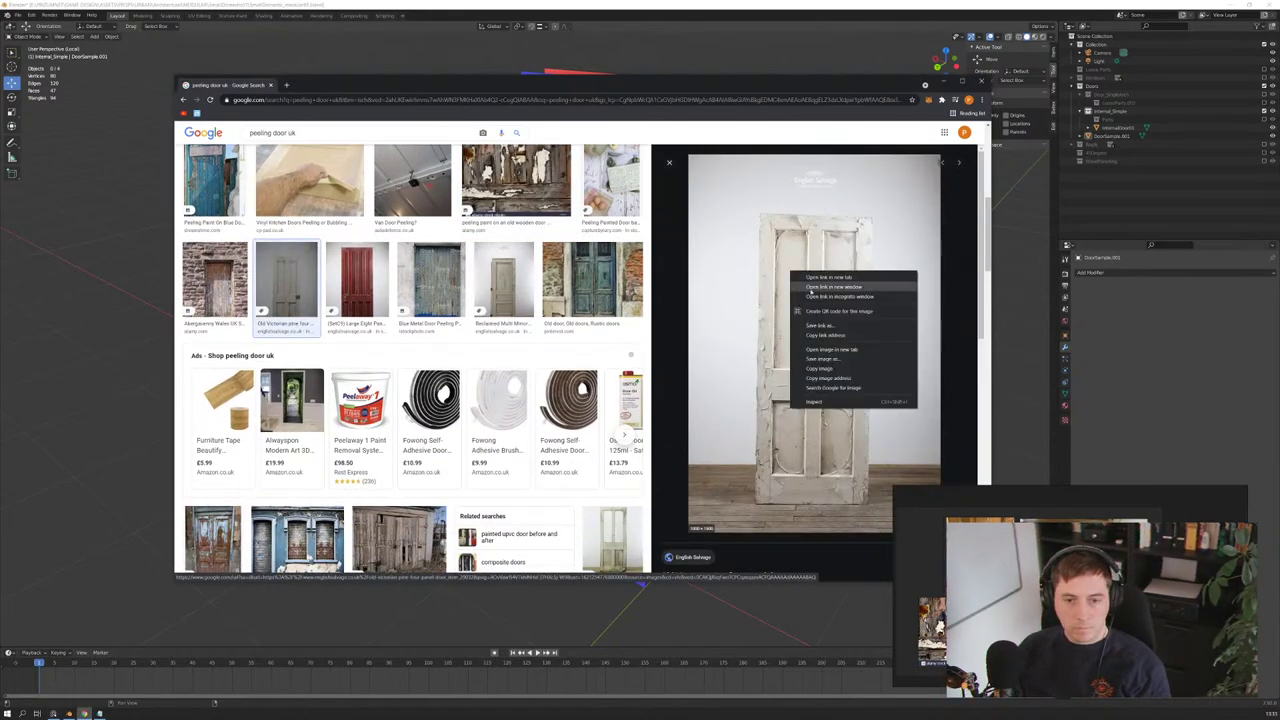
left_click(820, 368)
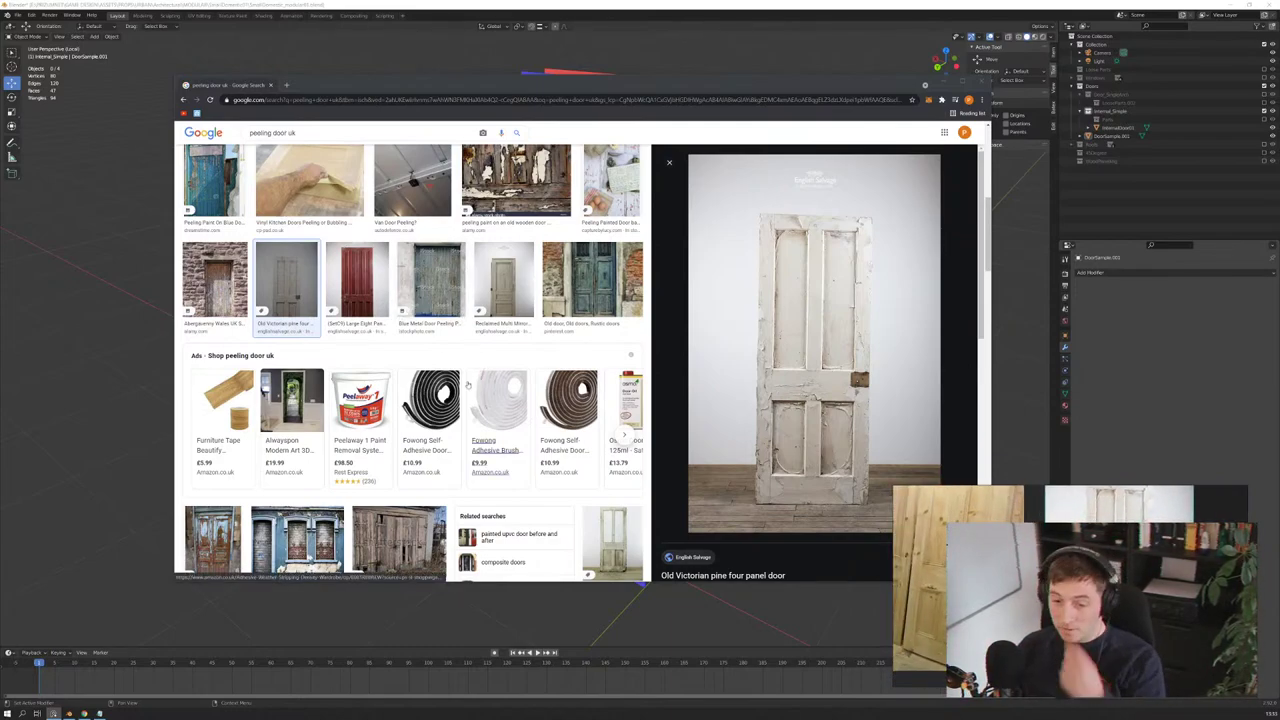
Step: Copy the Glazed Victorian Four Panelled Door image and leave it open in the preview
scroll(479, 380, "down", 3)
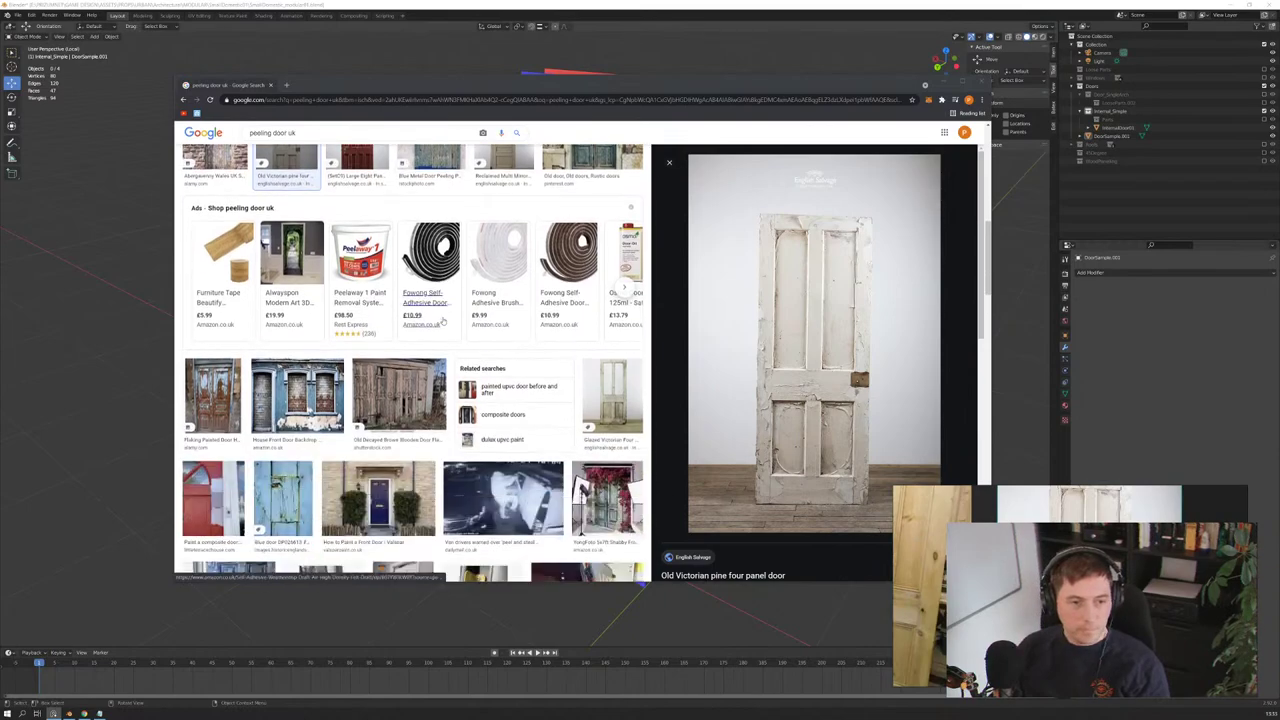
scroll(479, 380, "down", 1)
left_click(612, 336)
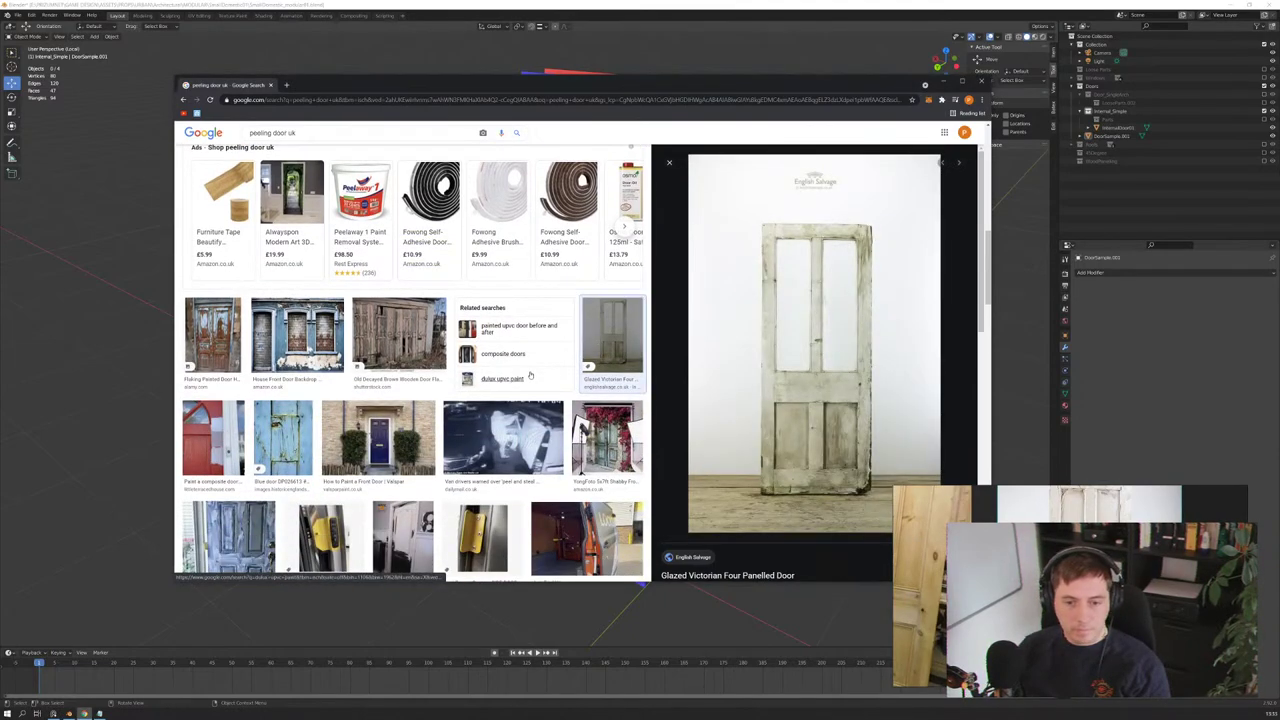
right_click(833, 285)
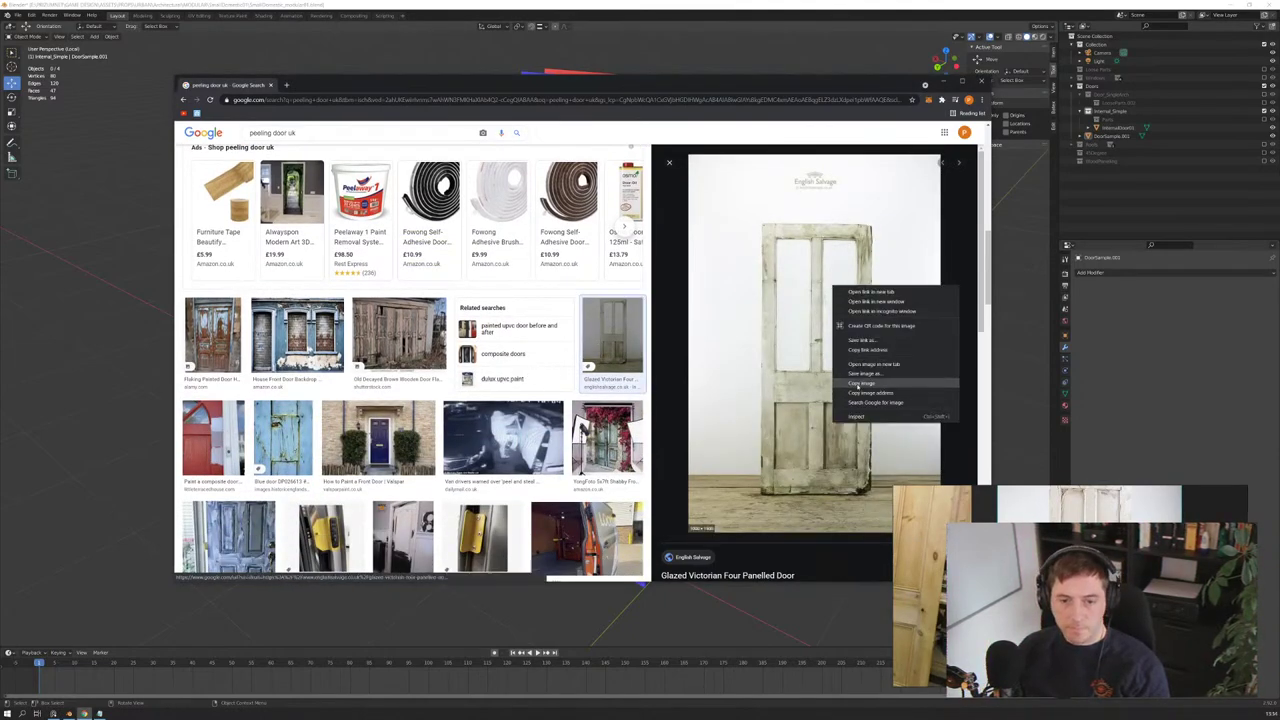
left_click(862, 384)
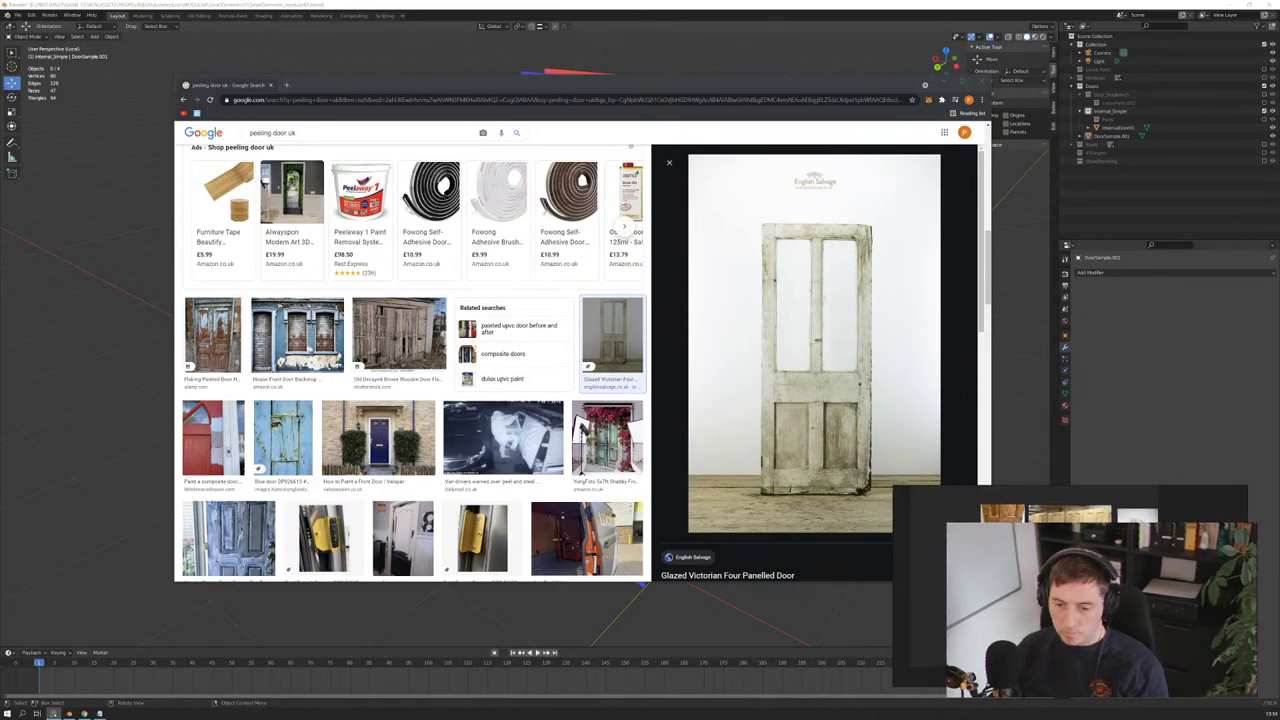
scroll(400, 350, "down", 2)
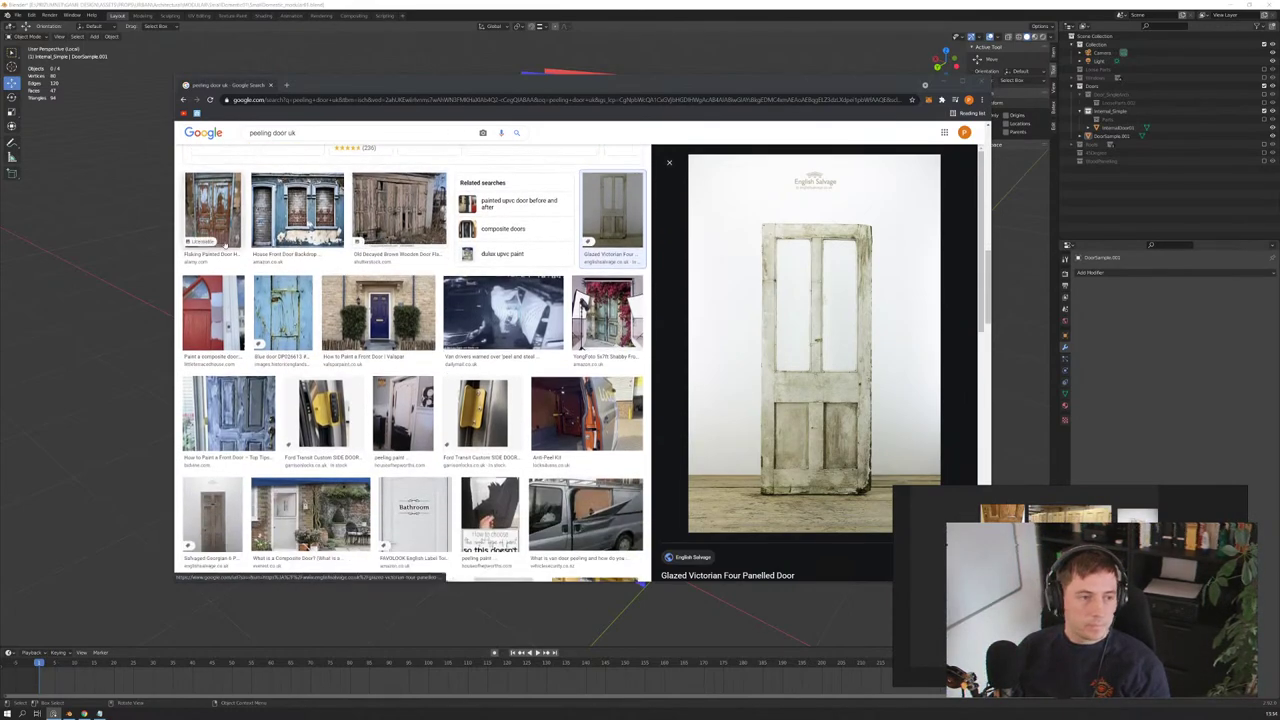
left_click(214, 211)
scroll(420, 280, "down", 3)
scroll(500, 290, "up", 3)
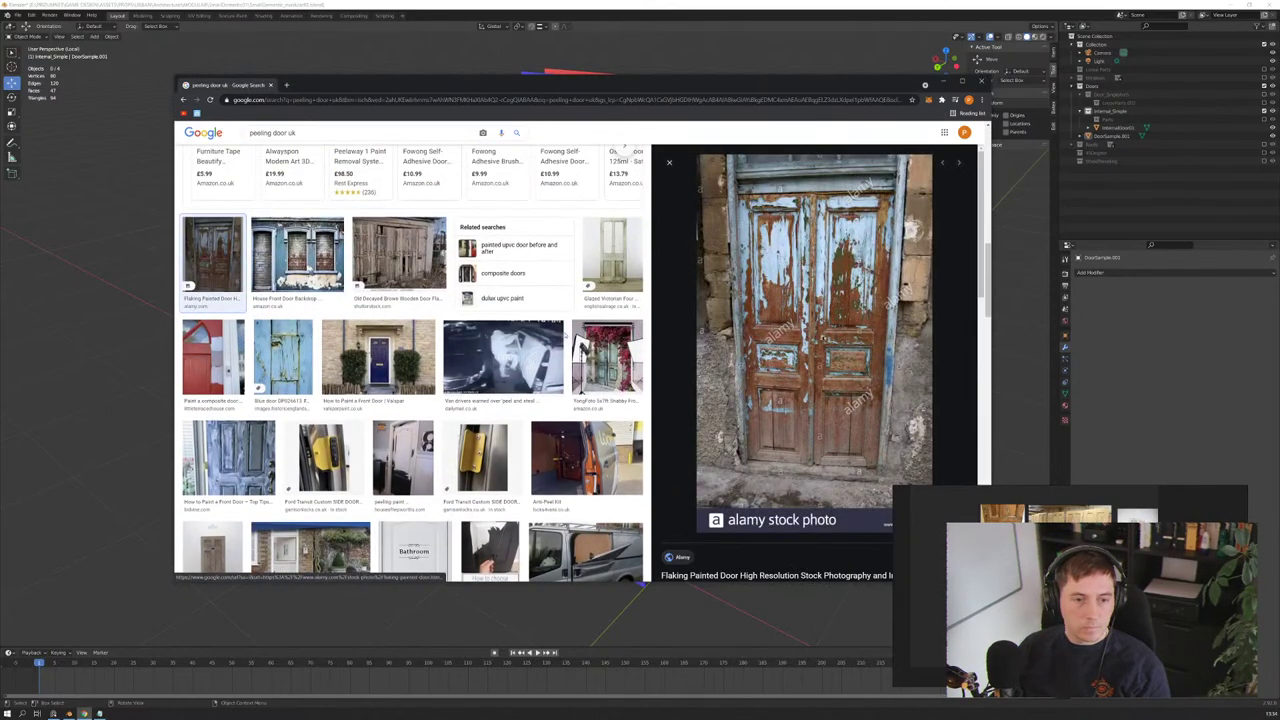
left_click(612, 255)
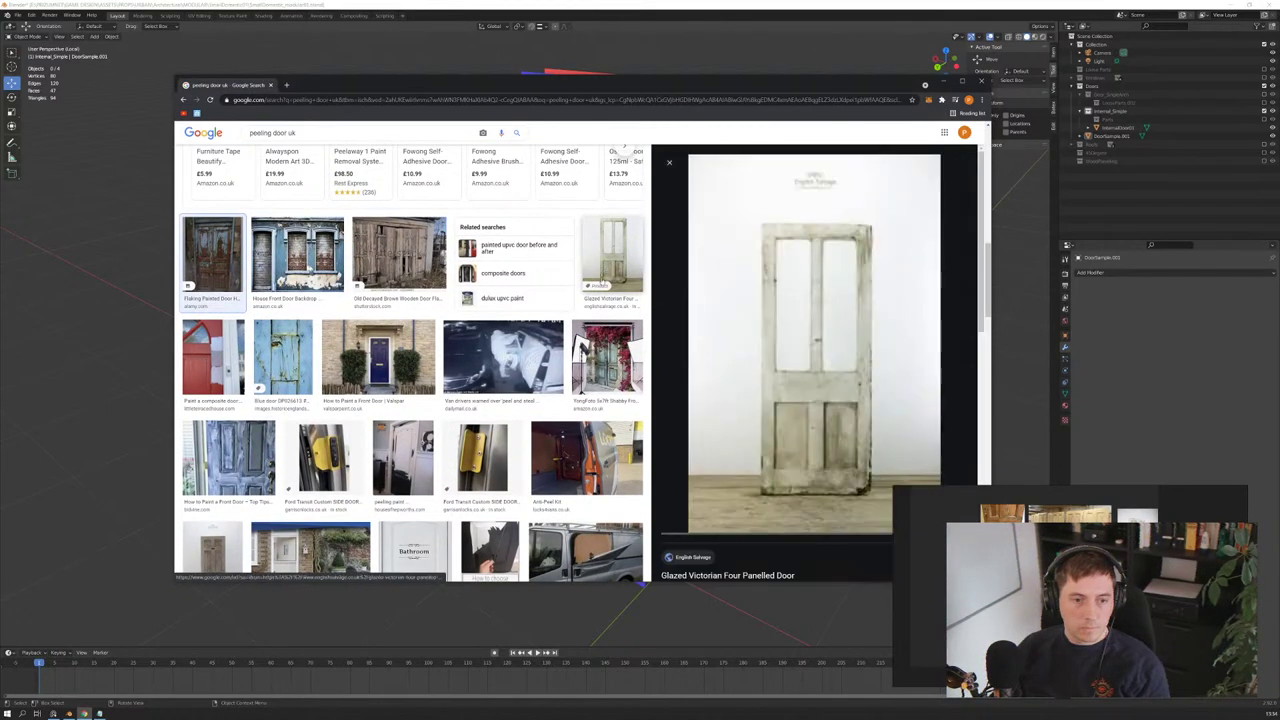
Step: Go from the glazed door's English Salvage page to the Interior Doors listing
left_click(729, 576)
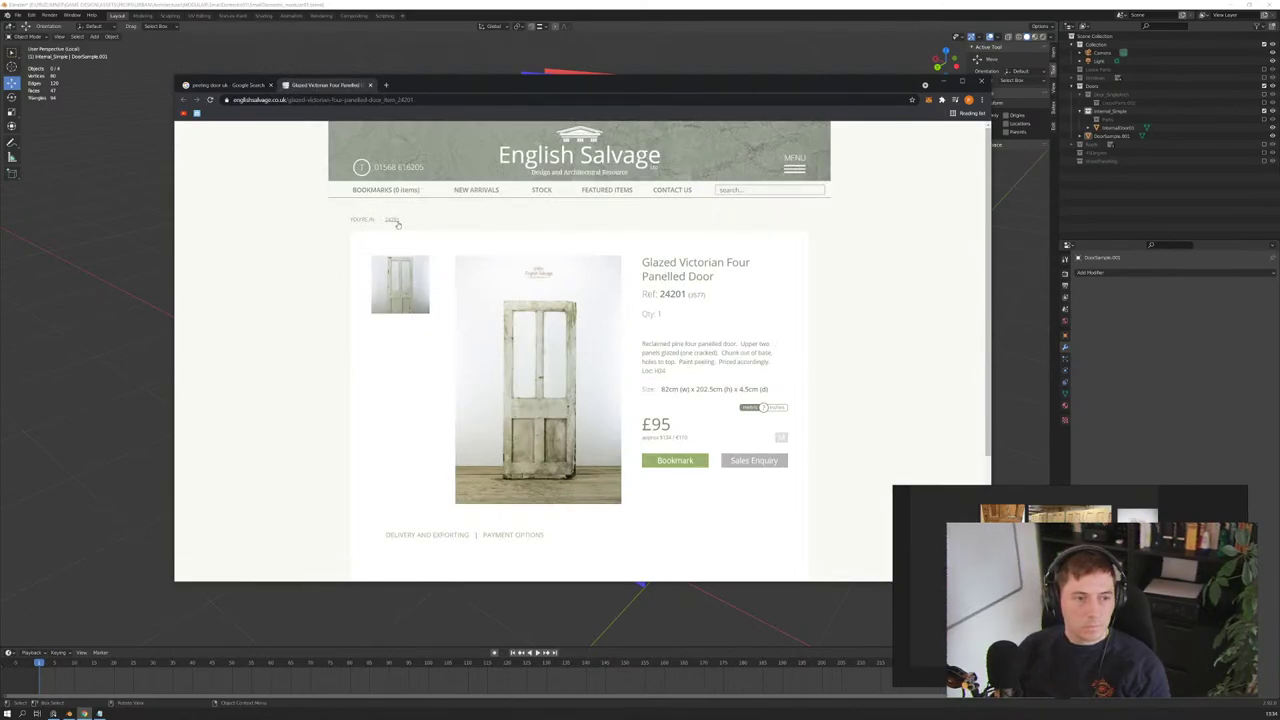
mouse_move(541, 190)
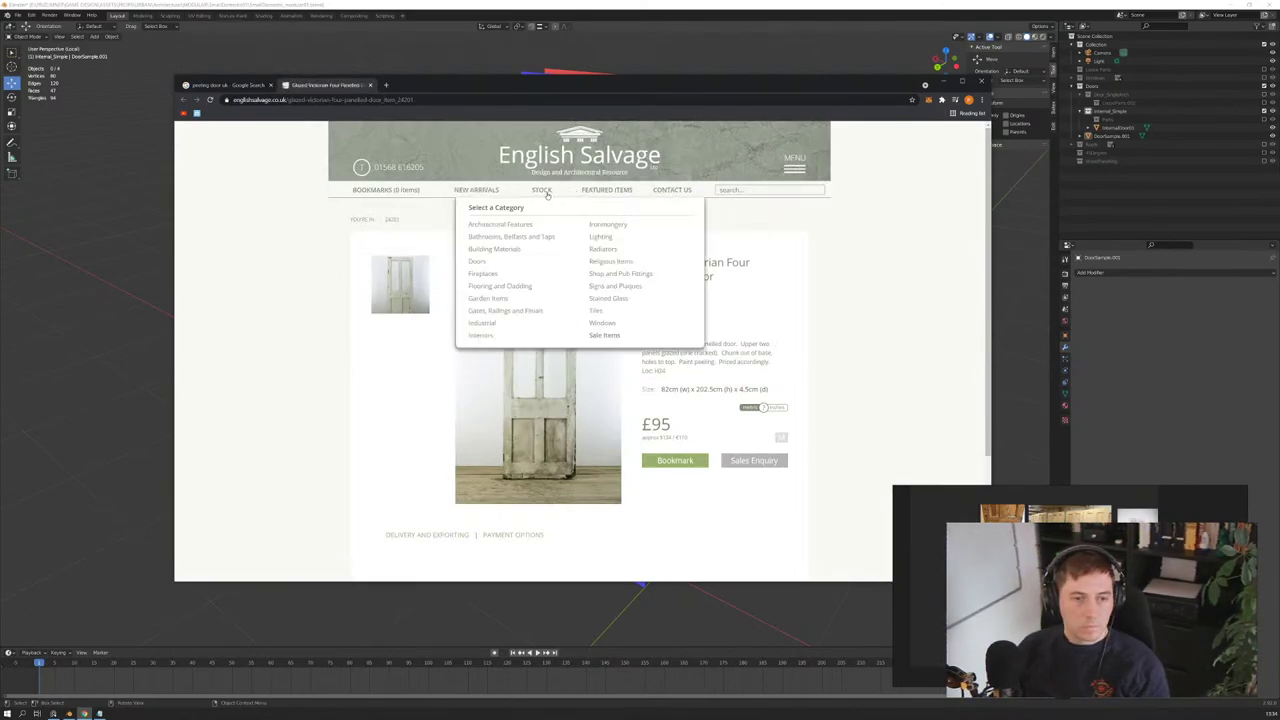
mouse_move(517, 261)
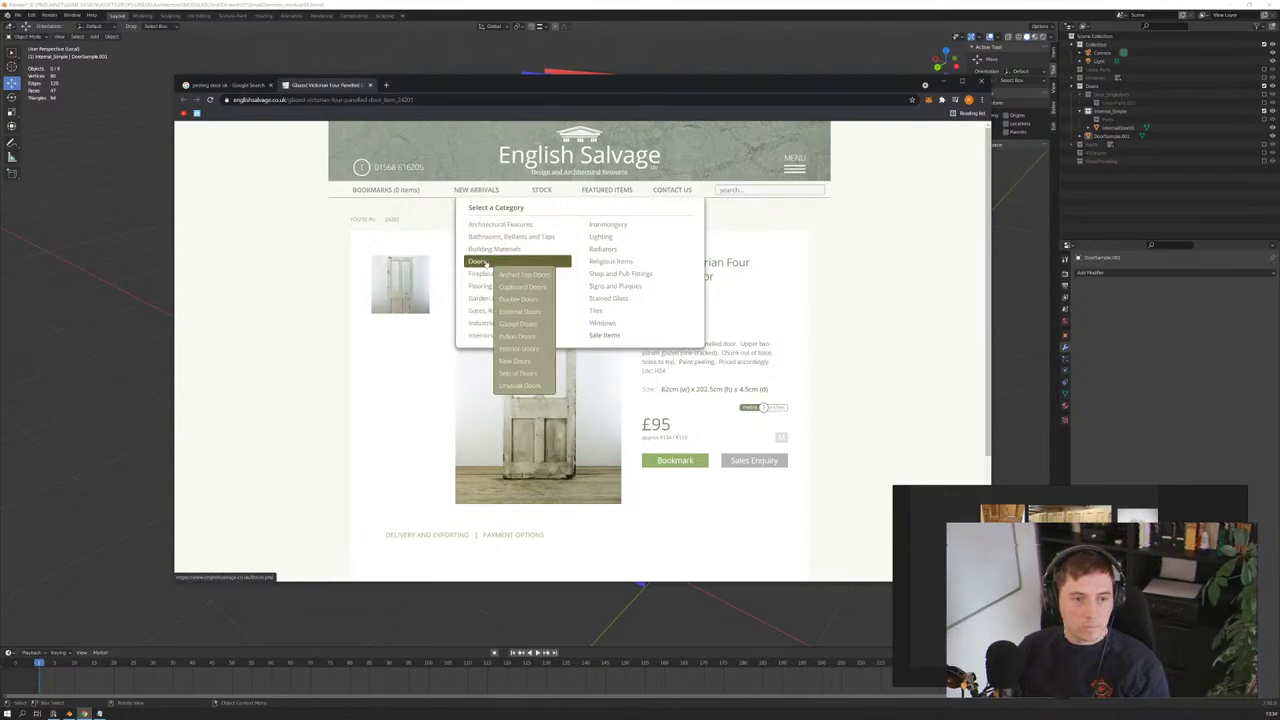
left_click(518, 348)
scroll(237, 367, "down", 3)
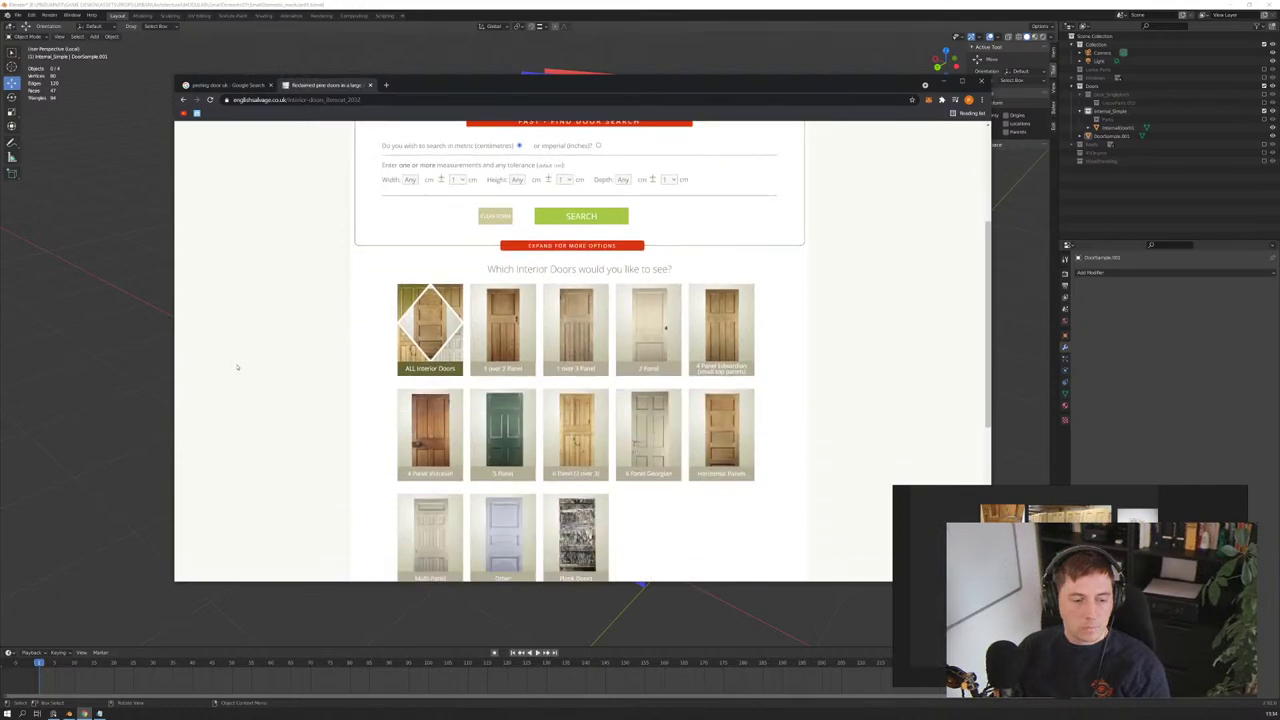
scroll(240, 365, "down", 2)
scroll(240, 365, "down", 4)
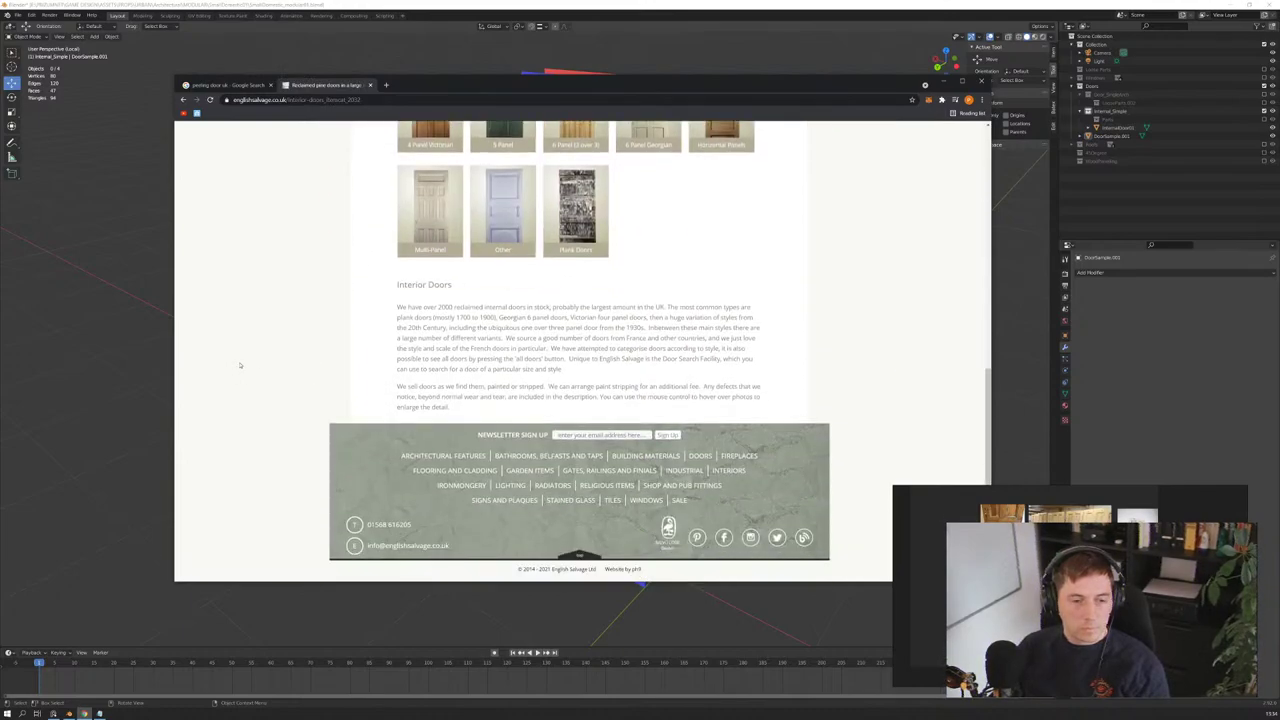
scroll(264, 419, "up", 4)
scroll(264, 419, "up", 3)
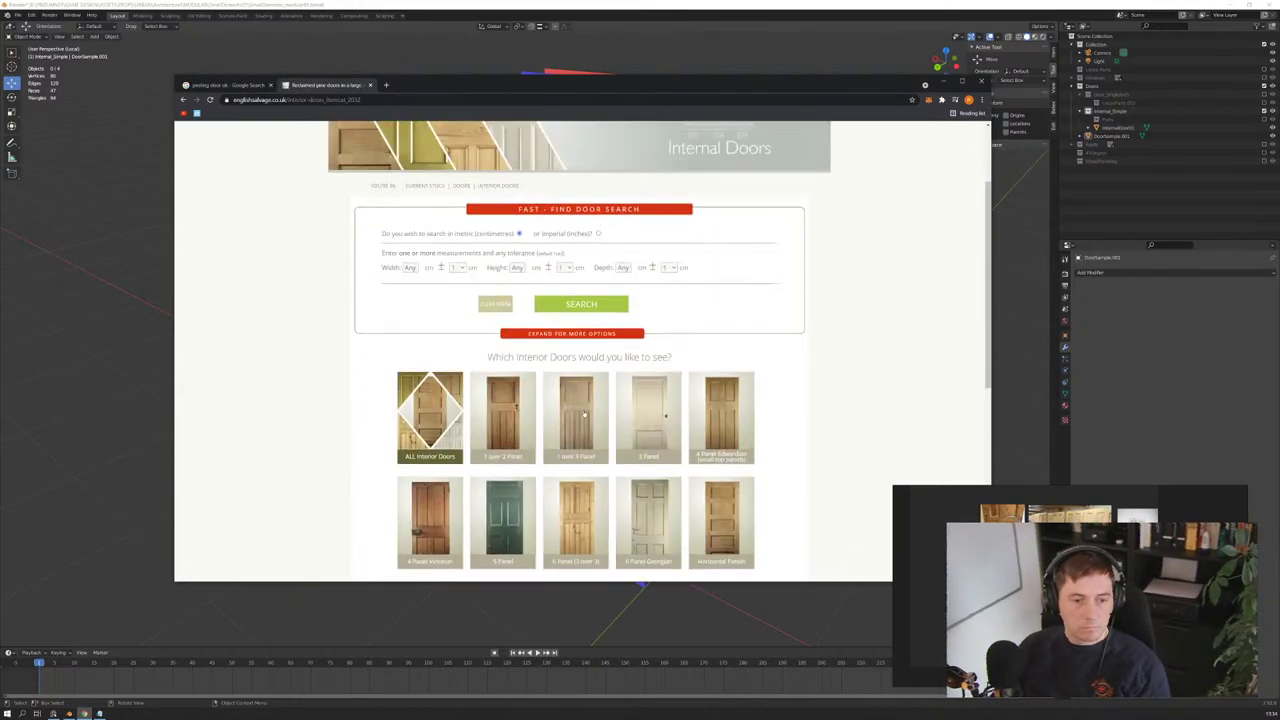
scroll(507, 242, "up", 2)
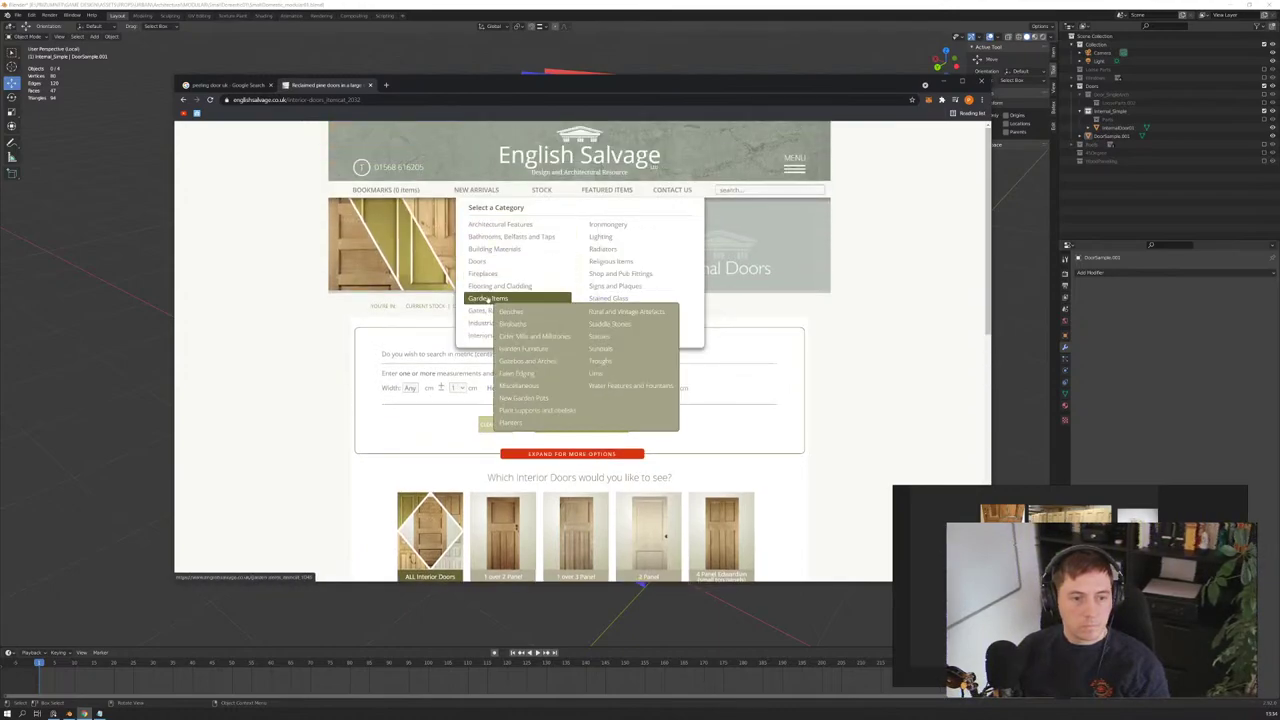
mouse_move(517, 261)
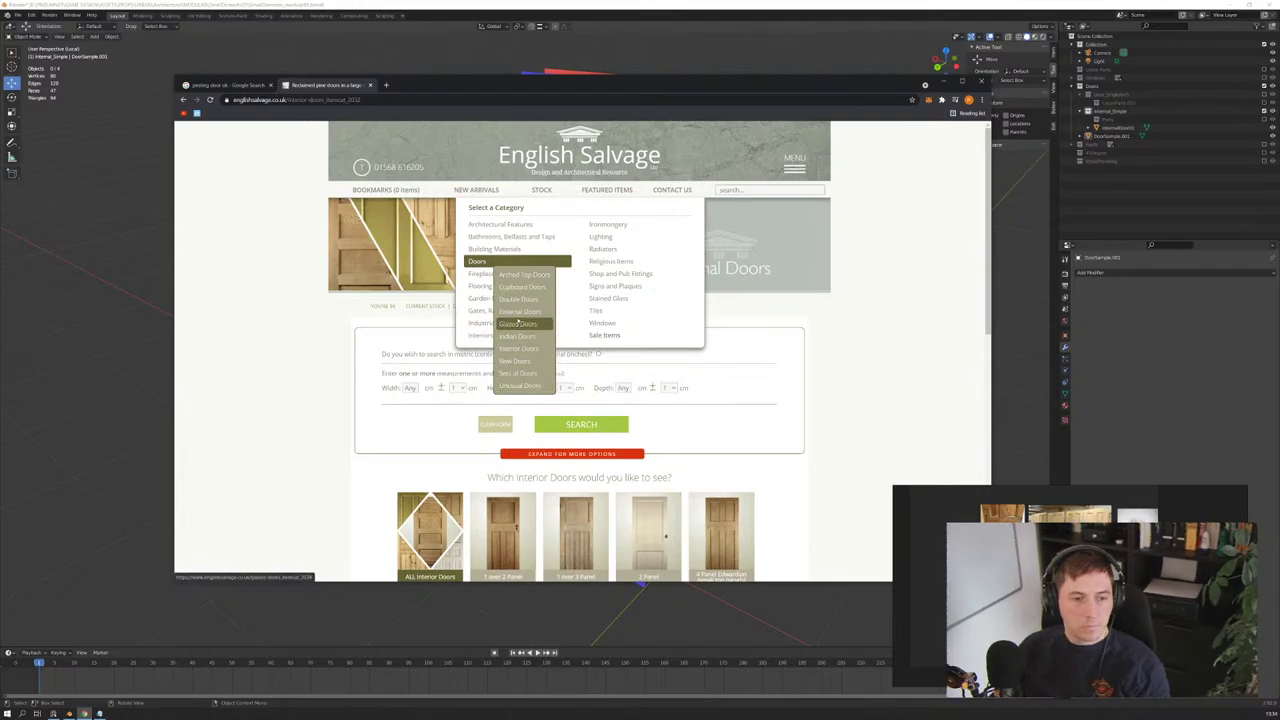
scroll(443, 422, "down", 3)
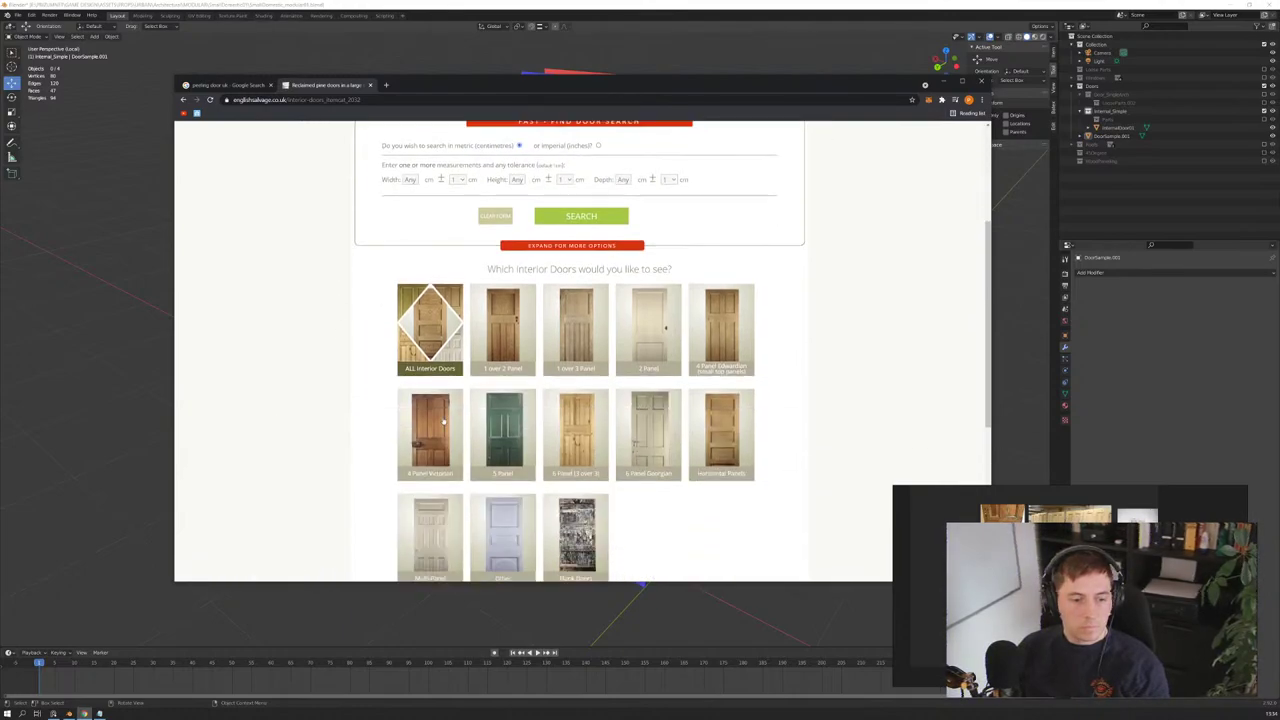
Step: Pick the 5 Panel door type to list page 1 of 7 of reclaimed doors
left_click(521, 453)
scroll(280, 399, "down", 4)
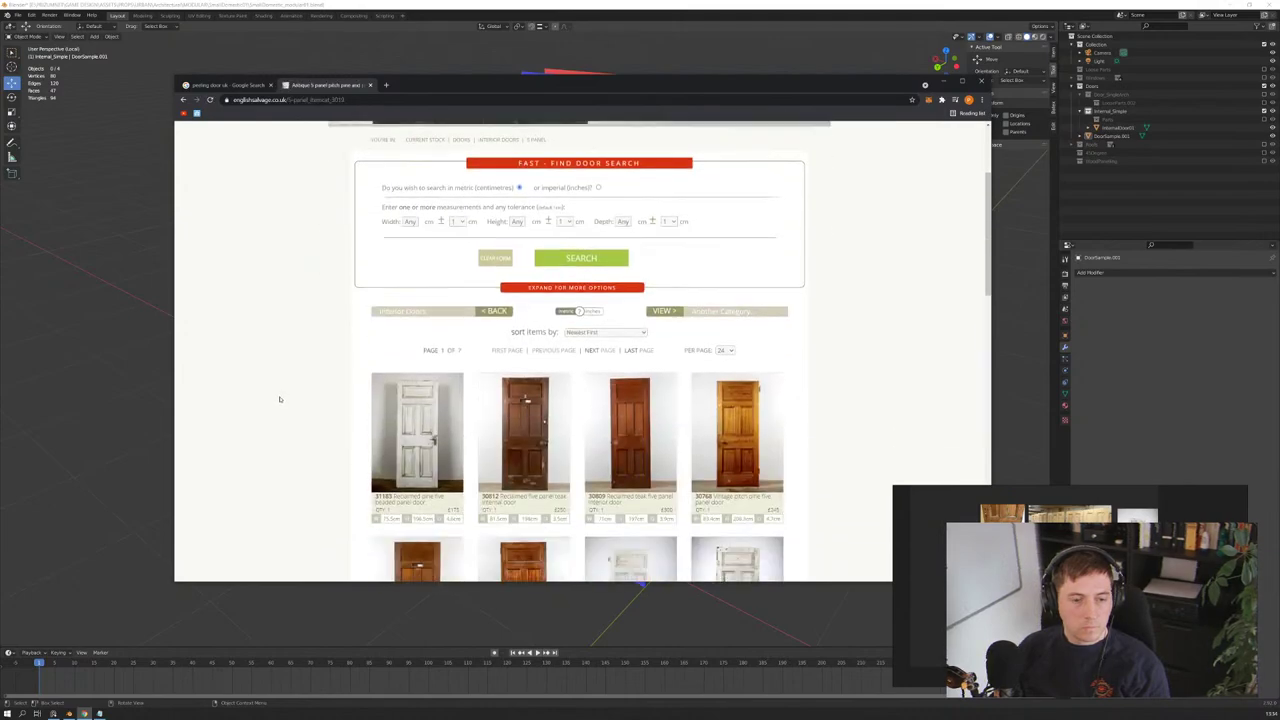
scroll(280, 399, "down", 1)
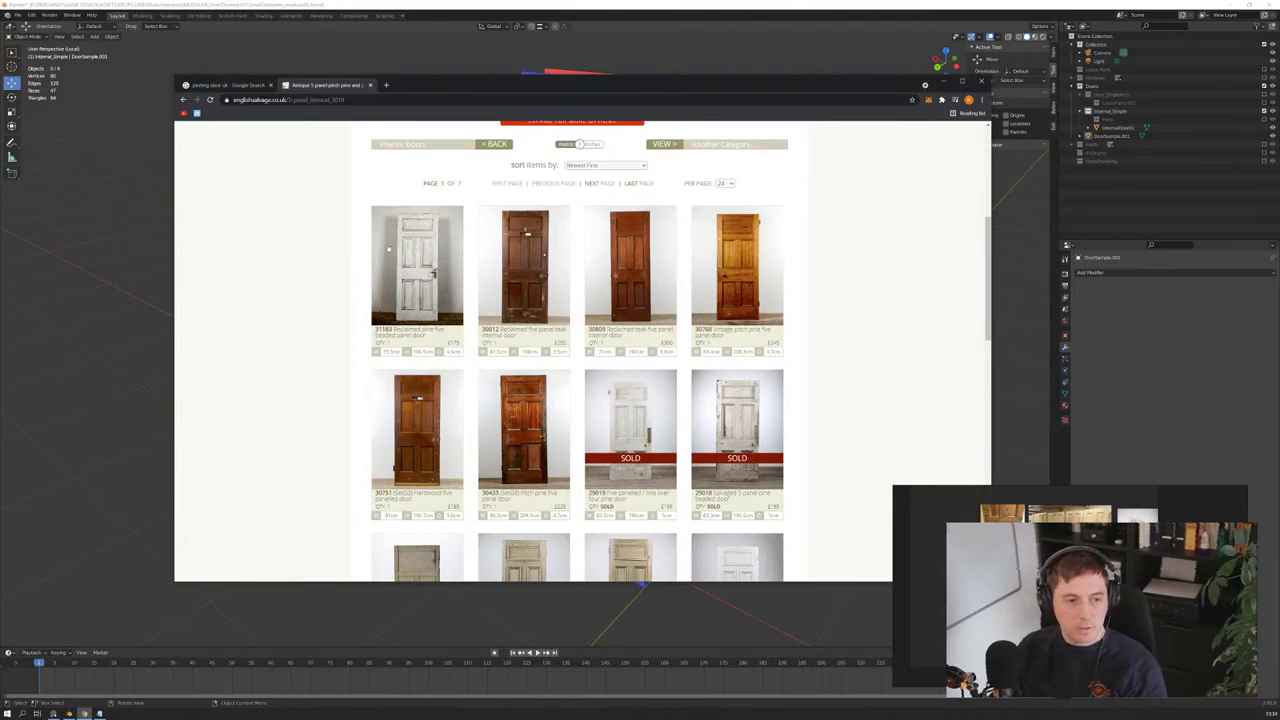
Step: Copy the reclaimed pine five beaded panel door's photo, then close its page
left_click(389, 249)
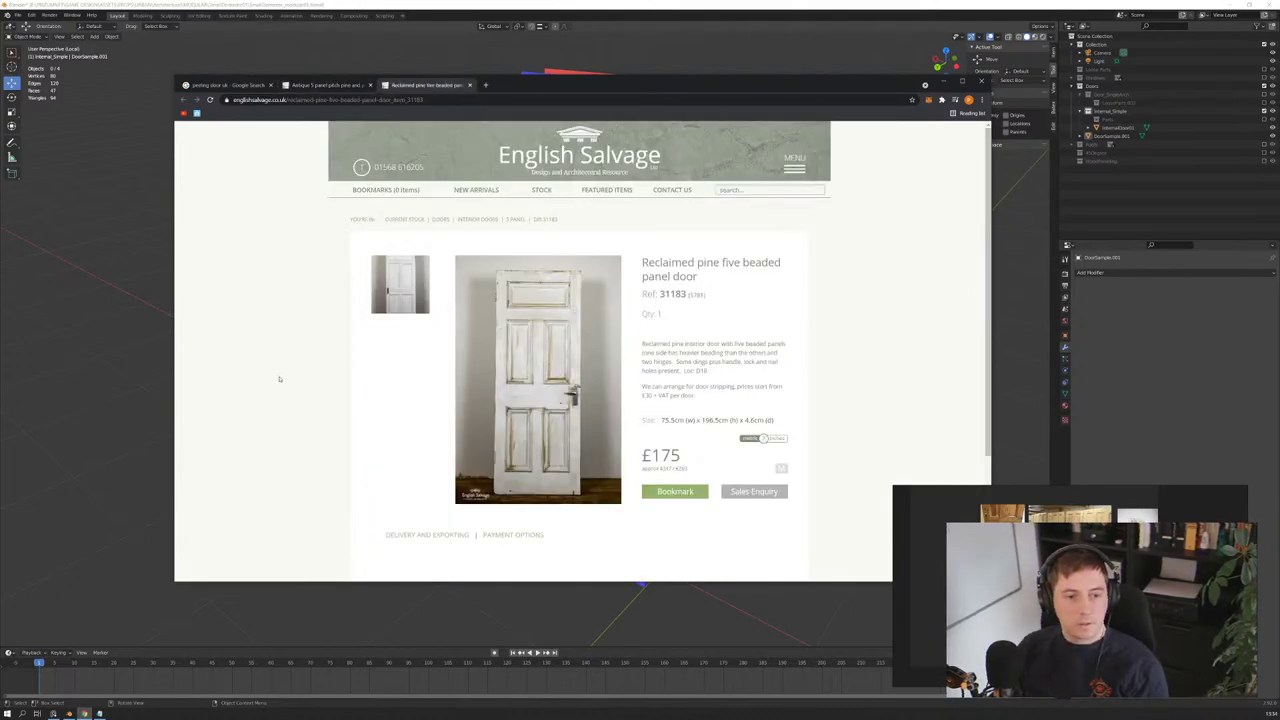
scroll(450, 340, "down", 1)
left_click(511, 322)
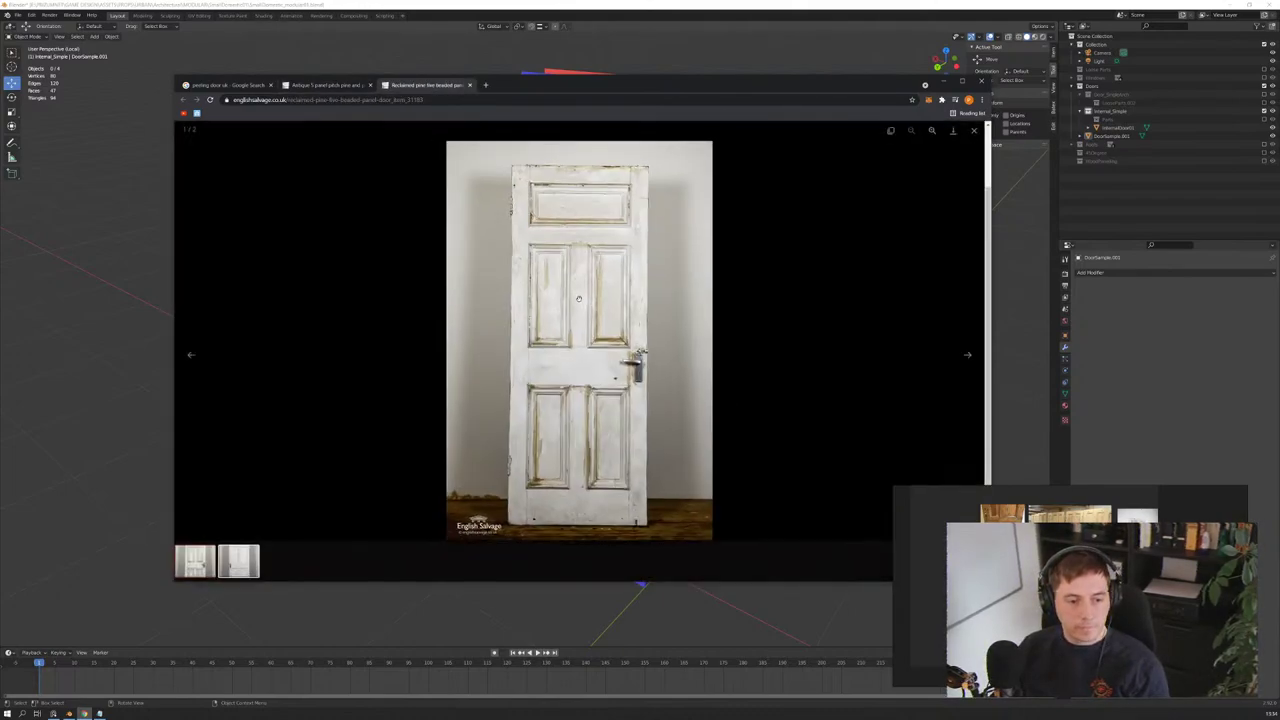
right_click(595, 287)
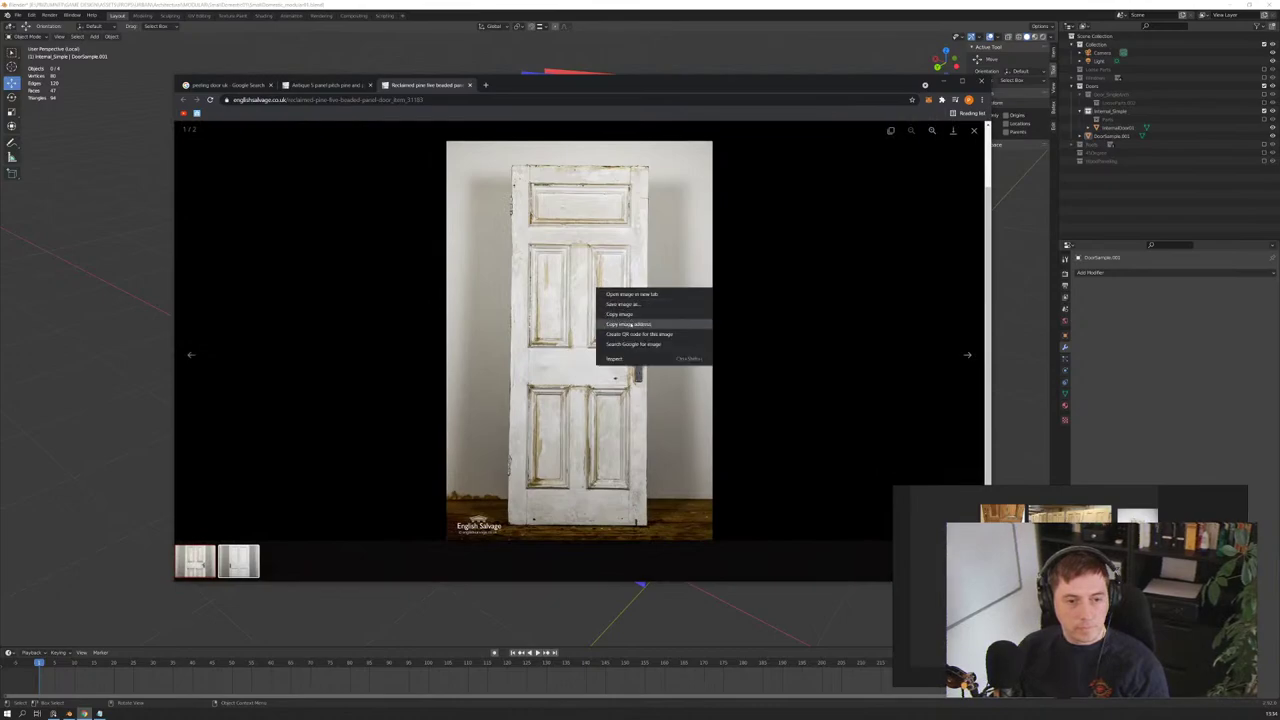
left_click(622, 314)
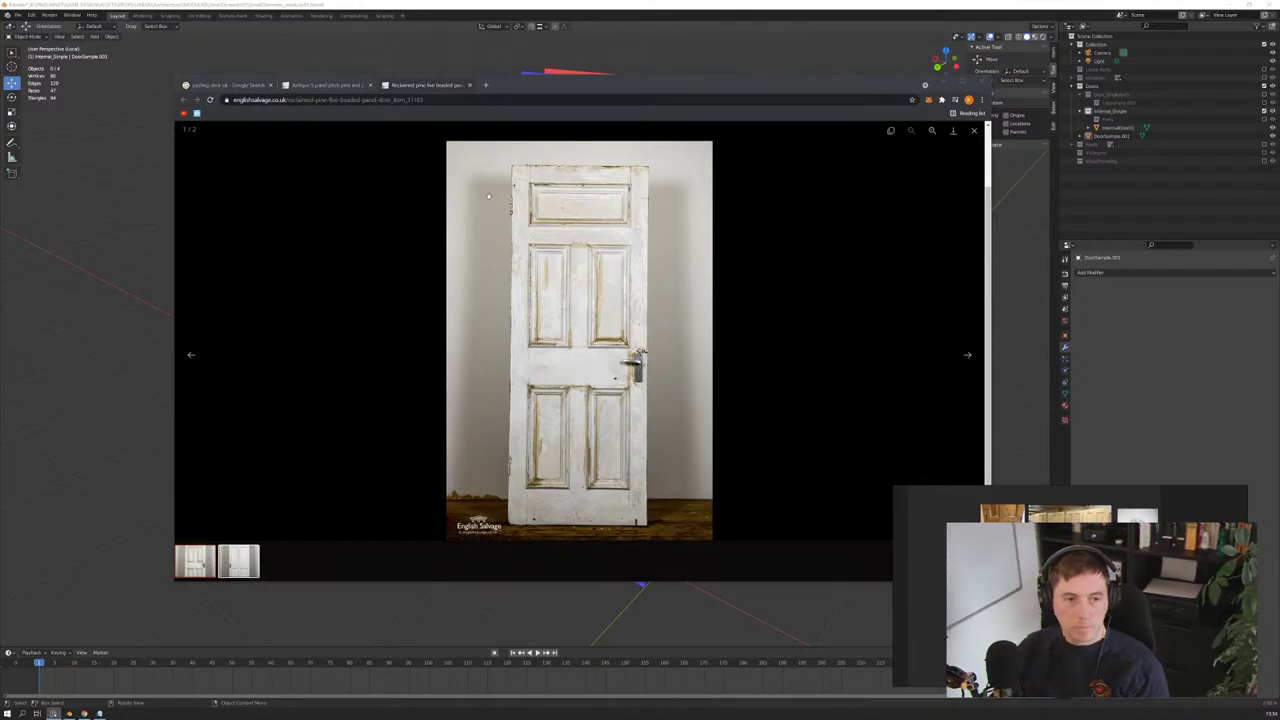
key("Escape")
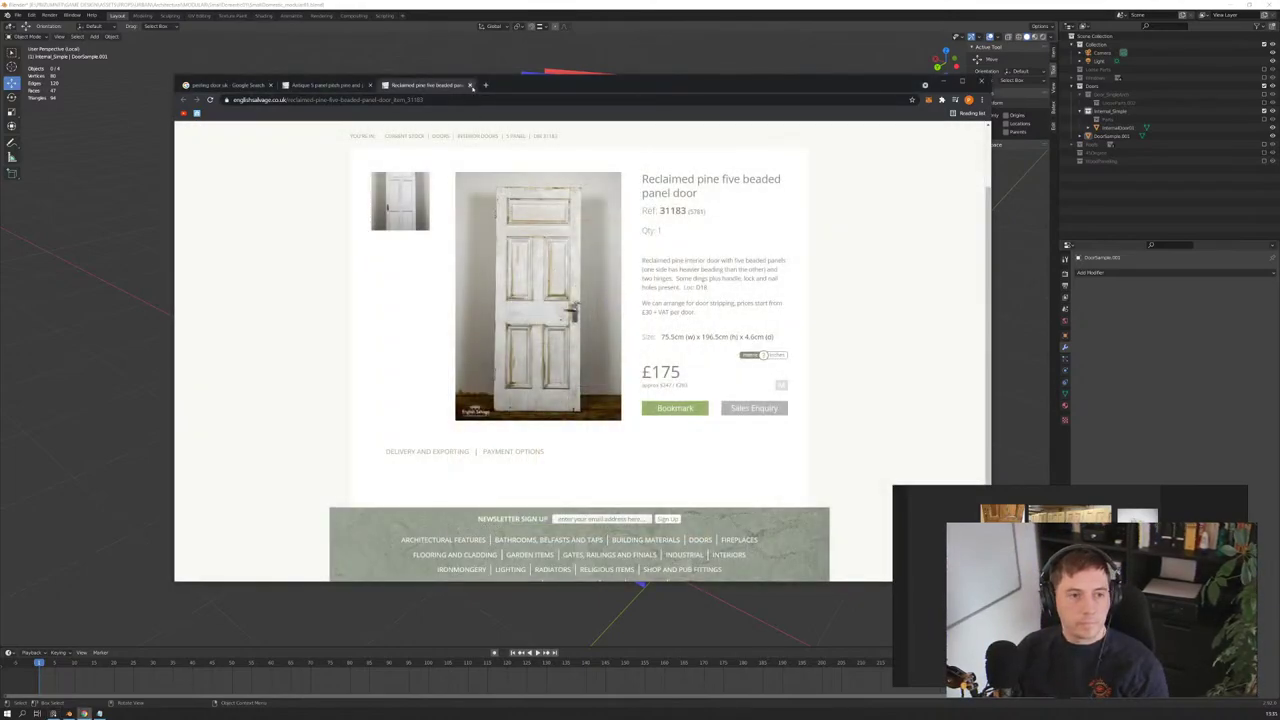
left_click(470, 85)
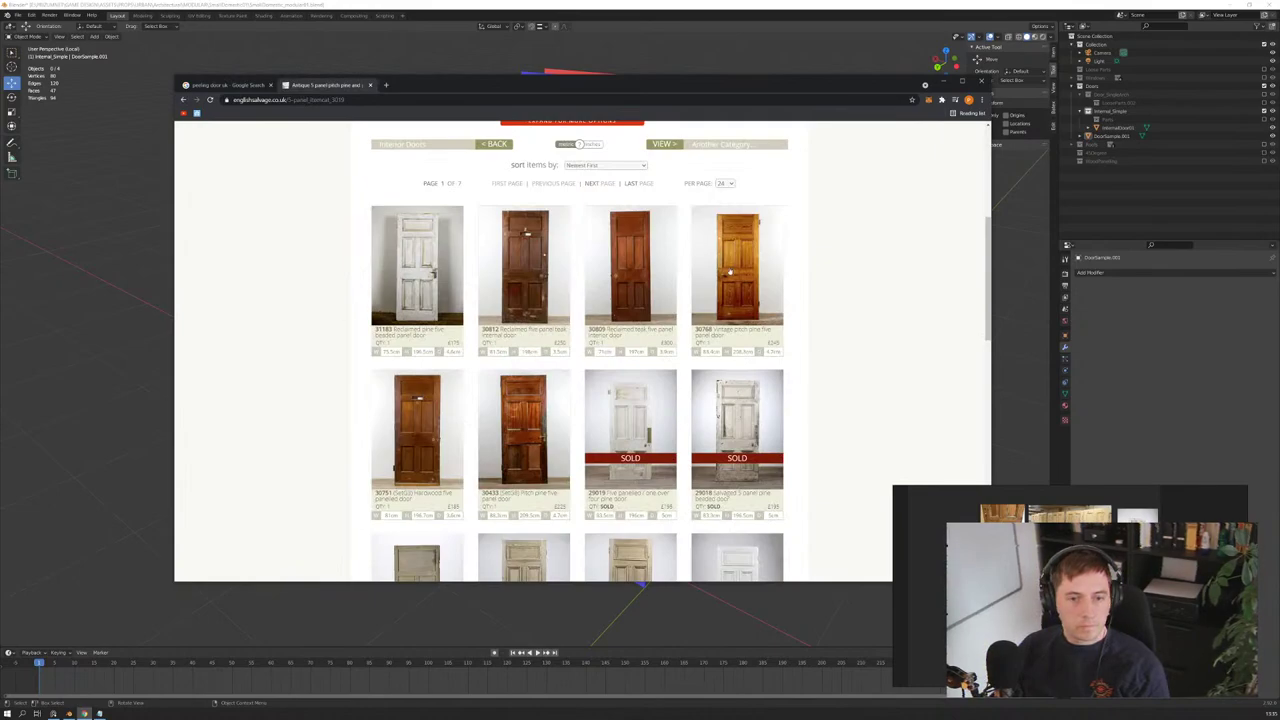
Step: Open the vintage pitch pine, salvaged 5 panel pine and pitch pine five panel doors in tabs; show the vintage one
middle_click(736, 272)
scroll(869, 306, "down", 2)
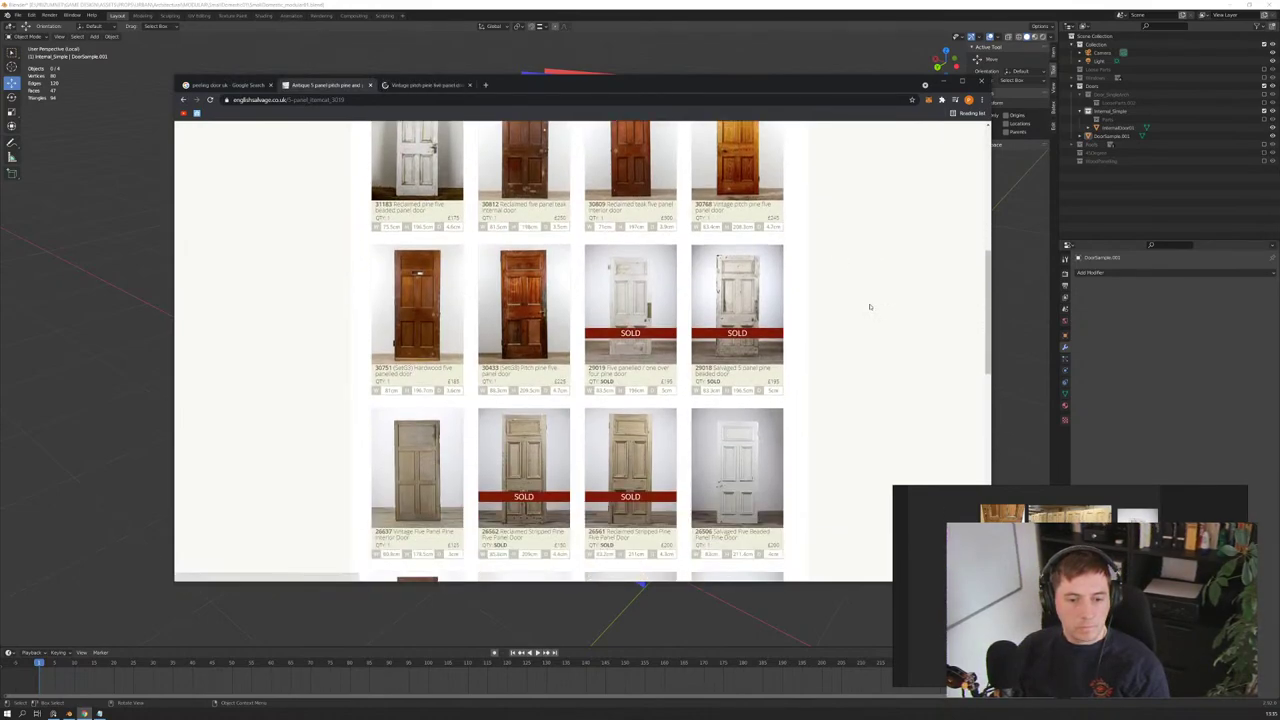
scroll(768, 243, "down", 1)
middle_click(767, 243)
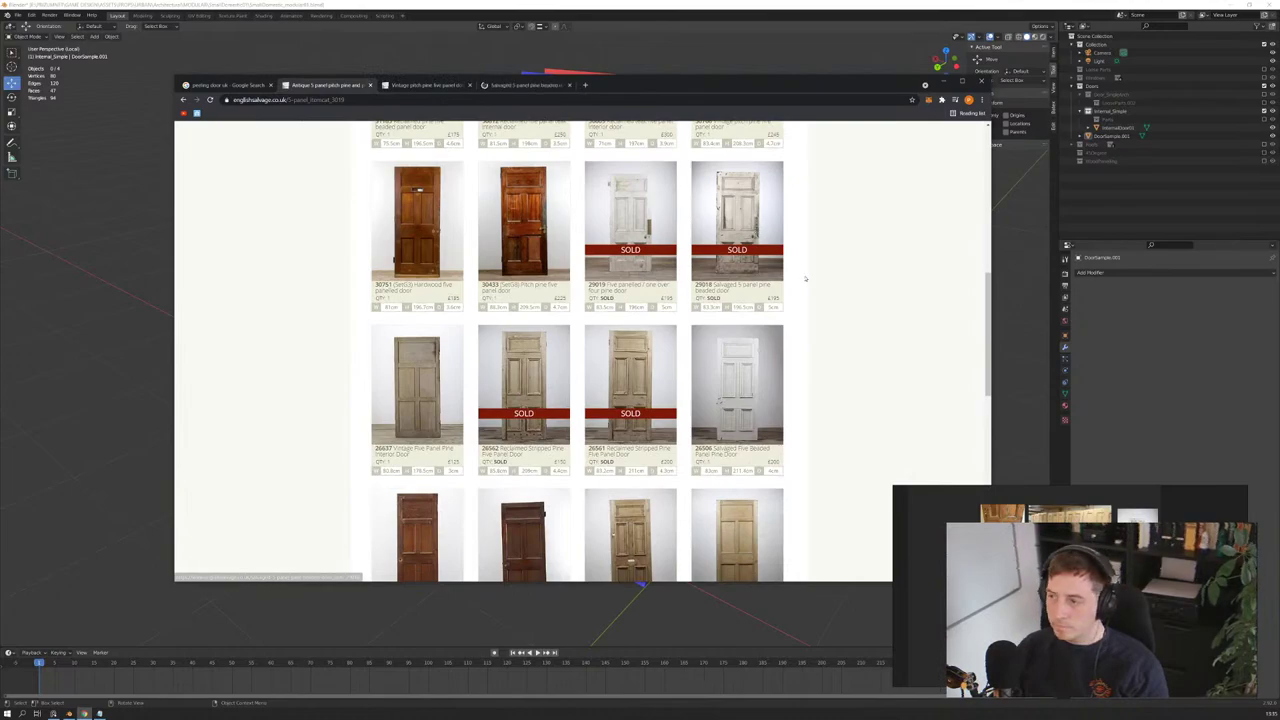
scroll(827, 310, "down", 1)
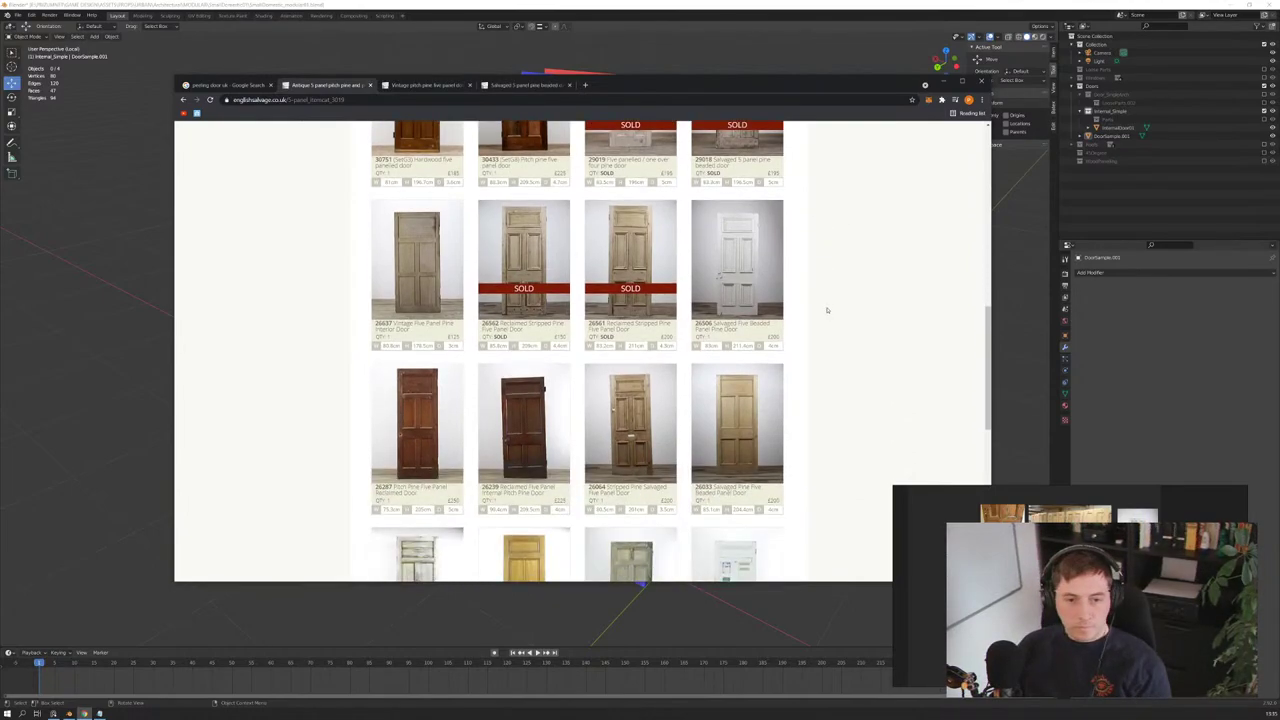
scroll(827, 310, "down", 1)
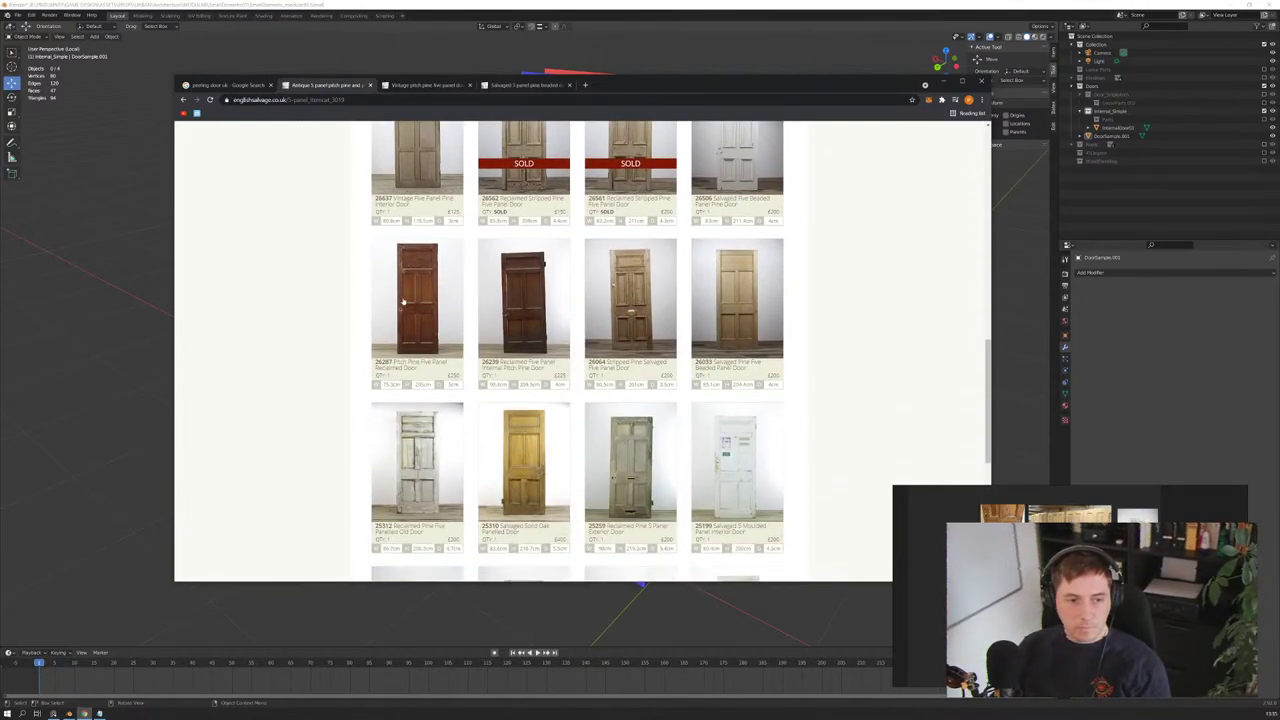
middle_click(403, 300)
scroll(293, 348, "down", 2)
scroll(293, 348, "down", 1)
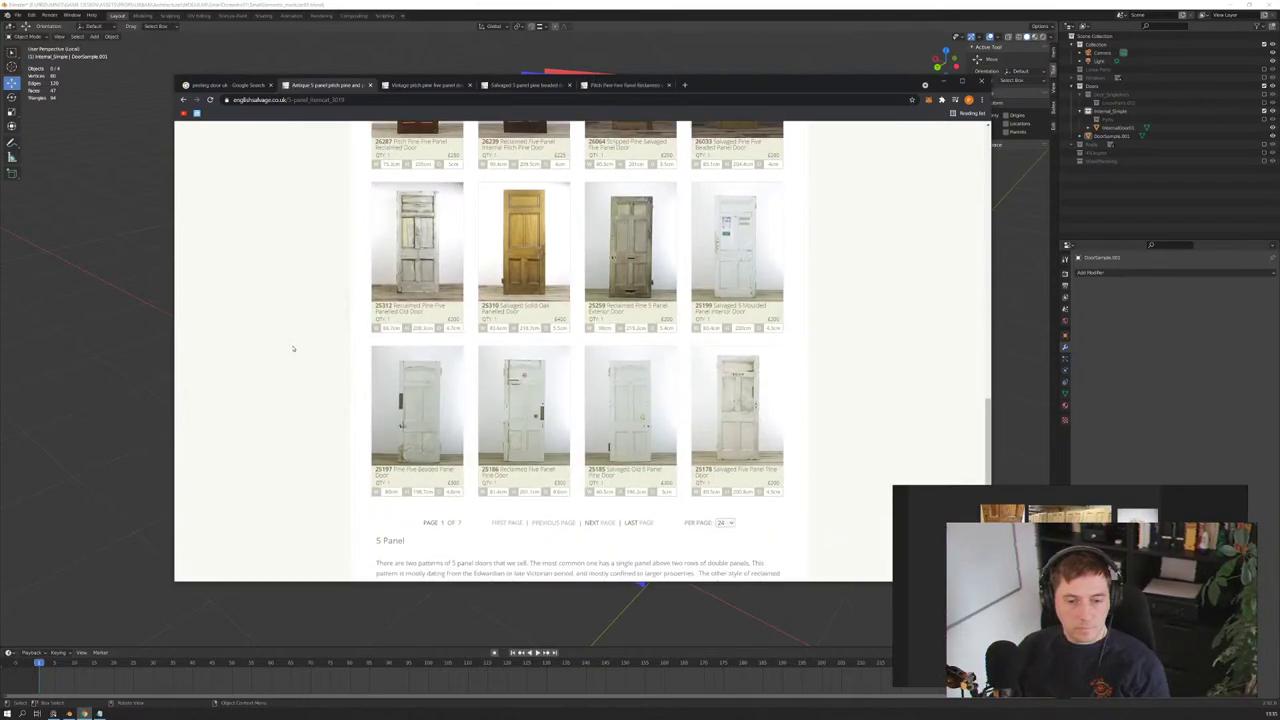
scroll(551, 134, "up", 2)
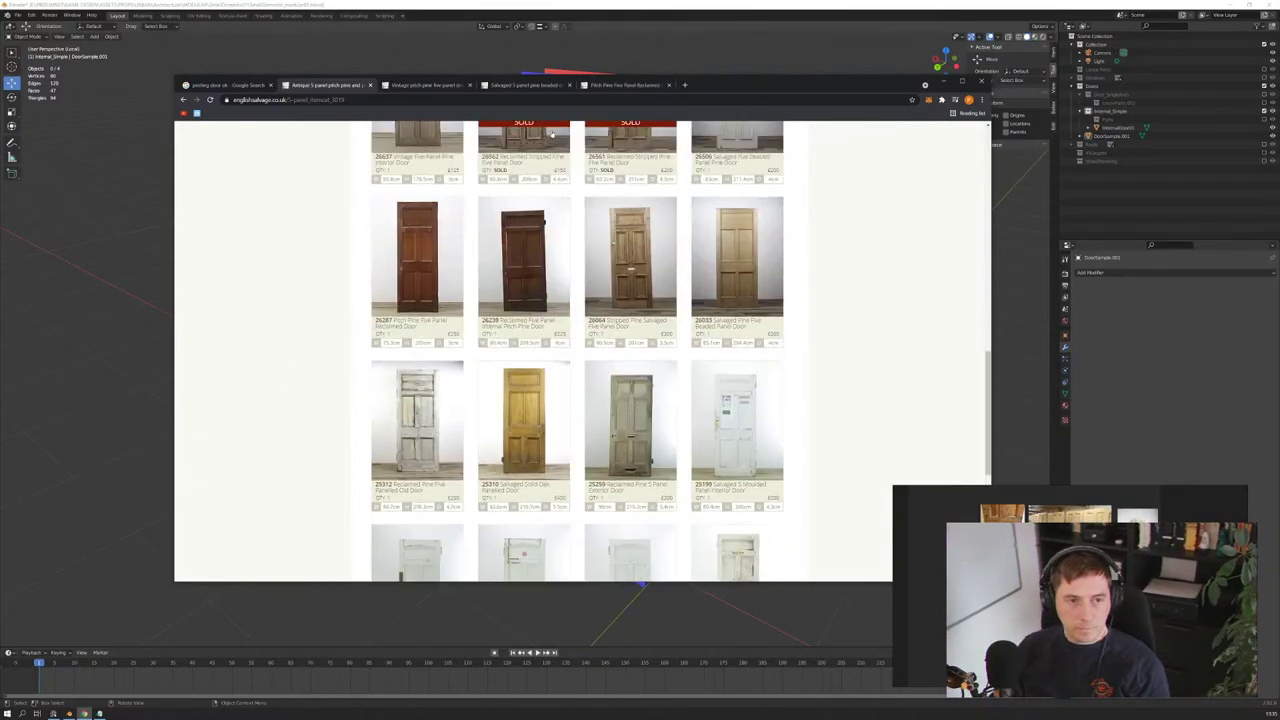
left_click(422, 86)
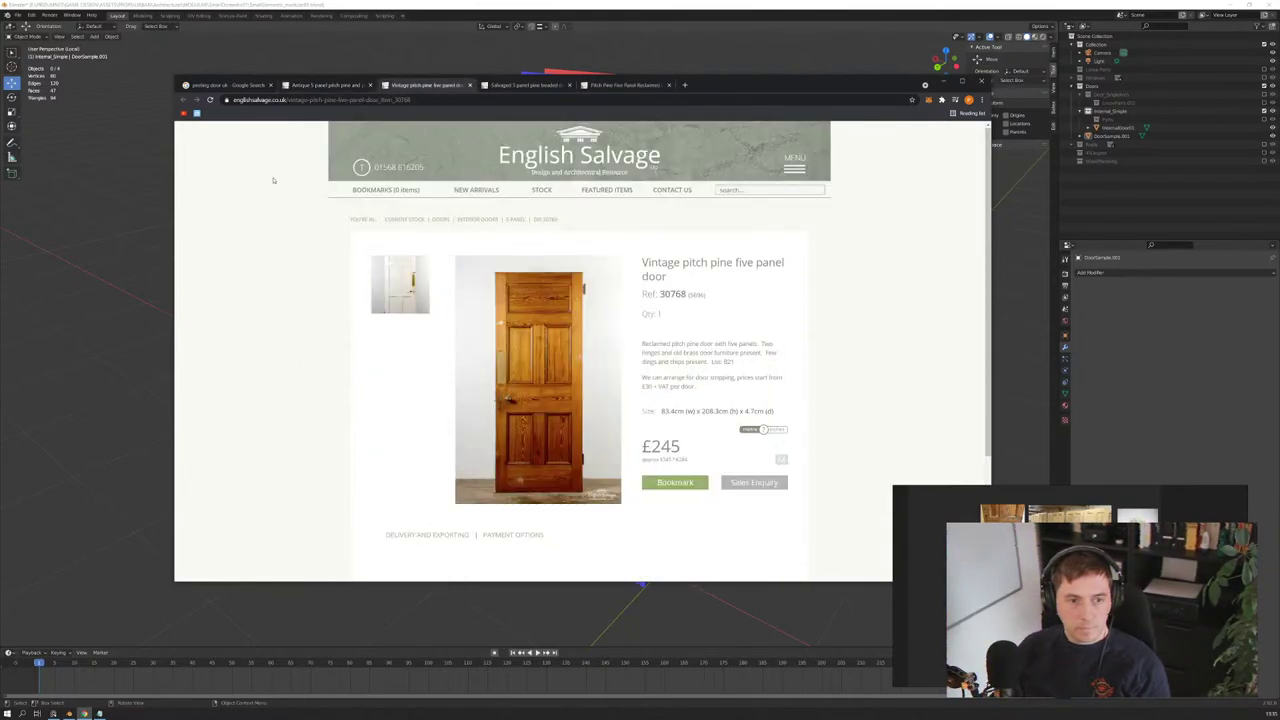
Step: Copy the enlarged vintage pitch pine door photo, then close its page
left_click(527, 400)
right_click(600, 313)
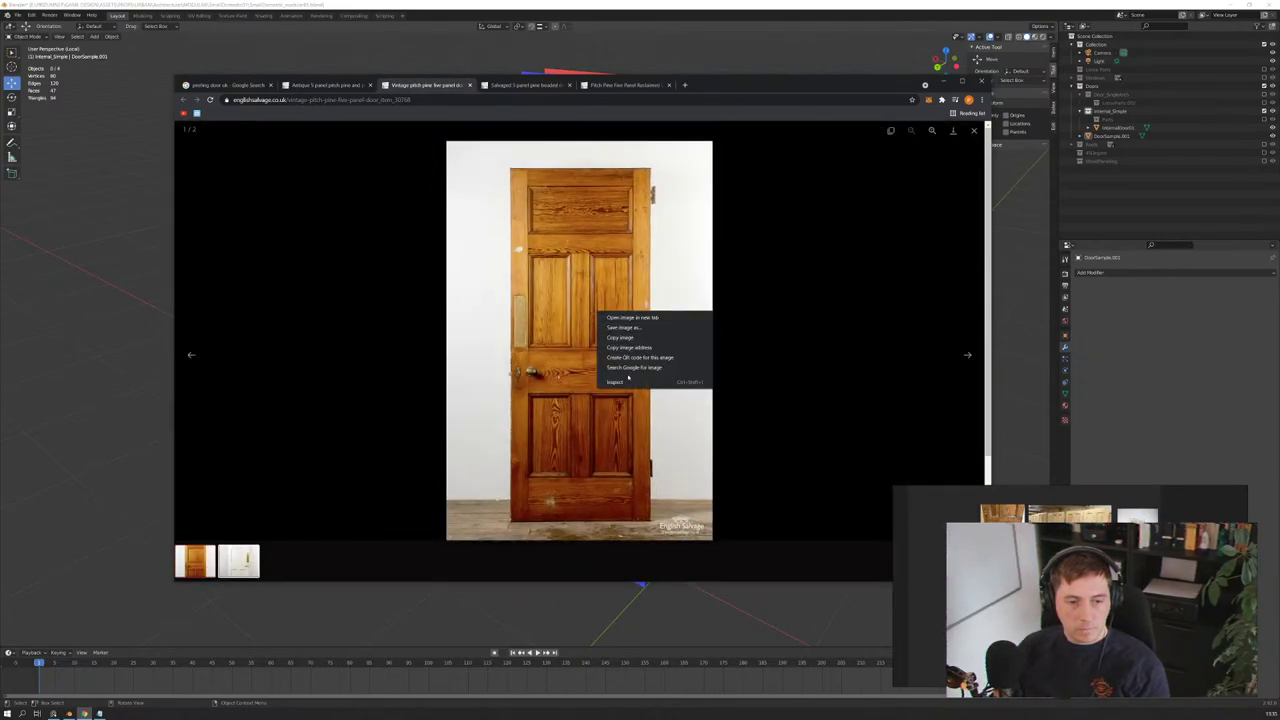
left_click(620, 337)
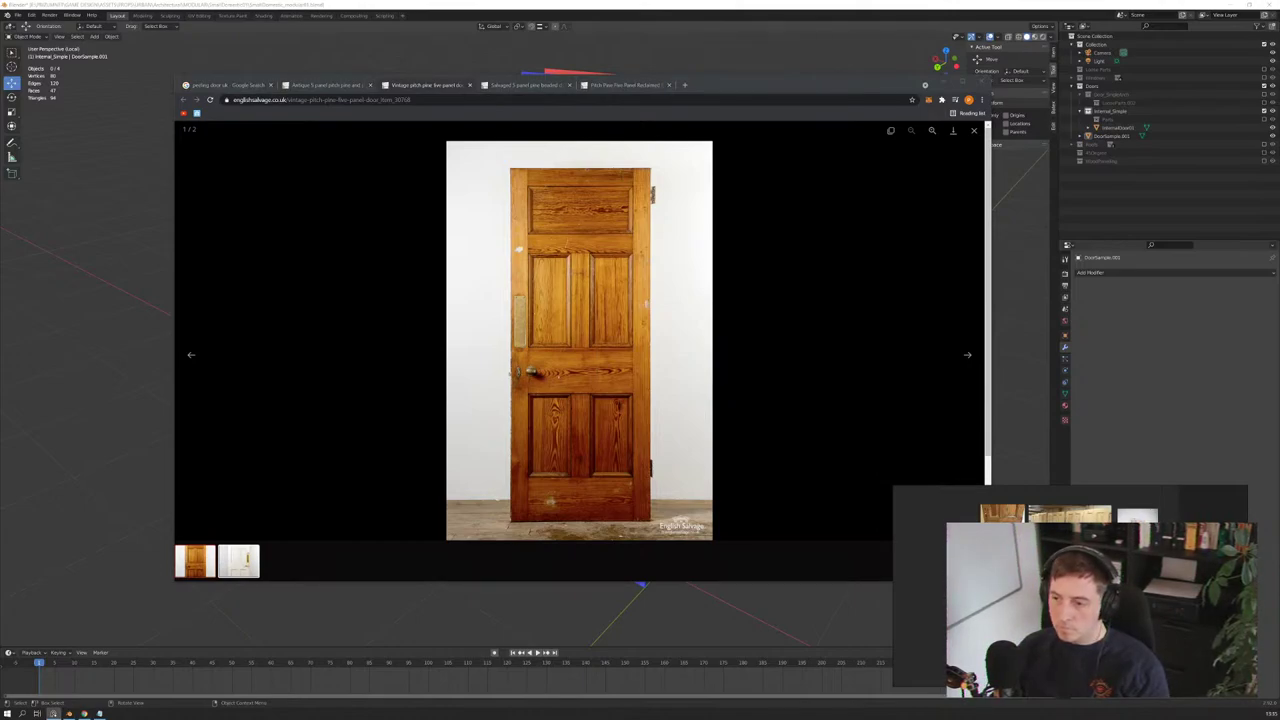
left_click(372, 260)
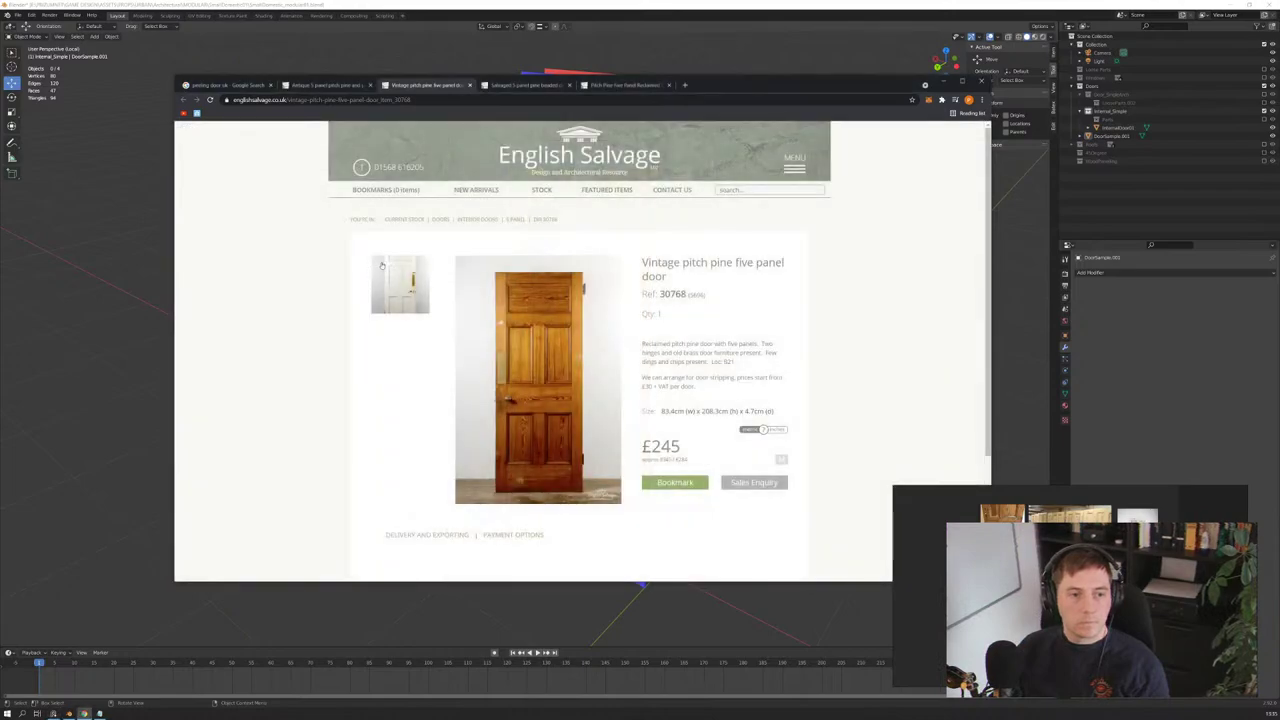
left_click(470, 85)
Step: Copy the enlarged Salvaged 5 panel pine beaded door photo
right_click(530, 336)
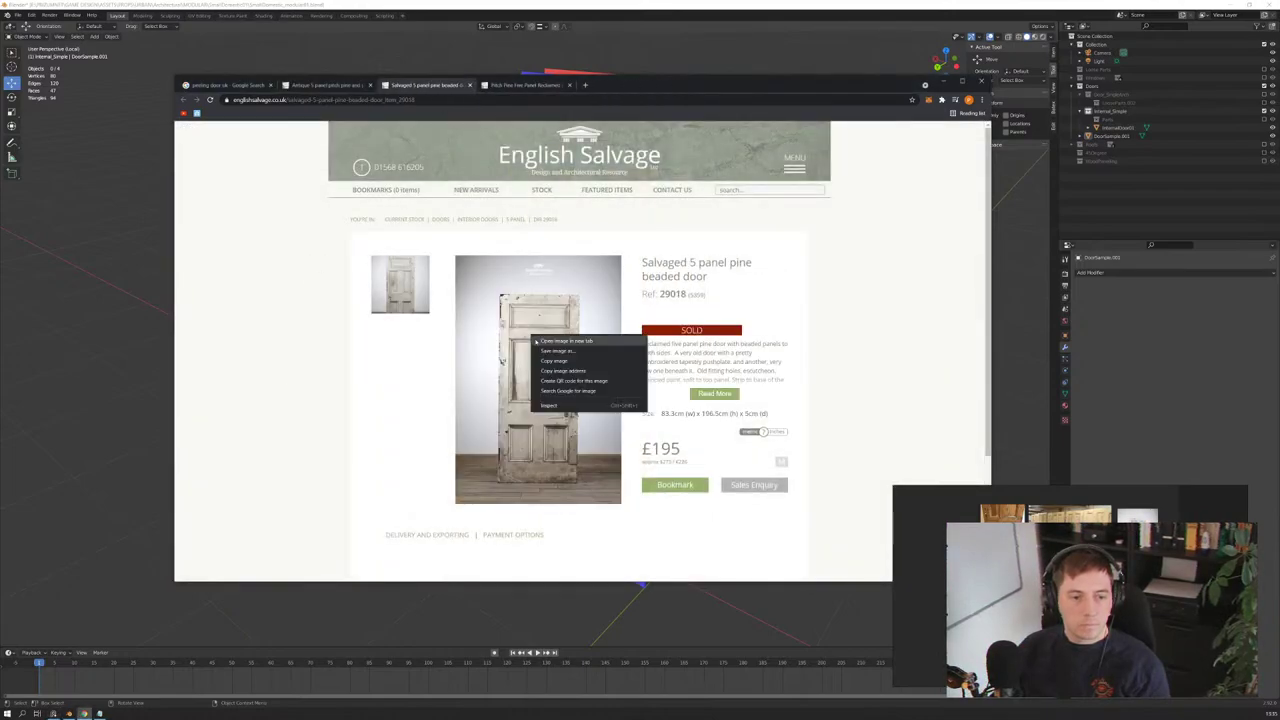
left_click(552, 363)
left_click(513, 356)
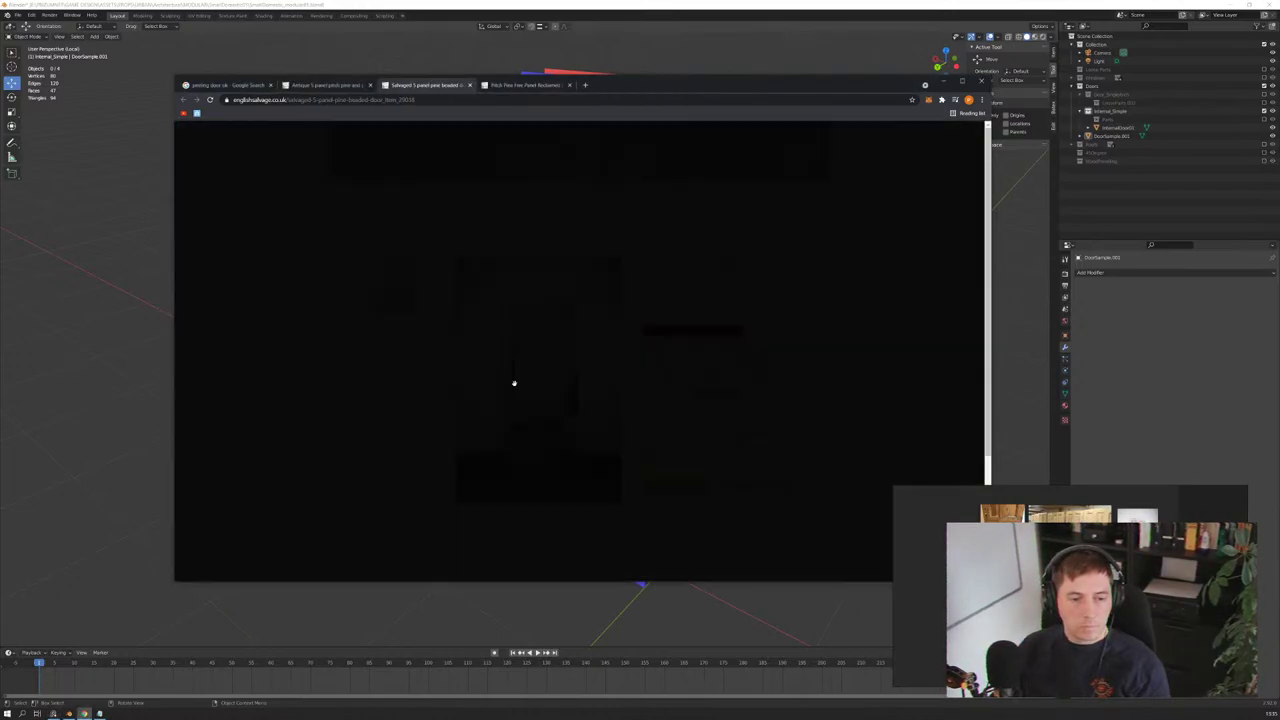
right_click(571, 272)
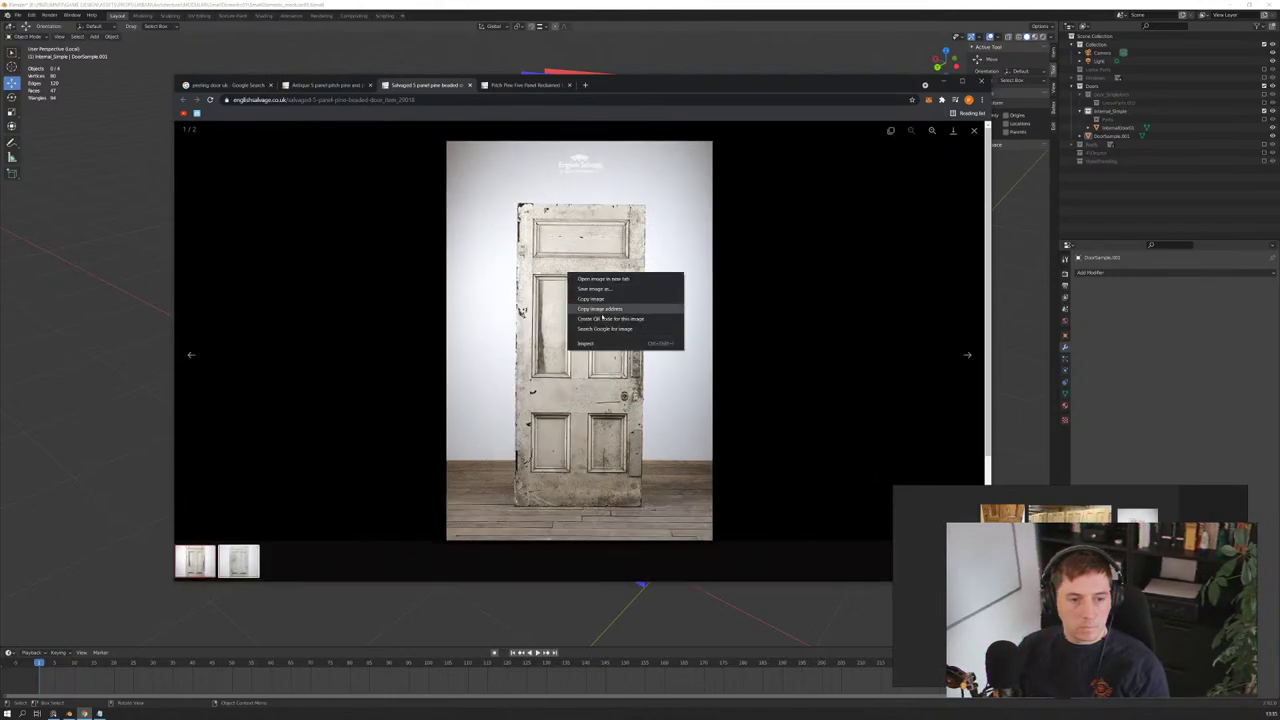
left_click(610, 303)
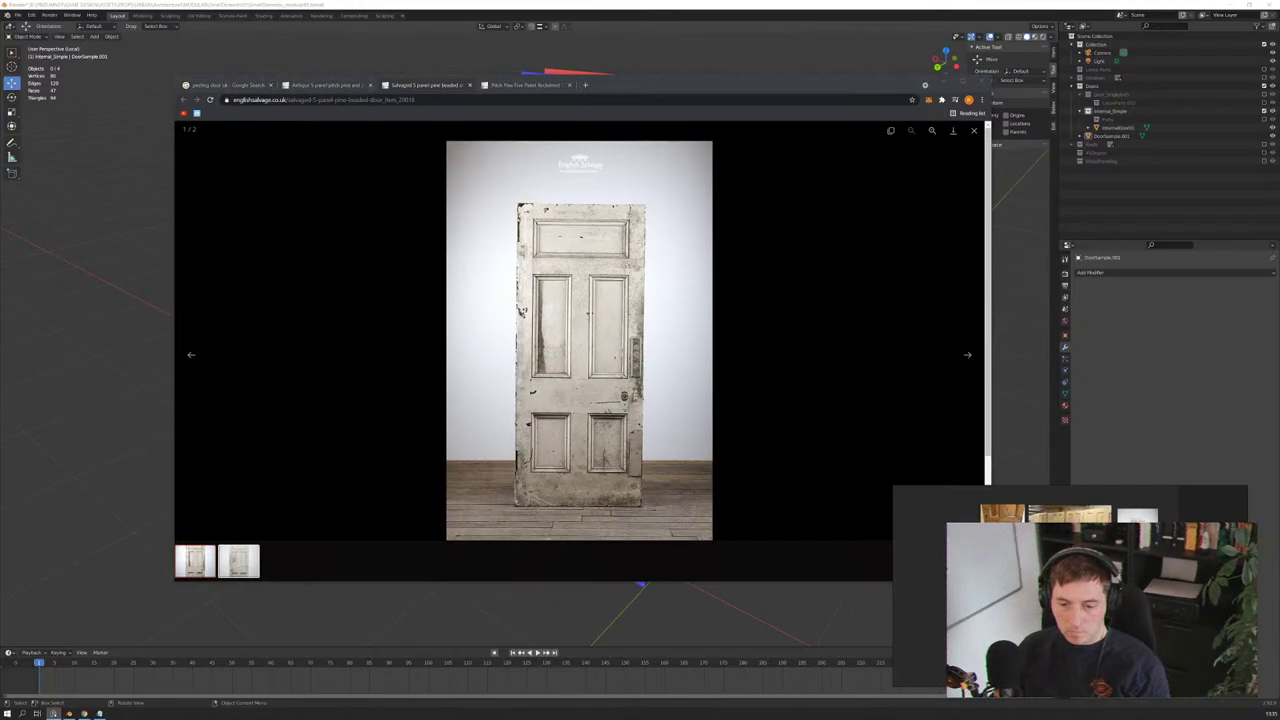
Step: Save the PureRef reference collection under the name 'Door'
right_click(955, 443)
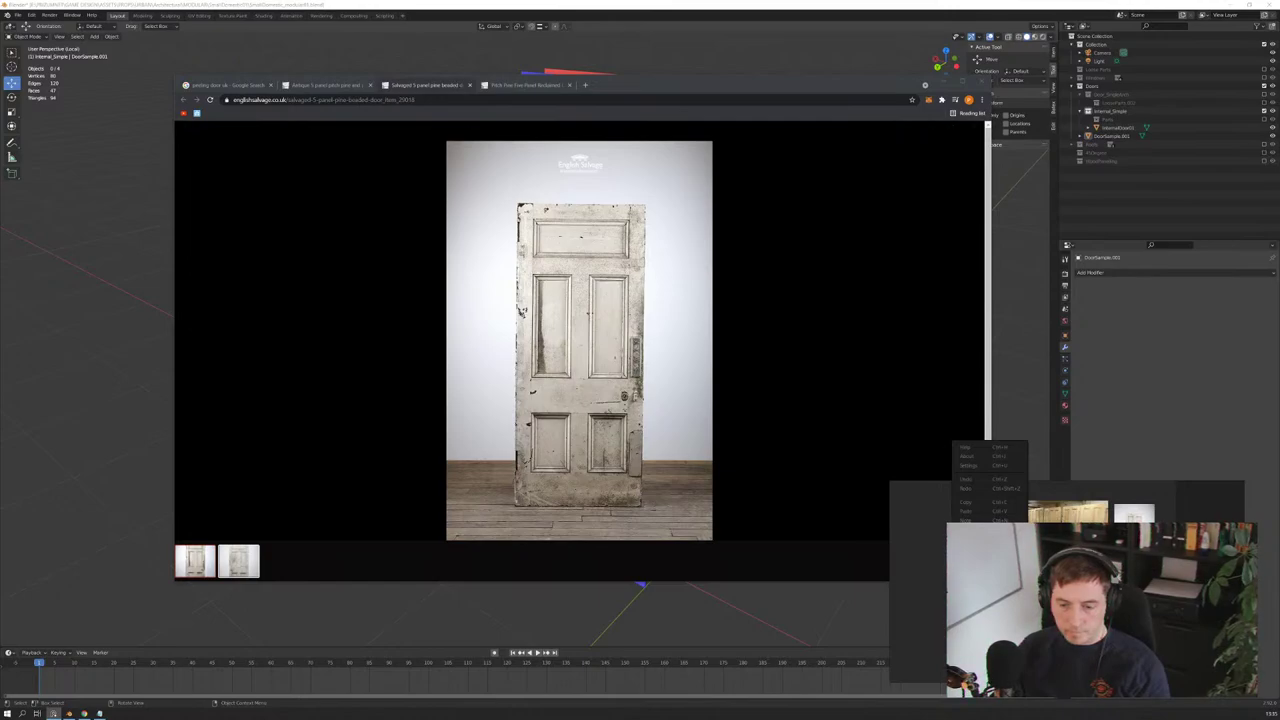
key("ctrl+s")
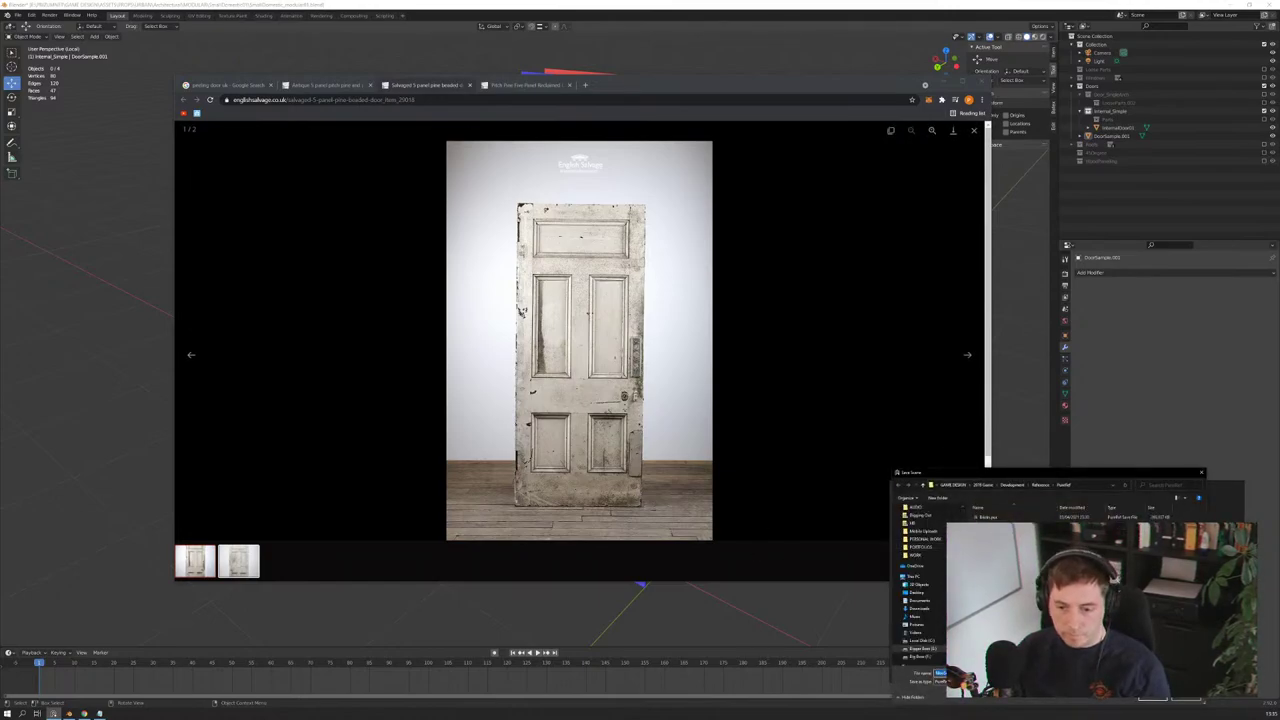
type("Door")
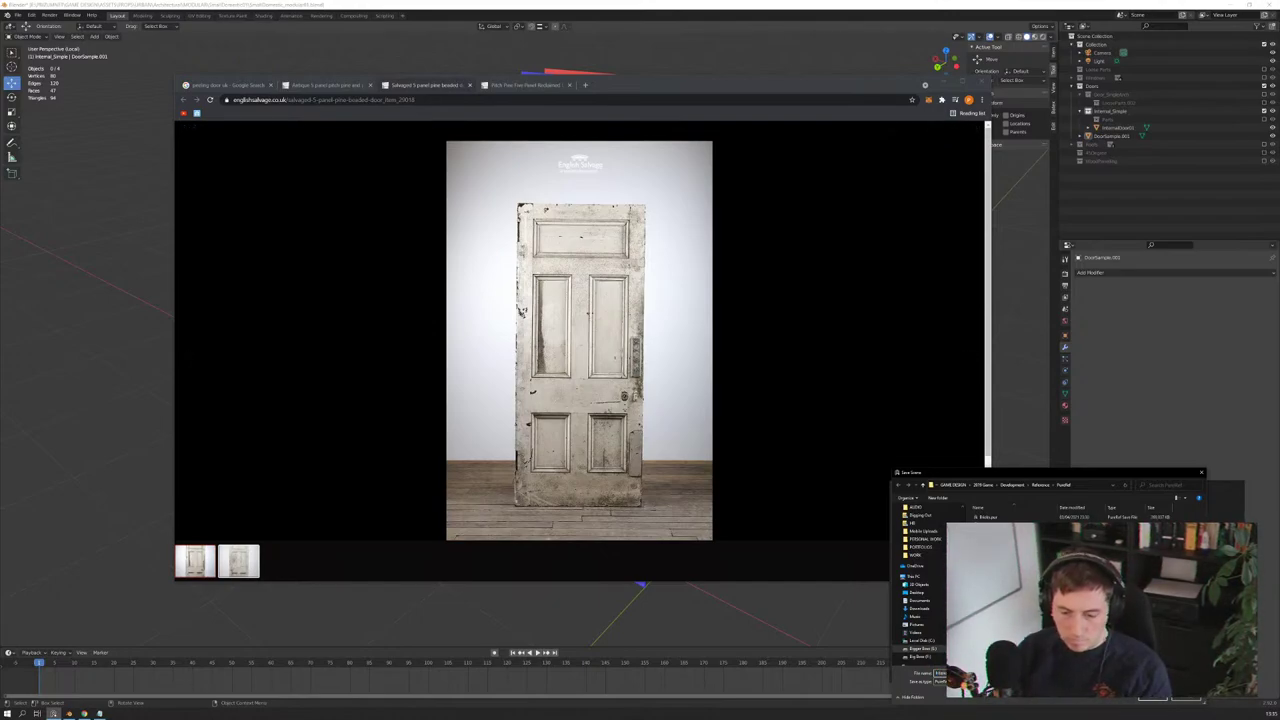
key("Return")
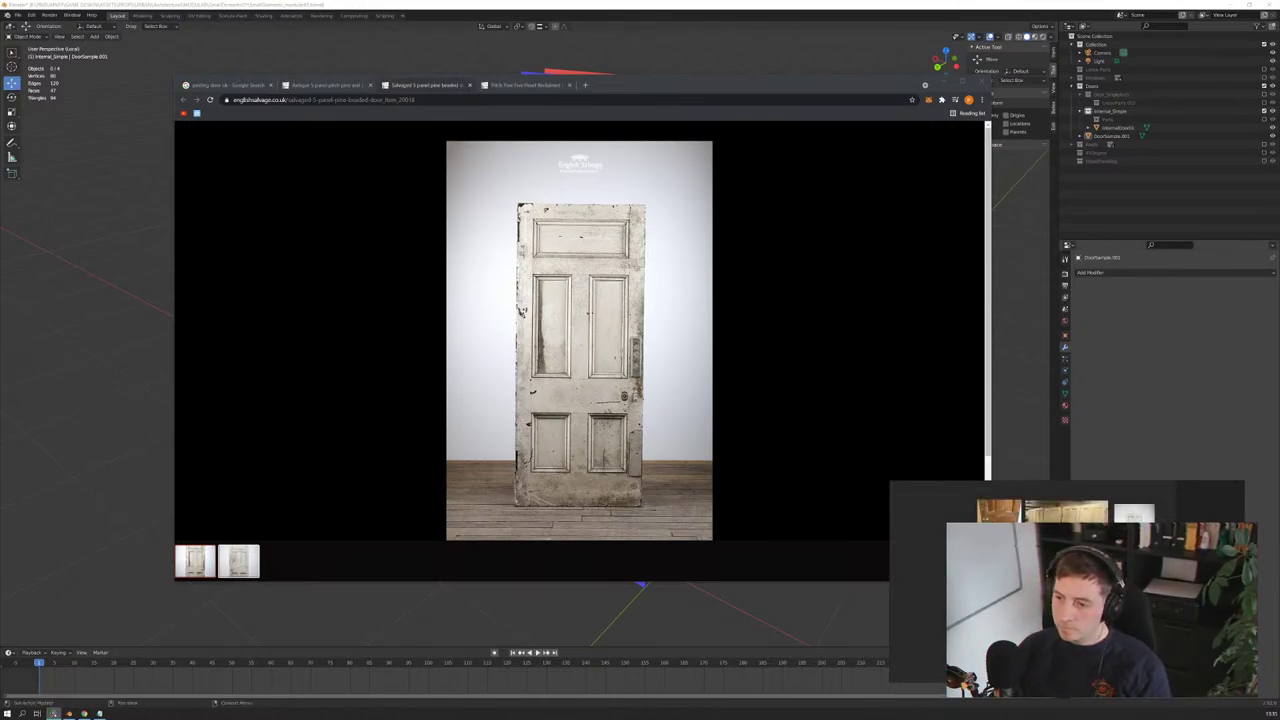
Step: Open the Pitch Pine Five Panel door photo full size and zoom into its top panel
left_click(853, 253)
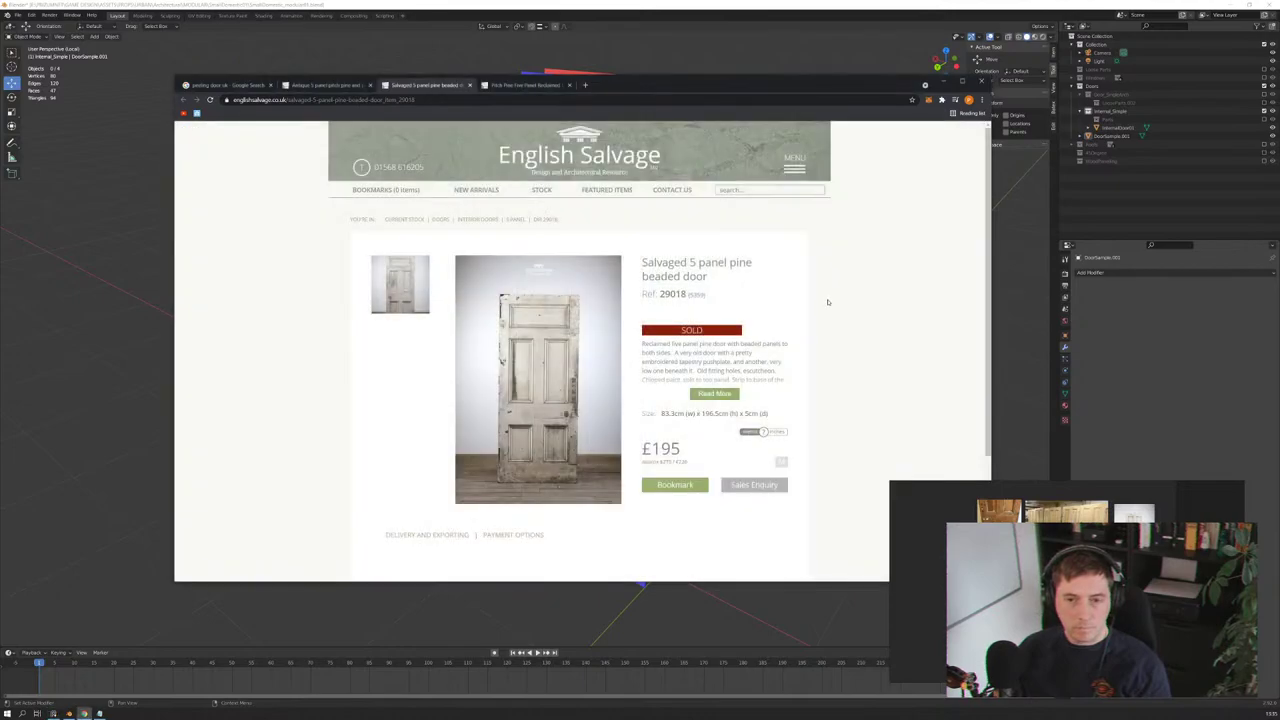
scroll(700, 250, "down", 5)
left_click(490, 86)
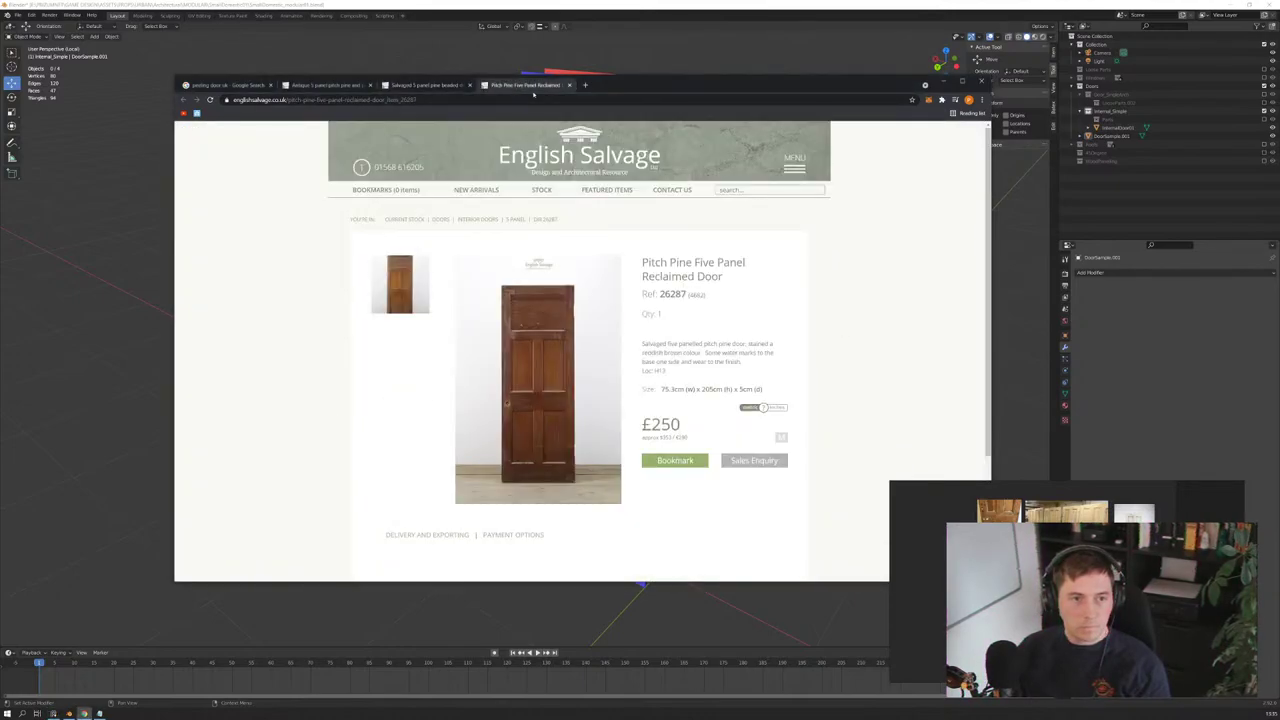
left_click(544, 409)
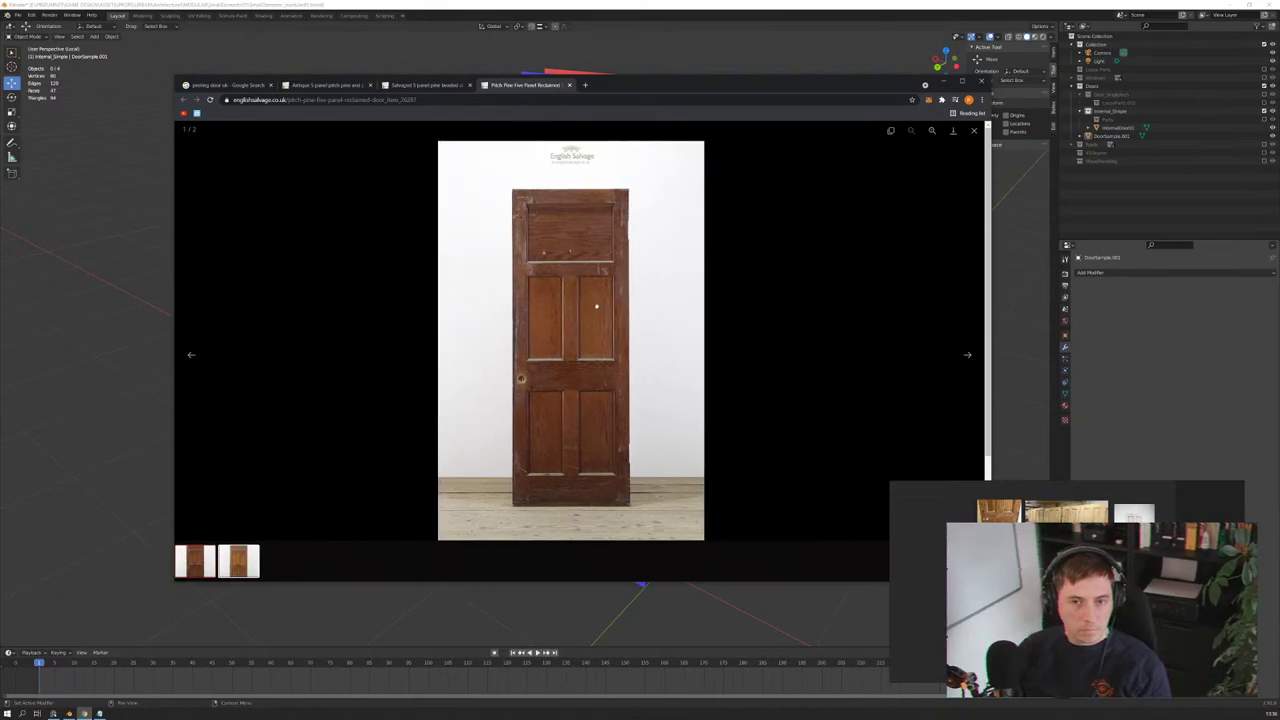
left_click(931, 131)
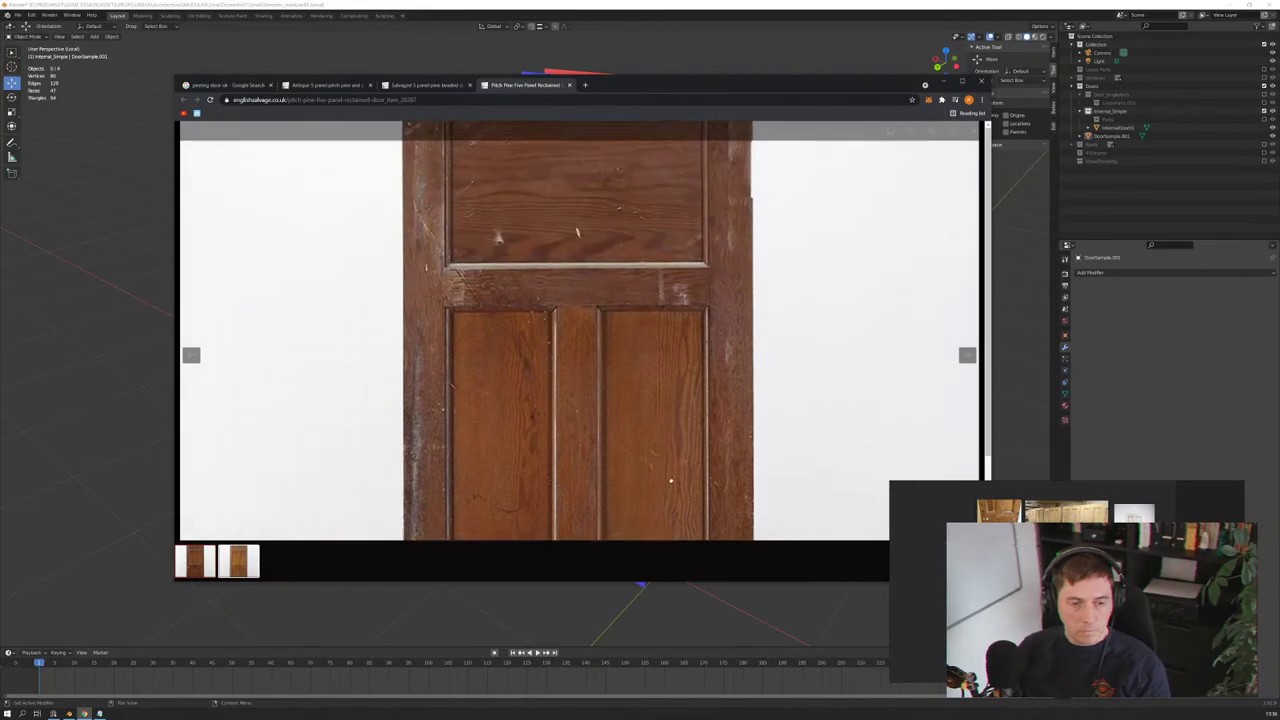
scroll(680, 380, "up", 5)
Step: Copy the zoomed top-panel photo, then close the viewer and the Pitch Pine door tab
right_click(597, 296)
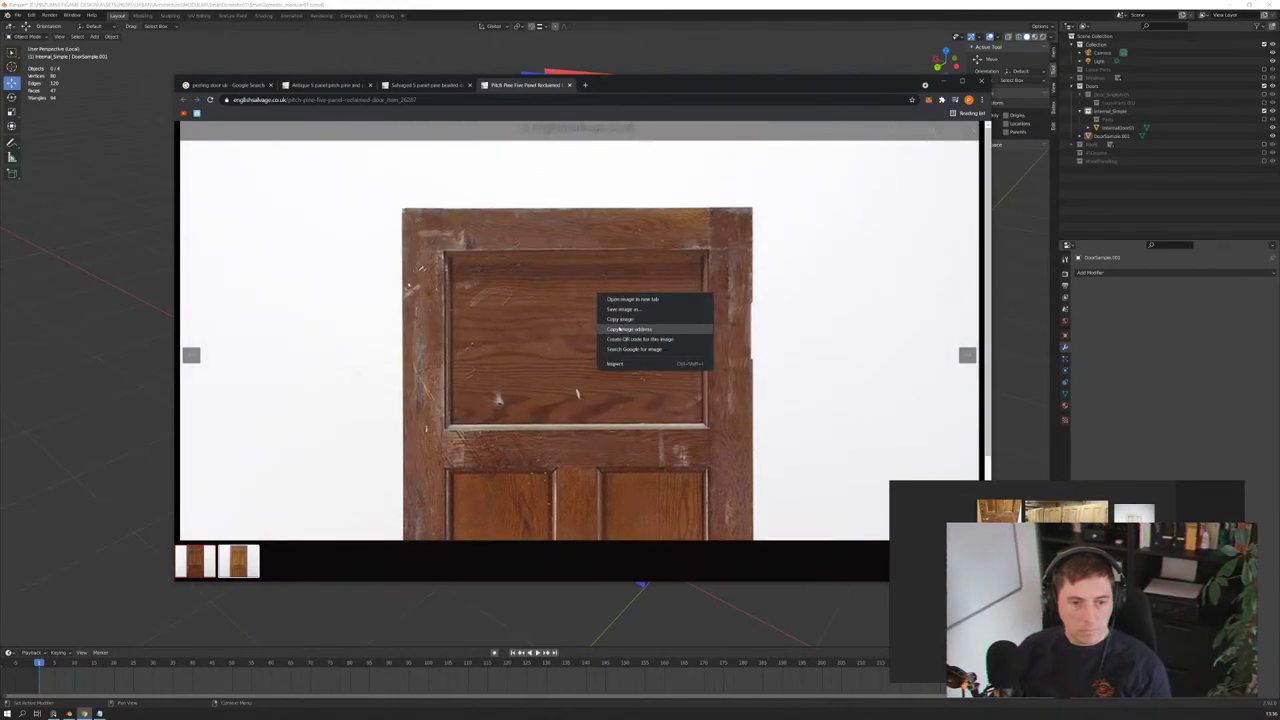
left_click(625, 319)
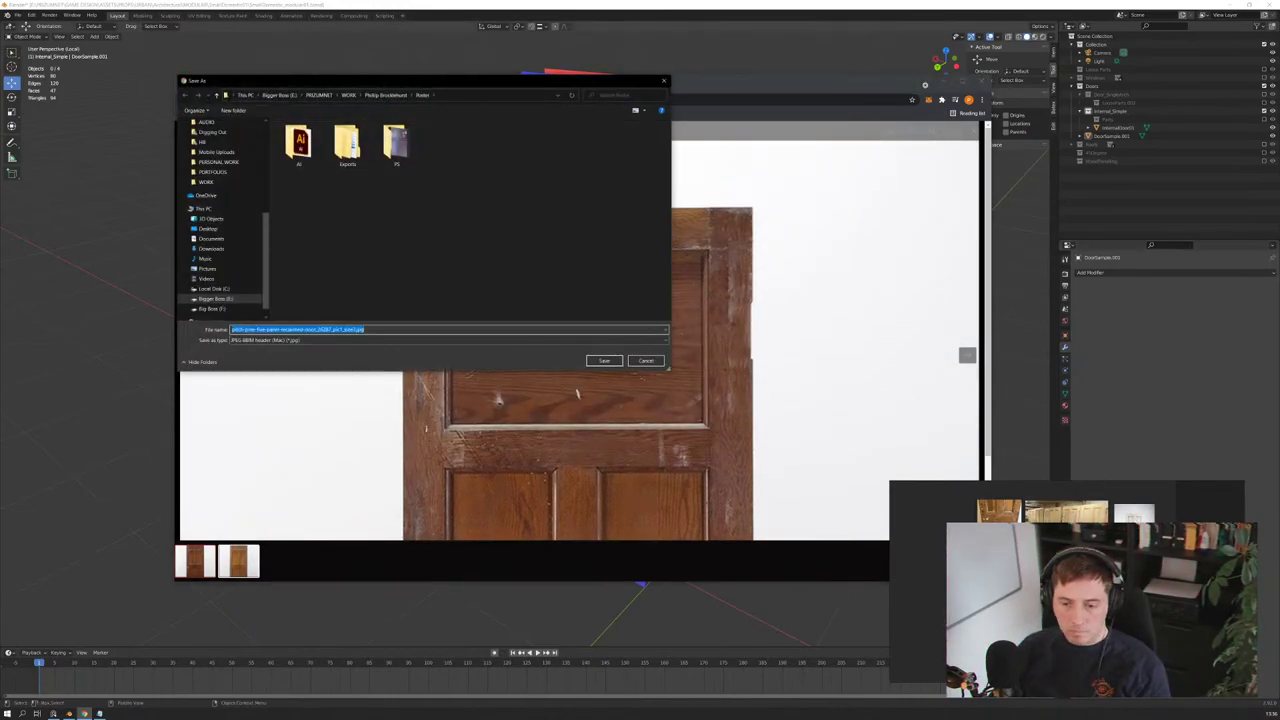
left_click(646, 358)
right_click(631, 352)
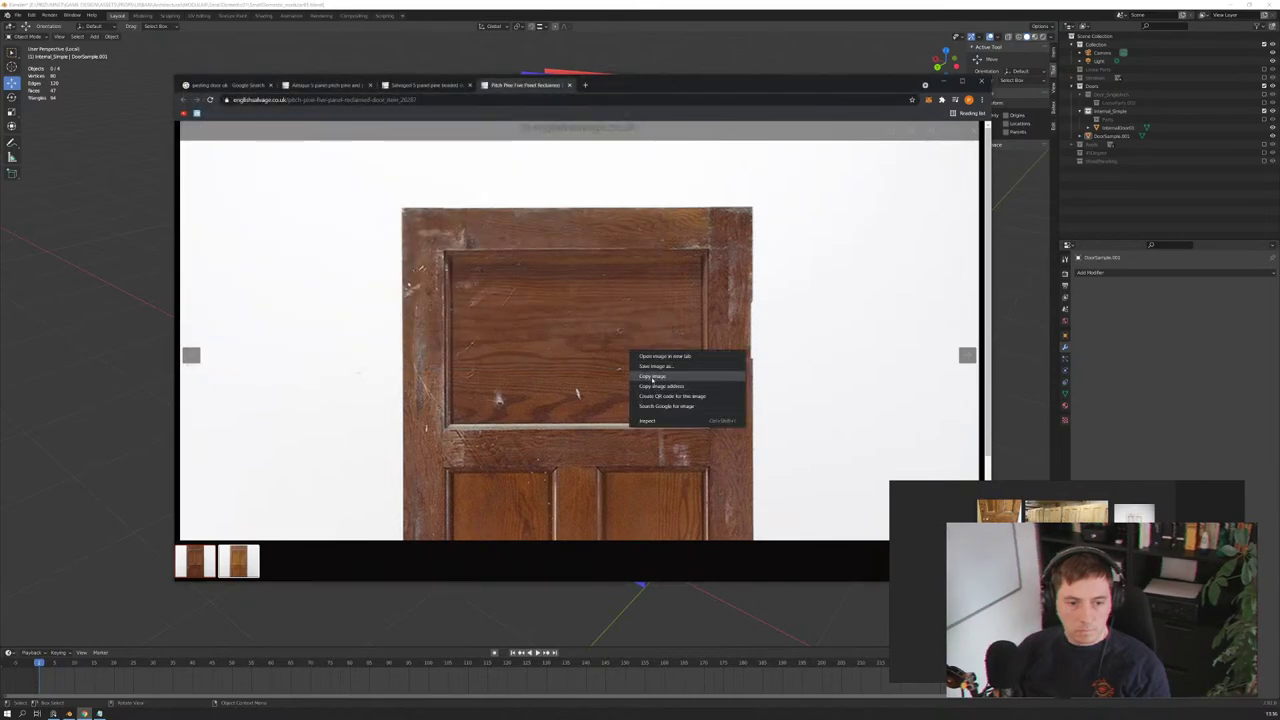
left_click(654, 376)
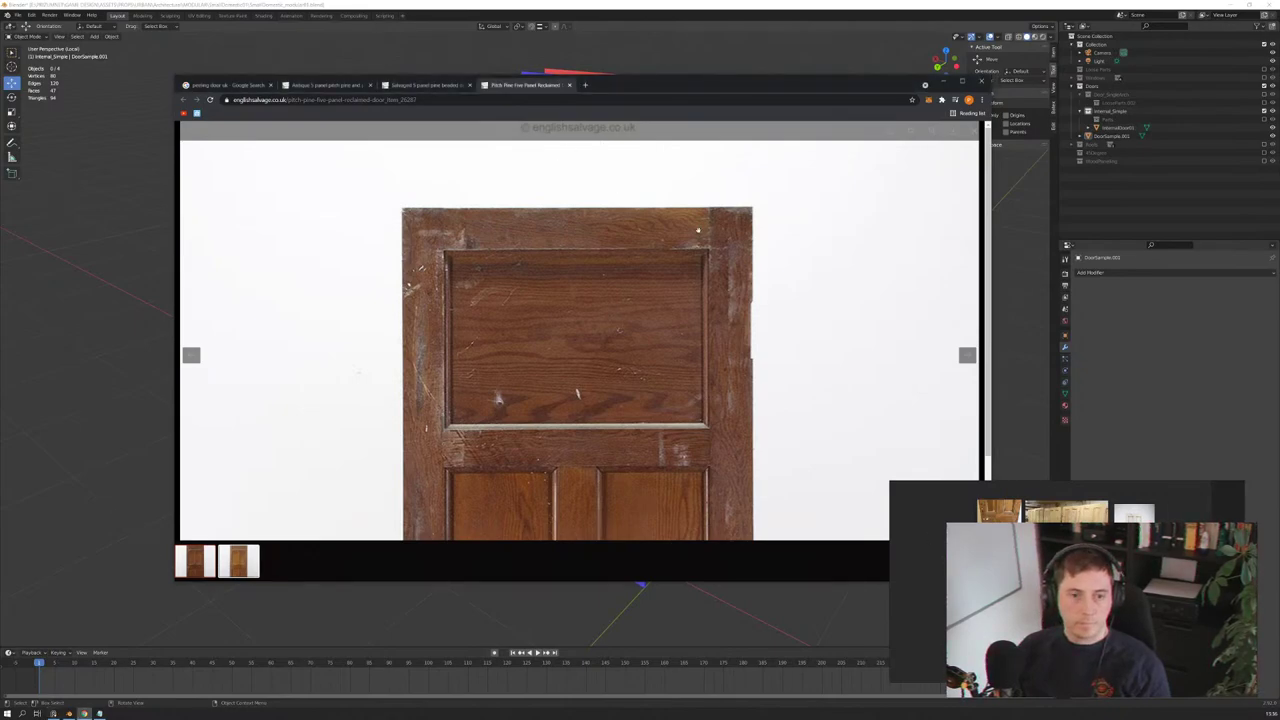
left_click(905, 133)
left_click(763, 251)
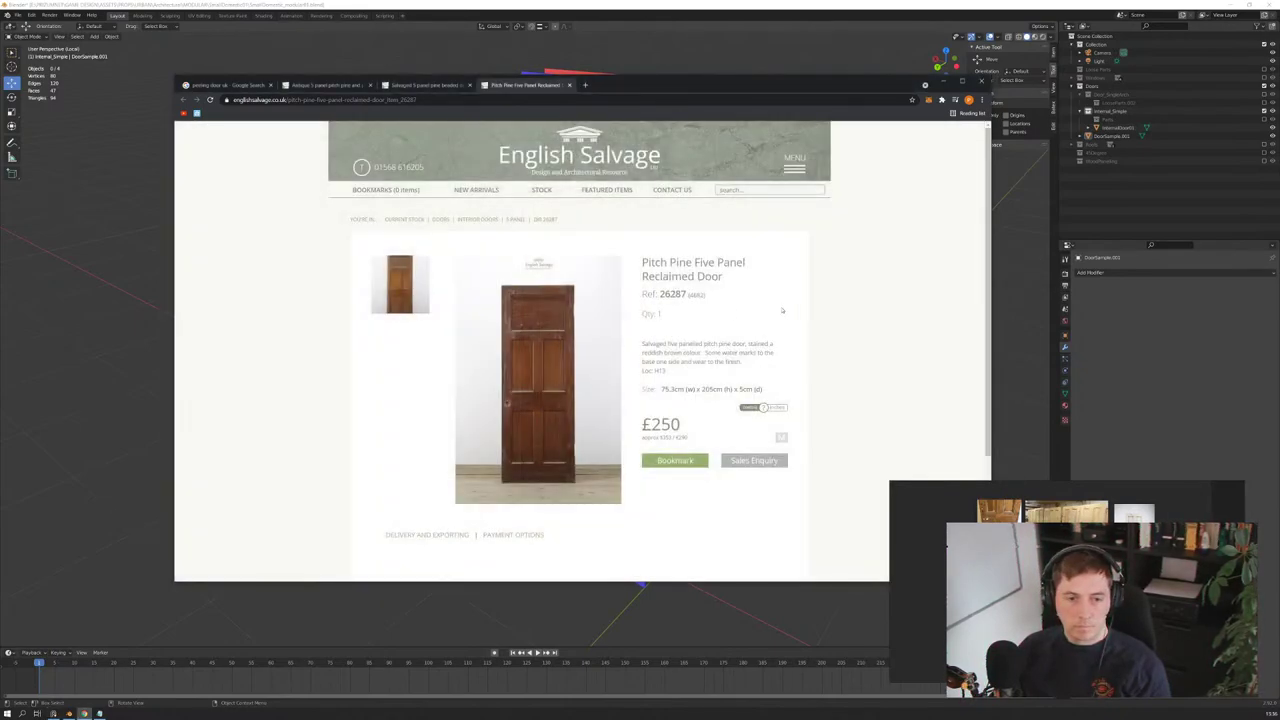
left_click(569, 85)
Step: Close the beaded pine door page and open a reclaimed pine door from page 2 in a new tab
scroll(329, 334, "up", 3)
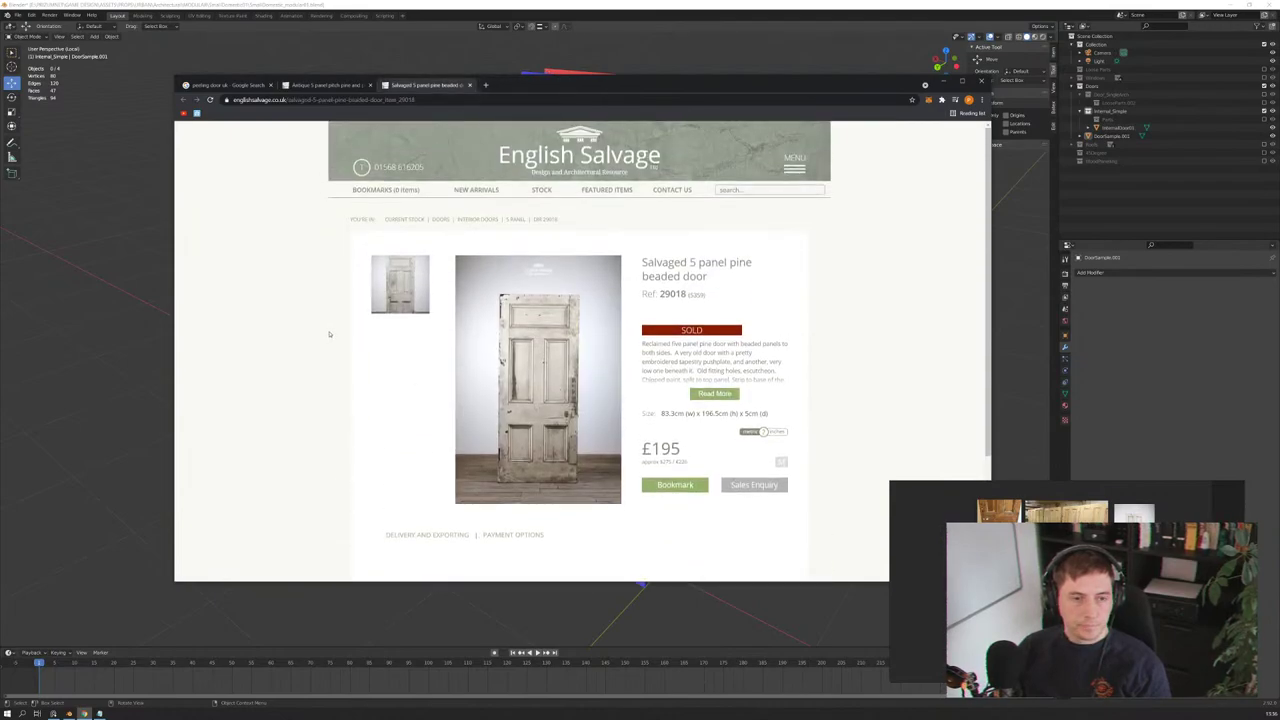
left_click(470, 85)
scroll(294, 343, "down", 3)
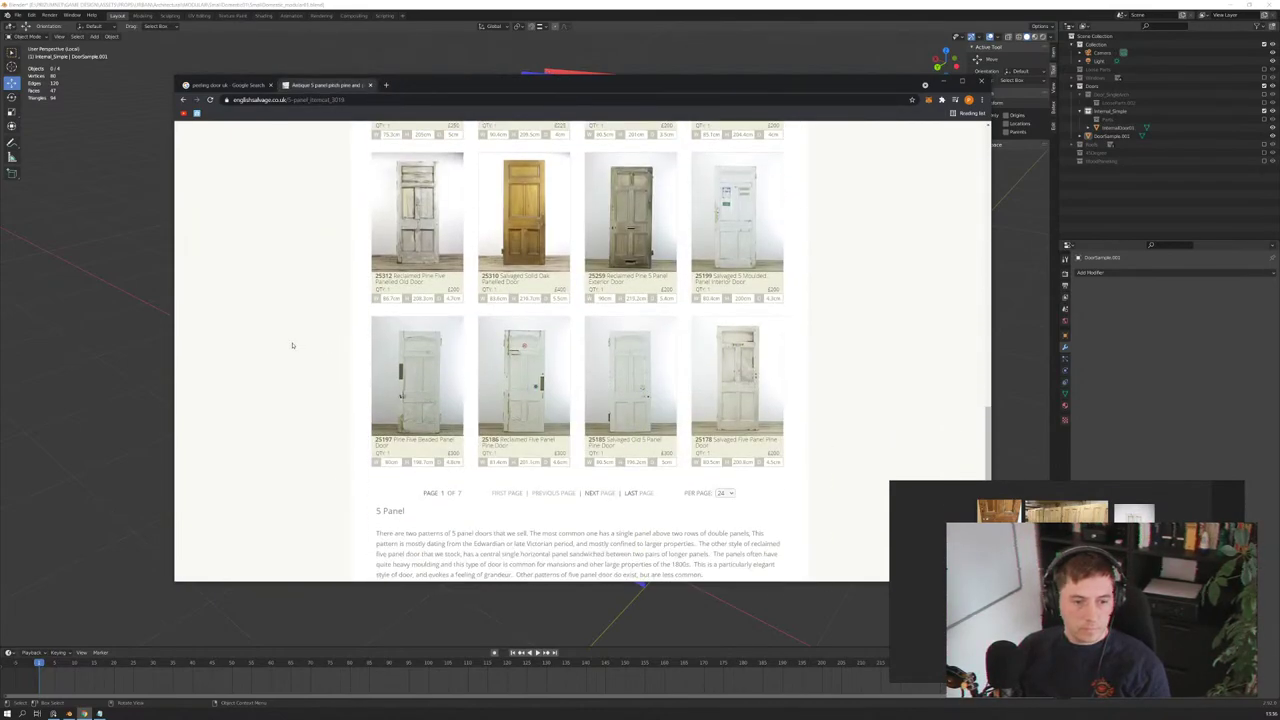
scroll(292, 345, "down", 2)
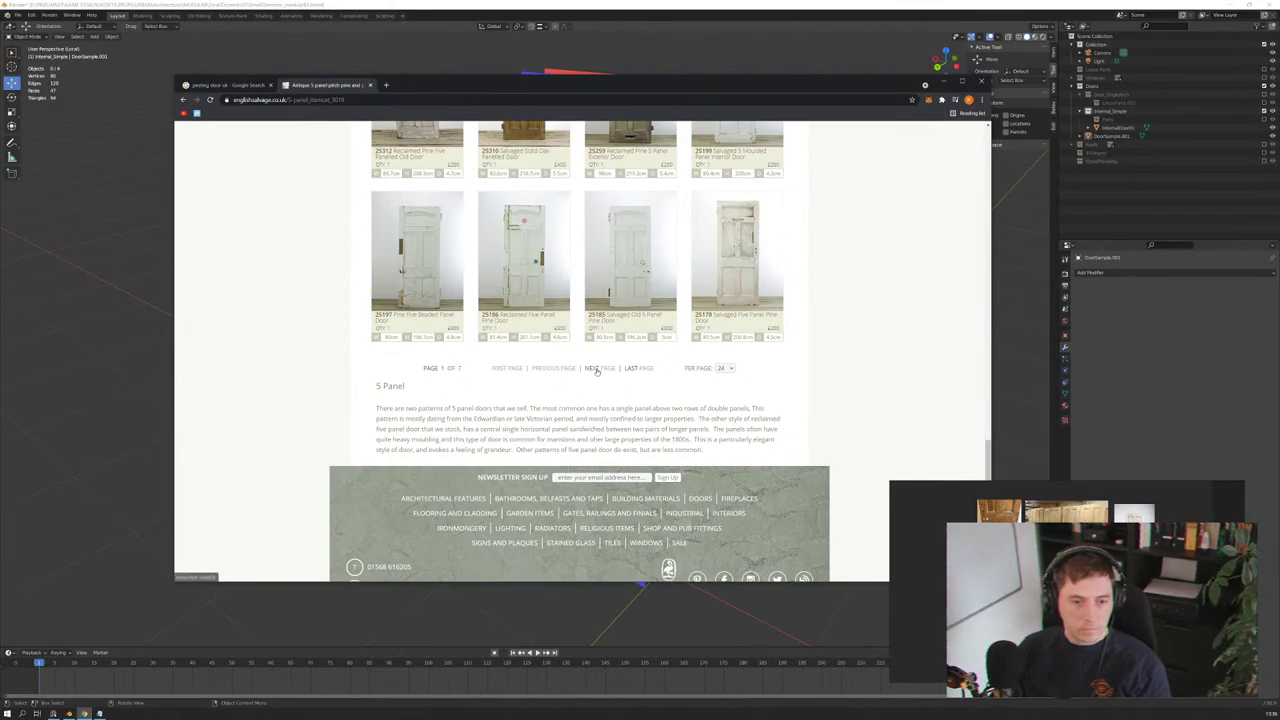
left_click(598, 369)
scroll(270, 390, "down", 3)
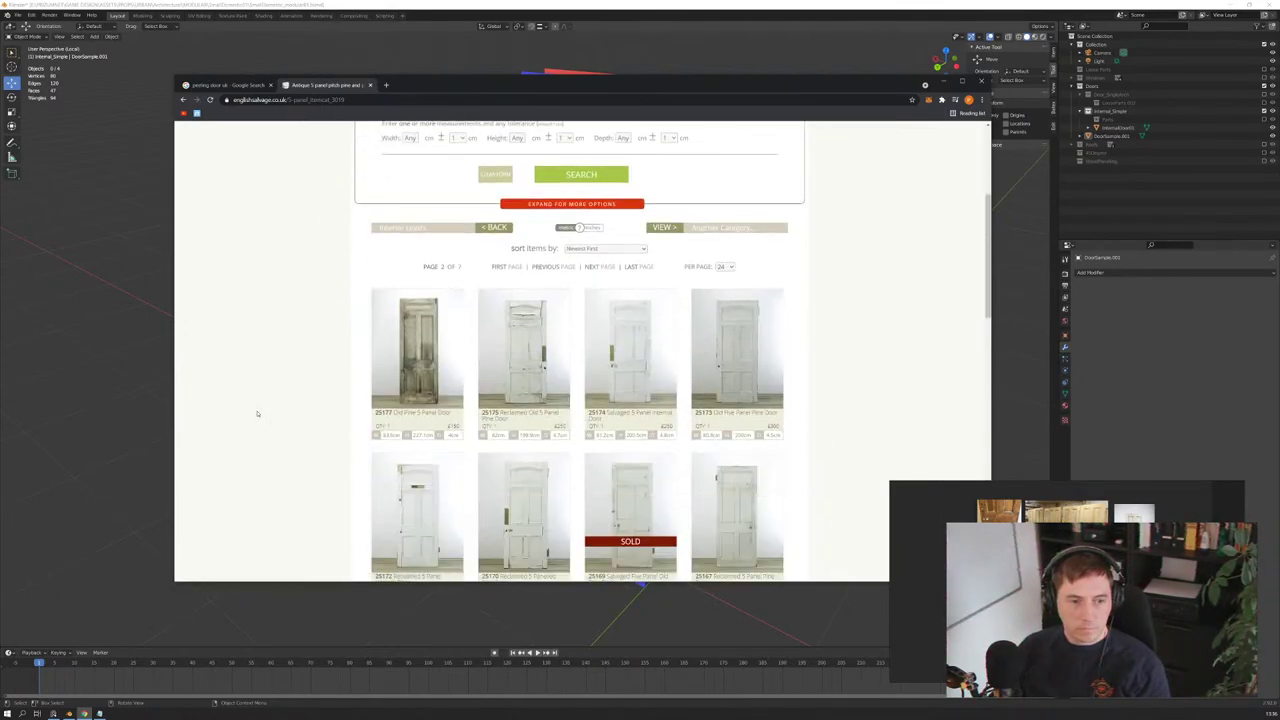
scroll(257, 413, "down", 3)
scroll(257, 413, "down", 3)
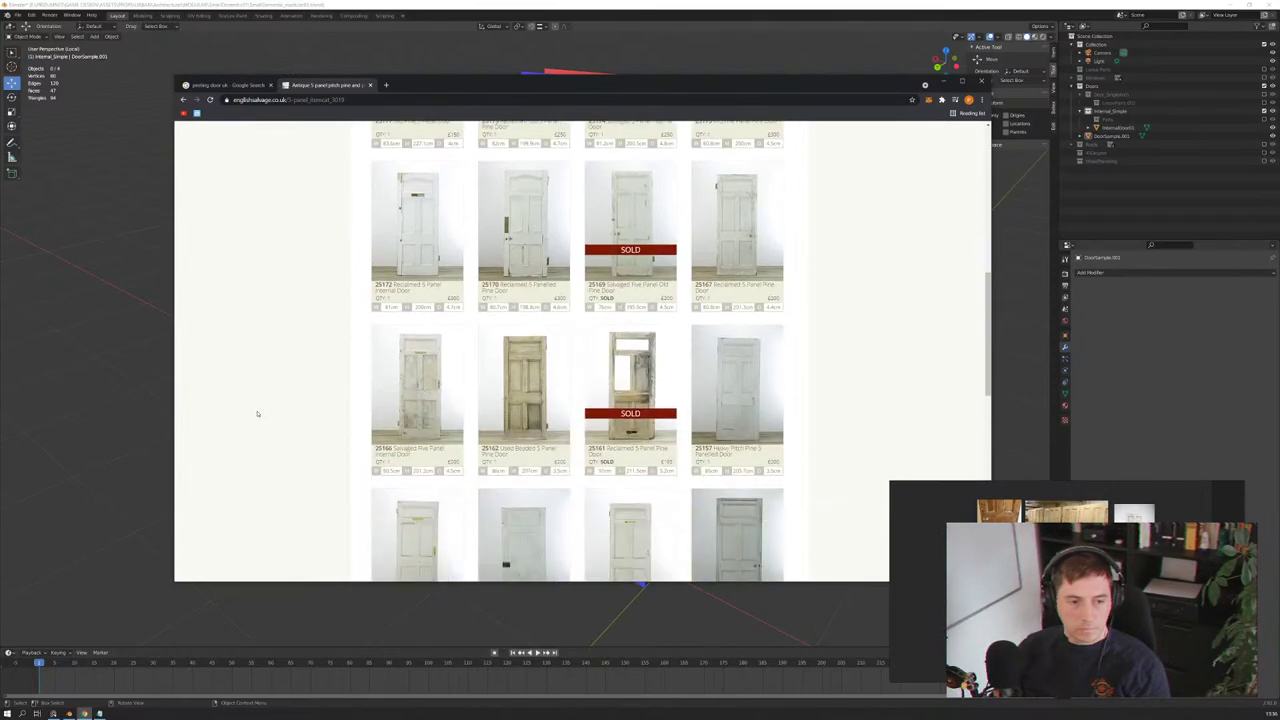
middle_click(737, 233)
Step: Open another door listing from page 3 in a new tab, then switch to the reclaimed pine door page
scroll(294, 366, "down", 1)
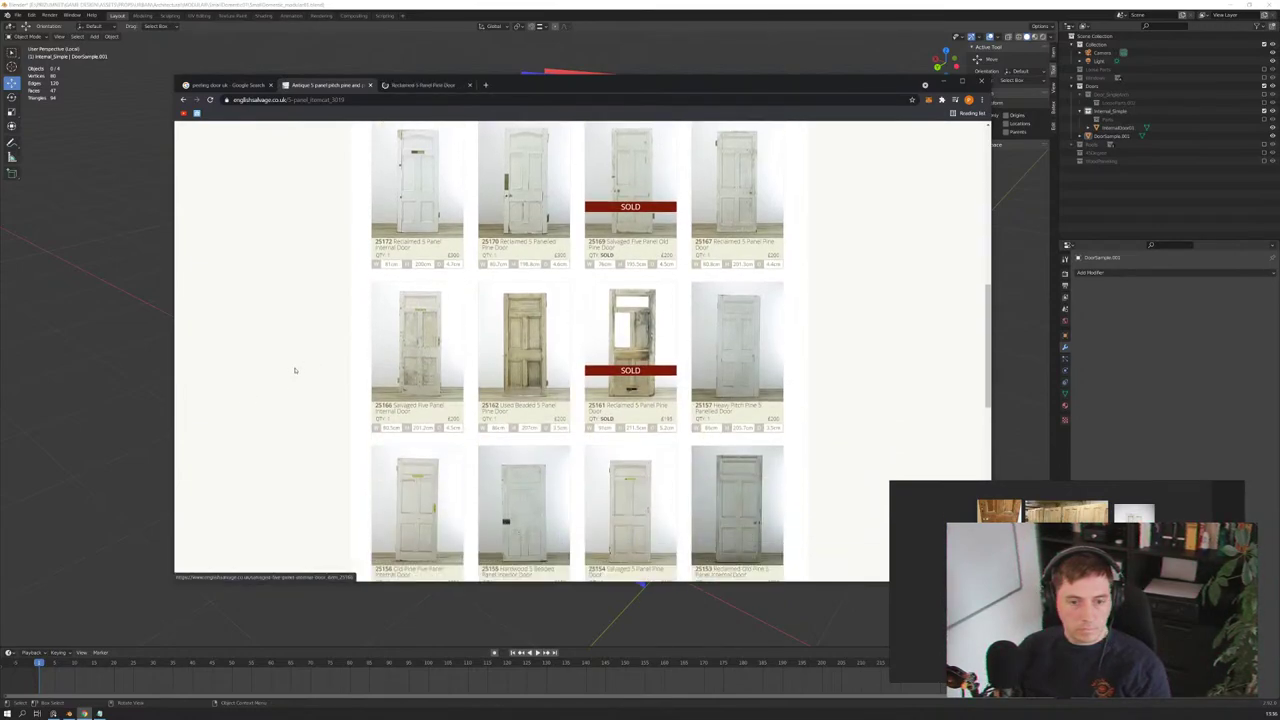
scroll(294, 366, "down", 2)
scroll(290, 369, "down", 3)
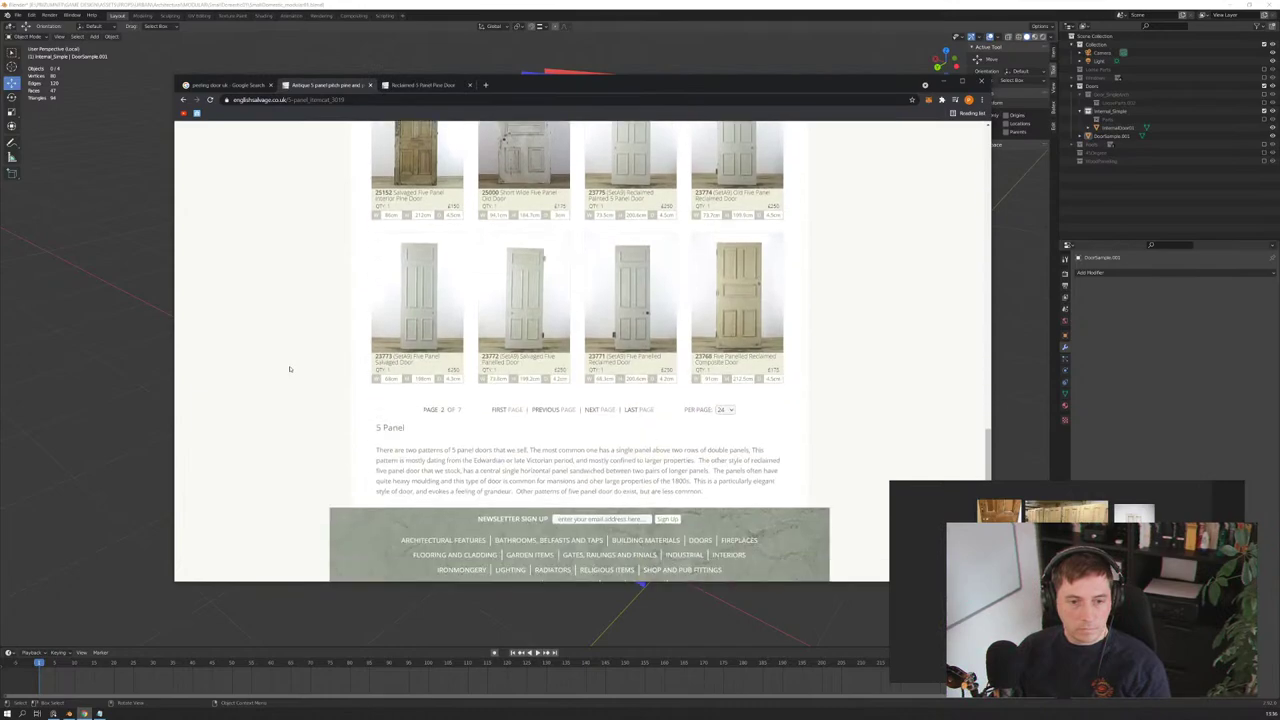
left_click(594, 410)
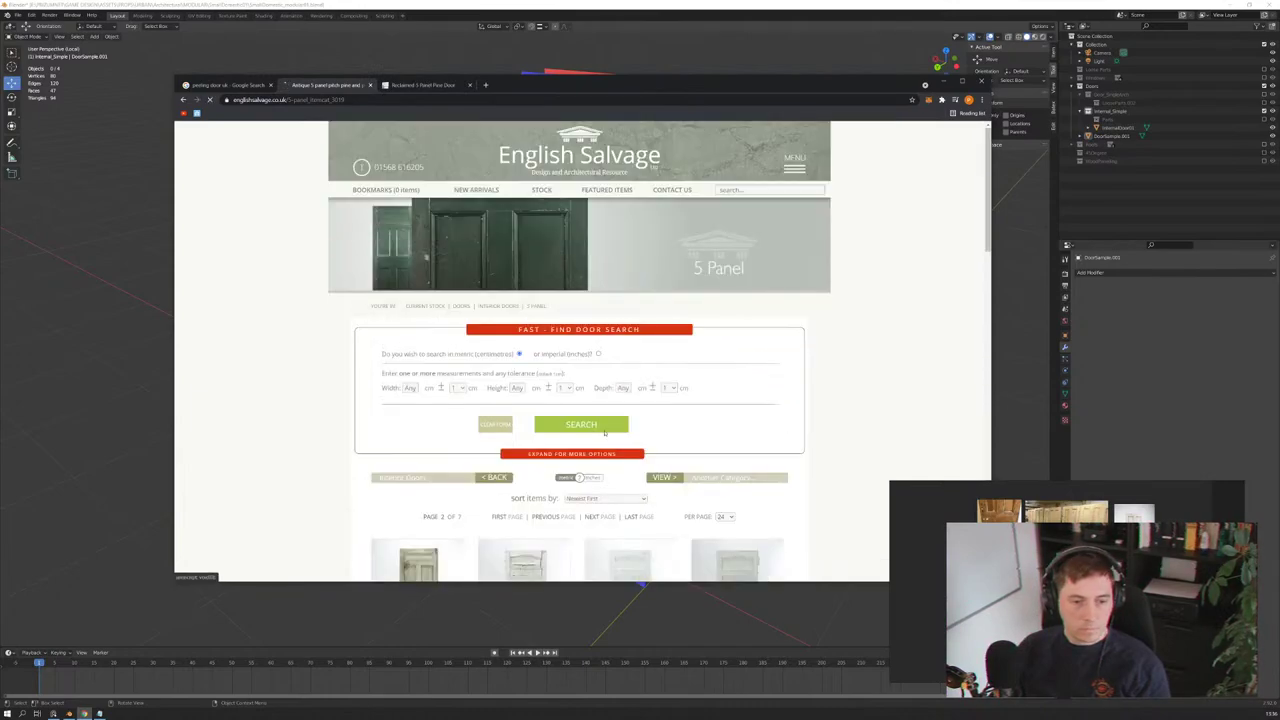
scroll(292, 337, "down", 3)
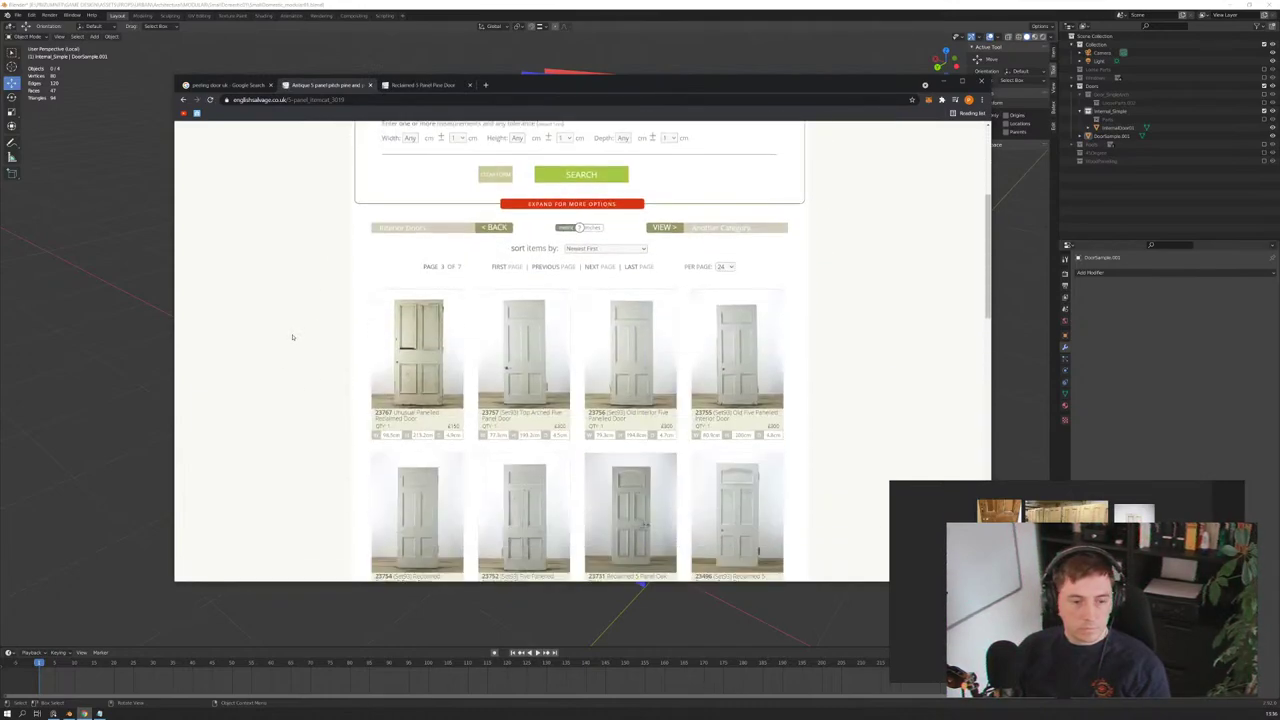
scroll(292, 337, "down", 3)
scroll(292, 337, "down", 2)
scroll(292, 337, "down", 2)
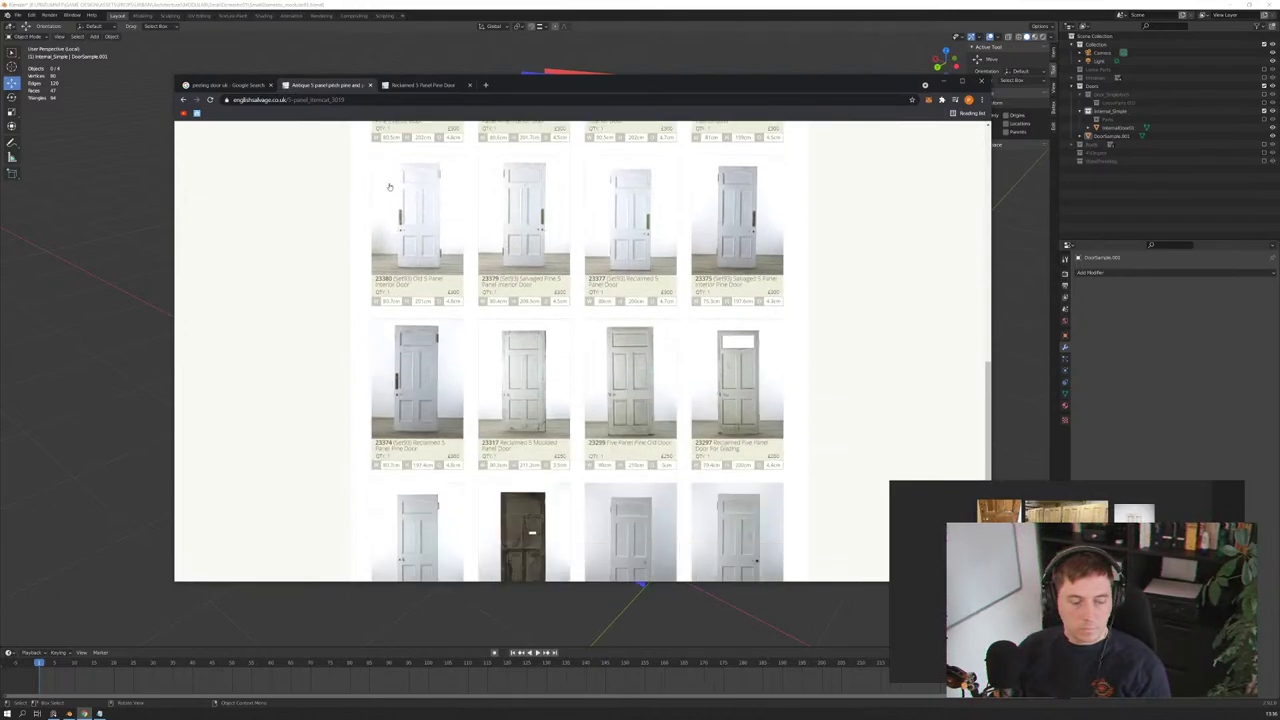
scroll(390, 186, "down", 1)
scroll(323, 366, "down", 2)
middle_click(530, 375)
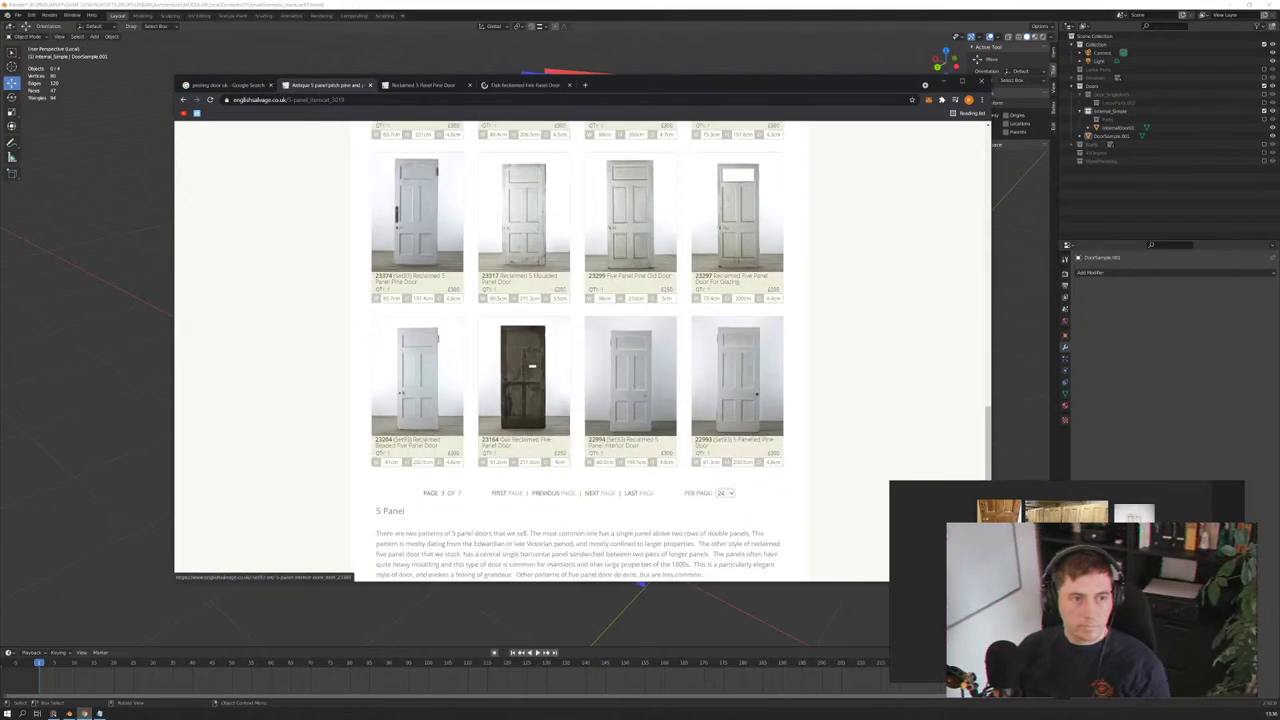
left_click(420, 84)
Step: View the reclaimed pine door photo full size and zoomed, then close its page
left_click(580, 325)
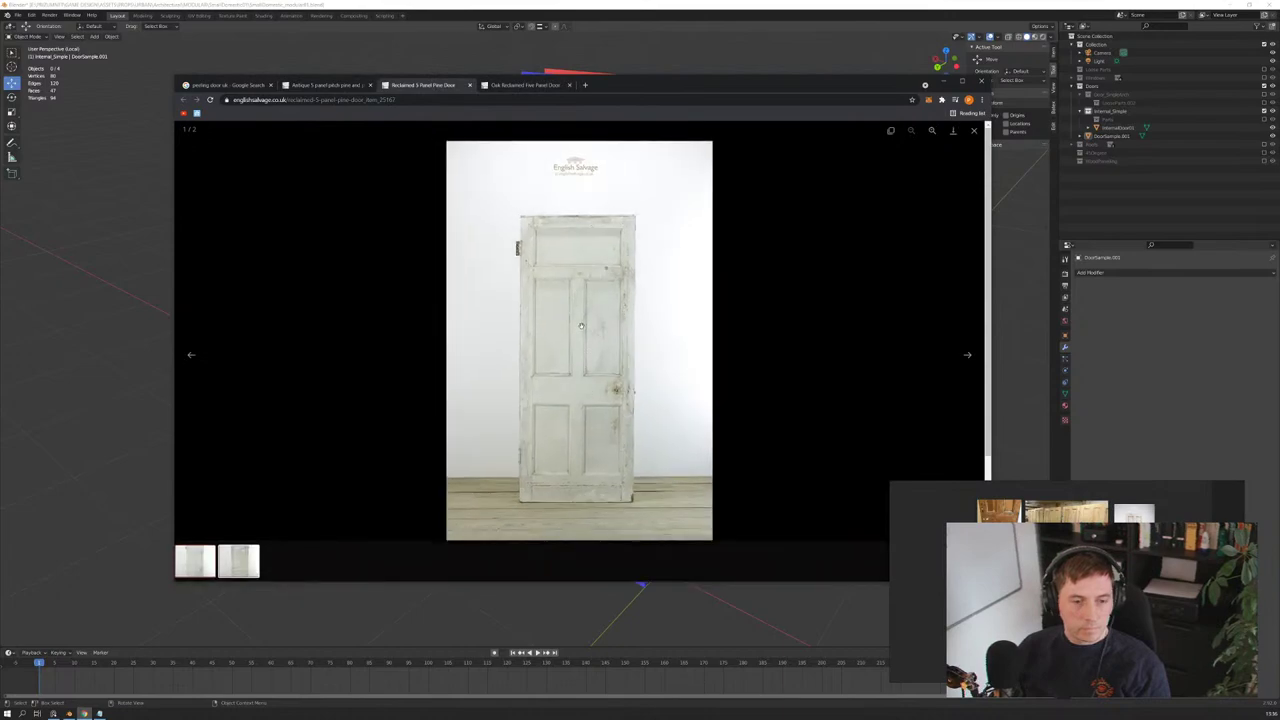
left_click(589, 334)
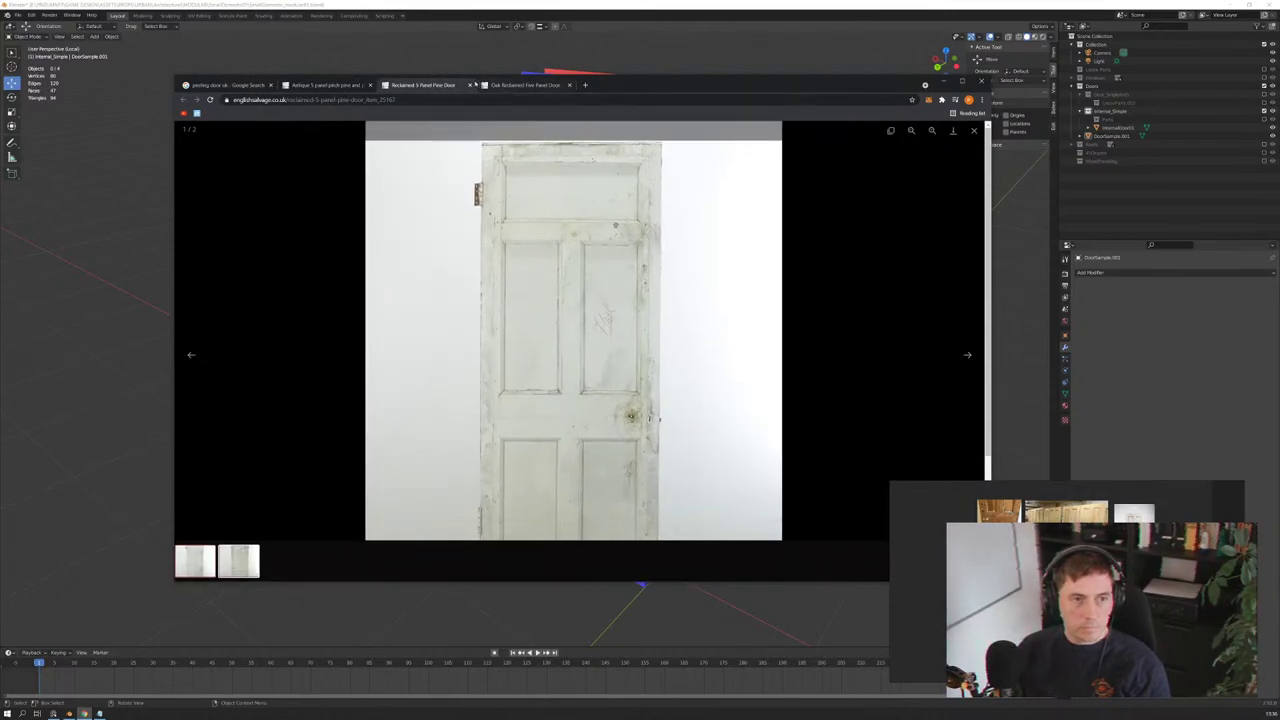
left_click(469, 85)
Step: Enlarge the oak door photo, pan to its top rail and panel, then close the page
left_click(584, 375)
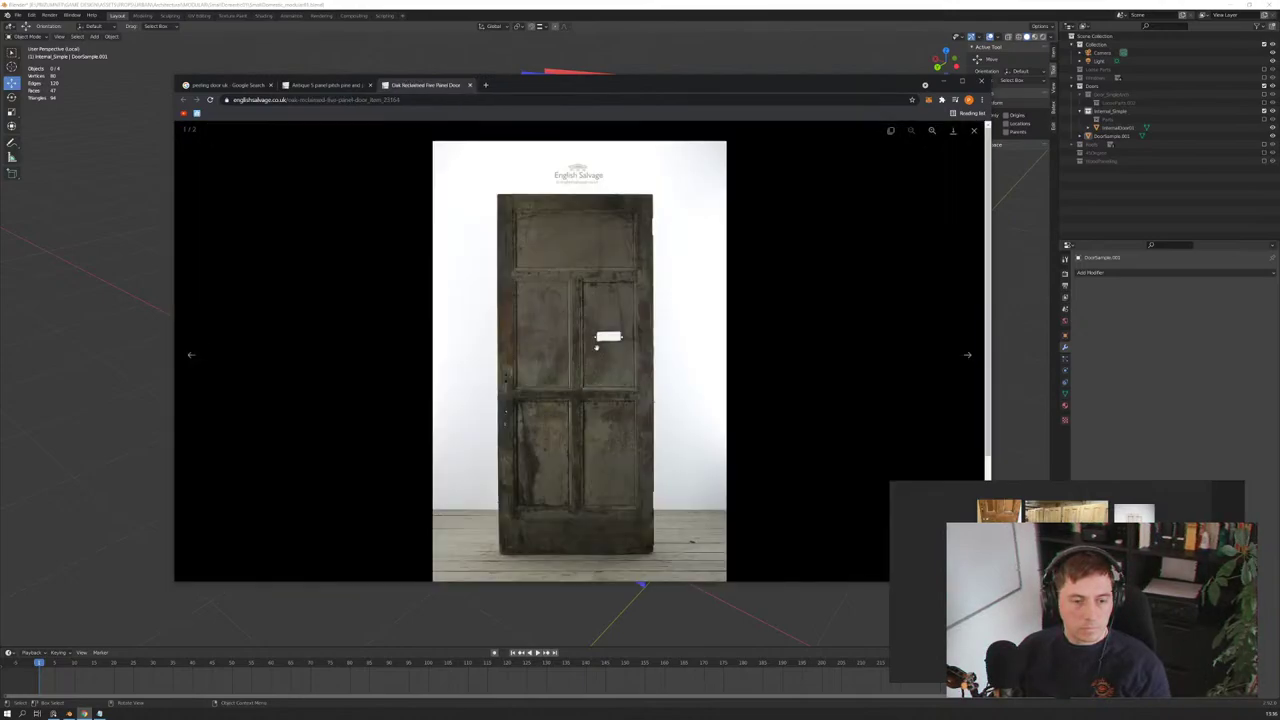
scroll(596, 347, "up", 1)
scroll(588, 327, "up", 2)
scroll(578, 300, "up", 3)
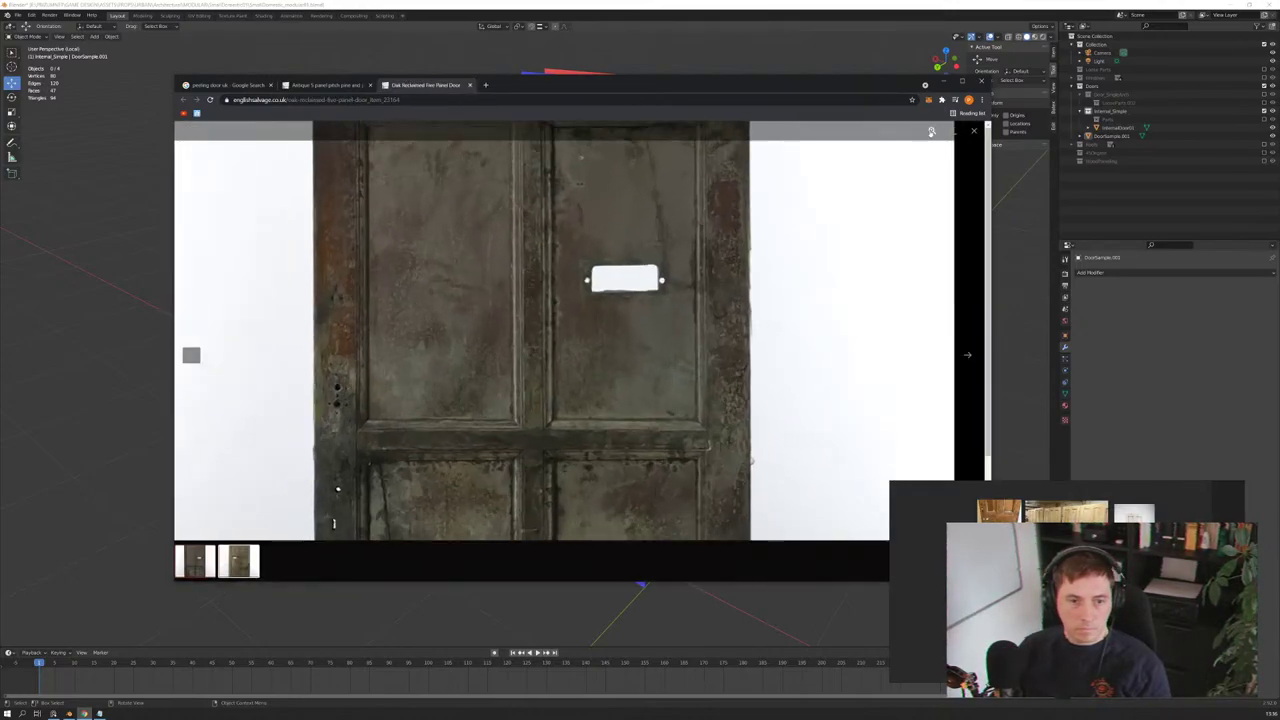
scroll(565, 268, "up", 1)
left_click_drag(565, 268, 627, 425)
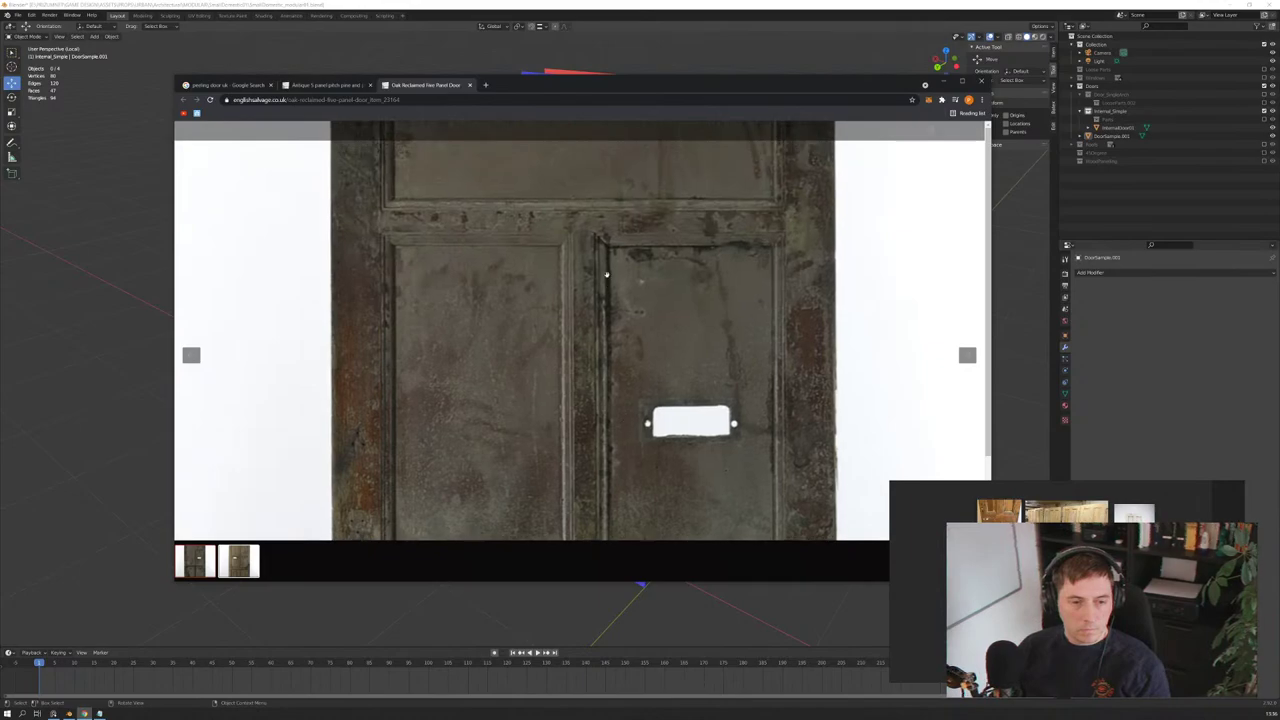
left_click_drag(606, 273, 606, 417)
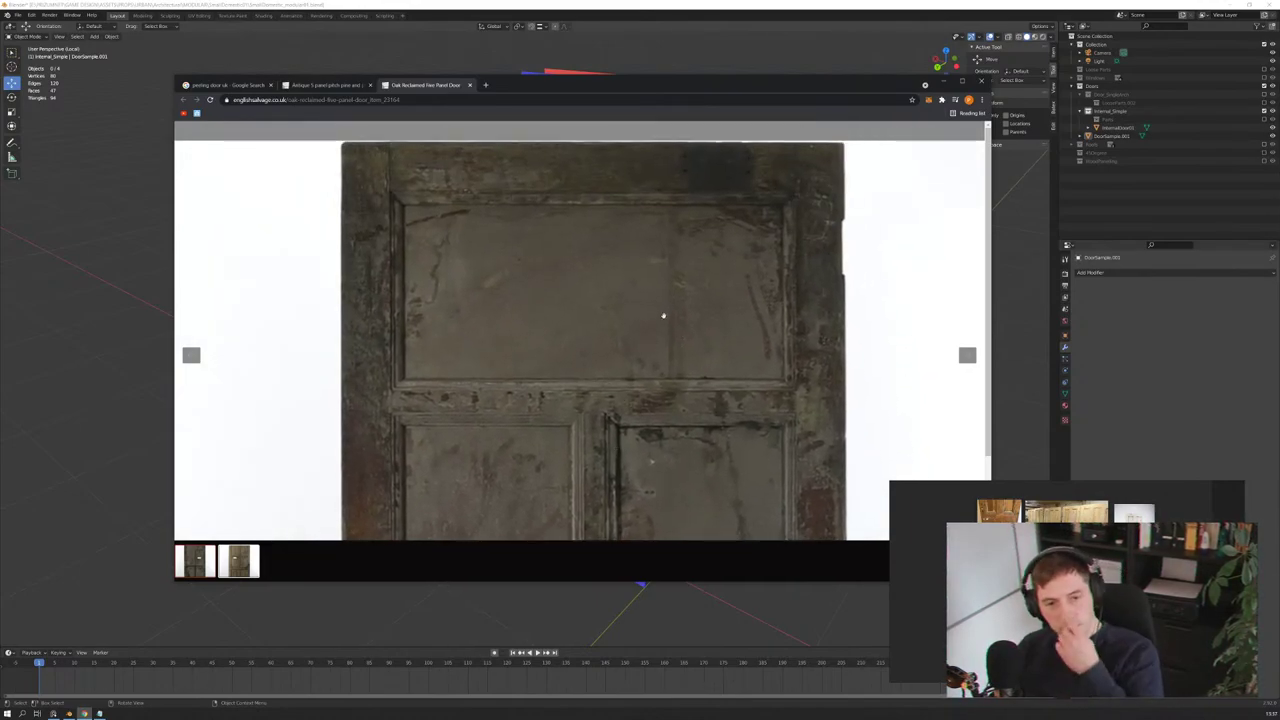
right_click(670, 285)
left_click(684, 308)
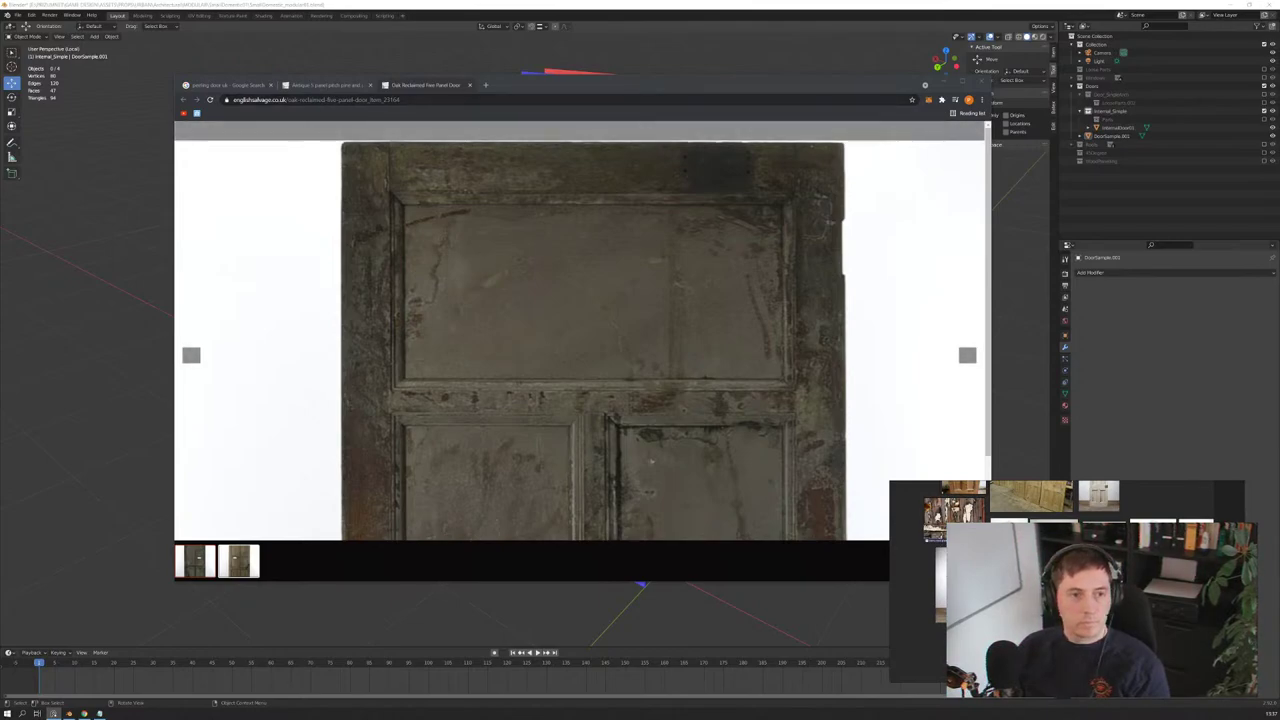
key("ctrl+w")
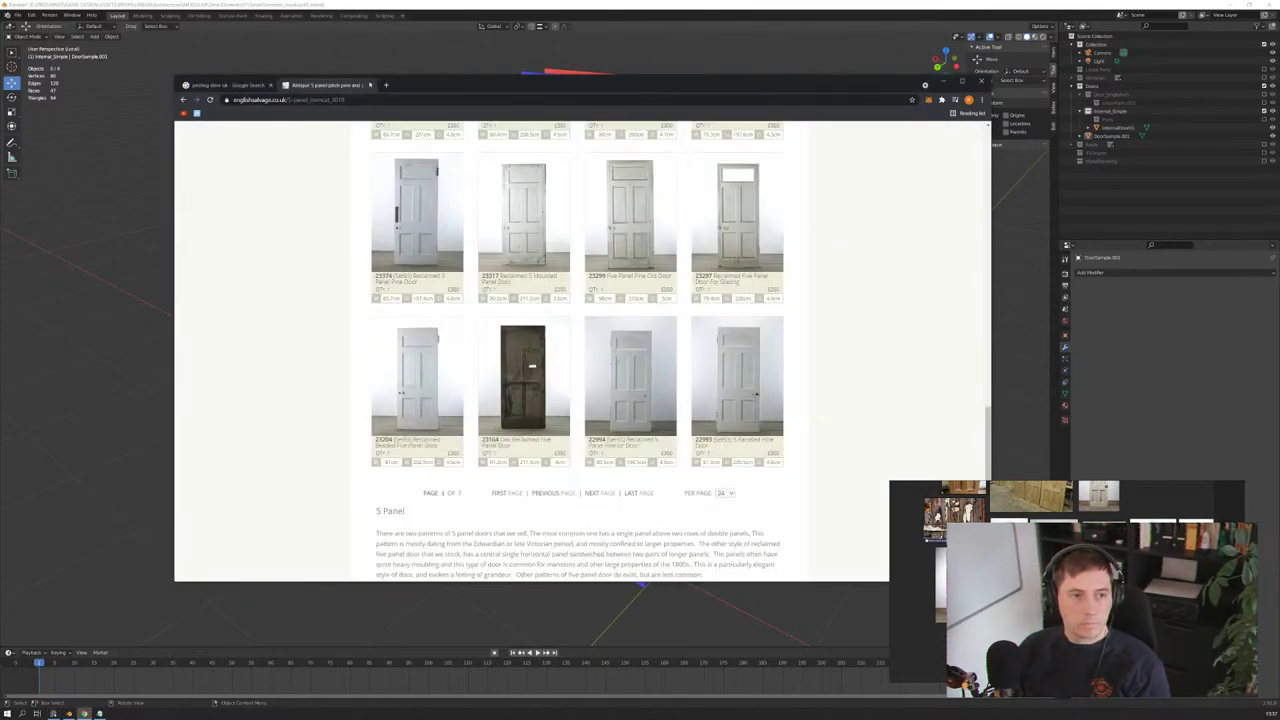
Step: Close the English Salvage listing and scroll through the 'peeling door uk' image results
left_click(370, 85)
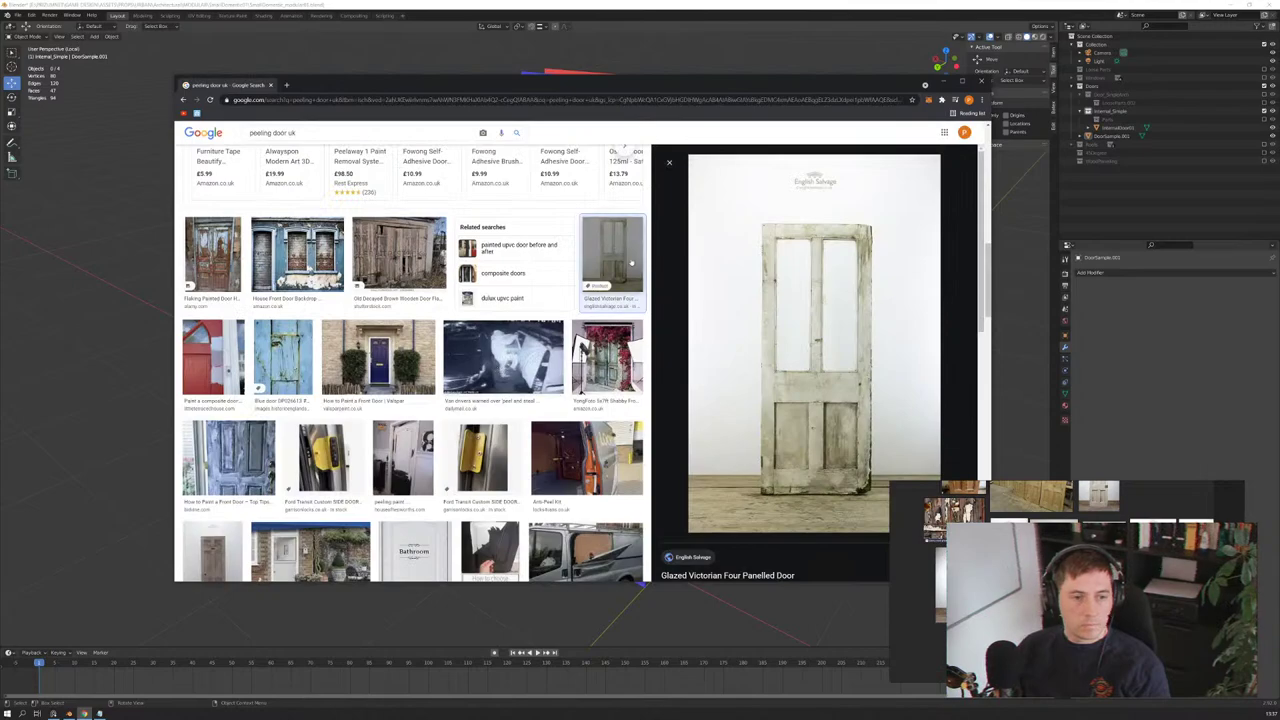
scroll(400, 400, "down", 3)
scroll(400, 400, "down", 2)
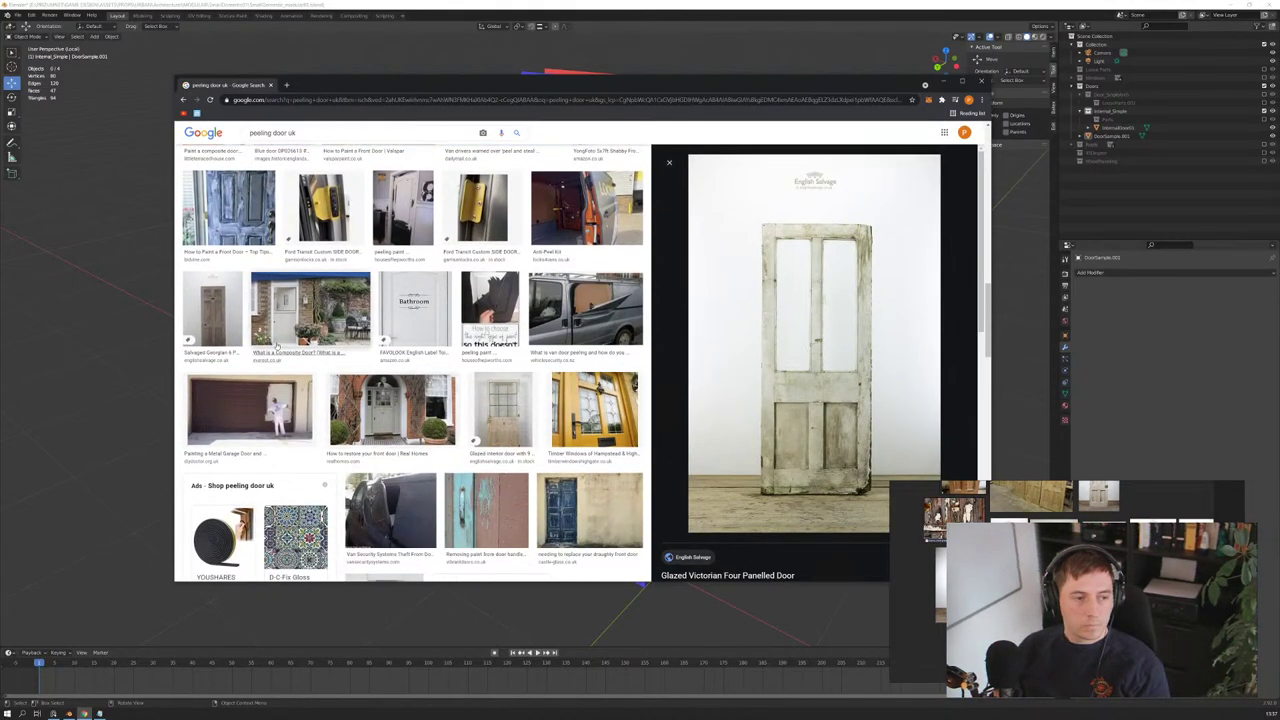
scroll(390, 345, "down", 3)
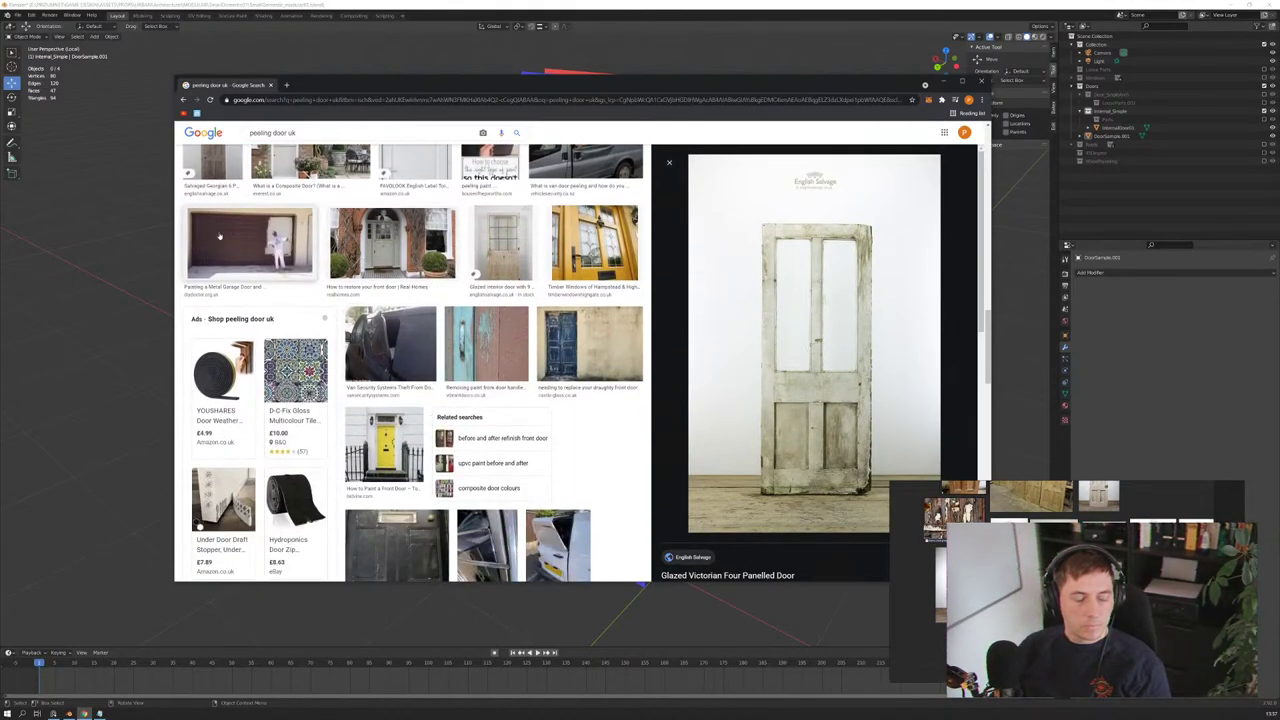
key("alt+Tab")
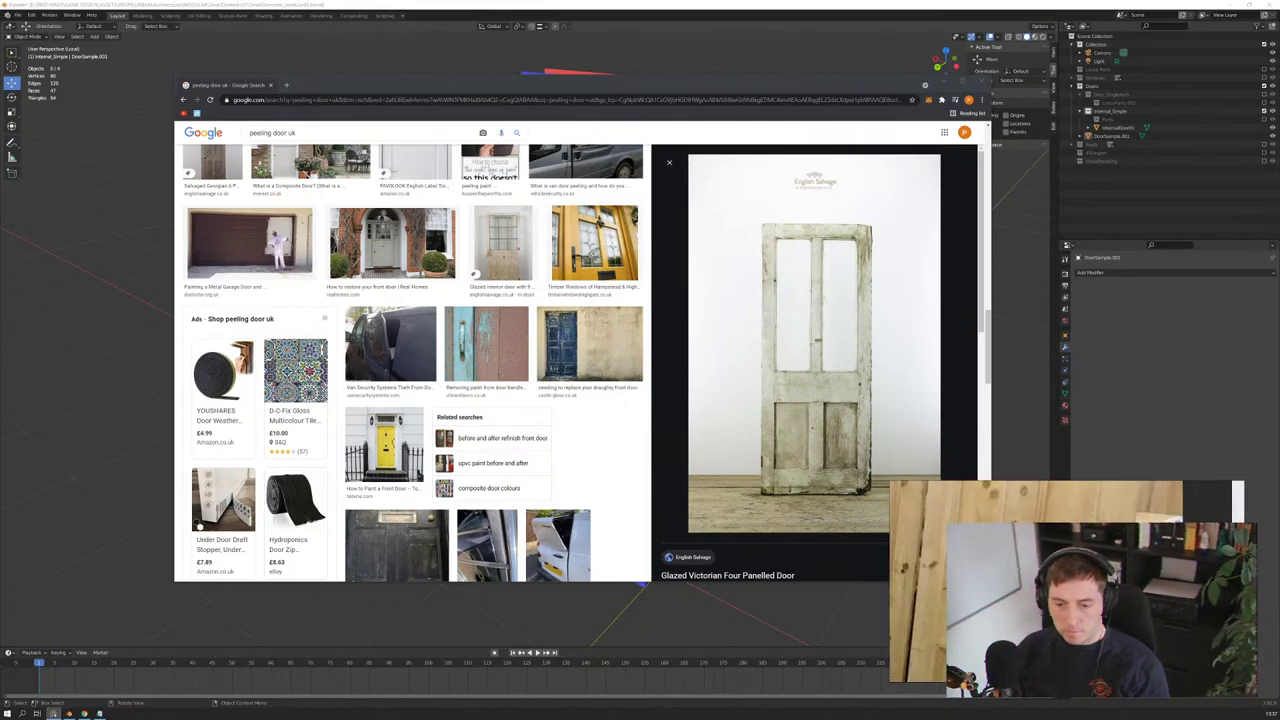
scroll(482, 361, "down", 2)
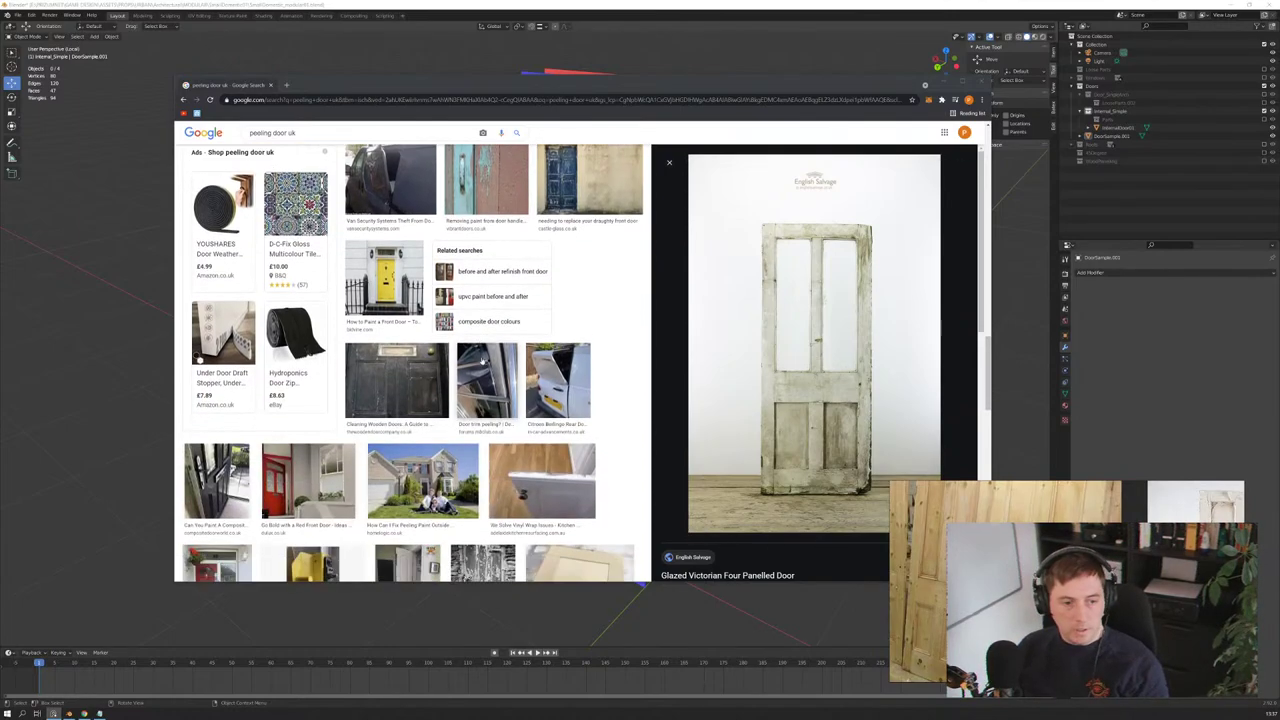
scroll(482, 361, "down", 2)
scroll(482, 361, "down", 2)
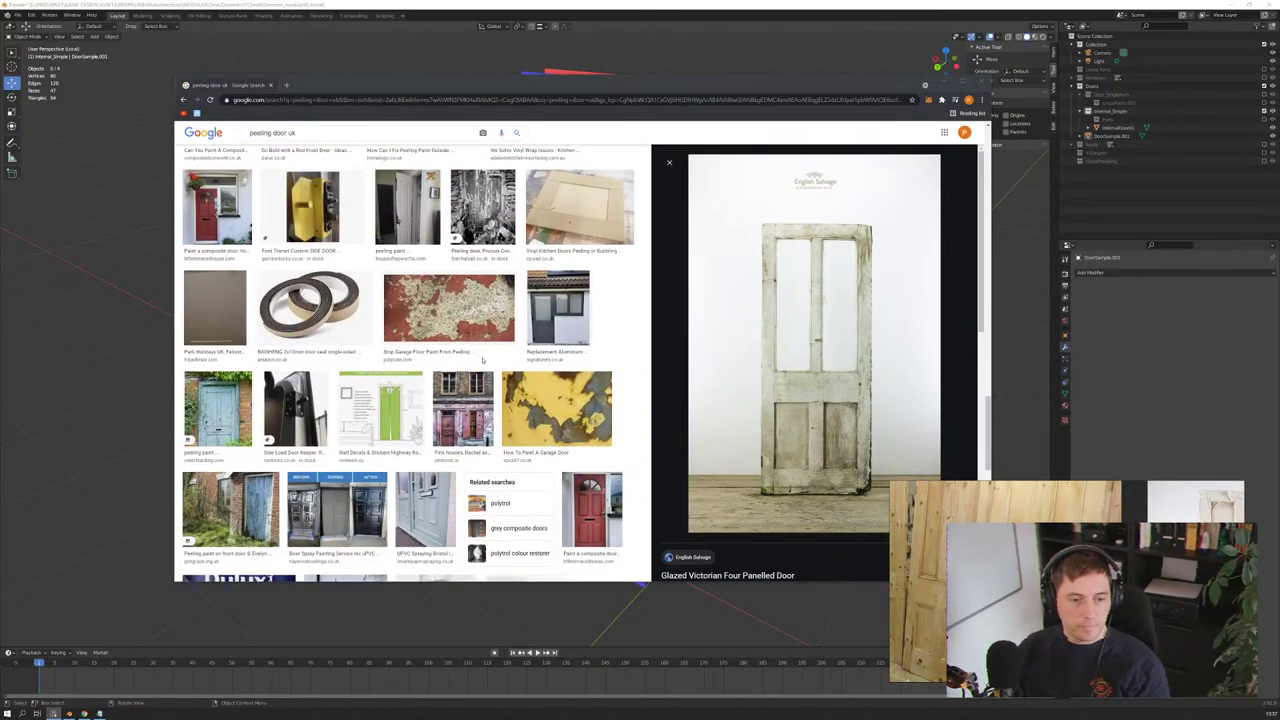
left_click(930, 160)
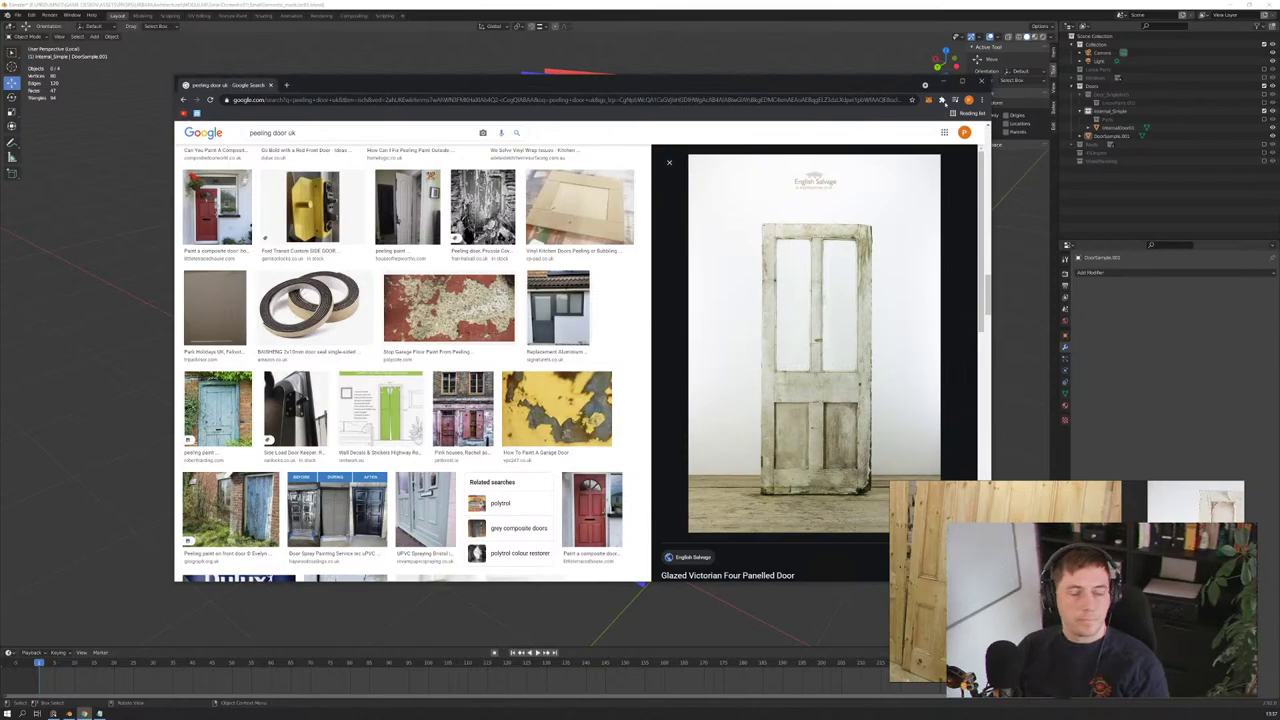
Step: Close Chrome and orbit the Blender view to face the door model
left_click(983, 83)
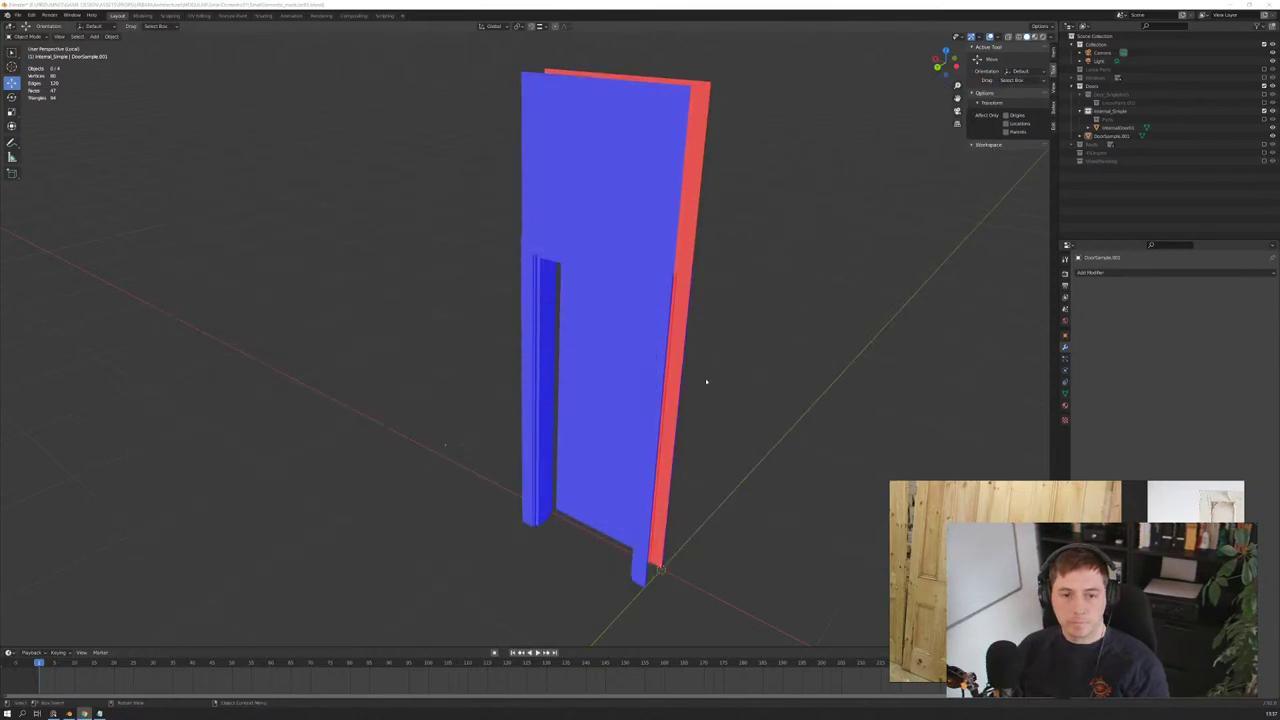
middle_click_drag(678, 381, 700, 384)
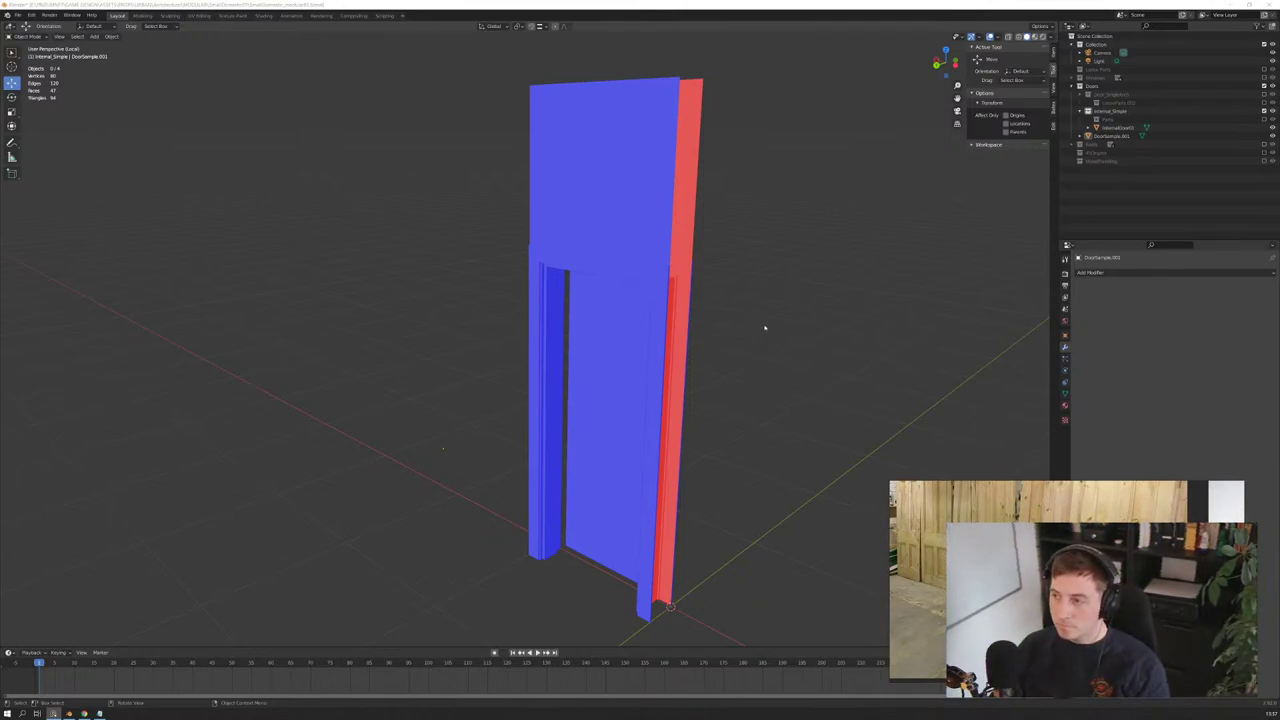
mouse_move(769, 352)
middle_mouse_down()
mouse_move(651, 363)
mouse_move(740, 340)
middle_mouse_up()
Step: Duplicate DoorSample.001 in place and rename the copy InteriorDoor01
left_click(1118, 135)
right_click(1118, 135)
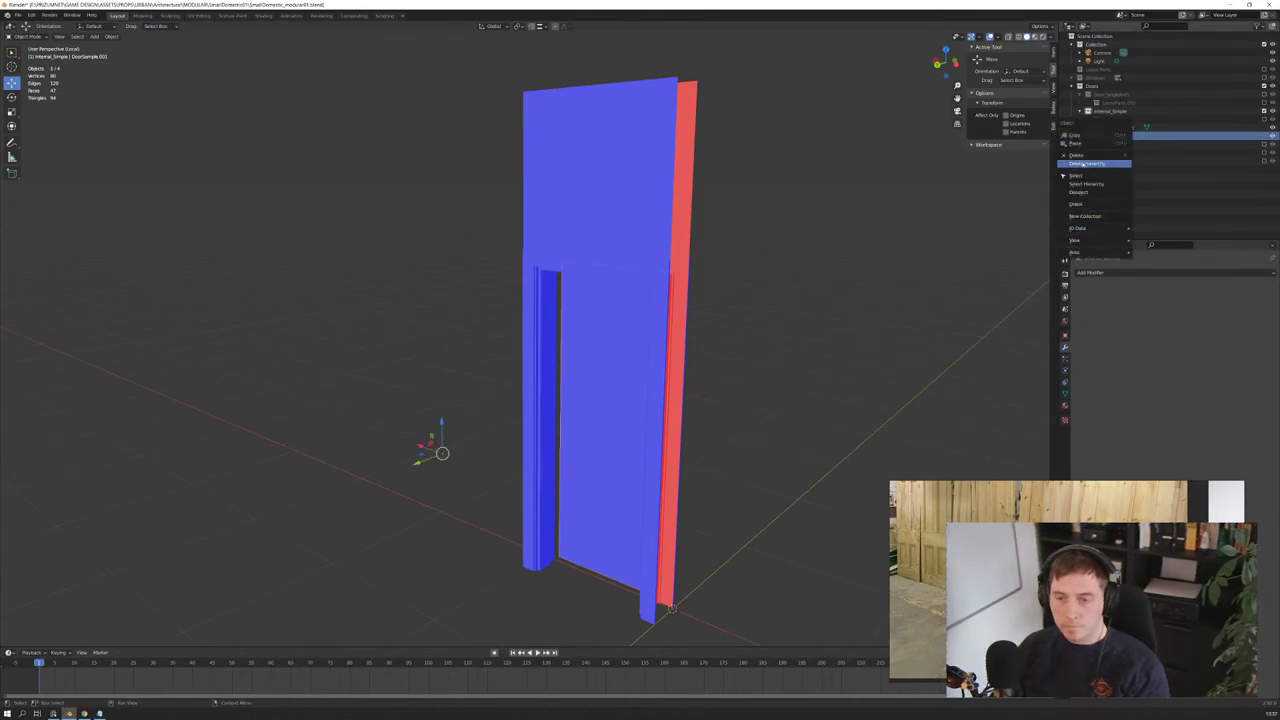
left_click(1075, 143)
key("shift+d")
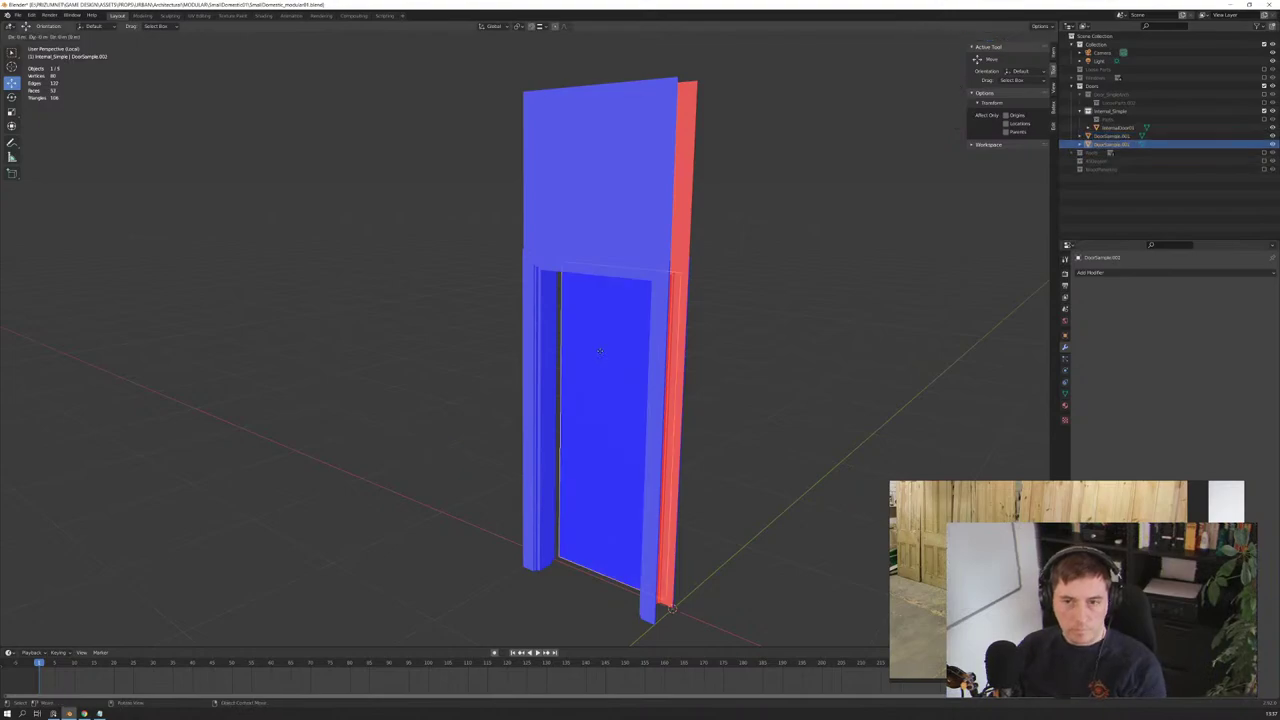
right_click(600, 351)
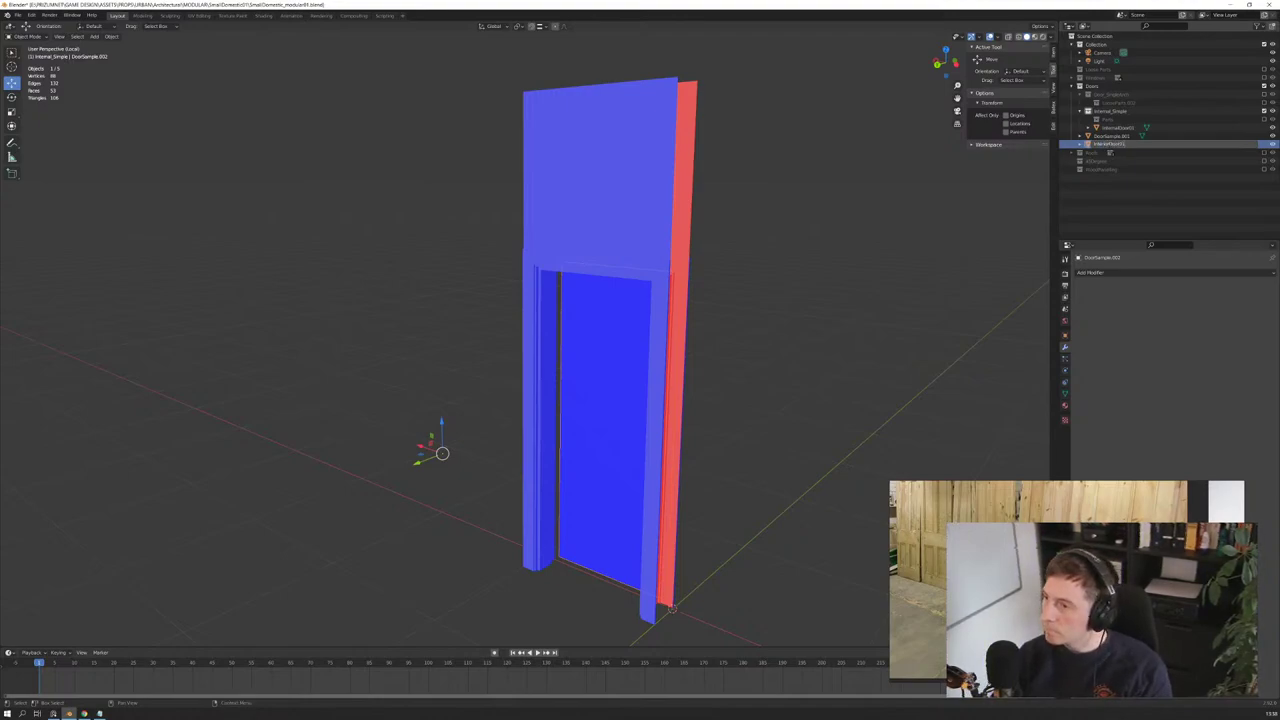
key("Return")
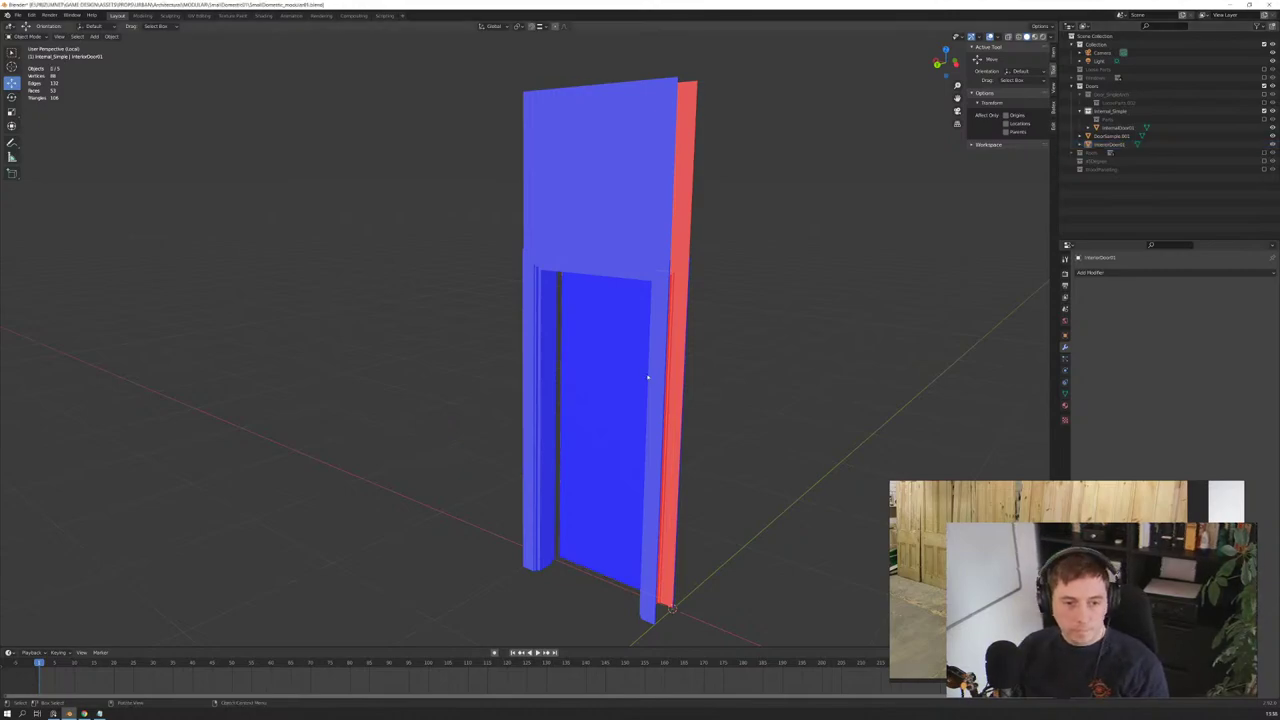
left_click(1112, 136)
left_click(1112, 136)
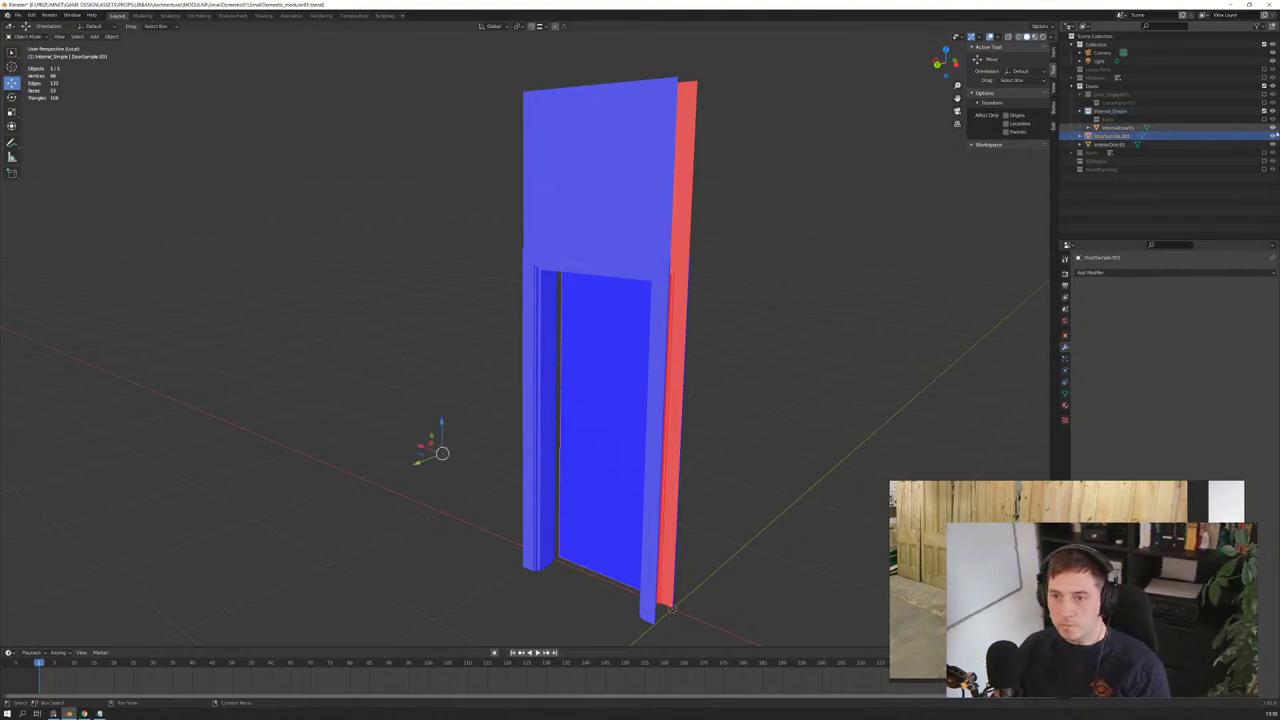
left_click(1087, 111)
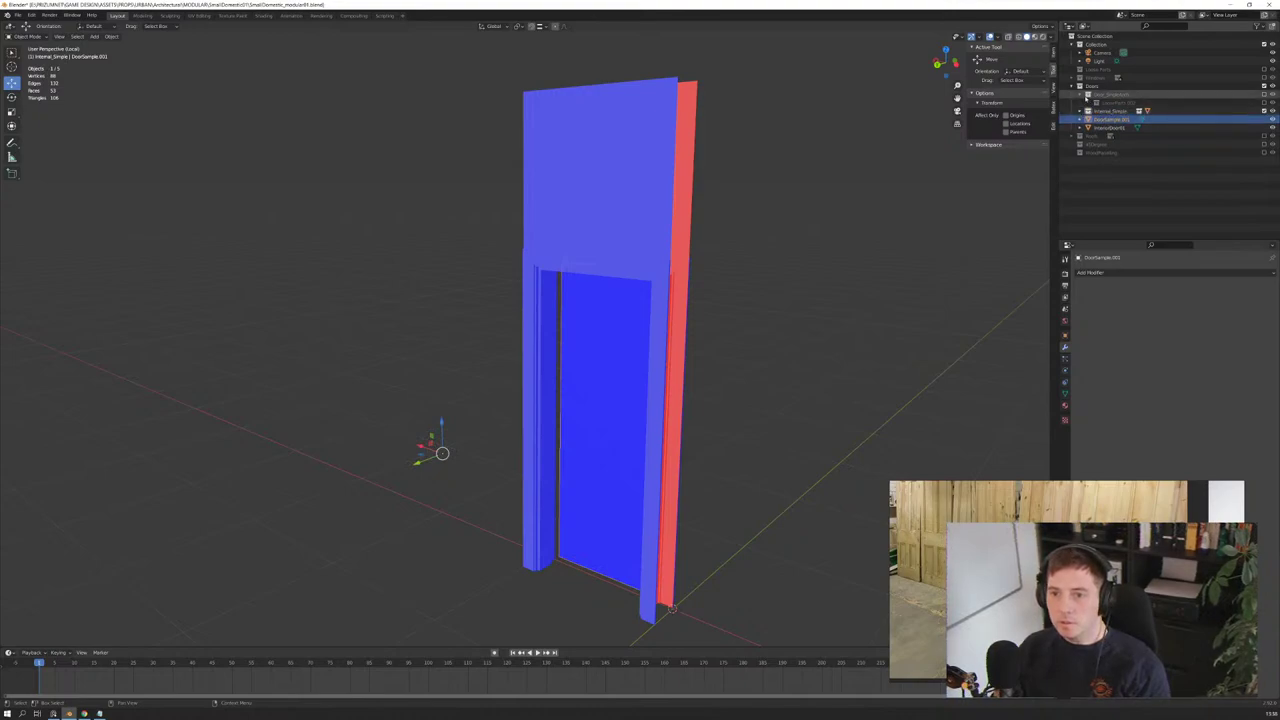
Step: Create a new collection inside Doors and name it InteriorDoors
left_click(1133, 95)
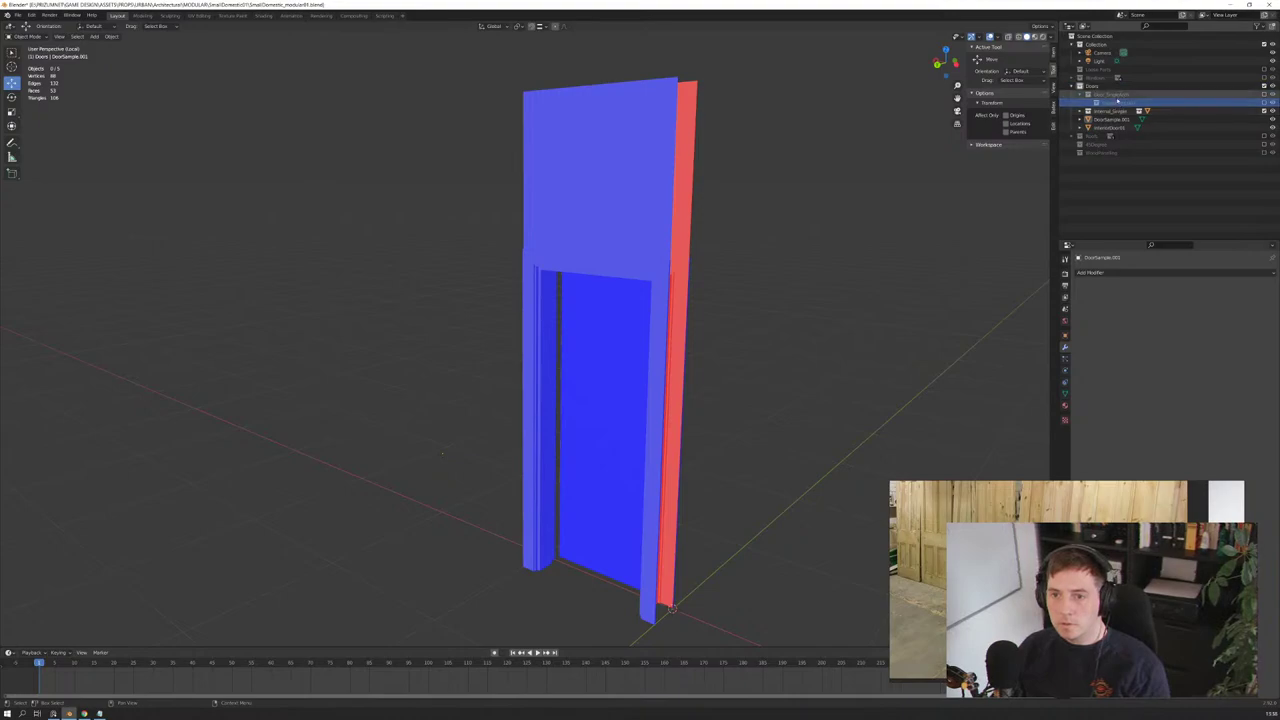
left_click(1091, 87)
right_click(1087, 89)
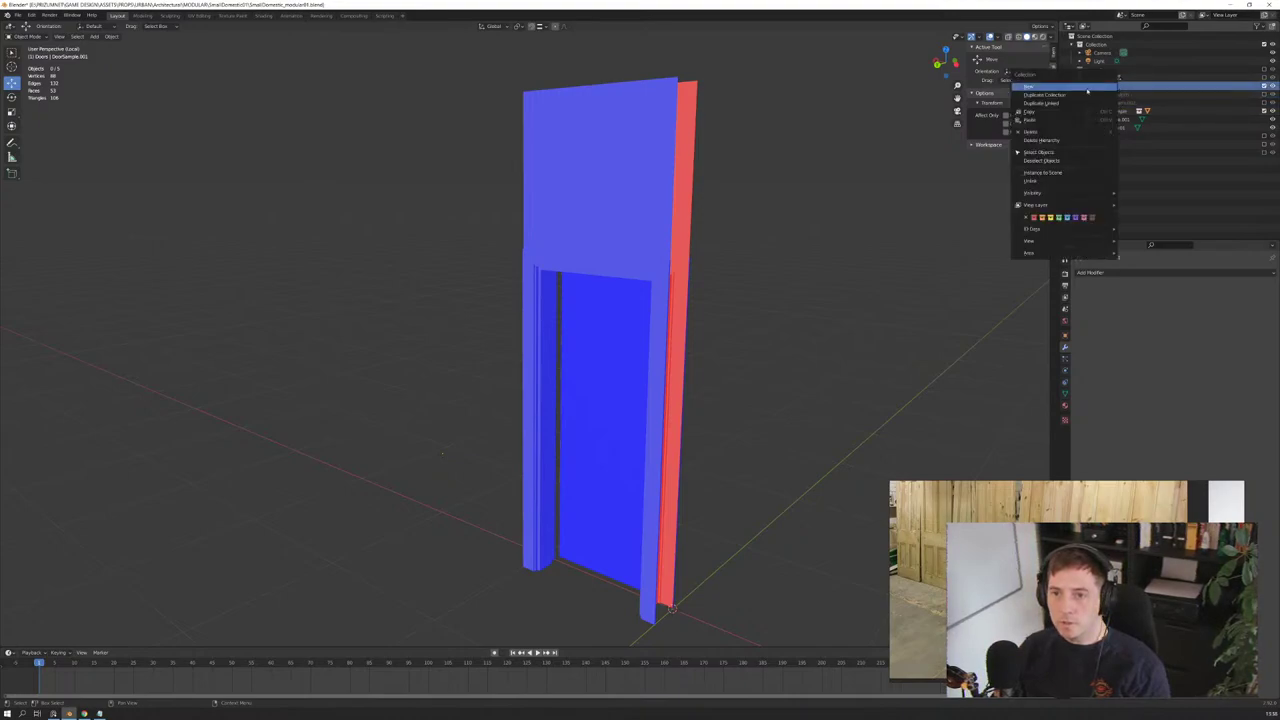
left_click(1074, 88)
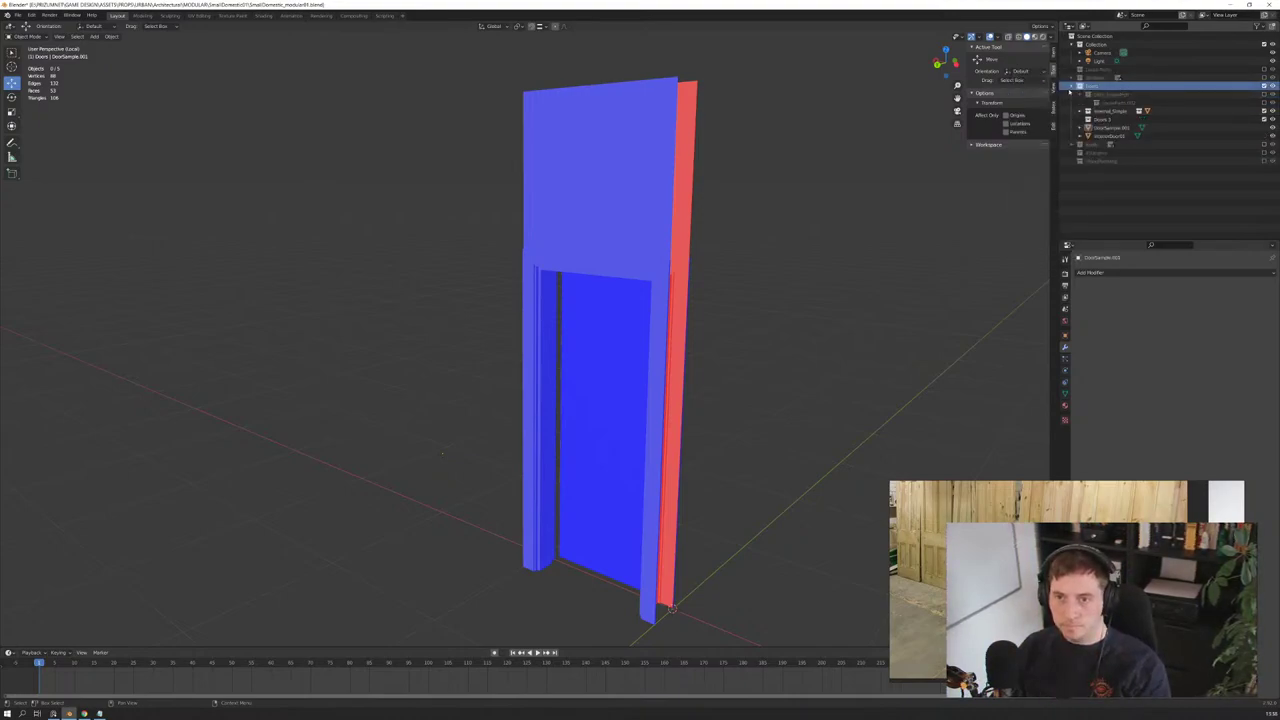
double_click(1100, 119)
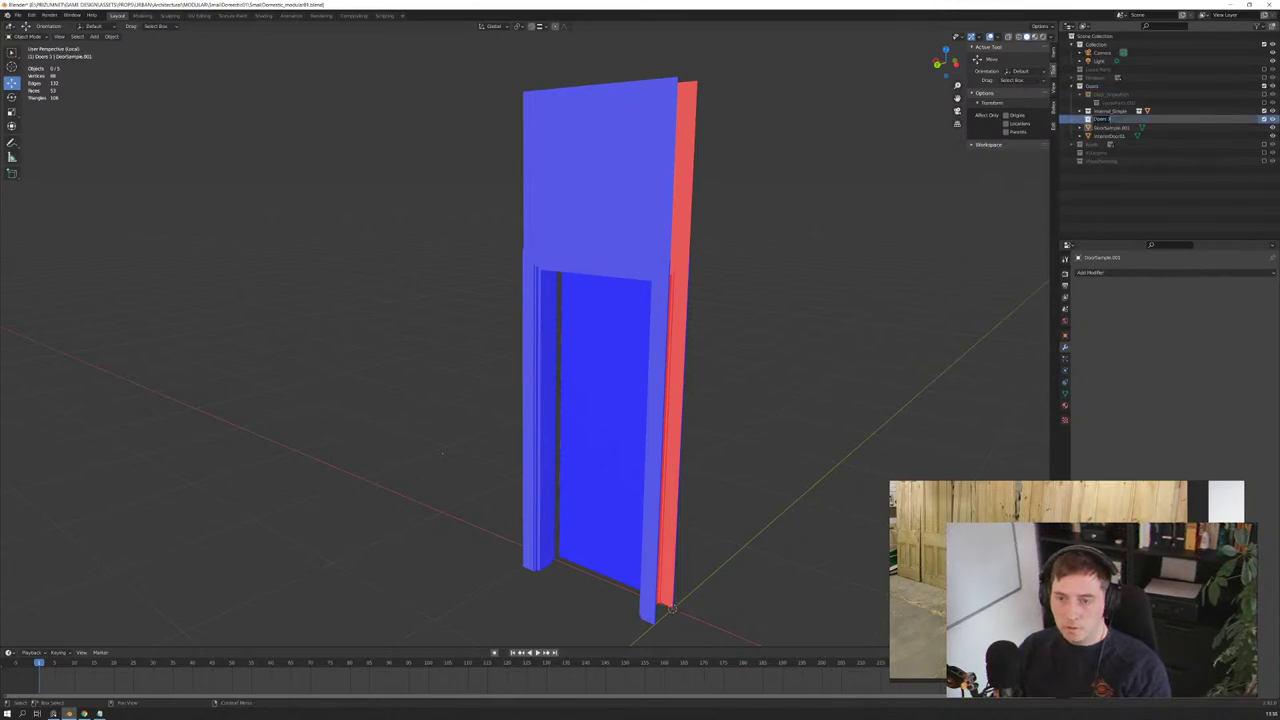
type("Props")
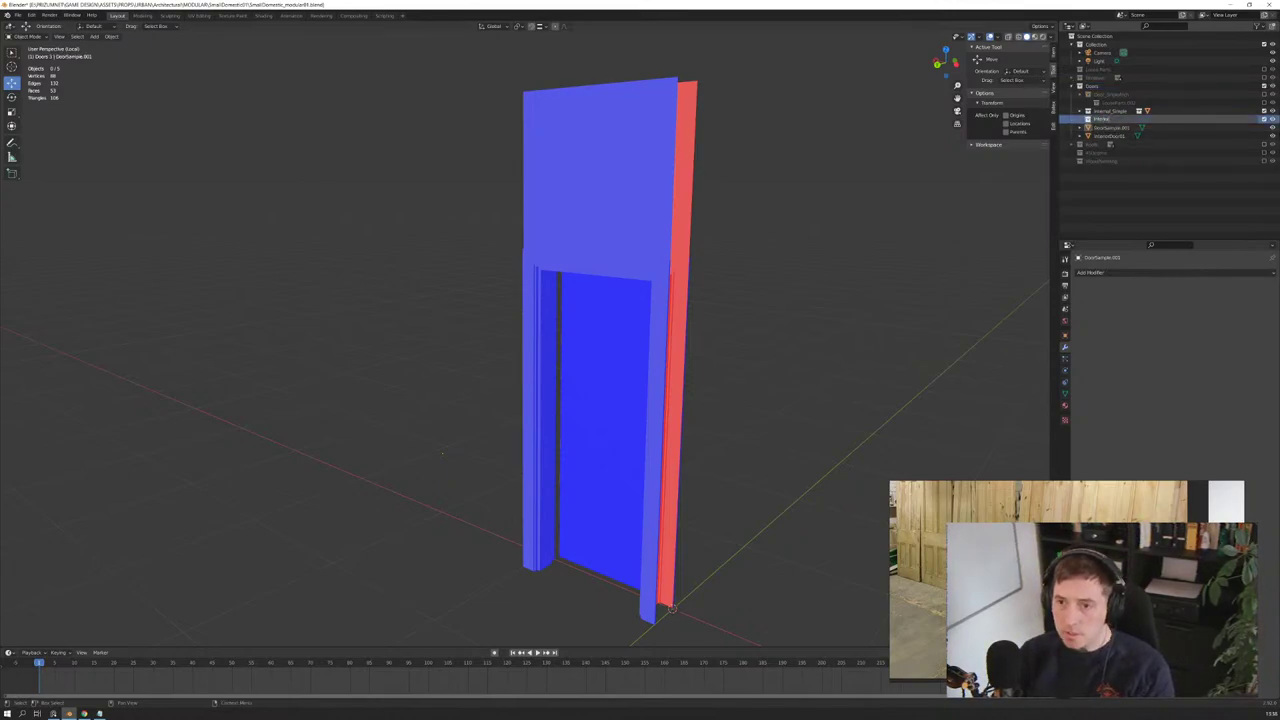
type("Interior")
key("Return")
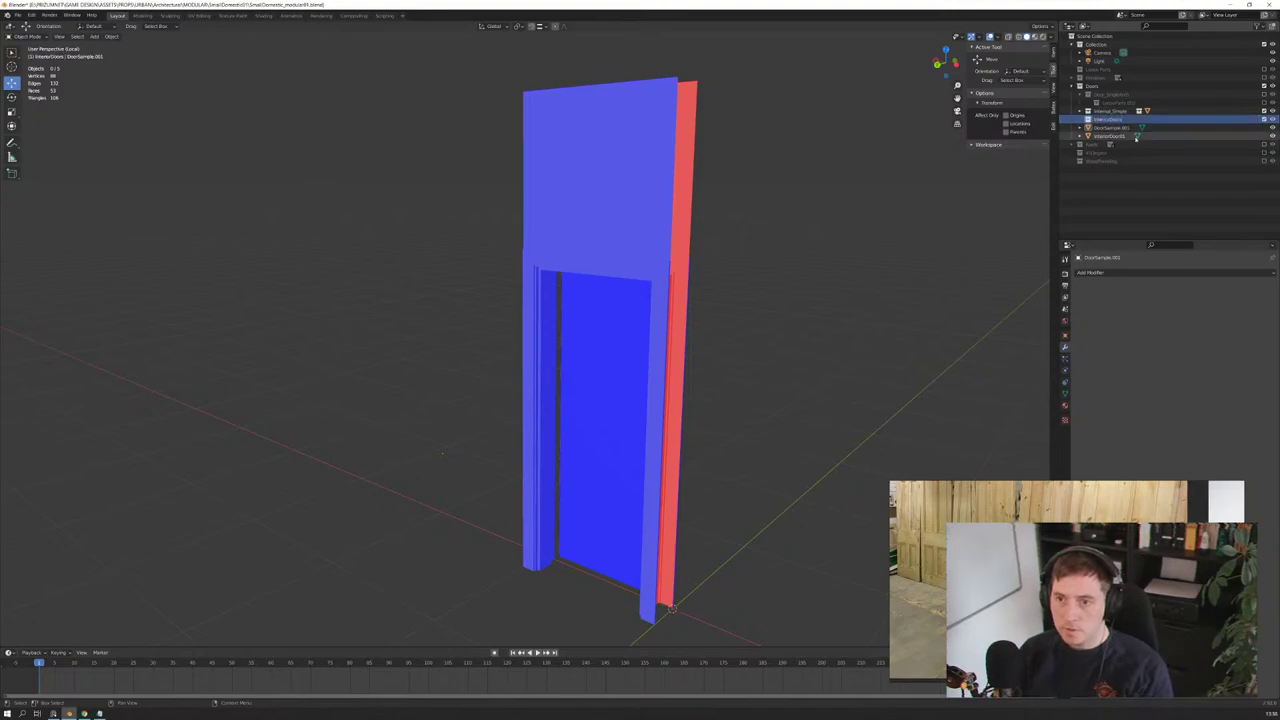
Step: Move InteriorDoor01 into the new collection and hide DoorSample.001
left_click(1108, 135)
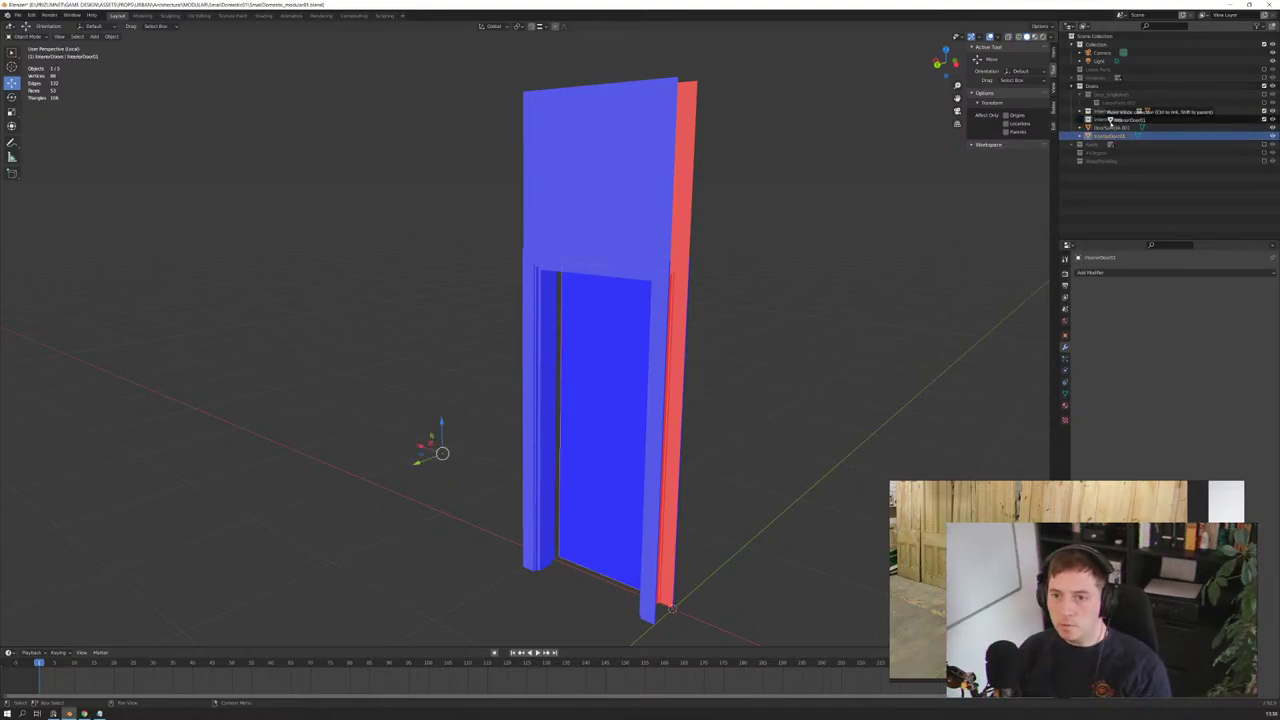
left_click_drag(1108, 137, 1110, 119)
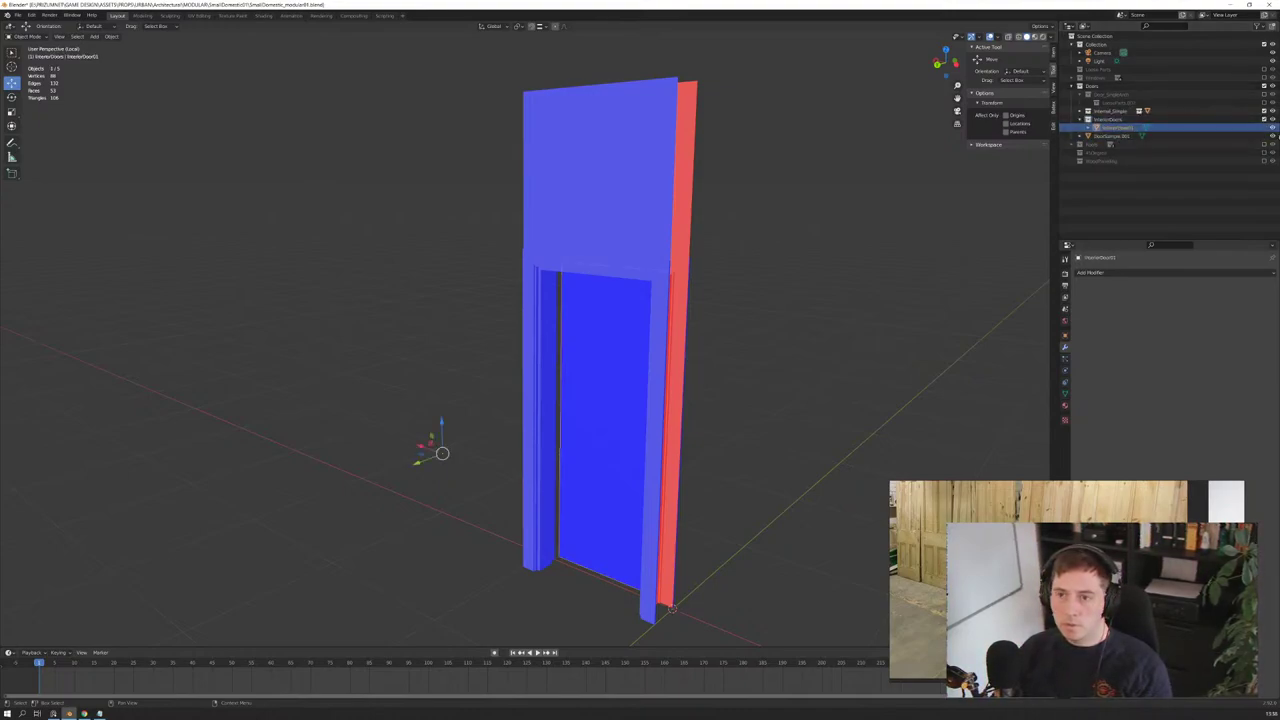
key("h")
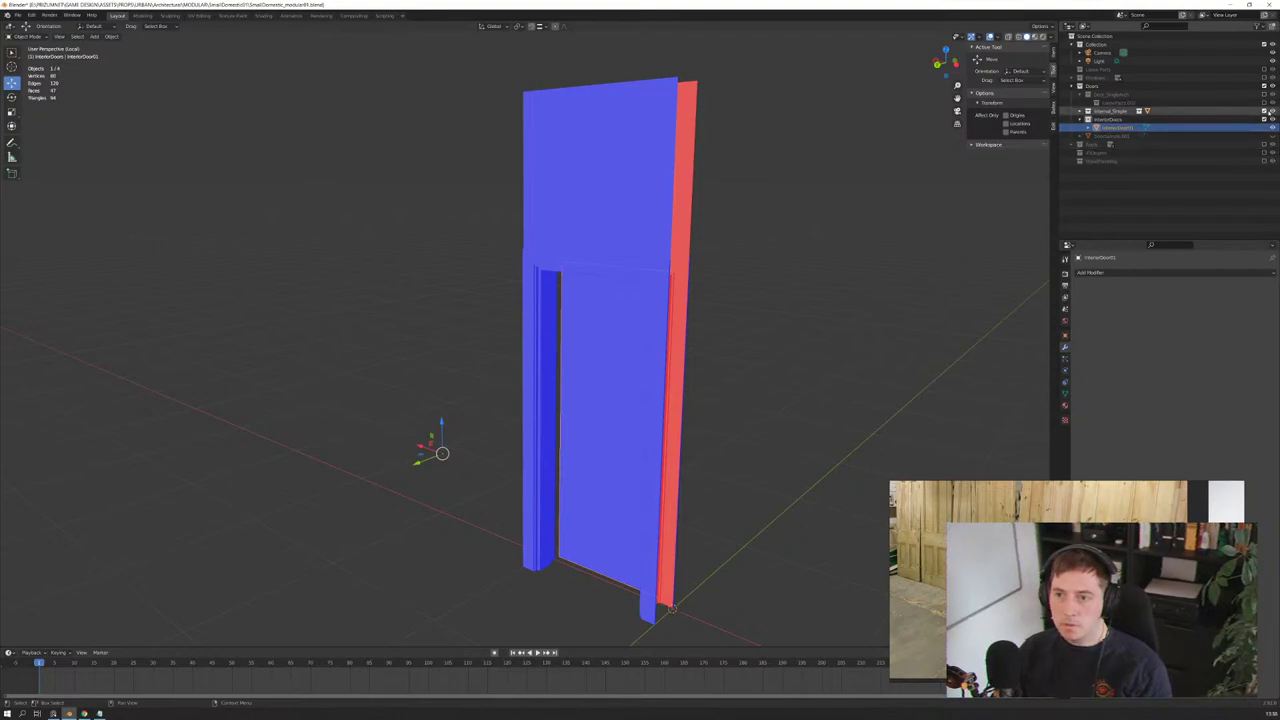
left_click(1081, 111)
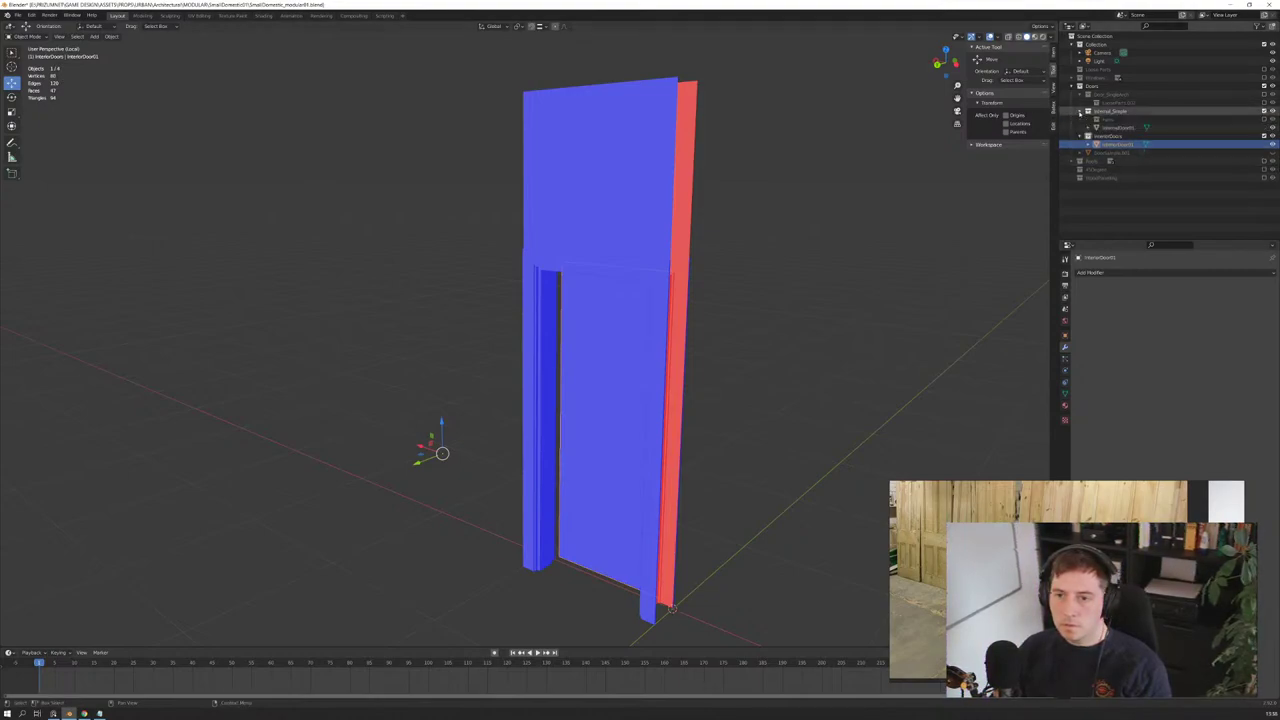
Step: Hide the door frame and move the slab along X in front orthographic view
key("h")
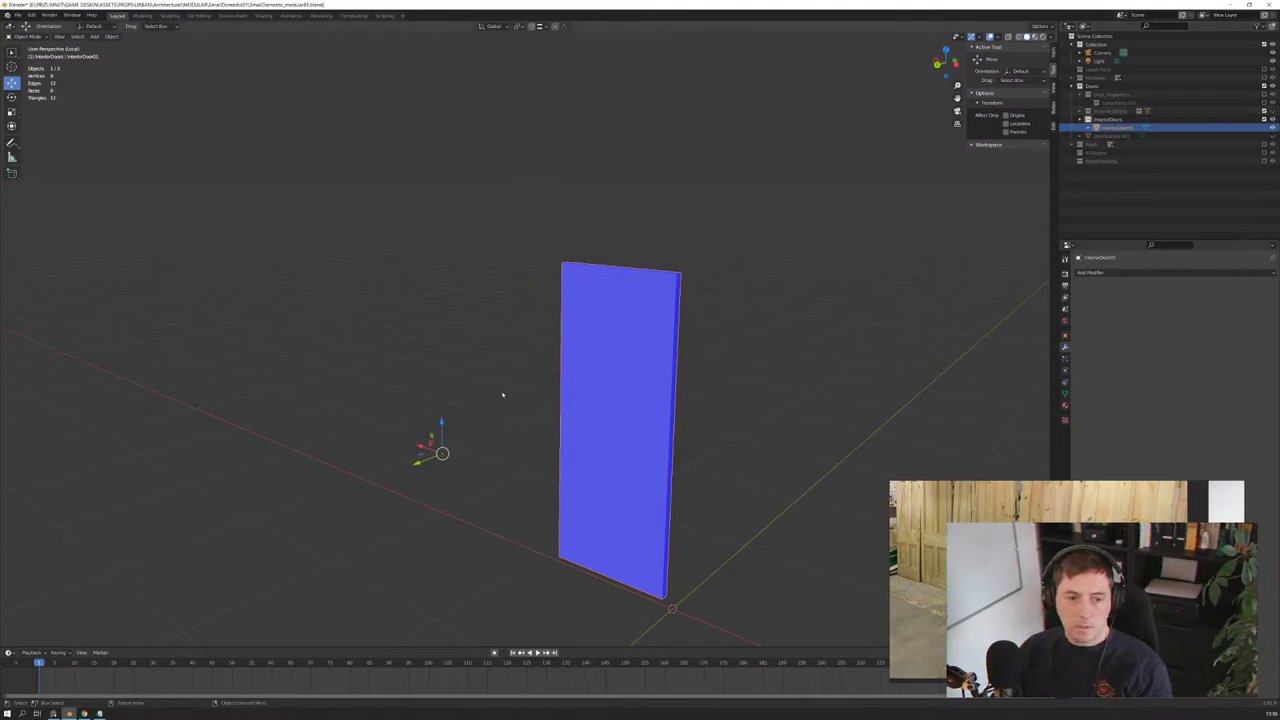
middle_click_drag(604, 379, 622, 374)
key("KP_3")
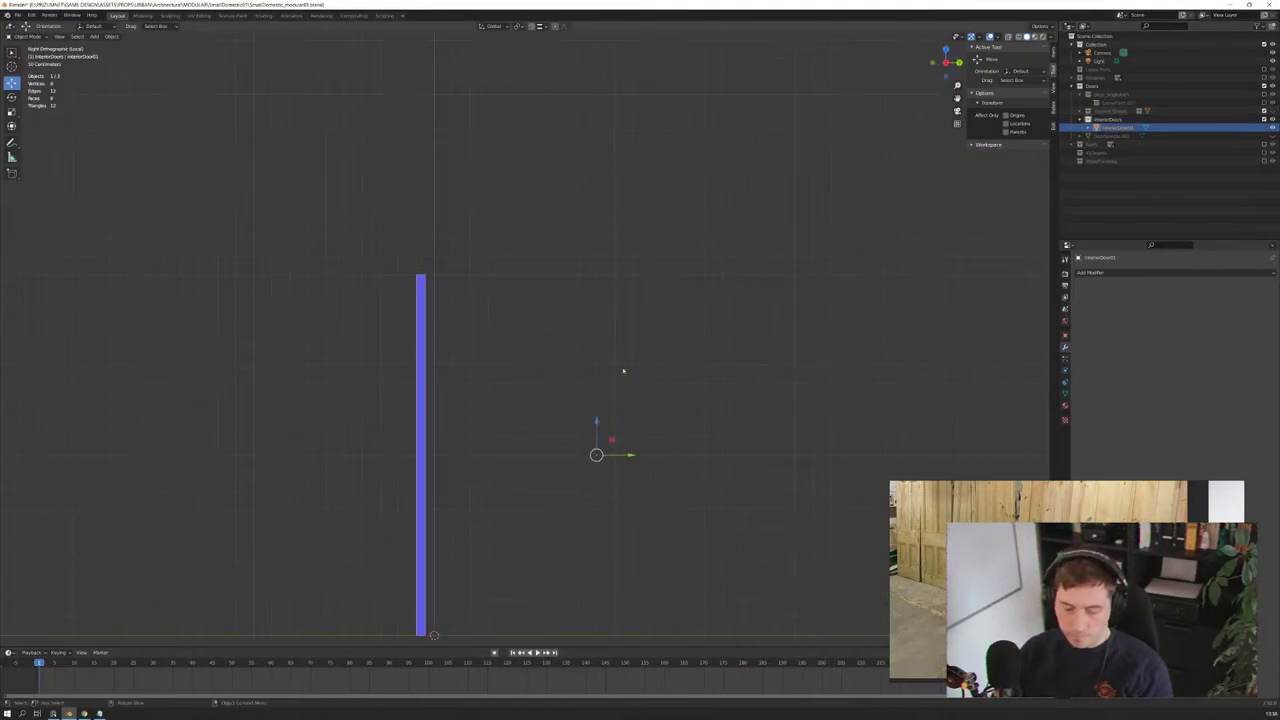
key("KP_1")
scroll(620, 413, "down", 1)
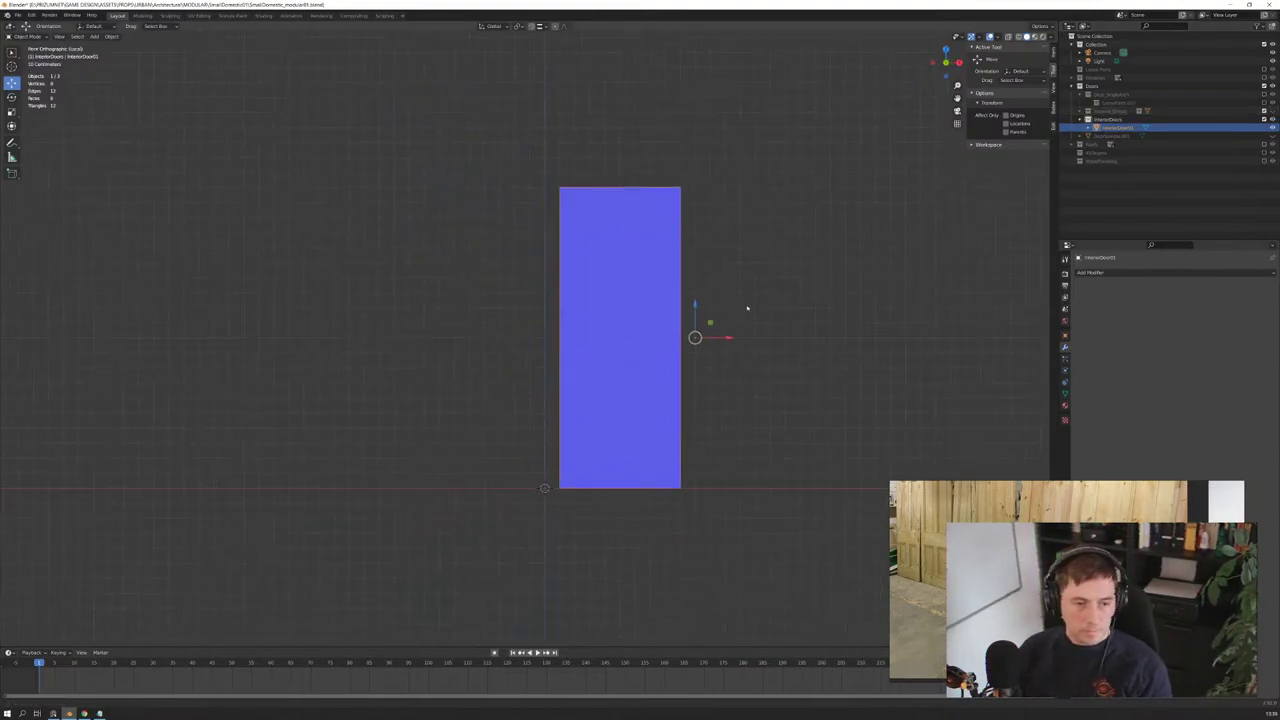
middle_click_drag(620, 413, 673, 312, "shift")
key("g")
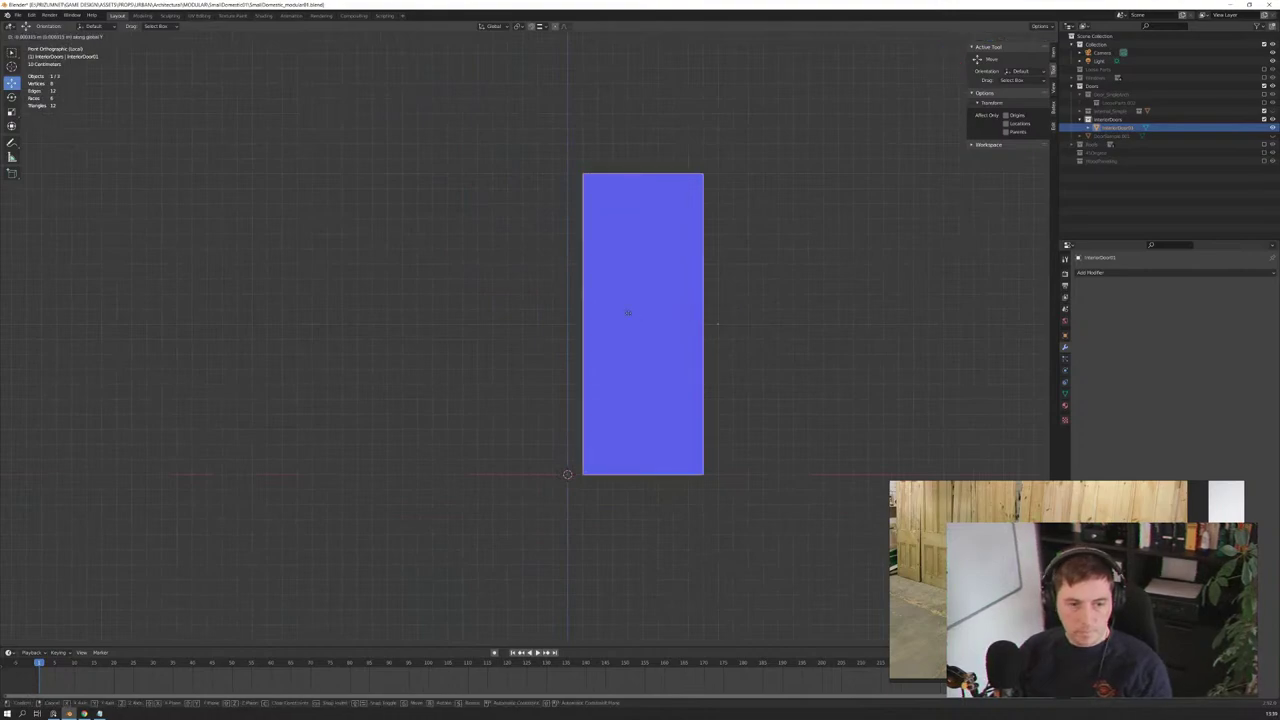
key("x")
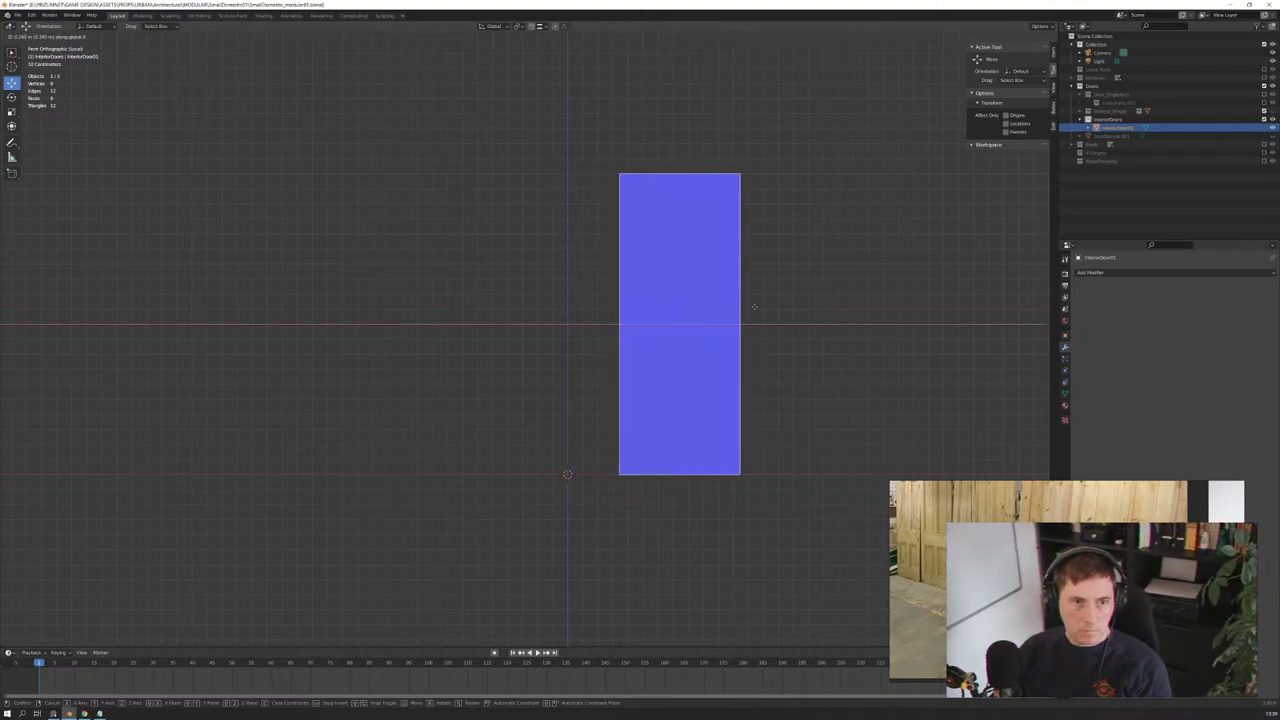
left_click(733, 312)
Step: Set snapping to increments and nudge the panel sideways along X again
left_click(540, 27)
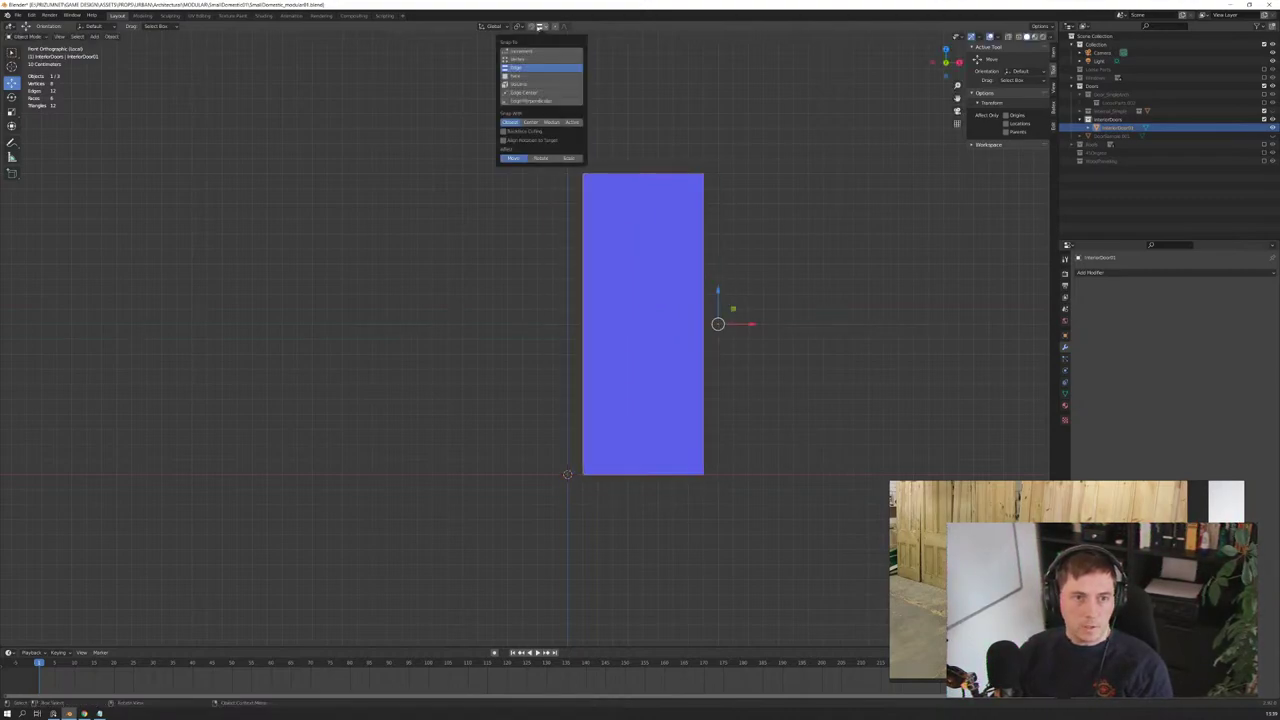
left_click(530, 51)
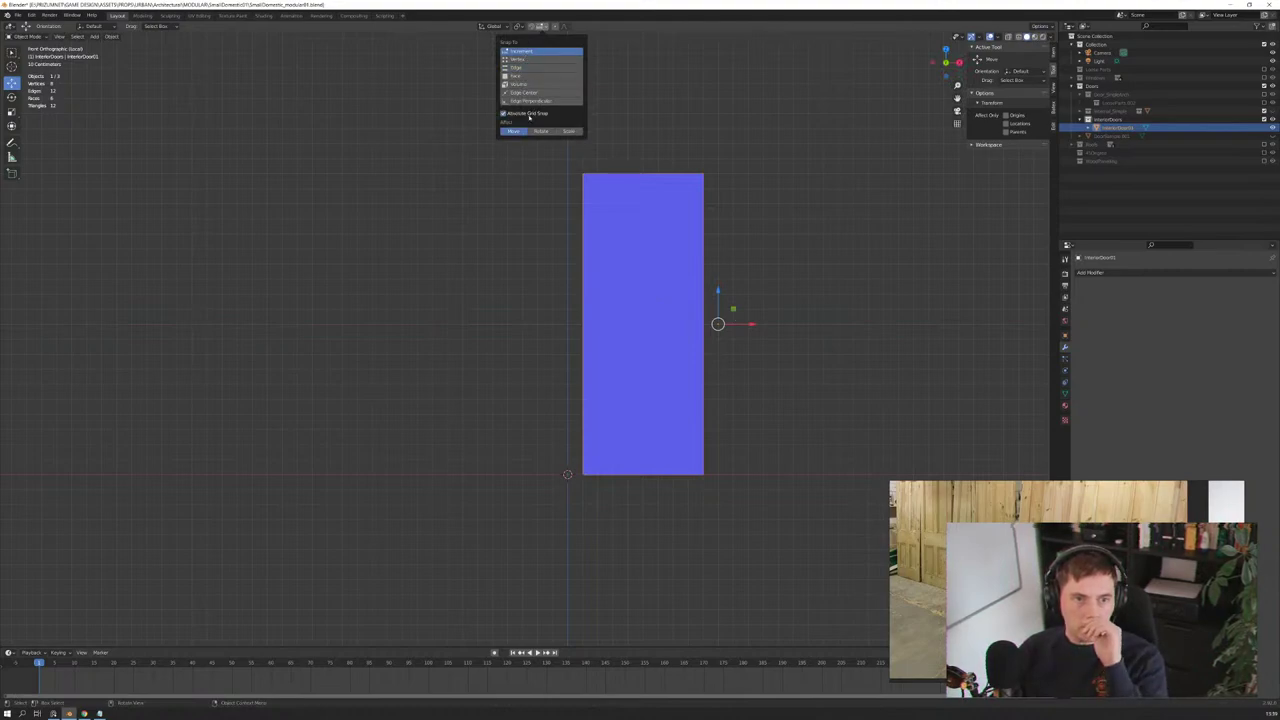
scroll(640, 403, "up", 2)
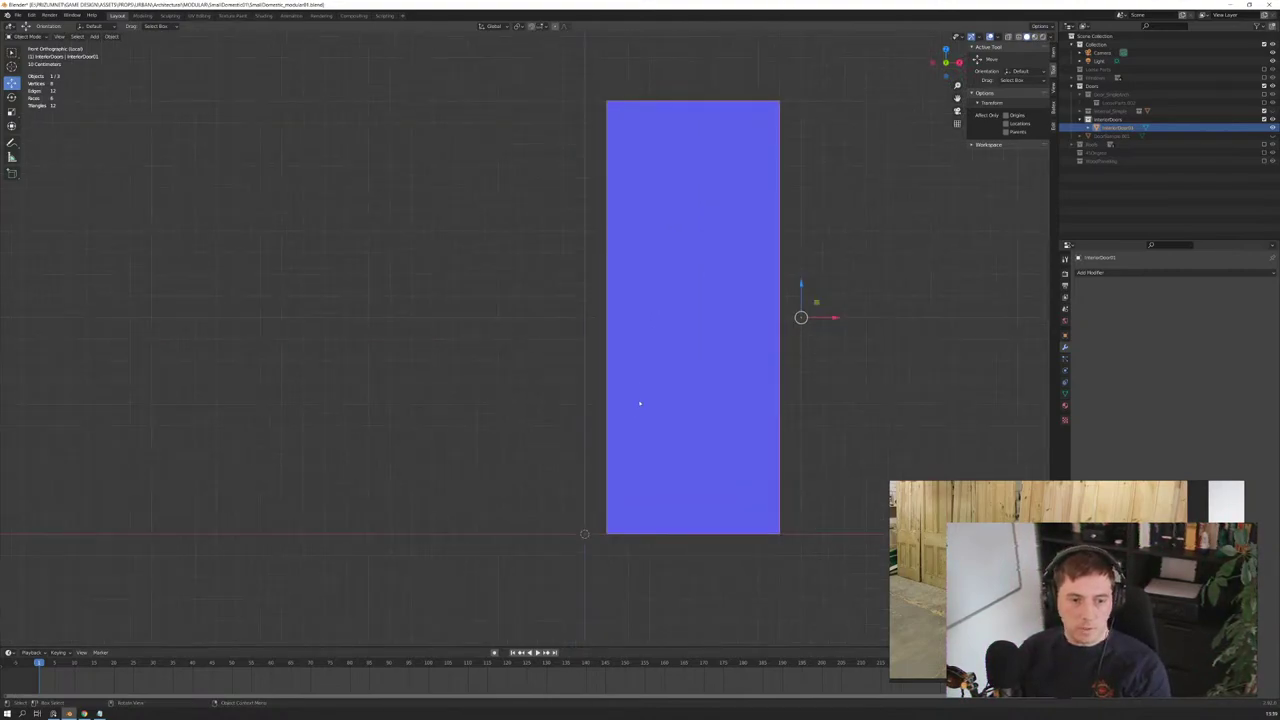
key("g")
key("x")
left_click(689, 390)
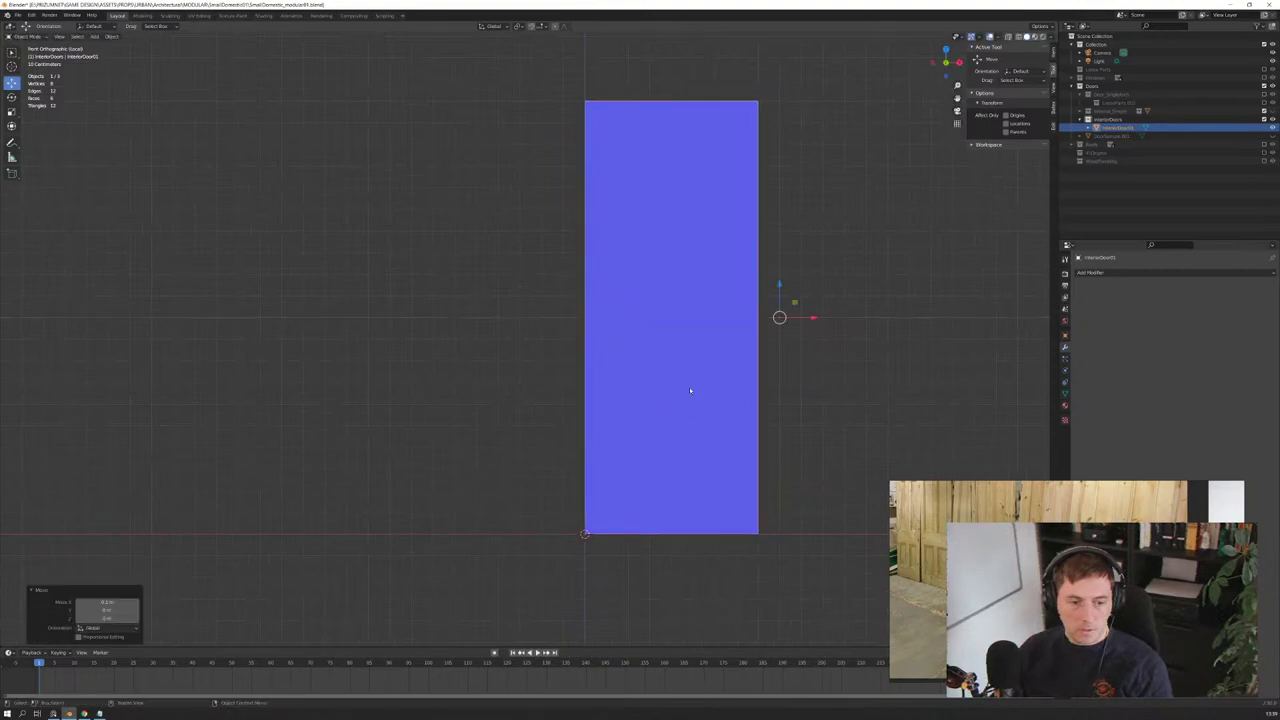
scroll(729, 300, "up", 2)
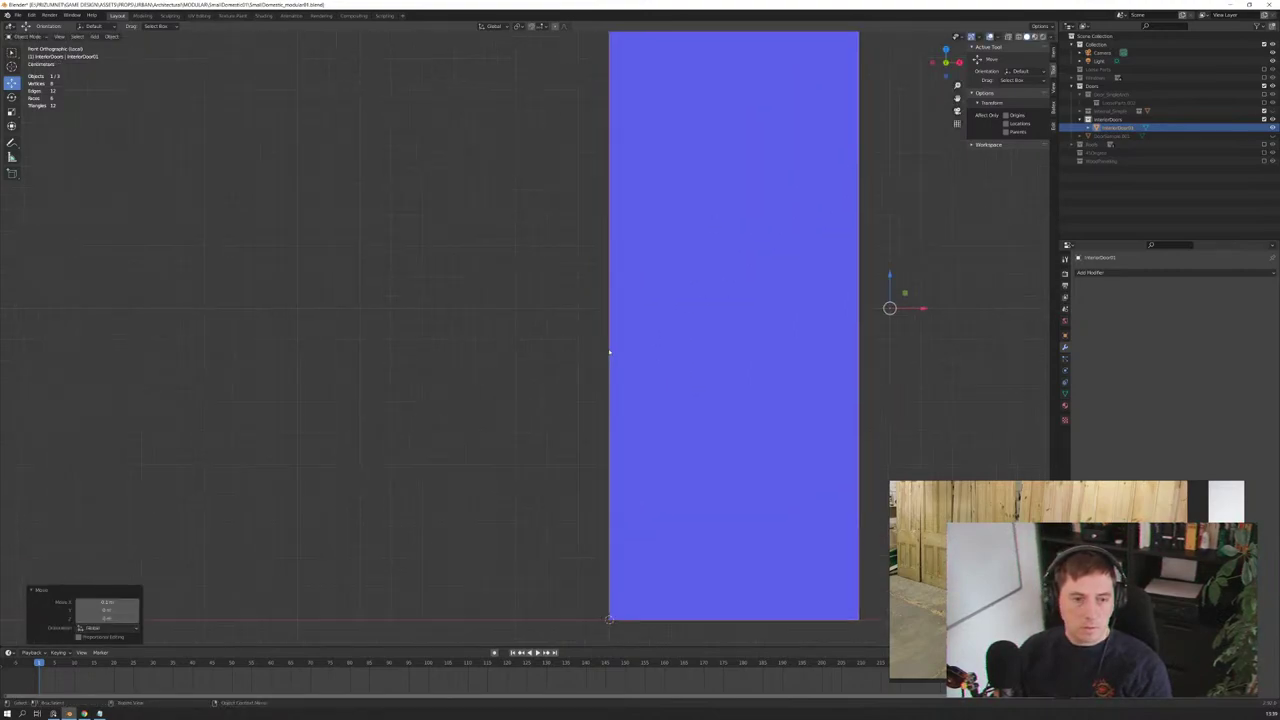
scroll(606, 357, "up", 2)
middle_click_drag(590, 300, 600, 400, "shift")
scroll(600, 303, "up", 1)
mouse_move(600, 303)
middle_mouse_down("shift")
mouse_move(674, 254)
mouse_move(651, 363)
mouse_move(749, 346)
mouse_move(645, 366)
mouse_move(657, 389)
middle_mouse_up("shift")
scroll(651, 363, "up", 1)
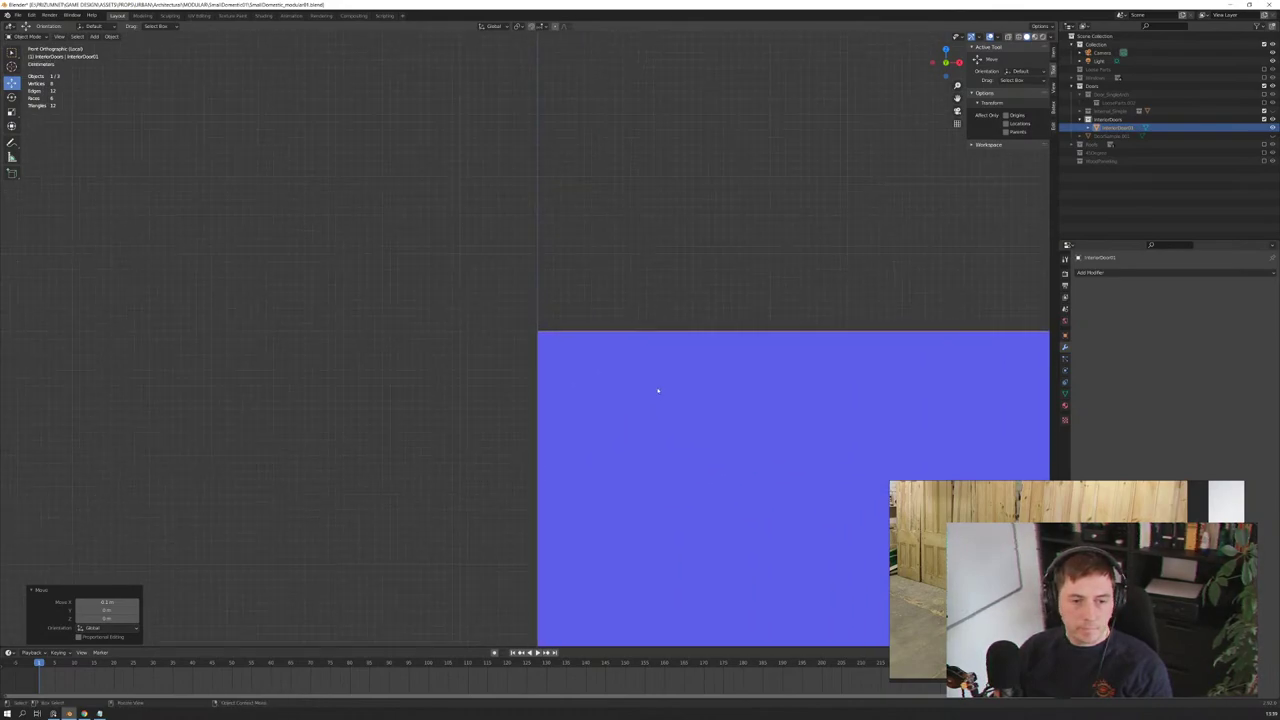
scroll(657, 389, "down", 6)
middle_click_drag(609, 423, 677, 316, "shift")
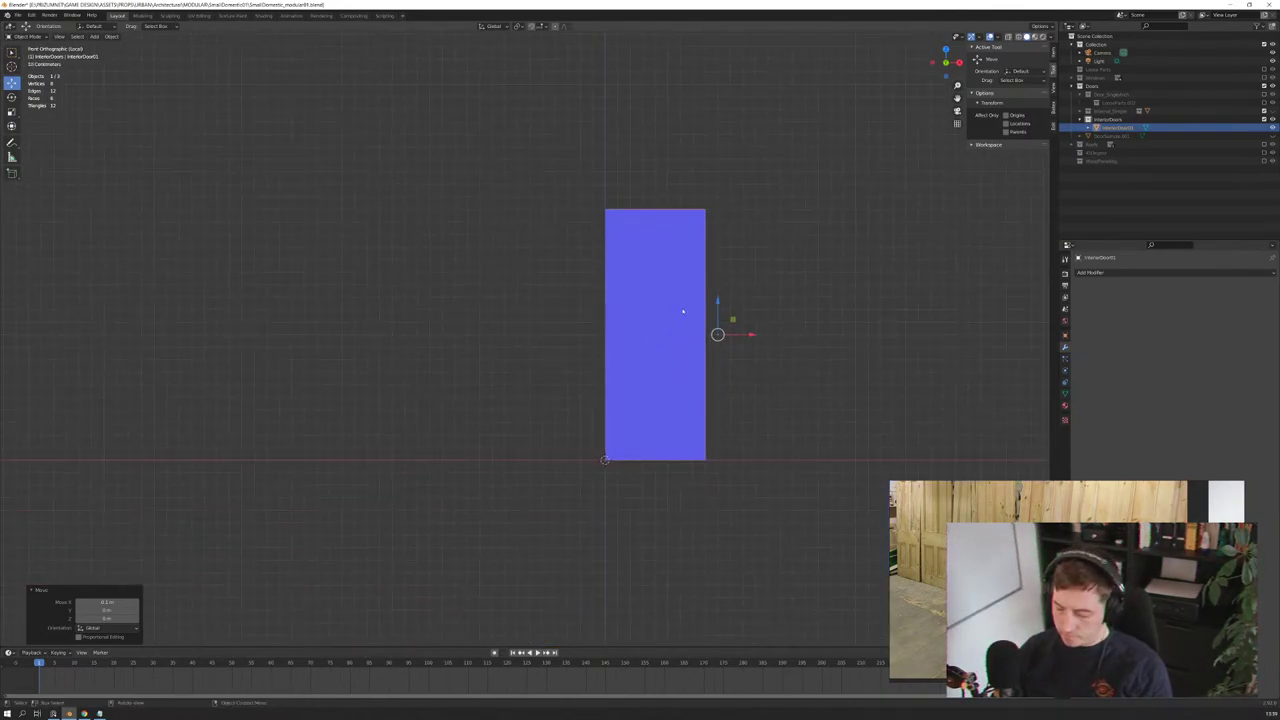
Step: In Right view, offset the panel along Y, then return to Front view
key("KP_3")
scroll(471, 423, "up", 1)
scroll(440, 443, "up", 2)
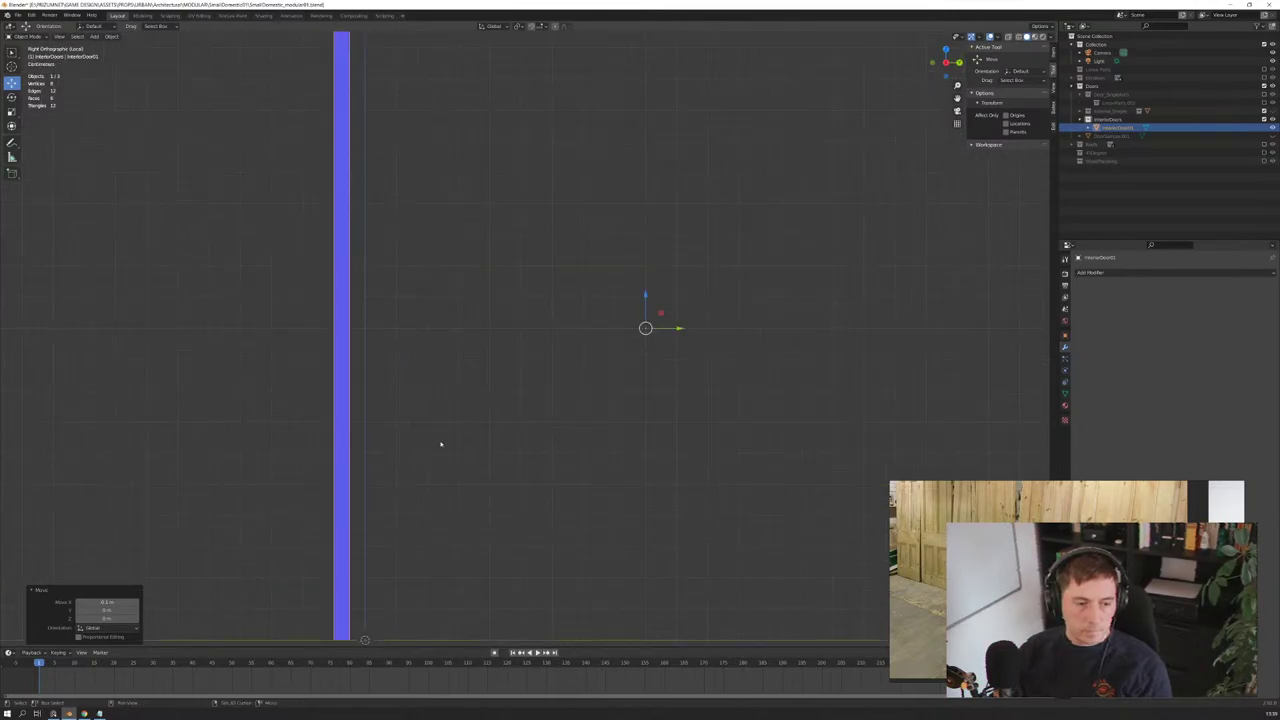
middle_click_drag(440, 443, 590, 343, "shift")
key("g")
key("y")
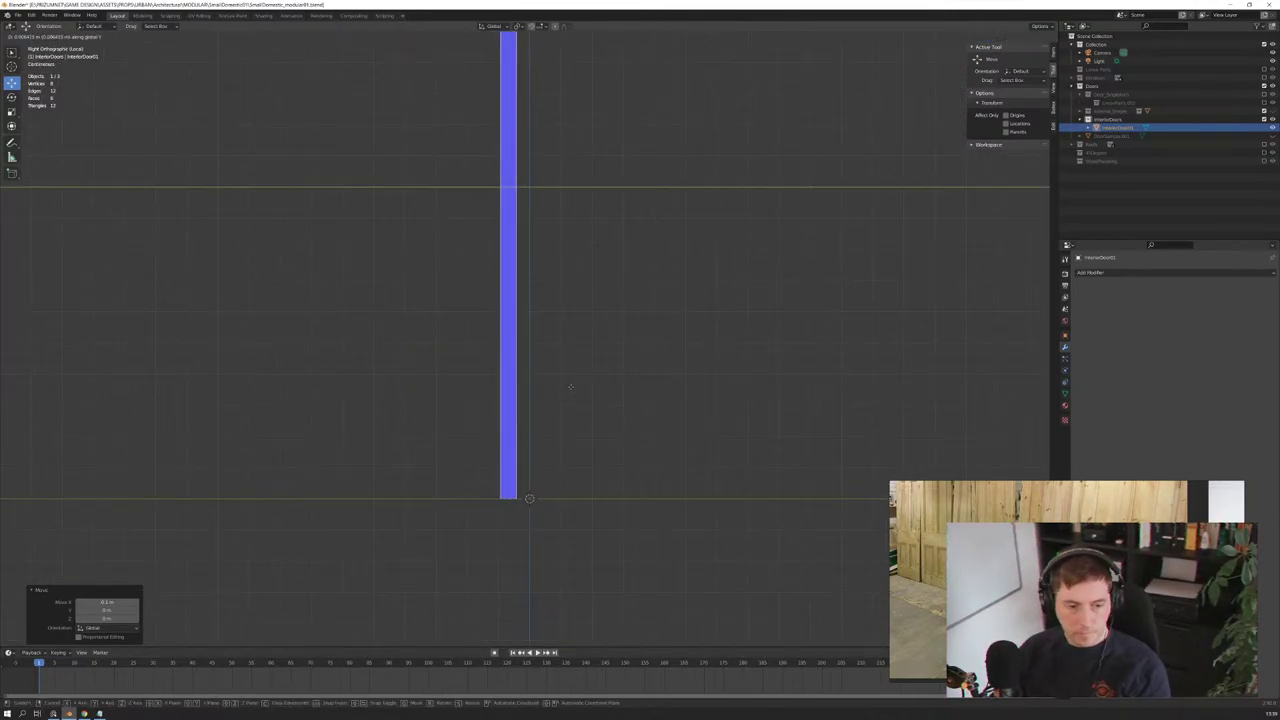
left_click(583, 385)
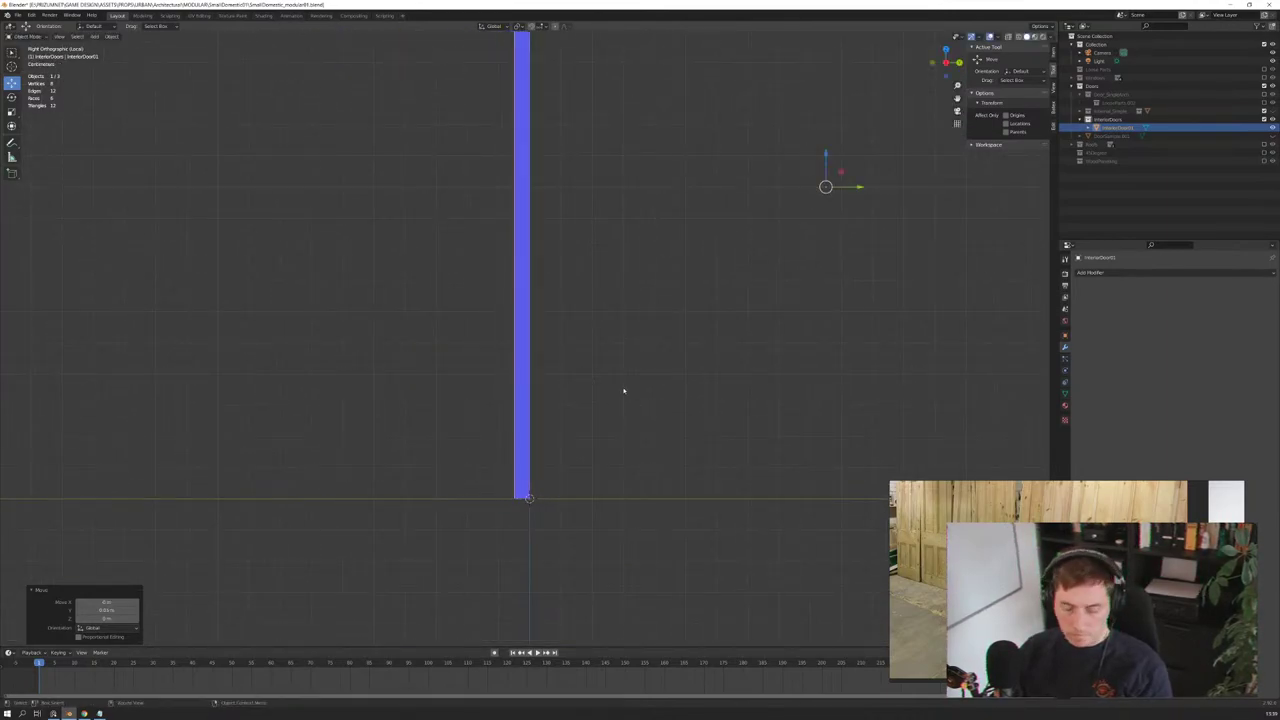
key("KP_1")
scroll(623, 390, "down", 4)
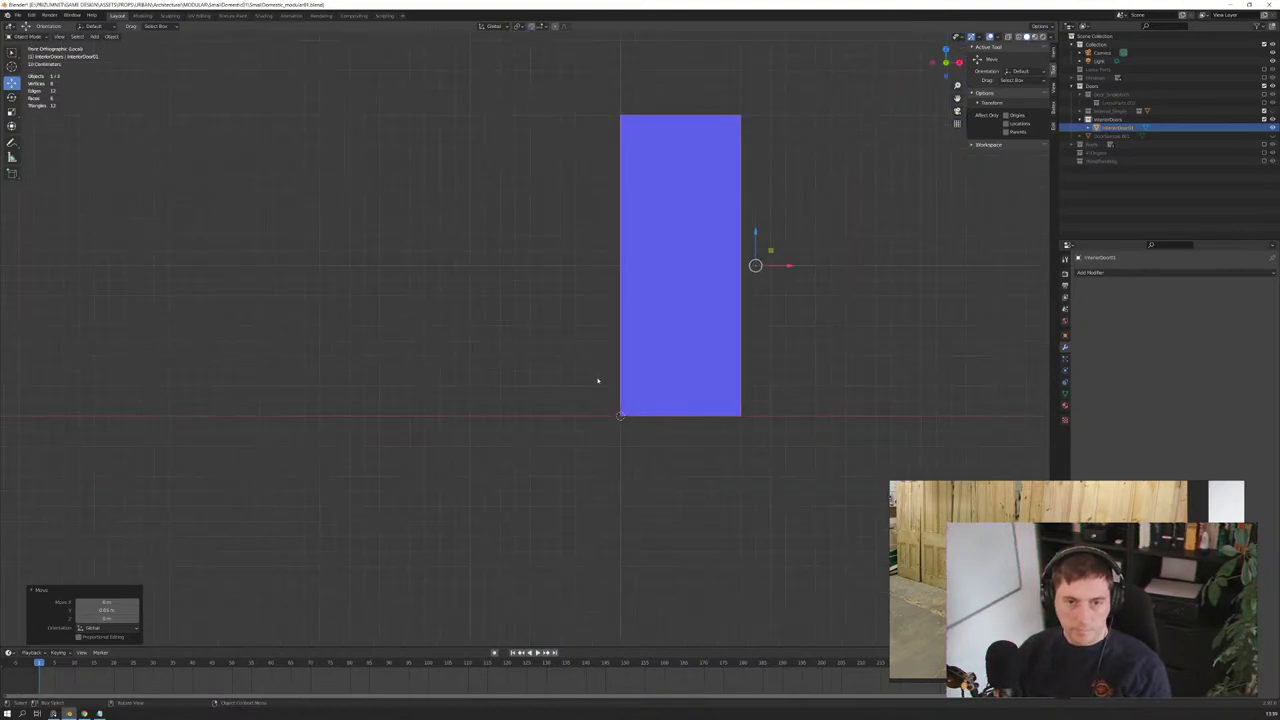
middle_click_drag(597, 377, 574, 343)
Step: Set Origin to Geometry, snap the mesh to its origin, then set Origin to 3D Cursor
right_click(641, 281)
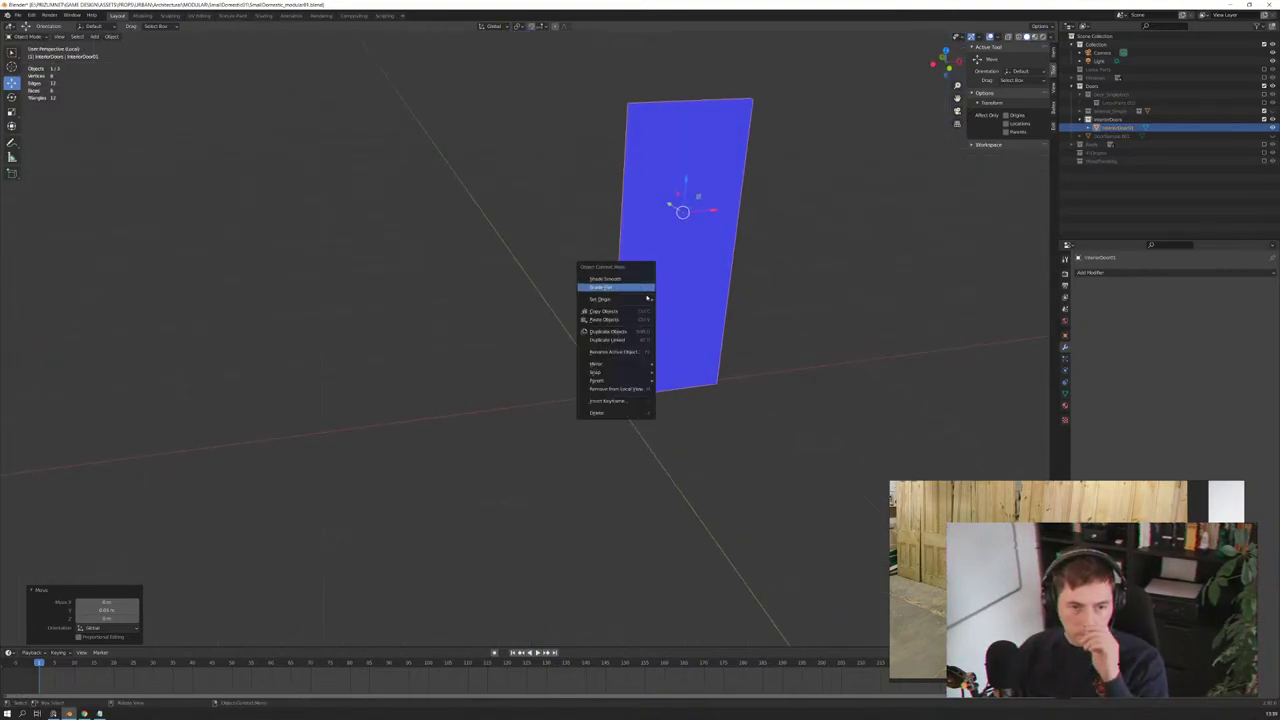
mouse_move(614, 299)
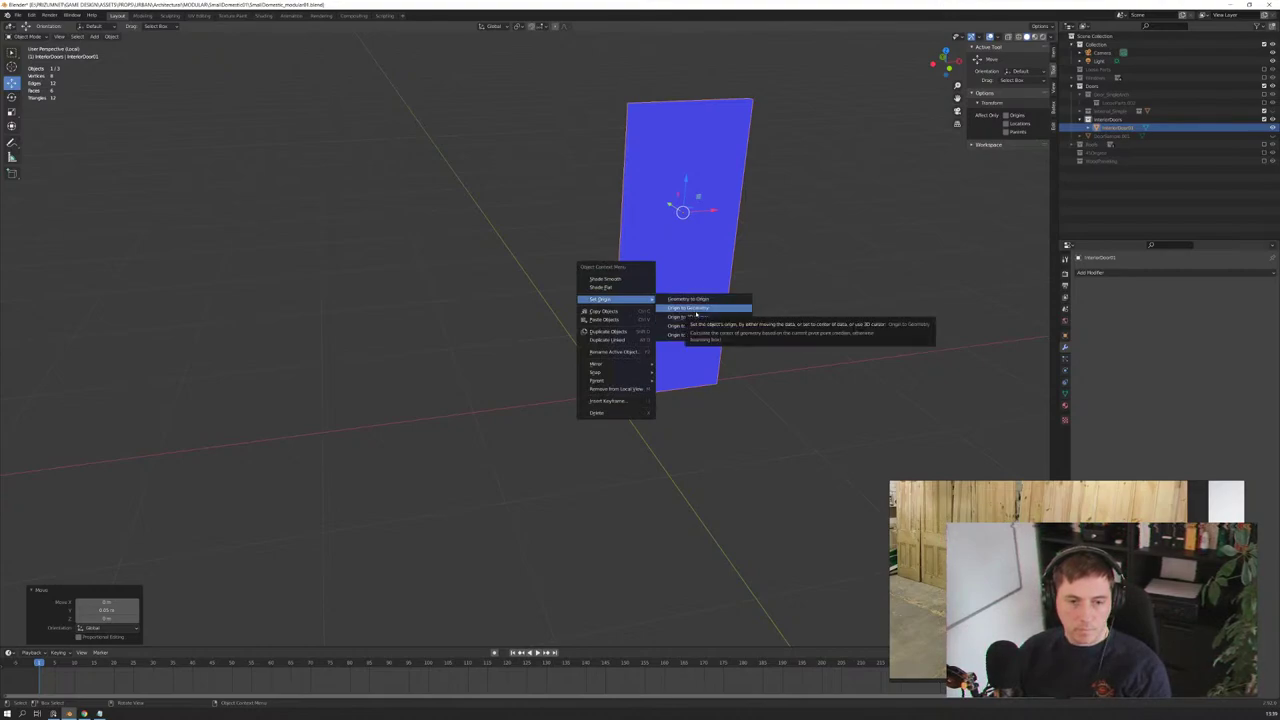
left_click(703, 310)
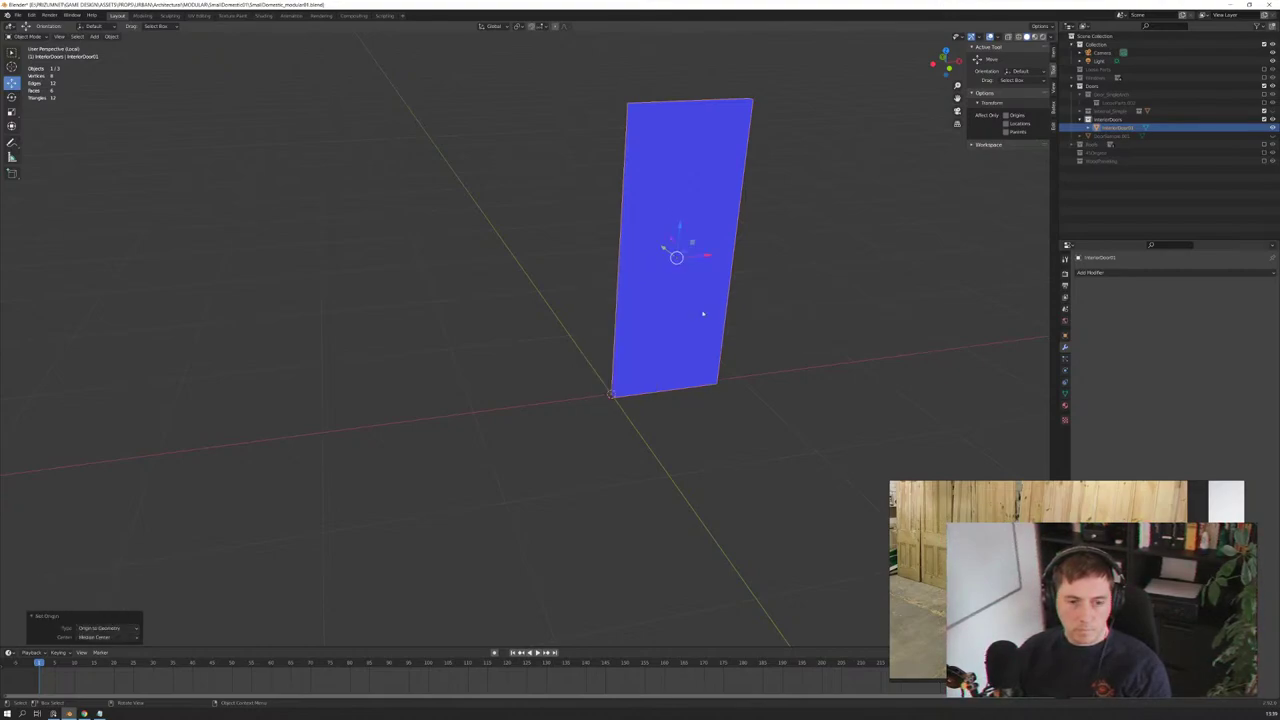
right_click(698, 311)
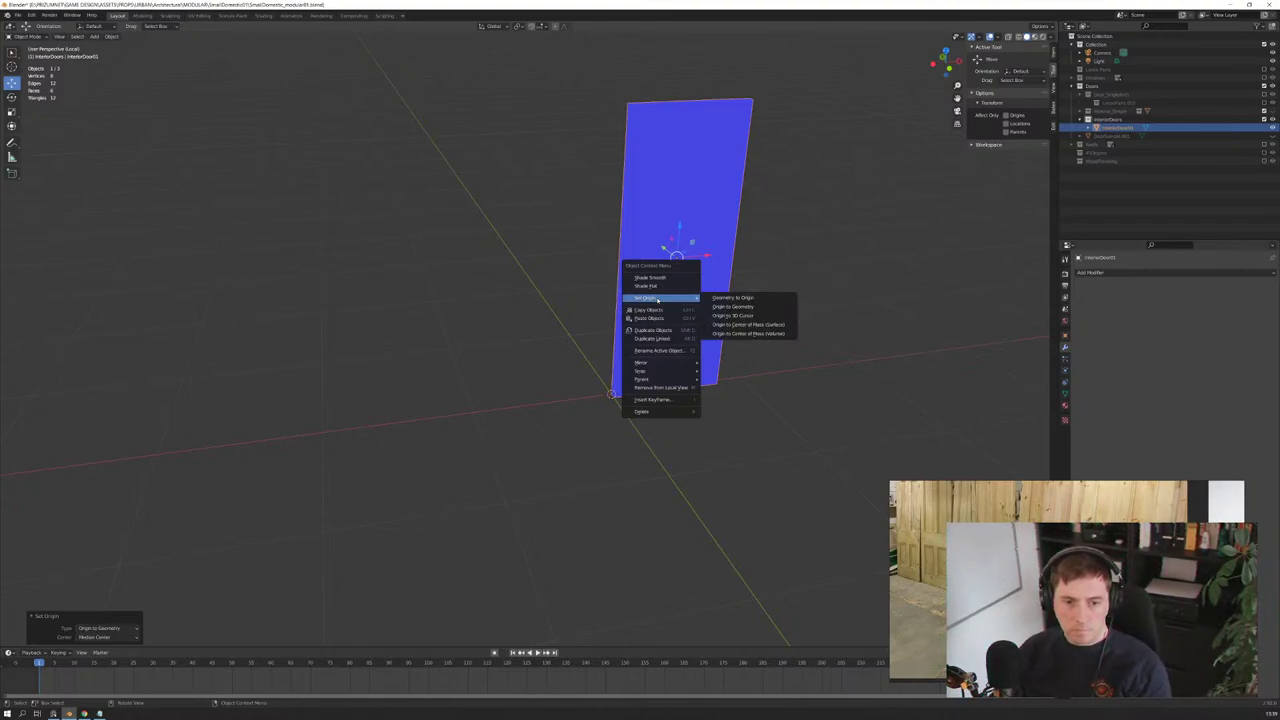
left_click(737, 298)
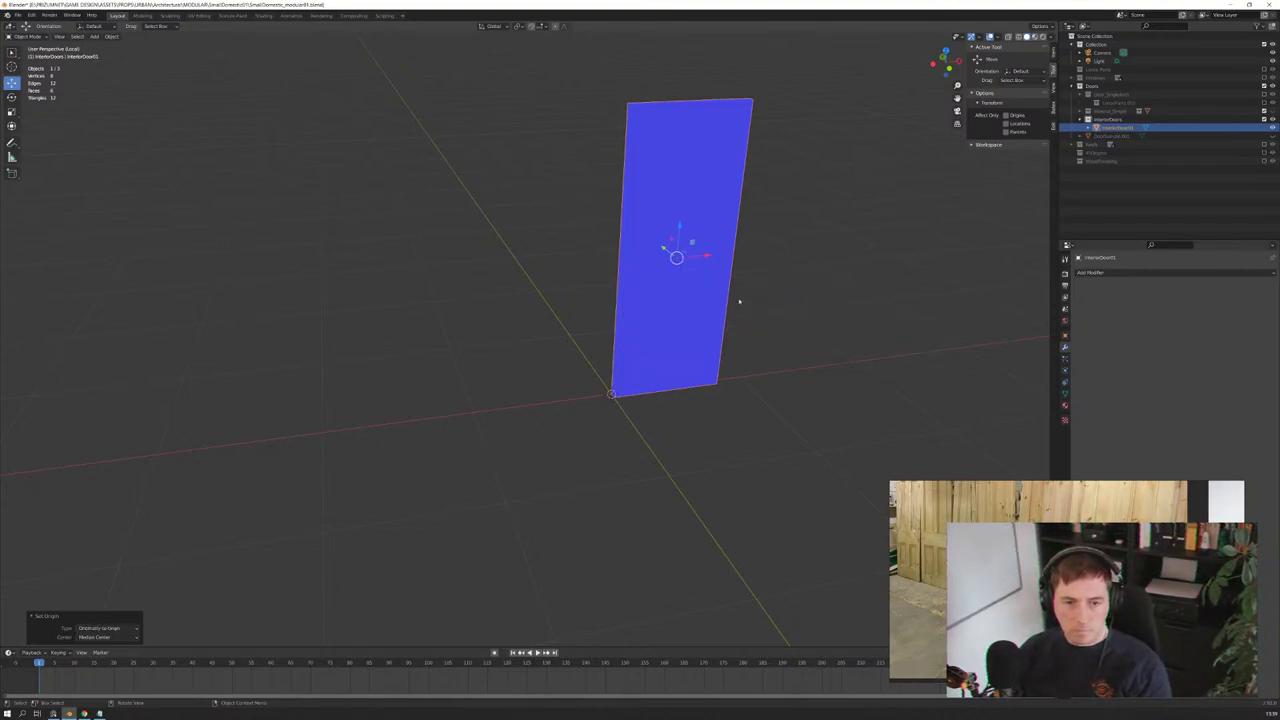
right_click(675, 272)
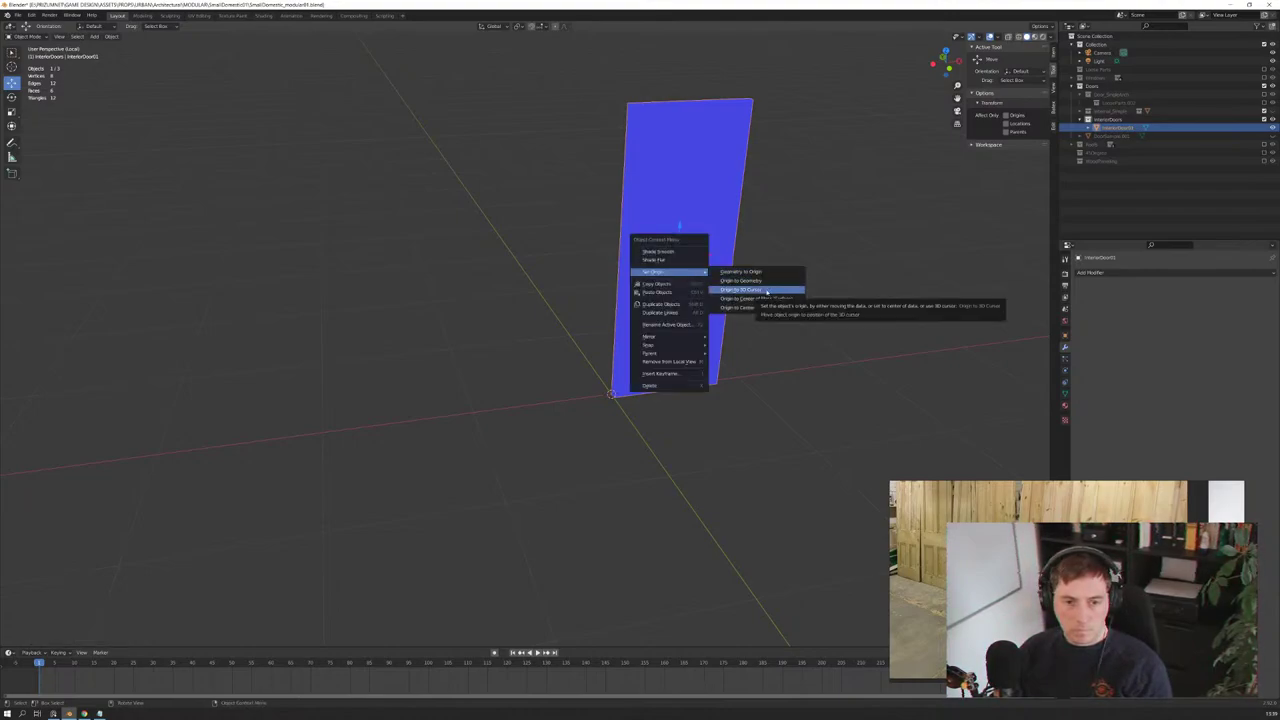
left_click(767, 291)
Step: Search Google Images for 'uk internal door thicjness'
mouse_move(767, 295)
middle_mouse_down()
mouse_move(694, 351)
mouse_move(451, 373)
mouse_move(666, 397)
mouse_move(594, 243)
mouse_move(757, 386)
mouse_move(589, 363)
mouse_move(626, 371)
middle_mouse_up()
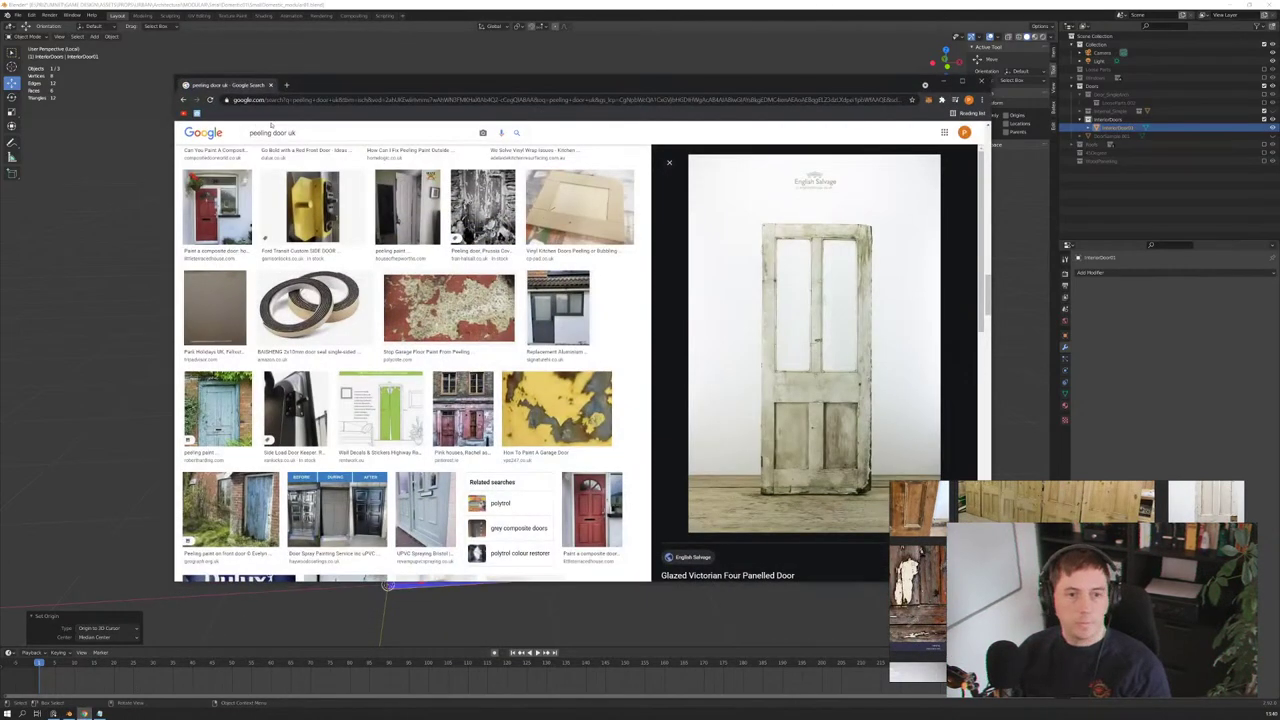
left_click_drag(293, 132, 250, 133)
type("u")
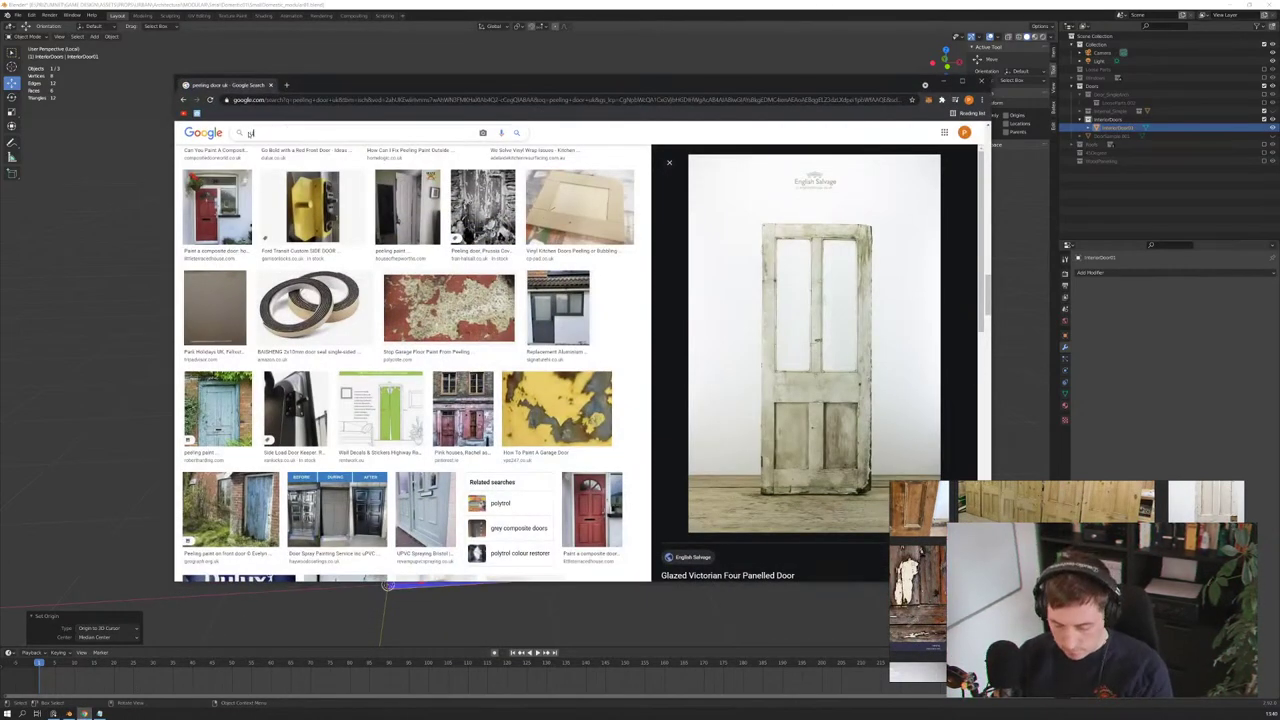
type("k internal do")
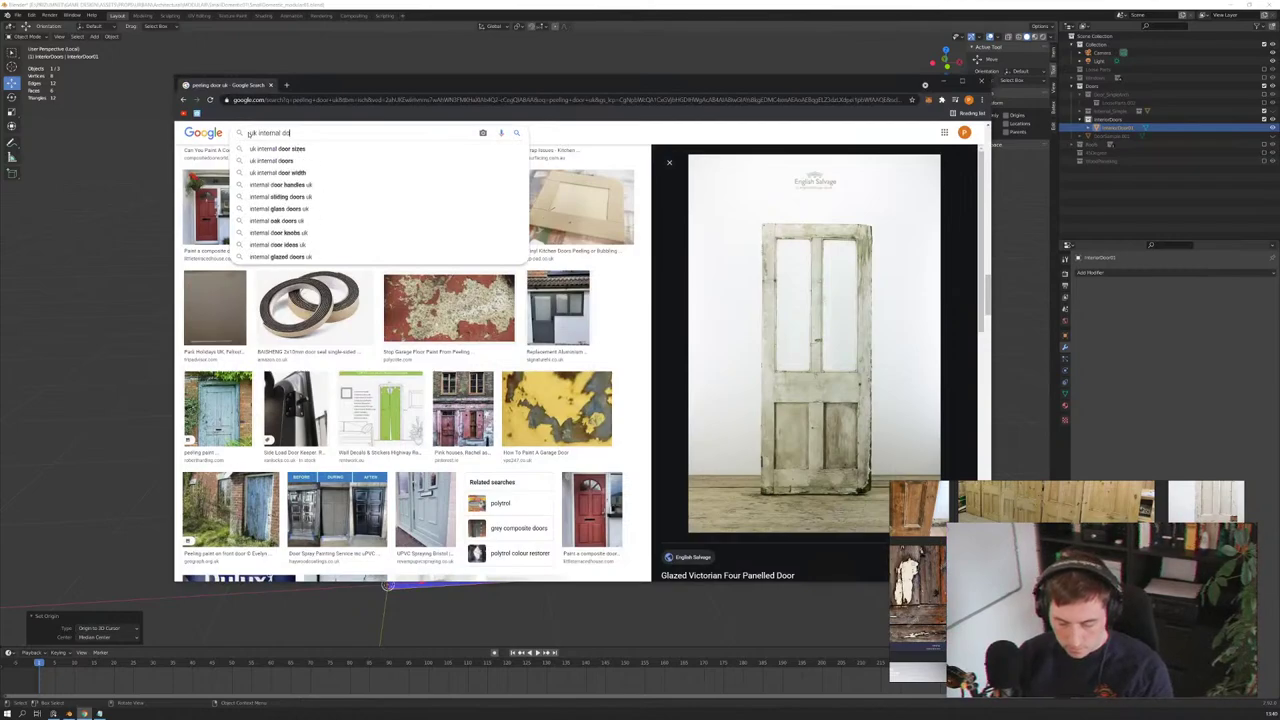
type("or thicjness")
key("Return")
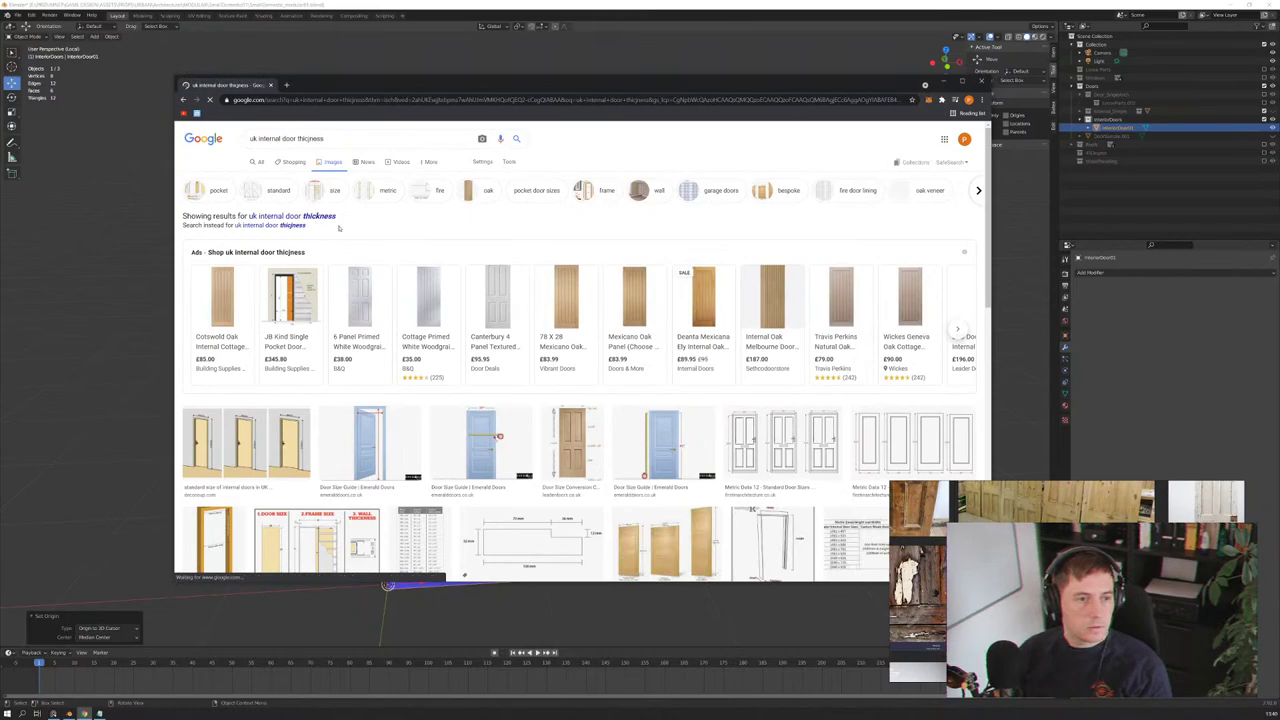
Step: Preview the Emerald Doors size image, standard door sizes diagram and door frame measuring image
scroll(339, 228, "down", 1)
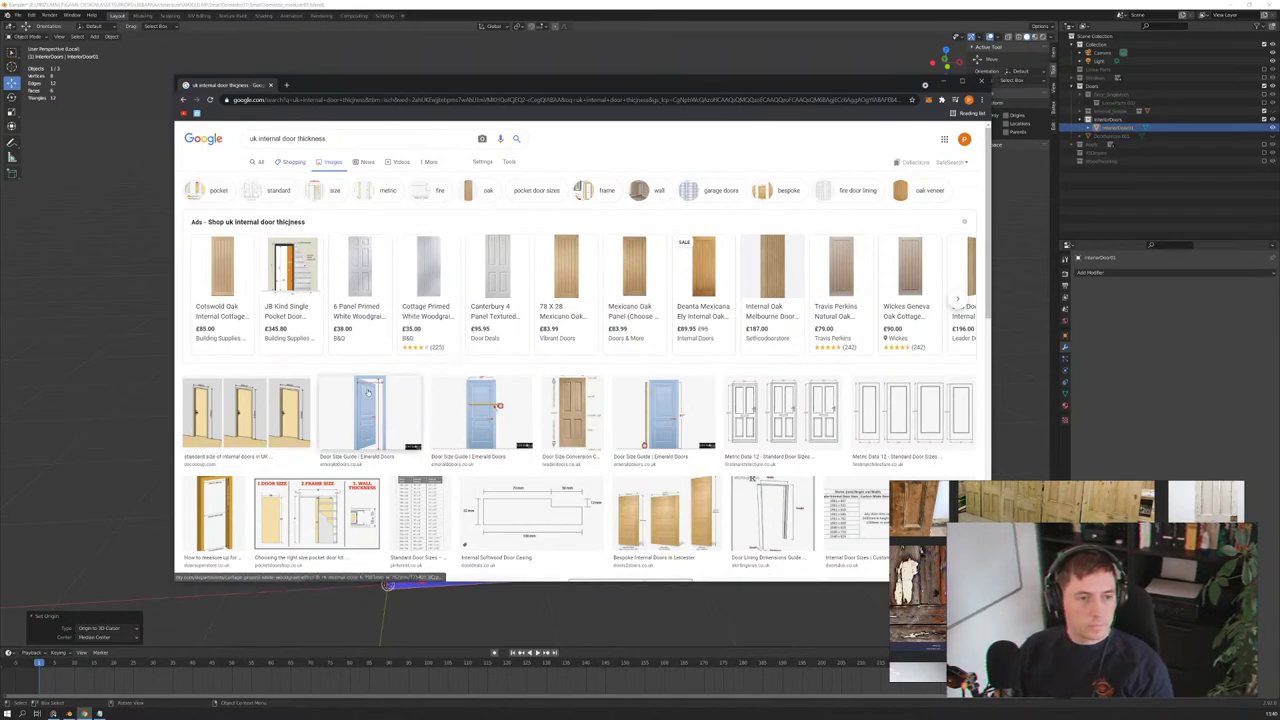
scroll(368, 393, "down", 3)
scroll(500, 320, "down", 1)
scroll(648, 238, "down", 2)
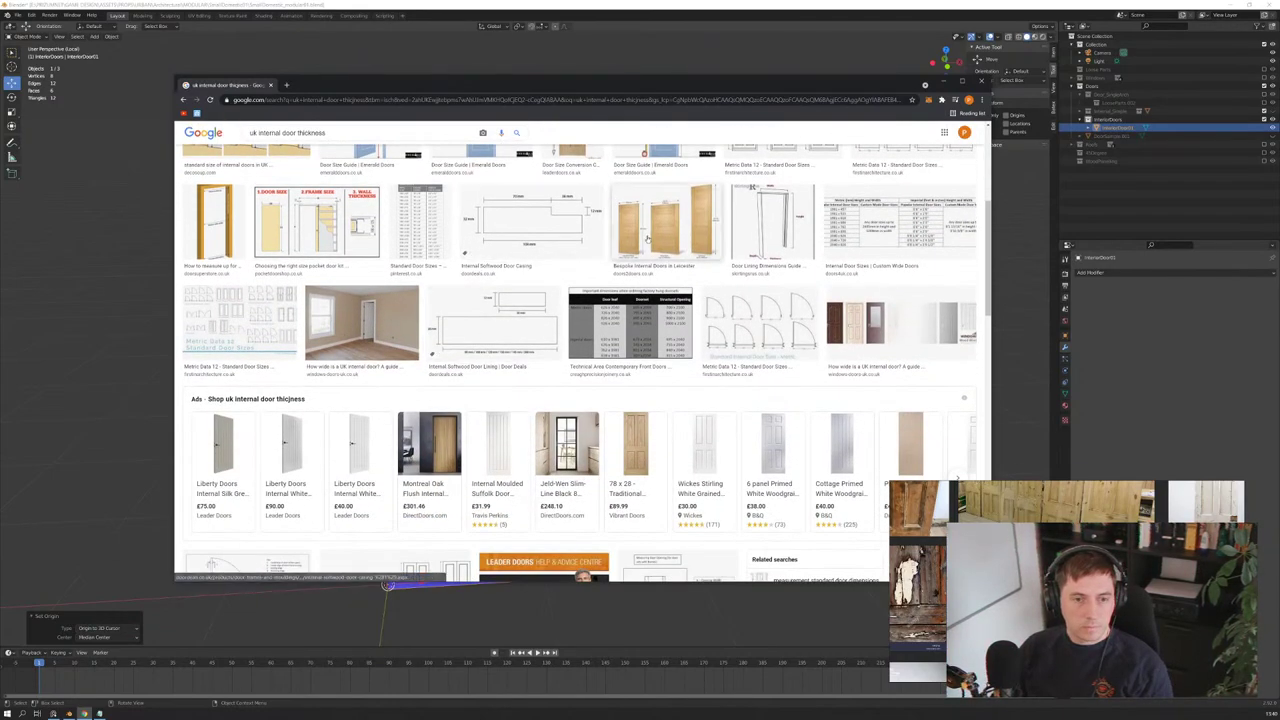
scroll(655, 290, "down", 2)
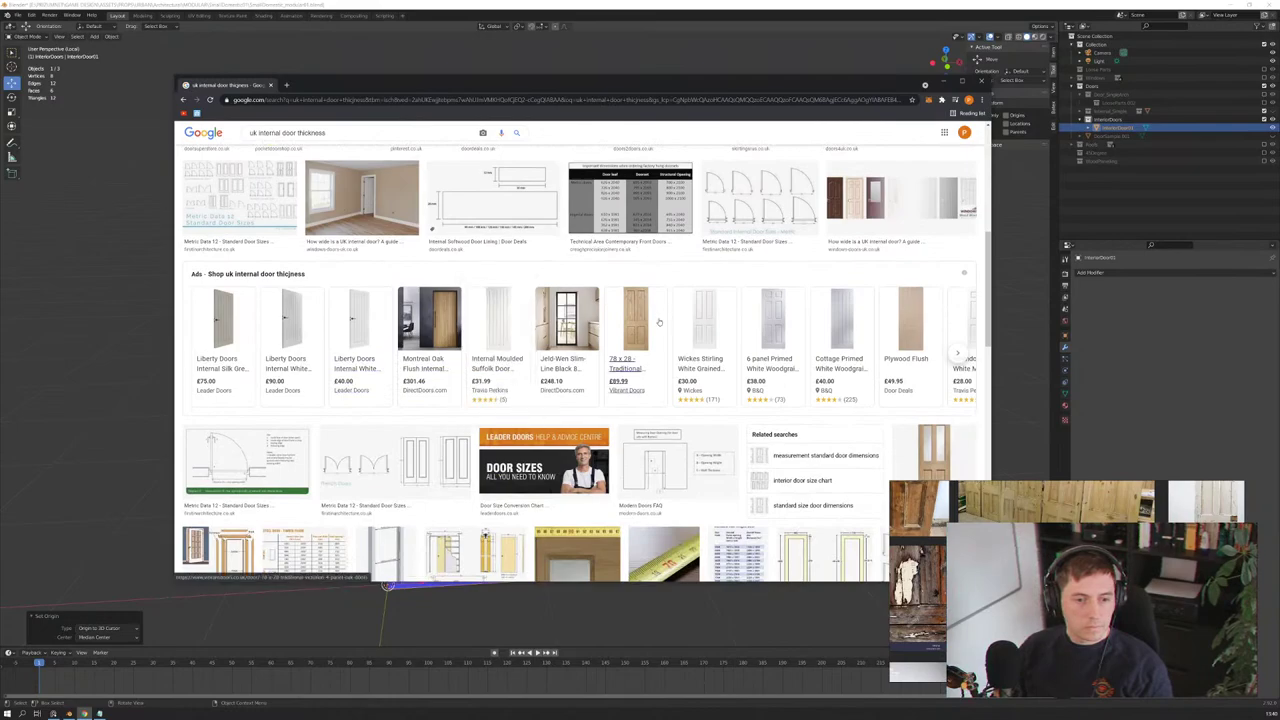
scroll(659, 322, "down", 3)
scroll(800, 357, "down", 2)
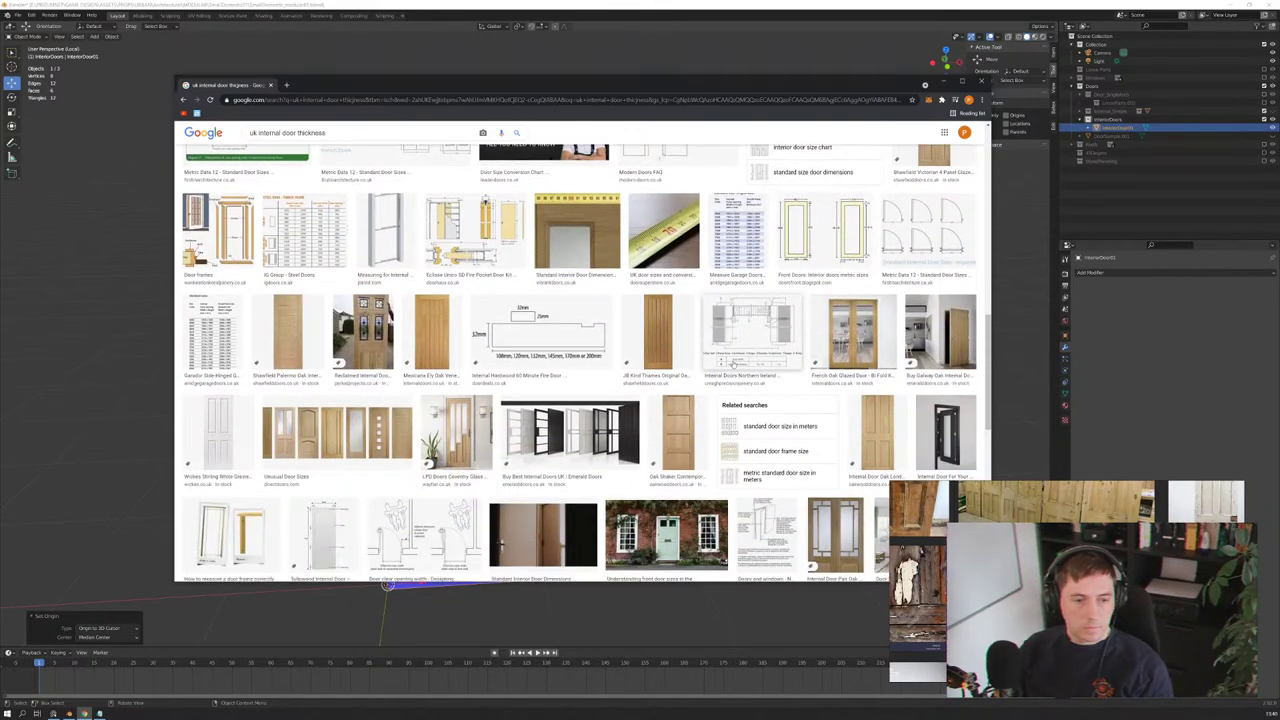
scroll(464, 354, "down", 3)
scroll(464, 354, "down", 3)
scroll(464, 354, "down", 4)
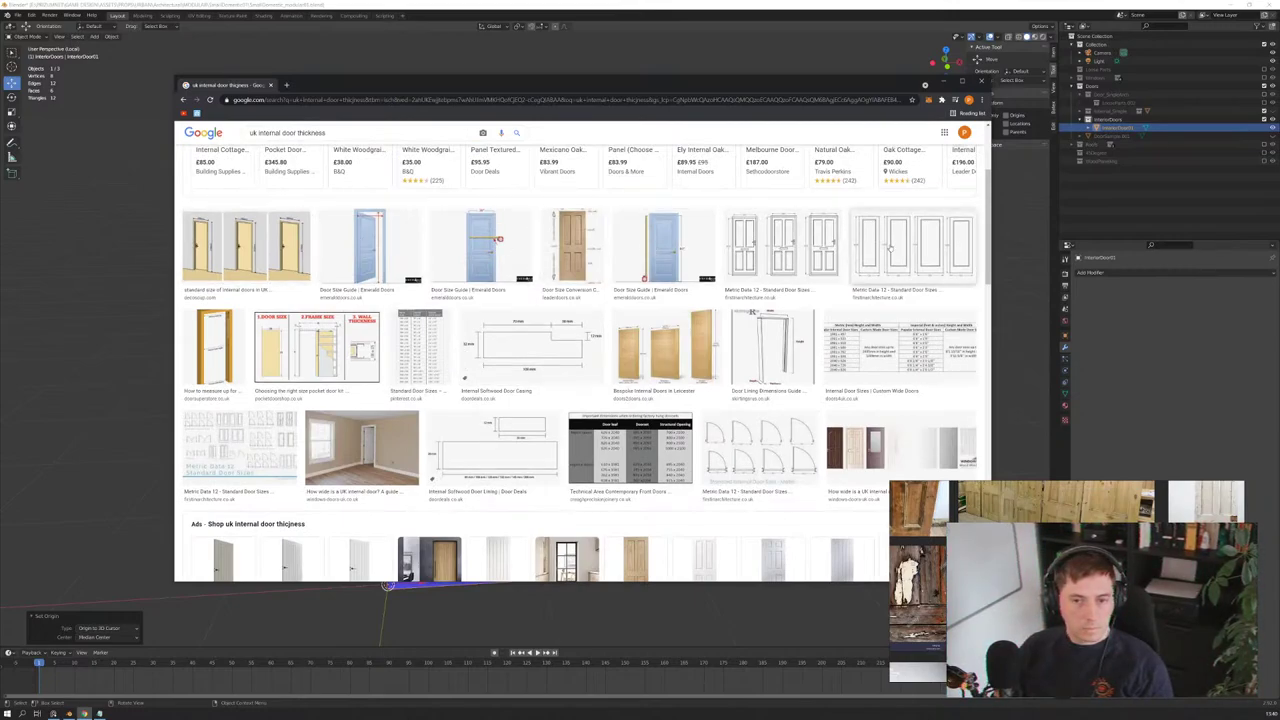
left_click(663, 245)
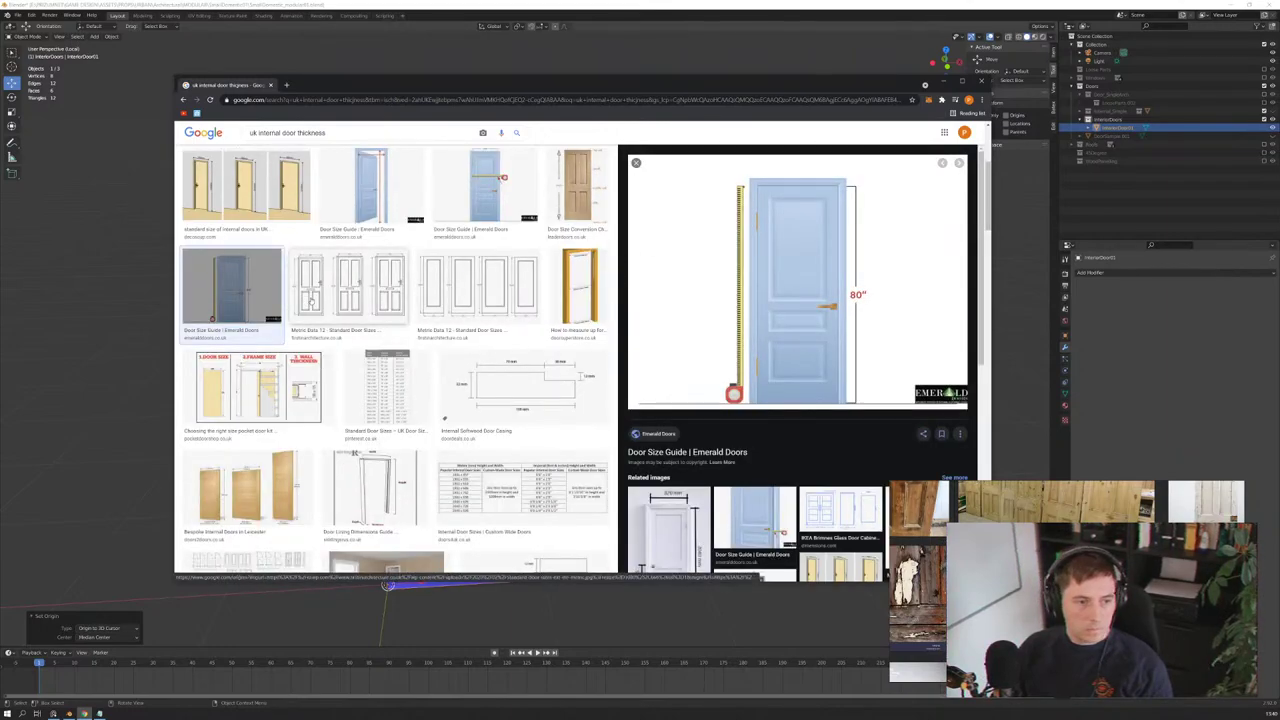
left_click(312, 300)
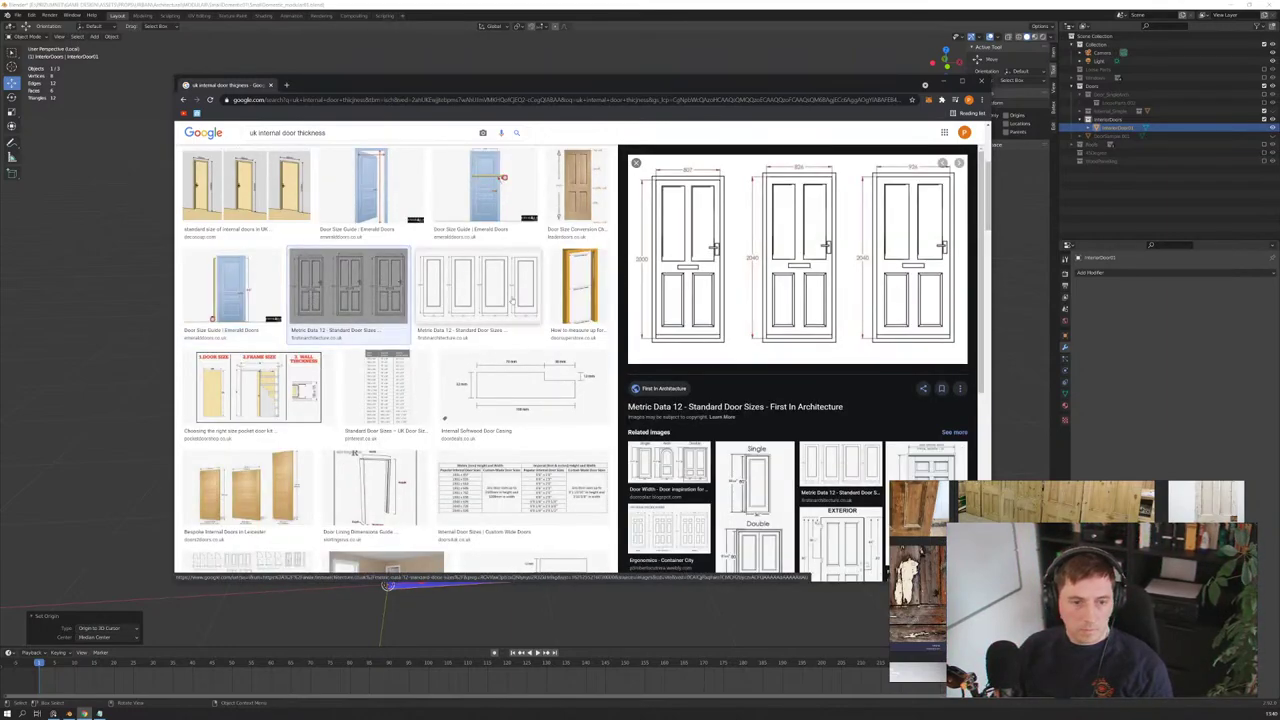
left_click(577, 299)
Step: Preview the softwood casing, bespoke door sizes, lining guide, sizes table and softwood lining images
scroll(550, 285, "down", 2)
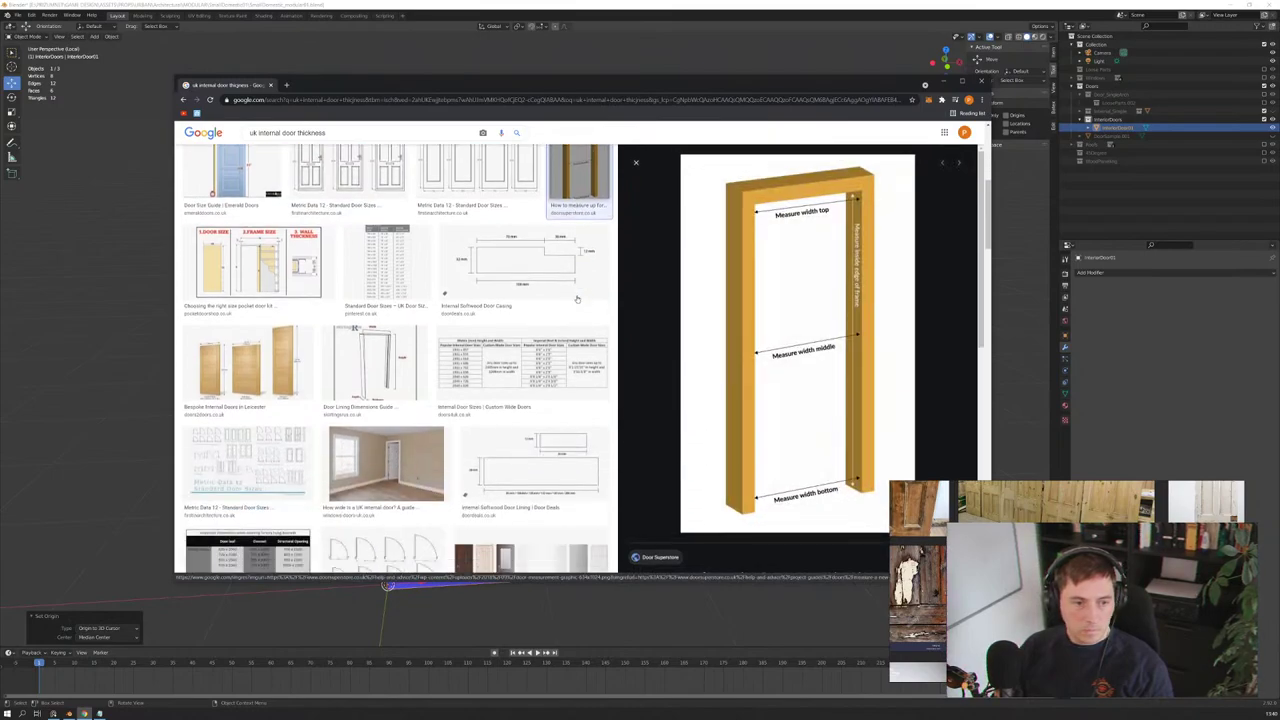
left_click(537, 271)
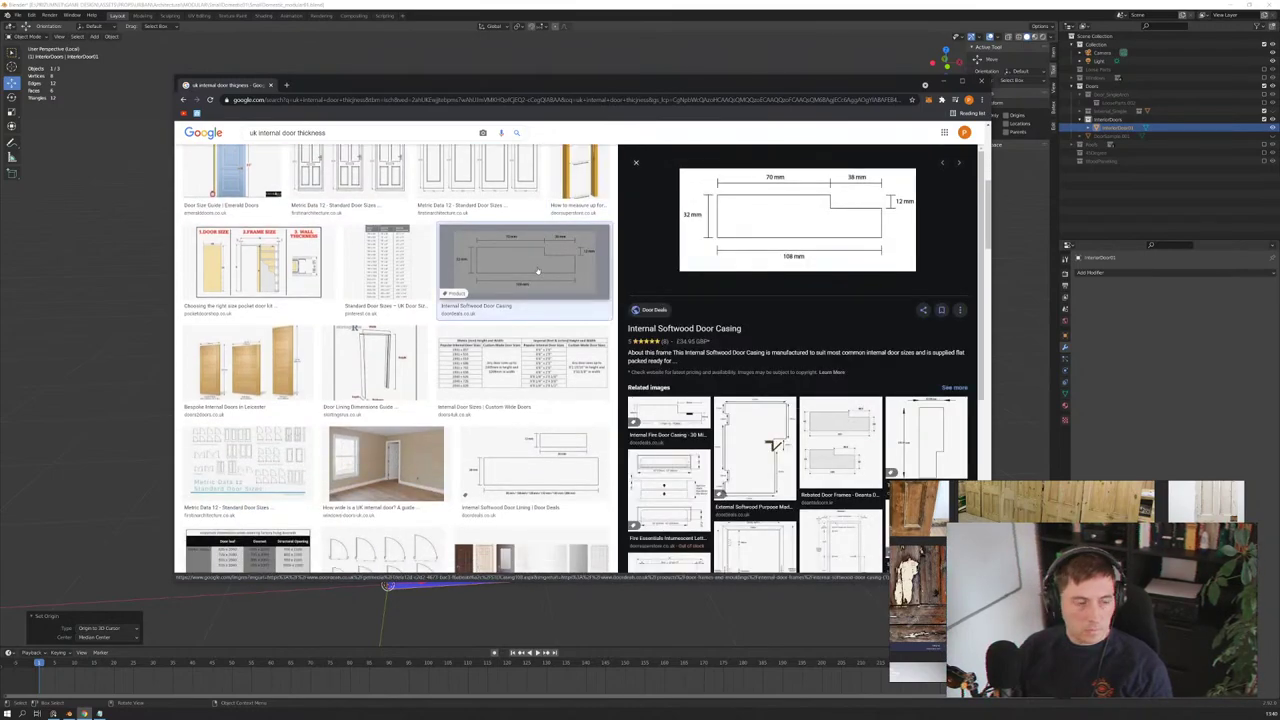
left_click(237, 387)
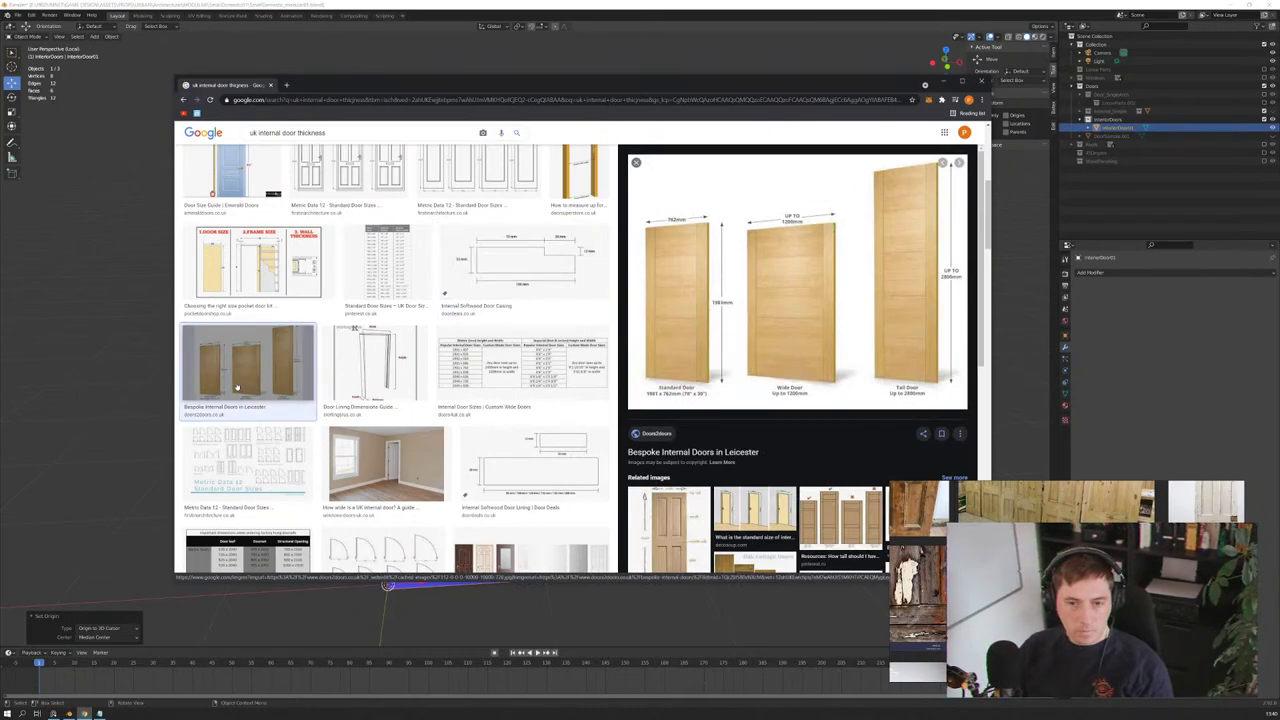
left_click(375, 365)
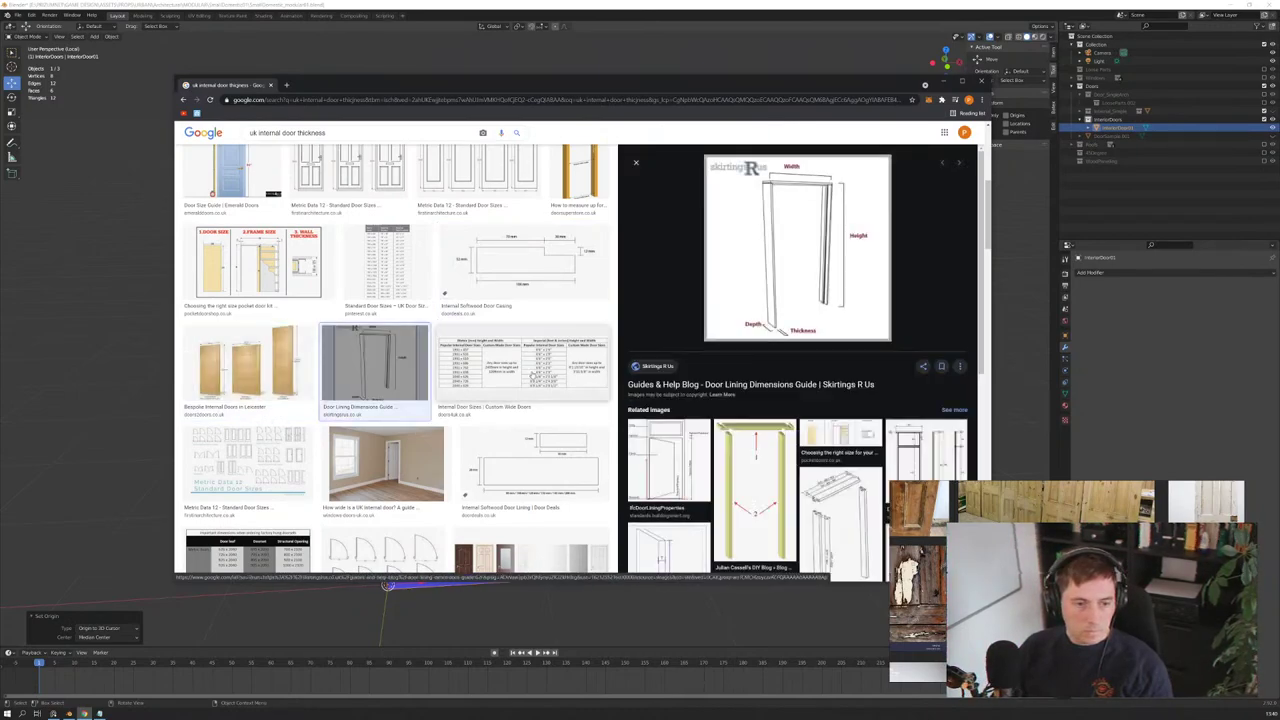
left_click(533, 376)
scroll(533, 376, "down", 2)
left_click(522, 358)
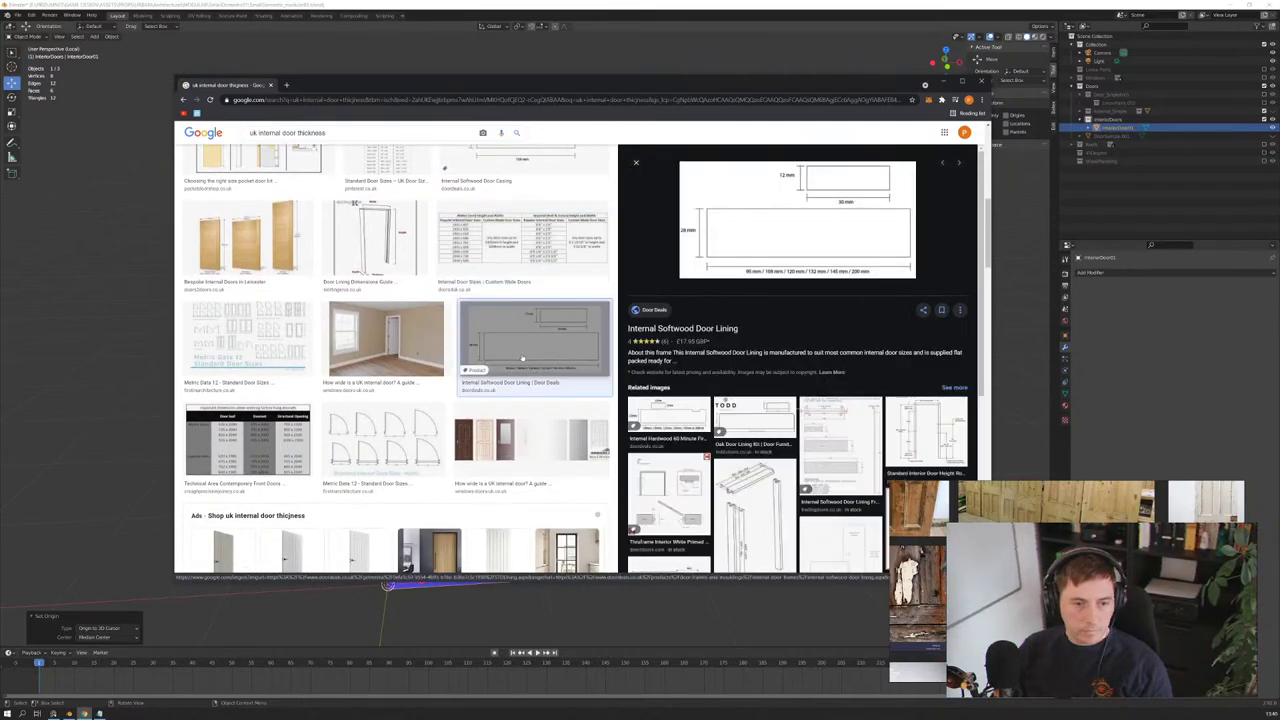
mouse_move(797, 219)
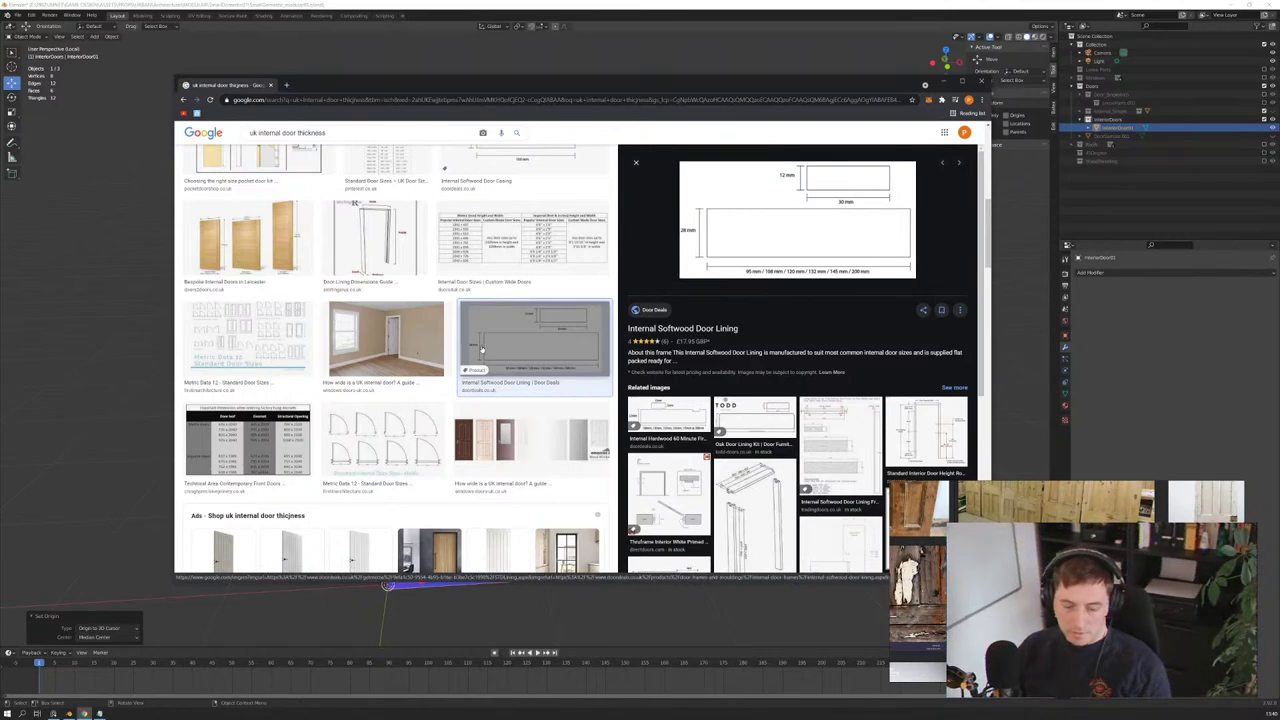
Step: Preview the Metric Data 12 diagram, Garador sizes table and hardwood fire door lining drawing
scroll(400, 290, "down", 3)
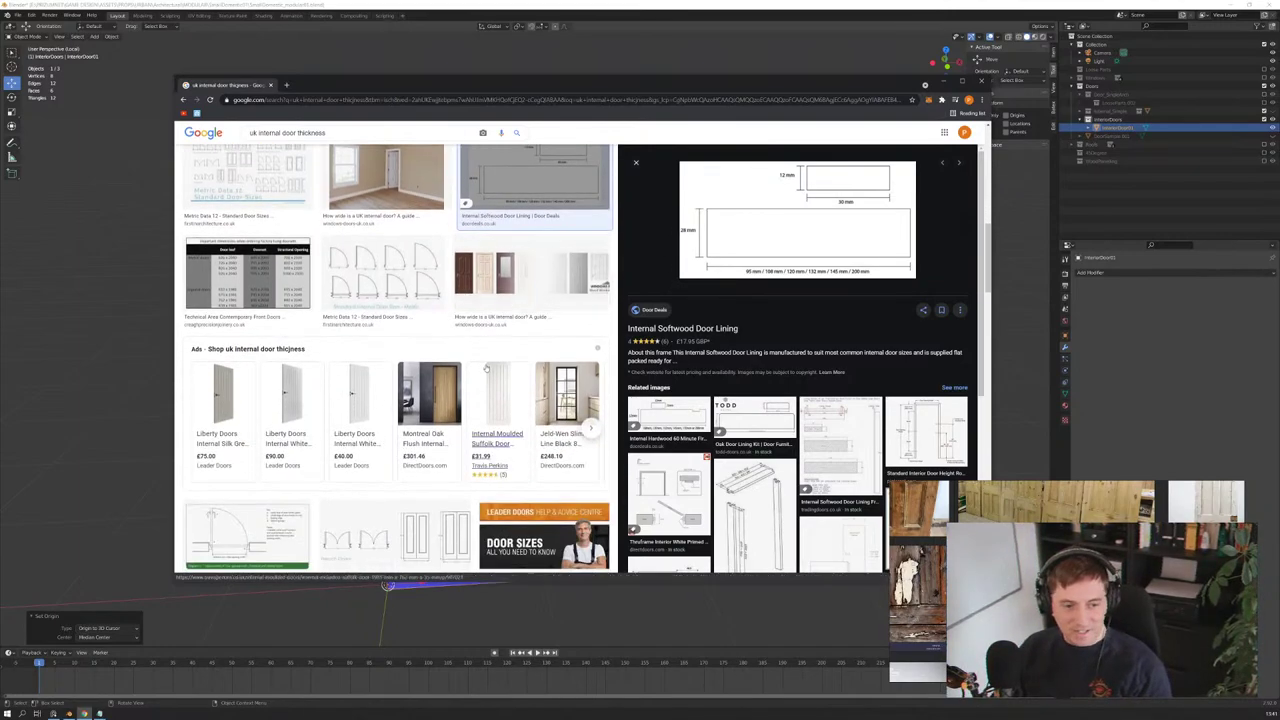
scroll(393, 286, "down", 3)
scroll(393, 286, "down", 3)
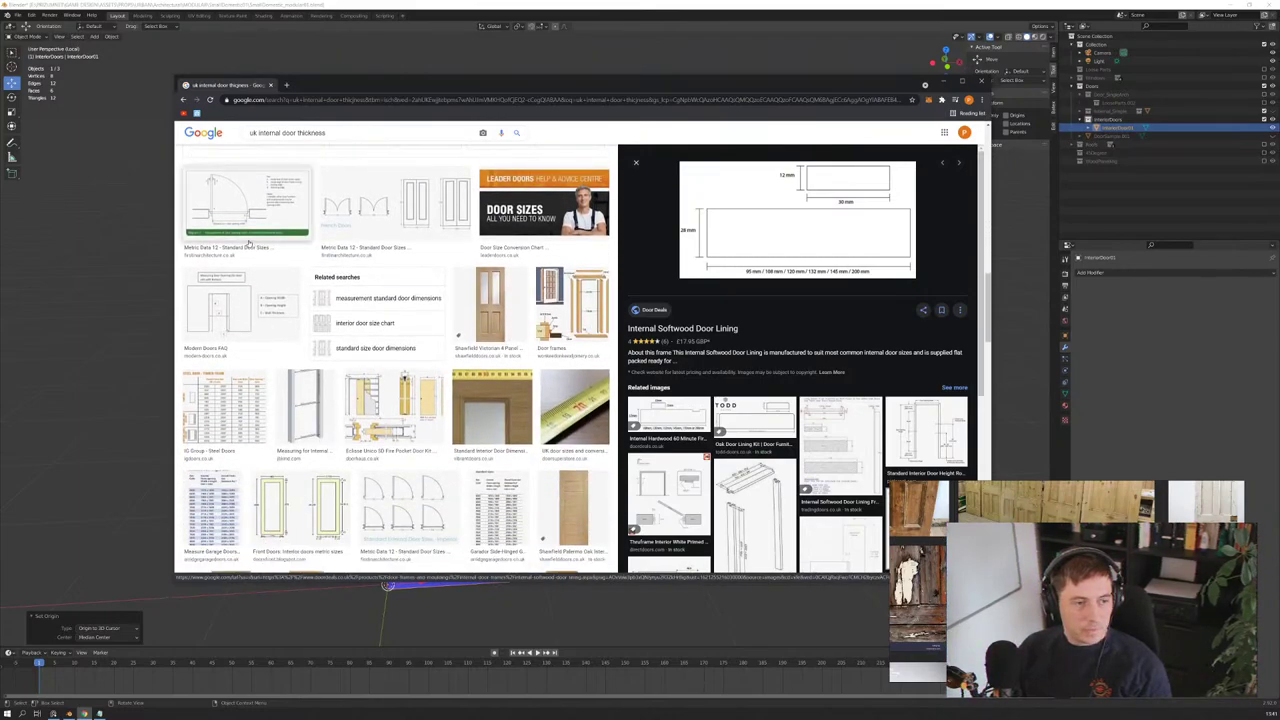
left_click(260, 208)
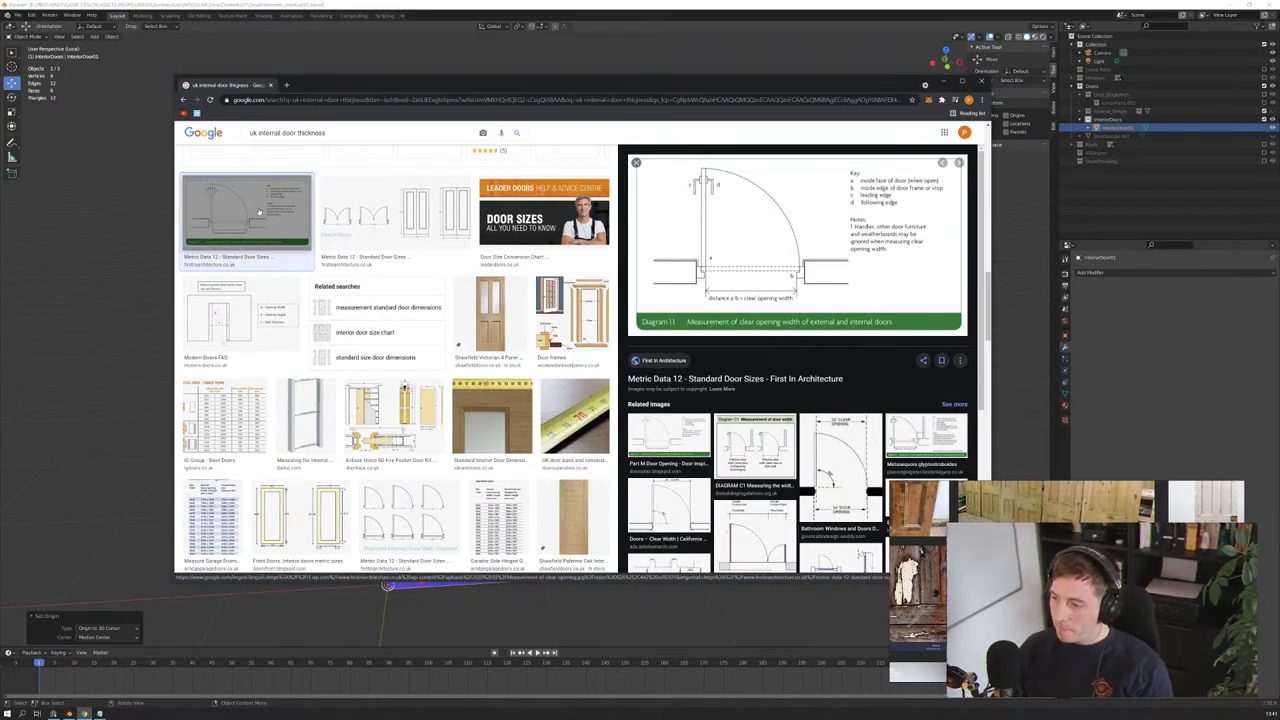
scroll(463, 407, "down", 3)
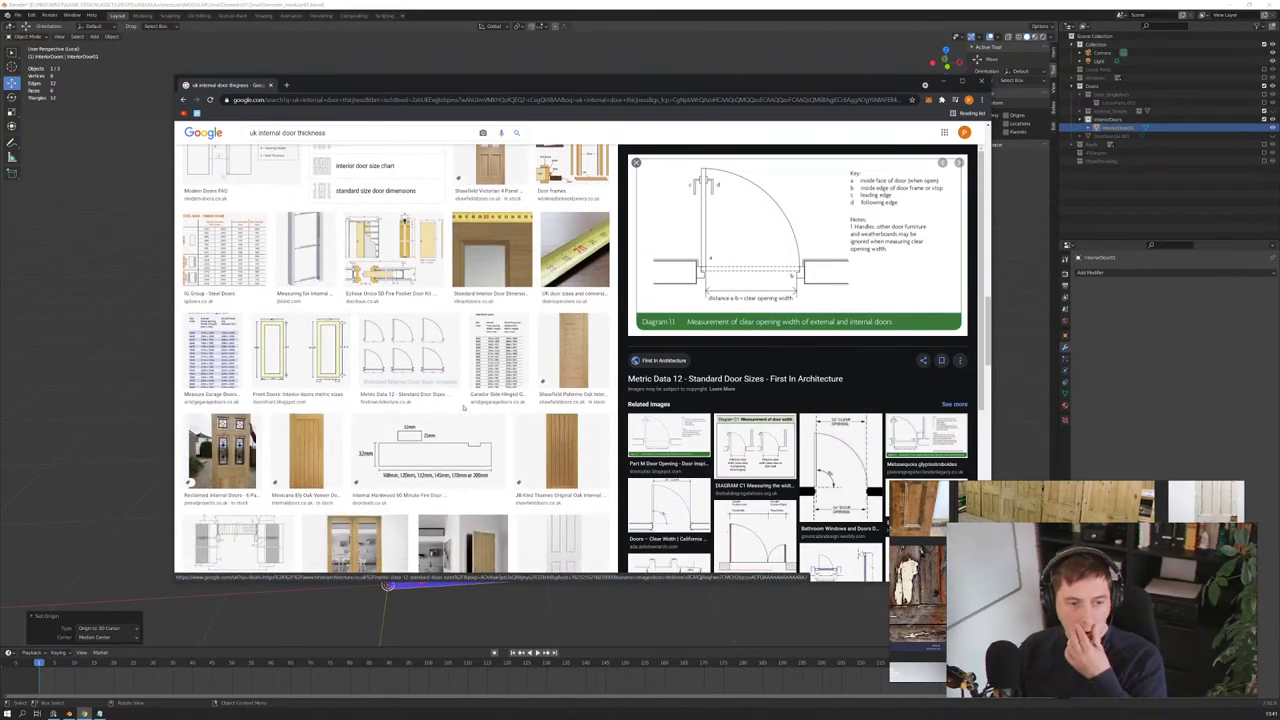
left_click(498, 350)
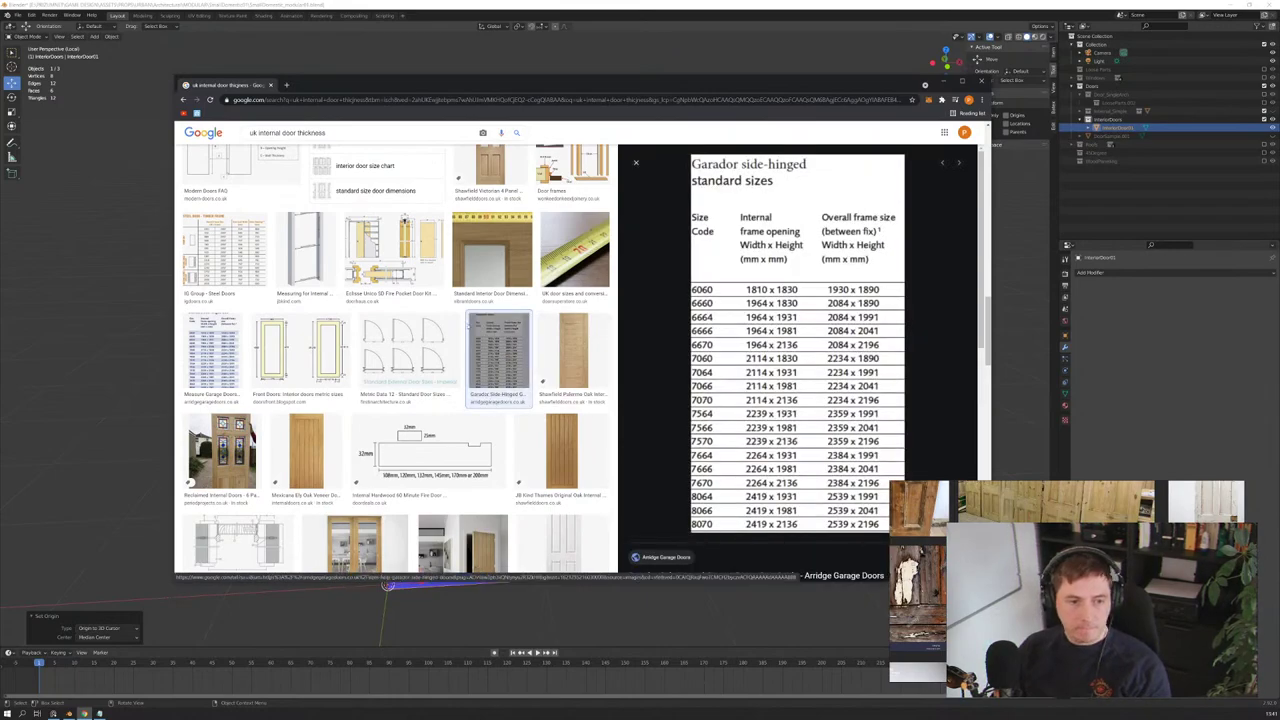
scroll(330, 360, "down", 3)
scroll(340, 382, "down", 3)
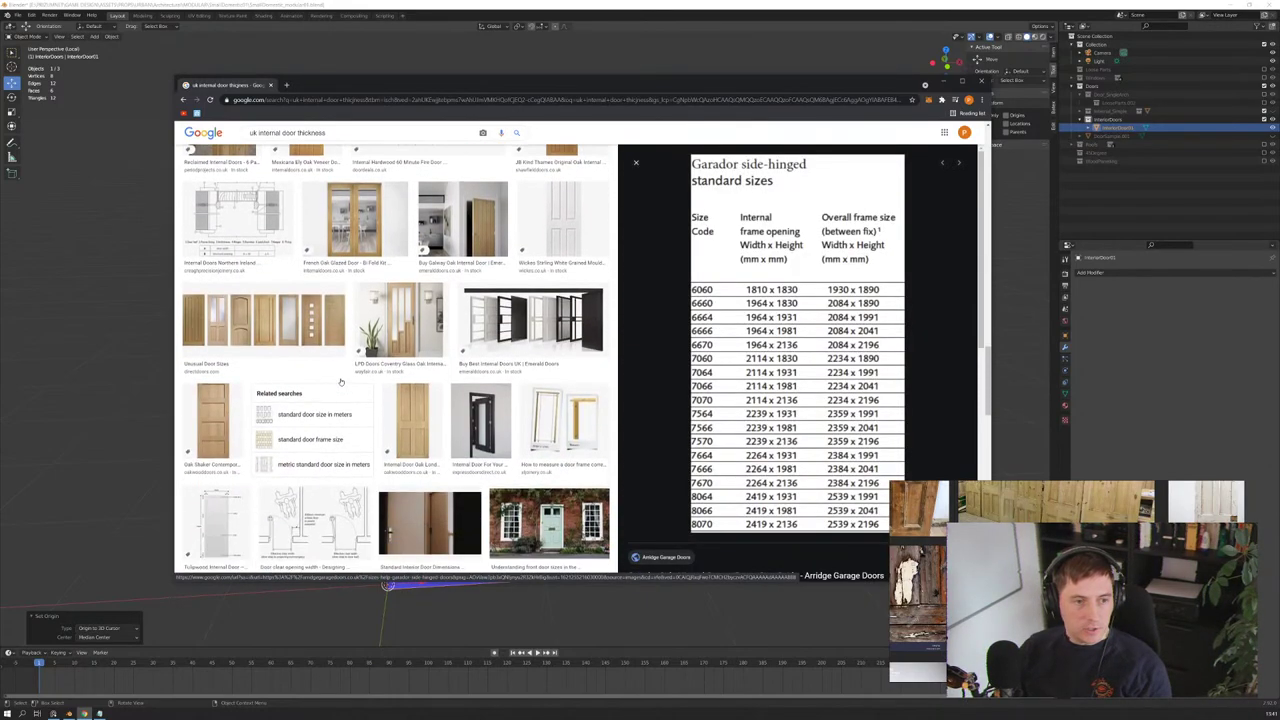
scroll(340, 382, "up", 3)
left_click(428, 290)
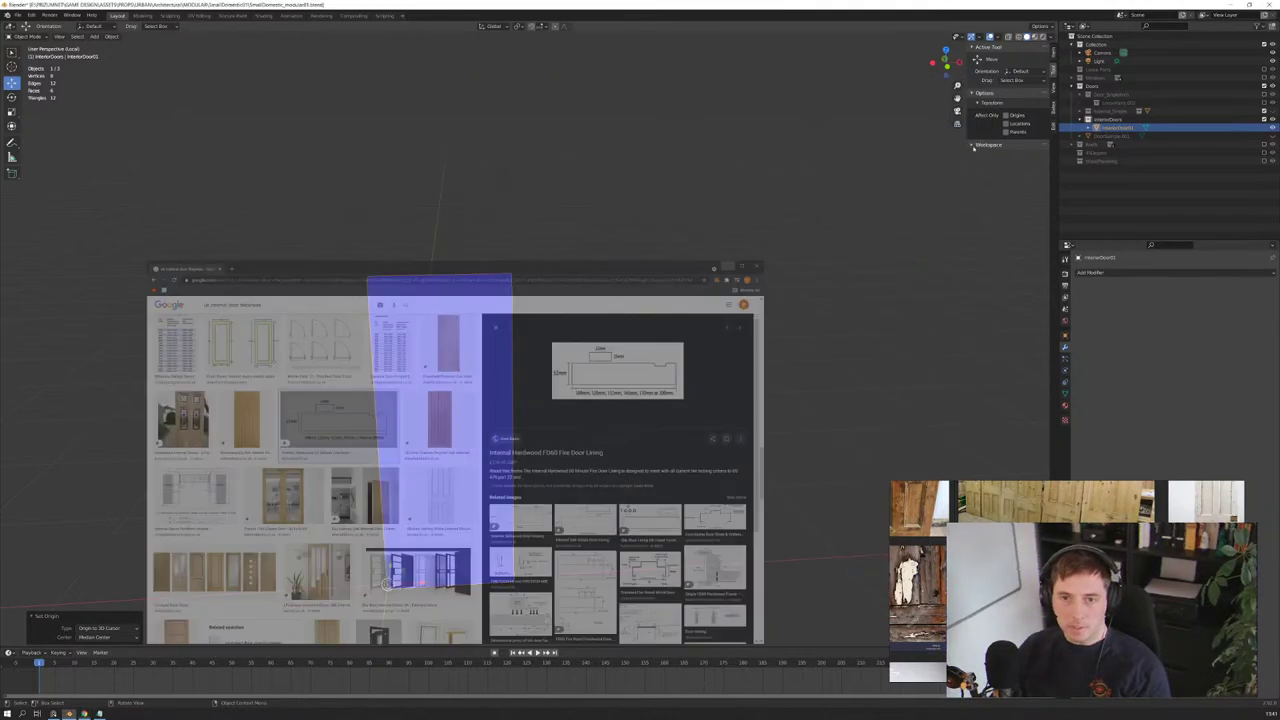
Step: Orbit and zoom around the door slab to check its thickness edge-on from the right
middle_click_drag(561, 337, 564, 334)
key("KP_3")
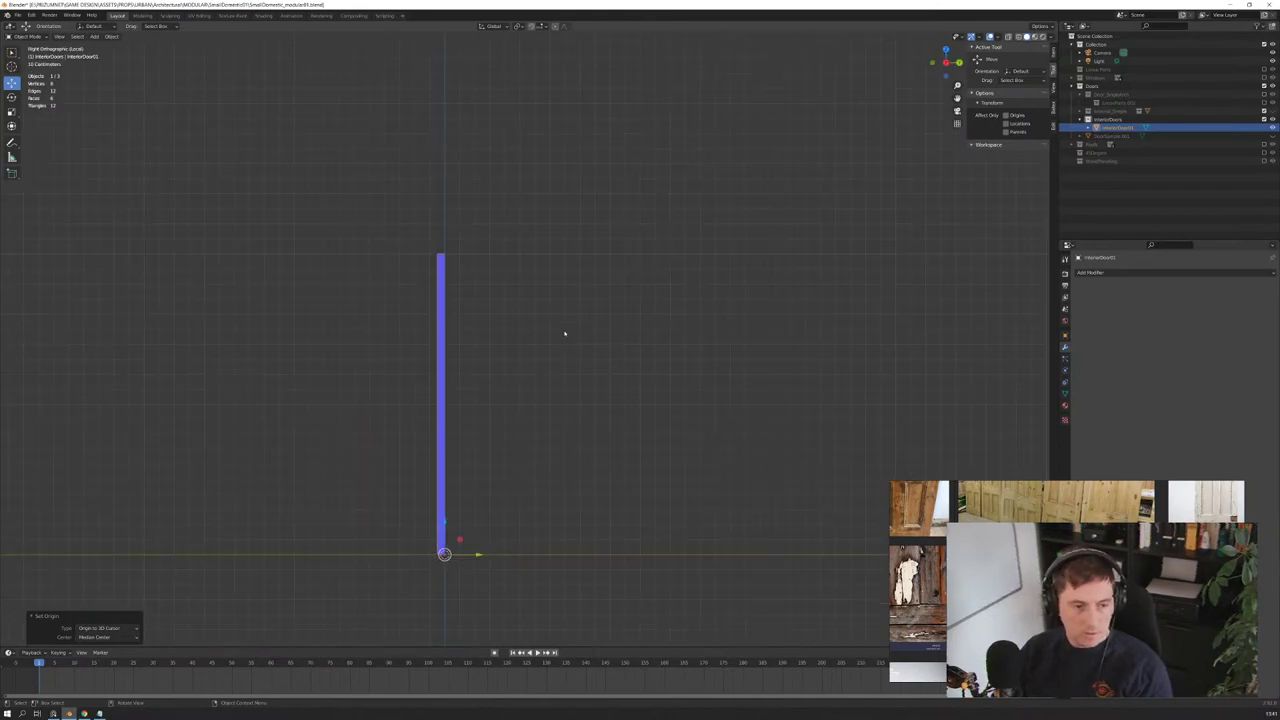
middle_click_drag(475, 343, 507, 378)
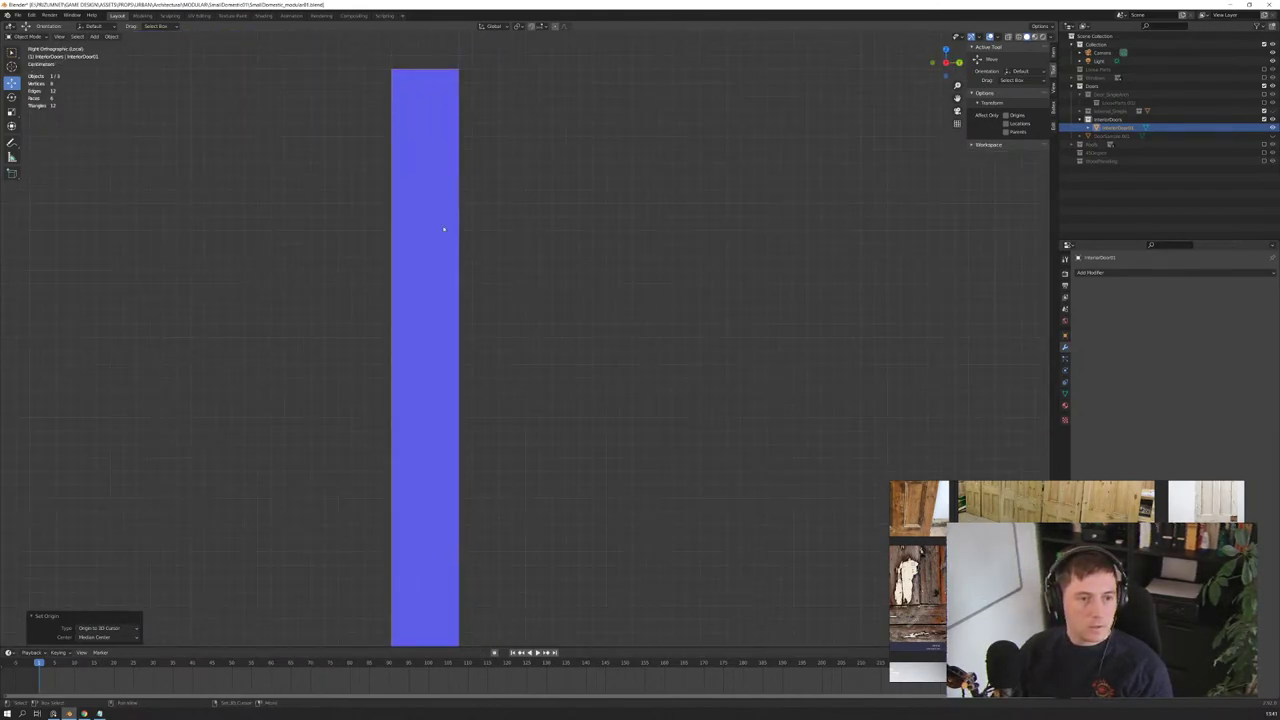
scroll(508, 378, "up", 3)
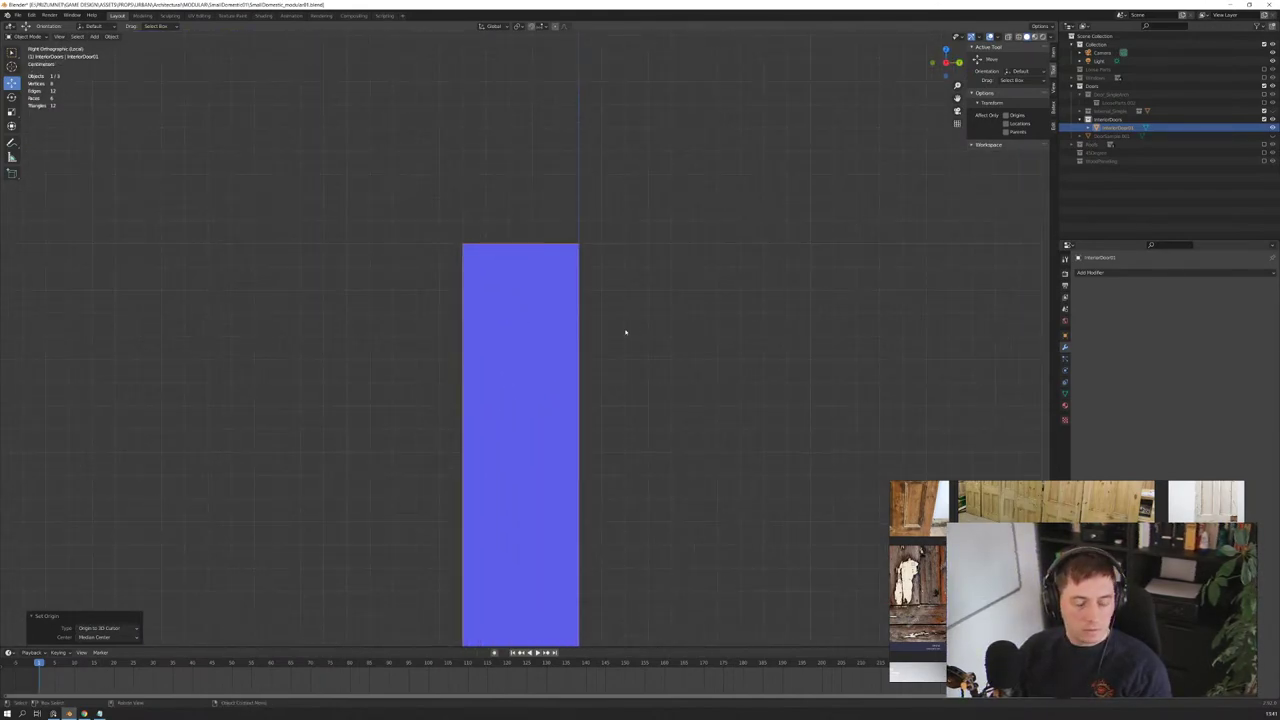
mouse_move(625, 332)
middle_mouse_down()
mouse_move(515, 398)
mouse_move(576, 345)
middle_mouse_up()
scroll(515, 398, "up", 5)
middle_click_drag(530, 391, 626, 302)
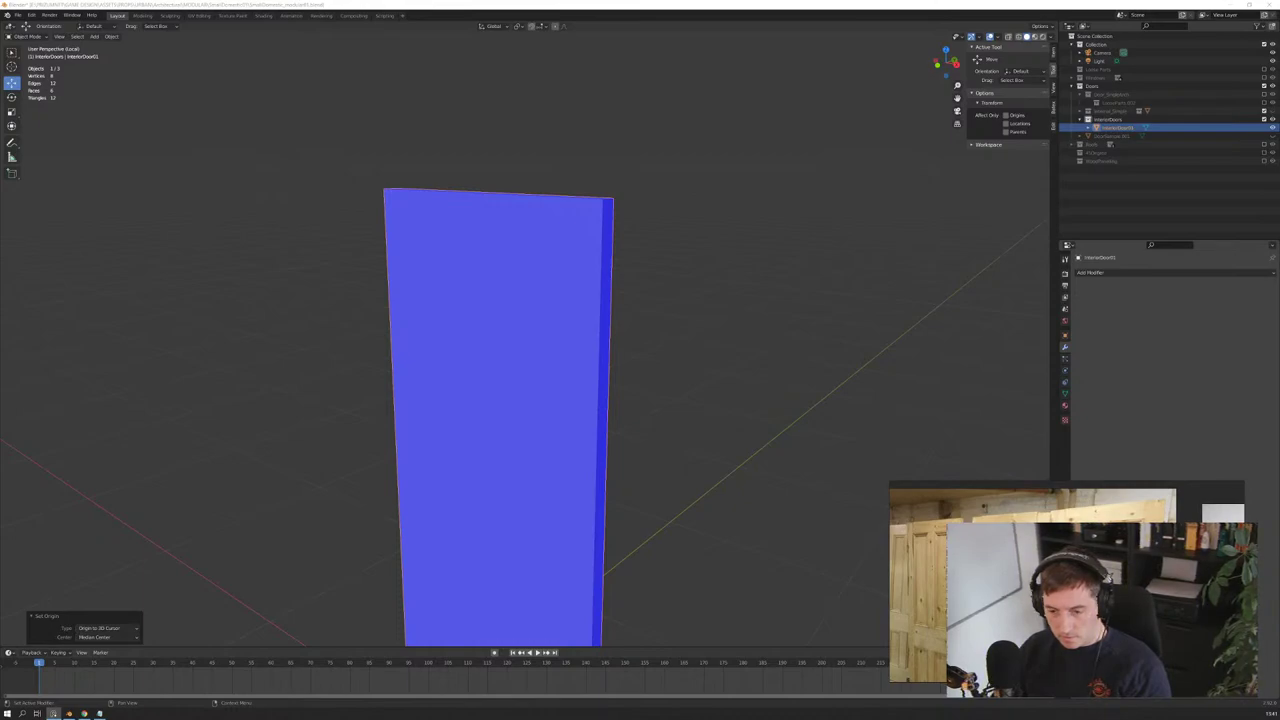
Step: Switch between right and front orthographic views and frame the full door face
middle_click_drag(480, 323, 491, 323)
key("KP_3")
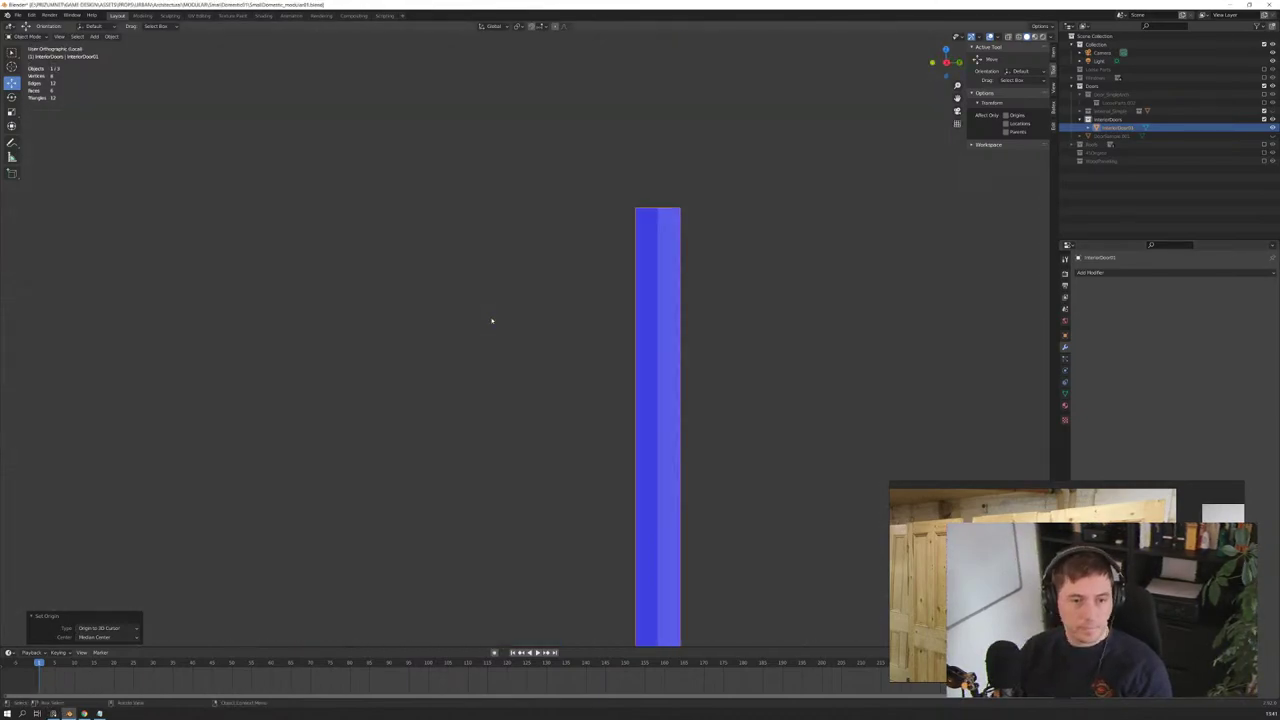
key("KP_1")
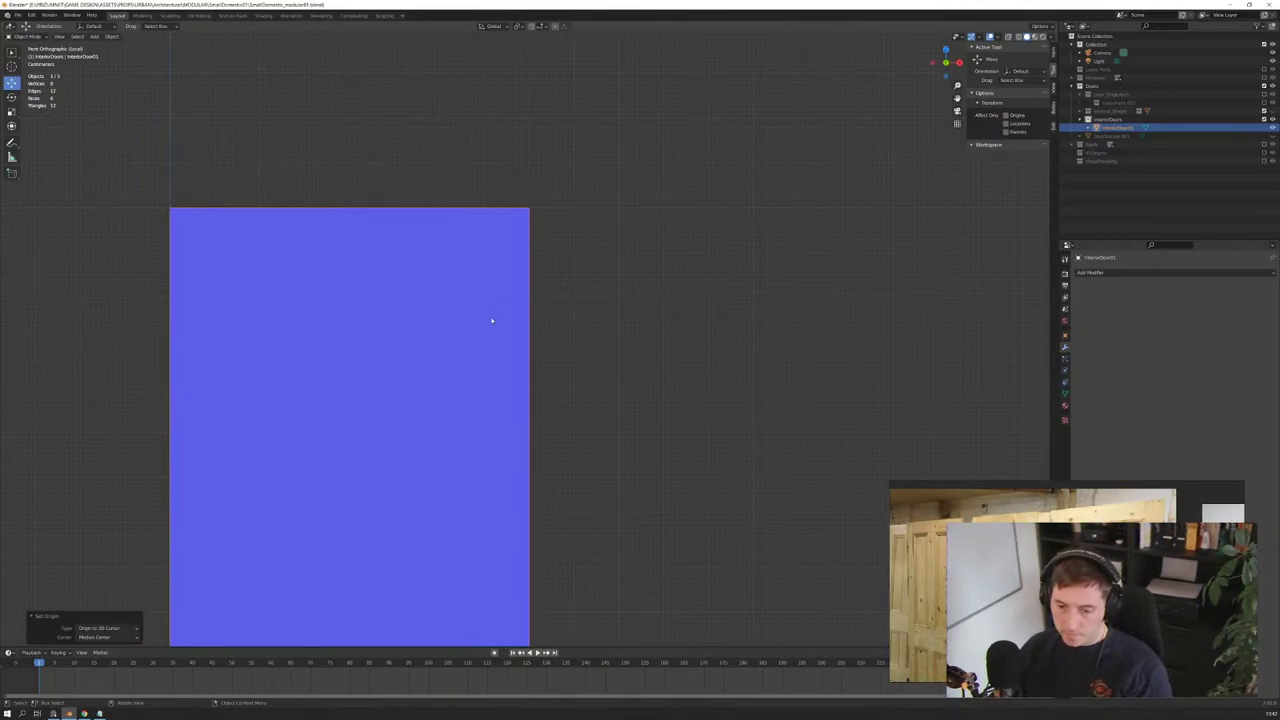
scroll(491, 320, "down", 4)
mouse_move(489, 346)
middle_mouse_down()
mouse_move(514, 354)
mouse_move(471, 366)
middle_mouse_up()
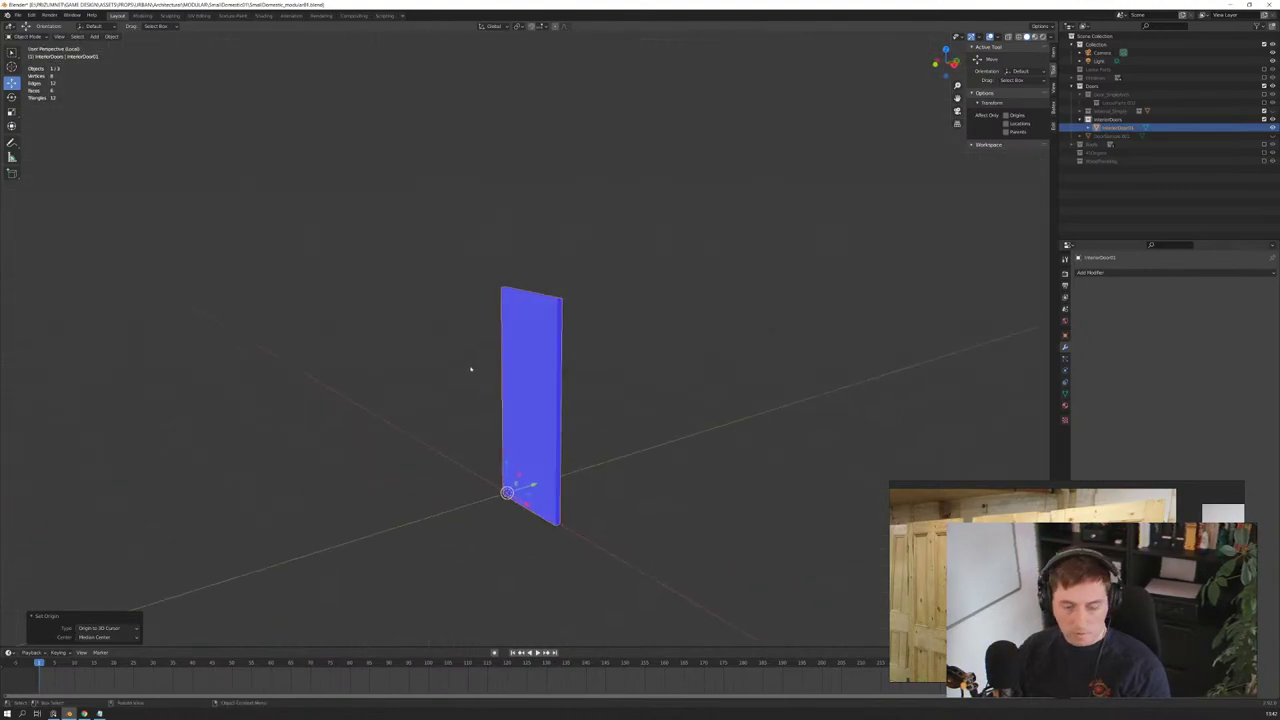
key("KP_3")
key("KP_1")
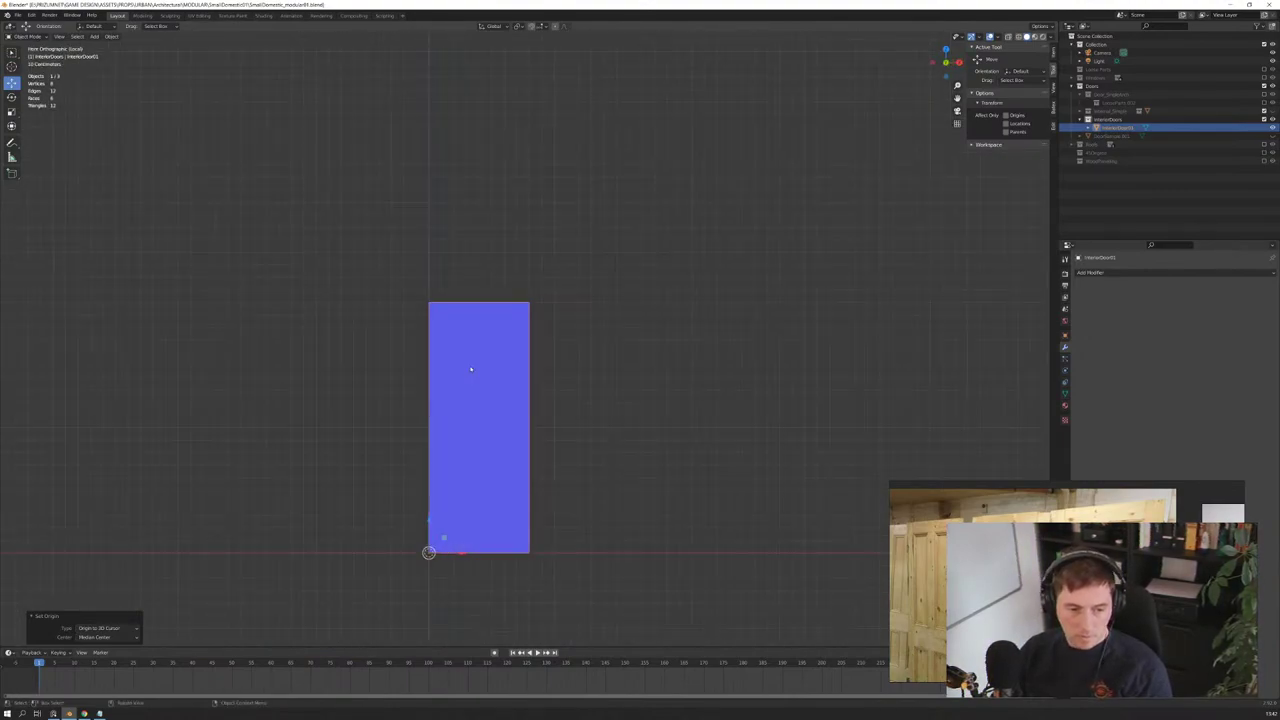
scroll(467, 370, "up", 5)
middle_click_drag(463, 369, 591, 286, "shift")
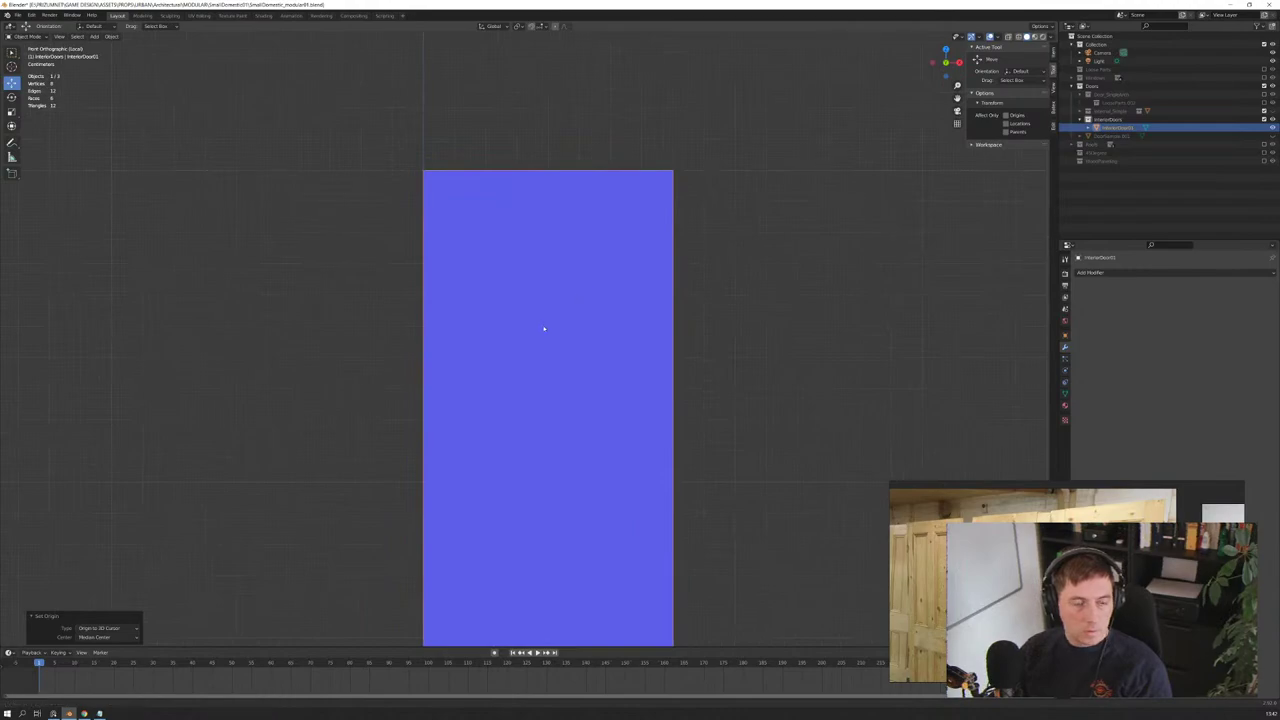
middle_click_drag(543, 329, 556, 238, "shift")
key("Tab")
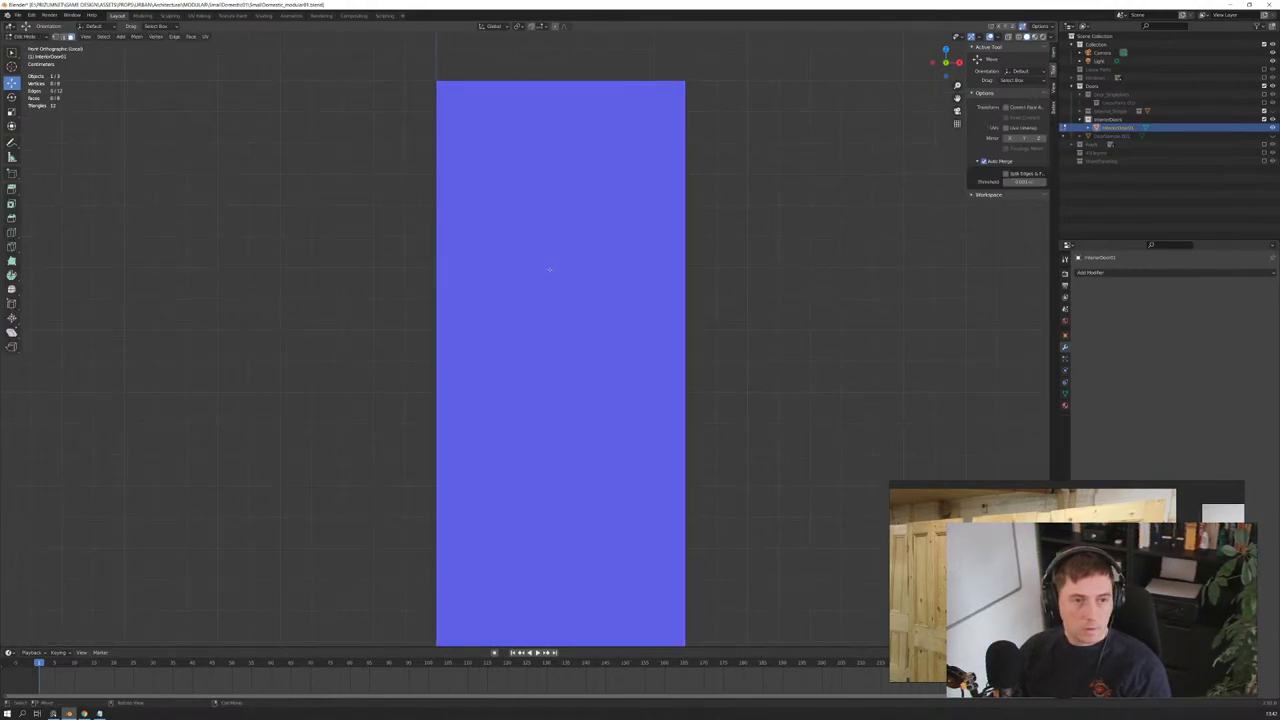
key("a")
mouse_move(561, 359)
middle_mouse_down()
mouse_move(531, 238)
mouse_move(543, 271)
middle_mouse_up()
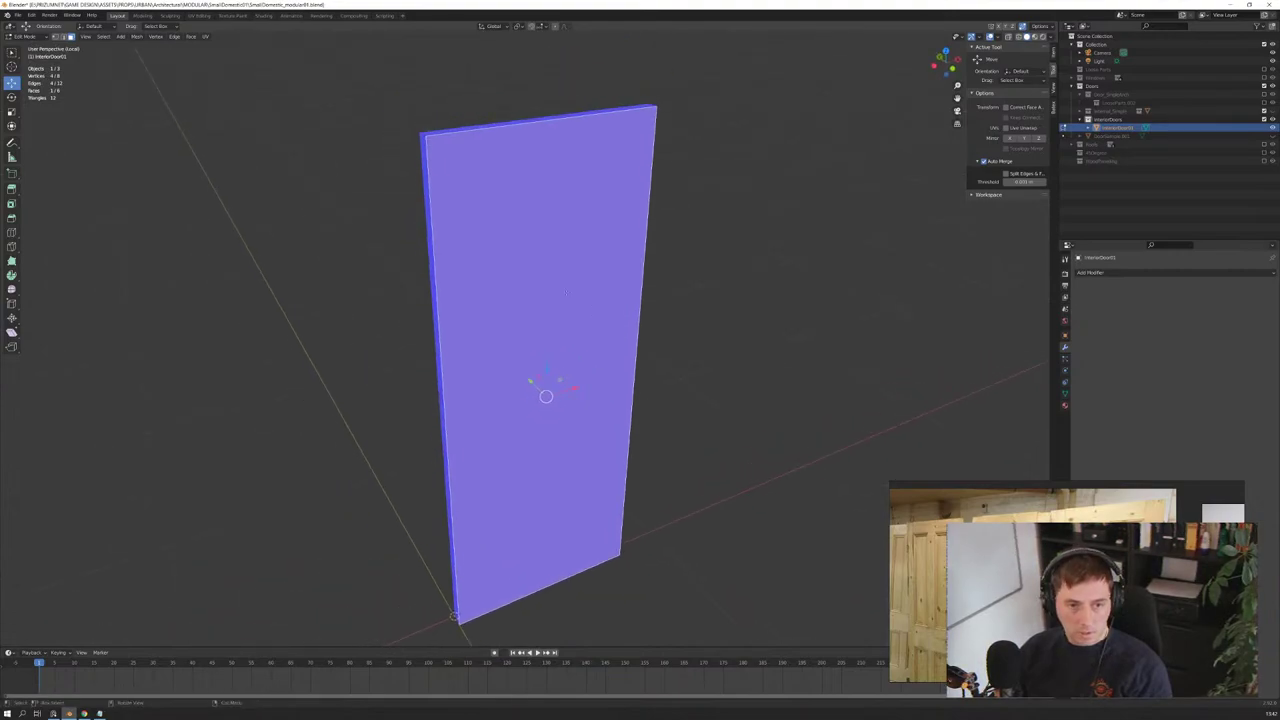
key("i")
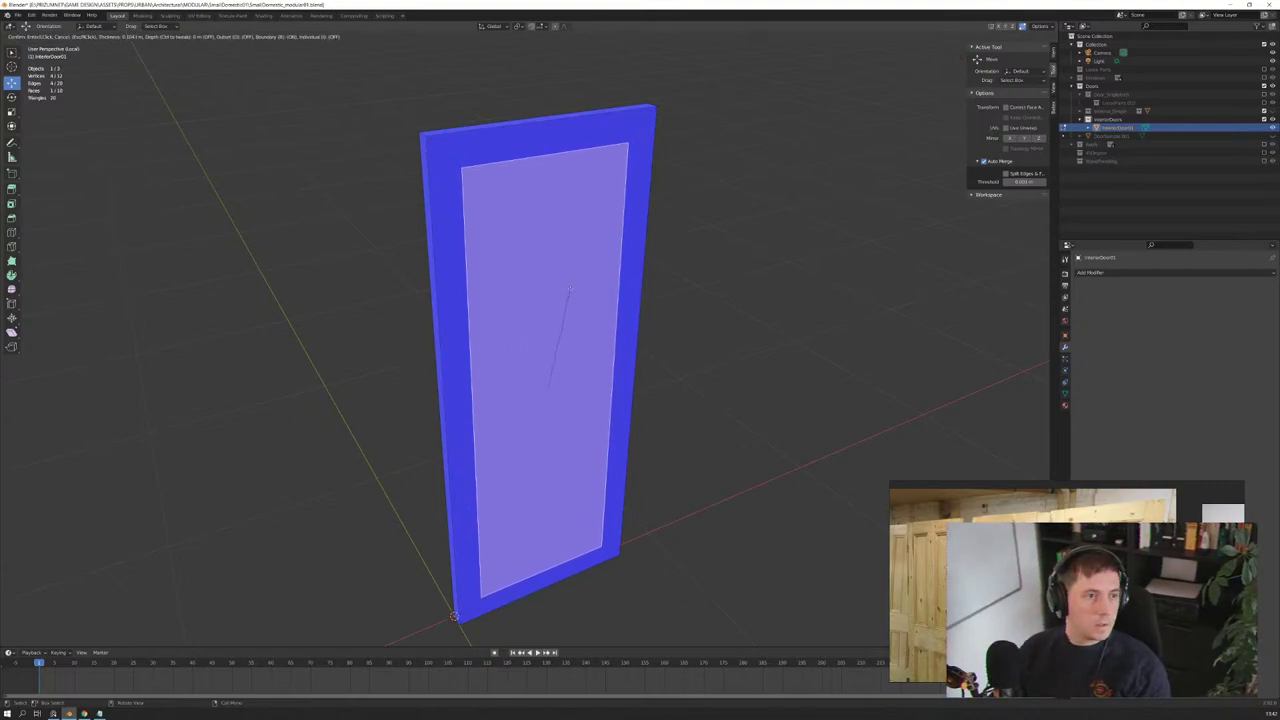
type(".1")
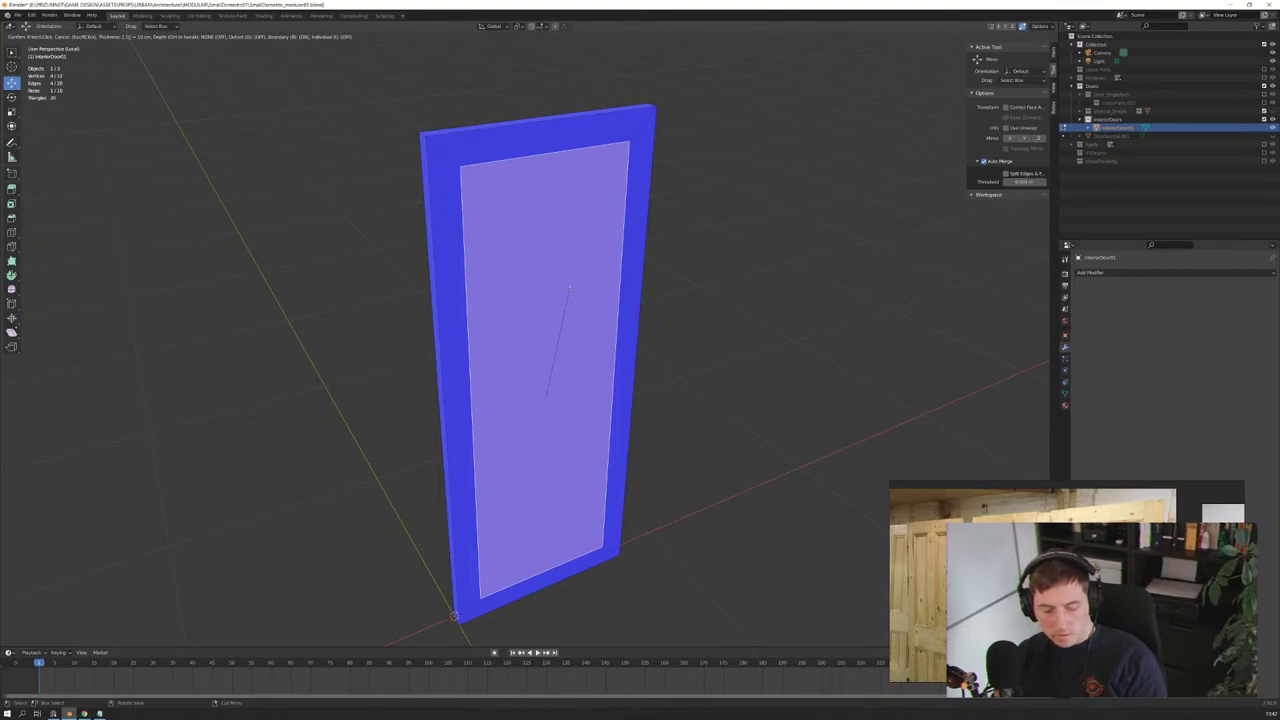
type("5")
key("BackSpace")
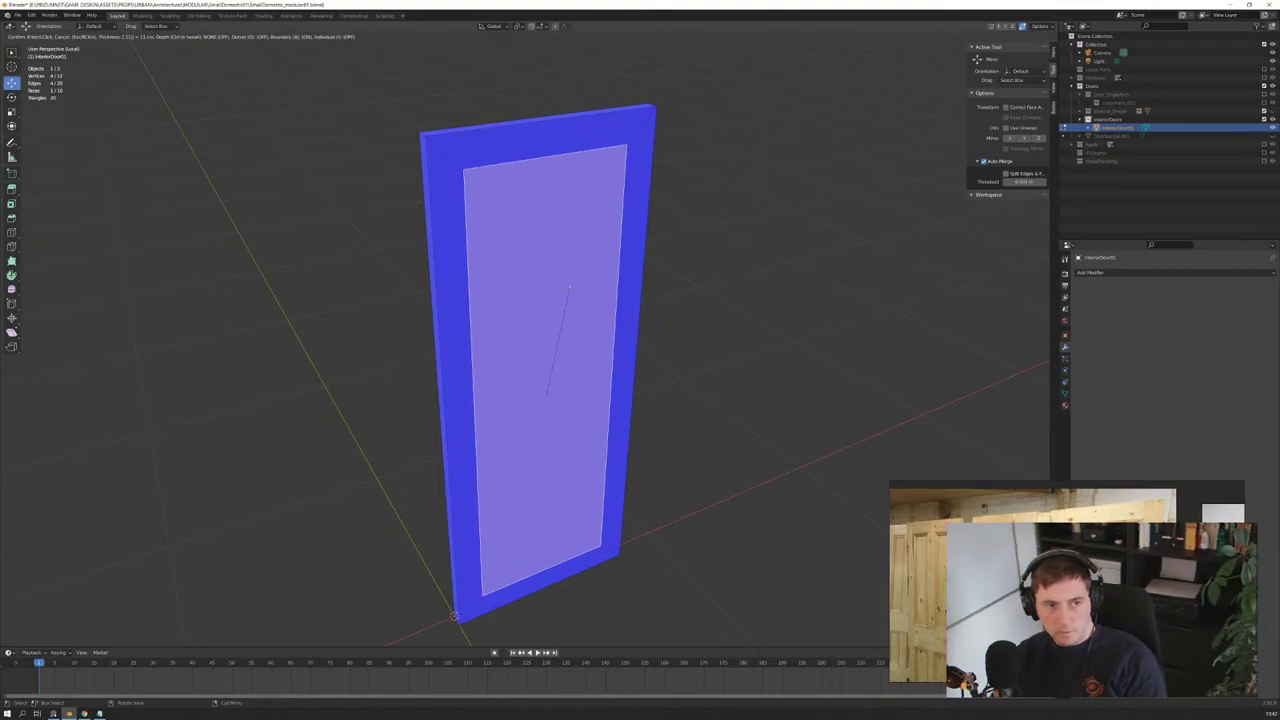
key("BackSpace")
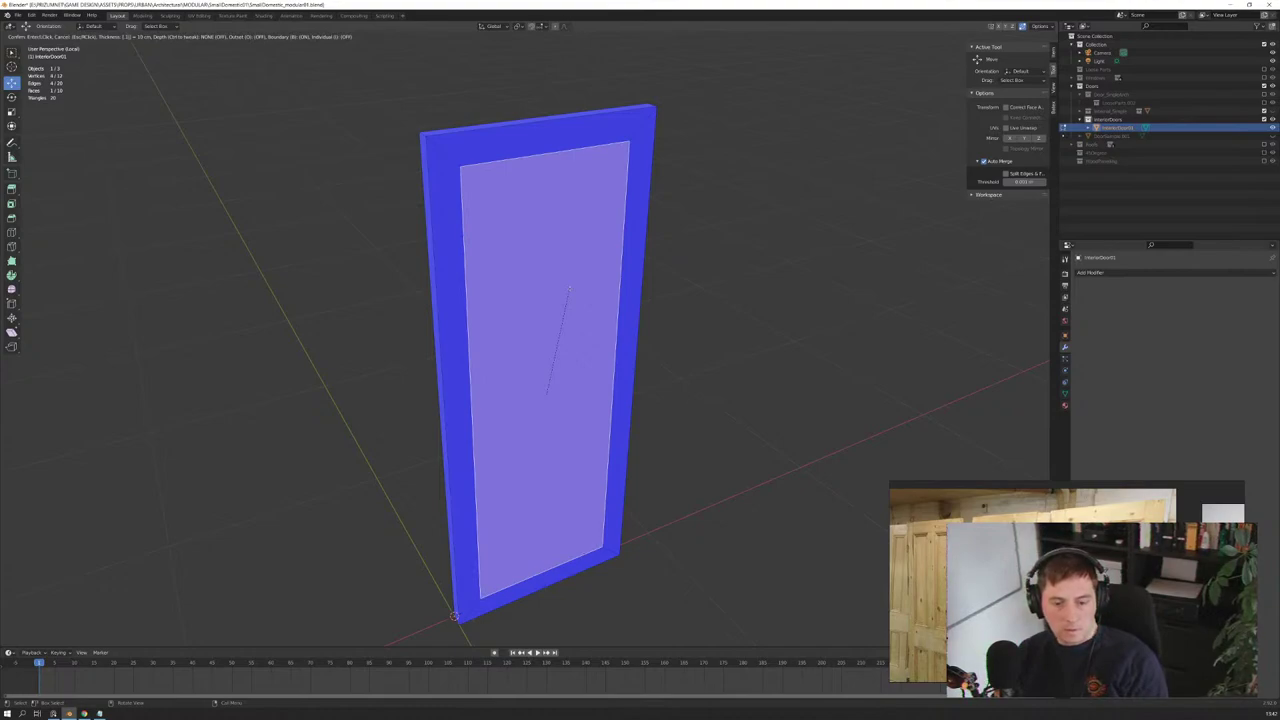
key("Return")
key("KP_3")
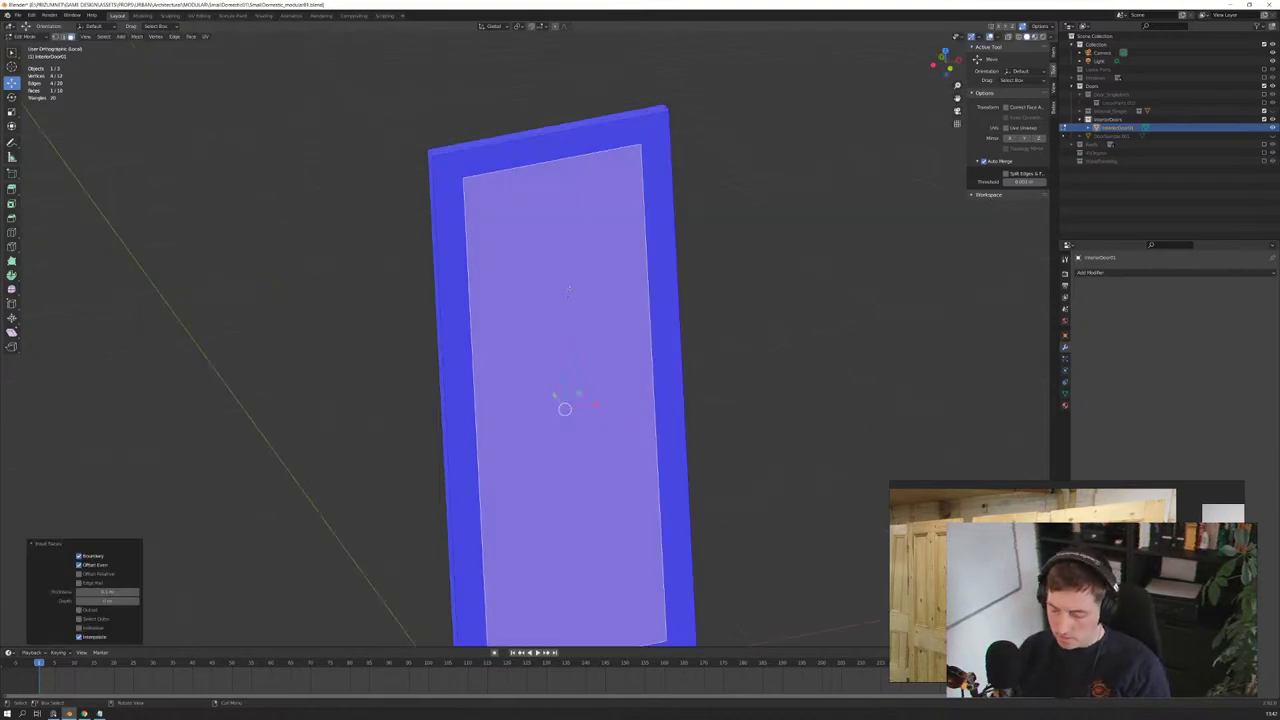
key("KP_1")
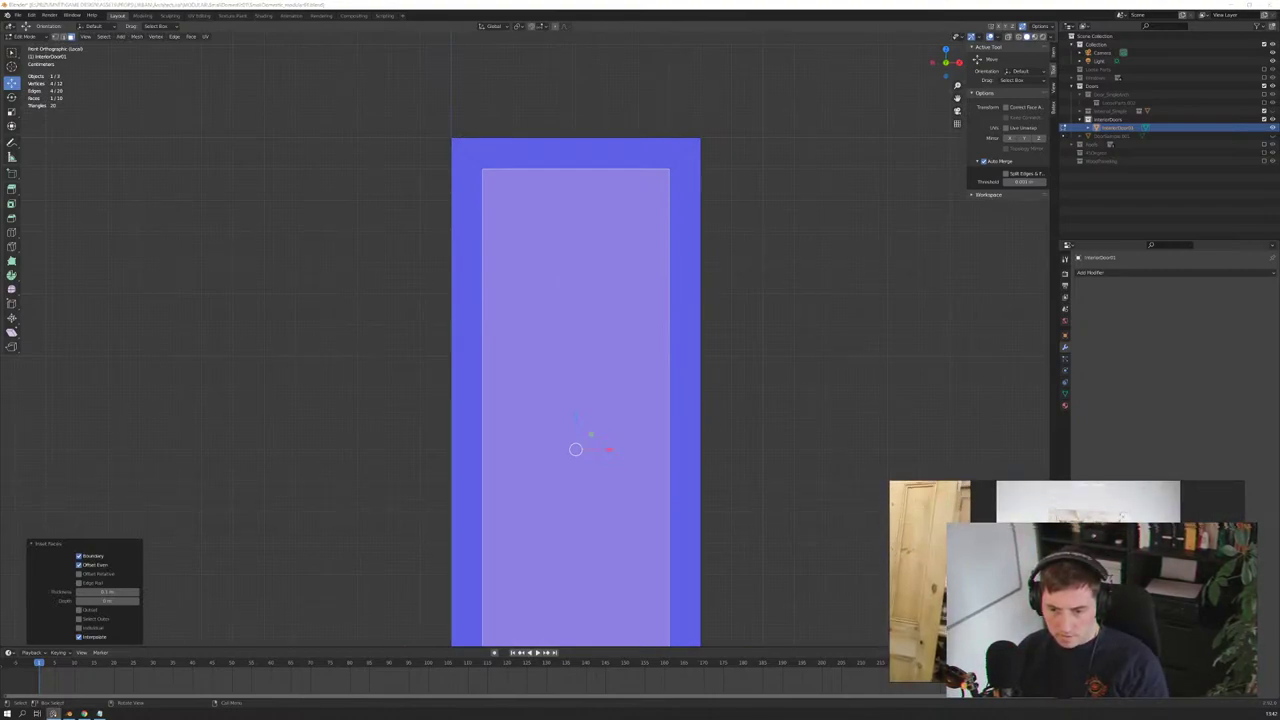
scroll(590, 434, "down", 3)
middle_click_drag(590, 434, 592, 410)
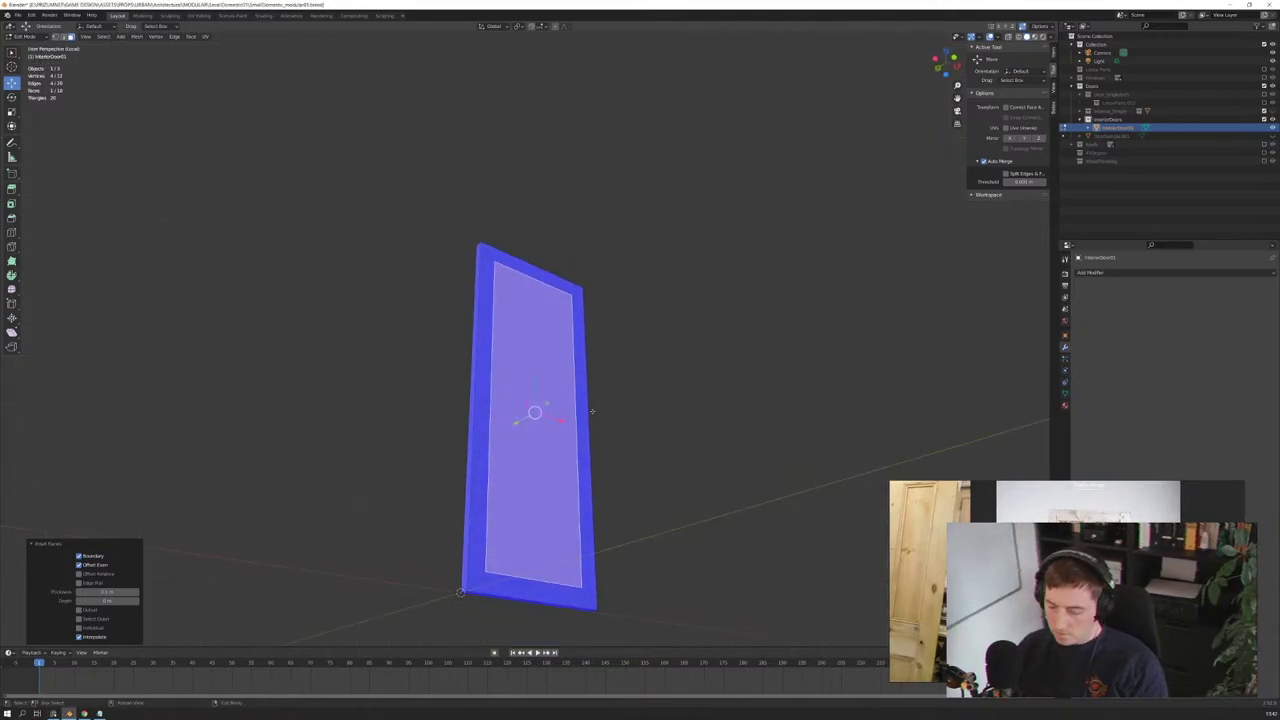
key("KP_3")
key("KP_1")
scroll(484, 582, "up", 3)
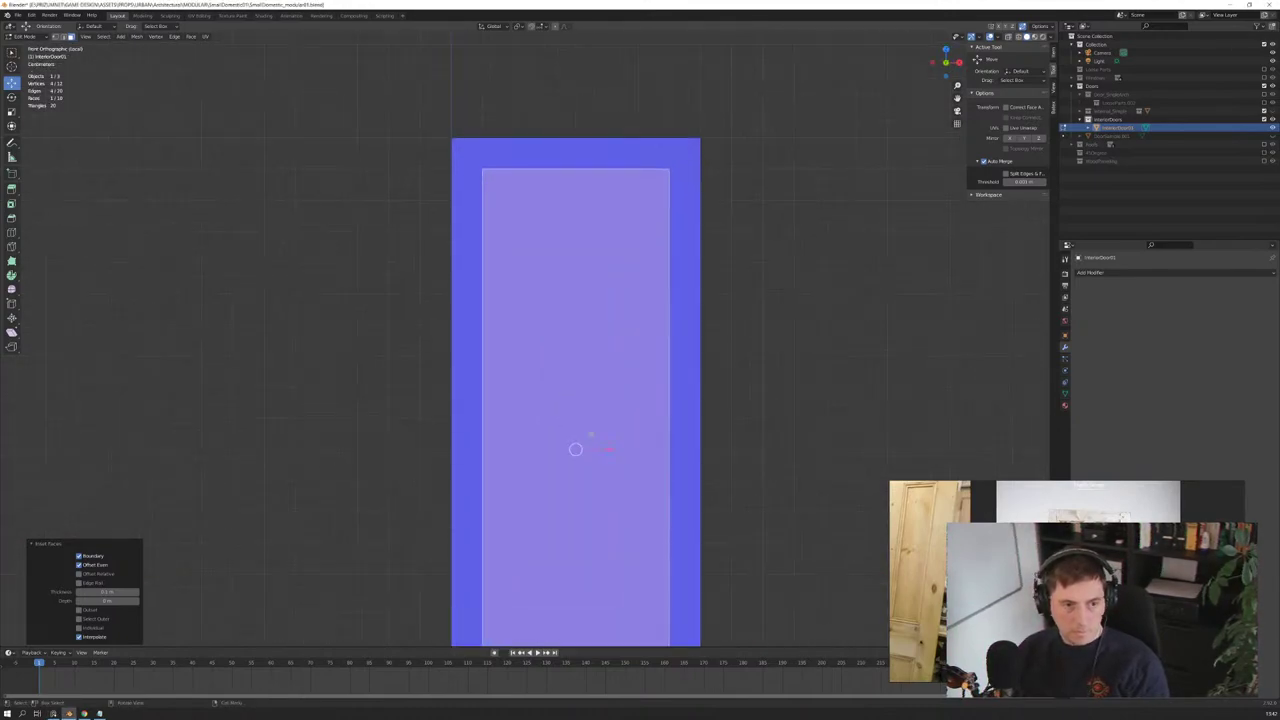
middle_click_drag(490, 231, 519, 323, "shift")
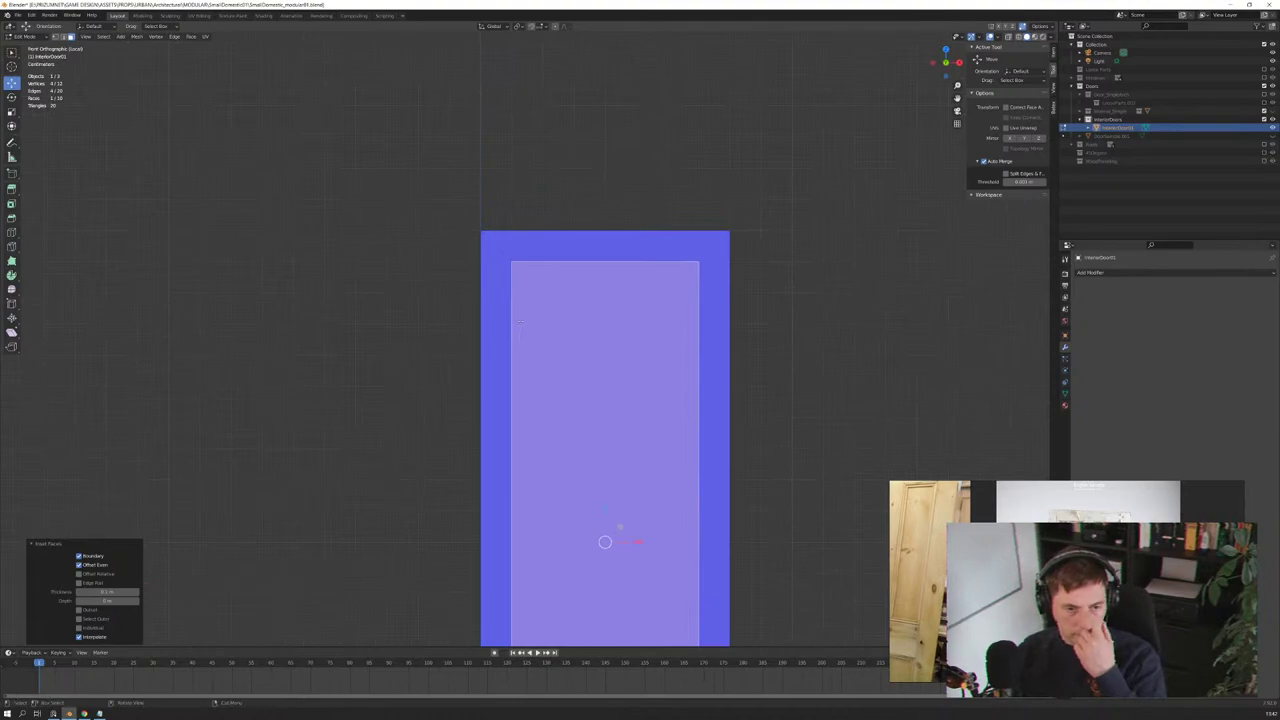
key("ctrl+z")
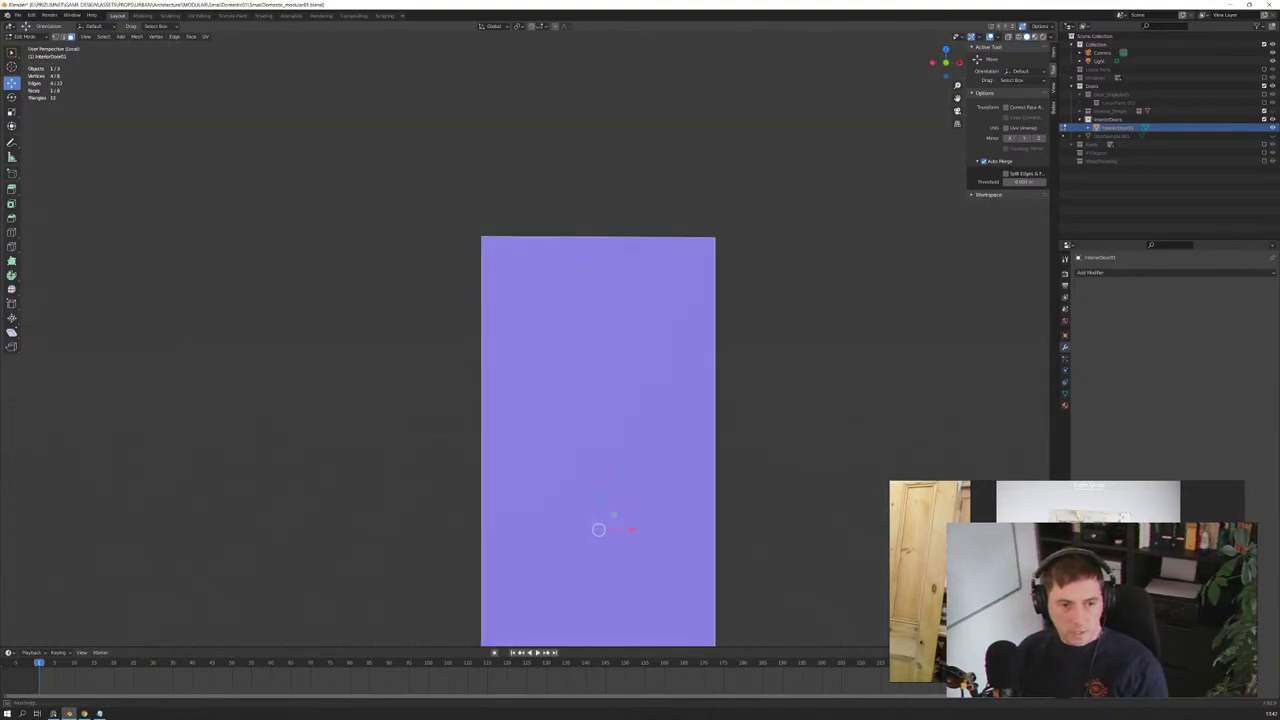
Step: Add two parallel vertical loop cuts to the door and shift them sideways
key("KP_8")
key("ctrl+r")
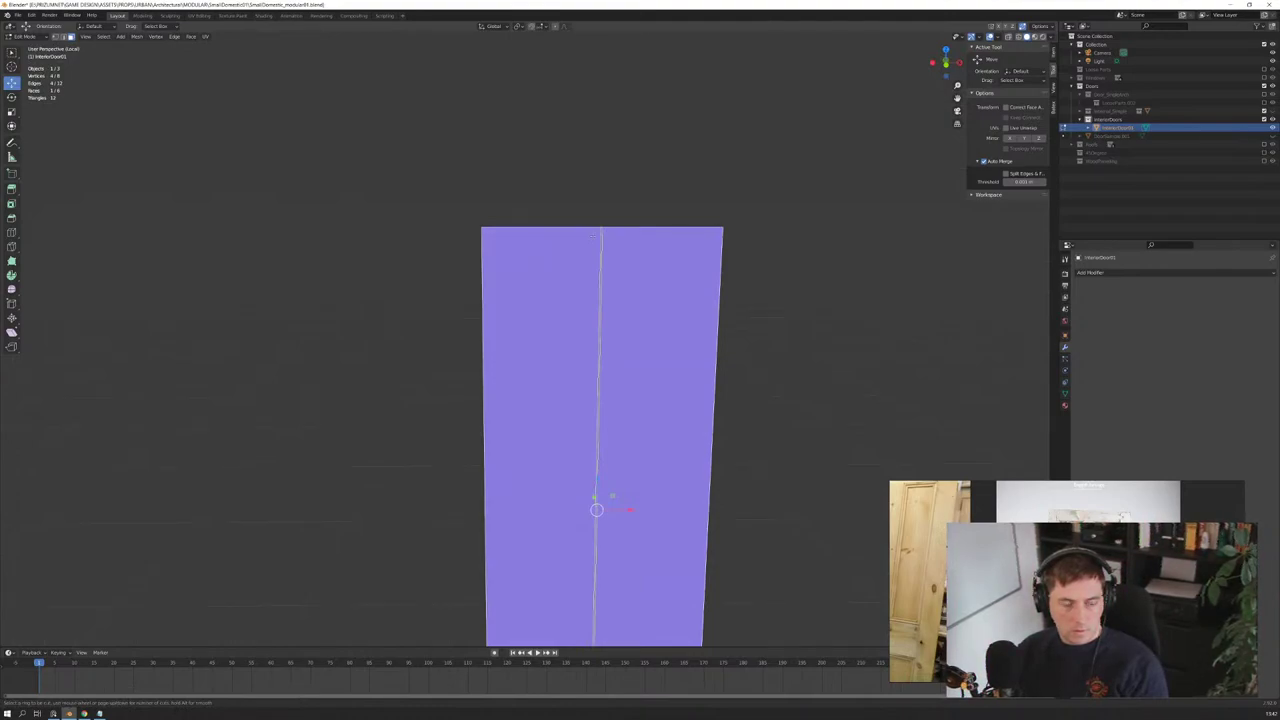
left_click(594, 235)
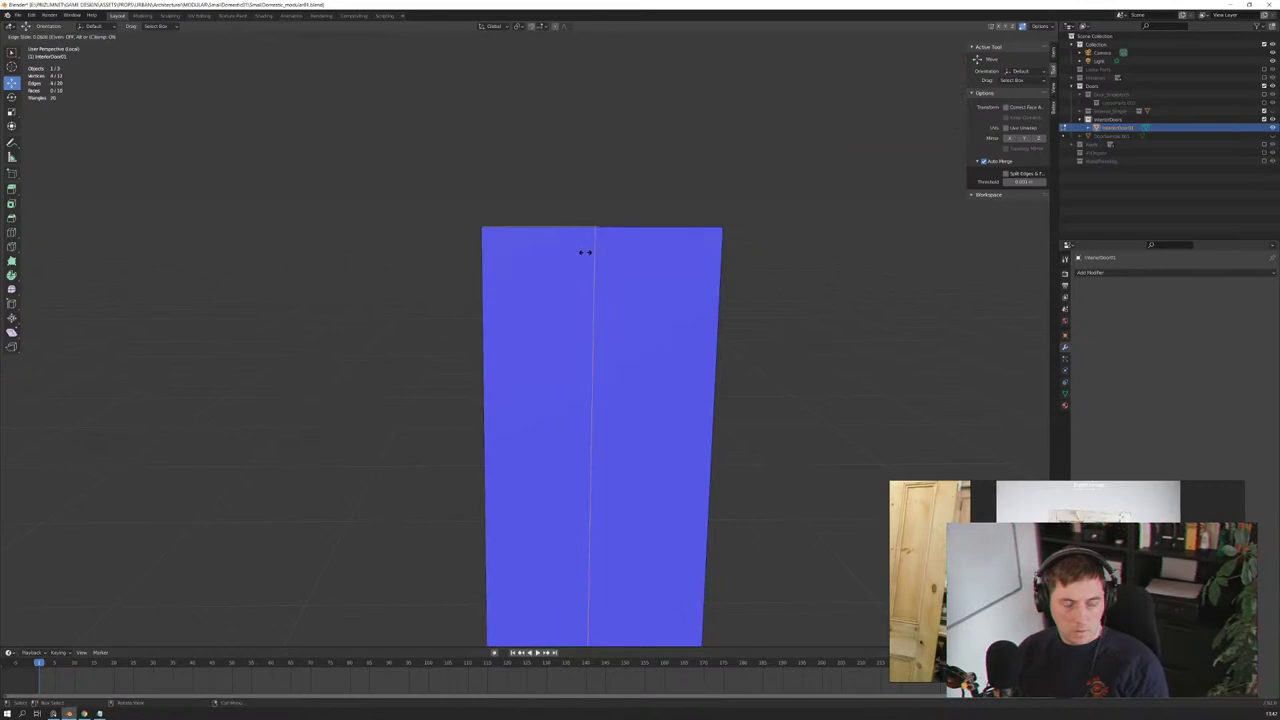
right_click(588, 260)
left_click(138, 575)
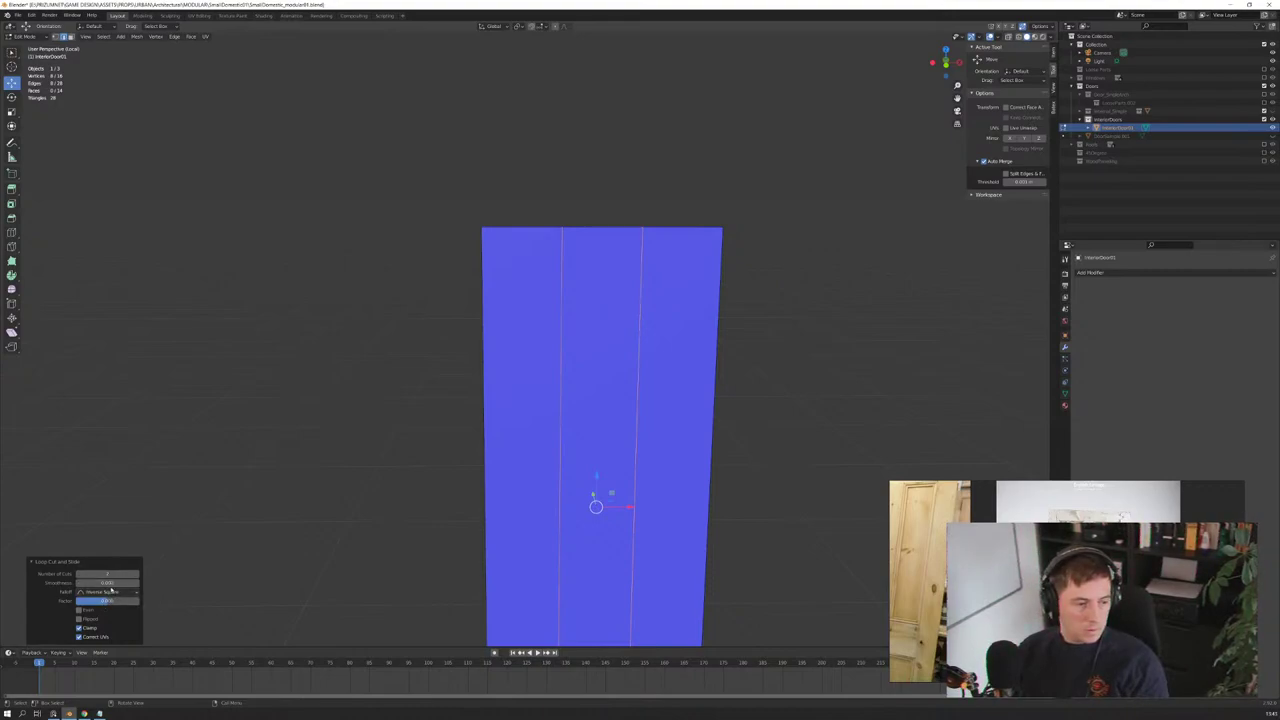
left_click_drag(108, 601, 131, 604)
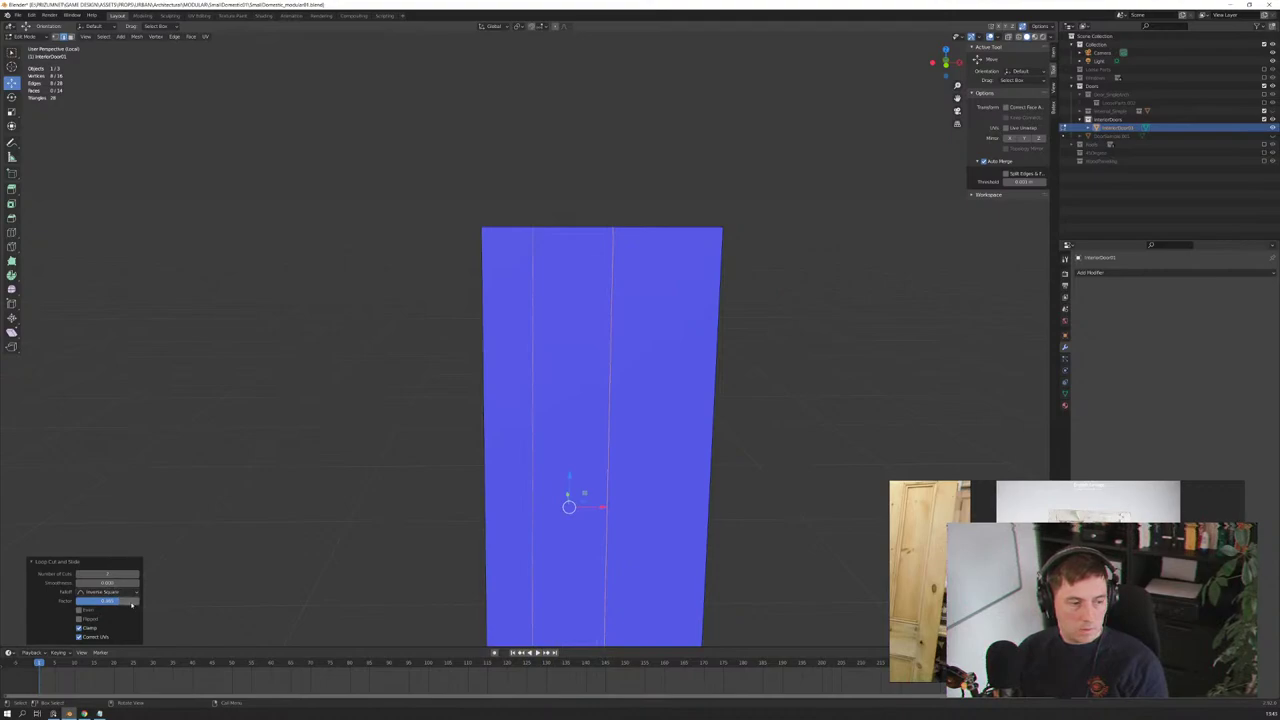
left_click_drag(131, 604, 112, 583)
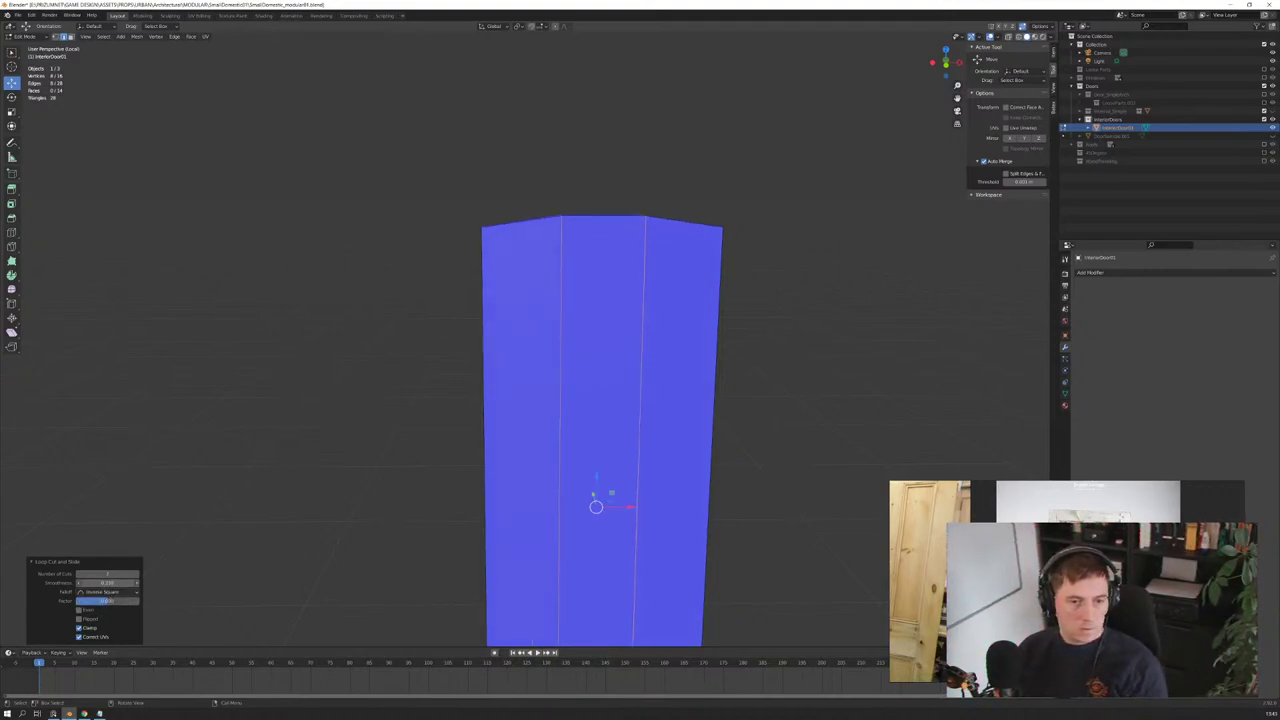
Step: Undo the two cuts and add a single vertical loop slid against the left edge
key("ctrl+z")
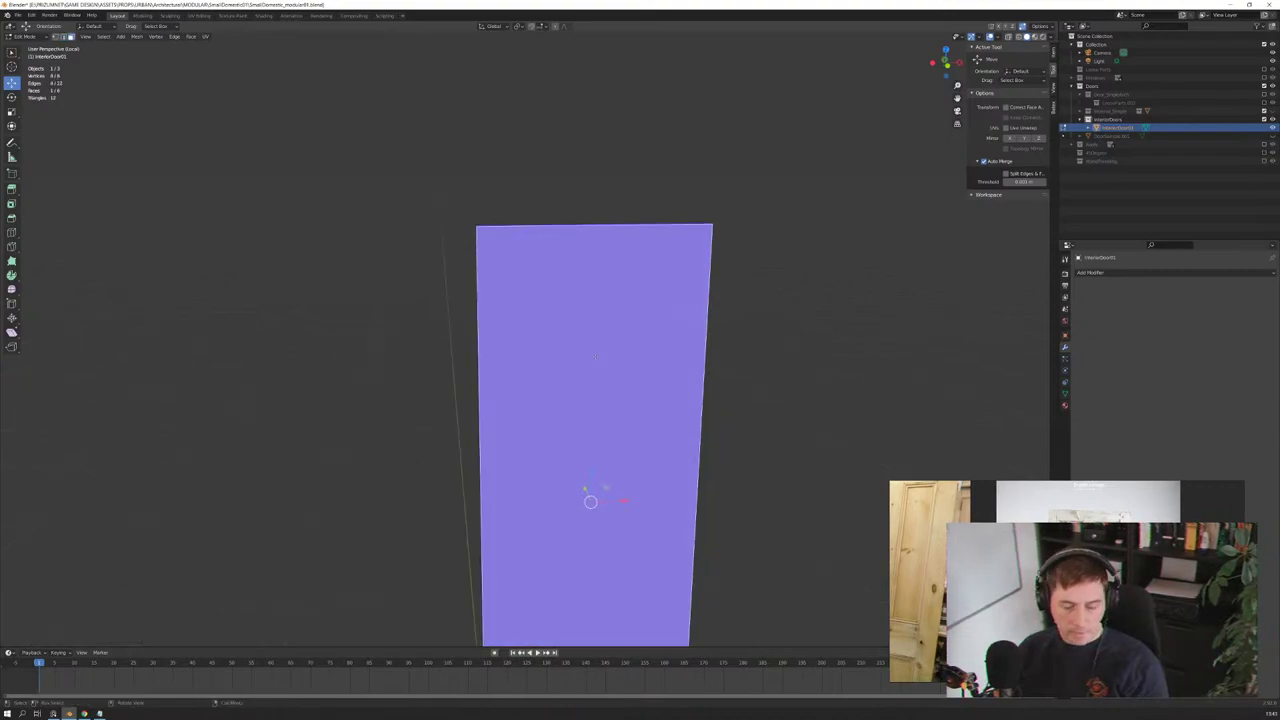
key("ctrl+r")
left_click(590, 228)
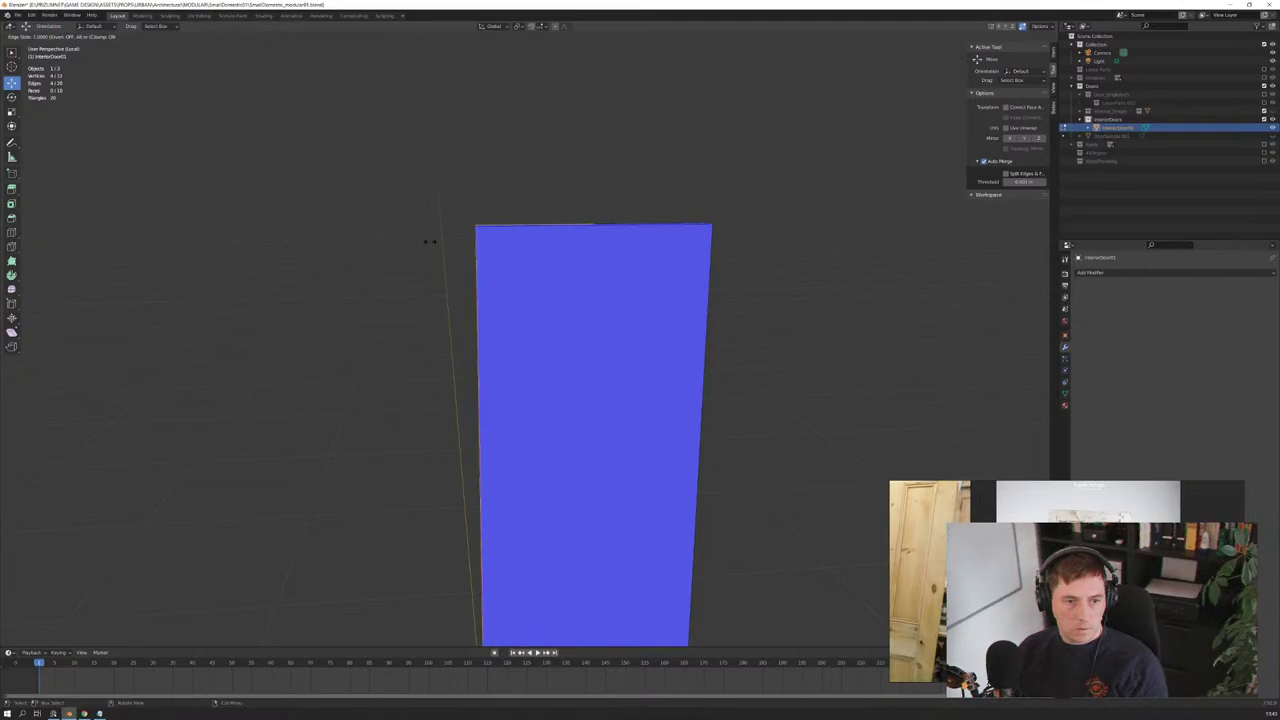
left_click(495, 259)
key("g")
key("g")
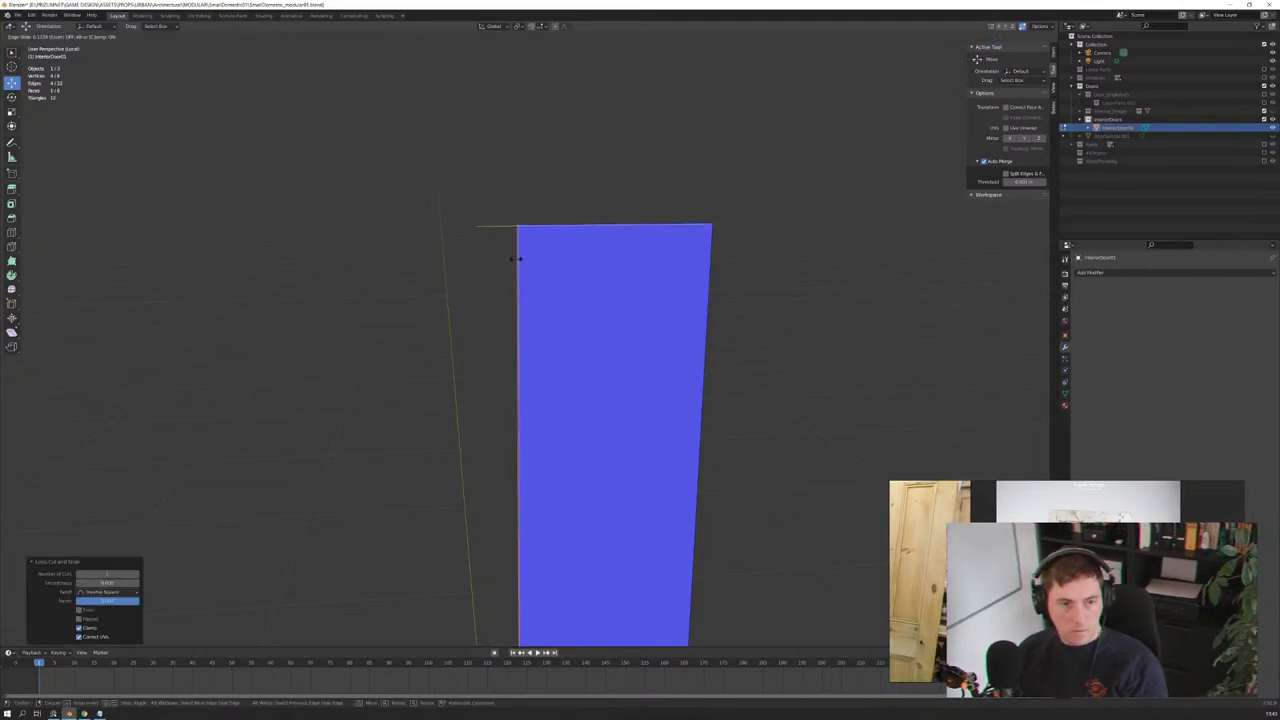
right_click(515, 262)
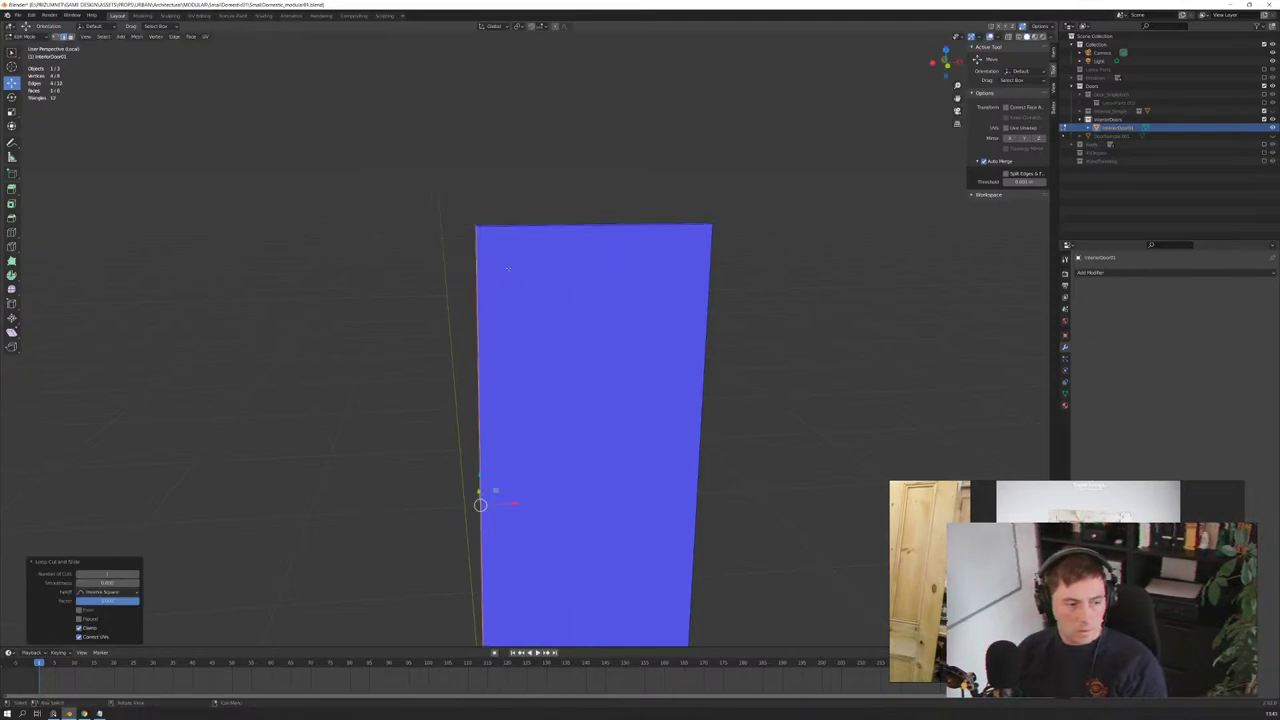
middle_click_drag(508, 268, 501, 272)
left_click(501, 272)
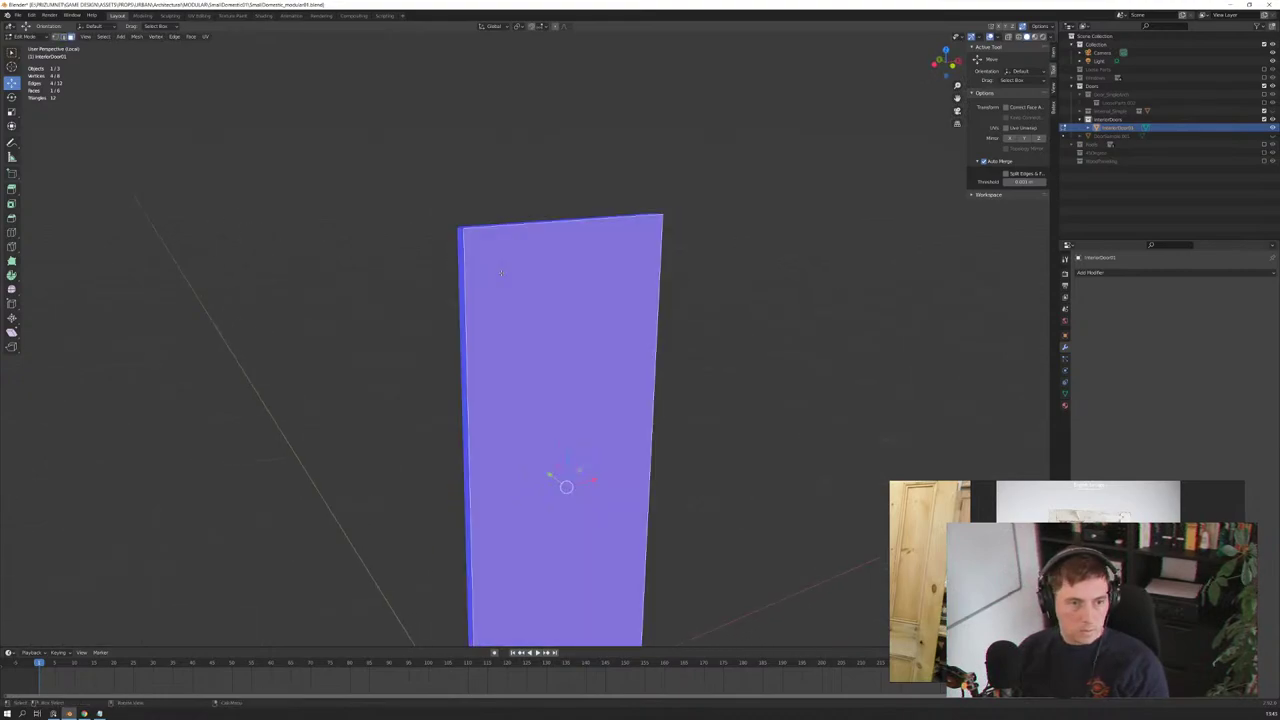
Step: Try another vertical loop cut on the slab, then cancel and undo it
key("ctrl+r")
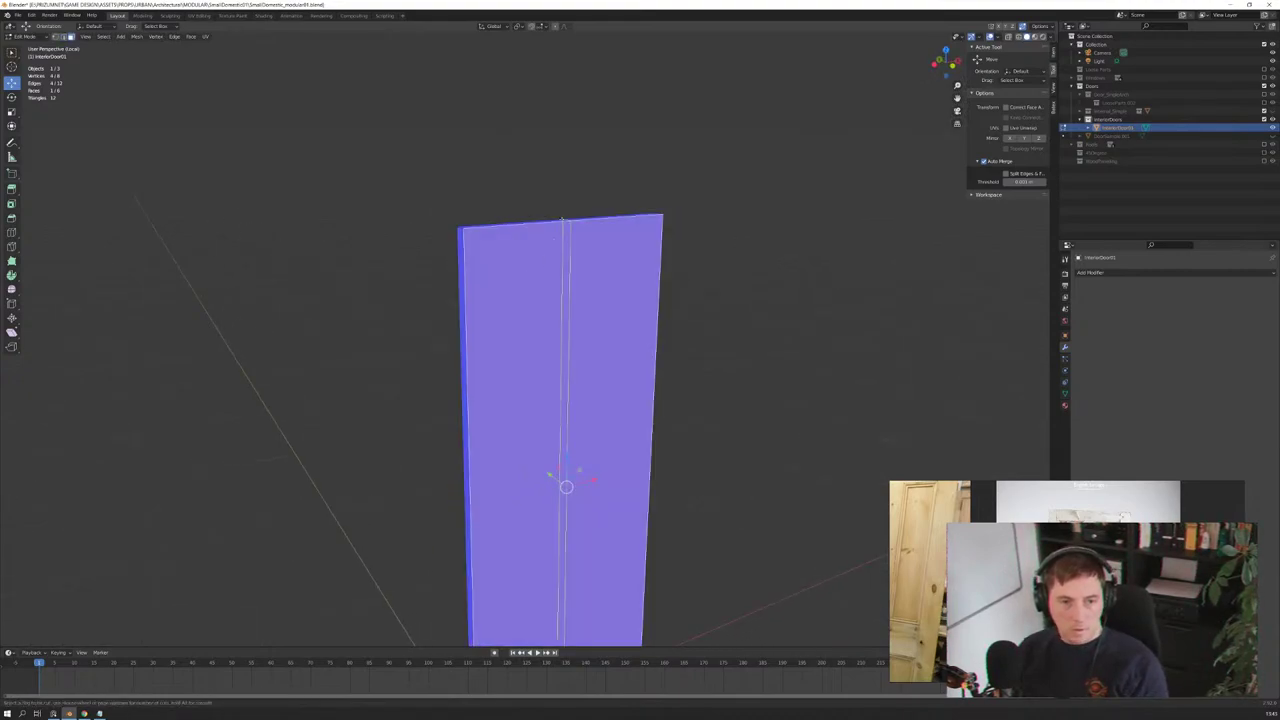
left_click(520, 226)
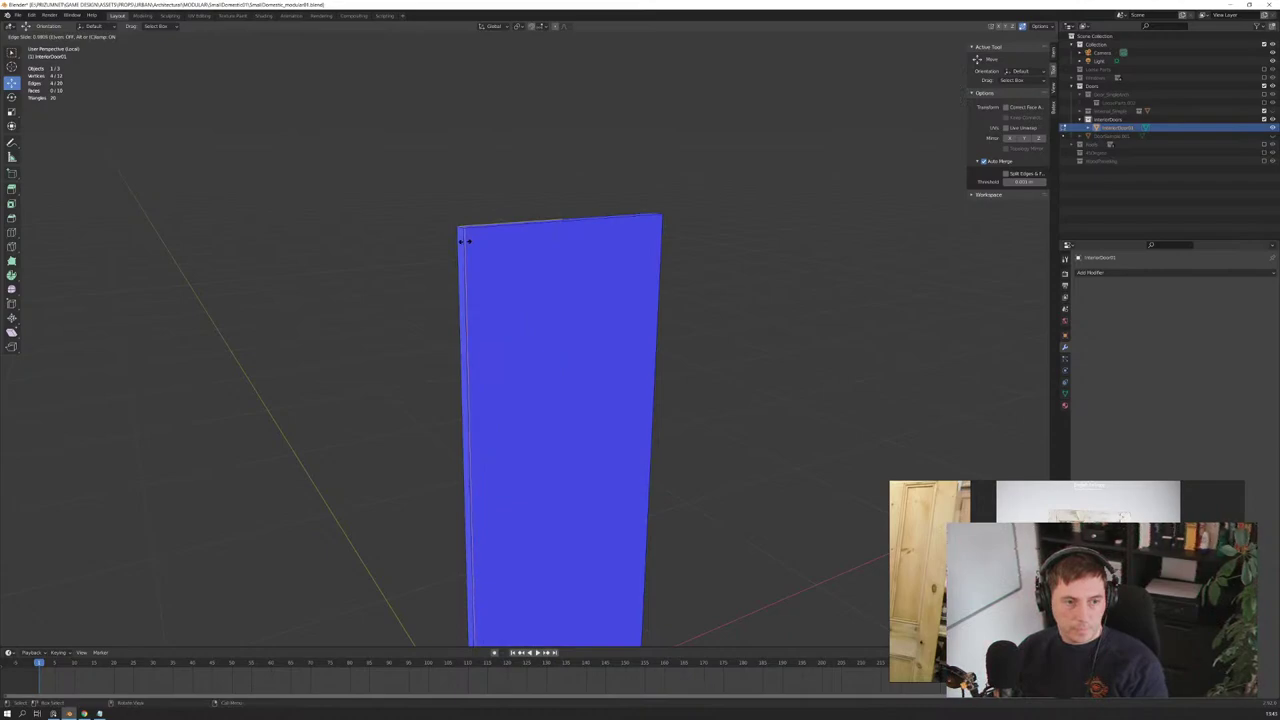
left_click(462, 241)
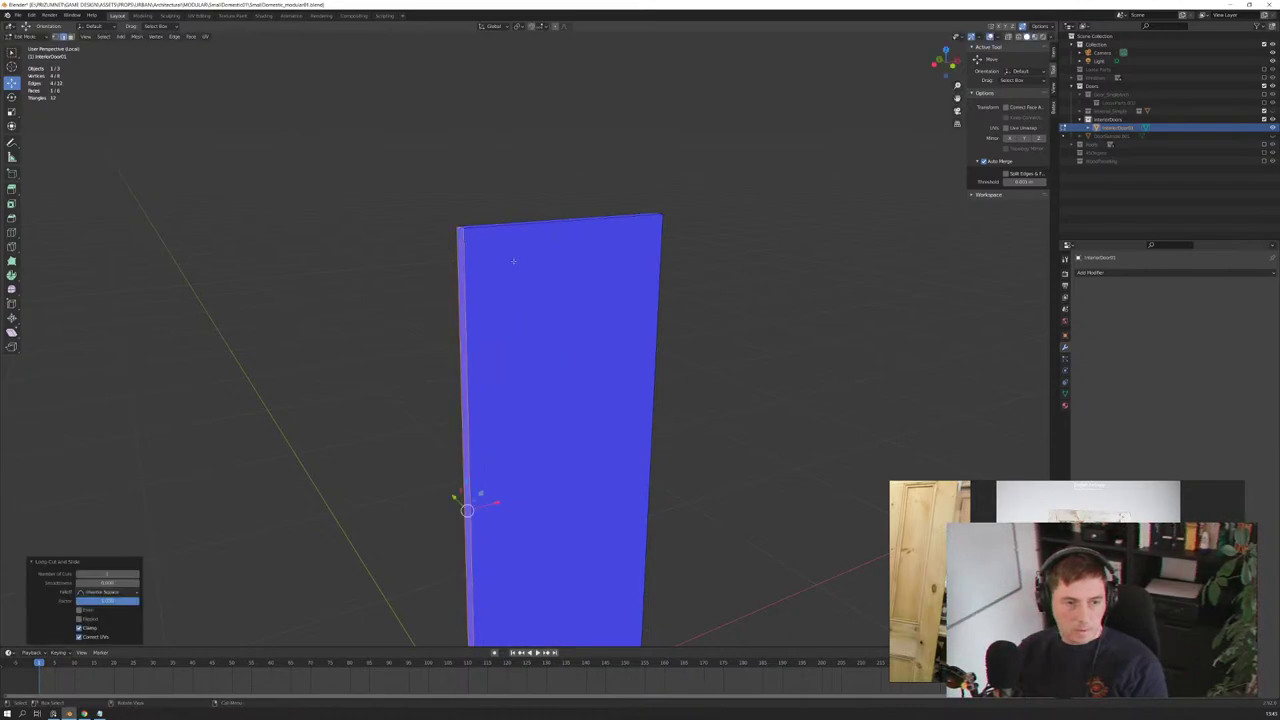
key("g")
key("g")
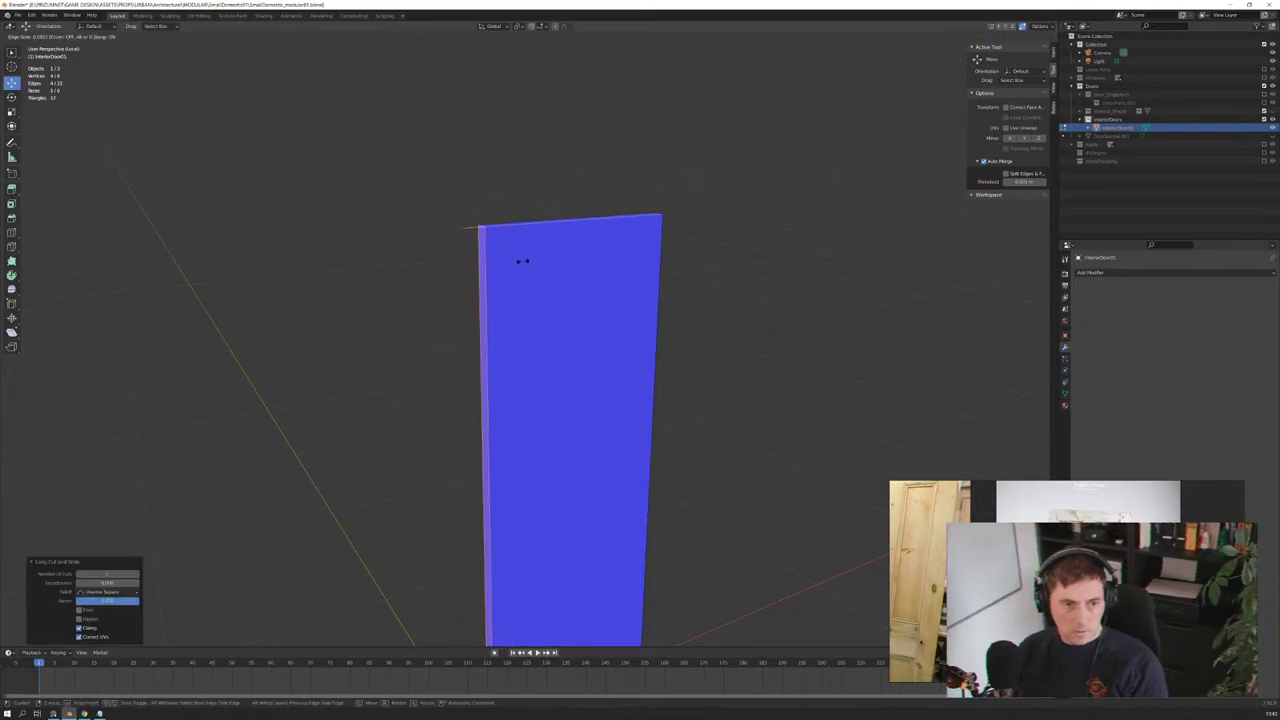
key("Escape")
key("ctrl+z")
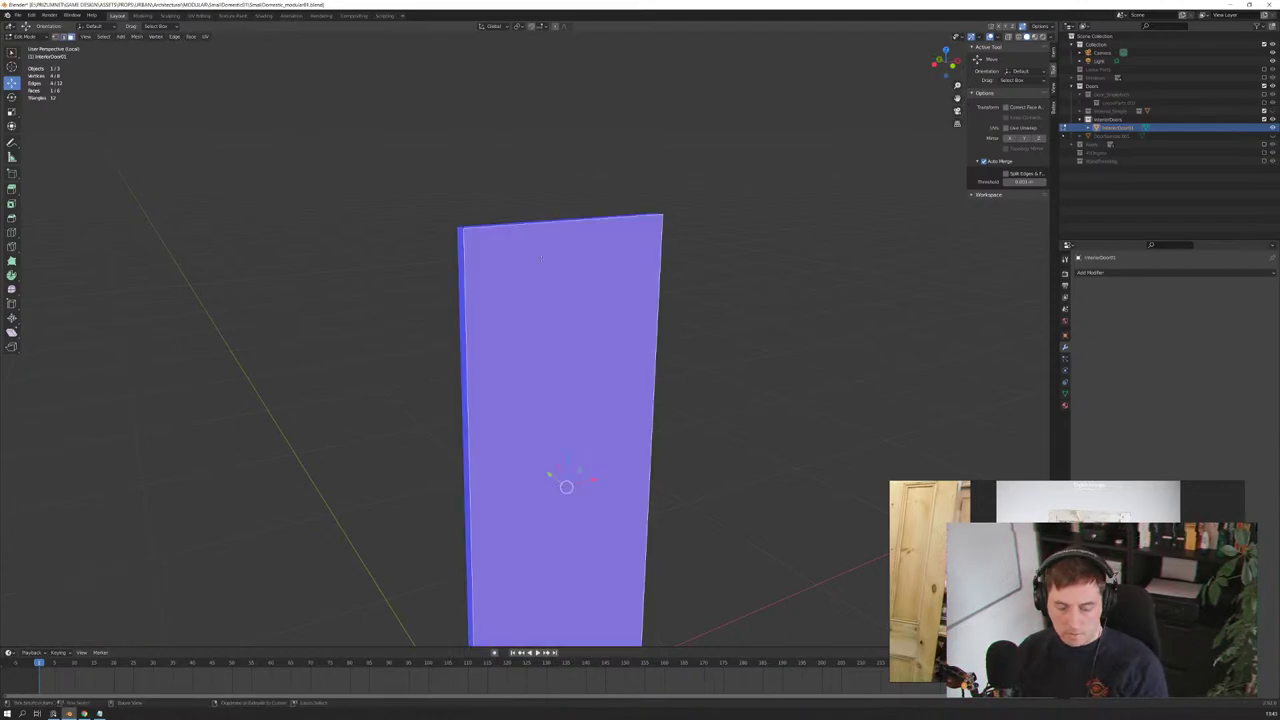
Step: Add a vertical edge loop and slide it toward the door's left edge
key("ctrl+r")
left_click(541, 226)
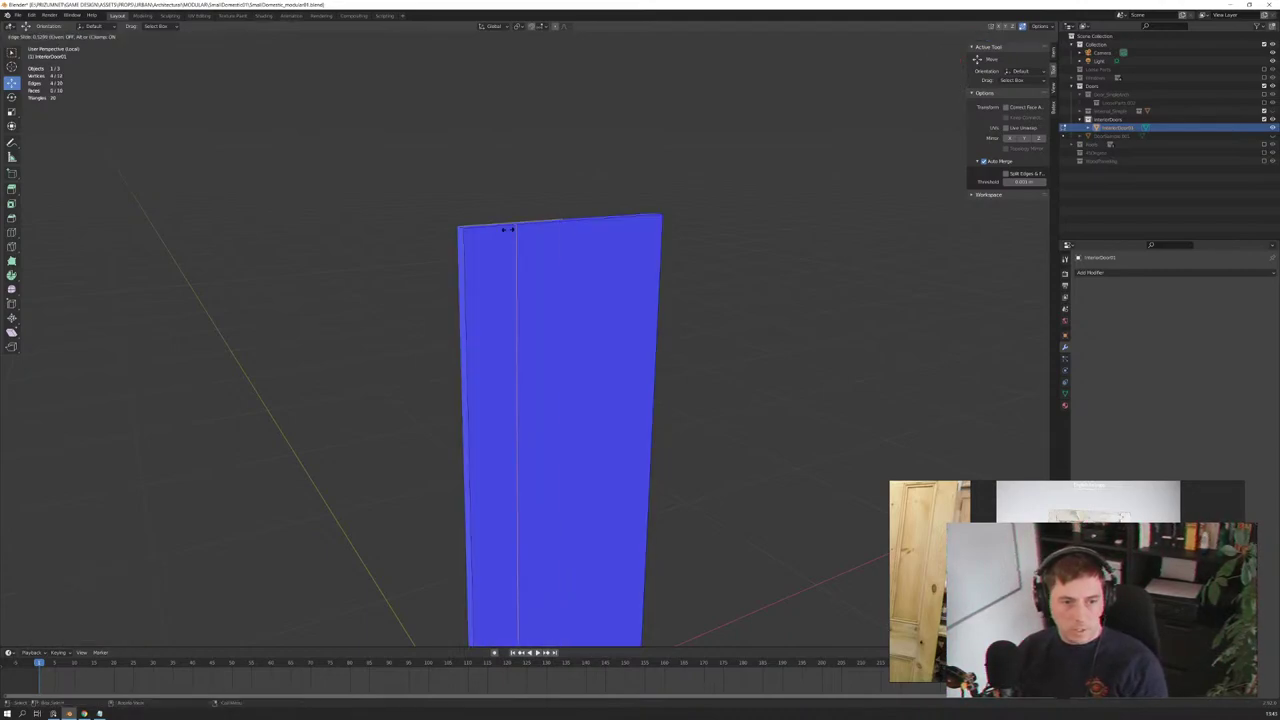
left_click(507, 229)
key("g")
key("g")
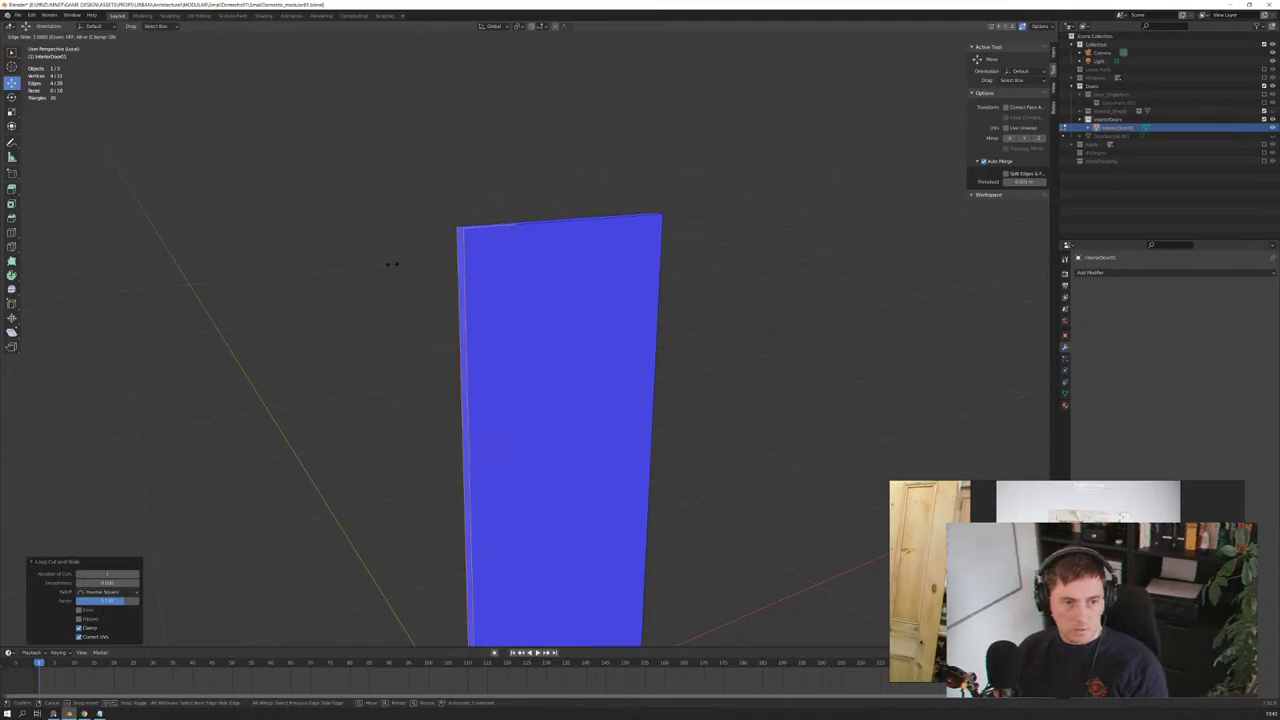
left_click(372, 267)
key("g")
key("g")
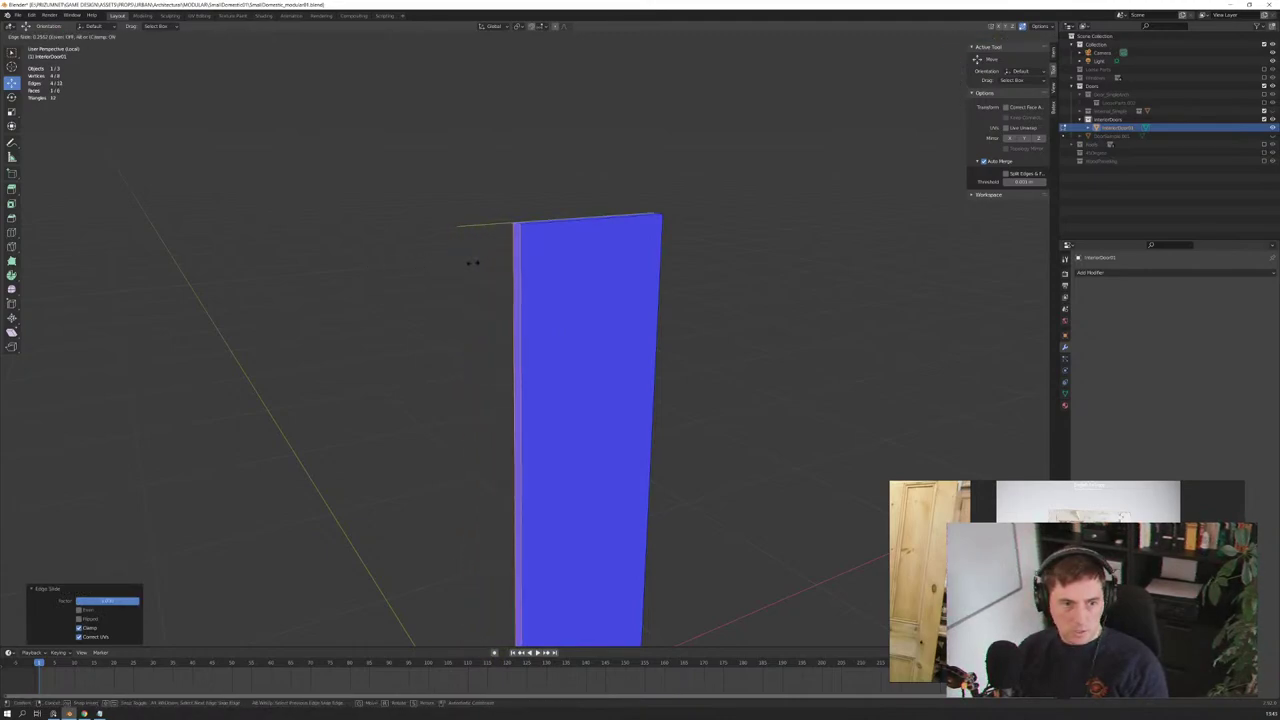
key("Escape")
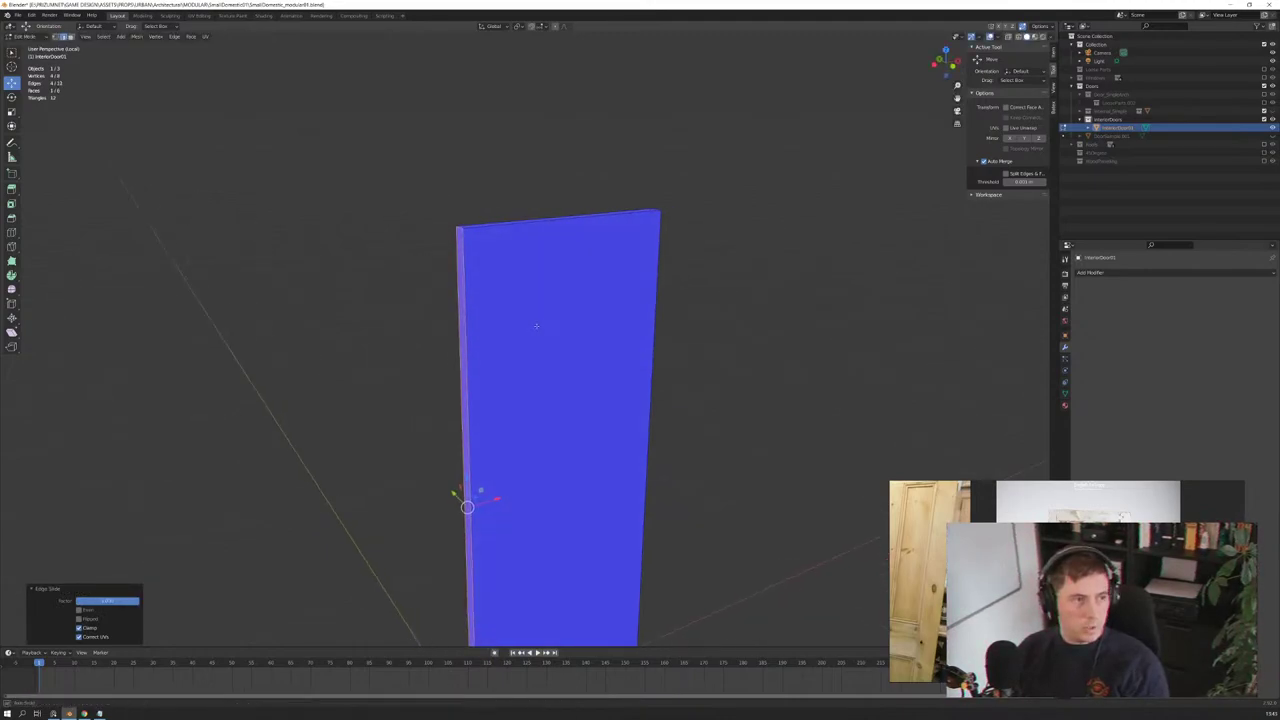
key("ctrl+r")
left_click(544, 337)
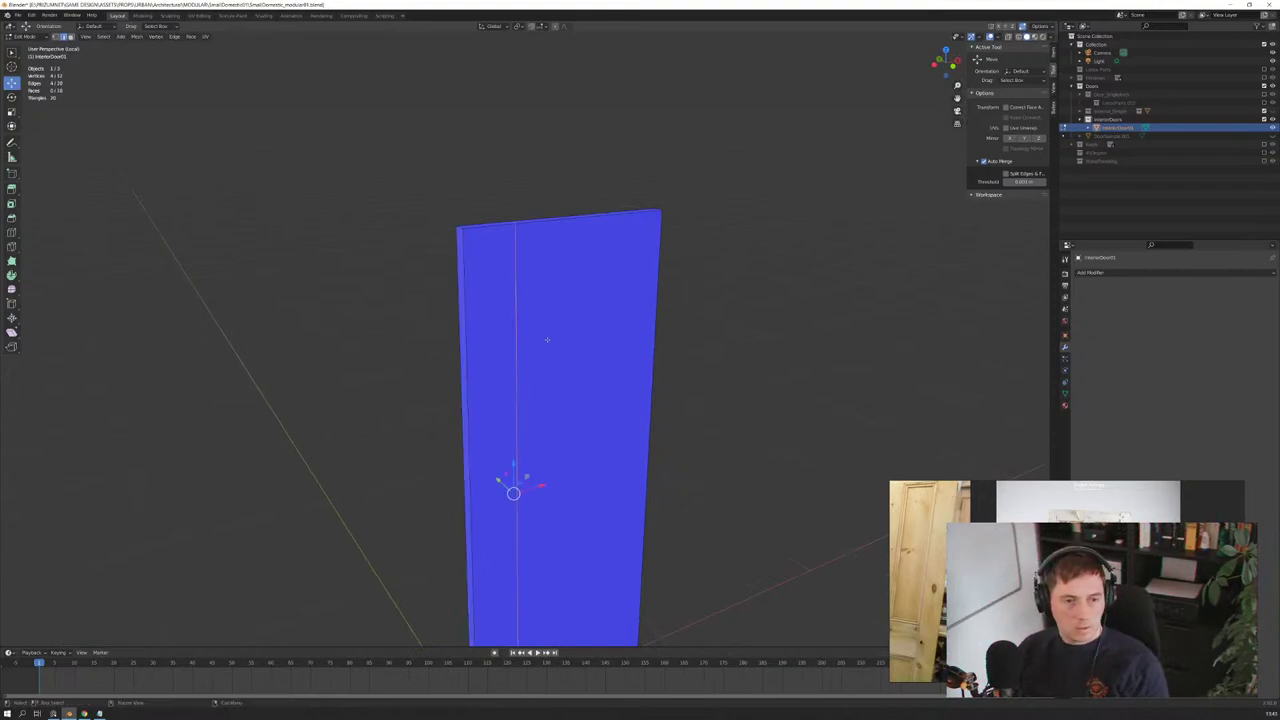
Step: Undo the vertical cut in front view, then try and undo a triangulation
key("KP_3")
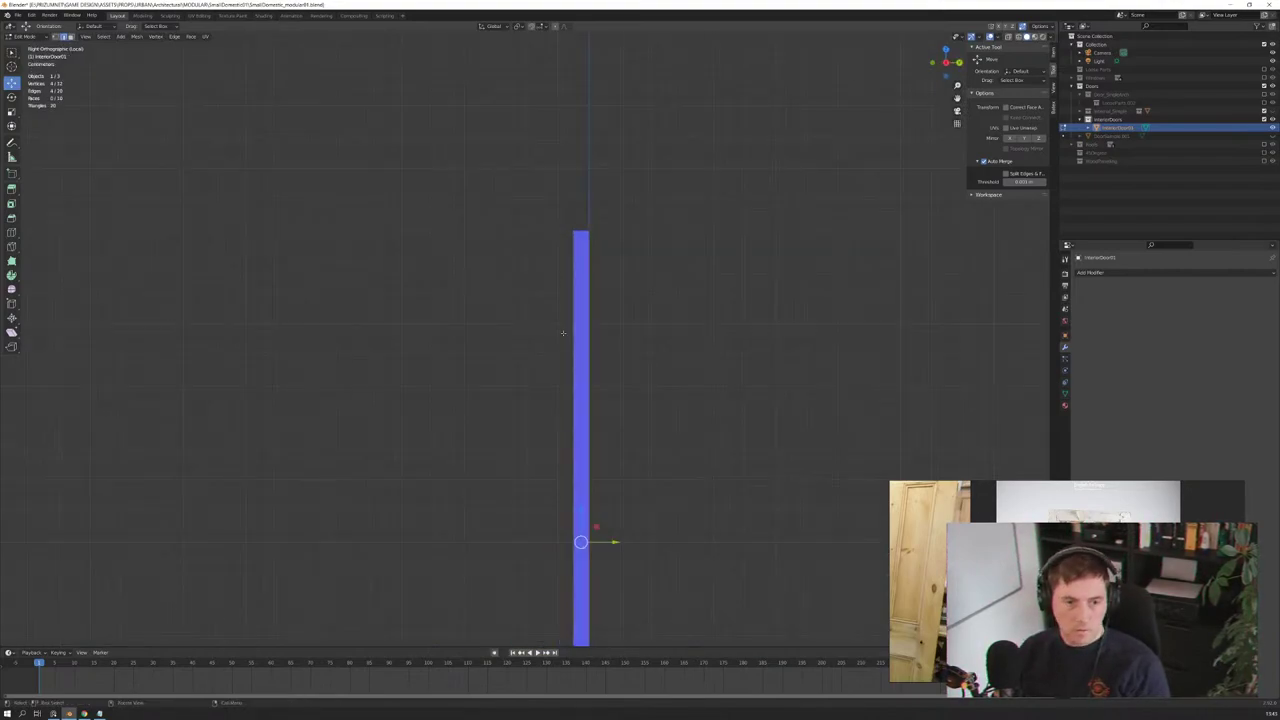
key("KP_1")
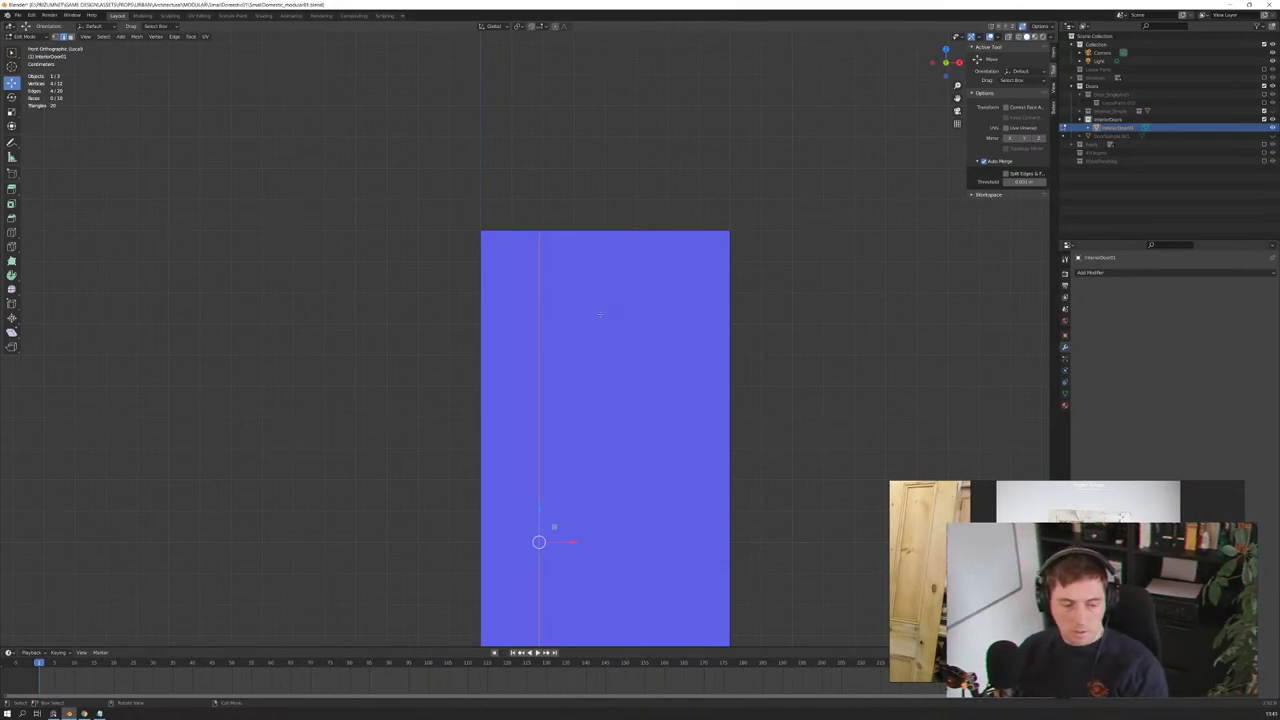
key("ctrl+z")
middle_click_drag(611, 301, 604, 240)
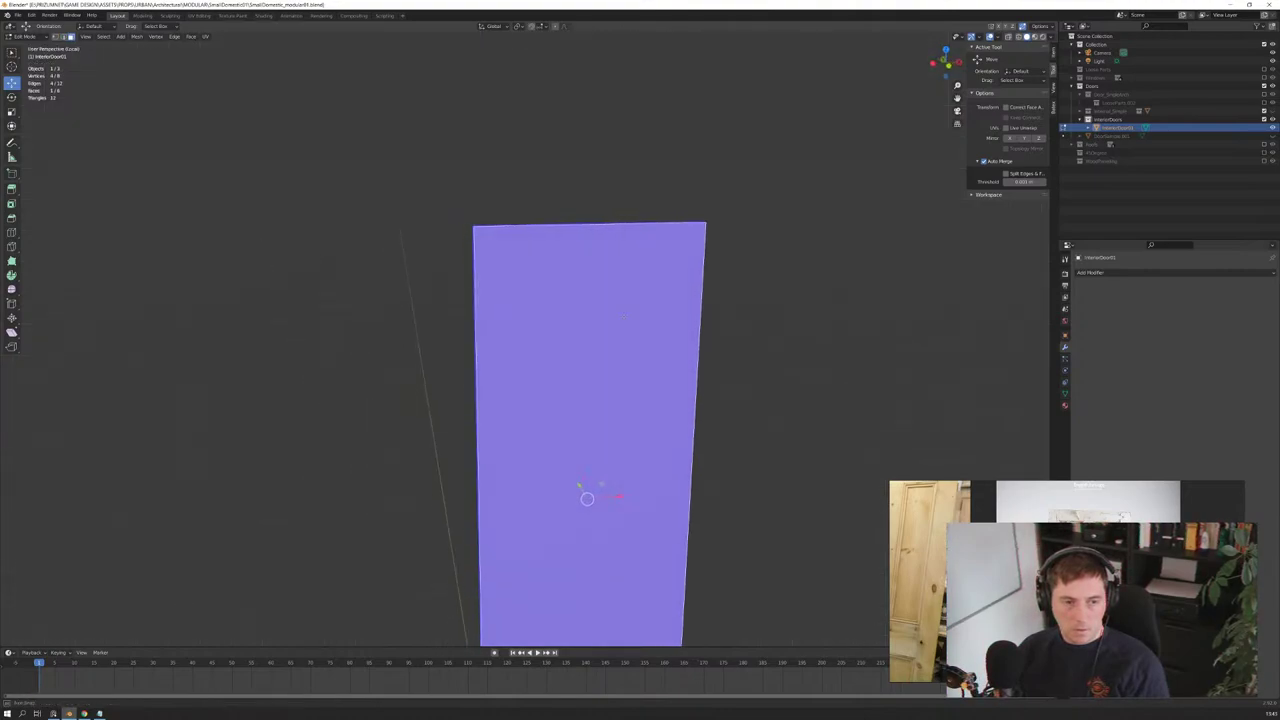
key("ctrl+t")
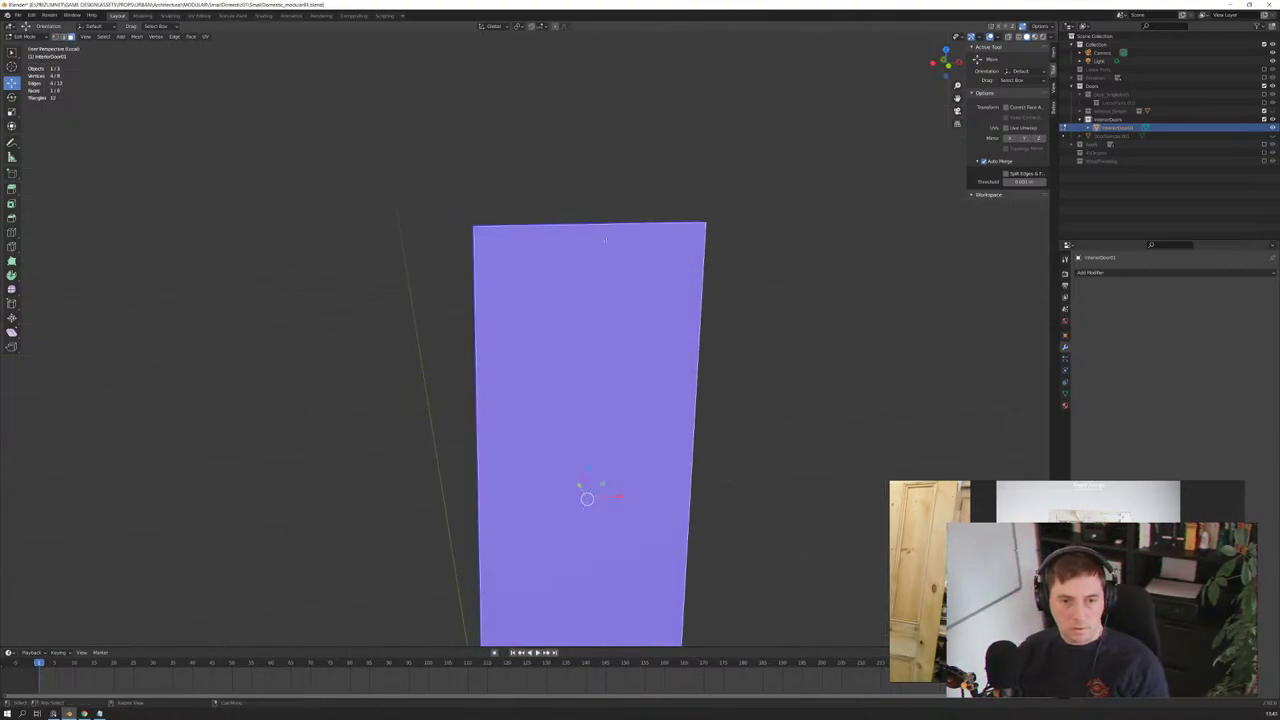
key("ctrl+z")
Step: Test a centred vertical loop cut by sliding it, then undo it
key("ctrl+r")
left_click(600, 220)
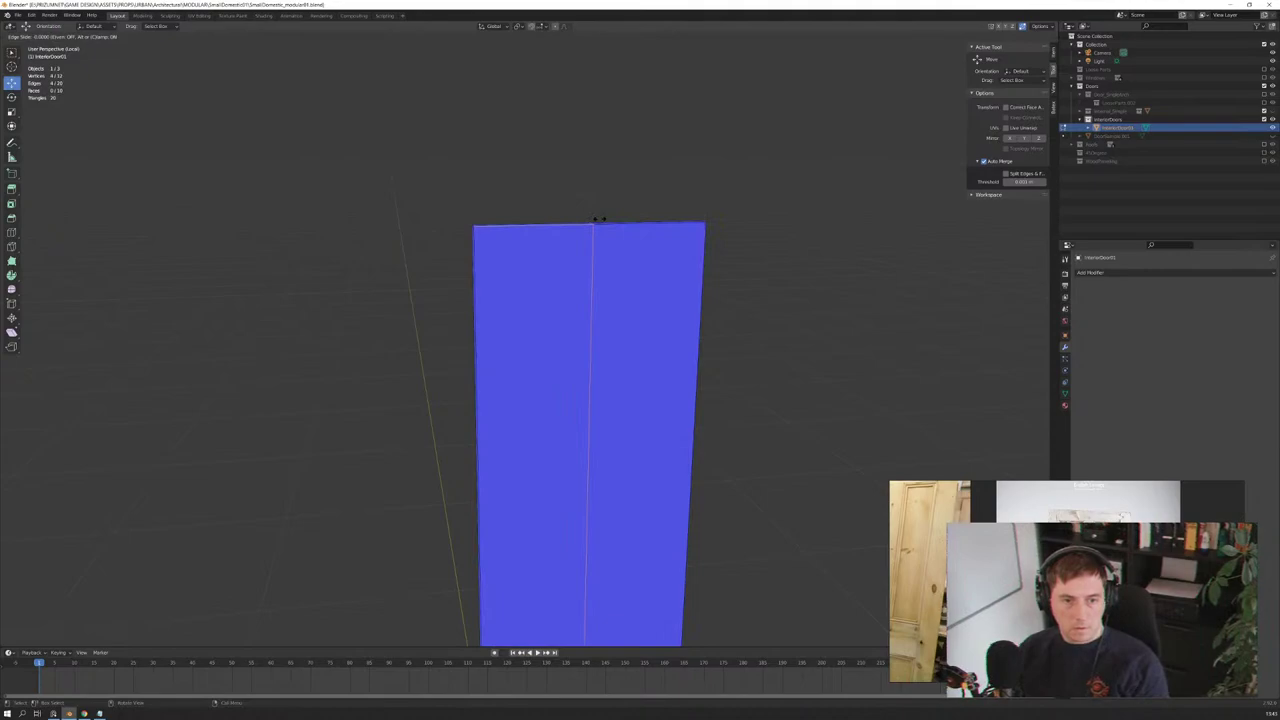
left_click(600, 218)
key("g")
key("g")
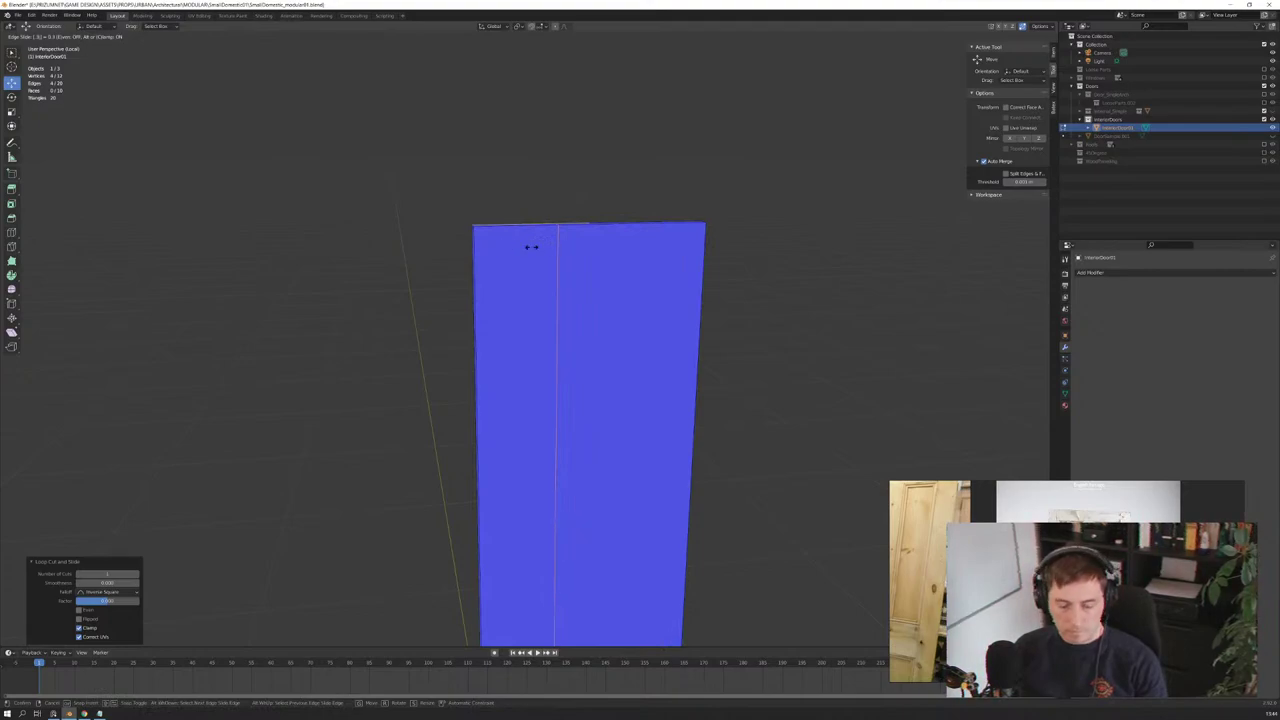
key("g")
key("Escape")
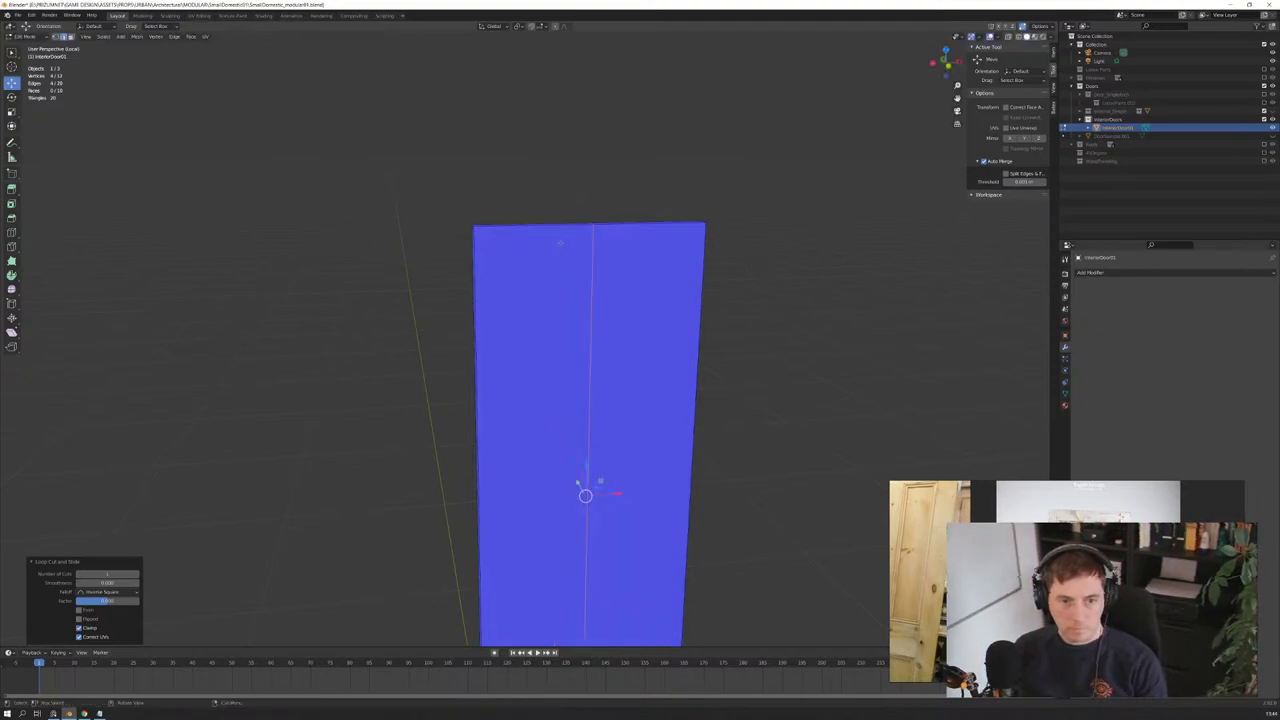
key("ctrl+z")
Step: Select the whole slab and dismiss its face context menu without subdividing
middle_click_drag(560, 242, 638, 262)
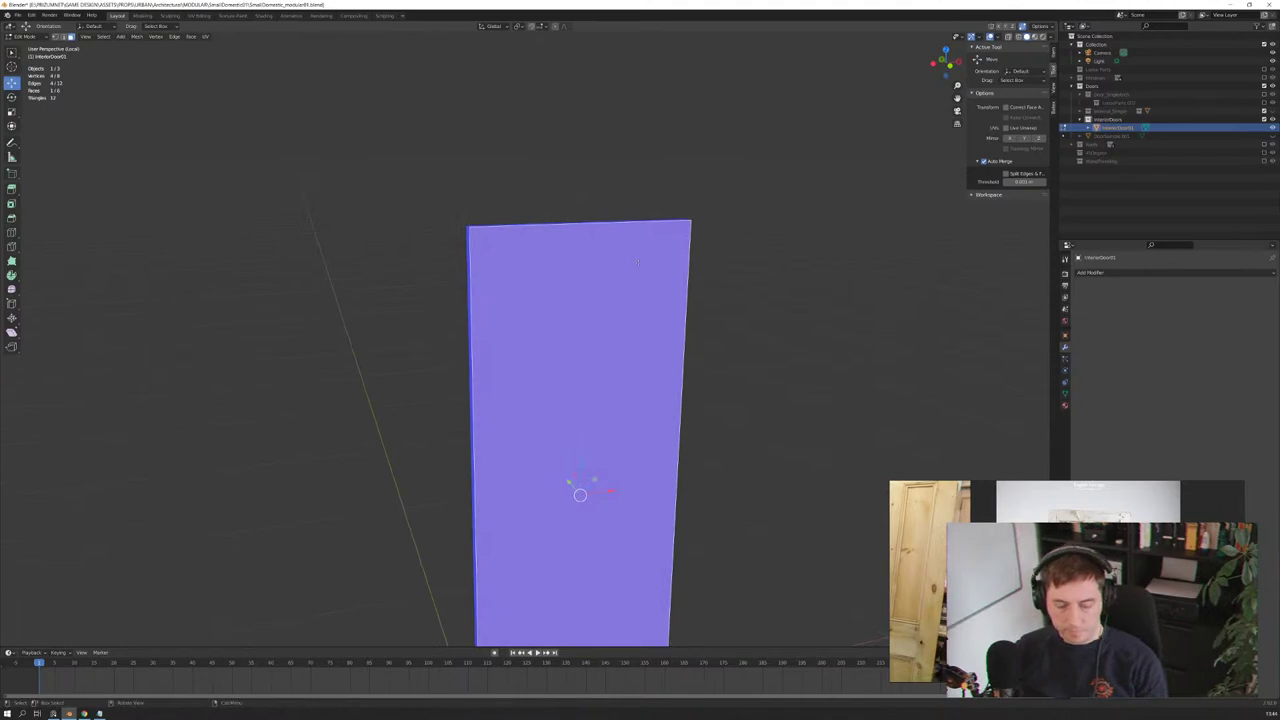
key("a")
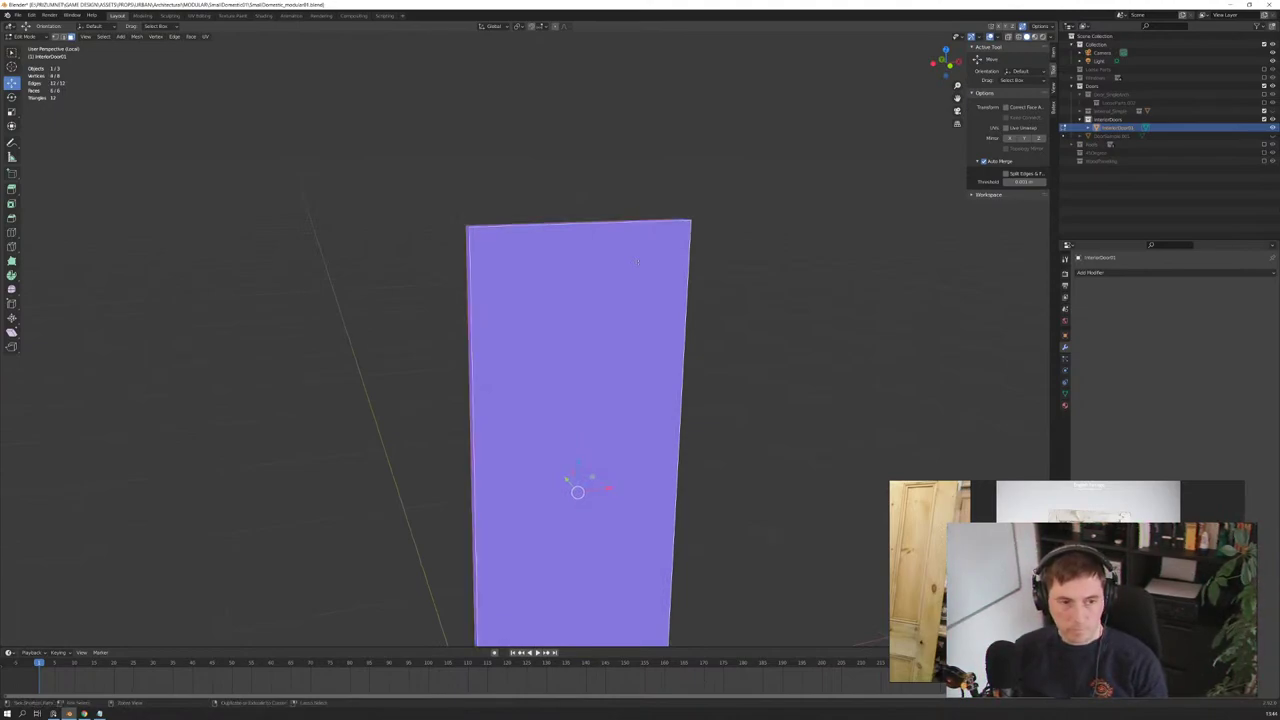
right_click(637, 260)
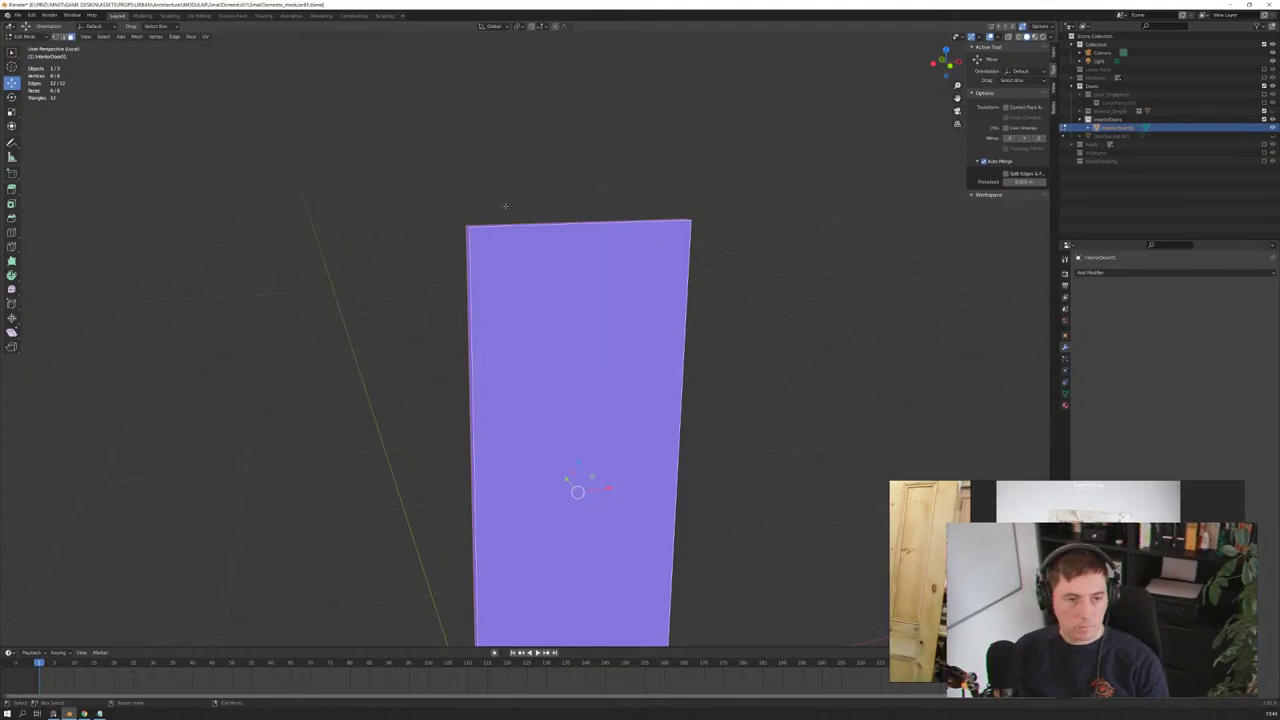
right_click(537, 180)
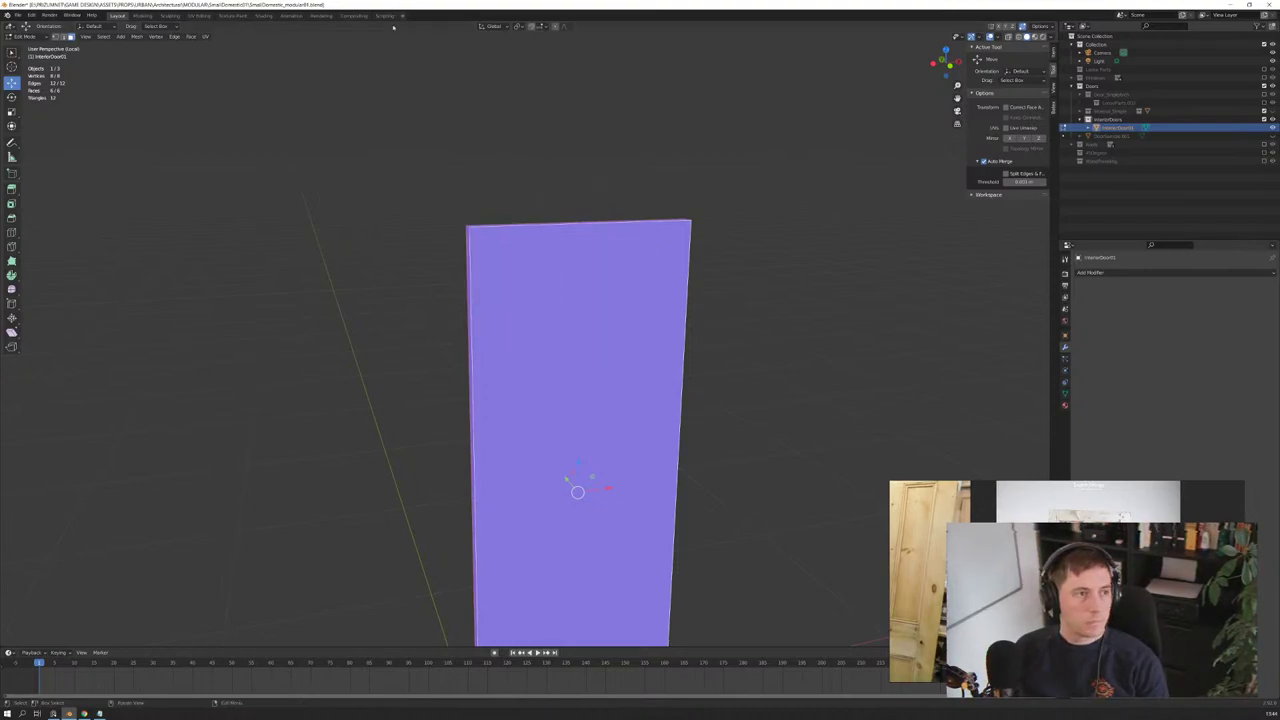
left_click(104, 36)
Step: Add a vertical cut near the left edge, try moving it along X, then undo
left_click(112, 62)
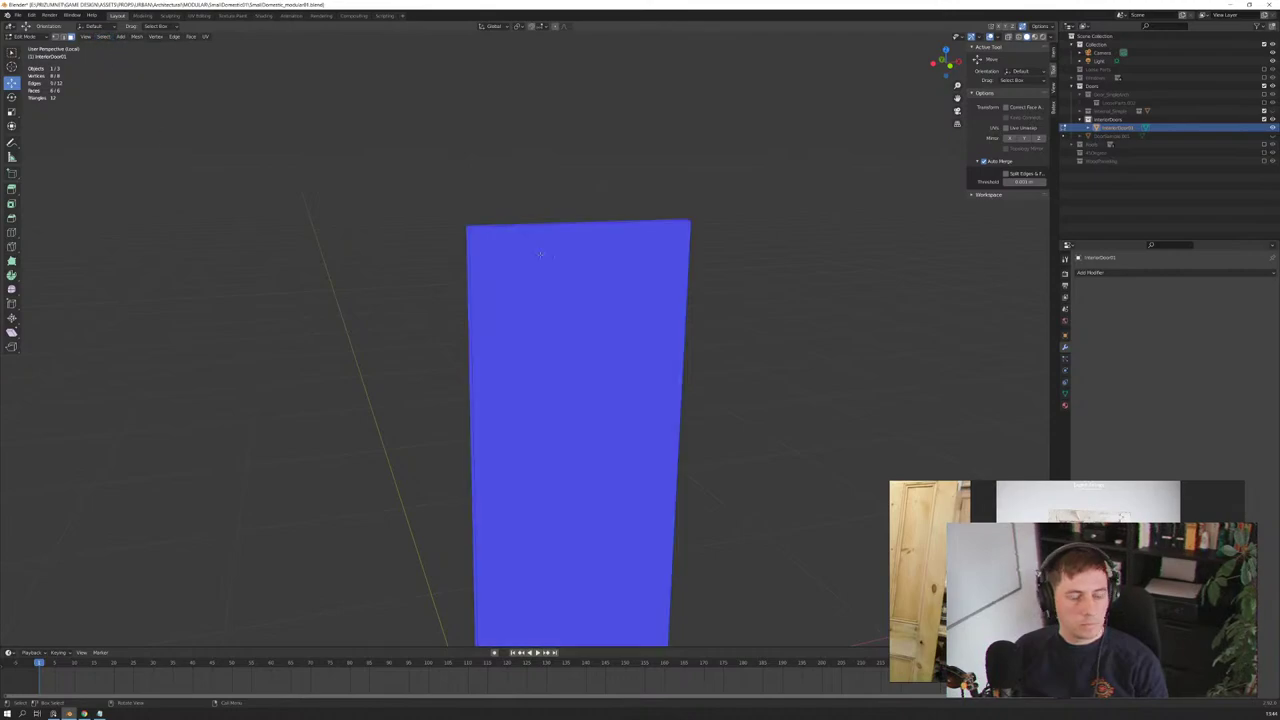
middle_click_drag(480, 260, 521, 268)
key("ctrl+r")
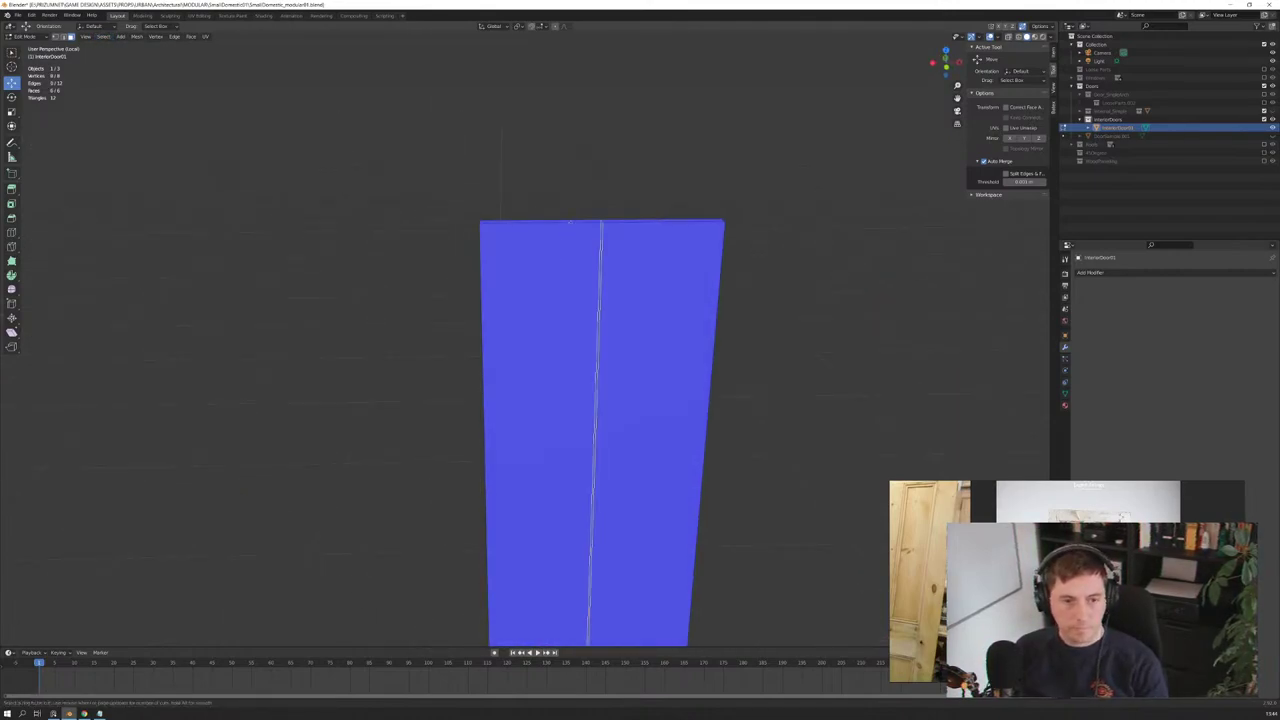
left_click(582, 218)
left_click(443, 223)
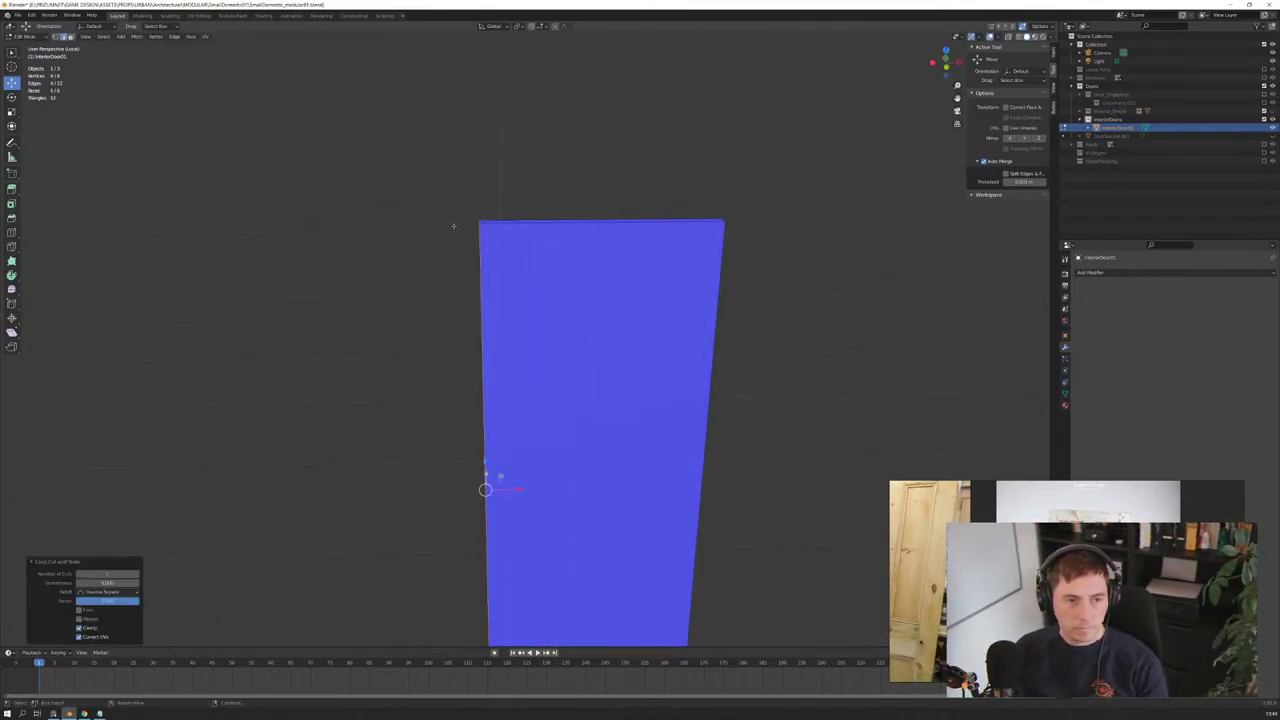
middle_click_drag(560, 400, 600, 402)
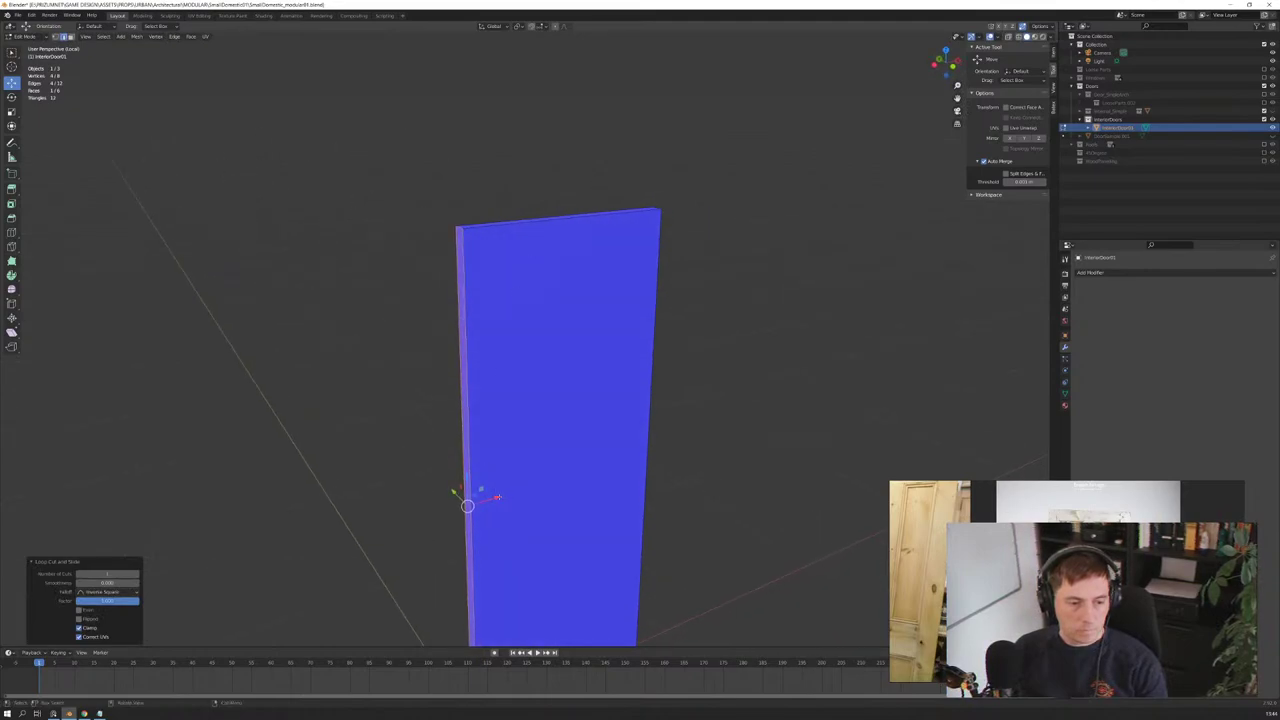
key("g")
key("x")
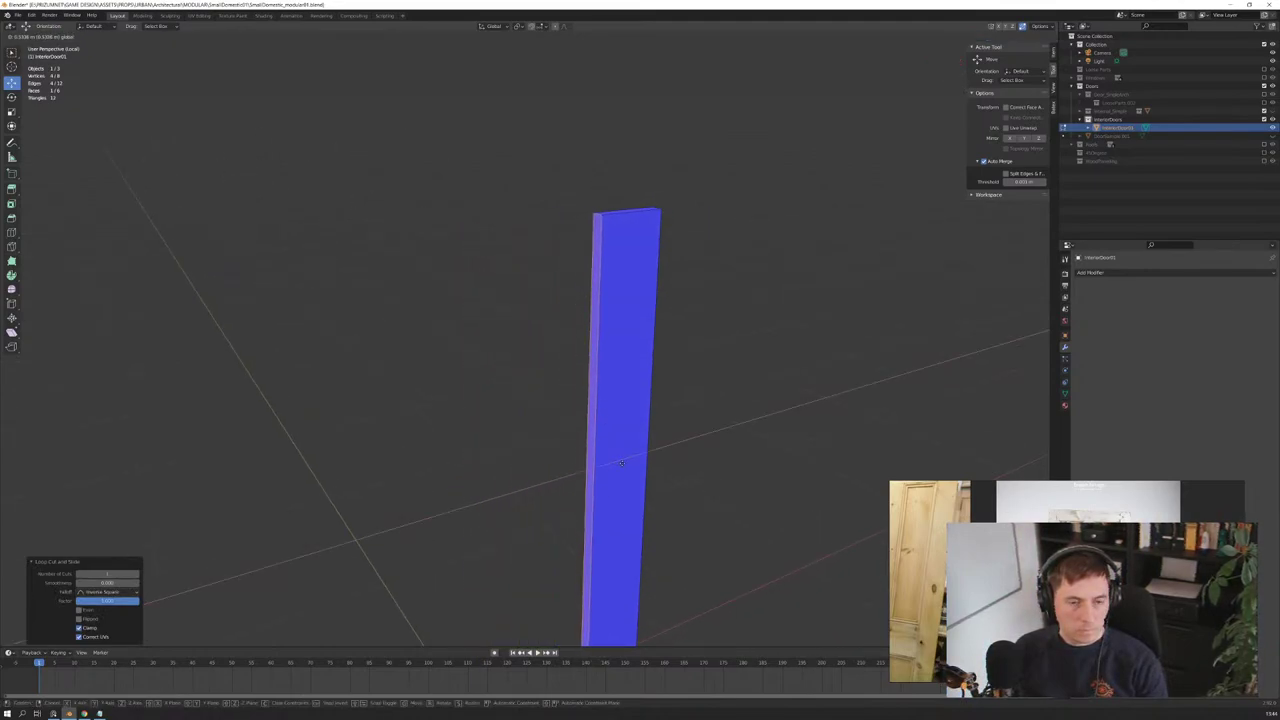
right_click(621, 462)
key("ctrl+z")
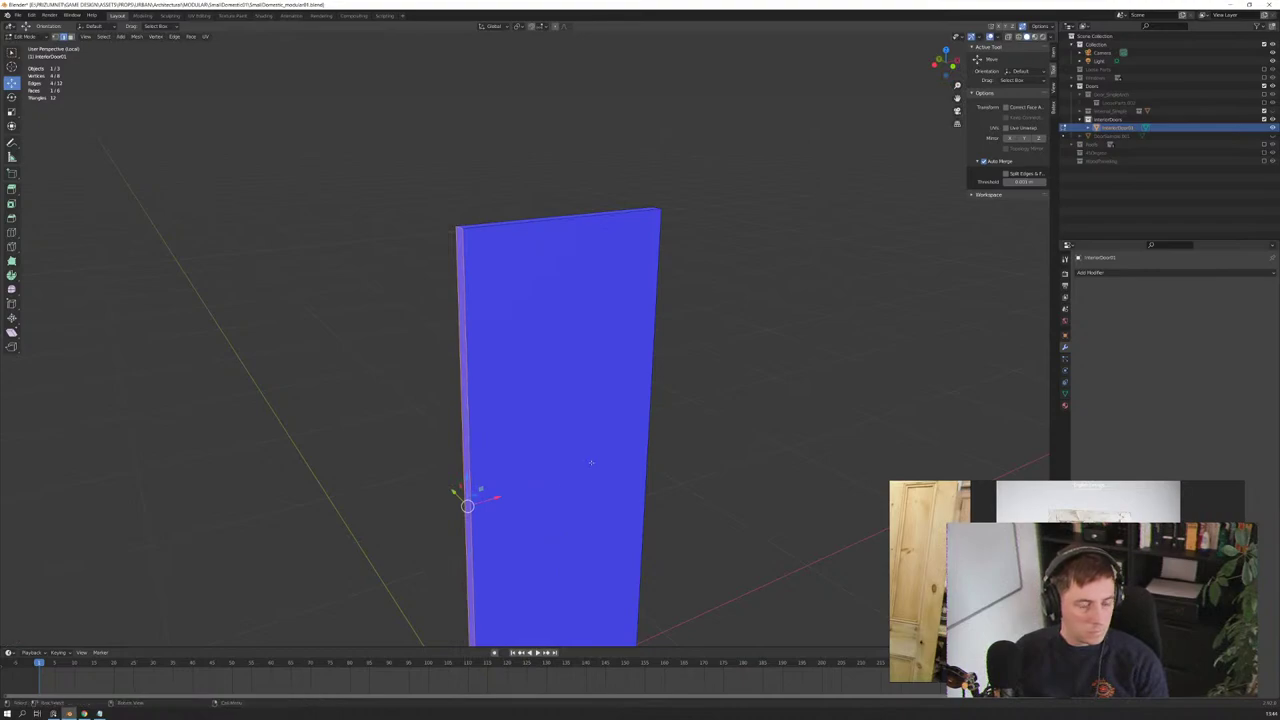
key("alt+a")
Step: Cut a vertical edge loop slid close to the slab's left edge
key("ctrl+r")
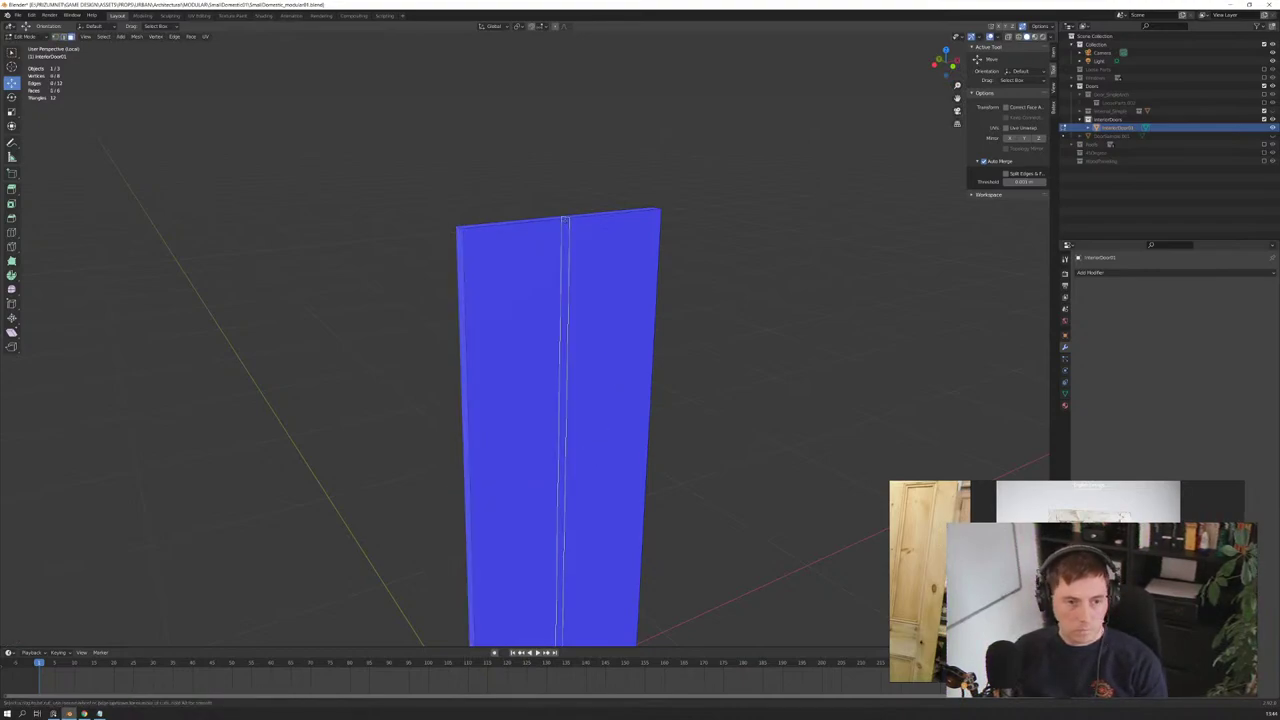
left_click(565, 220)
left_click(446, 261)
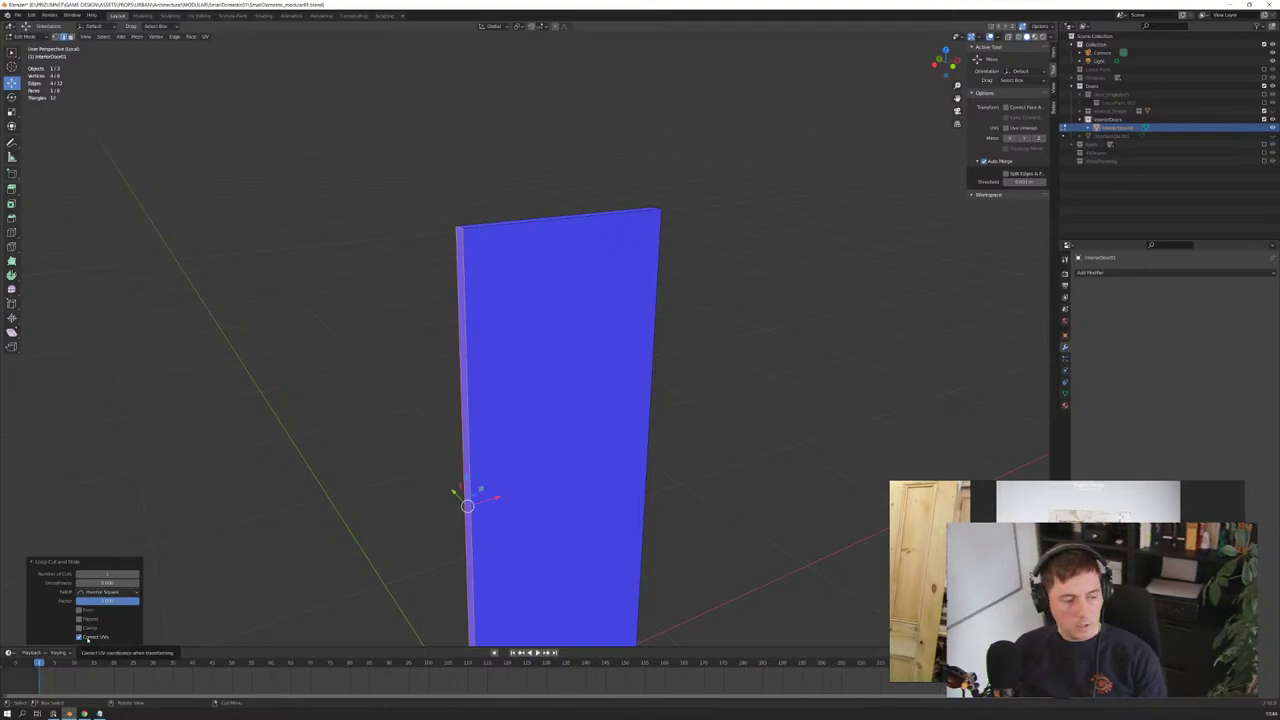
key("g")
key("g")
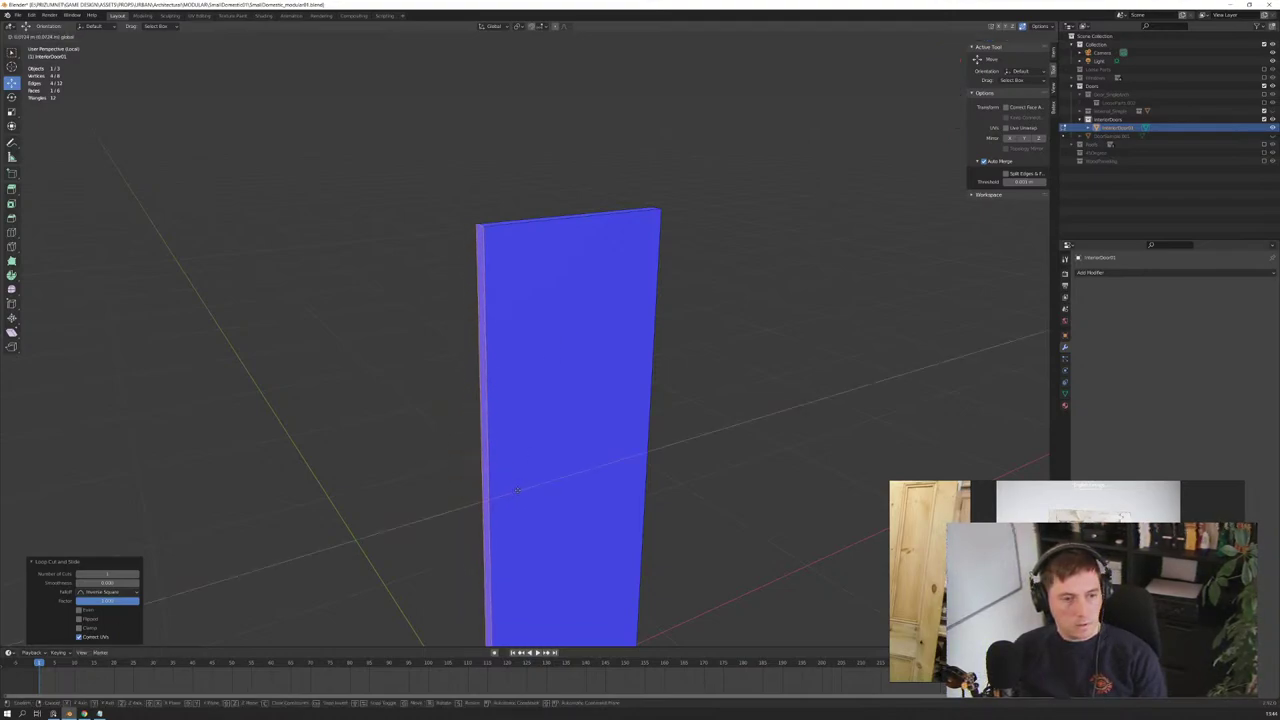
key("Escape")
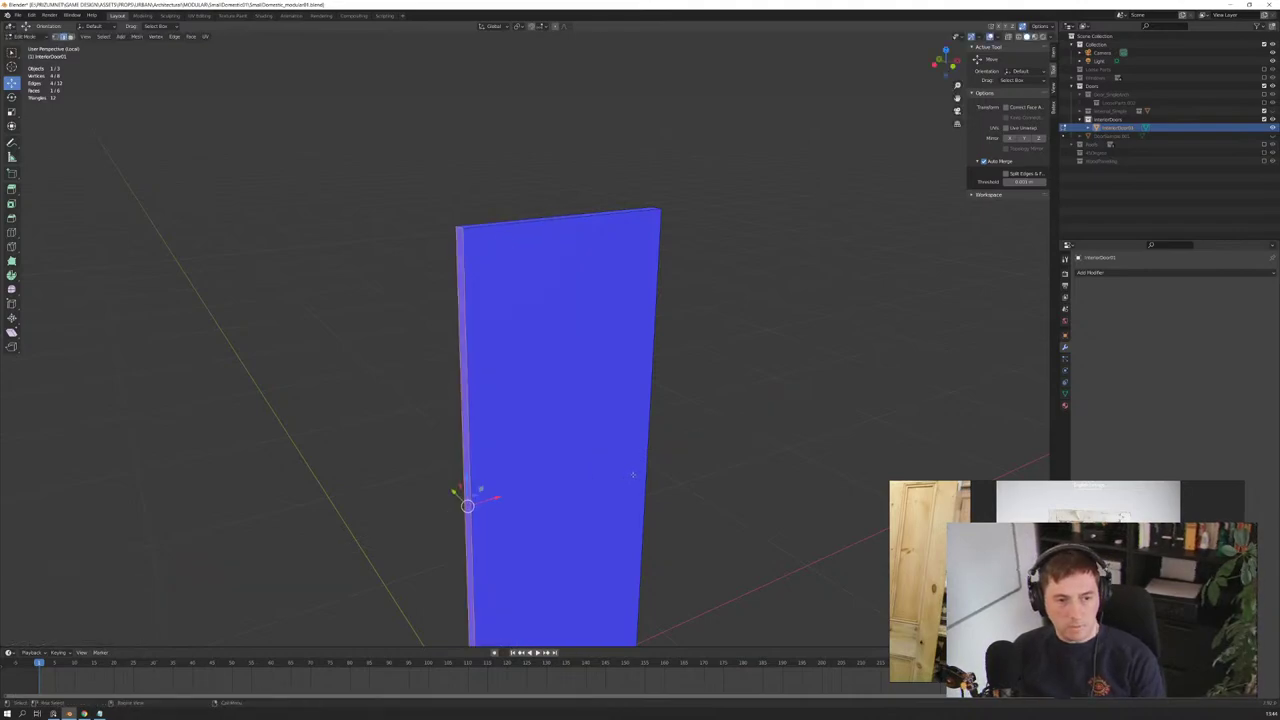
mouse_move(632, 474)
middle_mouse_down()
mouse_move(559, 410)
mouse_move(600, 416)
mouse_move(594, 443)
mouse_move(564, 318)
middle_mouse_up()
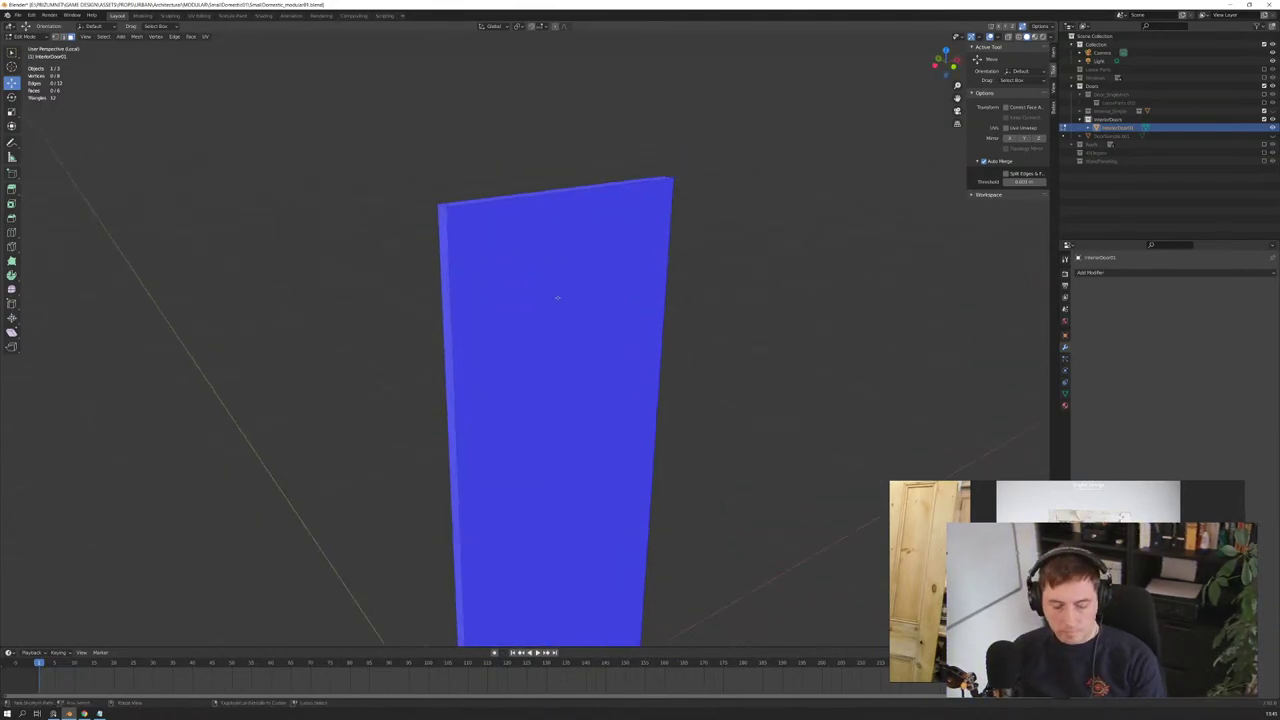
Step: Add a centred vertical loop and, in front orthographic view, move it near the left side
key("ctrl+r")
left_click(556, 188)
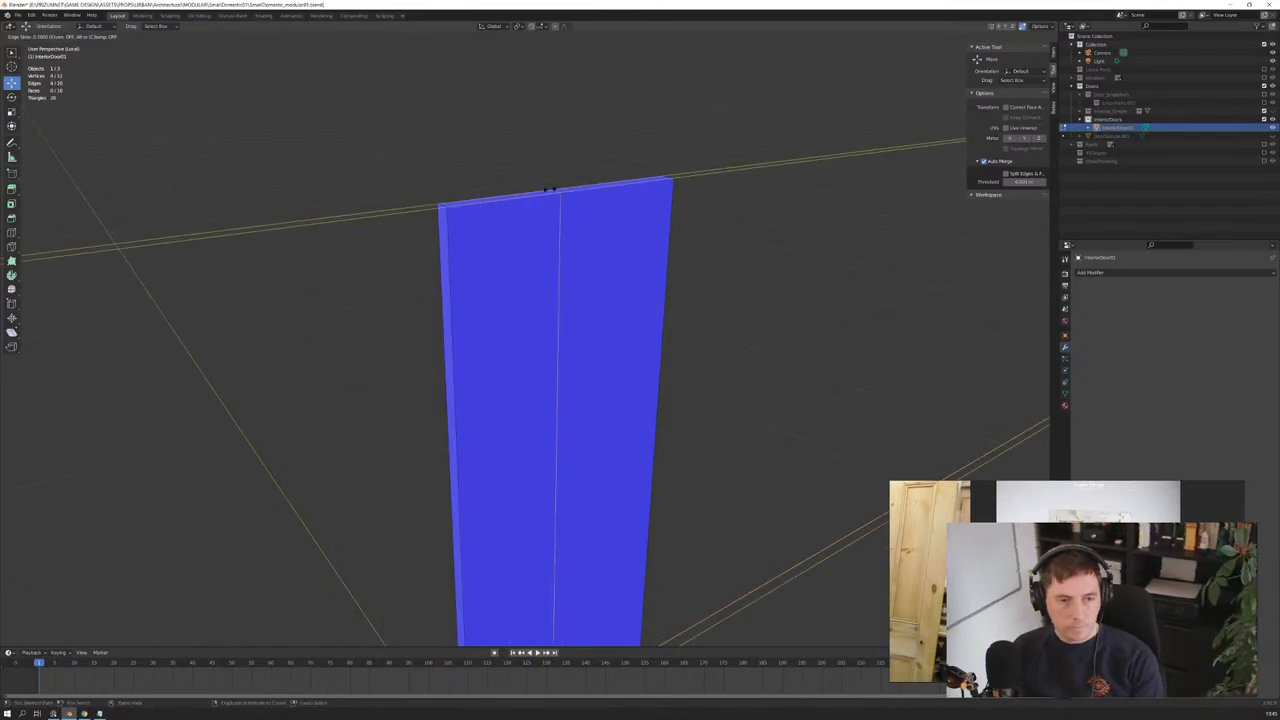
right_click(465, 203)
key("KP_1")
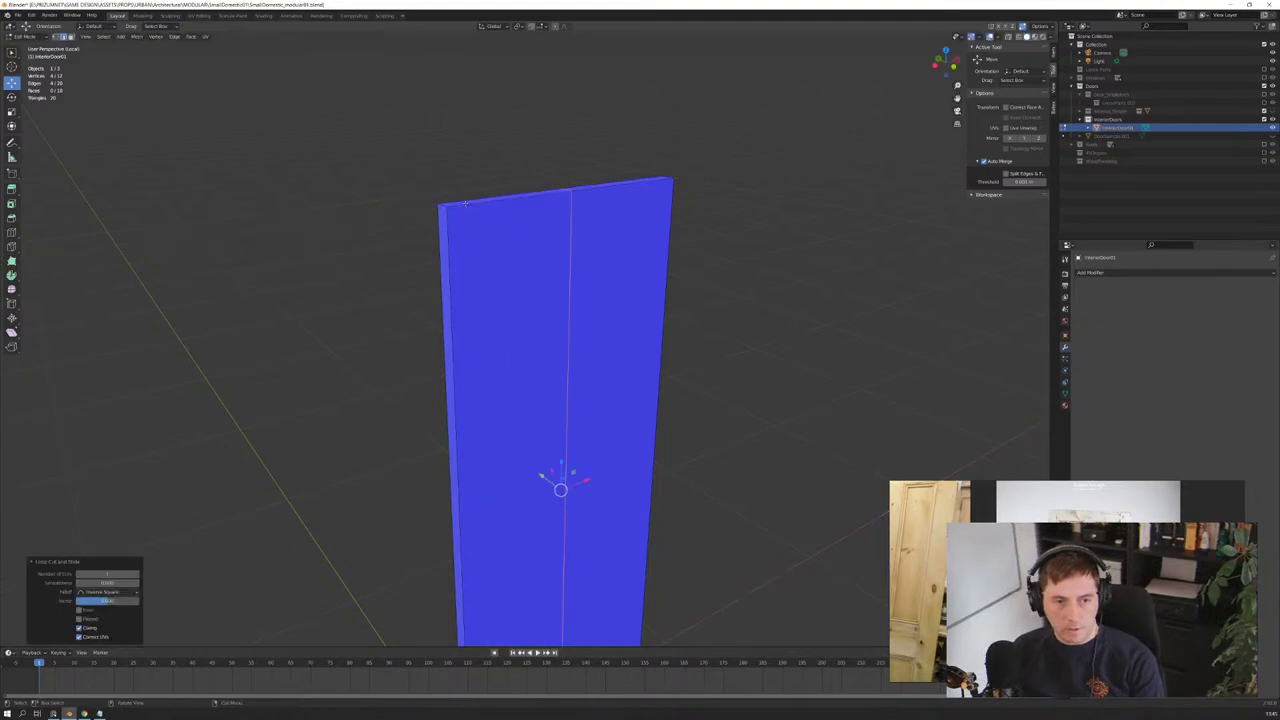
key("KP_3")
key("KP_1")
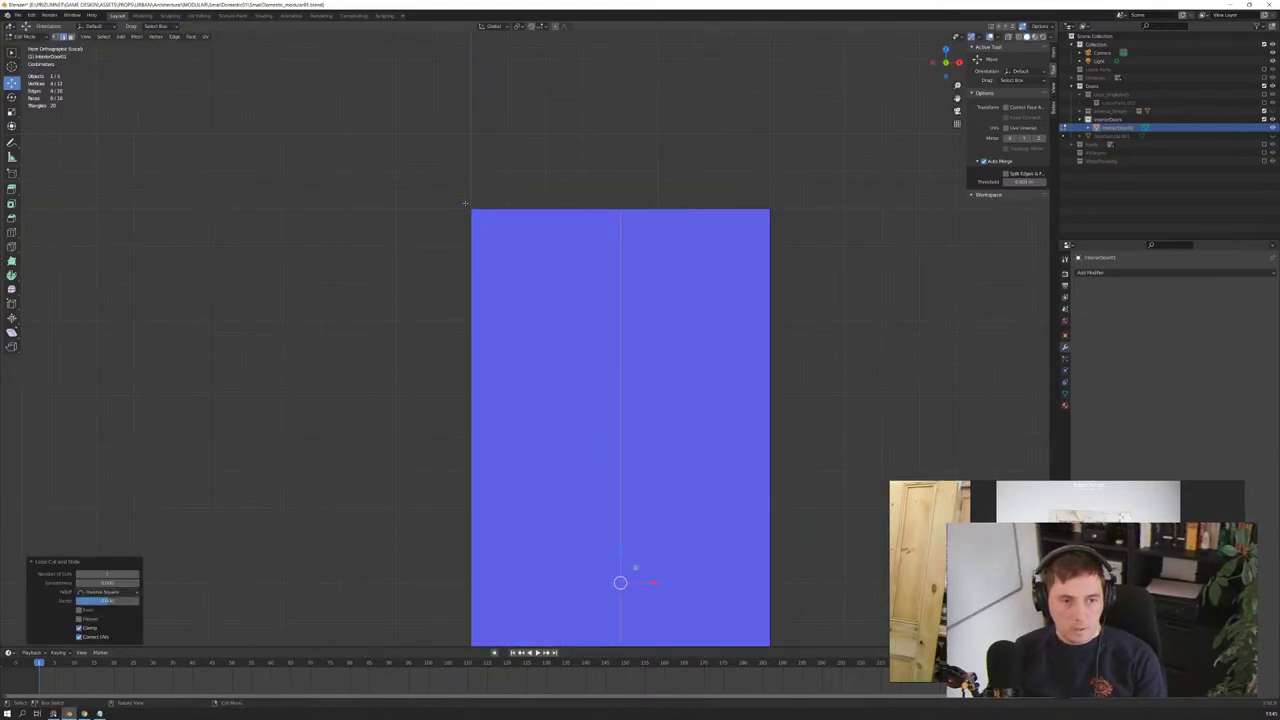
key("g")
key("g")
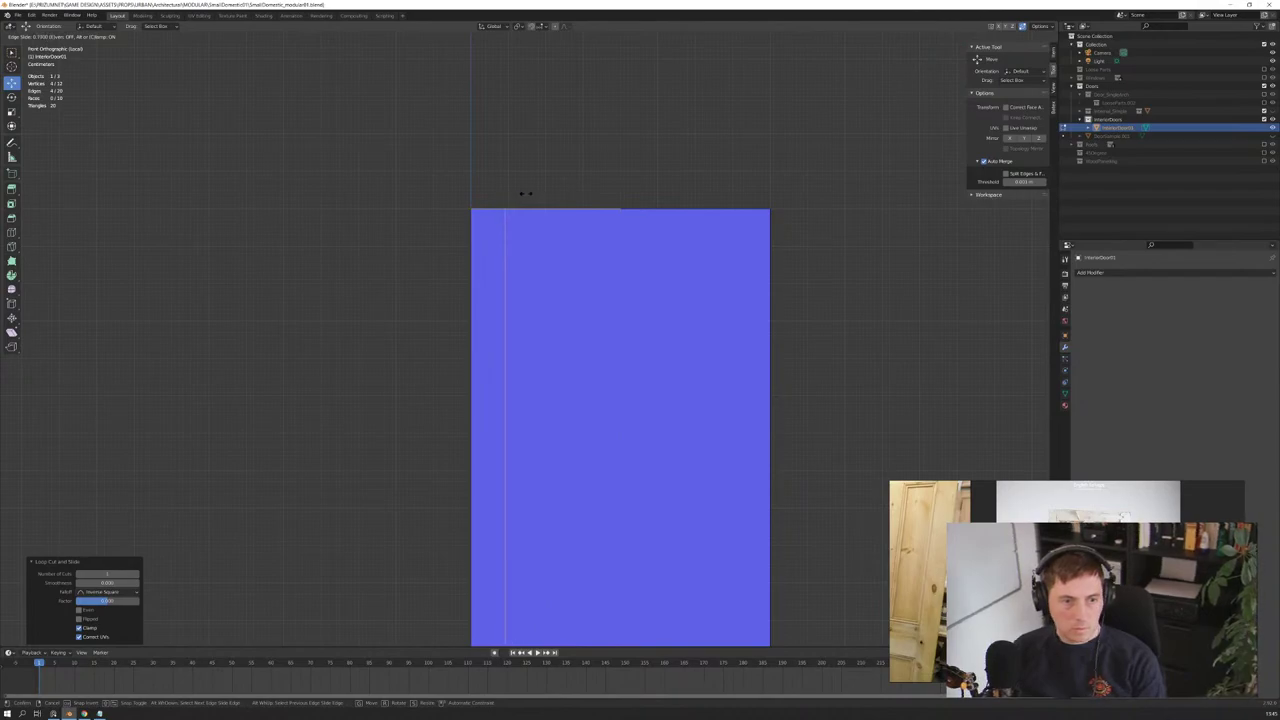
left_click(548, 190)
Step: Add a second vertical loop cut slid toward the slab's right side
scroll(508, 620, "up", 1)
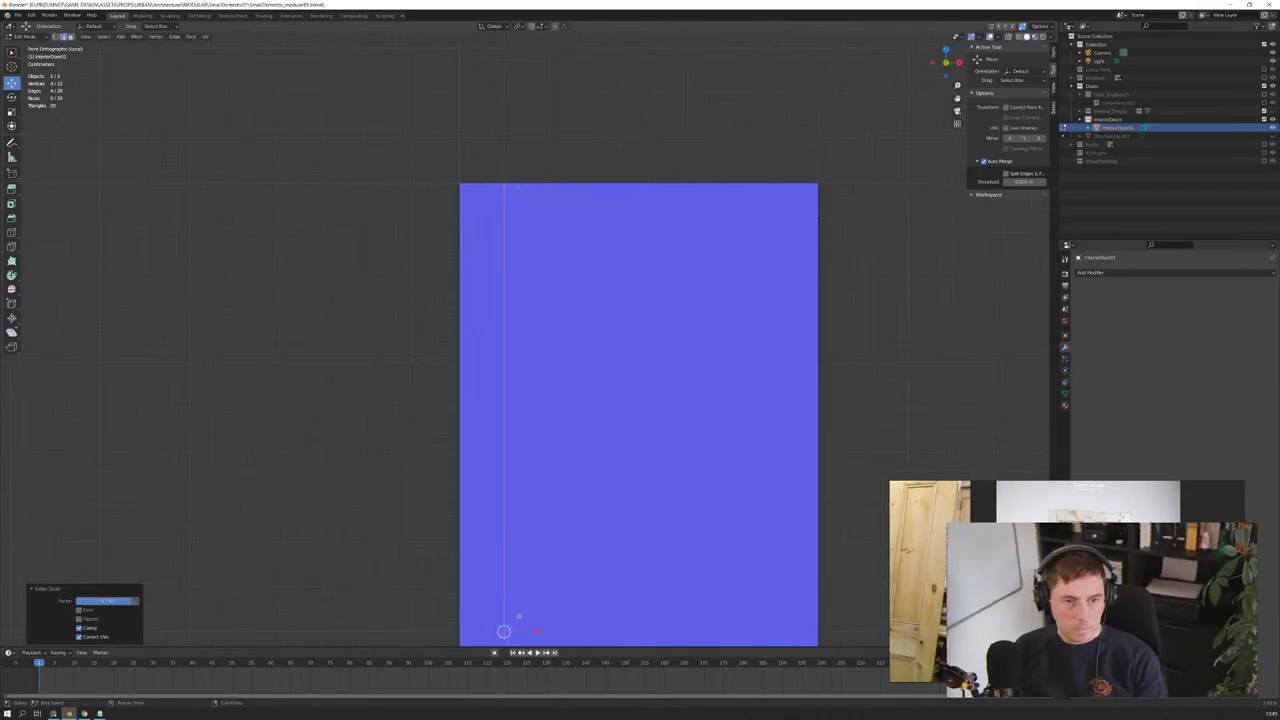
scroll(508, 620, "up", 3)
middle_click_drag(485, 70, 507, 376, "shift")
scroll(507, 376, "up", 4)
scroll(507, 376, "down", 8)
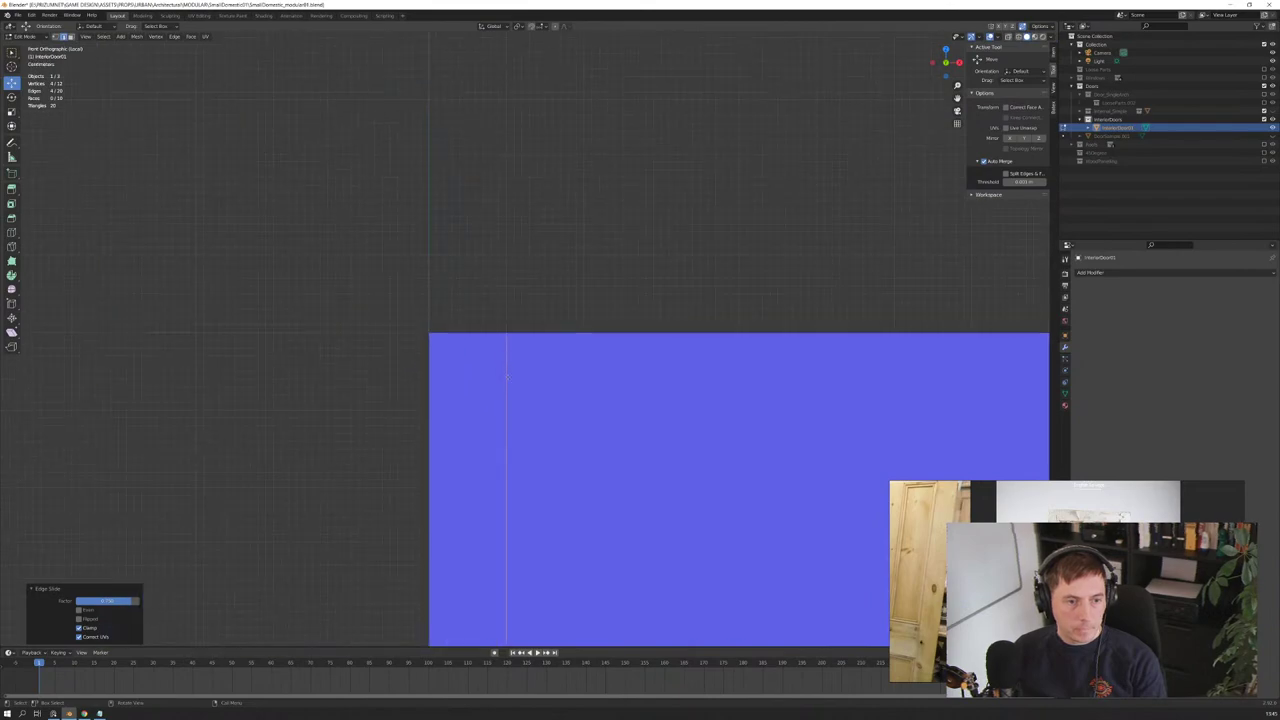
scroll(507, 376, "down", 3)
middle_click_drag(722, 419, 668, 290, "shift")
key("ctrl+r")
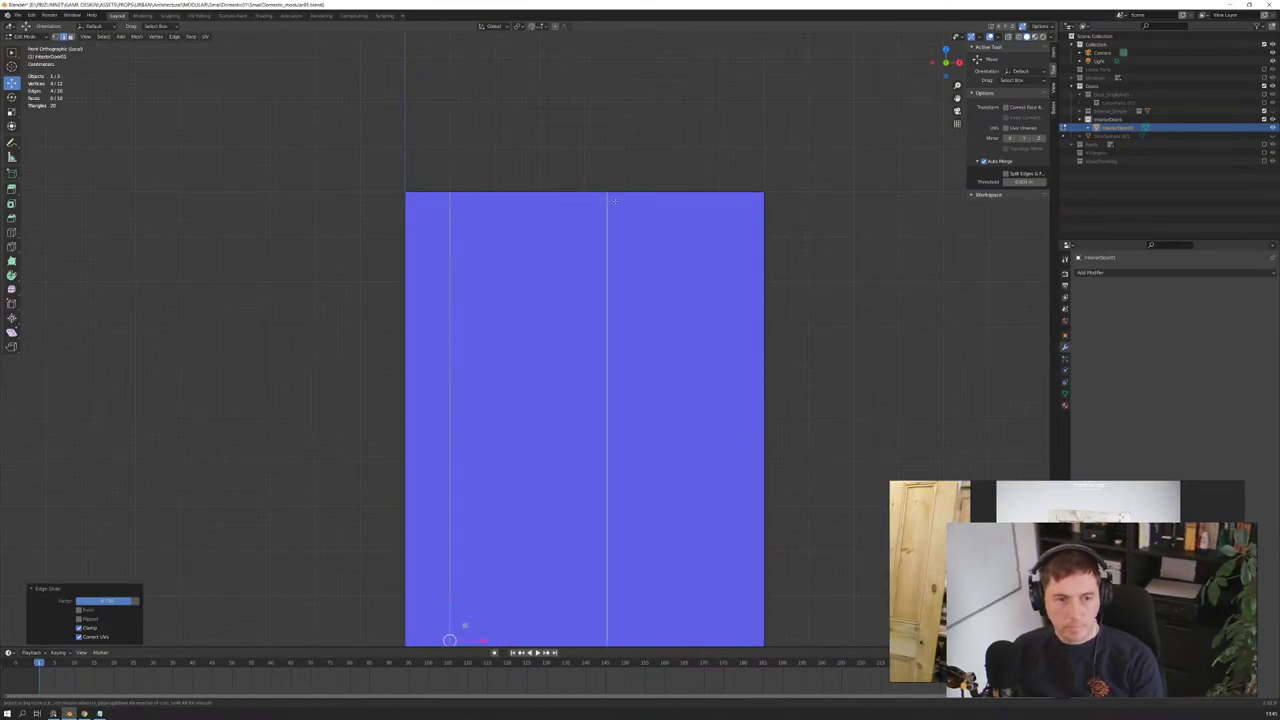
left_click(607, 195)
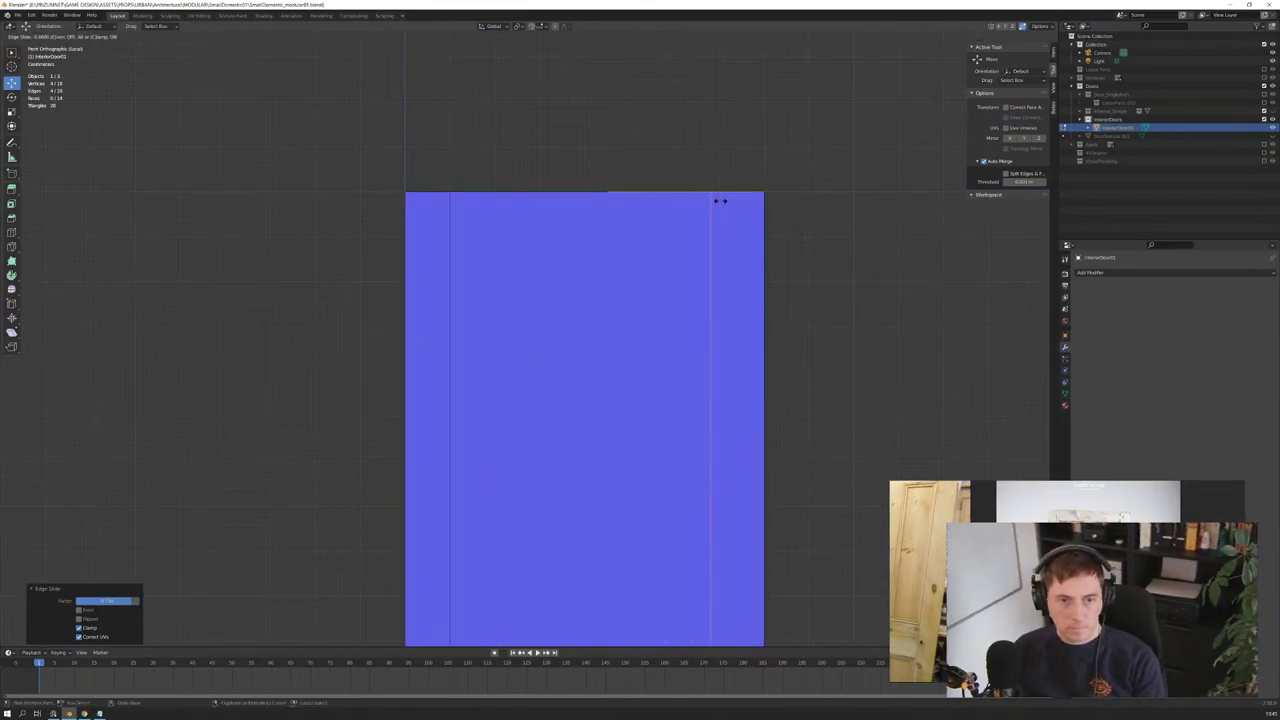
left_click(795, 198)
Step: Zoom in near the top and refine the right-side edge loop's position
scroll(655, 240, "up", 3)
scroll(655, 240, "up", 2)
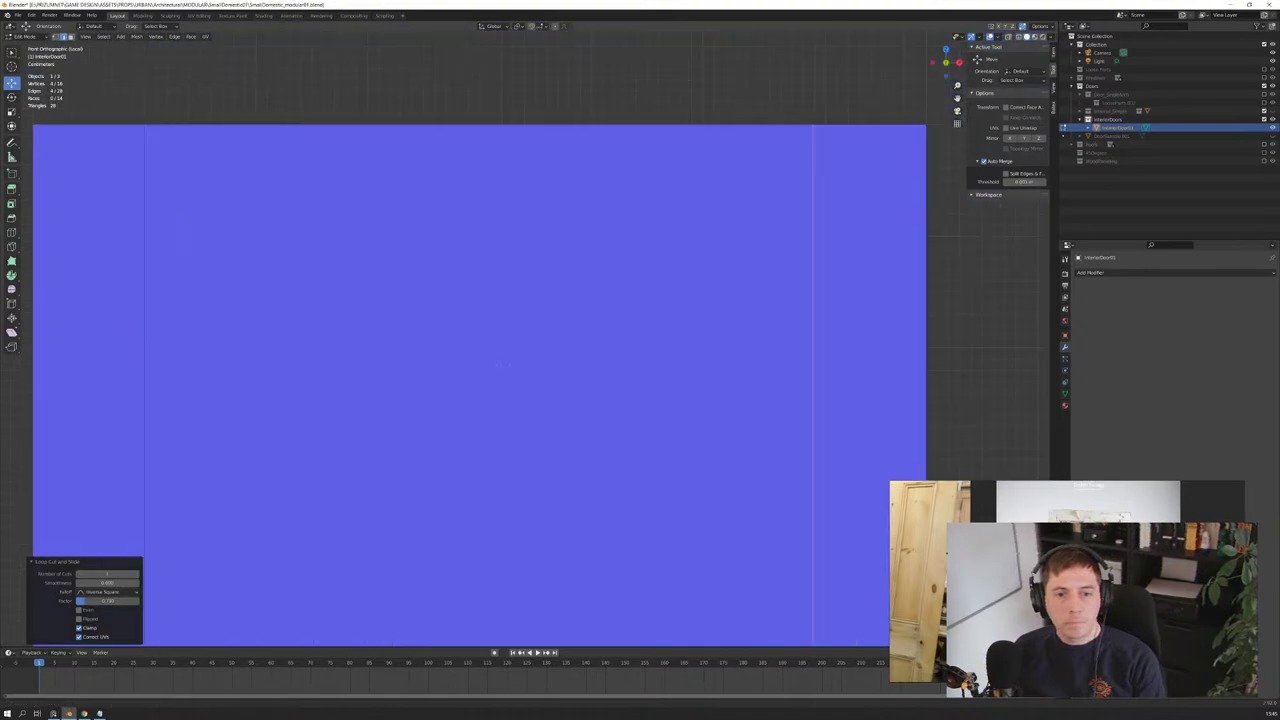
scroll(501, 365, "up", 2)
middle_click_drag(600, 250, 645, 330, "shift")
scroll(645, 308, "up", 2)
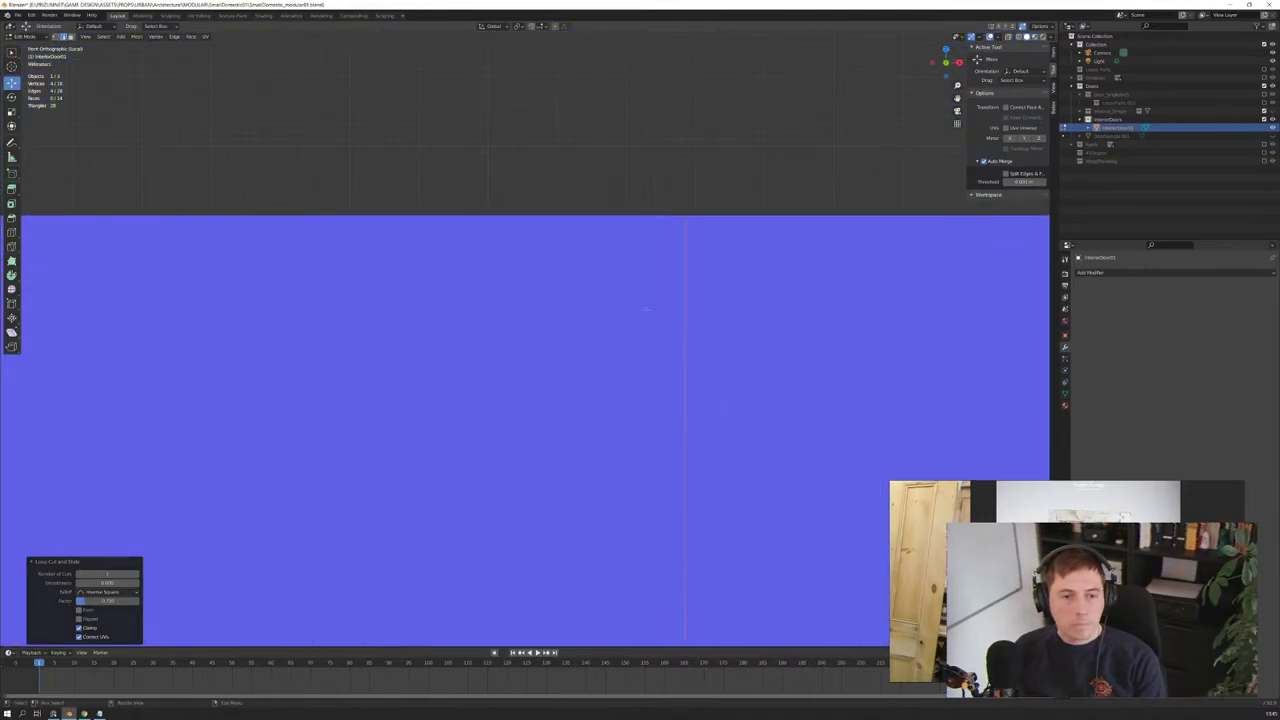
key("g")
key("g")
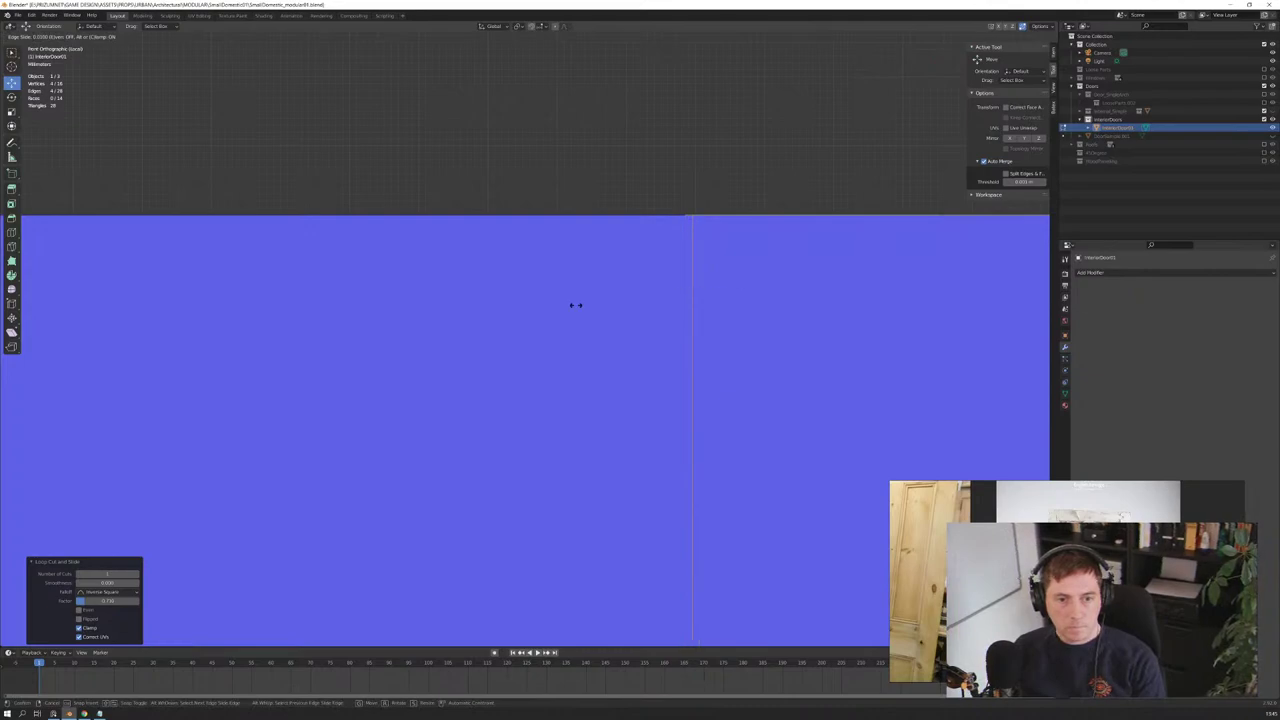
left_click(634, 287)
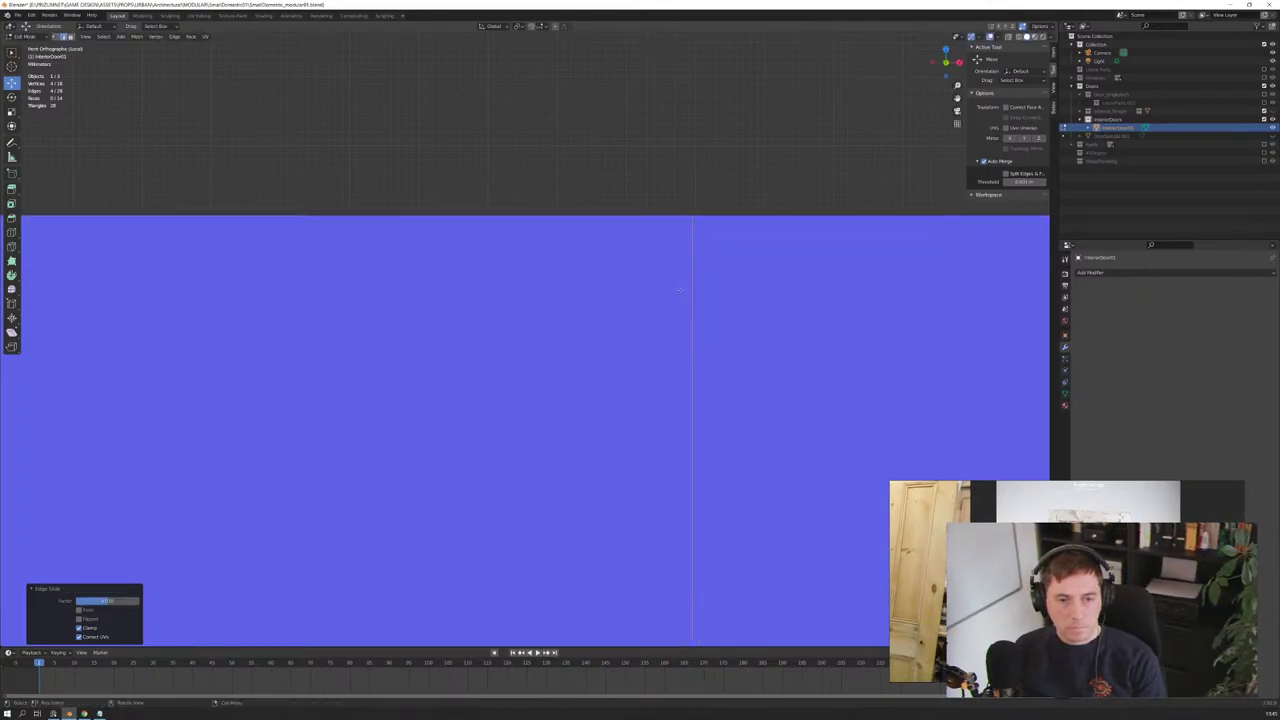
Step: Check the snapping settings and pan toward the slab's left part
left_click(541, 26)
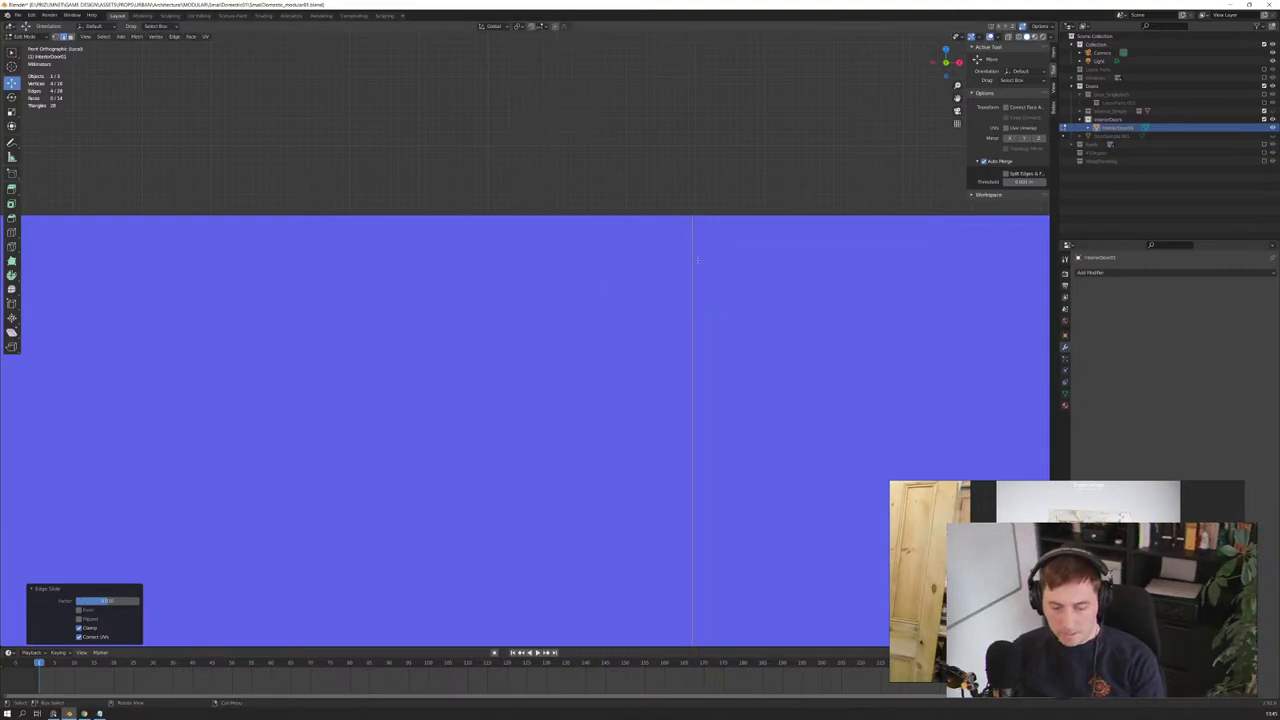
scroll(674, 320, "down", 4)
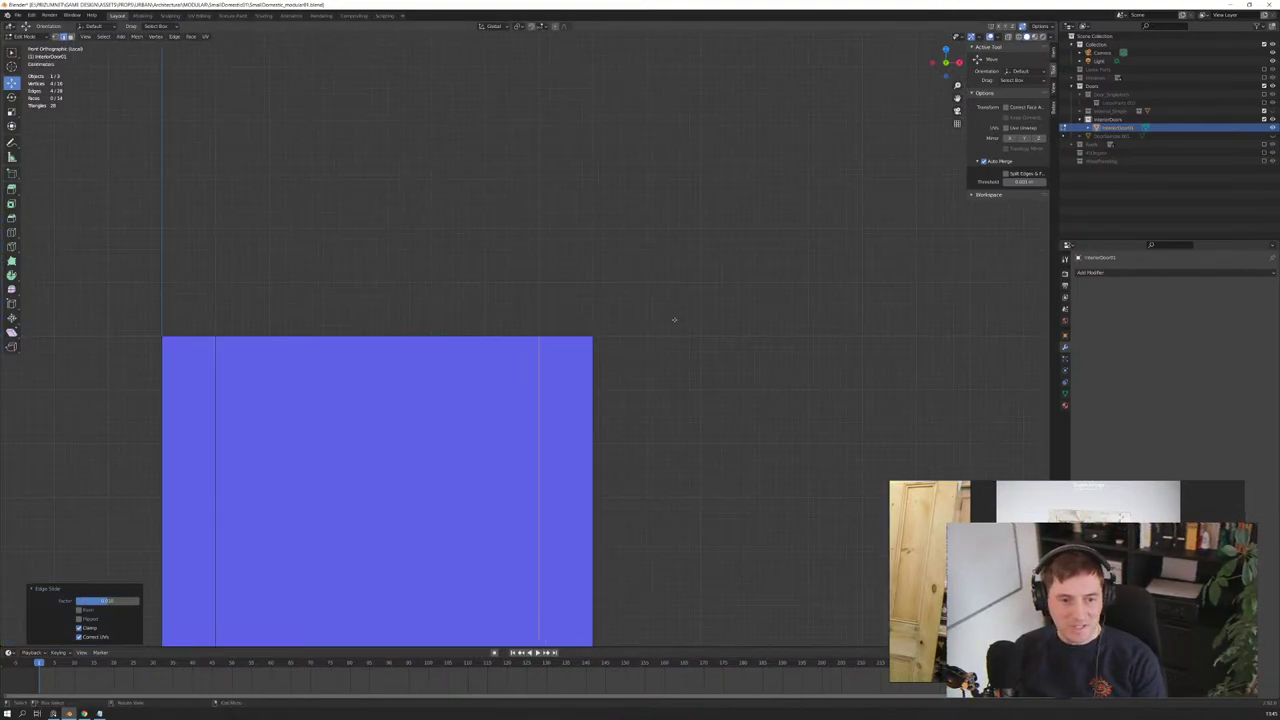
scroll(674, 320, "up", 2)
scroll(660, 310, "up", 2)
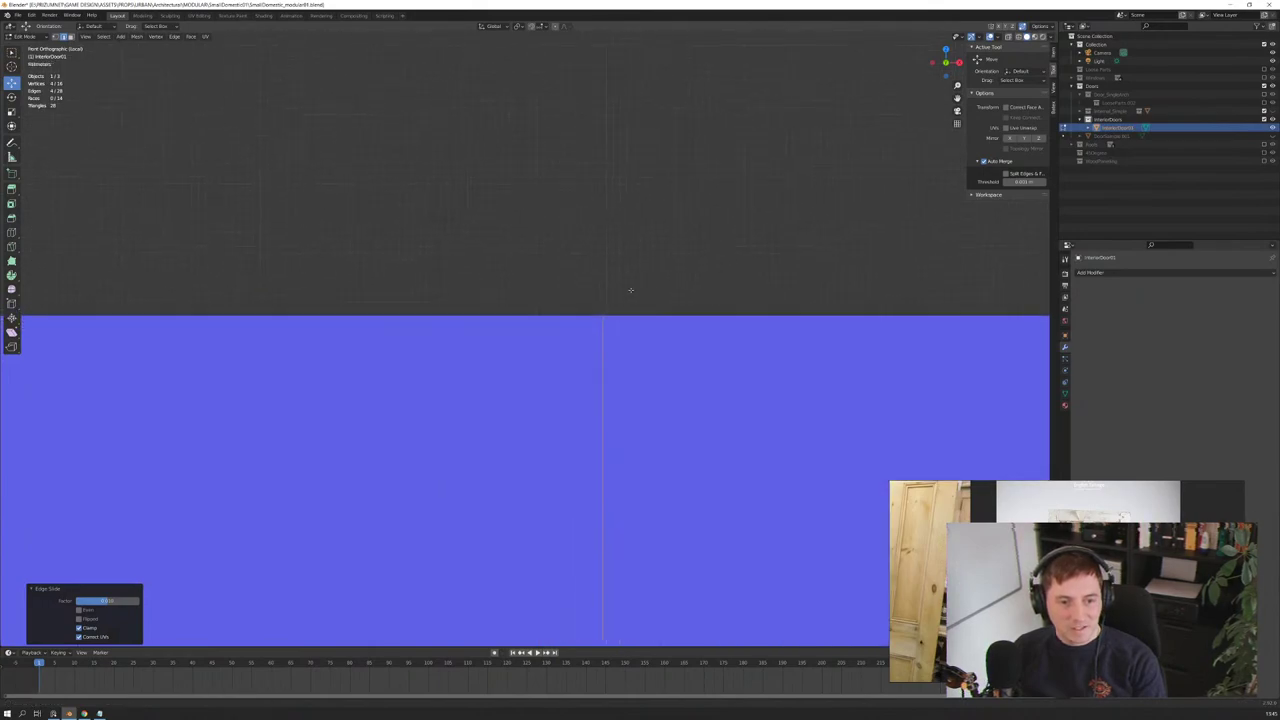
mouse_move(630, 290)
middle_mouse_down("shift")
mouse_move(566, 311)
mouse_move(428, 314)
mouse_move(441, 316)
middle_mouse_up("shift")
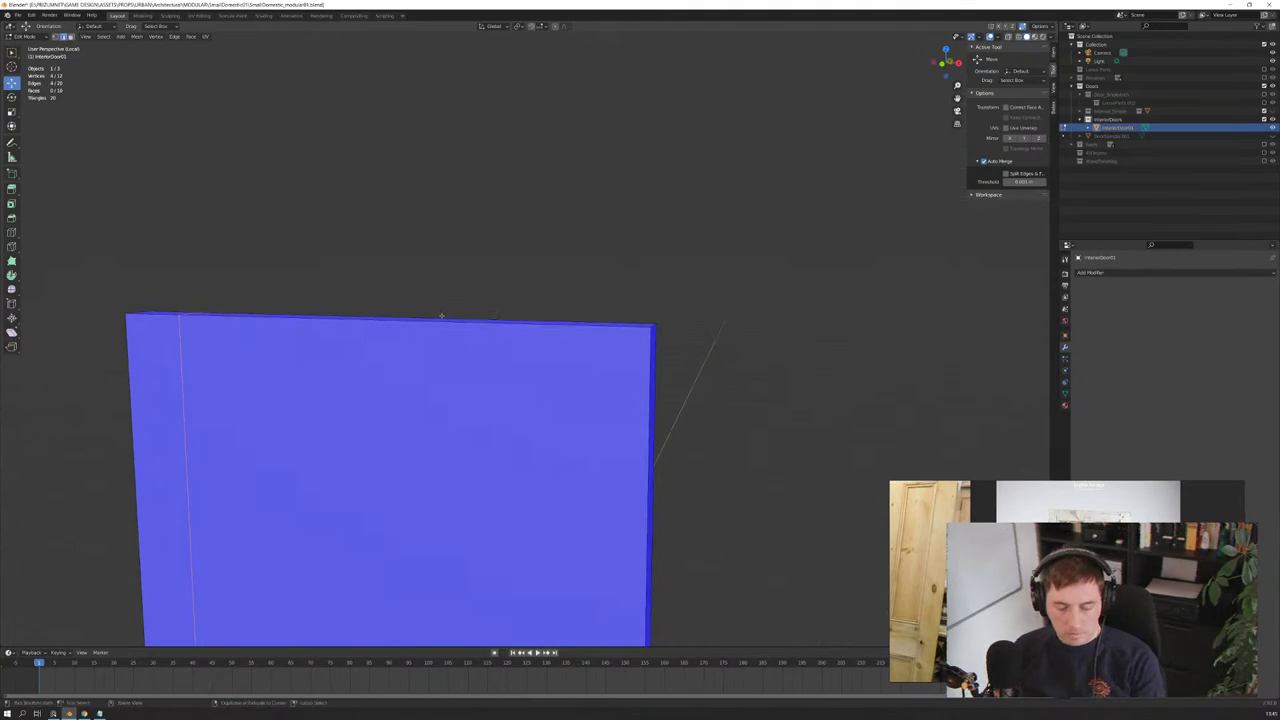
Step: Add another vertical loop cut and reposition it with G Y in front orthographic view
key("ctrl+r")
left_click(423, 326)
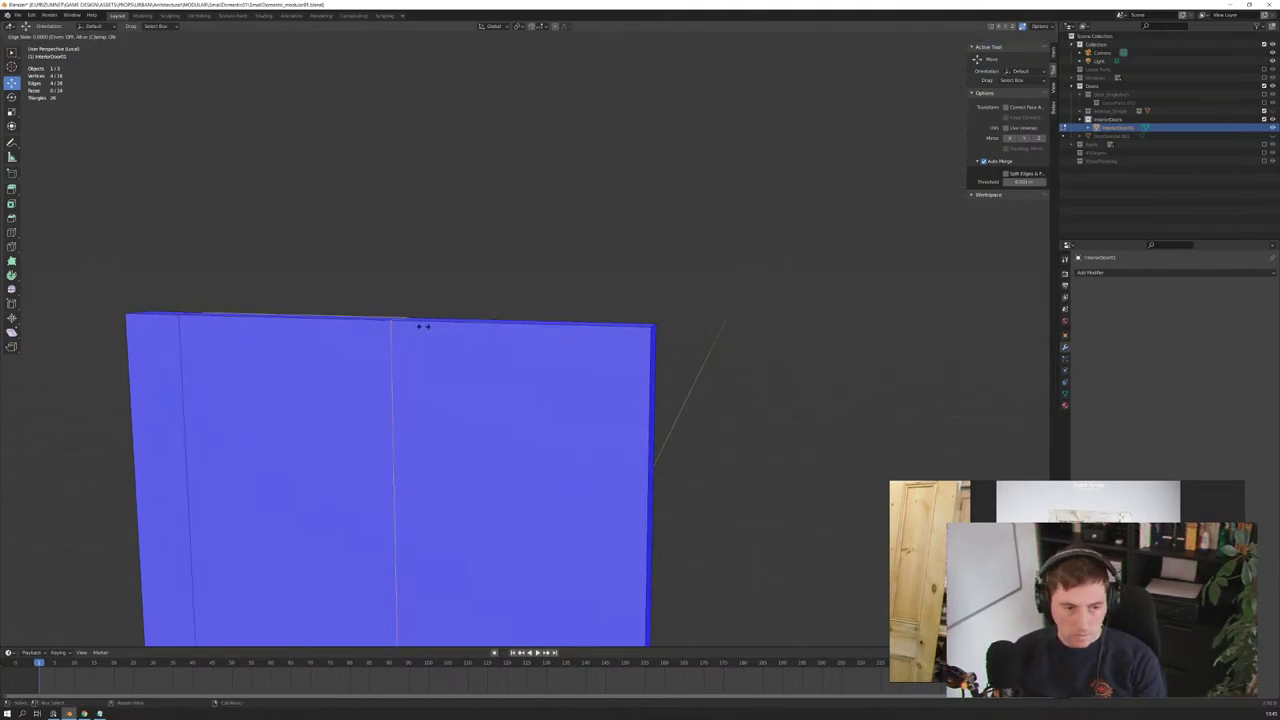
left_click(423, 326)
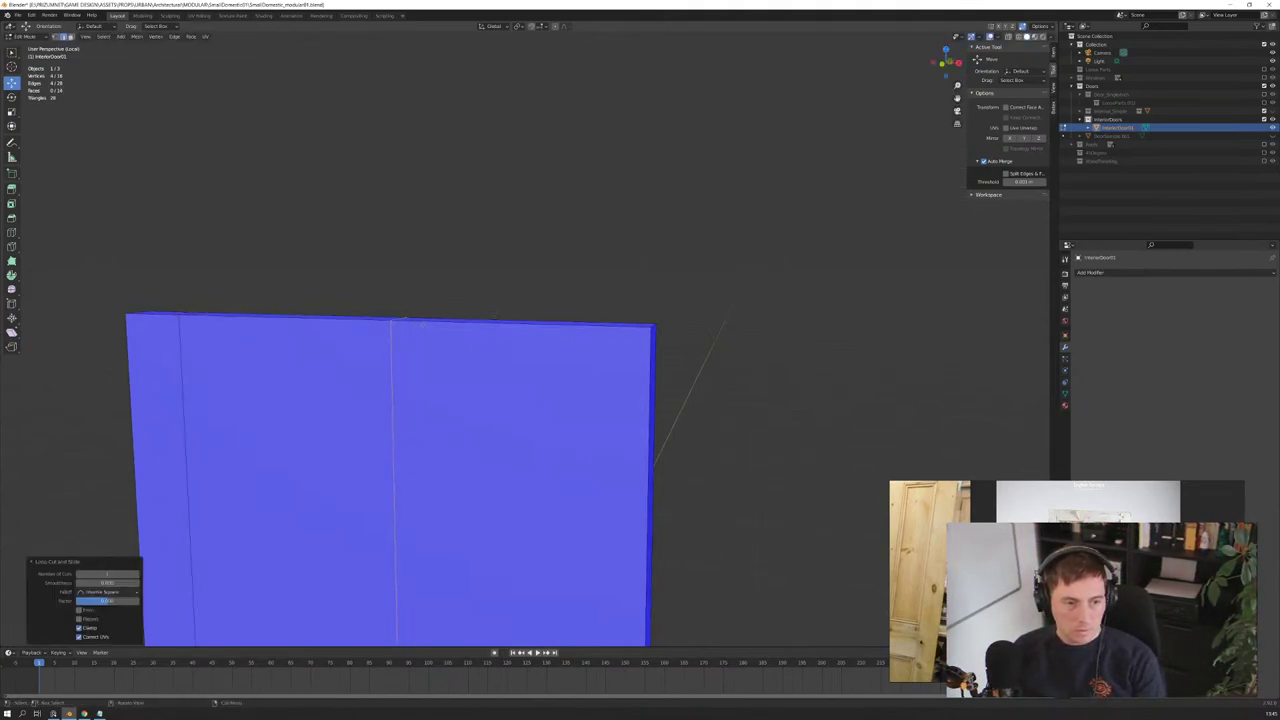
key("KP_1")
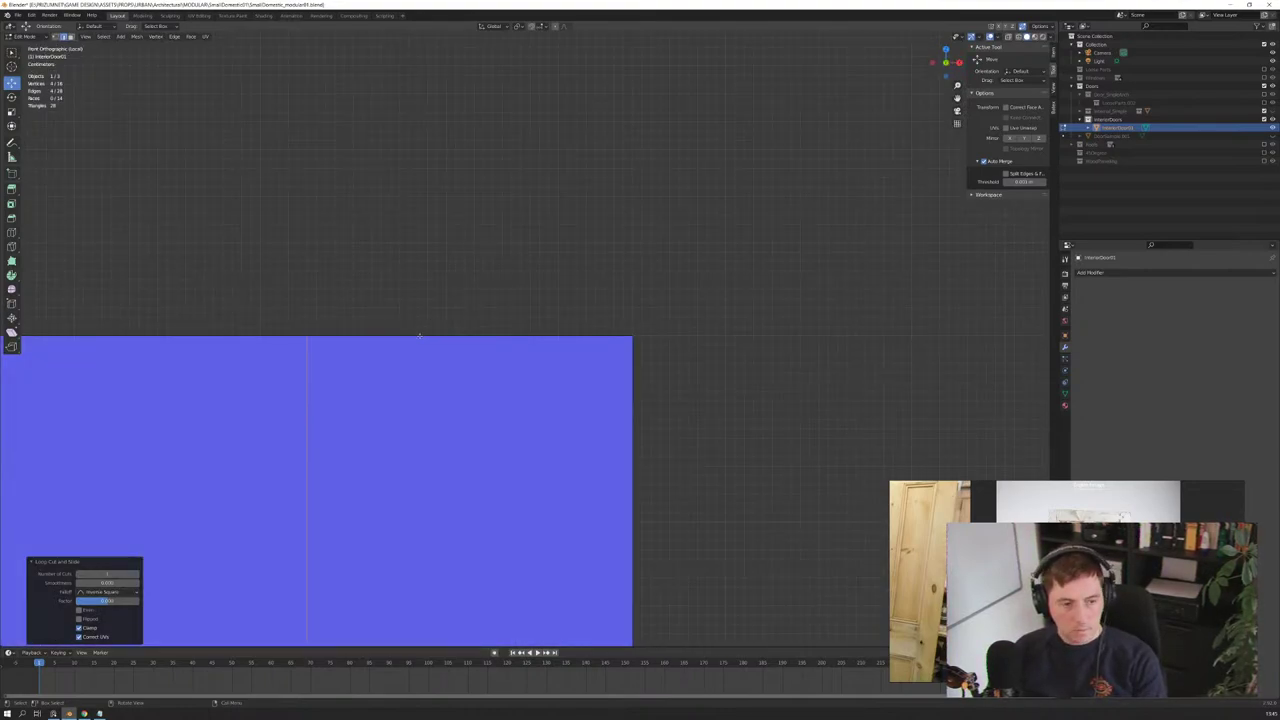
key("g")
key("y")
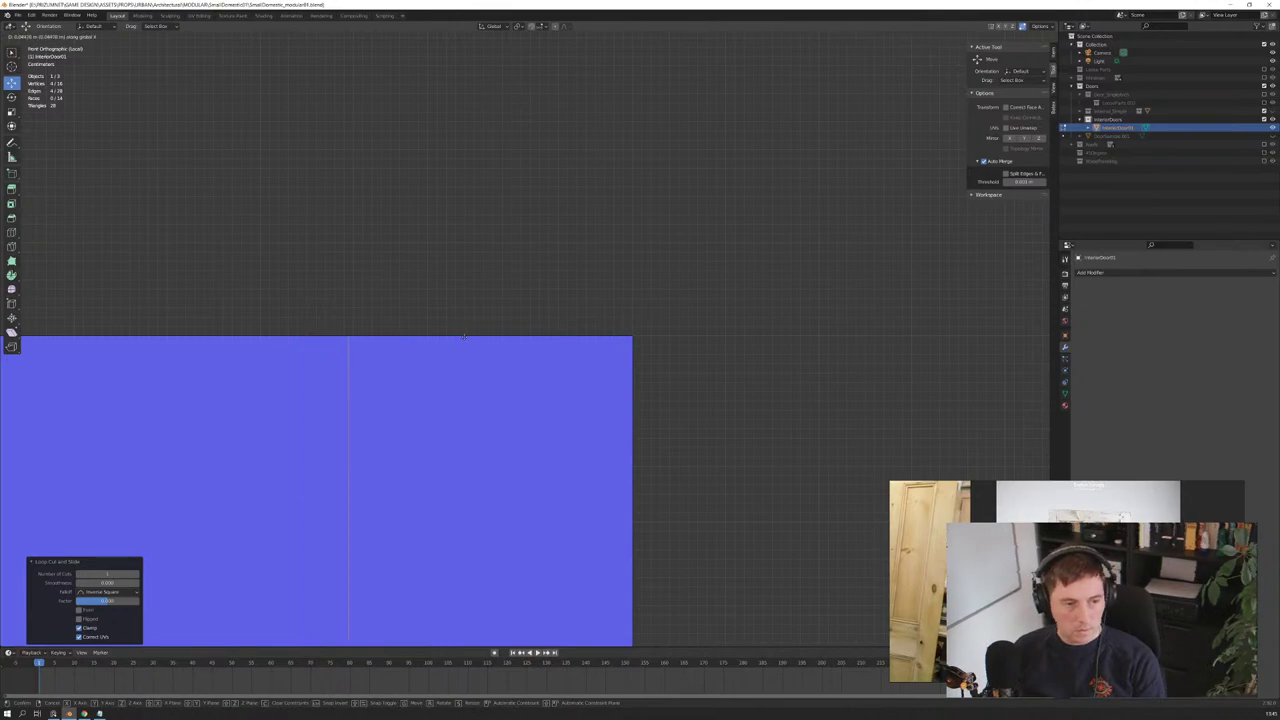
left_click(651, 331)
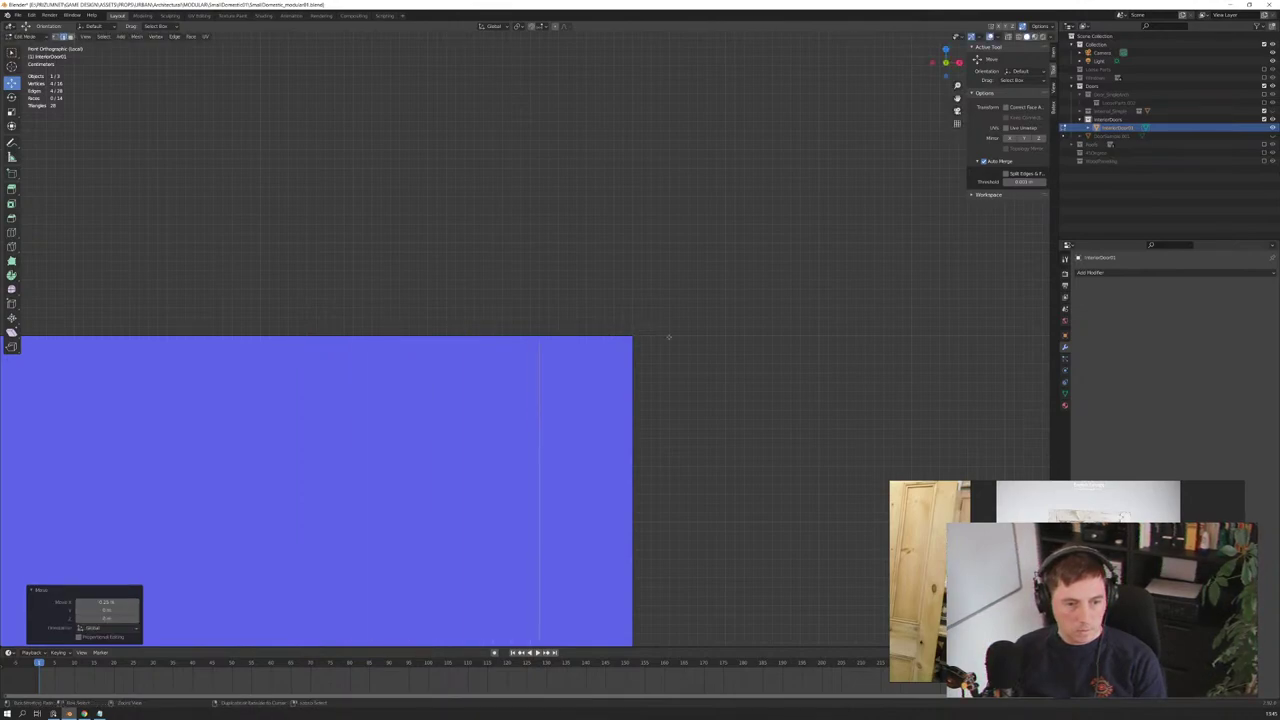
scroll(666, 337, "down", 2)
scroll(620, 400, "down", 2)
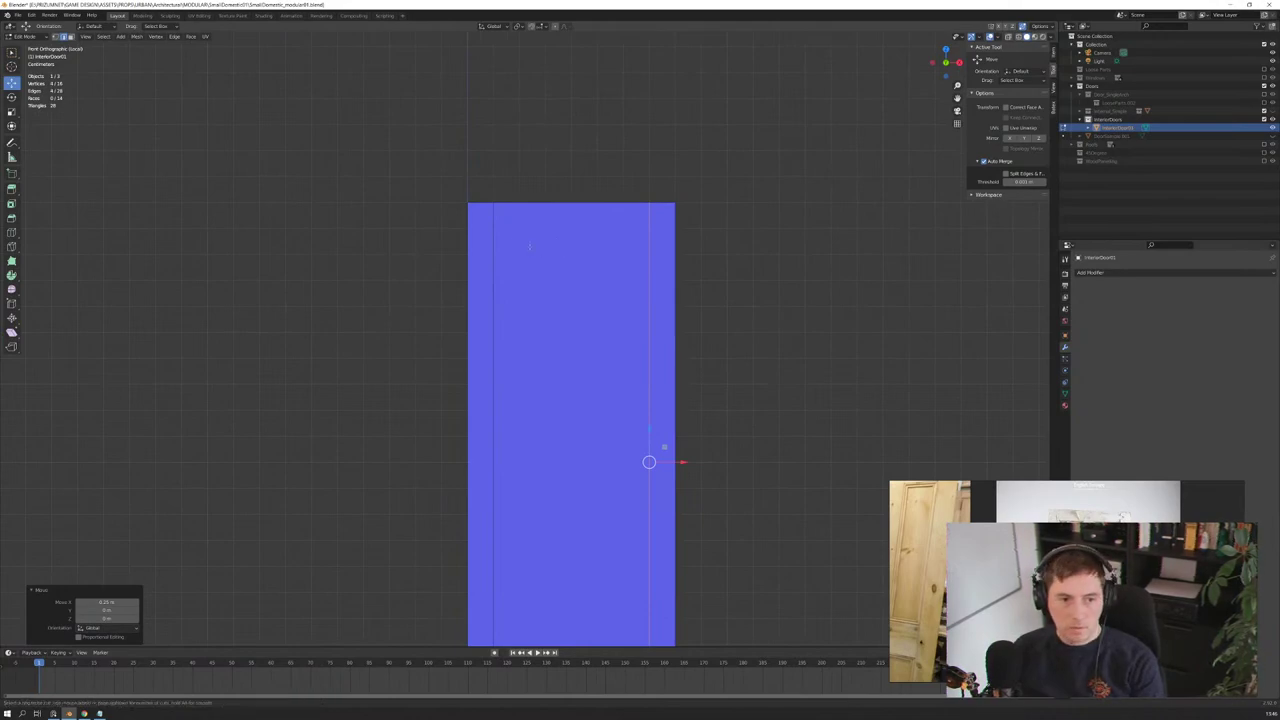
Step: Add a horizontal edge loop near the top of the door slab for the top rail
key("ctrl+r")
left_click(650, 460)
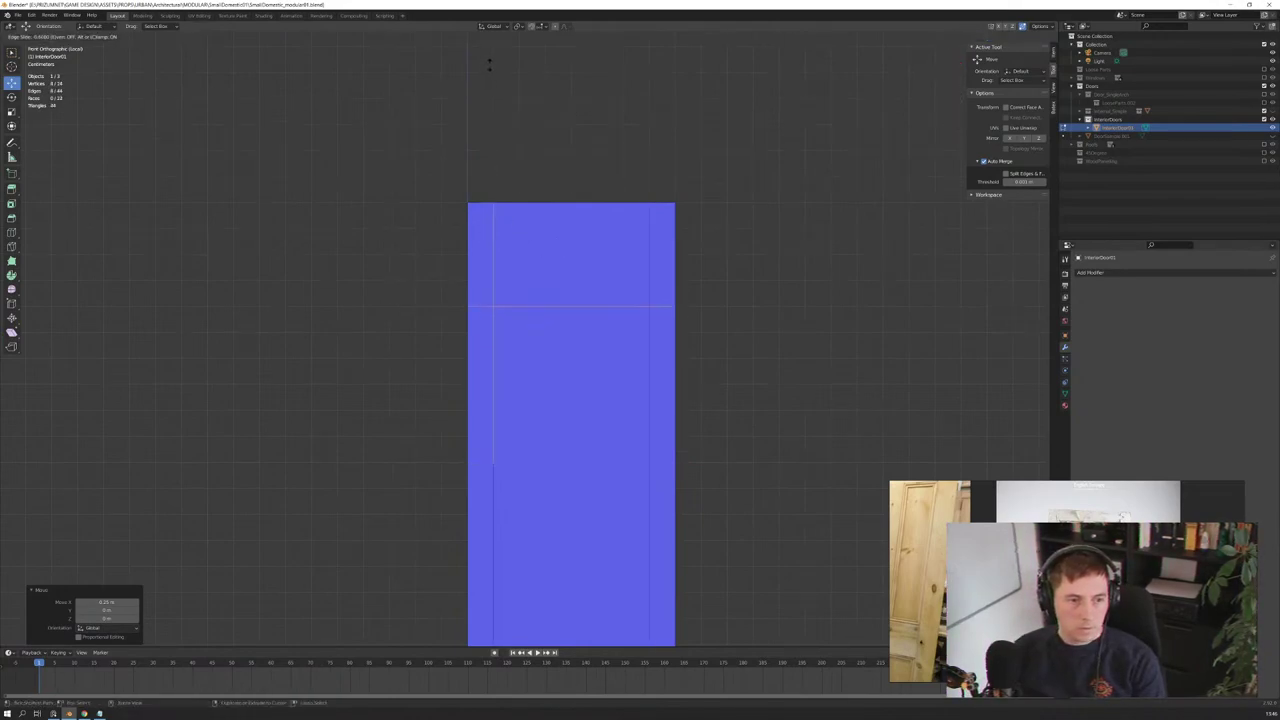
left_click(477, 615)
Step: Add a second horizontal edge loop near the bottom of the door slab
scroll(523, 194, "up", 2)
mouse_move(523, 194)
middle_mouse_down("shift")
mouse_move(523, 377)
mouse_move(519, 310)
middle_mouse_up("shift")
scroll(523, 377, "up", 5)
scroll(519, 310, "up", 4)
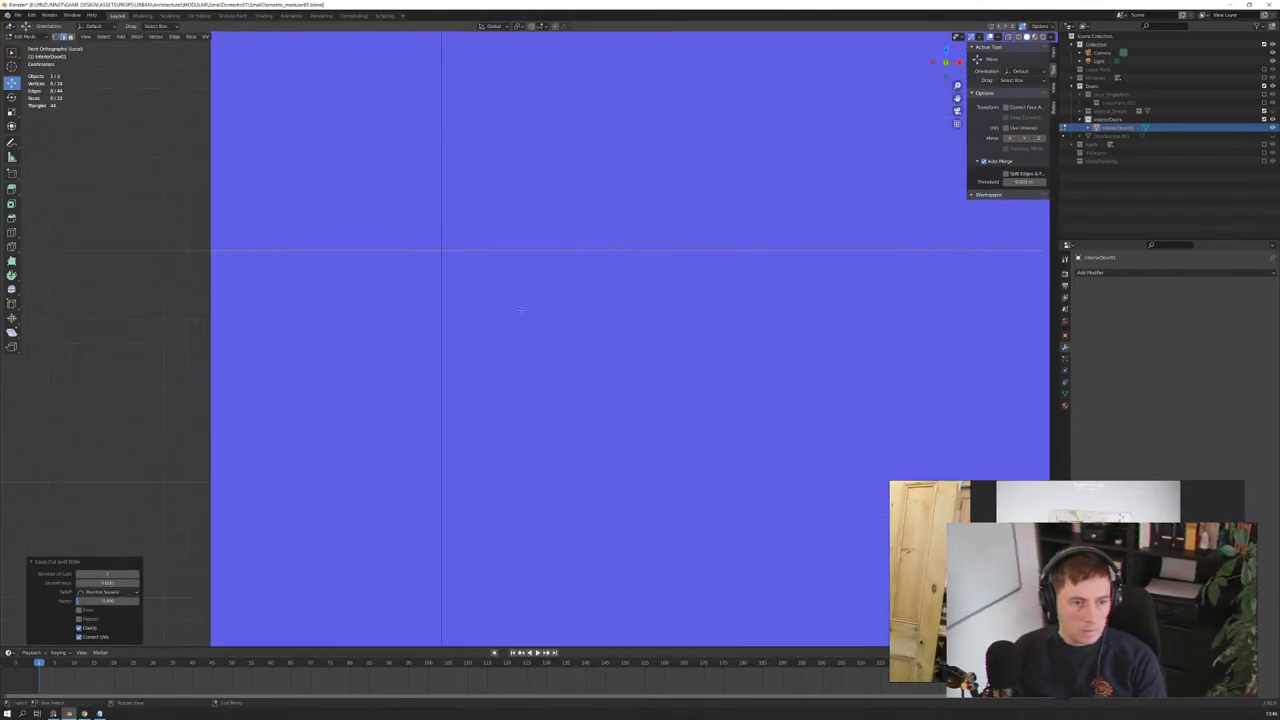
scroll(519, 310, "up", 1)
scroll(774, 300, "down", 3)
scroll(609, 323, "down", 4)
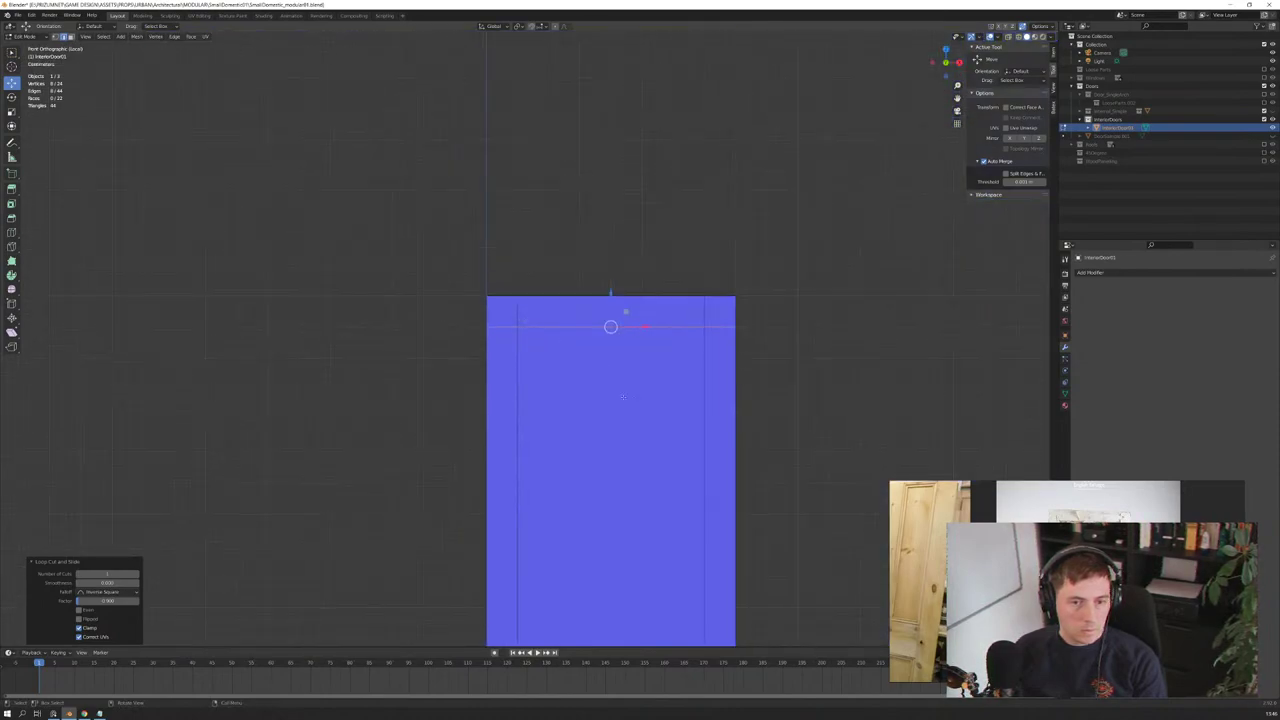
middle_click_drag(609, 323, 615, 6, "shift")
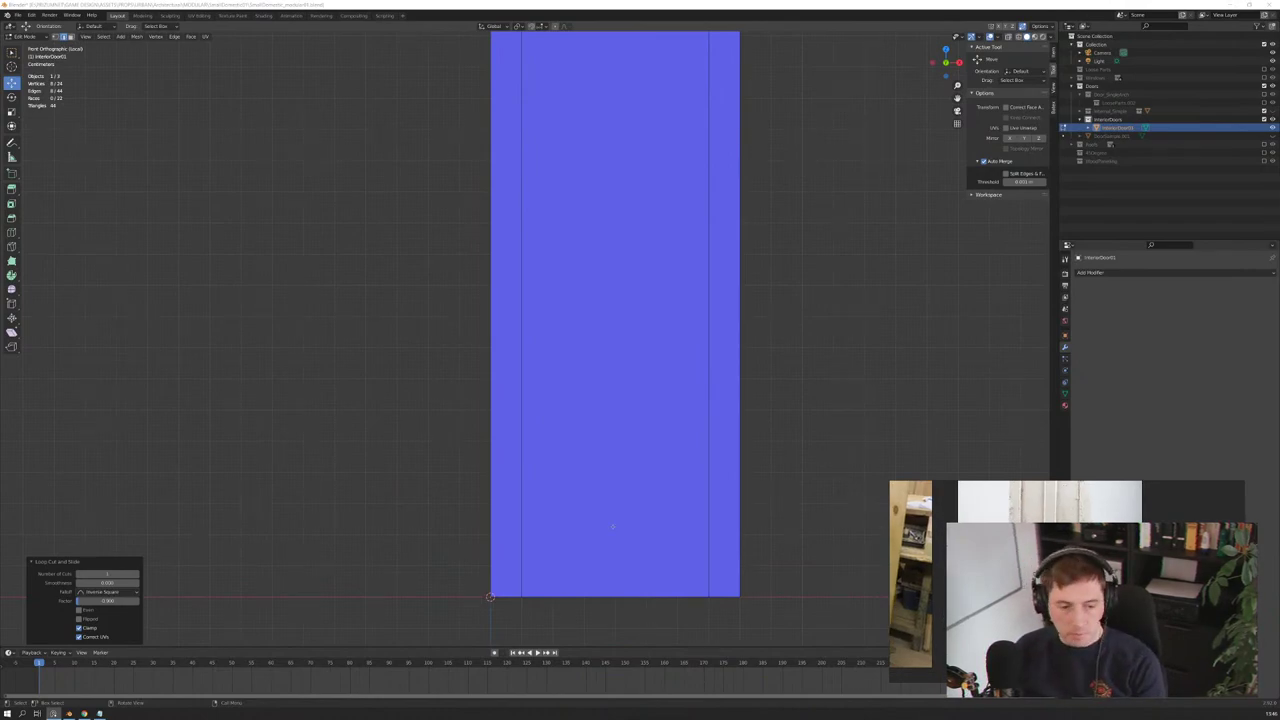
middle_click_drag(611, 523, 617, 527)
key("ctrl+r")
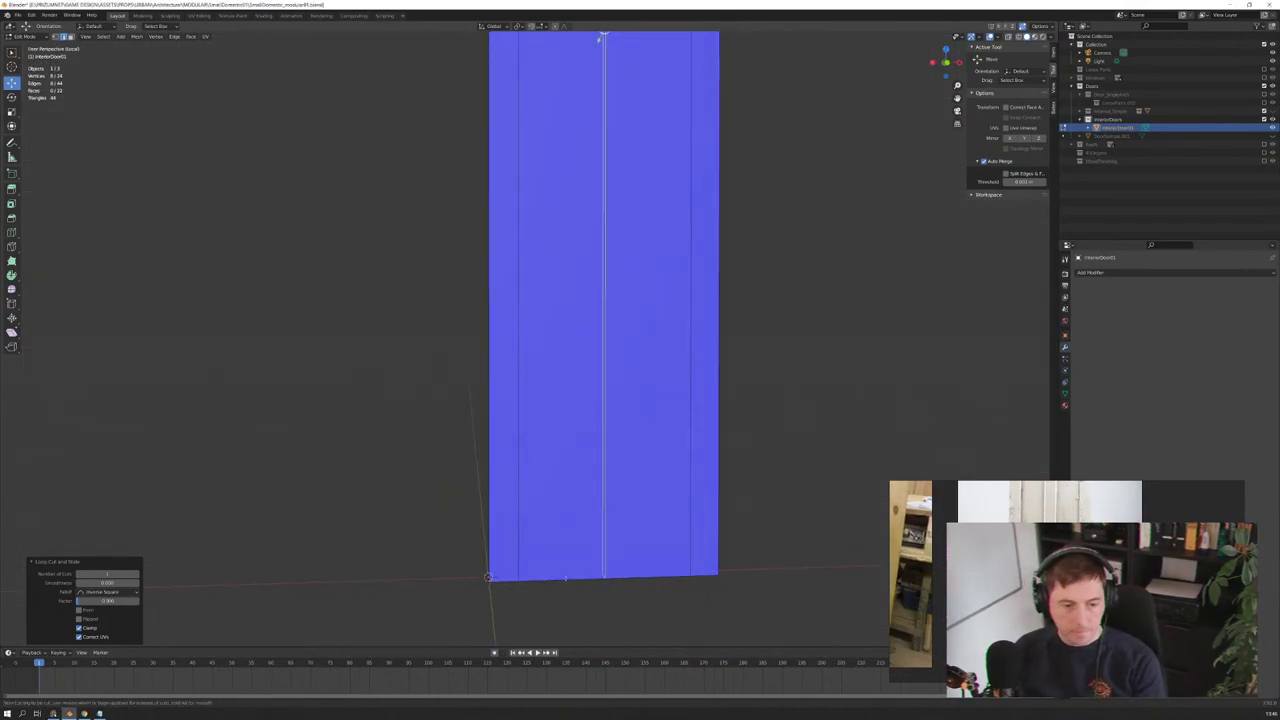
left_click(710, 552)
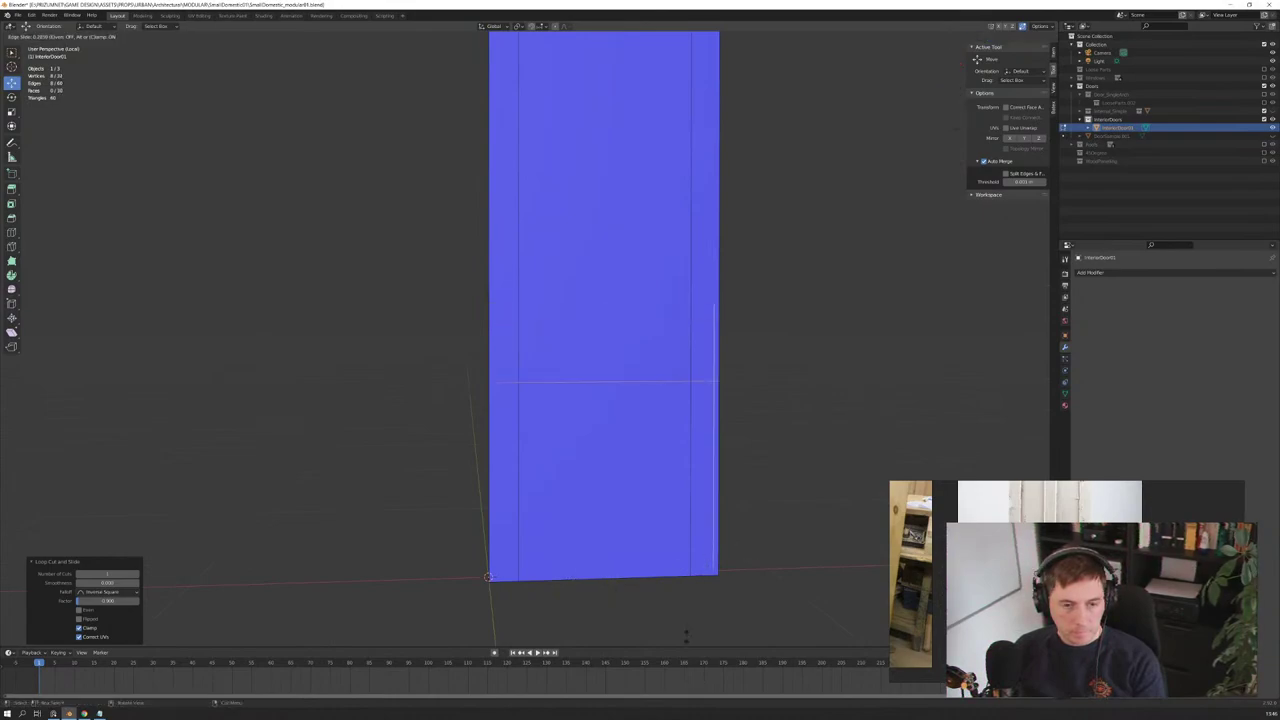
left_click(684, 137)
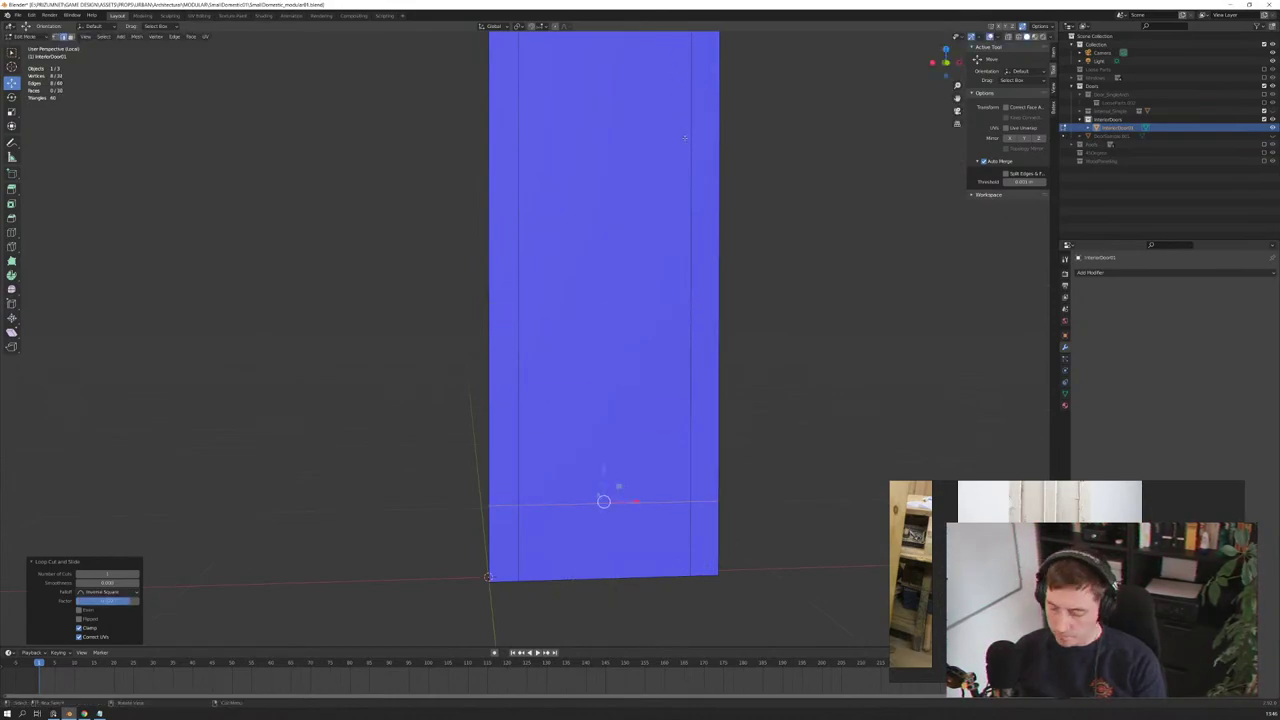
Step: In front view, raise the bottom edge loop and fine-tune its height along Z
key("KP_3")
key("KP_1")
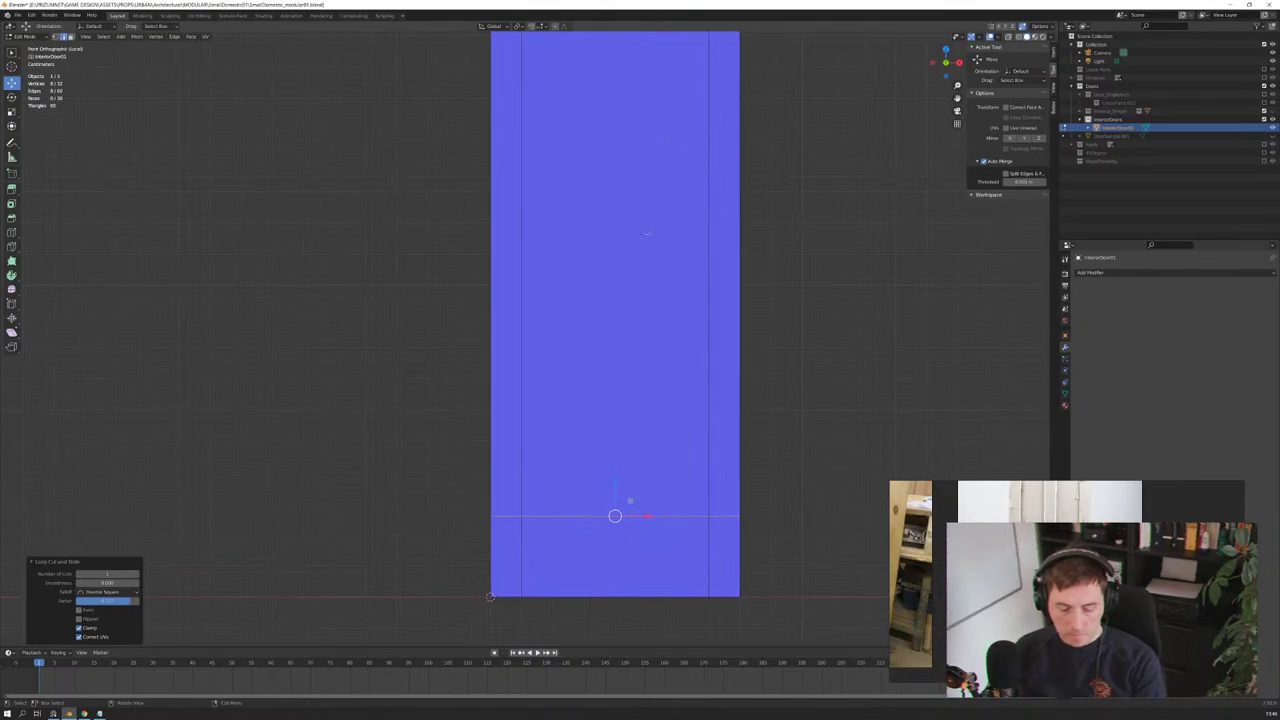
left_click_drag(618, 485, 617, 466)
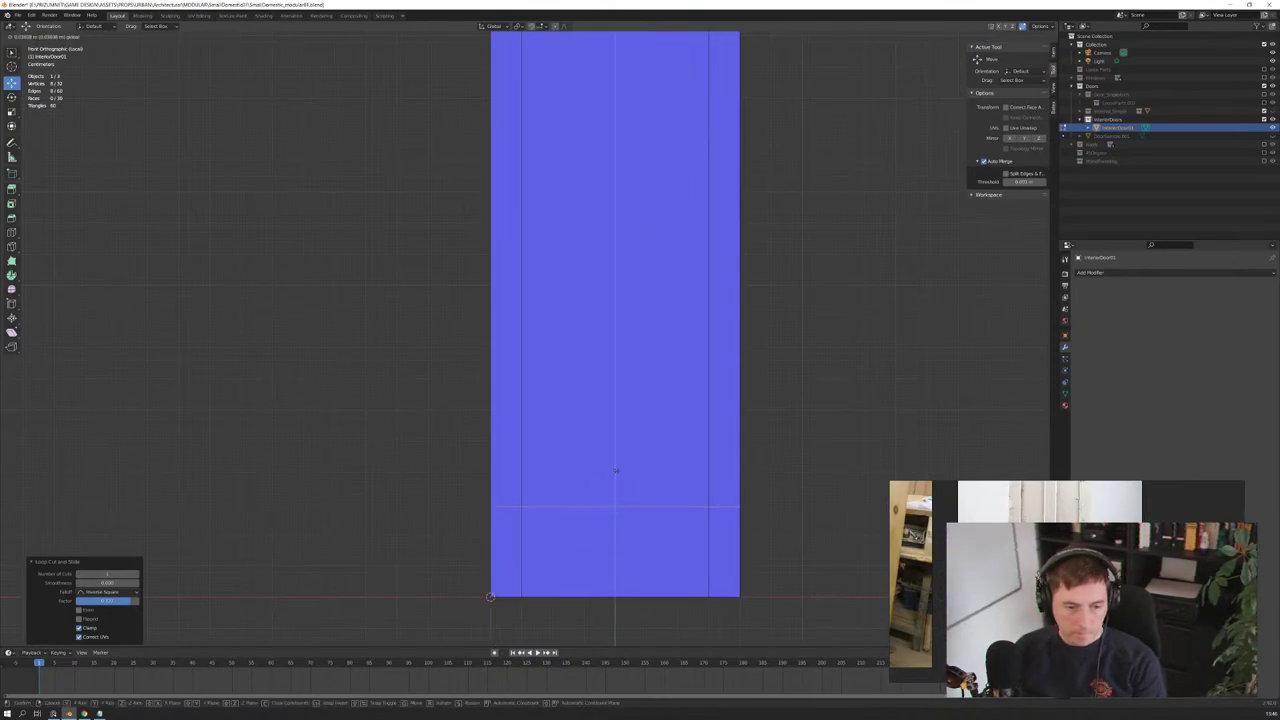
left_click(616, 468)
scroll(498, 476, "down", 2)
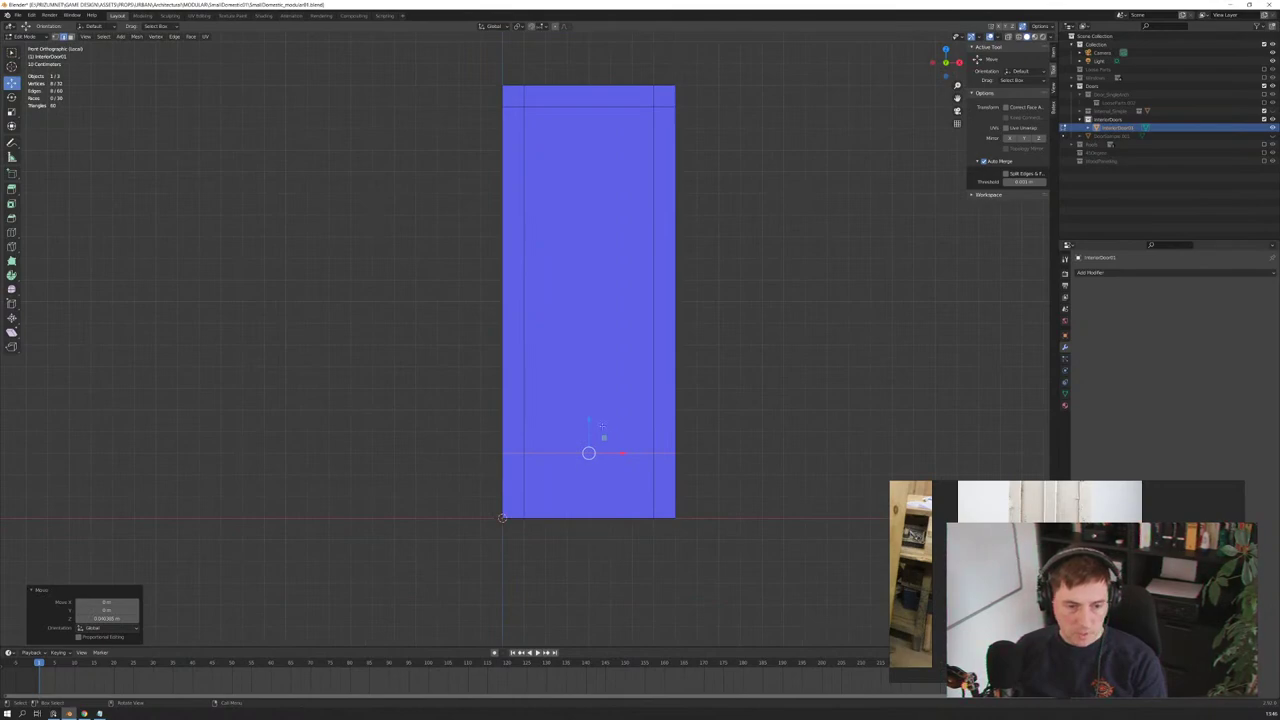
key("g")
key("z")
left_click(694, 449)
scroll(694, 449, "down", 1)
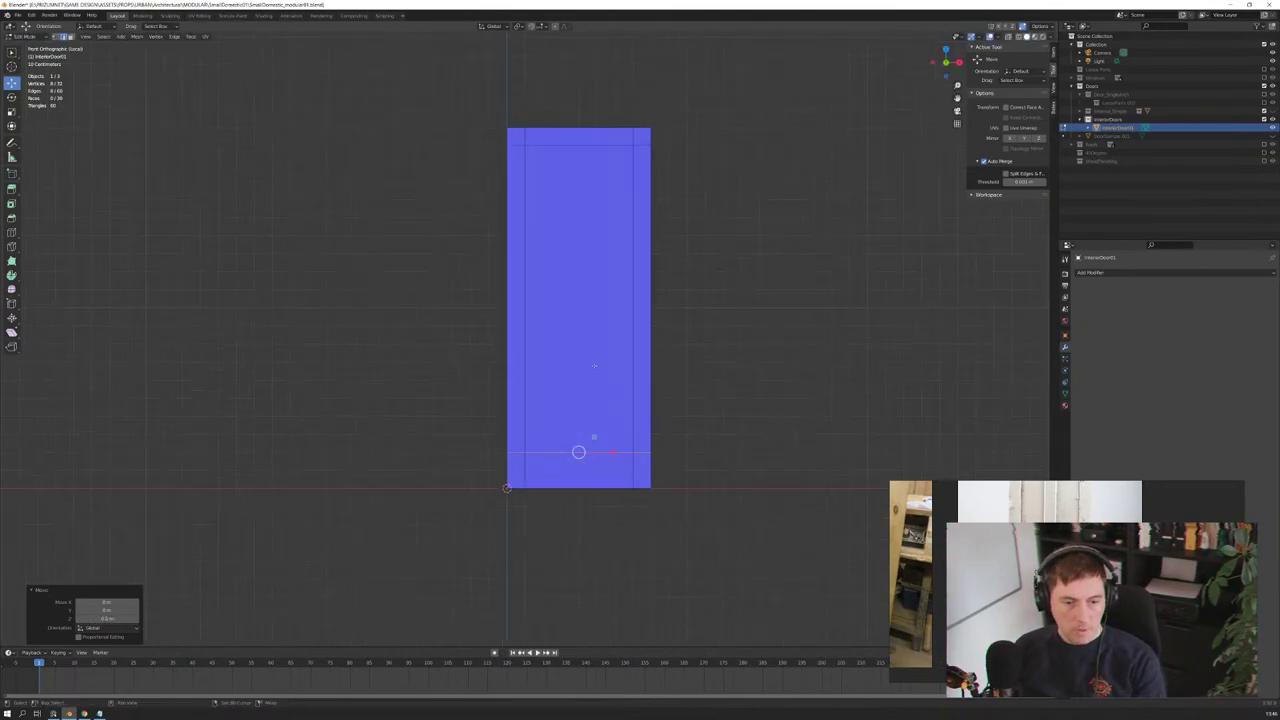
middle_click_drag(595, 362, 614, 438, "shift")
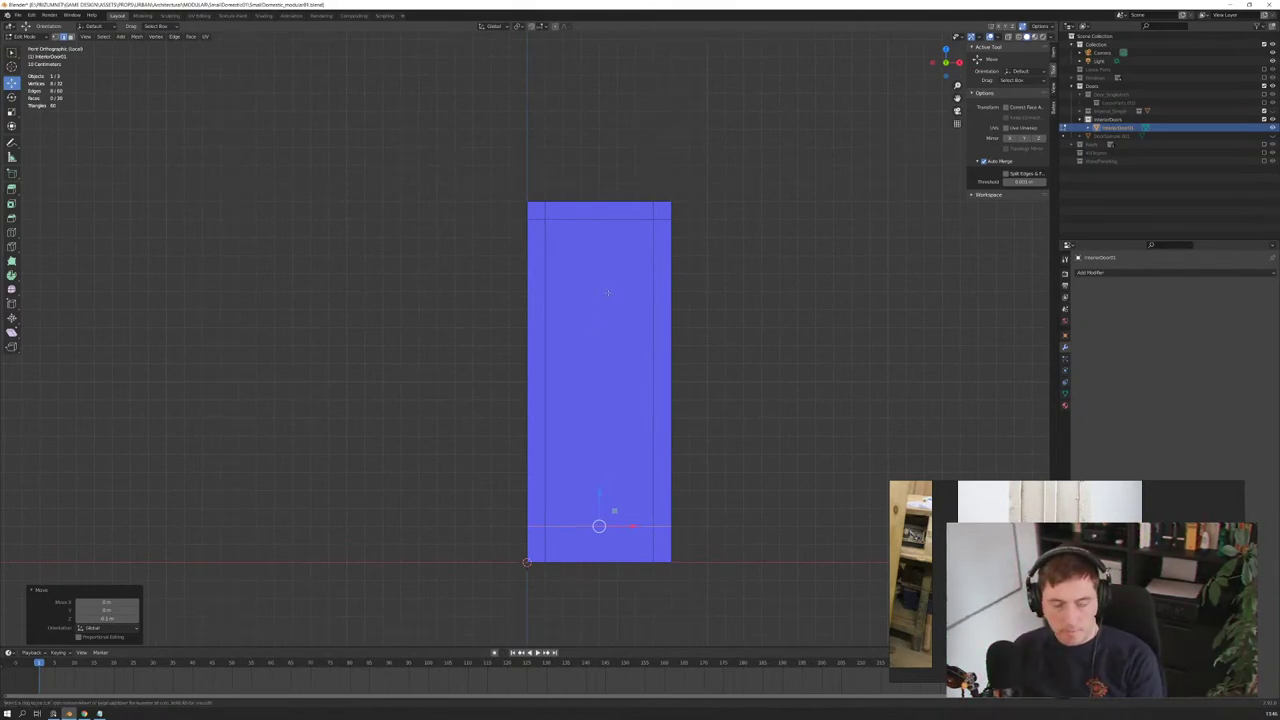
key("ctrl+r")
Step: Add a centred vertical edge loop down the door and shift it sideways
left_click(596, 208)
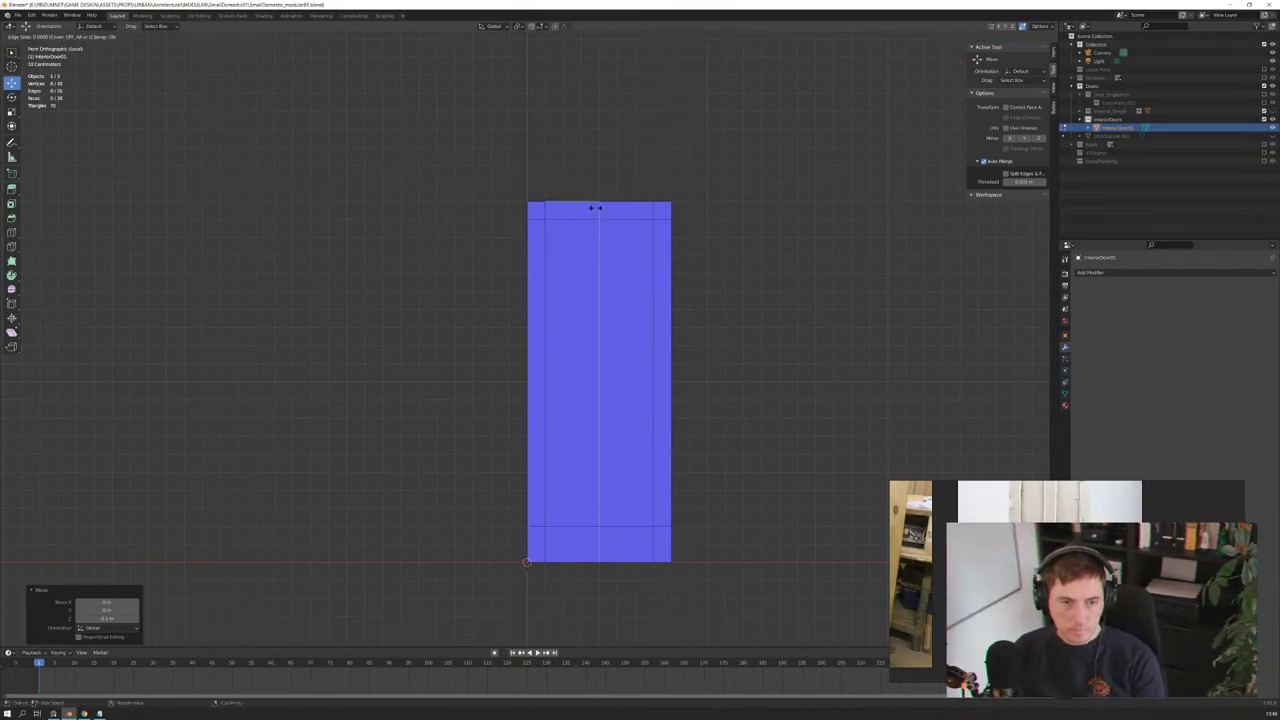
right_click(598, 210)
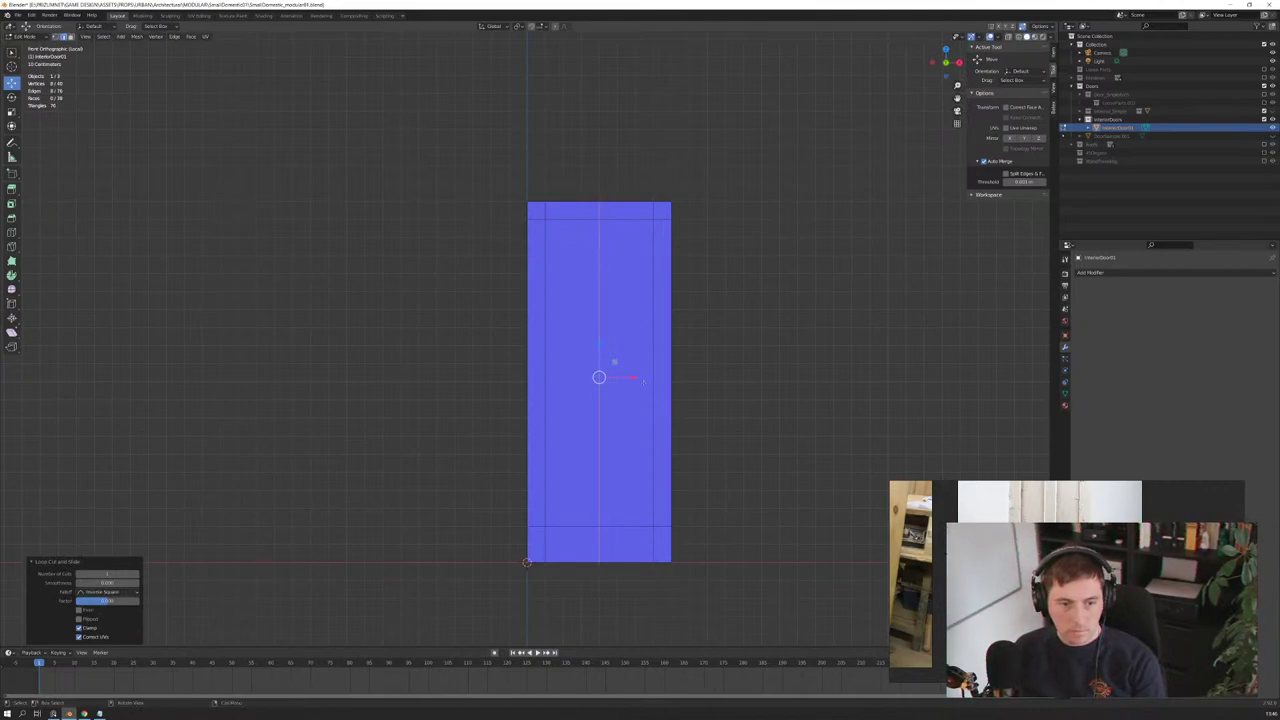
key("g")
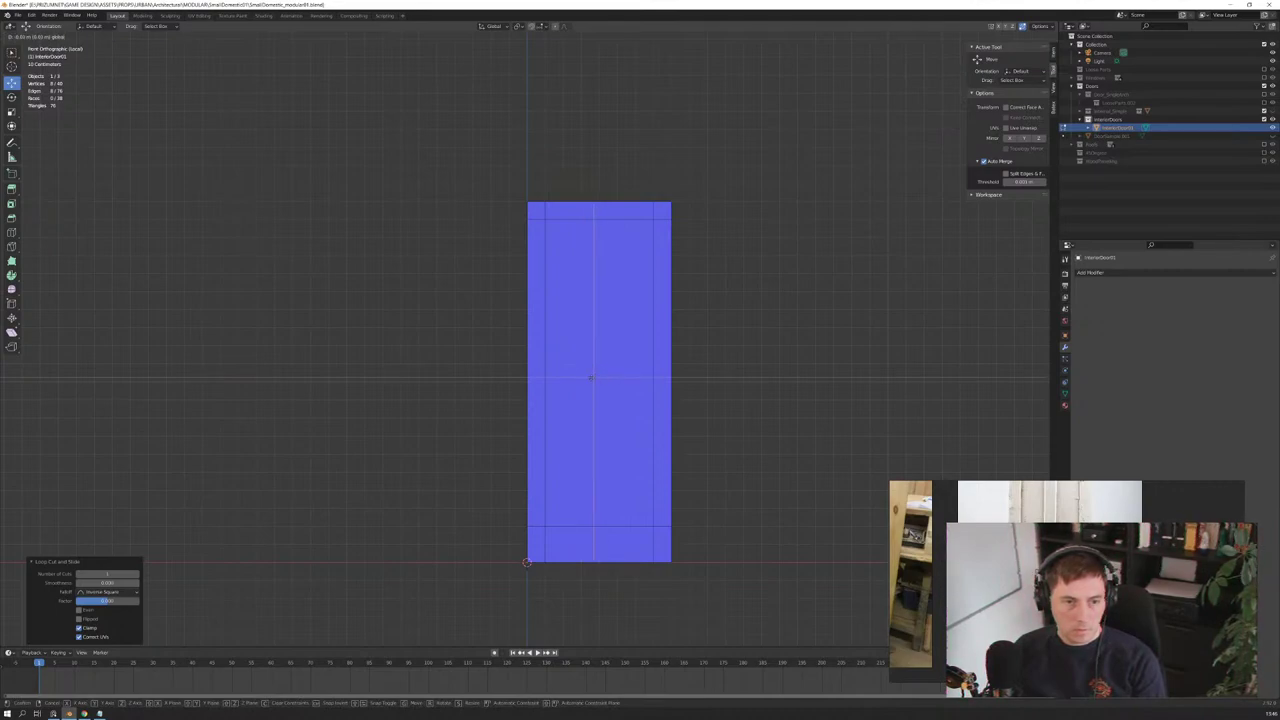
left_click(564, 377)
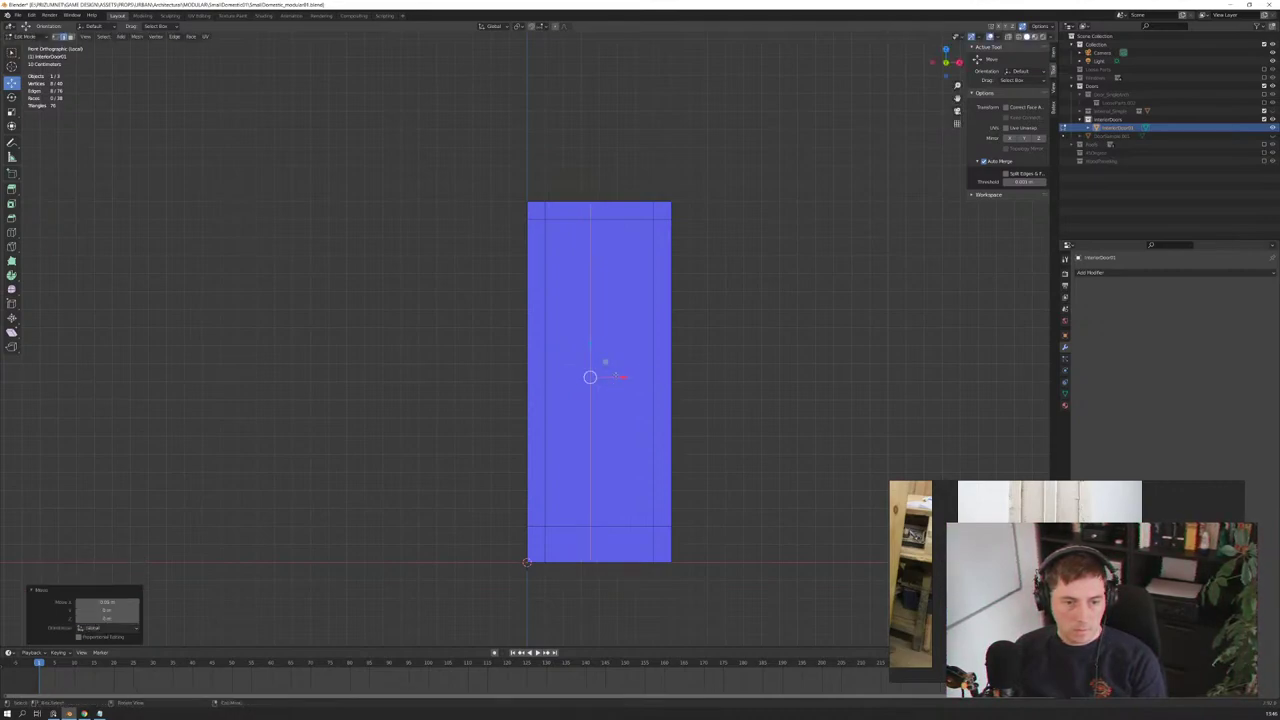
Step: Add a second vertical loop and move it along X beside the first
key("ctrl+r")
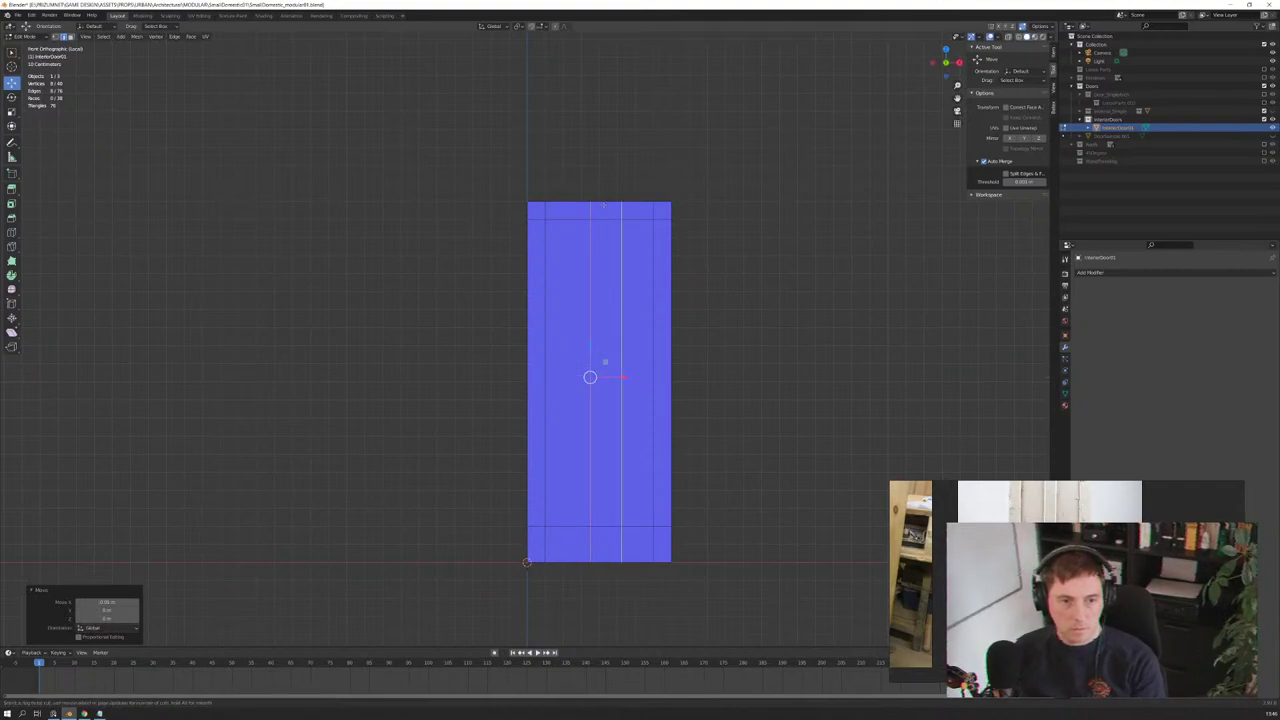
left_click(604, 205)
right_click(604, 205)
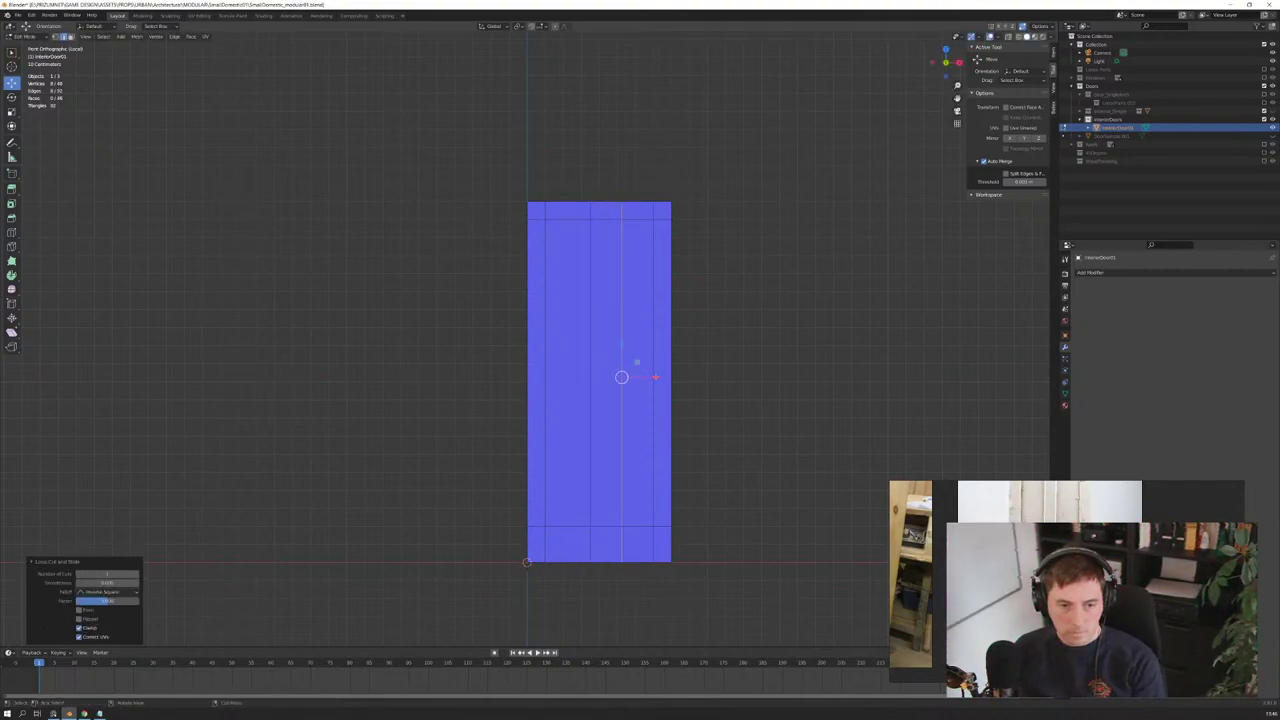
key("g")
key("x")
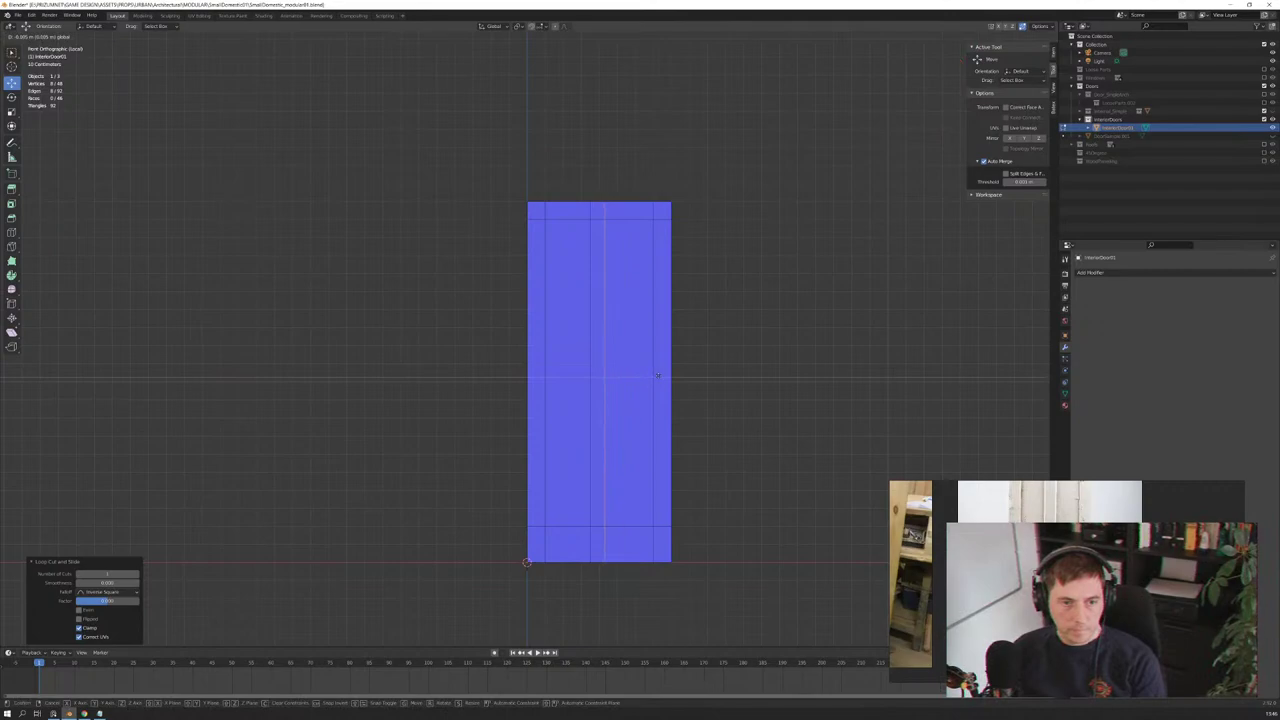
left_click(684, 376)
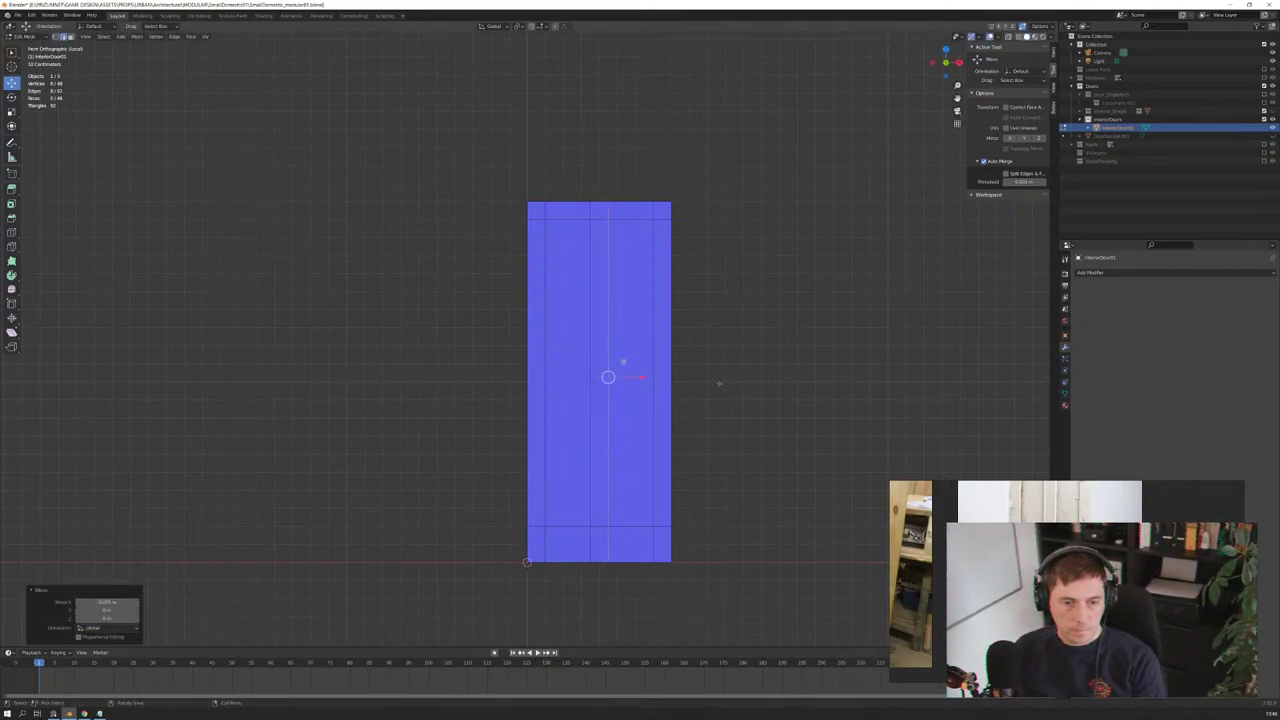
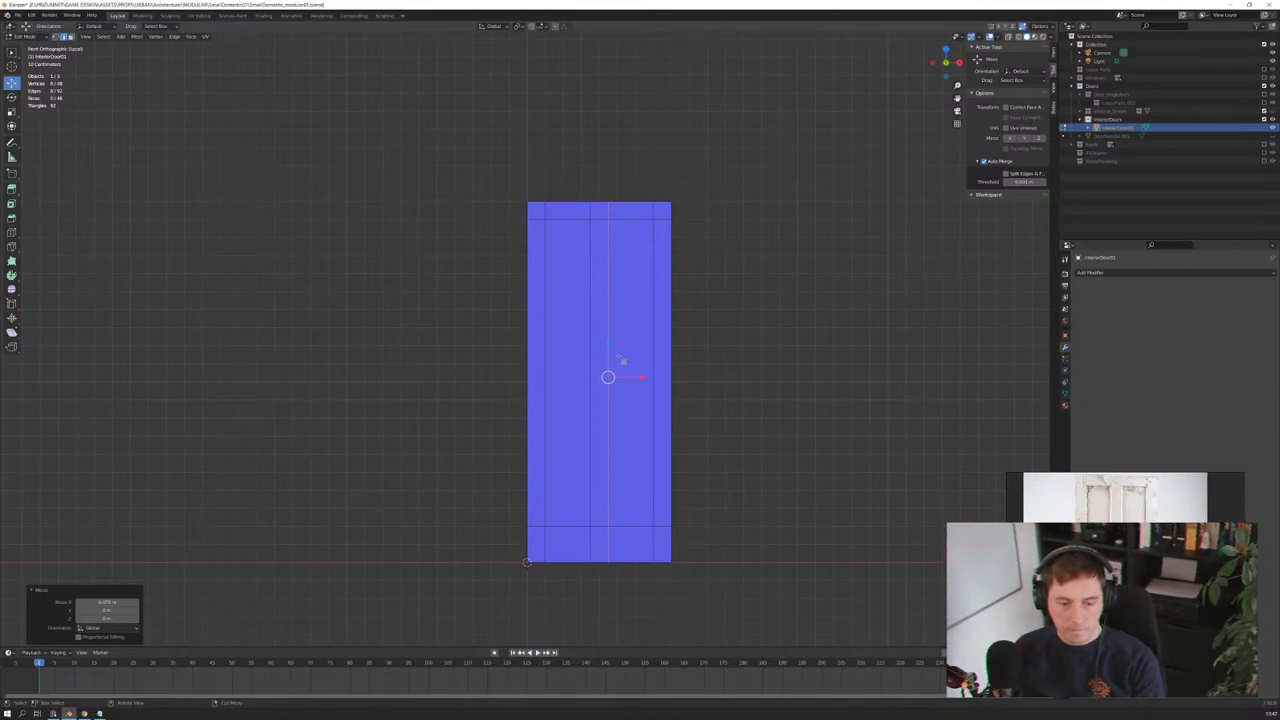
Step: Add a horizontal loop cut across the door and lower it 0.25 m
key("ctrl+r")
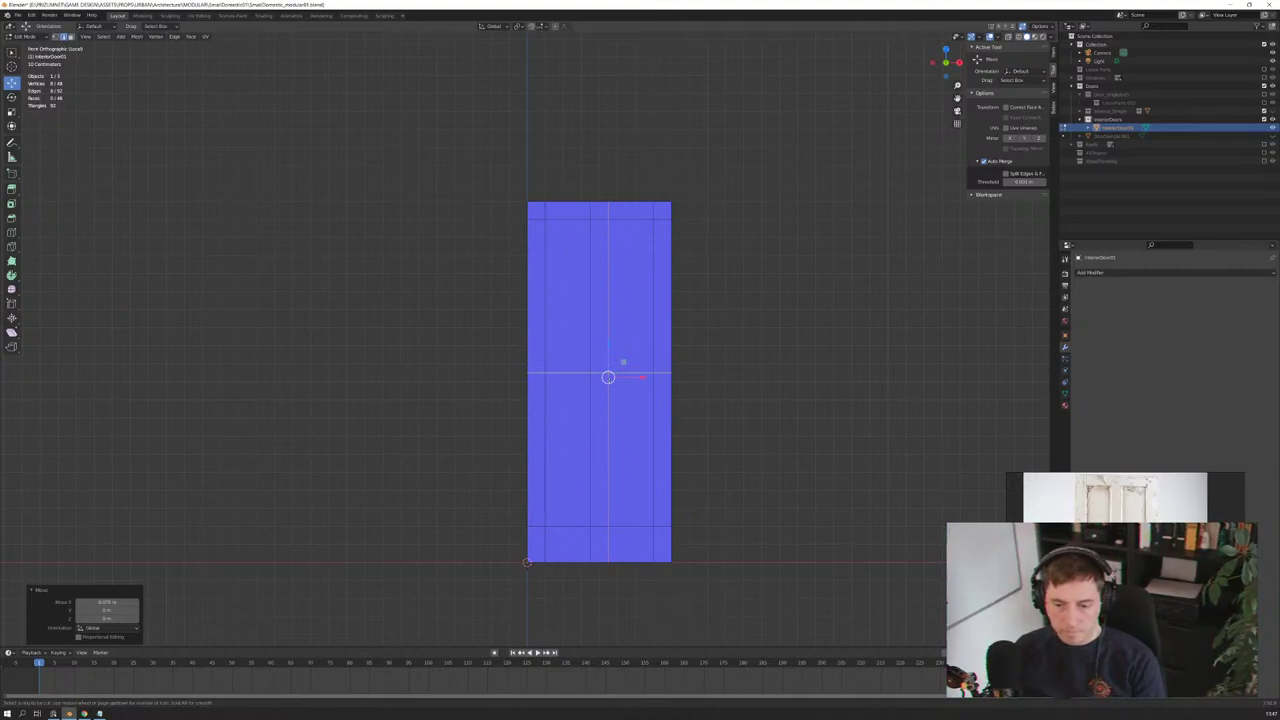
key("Escape")
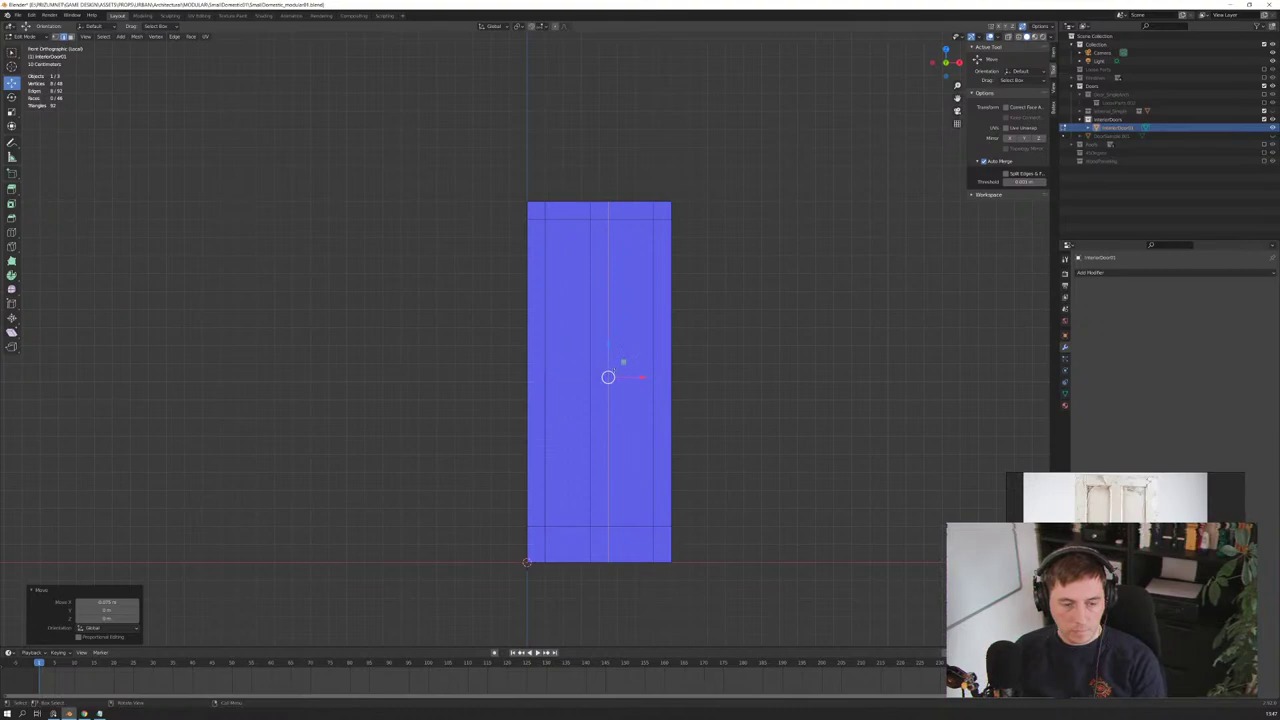
key("ctrl+r")
left_click(614, 372)
left_click(614, 372)
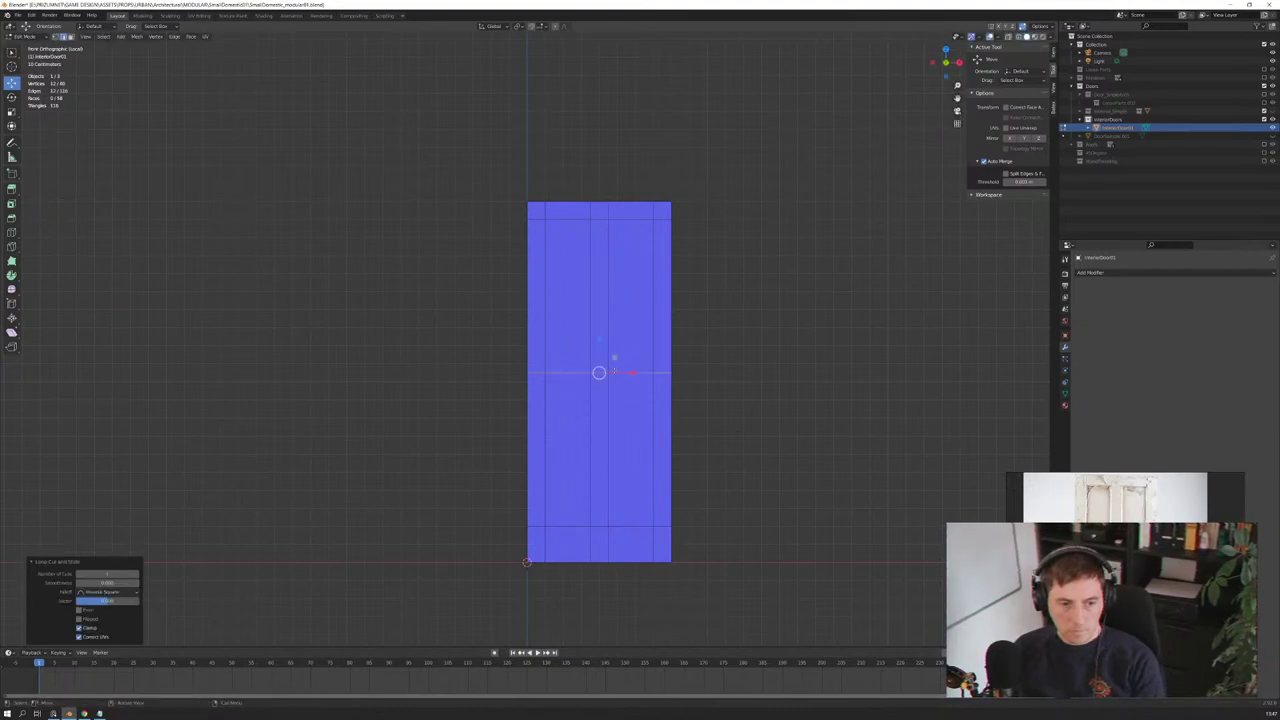
key("g")
key("z")
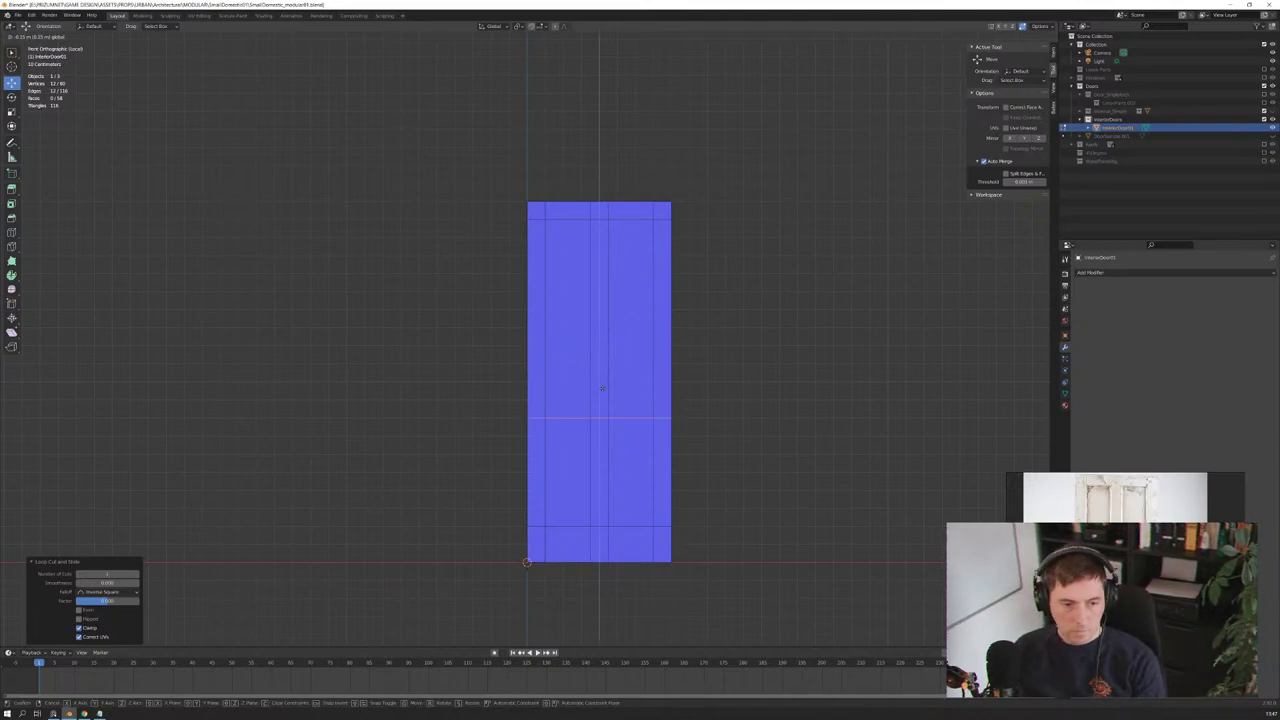
left_click(613, 476)
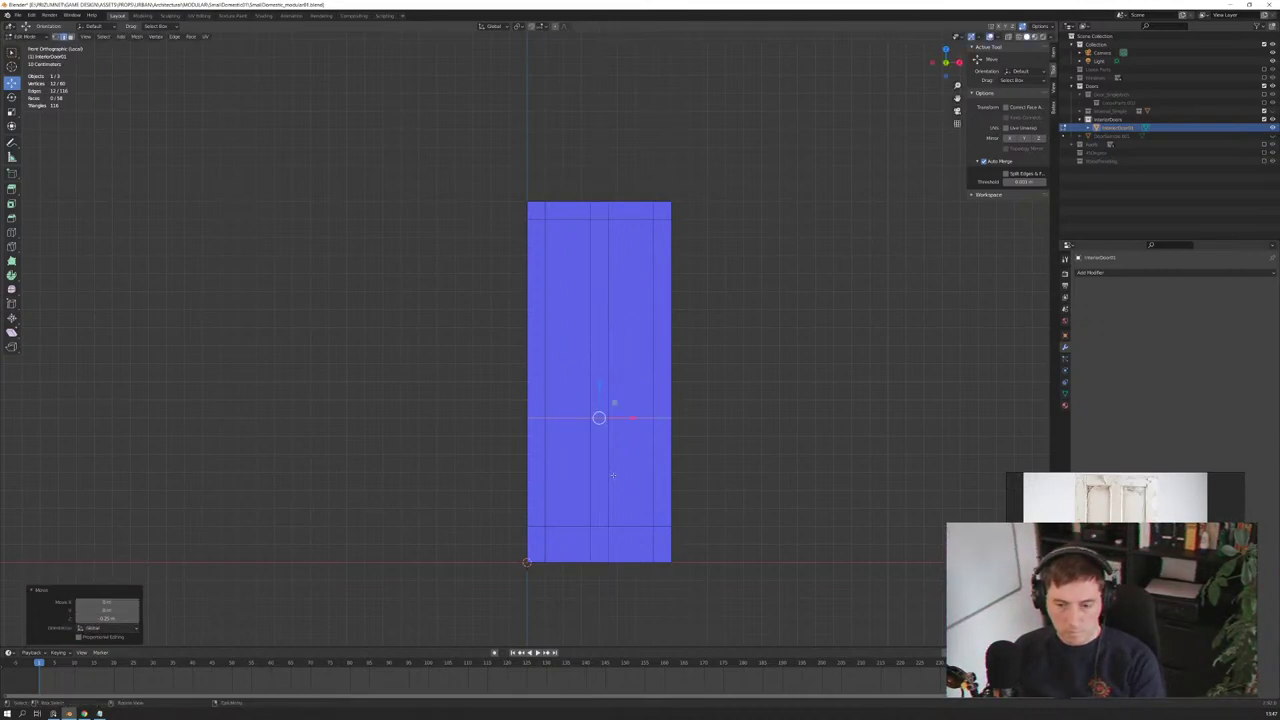
Step: Add a second horizontal loop cut on the lower face and raise it 0.1 m
key("ctrl+r")
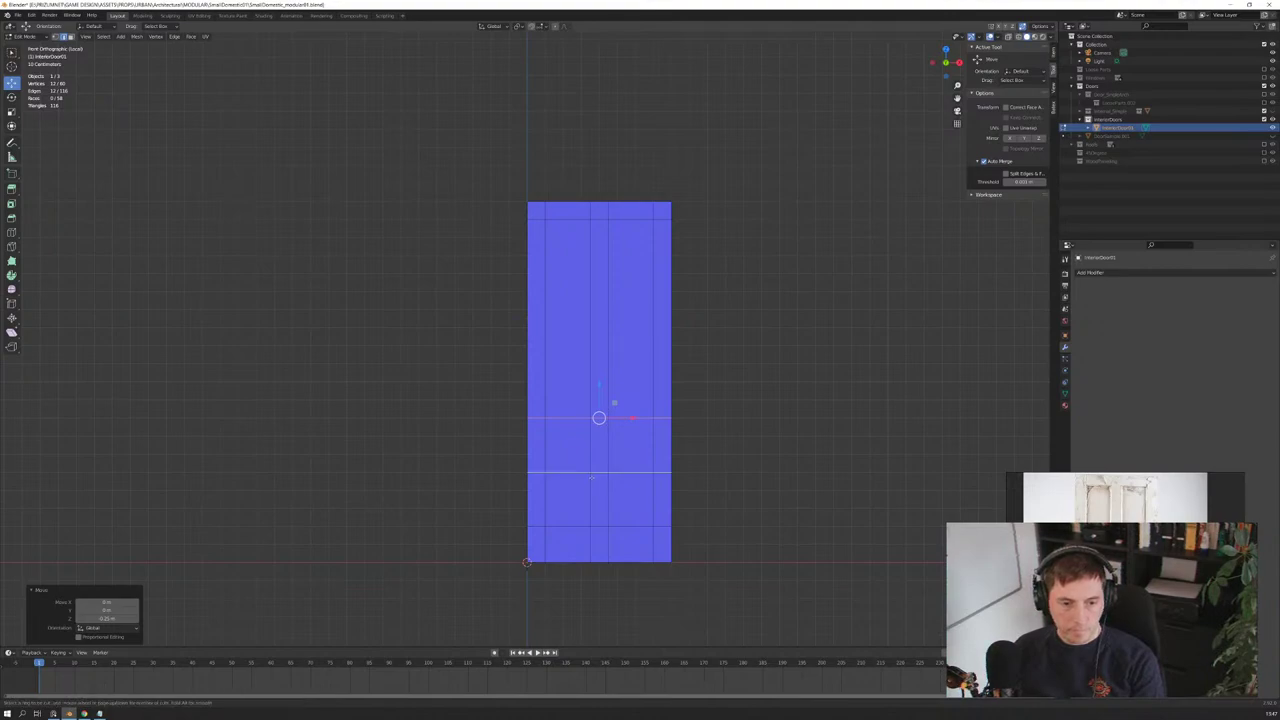
left_click(592, 476)
left_click(592, 478)
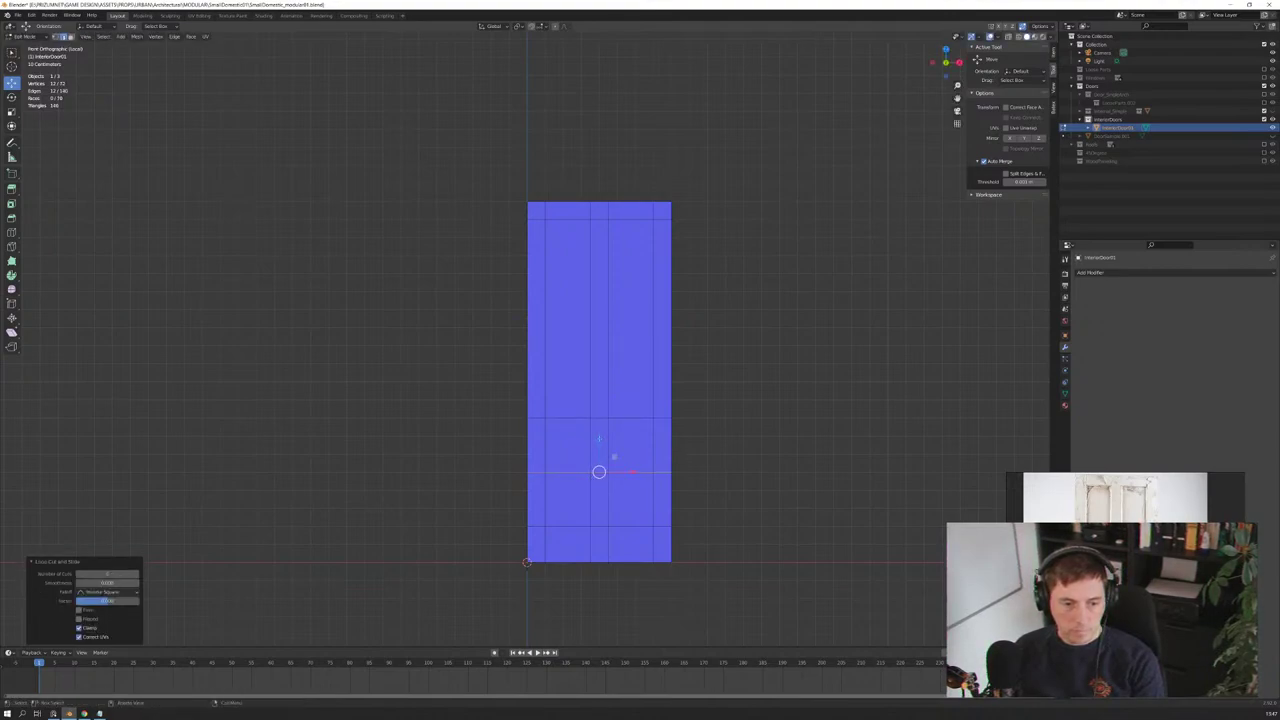
left_click_drag(598, 445, 605, 411)
key("Return")
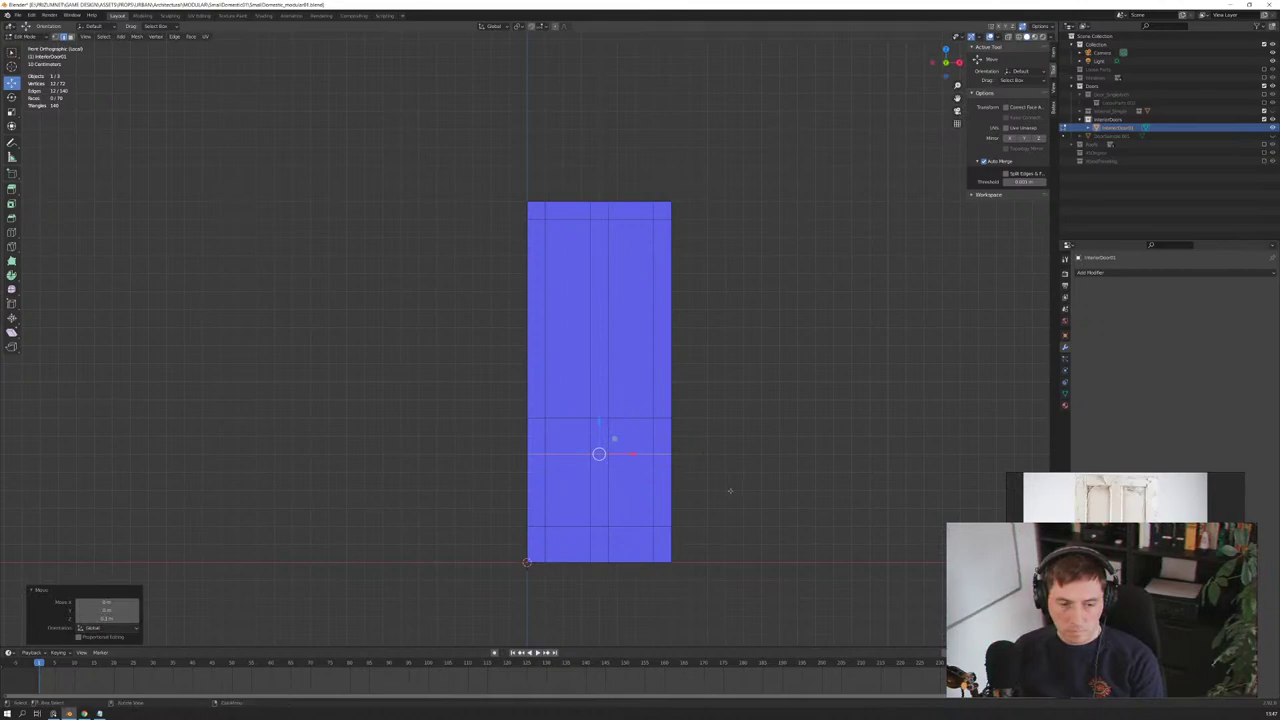
scroll(730, 490, "down", 1)
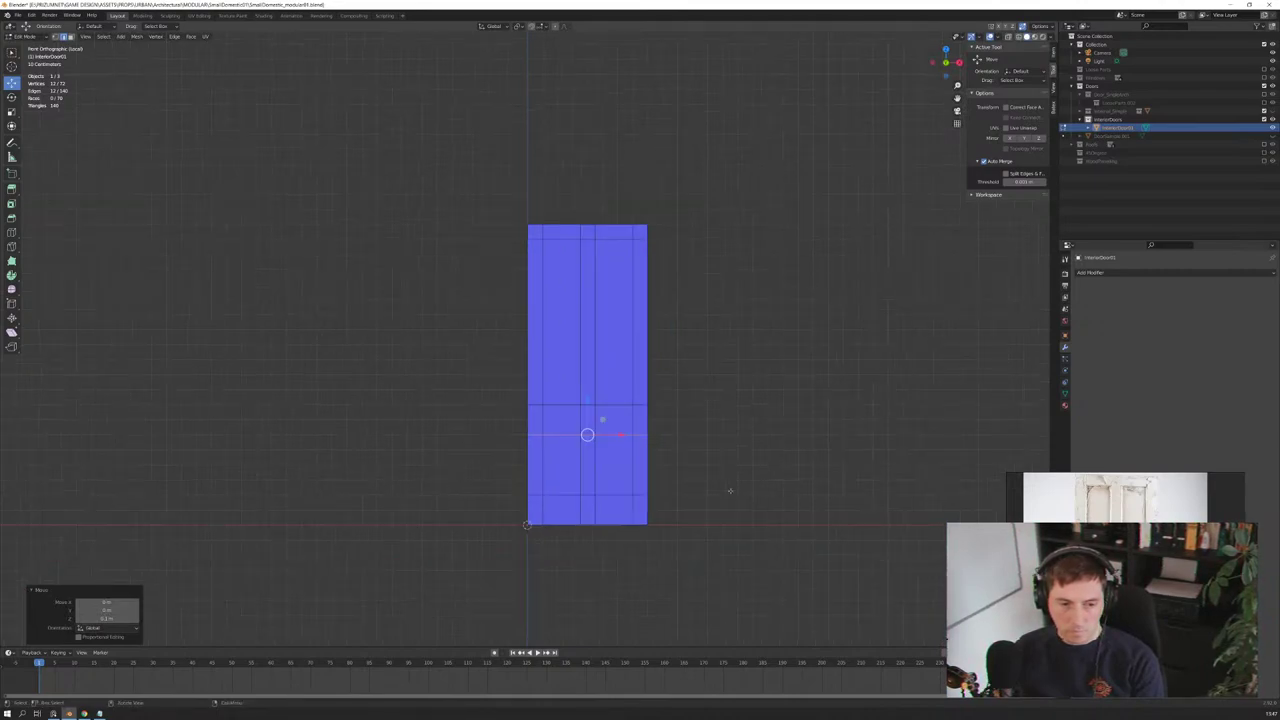
scroll(730, 490, "up", 1)
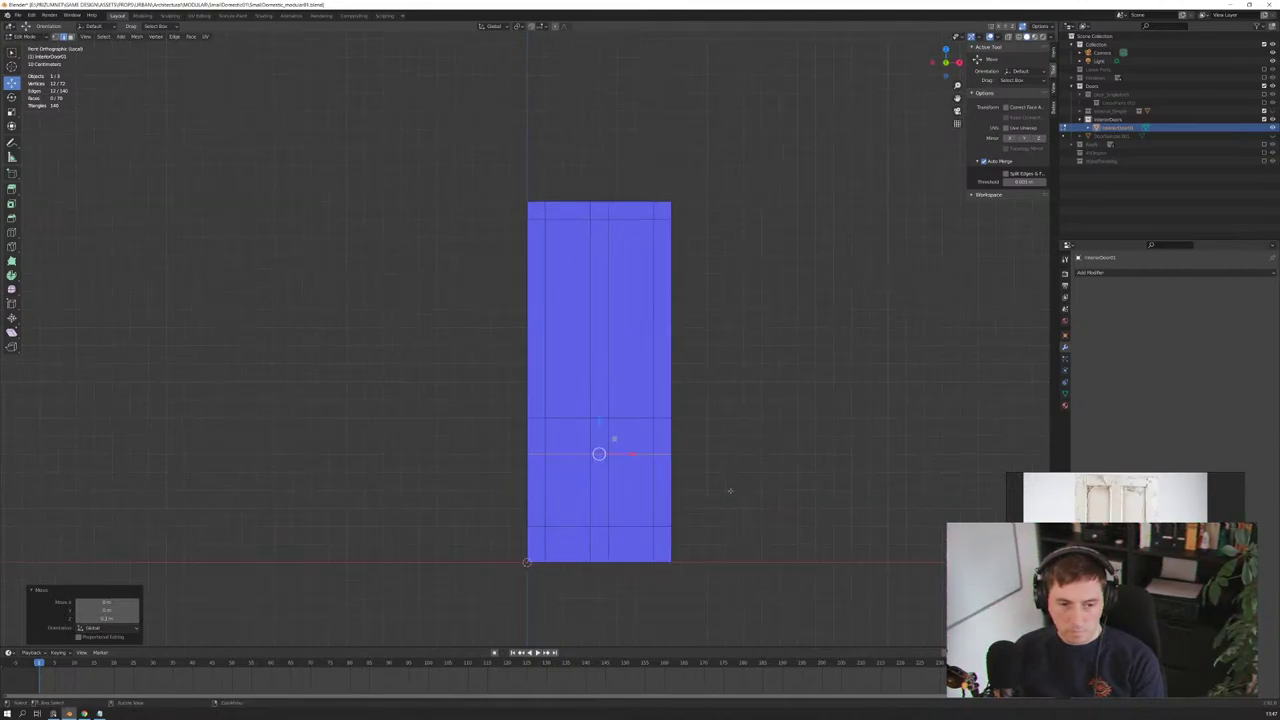
Step: Select the lower horizontal edge loop and move it up 0.1 m along Z
left_click(631, 418, "shift")
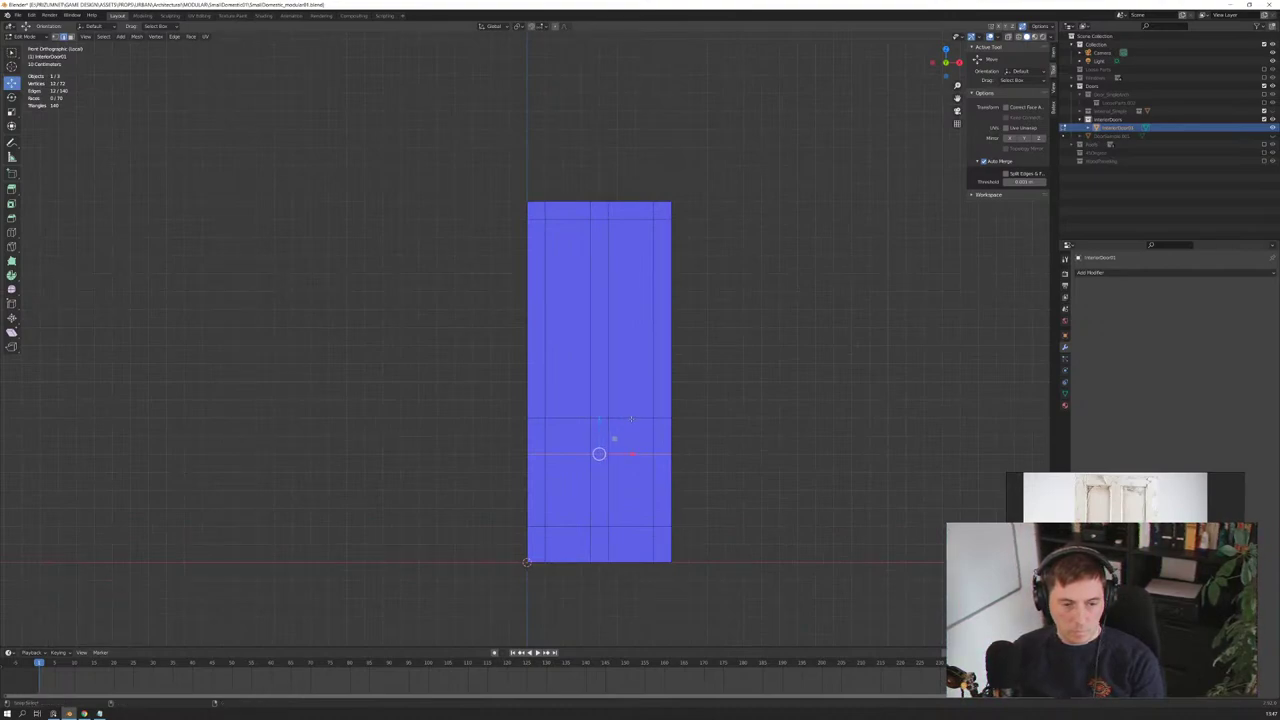
left_click(640, 420, "alt")
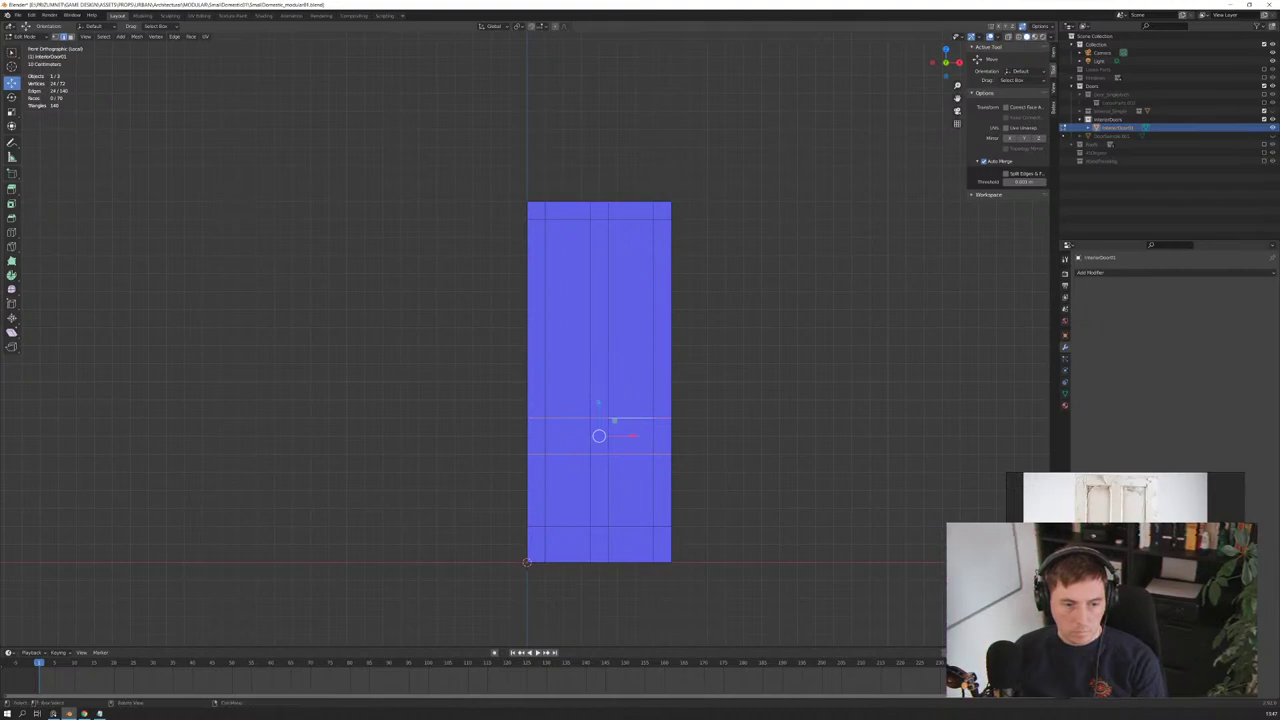
key("g")
key("z")
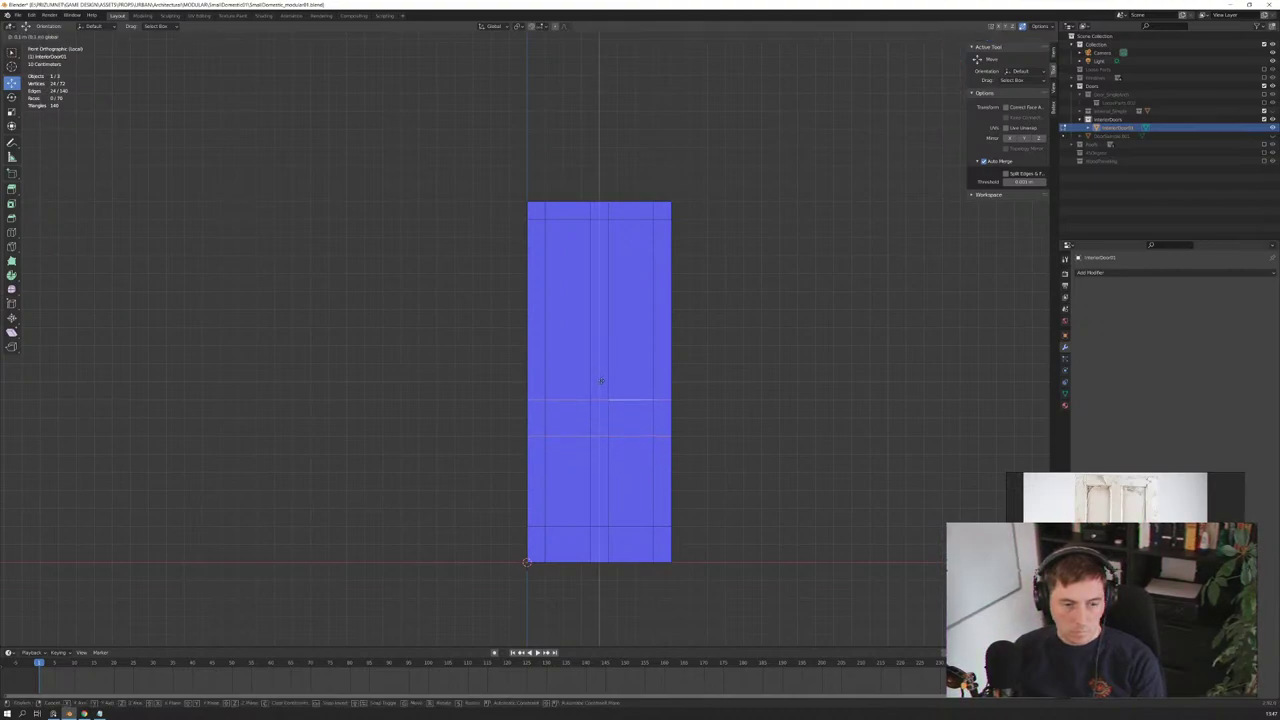
key("Return")
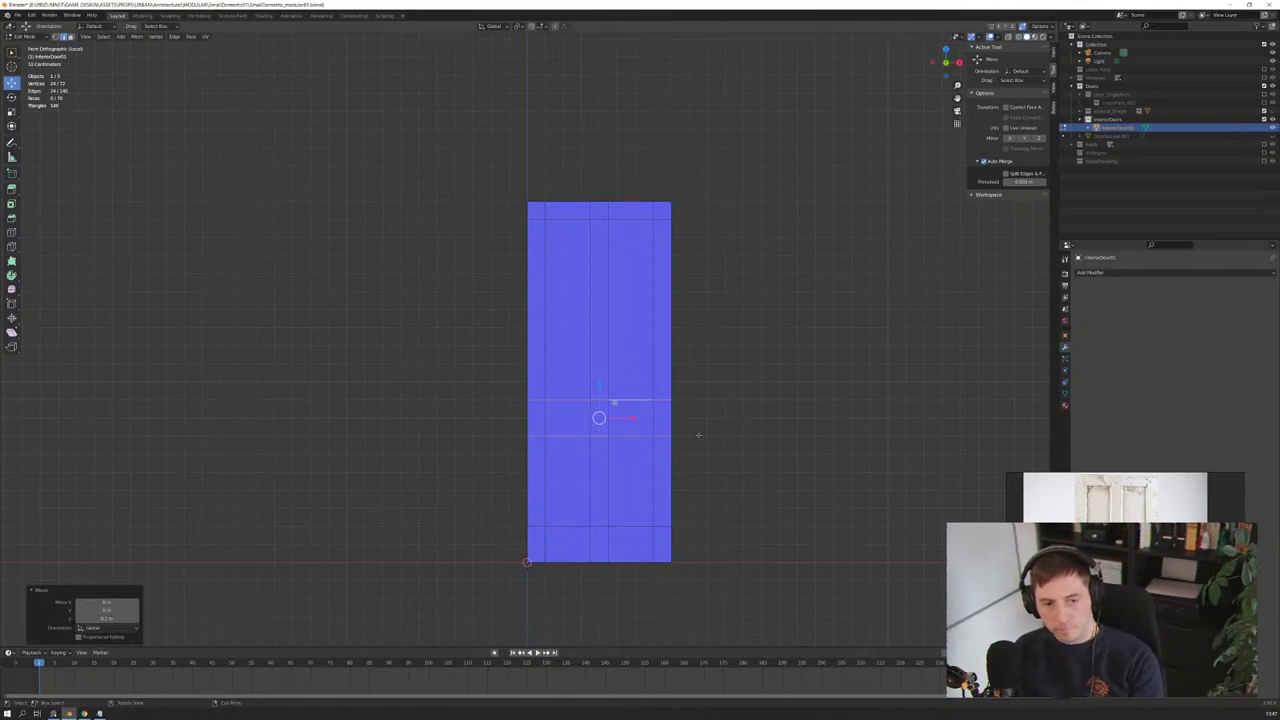
scroll(683, 406, "down", 1)
scroll(680, 380, "down", 1)
scroll(683, 377, "up", 2)
mouse_move(683, 377)
middle_mouse_down()
mouse_move(714, 379)
mouse_move(679, 389)
middle_mouse_up()
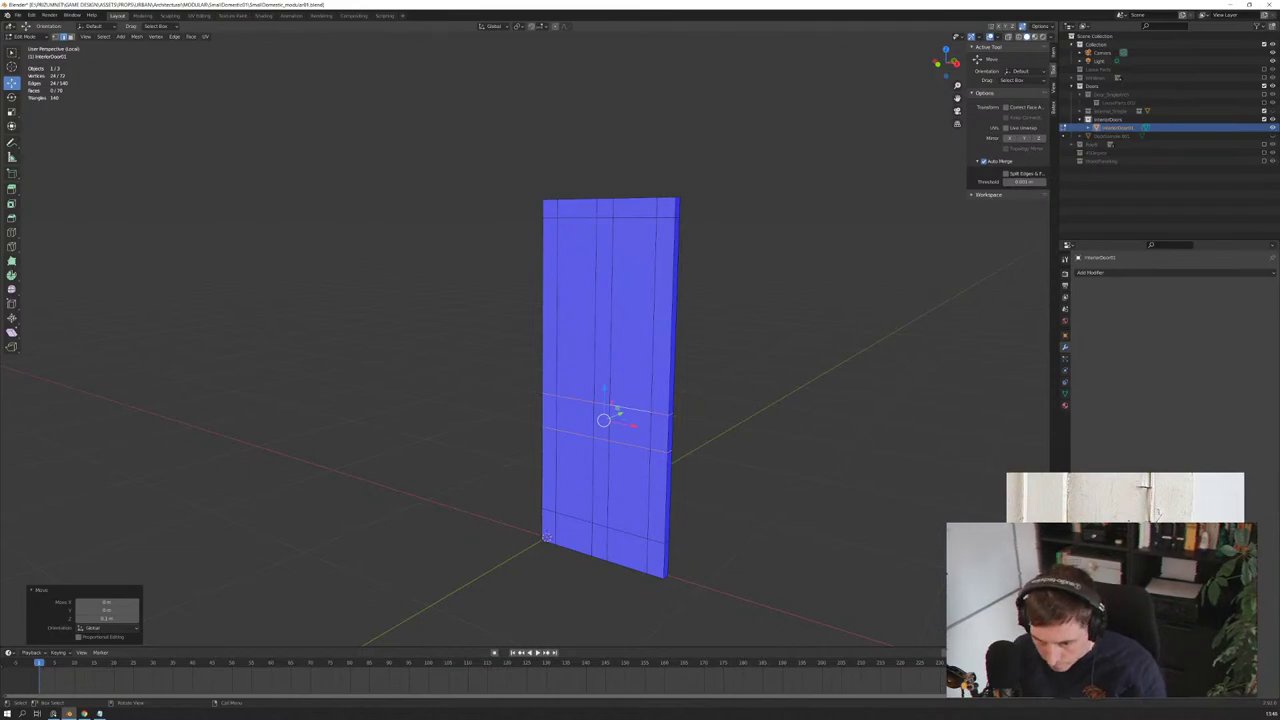
Step: Save the door file with Ctrl+S
key("ctrl+s")
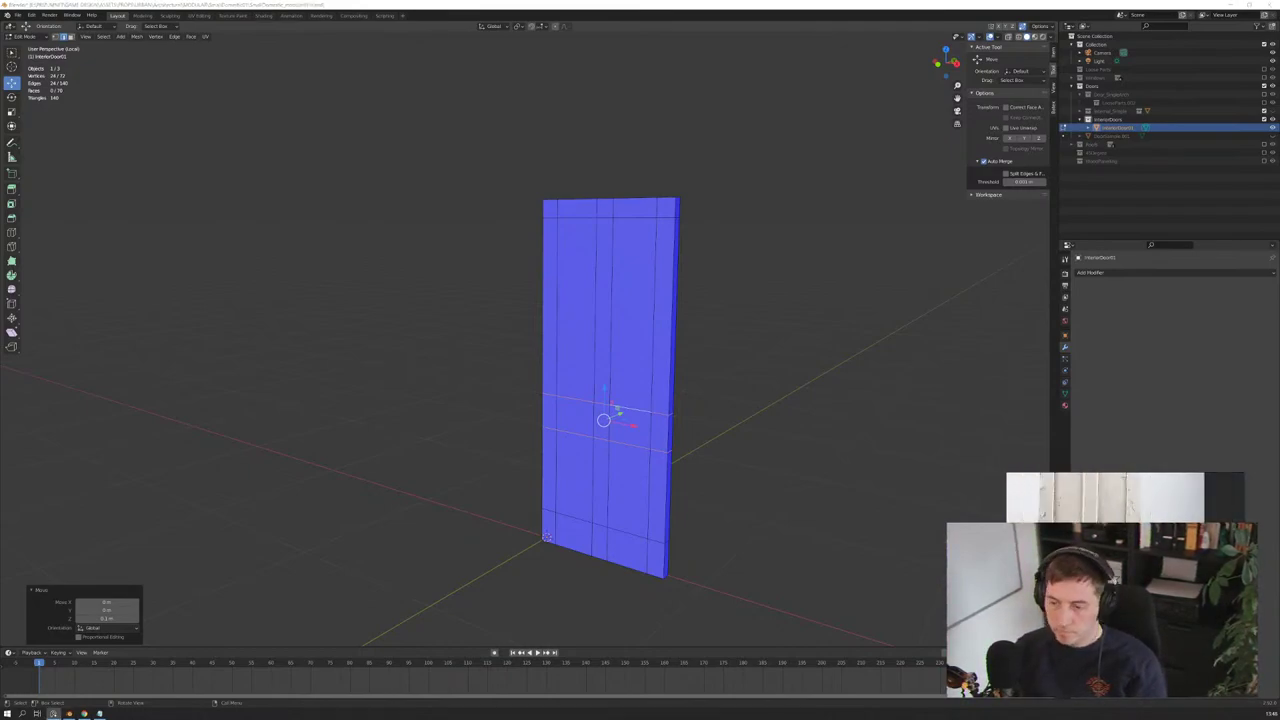
scroll(697, 430, "up", 3)
scroll(697, 430, "down", 4)
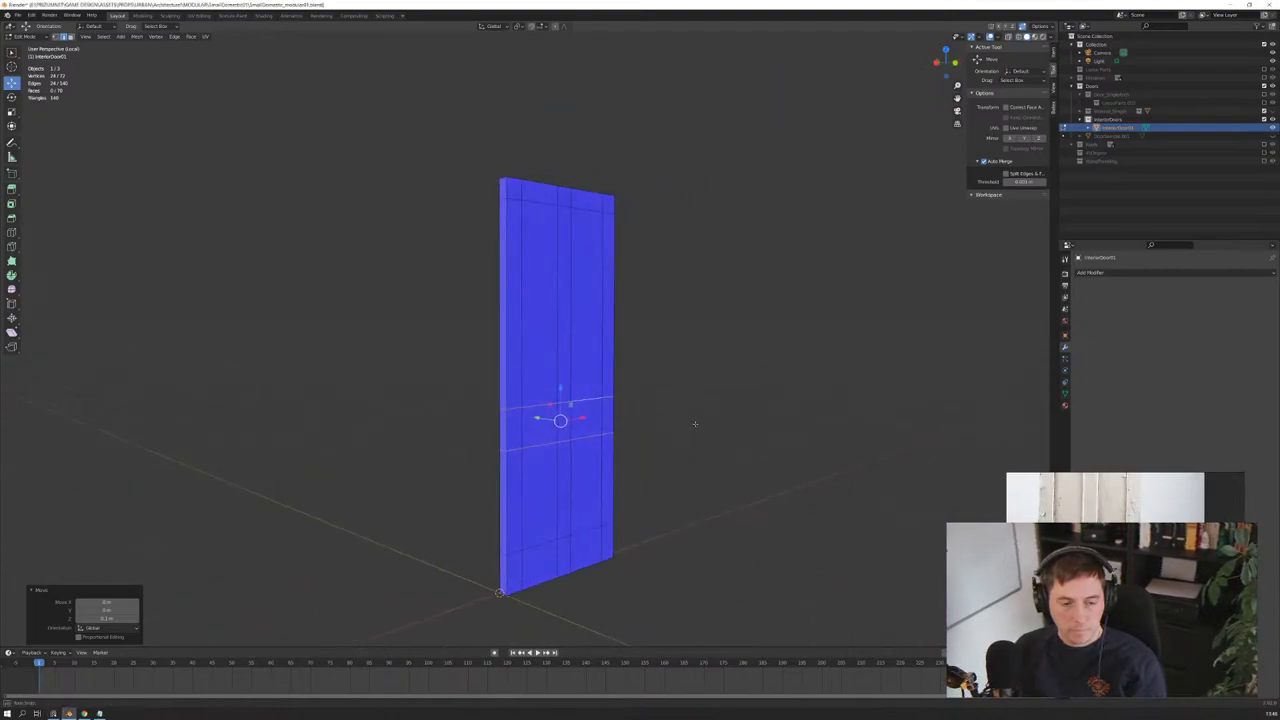
middle_click_drag(640, 430, 691, 432)
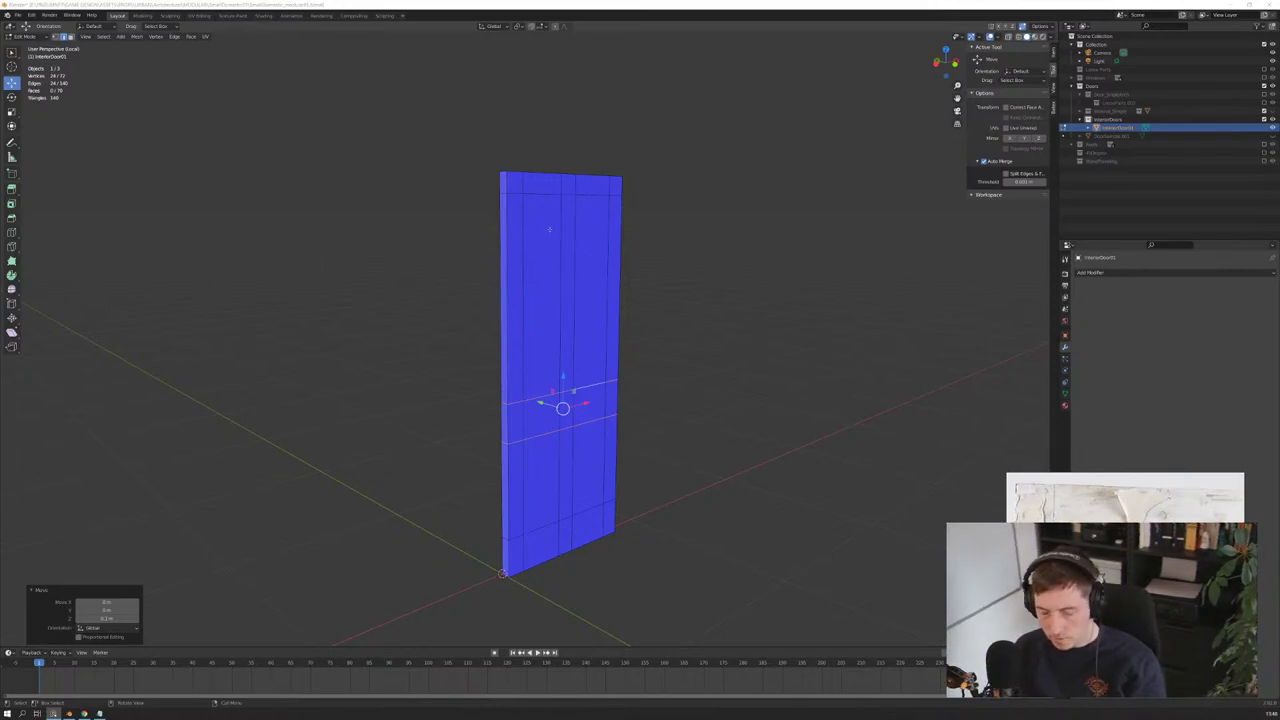
Step: Select edges along the top of the door to inspect the mesh
left_click(514, 193)
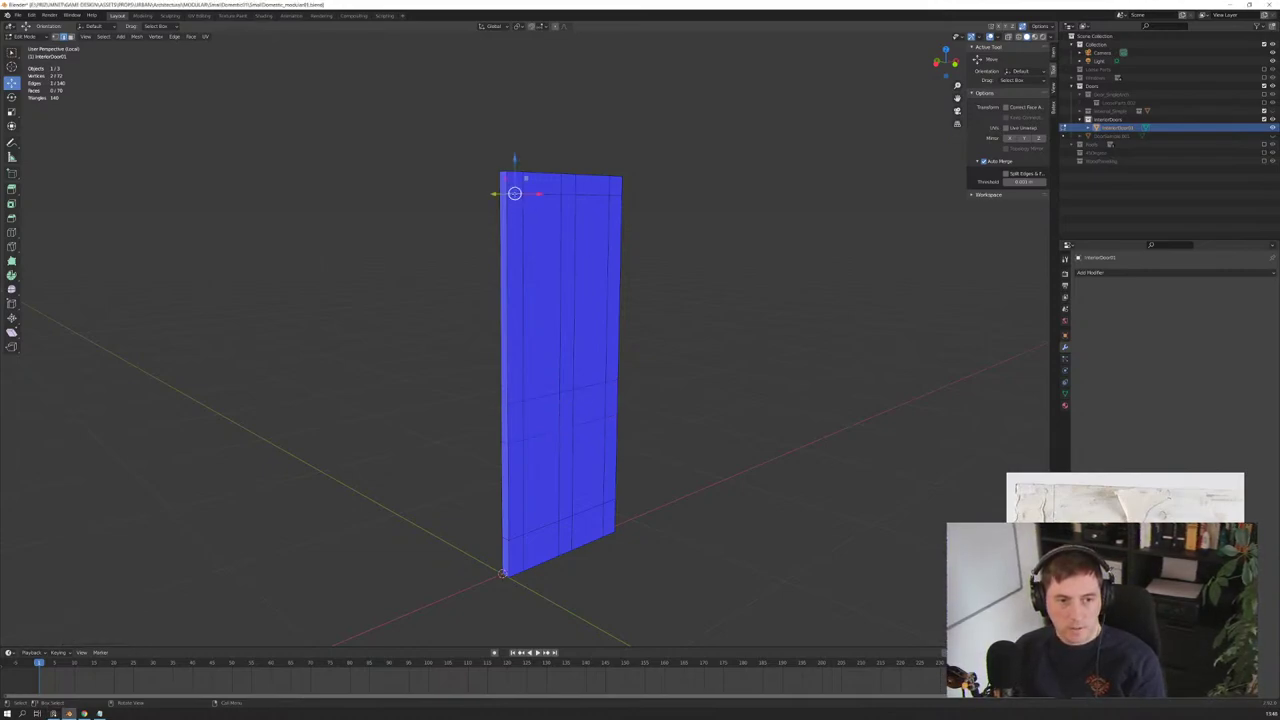
mouse_move(514, 193)
middle_mouse_down()
mouse_move(494, 200)
mouse_move(566, 257)
mouse_move(552, 205)
mouse_move(454, 205)
mouse_move(550, 200)
mouse_move(578, 260)
mouse_move(586, 194)
middle_mouse_up()
left_click(492, 207)
scroll(578, 260, "up", 2)
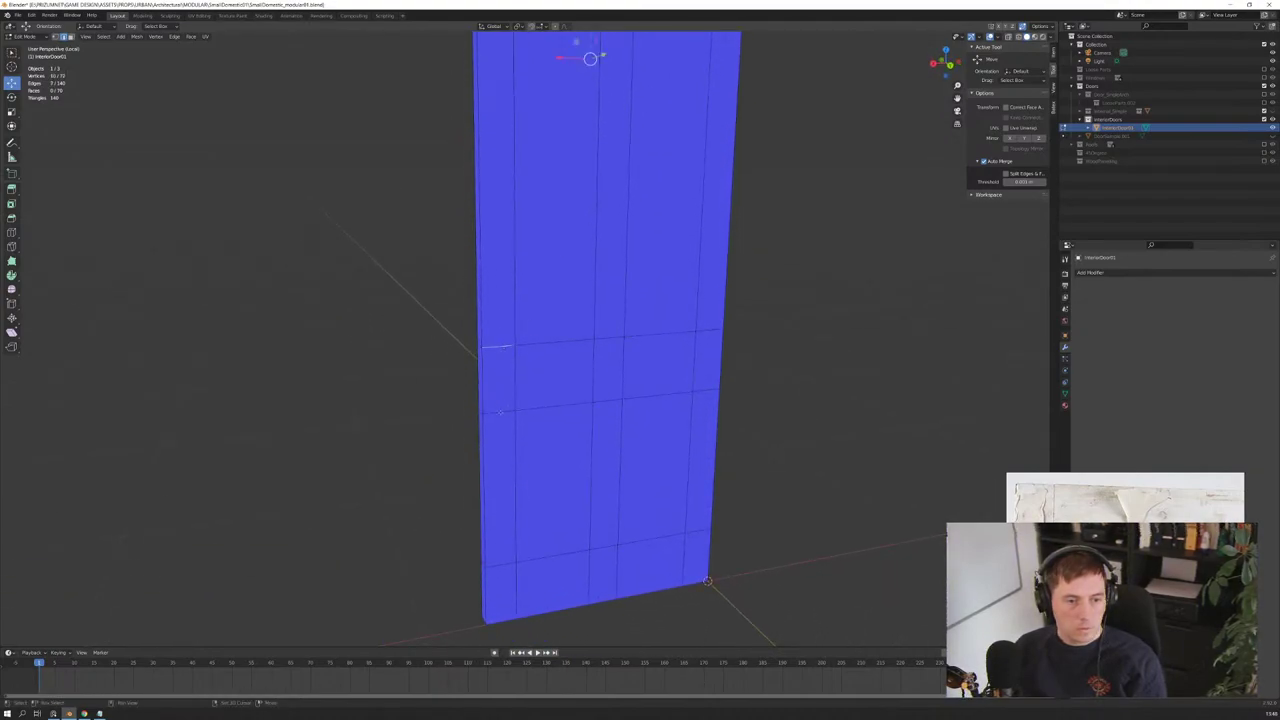
Step: Select the unwanted middle edges on the door's left and right sides
left_click(500, 411)
left_click(490, 346, "shift")
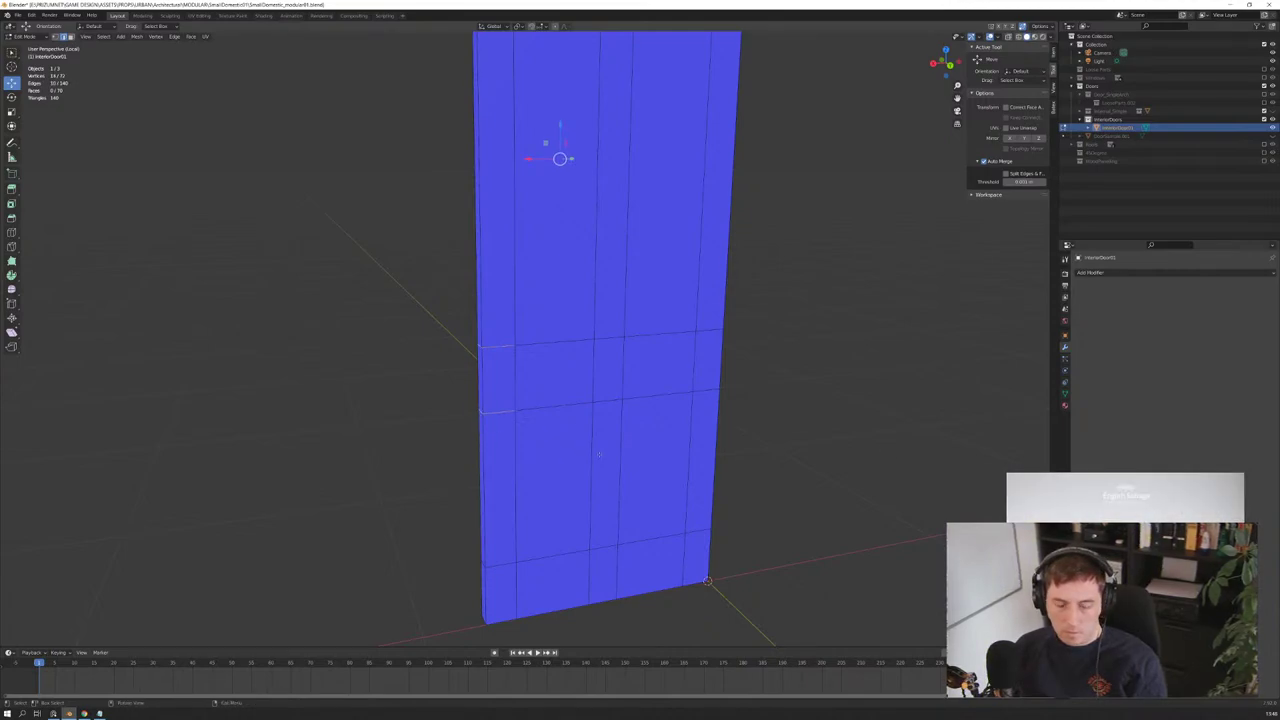
middle_click_drag(599, 454, 591, 406)
left_click(591, 406, "shift")
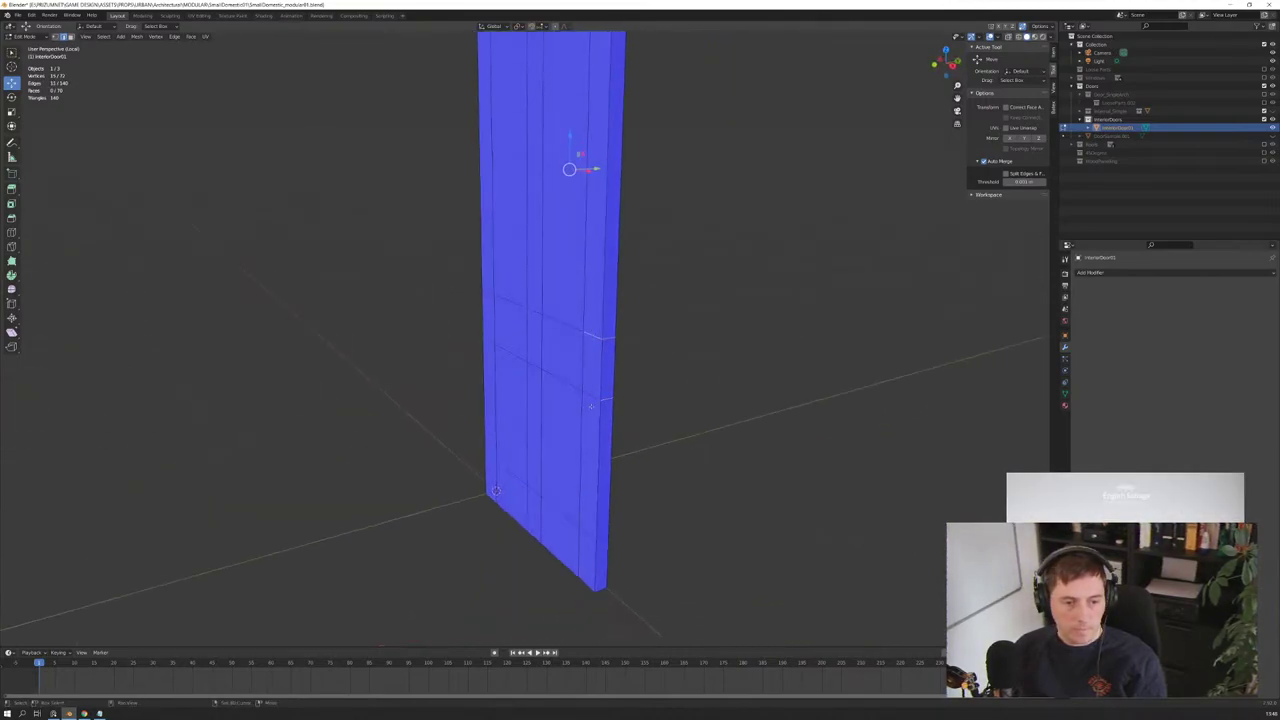
left_click(596, 400, "shift")
left_click(488, 312, "shift")
left_click(490, 360, "shift")
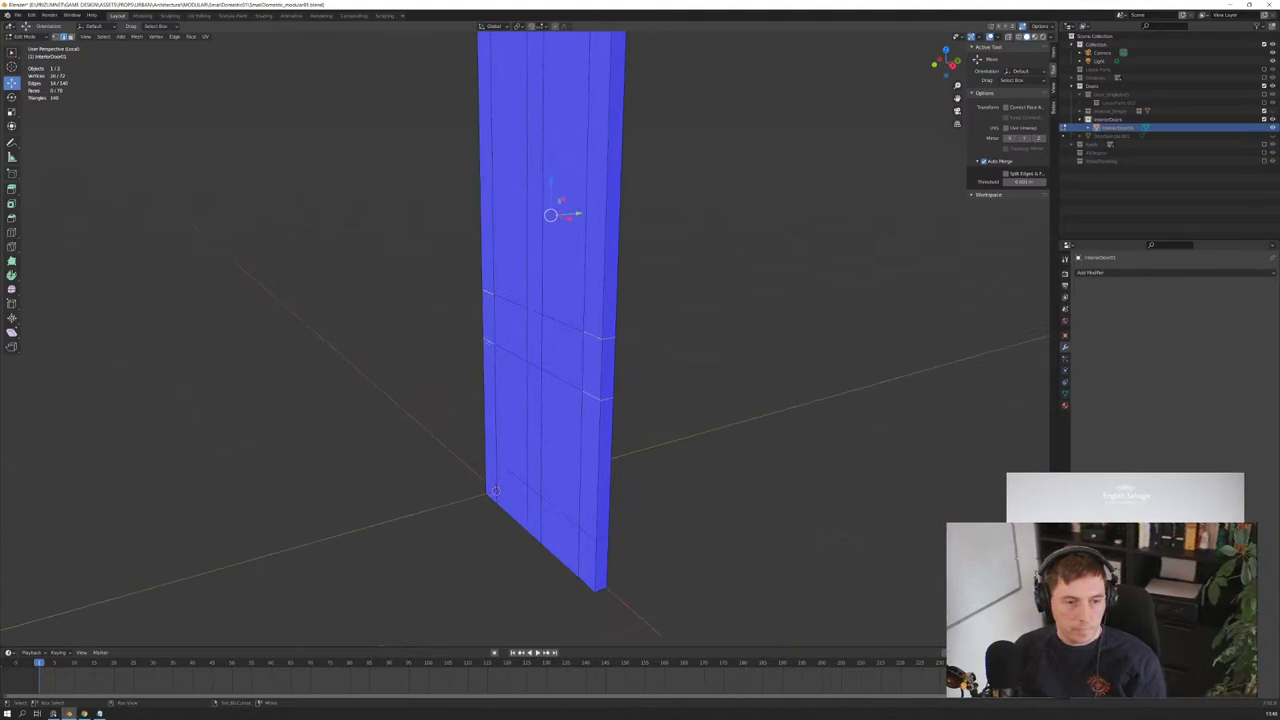
mouse_move(540, 330)
middle_mouse_down()
mouse_move(617, 333)
mouse_move(440, 380)
middle_mouse_up()
left_click(424, 400, "shift")
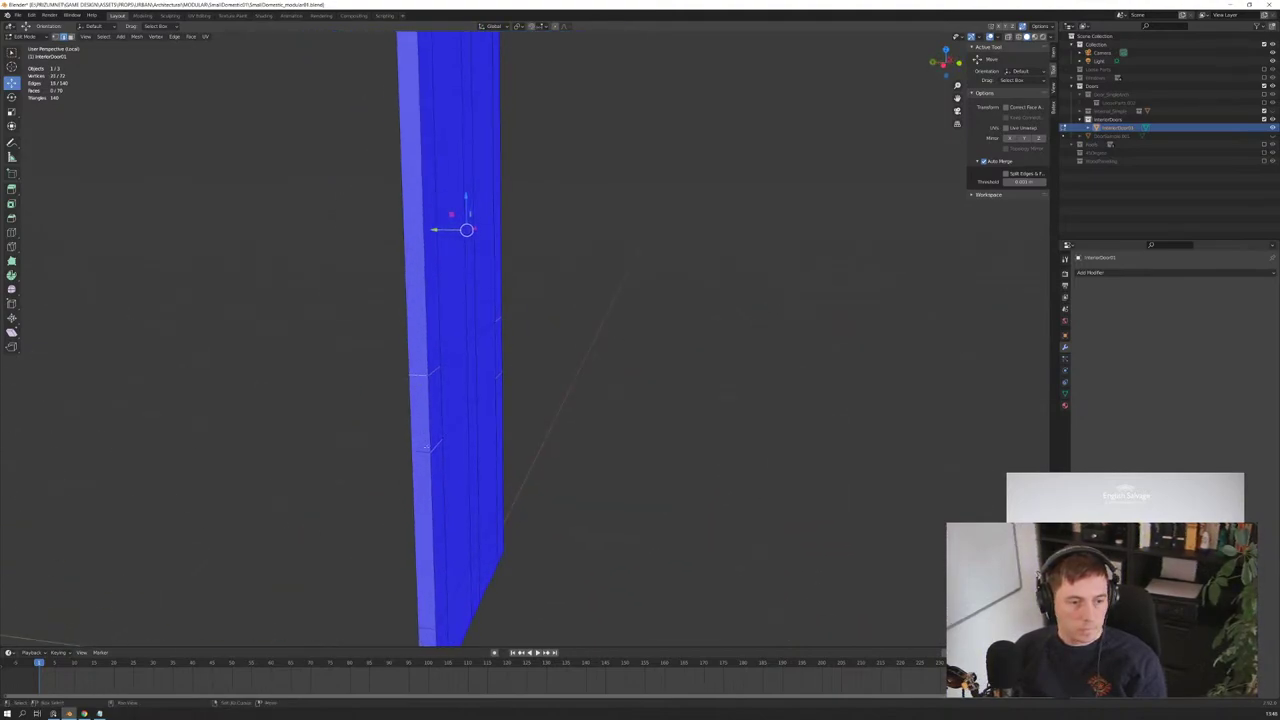
left_click(422, 451, "shift")
middle_click_drag(422, 451, 640, 380)
left_click(664, 368, "shift")
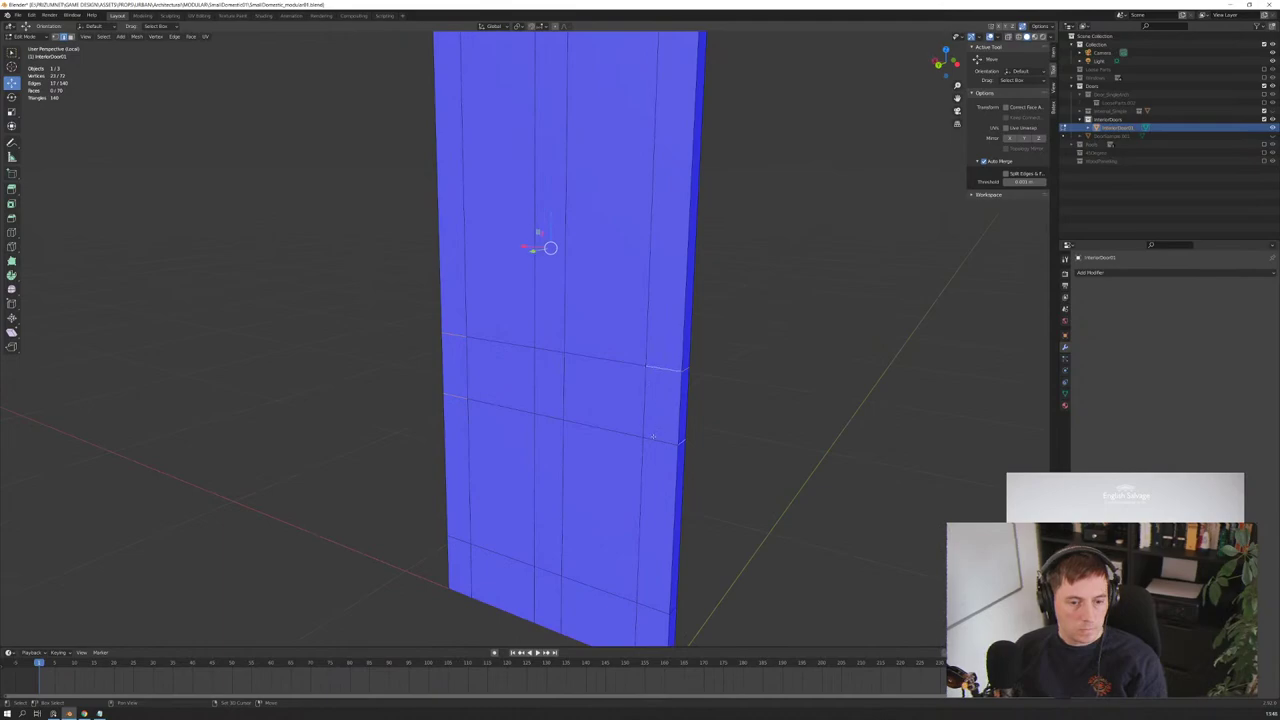
left_click(660, 440, "shift")
Step: Add the extra vertical edges at the door's top and bottom to the selection
mouse_move(660, 440)
middle_mouse_down()
mouse_move(630, 451)
mouse_move(654, 229)
middle_mouse_up()
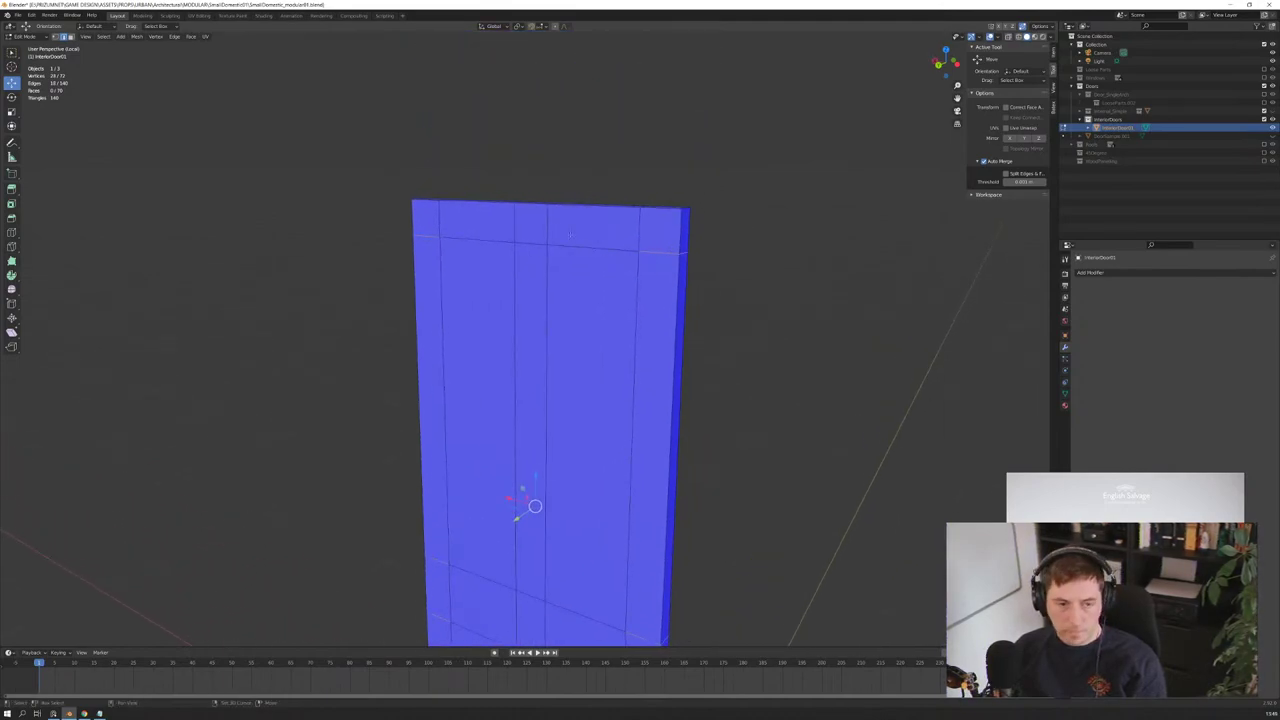
left_click(514, 212, "shift")
mouse_move(514, 212)
middle_mouse_down()
mouse_move(469, 326)
mouse_move(394, 212)
middle_mouse_up()
left_click(394, 212, "shift")
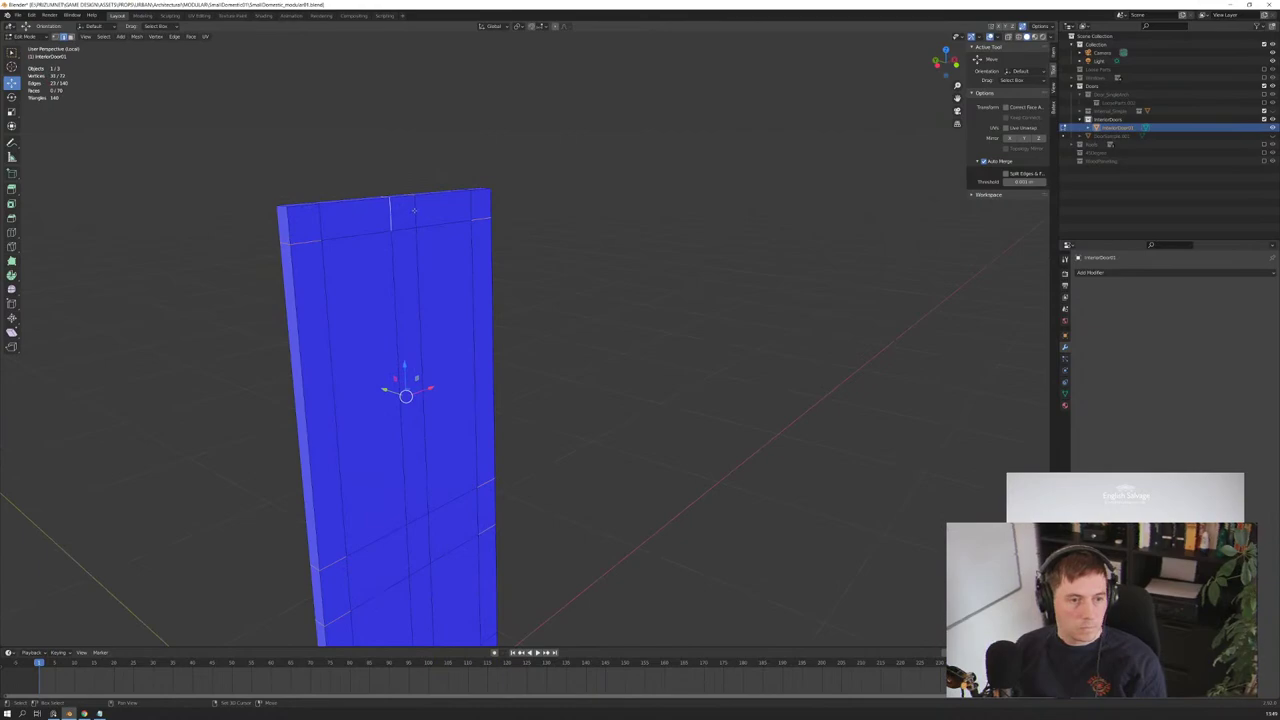
left_click(414, 210, "shift")
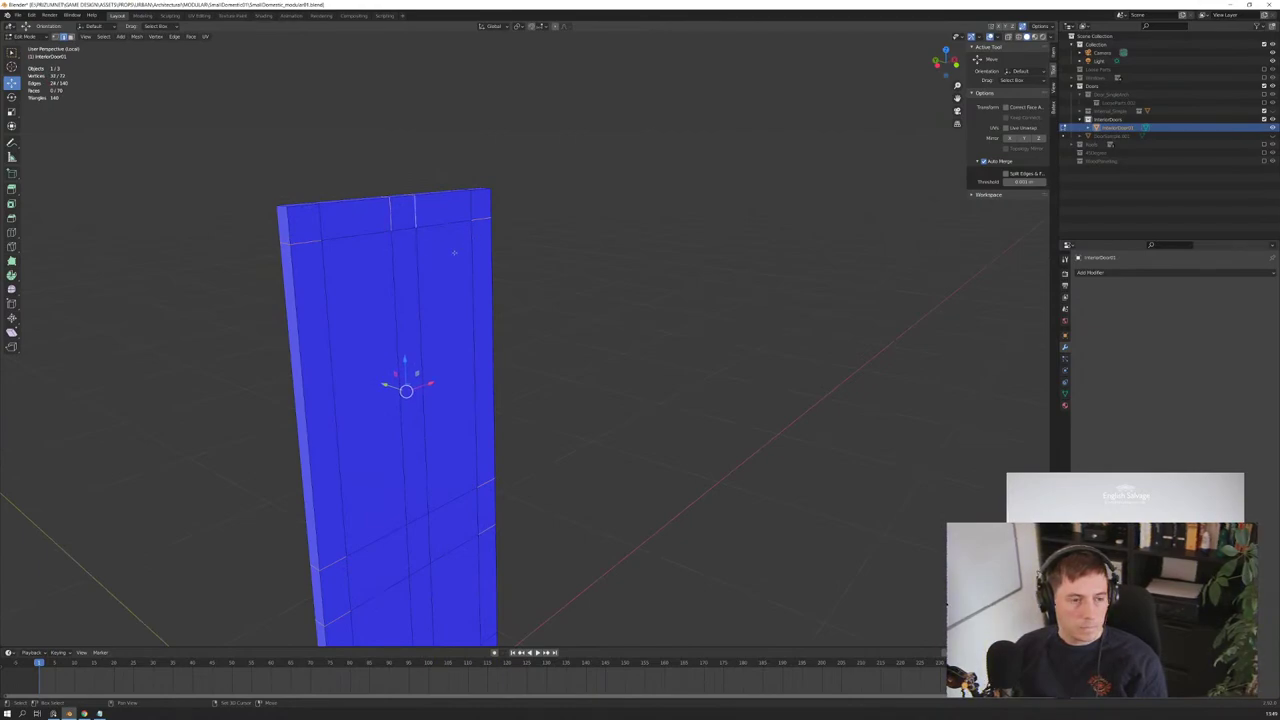
middle_click_drag(454, 252, 432, 460)
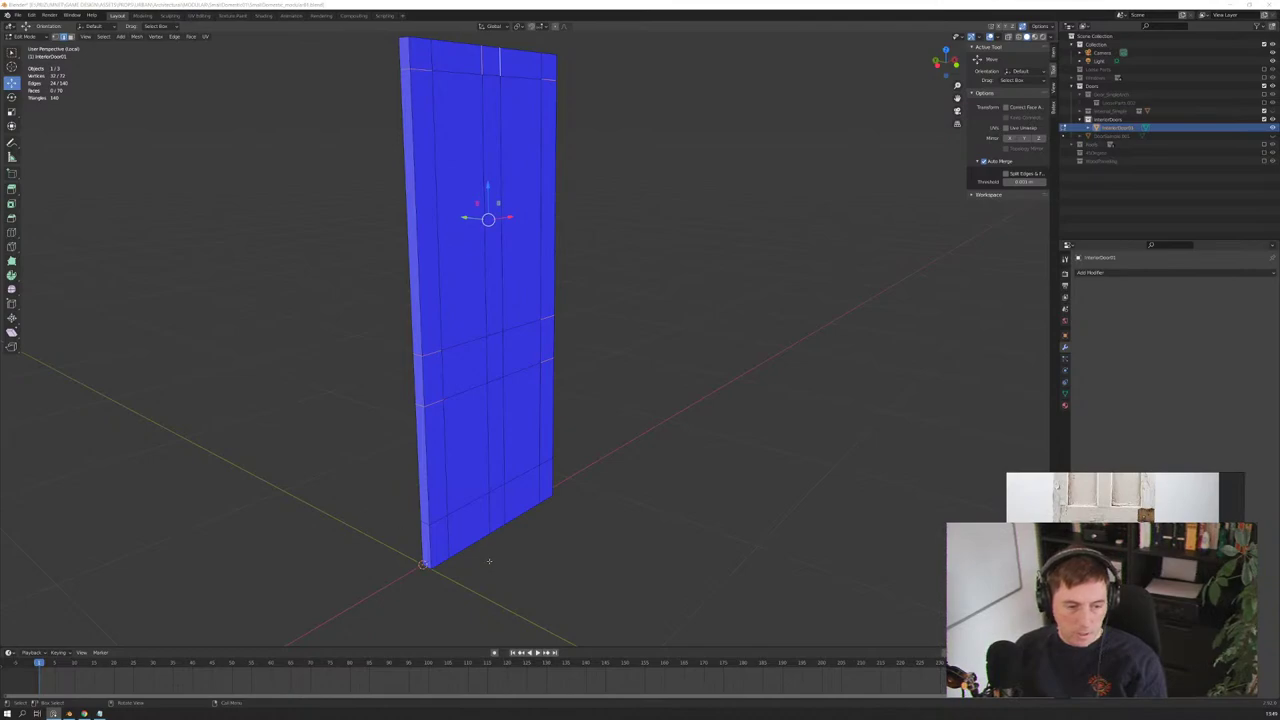
left_click(488, 514, "shift")
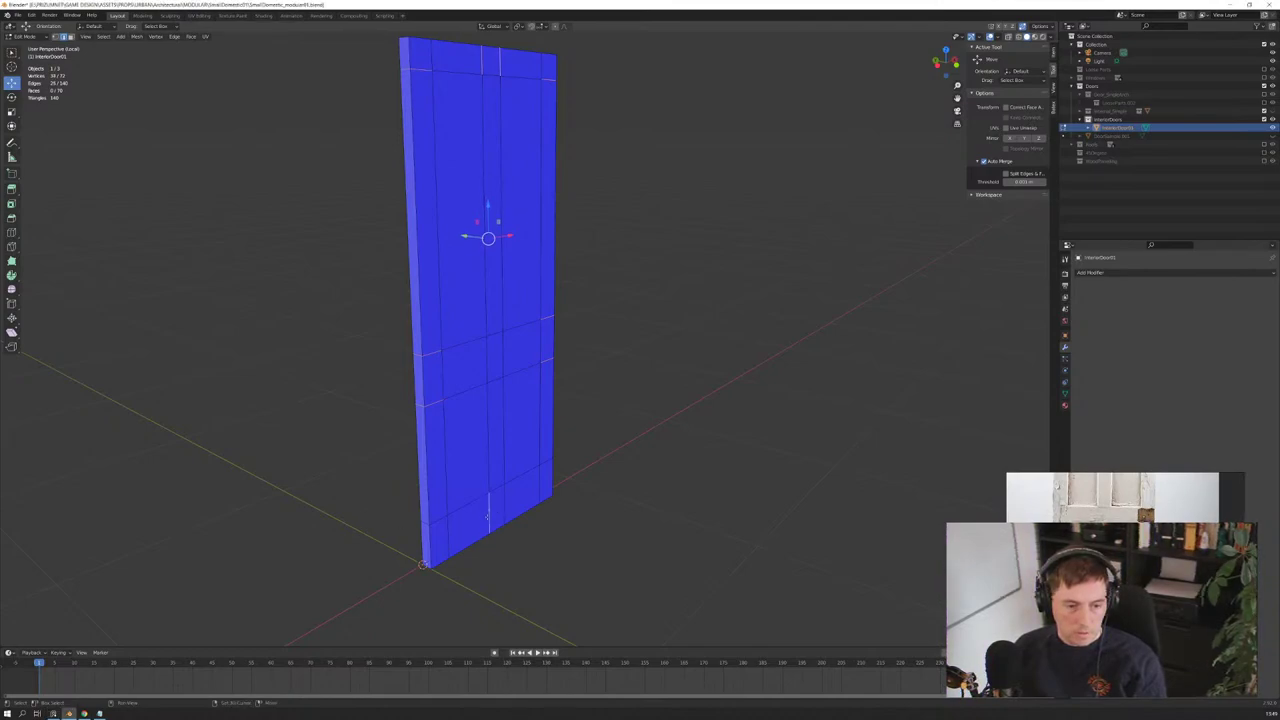
mouse_move(506, 504)
middle_mouse_down()
mouse_move(477, 506)
mouse_move(470, 560)
mouse_move(511, 532)
mouse_move(443, 548)
middle_mouse_up()
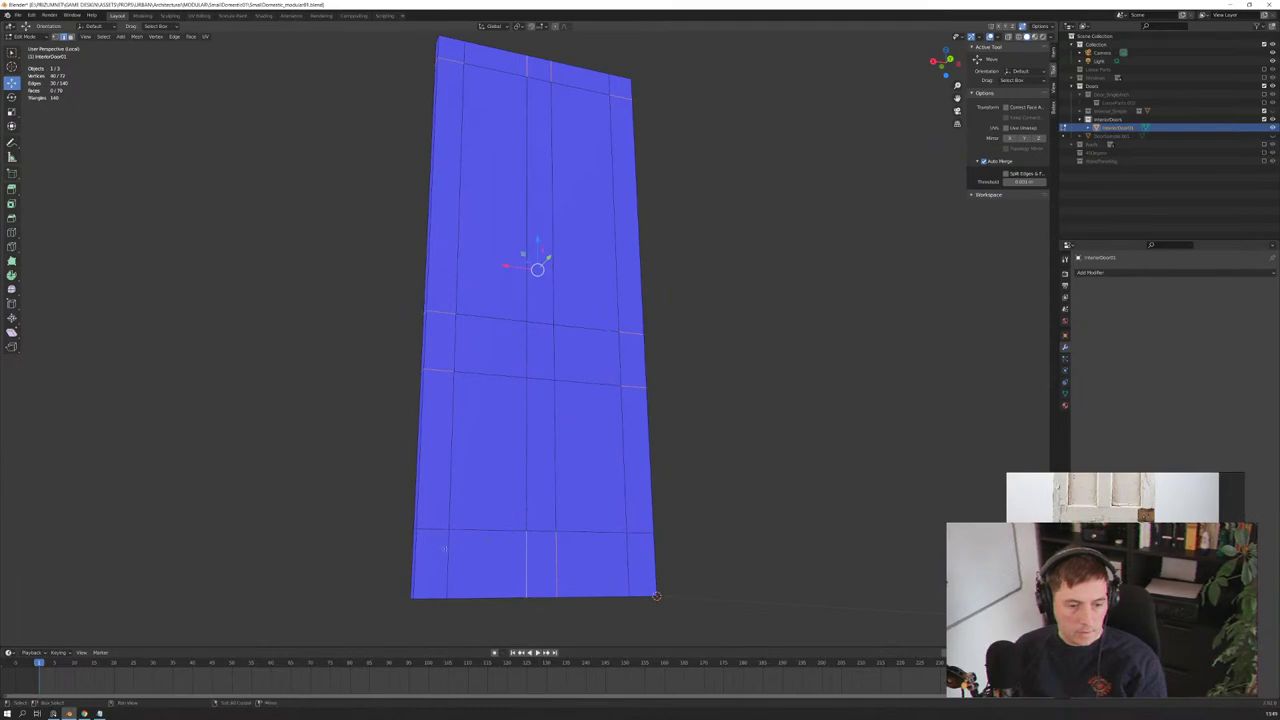
left_click(431, 529, "shift")
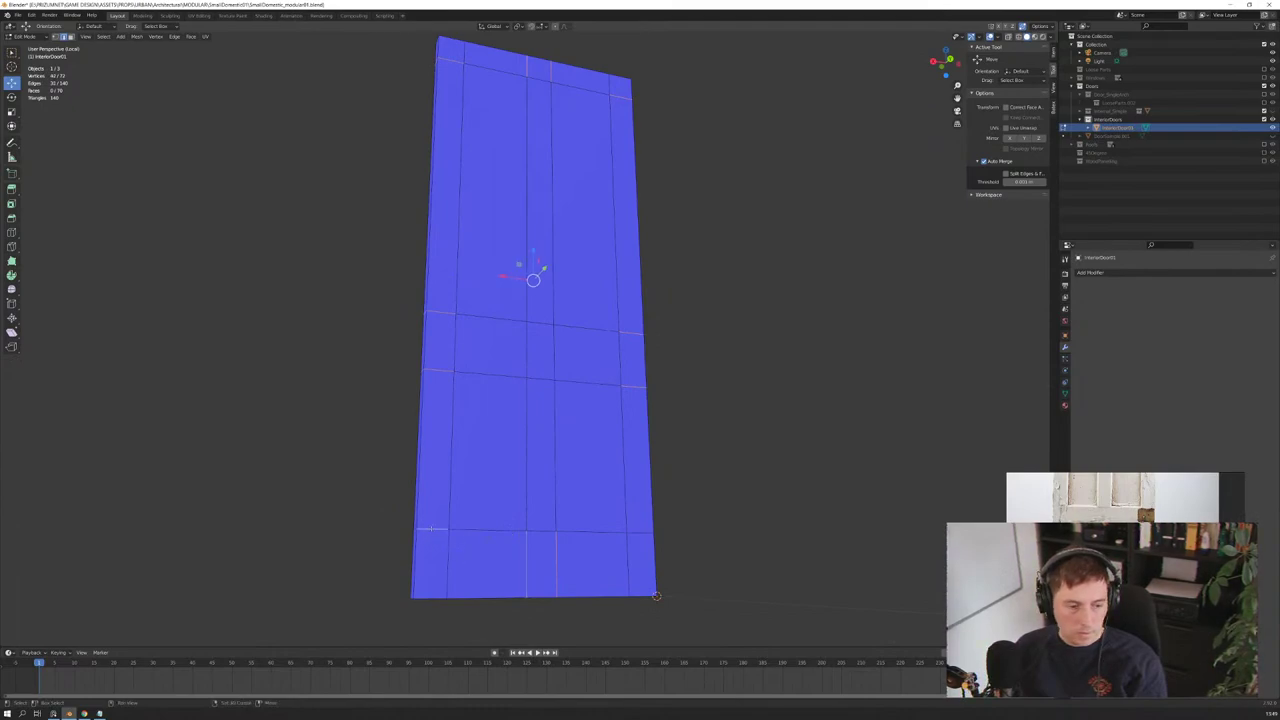
left_click(635, 540, "shift")
mouse_move(635, 540)
middle_mouse_down()
mouse_move(560, 580)
mouse_move(612, 564)
middle_mouse_up()
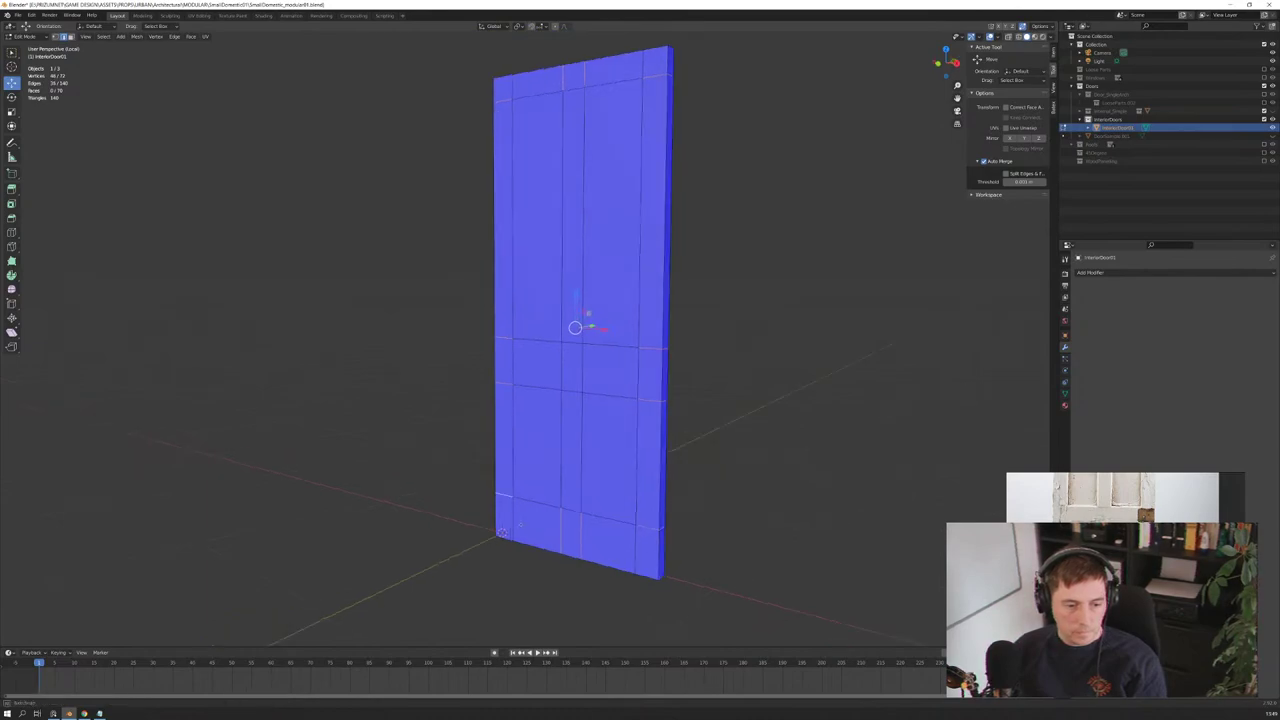
mouse_move(517, 505)
middle_mouse_down()
mouse_move(470, 545)
mouse_move(530, 556)
middle_mouse_up()
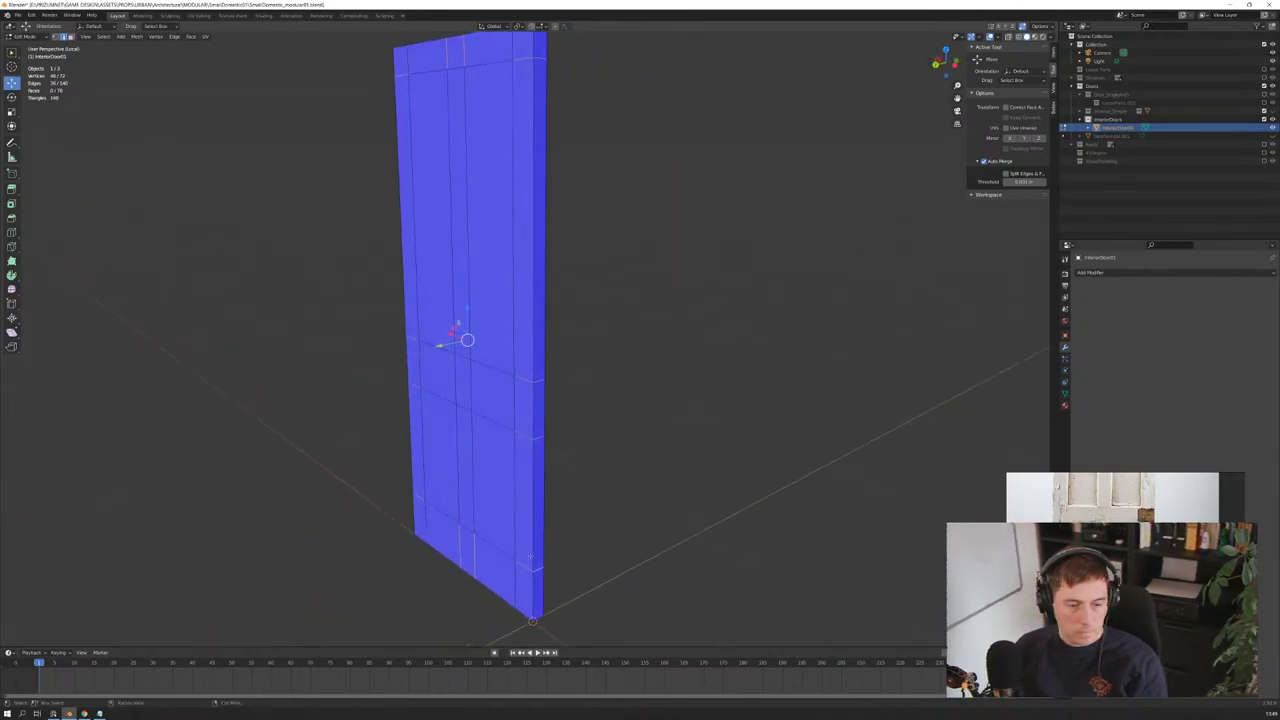
Step: Dissolve the selected surplus edge loops
right_click(500, 477)
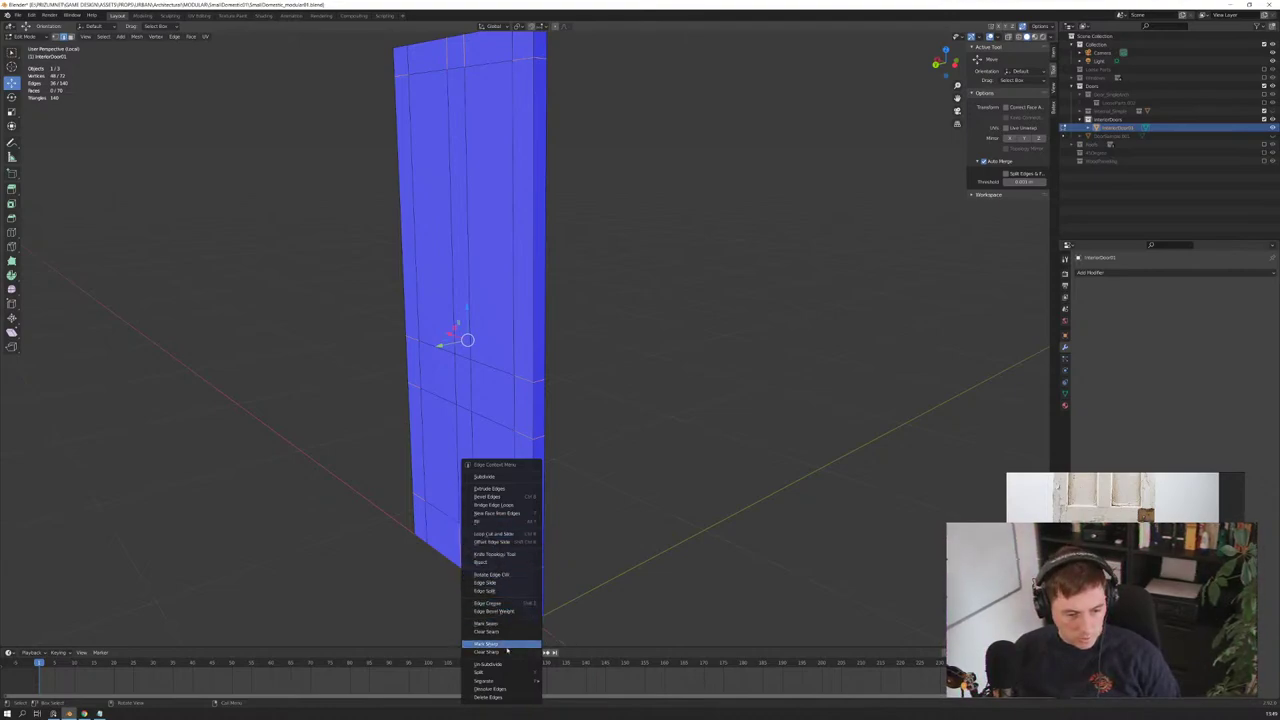
left_click(490, 696)
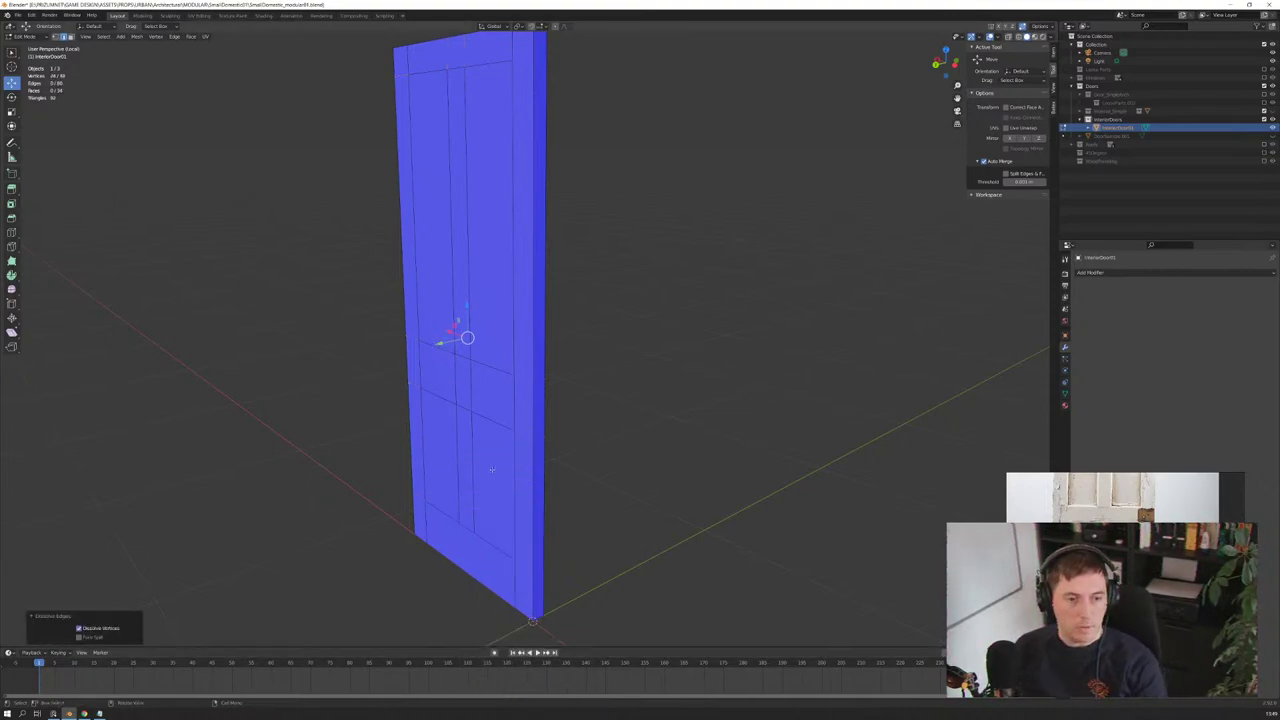
scroll(496, 479, "down", 3)
scroll(496, 400, "up", 2)
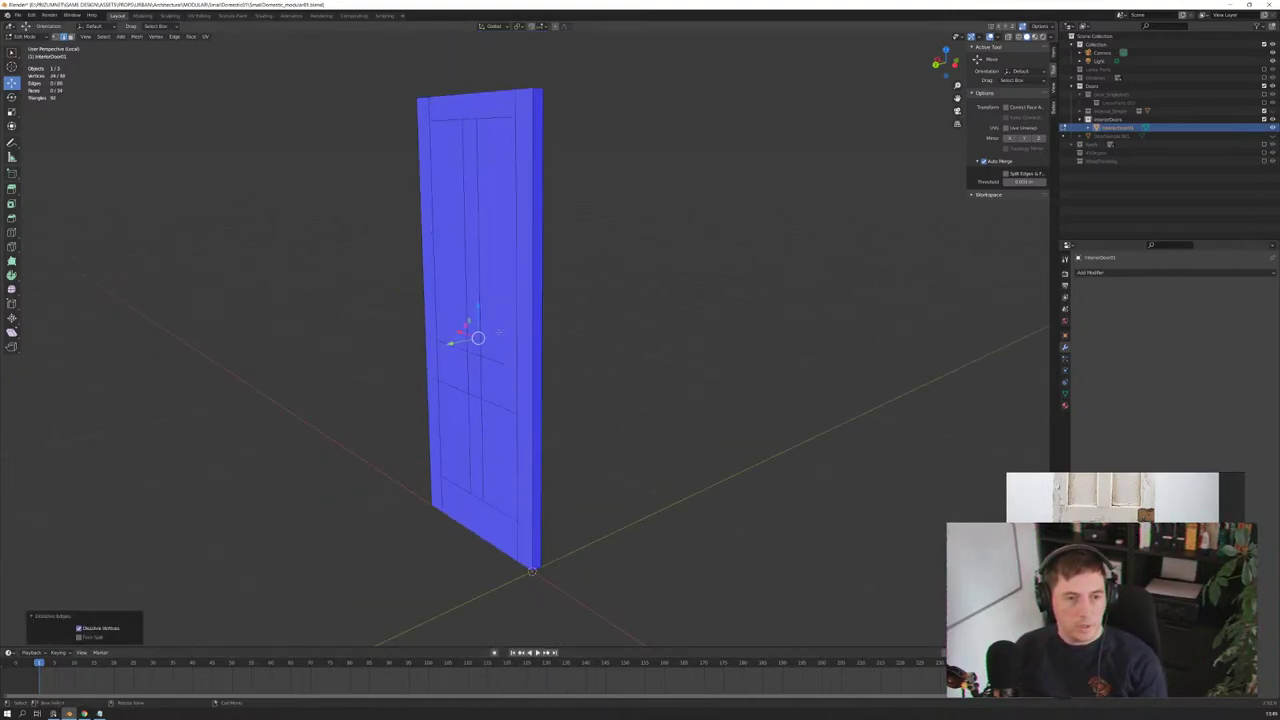
Step: Dissolve the remaining extra edge crossing the middle rail
mouse_move(496, 400)
middle_mouse_down()
mouse_move(496, 332)
mouse_move(718, 333)
mouse_move(706, 247)
mouse_move(660, 391)
mouse_move(688, 339)
middle_mouse_up()
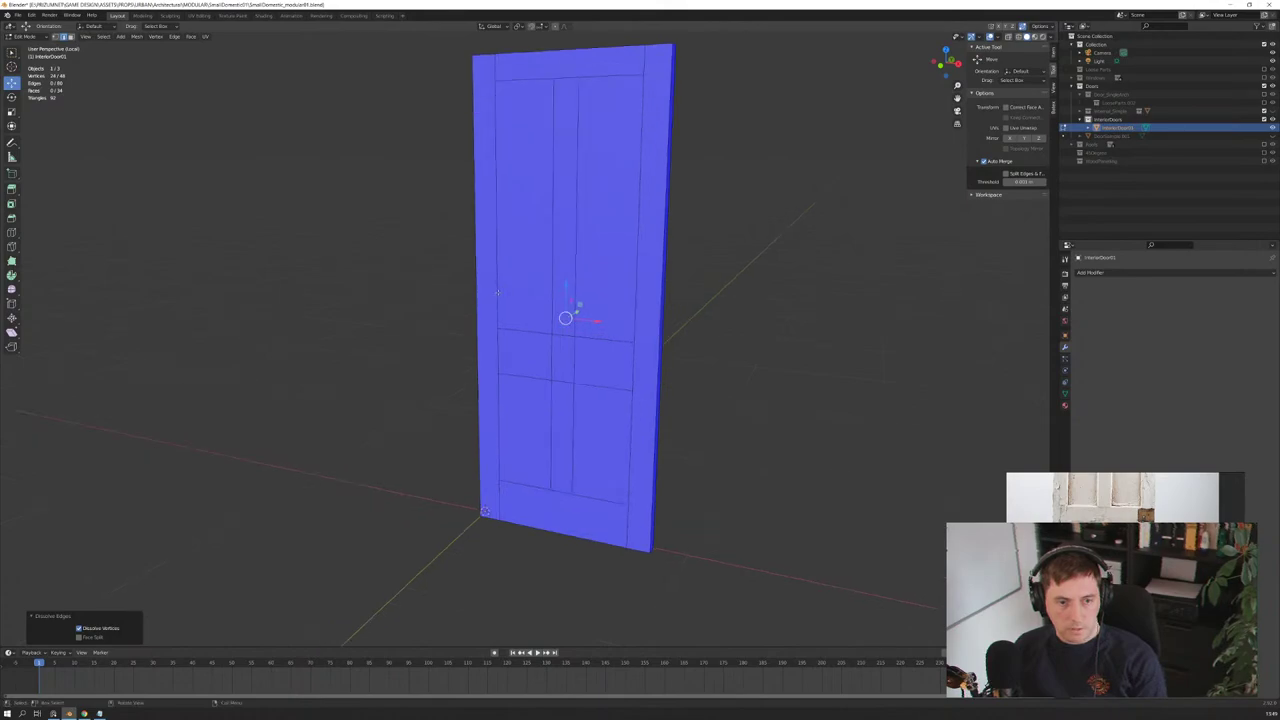
scroll(713, 331, "up", 2)
middle_click_drag(380, 300, 439, 295)
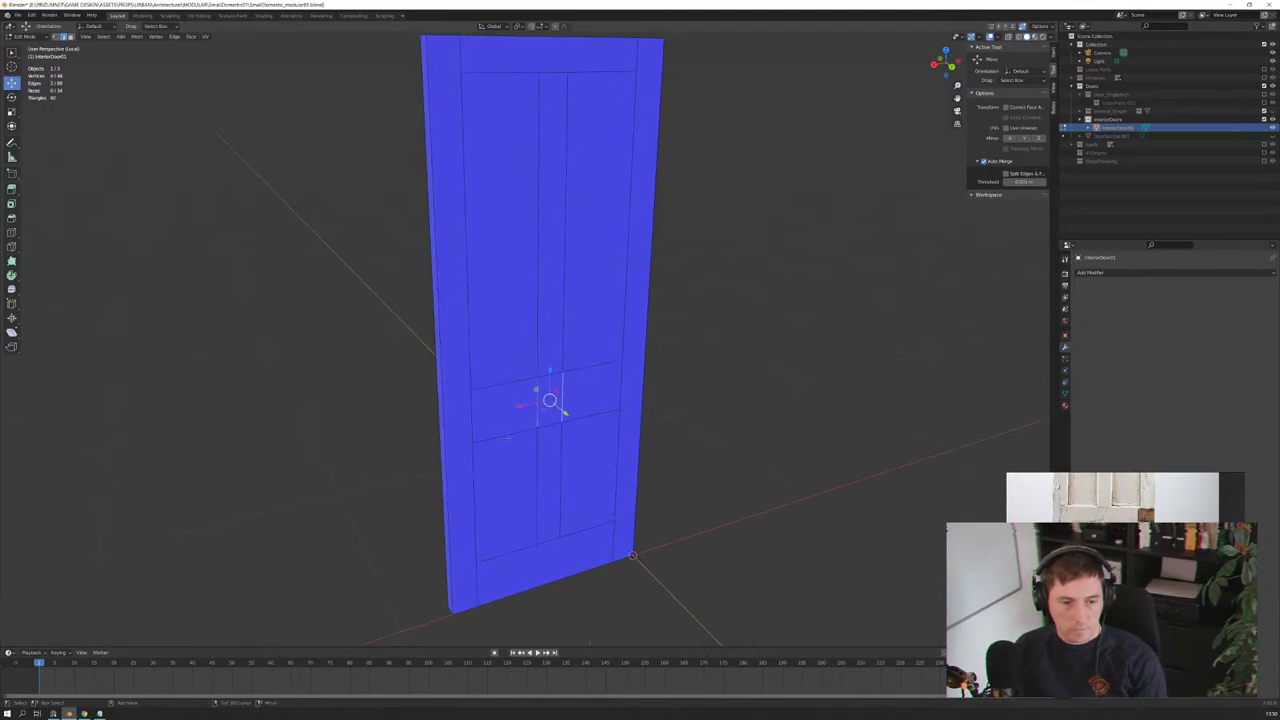
middle_click_drag(551, 400, 580, 360)
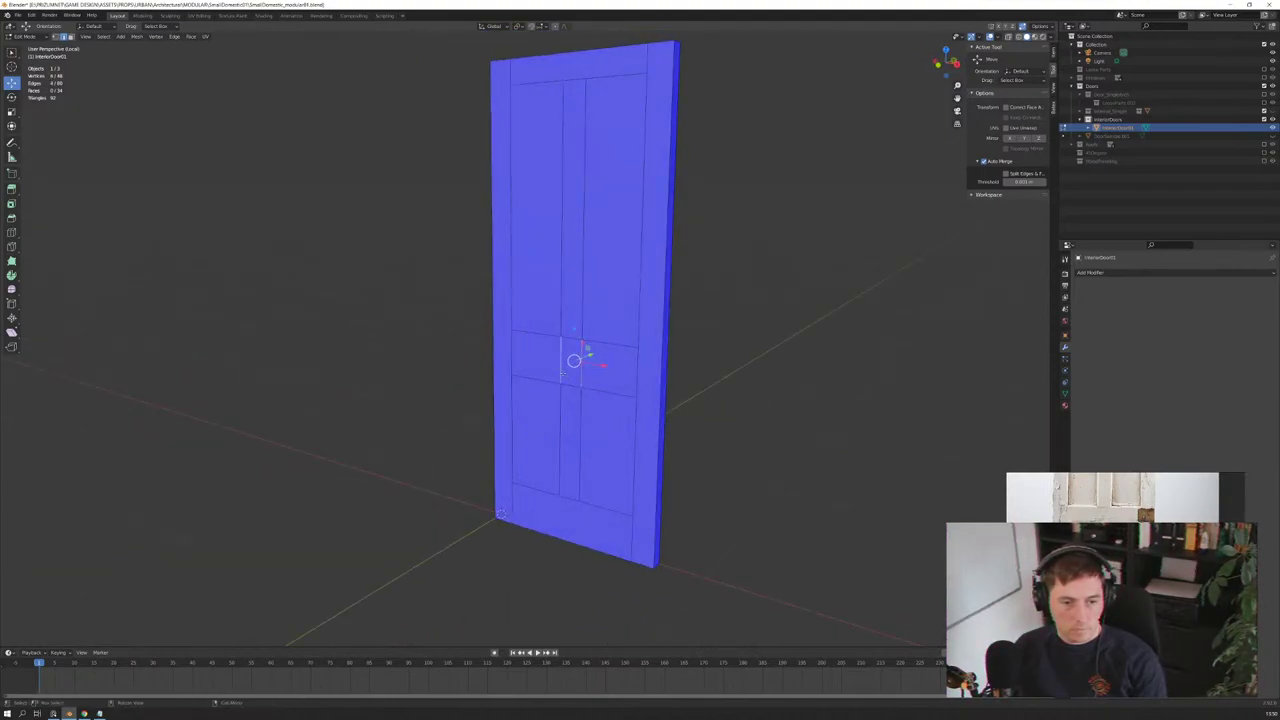
right_click(561, 372)
left_click(543, 372)
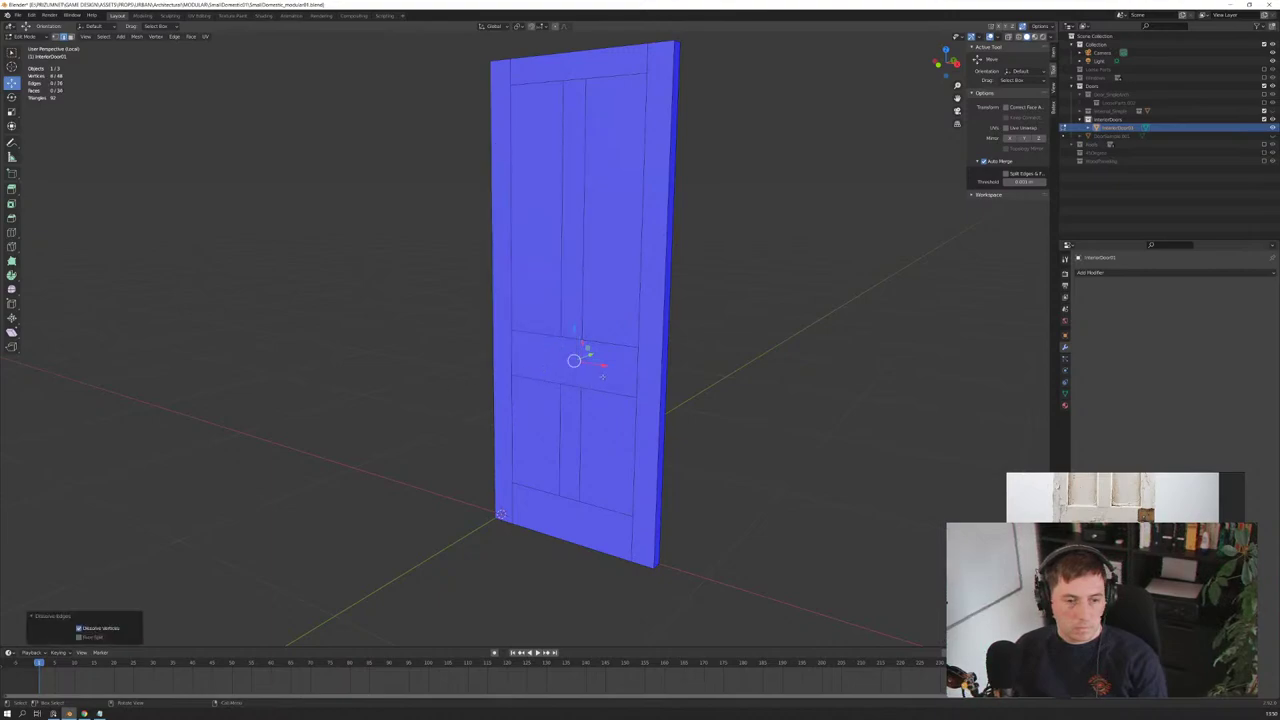
mouse_move(590, 378)
middle_mouse_down()
mouse_move(607, 375)
mouse_move(588, 340)
mouse_move(597, 326)
middle_mouse_up()
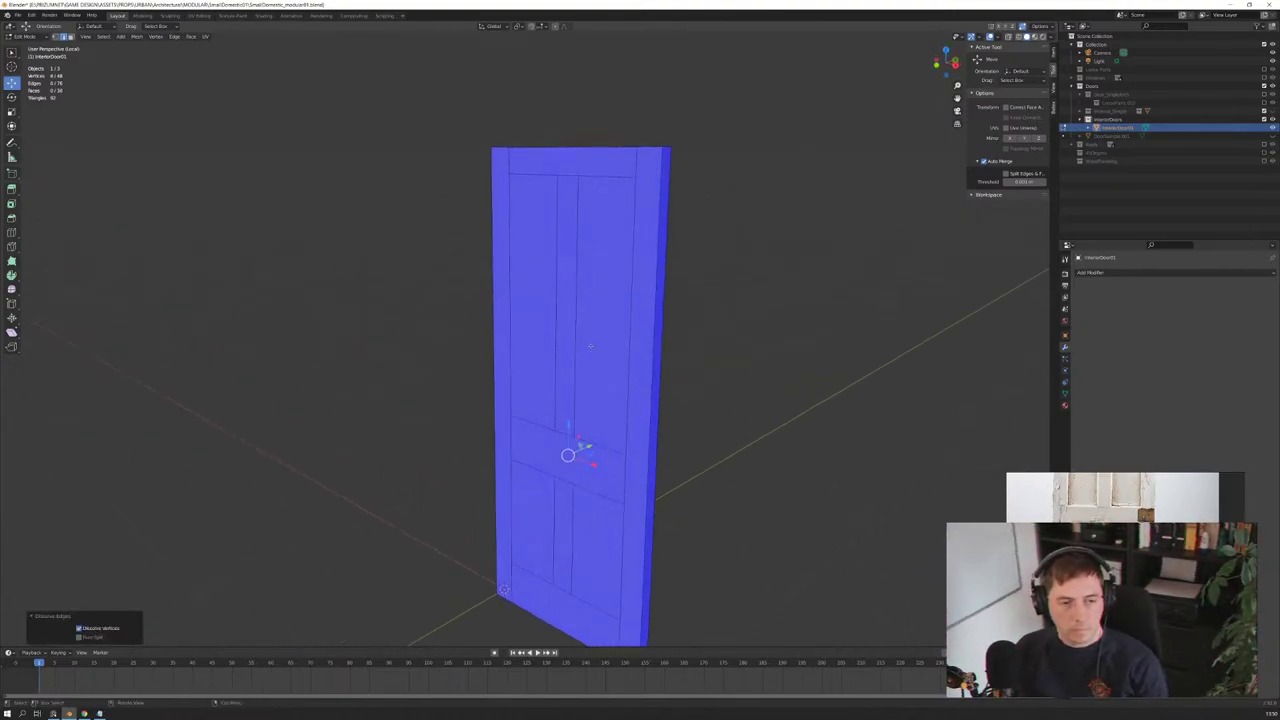
Step: Select the upper-left, upper-right, lower-left and lower-right panel faces together
left_click(555, 308)
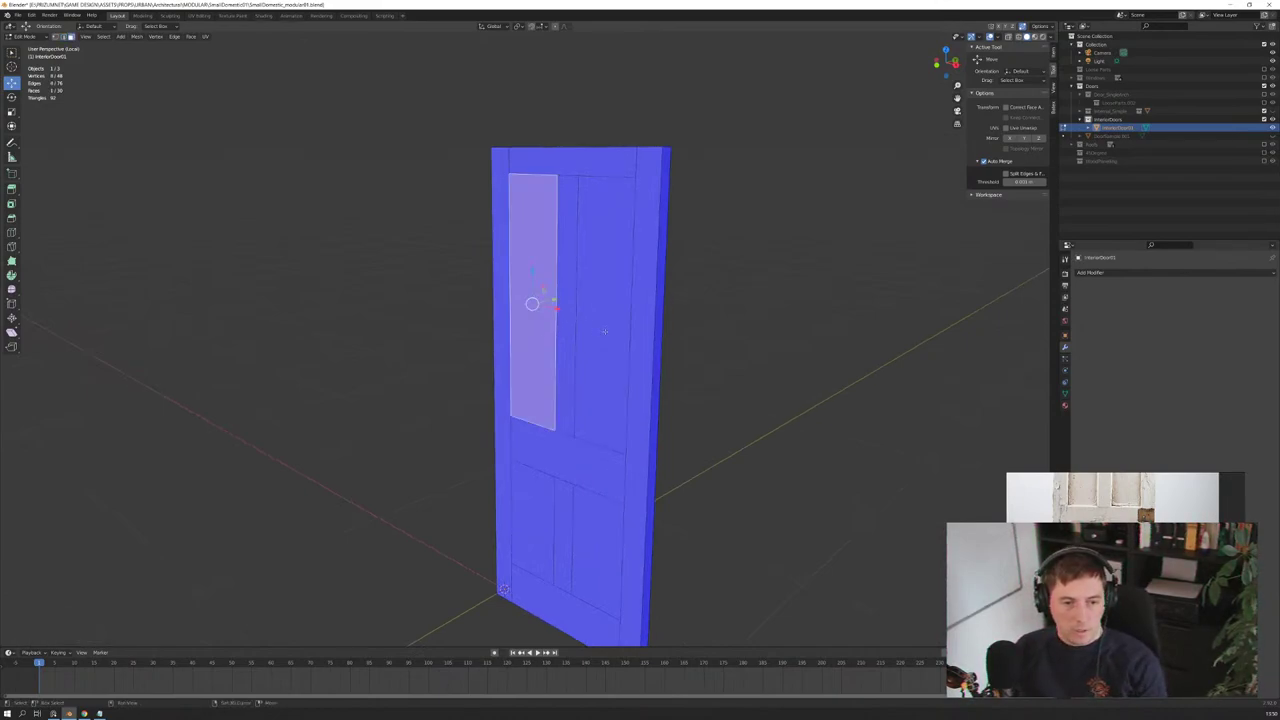
left_click(604, 331, "shift")
left_click(533, 520, "shift")
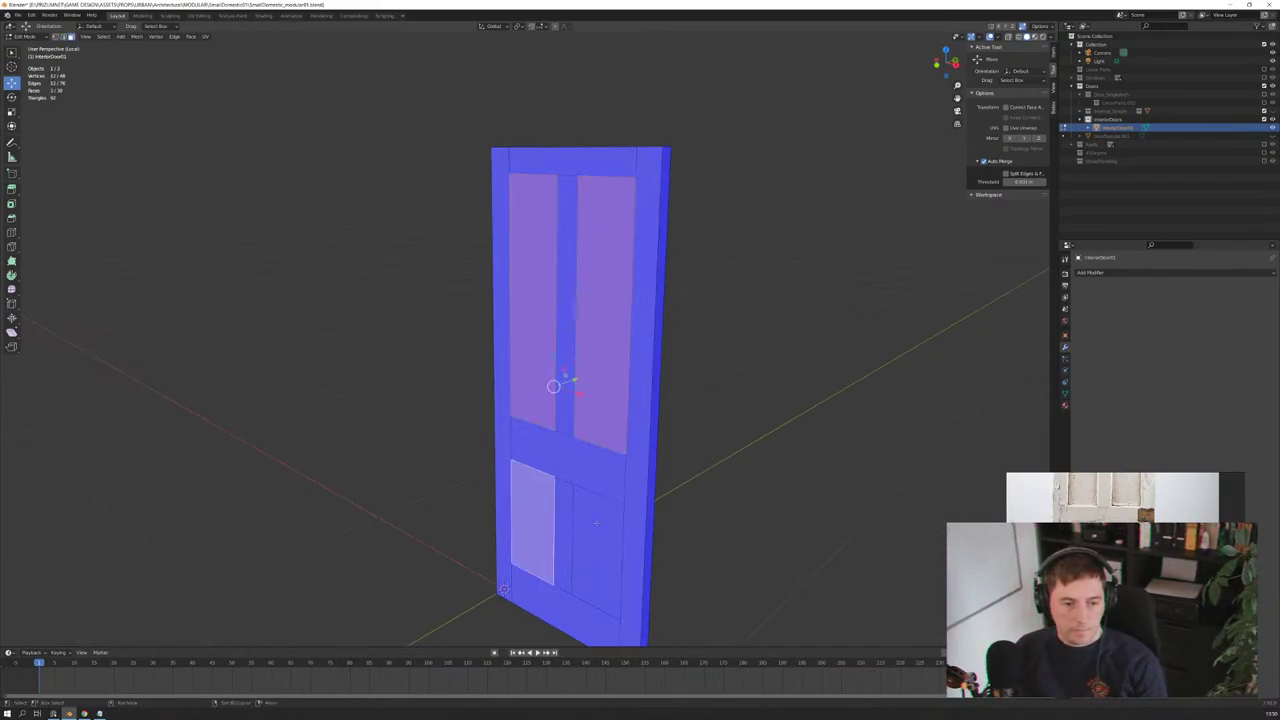
left_click(597, 550, "shift")
left_click(462, 300)
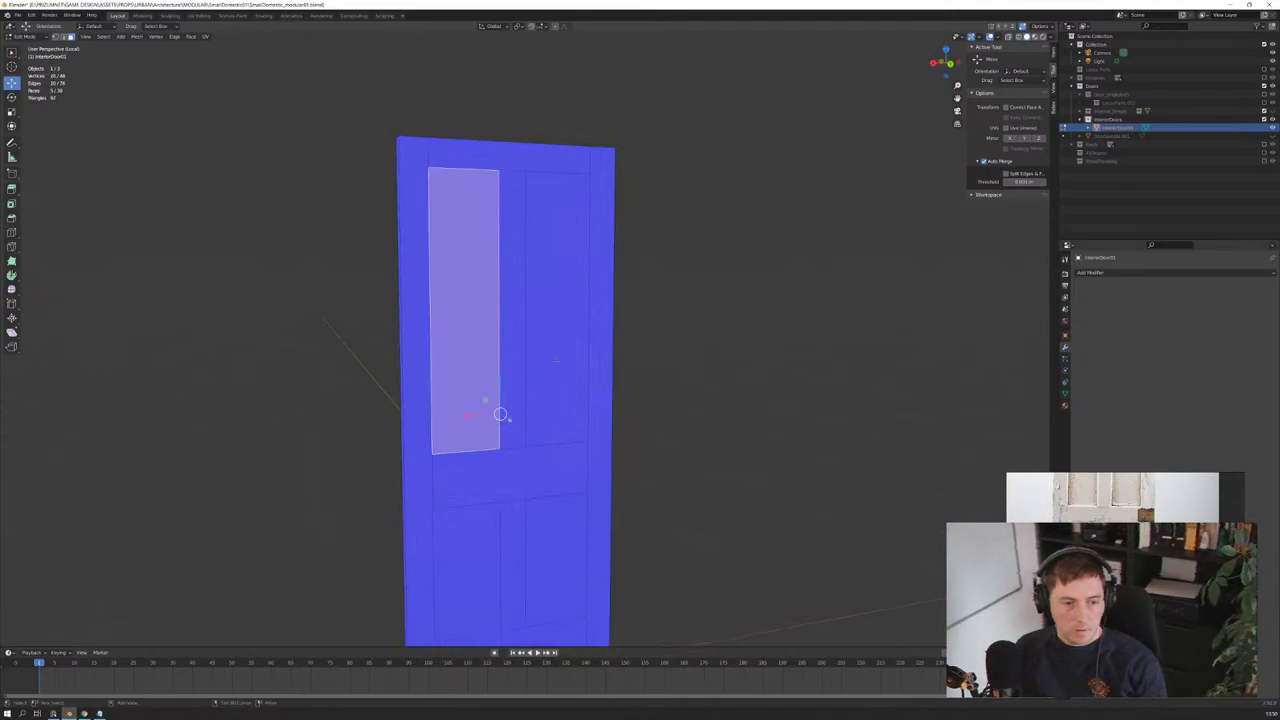
left_click(556, 300, "shift")
left_click(466, 570, "shift")
left_click(550, 572, "shift")
middle_click_drag(549, 572, 786, 528)
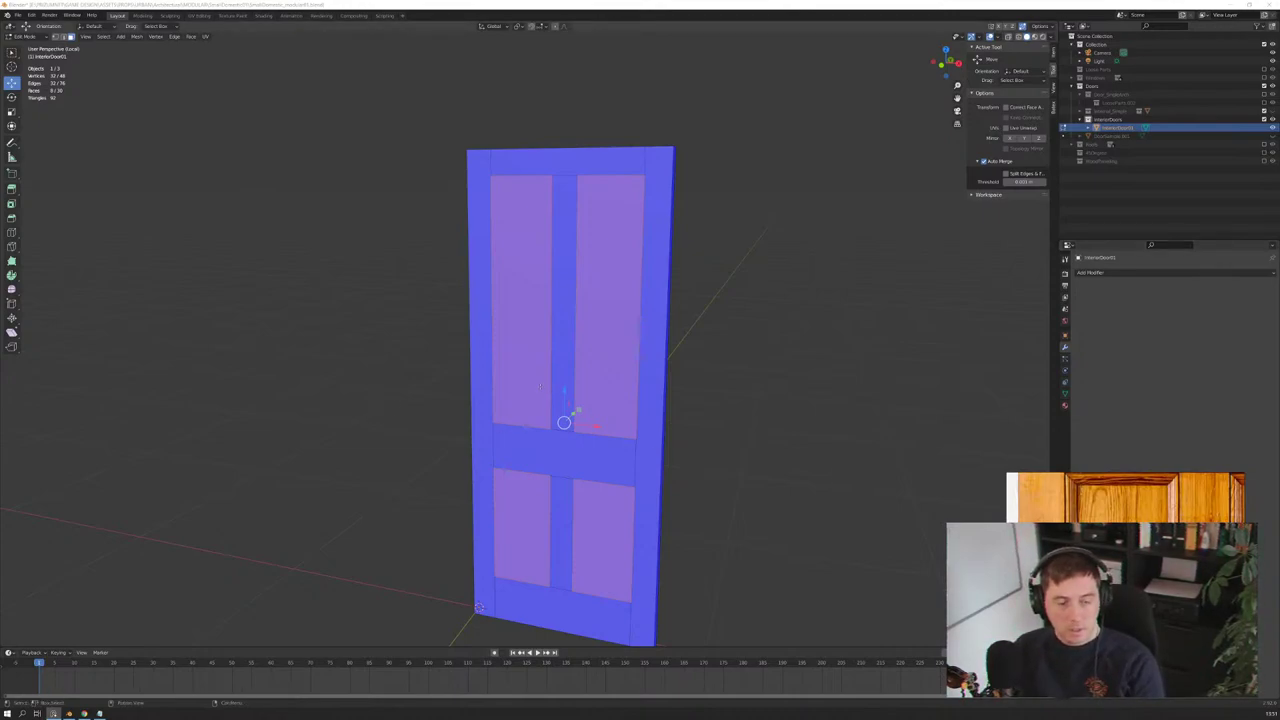
mouse_move(343, 416)
middle_mouse_down()
mouse_move(725, 393)
mouse_move(690, 410)
middle_mouse_up()
Step: Inset the four selected panel faces by 4 mm
scroll(690, 410, "up", 3)
middle_click_drag(560, 330, 580, 364)
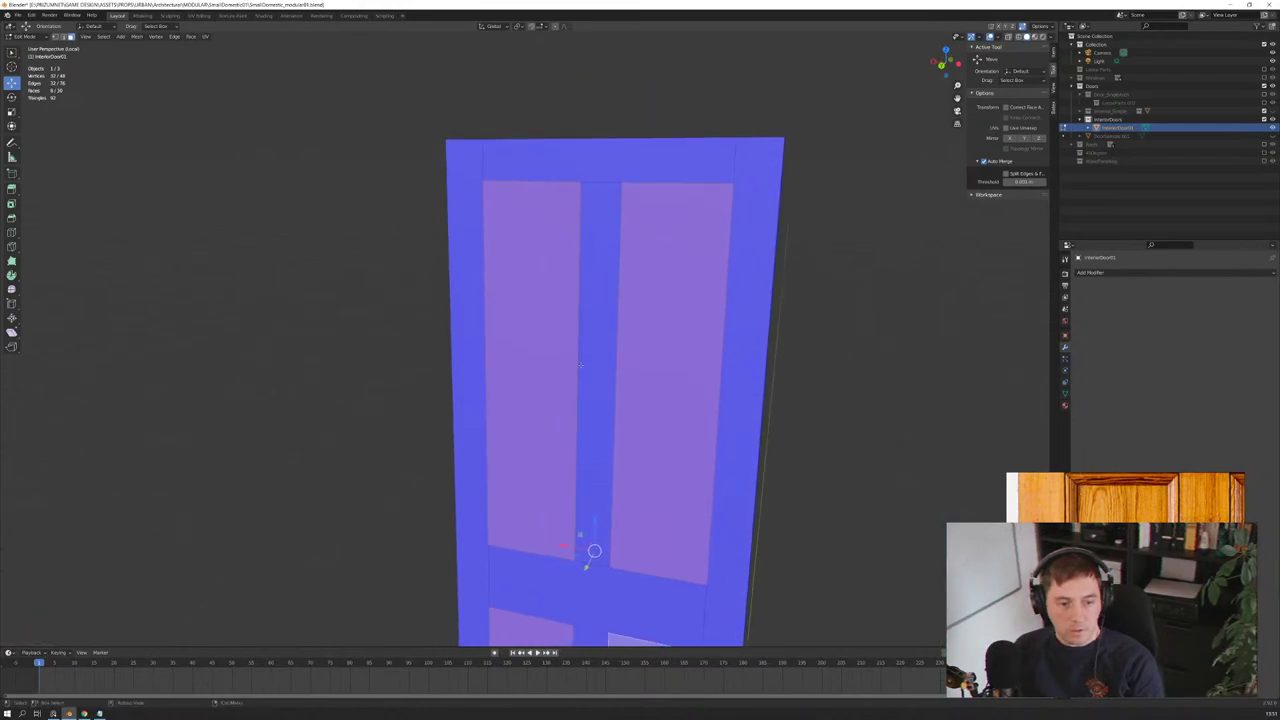
key("i")
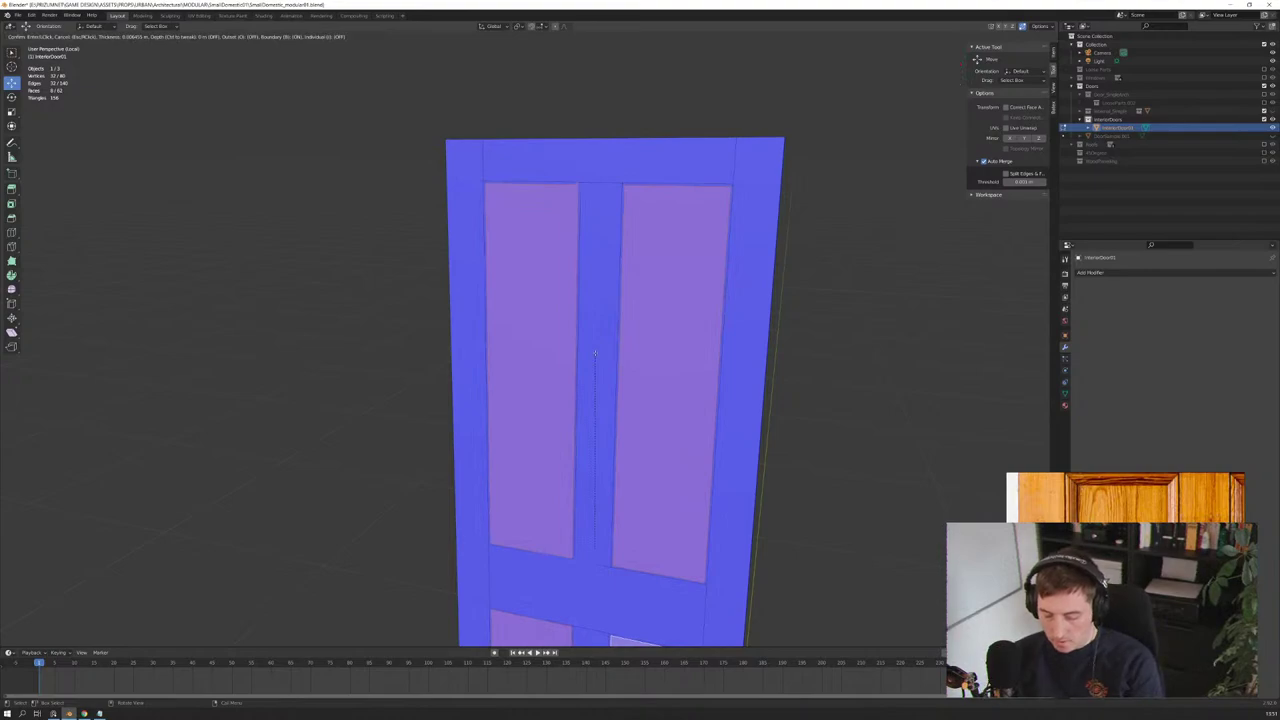
type("1cm")
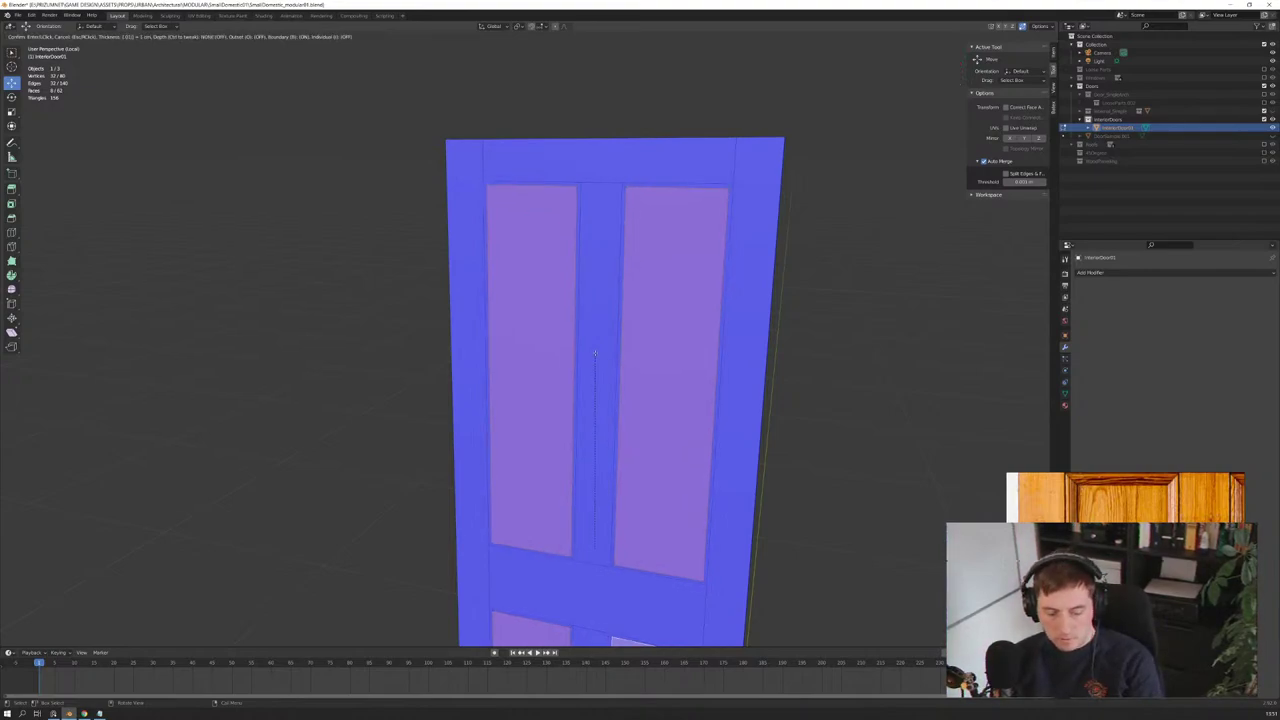
key("BackSpace")
key("BackSpace")
key("BackSpace")
type("2mm")
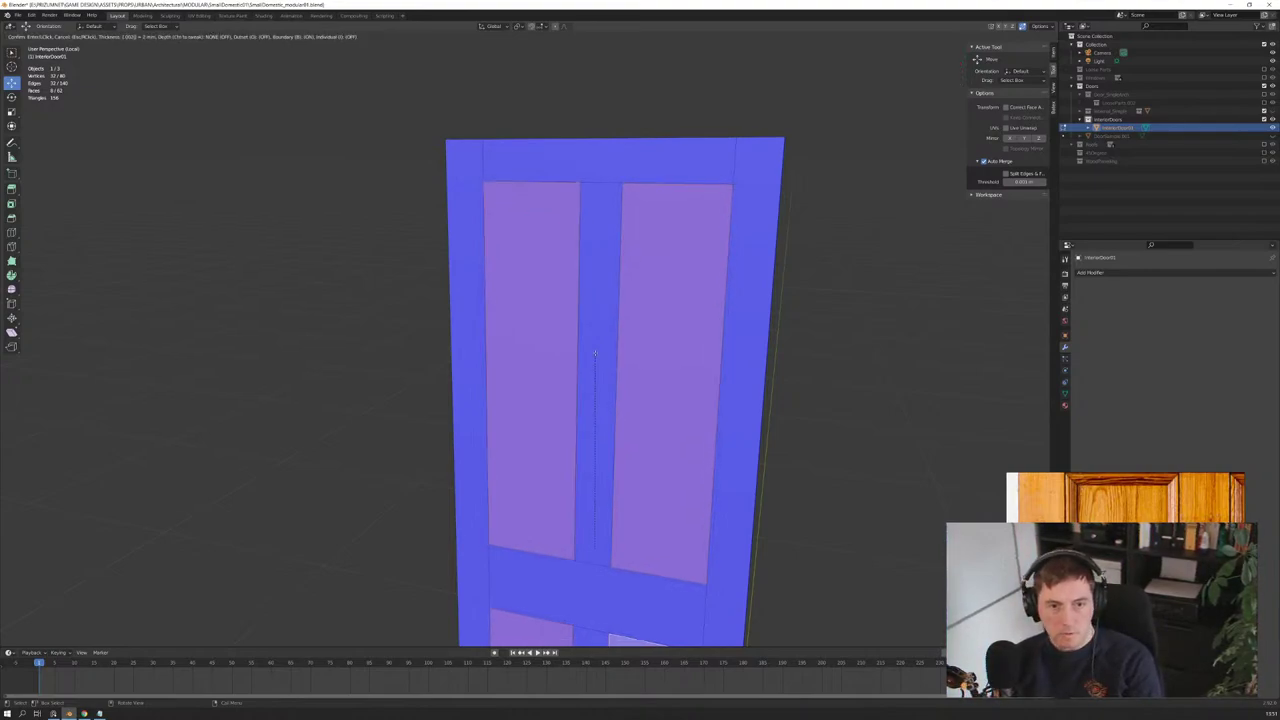
key("BackSpace")
key("BackSpace")
key("BackSpace")
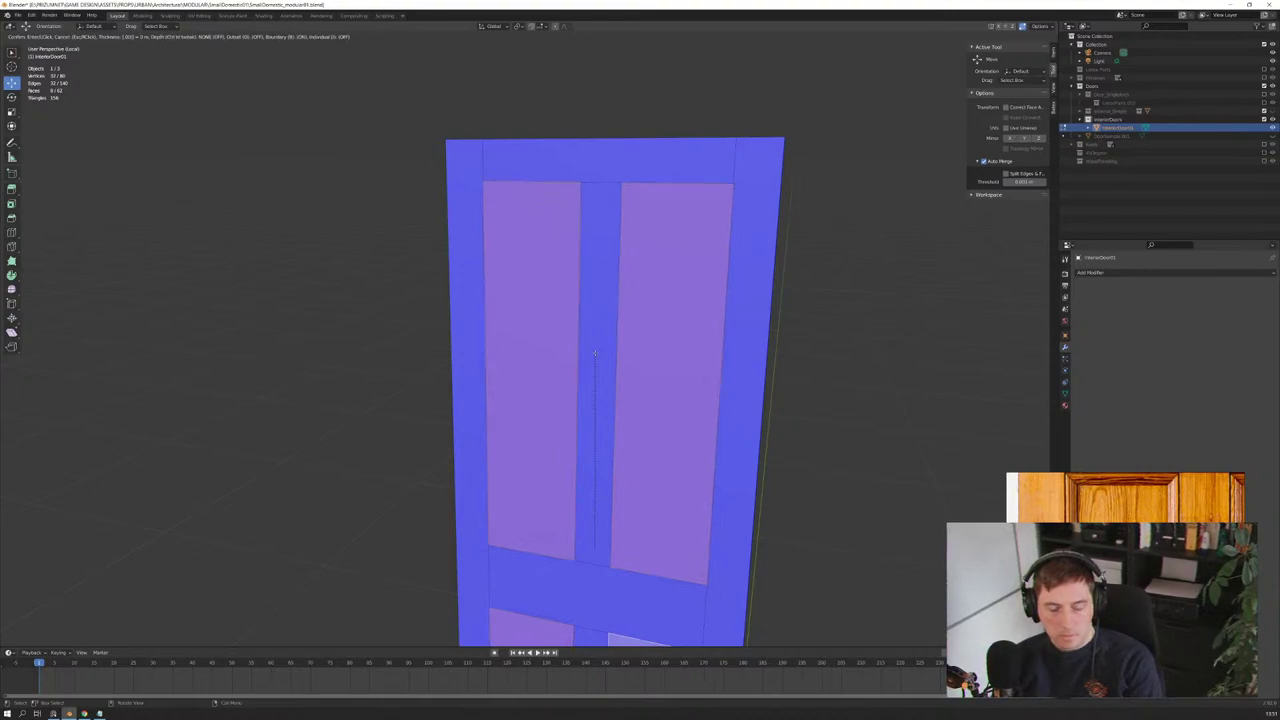
type("4mm")
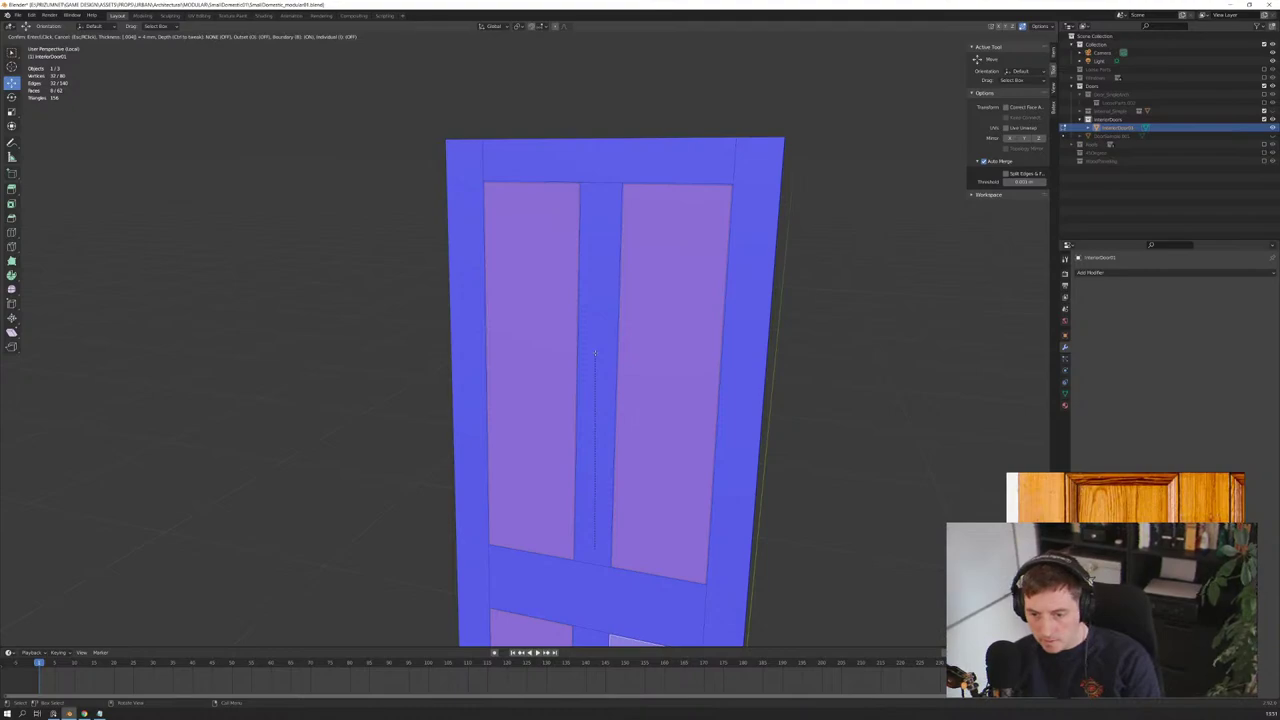
key("Return")
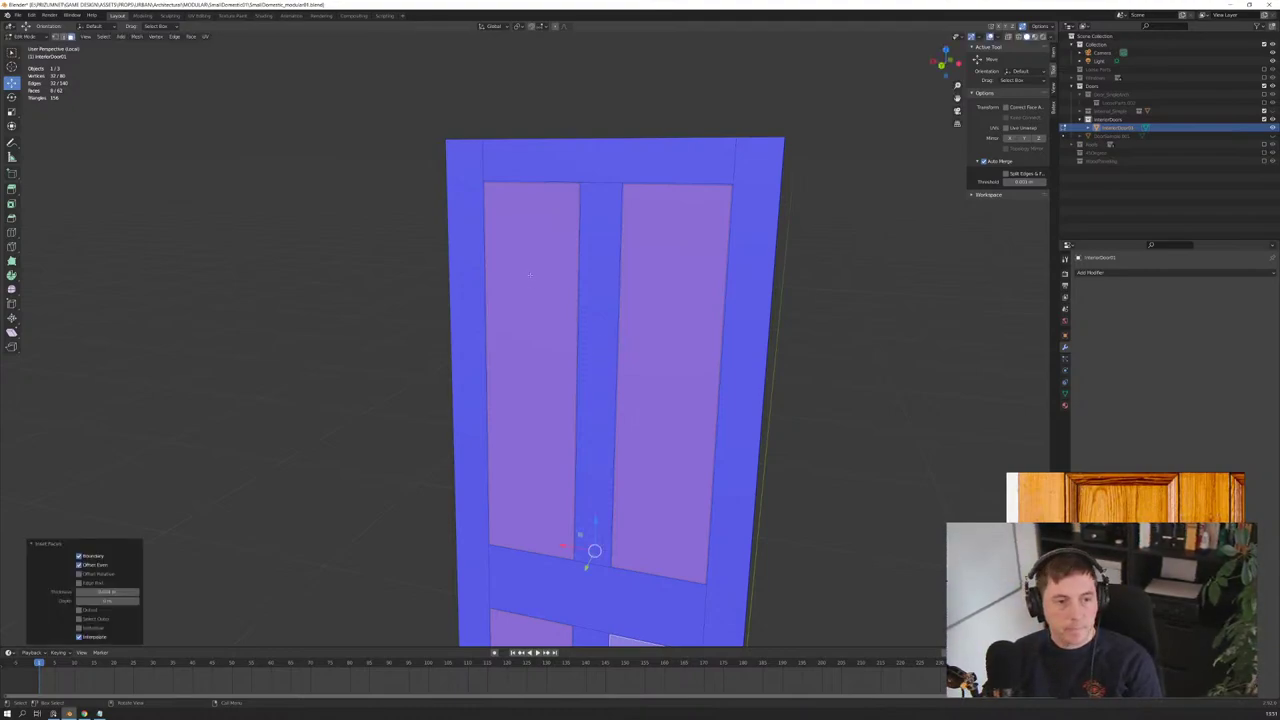
middle_click_drag(530, 274, 586, 262)
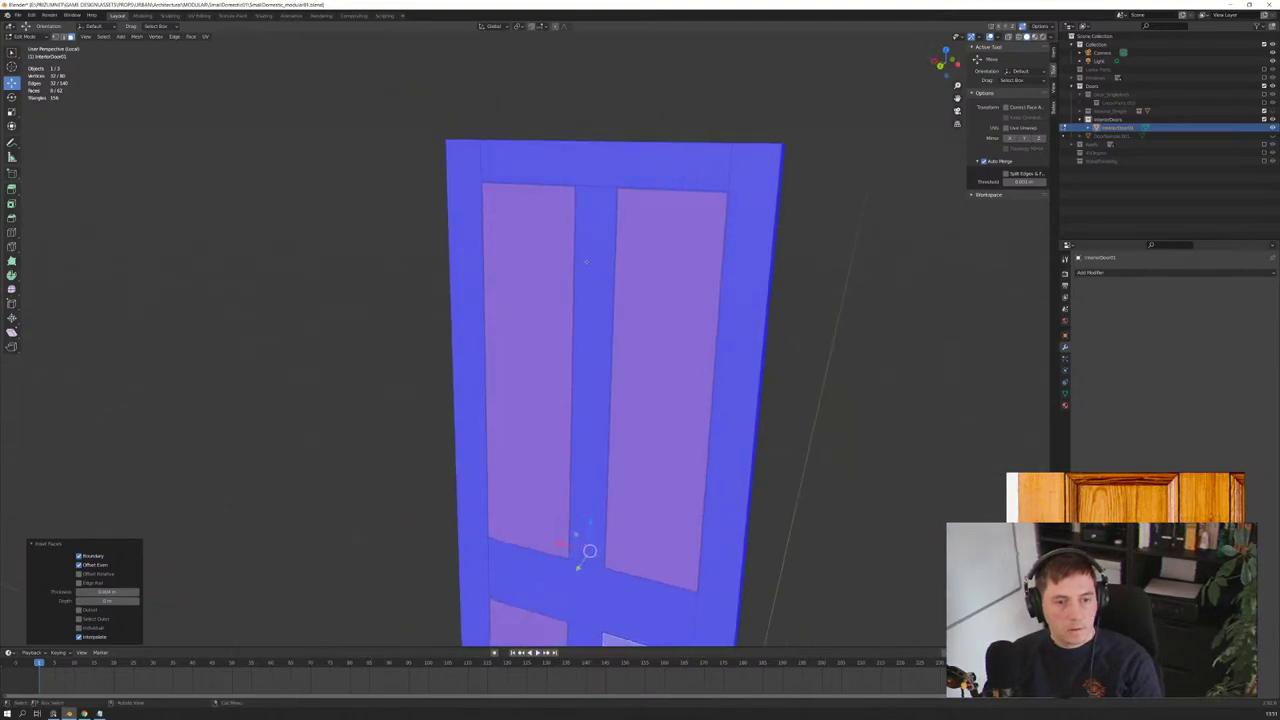
scroll(586, 262, "up", 3)
mouse_move(586, 262)
middle_mouse_down()
mouse_move(675, 375)
mouse_move(667, 399)
mouse_move(631, 394)
mouse_move(640, 433)
middle_mouse_up()
scroll(628, 413, "down", 3)
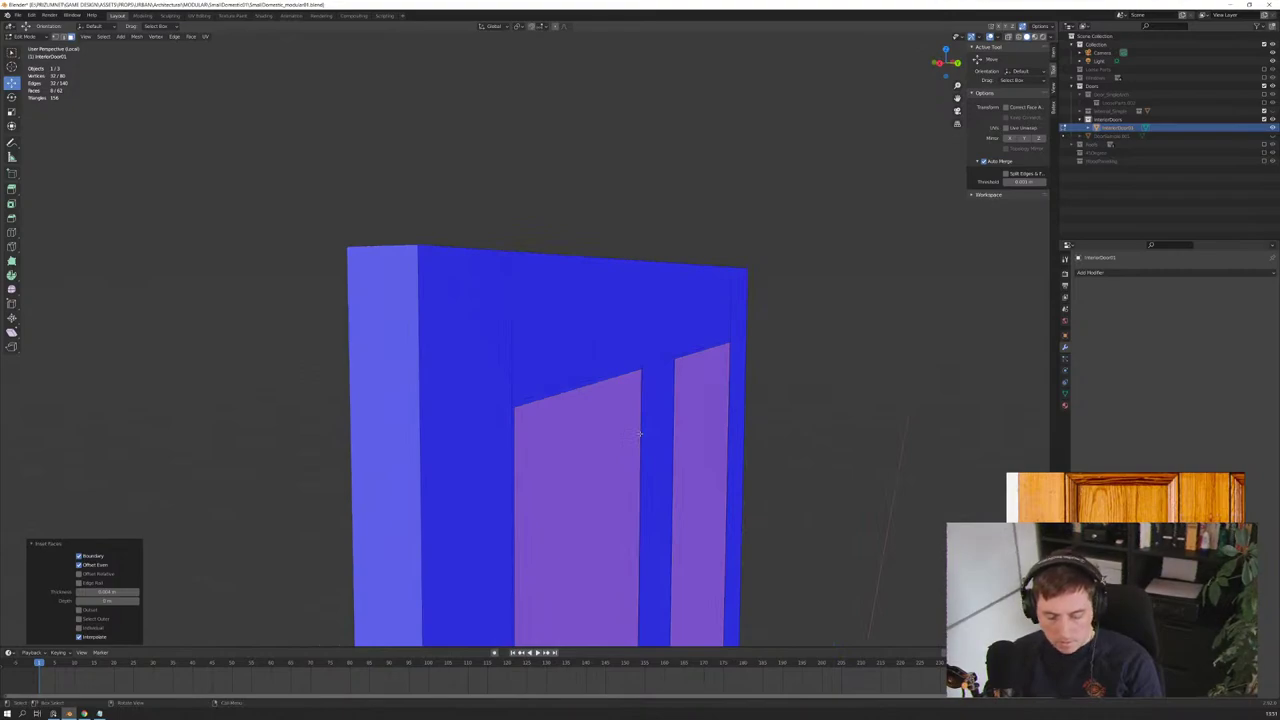
Step: Scale the inset panel faces along local X so their borders line up
key("s")
key("x")
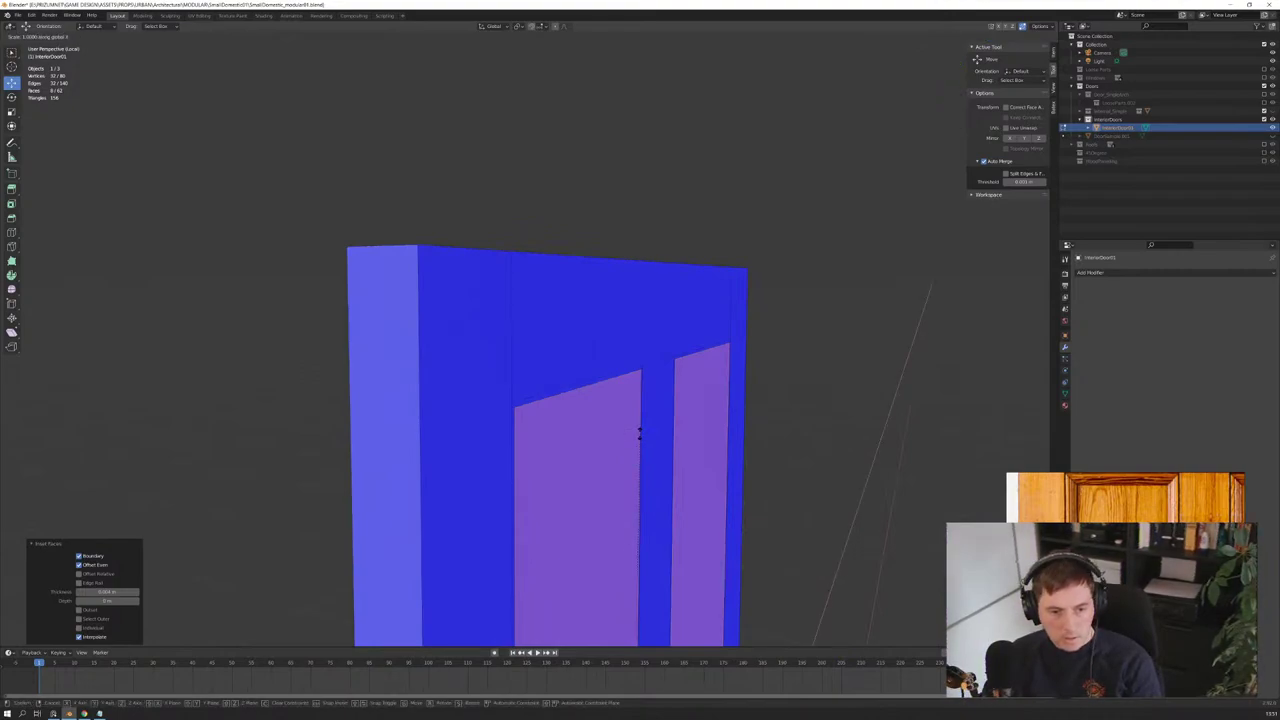
key("x")
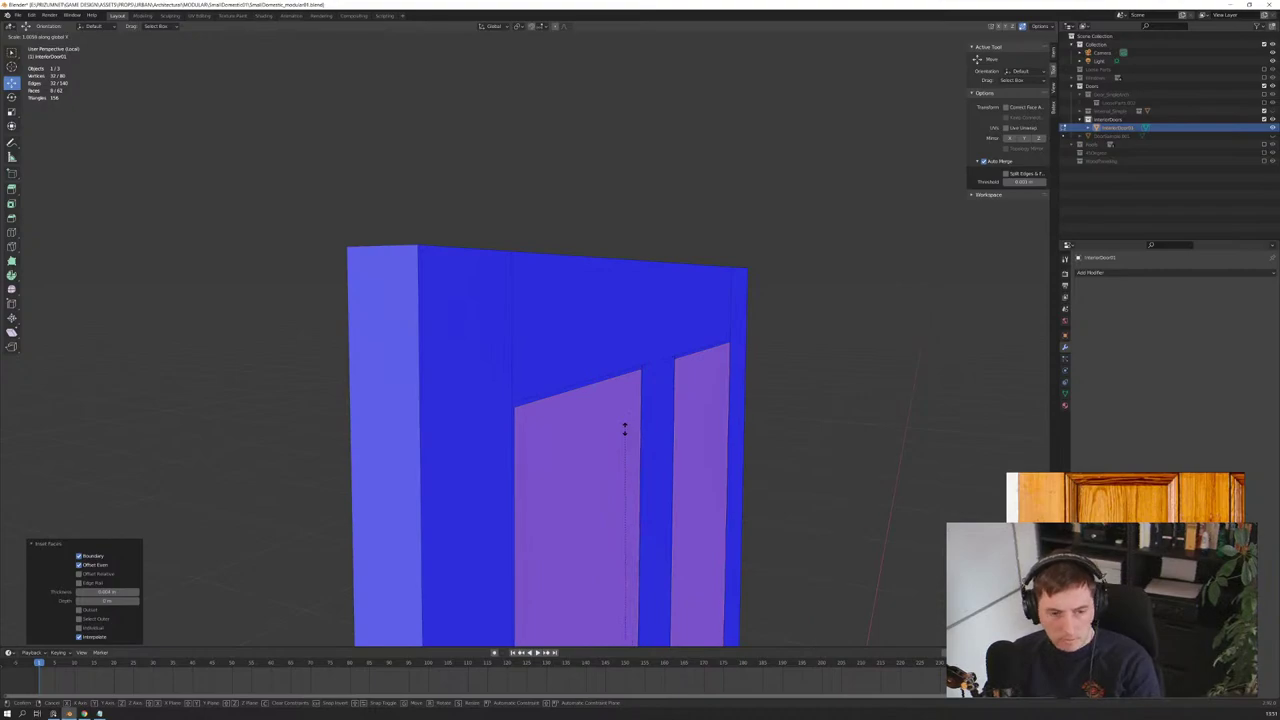
left_click(615, 512)
mouse_move(615, 512)
middle_mouse_down()
mouse_move(611, 386)
mouse_move(503, 429)
mouse_move(538, 442)
mouse_move(455, 450)
middle_mouse_up()
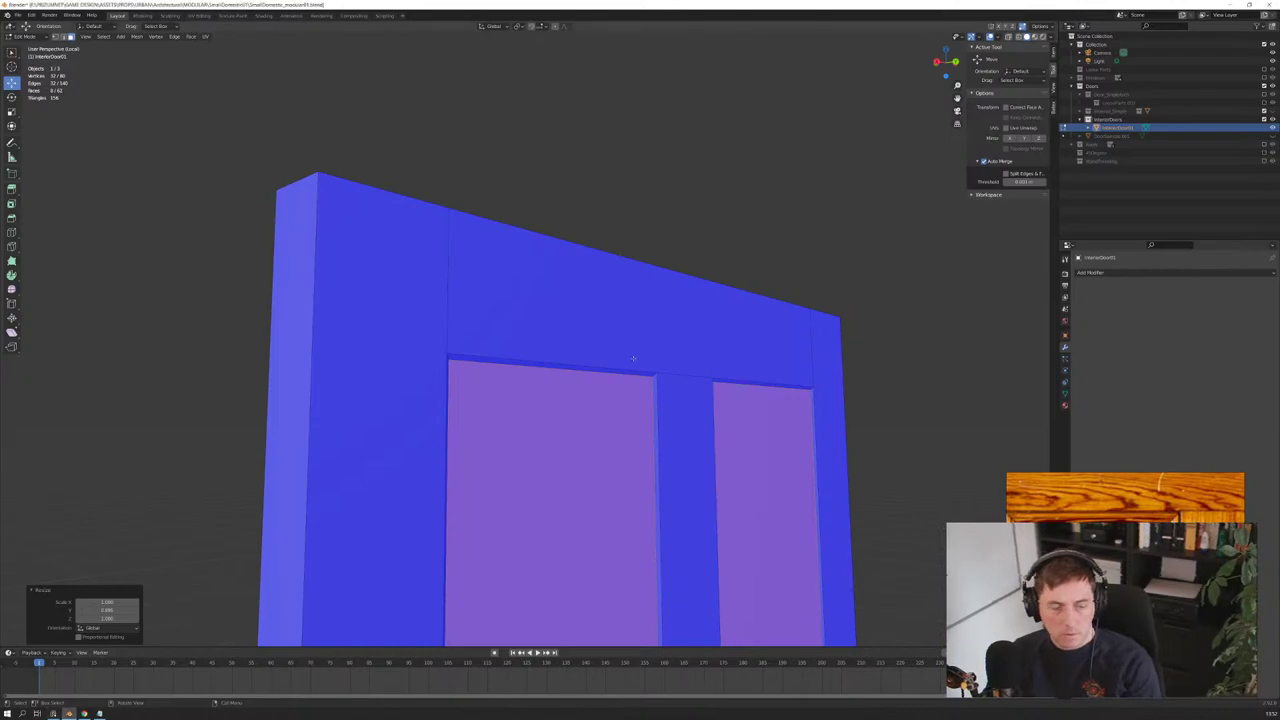
Step: Inset the panel faces twice by 4 mm each for stepped borders
middle_click_drag(613, 417, 634, 360)
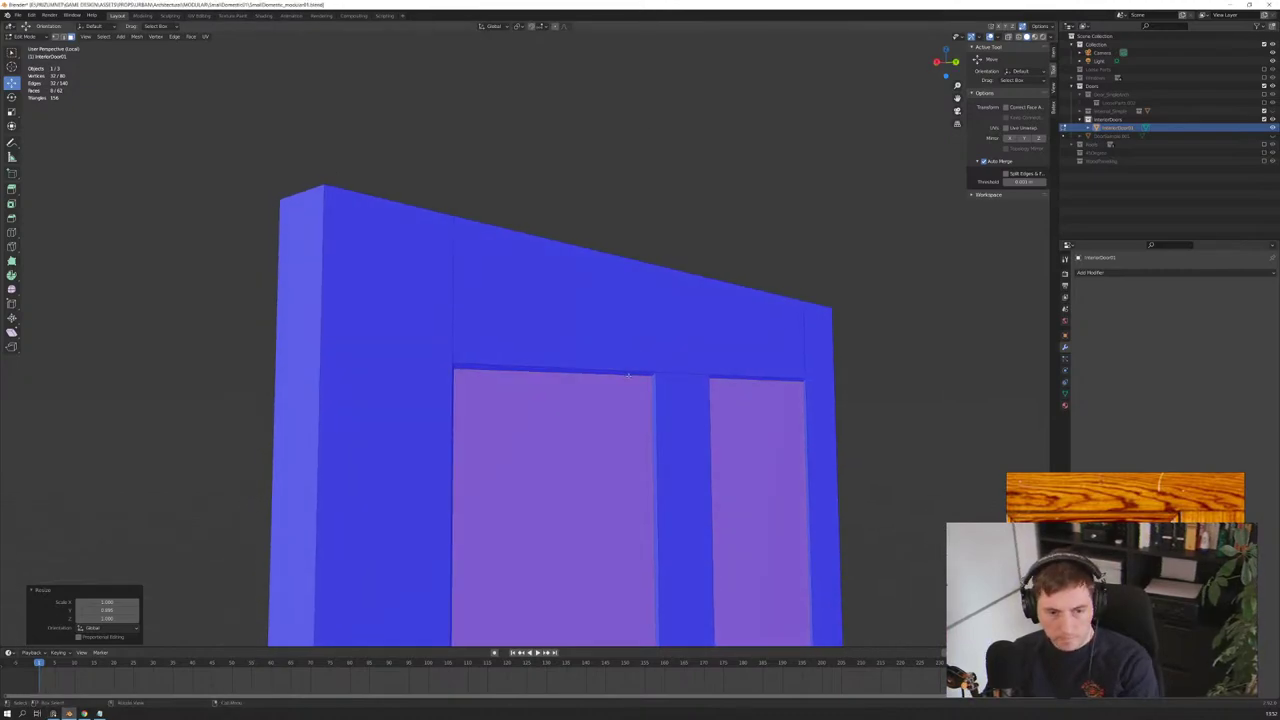
key("k")
left_click(626, 381)
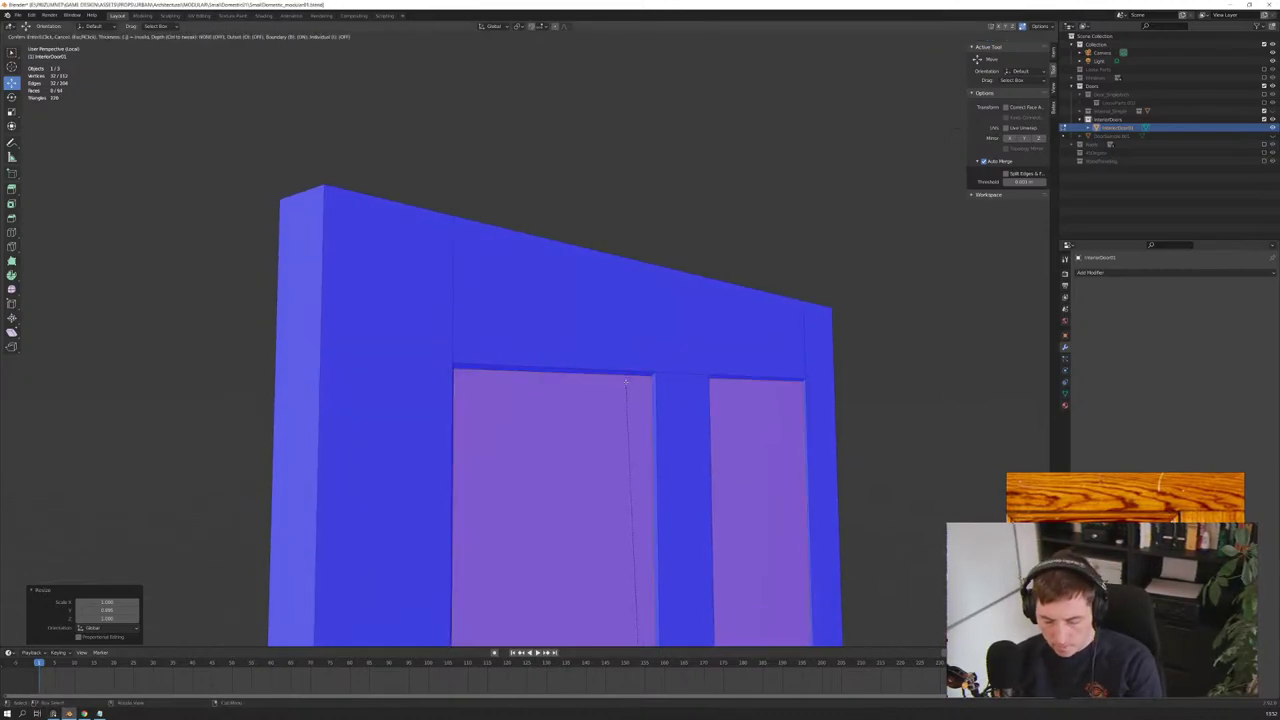
type("4")
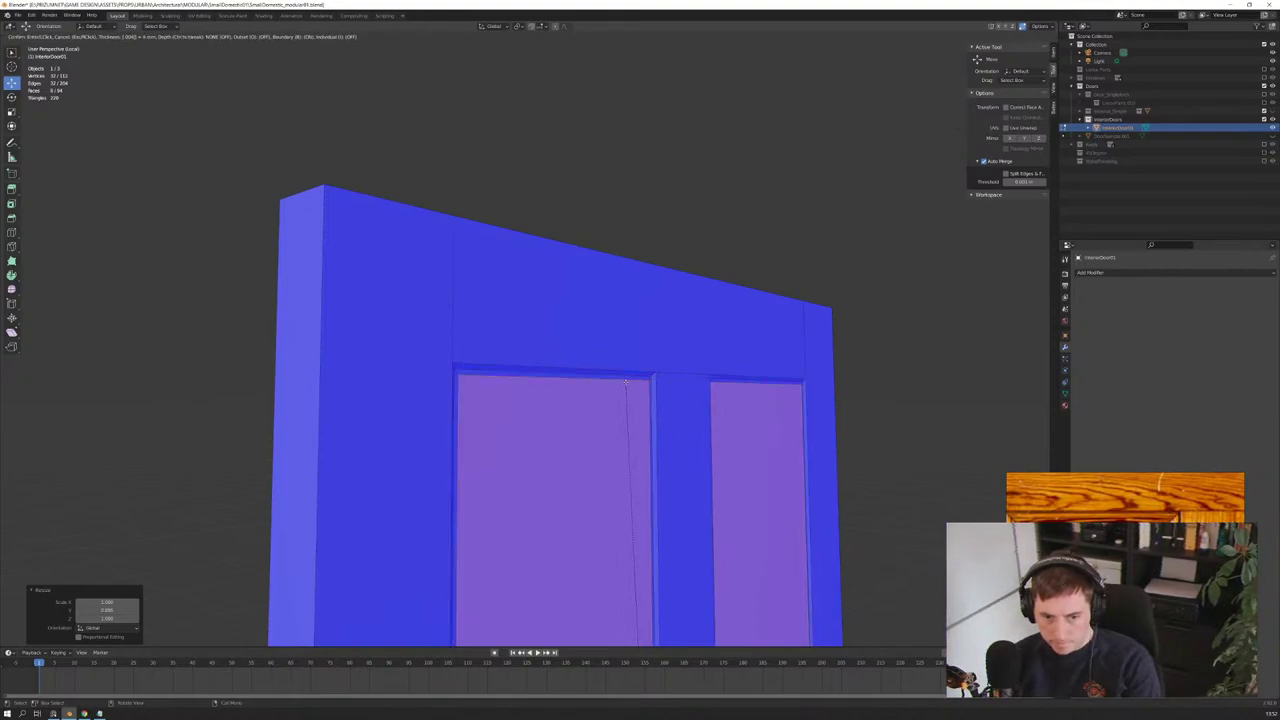
key("Return")
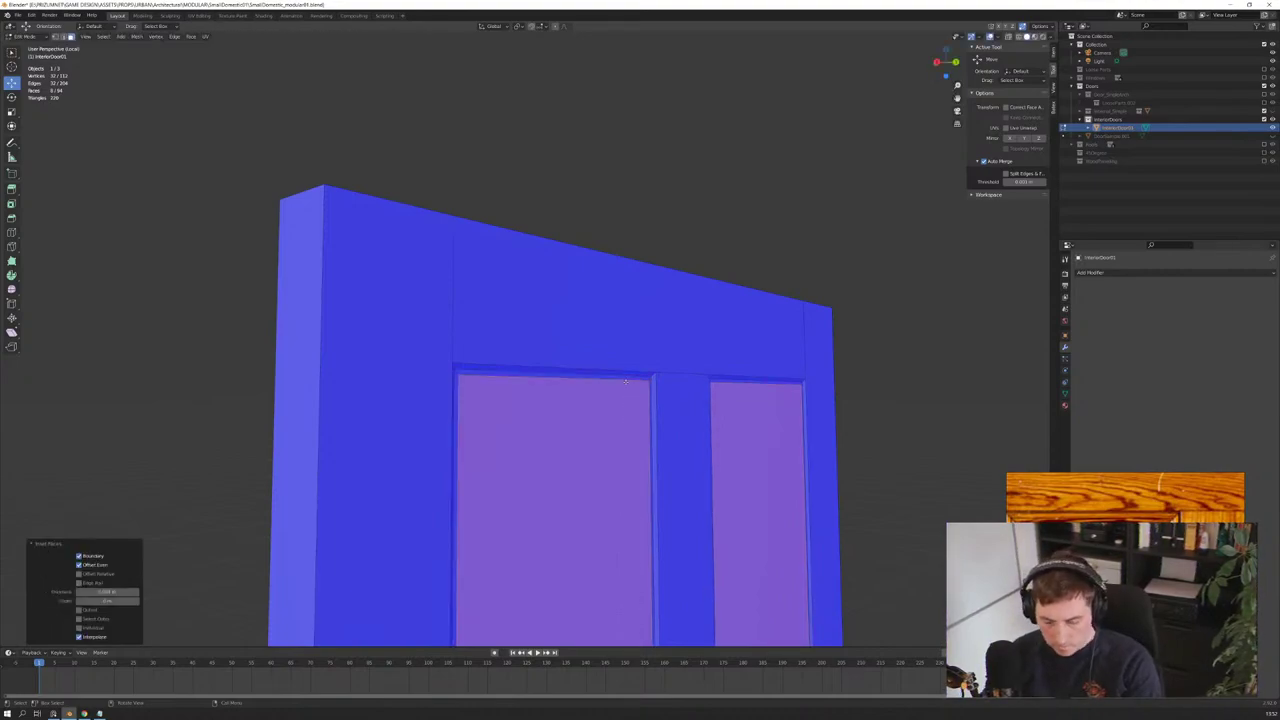
type("i")
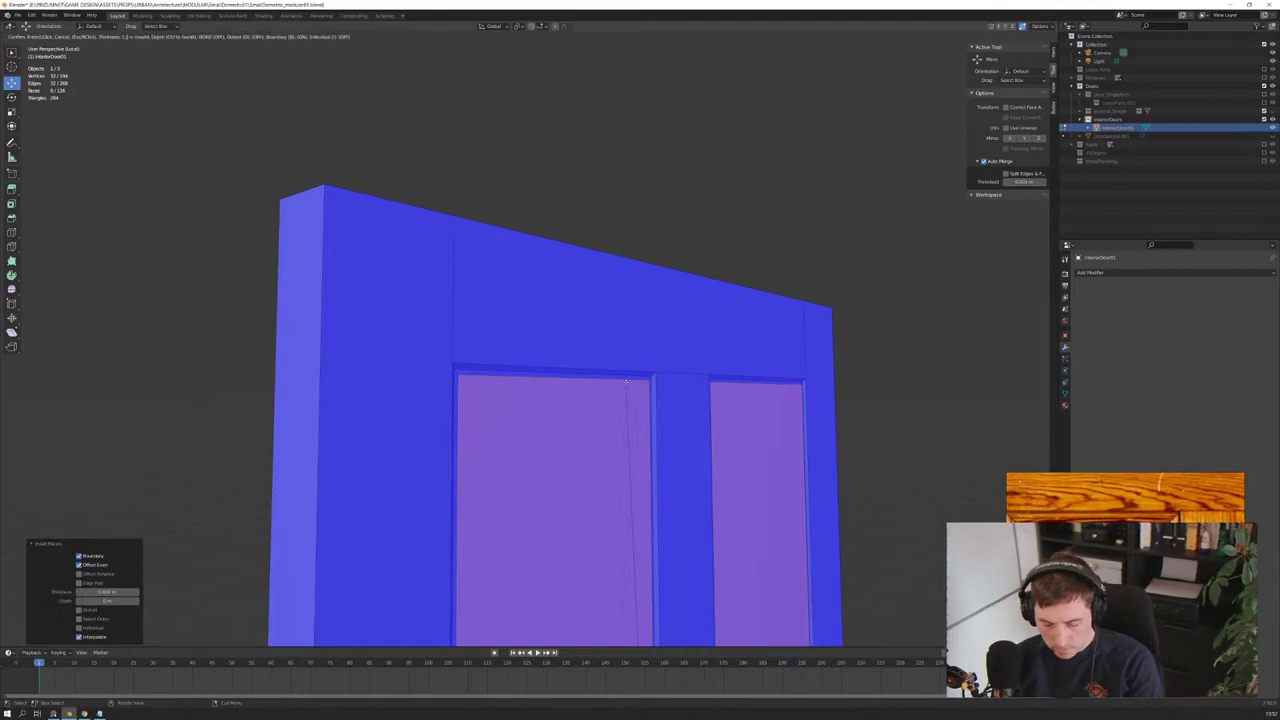
type("4")
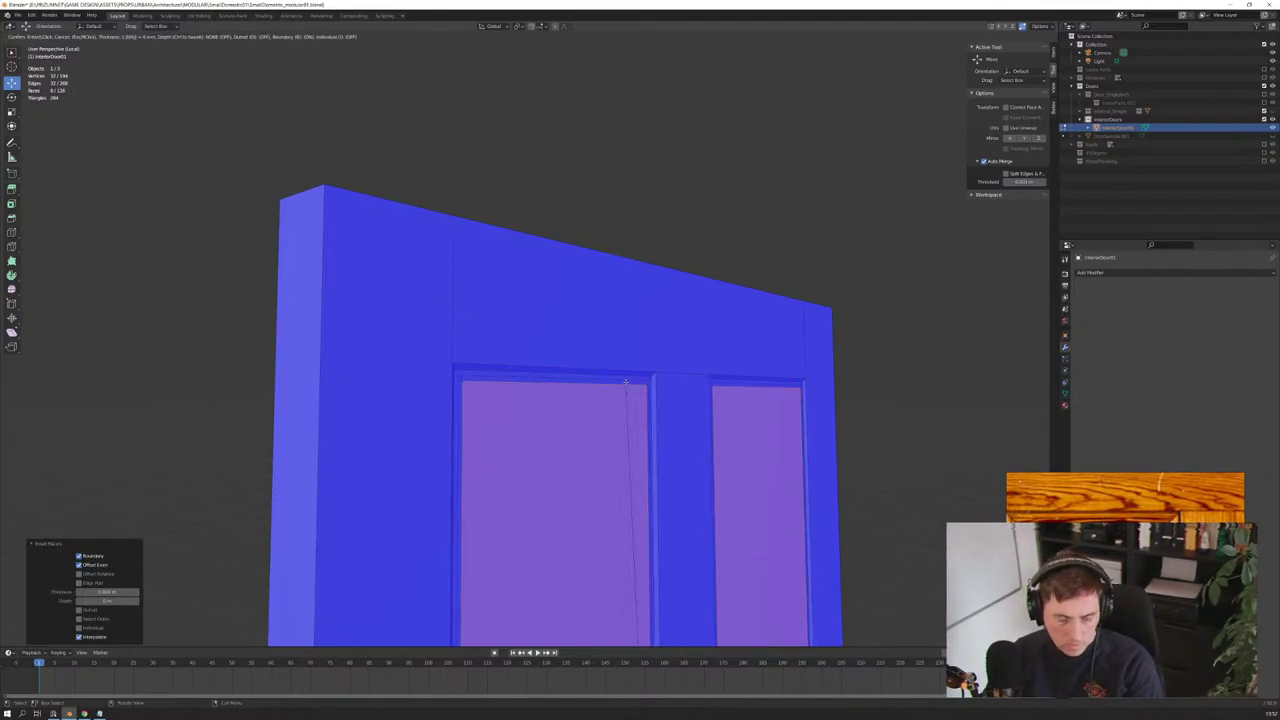
key("Return")
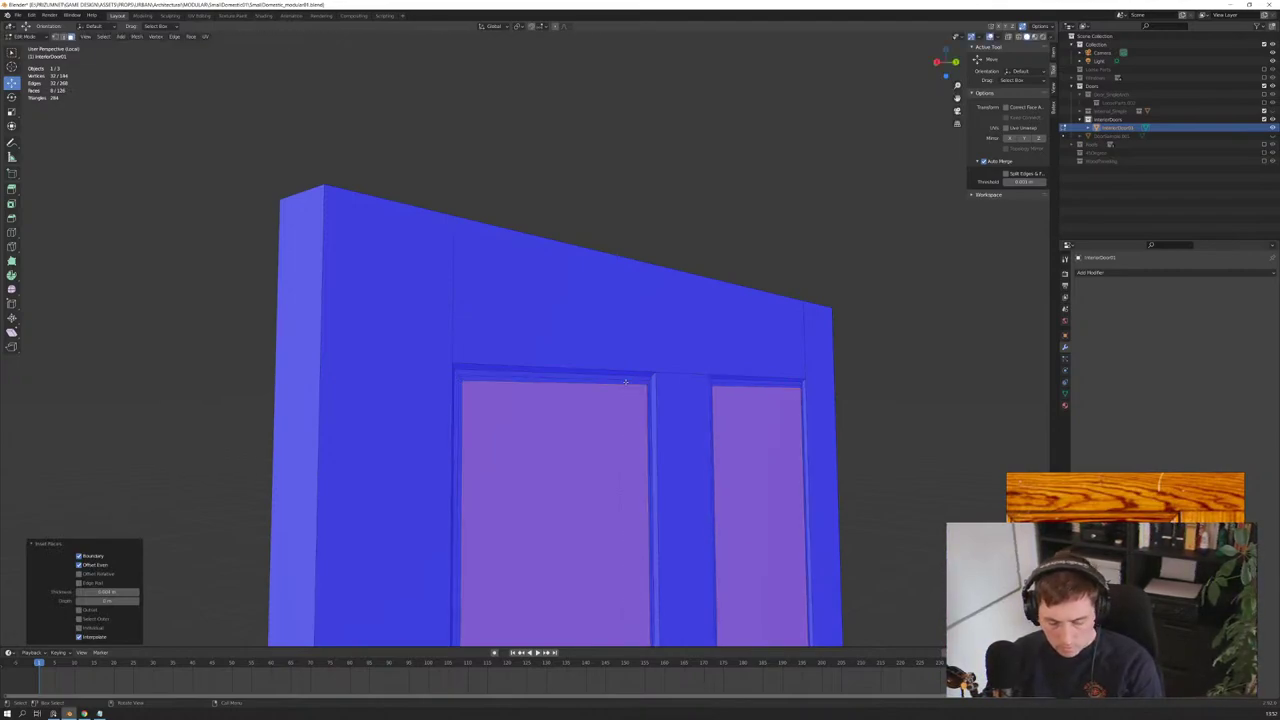
Step: Narrow the inner panel faces by scaling them along X
key("s")
key("x")
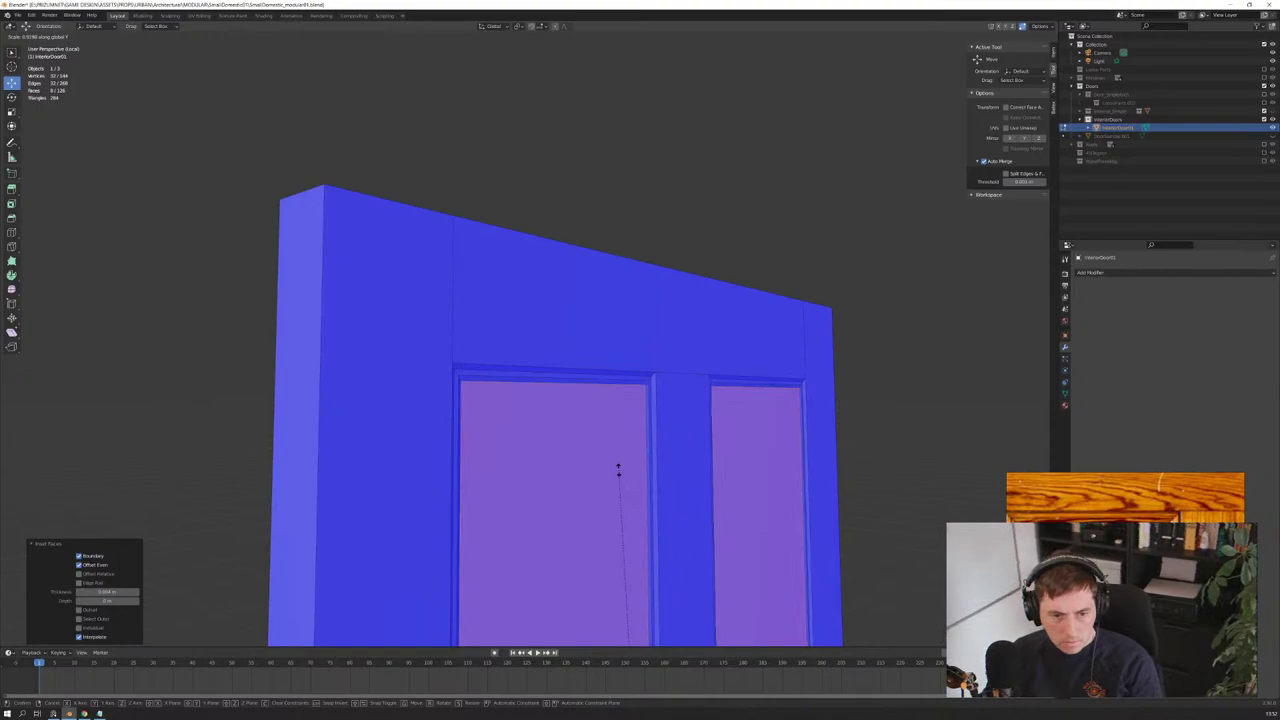
left_click(618, 470)
mouse_move(618, 470)
middle_mouse_down()
mouse_move(640, 400)
mouse_move(626, 400)
middle_mouse_up()
scroll(632, 385, "up", 5)
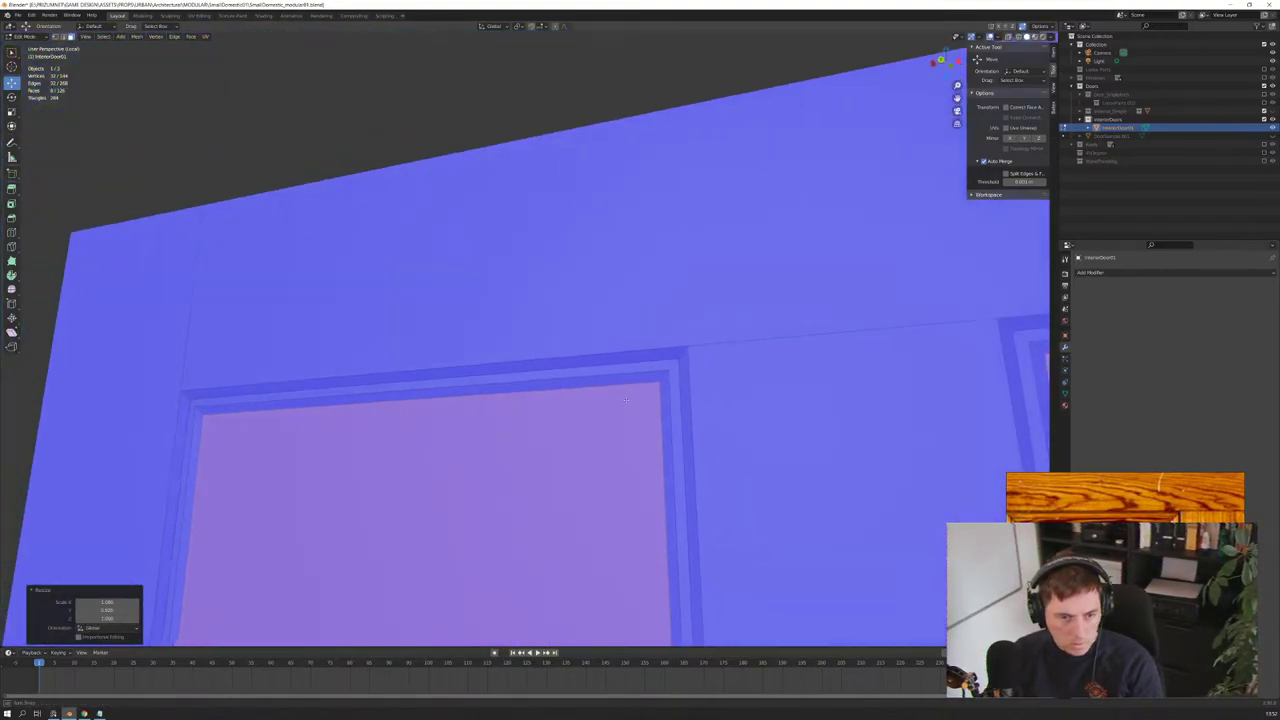
scroll(626, 399, "down", 5)
scroll(626, 400, "down", 4)
scroll(625, 401, "down", 2)
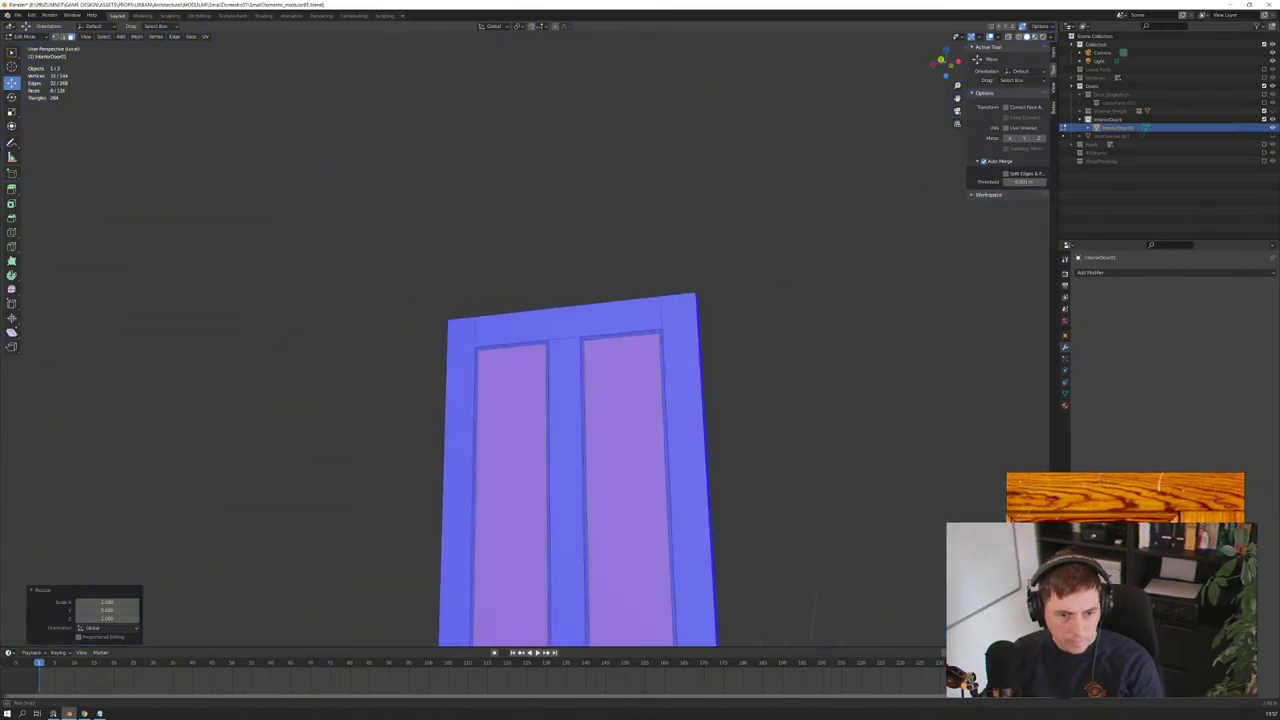
scroll(625, 403, "down", 1)
middle_click_drag(625, 403, 637, 430)
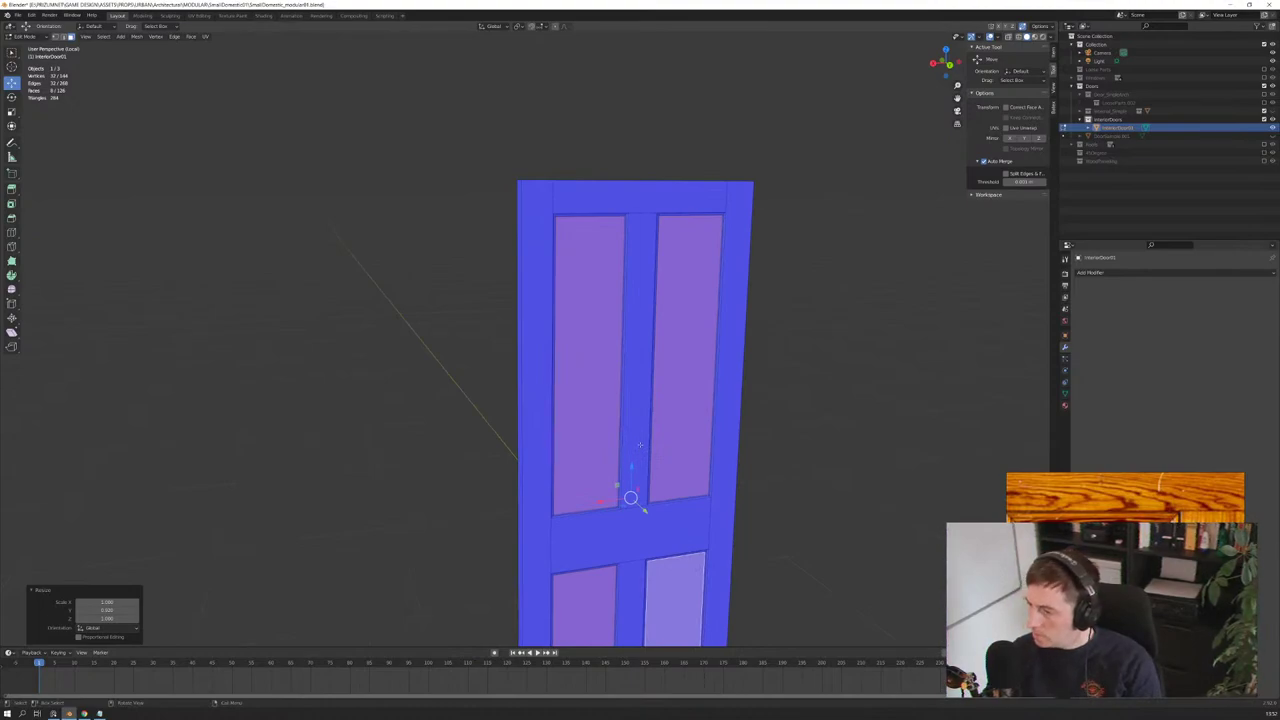
scroll(599, 347, "up", 1)
mouse_move(599, 347)
middle_mouse_down()
mouse_move(582, 292)
mouse_move(607, 308)
mouse_move(595, 317)
middle_mouse_up()
scroll(582, 292, "up", 3)
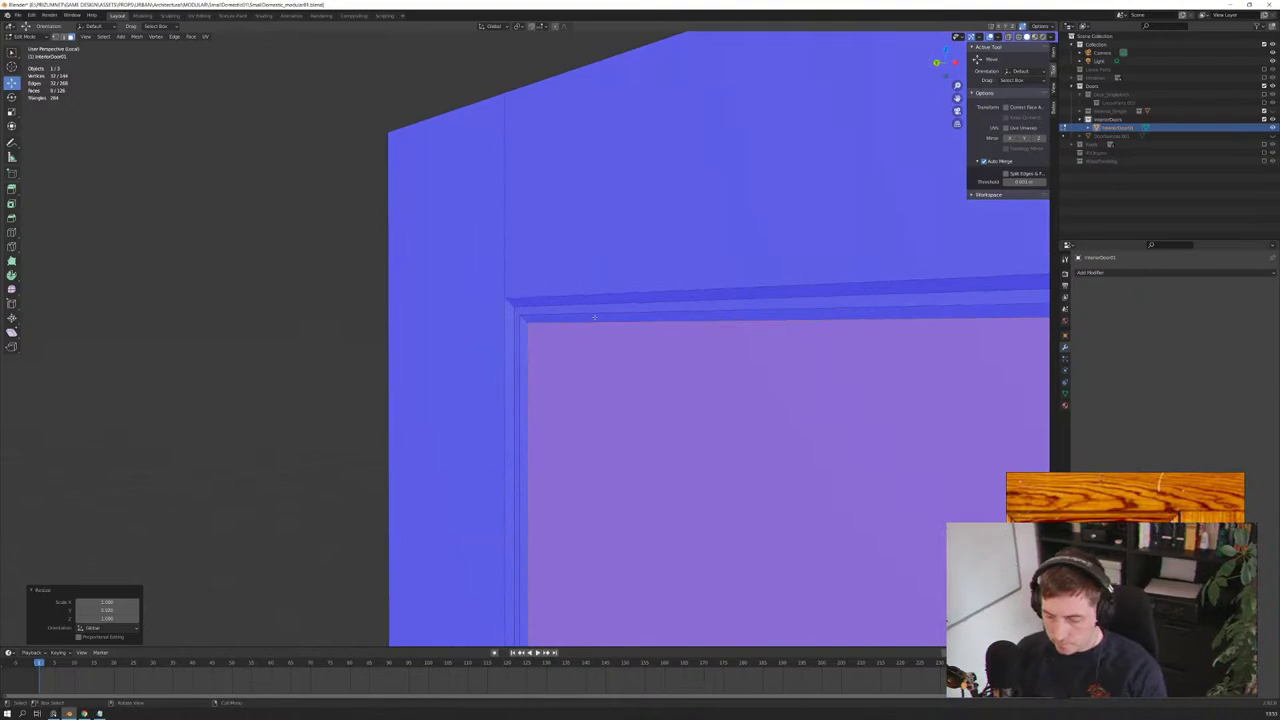
middle_click_drag(595, 317, 585, 337)
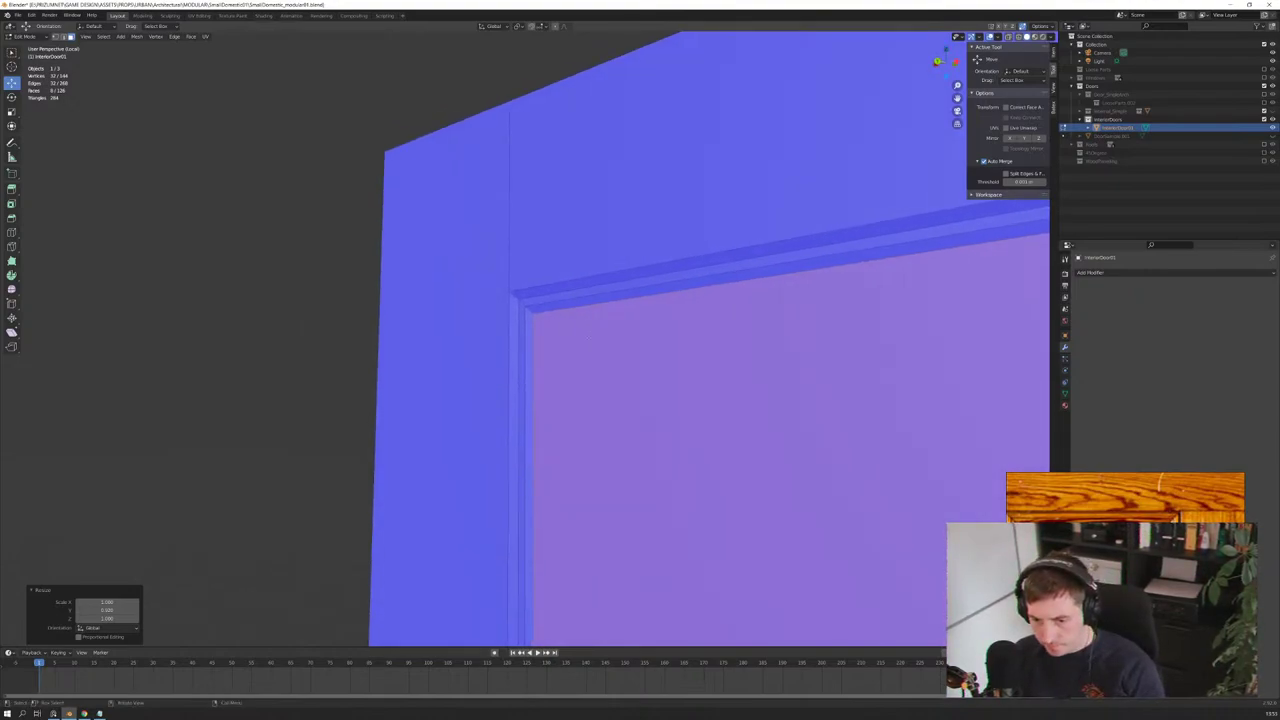
middle_click_drag(563, 339, 575, 342)
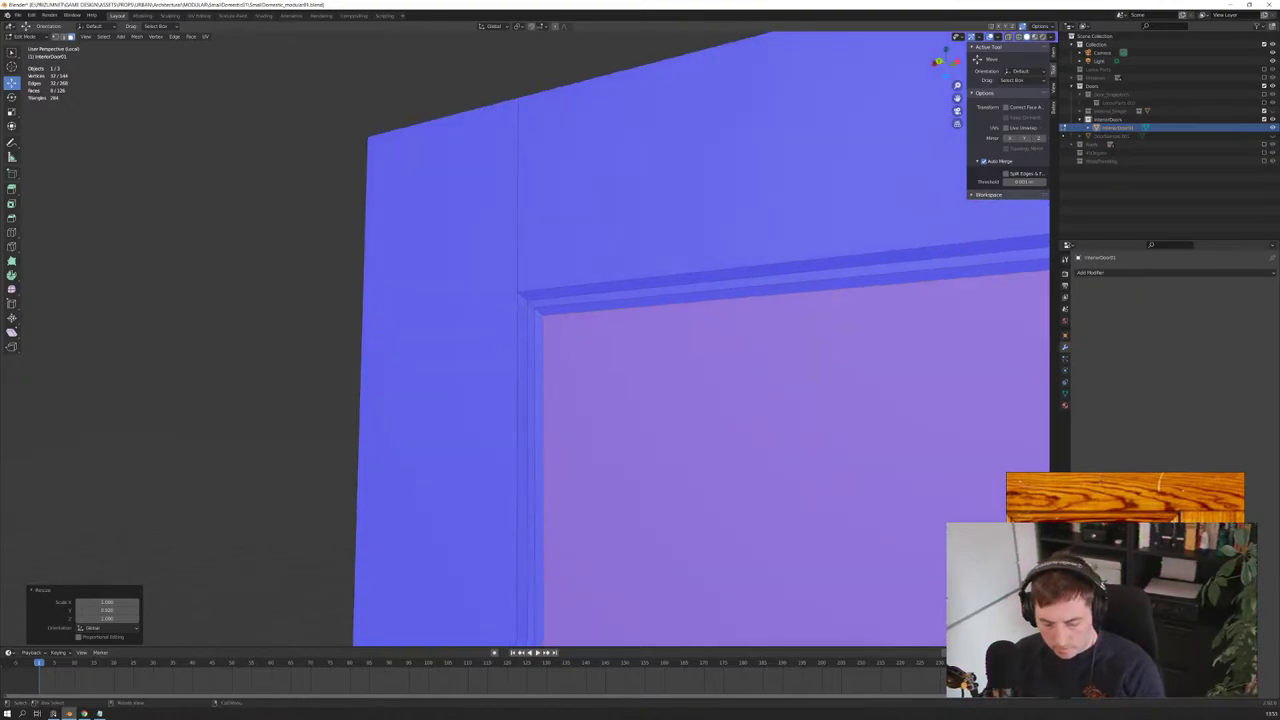
Step: Add two more inset steps to the panel faces, the first at .004
key("i")
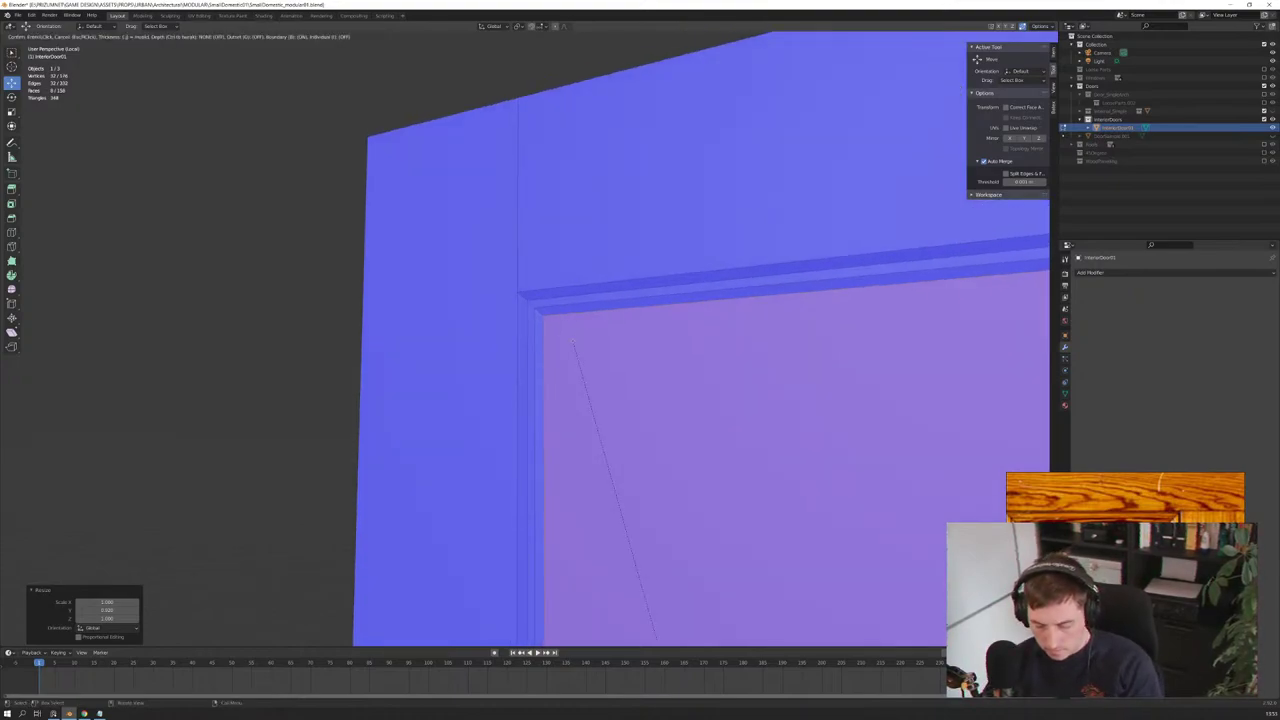
type(".004")
left_click(656, 642)
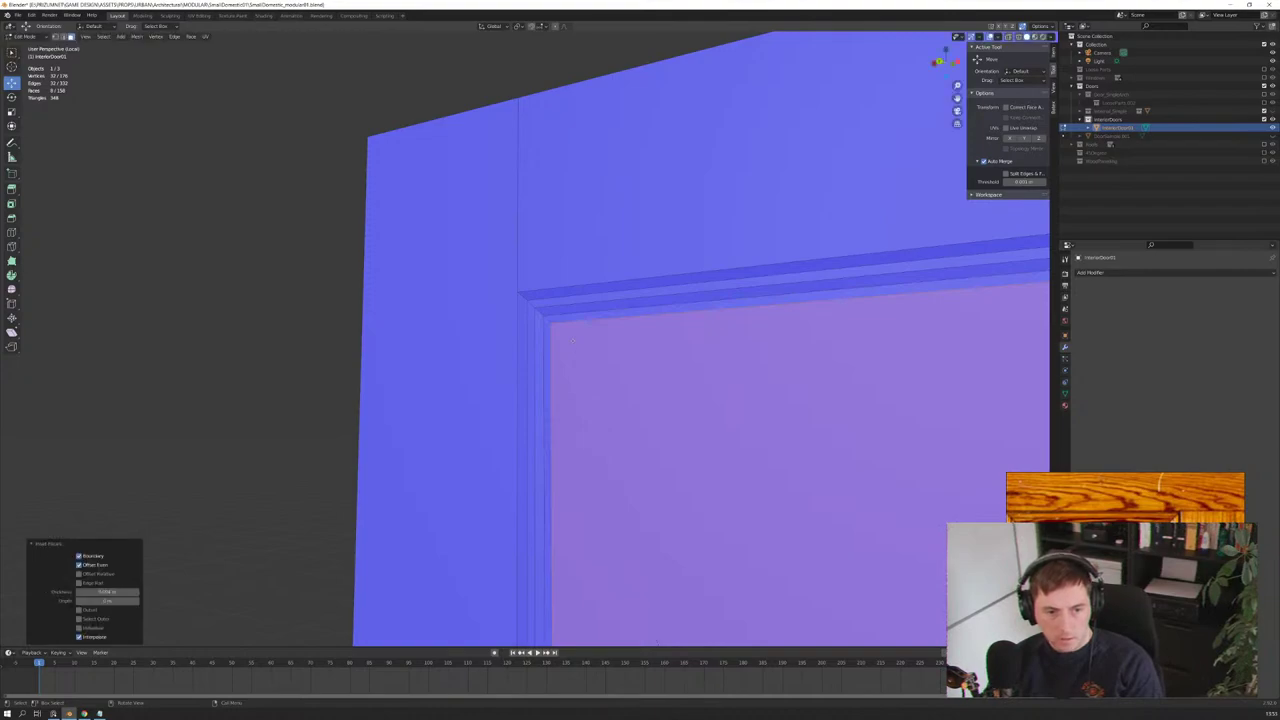
key("i")
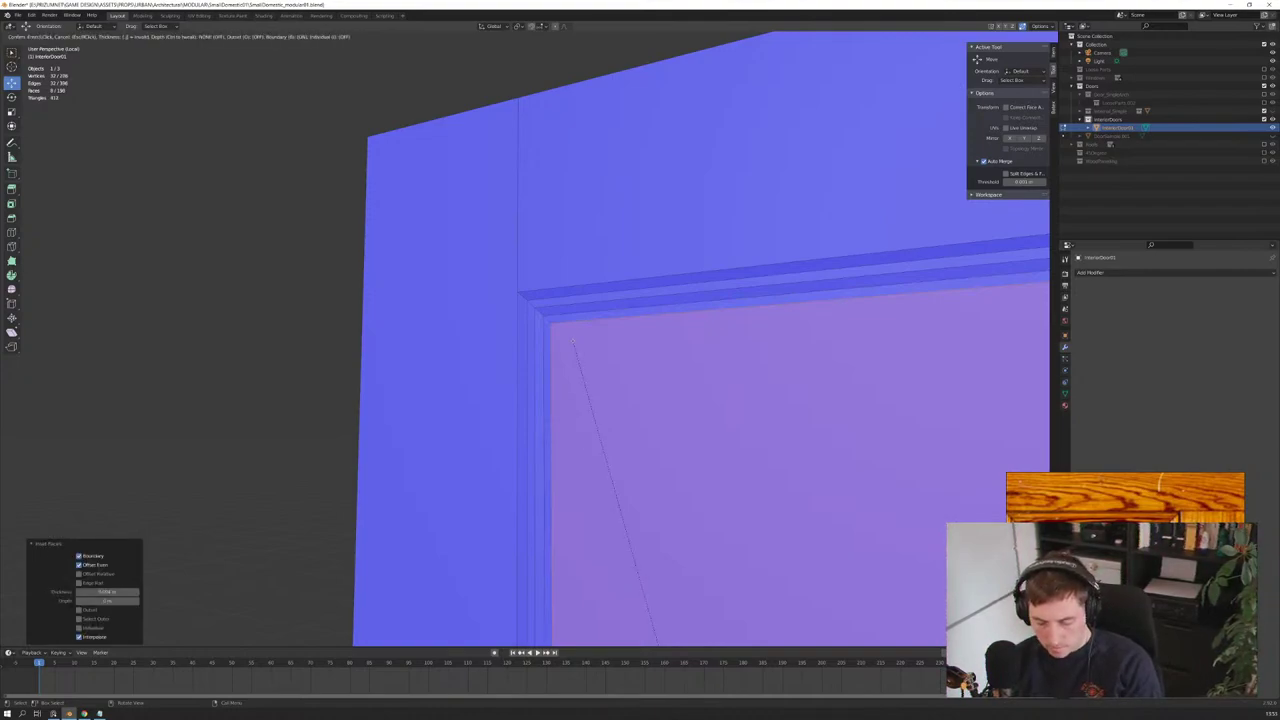
left_click(572, 340)
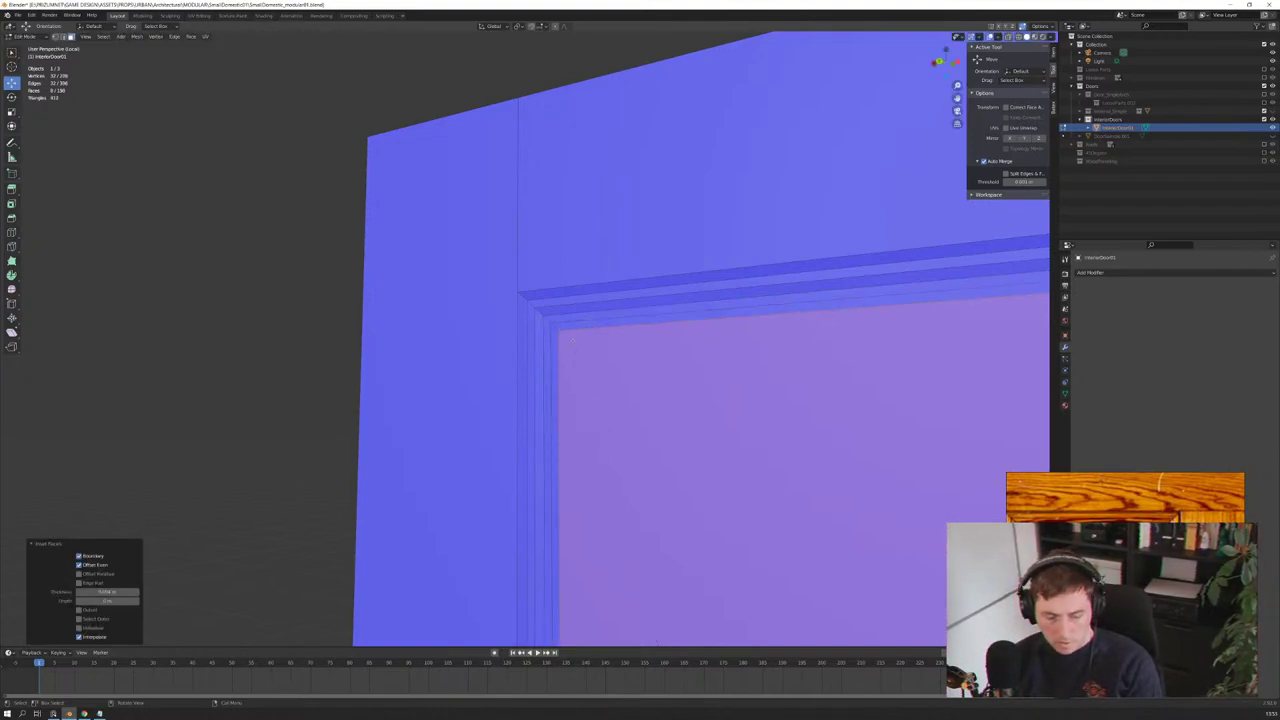
Step: Scale the inner panel faces along Y twice to even out the borders
key("s")
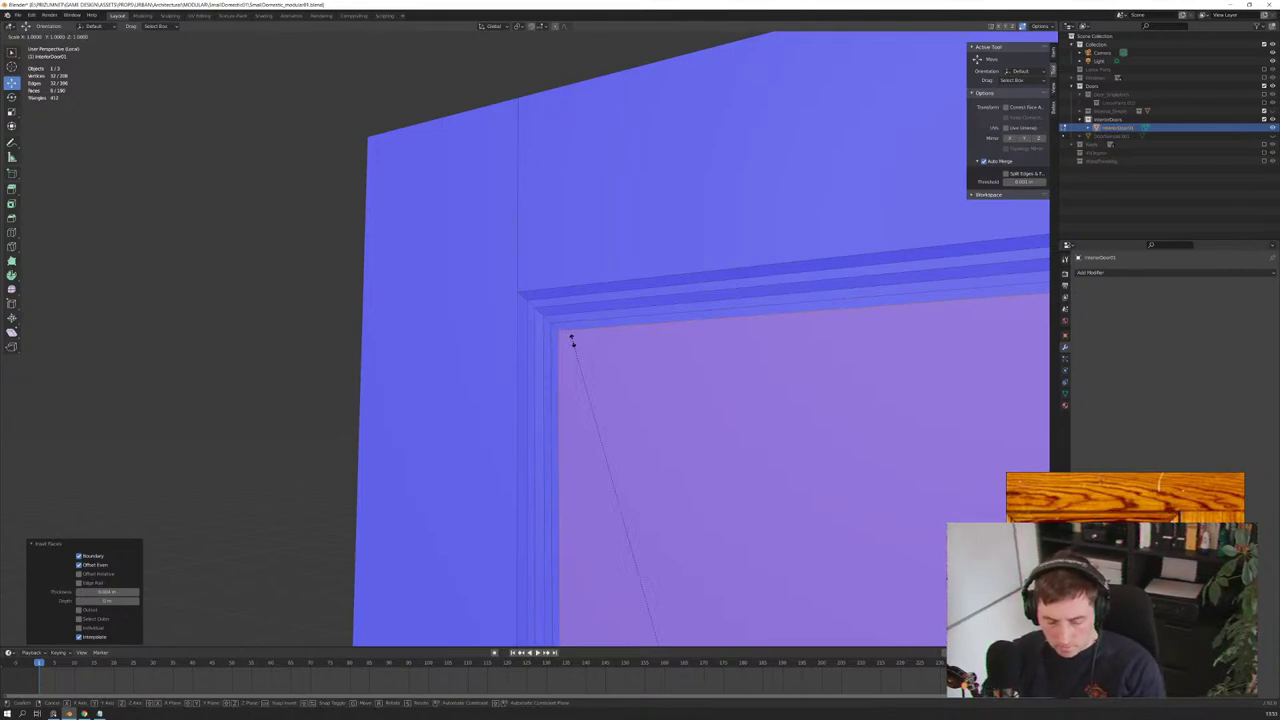
key("y")
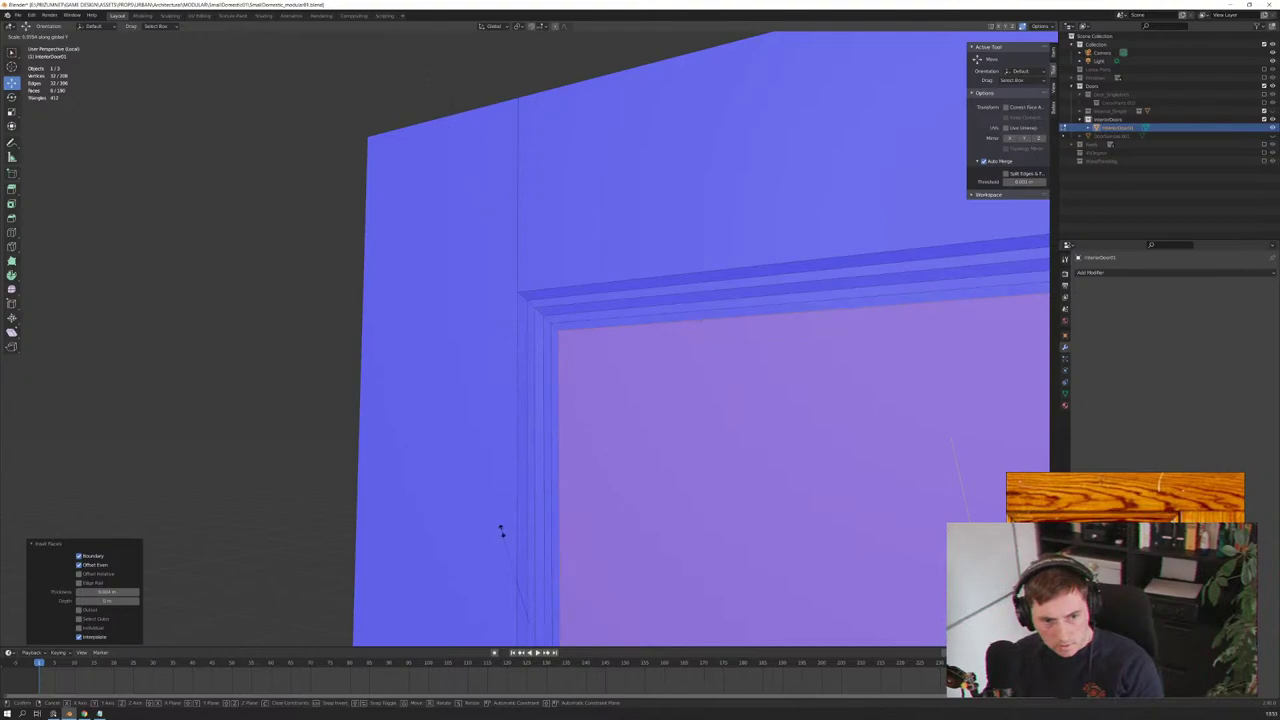
key("Return")
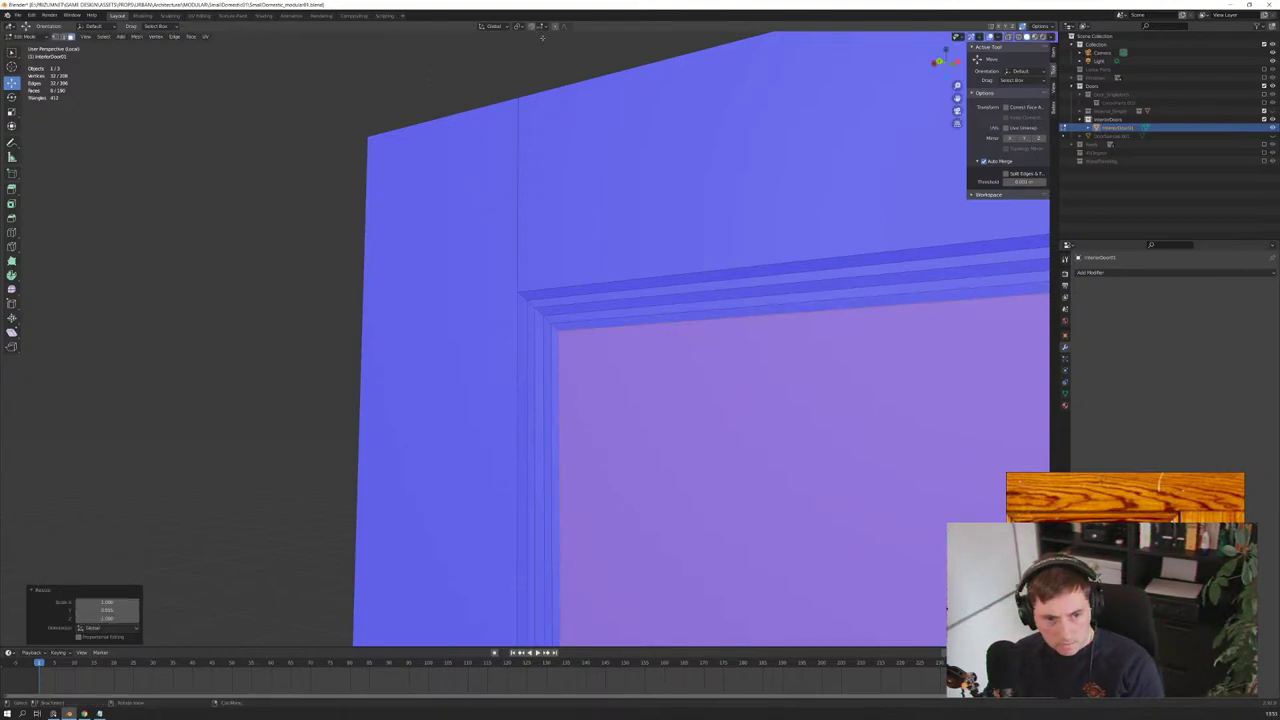
mouse_move(568, 74)
middle_mouse_down()
mouse_move(600, 103)
mouse_move(557, 163)
middle_mouse_up()
scroll(557, 160, "up", 2)
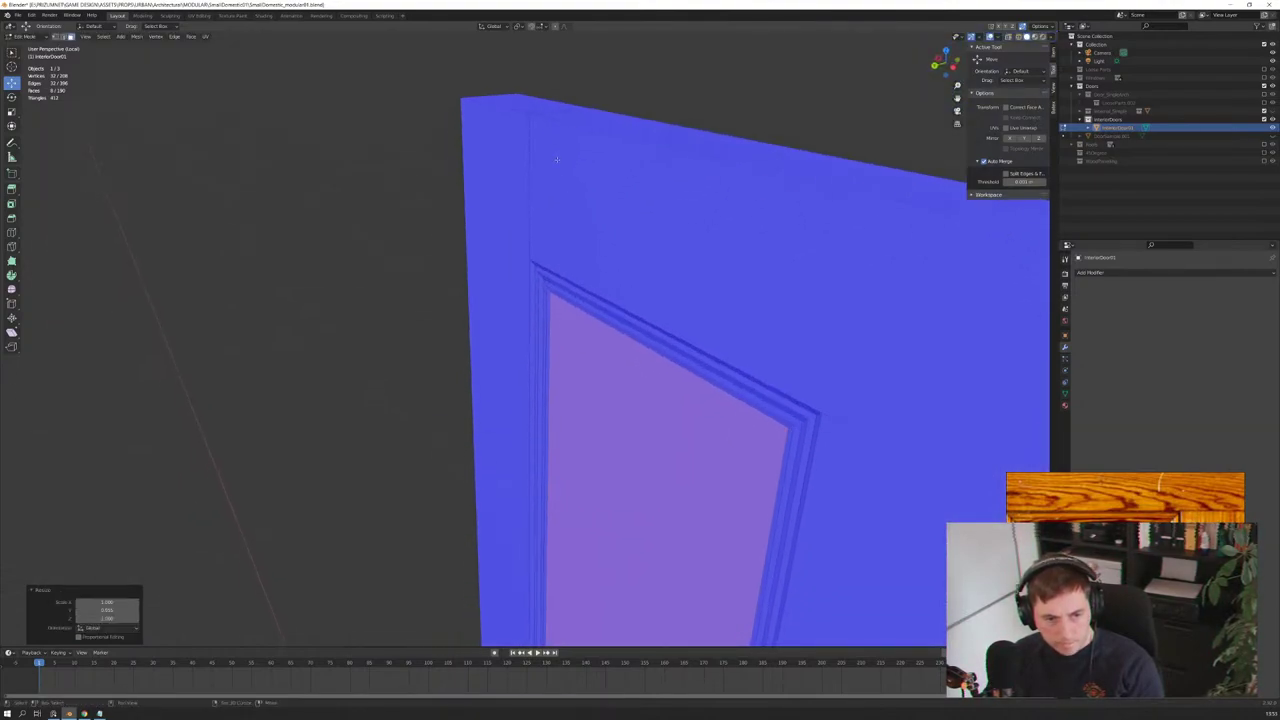
key("s")
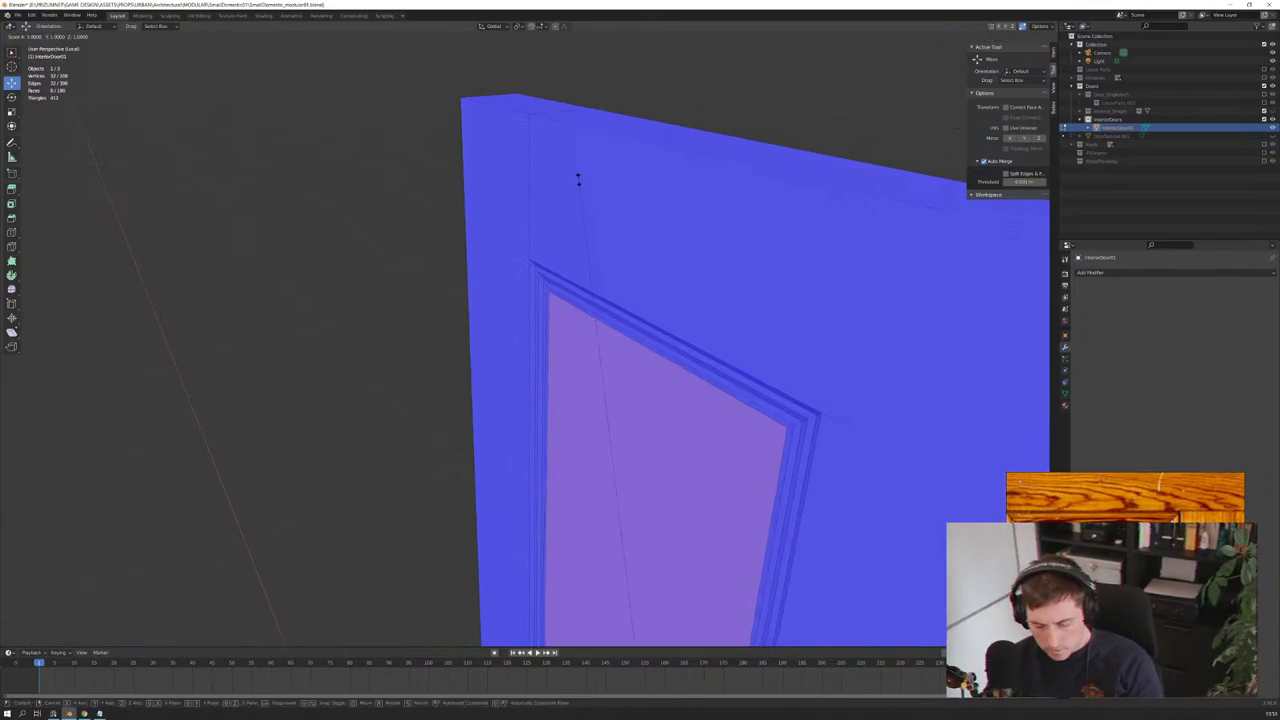
key("y")
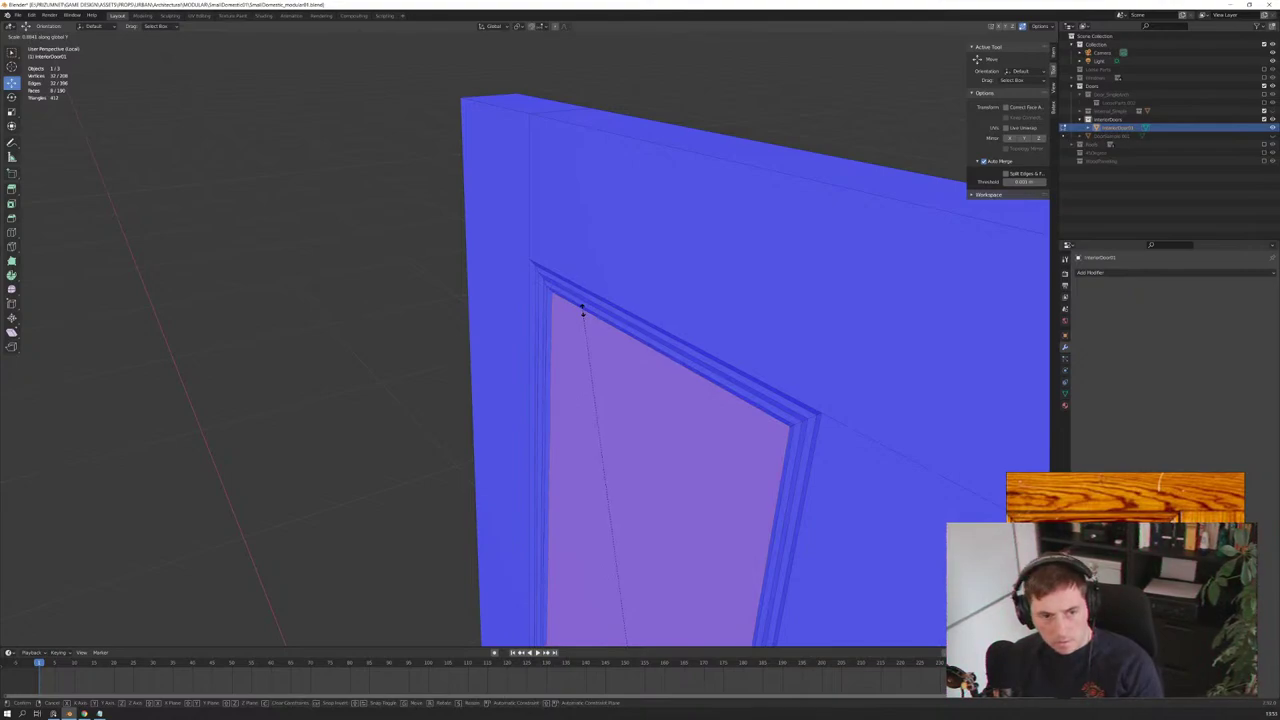
left_click(587, 351)
scroll(666, 223, "down", 2)
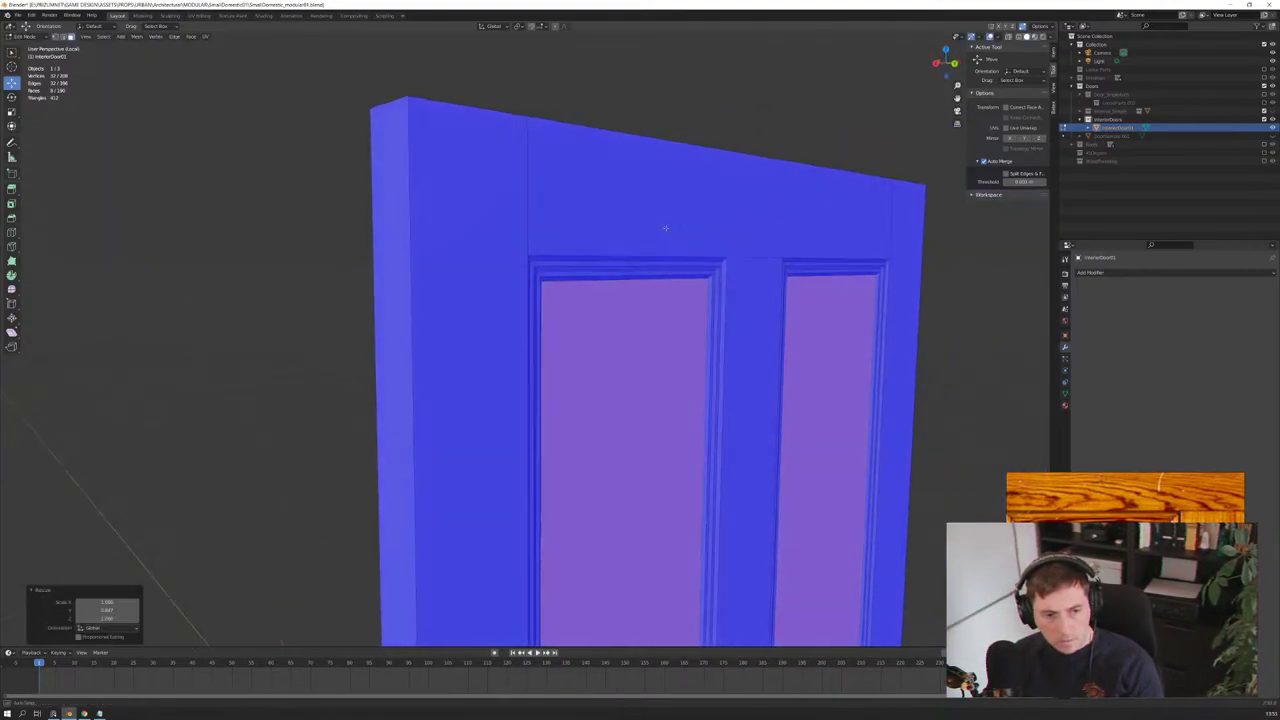
scroll(647, 239, "down", 1)
mouse_move(647, 239)
middle_mouse_down()
mouse_move(666, 231)
mouse_move(616, 558)
mouse_move(640, 400)
mouse_move(660, 400)
middle_mouse_up()
scroll(666, 231, "up", 2)
scroll(616, 558, "up", 2)
scroll(640, 400, "down", 2)
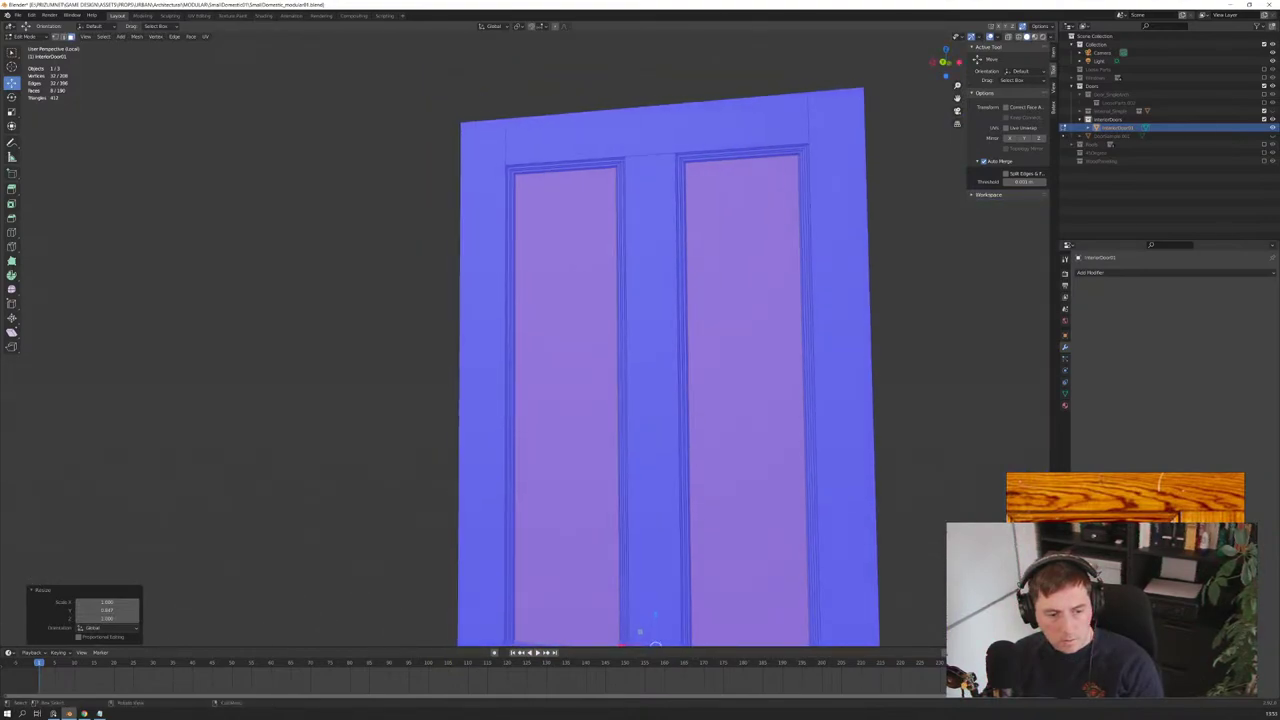
scroll(660, 500, "up", 3)
middle_click_drag(620, 278, 693, 295)
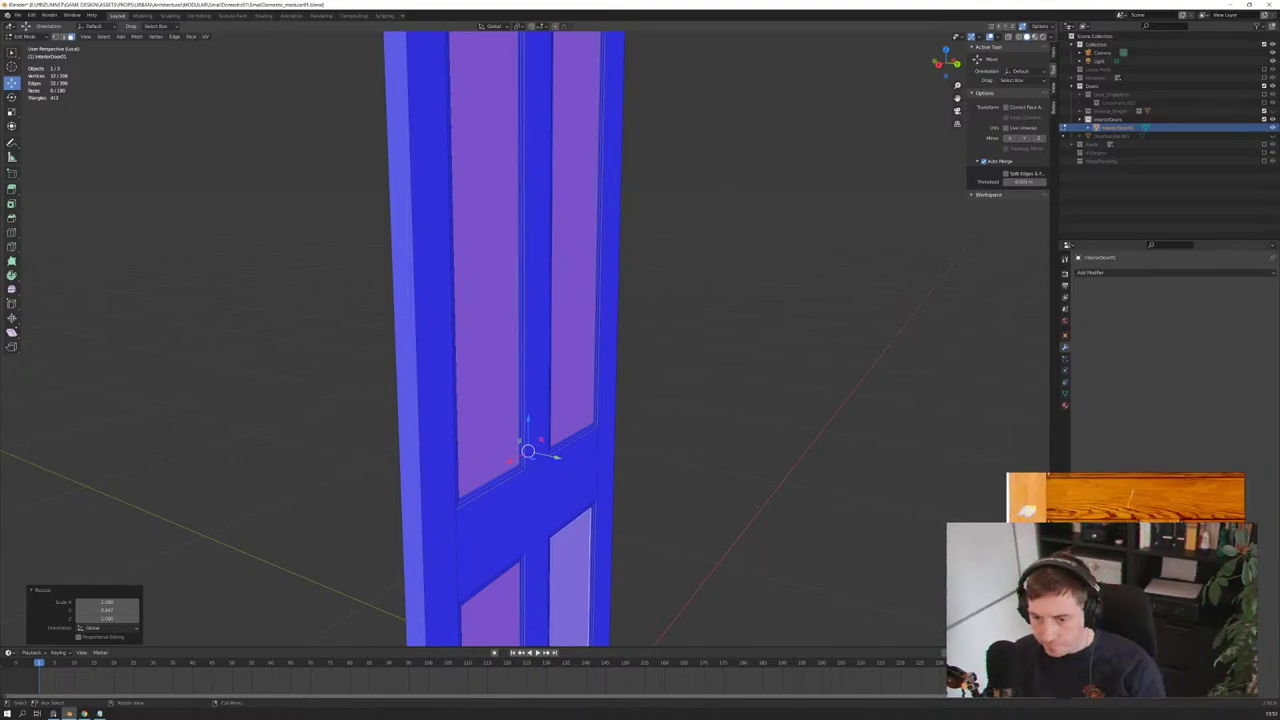
scroll(512, 468, "up", 3)
scroll(512, 468, "up", 2)
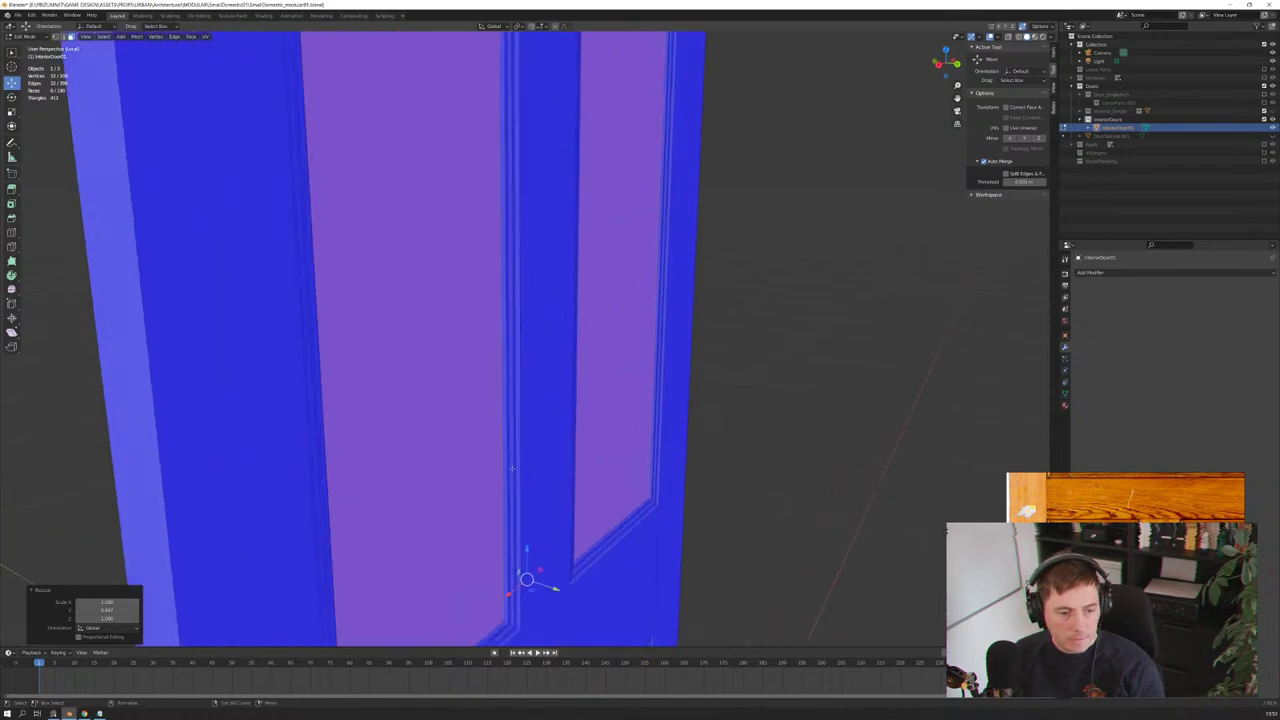
middle_click_drag(512, 468, 610, 584)
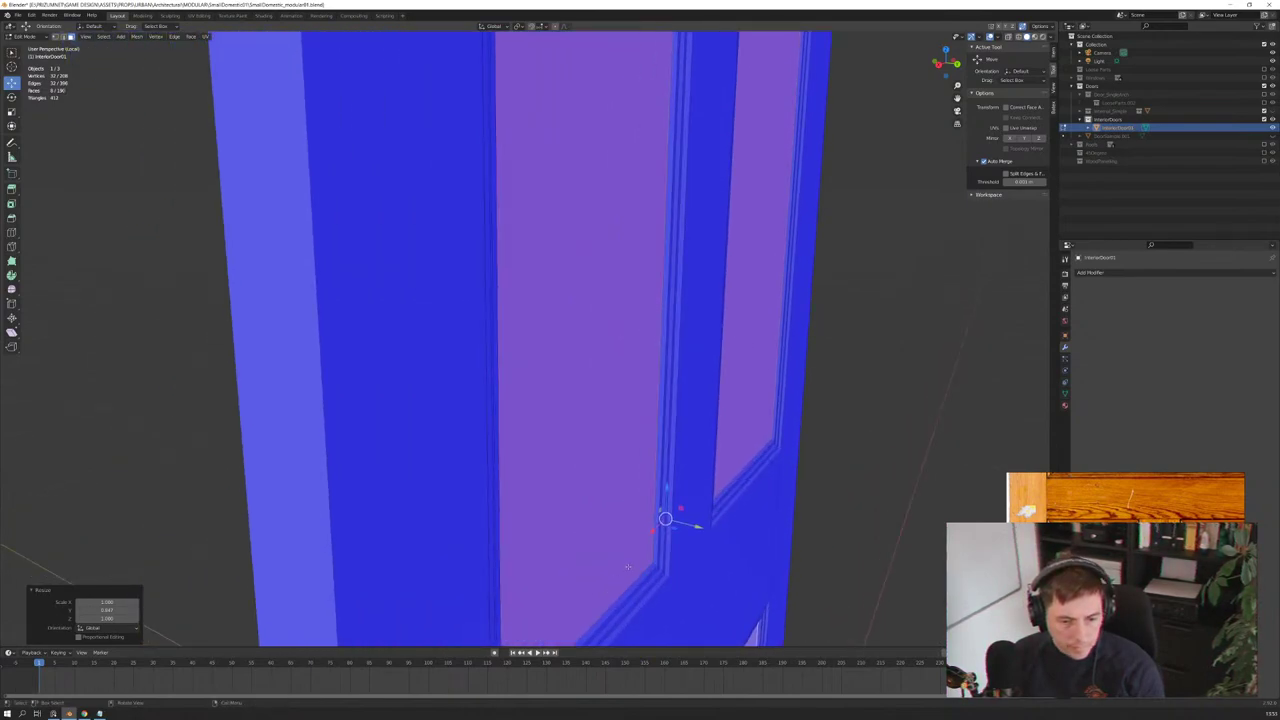
mouse_move(635, 563)
middle_mouse_down()
mouse_move(687, 514)
mouse_move(709, 459)
middle_mouse_up()
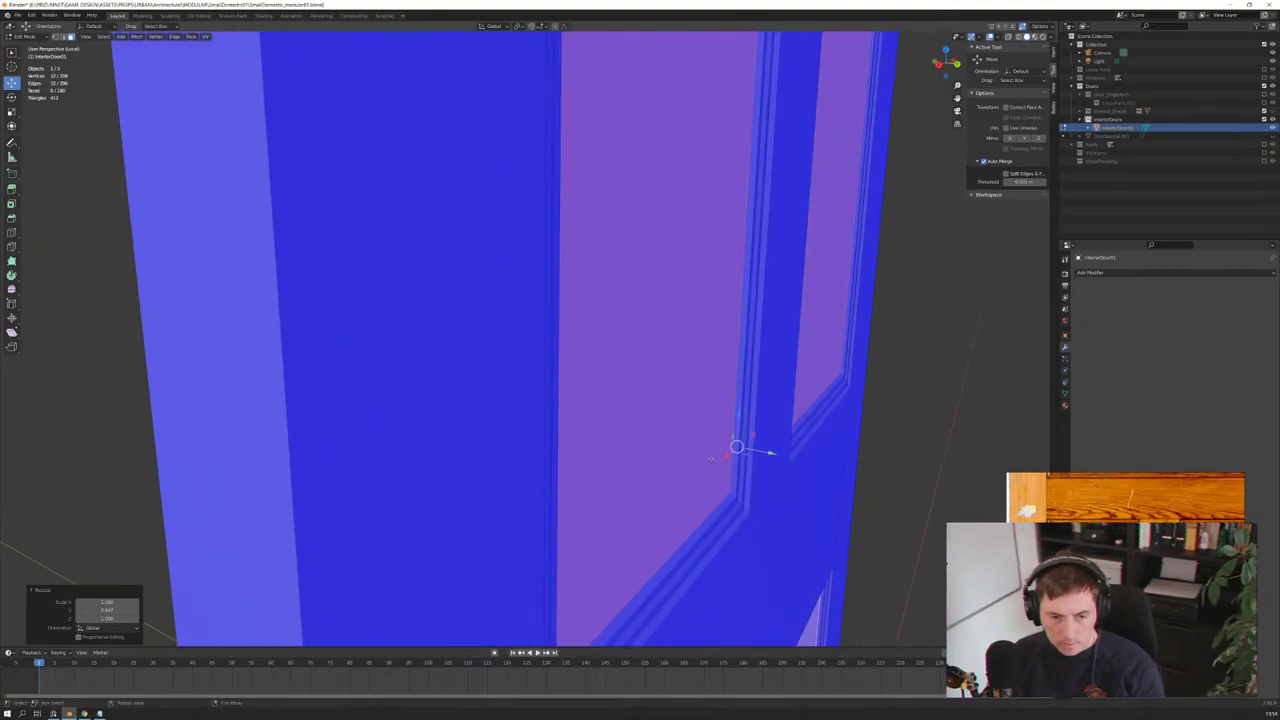
key("e")
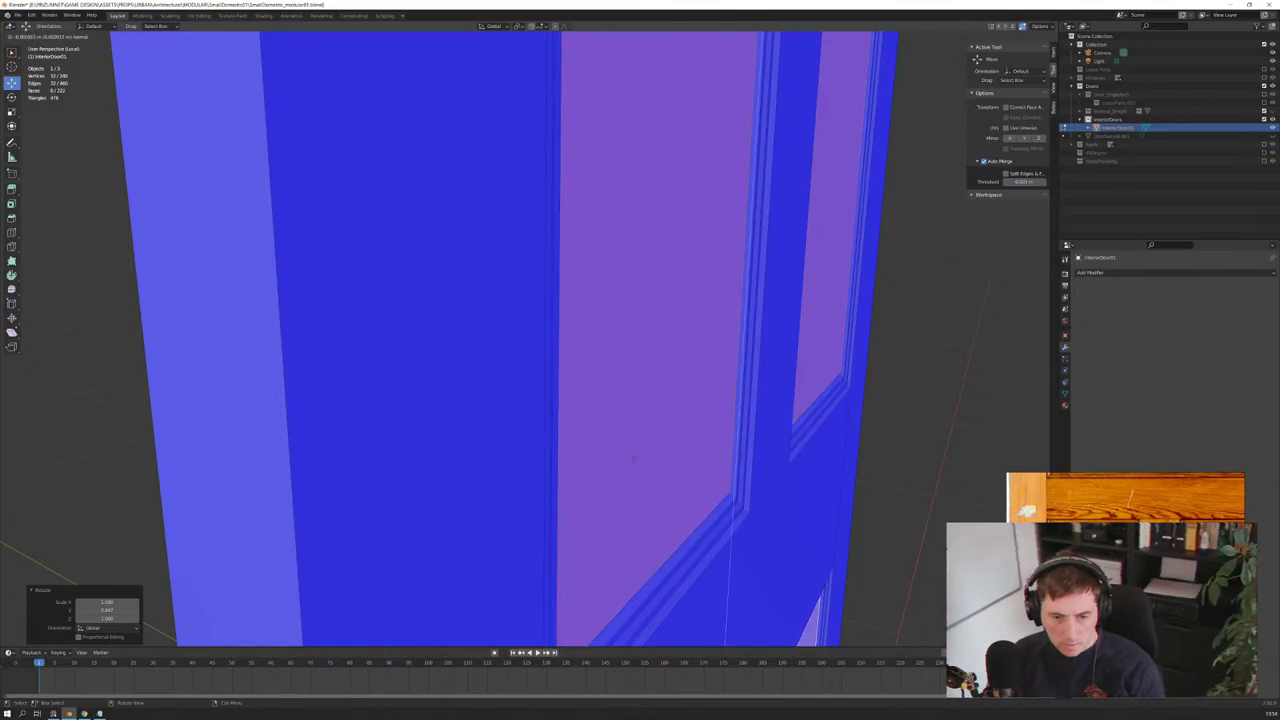
right_click(820, 440)
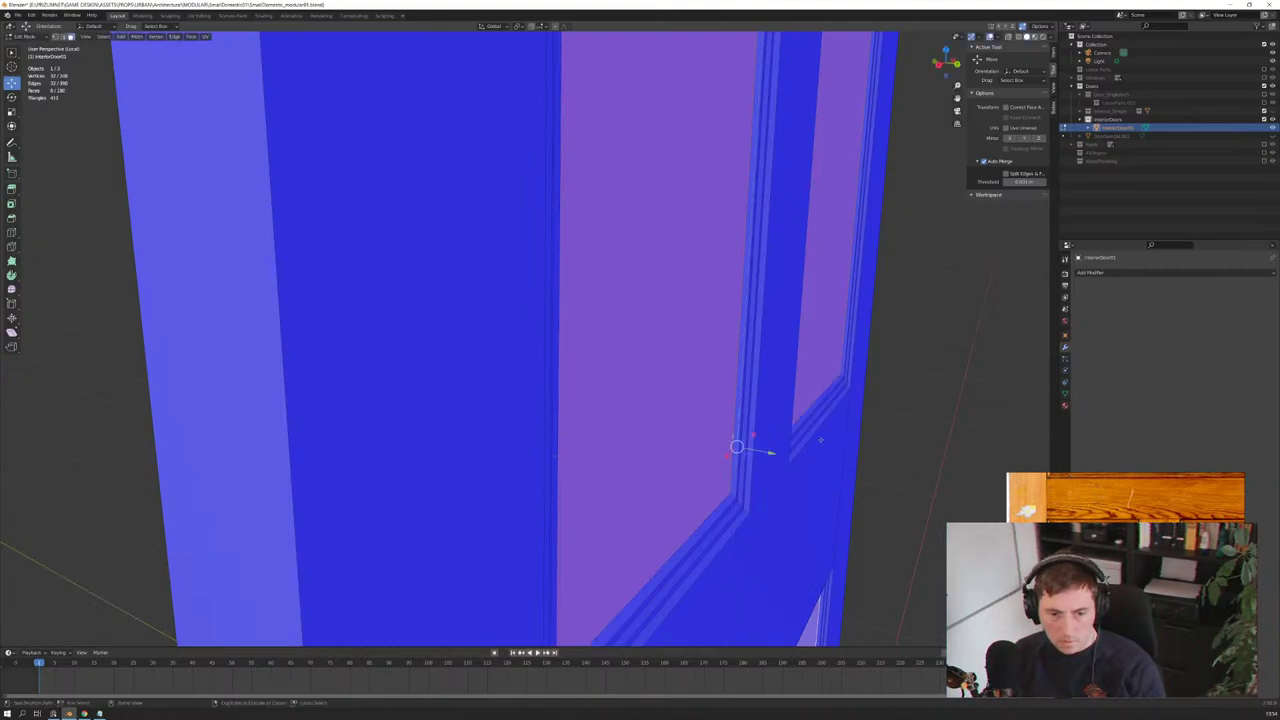
key("ctrl+r")
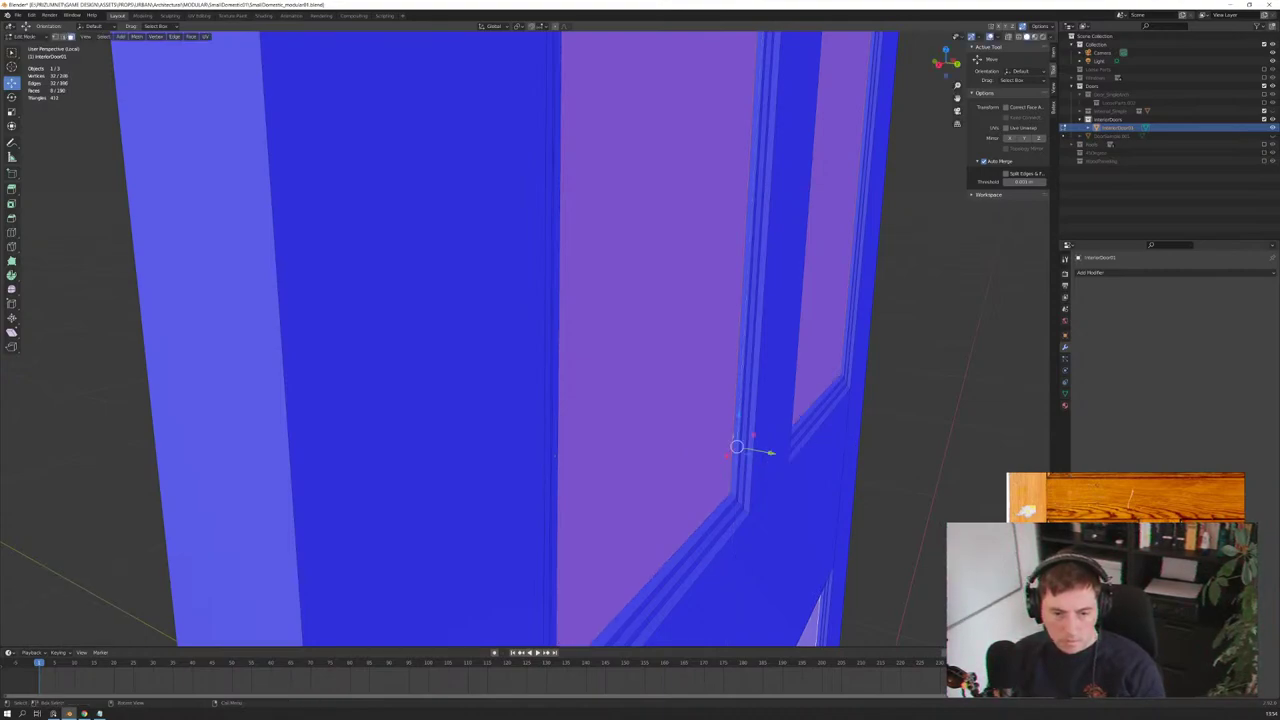
left_click(736, 445)
key("ctrl+z")
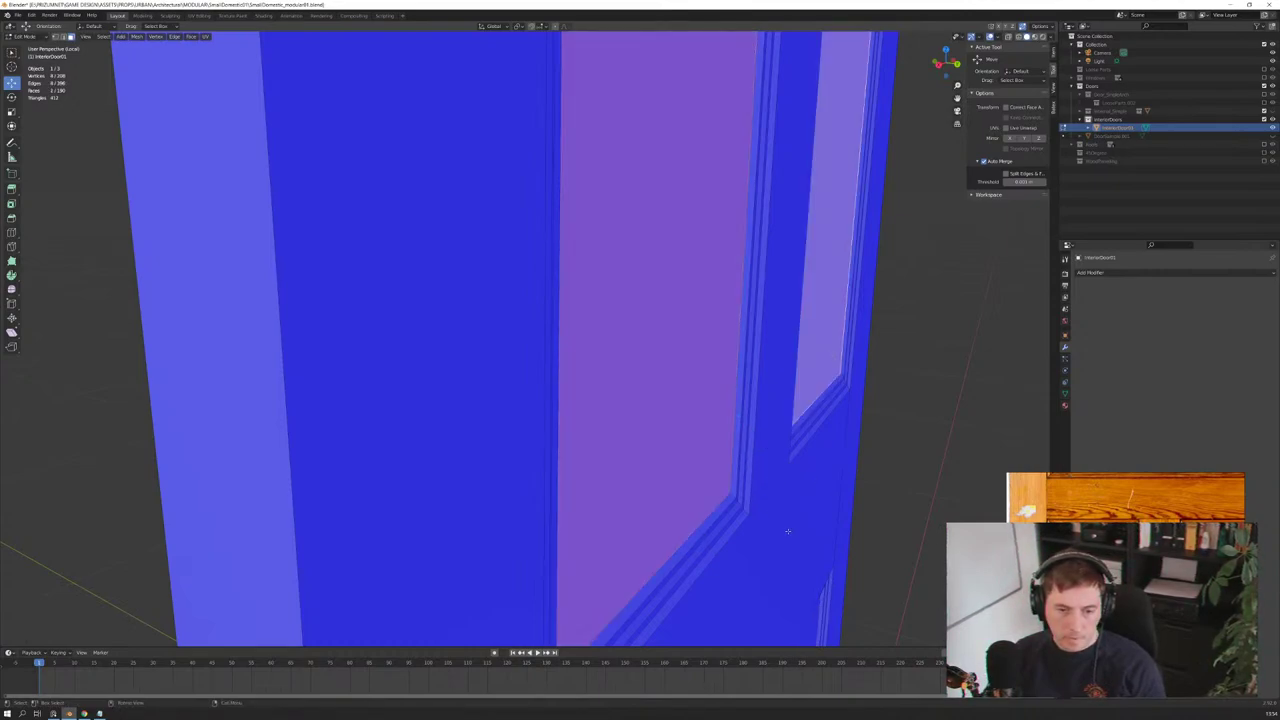
mouse_move(786, 529)
middle_mouse_down()
mouse_move(794, 605)
mouse_move(656, 595)
mouse_move(726, 463)
mouse_move(668, 359)
mouse_move(703, 384)
middle_mouse_up()
scroll(794, 605, "down", 3)
Step: Extrude the panel faces along their normals by about 3 mm
scroll(668, 359, "up", 3)
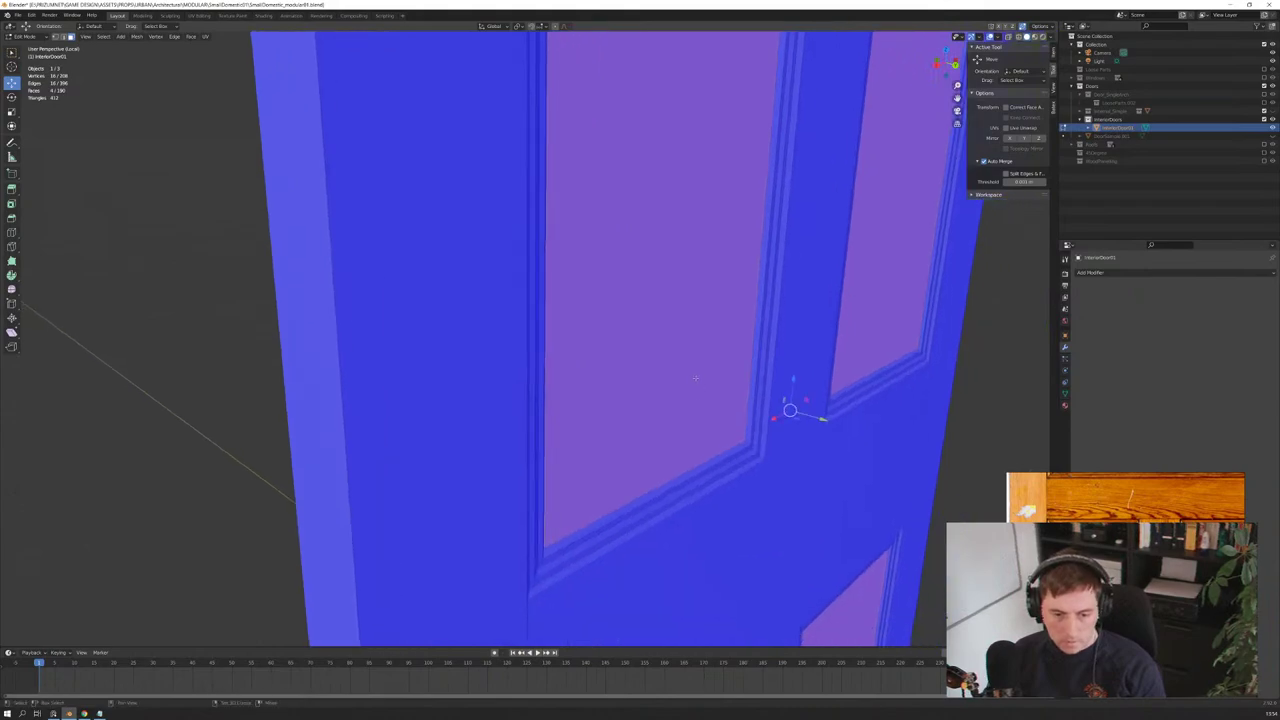
key("e")
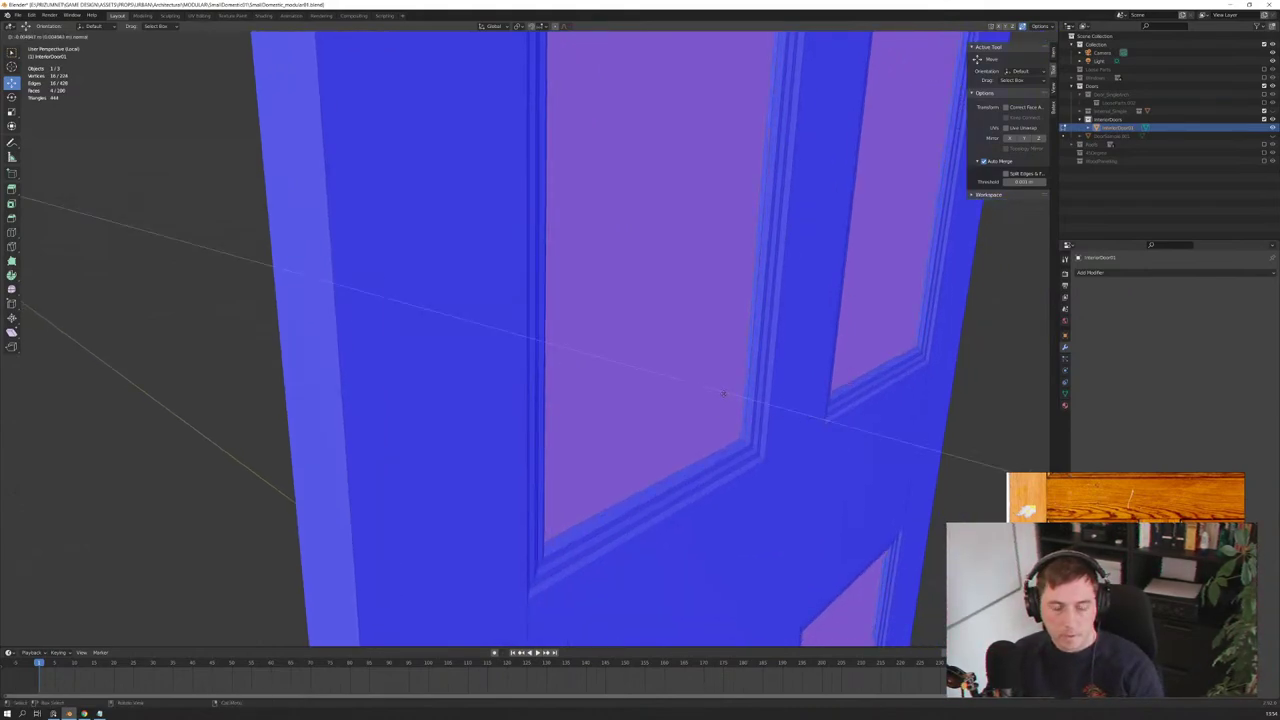
key("0")
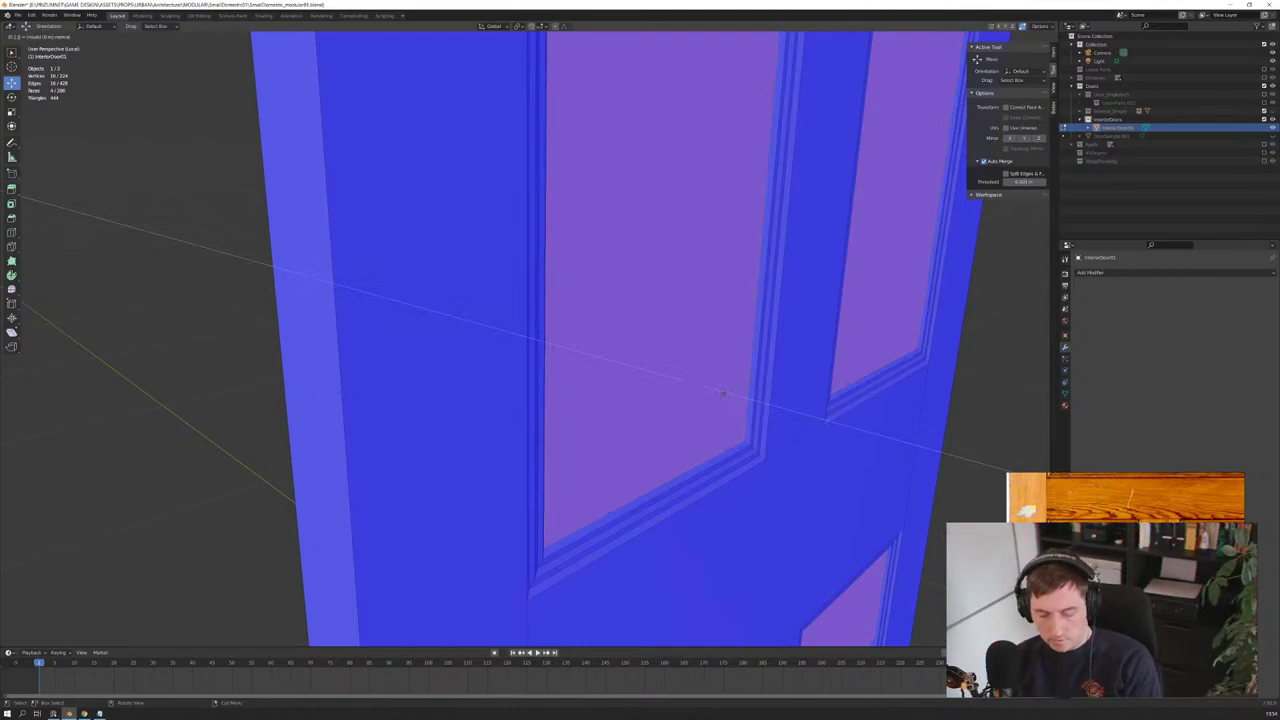
key("4")
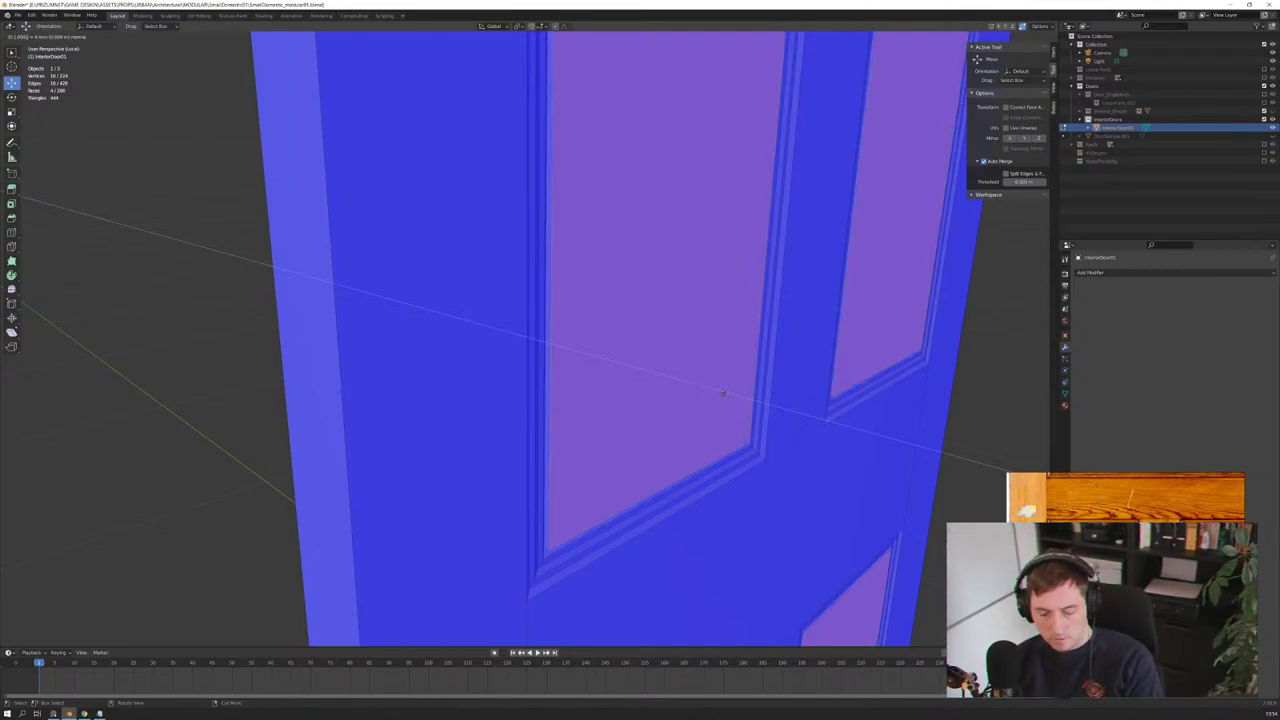
key("BackSpace")
key("3")
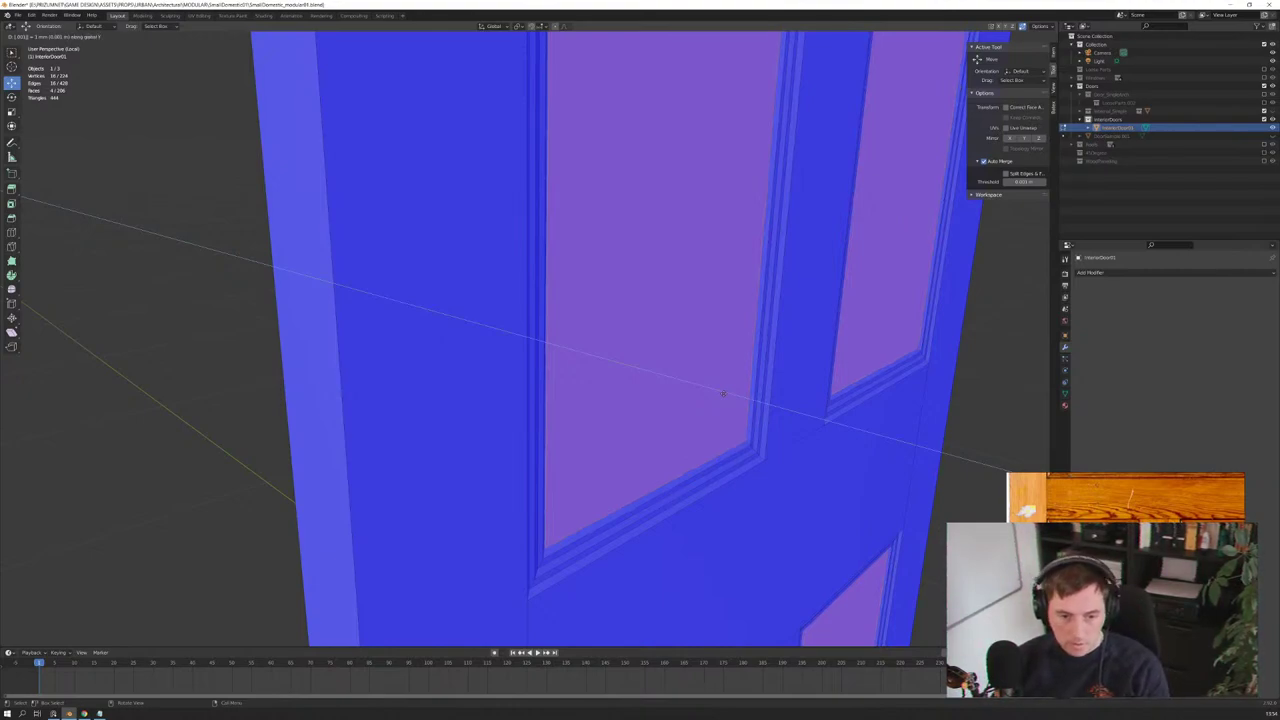
key("Return")
mouse_move(712, 396)
middle_mouse_down()
mouse_move(740, 405)
mouse_move(690, 435)
mouse_move(602, 393)
mouse_move(620, 400)
middle_mouse_up()
Step: Undo that extrusion and re-extrude the panel faces inward by a smaller distance
key("ctrl+z")
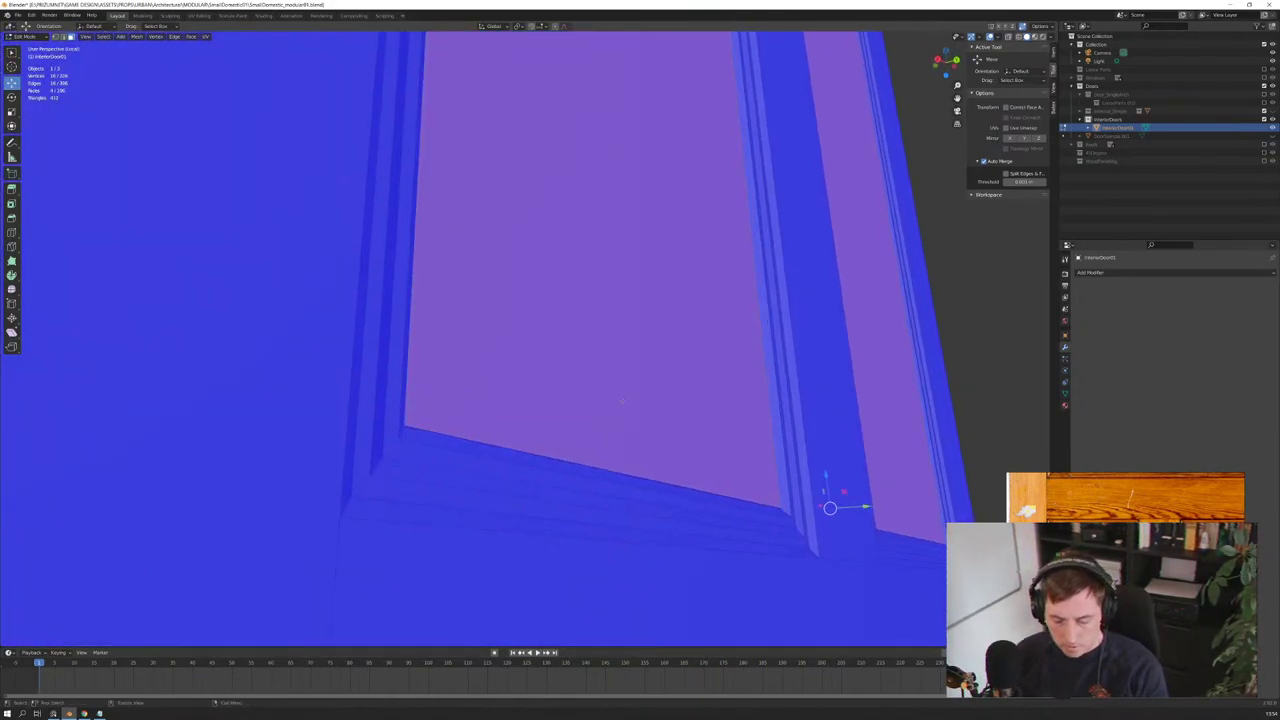
key("e")
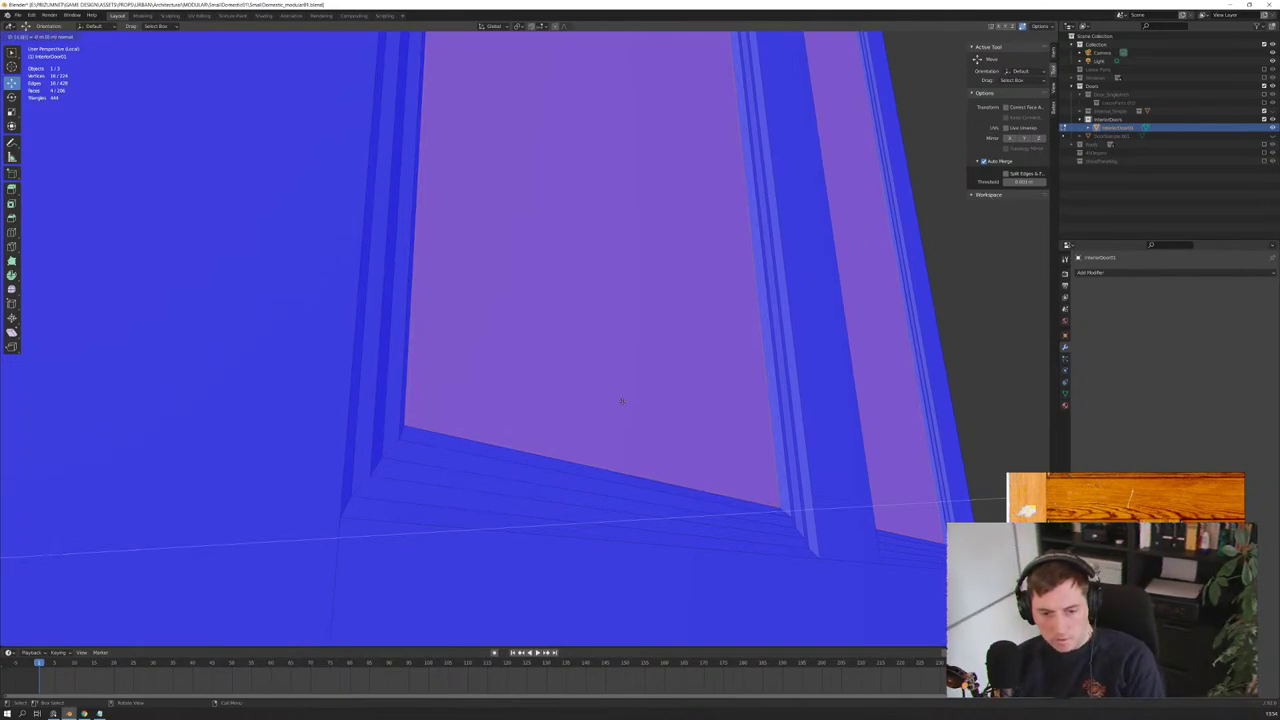
type(".02")
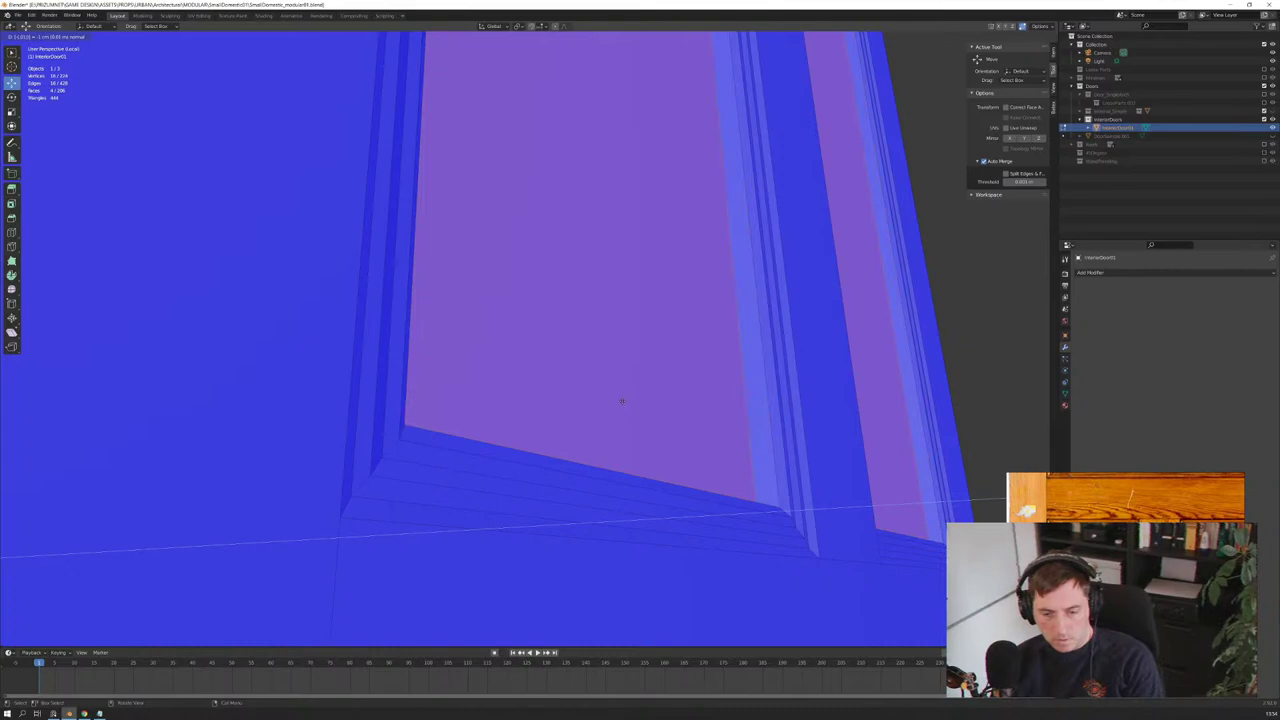
key("BackSpace")
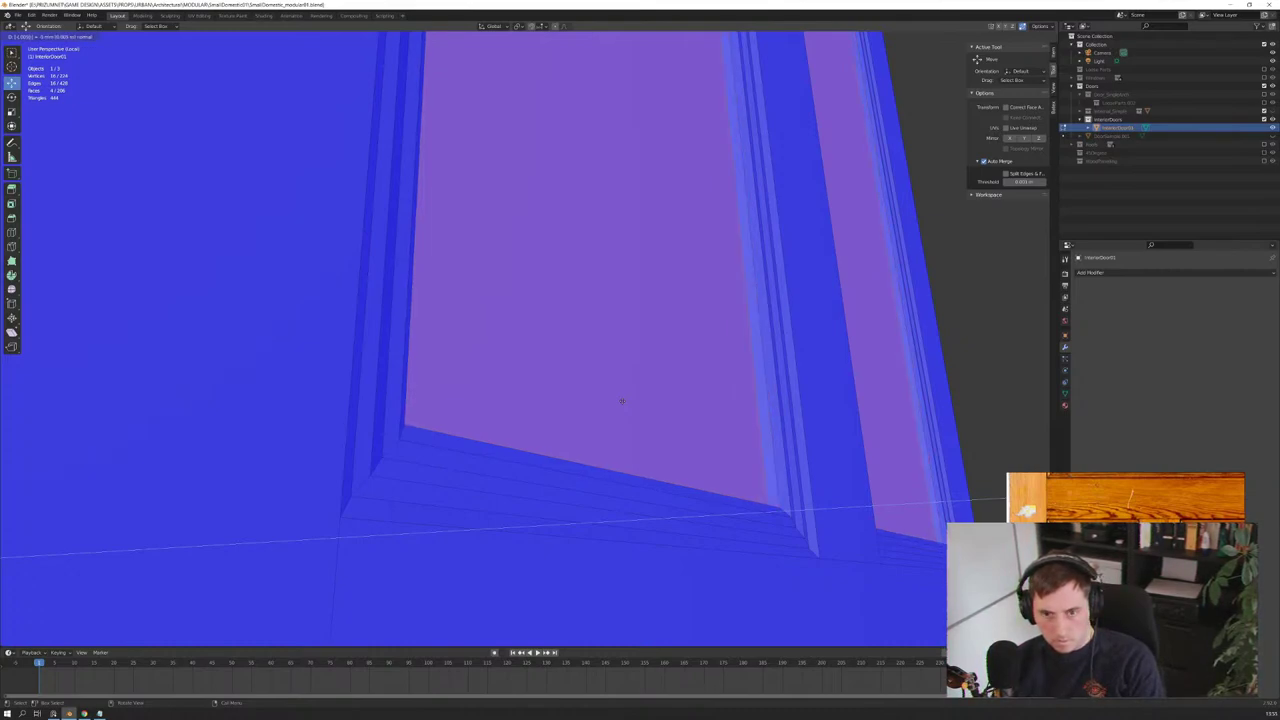
key("Return")
mouse_move(626, 397)
middle_mouse_down()
mouse_move(629, 307)
mouse_move(664, 373)
middle_mouse_up()
scroll(664, 373, "down", 3)
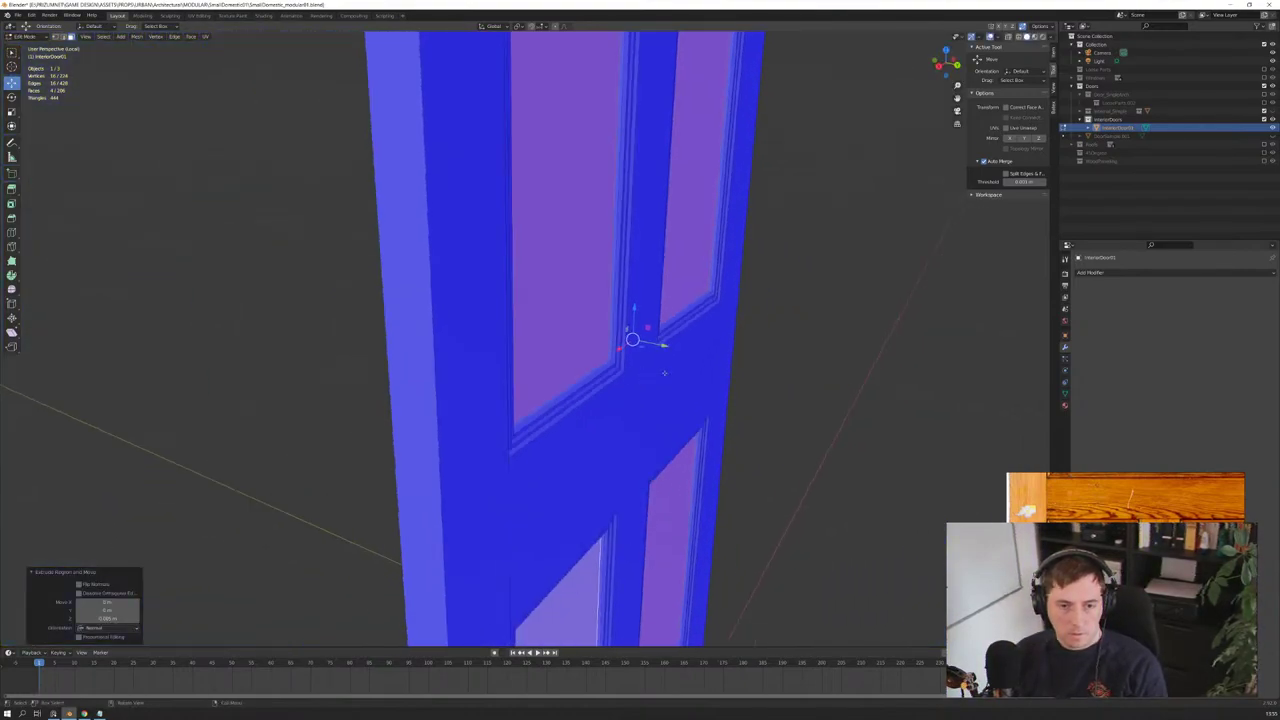
Step: Select all four recessed door panel faces together
scroll(664, 373, "up", 2)
scroll(664, 373, "up", 2)
mouse_move(664, 373)
middle_mouse_down()
mouse_move(516, 383)
mouse_move(675, 363)
middle_mouse_up()
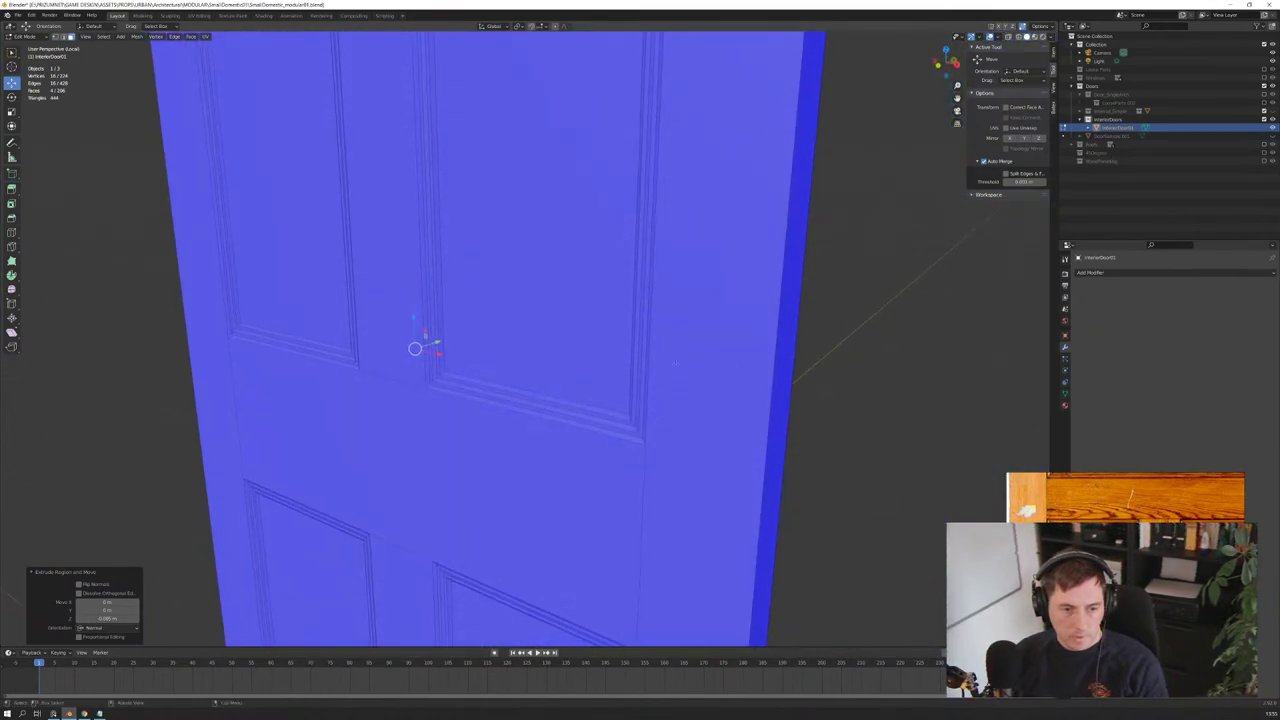
left_click(494, 339)
left_click(290, 200, "shift")
left_click(315, 580, "shift")
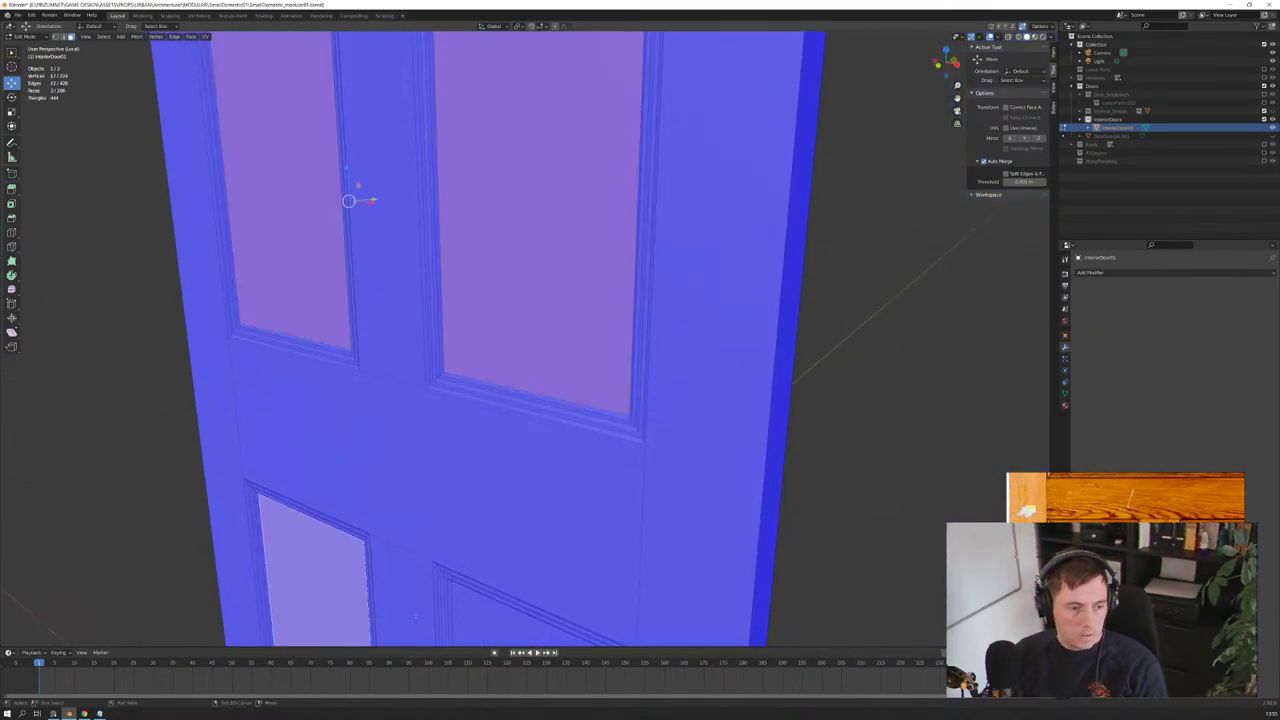
left_click(520, 620, "shift")
mouse_move(600, 380)
middle_mouse_down()
mouse_move(521, 406)
mouse_move(533, 402)
middle_mouse_up()
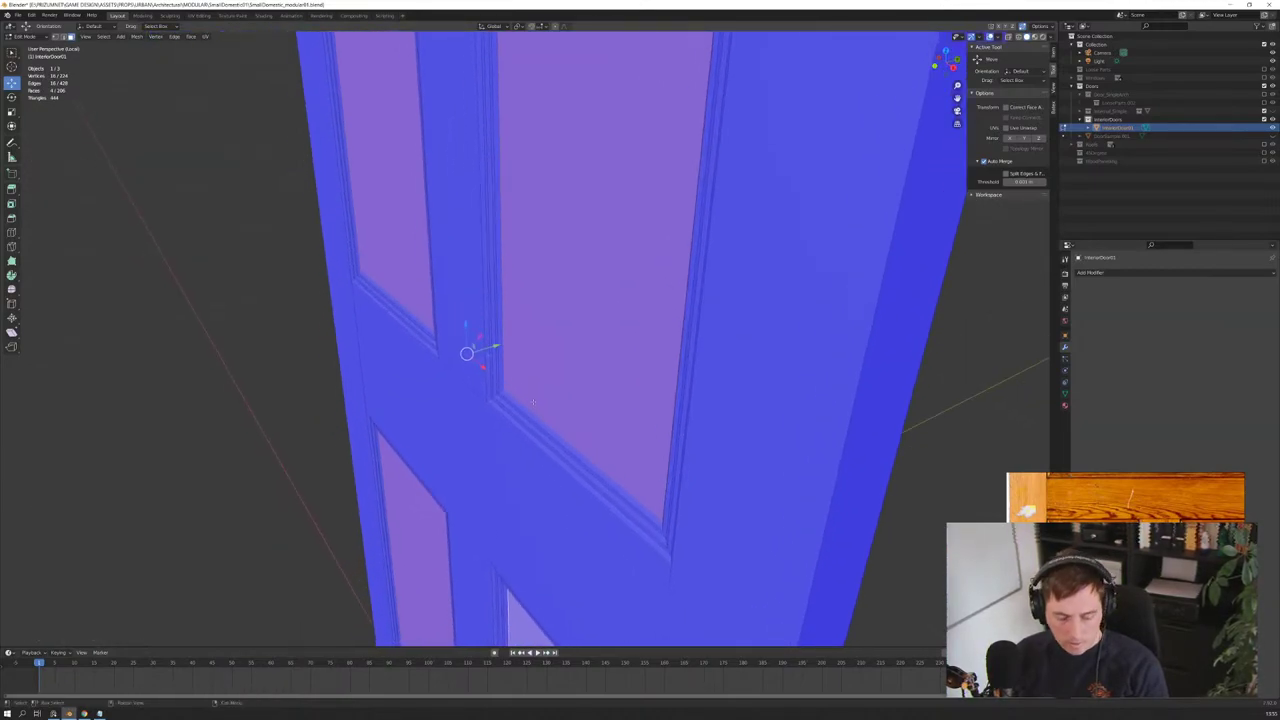
Step: Extrude the panel faces in place and inset them by 0.0051
key("e")
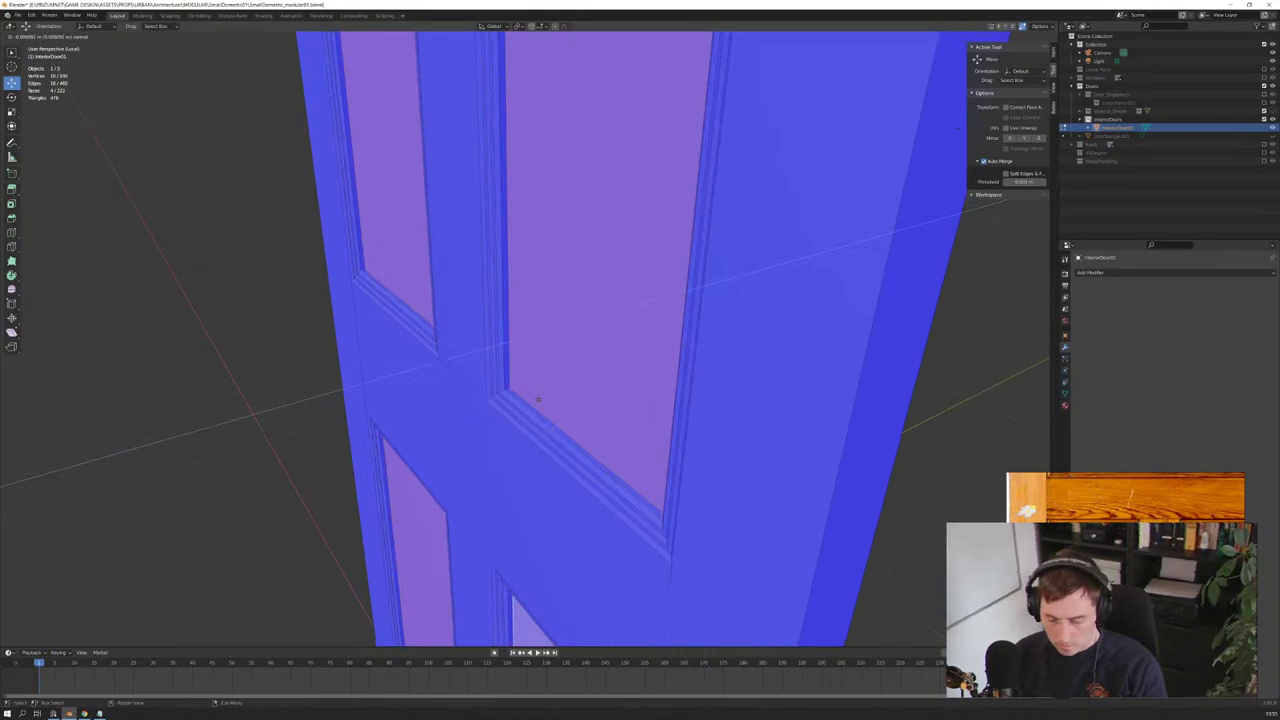
right_click(538, 399)
type("i")
type(".005")
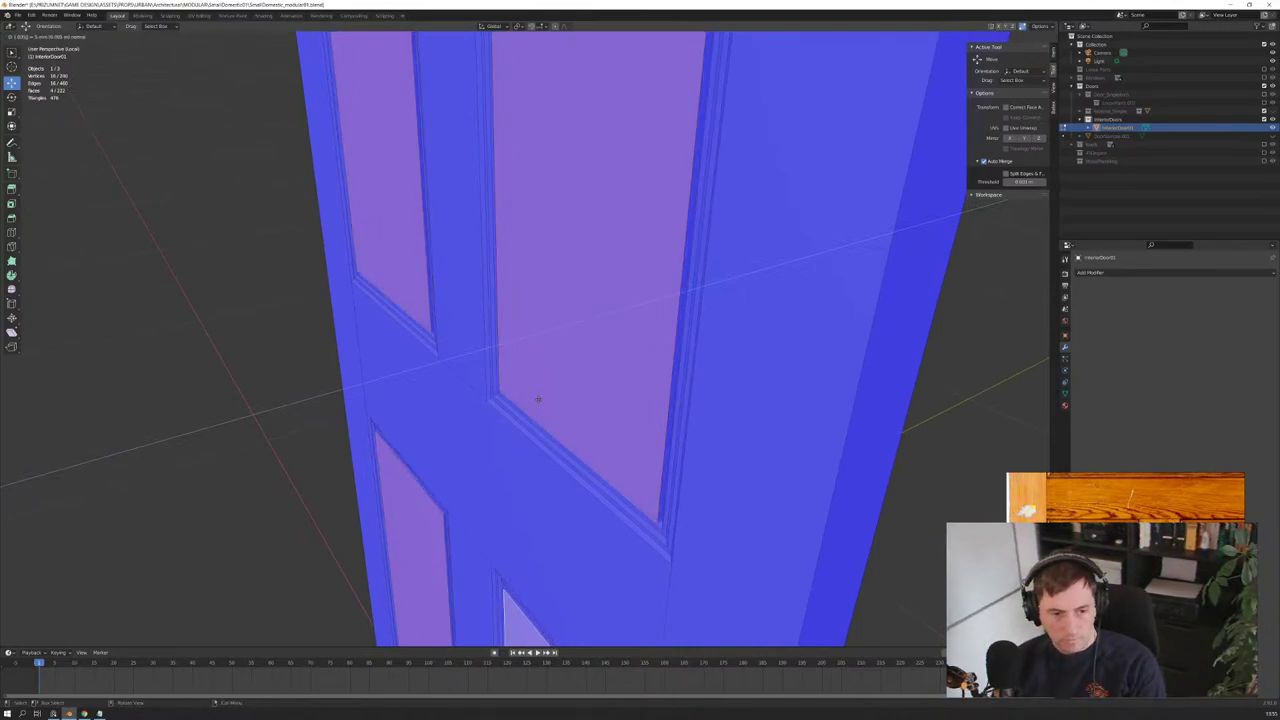
type("1")
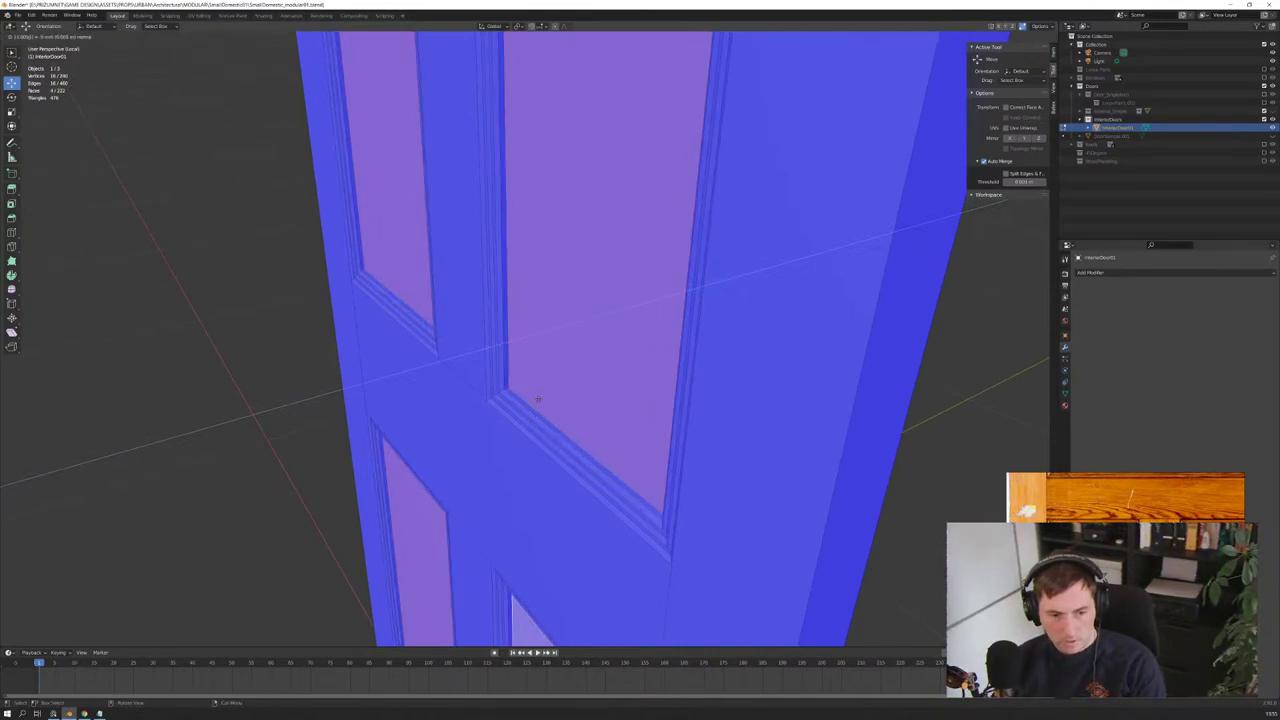
key("Return")
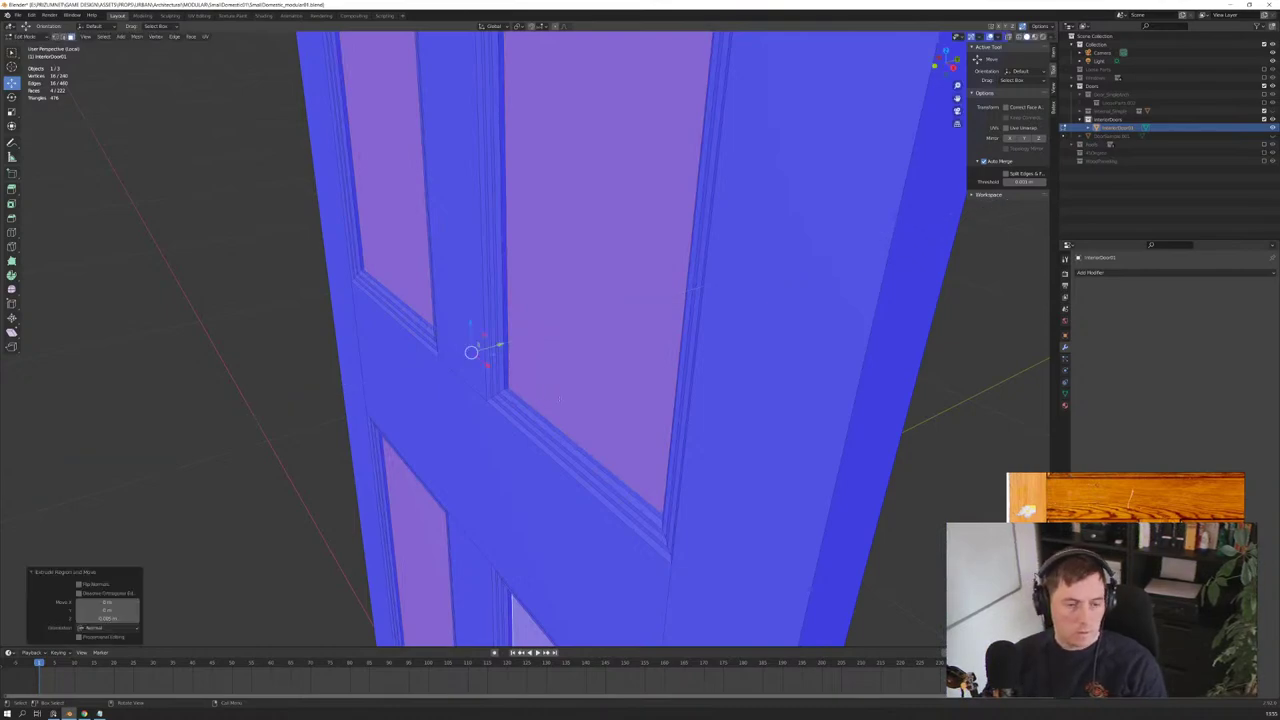
scroll(491, 347, "down", 3)
mouse_move(607, 405)
middle_mouse_down()
mouse_move(524, 390)
mouse_move(531, 346)
middle_mouse_up()
scroll(524, 390, "down", 2)
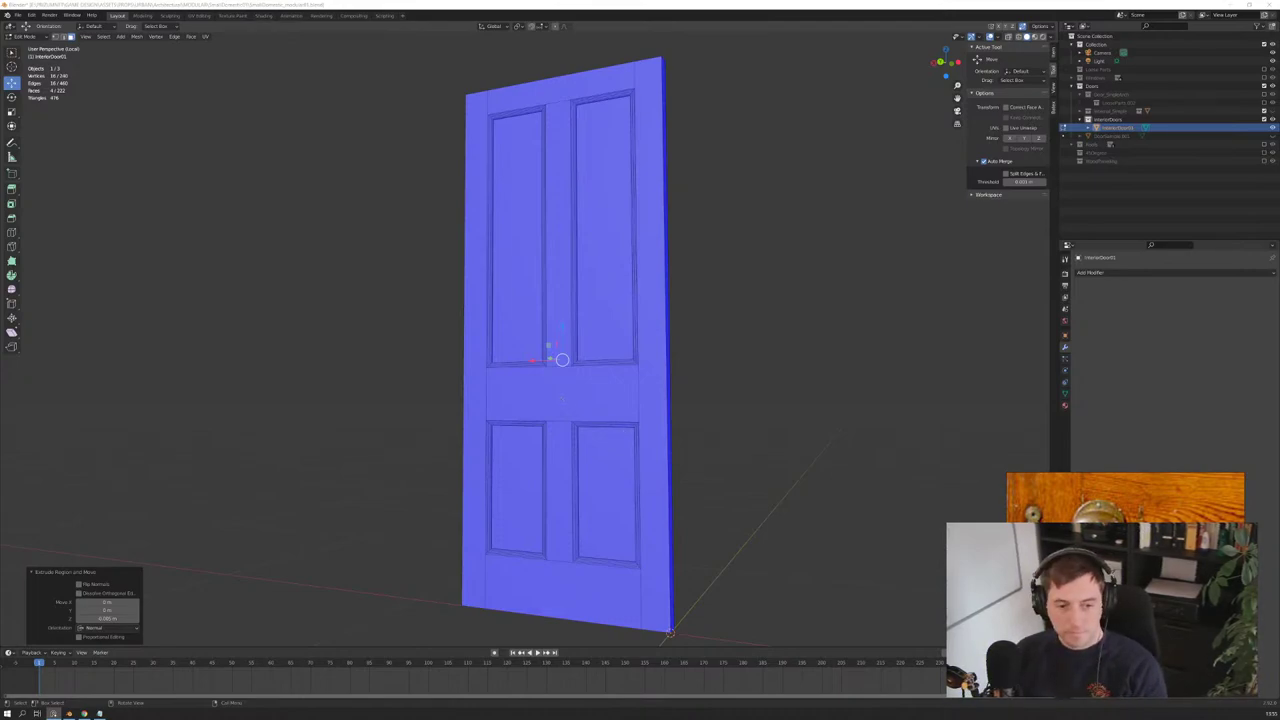
scroll(630, 340, "down", 3)
scroll(630, 340, "down", 2)
mouse_move(600, 340)
middle_mouse_down()
mouse_move(720, 340)
mouse_move(706, 320)
middle_mouse_up()
scroll(513, 460, "up", 4)
scroll(513, 460, "up", 3)
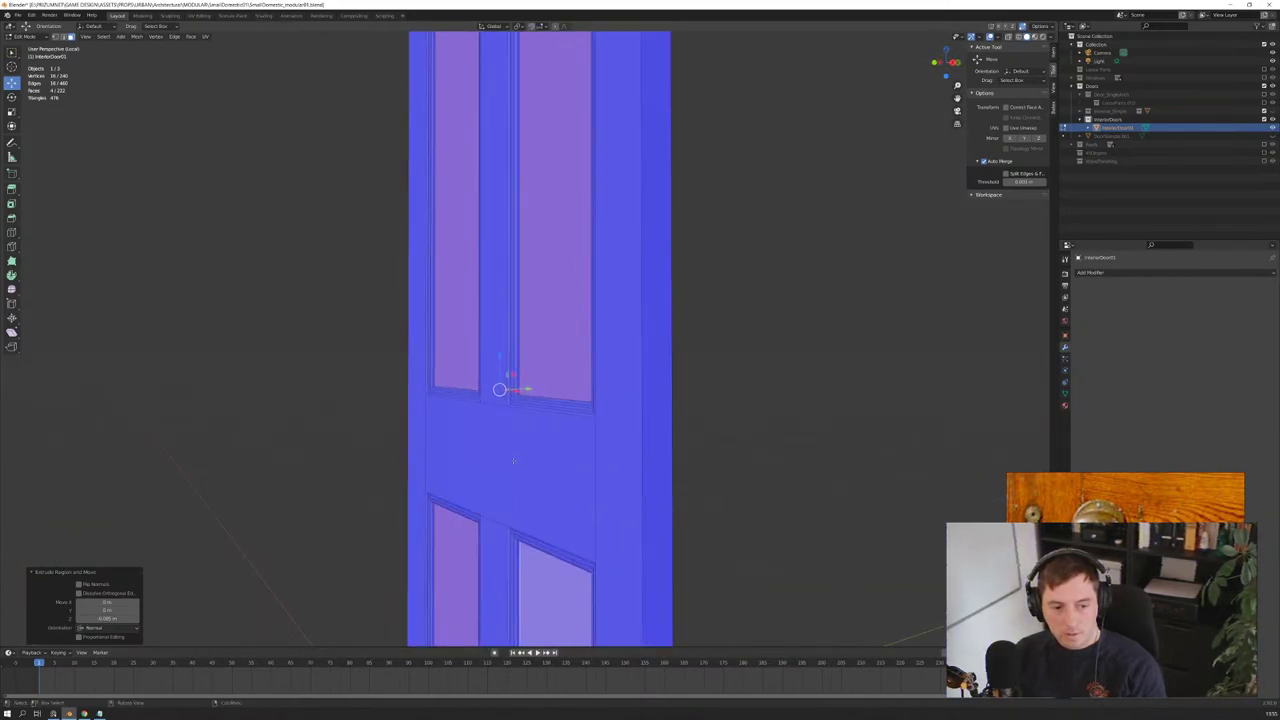
mouse_move(513, 460)
middle_mouse_down()
mouse_move(640, 405)
mouse_move(810, 404)
middle_mouse_up()
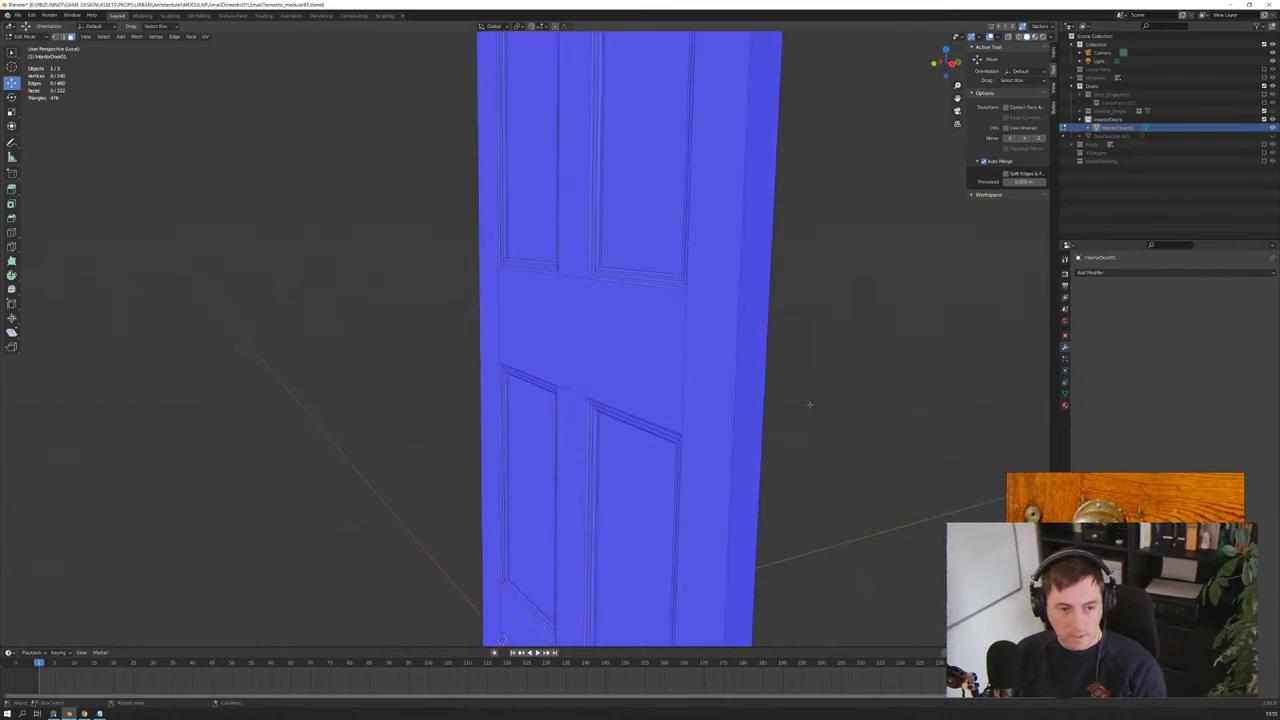
scroll(810, 404, "down", 4)
mouse_move(709, 366)
middle_mouse_down()
mouse_move(726, 314)
mouse_move(731, 371)
mouse_move(524, 337)
middle_mouse_up()
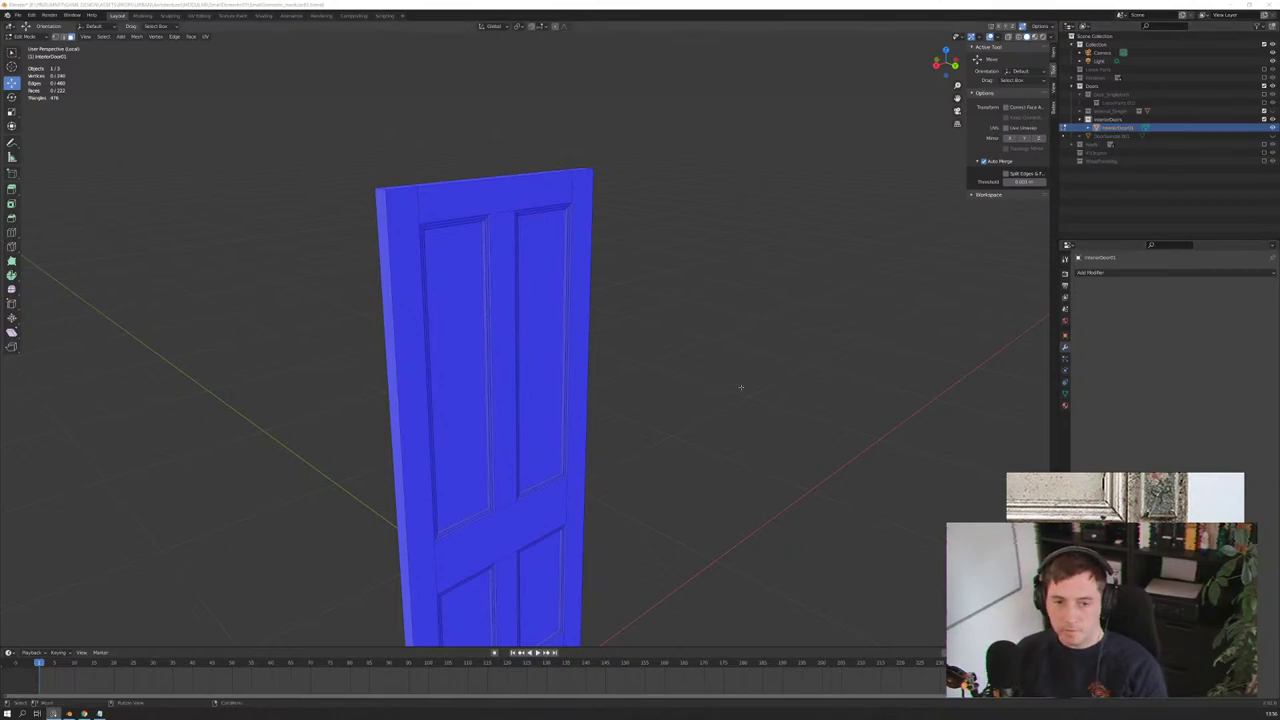
Step: Return the finished door to Object Mode and bring up the Add menu's new-object list
key("Tab")
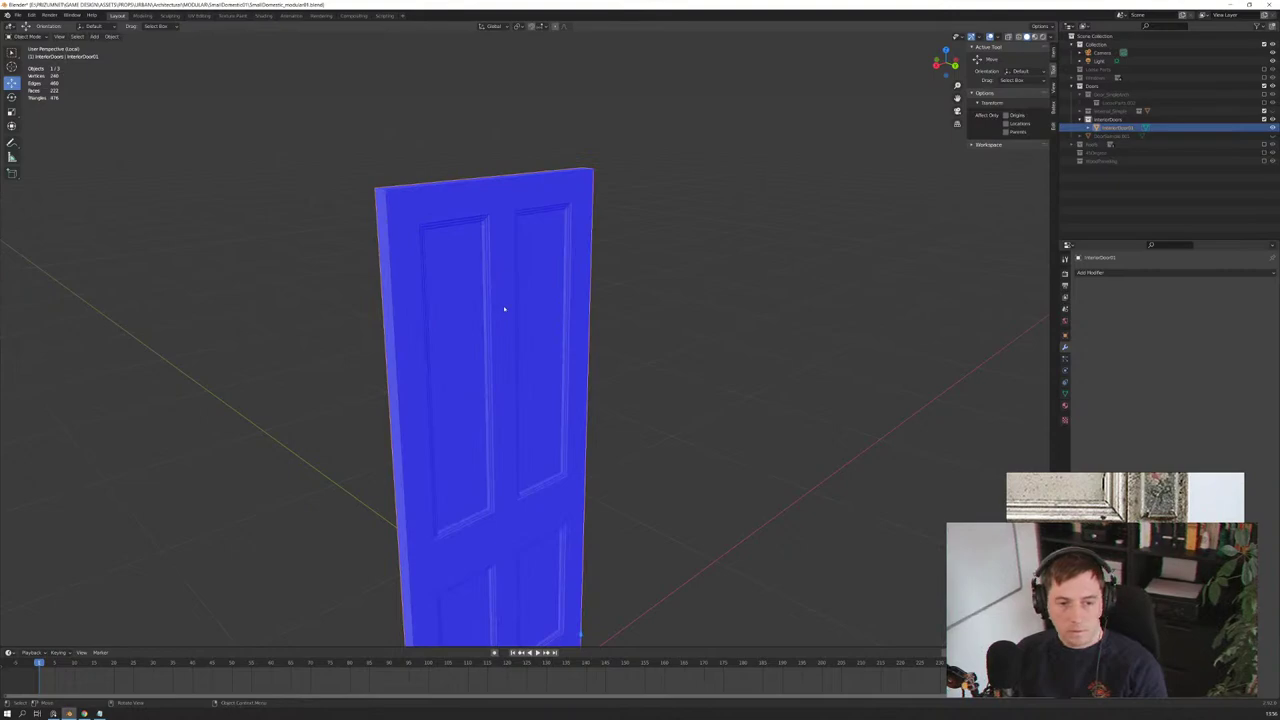
scroll(549, 343, "down", 3)
scroll(540, 346, "up", 2)
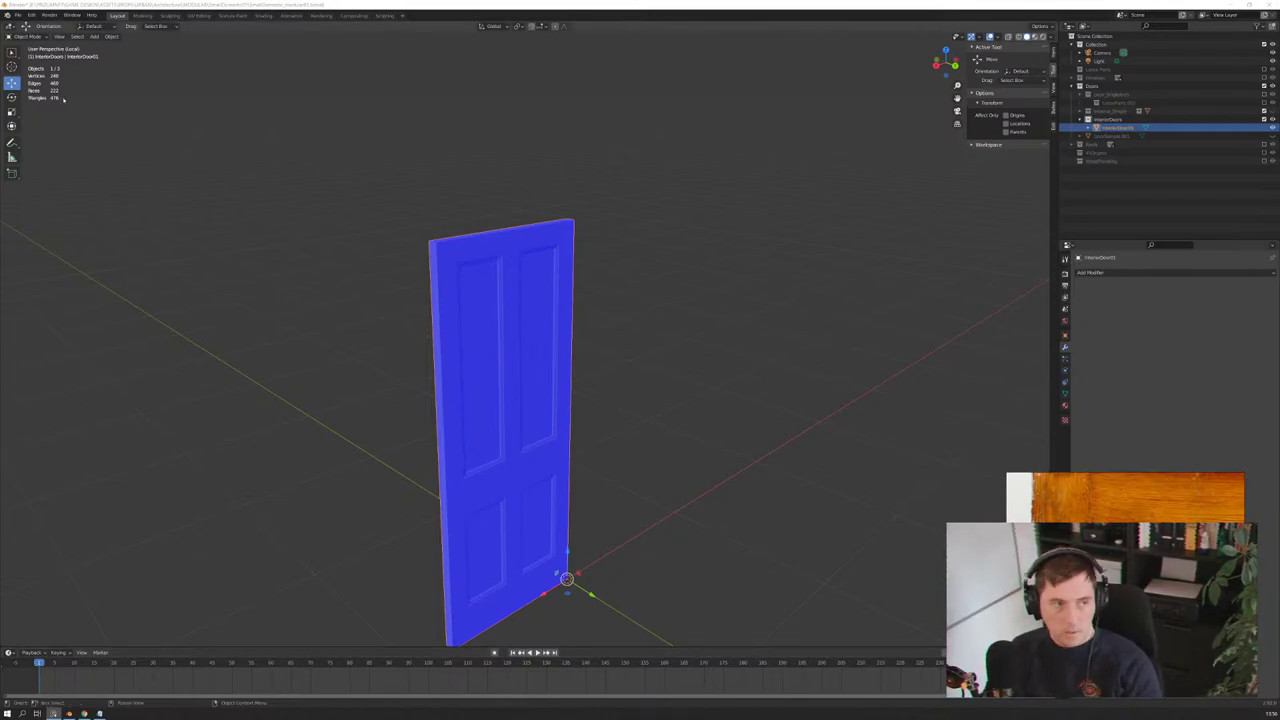
left_click(96, 37)
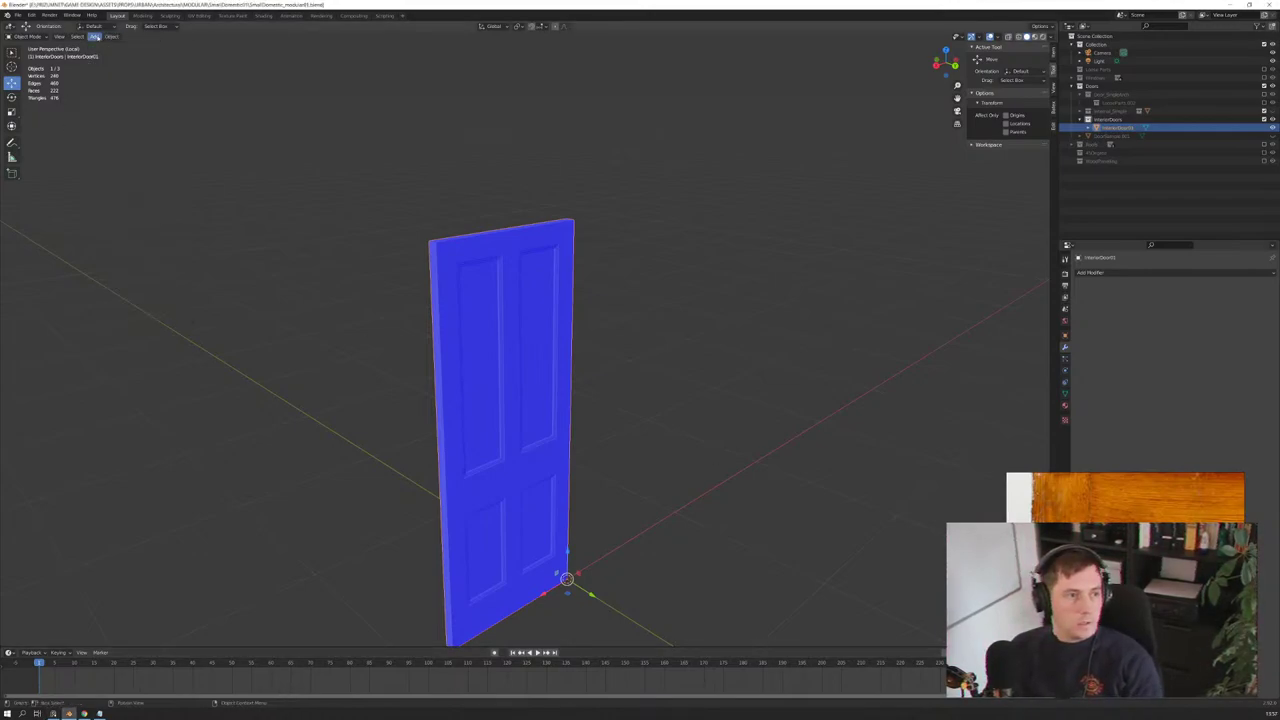
key("shift+a")
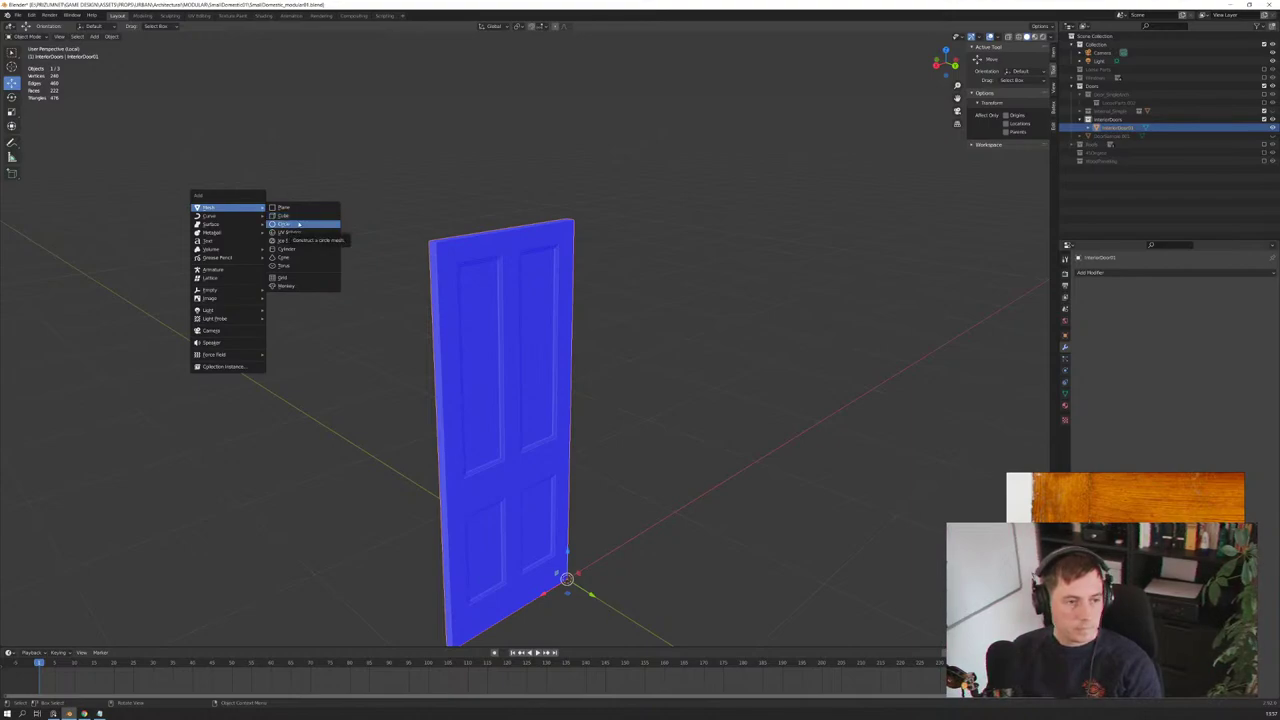
Step: Add a Circle mesh with fewer vertices and a 0.05 m radius
left_click(298, 224)
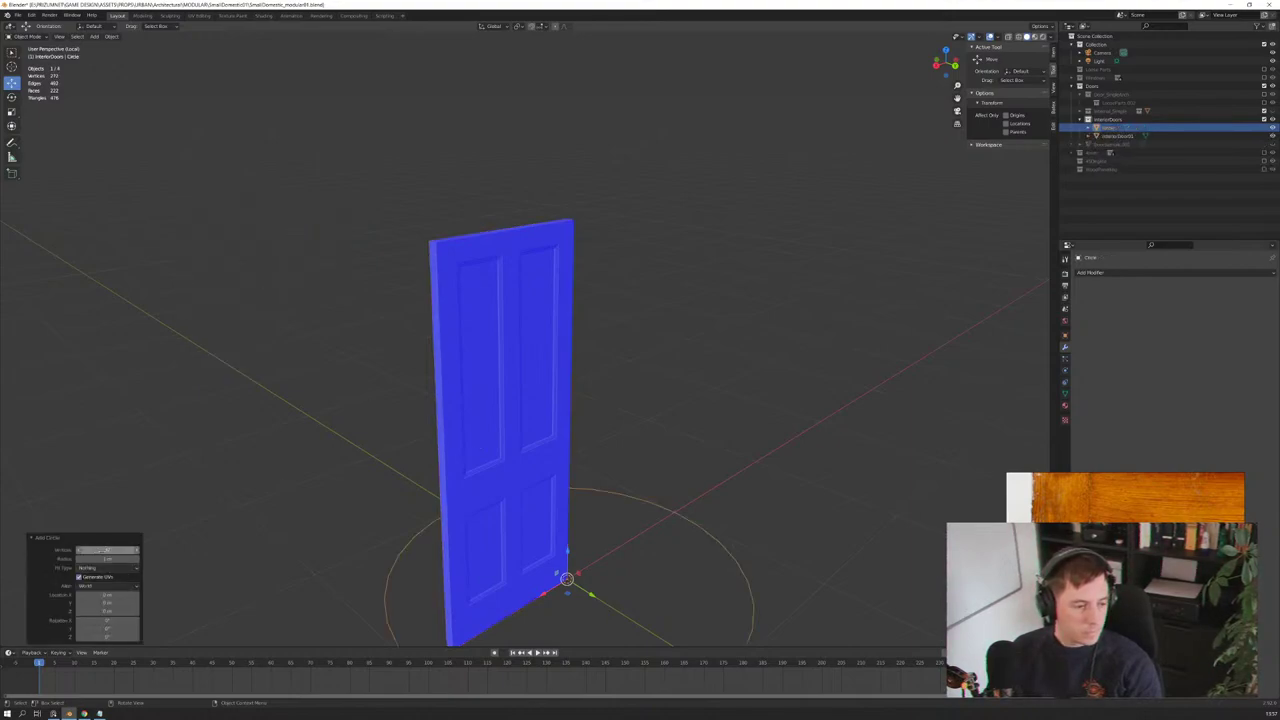
left_click_drag(107, 550, 125, 550)
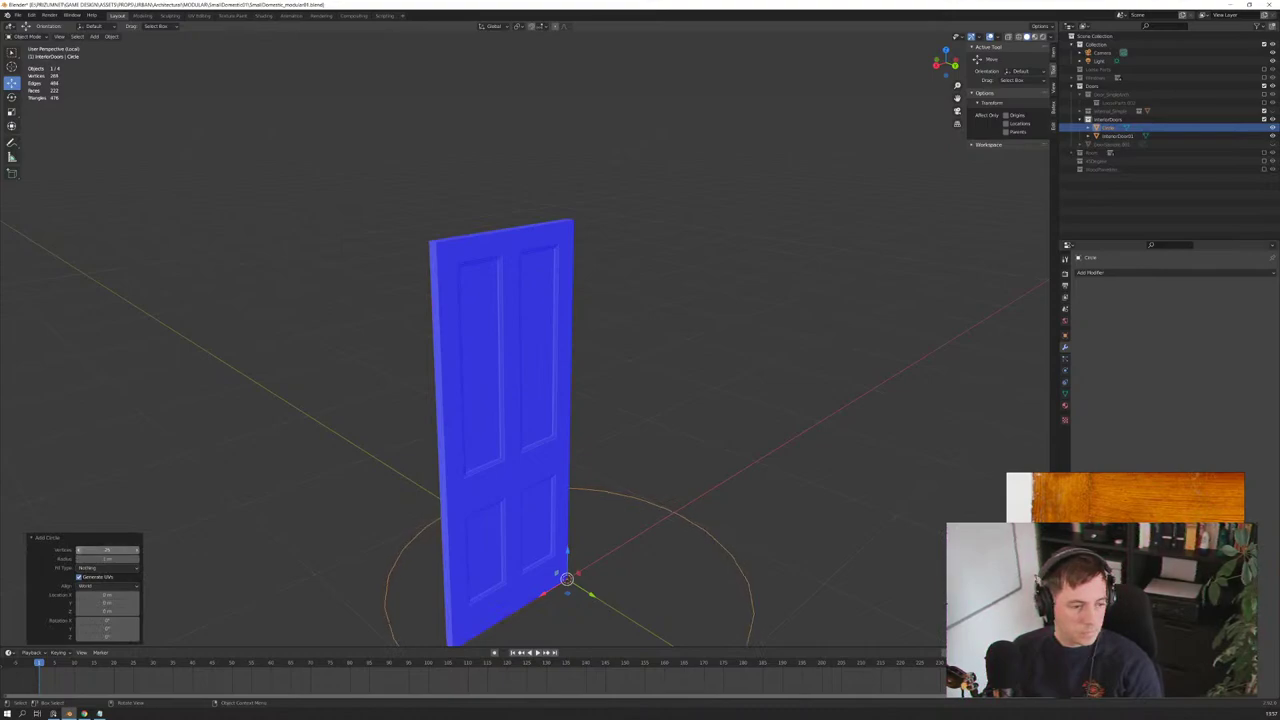
left_click(78, 550)
left_click(78, 550)
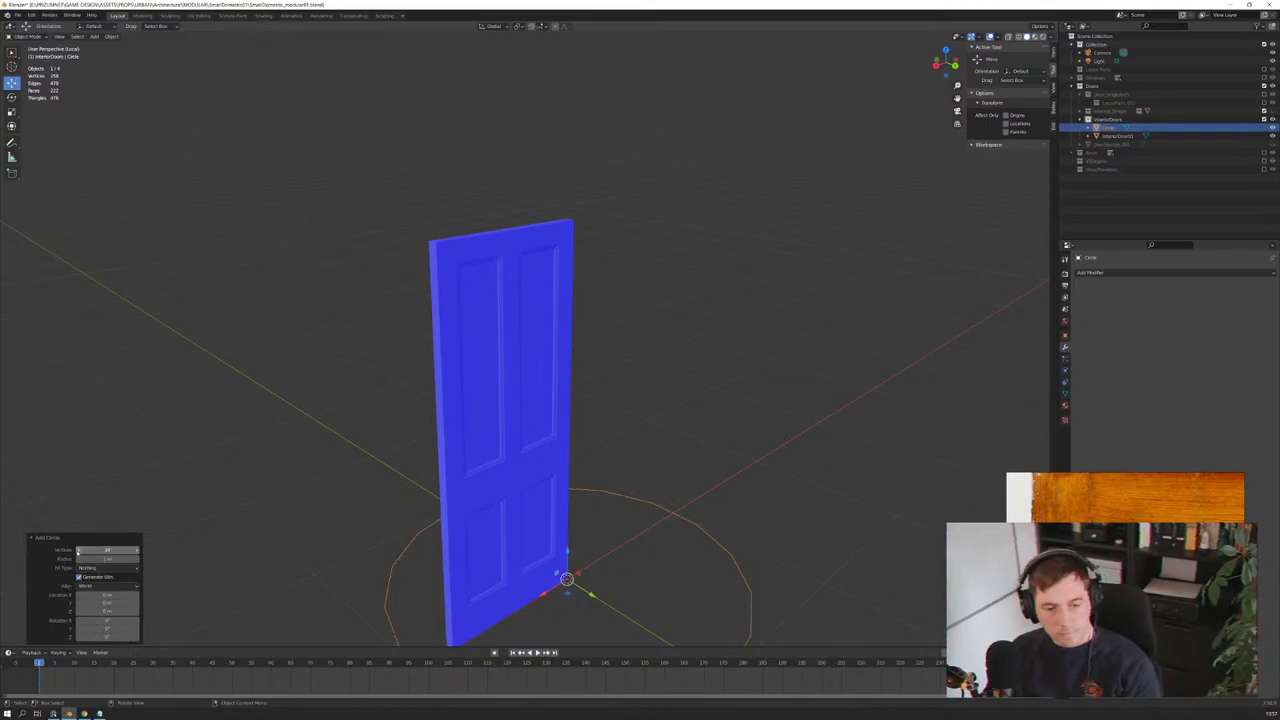
left_click(80, 558)
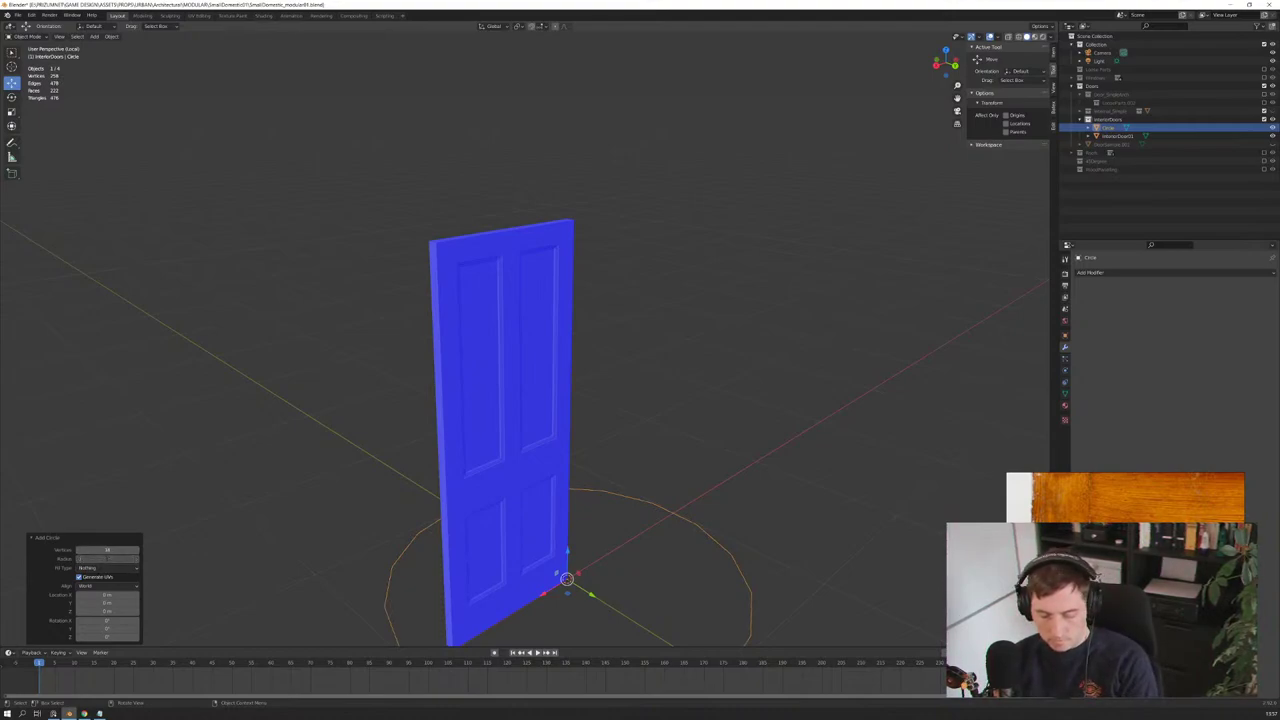
type("0.05")
key("Return")
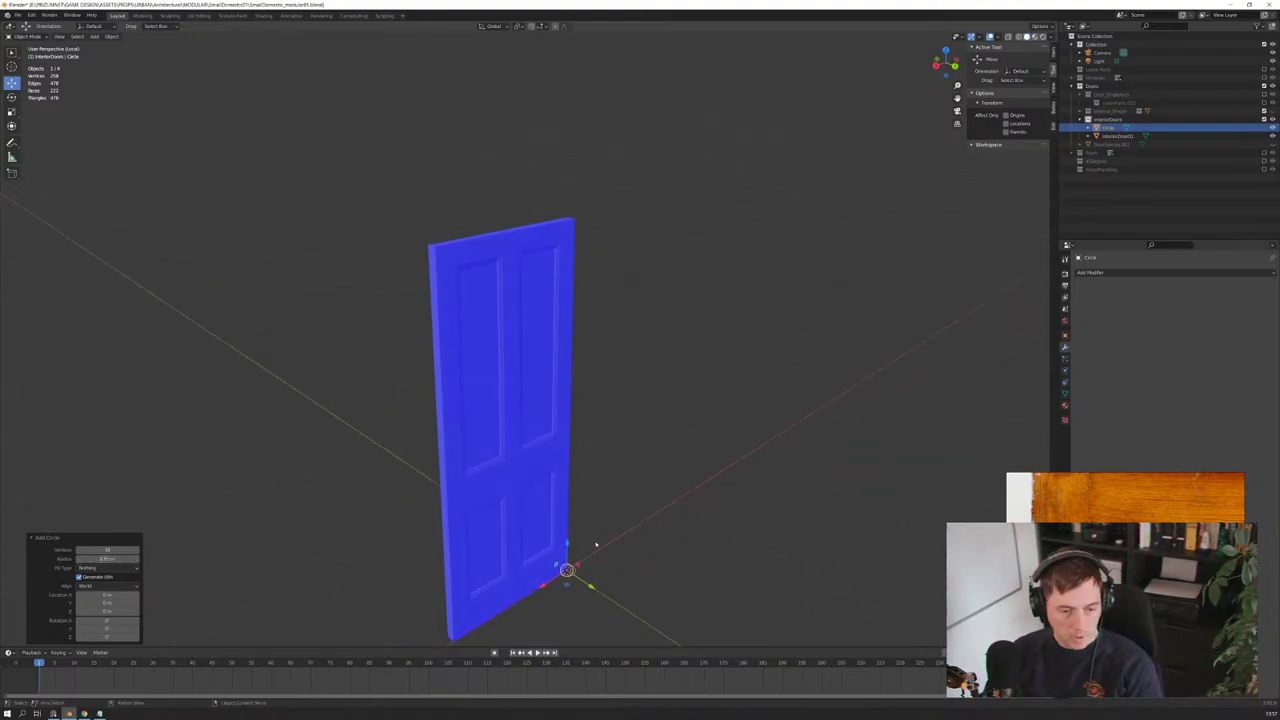
Step: Rotate the circle 90° about Y and check it from the side and front
type("r")
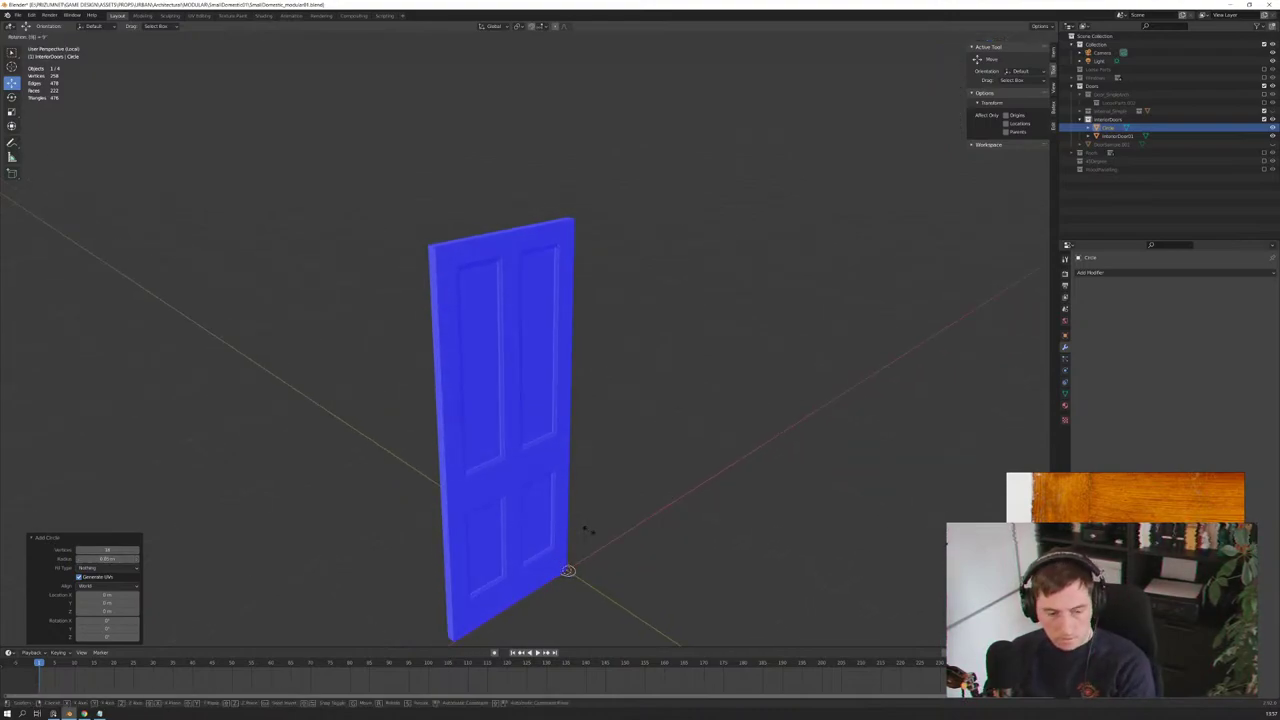
type("90y")
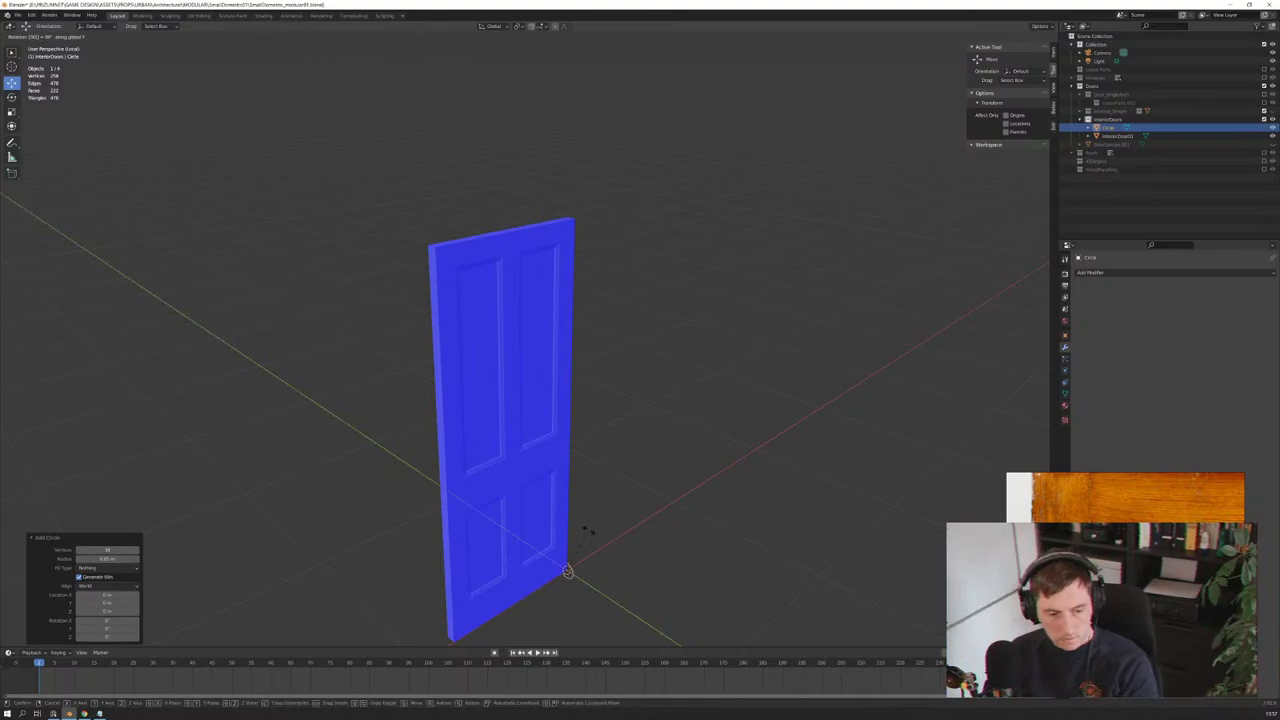
key("Return")
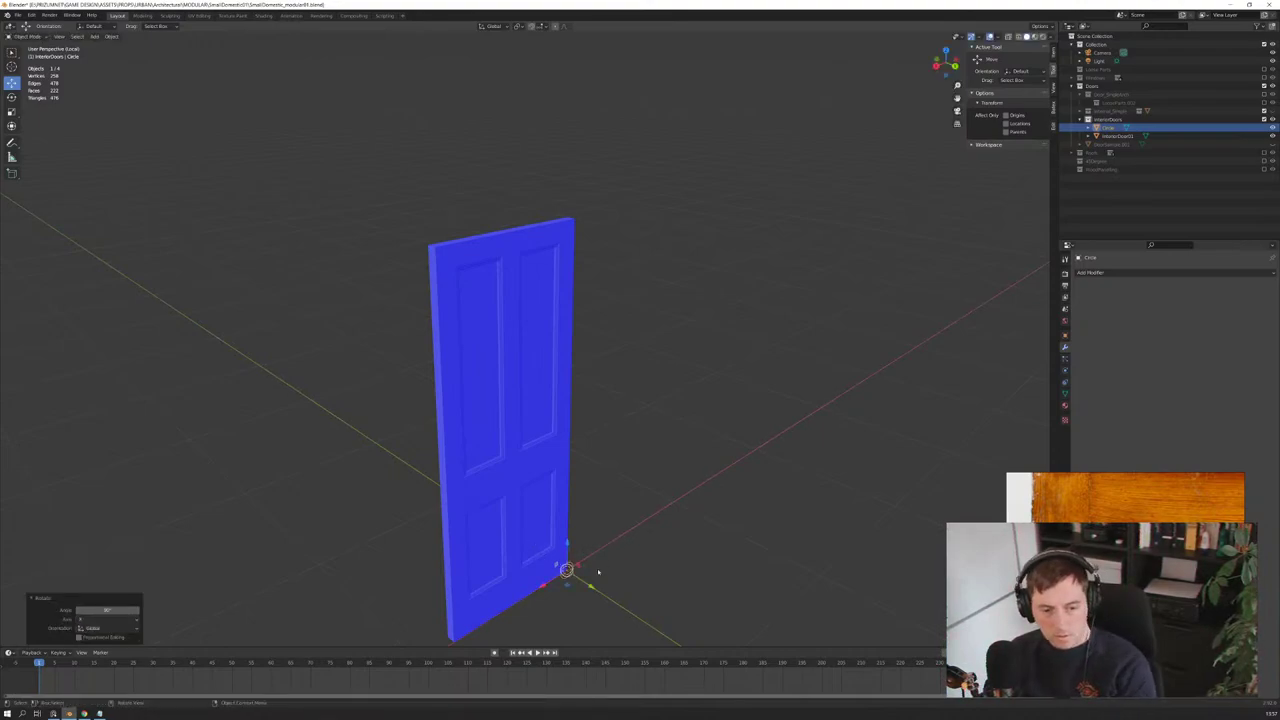
key("KP_3")
key("KP_1")
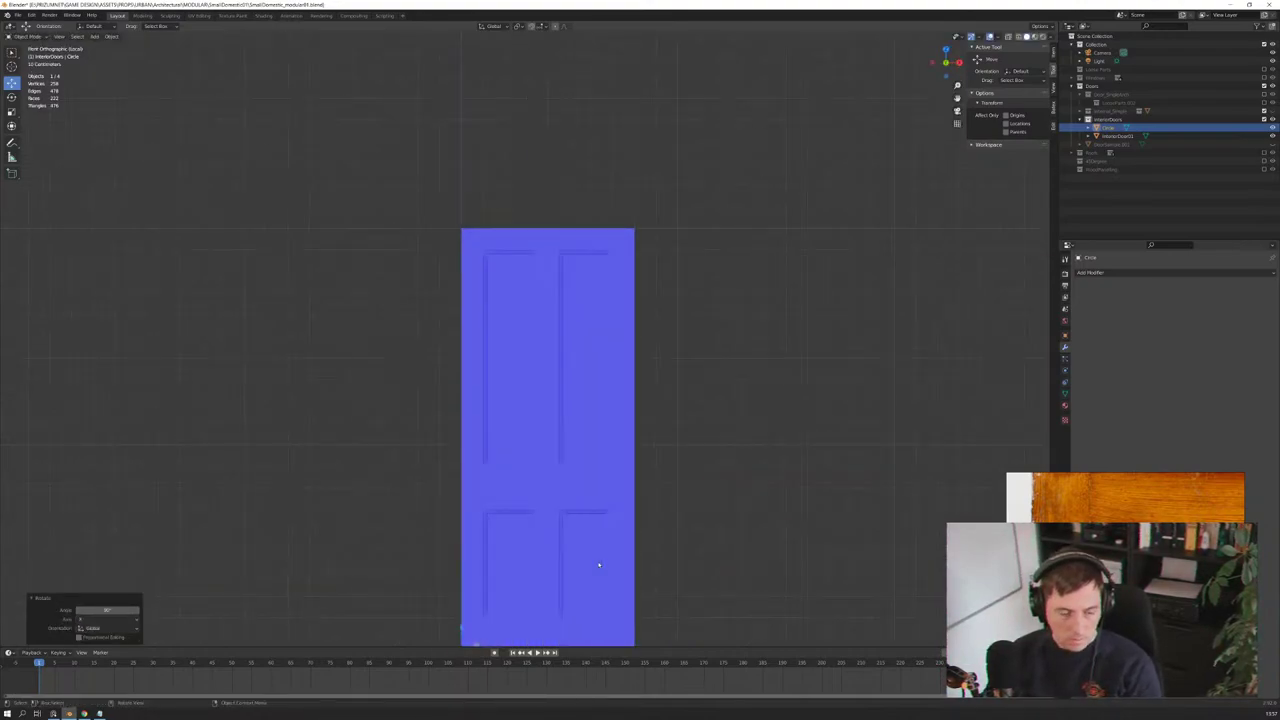
Step: In wireframe, move the circle to the door edge between the panels and scale it to half
middle_click_drag(597, 549, 634, 456, "shift")
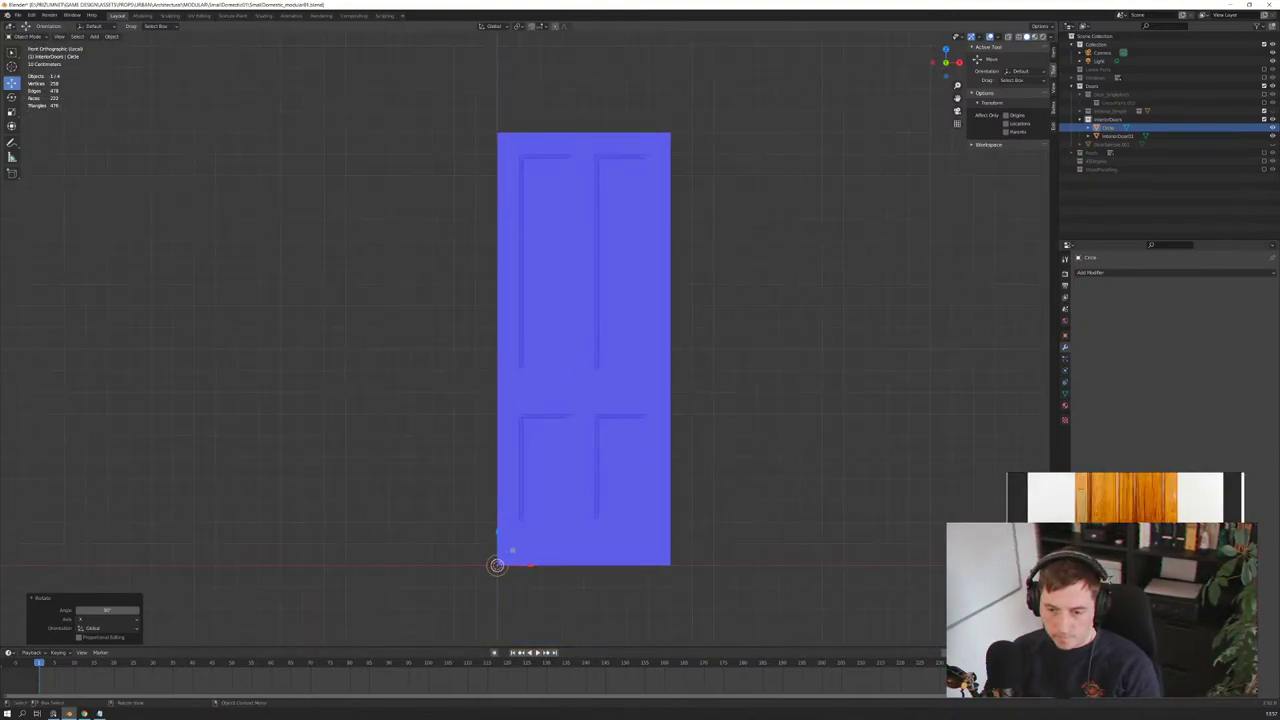
scroll(519, 578, "up", 1)
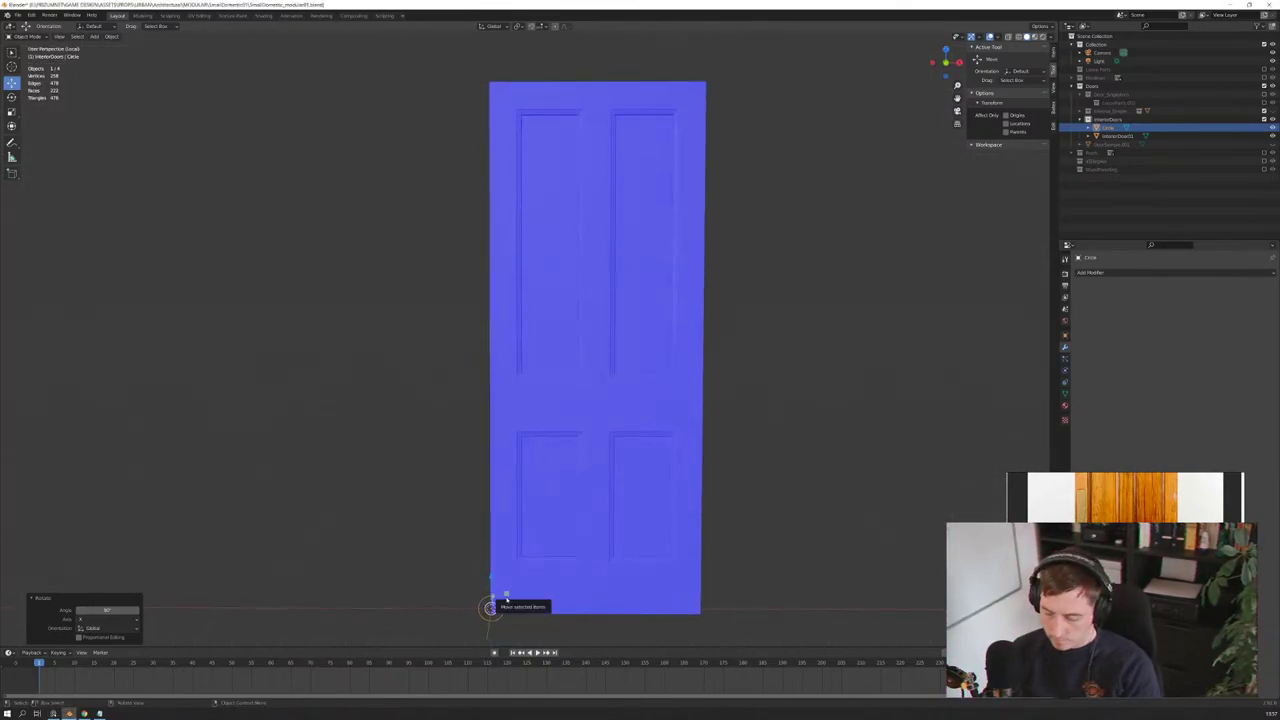
key("KP_3")
key("KP_1")
key("g")
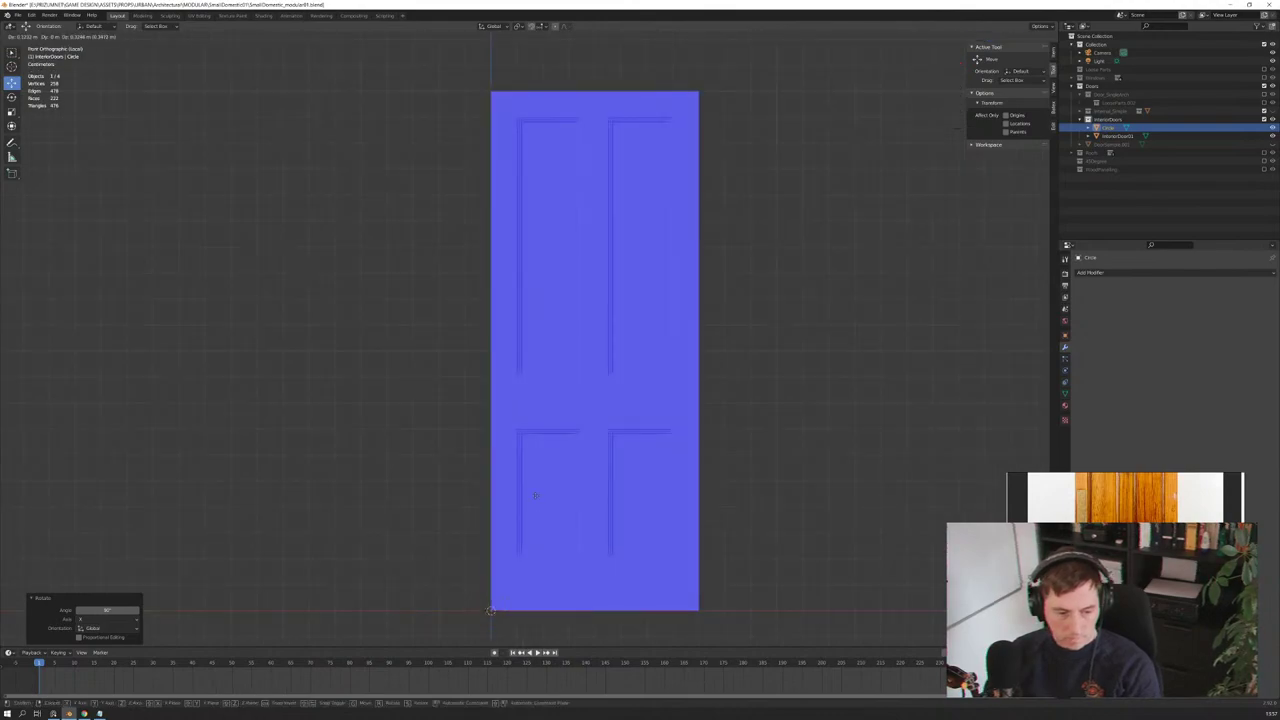
left_click(531, 396)
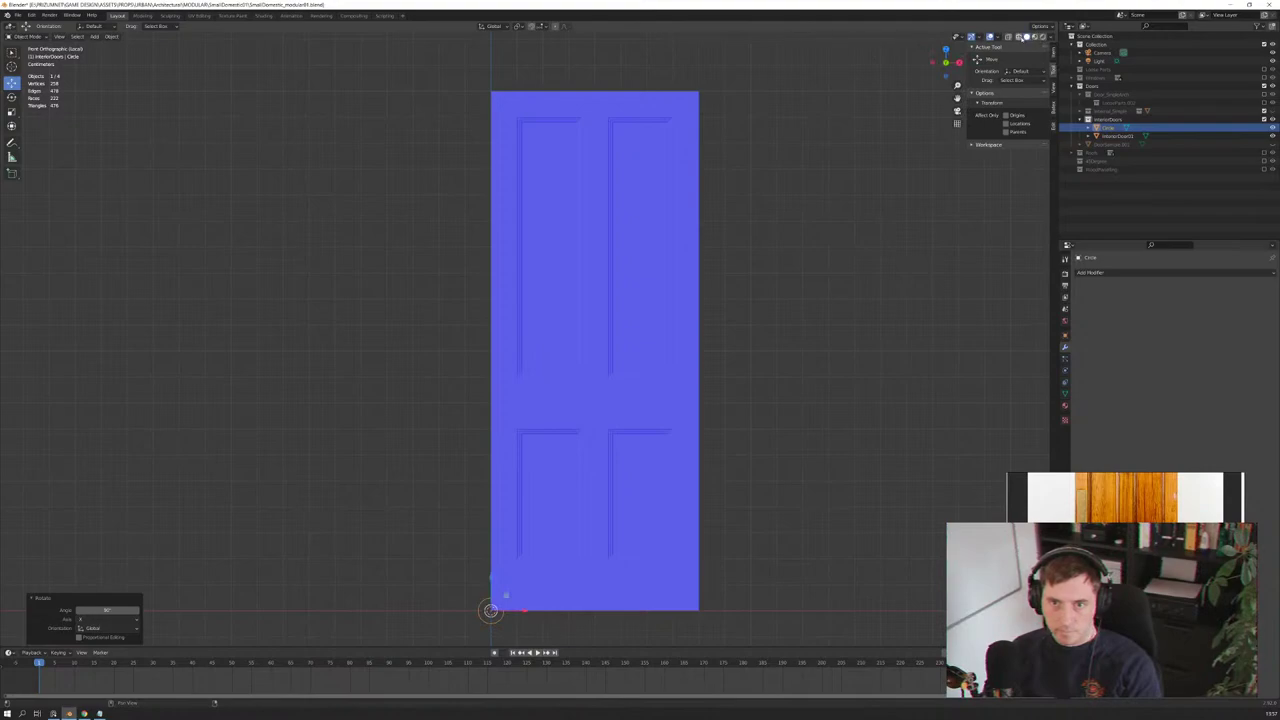
left_click(1019, 37)
key("g")
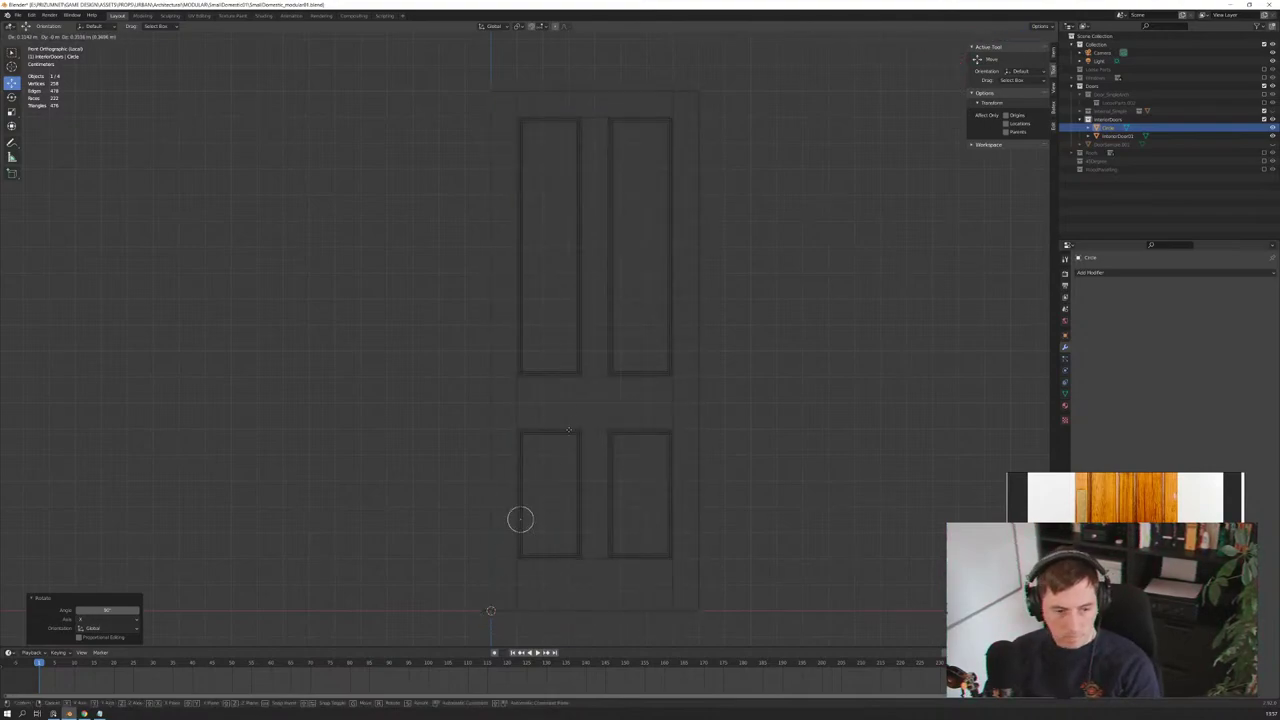
left_click(563, 322)
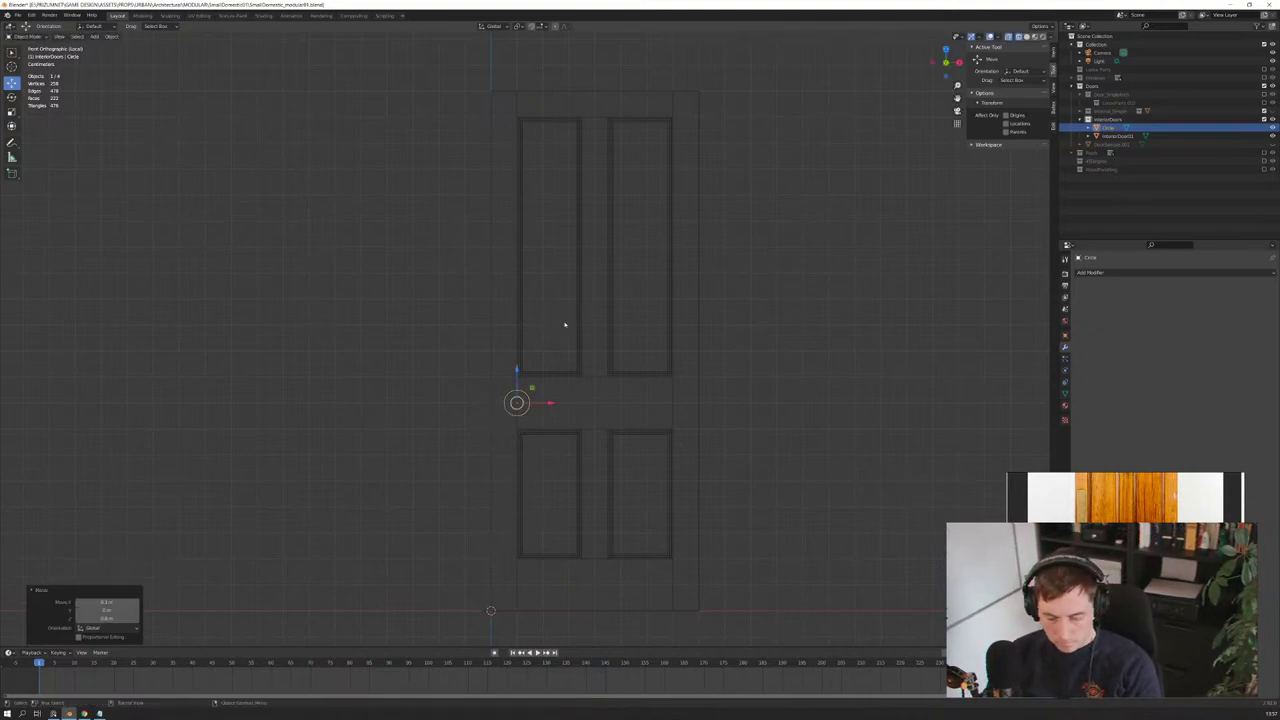
key("s")
left_click(563, 322)
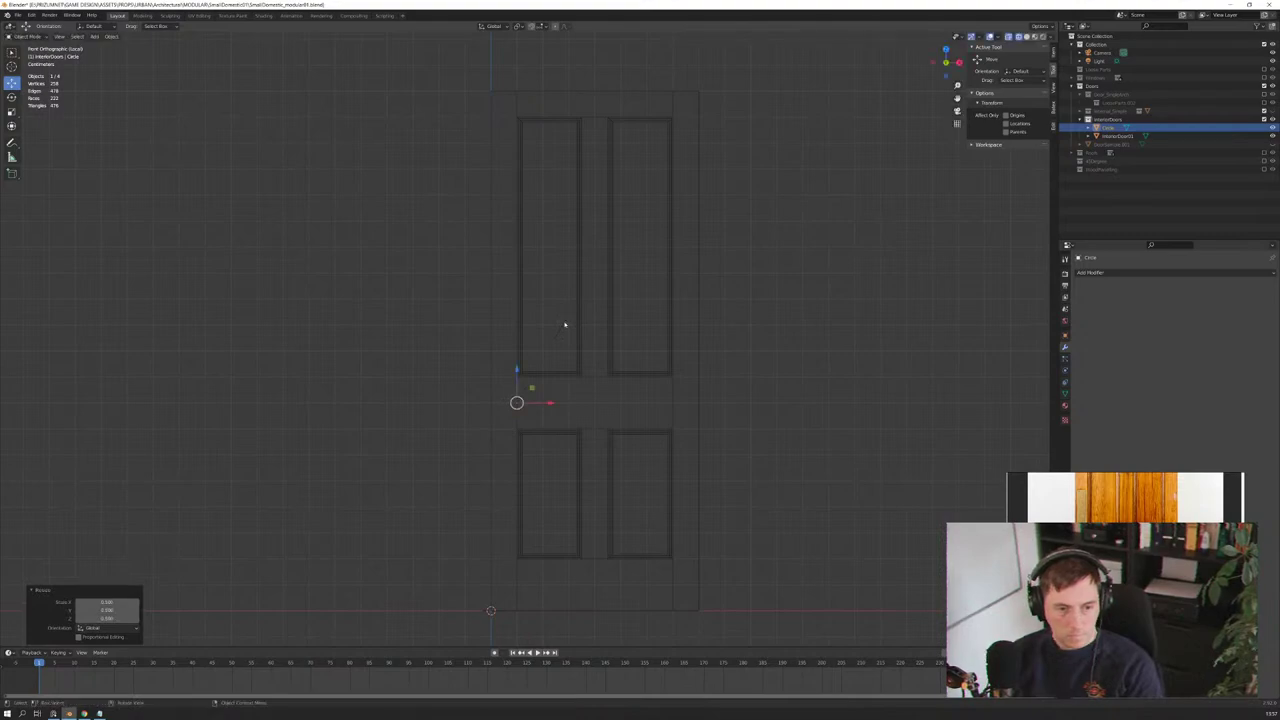
Step: Check the circle's placement at an angle and from the front, then restore solid shading
scroll(561, 375, "up", 4)
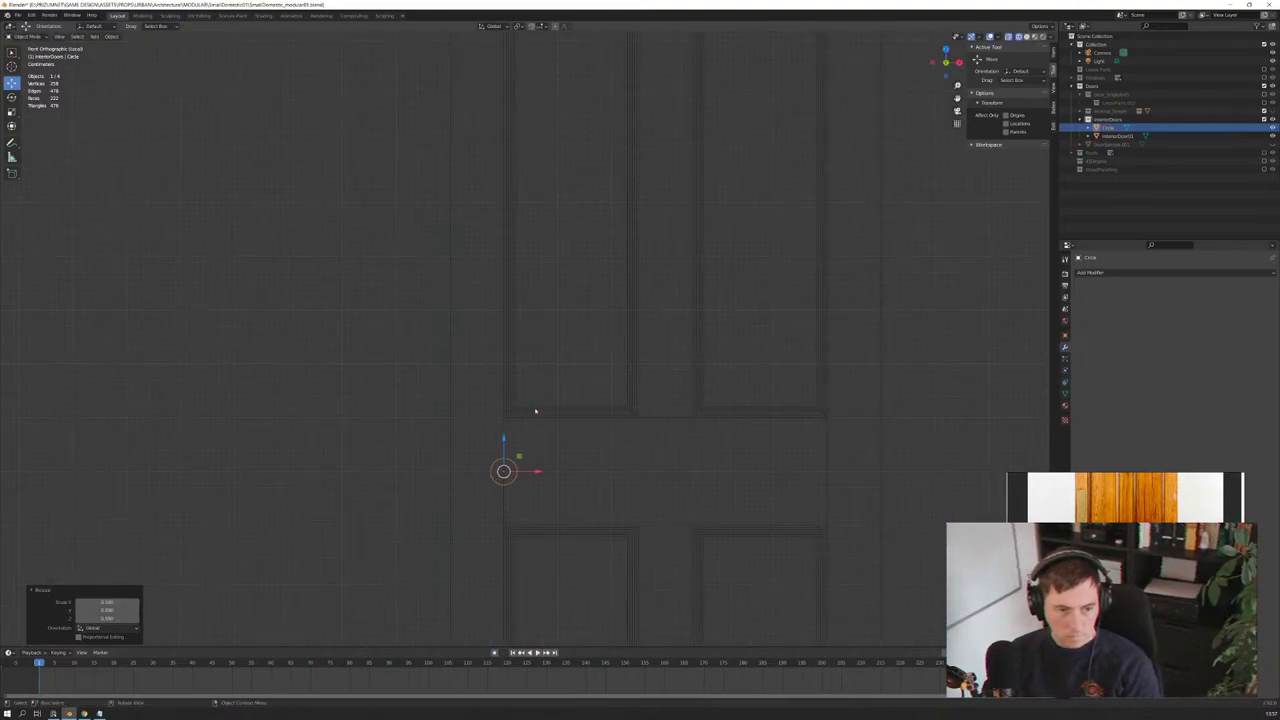
scroll(561, 375, "up", 1)
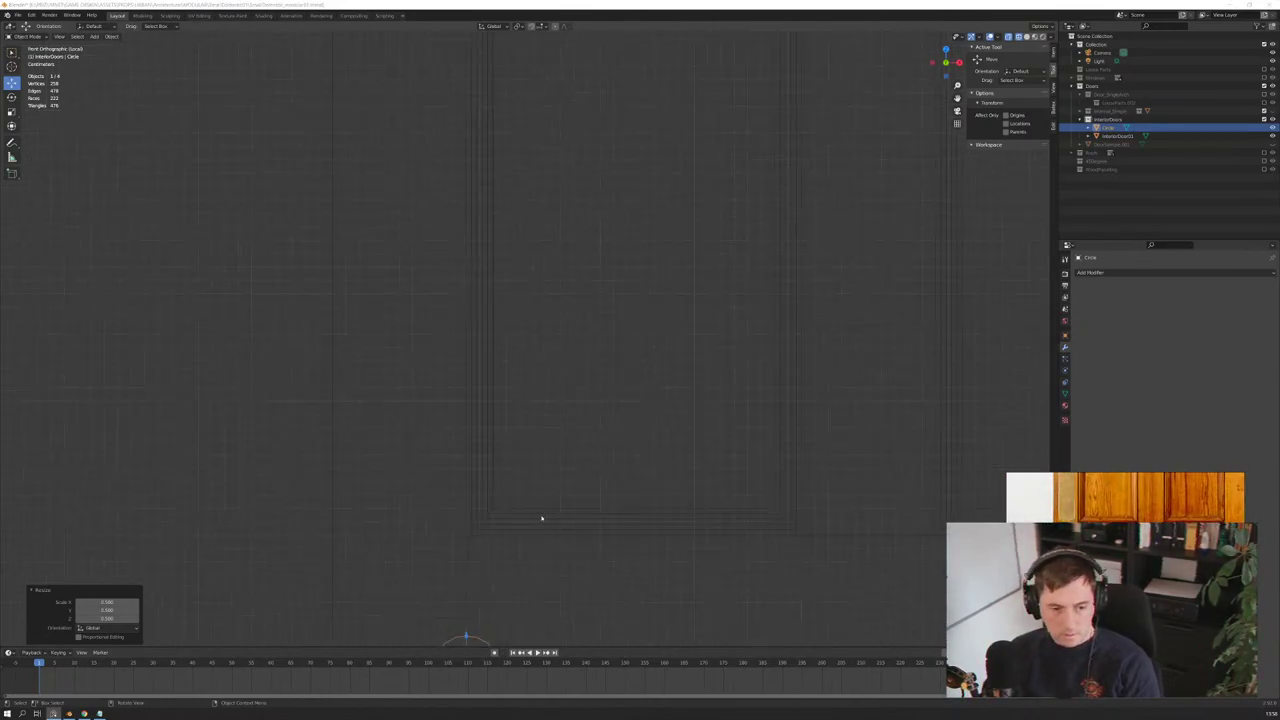
middle_click_drag(543, 517, 680, 300)
key("KP_1")
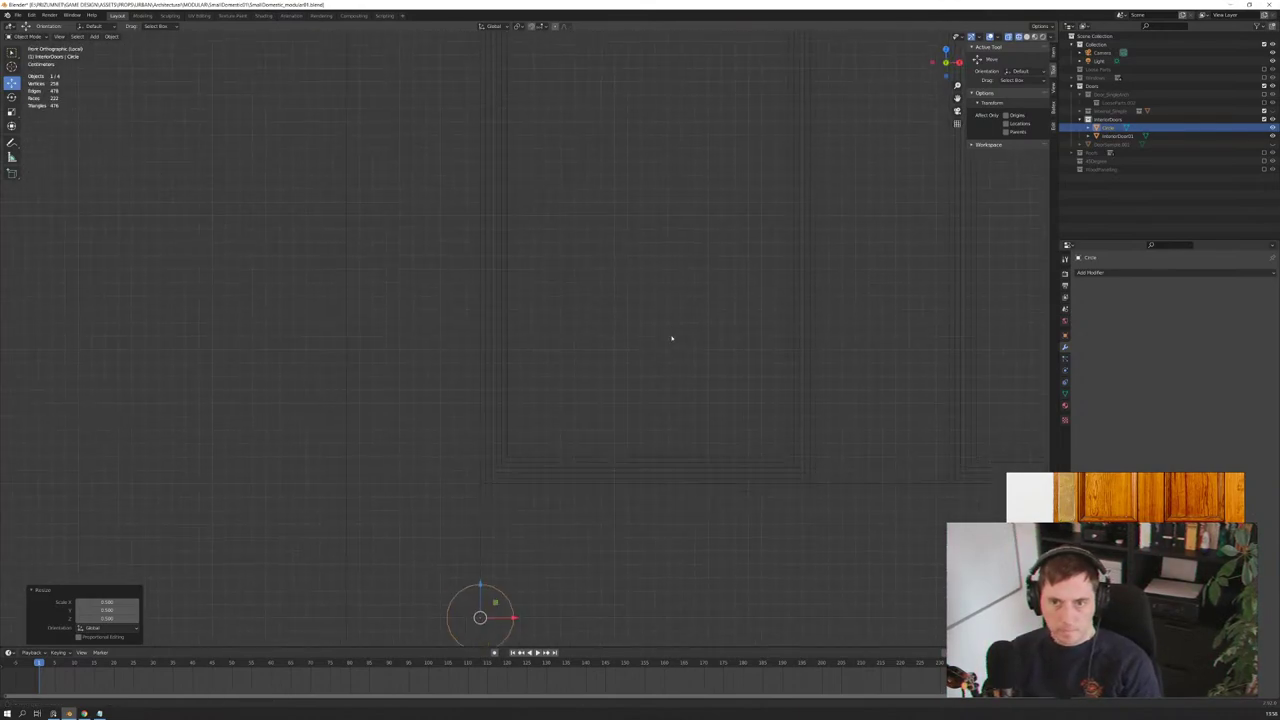
middle_click_drag(671, 337, 674, 286, "shift")
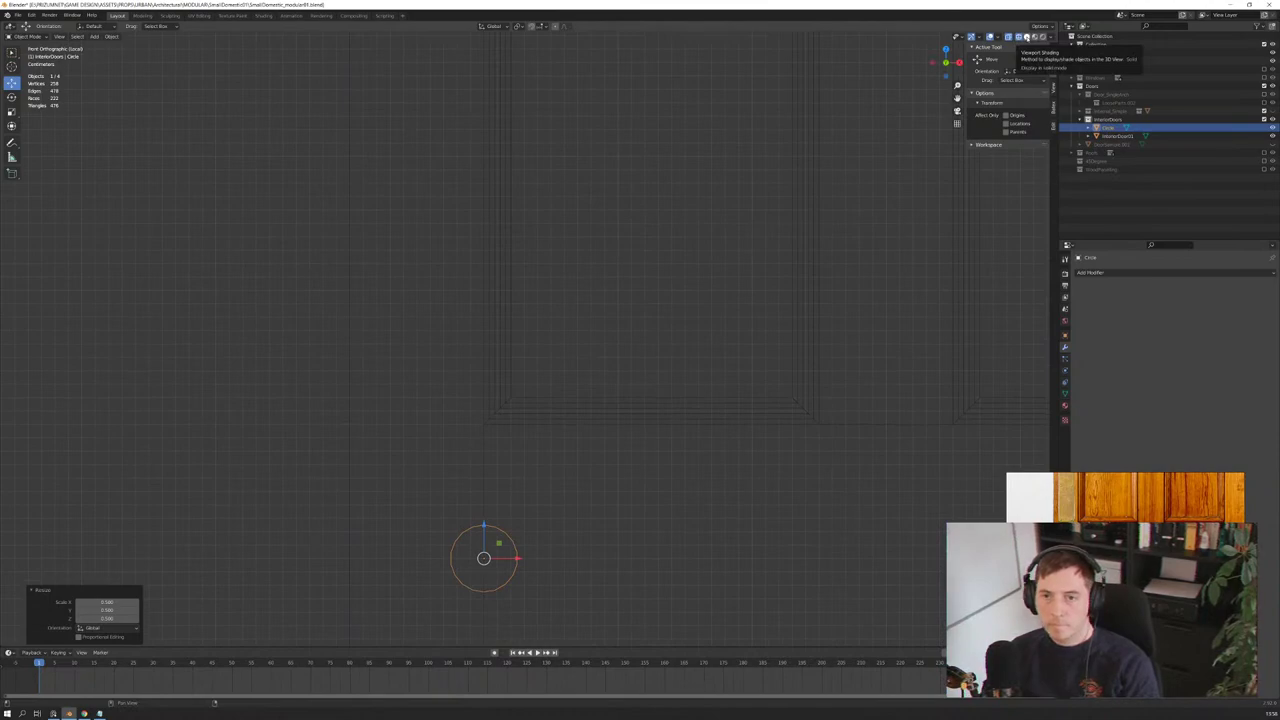
left_click(1027, 37)
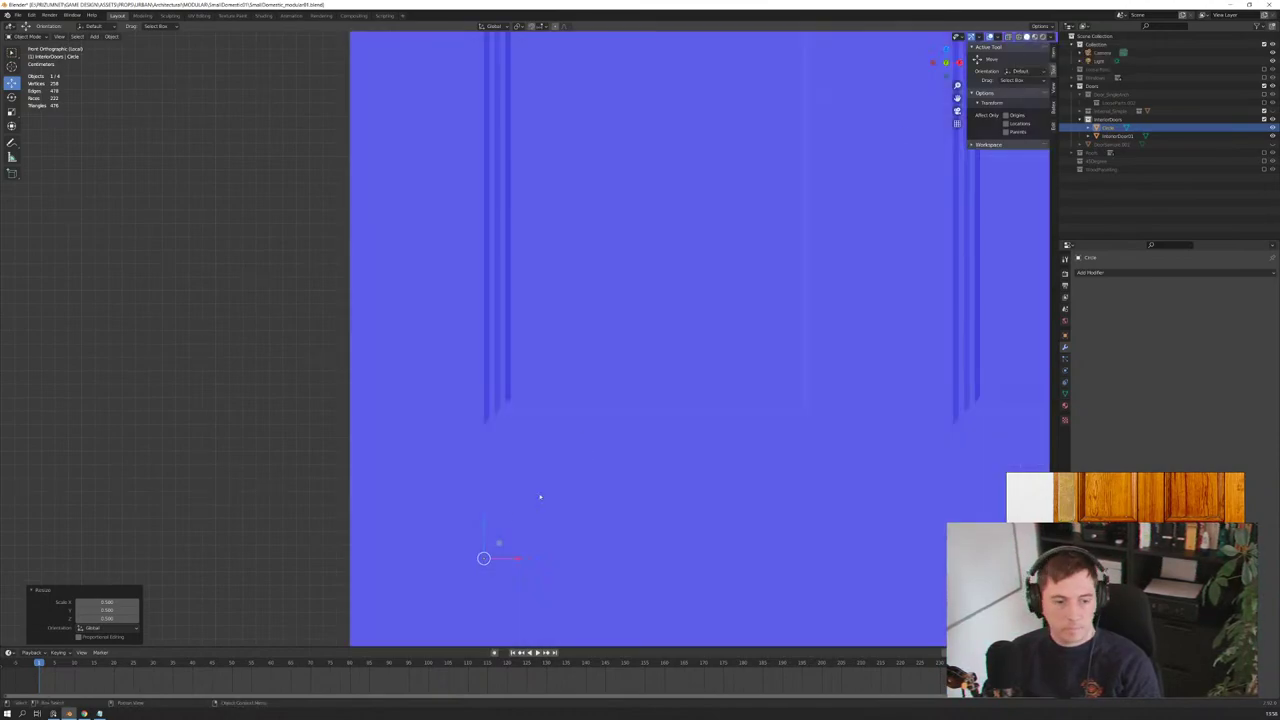
Step: Select the door and move it 0.5 along the axis
mouse_move(543, 500)
middle_mouse_down("shift")
mouse_move(599, 422)
mouse_move(706, 445)
mouse_move(694, 460)
mouse_move(706, 469)
mouse_move(680, 449)
mouse_move(709, 443)
mouse_move(602, 507)
mouse_move(660, 486)
mouse_move(573, 423)
middle_mouse_up("shift")
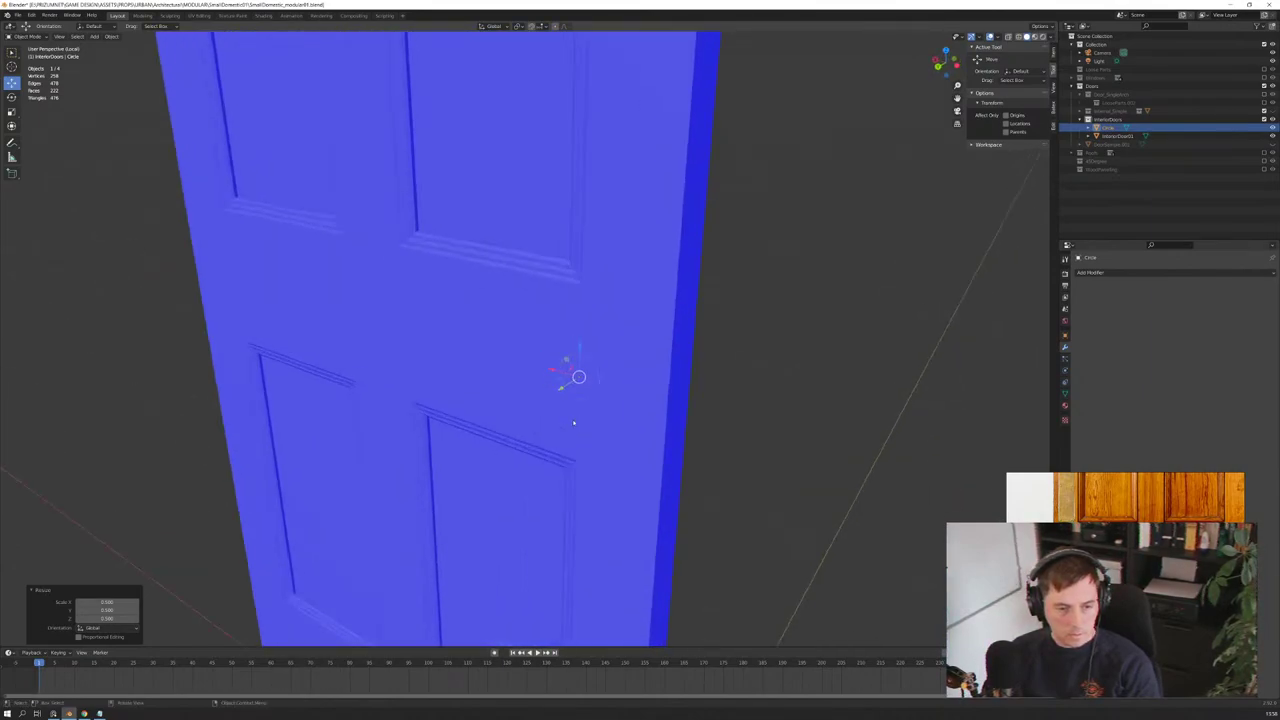
scroll(600, 434, "down", 2)
scroll(597, 434, "down", 2)
scroll(602, 441, "up", 1)
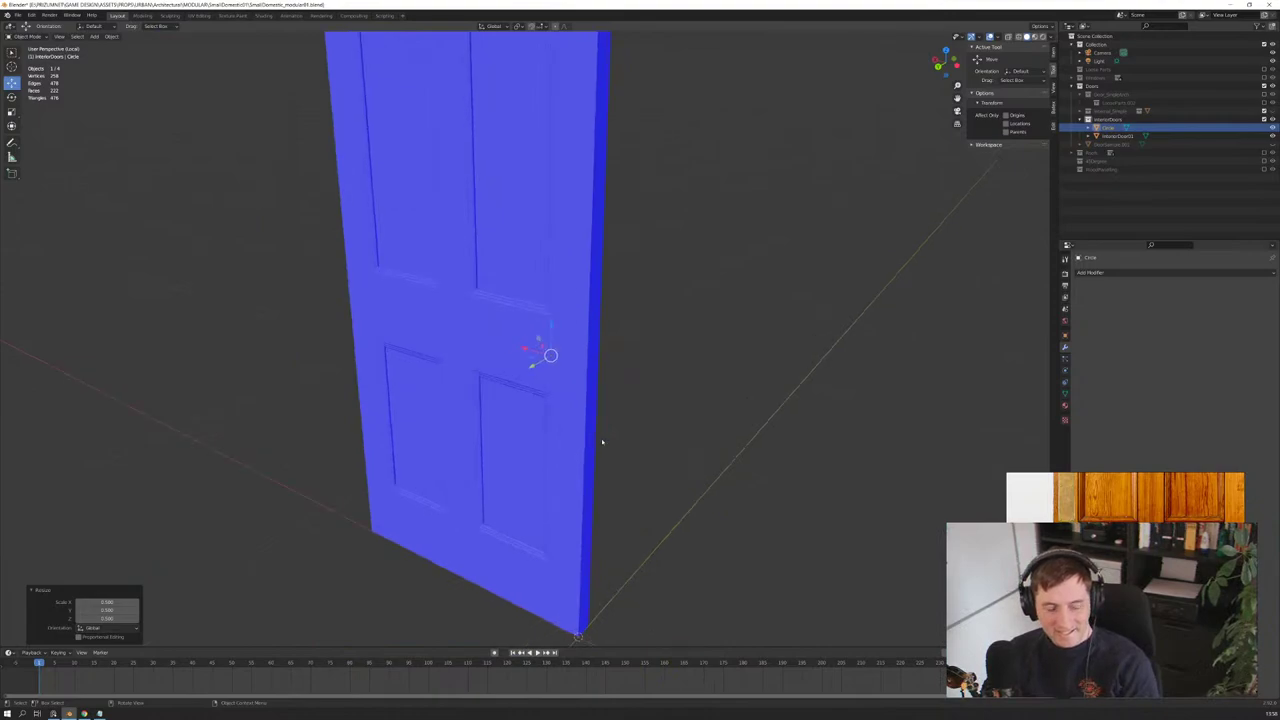
left_click(584, 492)
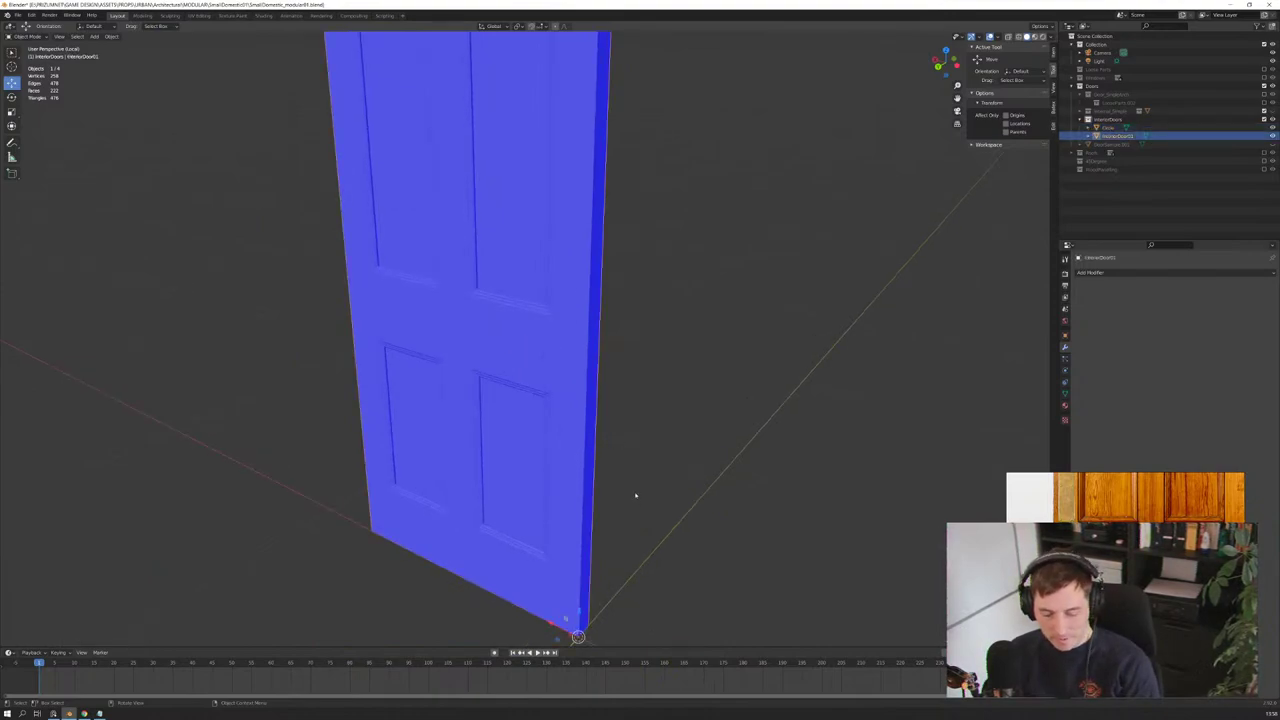
key("g")
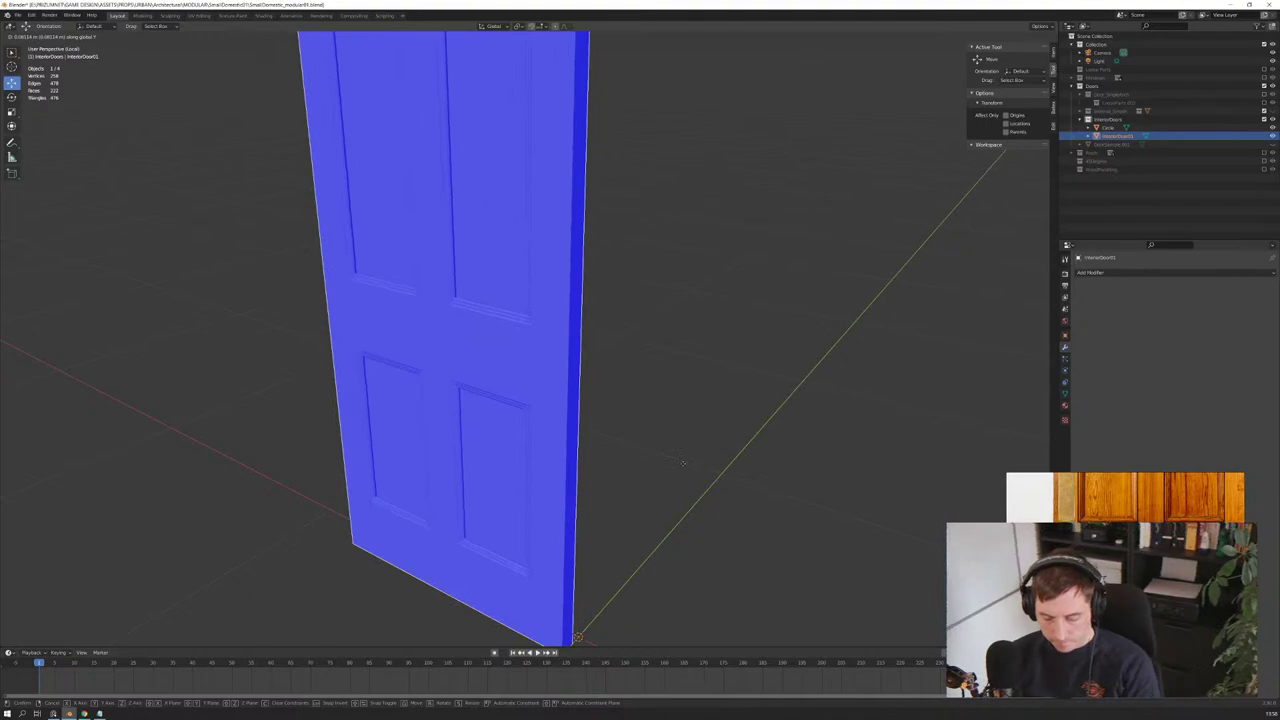
type("0.5")
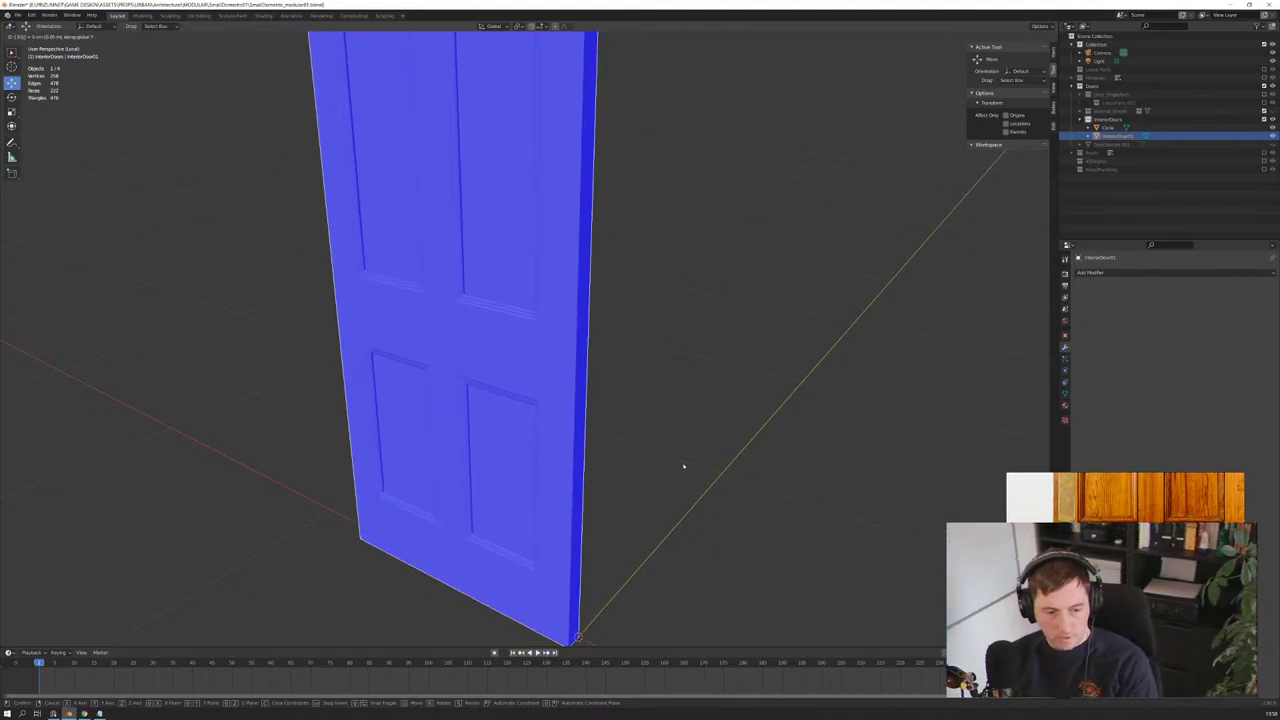
key("Return")
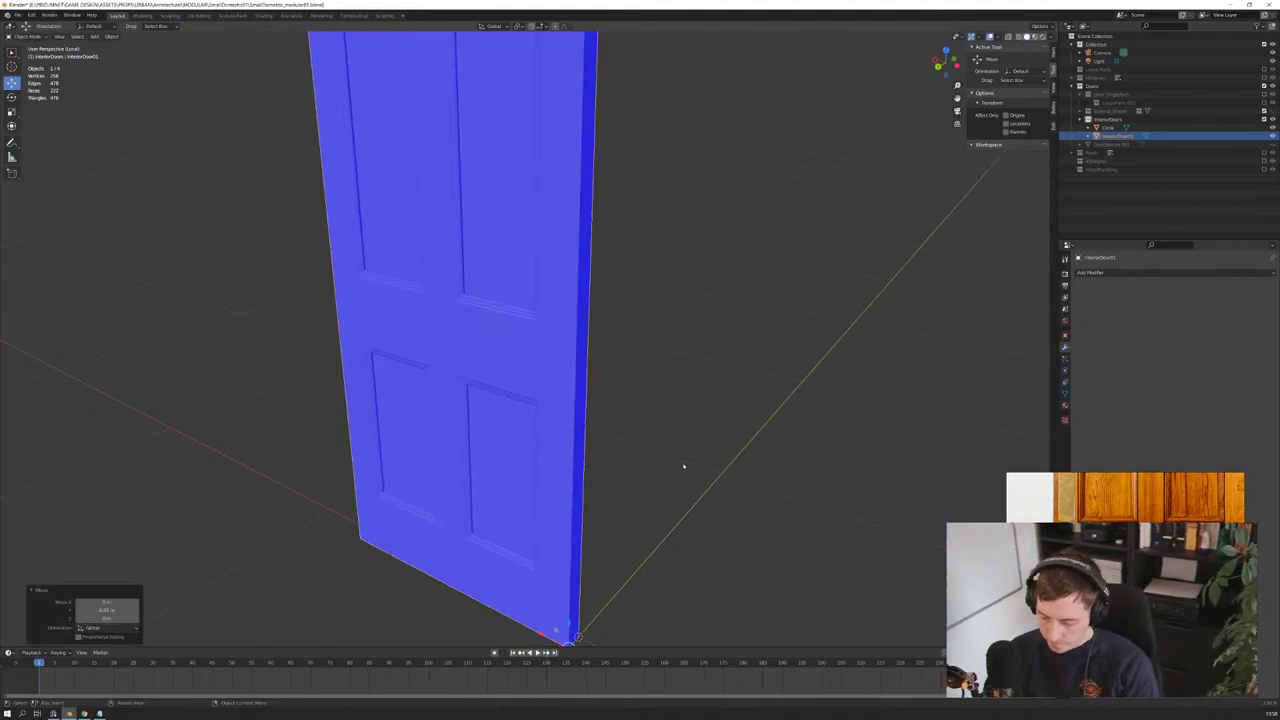
Step: Select the circle and inspect its position in side, top and front views
key("KP_3")
key("KP_1")
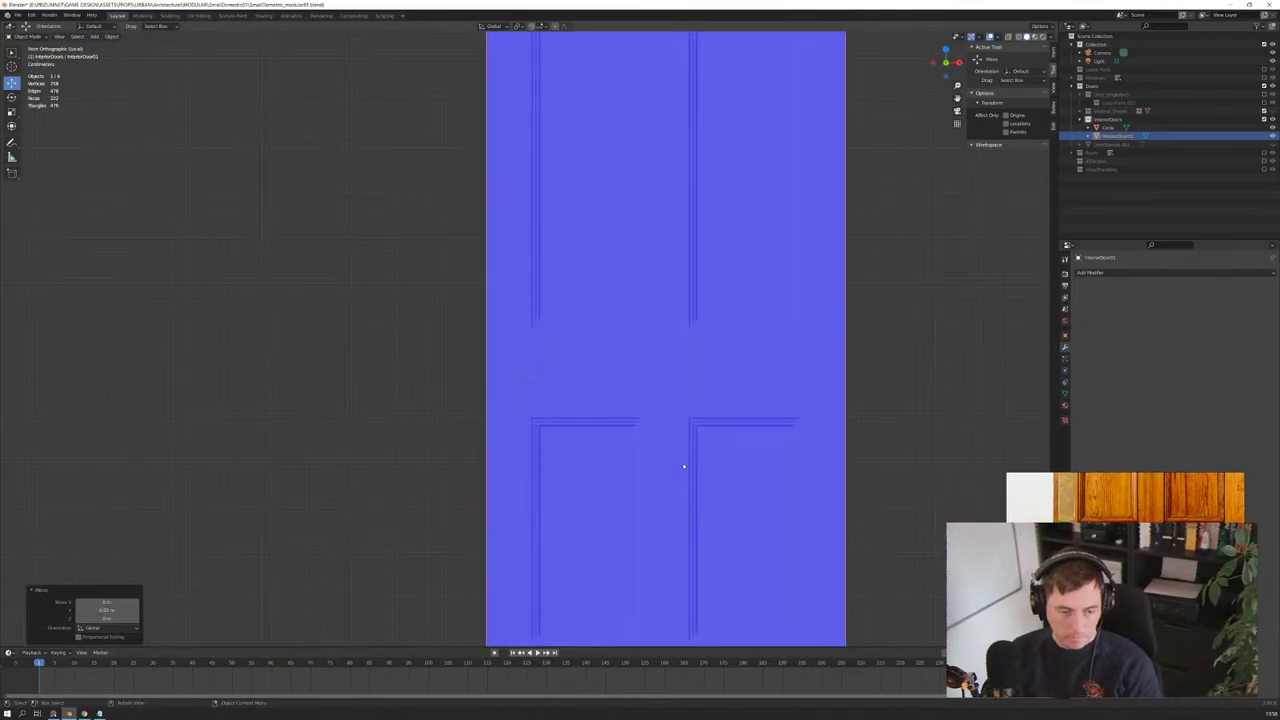
mouse_move(684, 466)
middle_mouse_down()
mouse_move(580, 414)
mouse_move(614, 443)
mouse_move(583, 387)
mouse_move(577, 409)
middle_mouse_up()
left_click(568, 403)
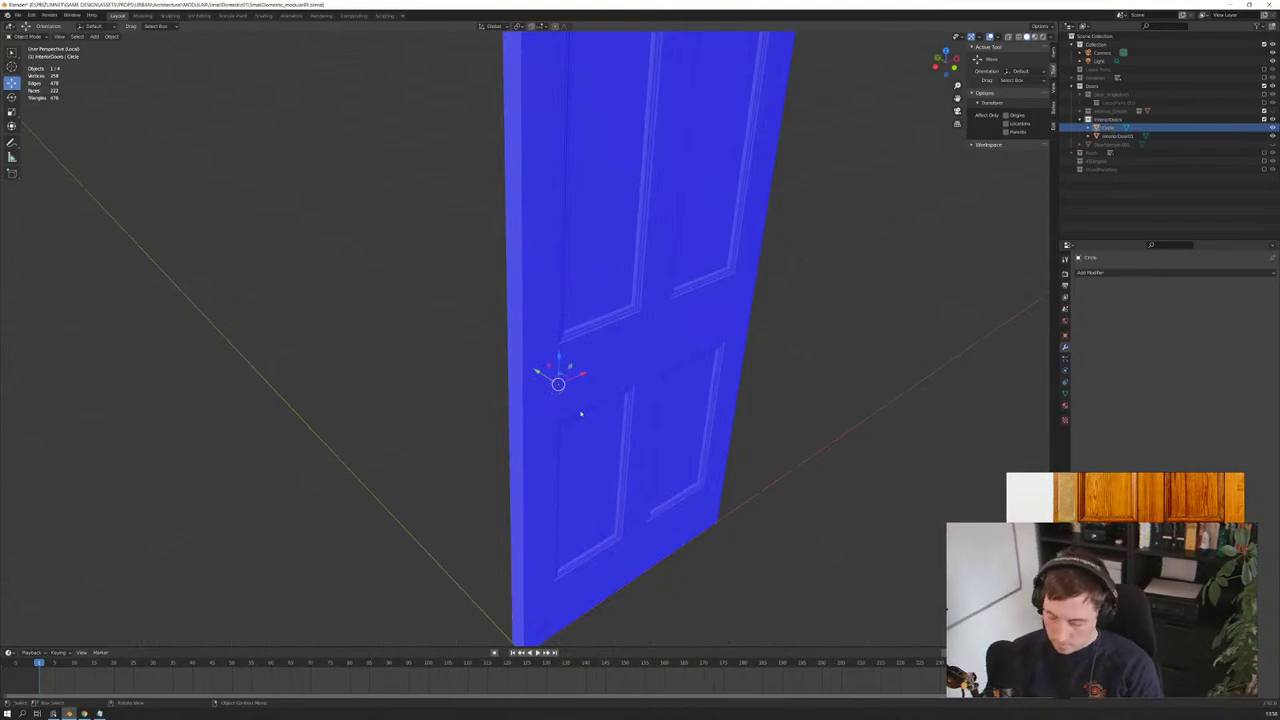
key("KP_3")
key("KP_1")
key("KP_7")
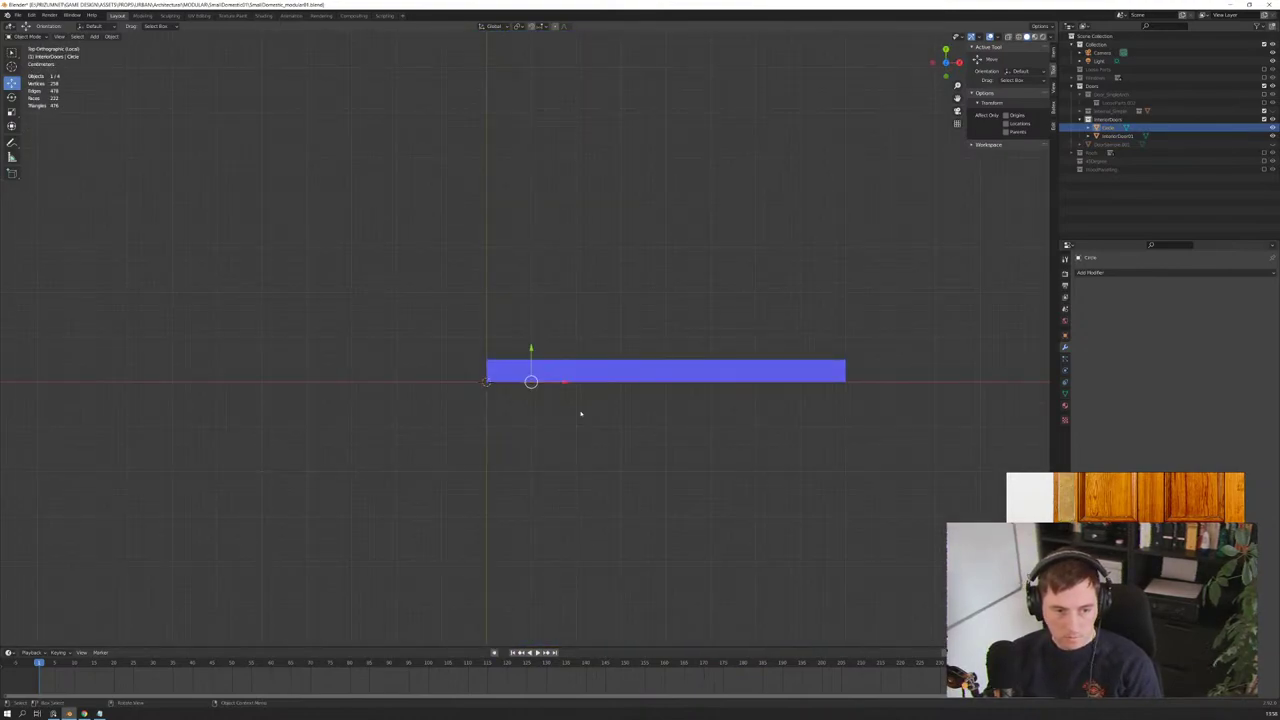
key("KP_1")
middle_click_drag(580, 413, 566, 392)
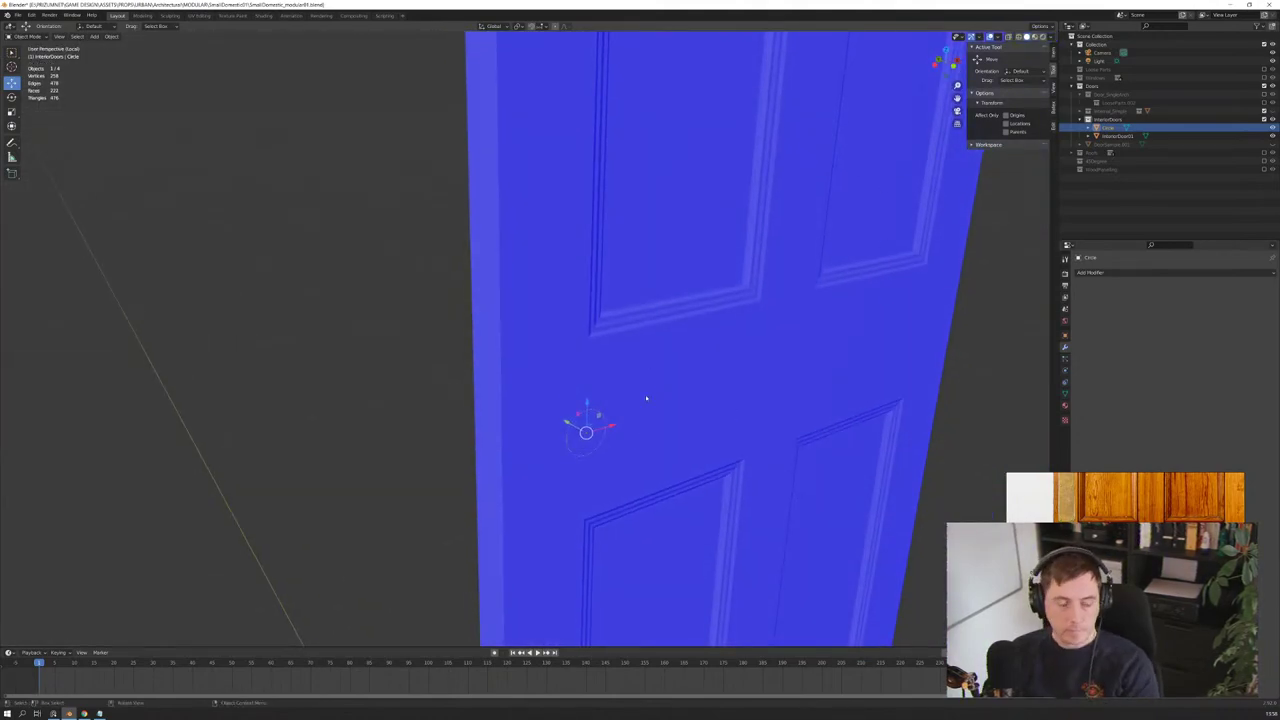
Step: Isolate the circle in local view with the door hidden
key("Tab")
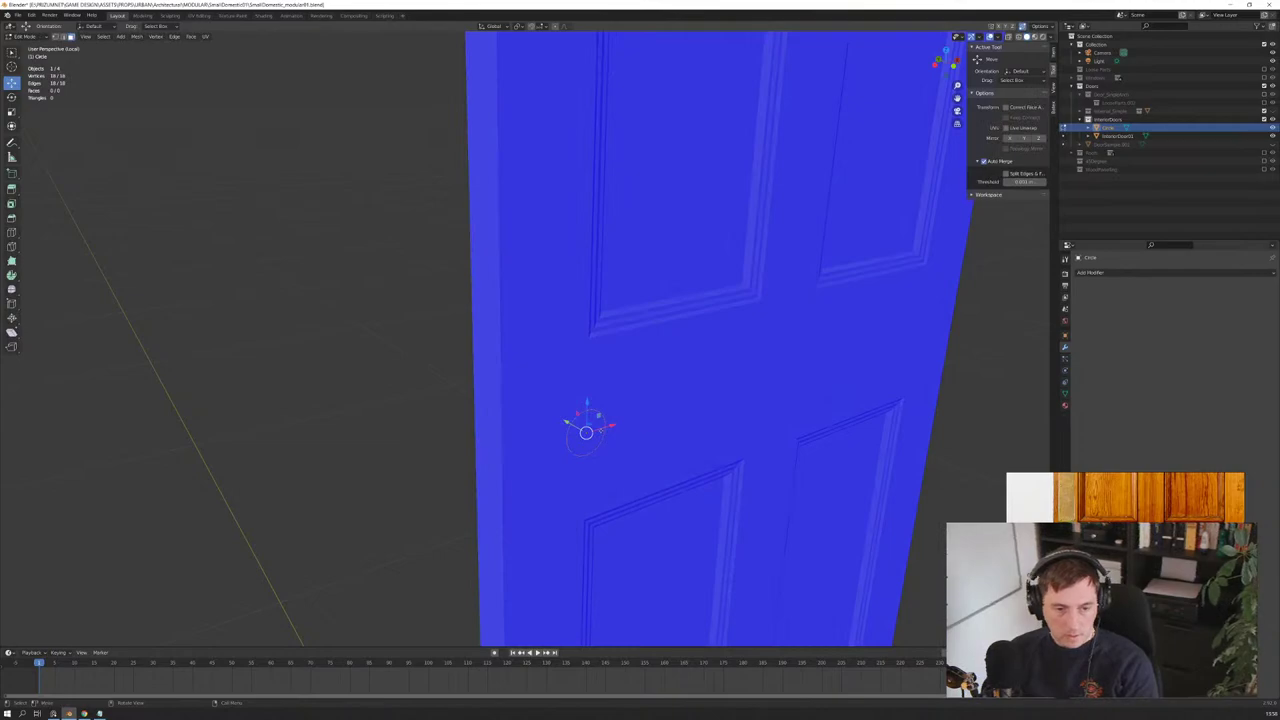
left_click(591, 422)
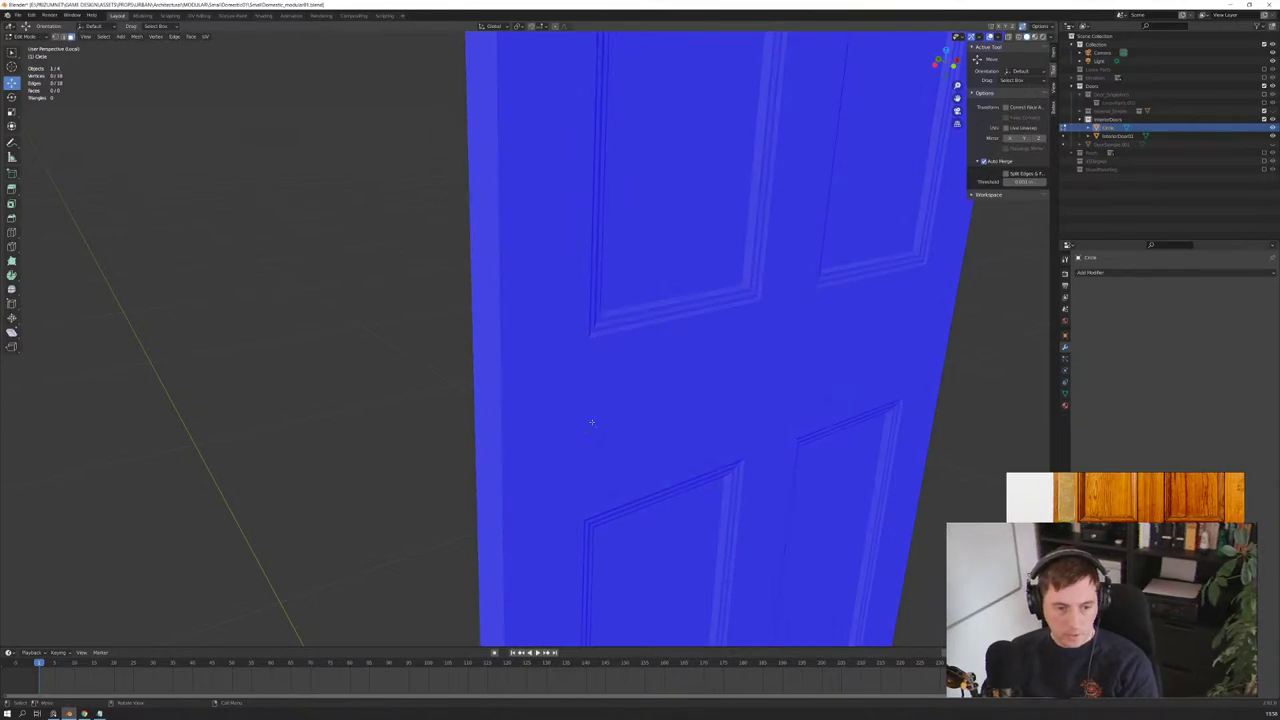
key("Tab")
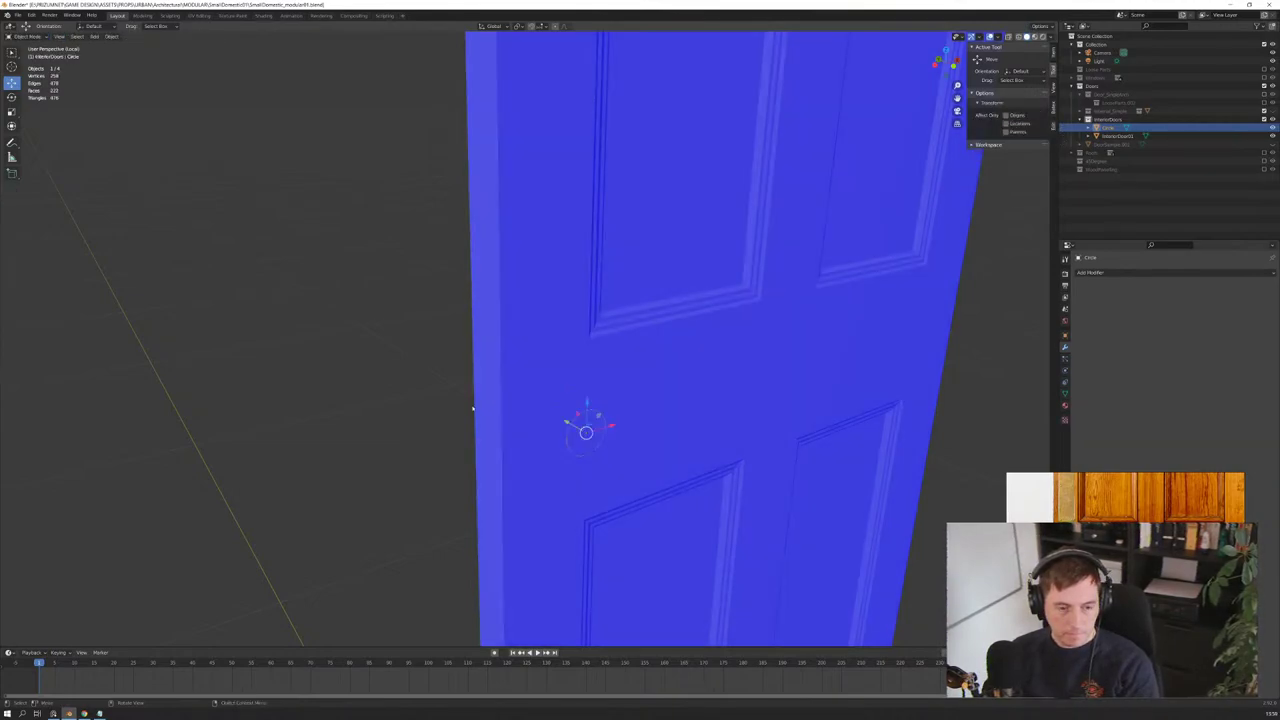
key("Tab")
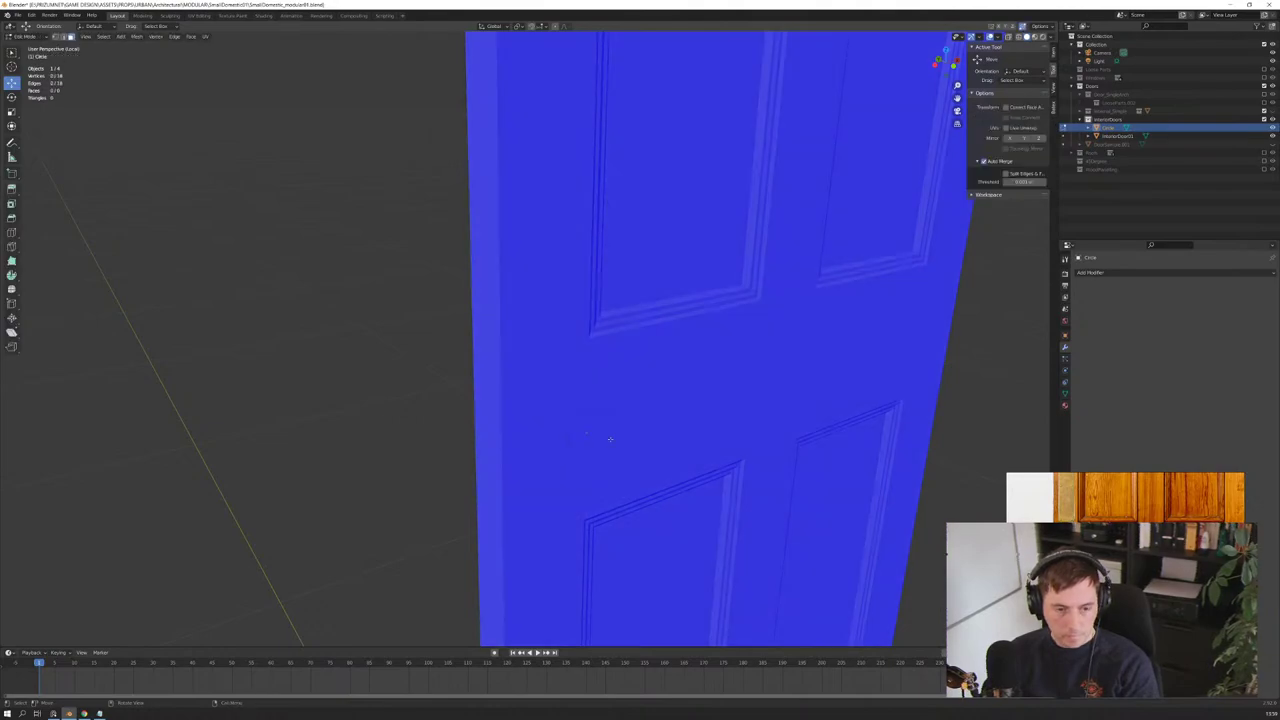
key("KP_1")
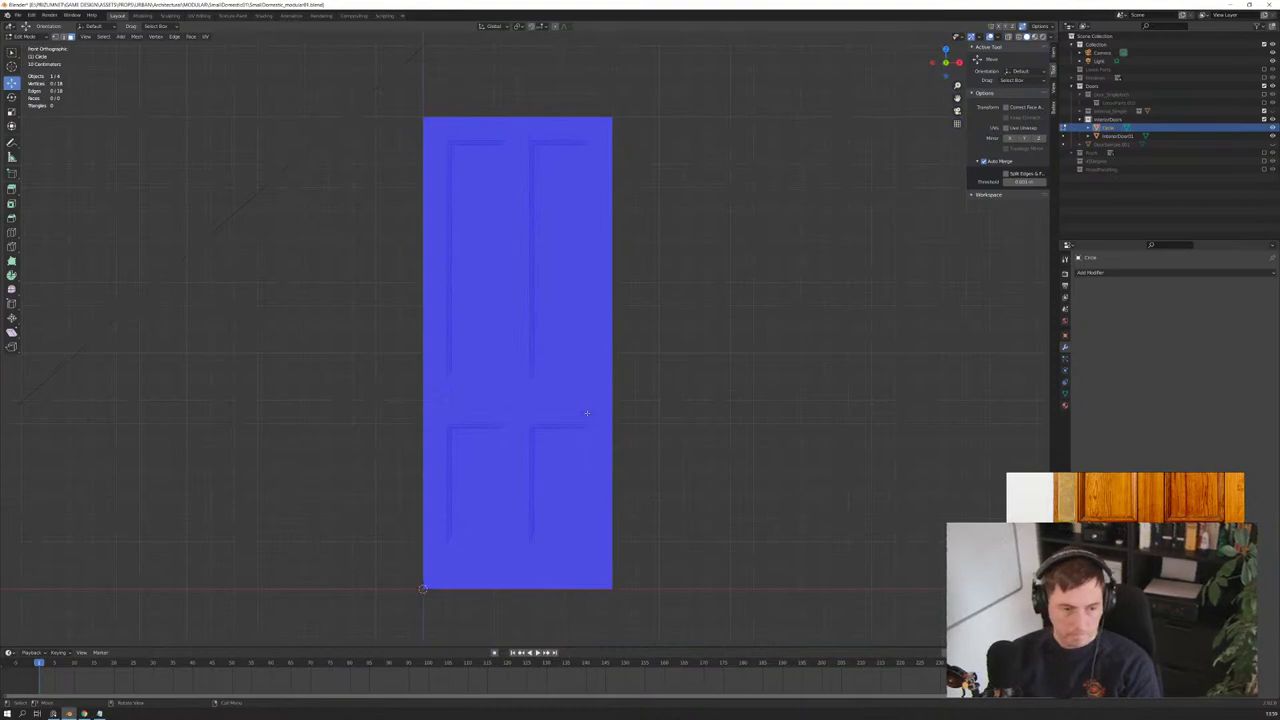
key("KP_Divide")
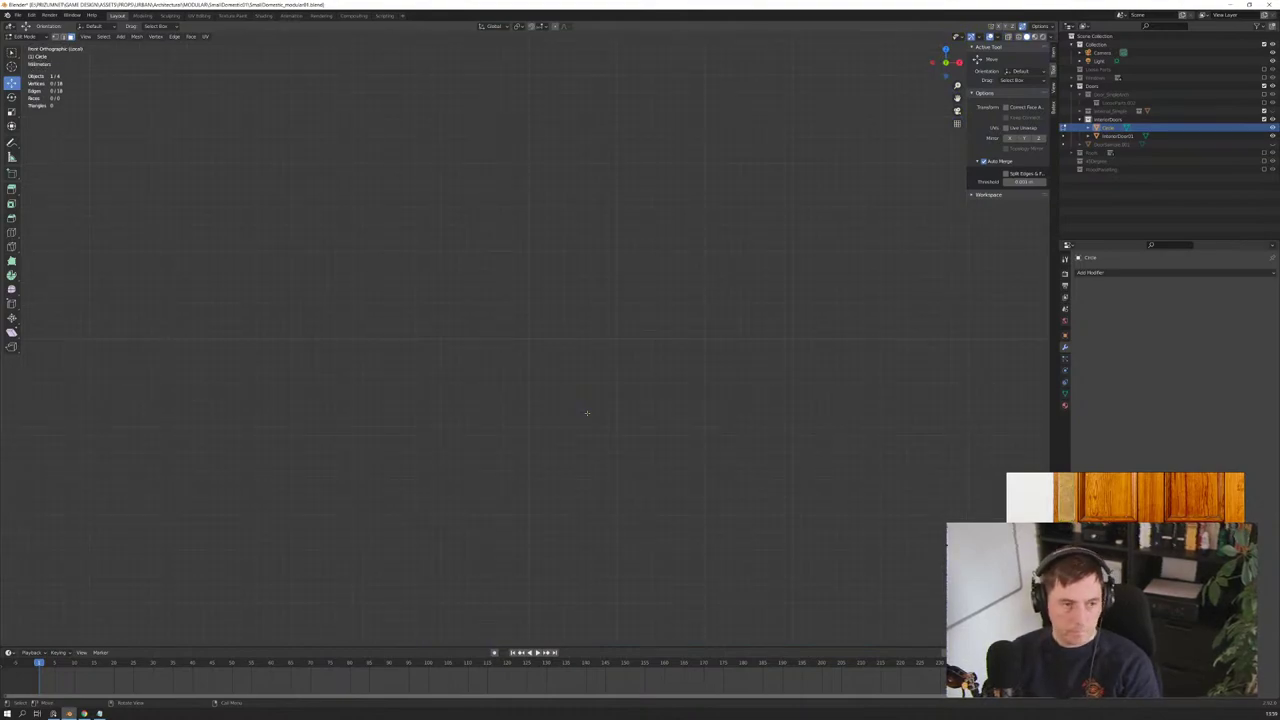
key("Tab")
scroll(561, 388, "down", 2)
scroll(558, 386, "down", 4)
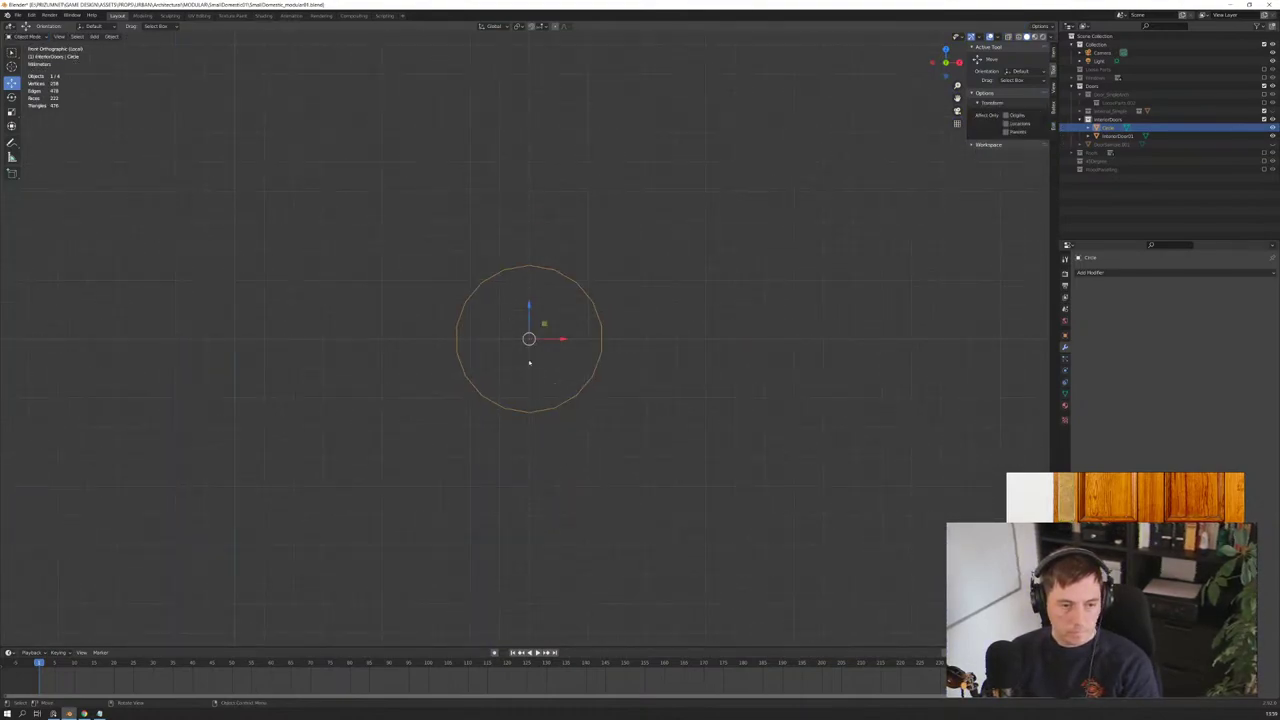
middle_click_drag(558, 386, 550, 348)
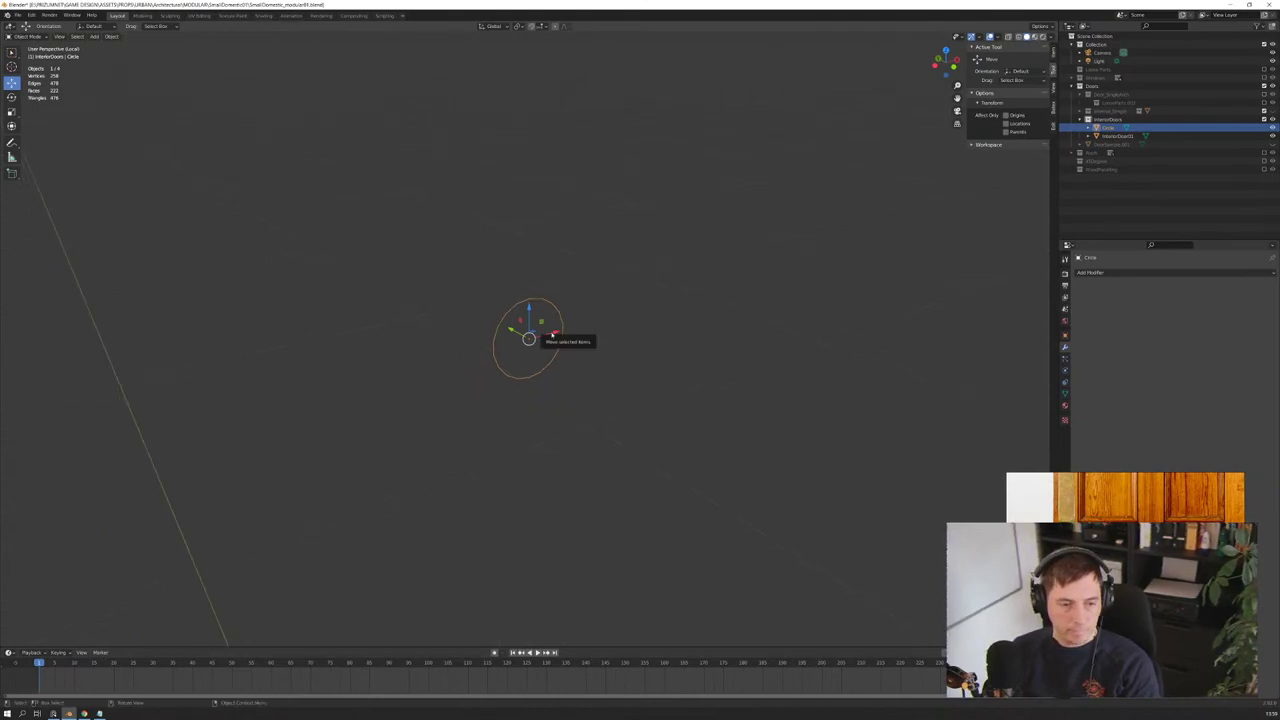
Step: In Edit Mode, select all circle vertices, then cancel and undo a trial move
key("Tab")
key("a")
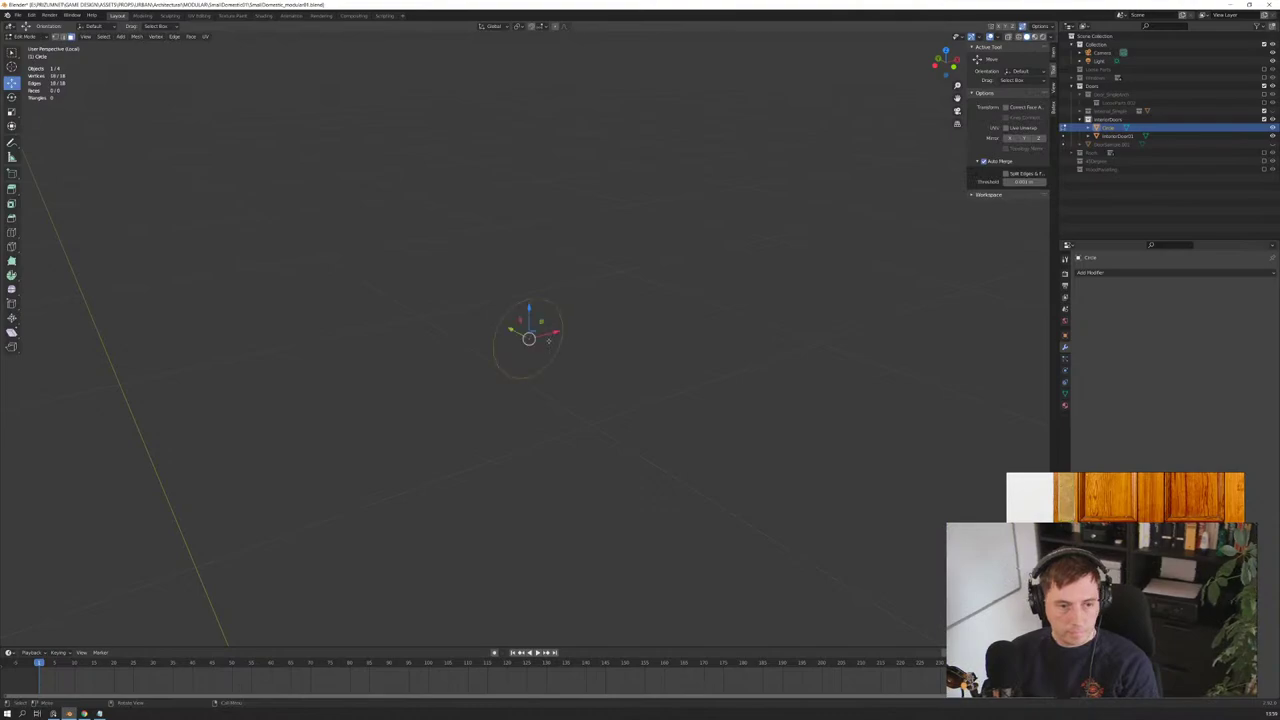
key("g")
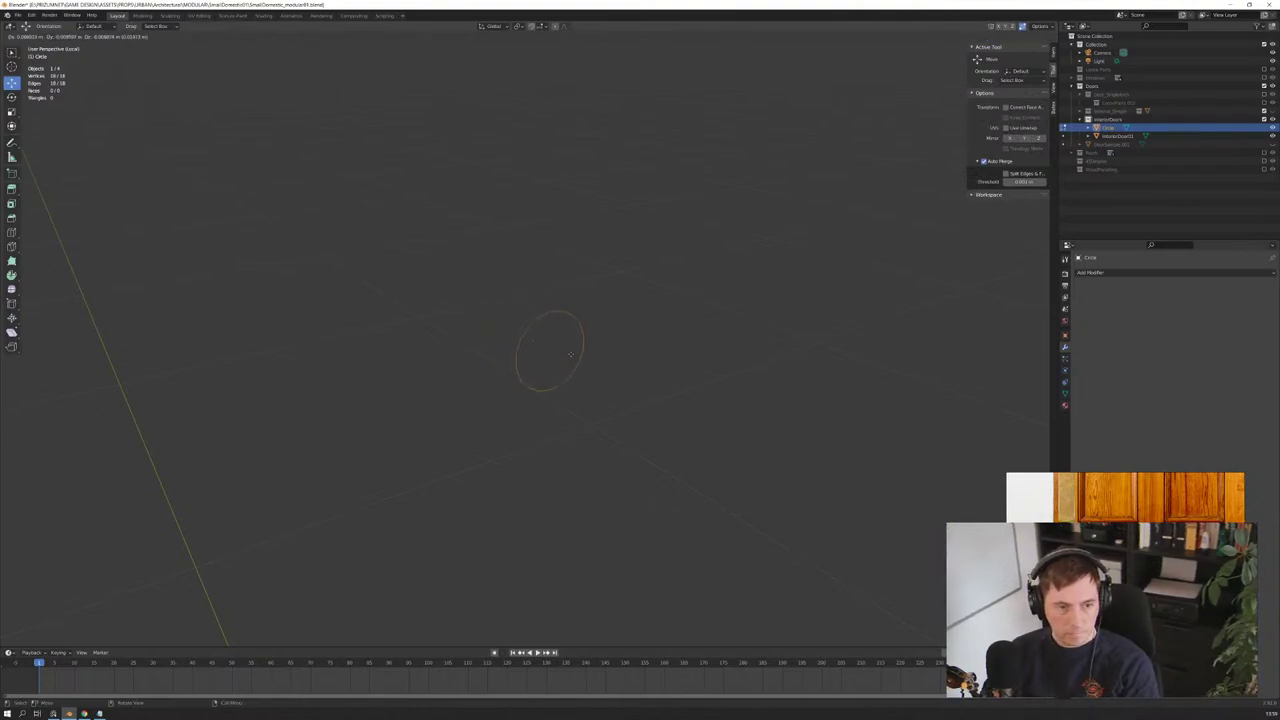
key("Escape")
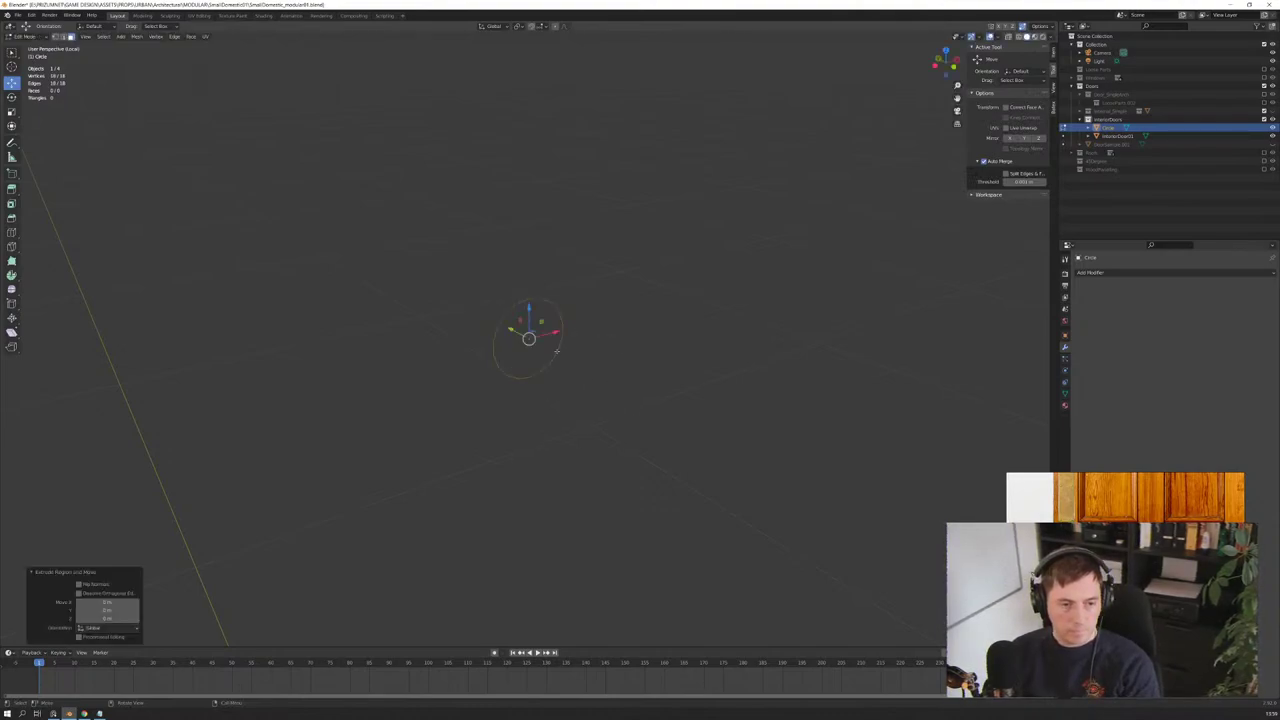
key("ctrl+z")
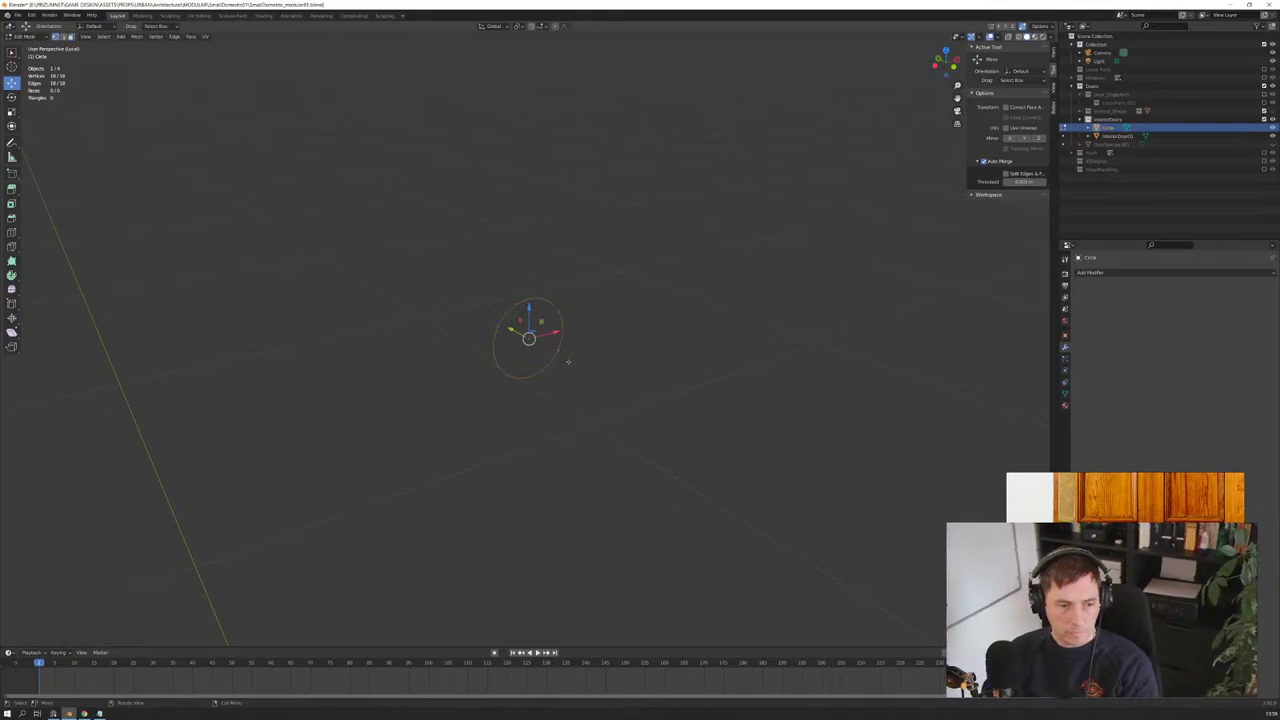
Step: Fill the circle with a face and extrude that face a small depth along its normal
key("f")
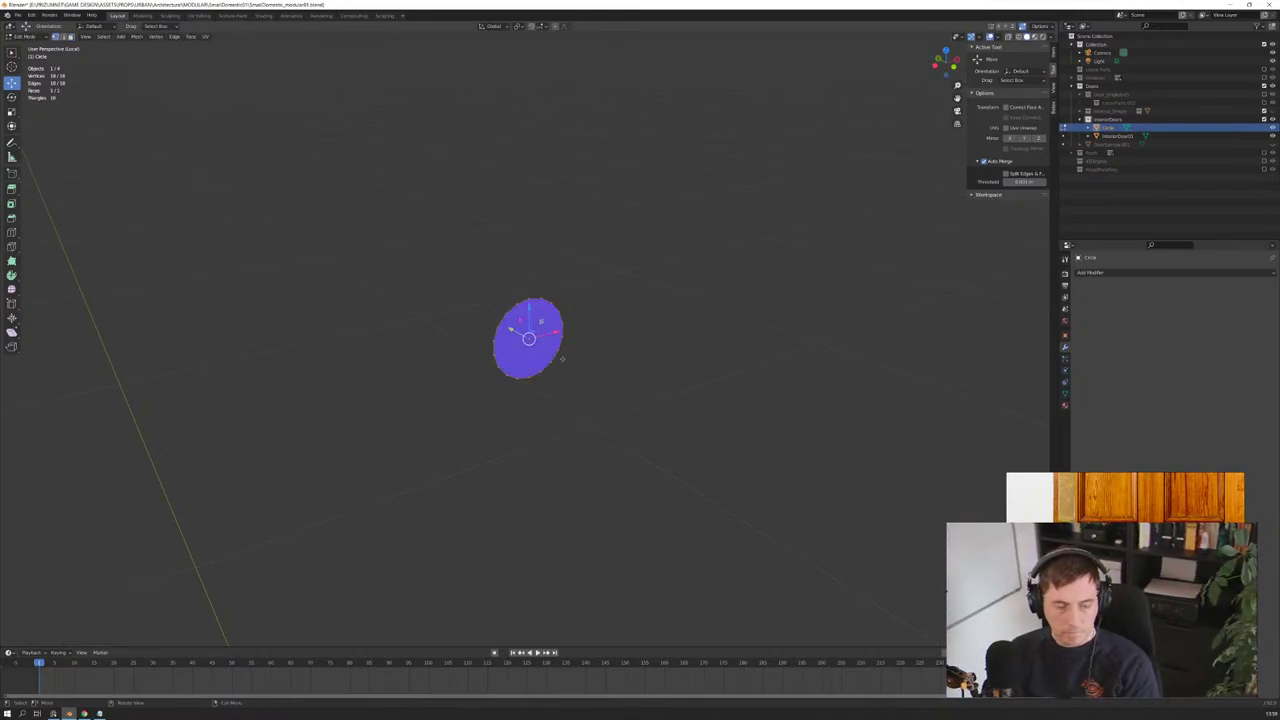
key("3")
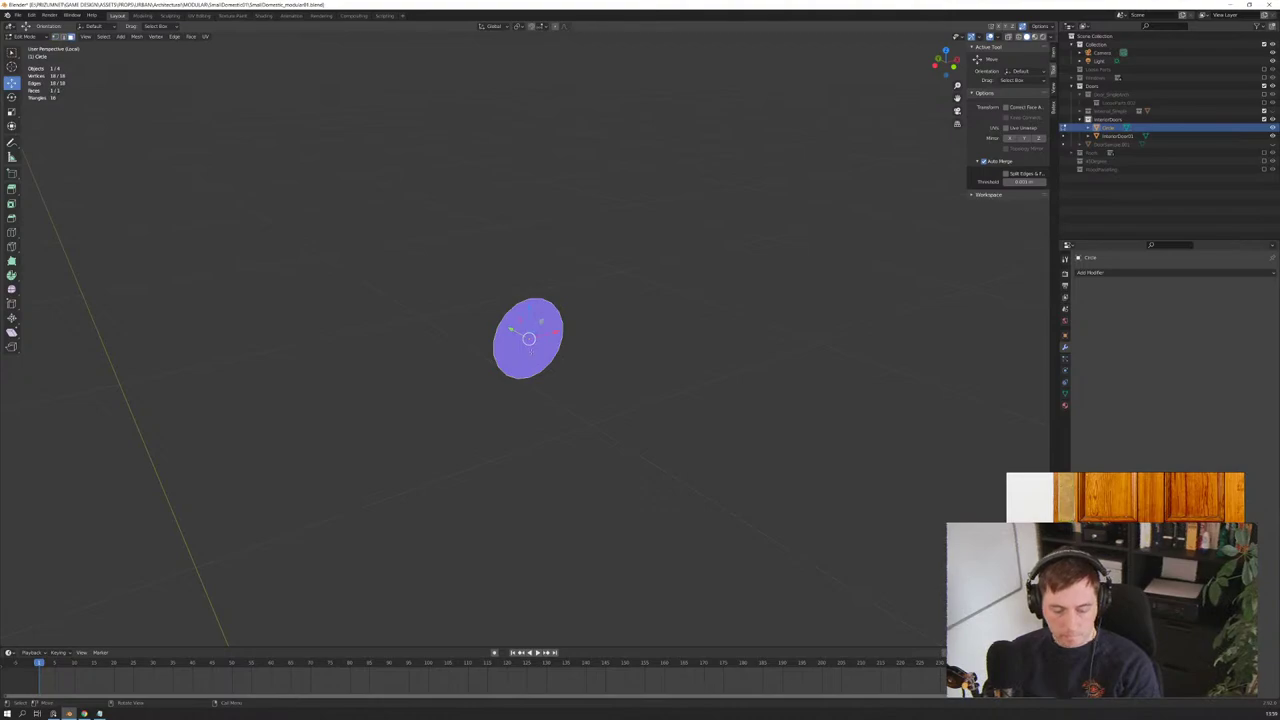
key("e")
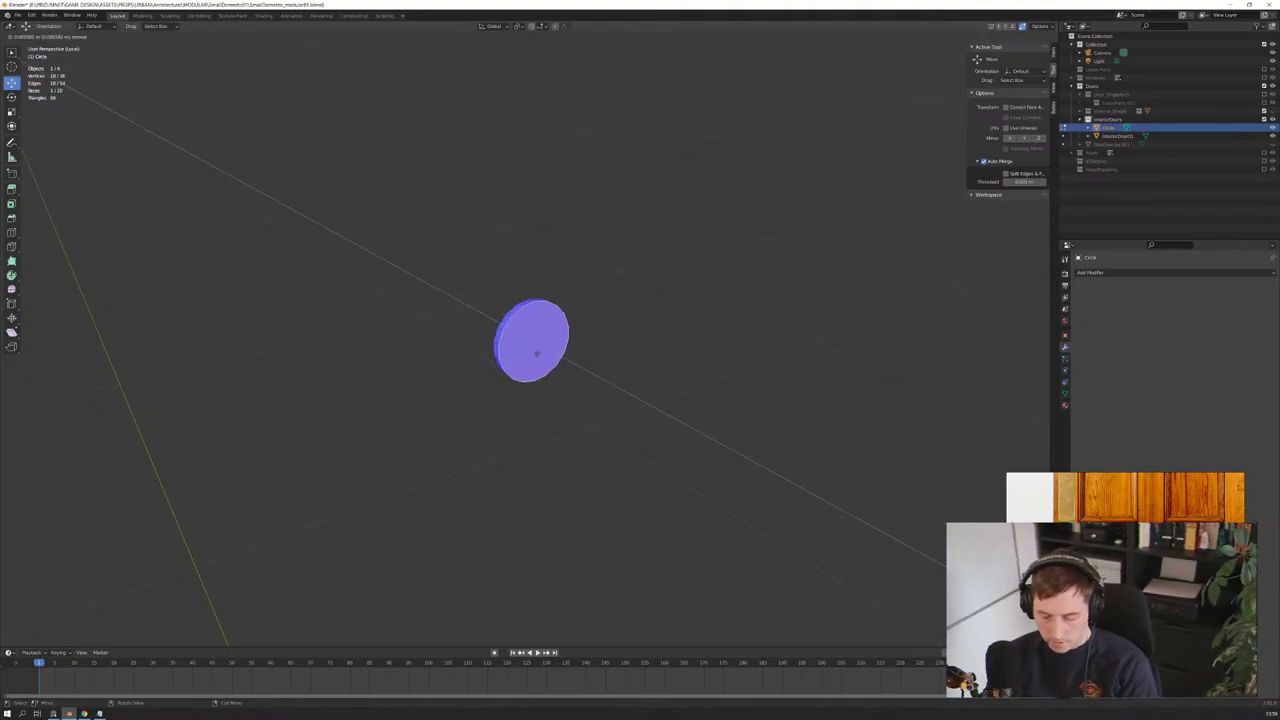
key("0")
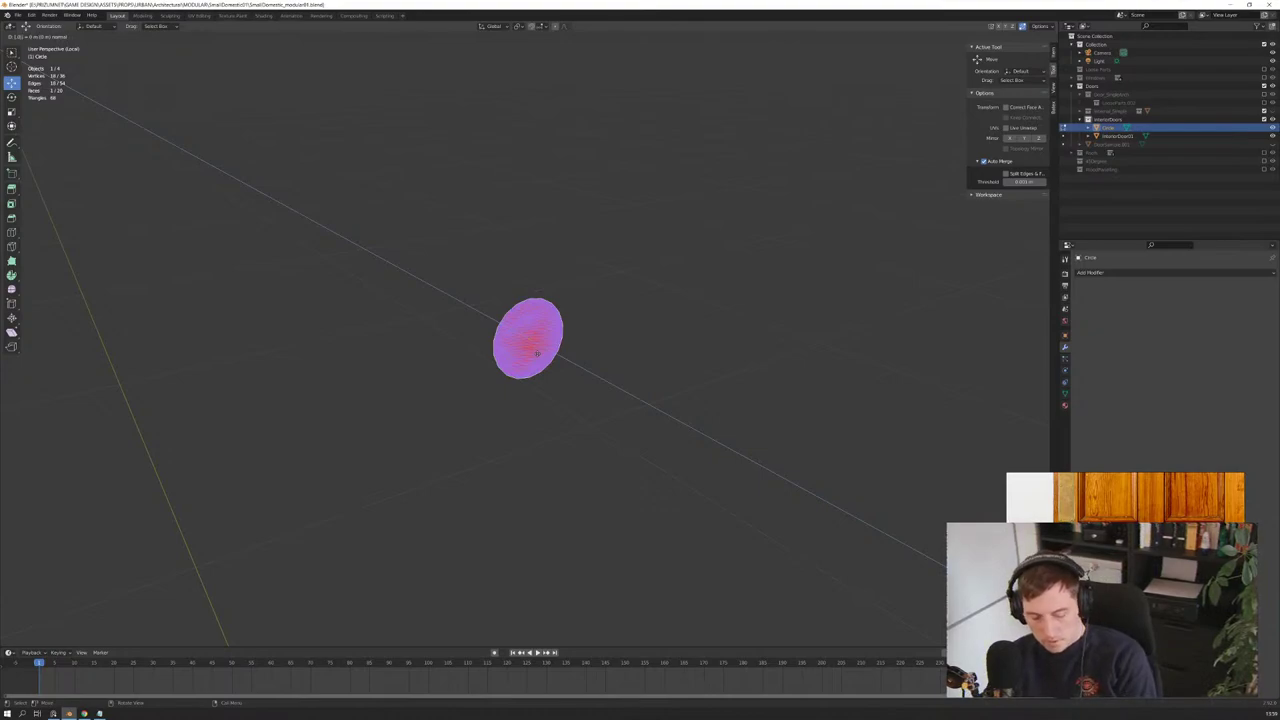
key("Return")
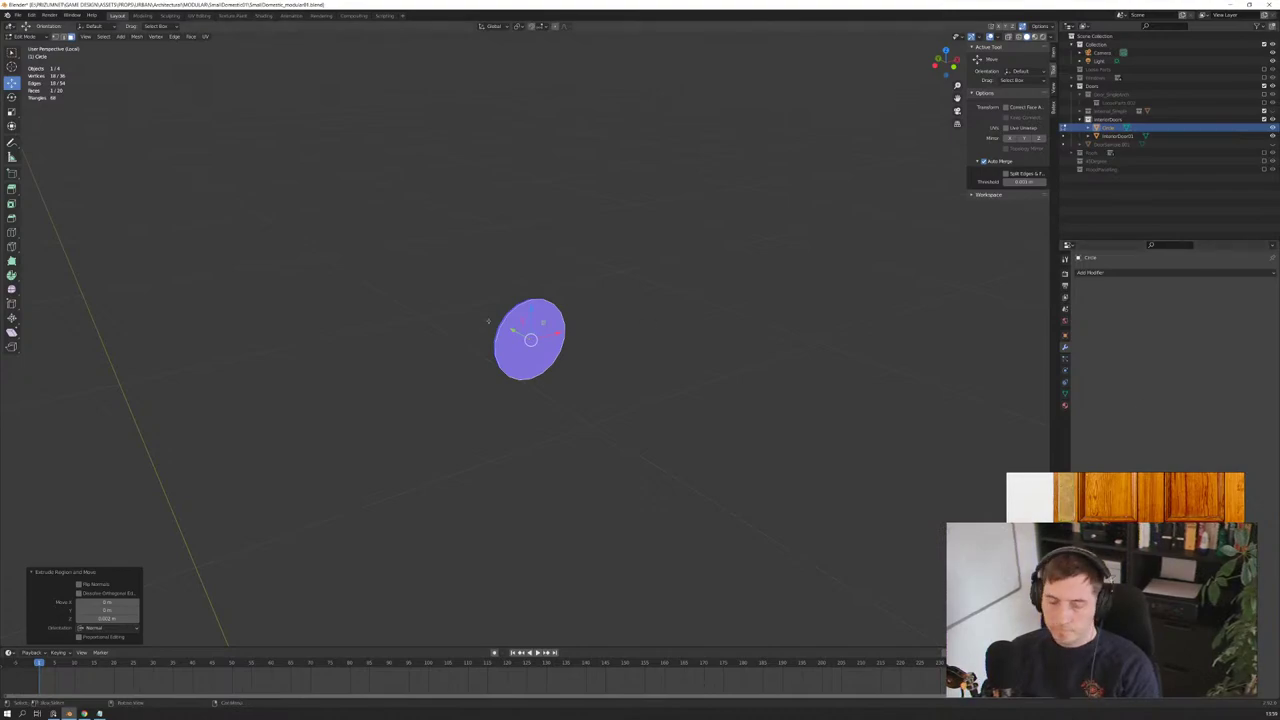
scroll(535, 335, "up", 4)
scroll(535, 335, "up", 1)
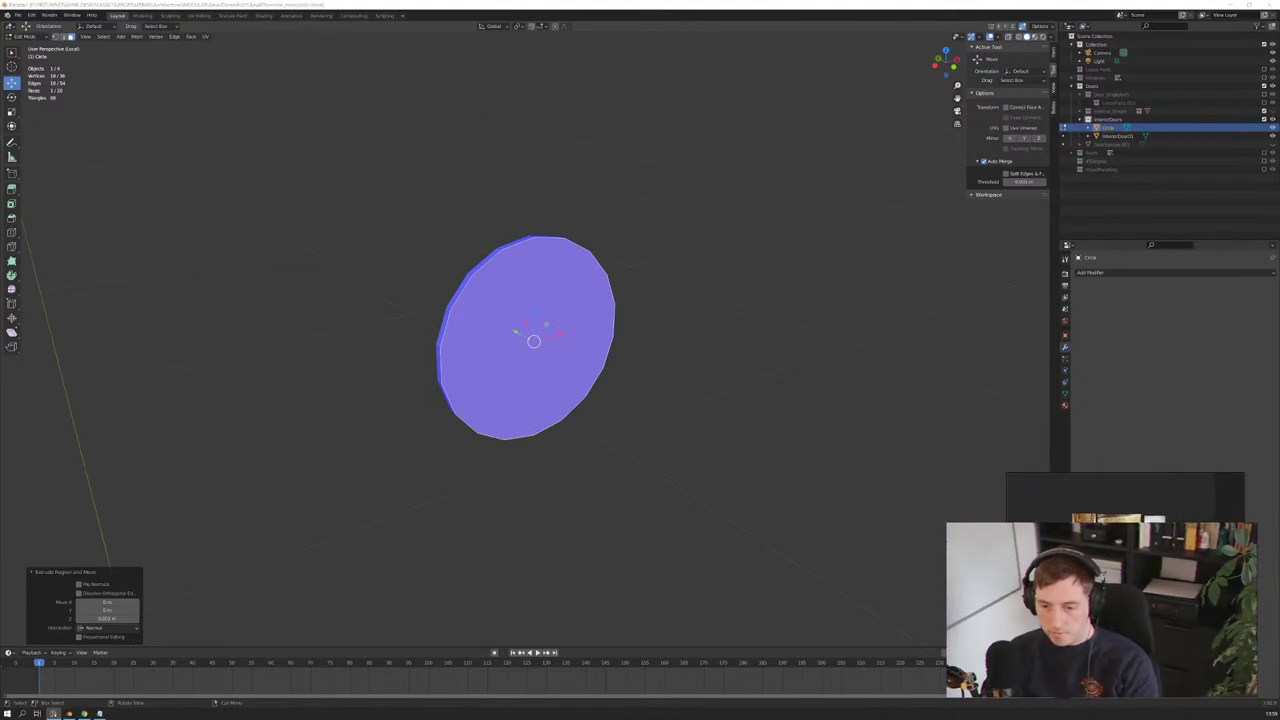
Step: Switch to the browser and run an image search for brass knobs
left_click(84, 713)
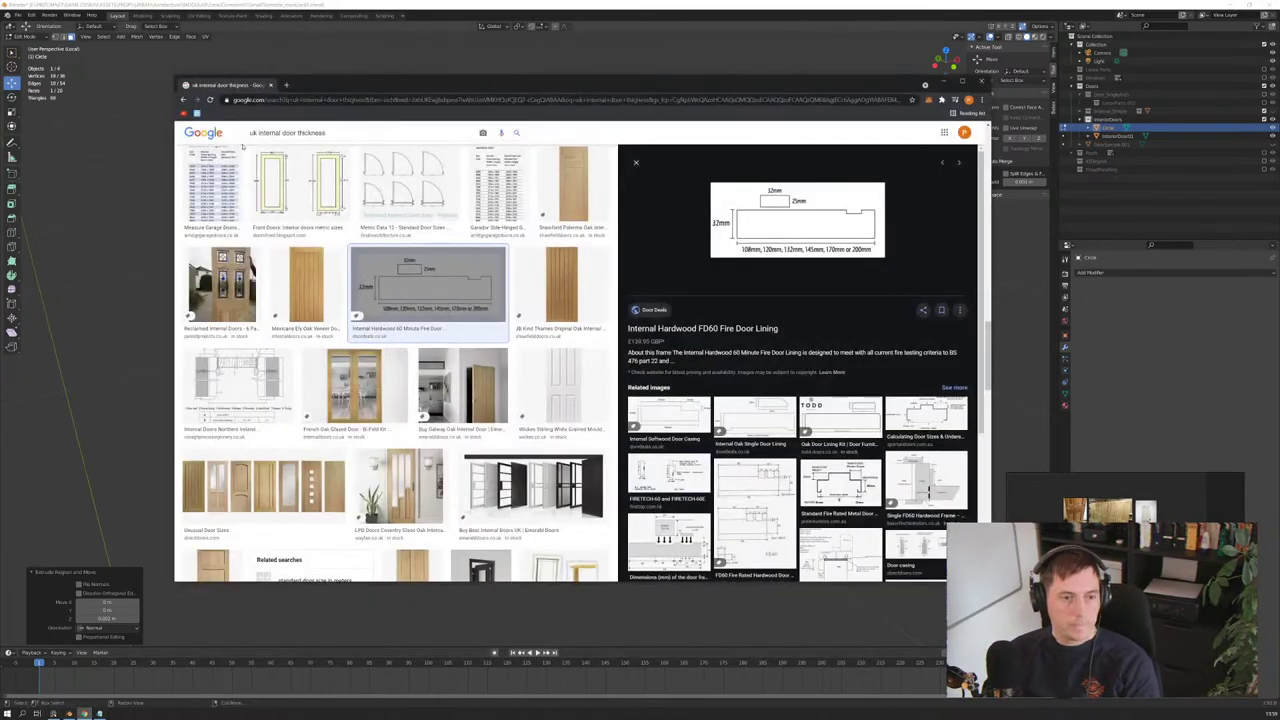
left_click_drag(253, 133, 436, 133)
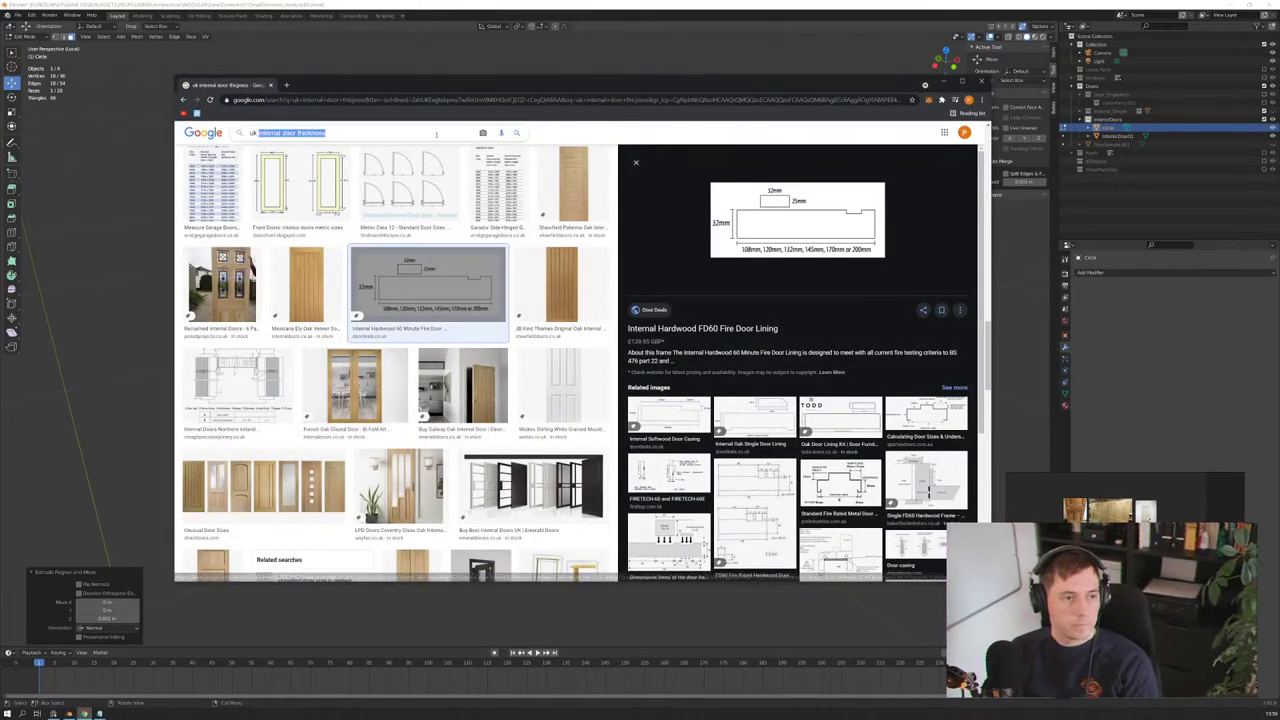
type("bras")
type("s ")
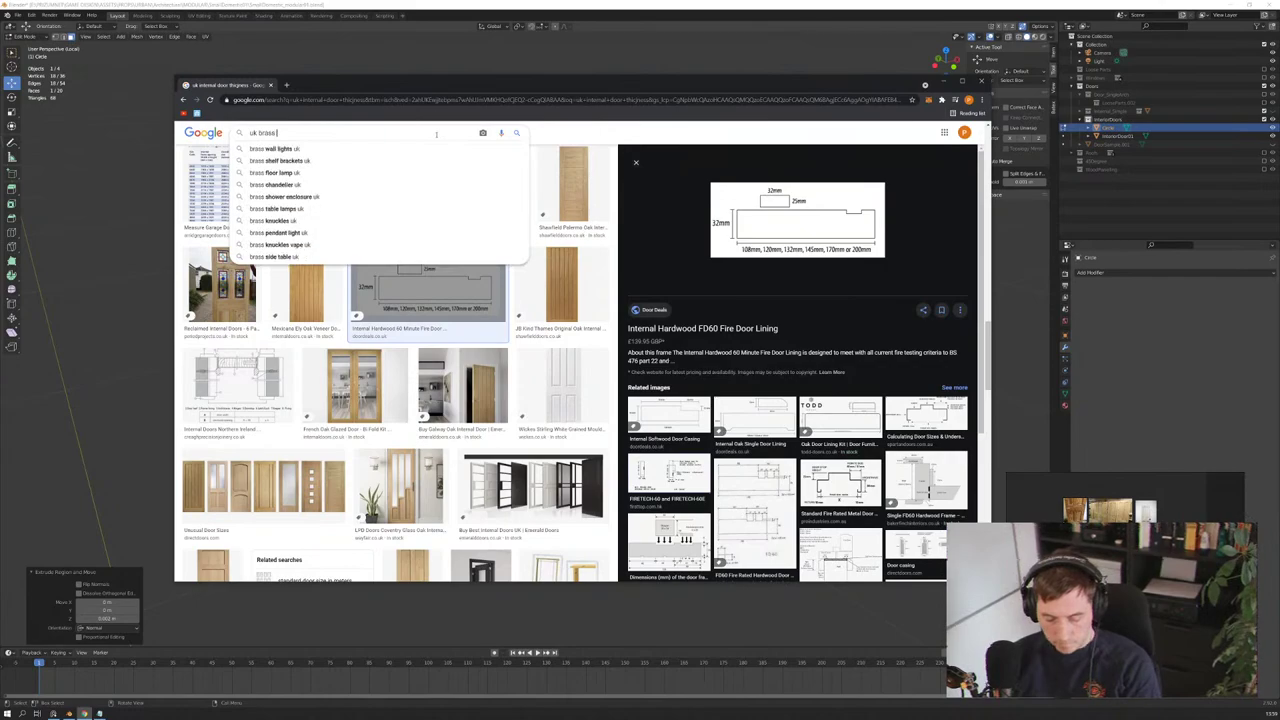
type("kn")
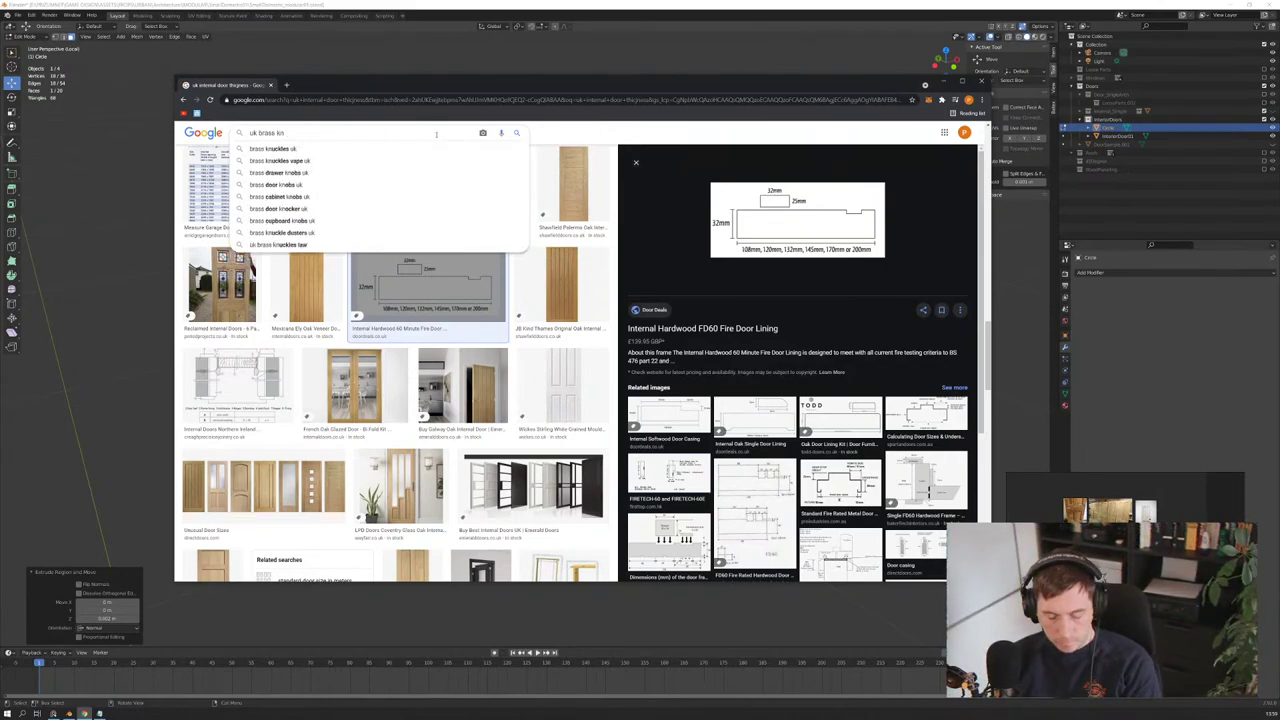
type("ob")
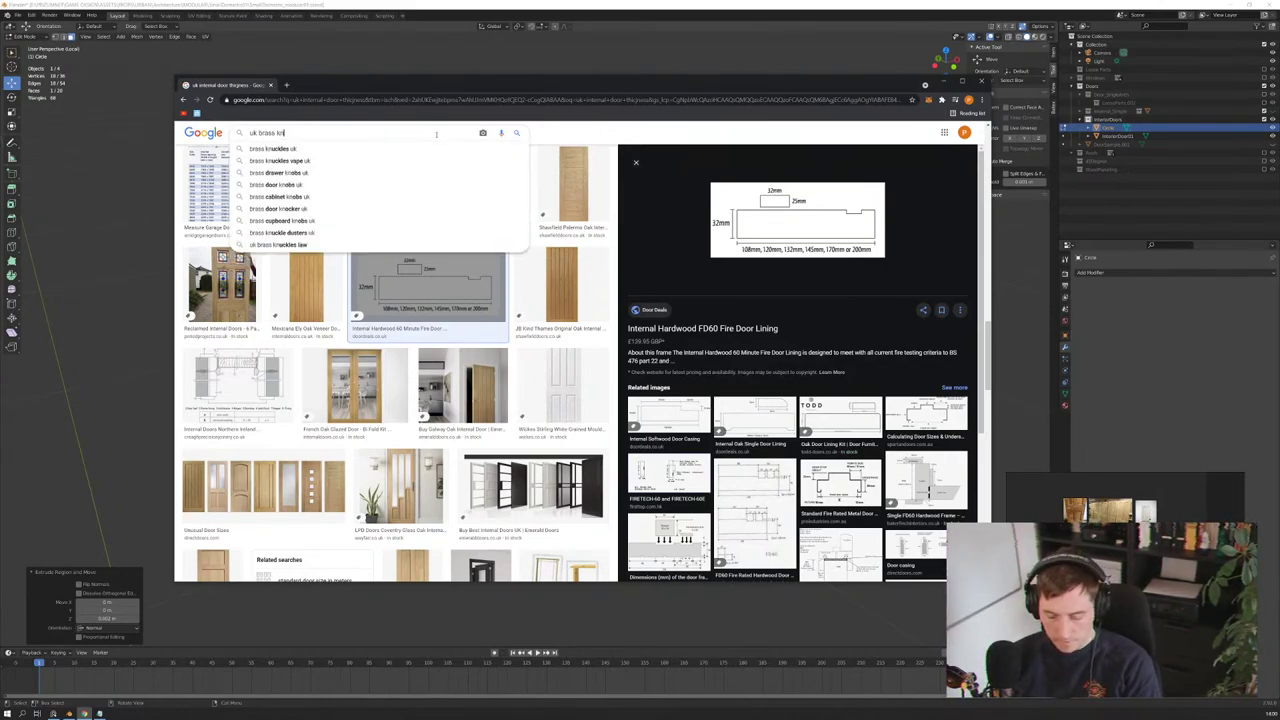
key("Return")
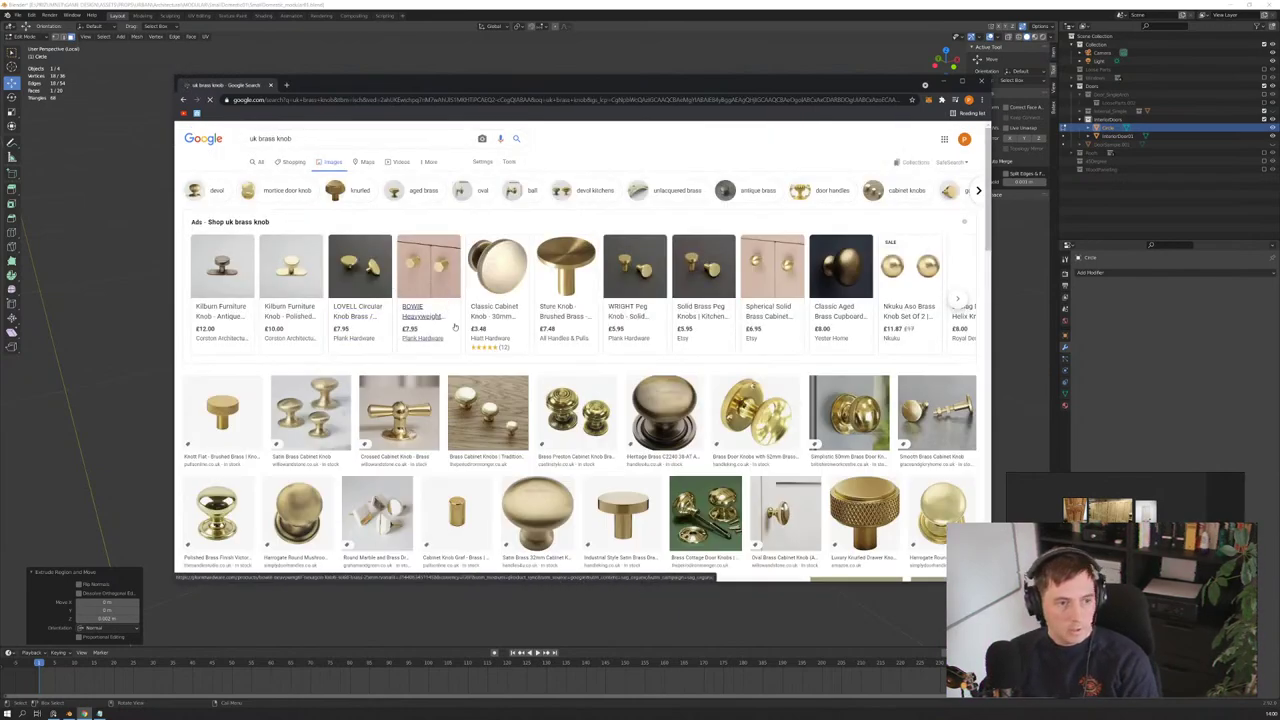
scroll(461, 366, "down", 2)
scroll(461, 365, "down", 1)
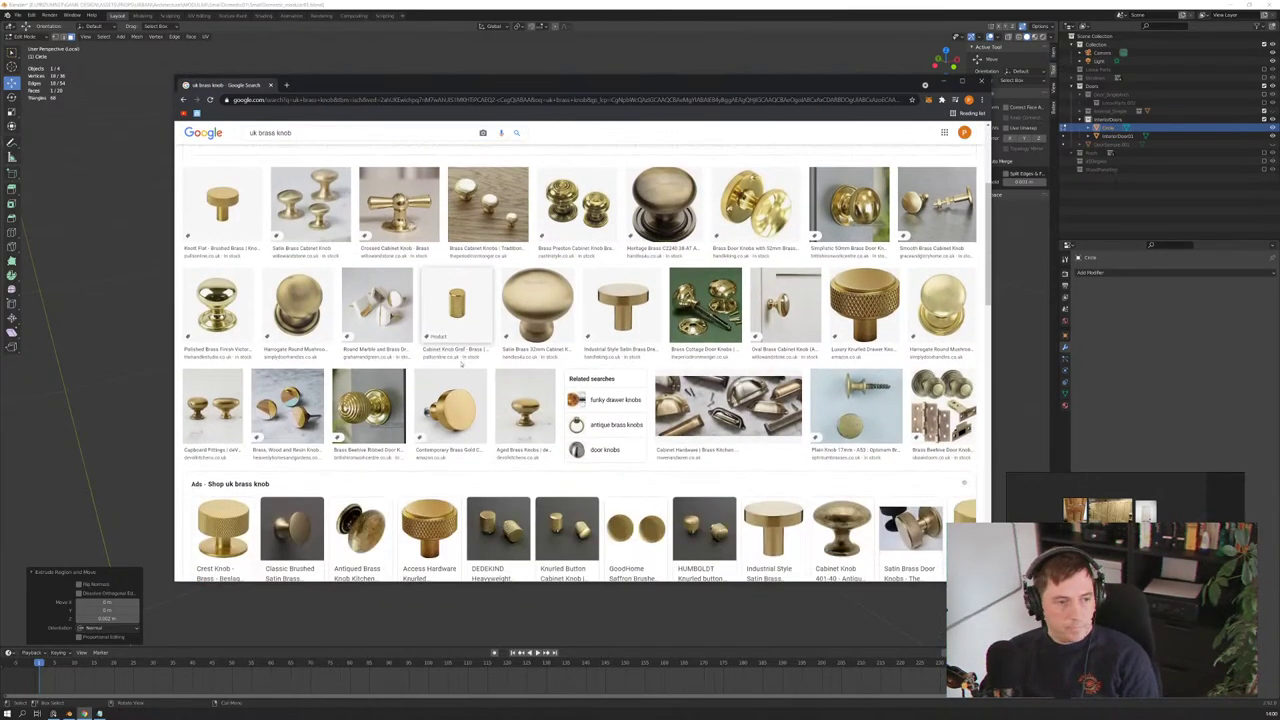
scroll(461, 365, "down", 2)
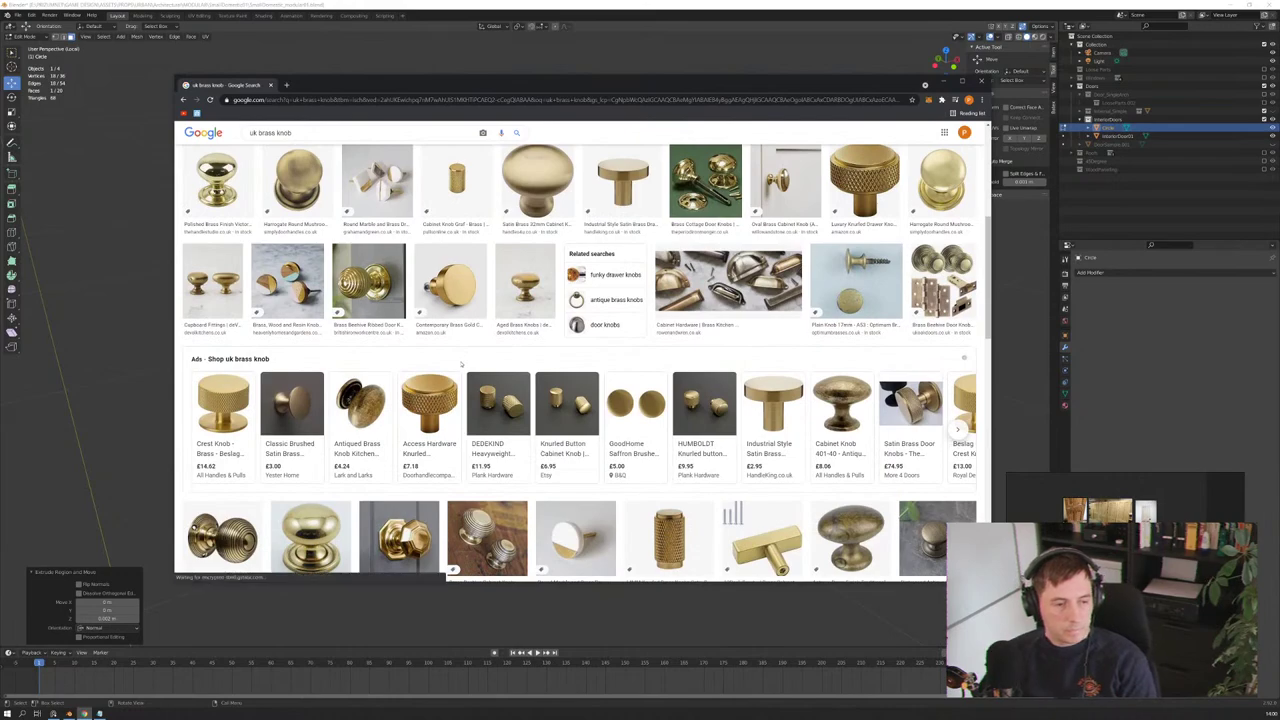
scroll(420, 350, "down", 2)
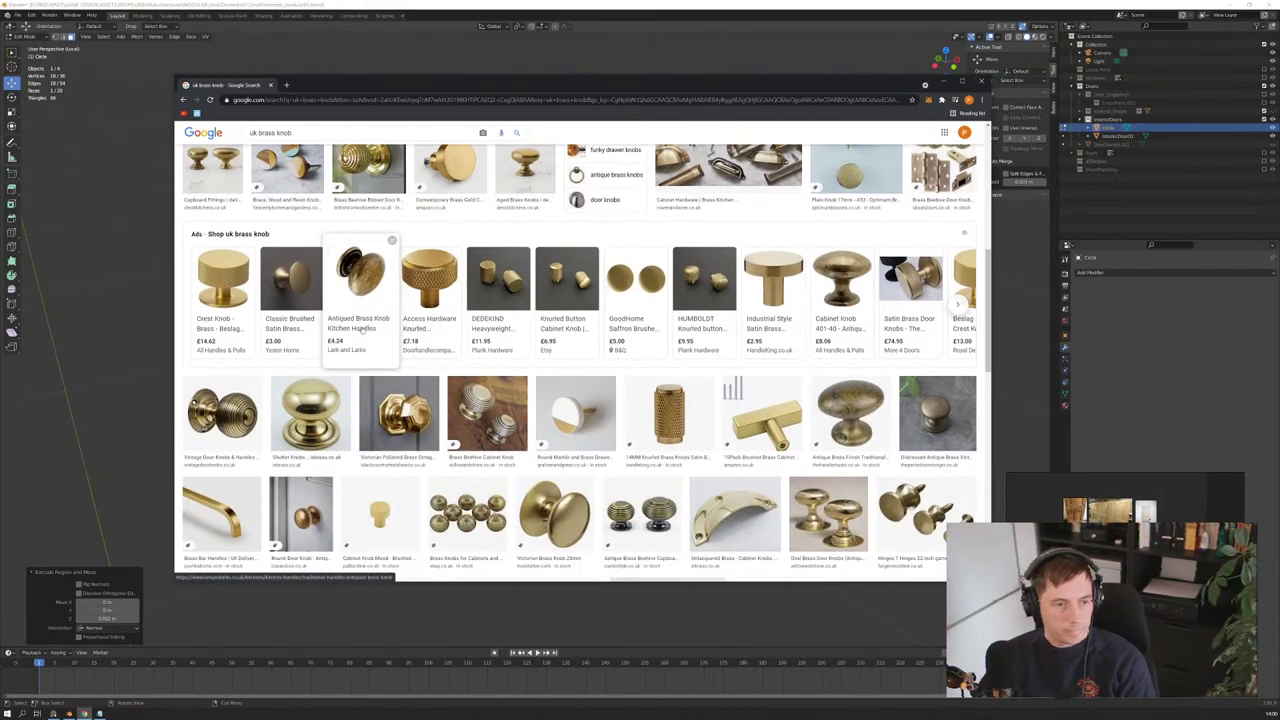
scroll(362, 328, "down", 2)
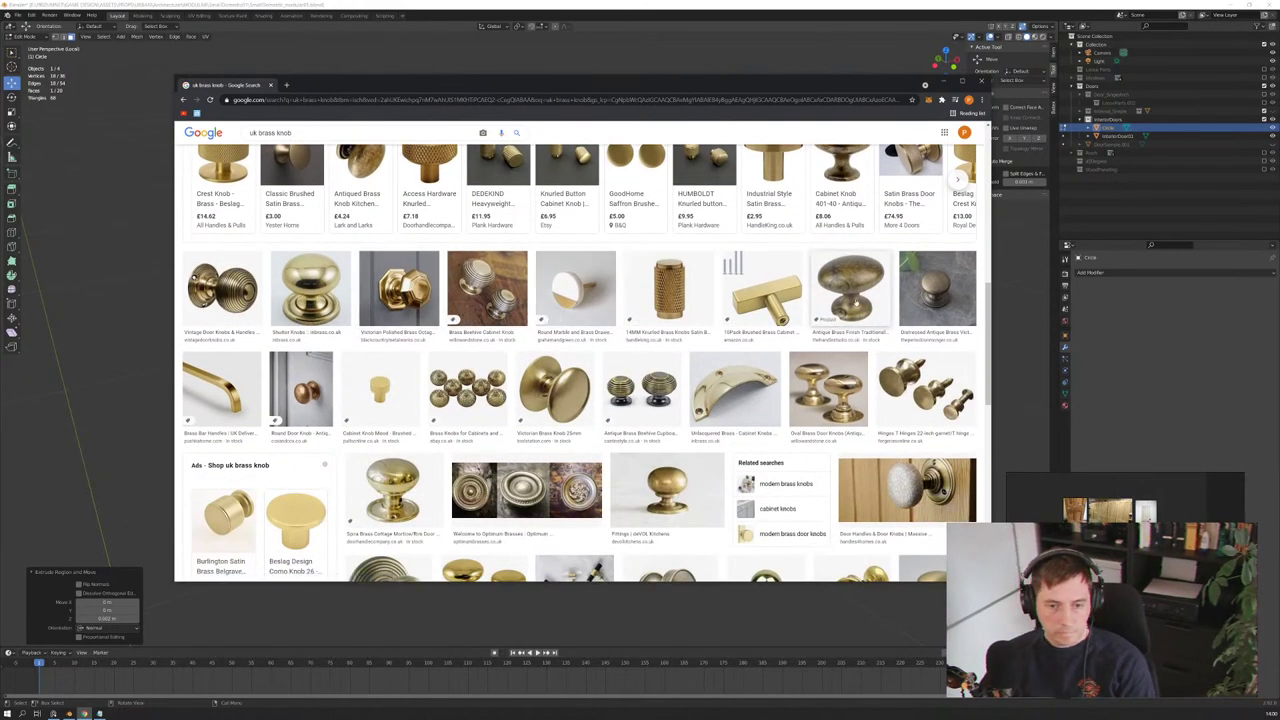
scroll(462, 353, "down", 3)
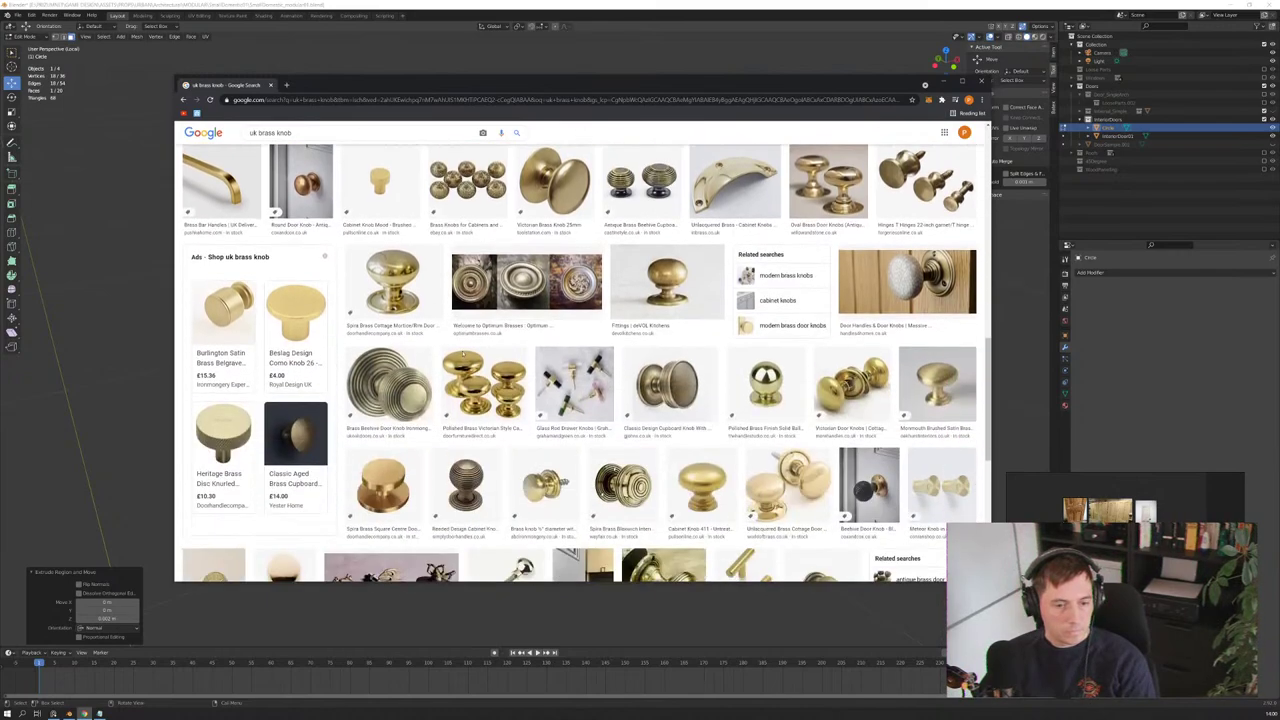
scroll(462, 353, "up", 2)
scroll(462, 353, "up", 5)
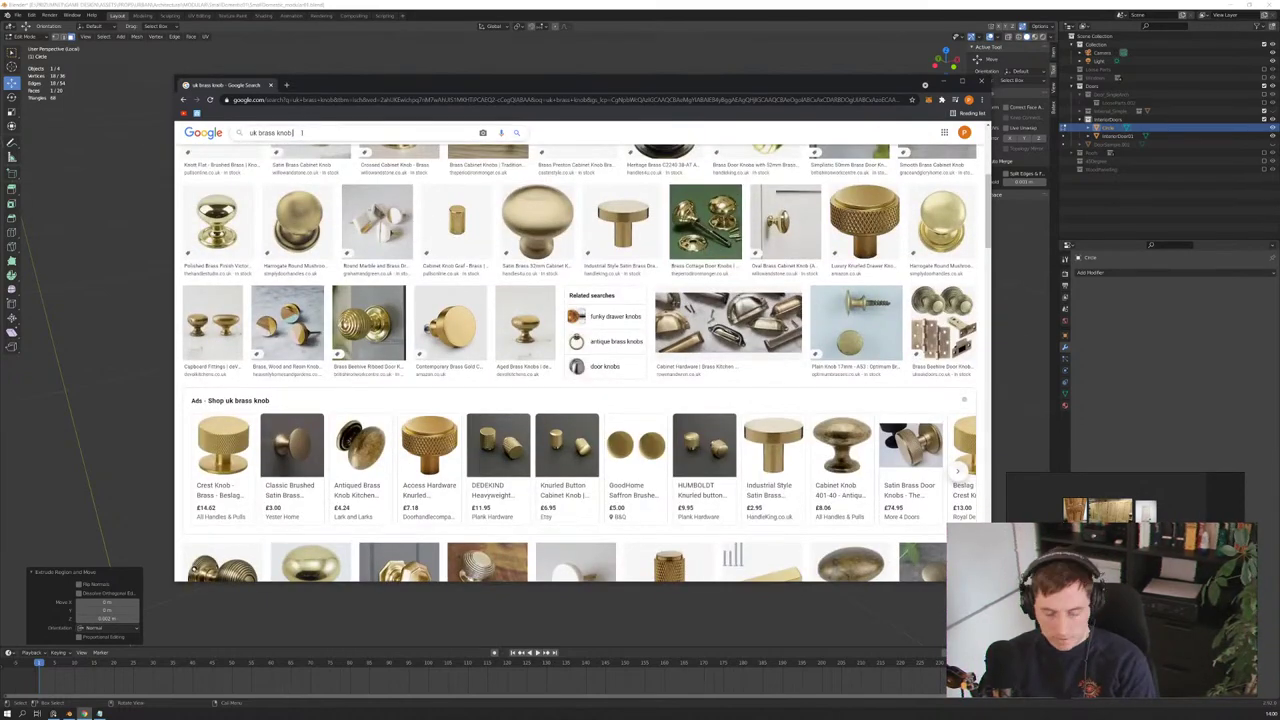
Step: Extend the search with 'interior door' and preview an antique brass oval knob
type("mnte")
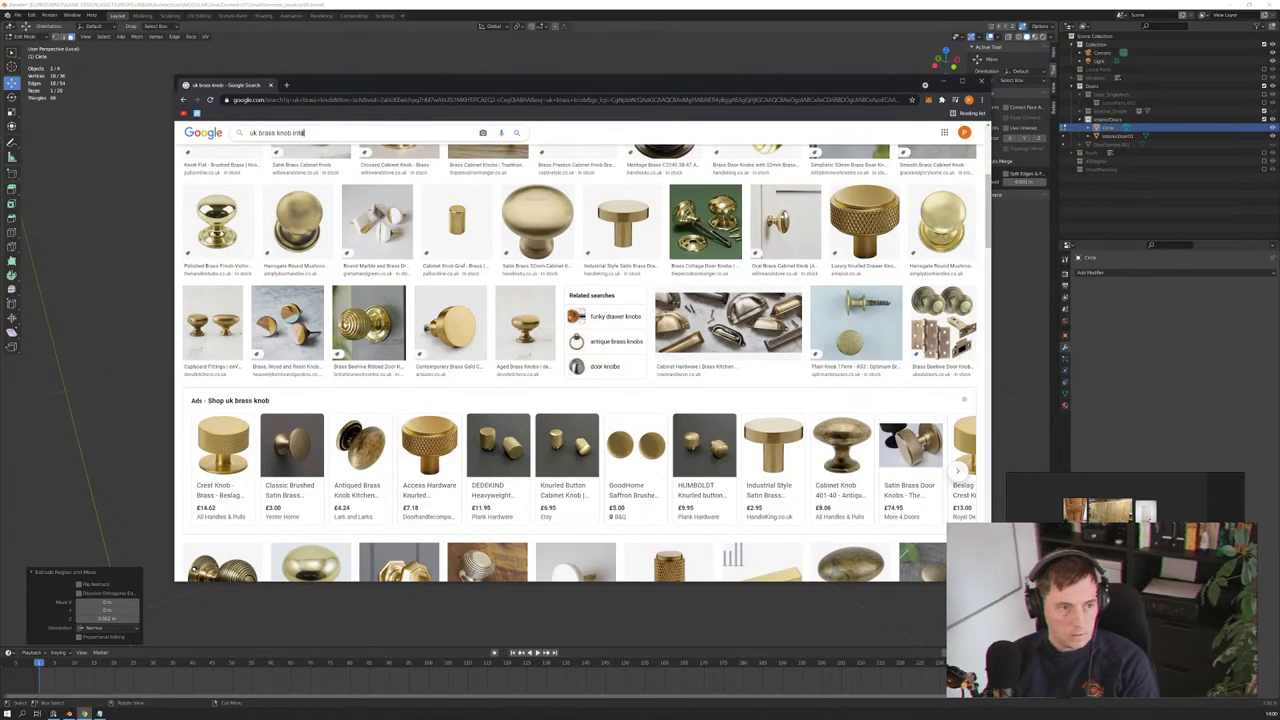
type("rior d")
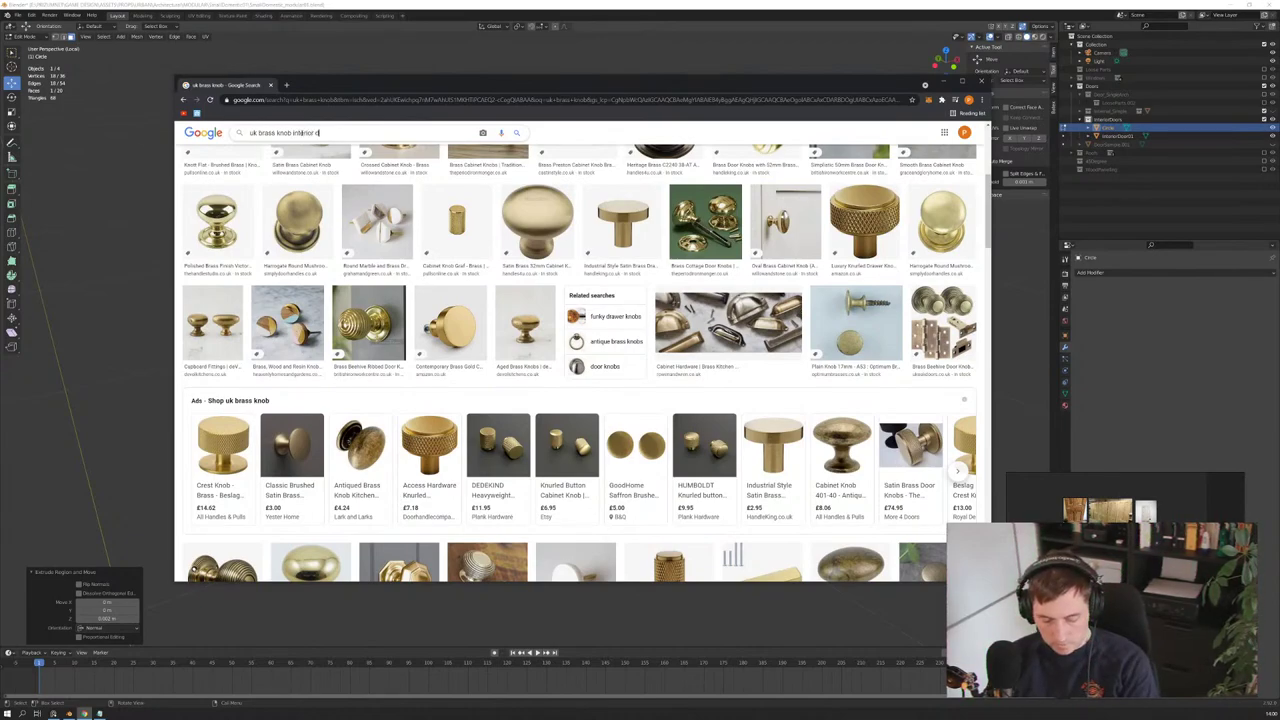
type("oor")
key("Return")
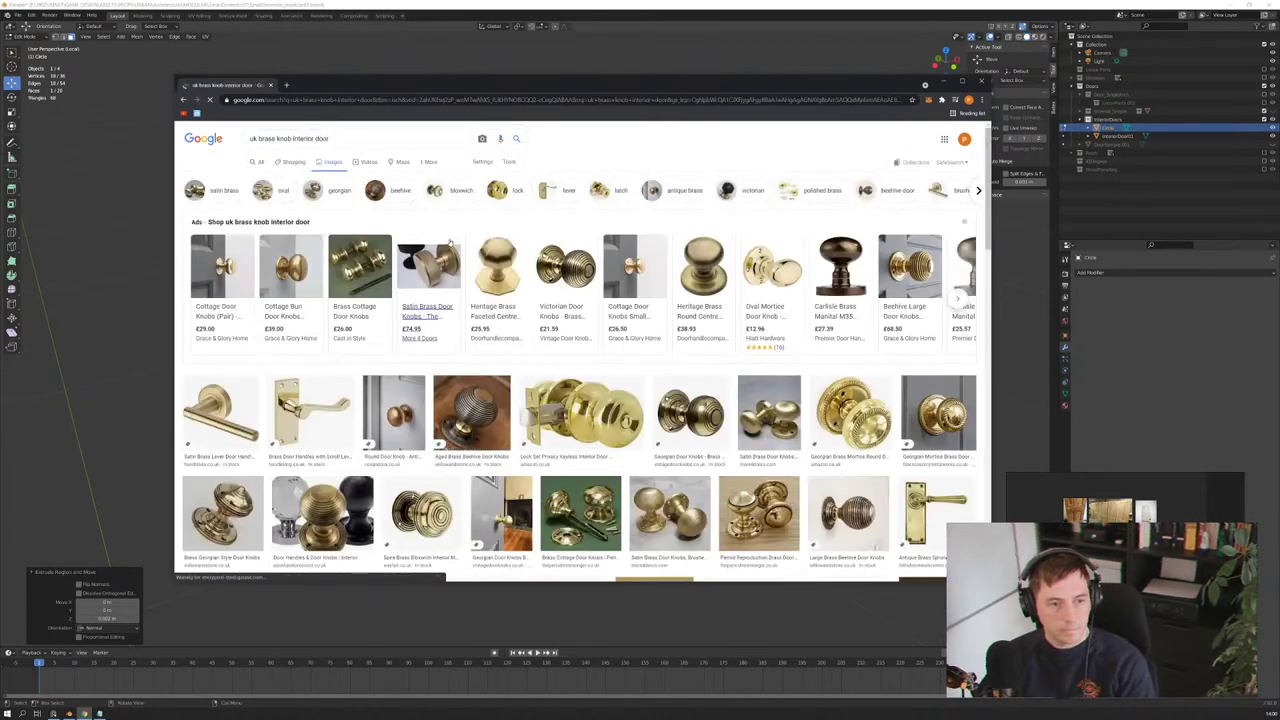
scroll(708, 424, "down", 3)
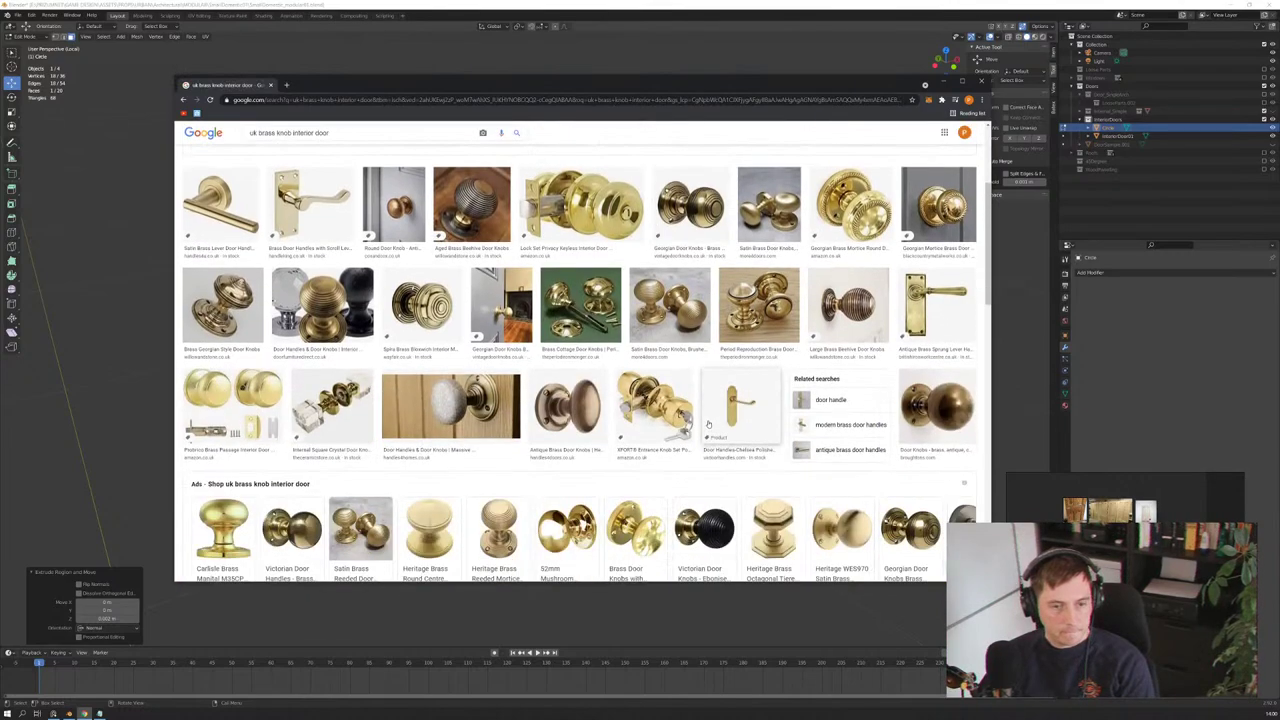
left_click(566, 405)
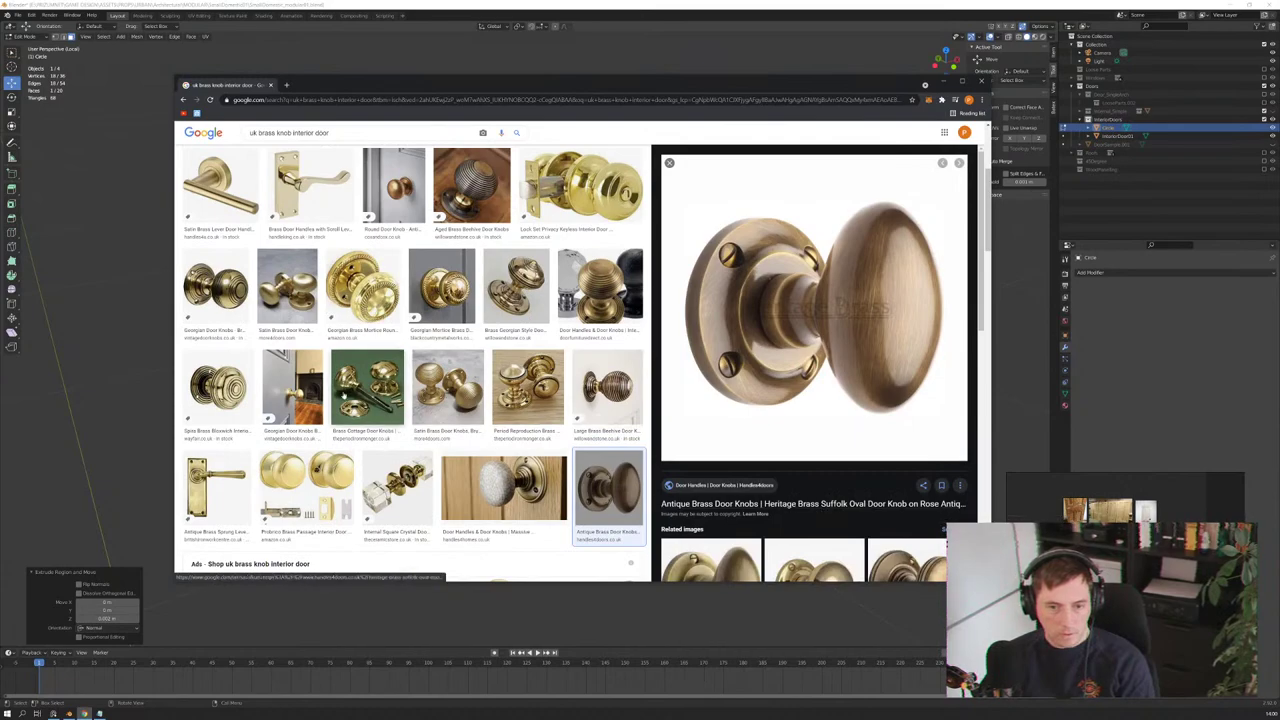
scroll(500, 350, "up", 3)
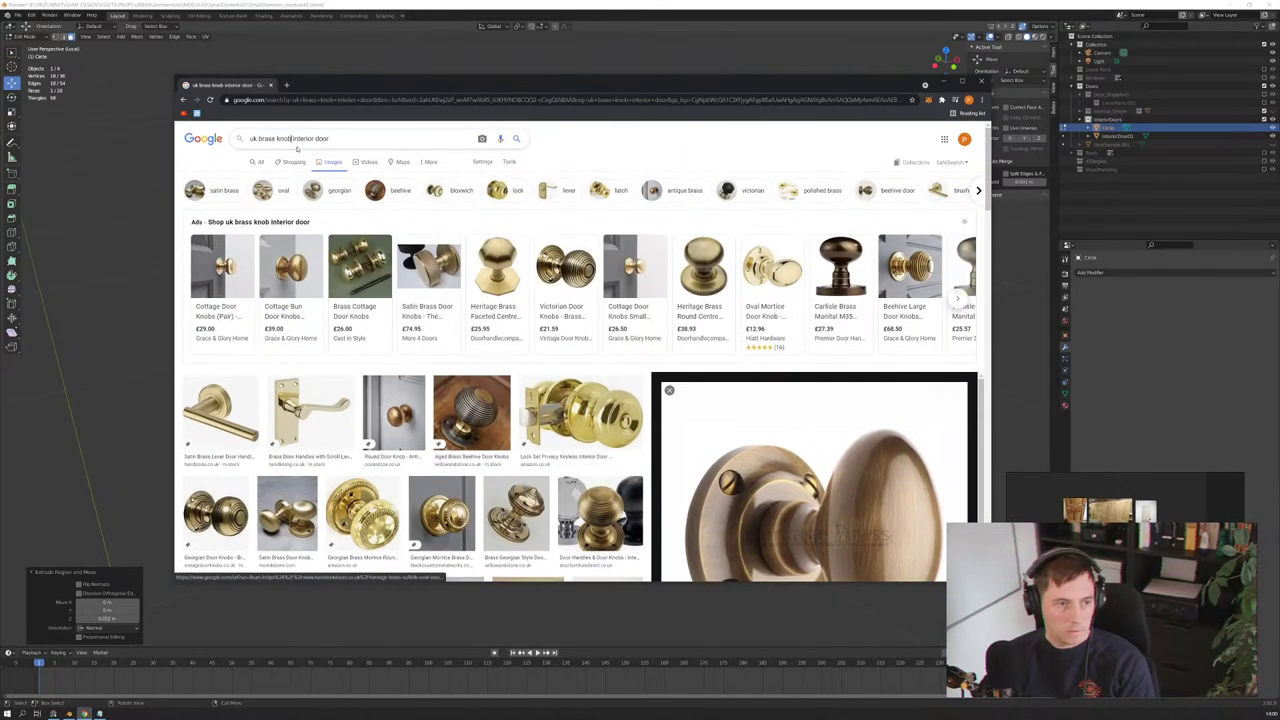
Step: Add 'oval' to the search and preview the Oval Door Knob result
left_click(290, 138)
type("oval")
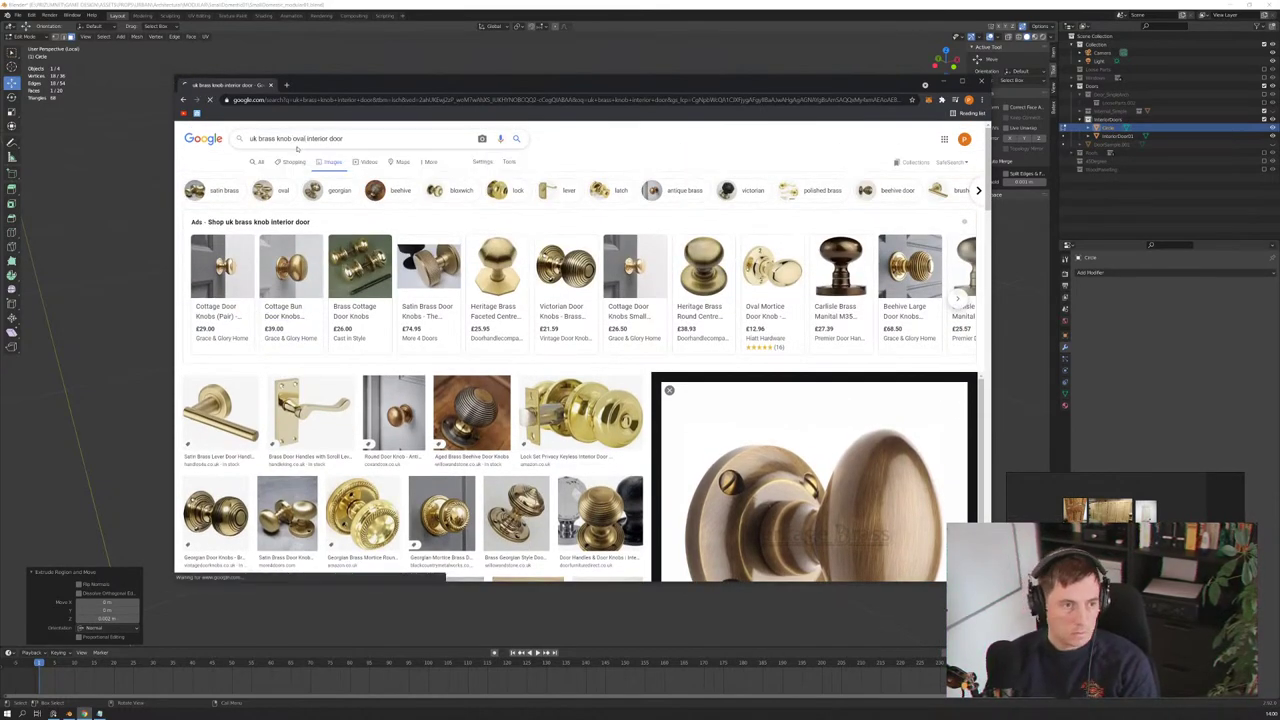
key("Return")
scroll(420, 320, "down", 2)
scroll(420, 318, "down", 1)
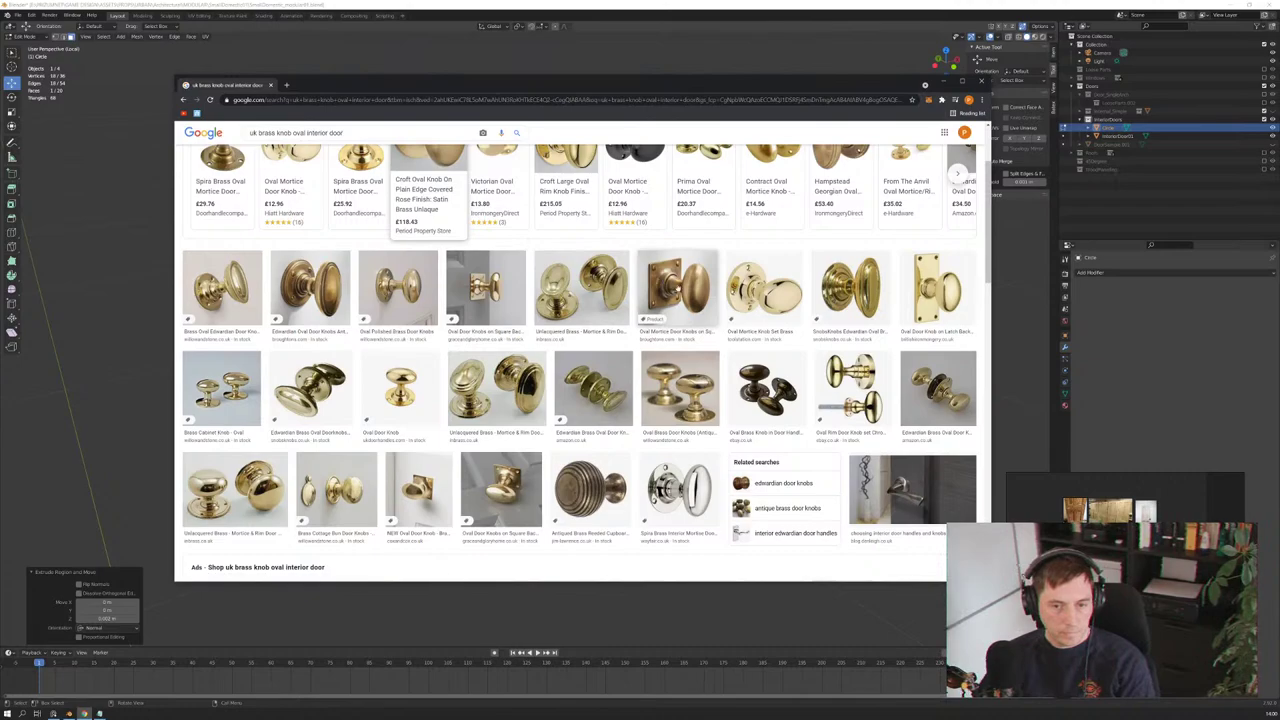
scroll(720, 320, "down", 5)
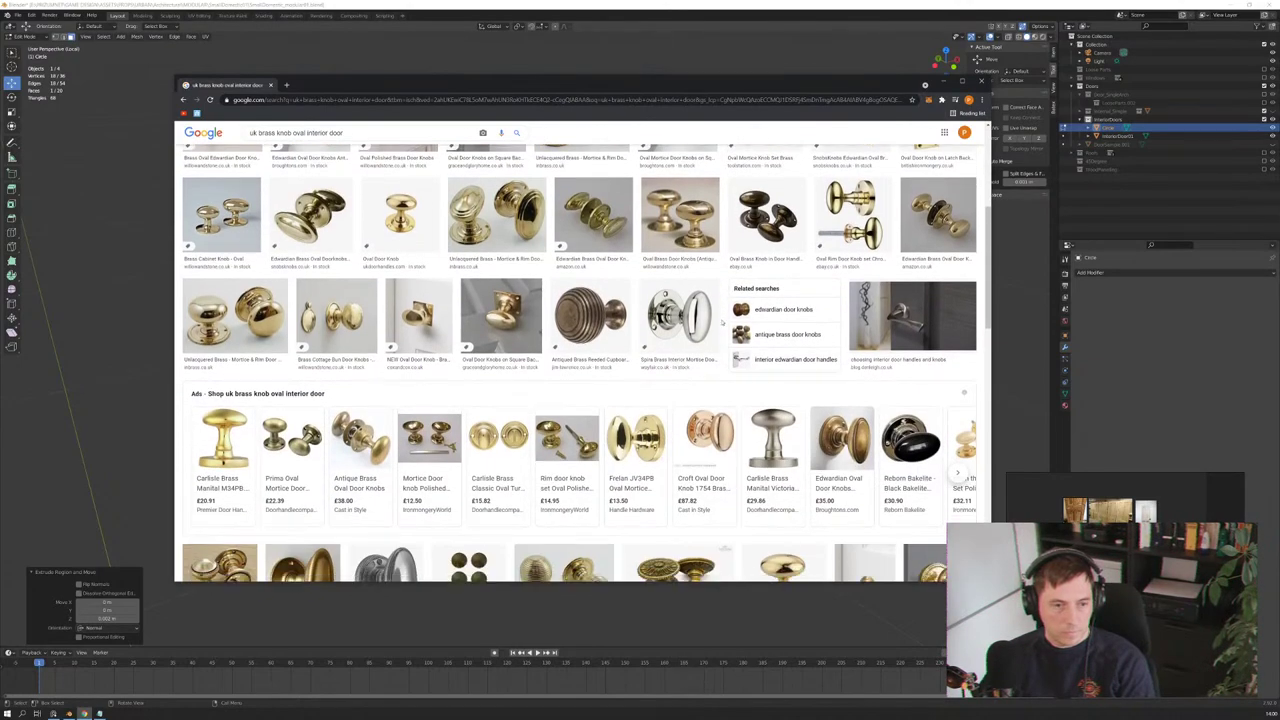
scroll(721, 322, "down", 4)
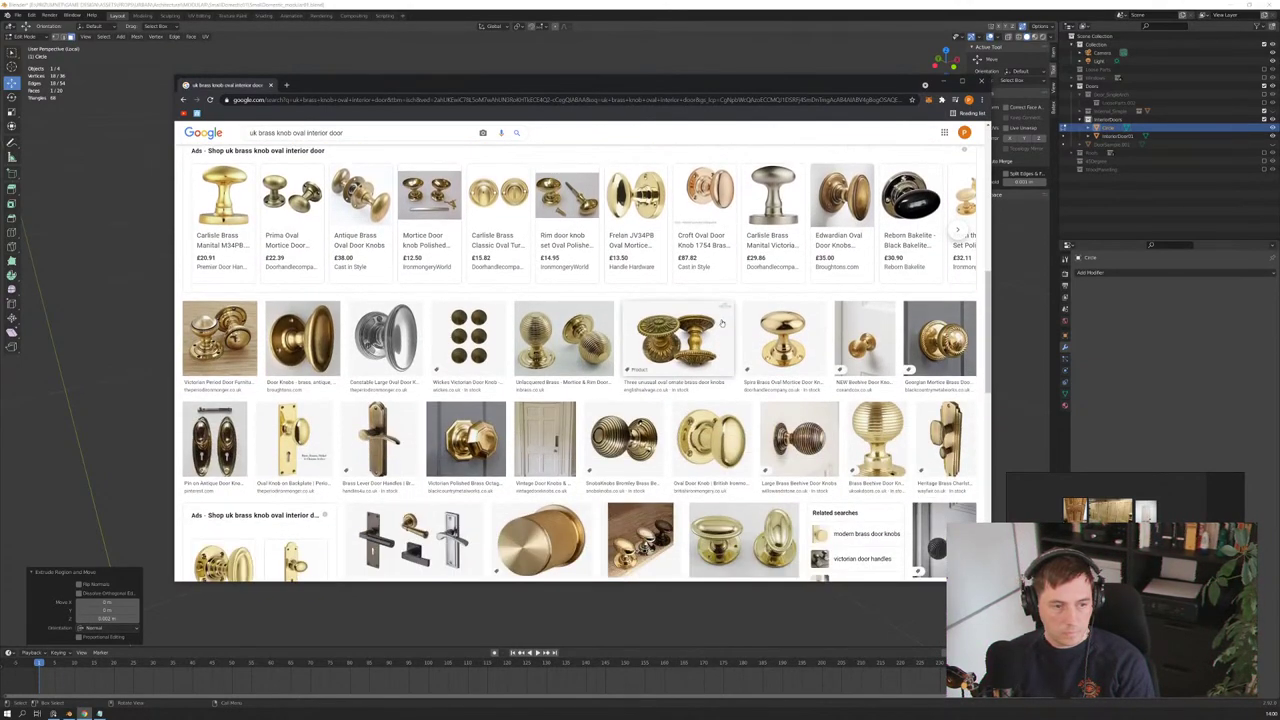
scroll(721, 322, "down", 3)
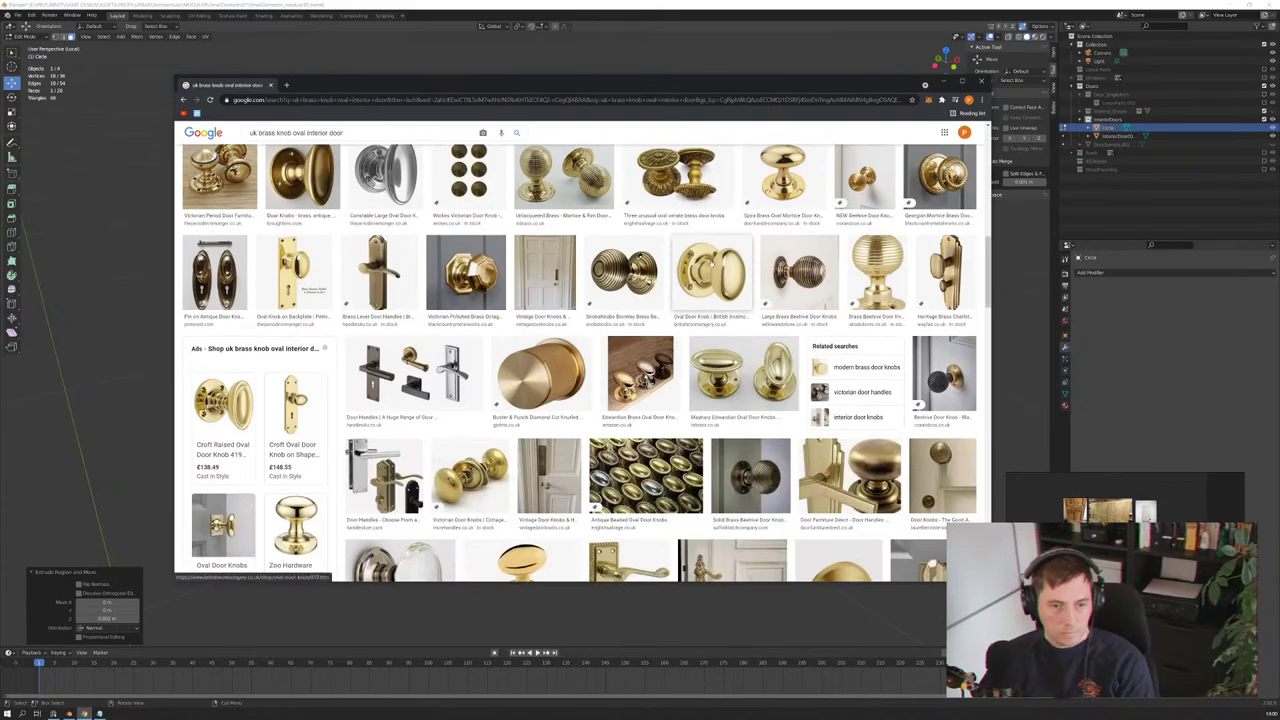
left_click(702, 306)
right_click(828, 205)
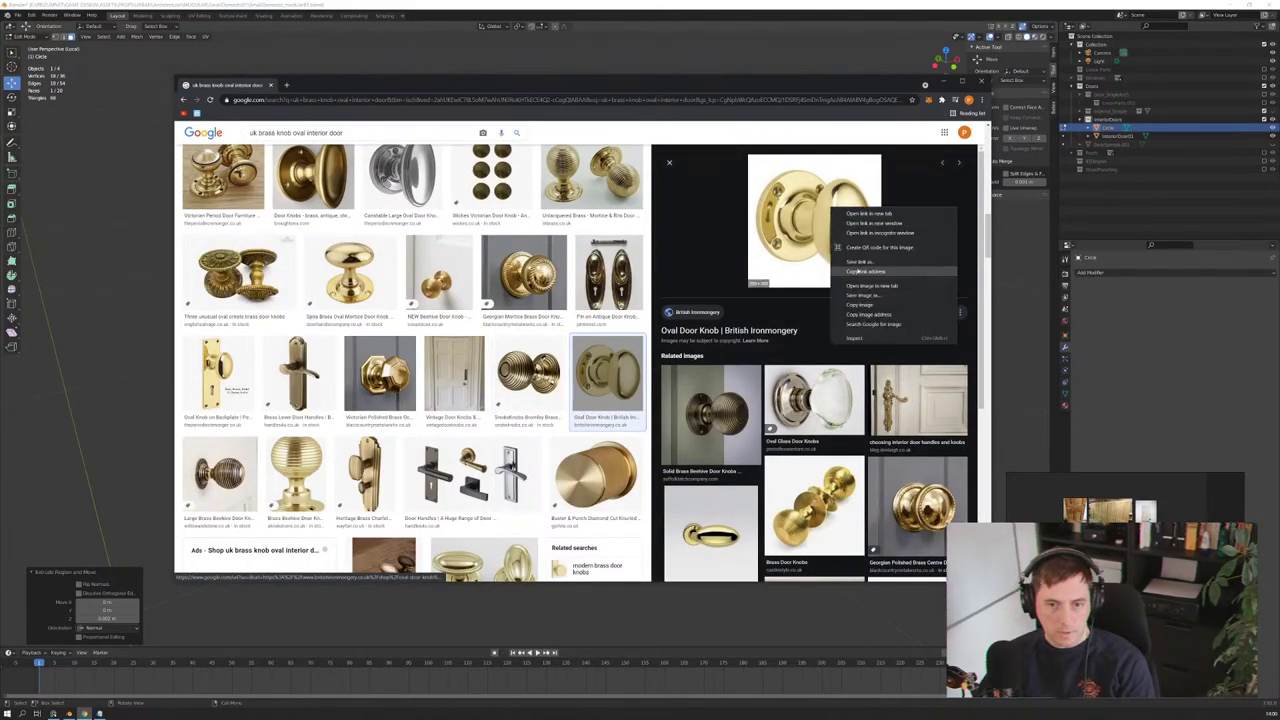
left_click(870, 298)
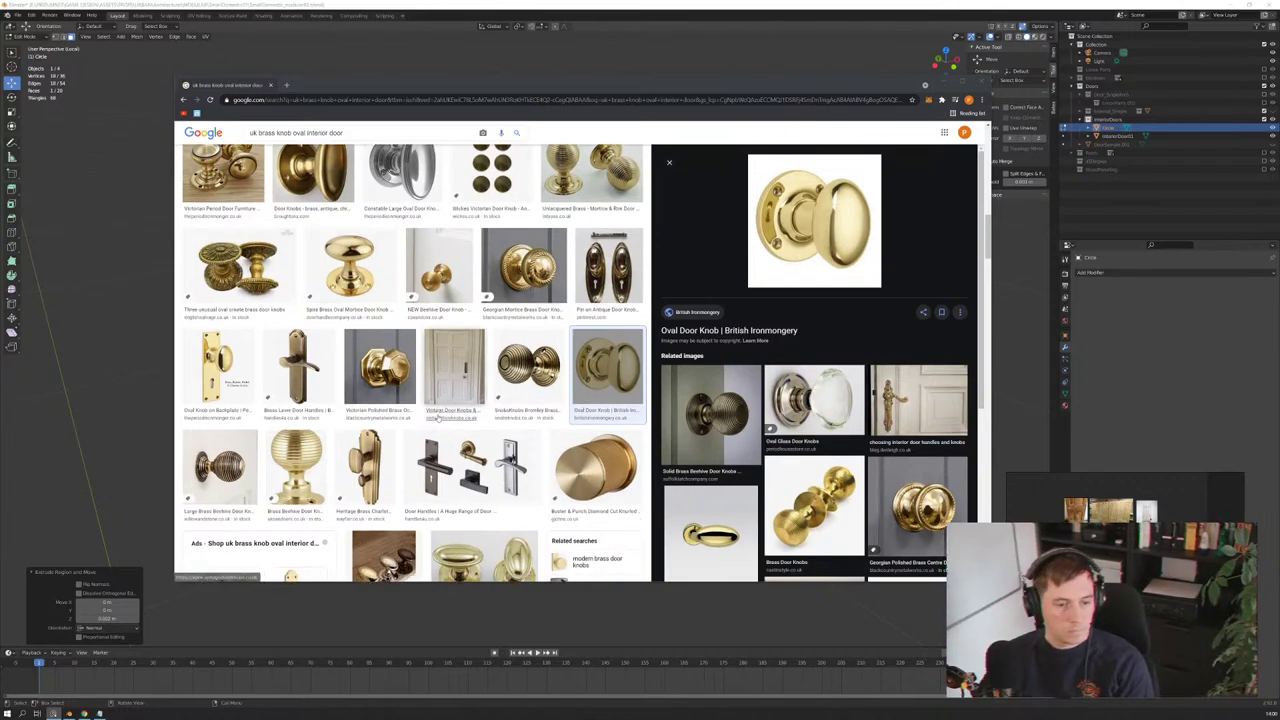
Step: Preview the distressed antique, Carlton and Aston oval brass knob results
scroll(430, 414, "down", 2)
scroll(438, 421, "down", 2)
scroll(438, 421, "down", 2)
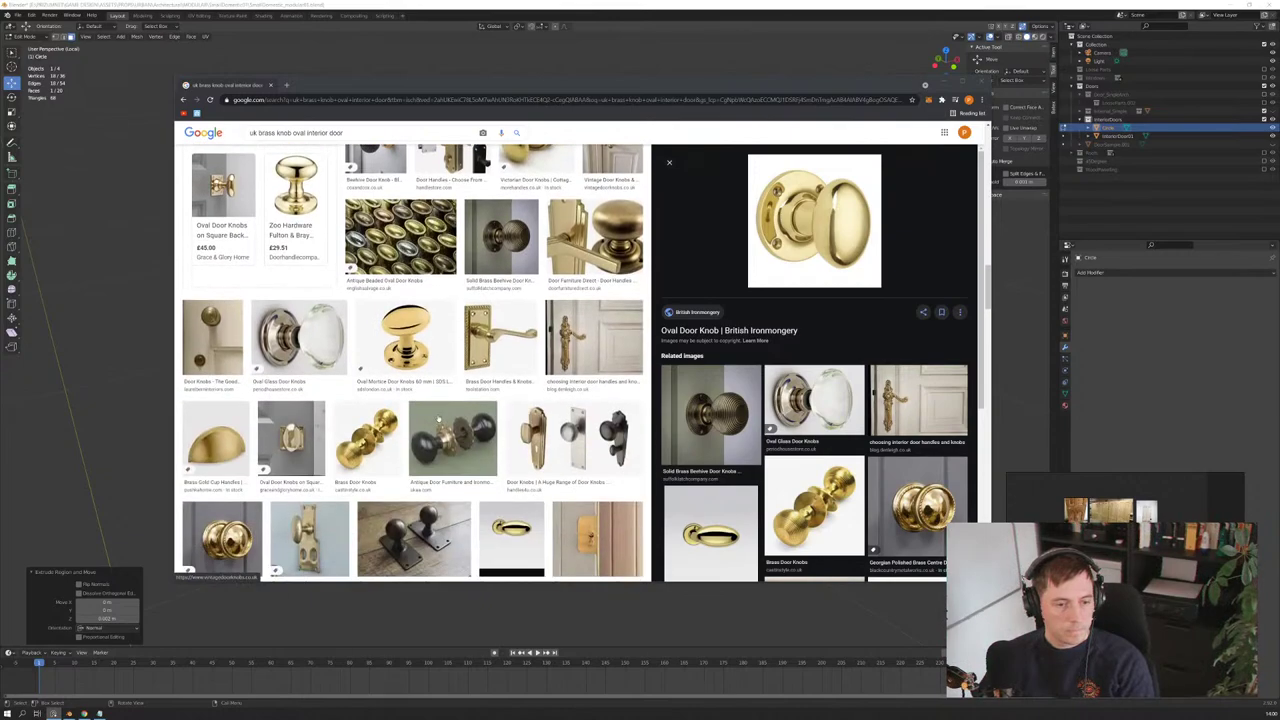
scroll(438, 420, "down", 1)
scroll(437, 420, "down", 1)
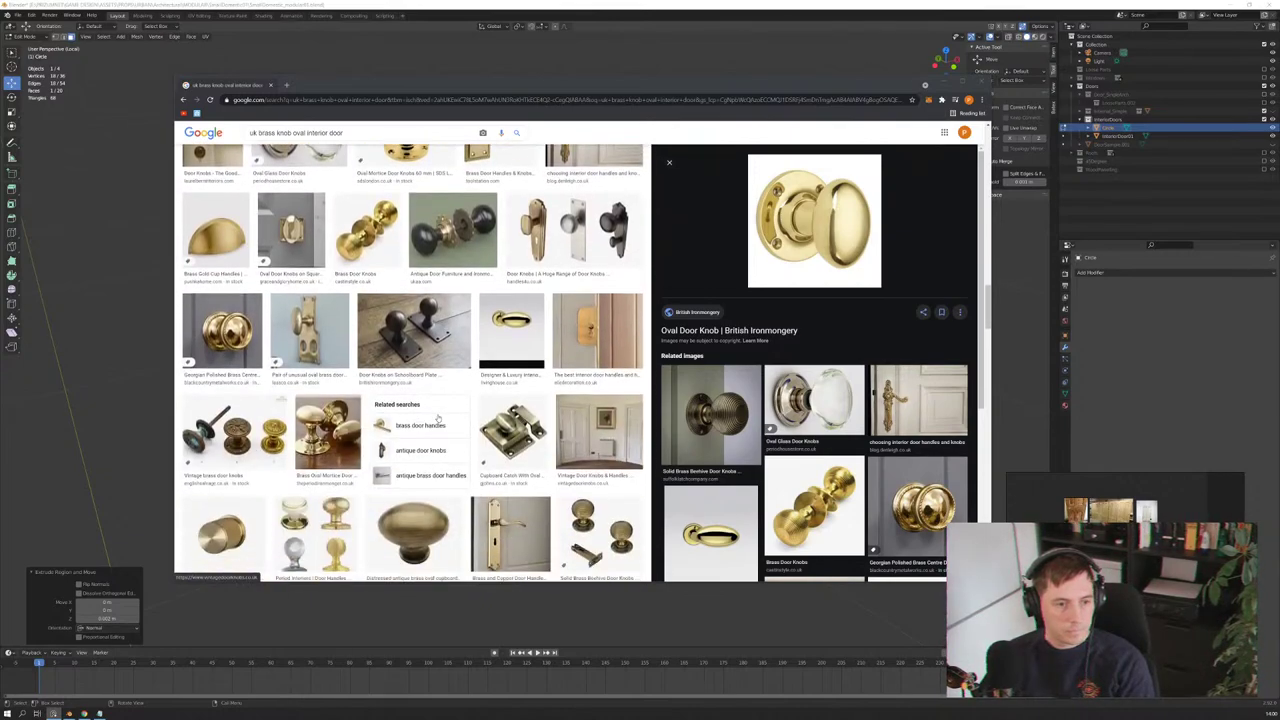
scroll(437, 419, "down", 2)
left_click(390, 338)
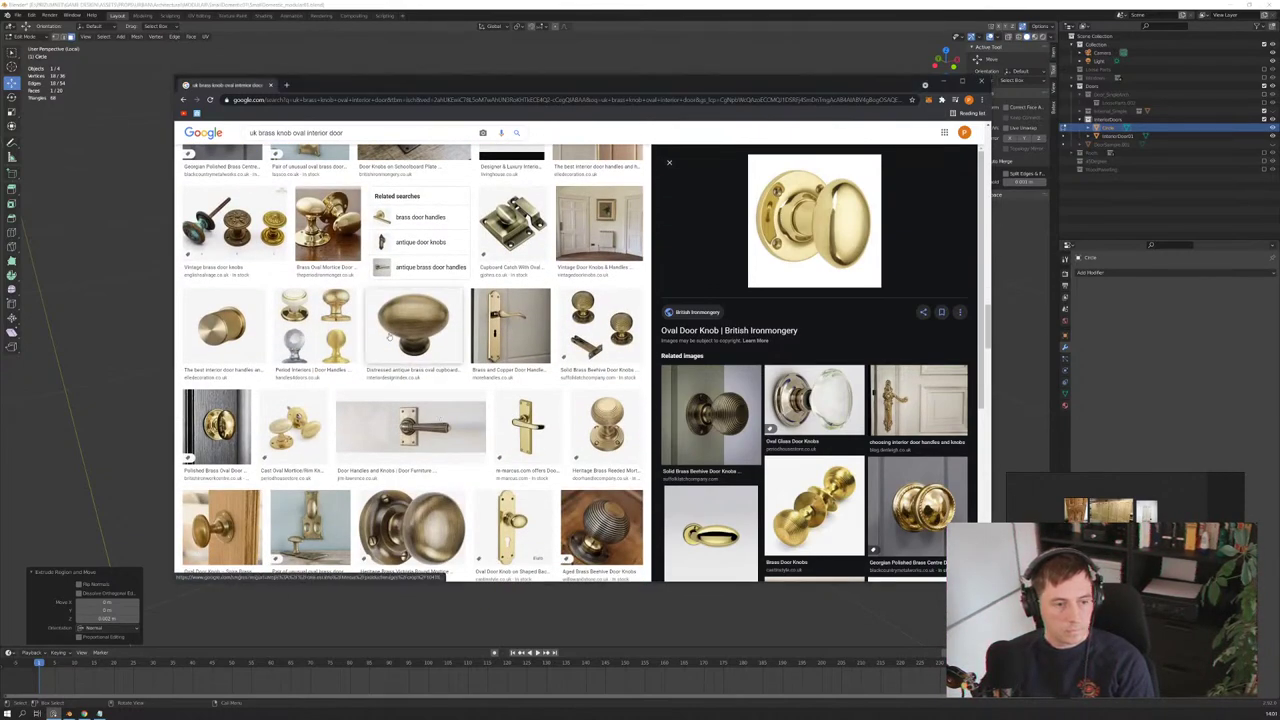
scroll(407, 348, "down", 2)
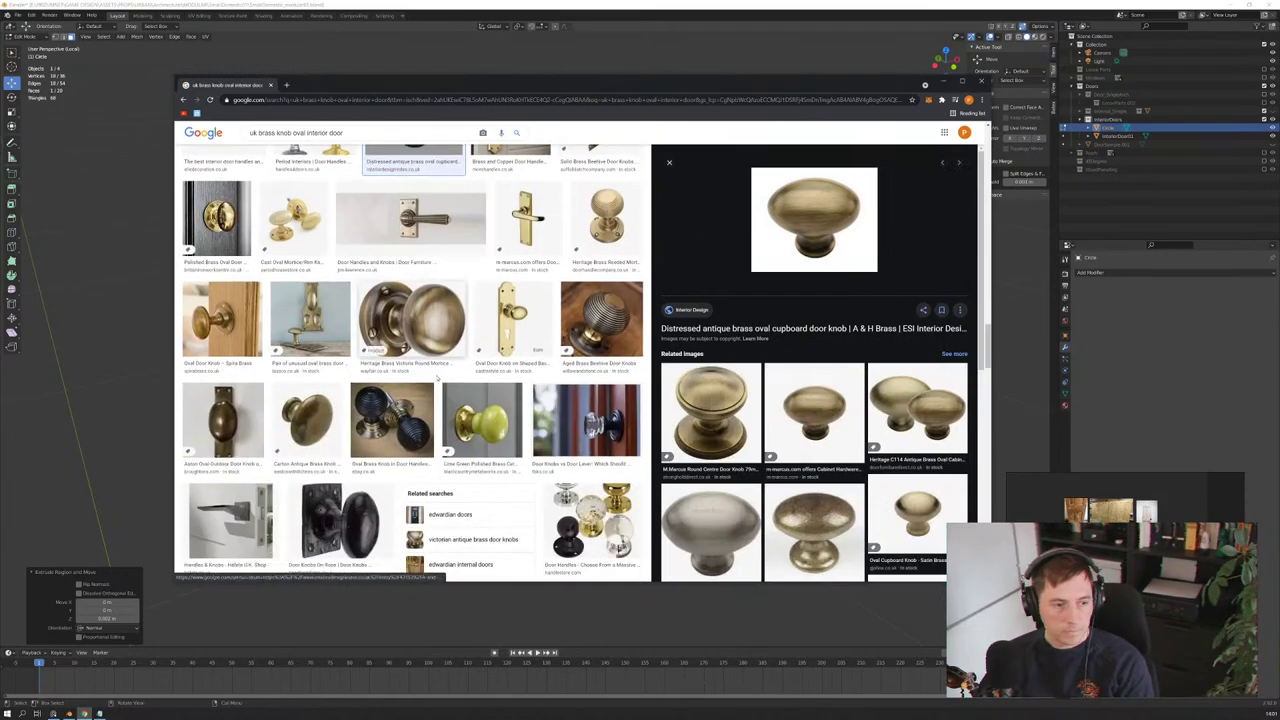
left_click(313, 422)
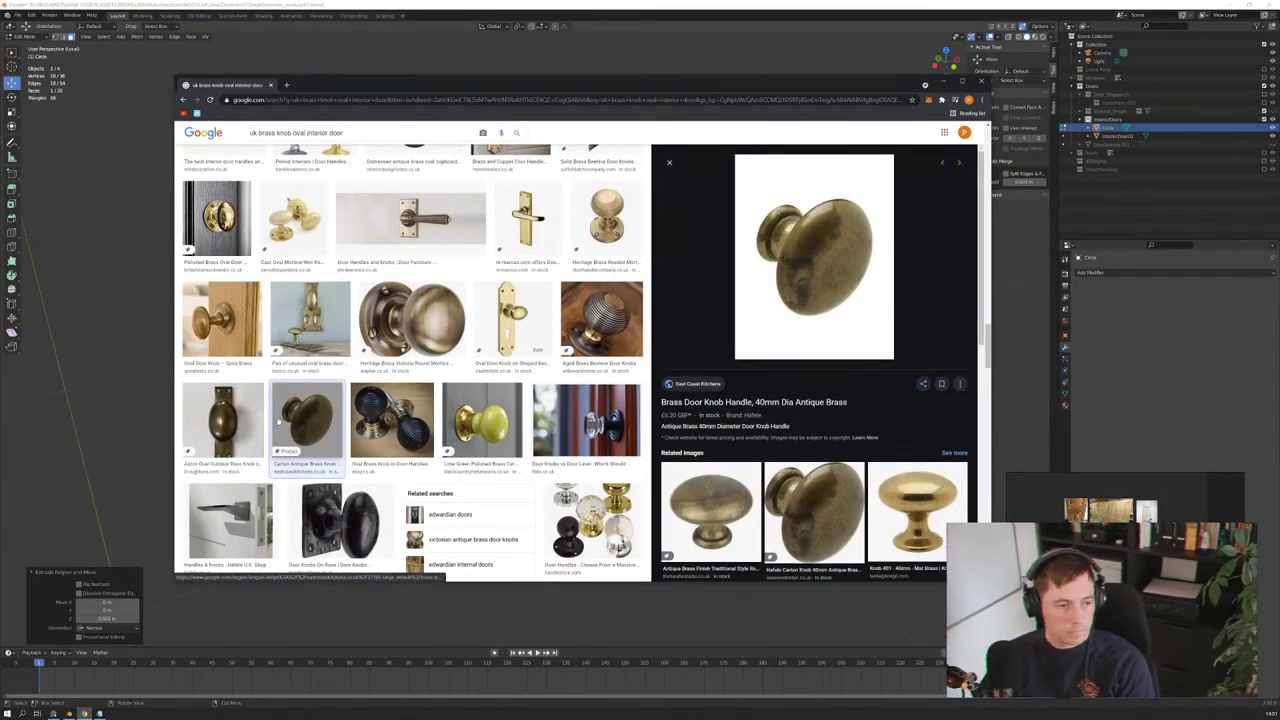
left_click(222, 420)
scroll(400, 450, "down", 3)
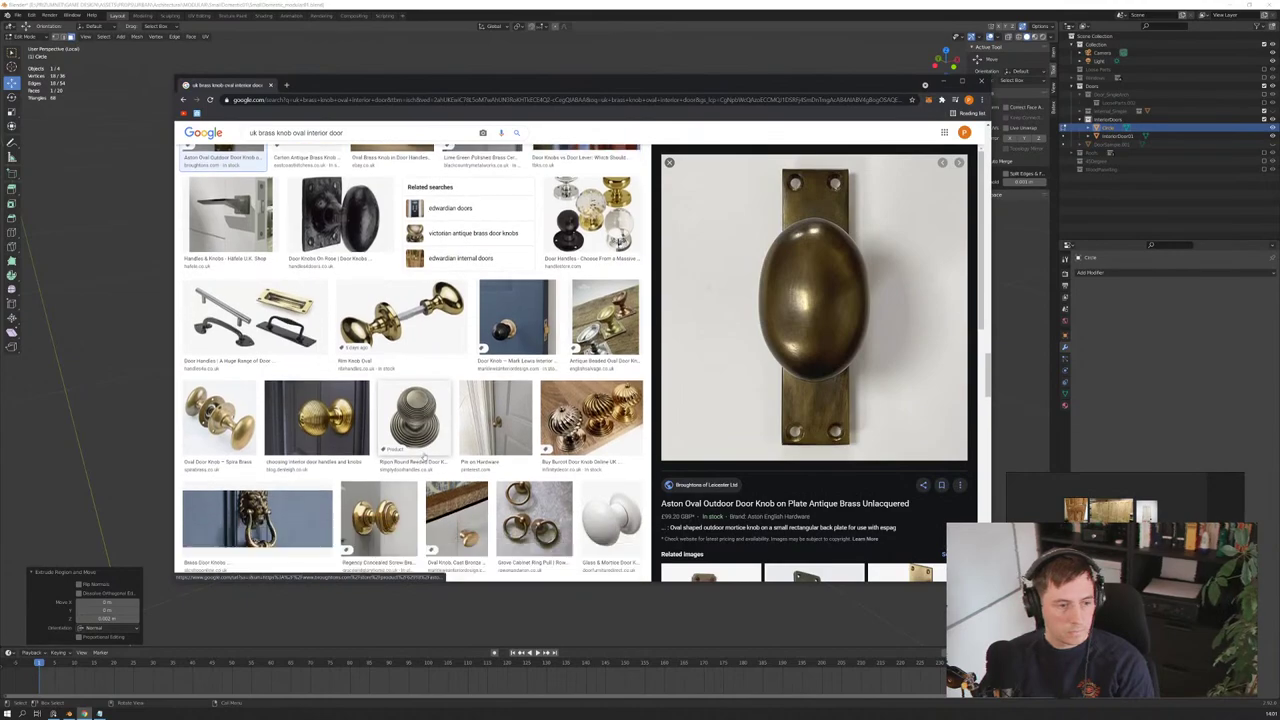
scroll(425, 455, "down", 1)
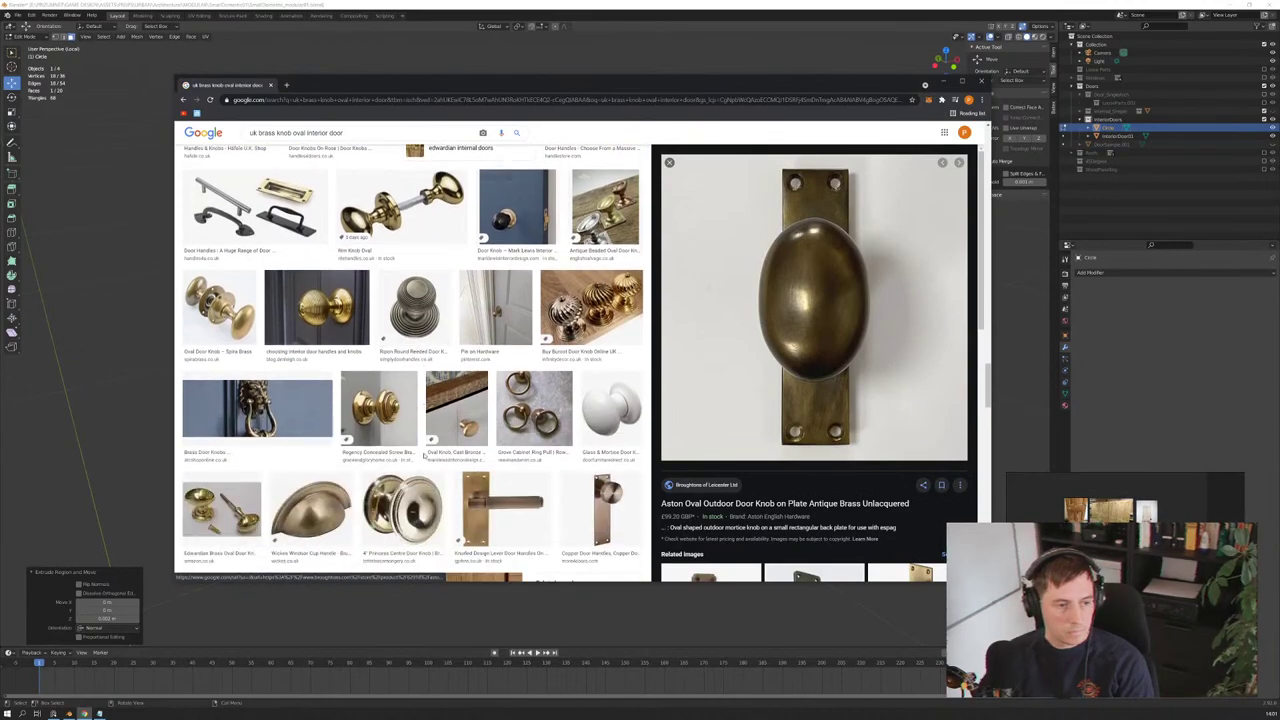
Step: Copy the Rim Knob Oval image as the modelling reference
left_click(411, 219)
right_click(787, 211)
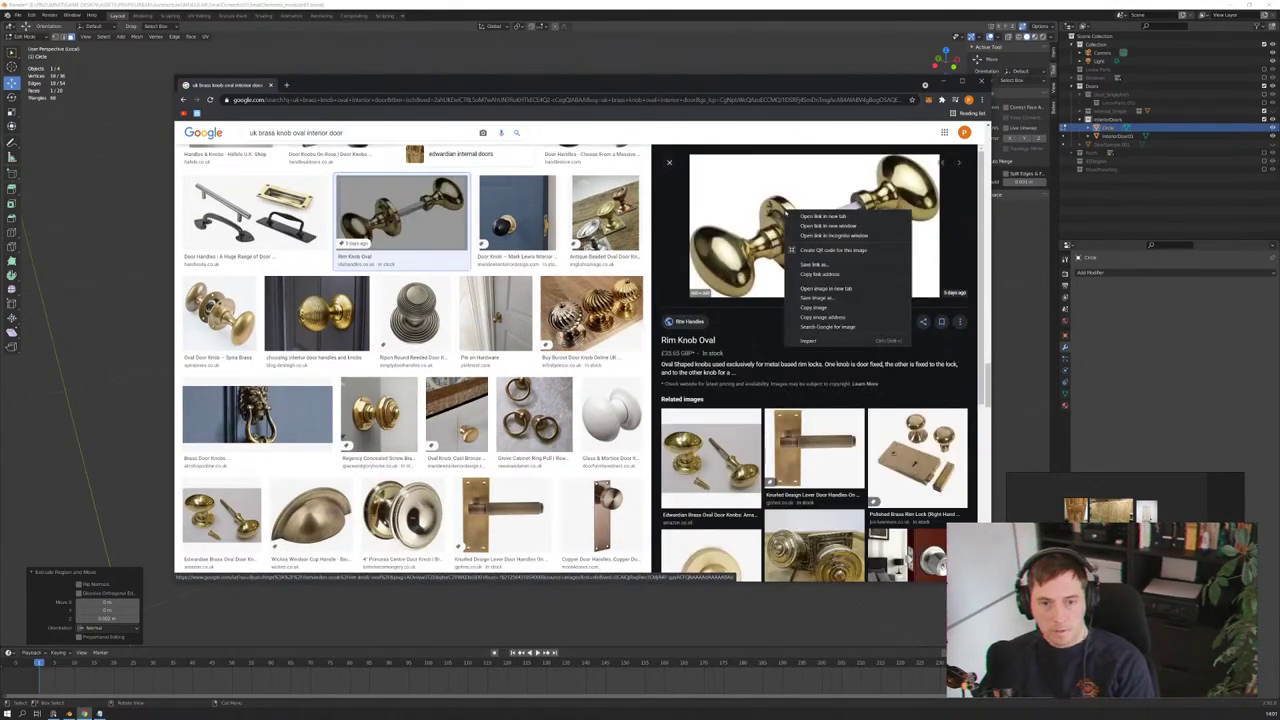
left_click(812, 307)
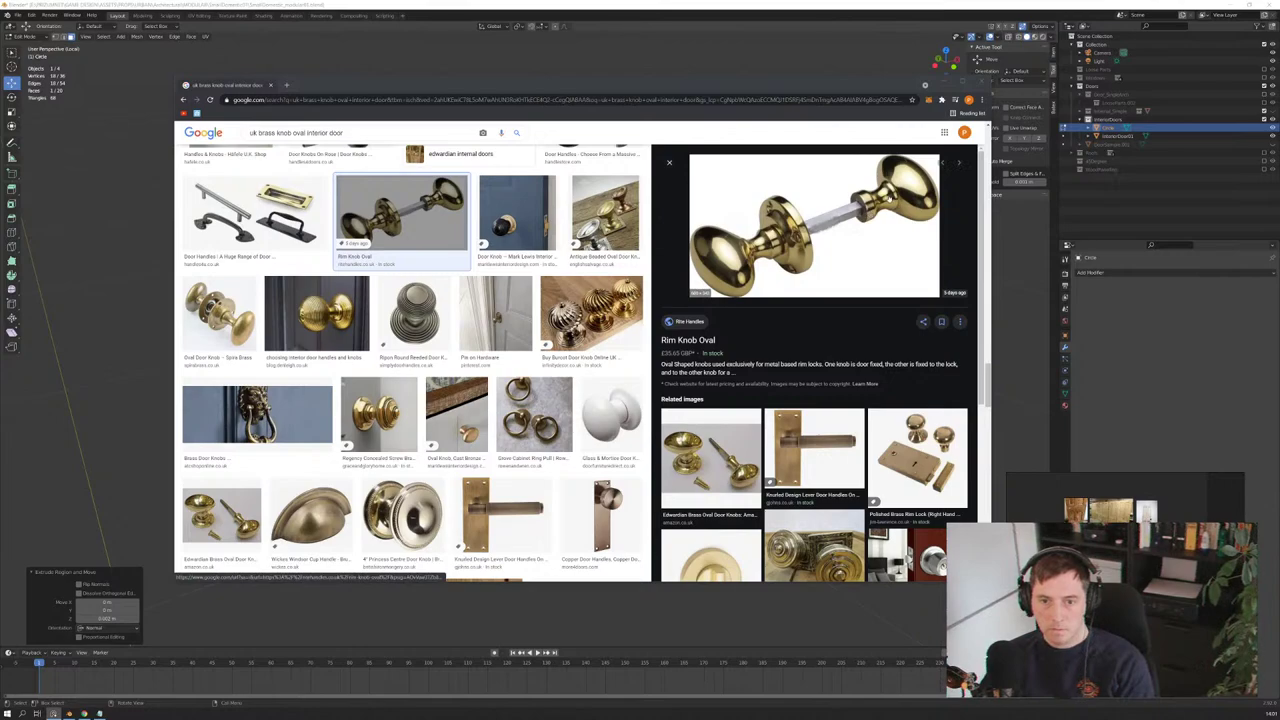
left_click(944, 84)
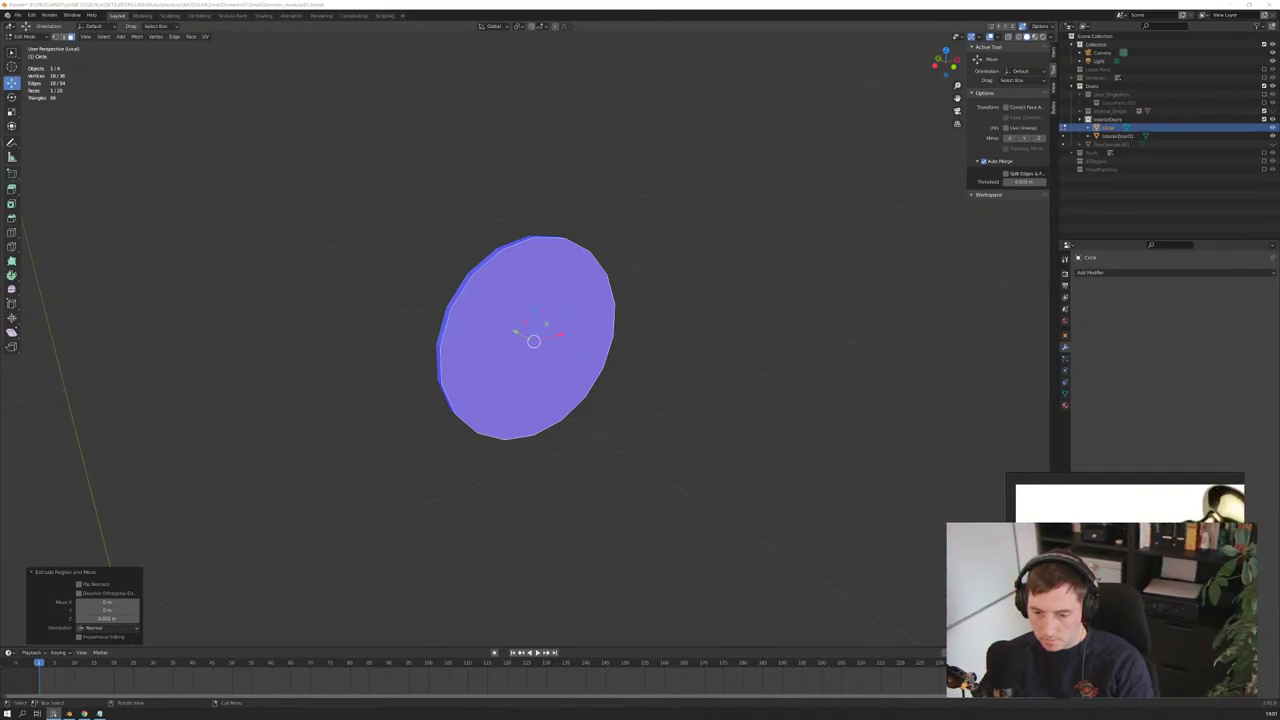
Step: Inset the disc's face to form a first ring and shift the inner face along Y
middle_click_drag(600, 400, 610, 400)
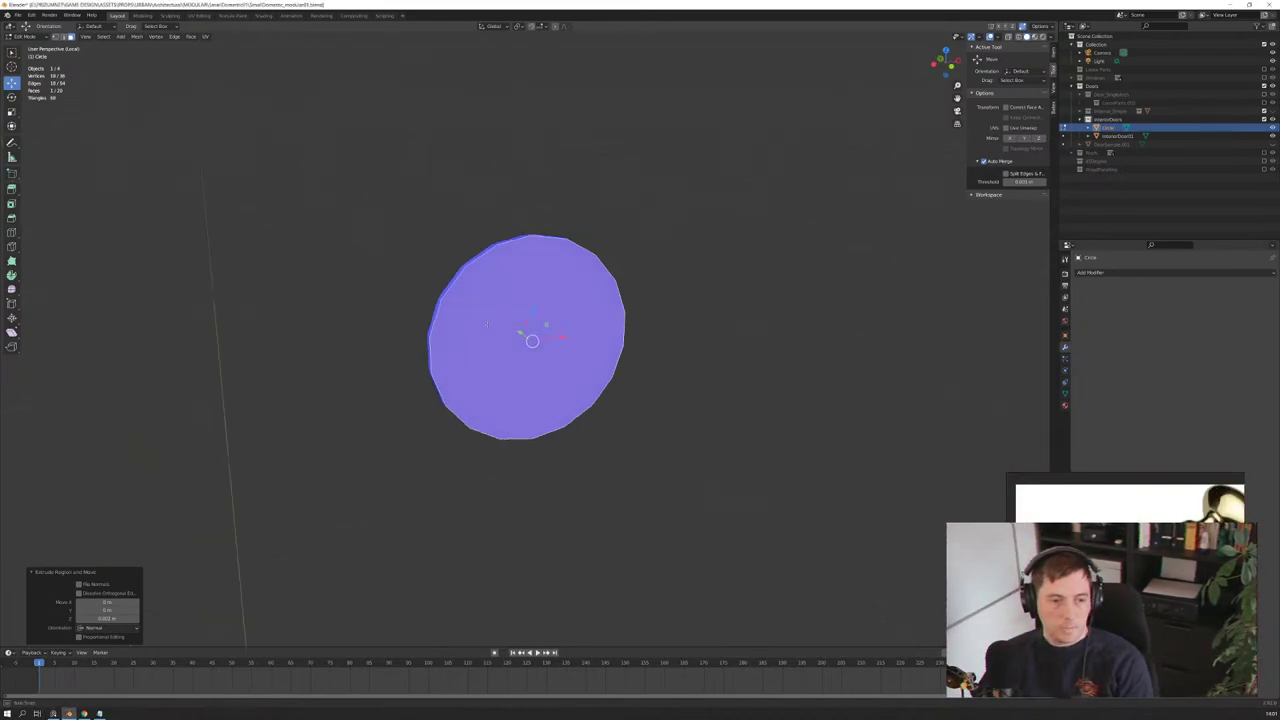
key("i")
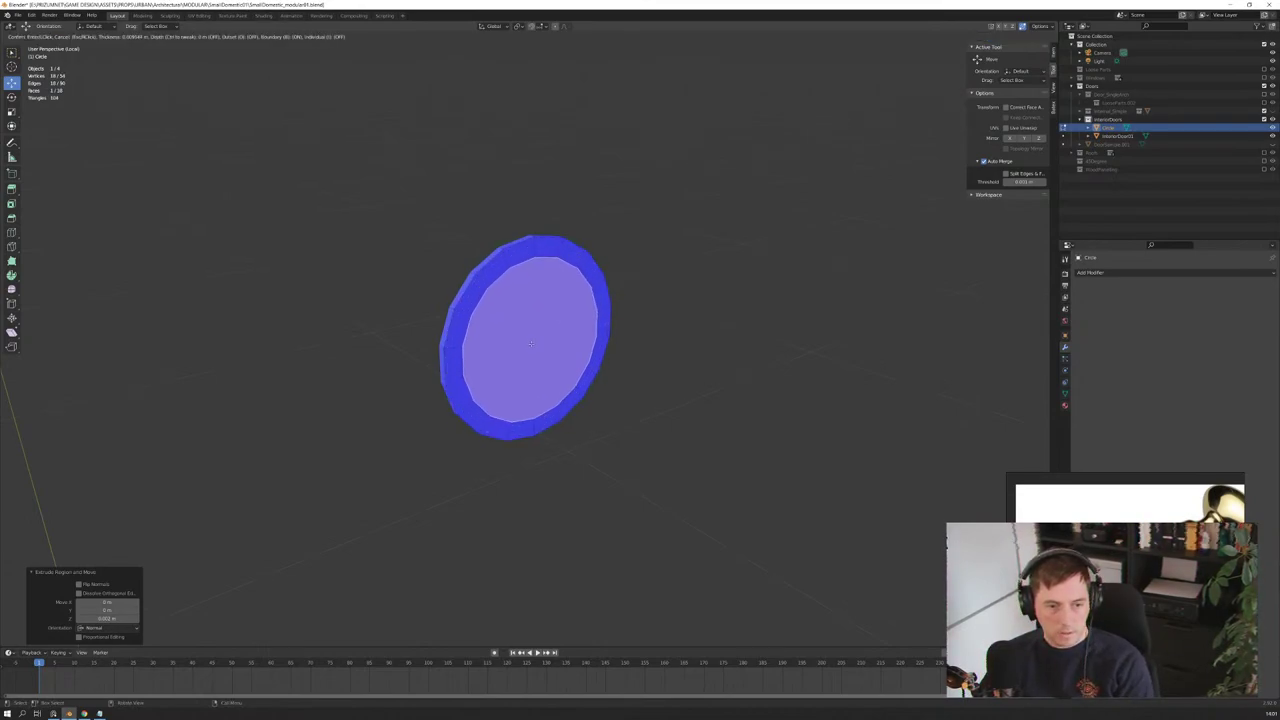
key("Escape")
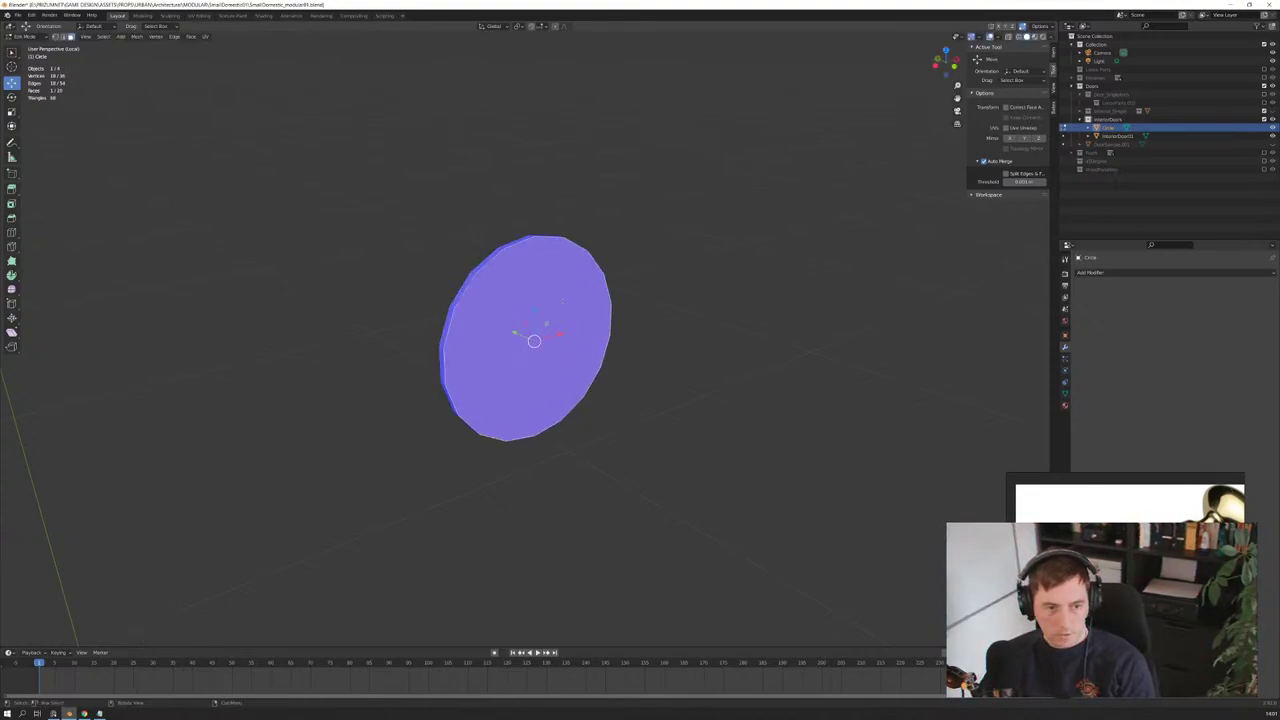
key("i")
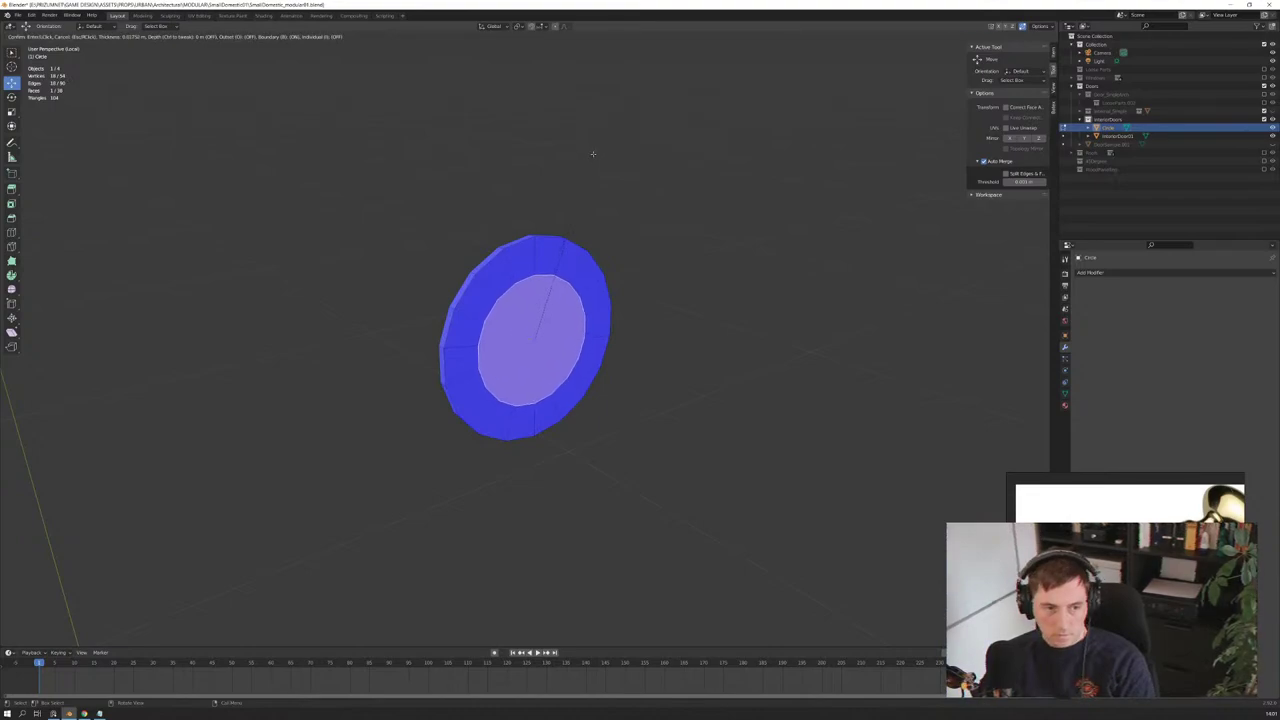
left_click(586, 156)
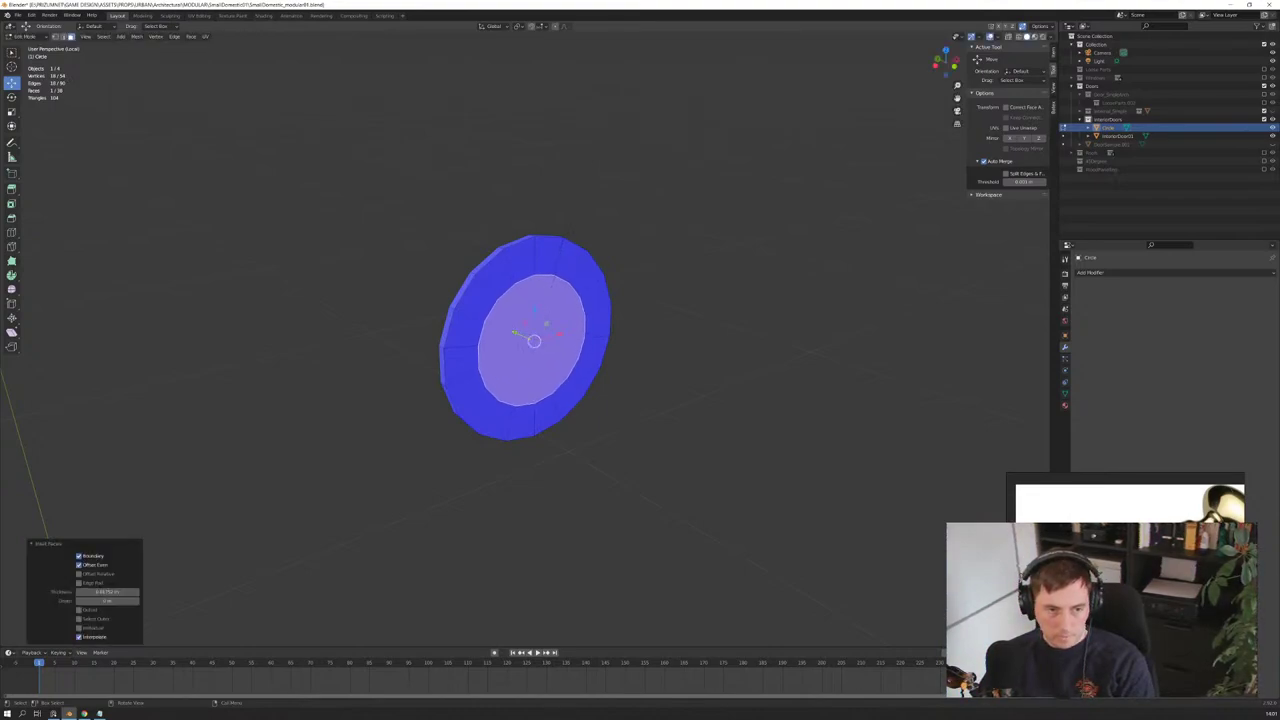
key("g")
key("y")
key("Return")
Step: Inset a second ring and move the inner face along Y to create another step
middle_click_drag(540, 340, 560, 340)
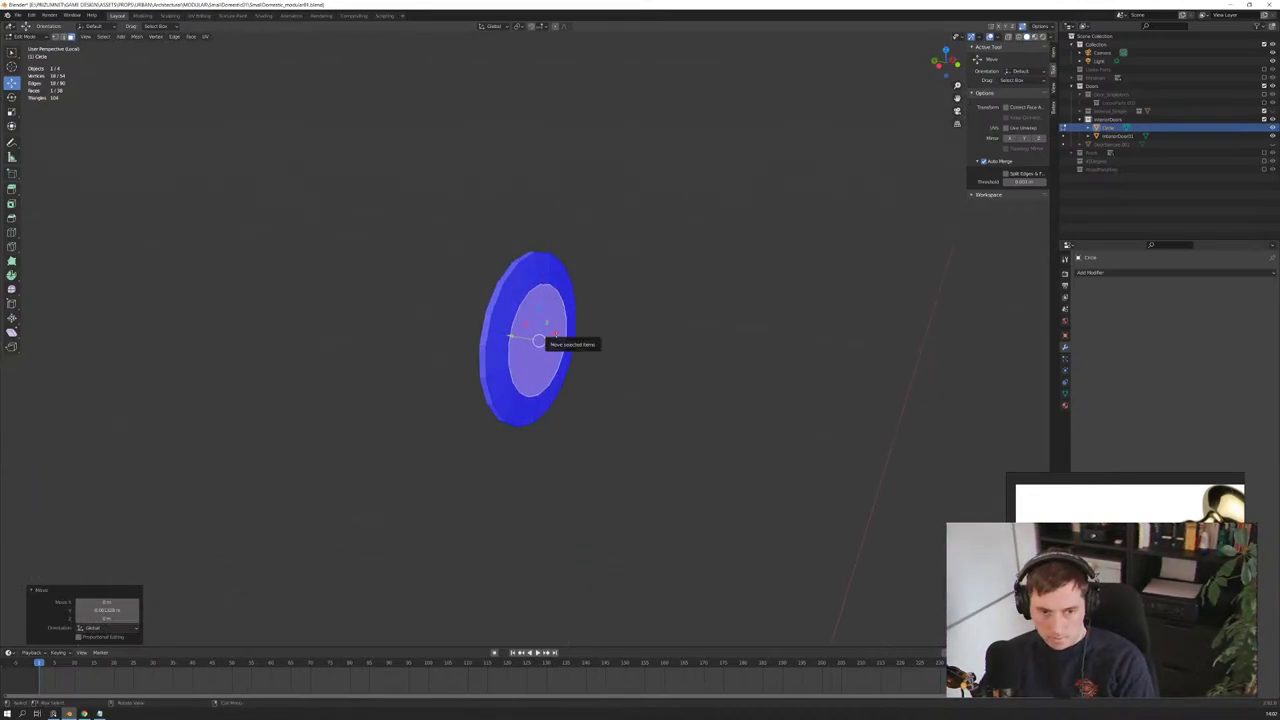
key("i")
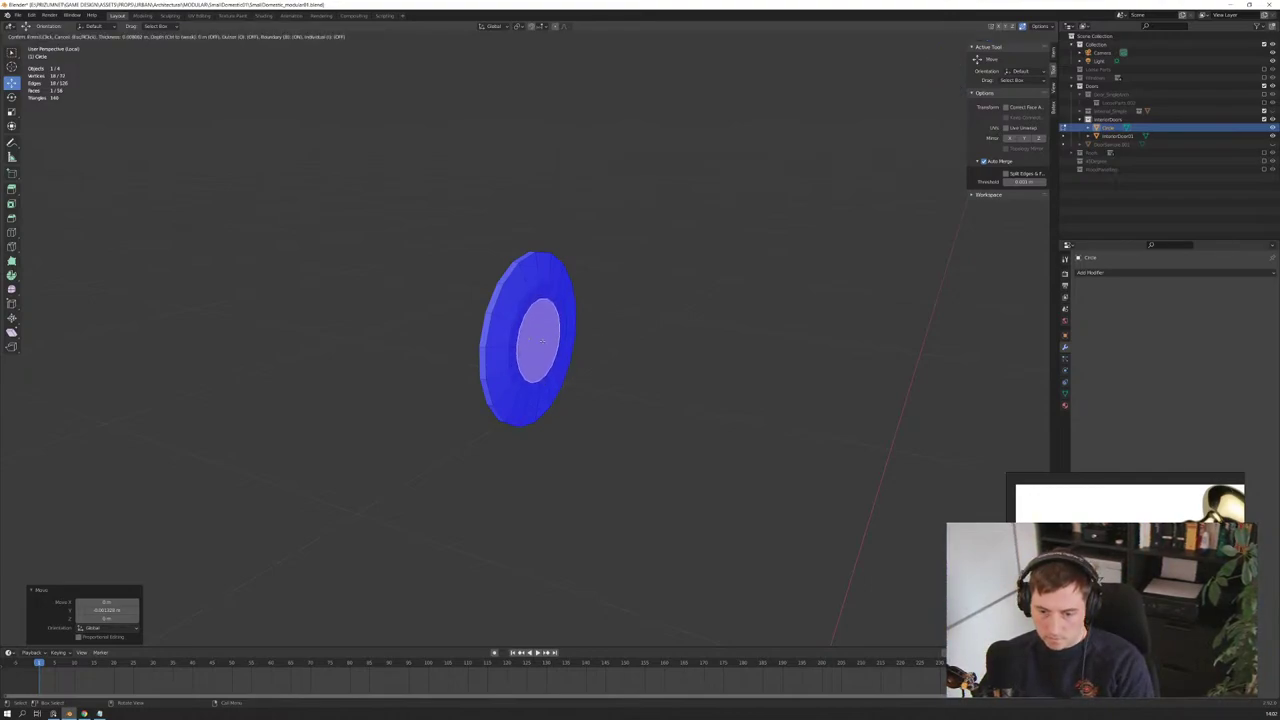
left_click(541, 340)
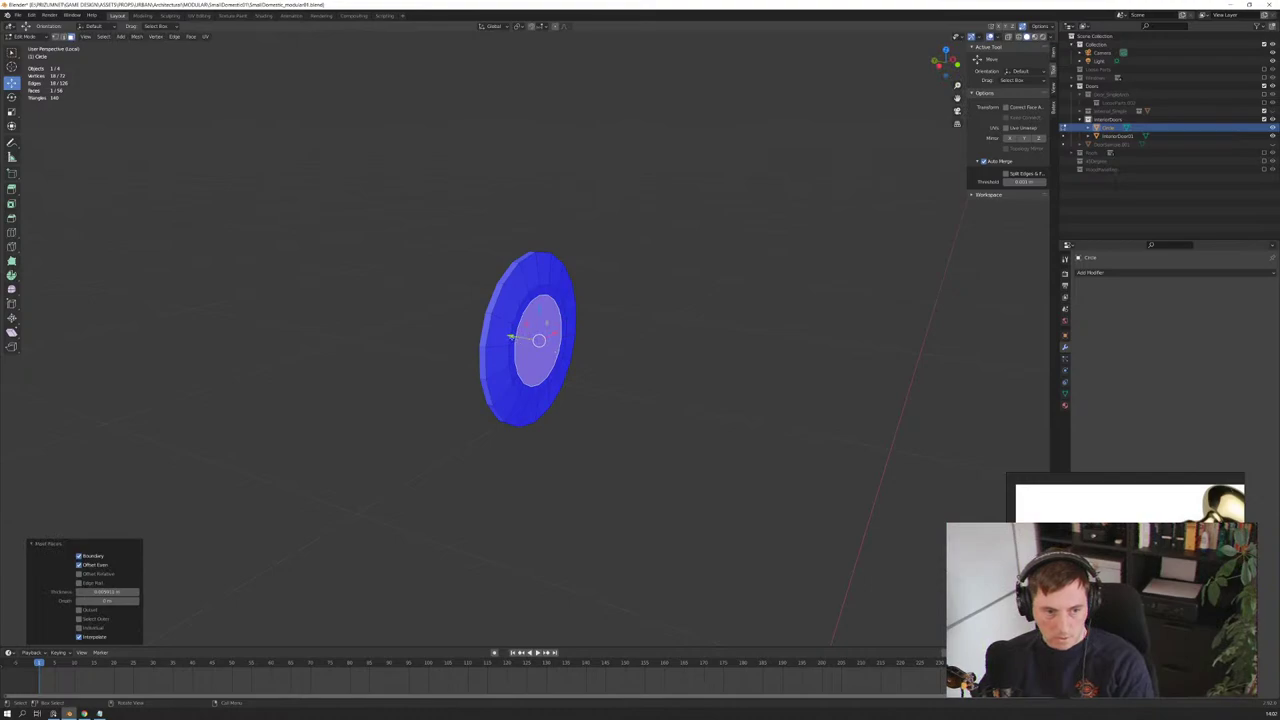
key("g")
key("y")
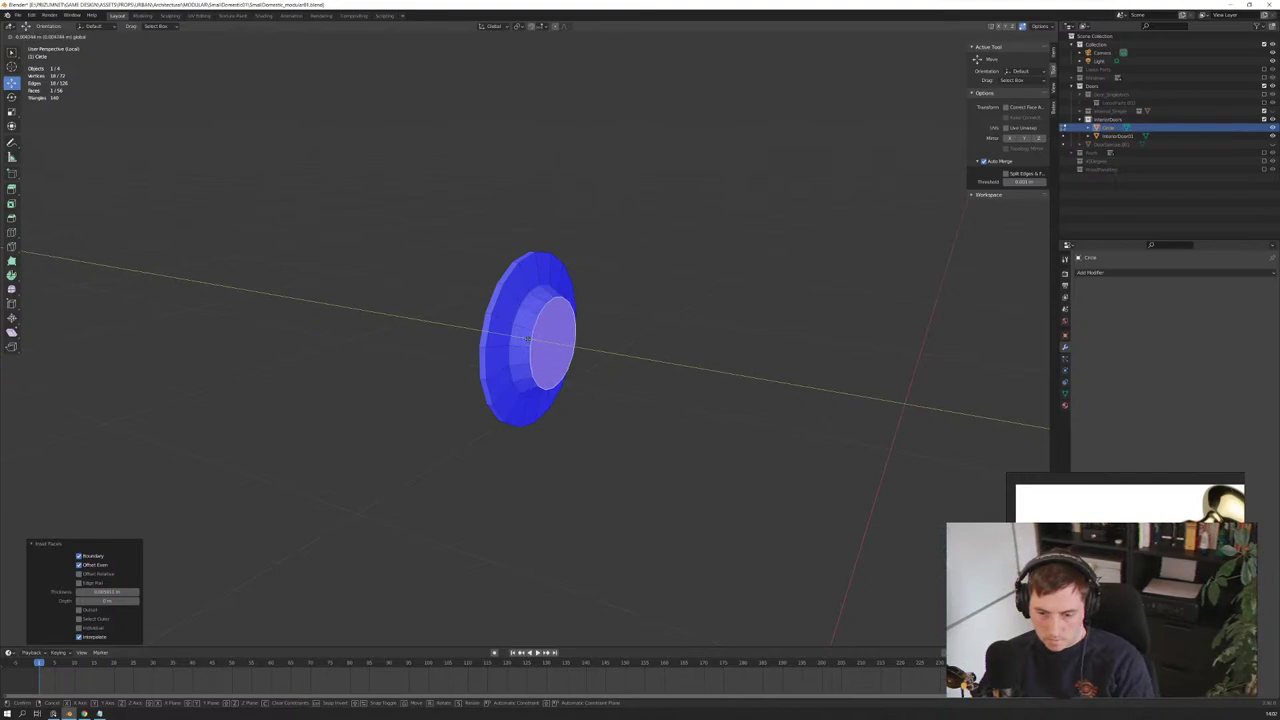
left_click(584, 360)
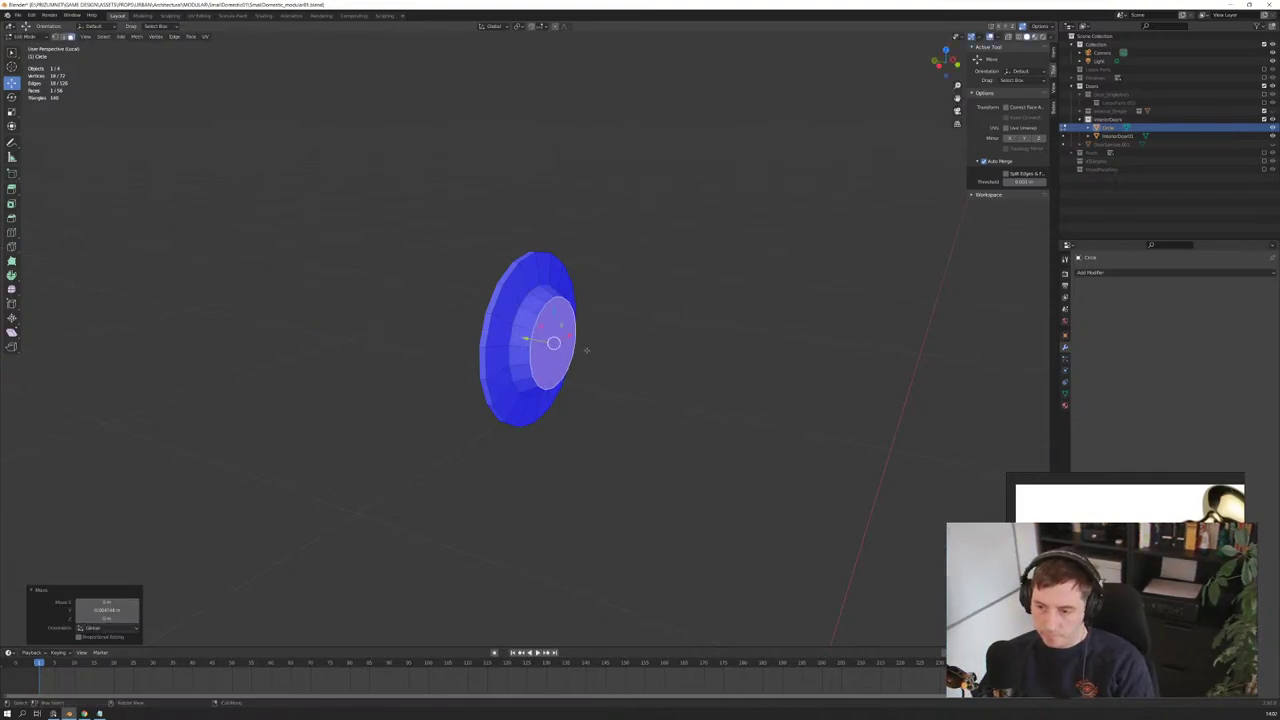
Step: Inset a third ring on the centre face and start extruding it outward
middle_click_drag(587, 350, 556, 341)
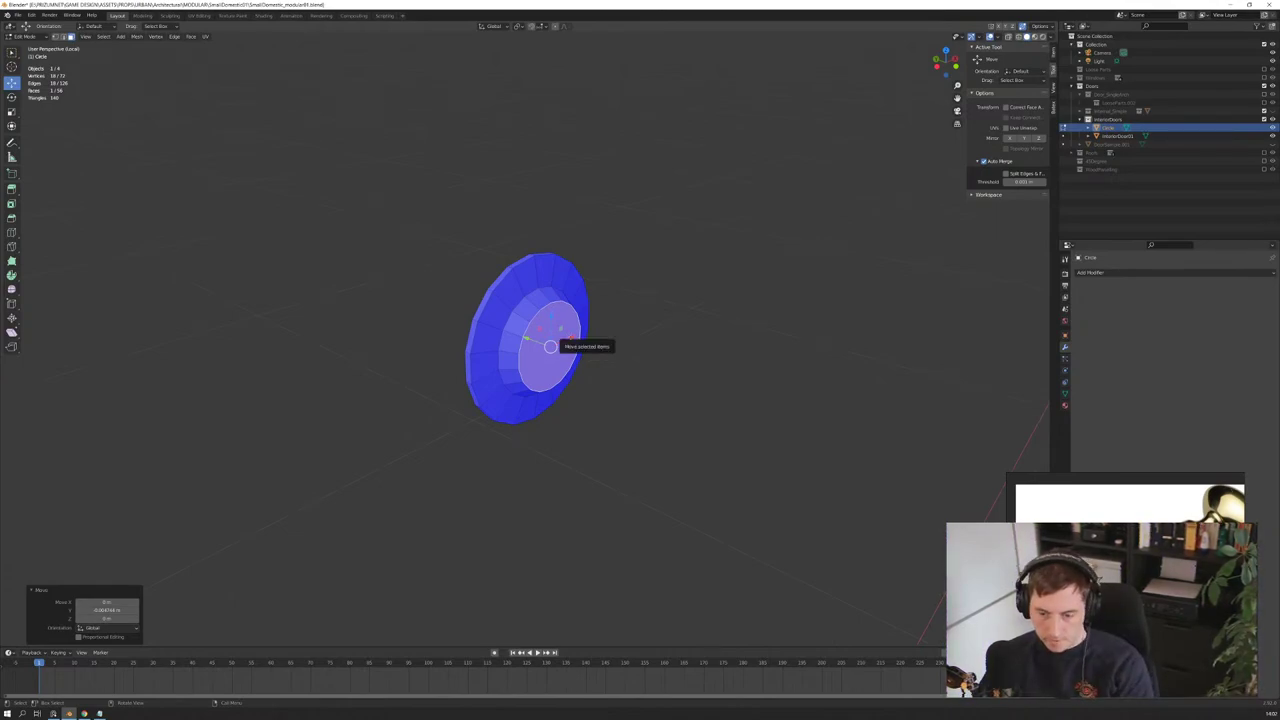
middle_click_drag(550, 346, 549, 347)
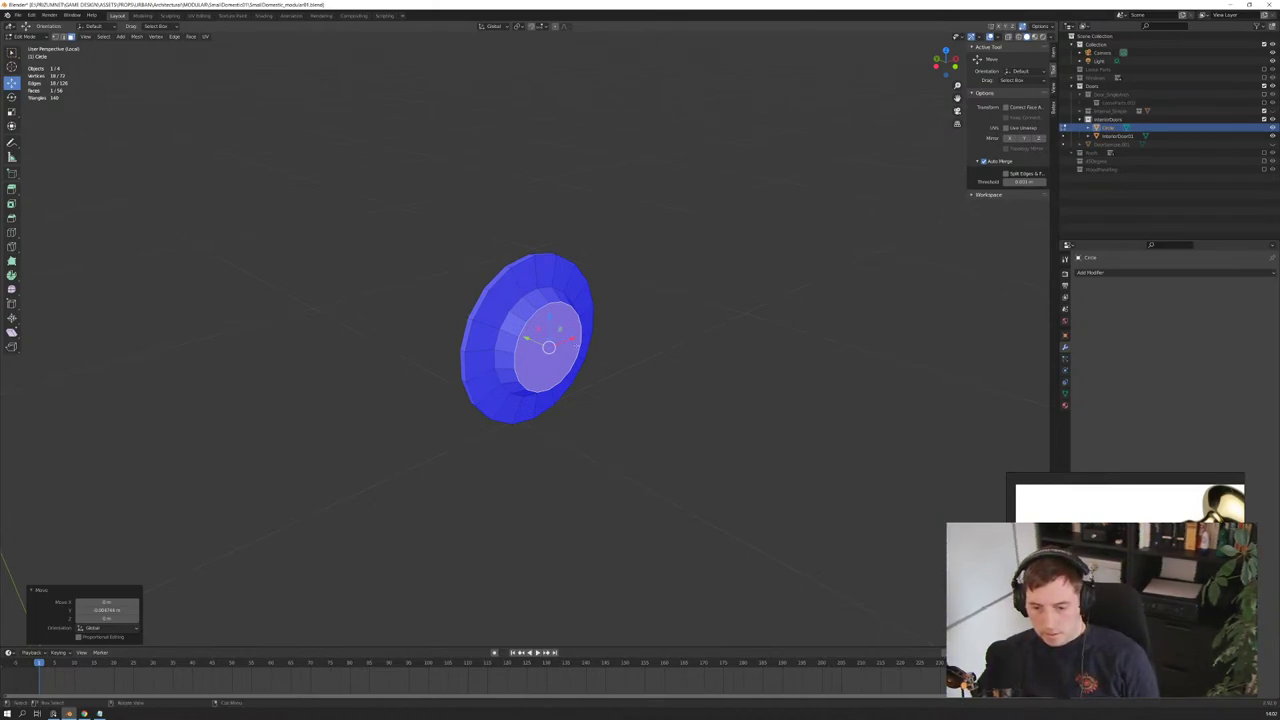
middle_click_drag(548, 347, 548, 348)
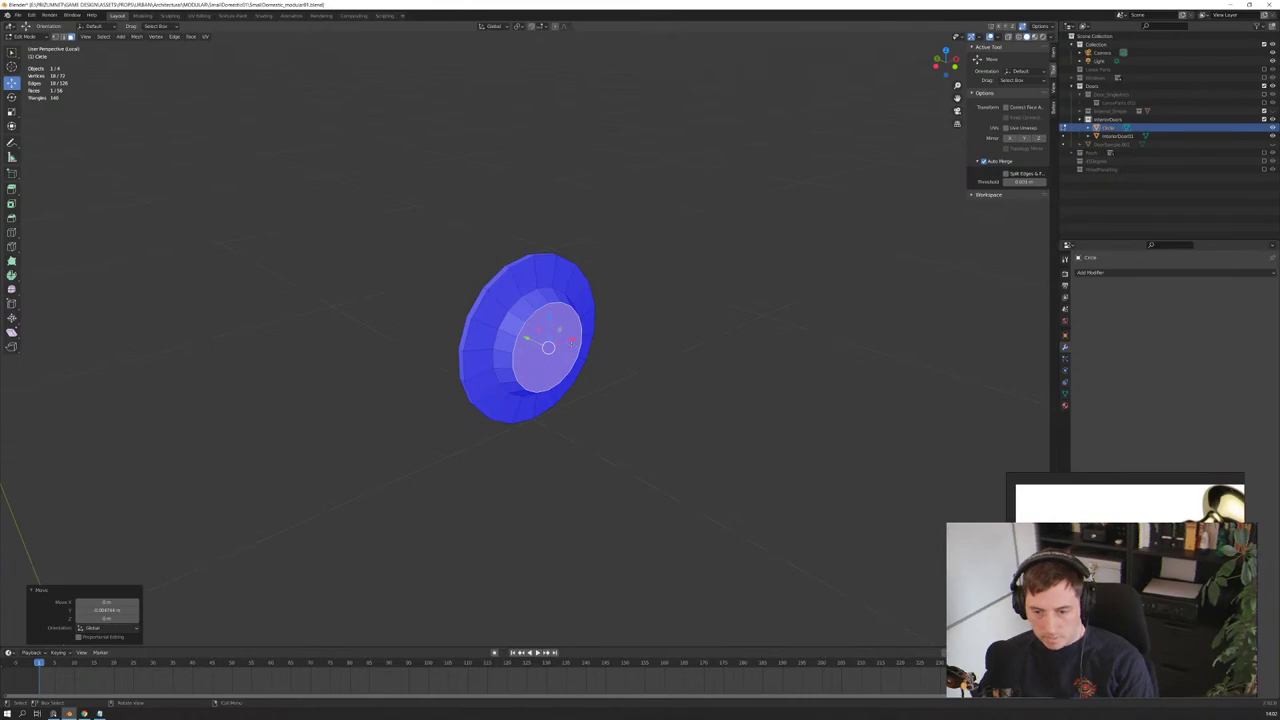
key("i")
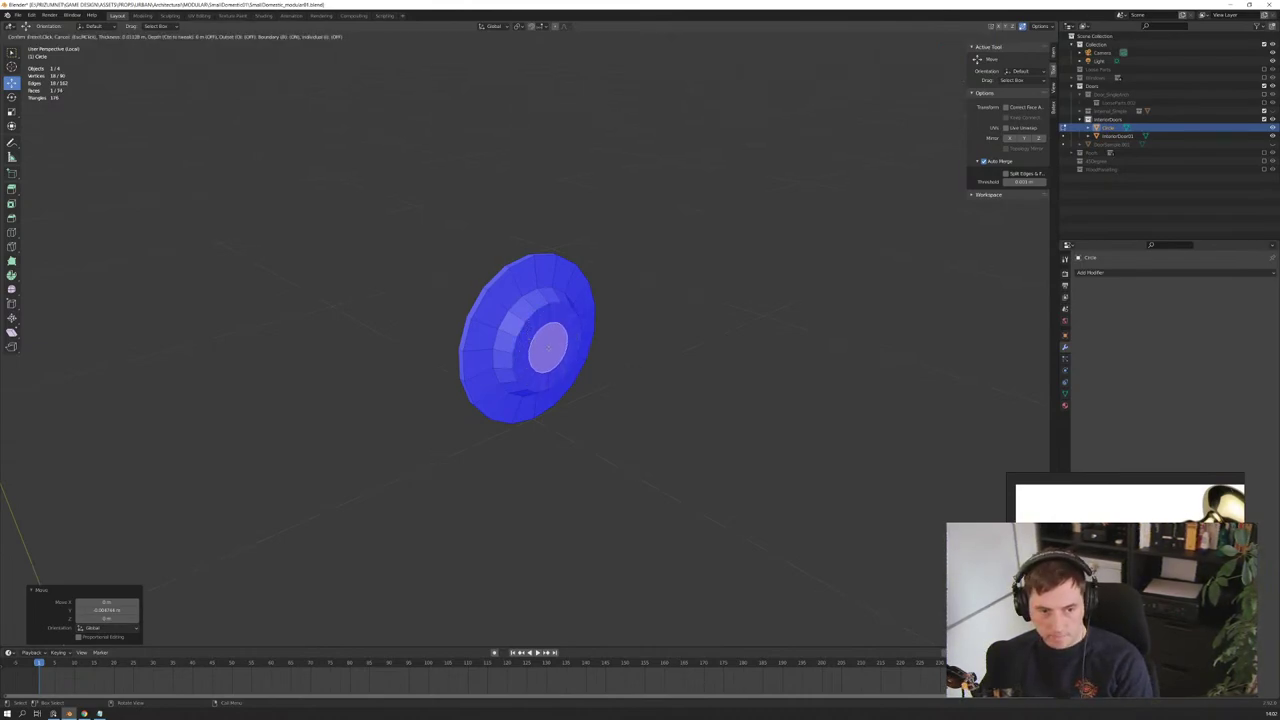
left_click(548, 347)
key("e")
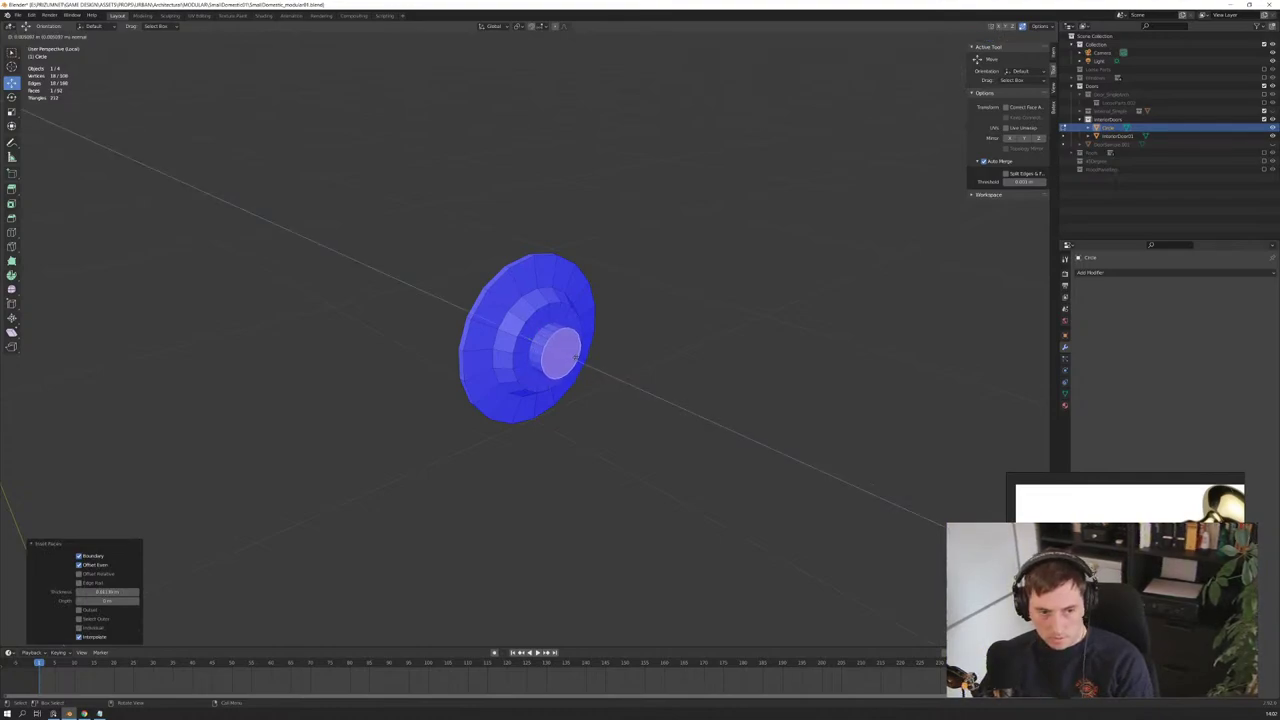
Step: Finish the short centre extrusion and nudge the centre face along Y
left_click(576, 358)
mouse_move(576, 358)
middle_mouse_down()
mouse_move(620, 350)
mouse_move(571, 355)
middle_mouse_up()
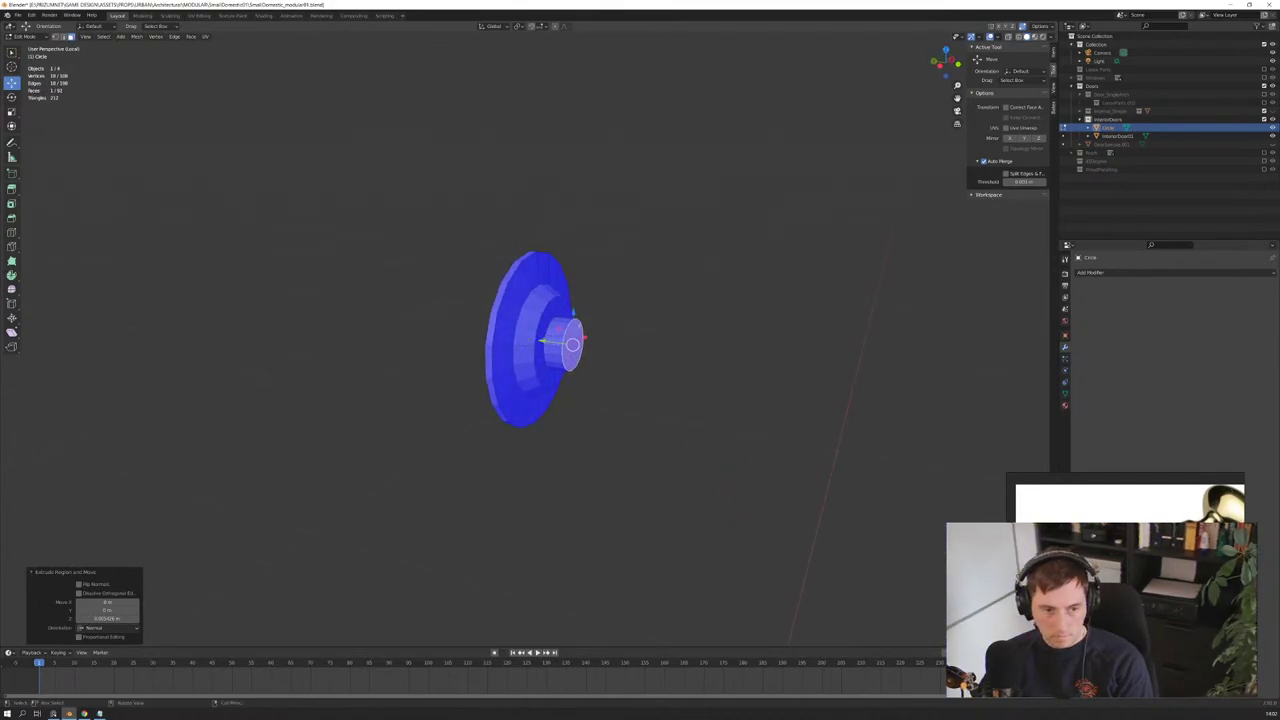
key("g")
left_click(641, 359)
middle_click_drag(641, 359, 648, 362)
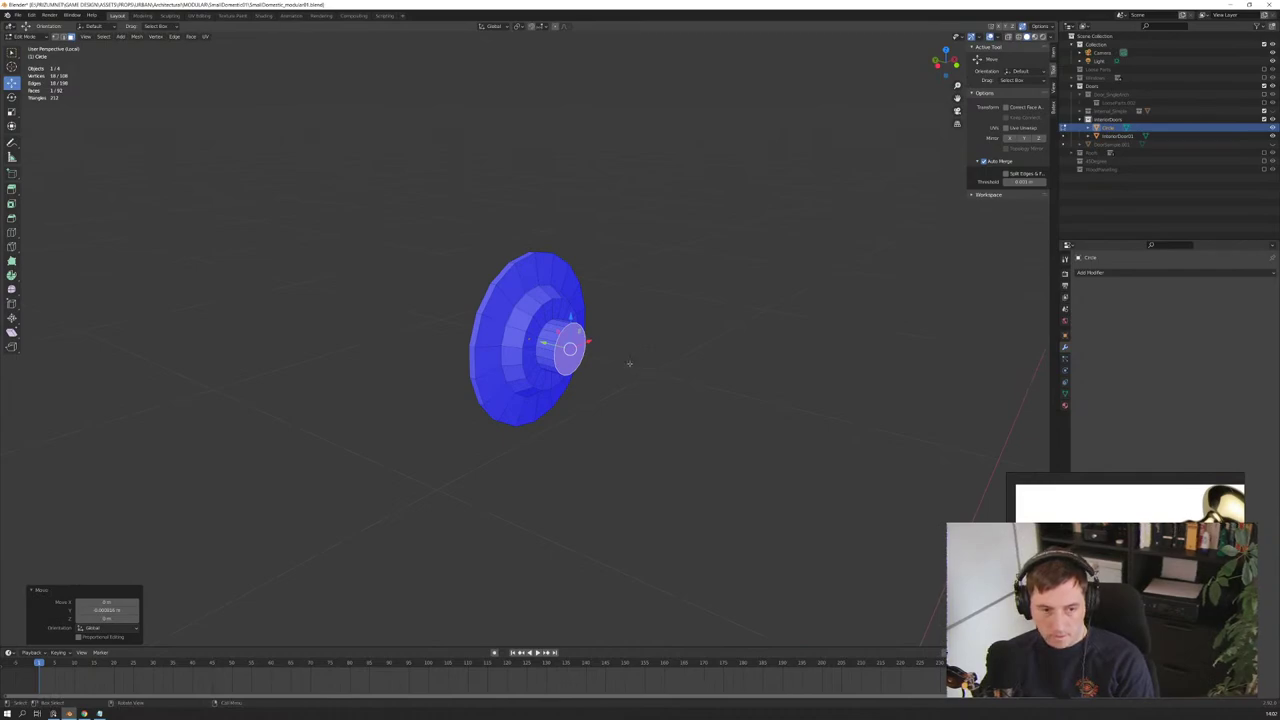
Step: Extrude a tapered neck, then extrude again and scale its end up 1.25 to flare it
key("e")
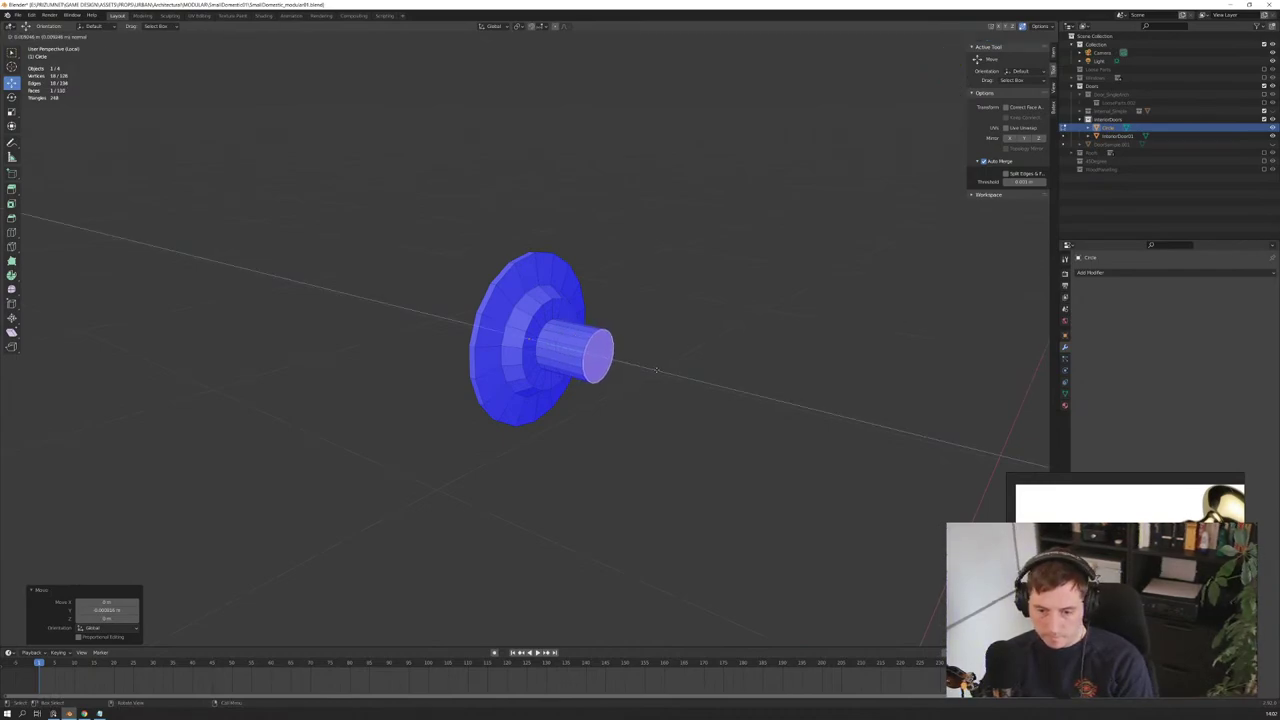
left_click(656, 370)
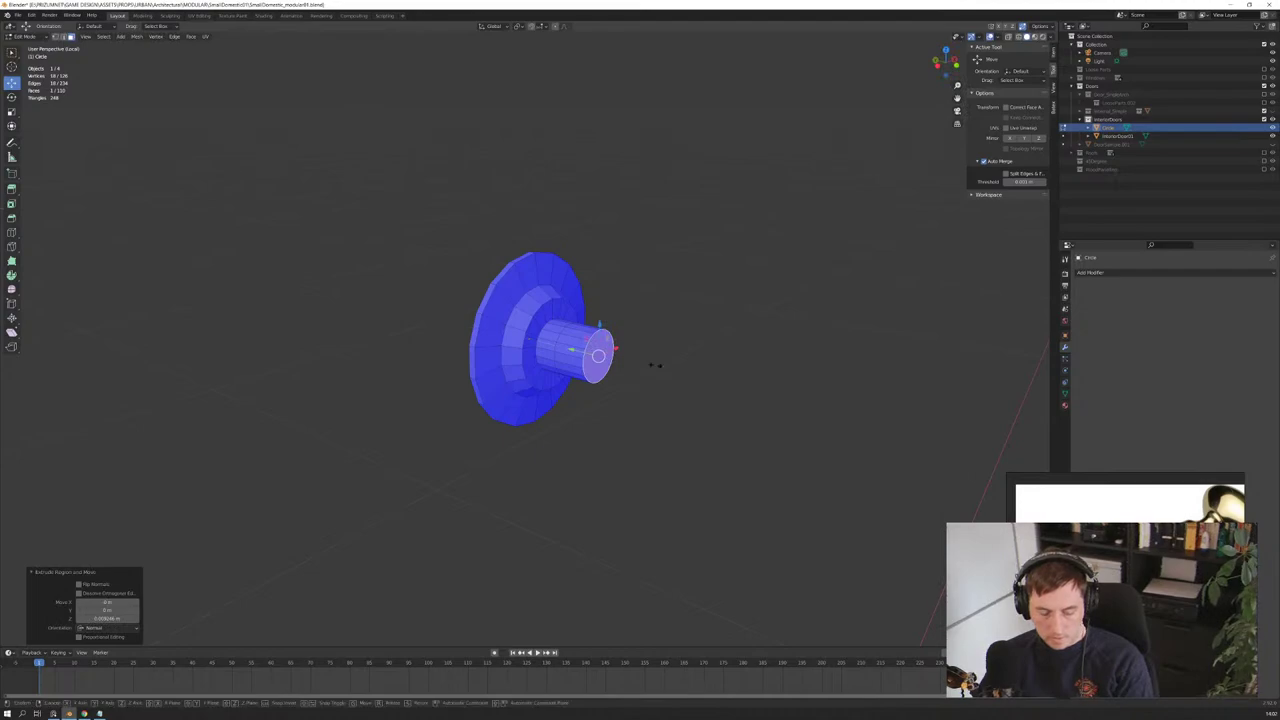
key("s")
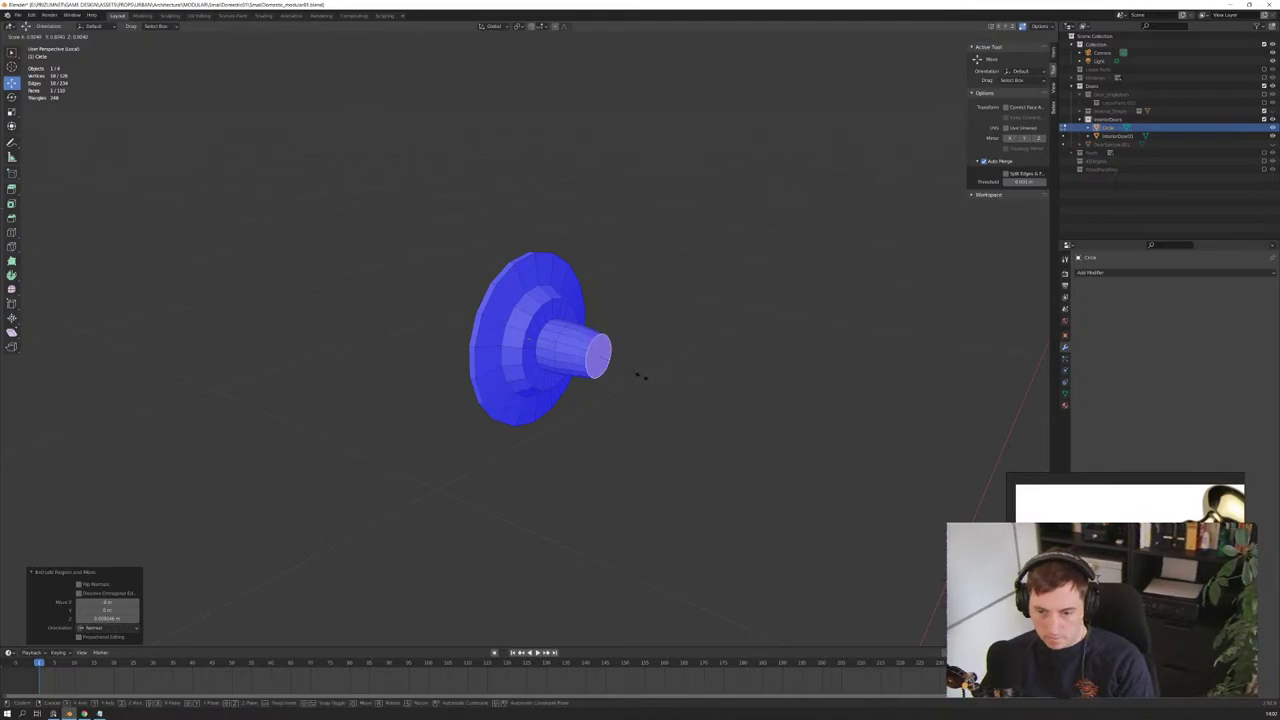
left_click(641, 376)
key("e")
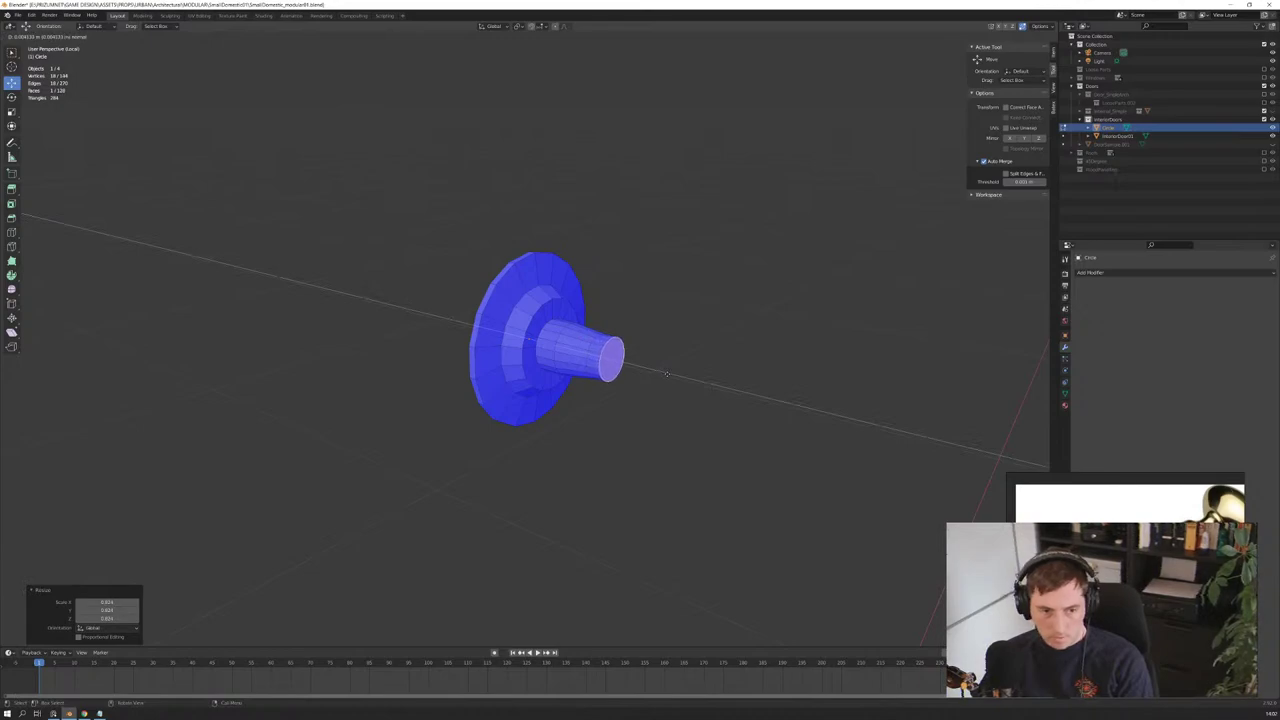
left_click(667, 374)
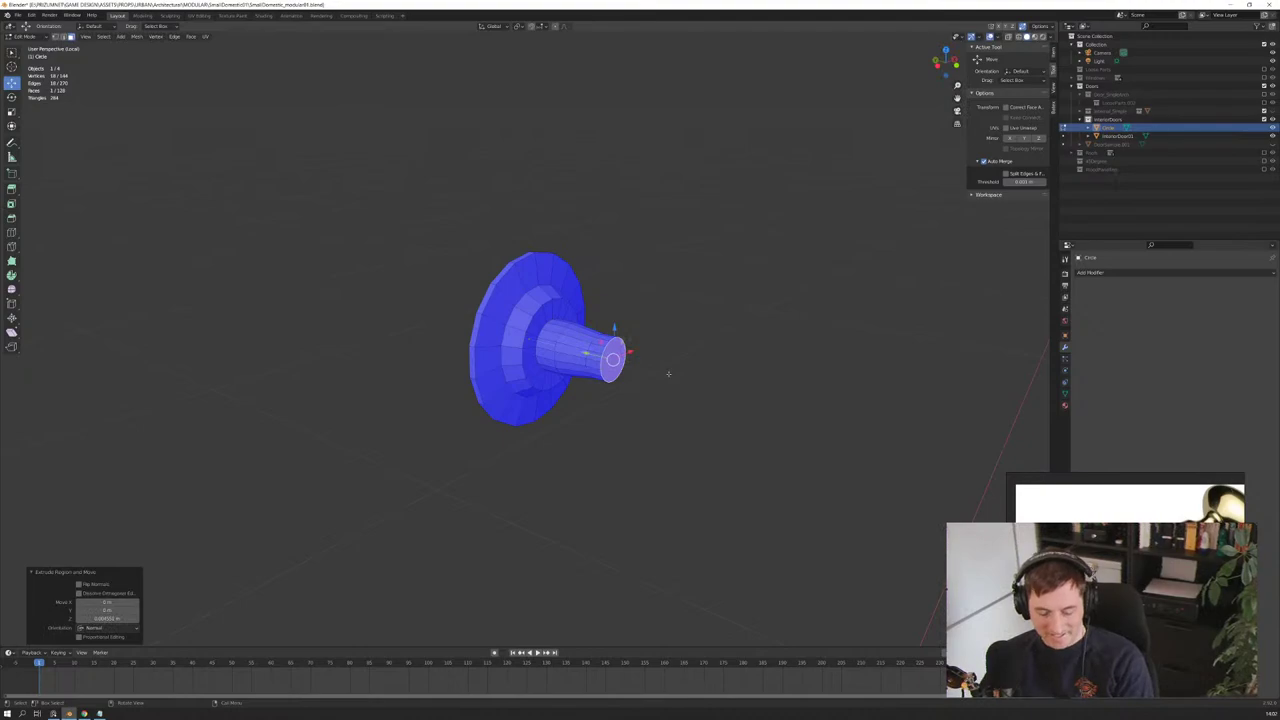
key("s")
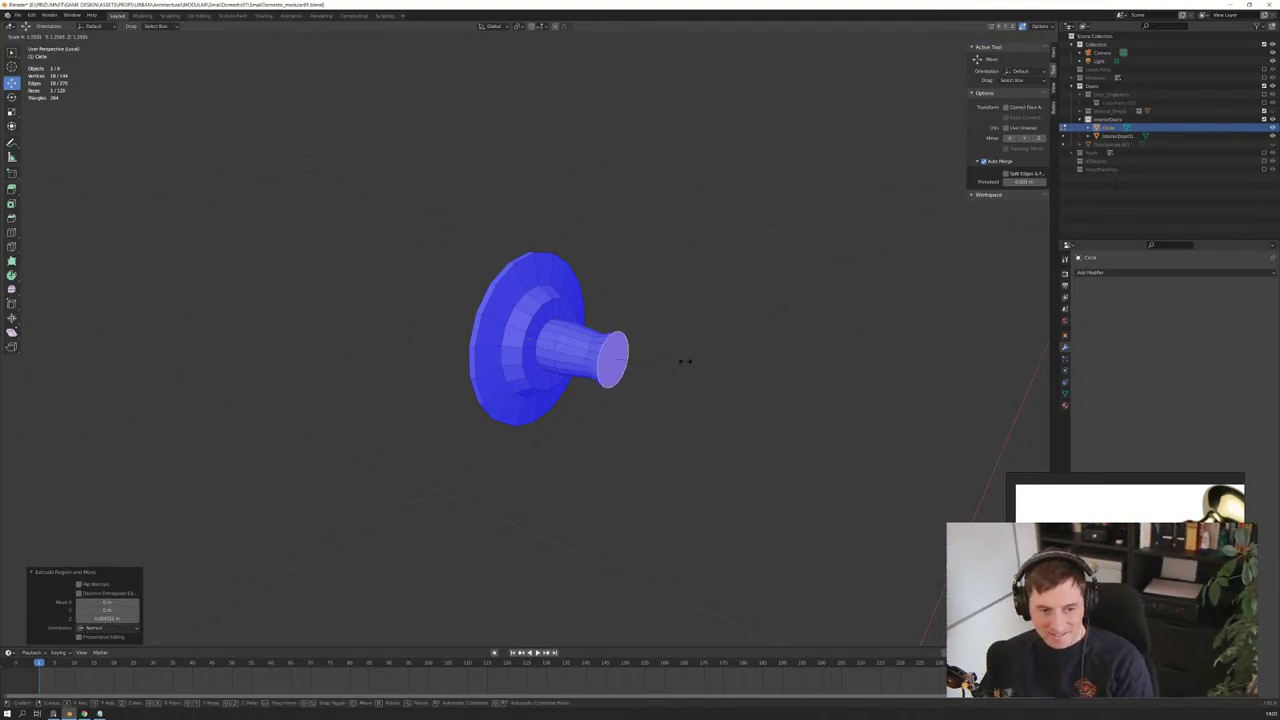
left_click(685, 362)
Step: Inspect the knob side-on, then view it in place on the whole door from an angle
middle_click_drag(652, 320, 560, 322)
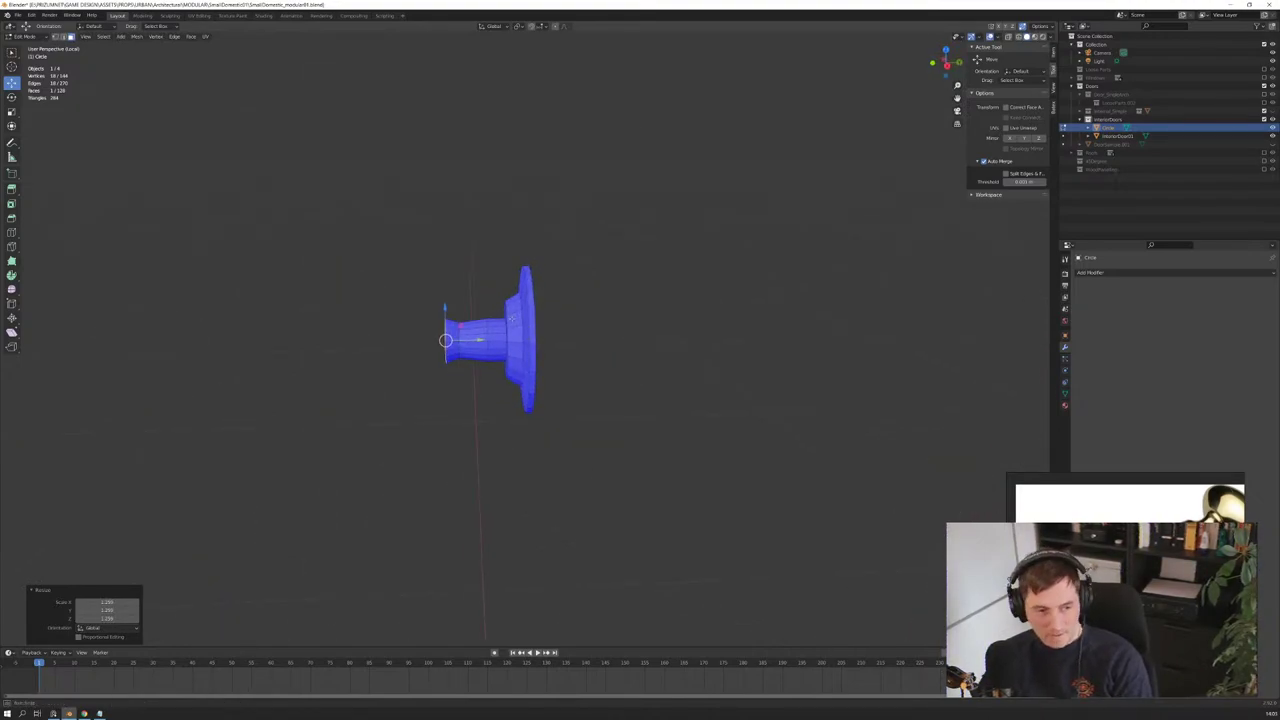
mouse_move(511, 318)
middle_mouse_down()
mouse_move(545, 330)
mouse_move(634, 320)
middle_mouse_up()
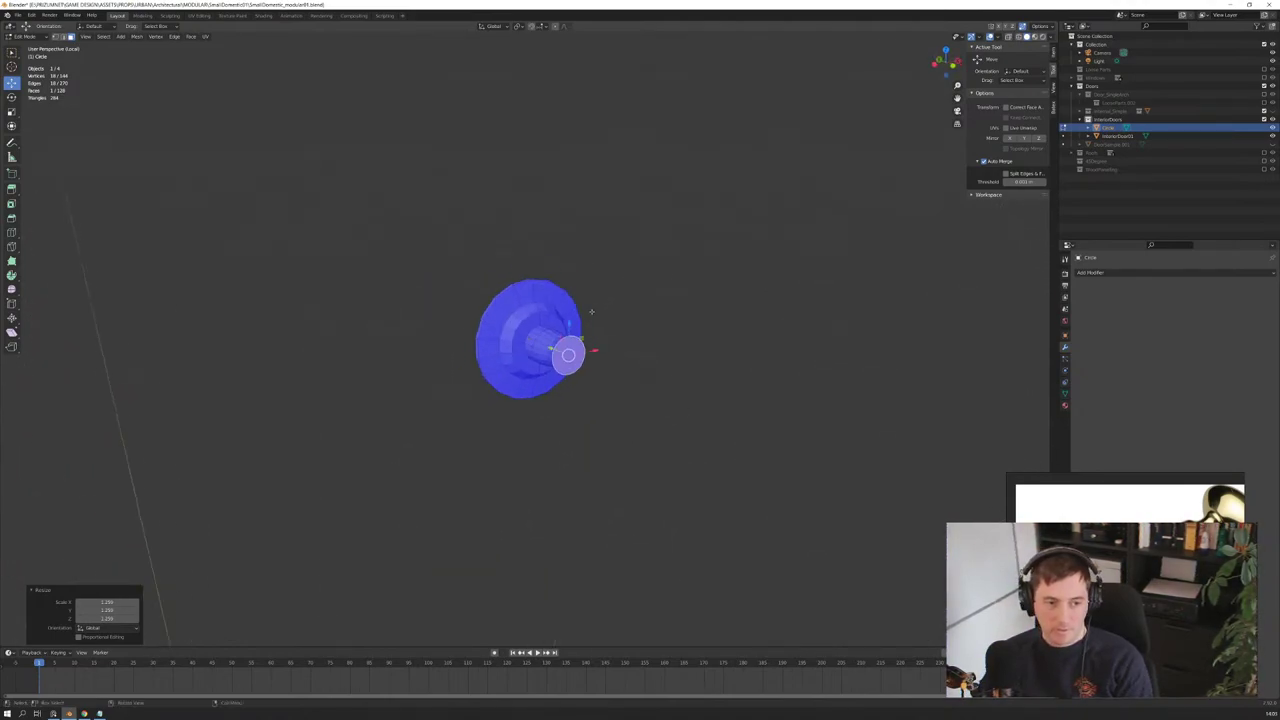
scroll(605, 307, "up", 2)
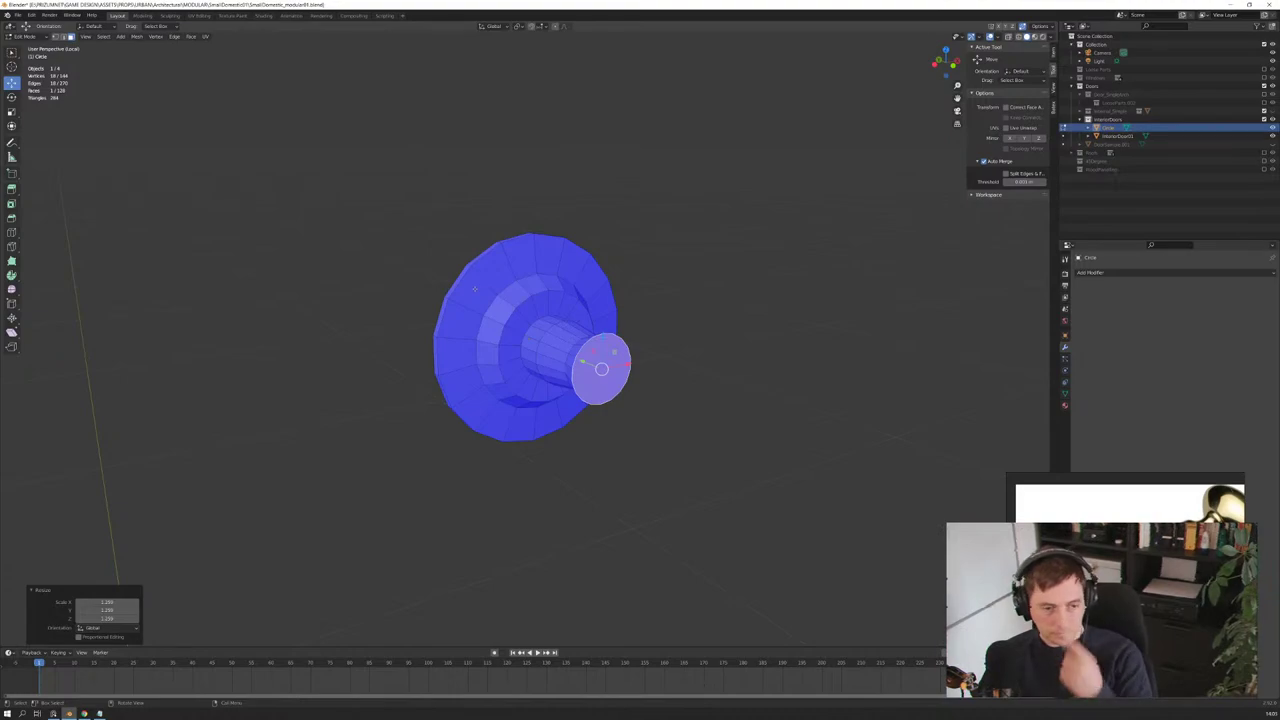
scroll(510, 300, "down", 3)
scroll(540, 312, "up", 2)
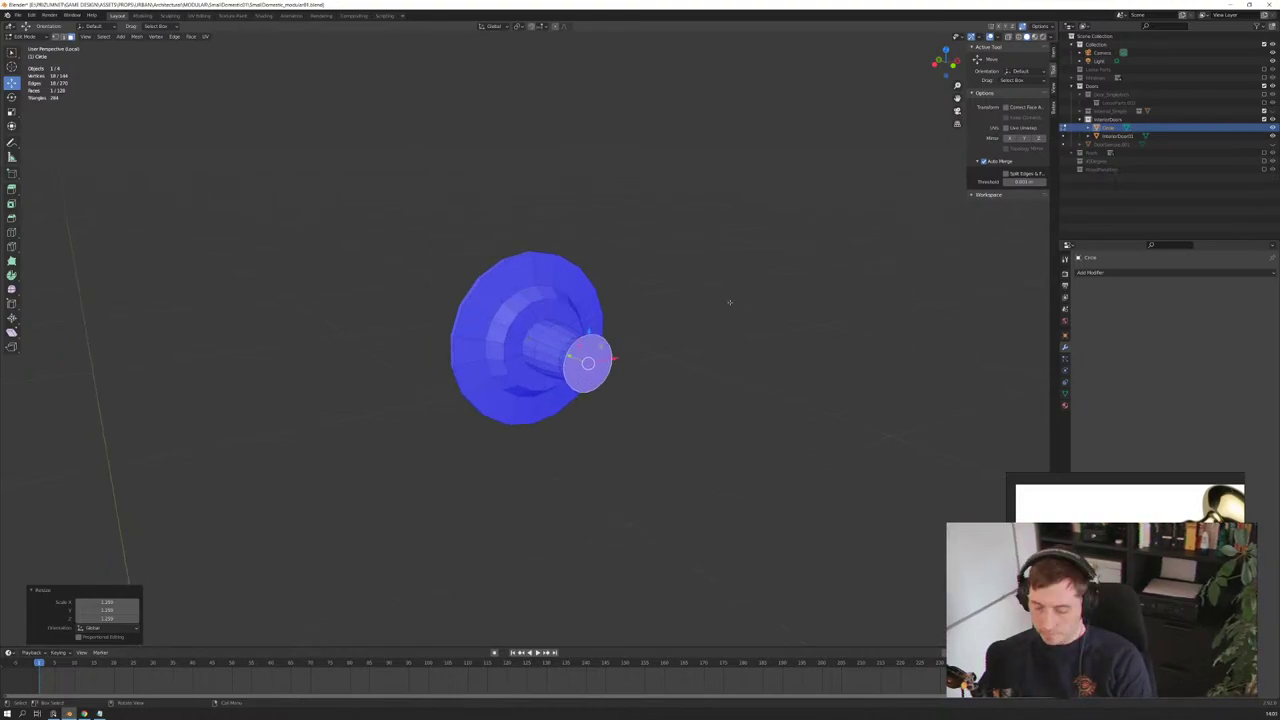
key("KP_1")
scroll(729, 302, "up", 3)
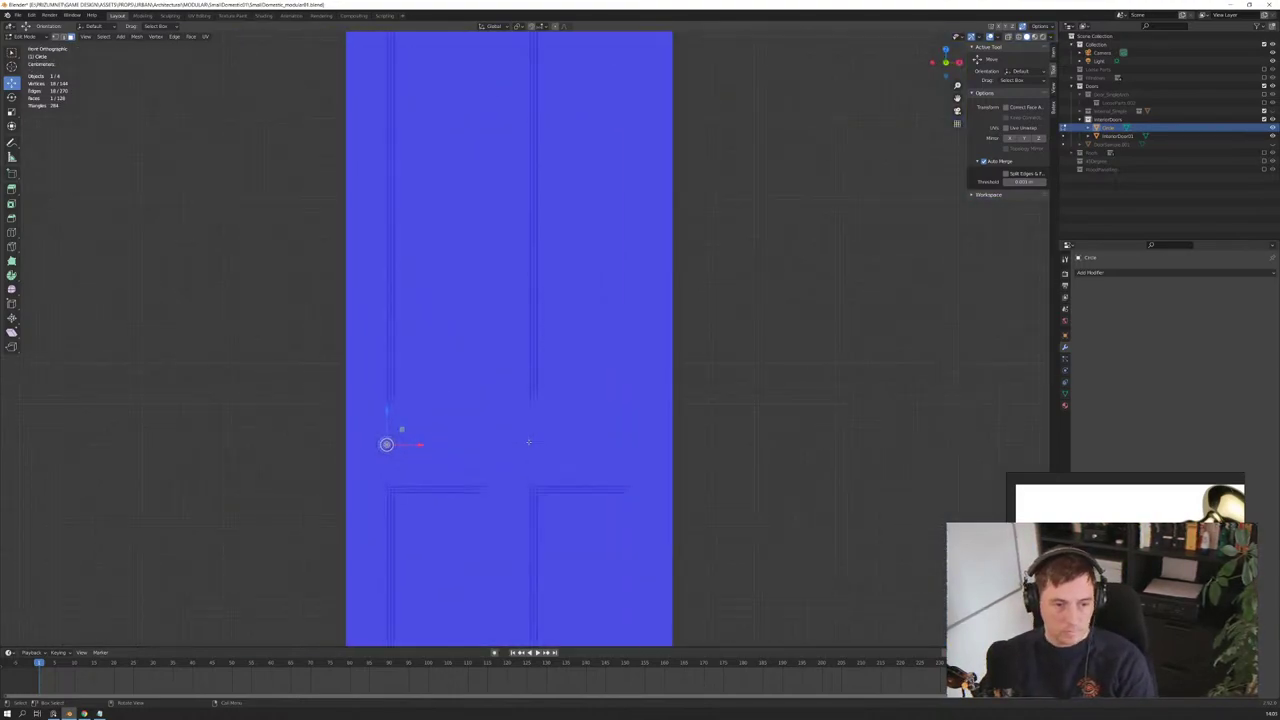
scroll(729, 302, "up", 2)
mouse_move(729, 302)
middle_mouse_down()
mouse_move(483, 442)
mouse_move(580, 440)
middle_mouse_up()
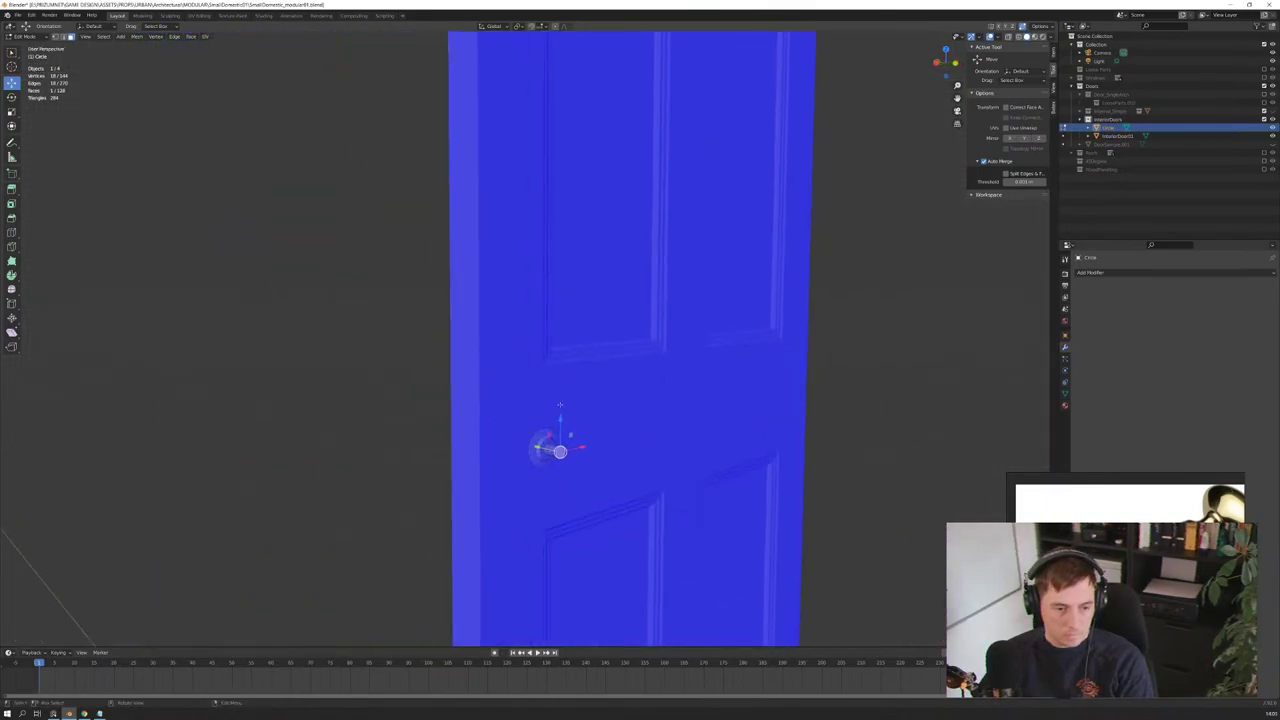
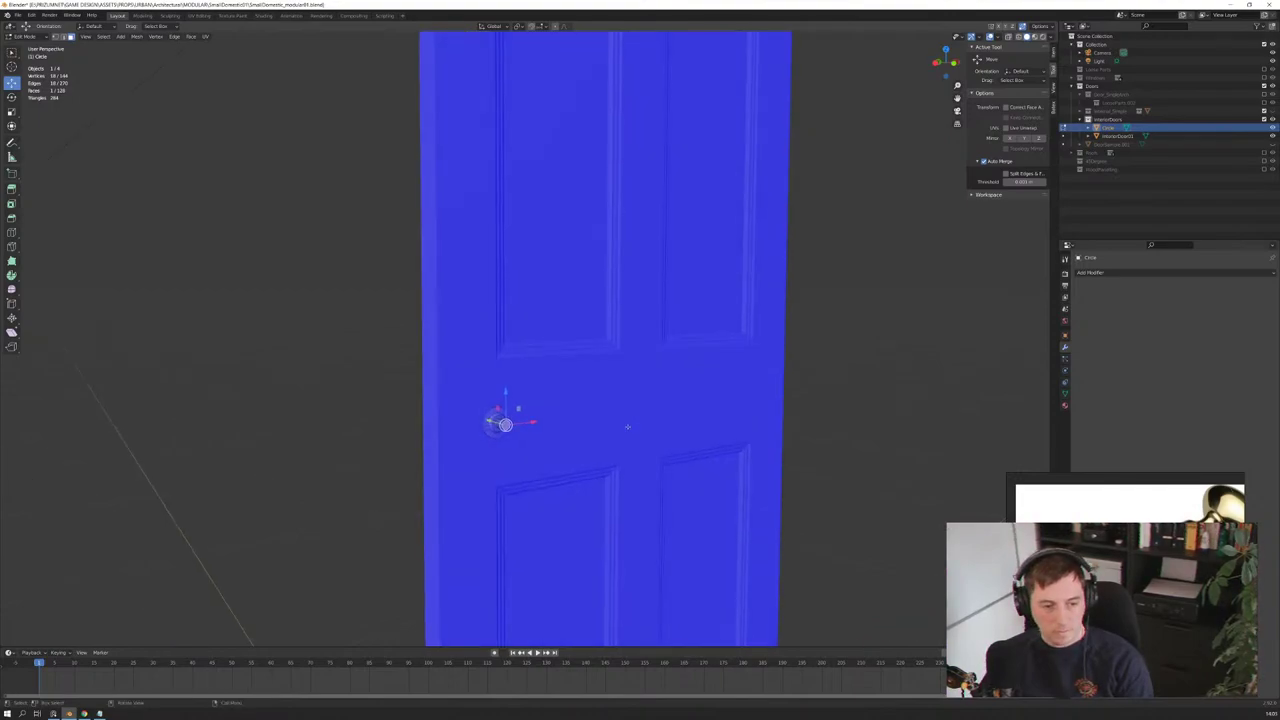
Step: Isolate the door knob in Local View, hiding the door
scroll(640, 430, "up", 5)
mouse_move(545, 443)
middle_mouse_down()
mouse_move(593, 396)
mouse_move(648, 424)
mouse_move(624, 408)
middle_mouse_up()
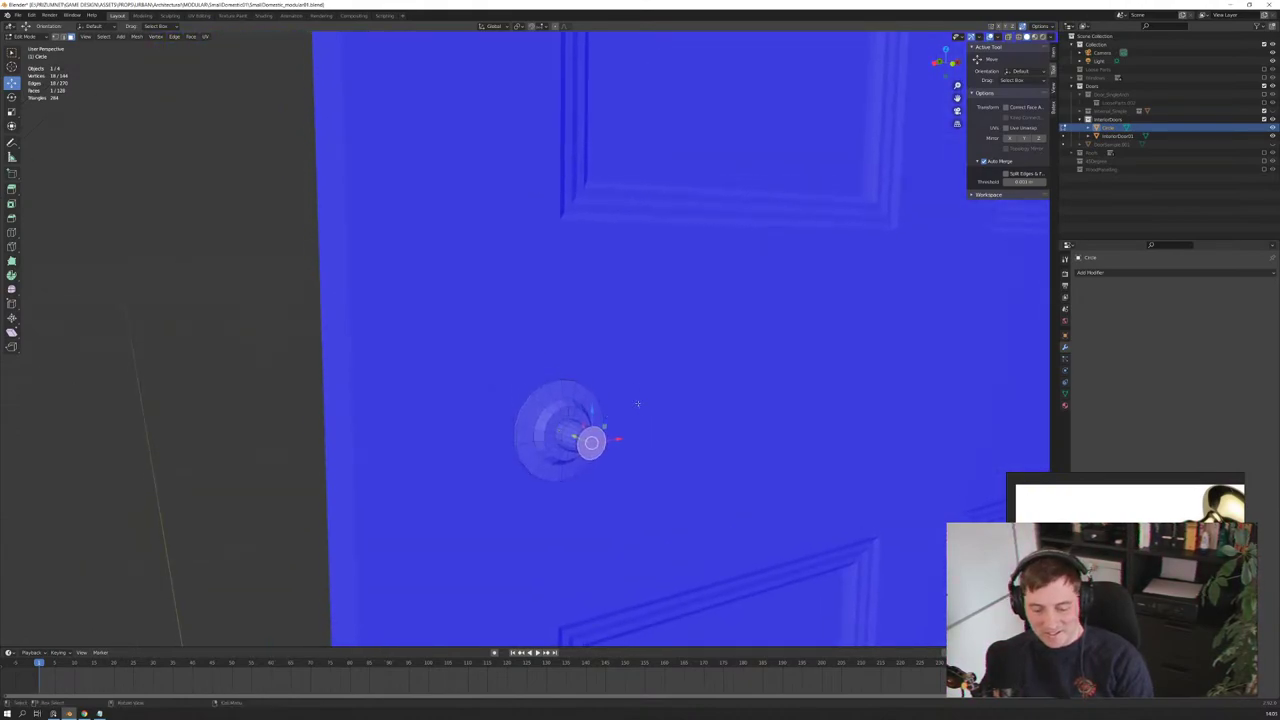
middle_click_drag(637, 403, 657, 430)
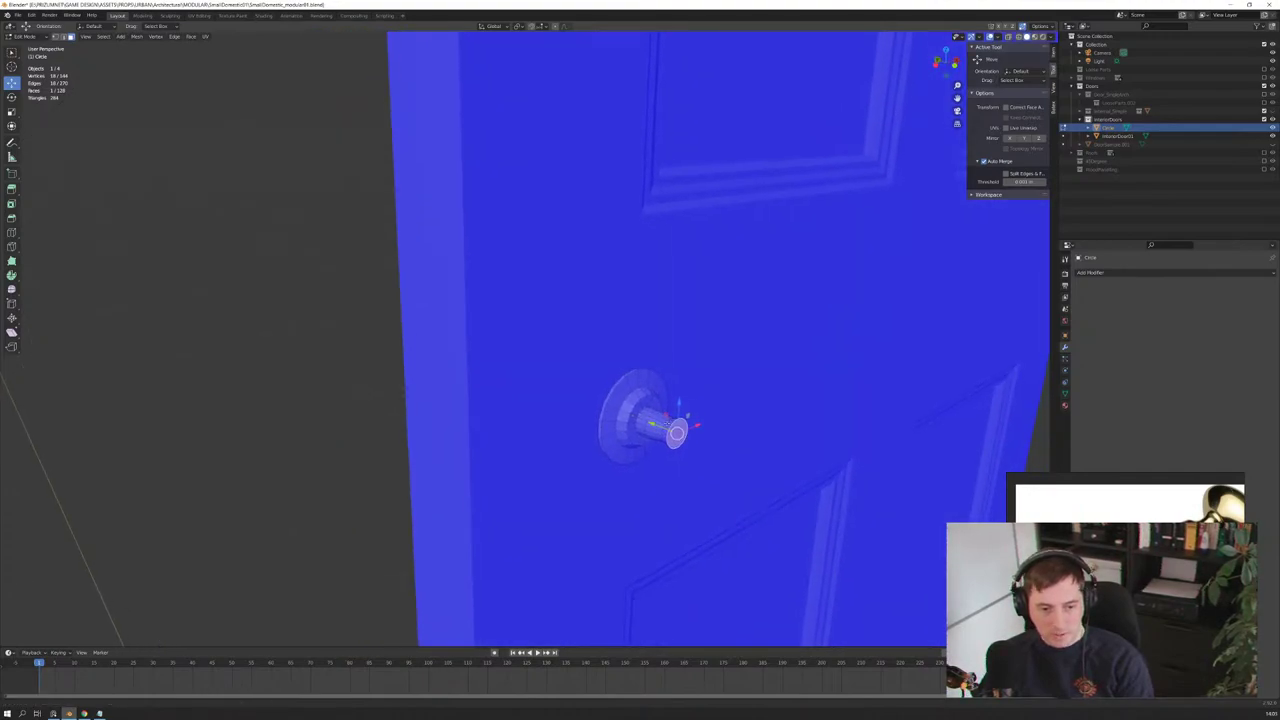
scroll(657, 430, "up", 4)
scroll(687, 432, "down", 3)
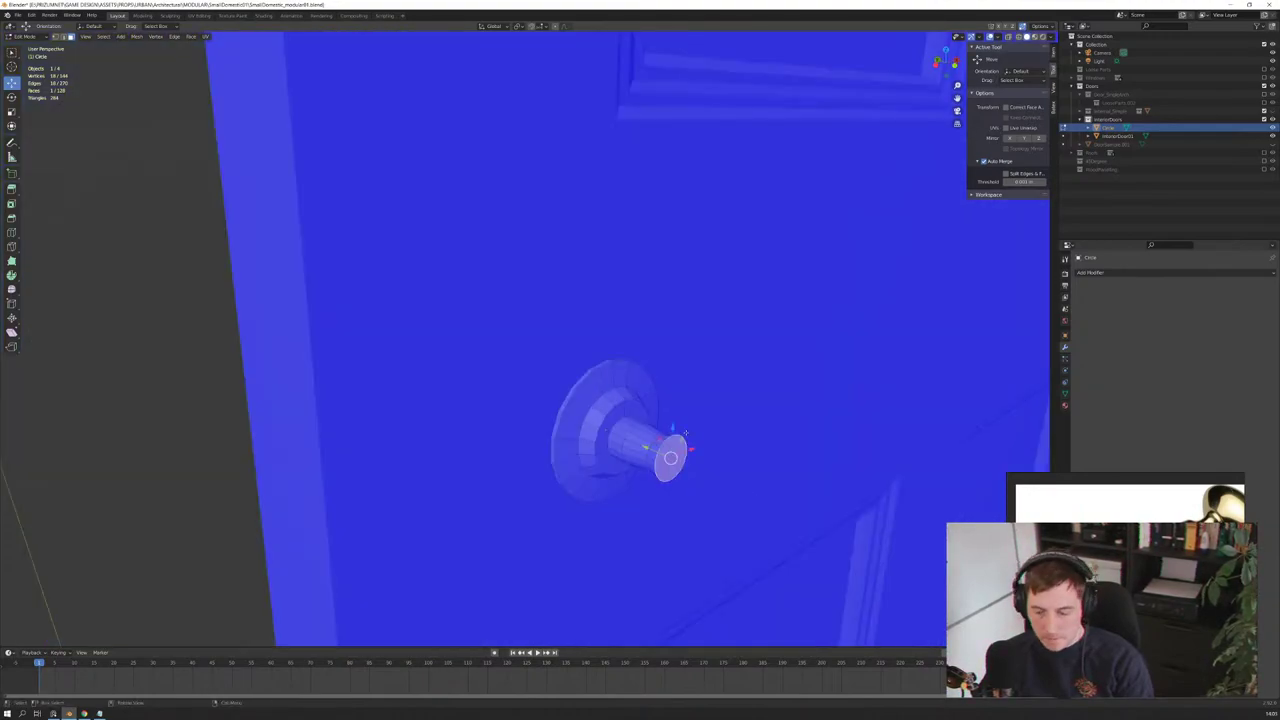
key("KP_Divide")
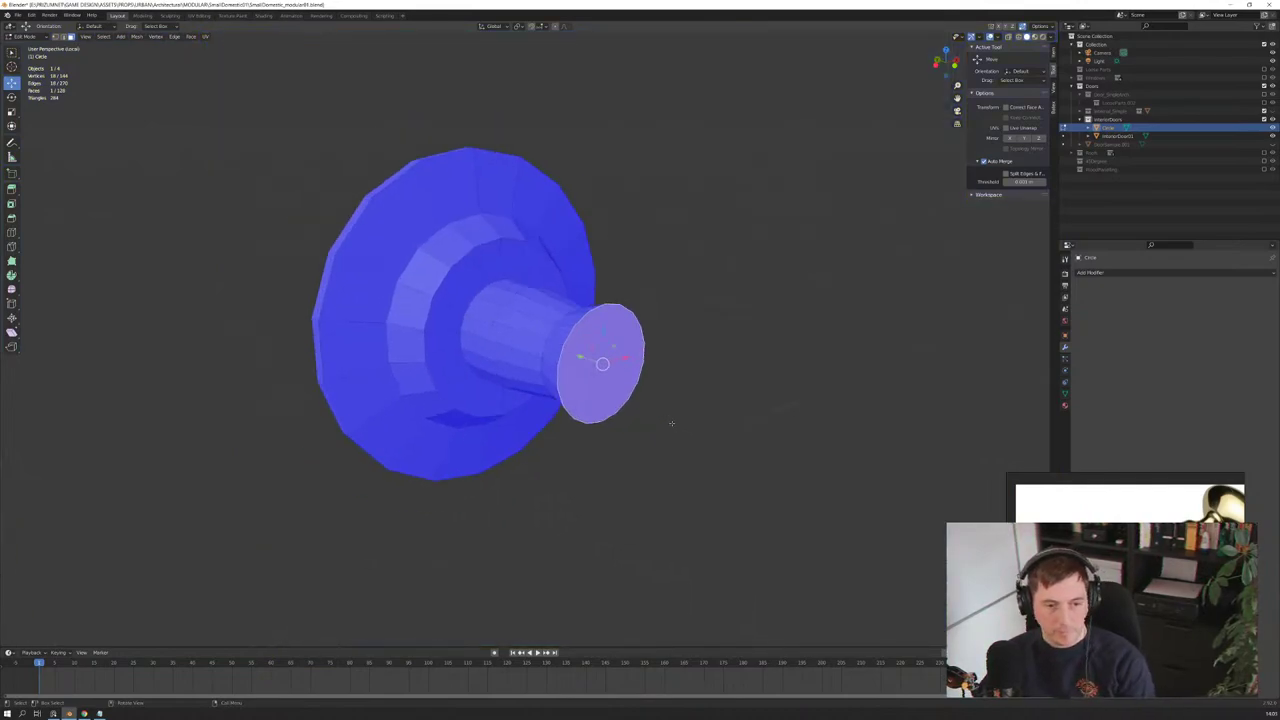
scroll(671, 423, "down", 2)
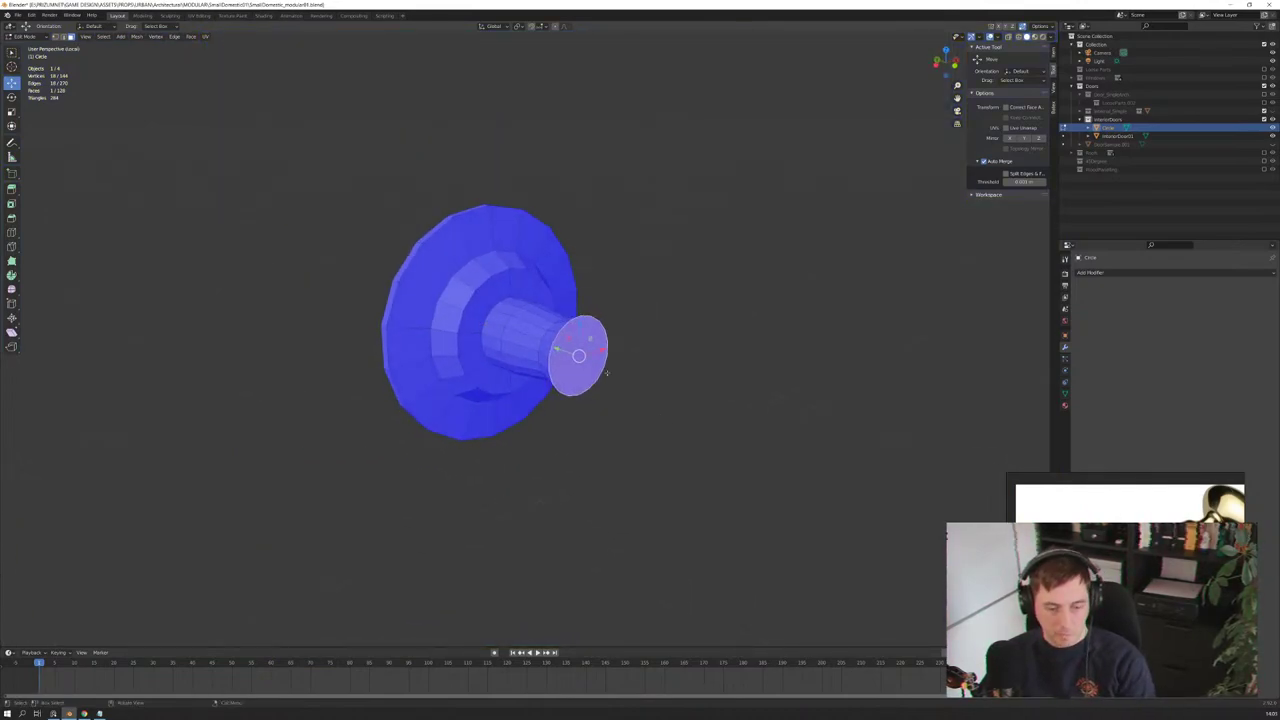
scroll(608, 334, "down", 2)
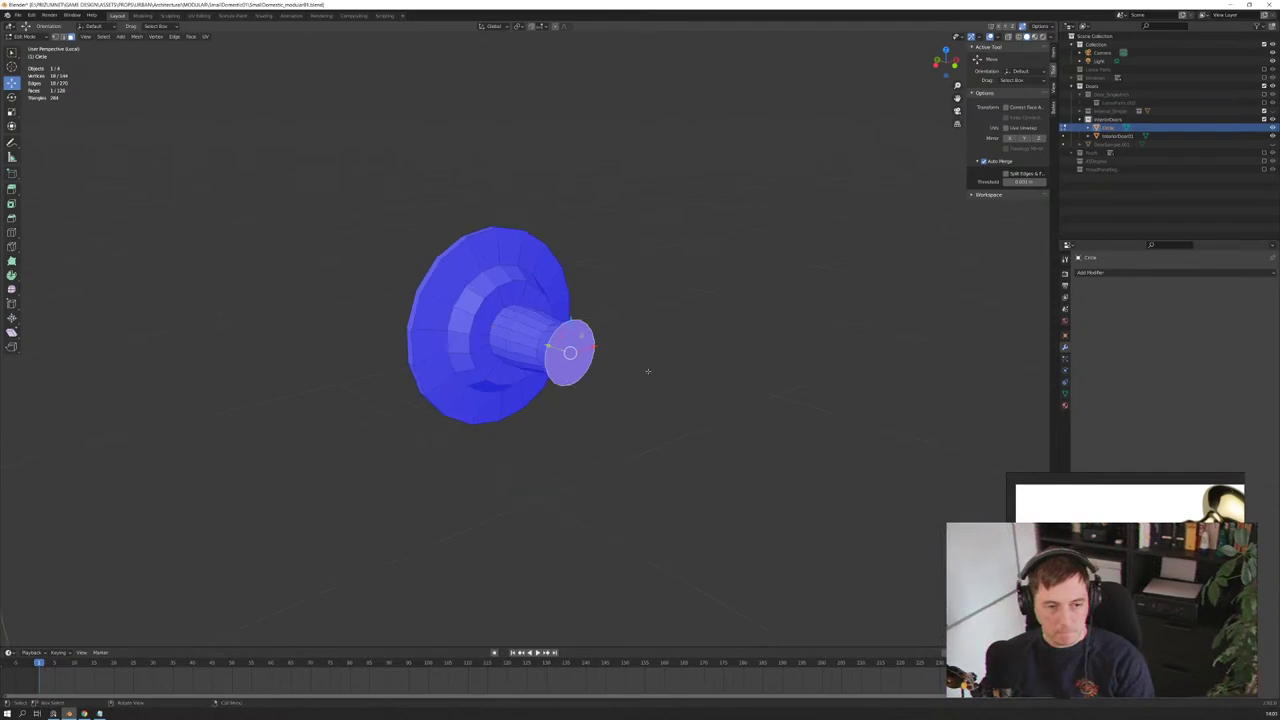
scroll(608, 334, "down", 1)
Step: Extrude the knob's end face, enlarge it, and shift it along Y
key("e")
left_click(615, 352)
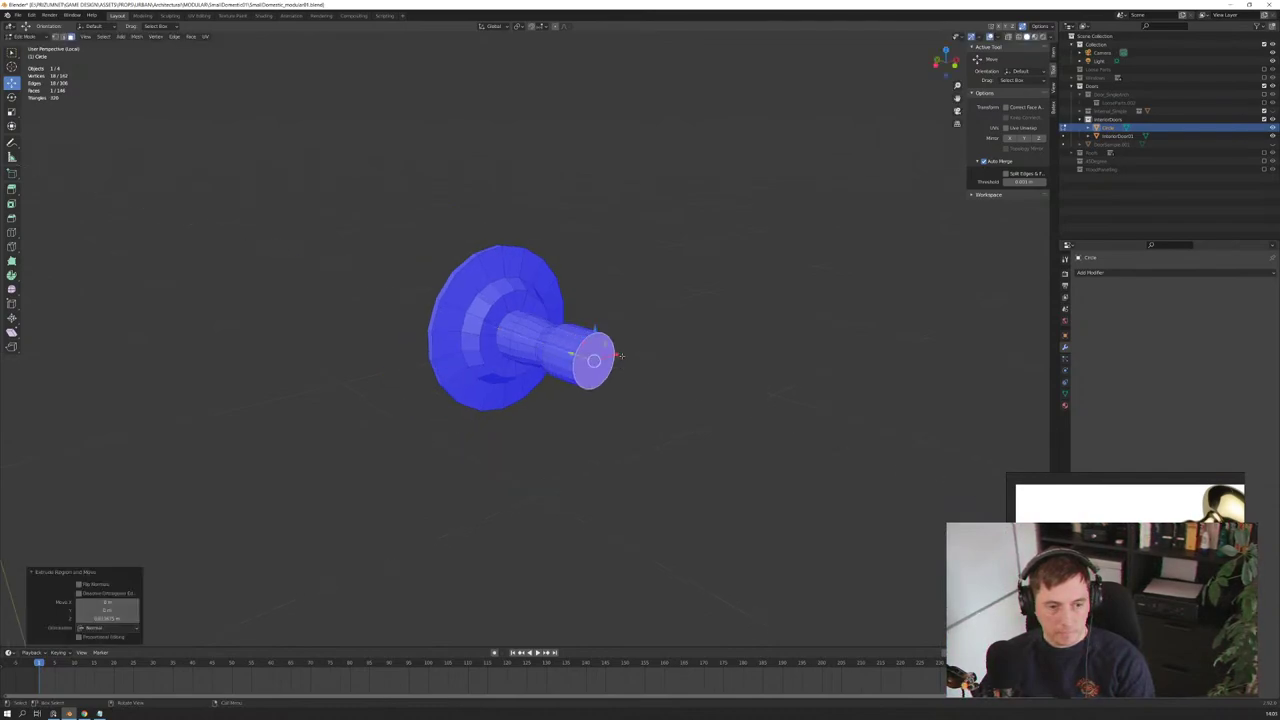
key("s")
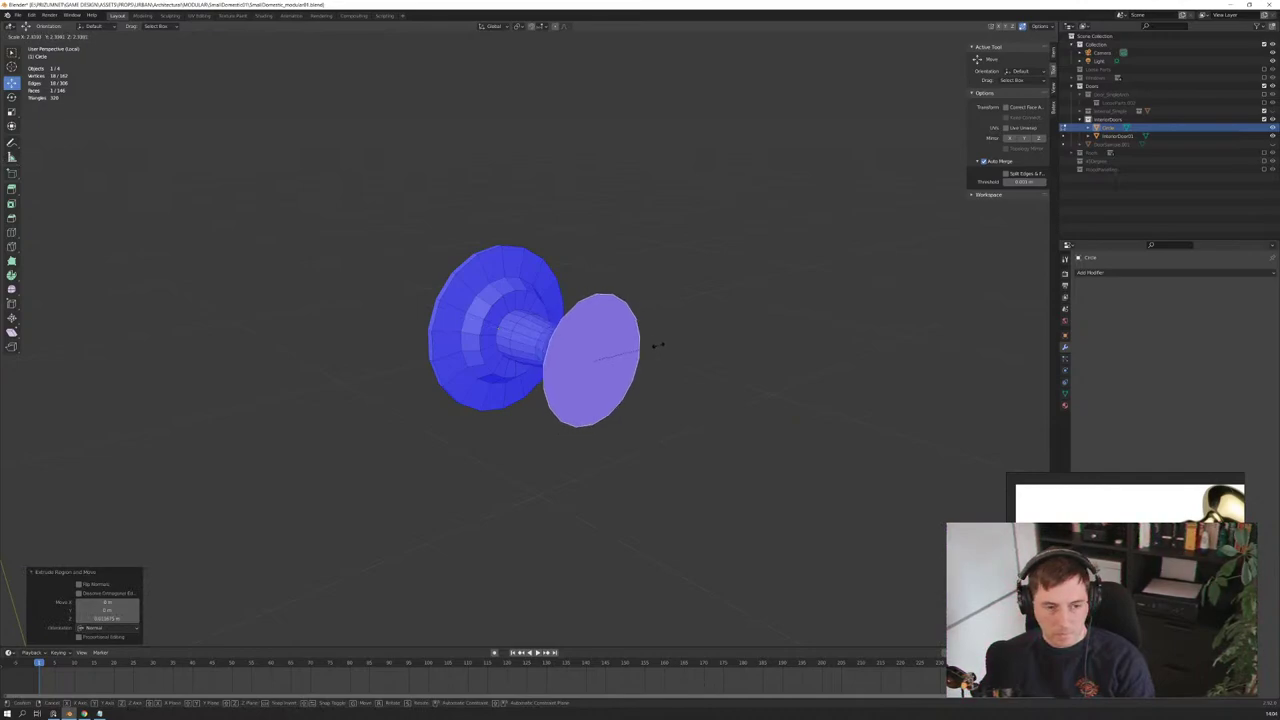
left_click(657, 345)
middle_click_drag(654, 346, 710, 344)
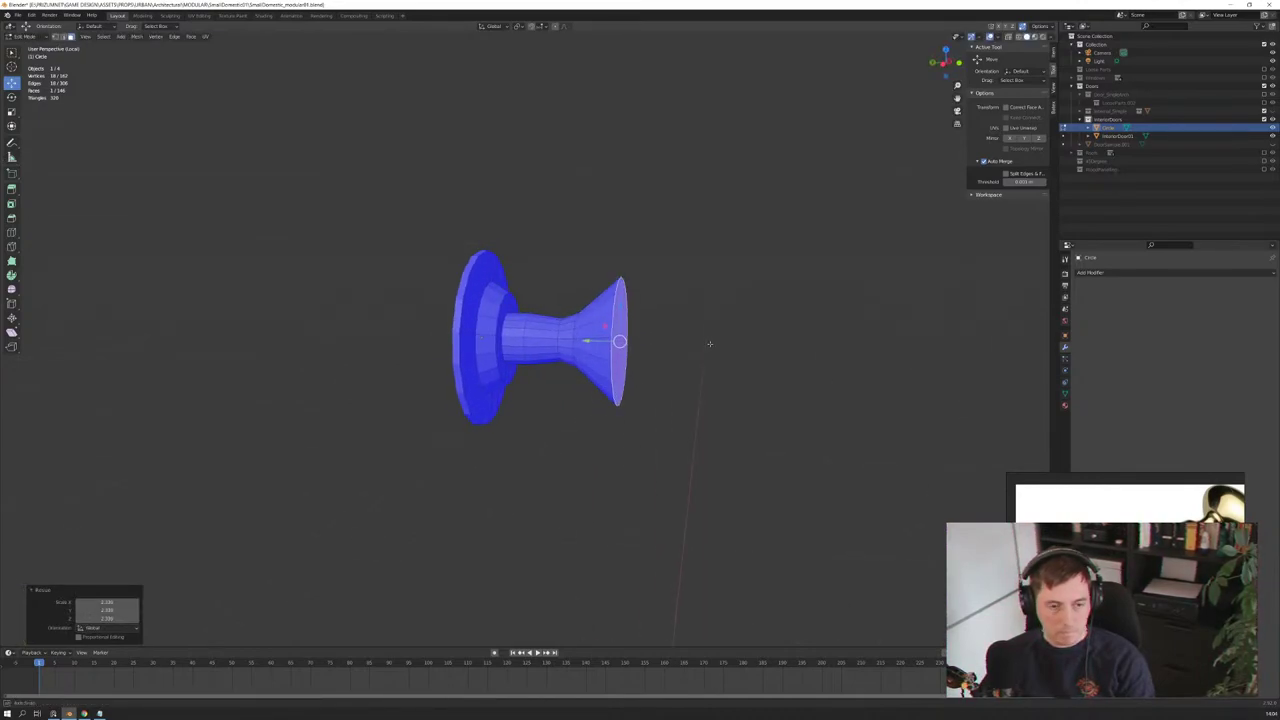
key("g")
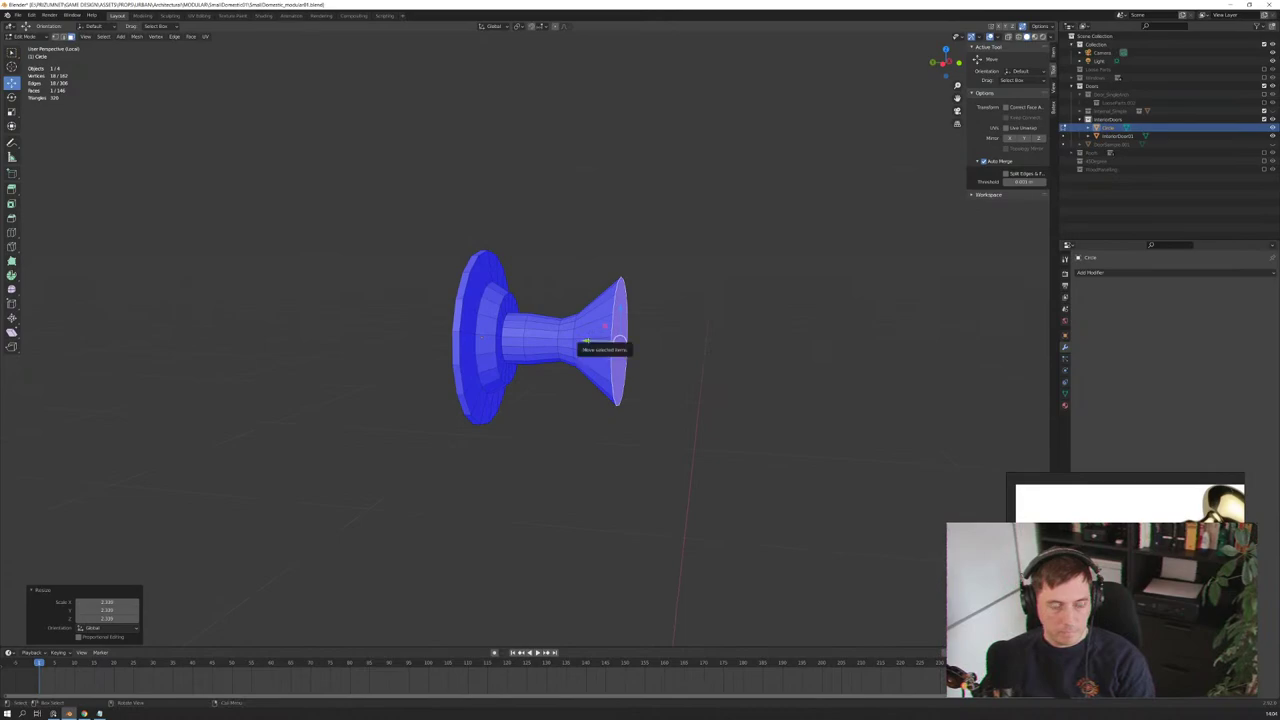
key("y")
left_click(571, 340)
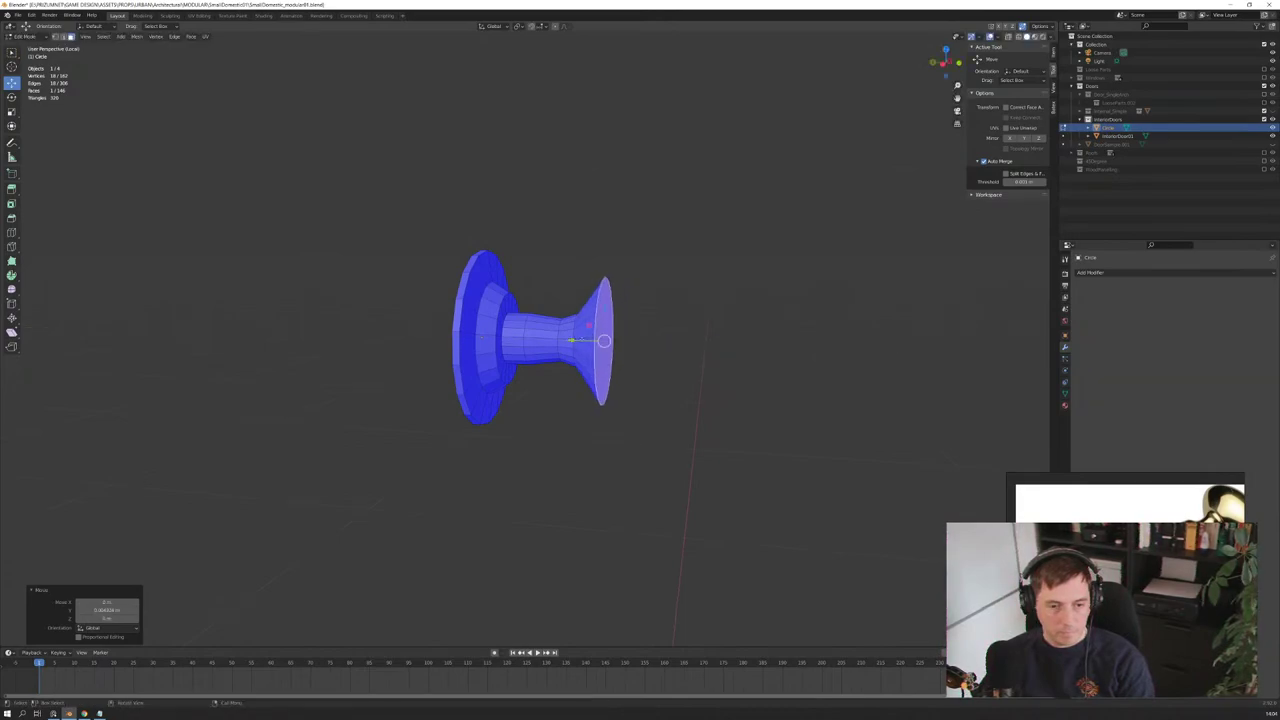
Step: Extrude the end face once more and scale it up by 1.182 into a flared cap
middle_click_drag(571, 340, 620, 347)
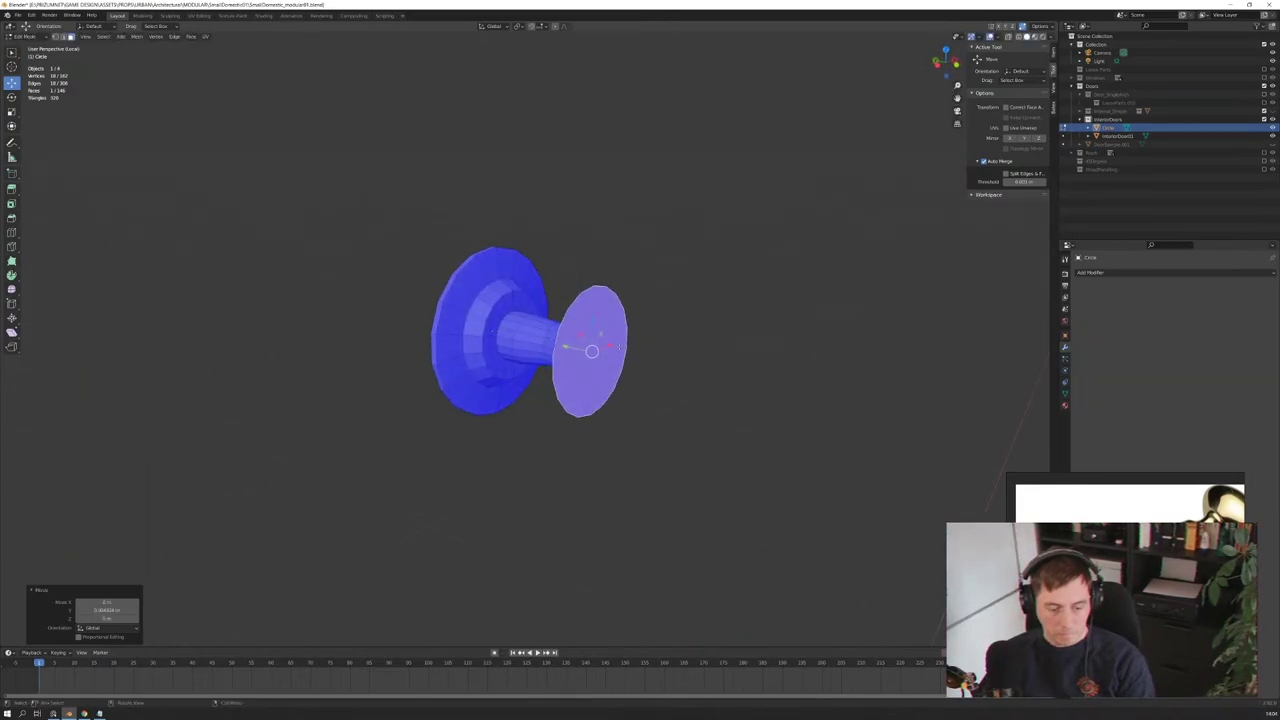
key("e")
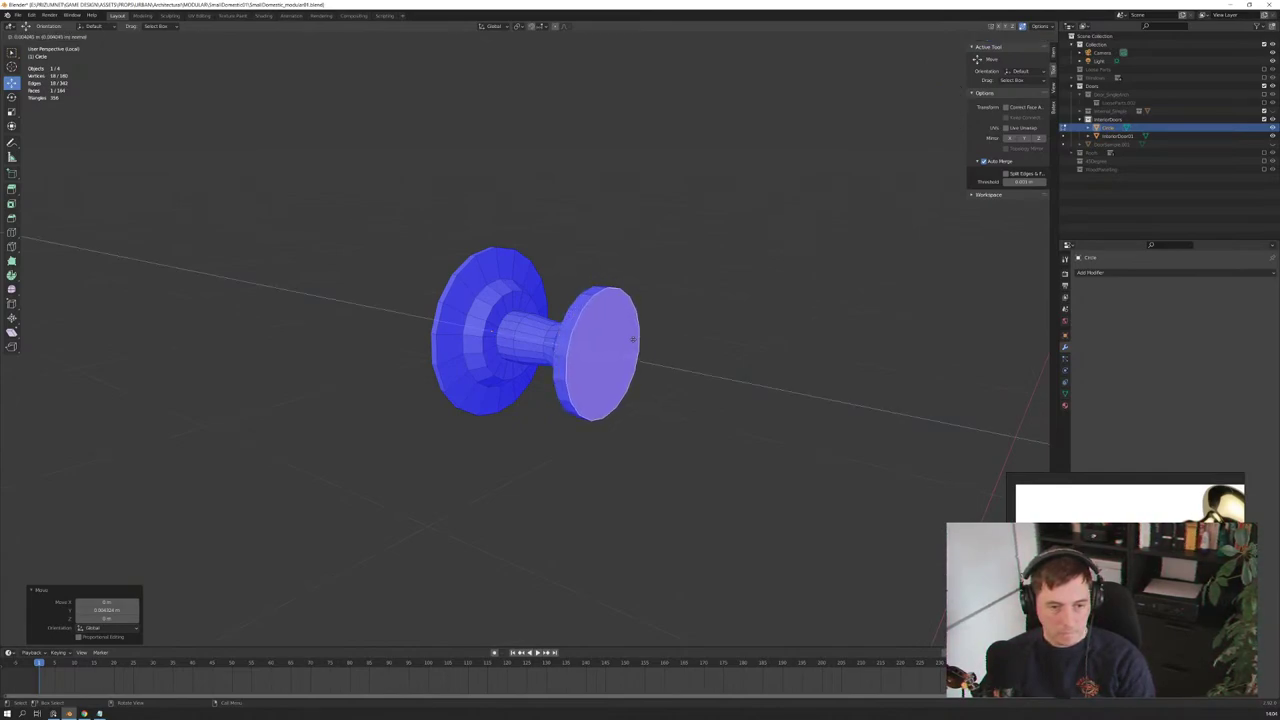
left_click(637, 341)
key("e")
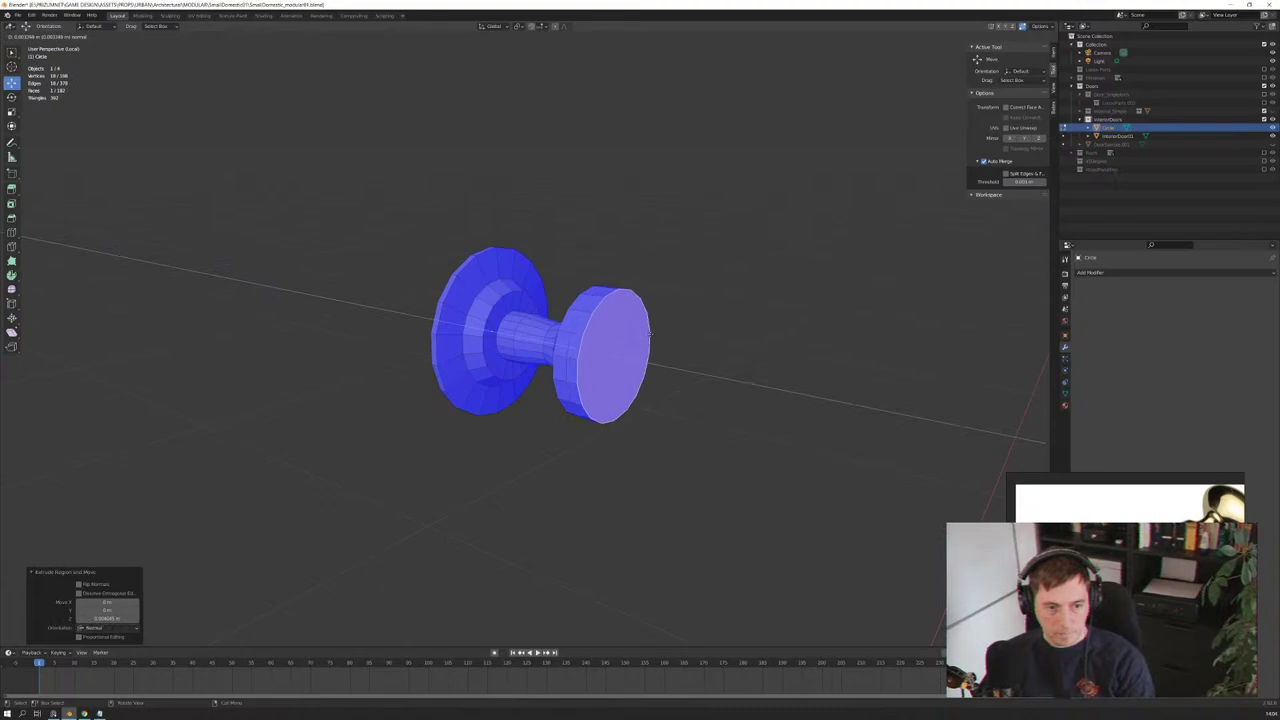
right_click(649, 335)
key("ctrl+z")
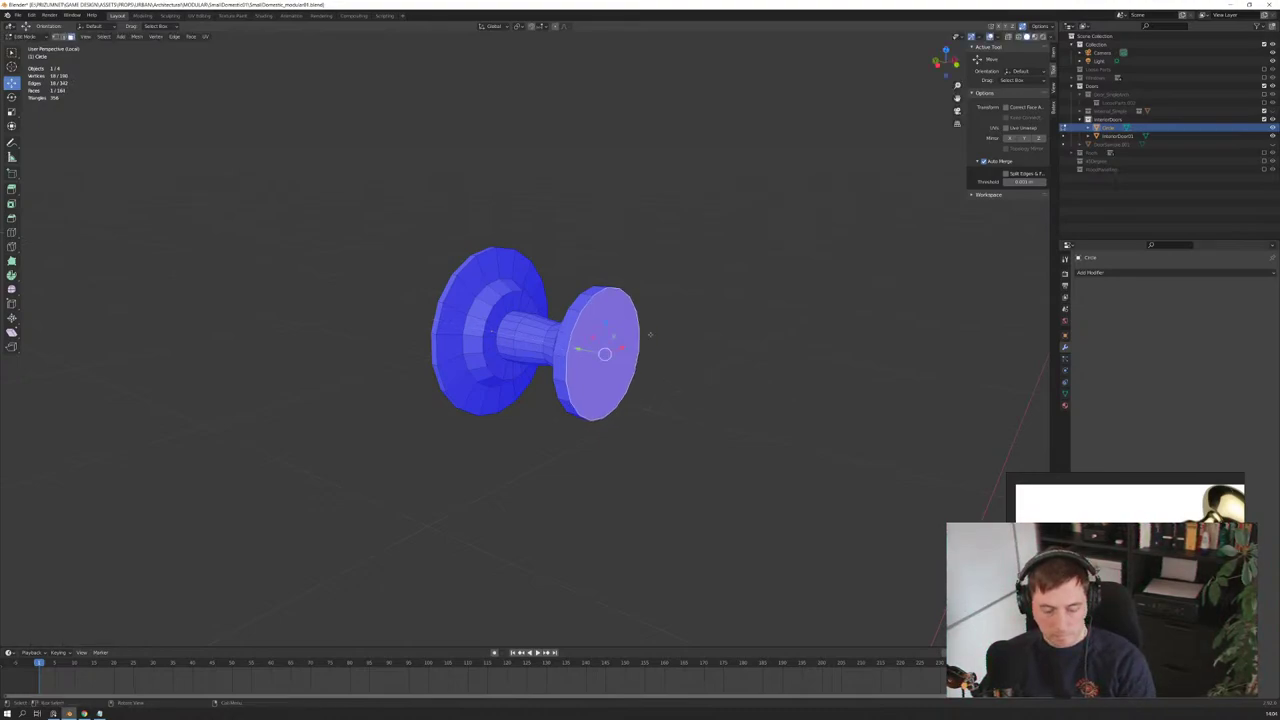
key("s")
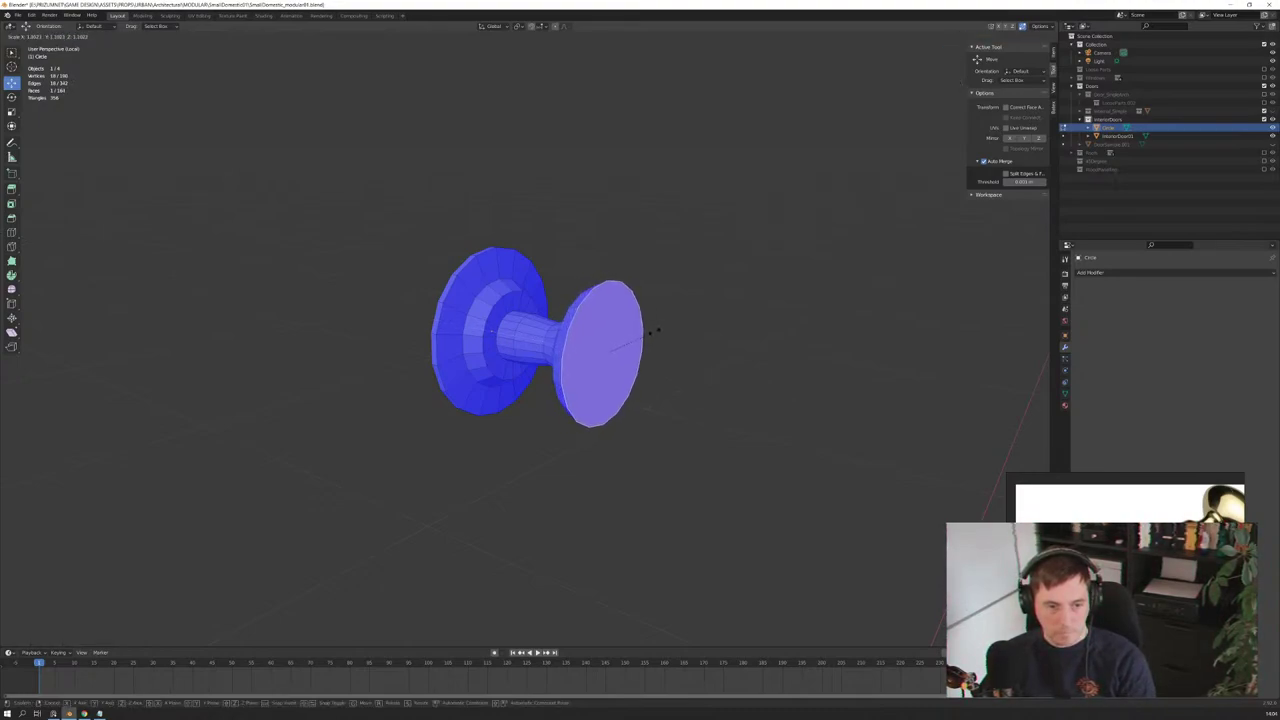
left_click(656, 331)
Step: In right orthographic view, extrude the outer end face further and scale it down to 0.454
key("KP_3")
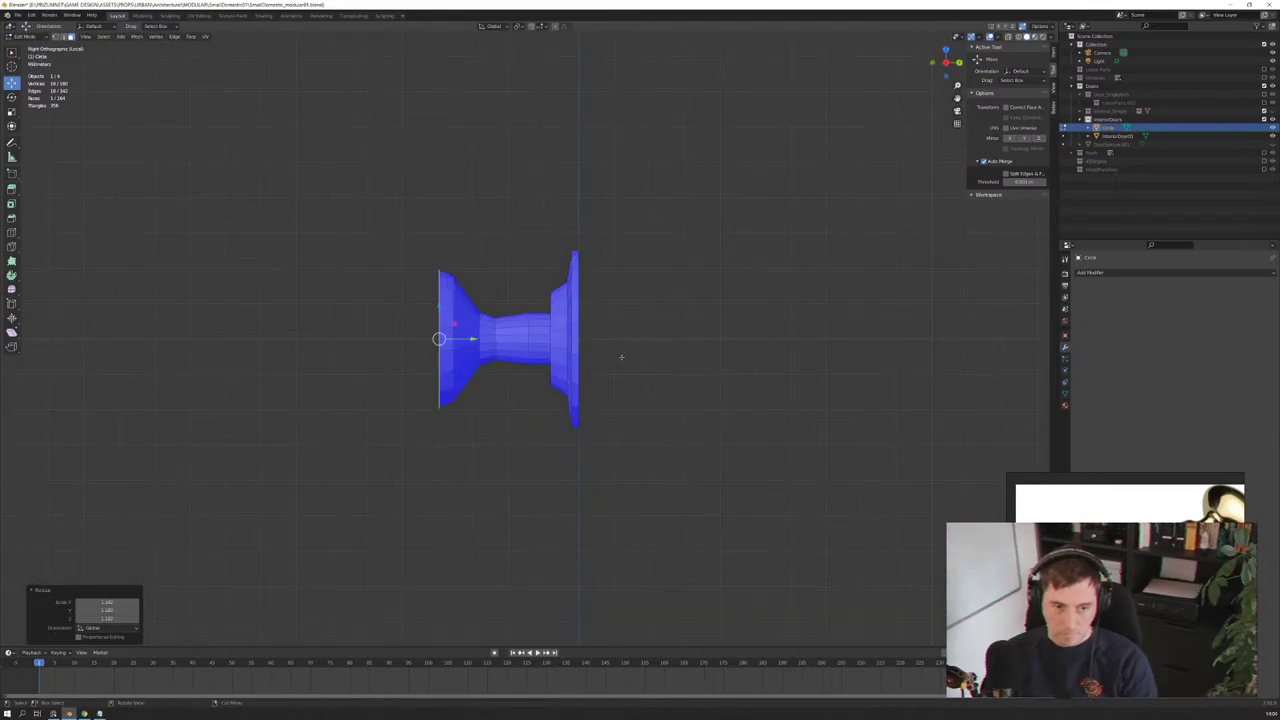
key("KP_1")
key("KP_3")
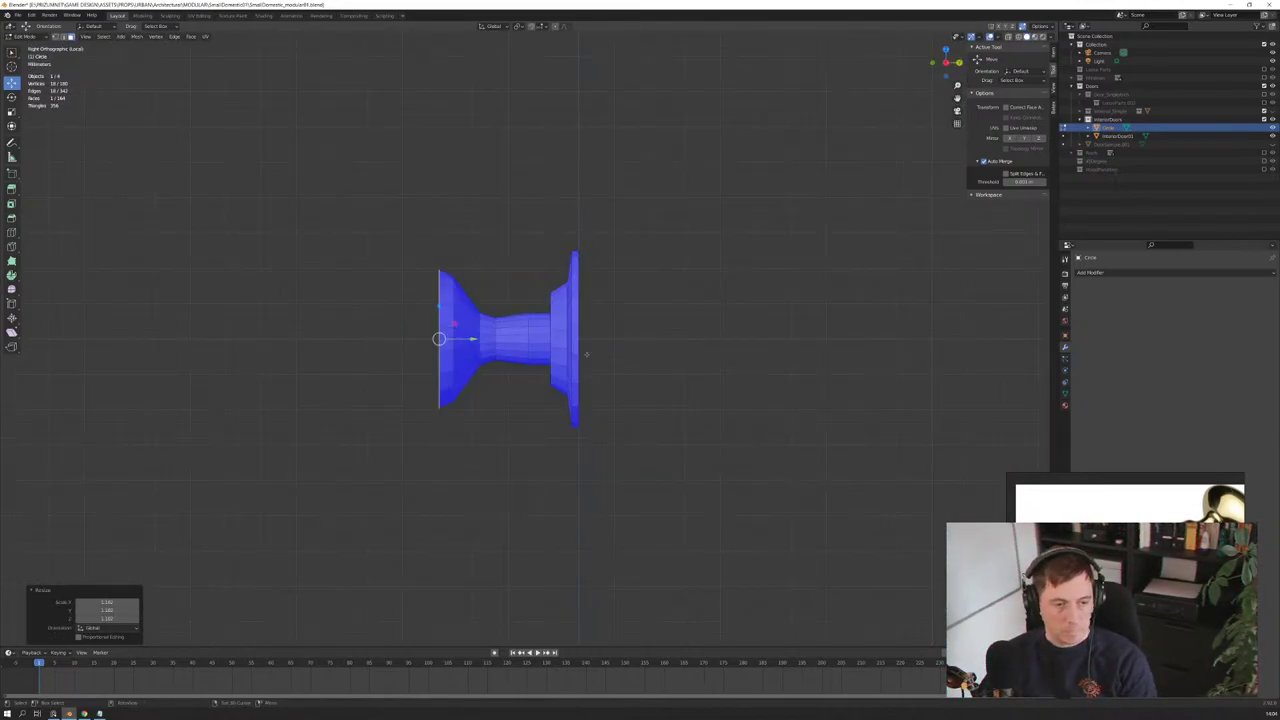
middle_click_drag(587, 354, 680, 374, "shift")
key("e")
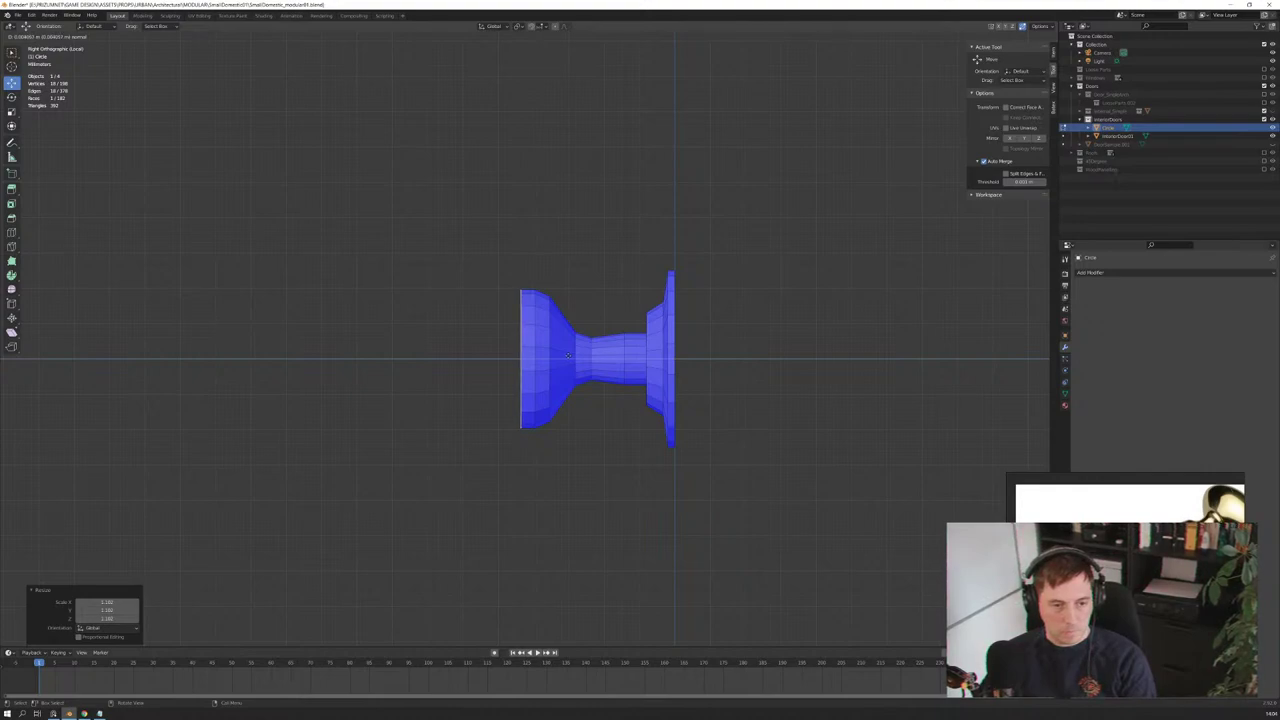
key("e")
left_click(549, 355)
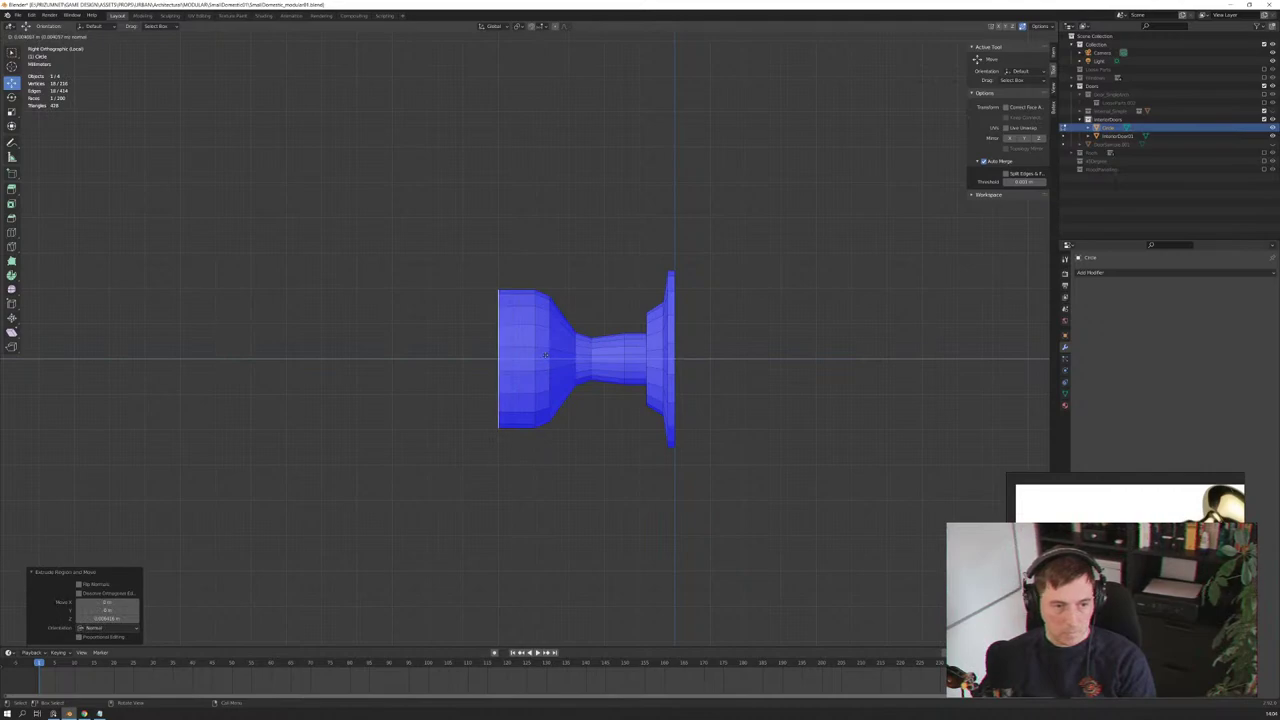
key("s")
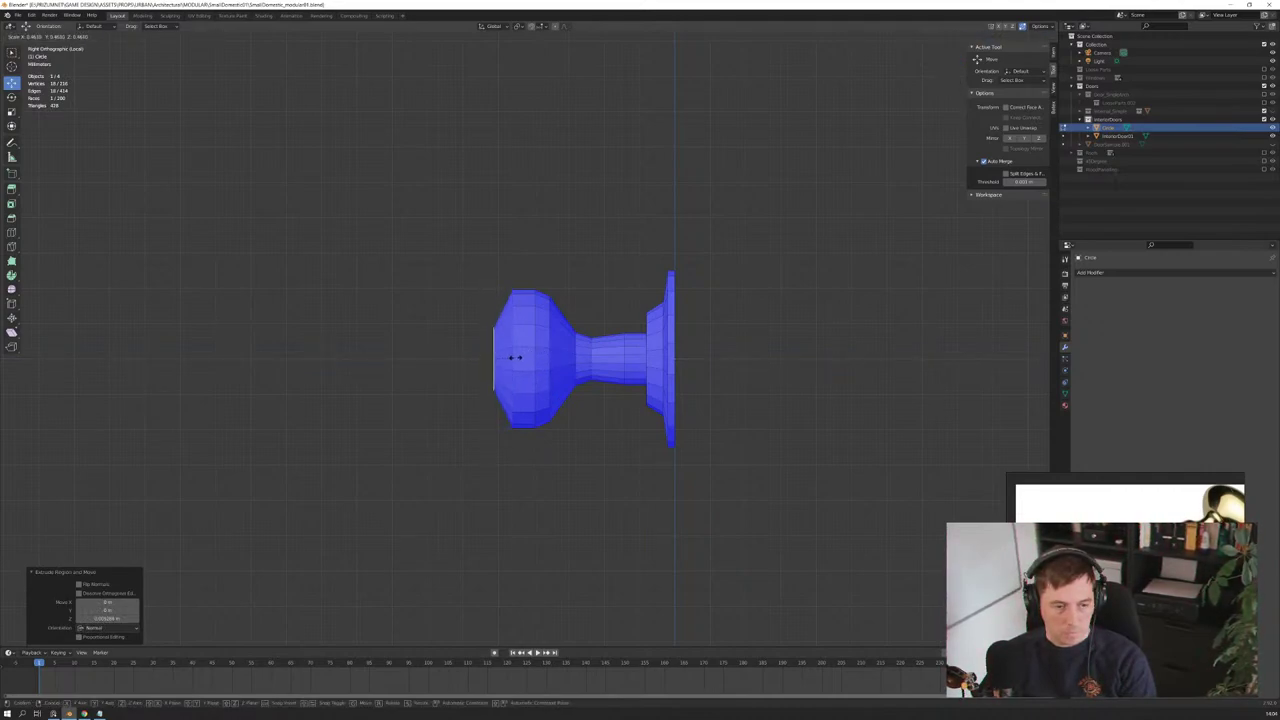
left_click(515, 357)
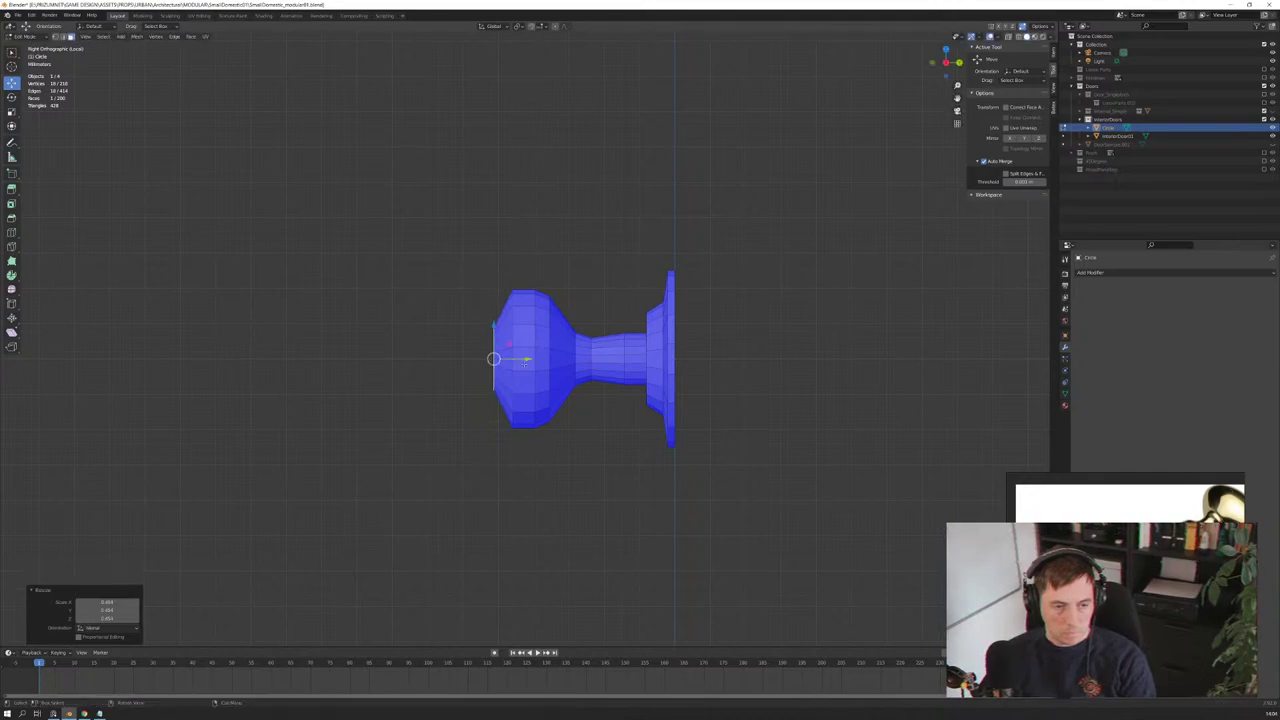
mouse_move(515, 357)
middle_mouse_down()
mouse_move(596, 376)
mouse_move(561, 374)
mouse_move(614, 369)
mouse_move(580, 370)
middle_mouse_up()
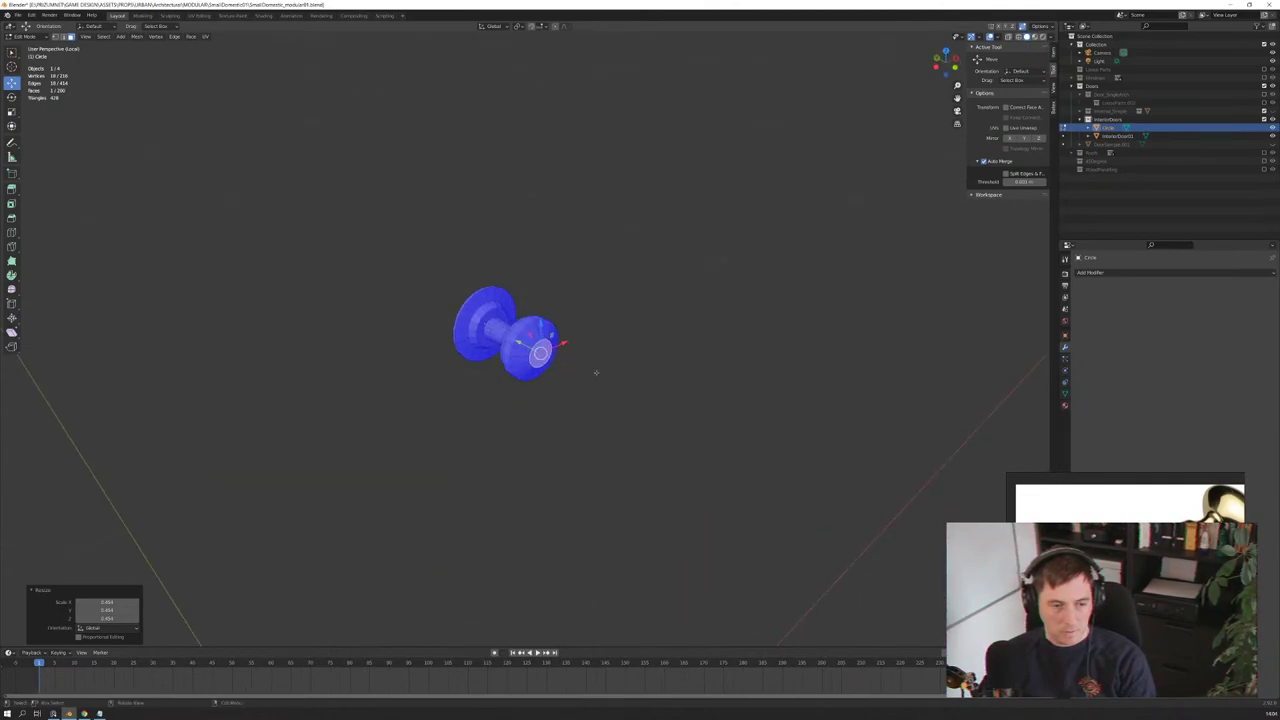
scroll(580, 370, "up", 2)
scroll(580, 370, "up", 2)
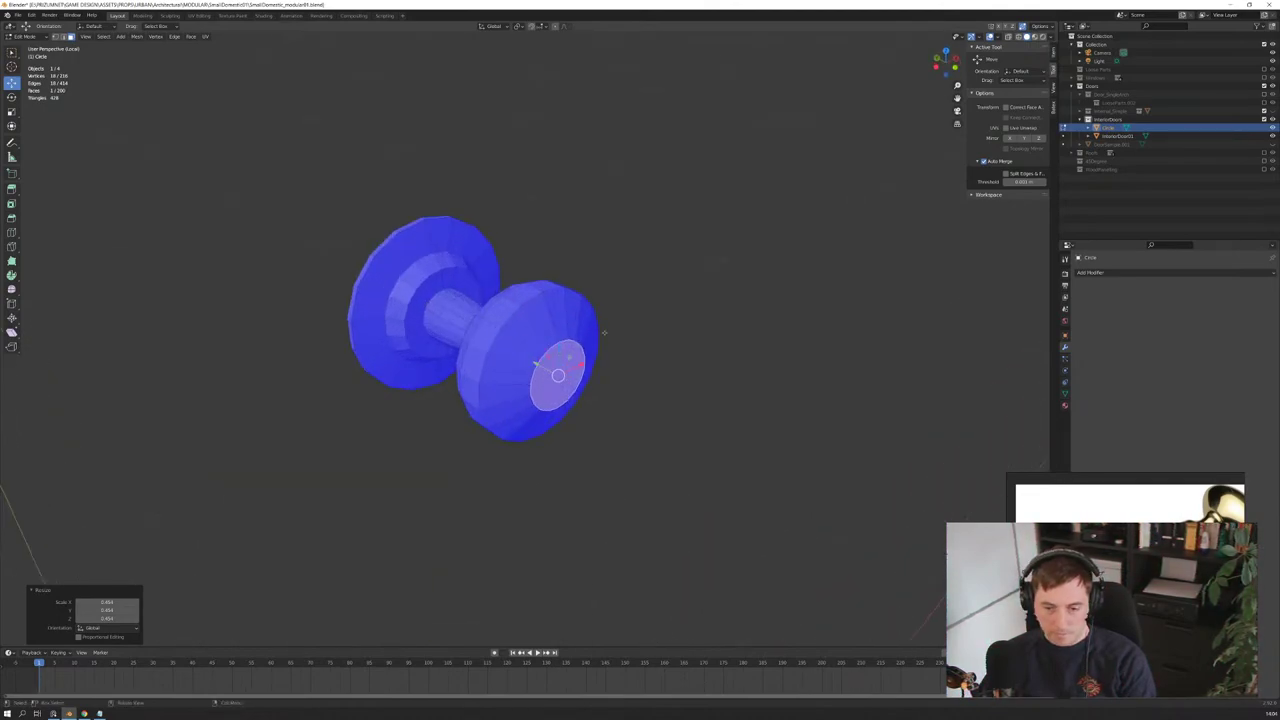
Step: Select the back flange's face loops and shade them smooth
key("Tab")
left_click(606, 280)
left_click(507, 327)
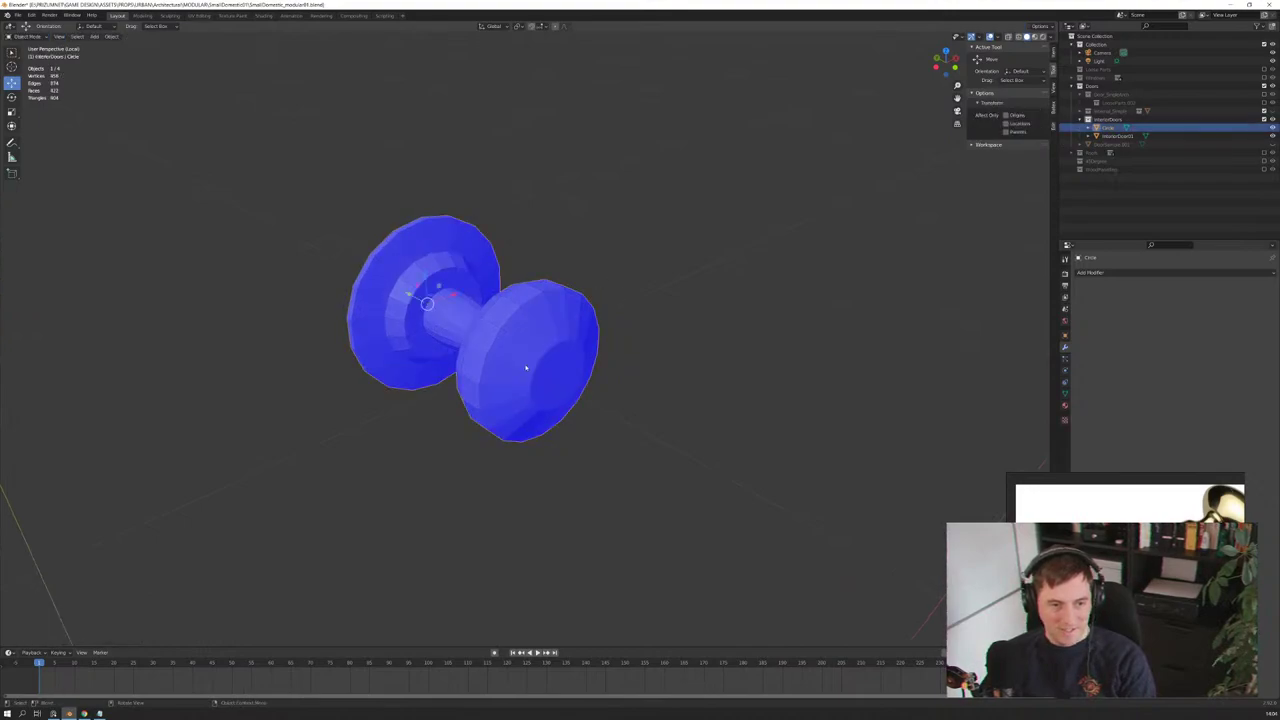
key("Tab")
middle_click_drag(413, 275, 449, 290)
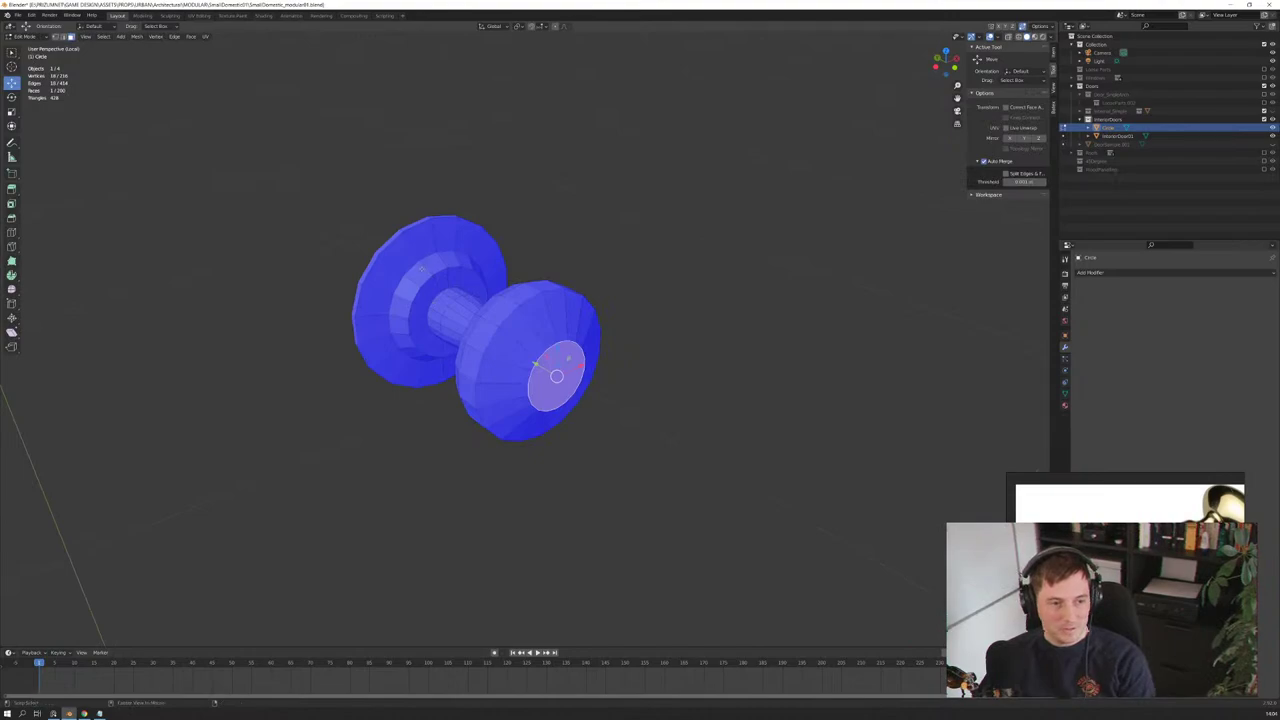
left_click(421, 268, "alt")
left_click(398, 258, "alt")
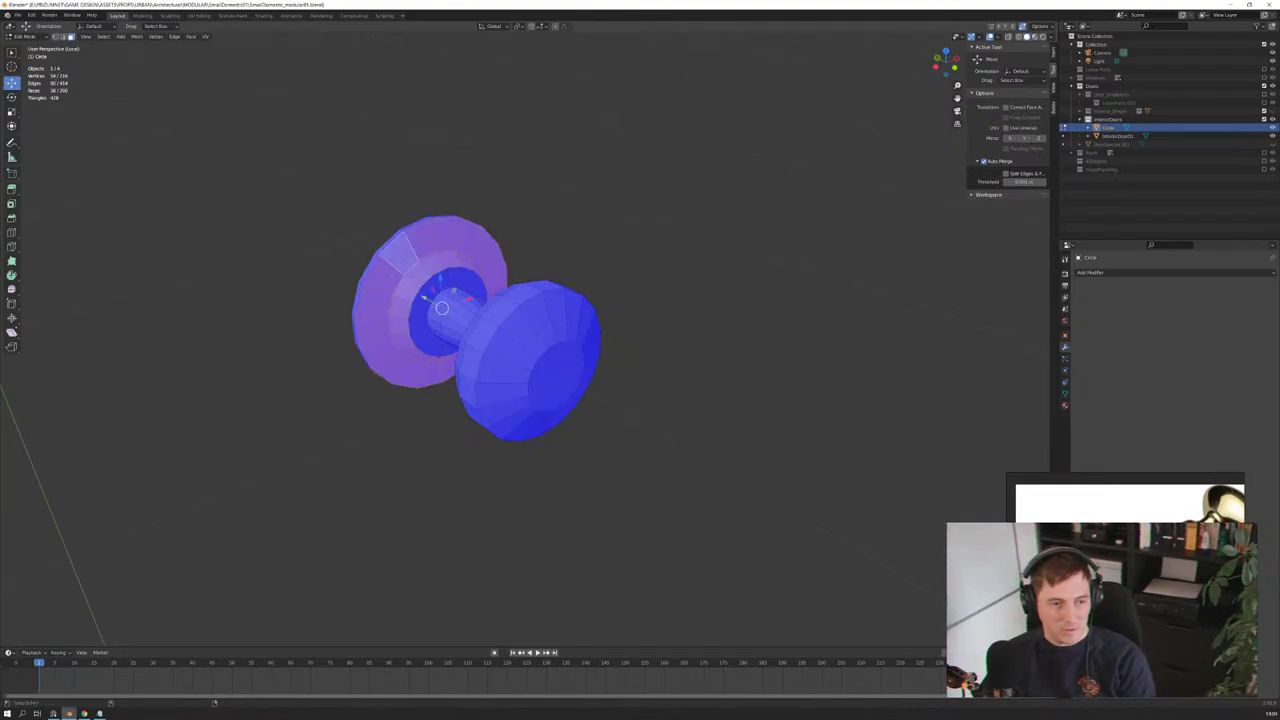
right_click(405, 280)
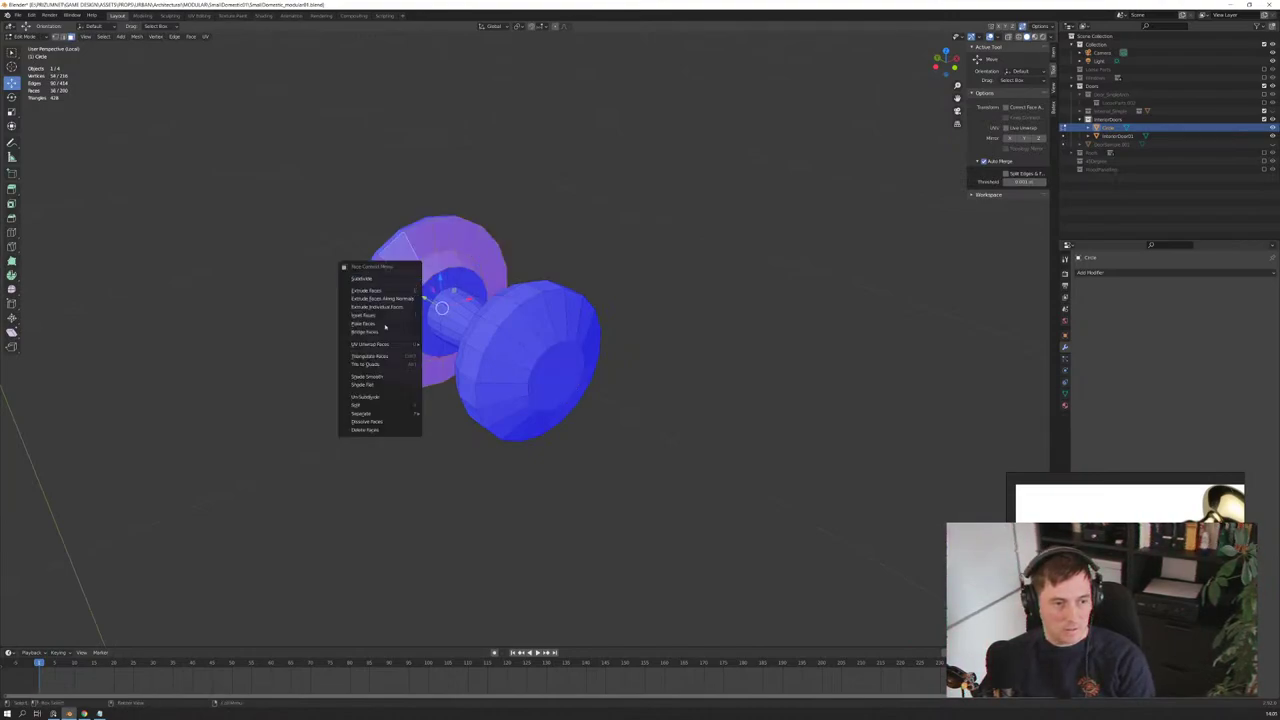
left_click(385, 376)
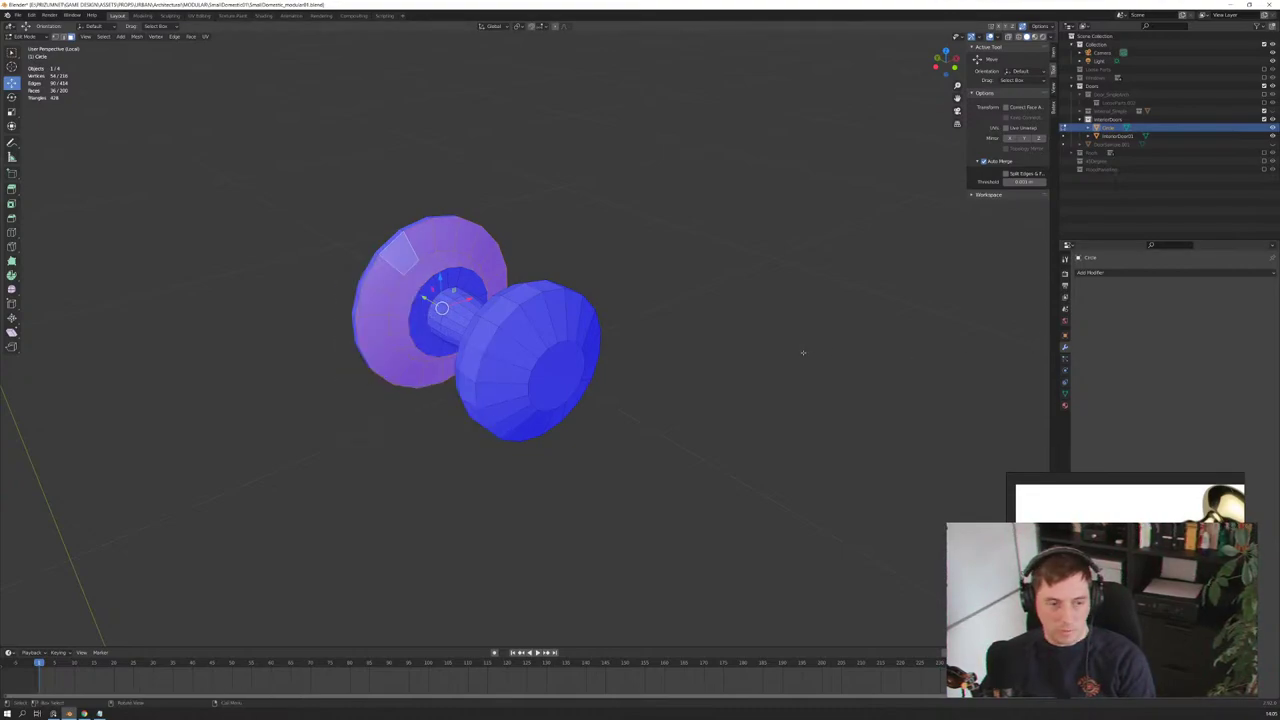
Step: Enable Auto Smooth in the knob's Normals settings and raise its angle
key("Tab")
left_click(1065, 393)
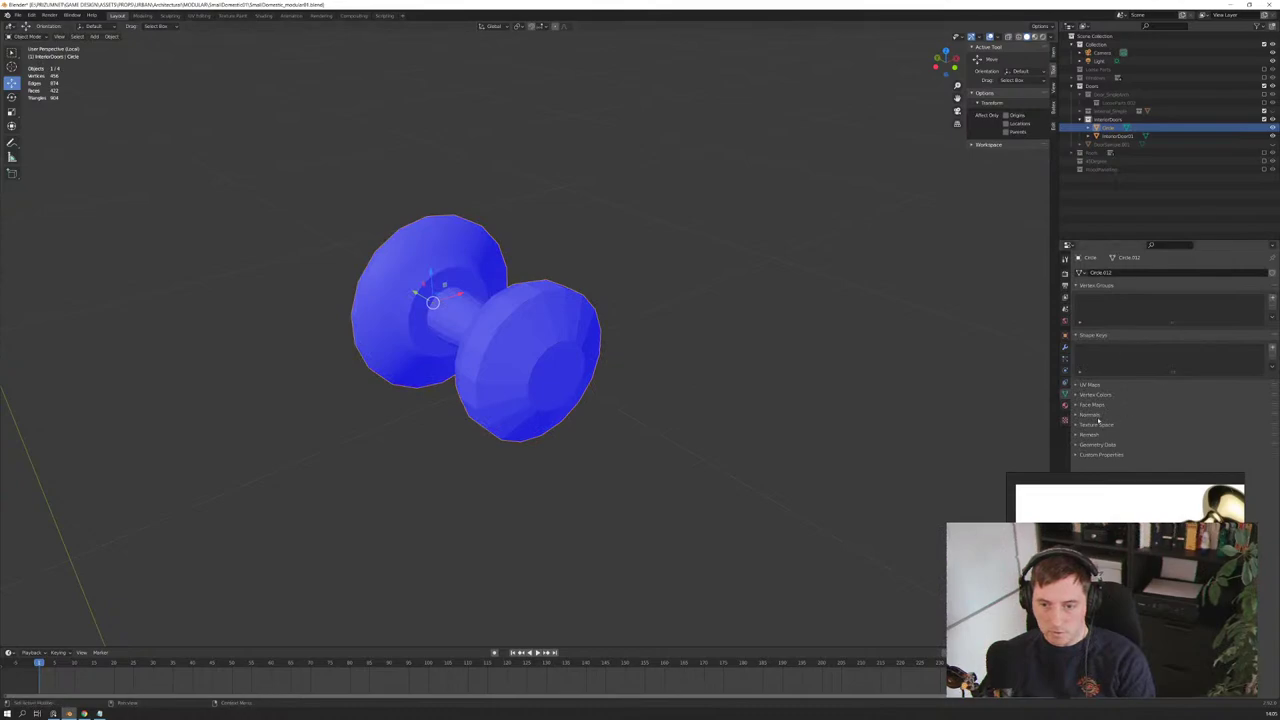
left_click(1078, 414)
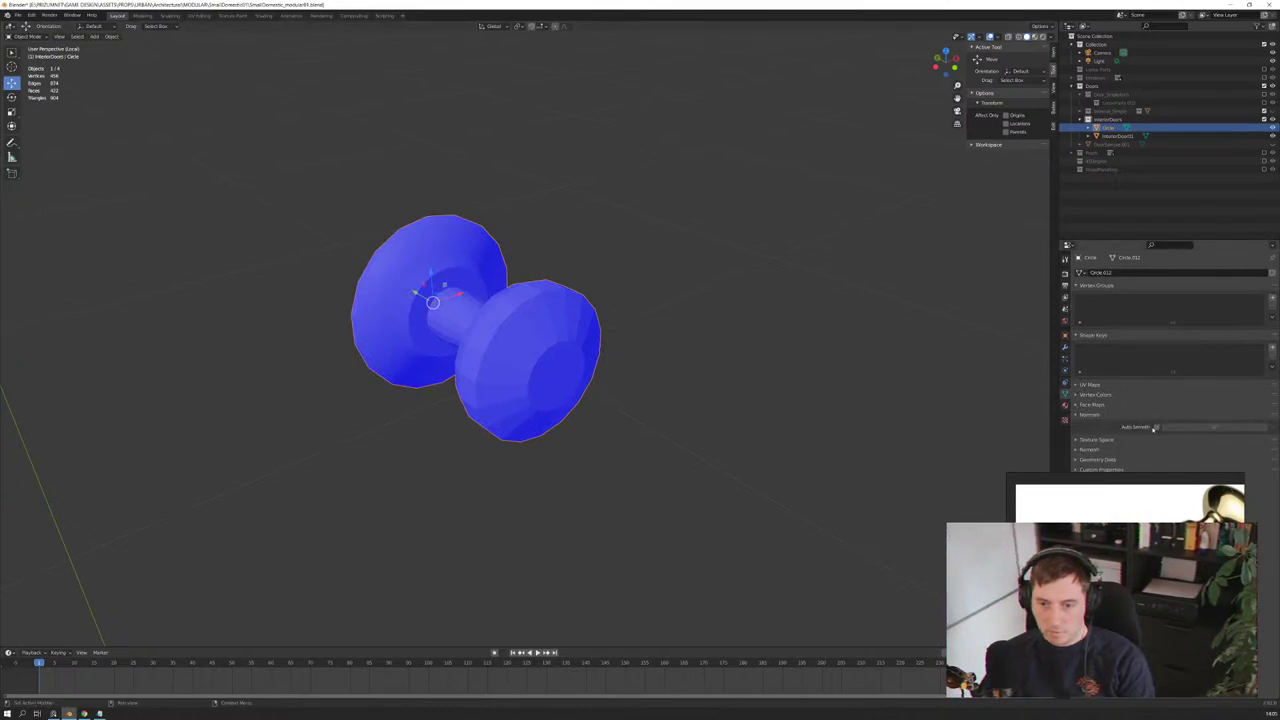
left_click(1157, 427)
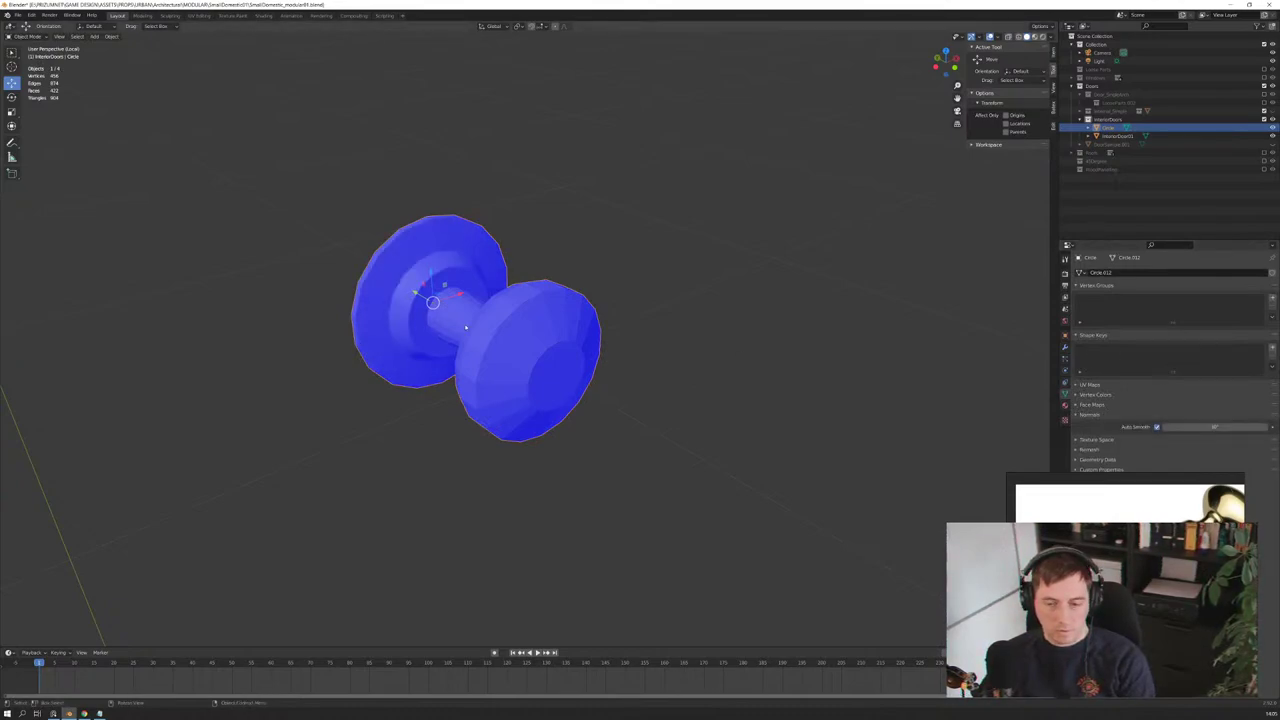
middle_click_drag(465, 327, 480, 303)
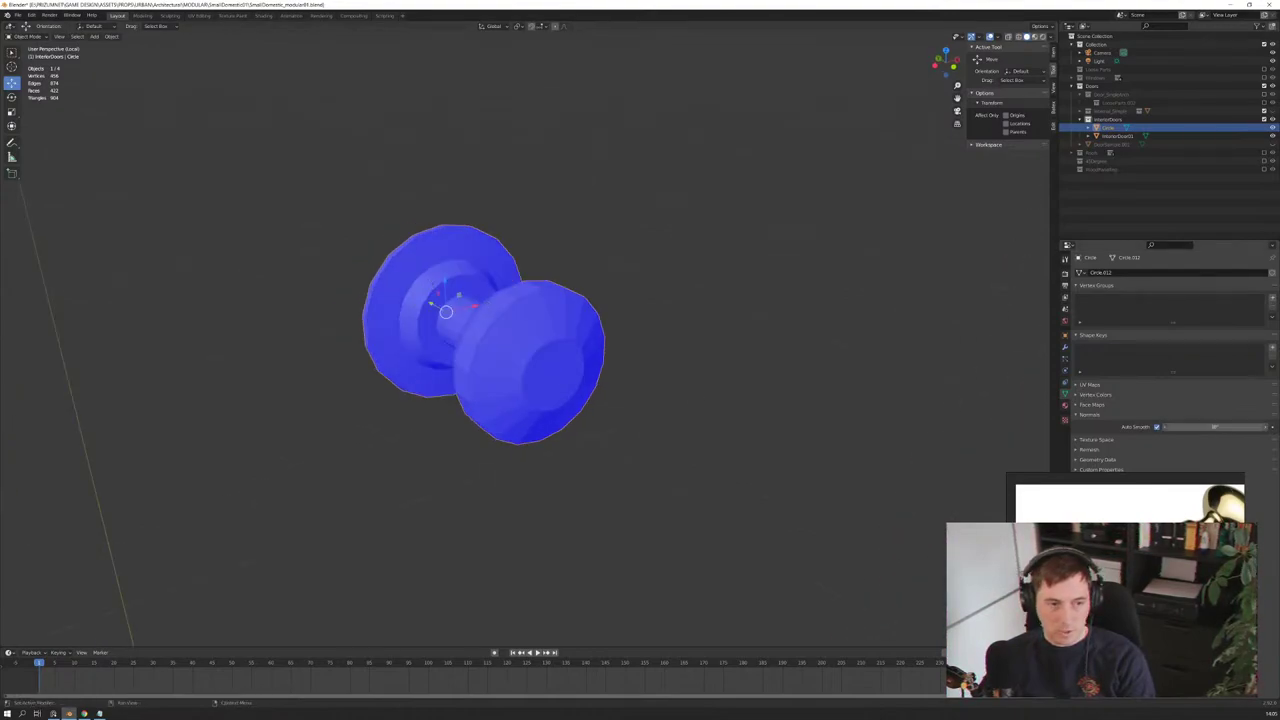
left_click_drag(1205, 427, 1220, 427)
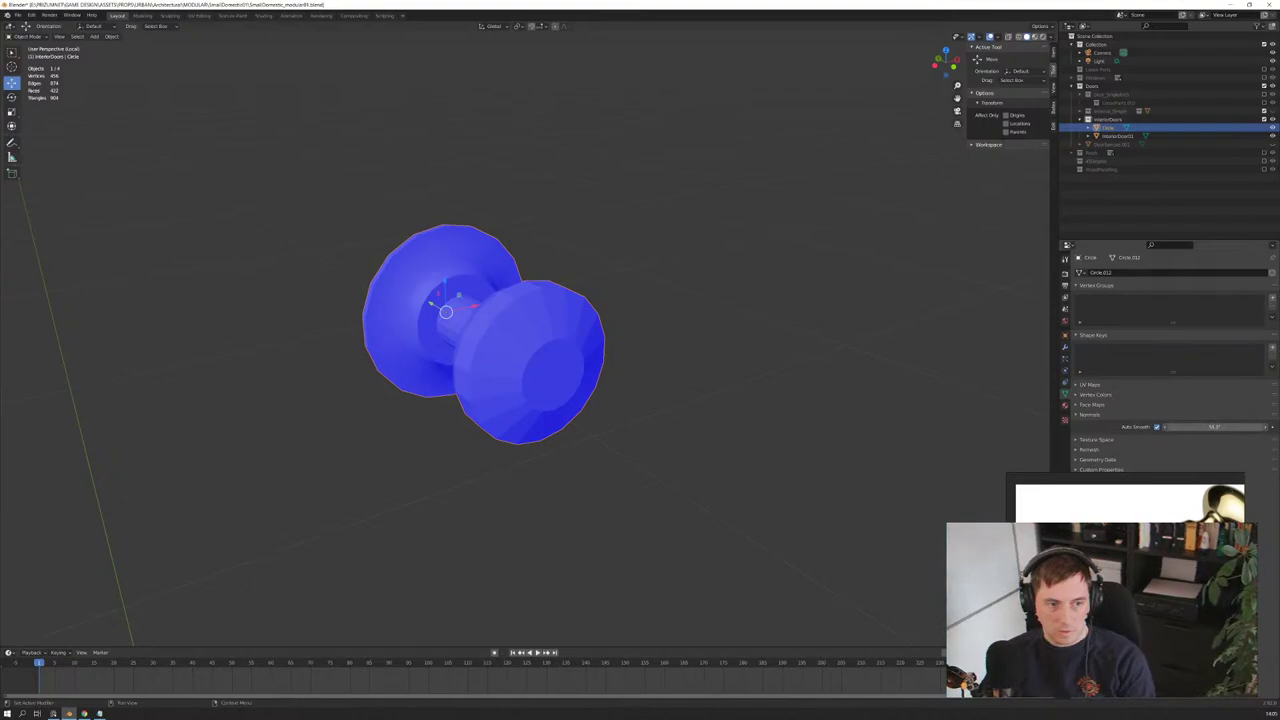
left_click(1195, 428)
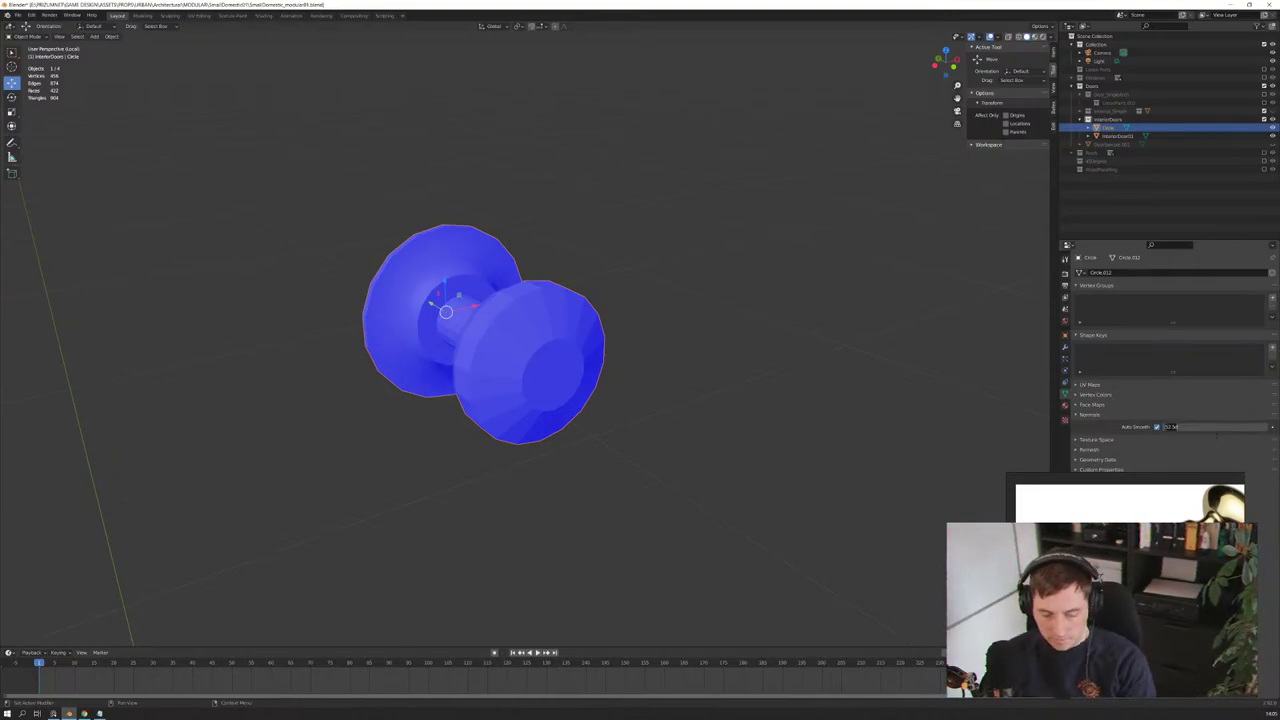
key("Return")
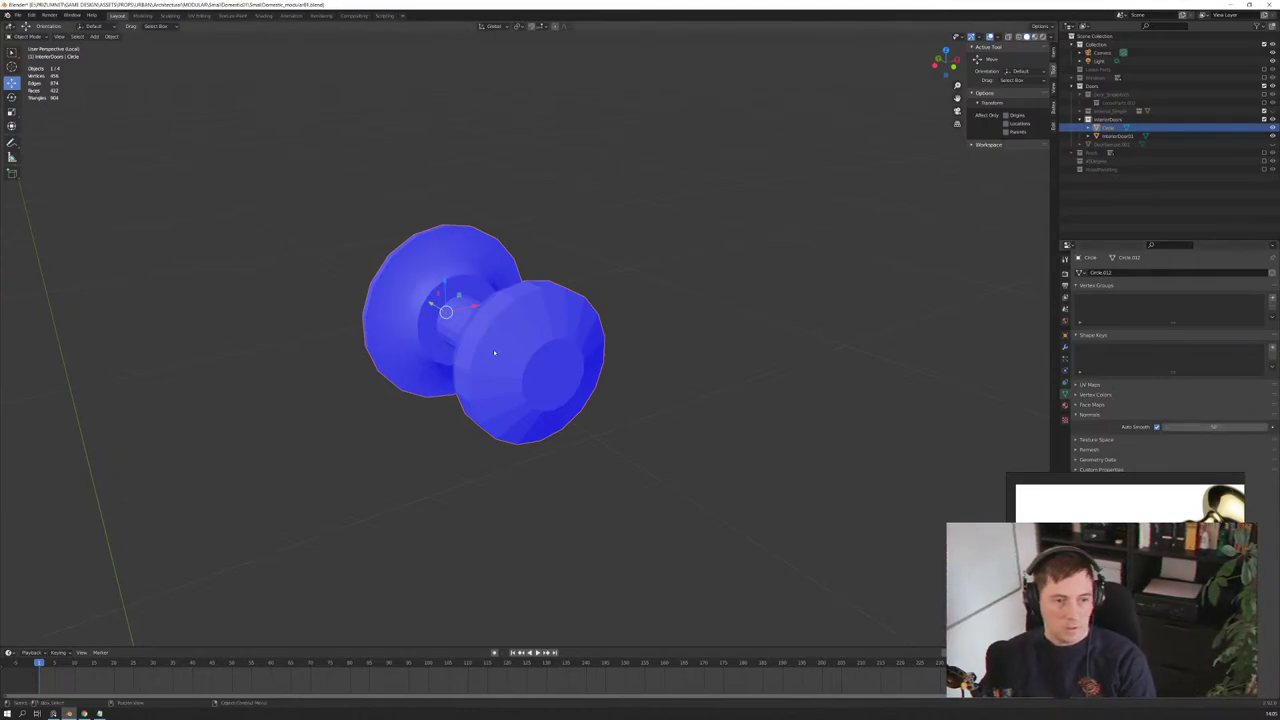
mouse_move(493, 349)
middle_mouse_down()
mouse_move(470, 352)
mouse_move(500, 347)
middle_mouse_up()
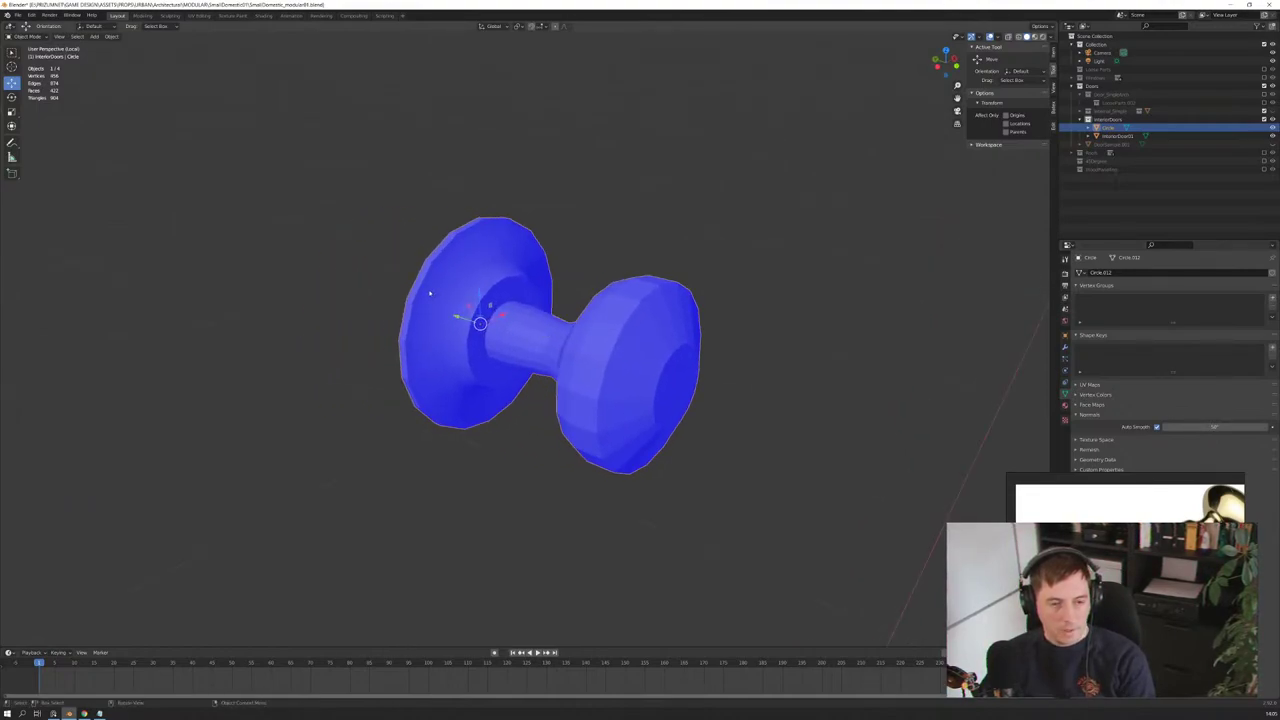
Step: Select the faces running all around the base disc's rim
key("Tab")
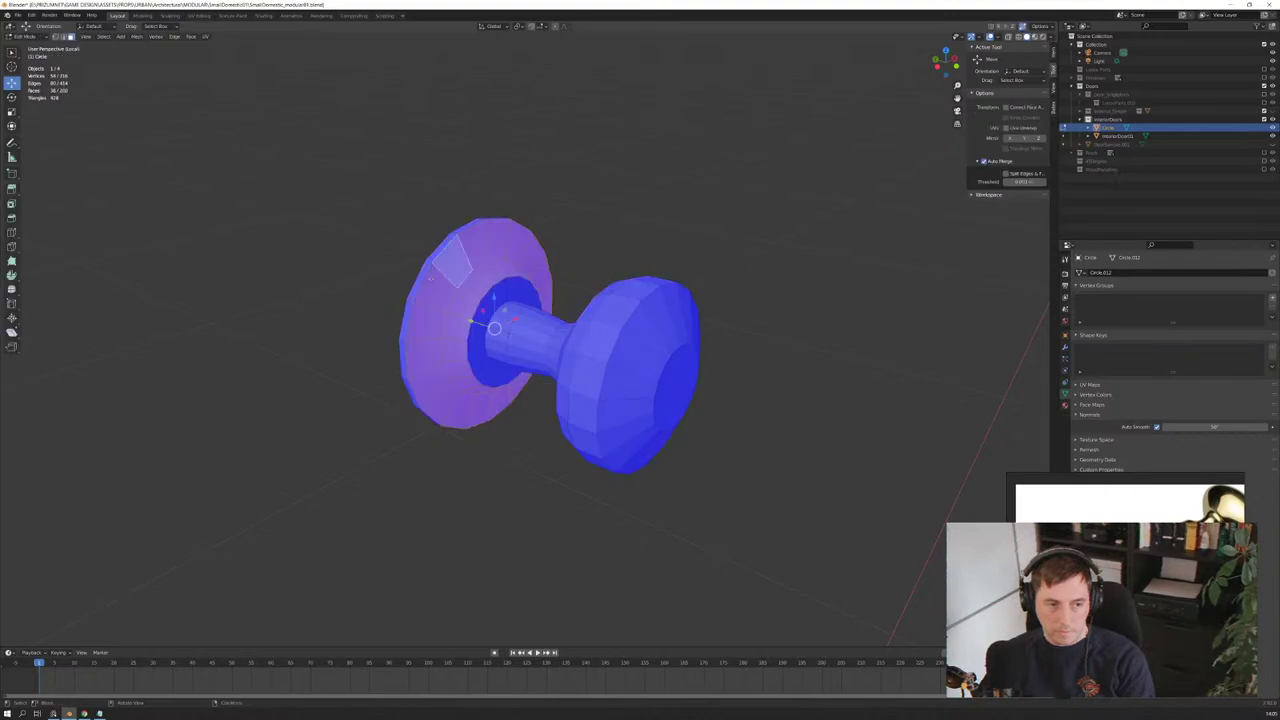
left_click(422, 274)
left_click(427, 270, "alt")
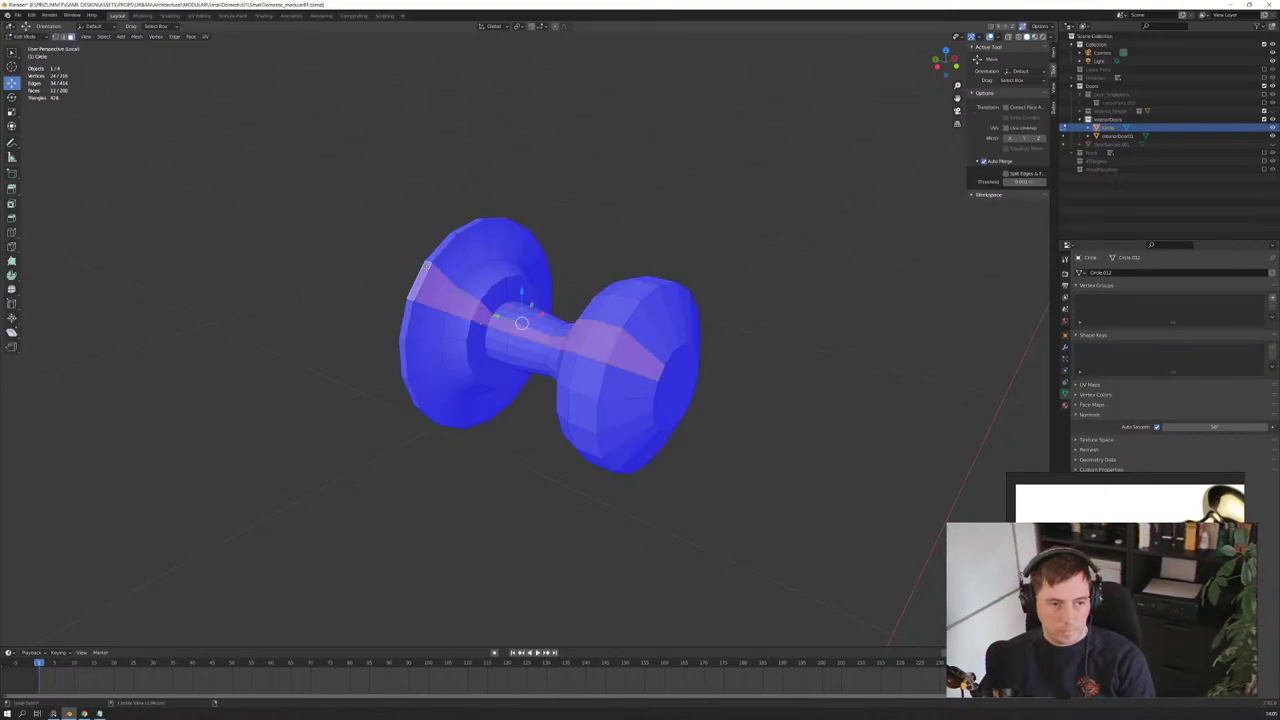
left_click(418, 258, "alt")
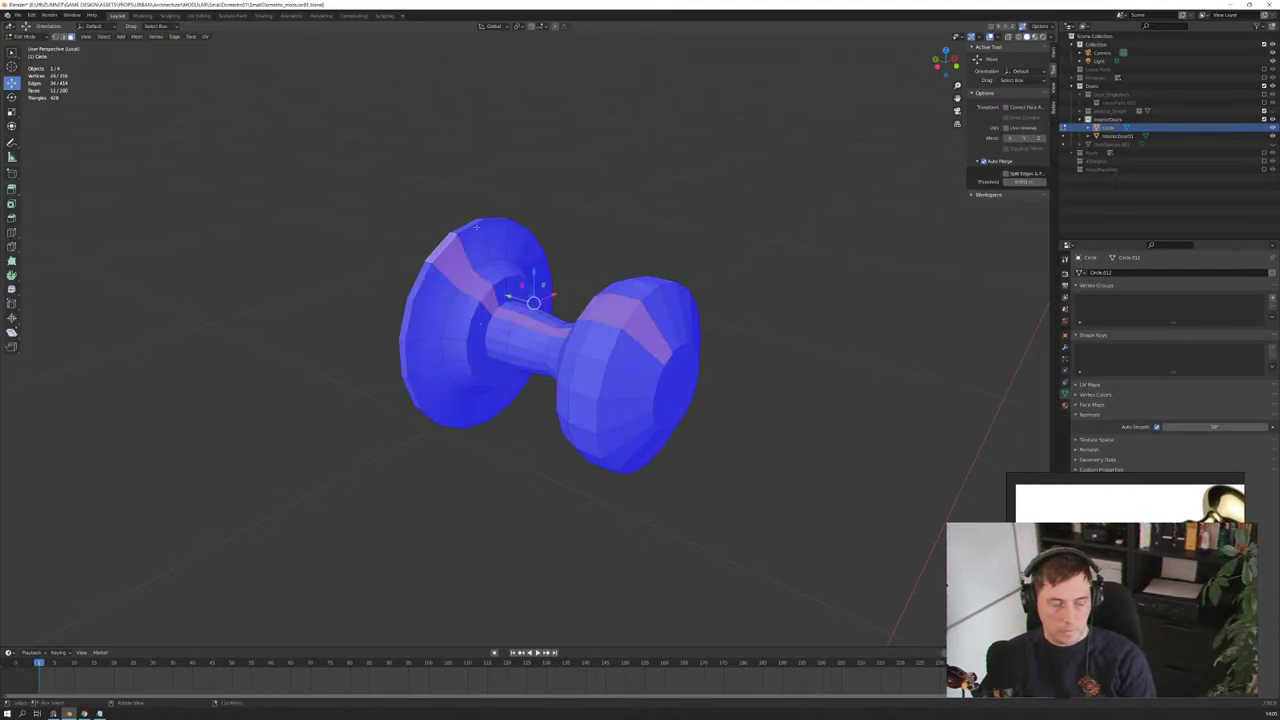
left_click(391, 258)
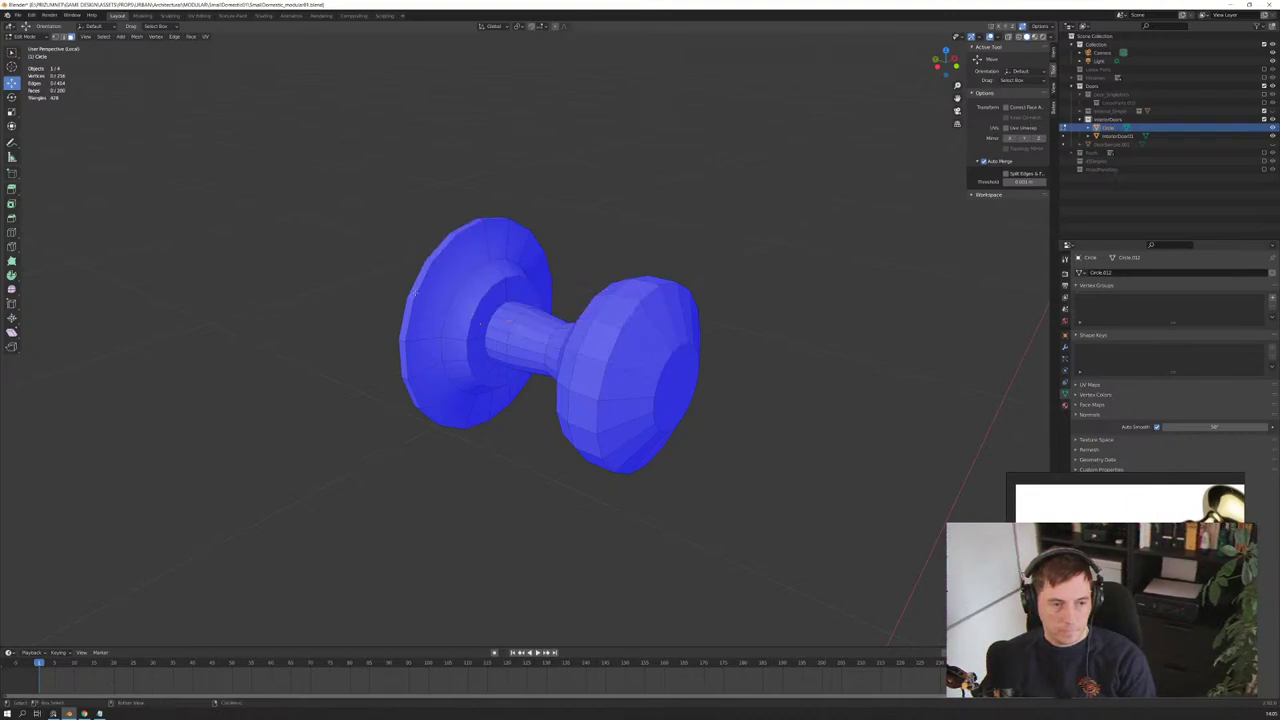
left_click(414, 290, "alt")
left_click(403, 301)
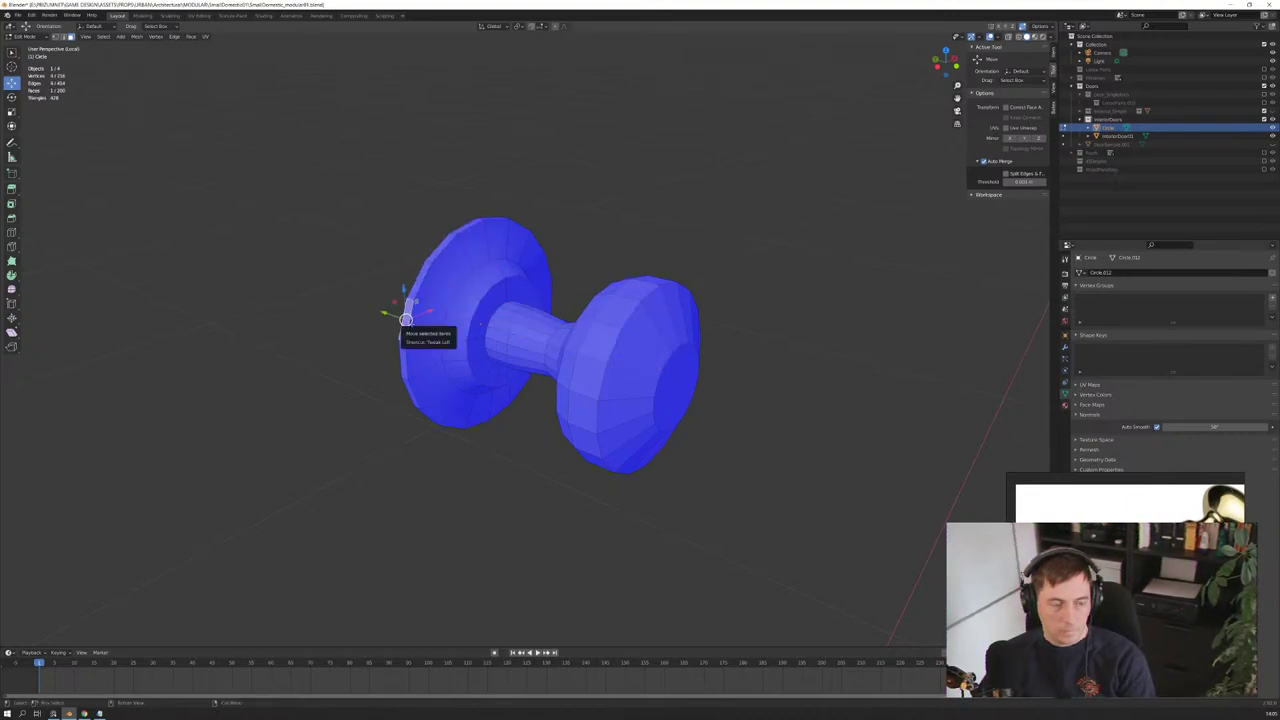
mouse_move(392, 310)
middle_mouse_down()
mouse_move(515, 280)
mouse_move(360, 350)
mouse_move(463, 439)
middle_mouse_up()
left_click(353, 351, "ctrl")
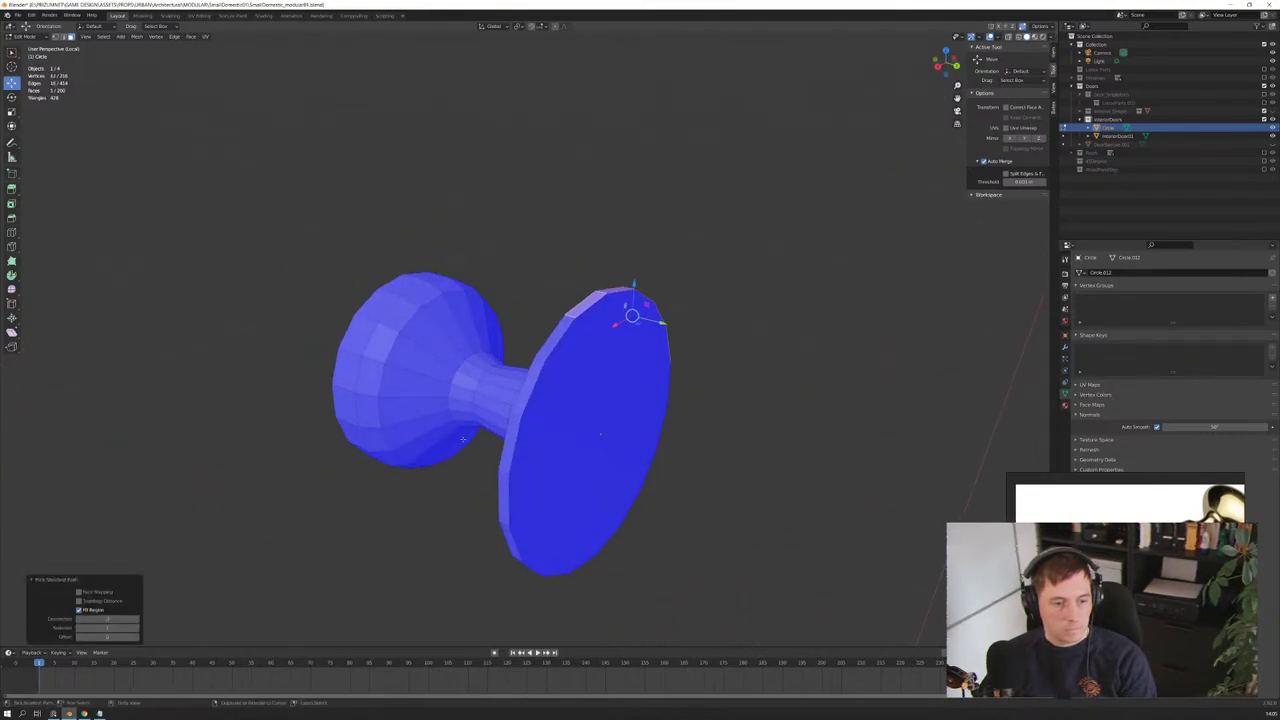
mouse_move(600, 433)
middle_mouse_down()
mouse_move(577, 441)
mouse_move(470, 410)
middle_mouse_up()
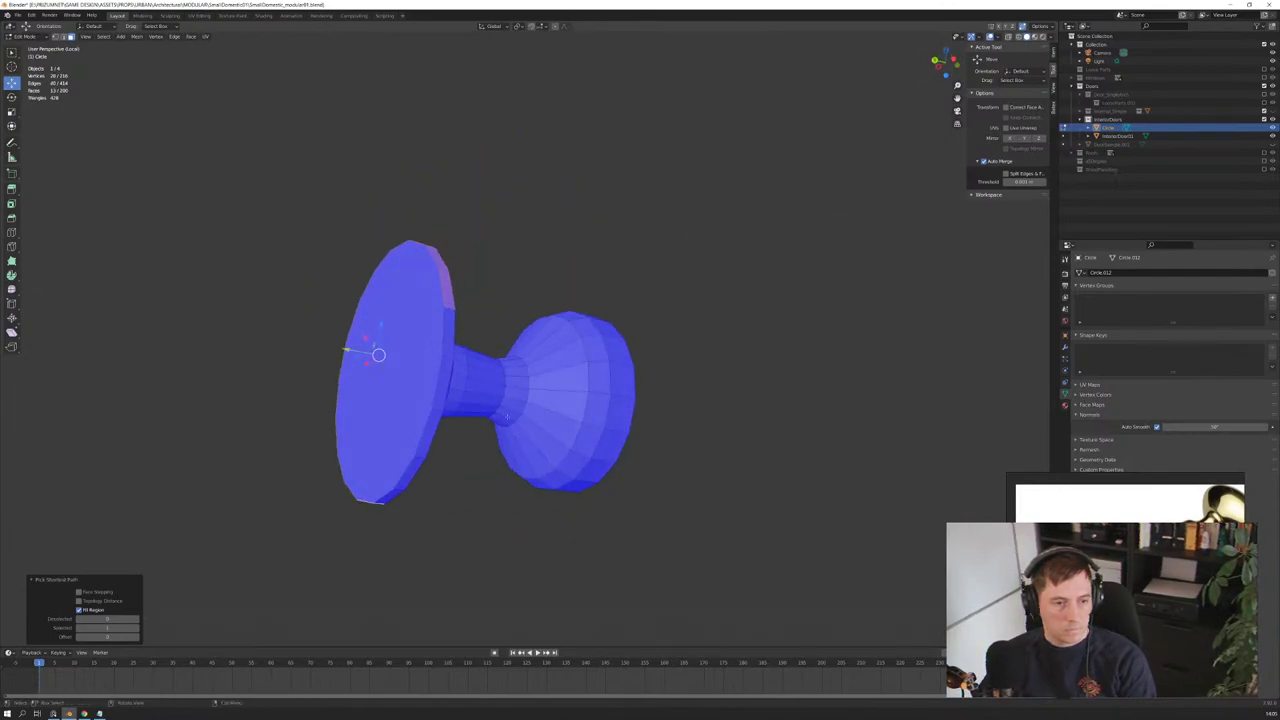
Step: Shade the rim faces smooth and switch the viewport to wireframe
right_click(451, 333)
left_click(451, 333)
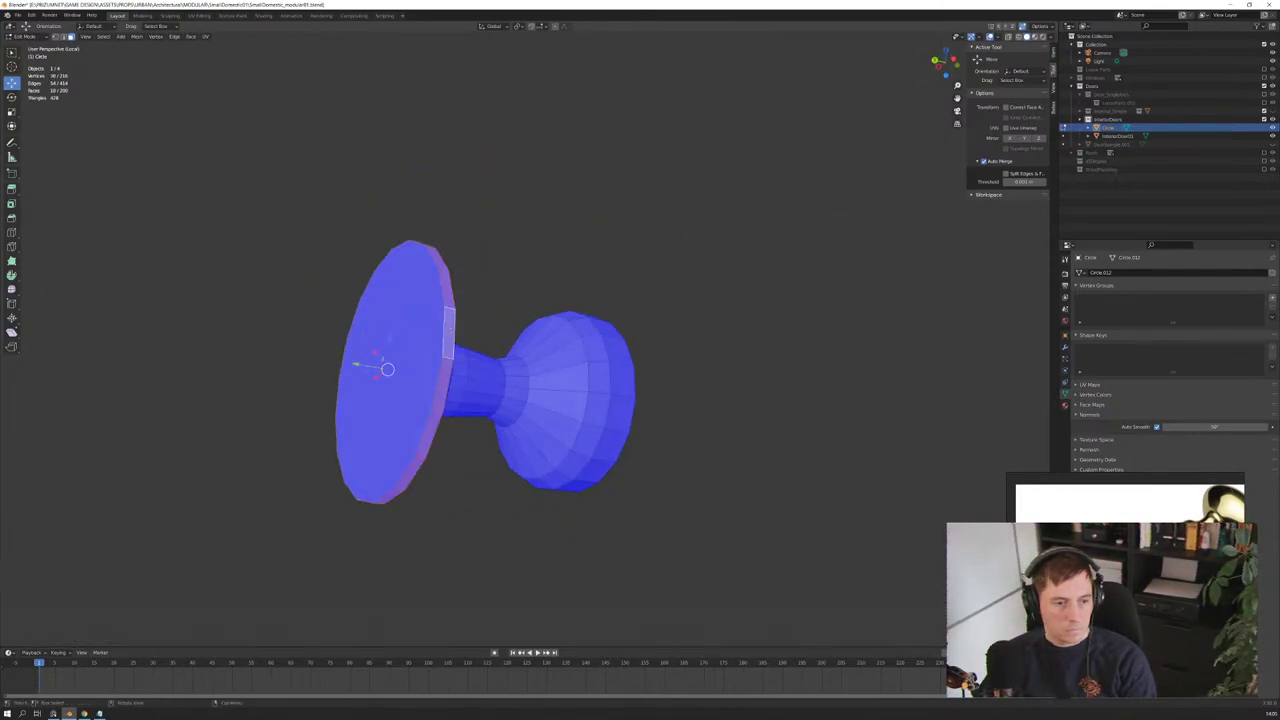
middle_click_drag(451, 333, 463, 246)
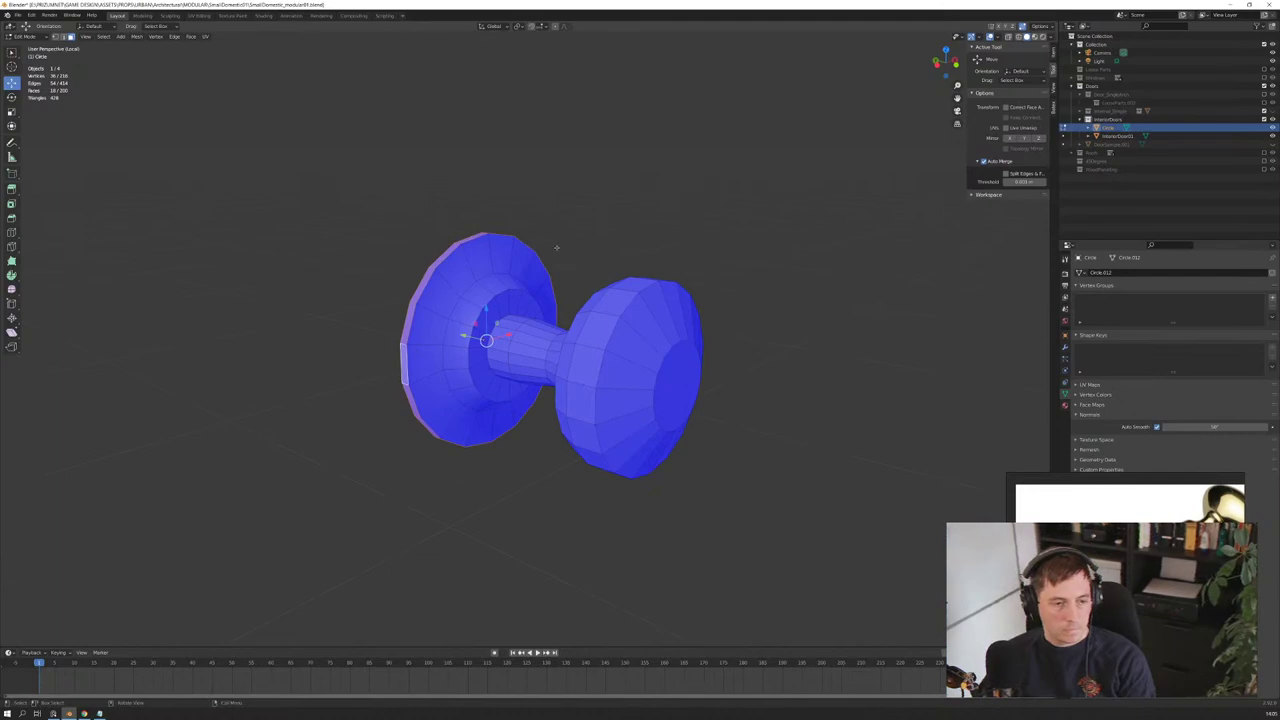
mouse_move(538, 261)
middle_mouse_down()
mouse_move(525, 262)
mouse_move(586, 264)
middle_mouse_up()
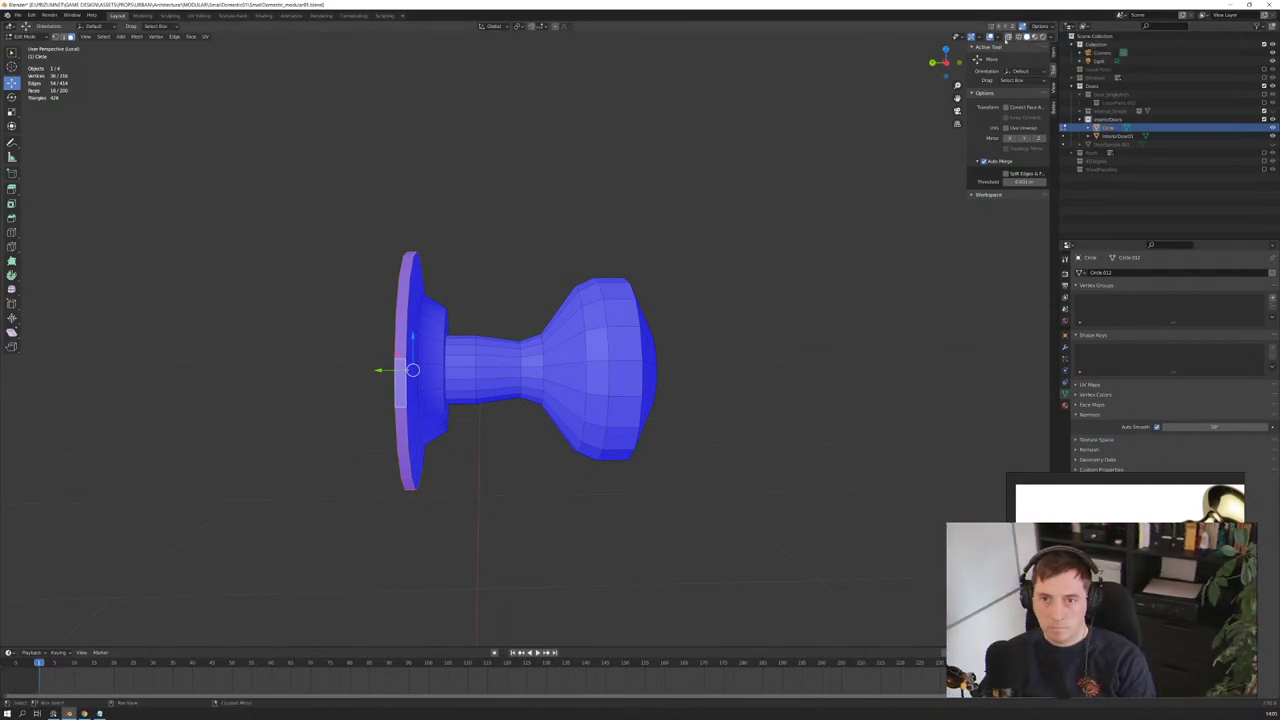
left_click(1010, 38)
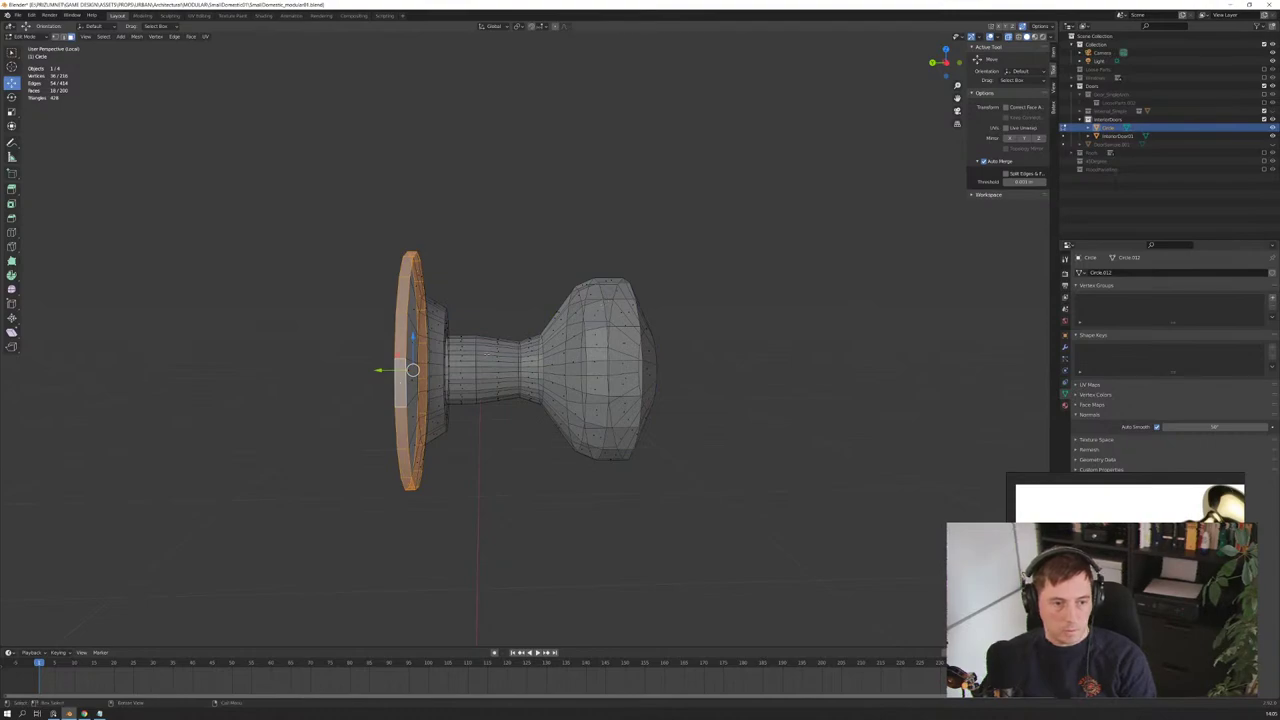
Step: Box-select the neck faces and shade them smooth
left_click_drag(455, 332, 532, 420)
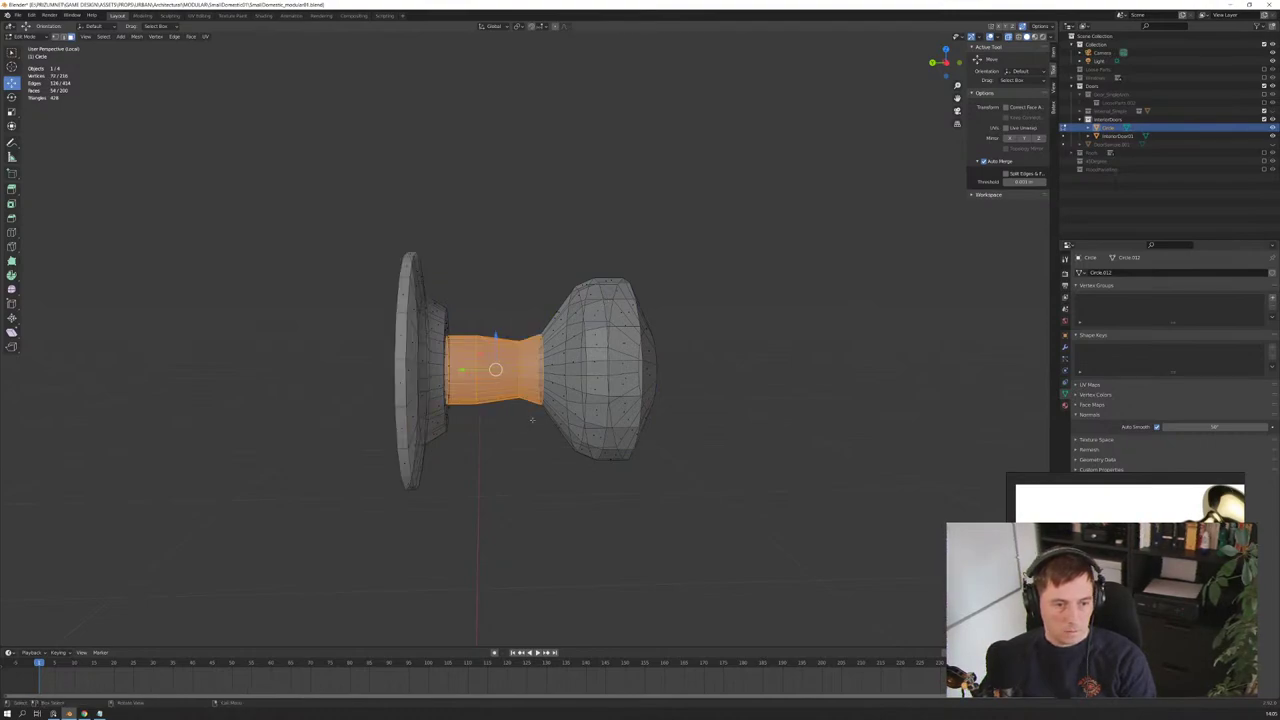
middle_click_drag(330, 340, 424, 335)
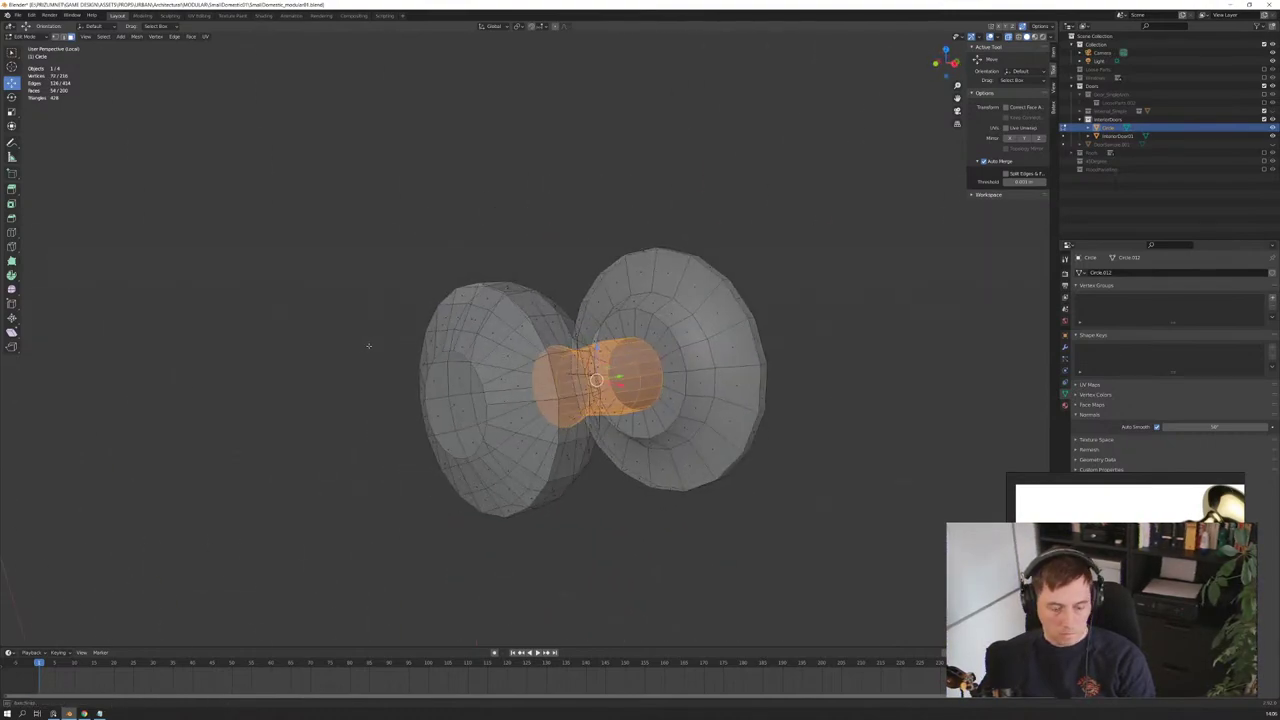
right_click(622, 372)
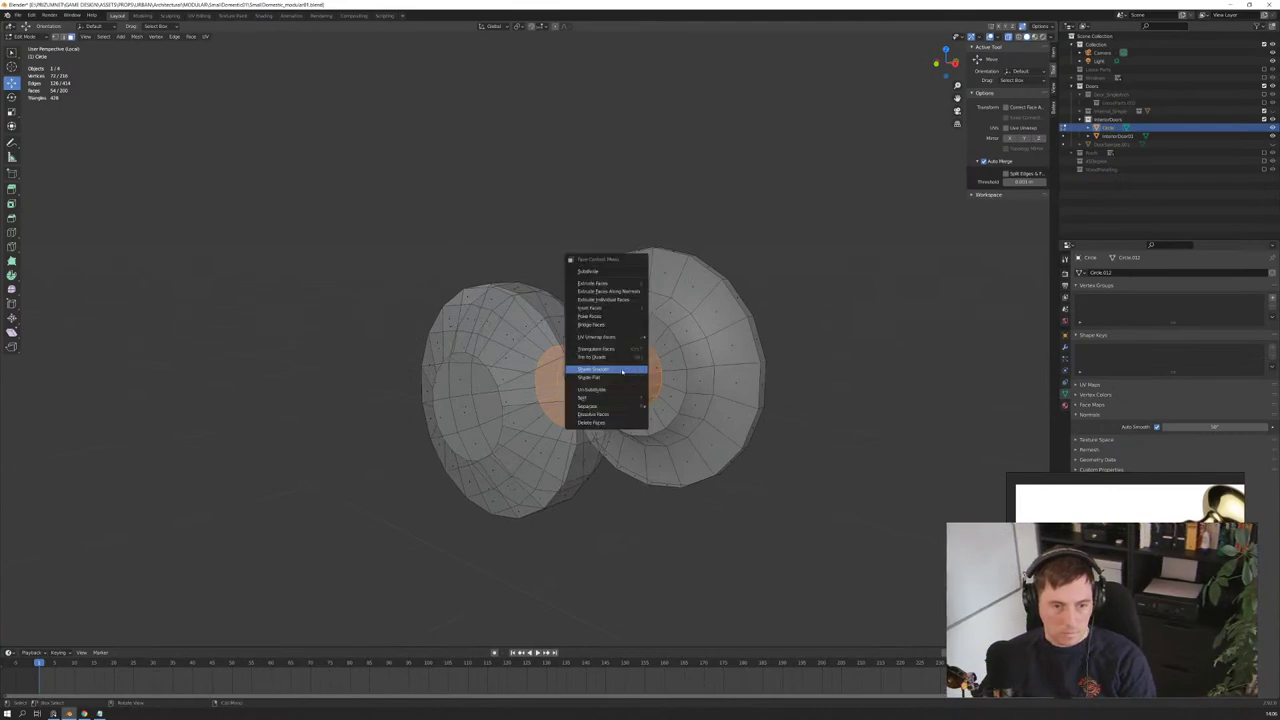
left_click(622, 372)
mouse_move(622, 372)
middle_mouse_down()
mouse_move(730, 347)
mouse_move(736, 365)
middle_mouse_up()
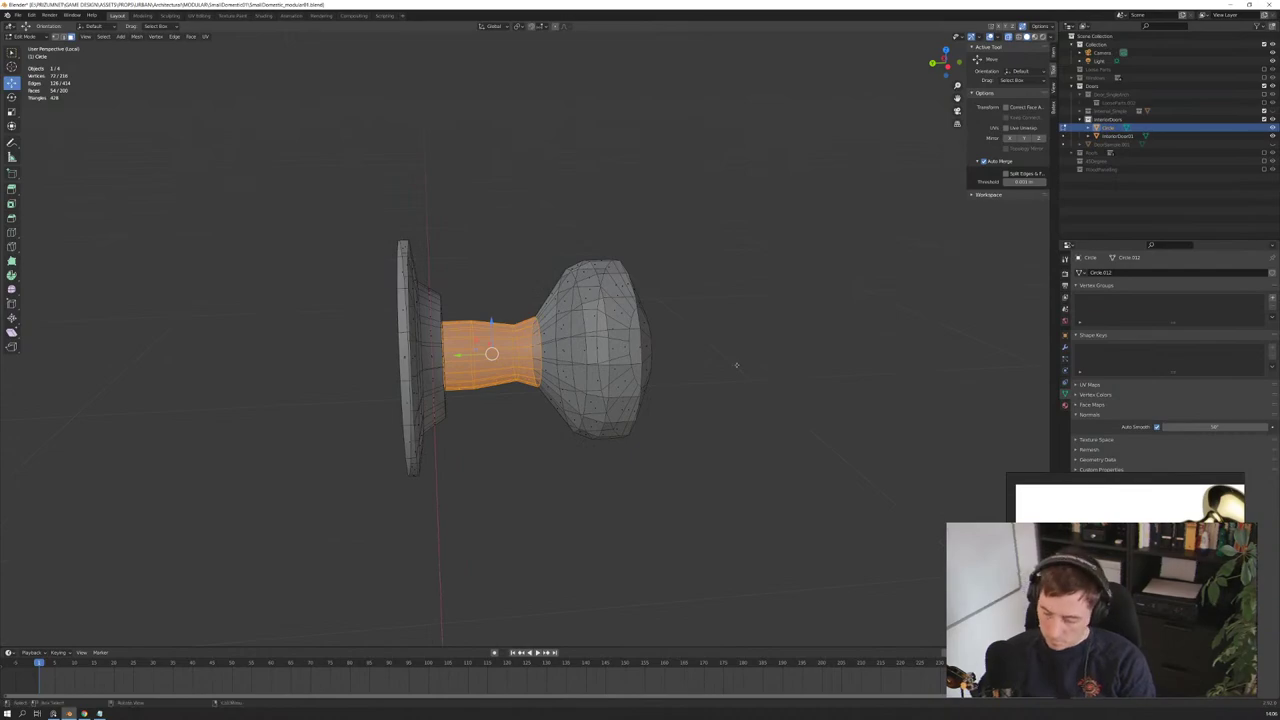
Step: Box-select the knob's head from the side, shade it smooth, and return to Object Mode
key("KP_1")
key("KP_3")
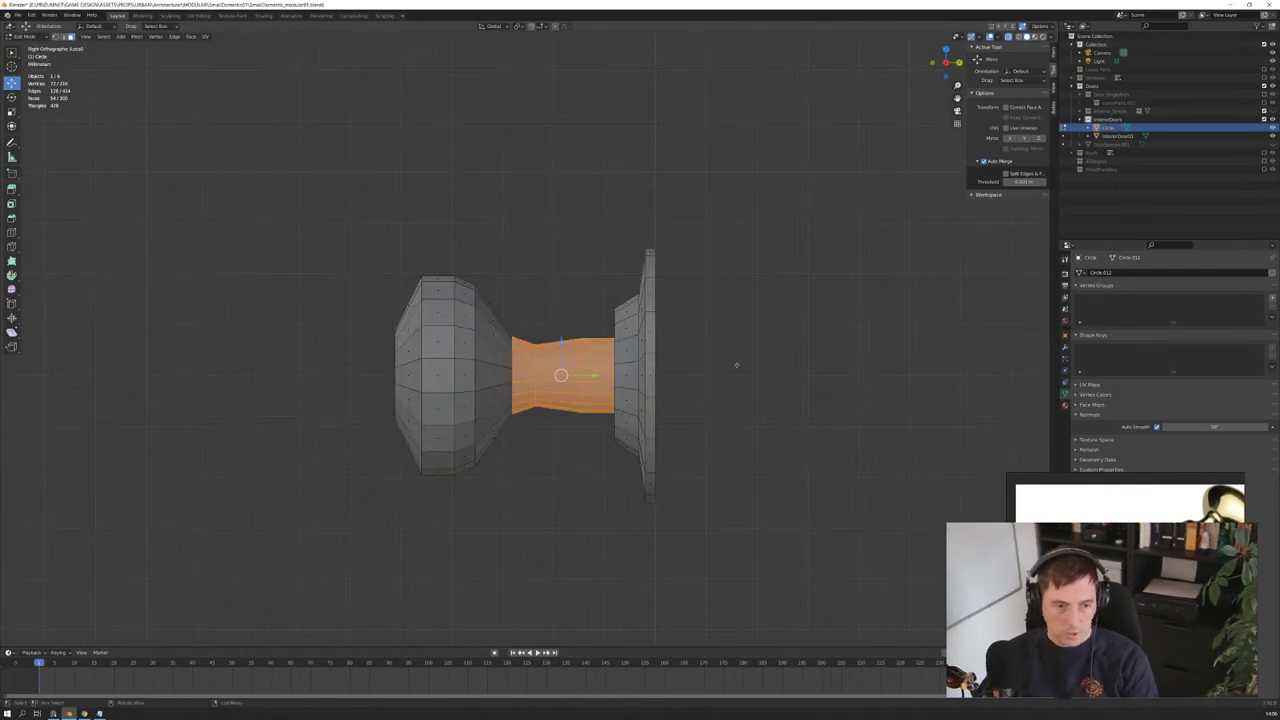
left_click_drag(372, 234, 516, 516)
right_click(462, 374)
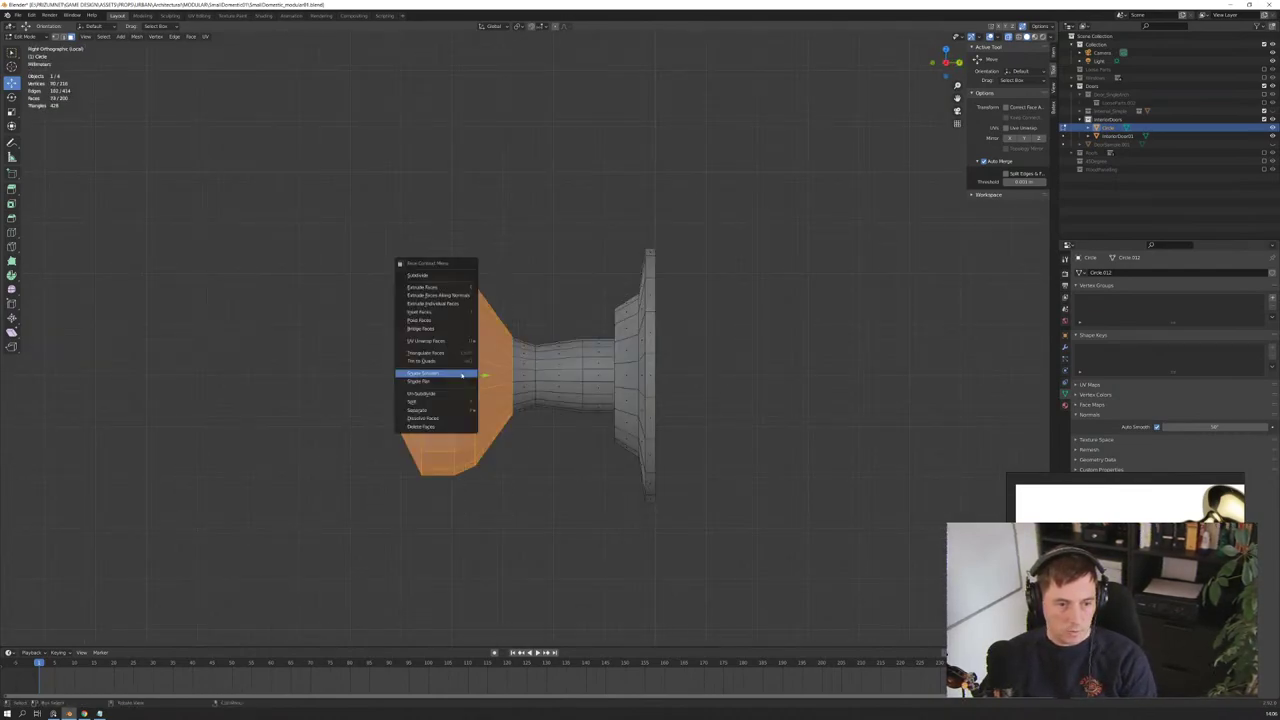
left_click(462, 374)
key("Tab")
mouse_move(462, 374)
middle_mouse_down()
mouse_move(548, 271)
mouse_move(520, 274)
middle_mouse_up()
left_click(548, 271)
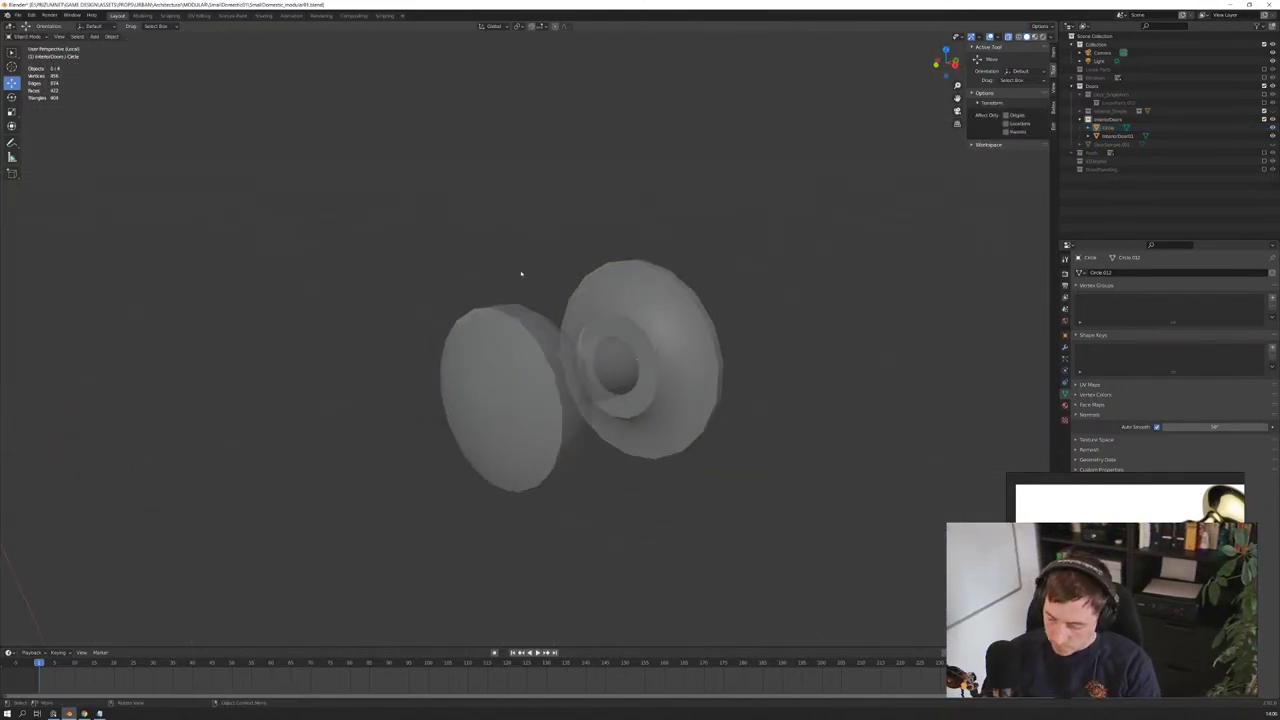
Step: Toggle X-ray and view the knob from the front to check its face orientation
key("KP_5")
key("alt+z")
key("KP_1")
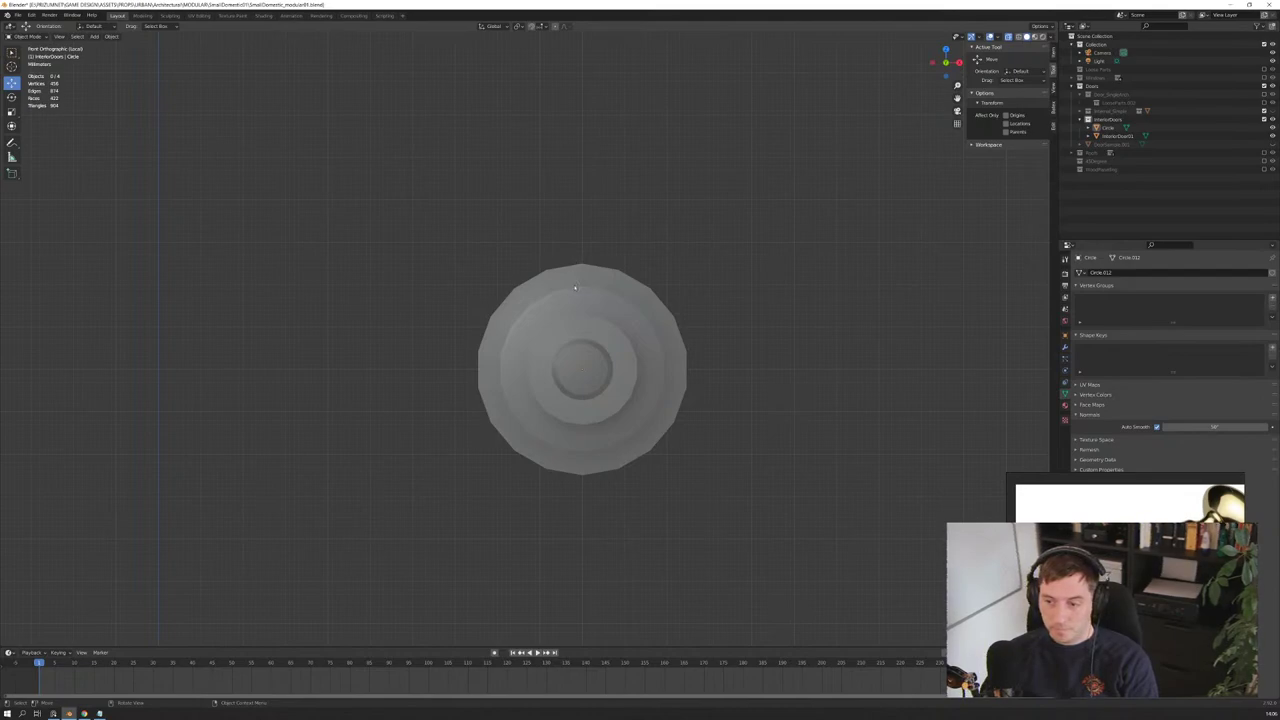
key("alt+z")
middle_click_drag(706, 260, 669, 277)
key("KP_5")
scroll(640, 286, "down", 5)
scroll(583, 302, "down", 2)
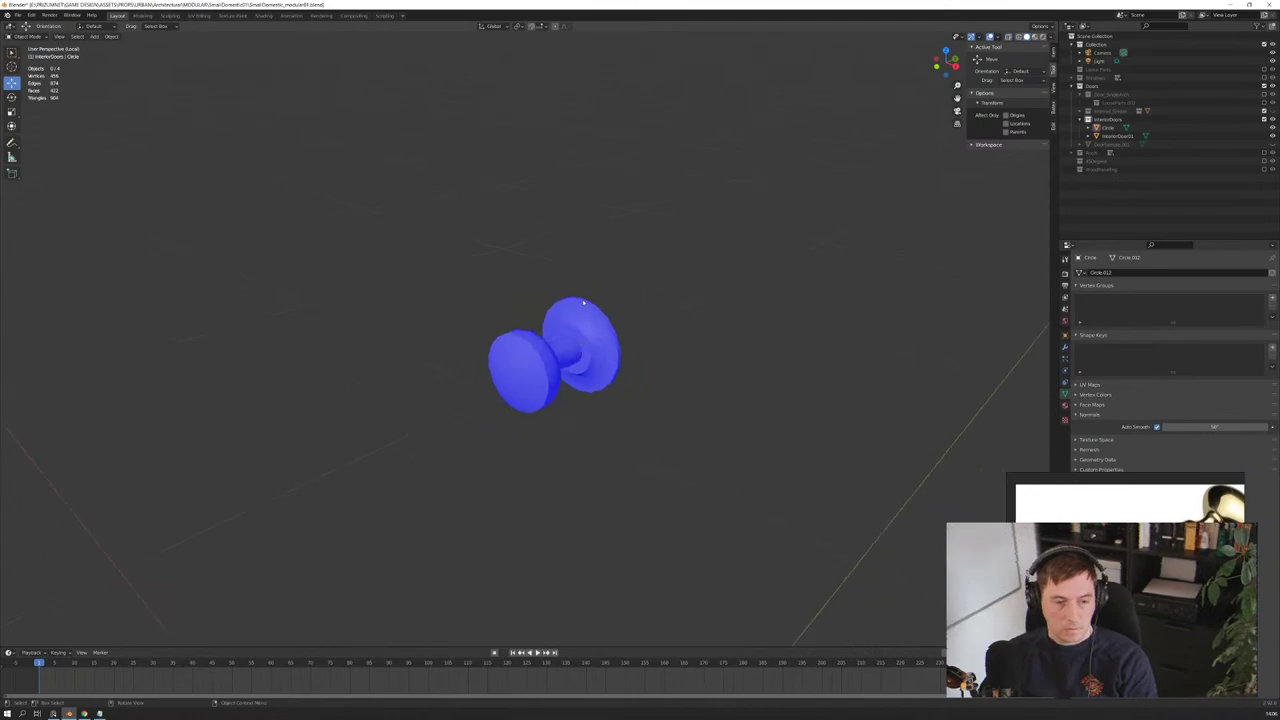
middle_click_drag(583, 302, 580, 294)
scroll(560, 320, "up", 2)
scroll(520, 352, "up", 3)
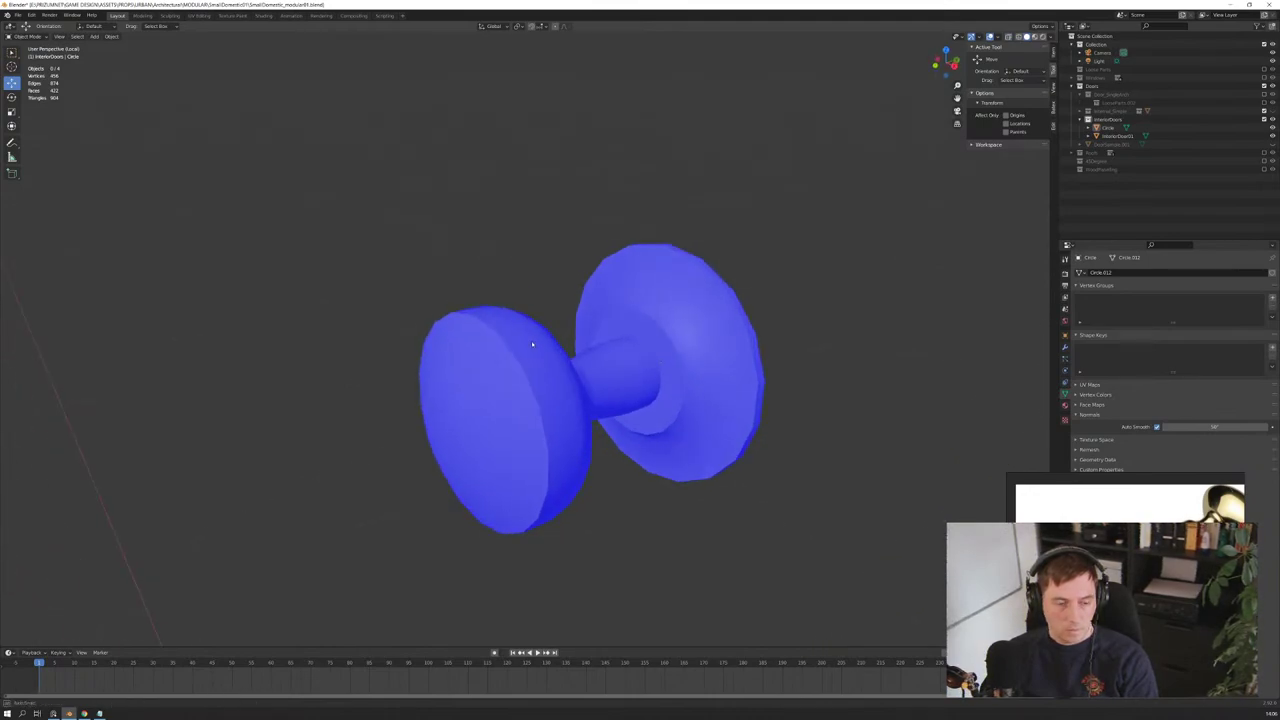
Step: Select the knob, enter Edit Mode, and view it from the right side
left_click(532, 344)
key("Tab")
middle_click_drag(550, 395, 525, 384)
key("KP_3")
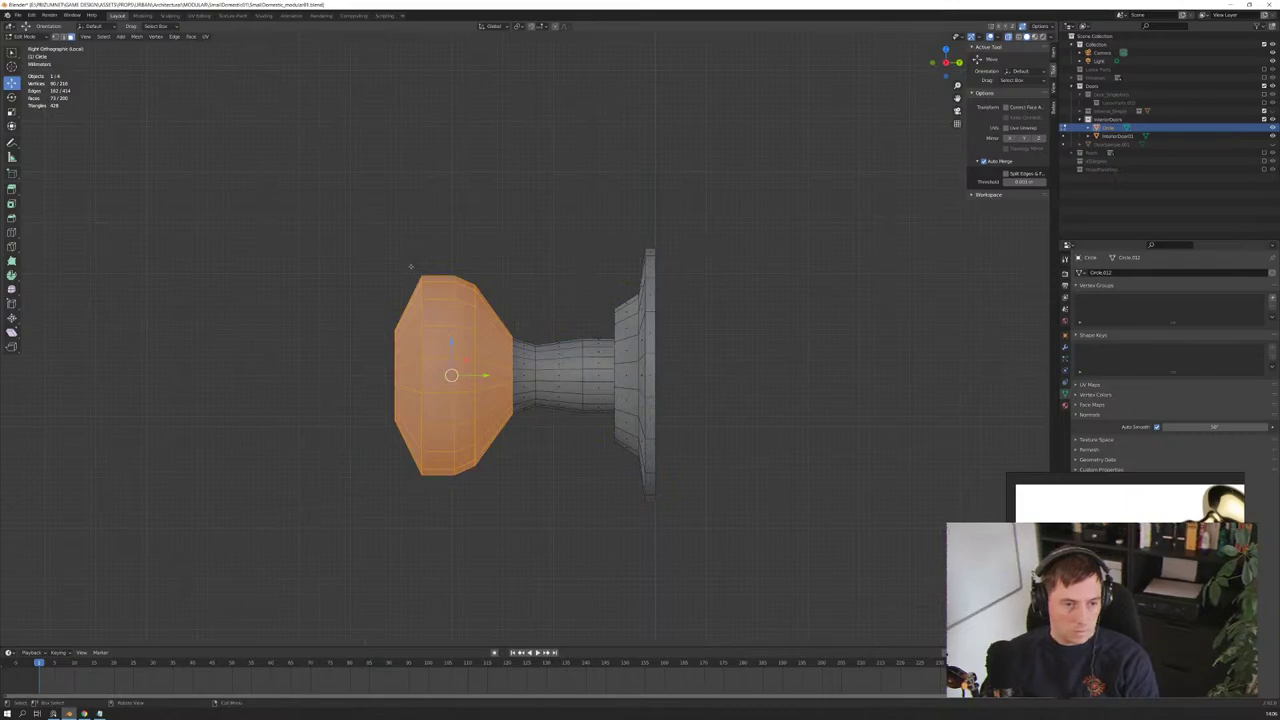
Step: Shrink a vertical edge loop on the bulb to 0.978
left_click(421, 337, "alt")
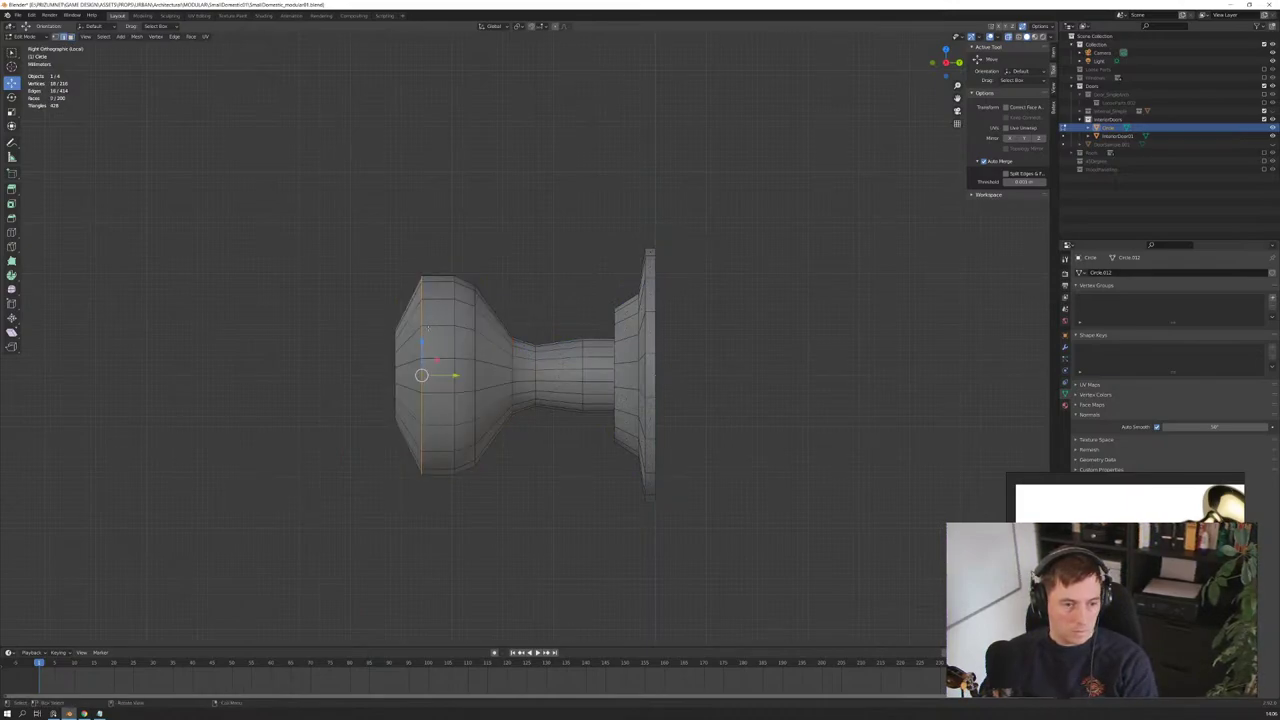
key("s")
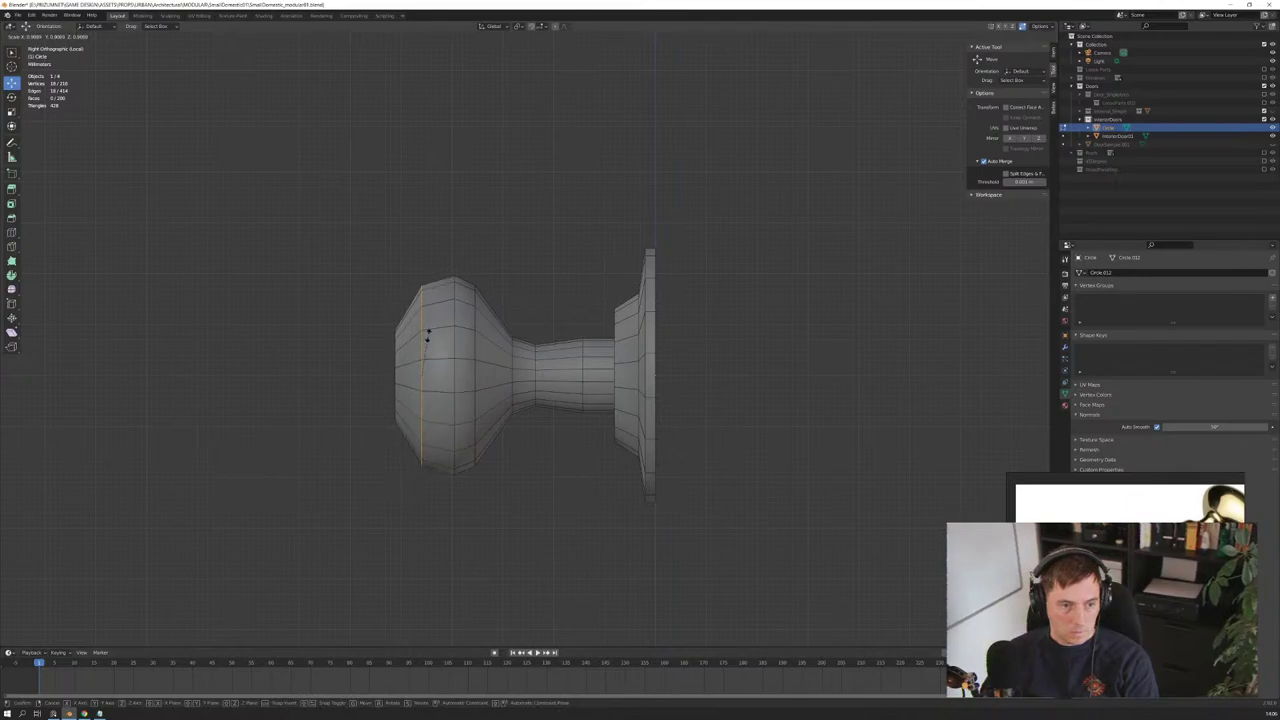
left_click(427, 337)
middle_click_drag(427, 337, 476, 274)
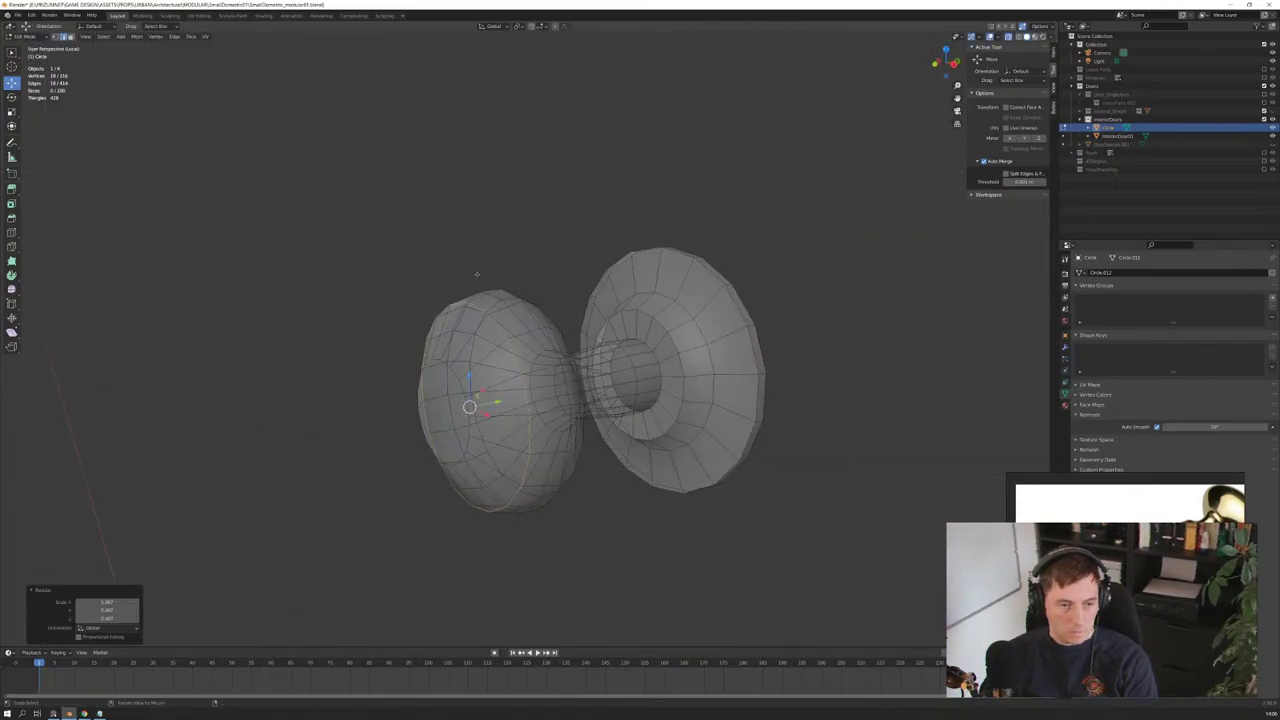
Step: Select the whole knob mesh and orbit around to inspect it
key("a")
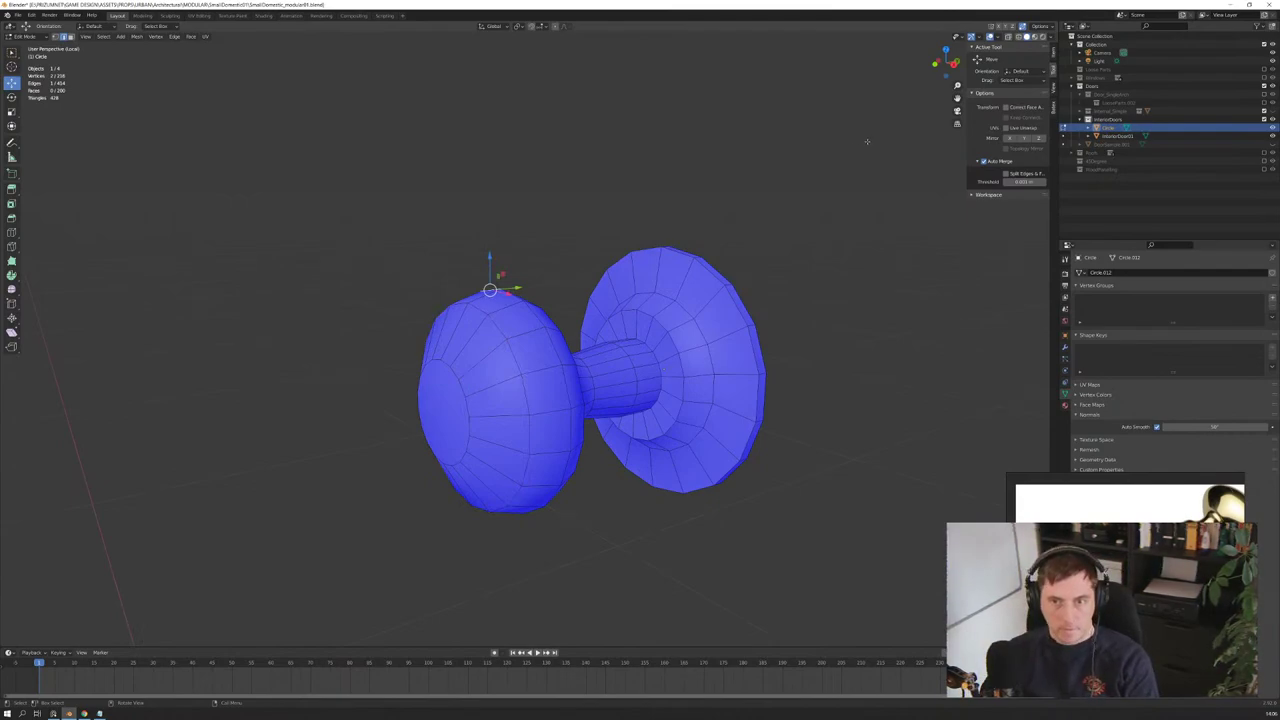
scroll(620, 232, "down", 3)
mouse_move(617, 231)
middle_mouse_down()
mouse_move(698, 241)
mouse_move(677, 234)
middle_mouse_up()
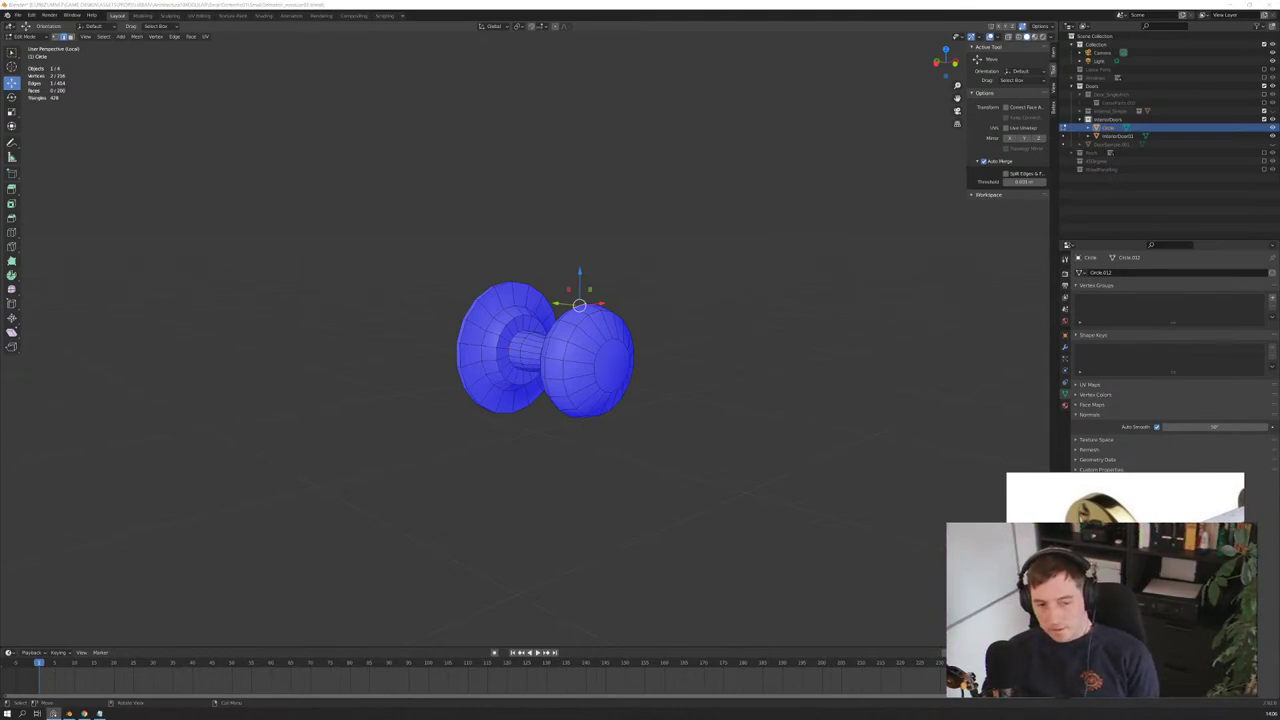
scroll(620, 413, "down", 2)
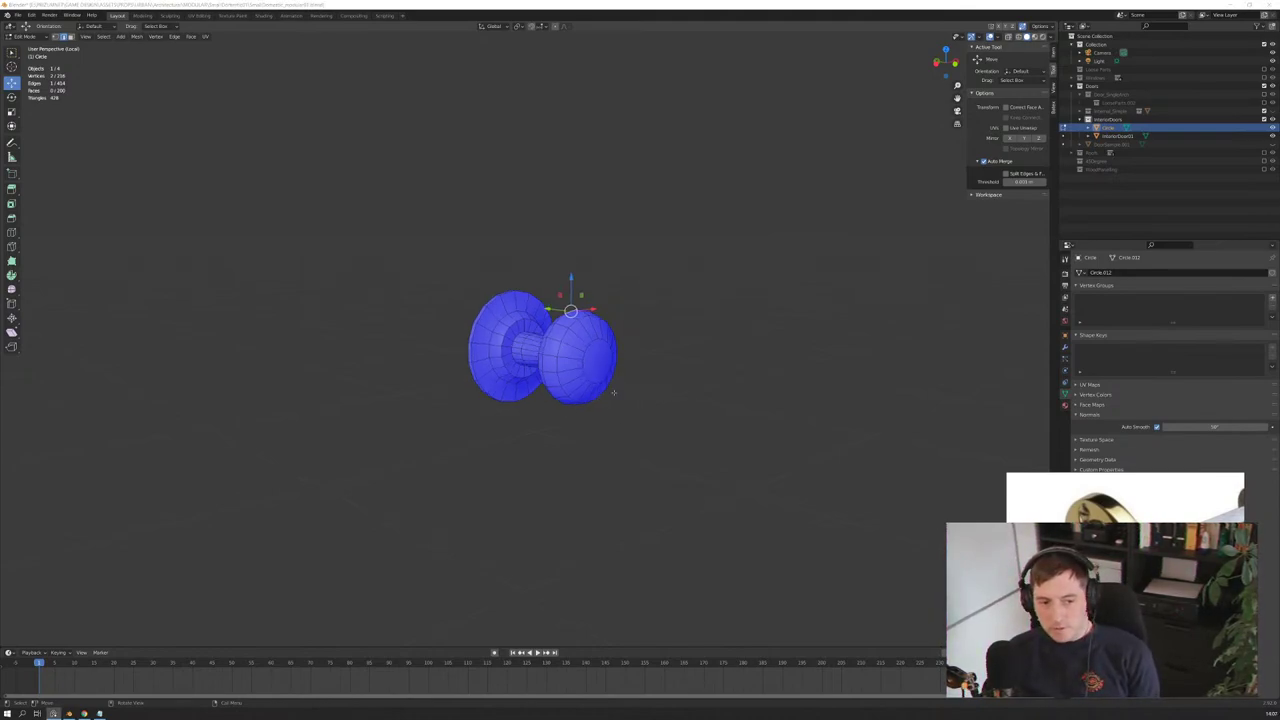
scroll(620, 413, "down", 1)
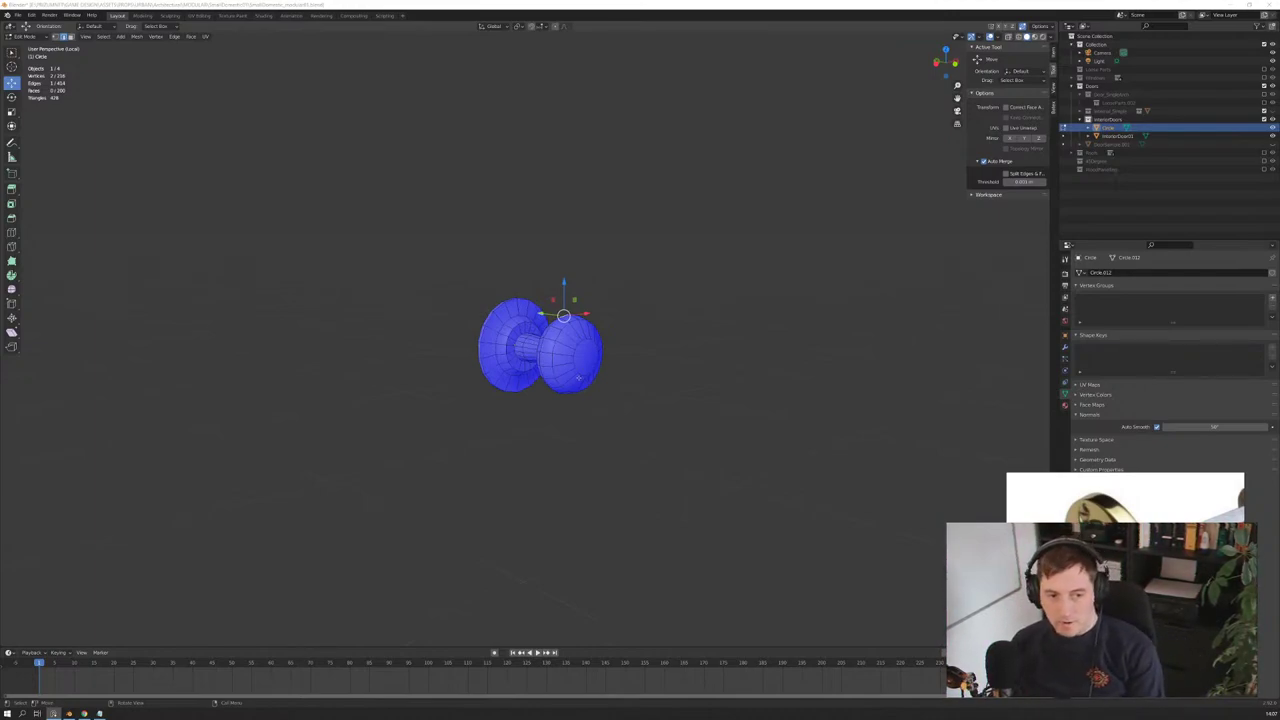
scroll(620, 413, "up", 5)
mouse_move(620, 413)
middle_mouse_down()
mouse_move(608, 340)
mouse_move(492, 341)
mouse_move(586, 328)
middle_mouse_up()
scroll(609, 339, "down", 3)
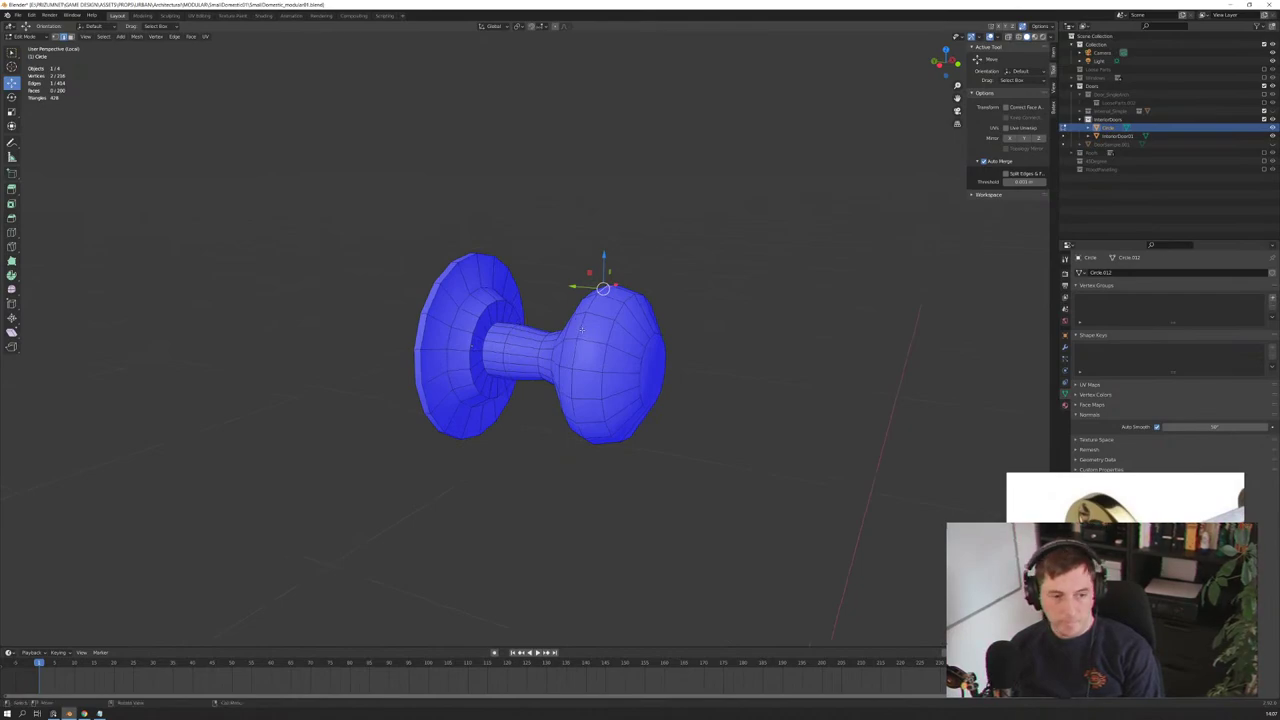
scroll(570, 340, "up", 2)
middle_click_drag(553, 360, 560, 356)
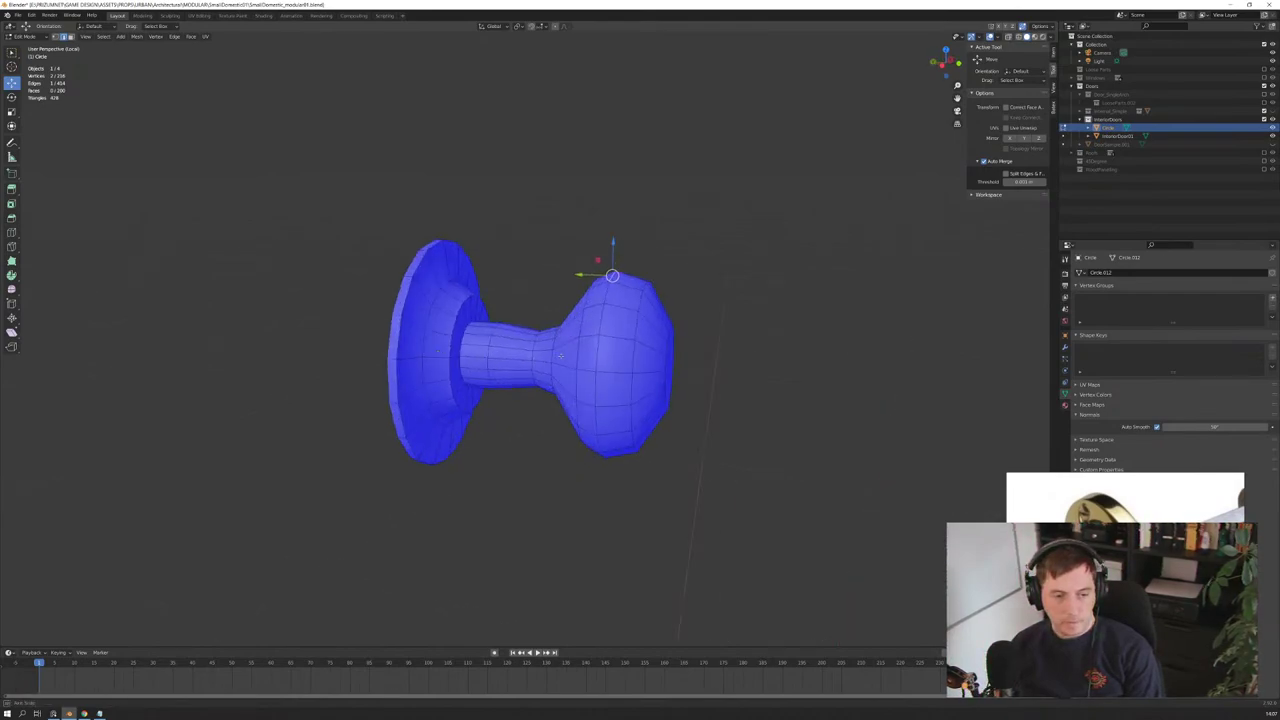
Step: Slide the neck's edge loop along X toward the flange
key("alt+a")
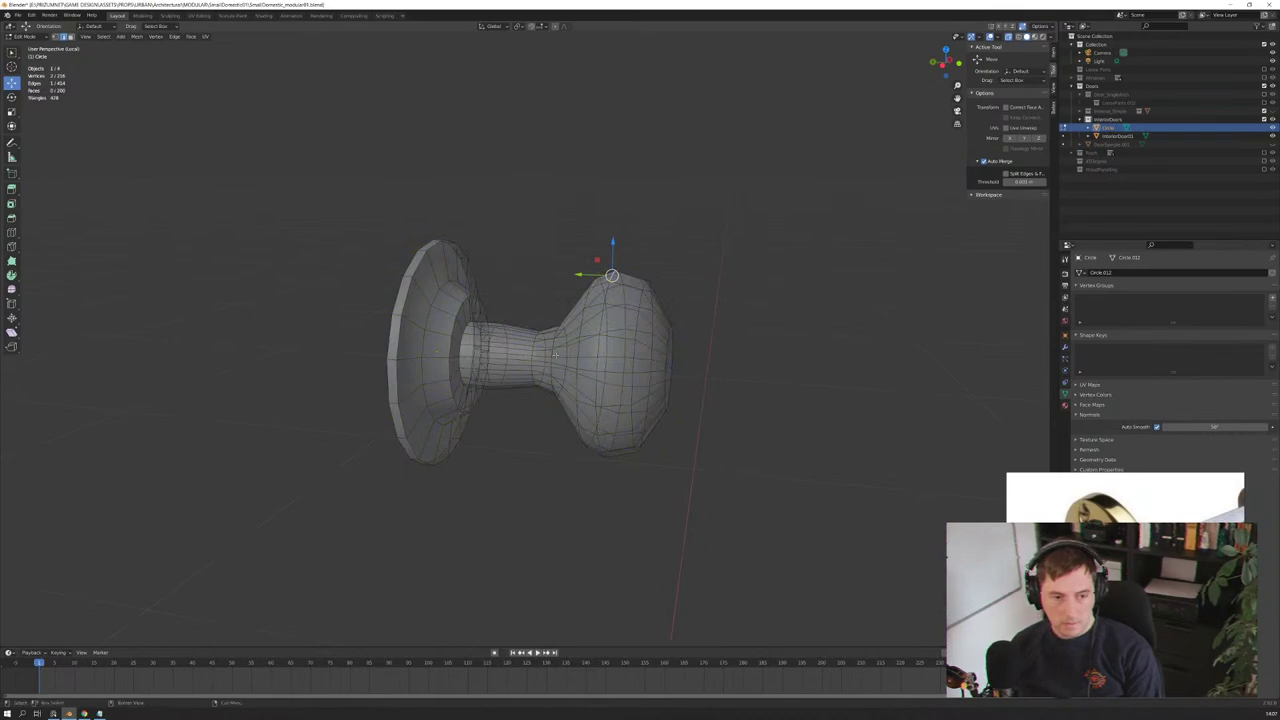
middle_click_drag(560, 356, 575, 345)
left_click(522, 390, "alt")
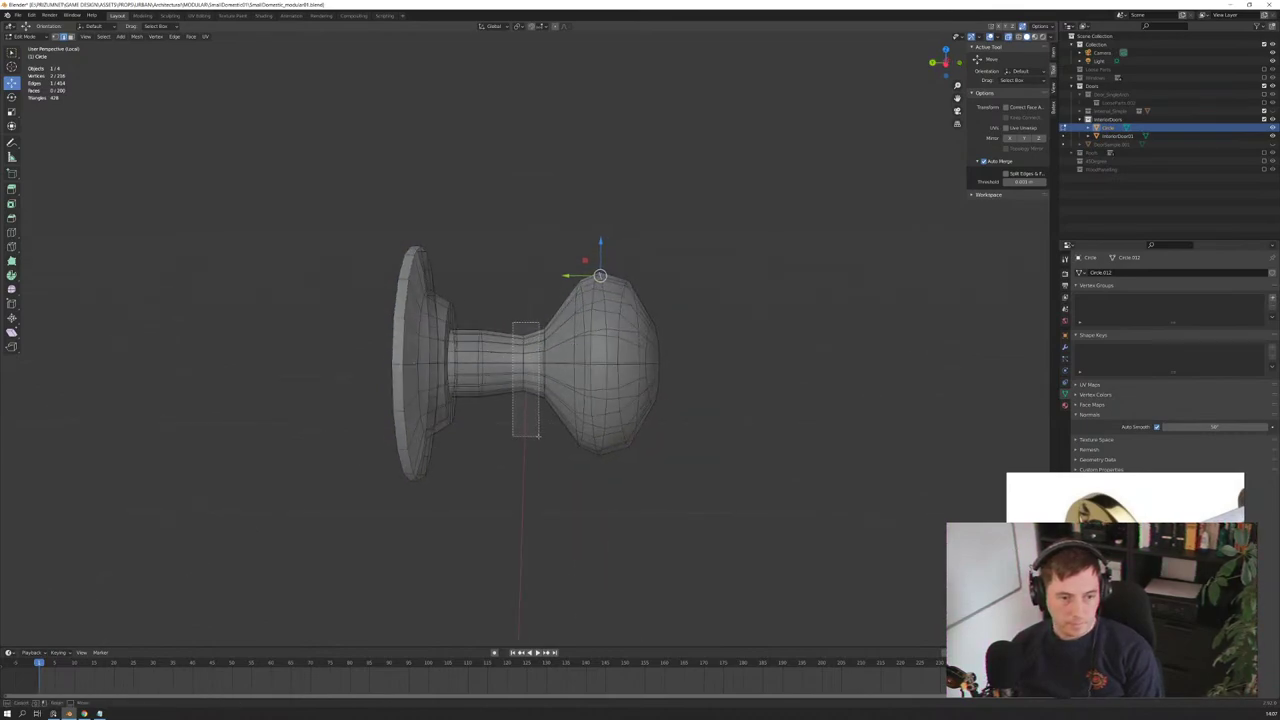
key("g")
key("x")
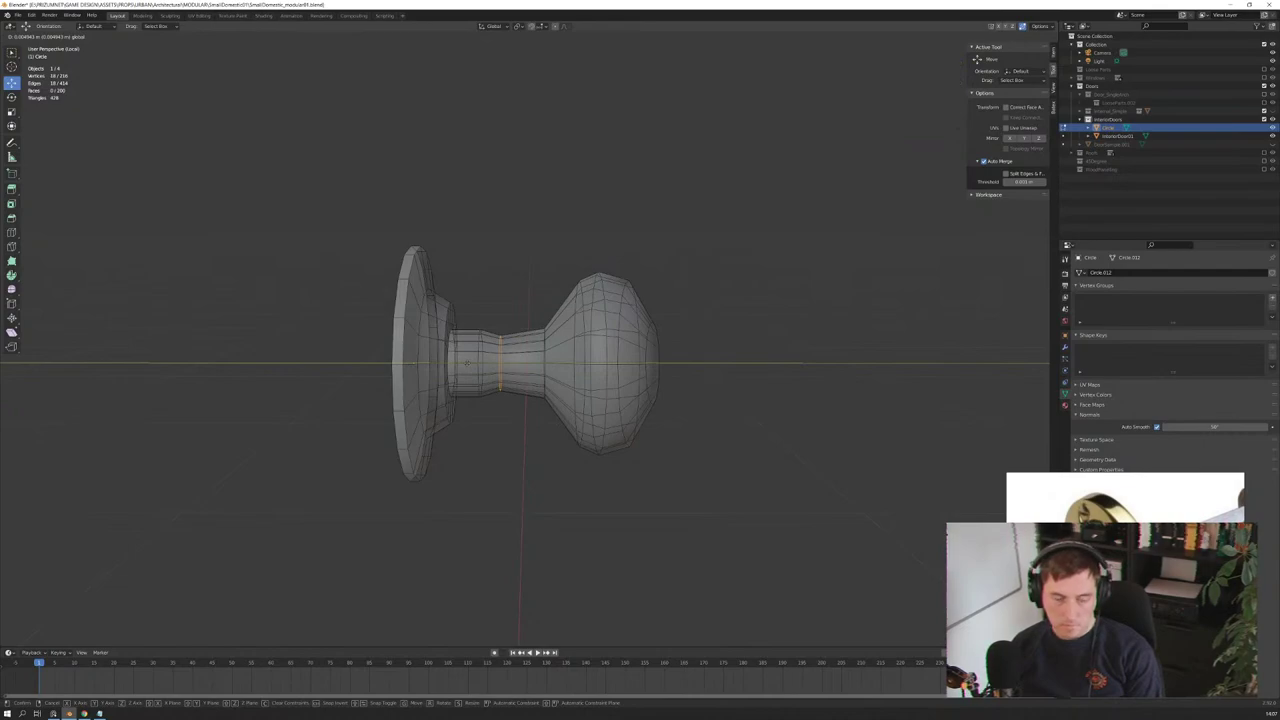
left_click(478, 364)
Step: Toggle out of and back into Edit Mode and select the entire knob mesh
key("Tab")
mouse_move(478, 364)
middle_mouse_down()
mouse_move(515, 297)
mouse_move(521, 316)
middle_mouse_up()
key("Tab")
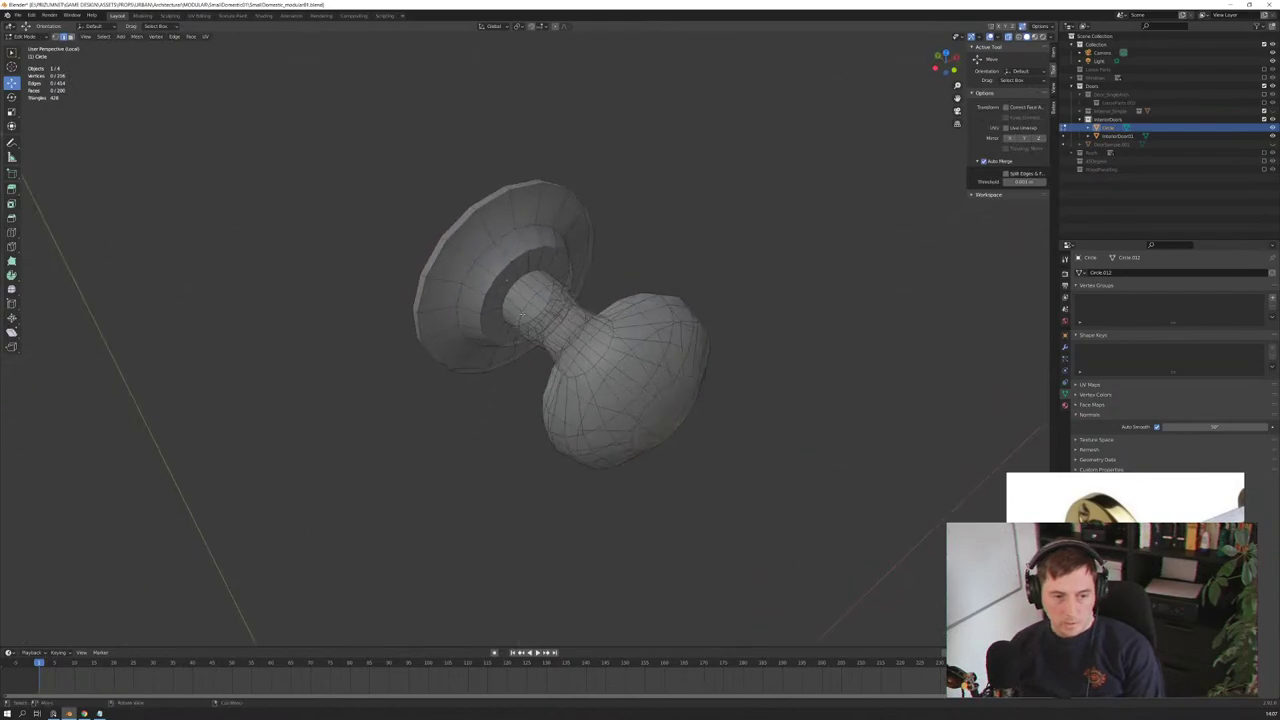
key("a")
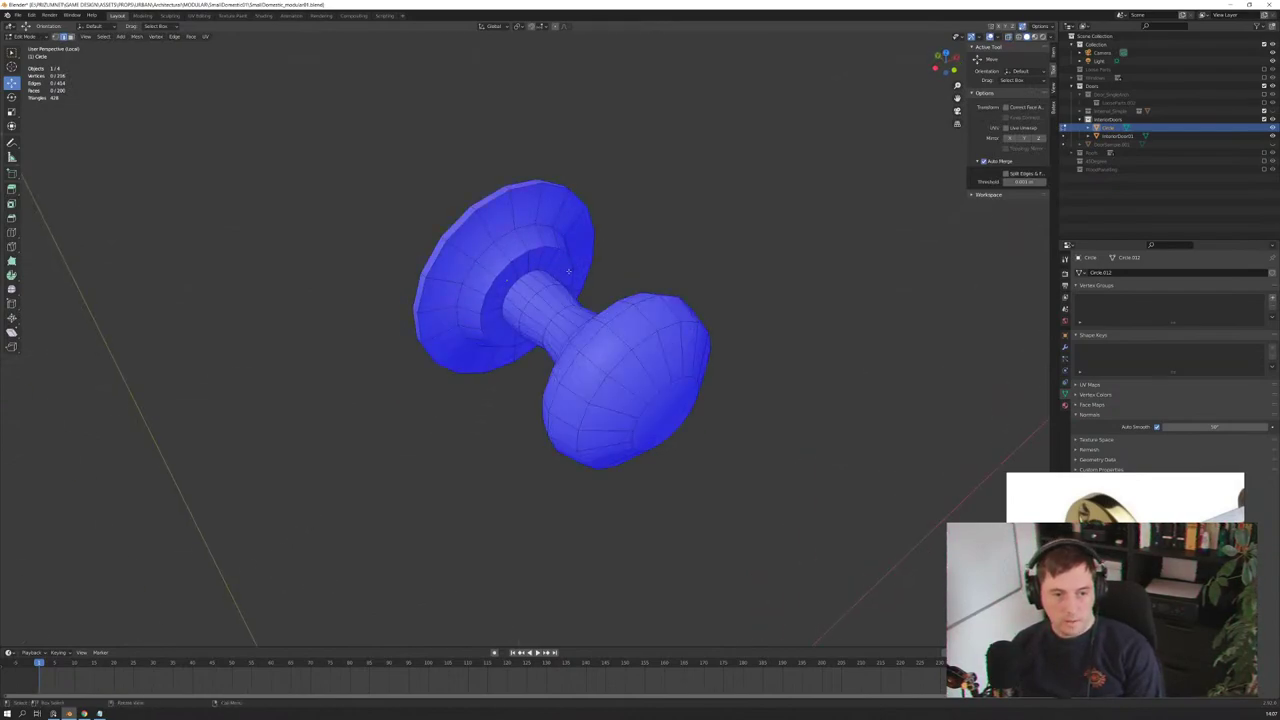
mouse_move(569, 271)
middle_mouse_down()
mouse_move(554, 282)
mouse_move(657, 257)
mouse_move(434, 323)
middle_mouse_up()
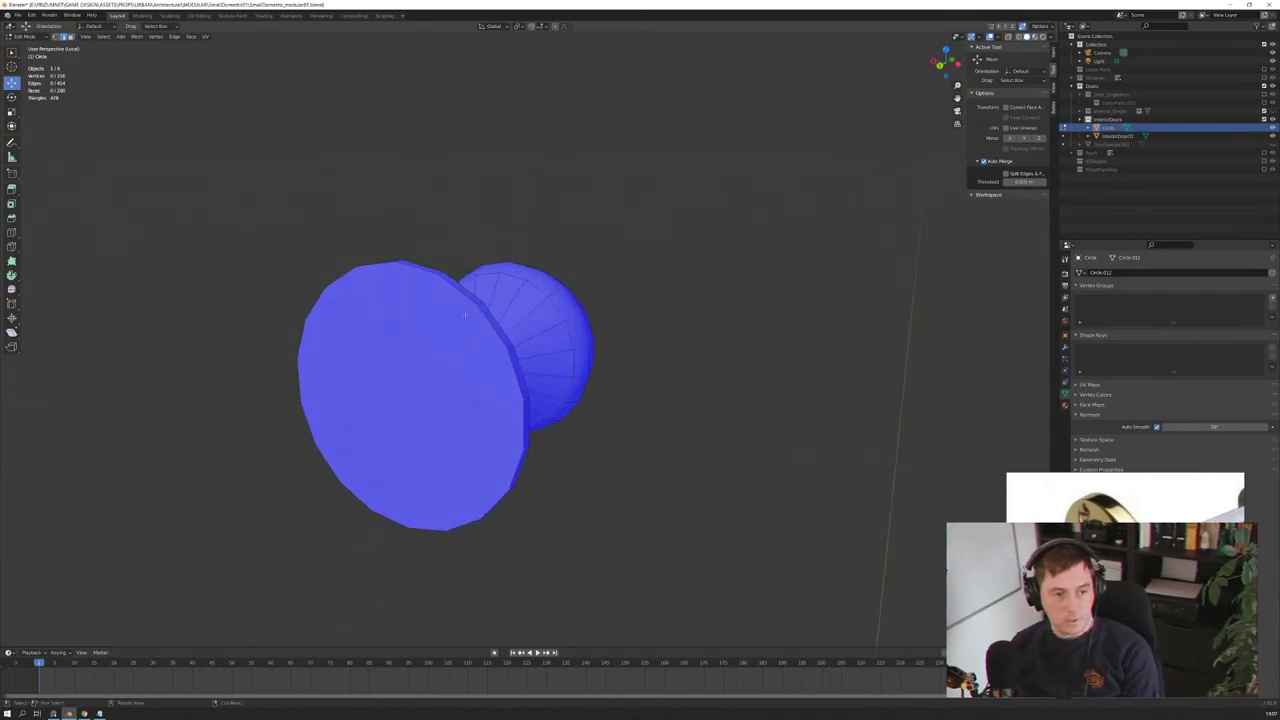
Step: Begin a shortest-path seam selection from the flange disc centre toward the stem
left_click(461, 296)
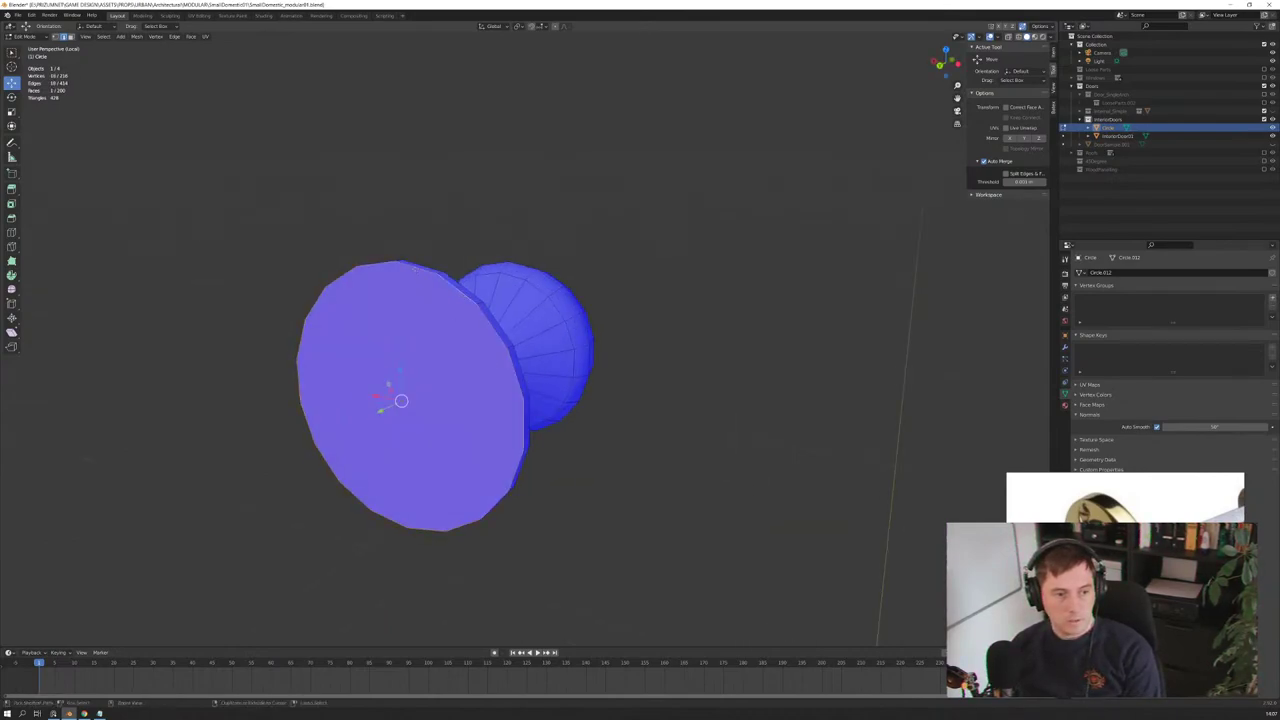
left_click(435, 290, "ctrl")
mouse_move(435, 290)
middle_mouse_down()
mouse_move(508, 318)
mouse_move(500, 330)
mouse_move(645, 368)
middle_mouse_up()
left_click(500, 330, "shift")
key("ctrl+z")
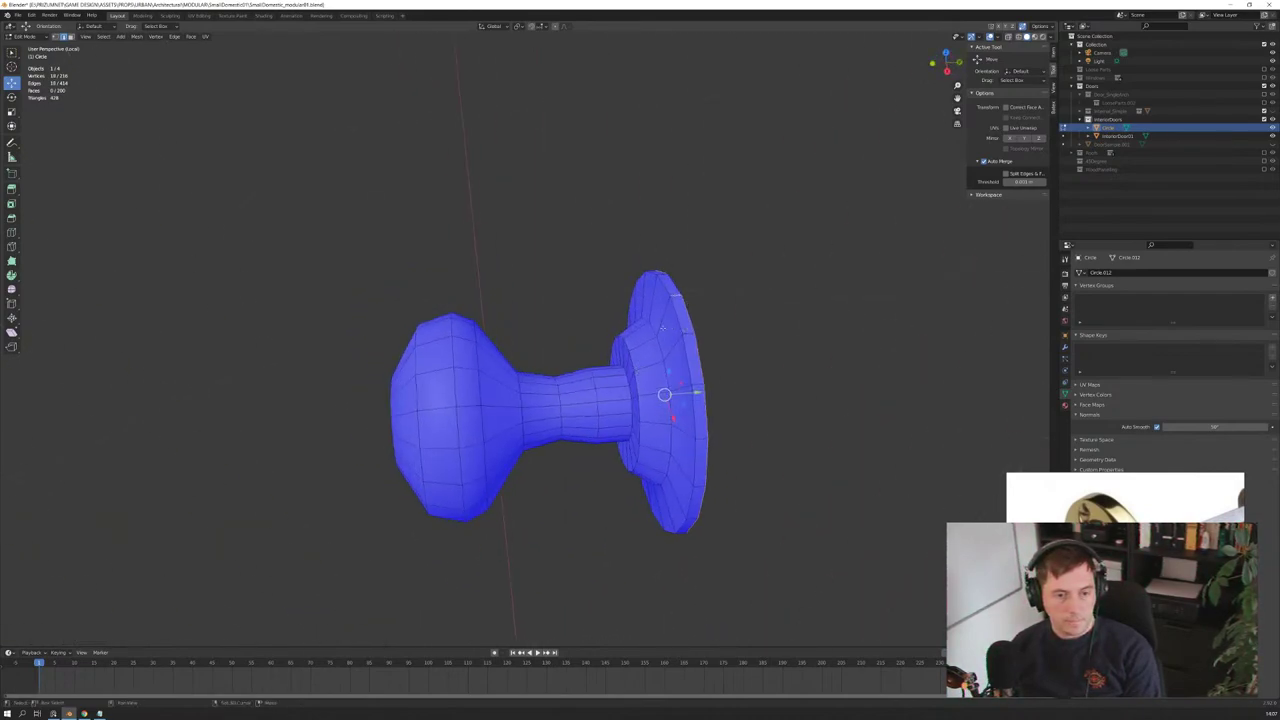
Step: Extend the path over the stem, add the grip's front-face ring, and mark them as UV seams
left_click(520, 377, "ctrl")
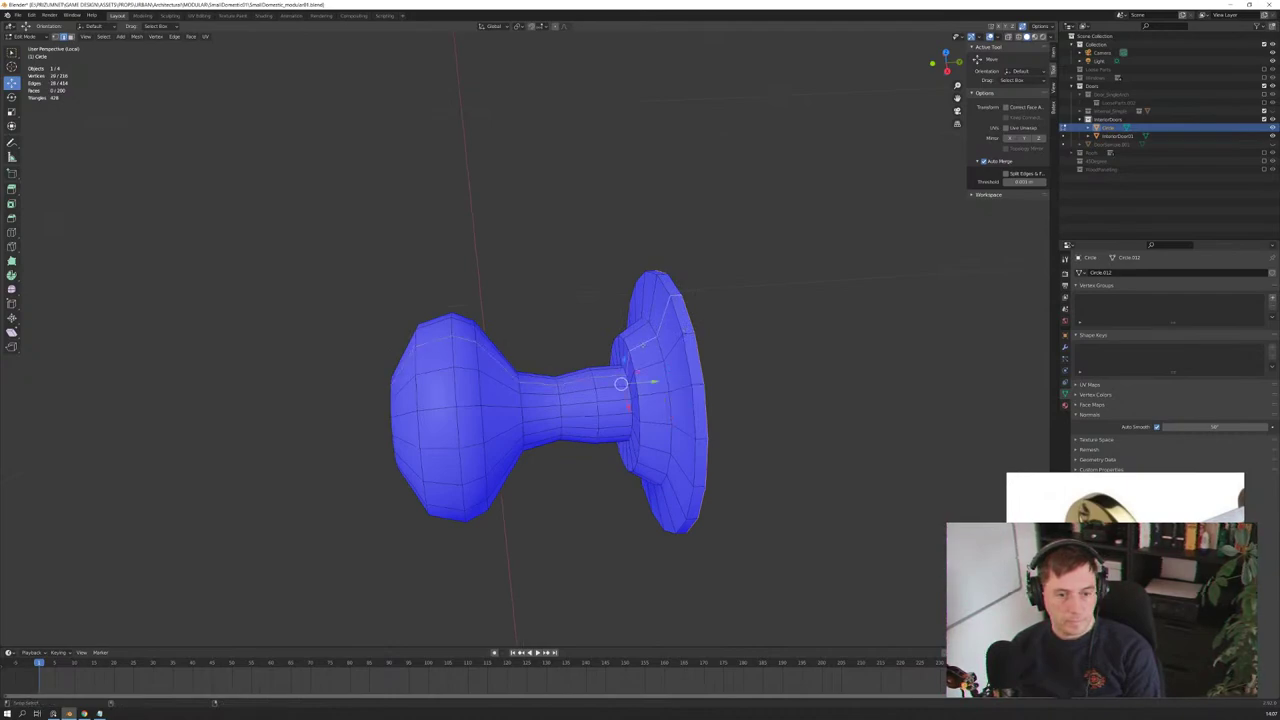
middle_click_drag(519, 374, 509, 438)
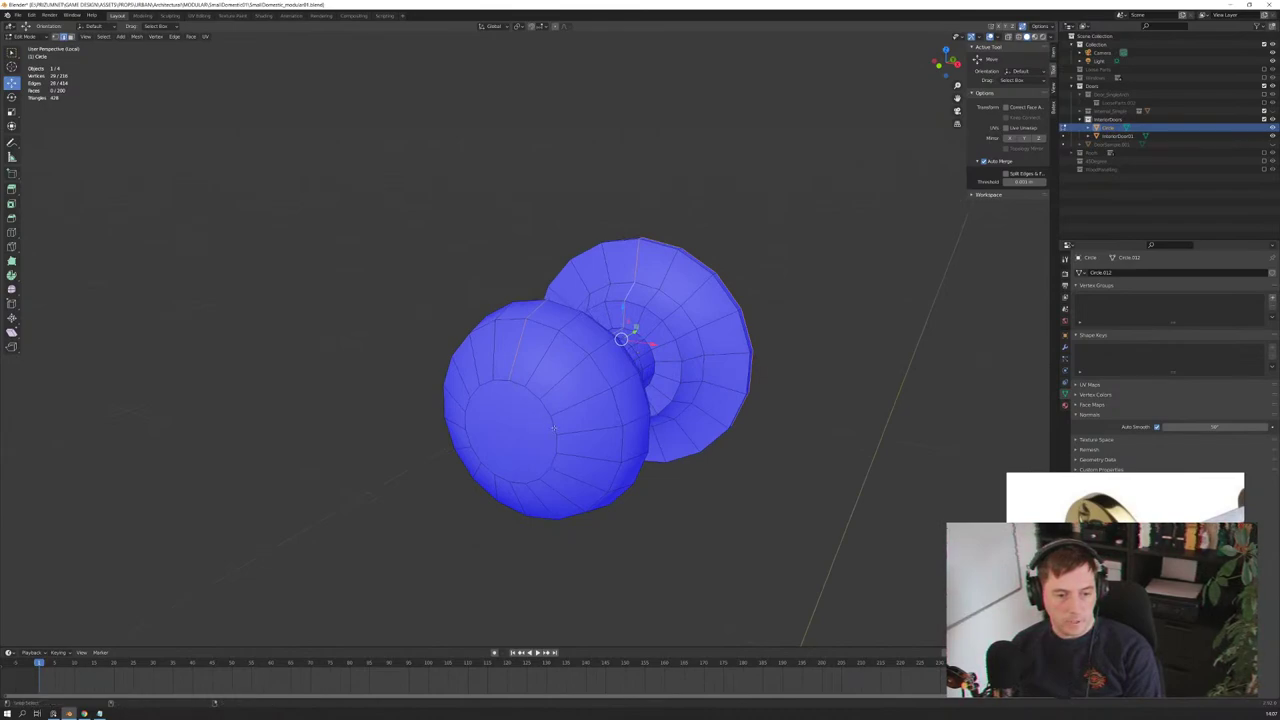
left_click(545, 443, "alt+shift")
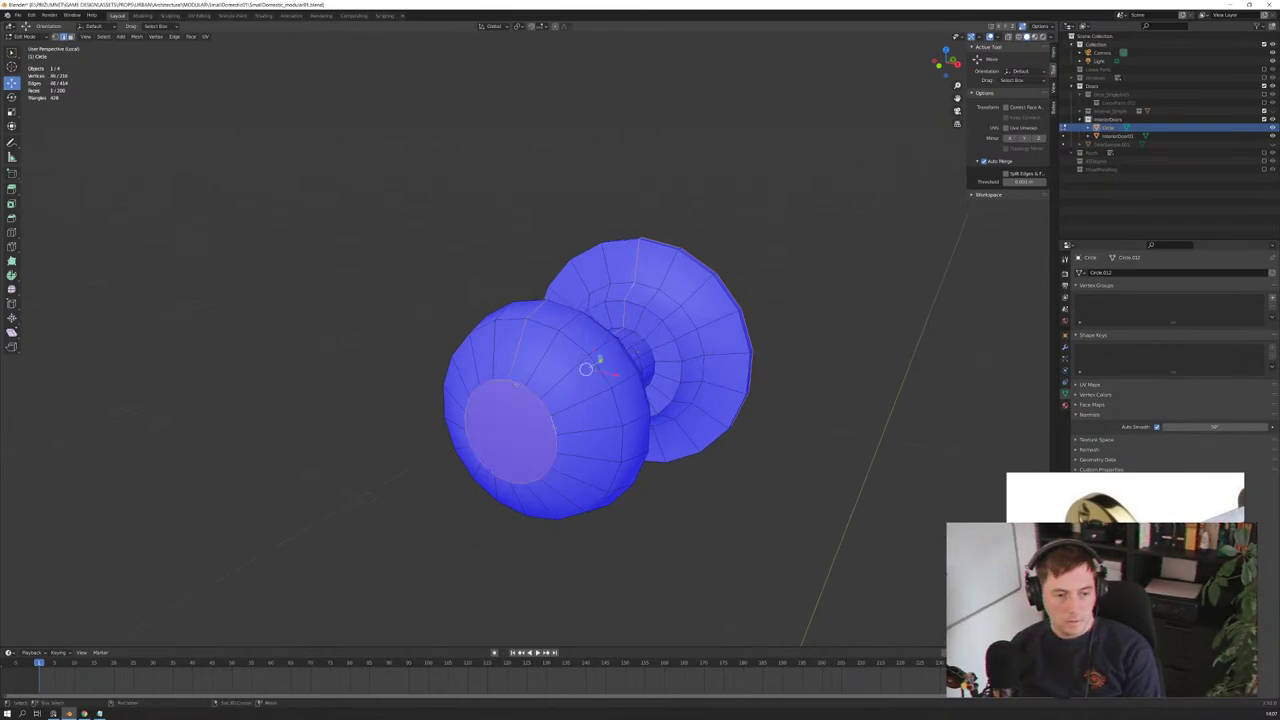
key("Delete")
right_click(535, 396)
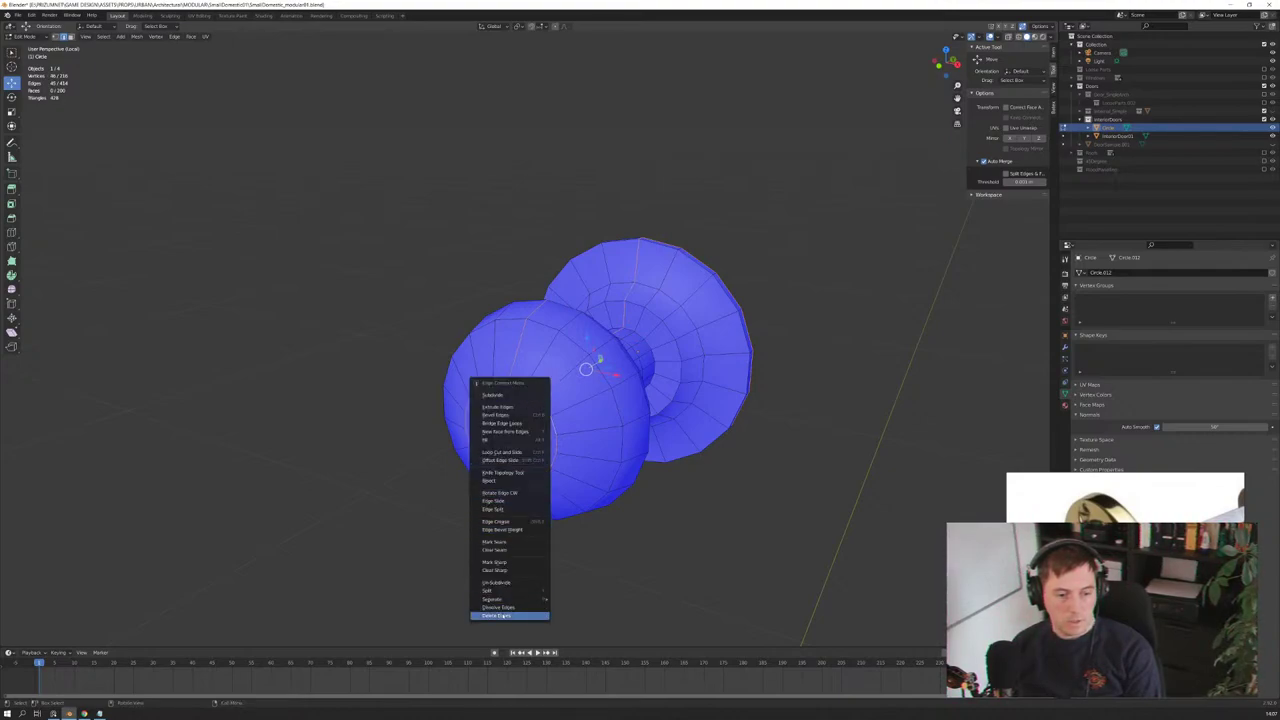
left_click(495, 541)
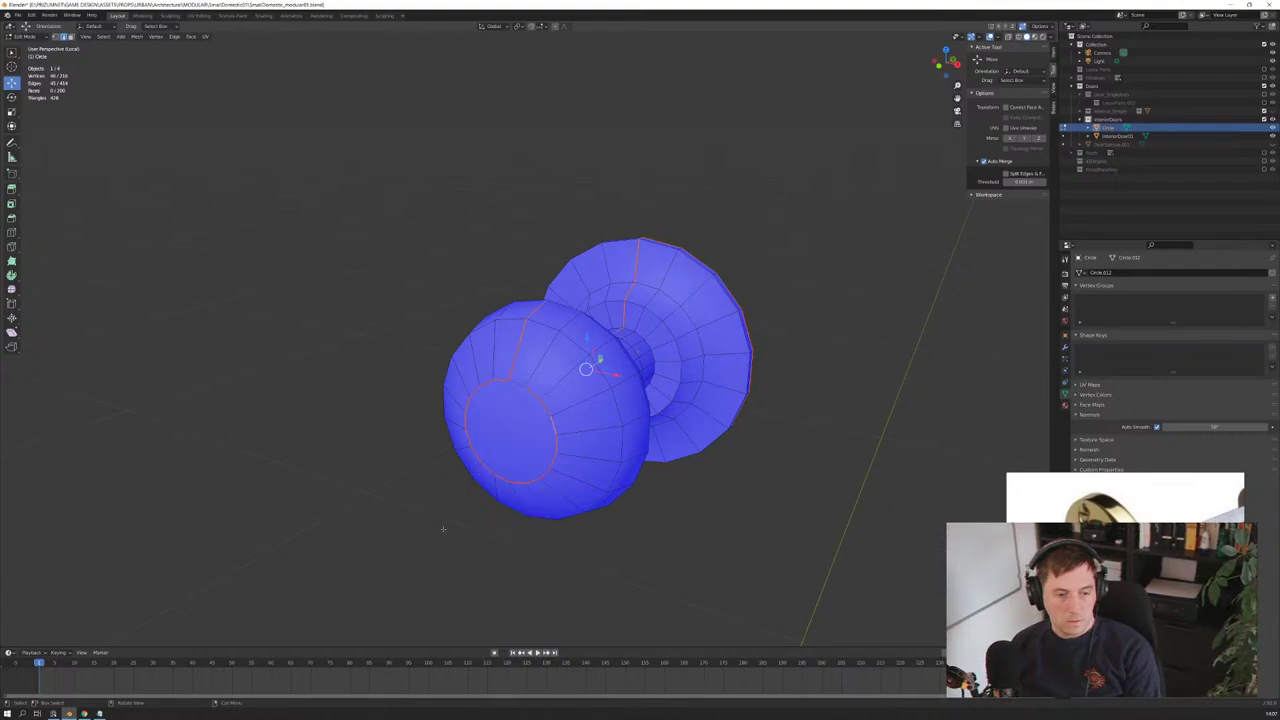
Step: Switch to the UV Editing layout and frame the door knob in the viewport
left_click(199, 15)
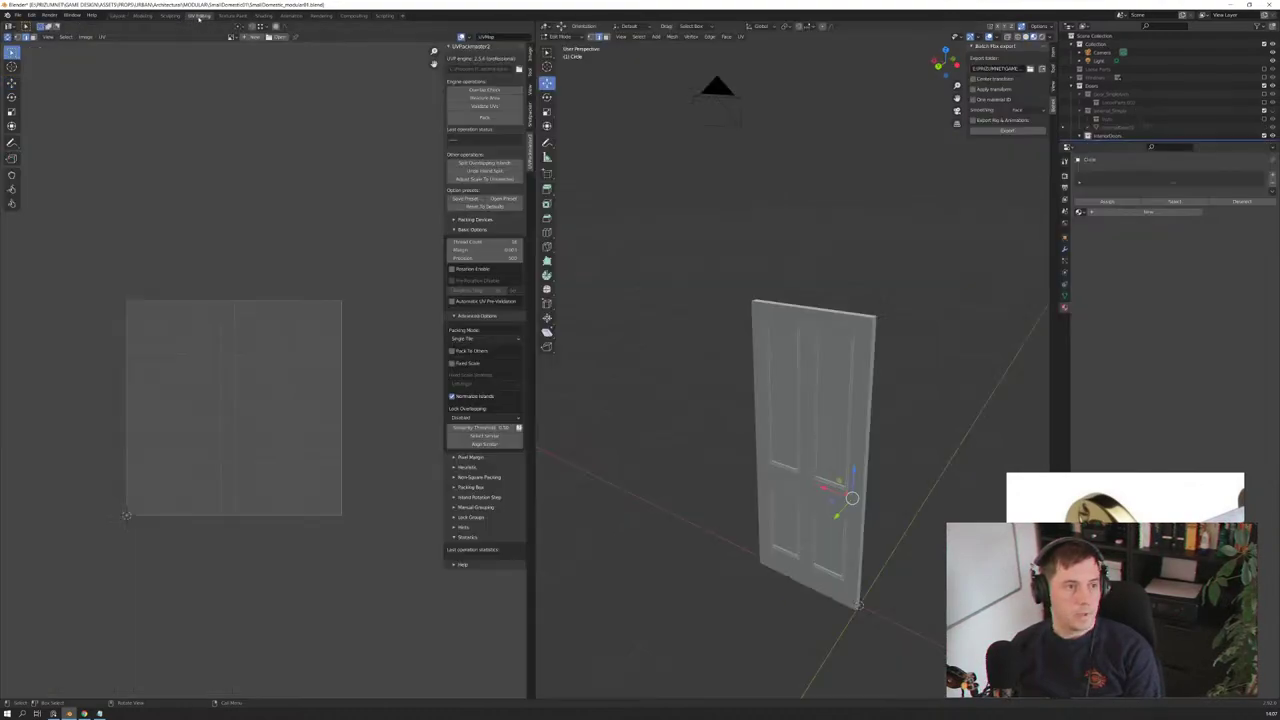
key("KP_Decimal")
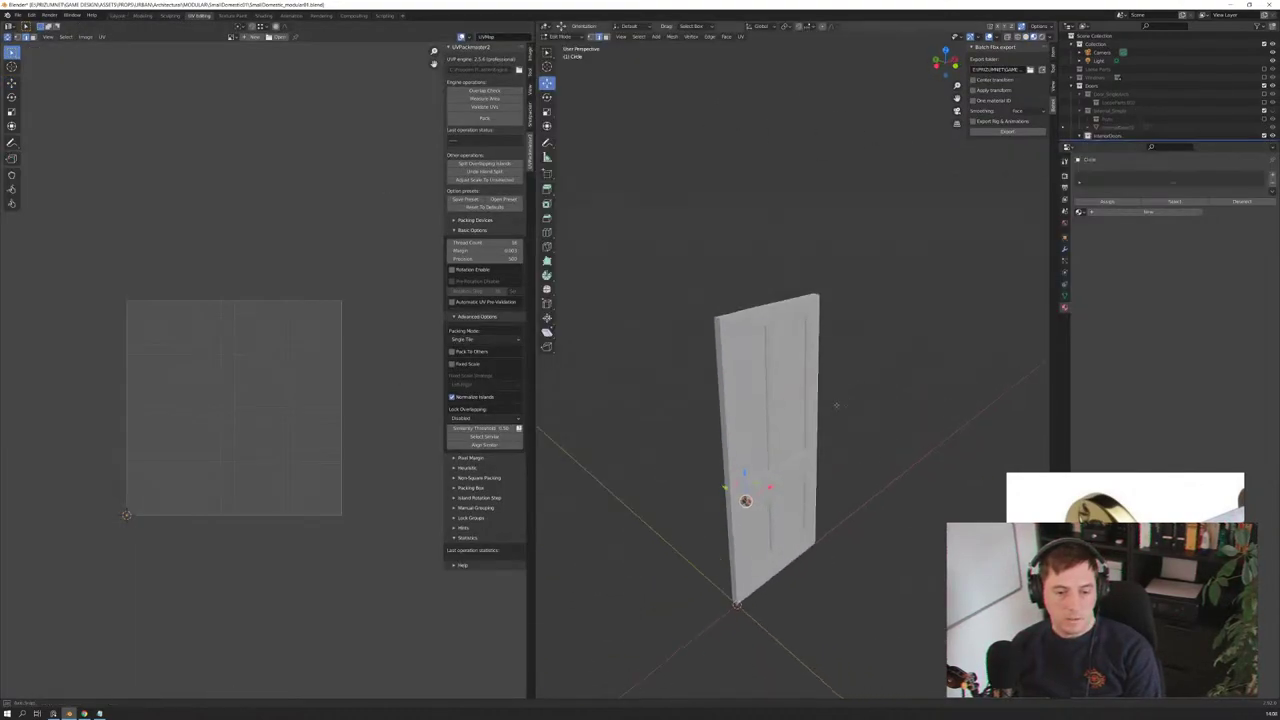
scroll(942, 401, "up", 5)
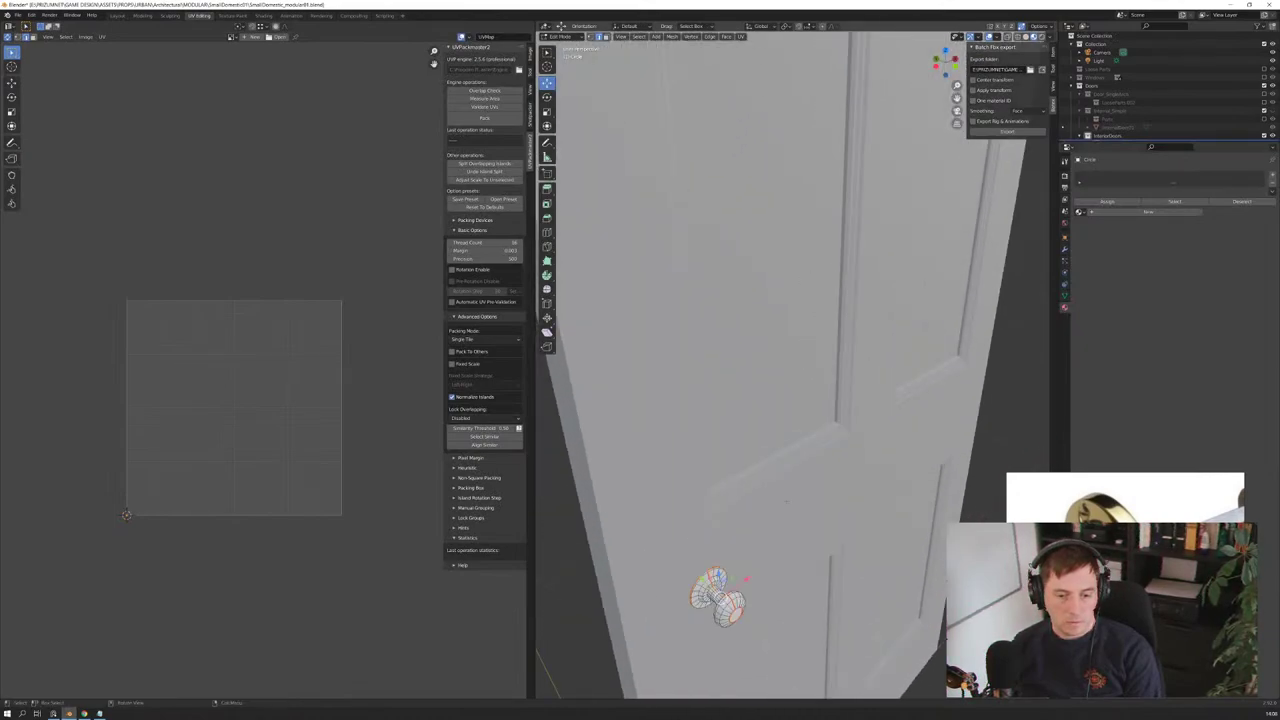
middle_click_drag(942, 401, 900, 380)
scroll(900, 380, "up", 2)
middle_click_drag(763, 495, 776, 422)
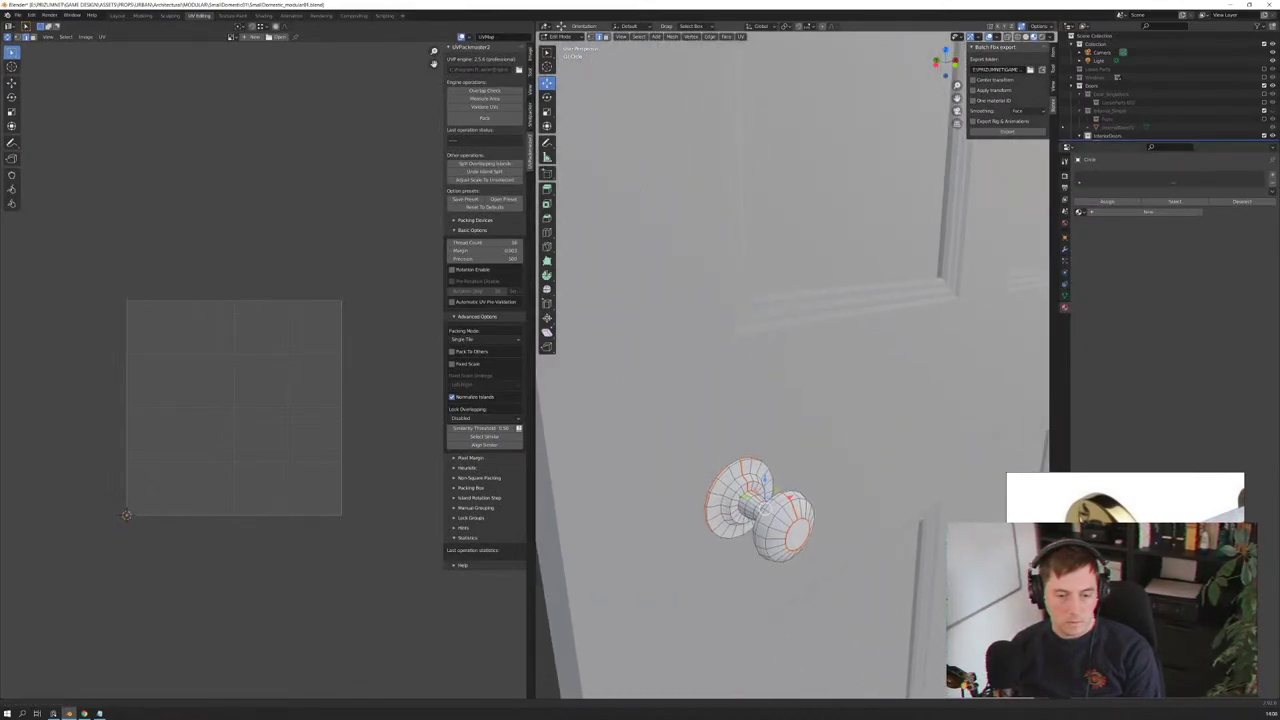
Step: Unwrap the whole knob mesh into UV islands and inspect its seams
key("ctrl+1")
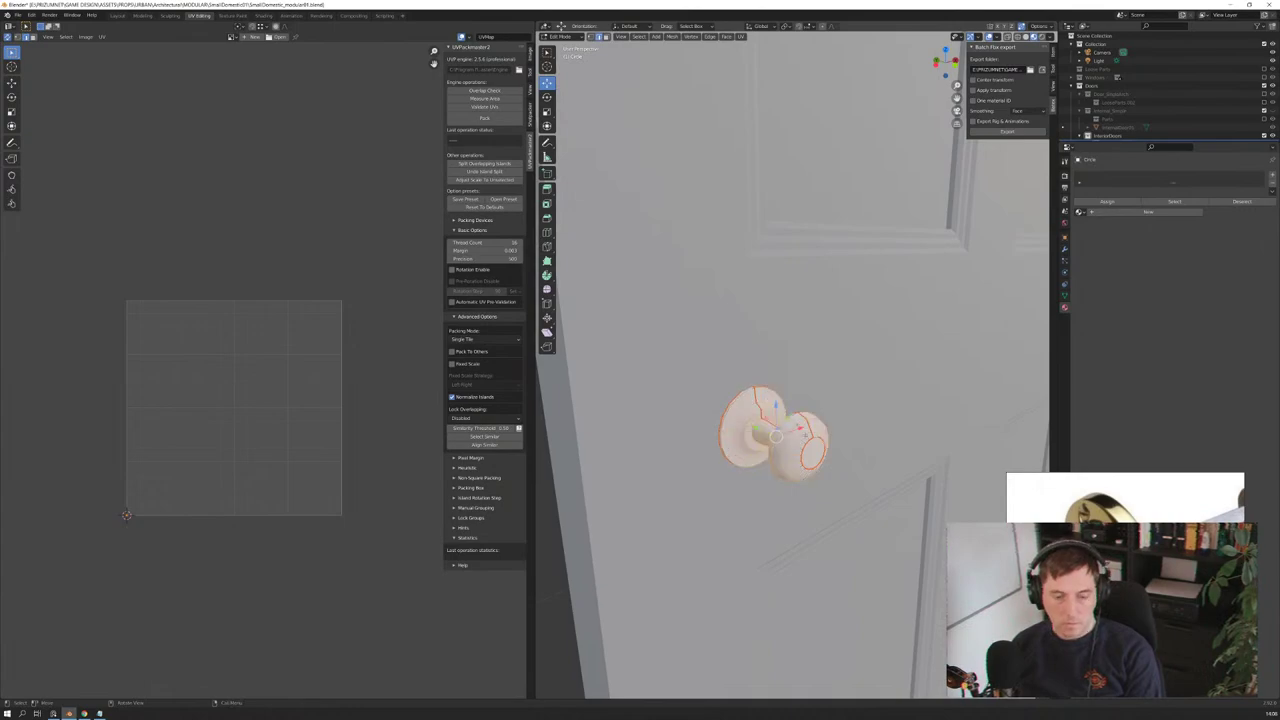
key("u")
left_click(765, 421)
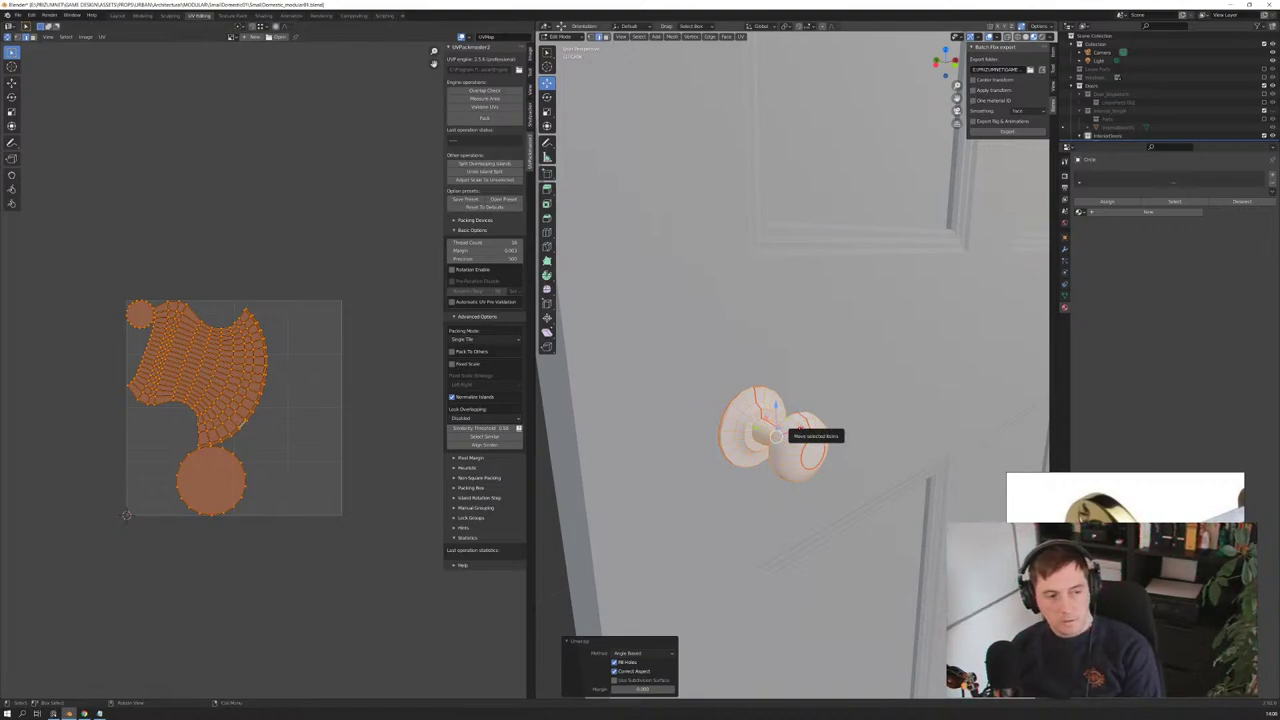
middle_click_drag(775, 437, 775, 440)
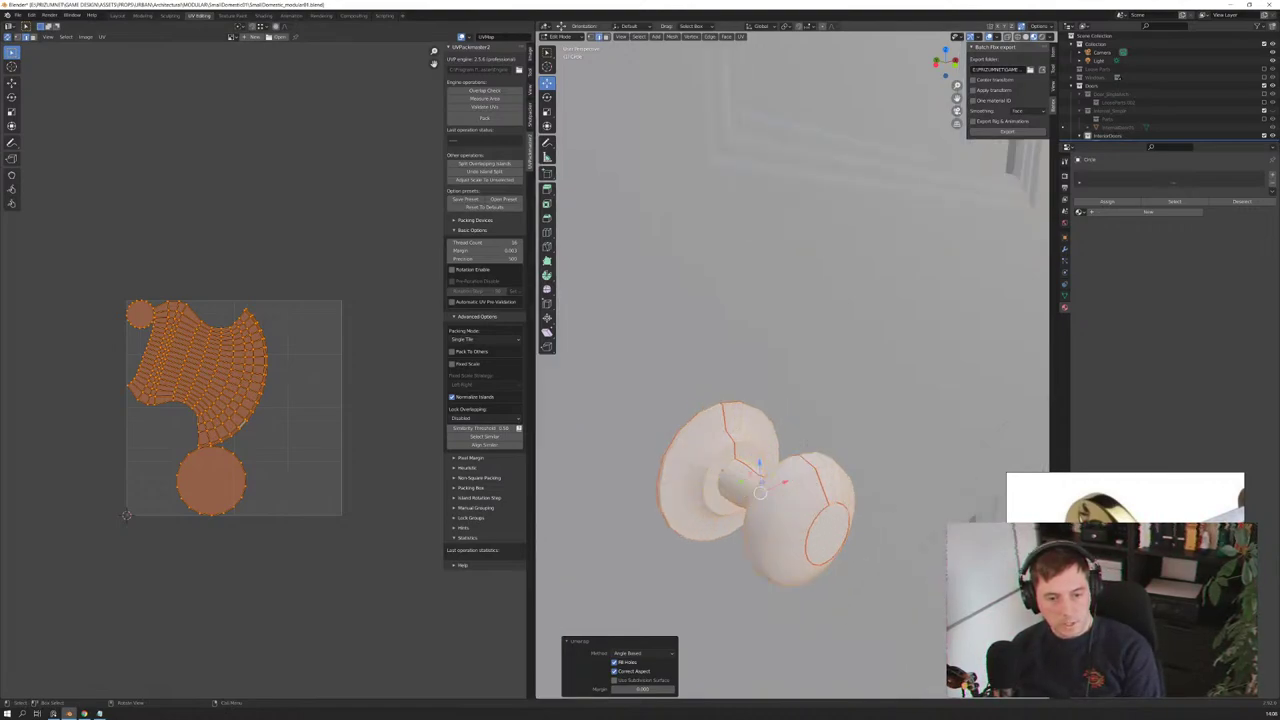
scroll(775, 440, "up", 4)
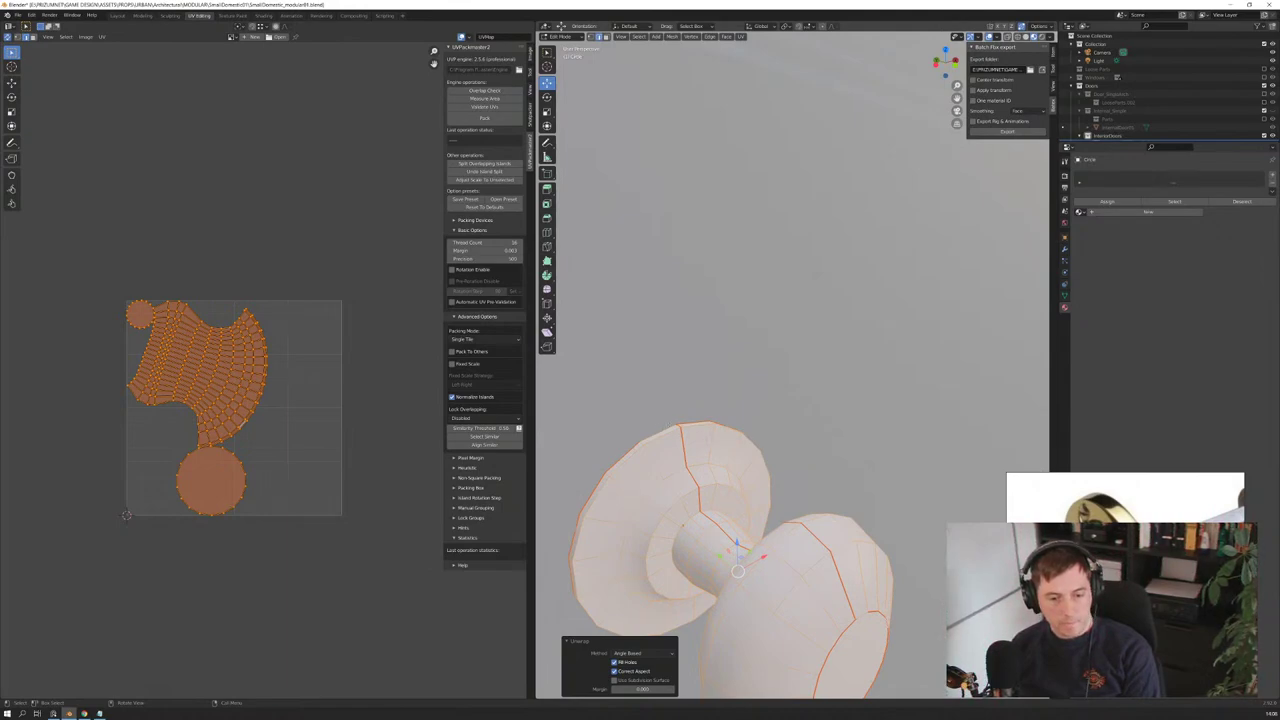
middle_click_drag(760, 450, 800, 455)
Step: Mark an edge loop around the knob's neck as a seam and unwrap the knob
left_click(800, 455, "alt")
right_click(808, 460)
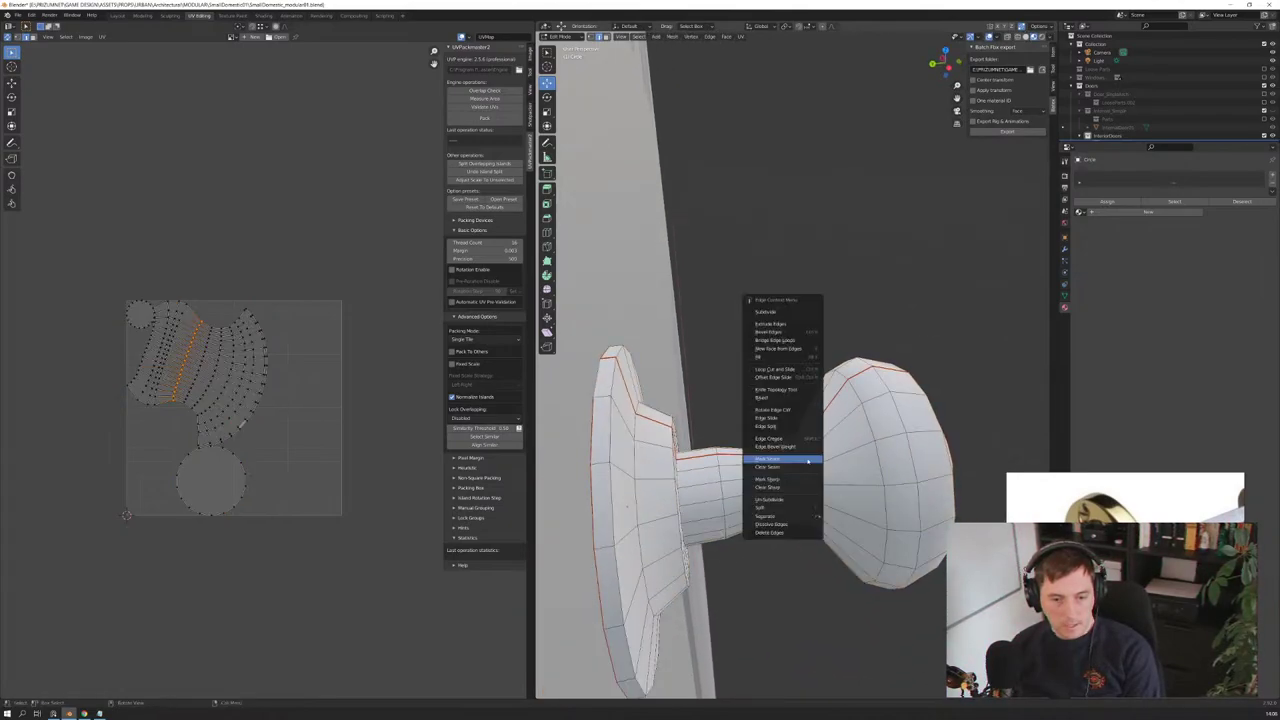
left_click(807, 460)
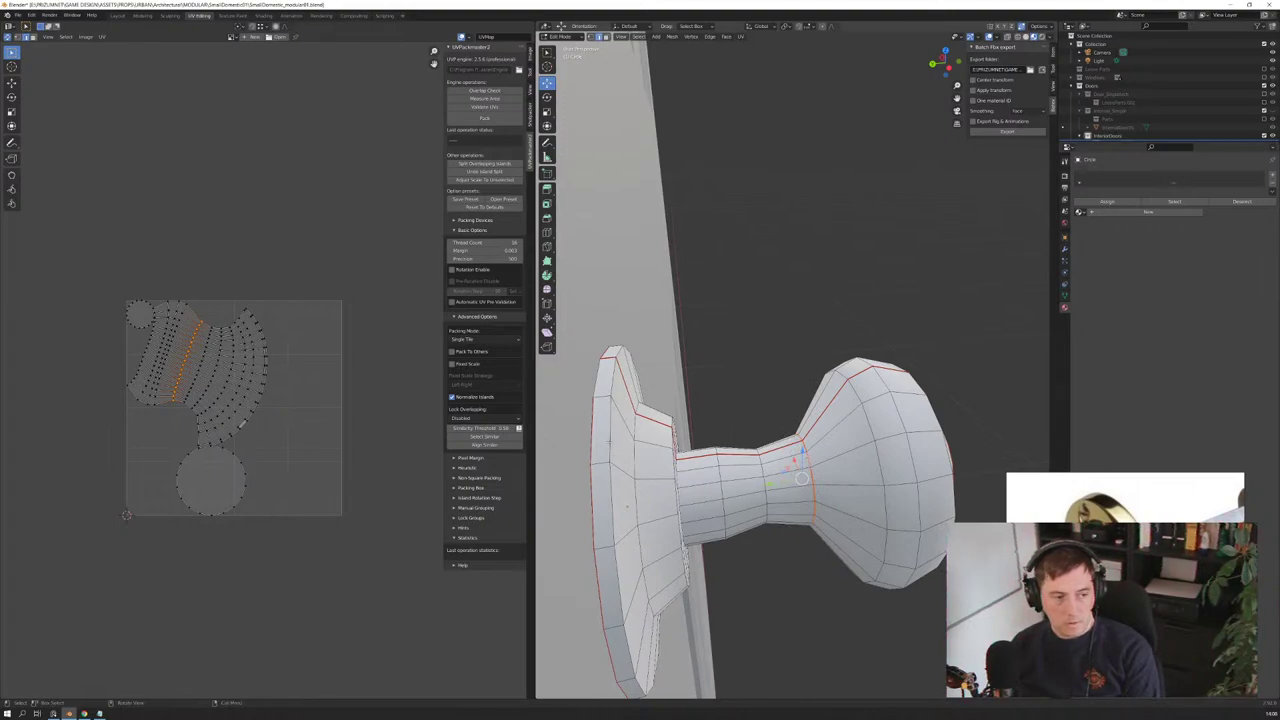
key("a")
key("u")
left_click(650, 450)
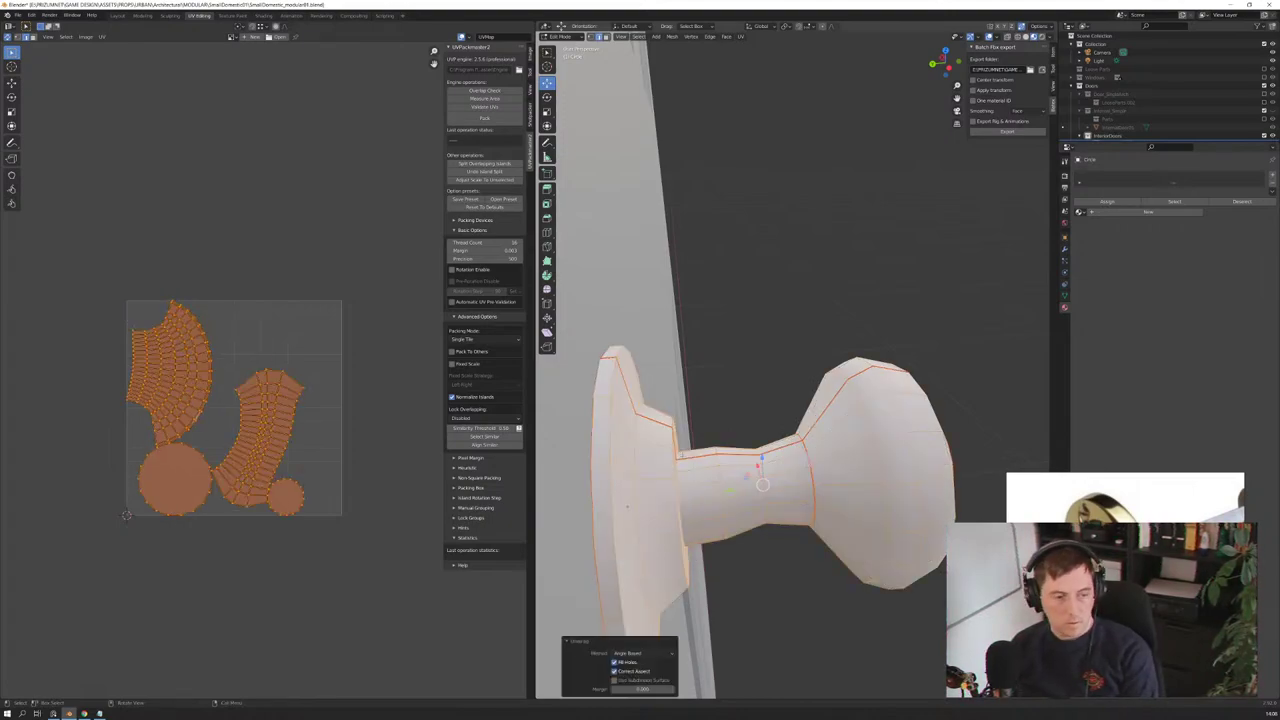
middle_click_drag(701, 470, 651, 467)
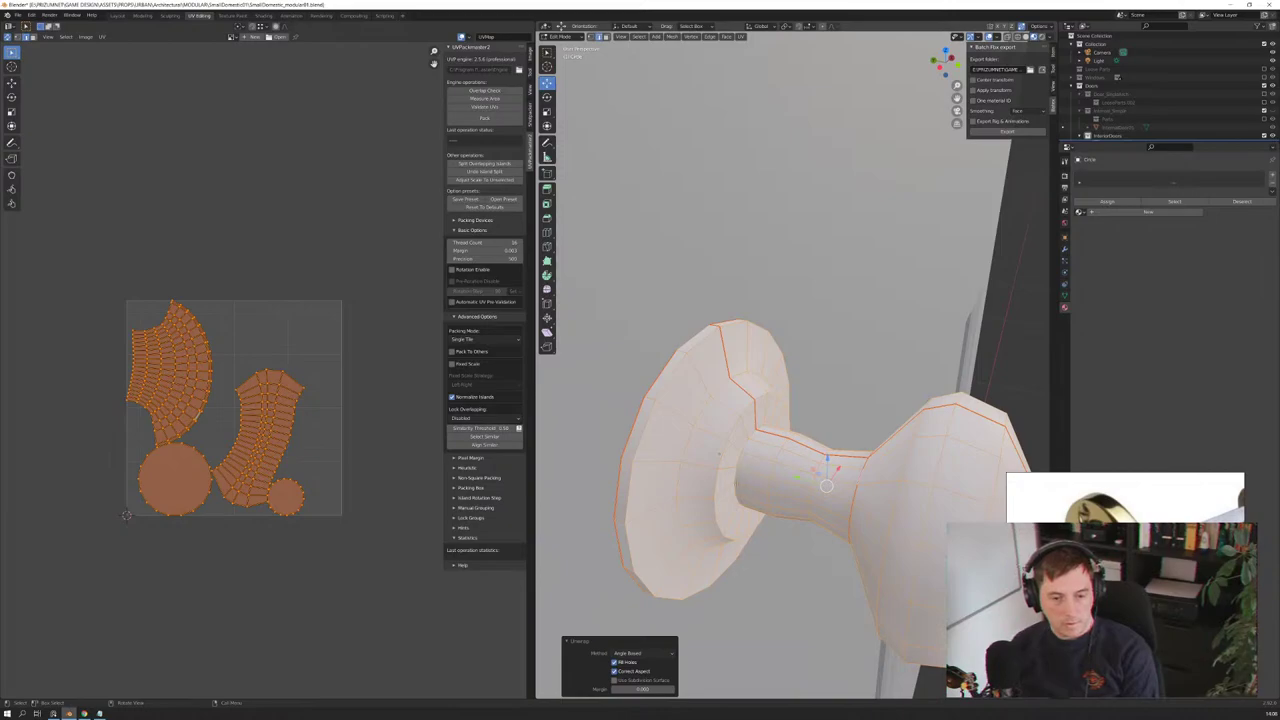
Step: Mark a second neck edge loop as a seam and re-unwrap the knob into five islands
key("alt+a")
left_click(757, 462, "alt")
right_click(757, 462)
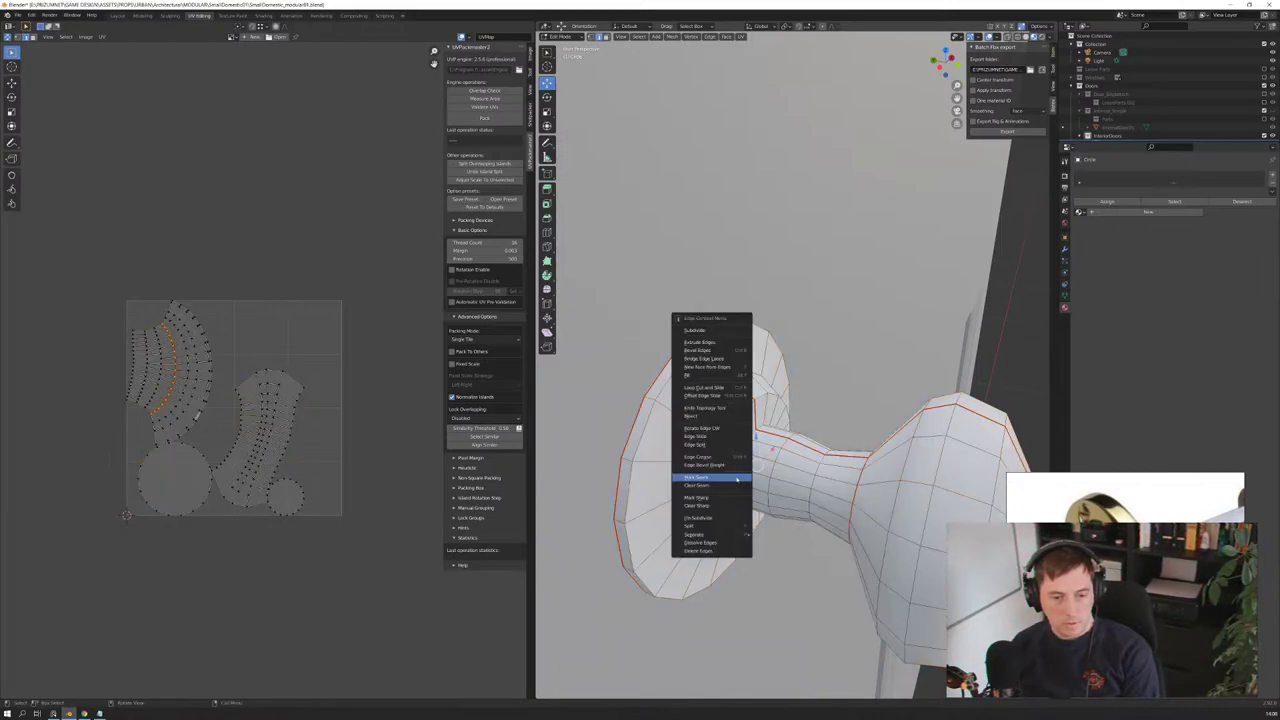
left_click(715, 466)
key("a")
key("u")
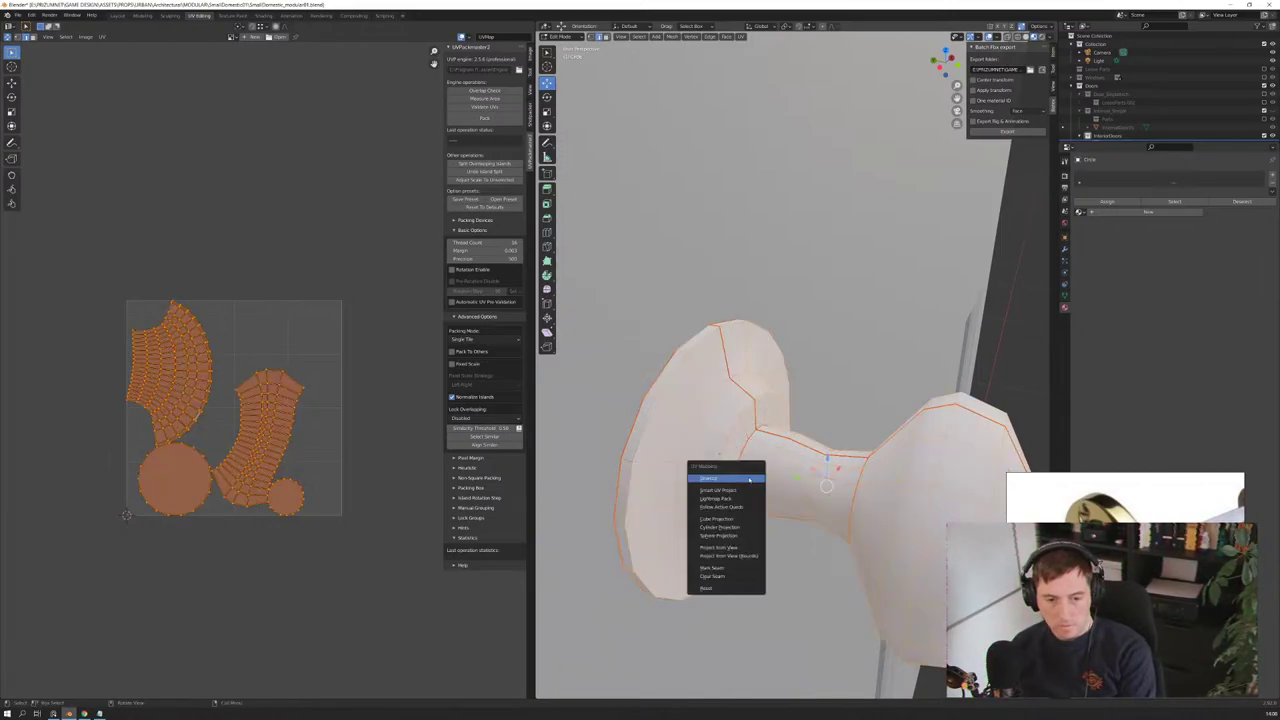
left_click(718, 466)
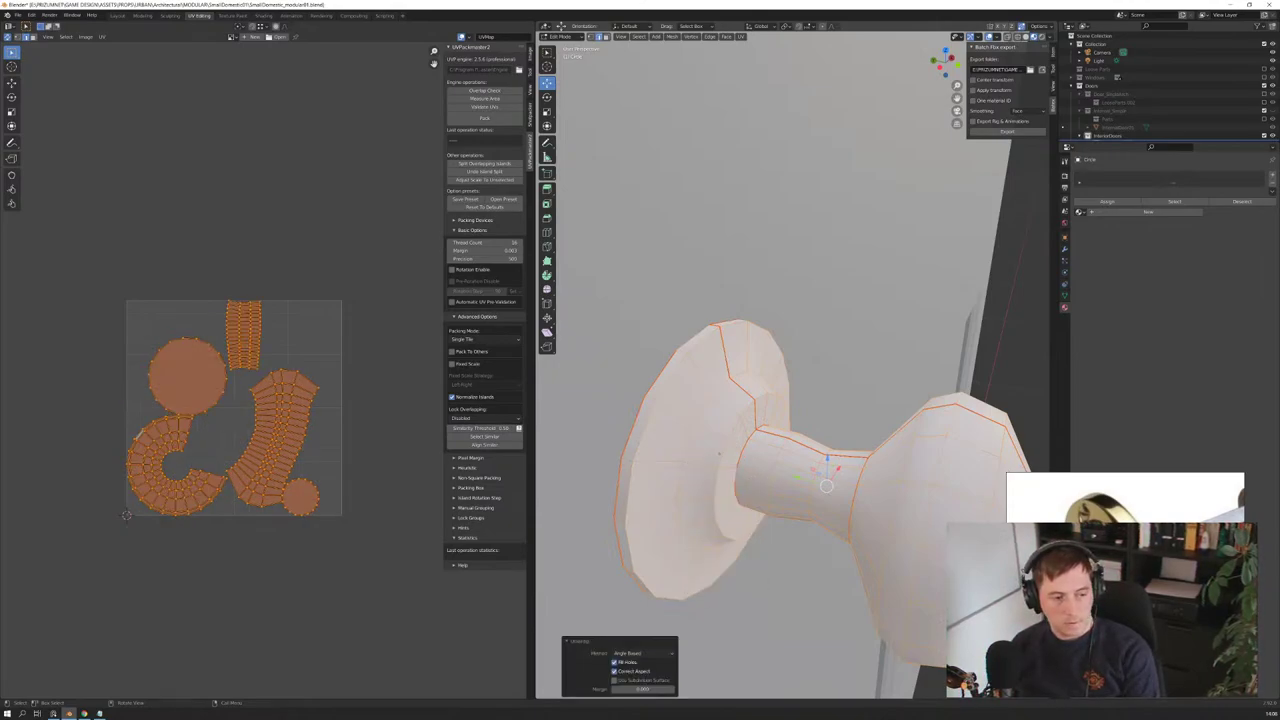
mouse_move(800, 420)
middle_mouse_down()
mouse_move(760, 410)
mouse_move(766, 444)
middle_mouse_up()
scroll(800, 420, "down", 3)
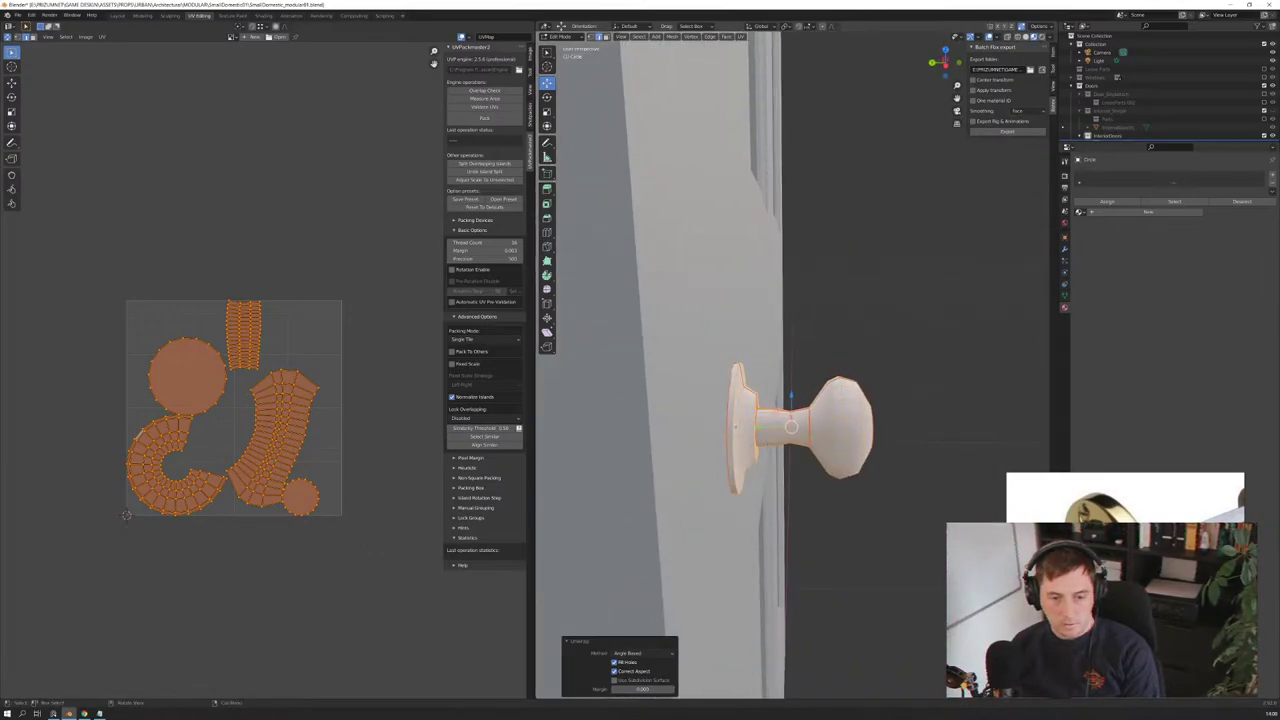
scroll(766, 444, "up", 5)
scroll(766, 444, "down", 3)
scroll(766, 444, "down", 1)
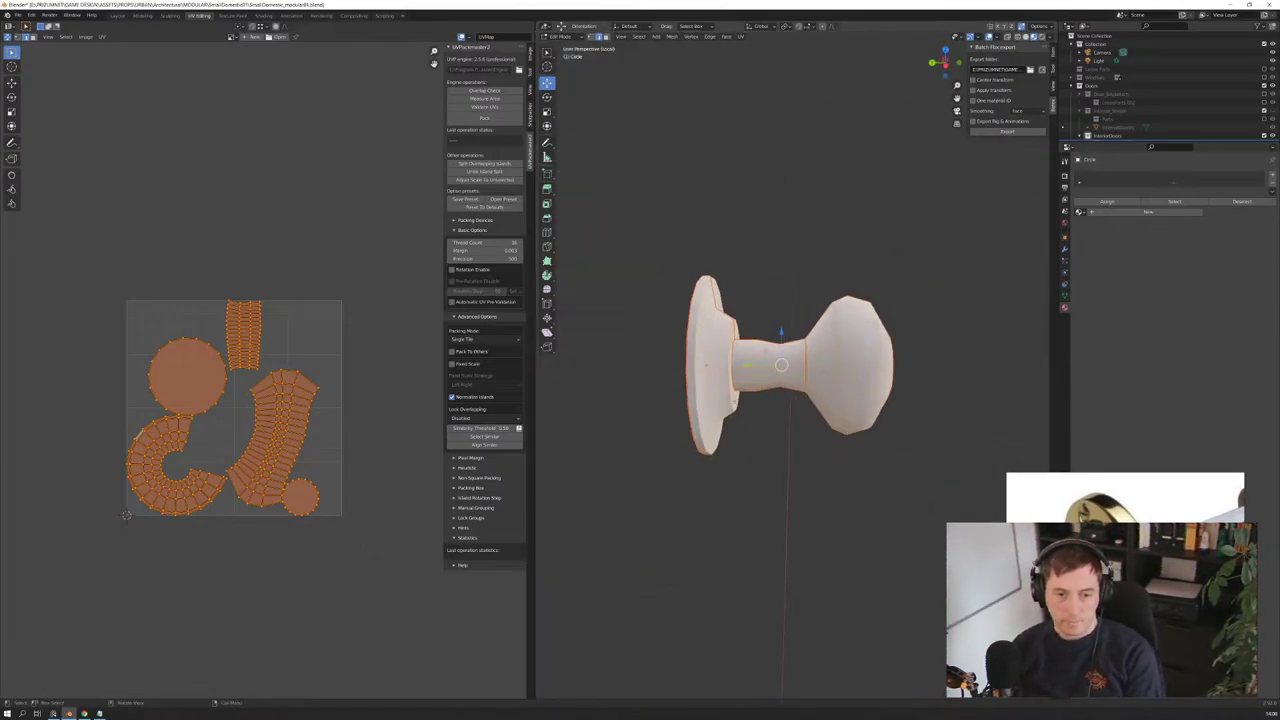
middle_click_drag(766, 444, 730, 440)
Step: Delete the large flat back face of the knob's base disc
left_click(730, 390)
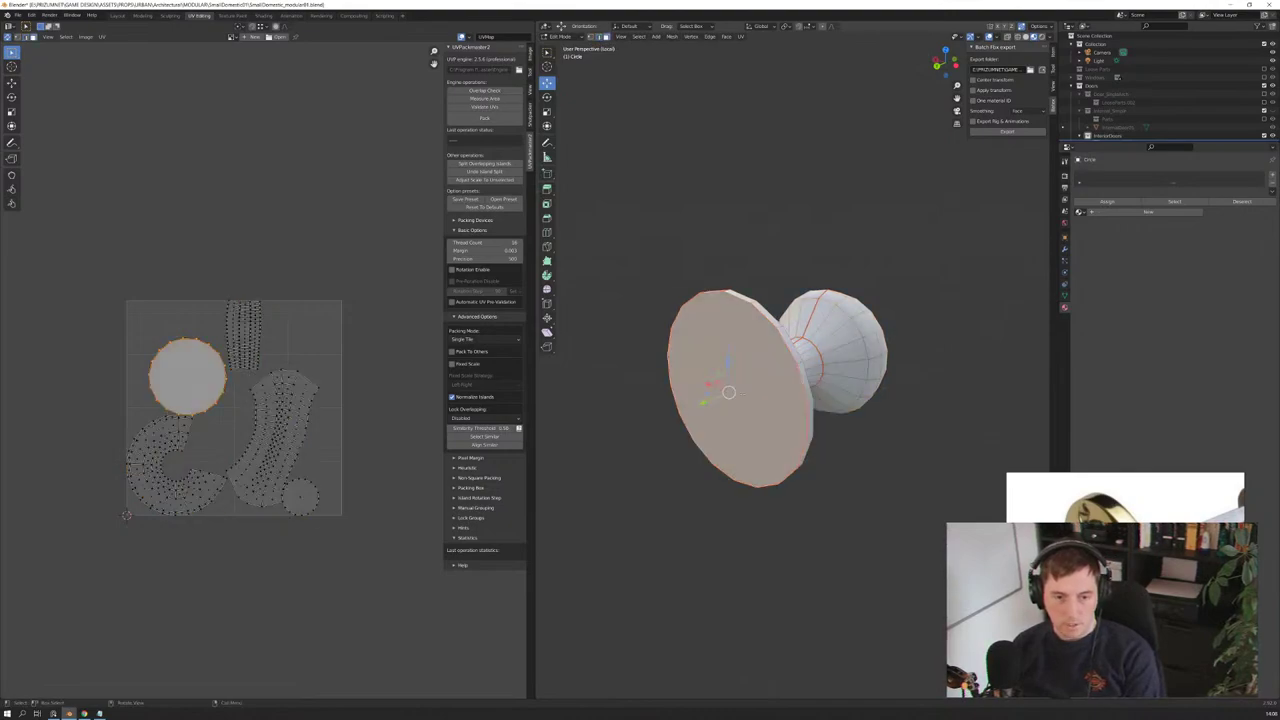
key("x")
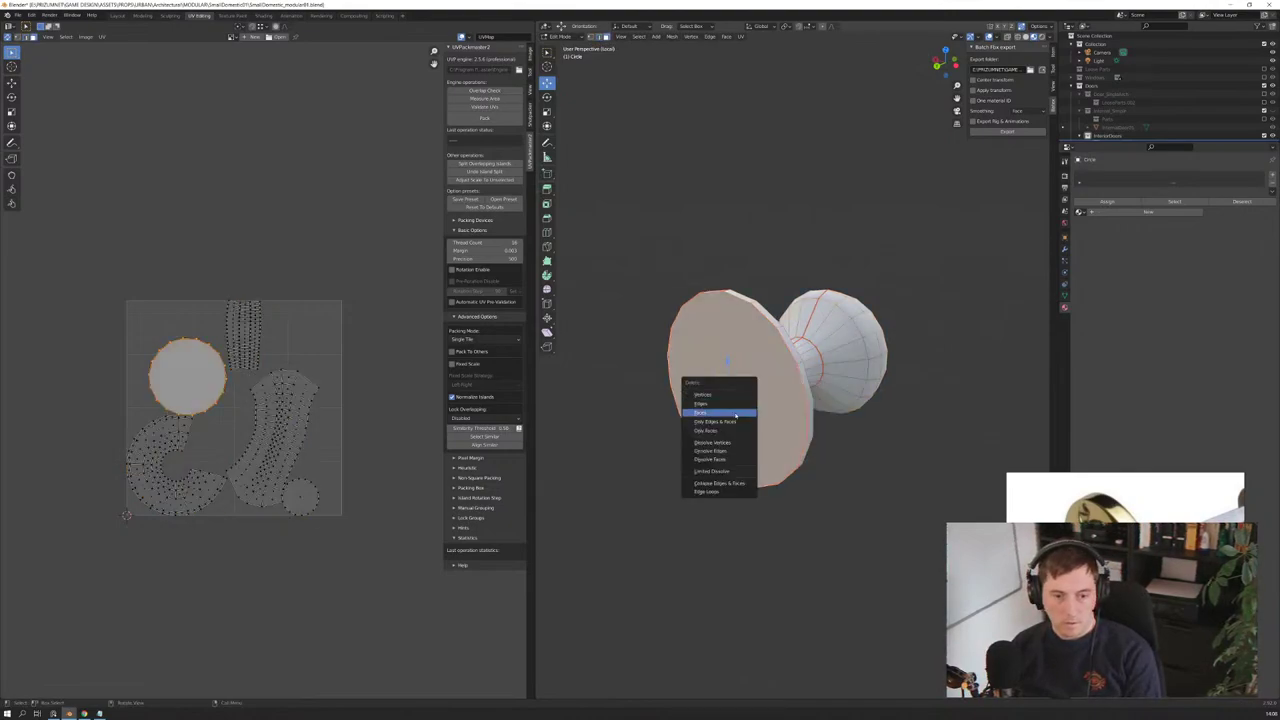
left_click(738, 413)
middle_click_drag(740, 410, 790, 400)
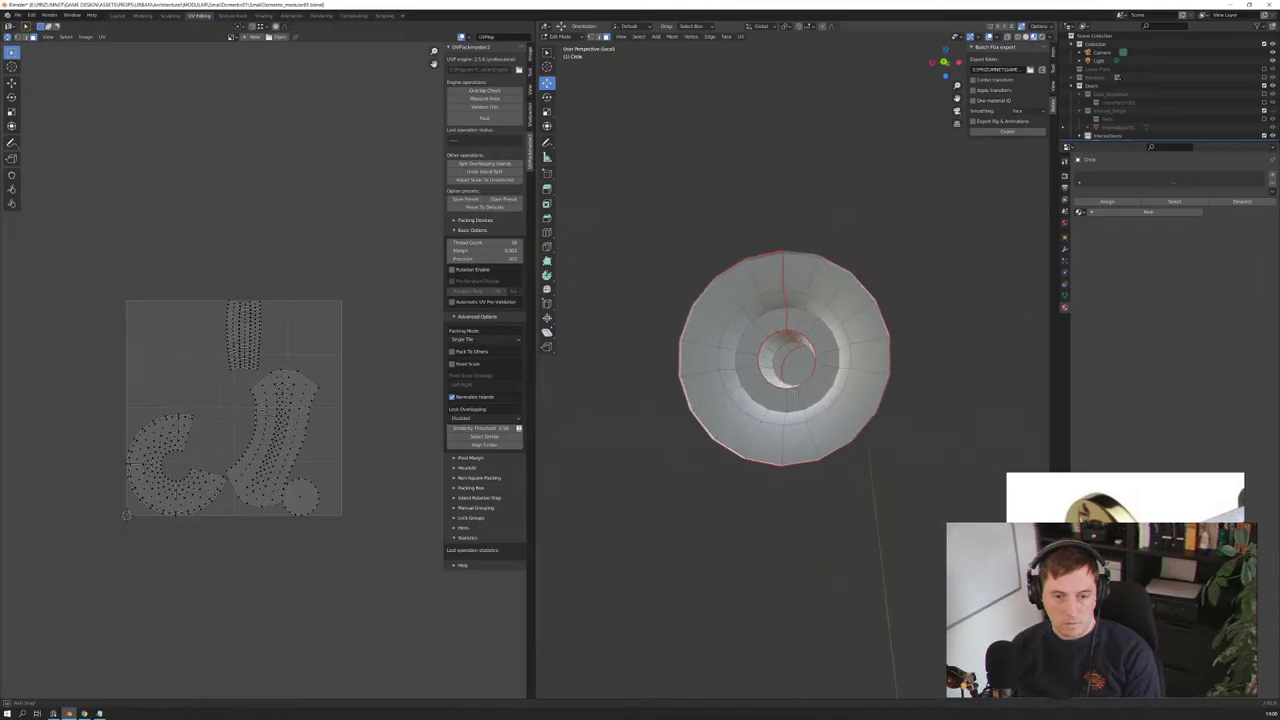
middle_click_drag(660, 440, 605, 414)
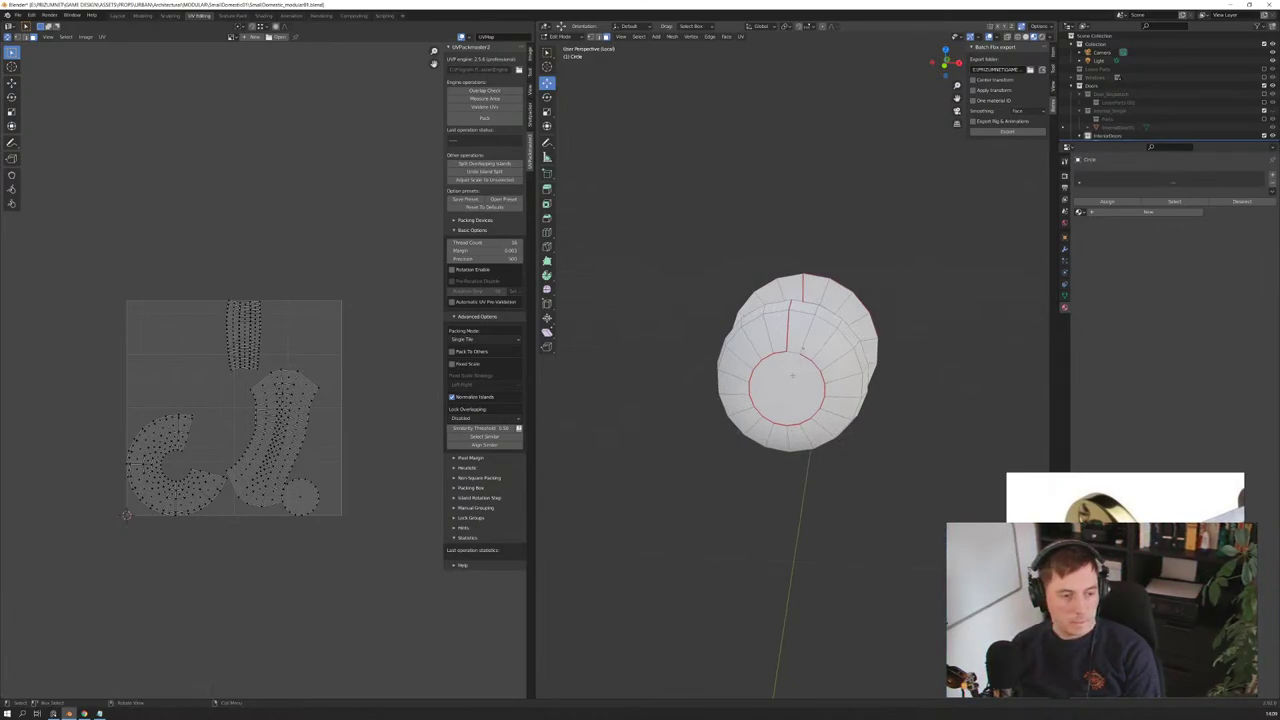
Step: Re-unwrap the knob so its islands fill the UV tile, then return to Object Mode
key("a")
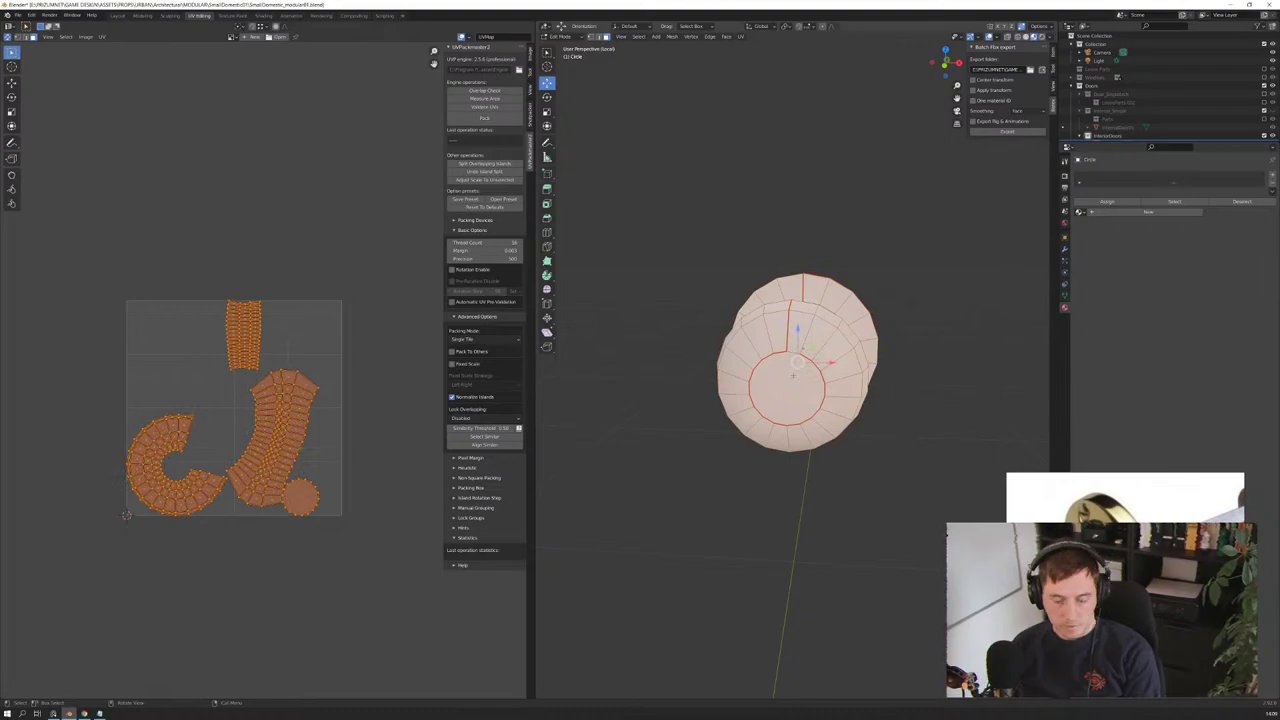
key("u")
left_click(790, 366)
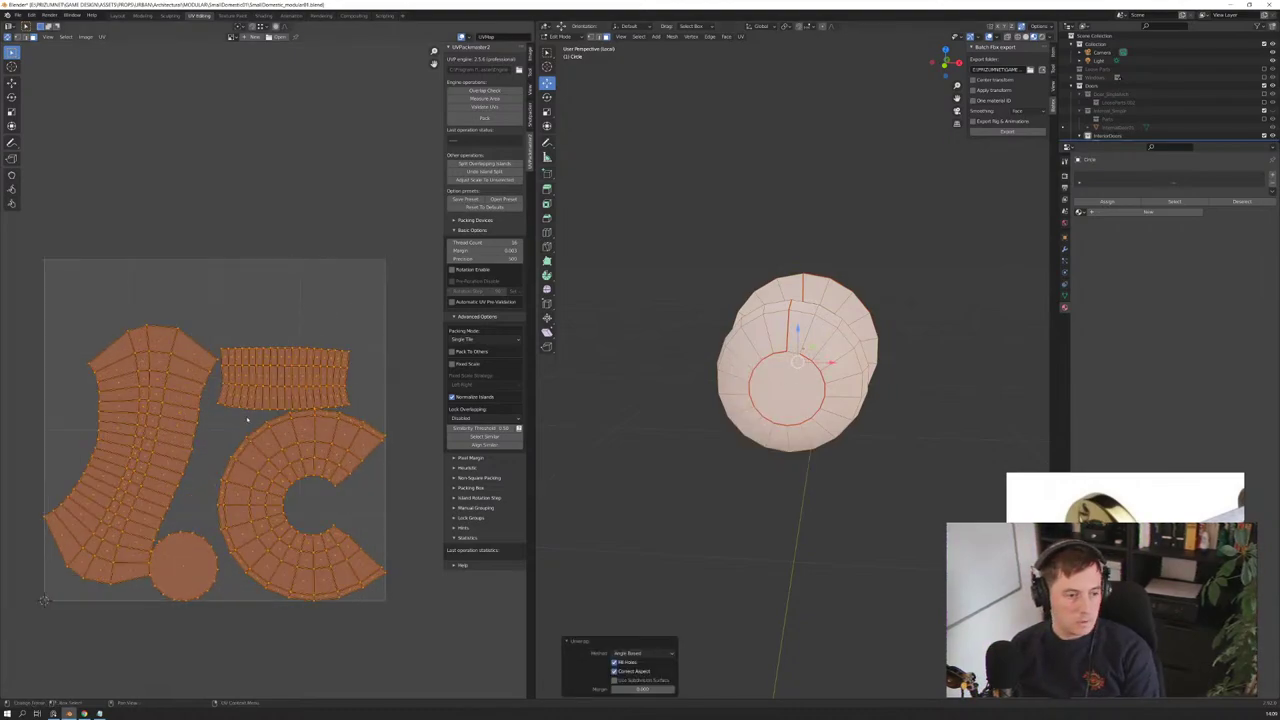
middle_click_drag(247, 420, 277, 395)
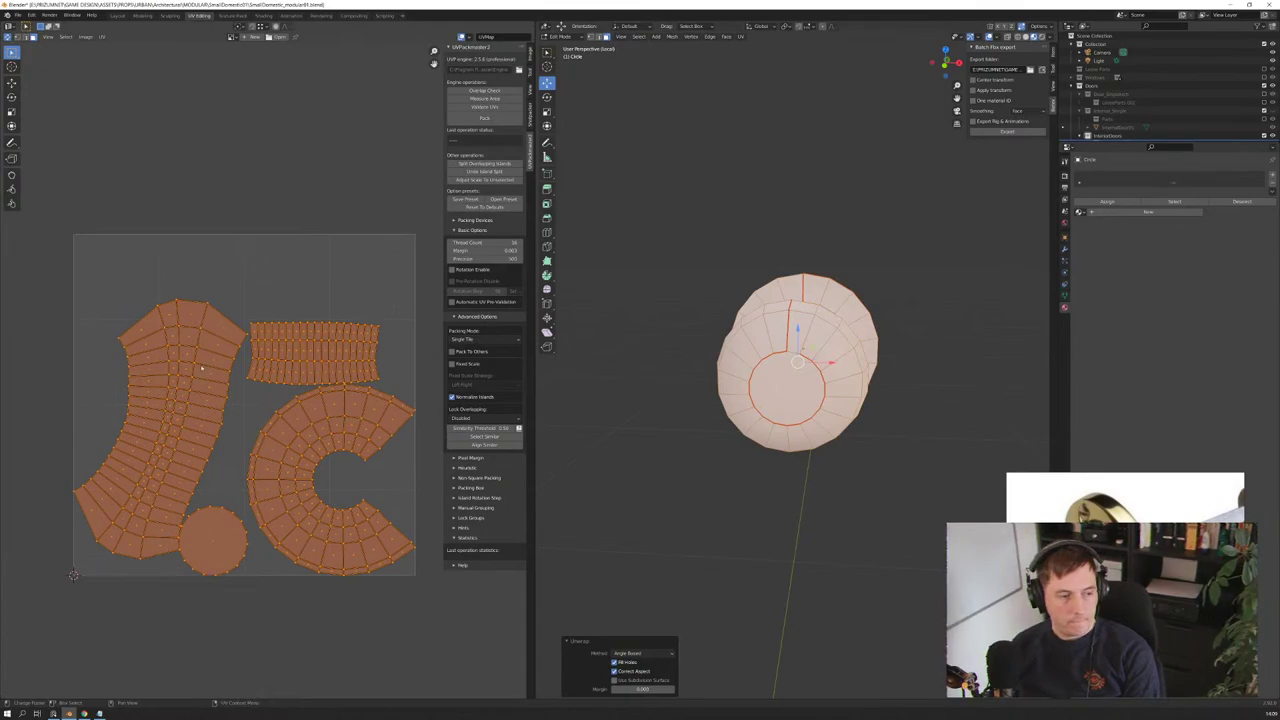
mouse_move(800, 420)
middle_mouse_down()
mouse_move(960, 400)
mouse_move(900, 410)
middle_mouse_up()
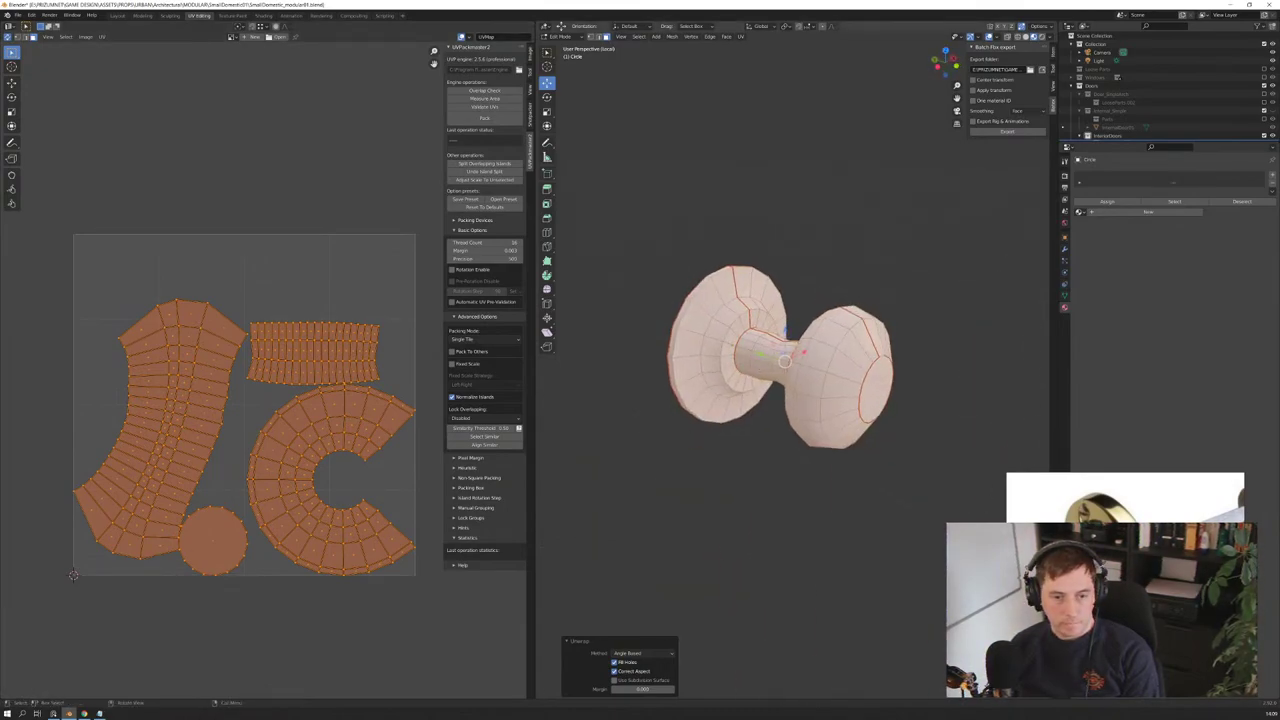
key("Tab")
scroll(814, 309, "down", 2)
middle_click_drag(814, 309, 828, 317)
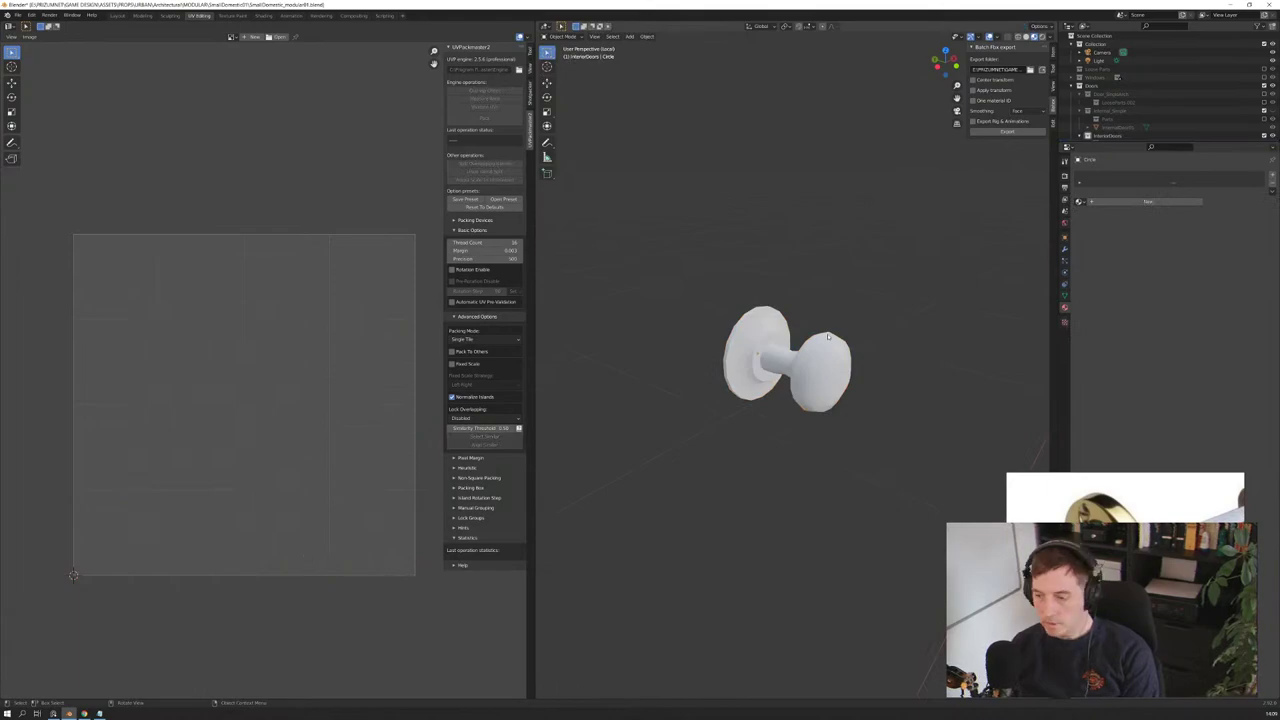
Step: Exit local view and look at the door straight from the front
scroll(860, 300, "up", 1)
scroll(811, 223, "up", 2)
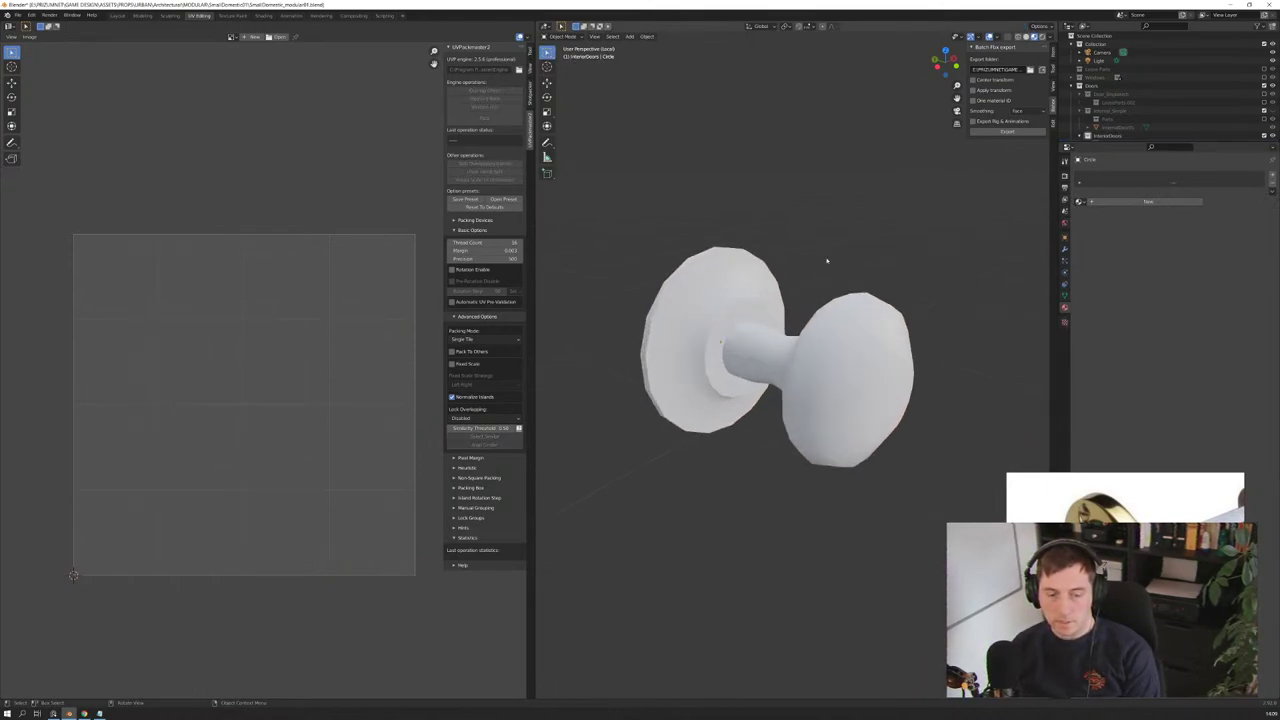
scroll(826, 261, "down", 1)
scroll(834, 276, "down", 1)
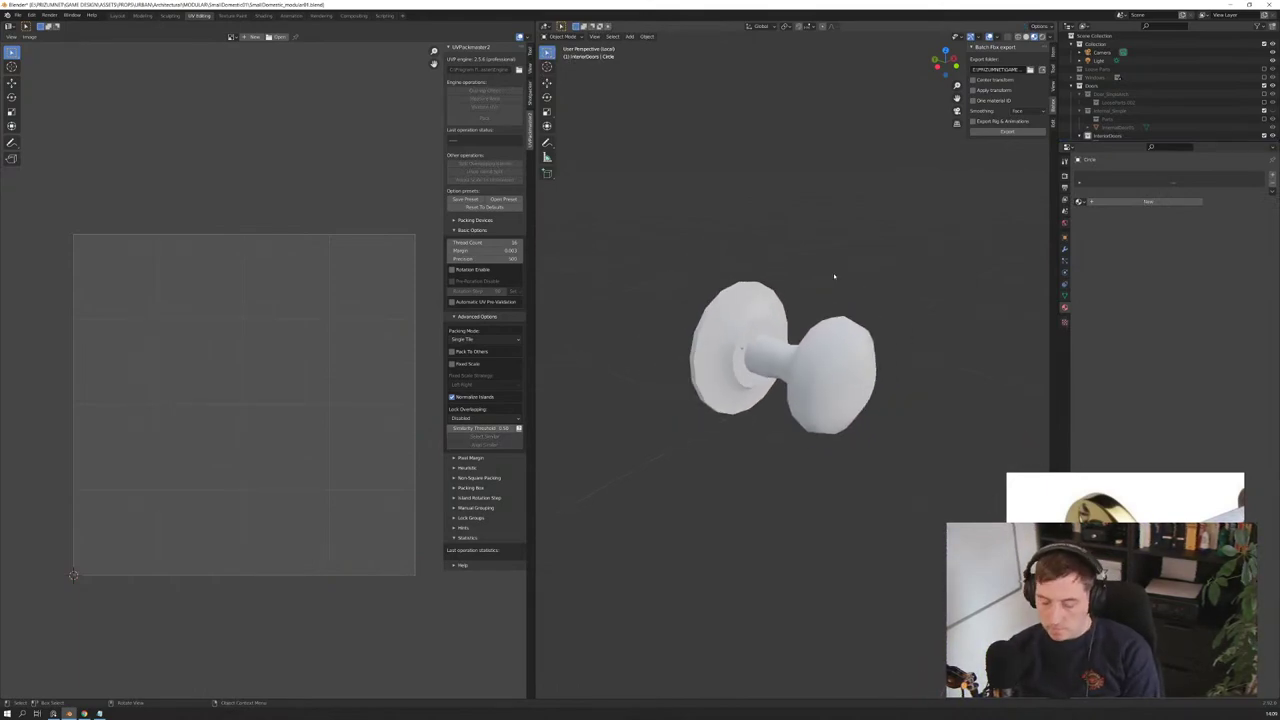
key("KP_Divide")
mouse_move(834, 277)
middle_mouse_down()
mouse_move(870, 291)
mouse_move(781, 289)
middle_mouse_up()
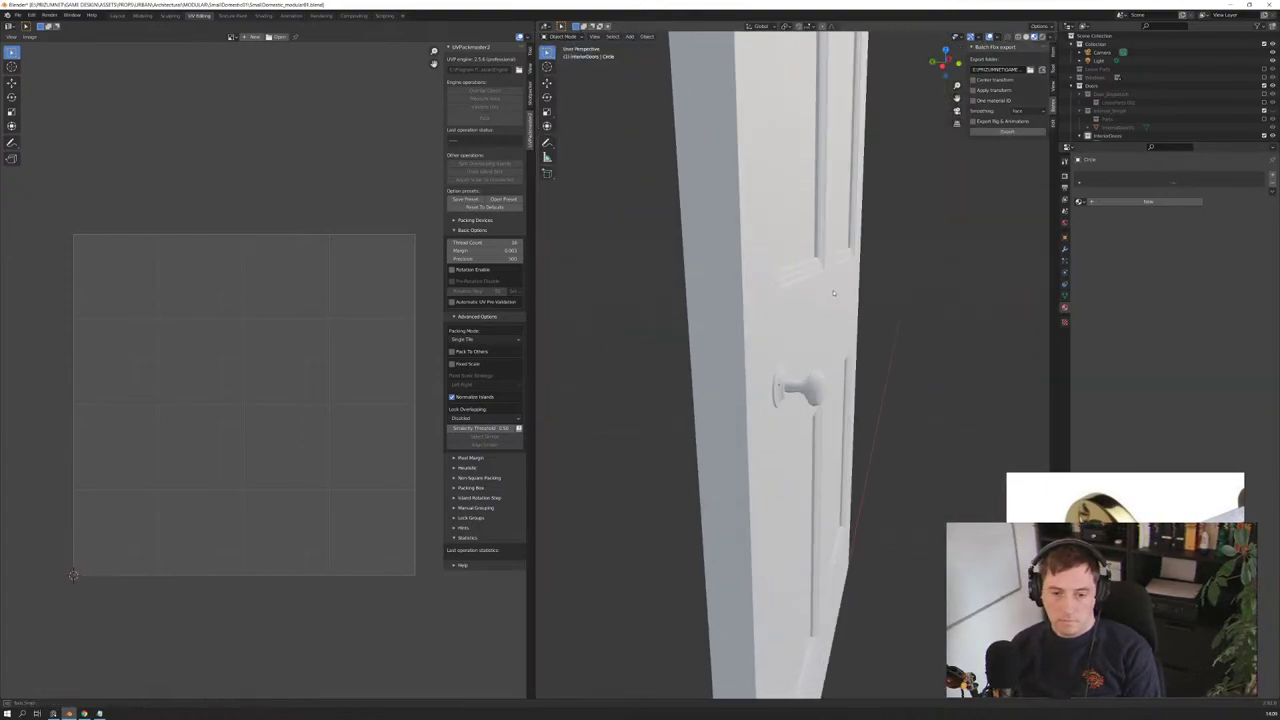
key("KP_3")
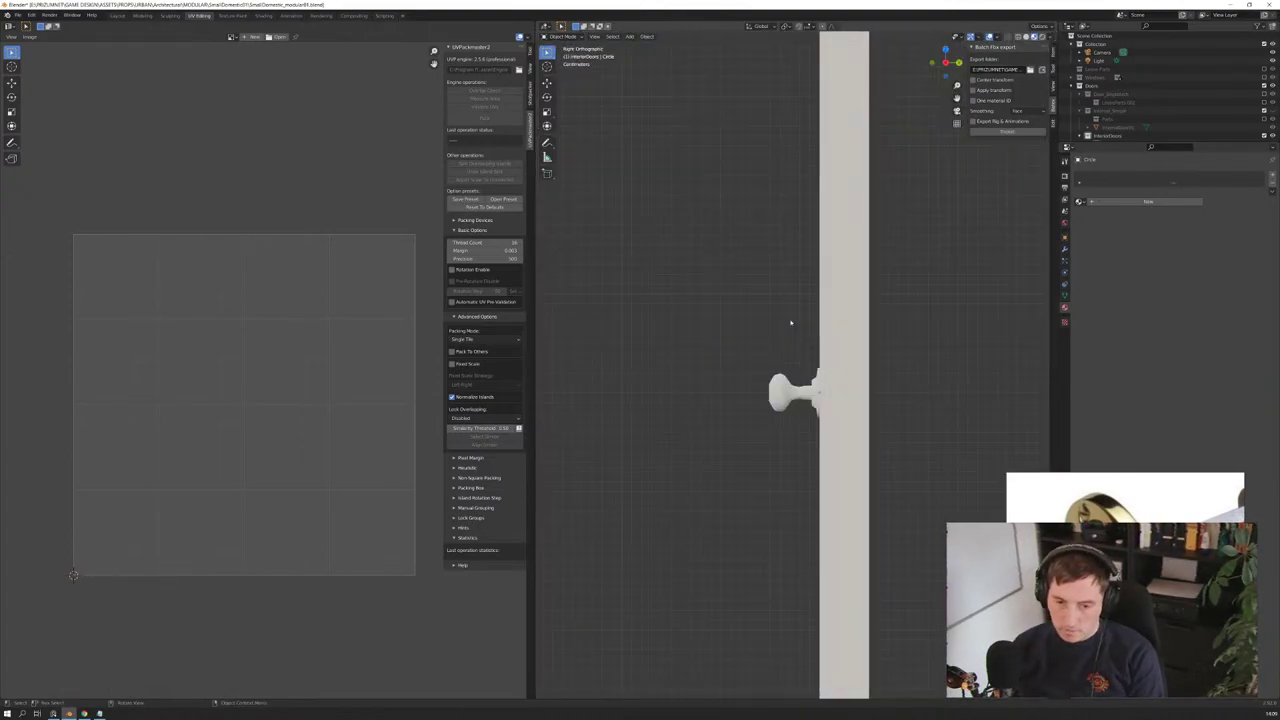
key("KP_1")
Step: Switch to the Layout workspace and show the whole door face-on in front view
left_click(117, 15)
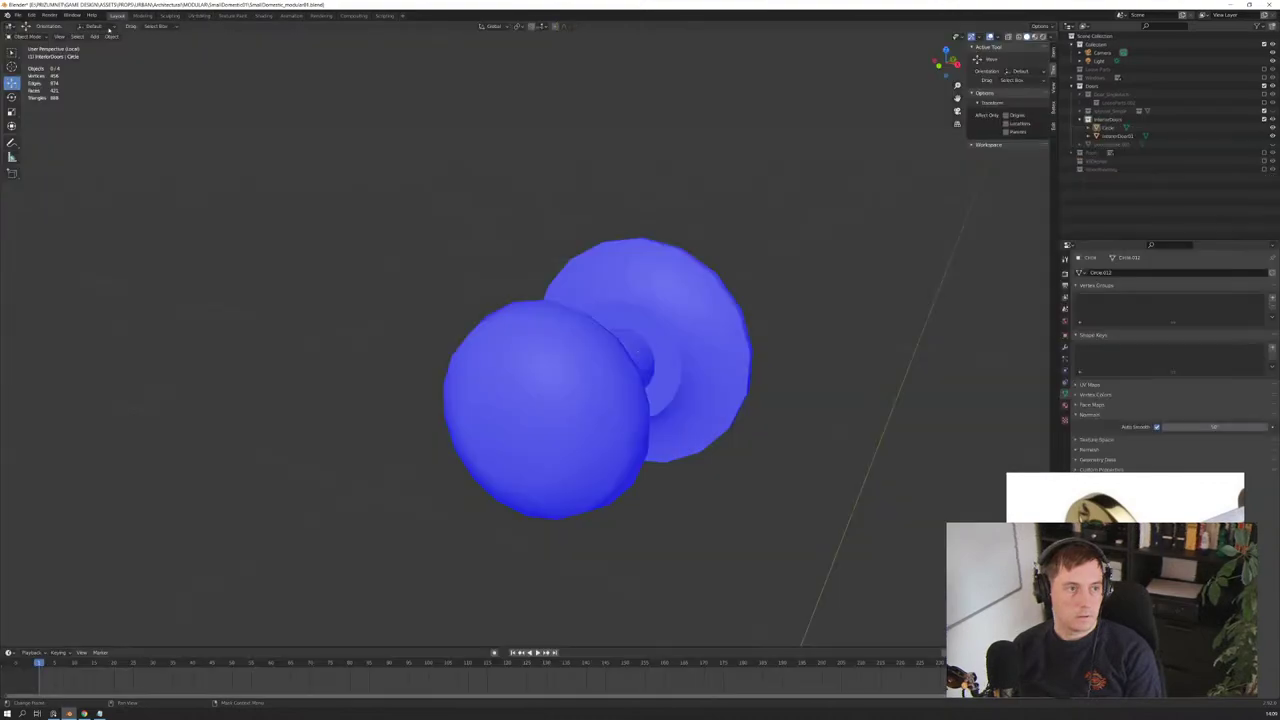
key("KP_3")
key("KP_1")
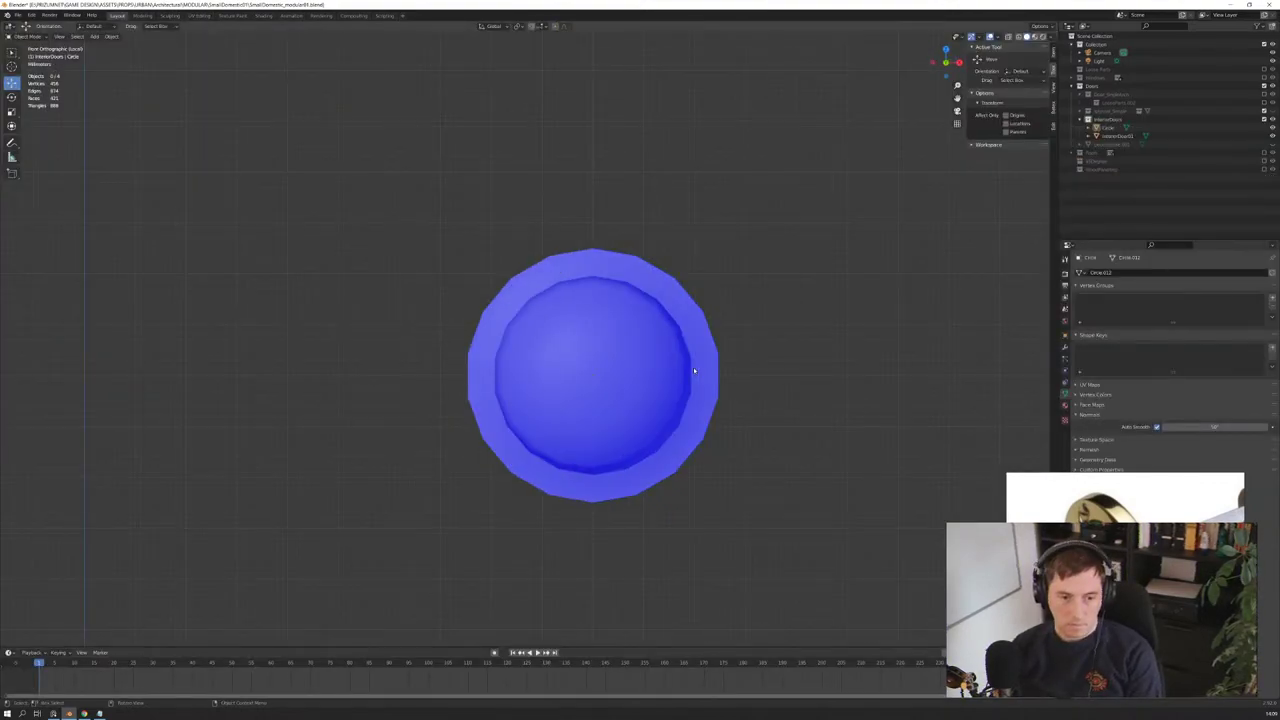
key("KP_Divide")
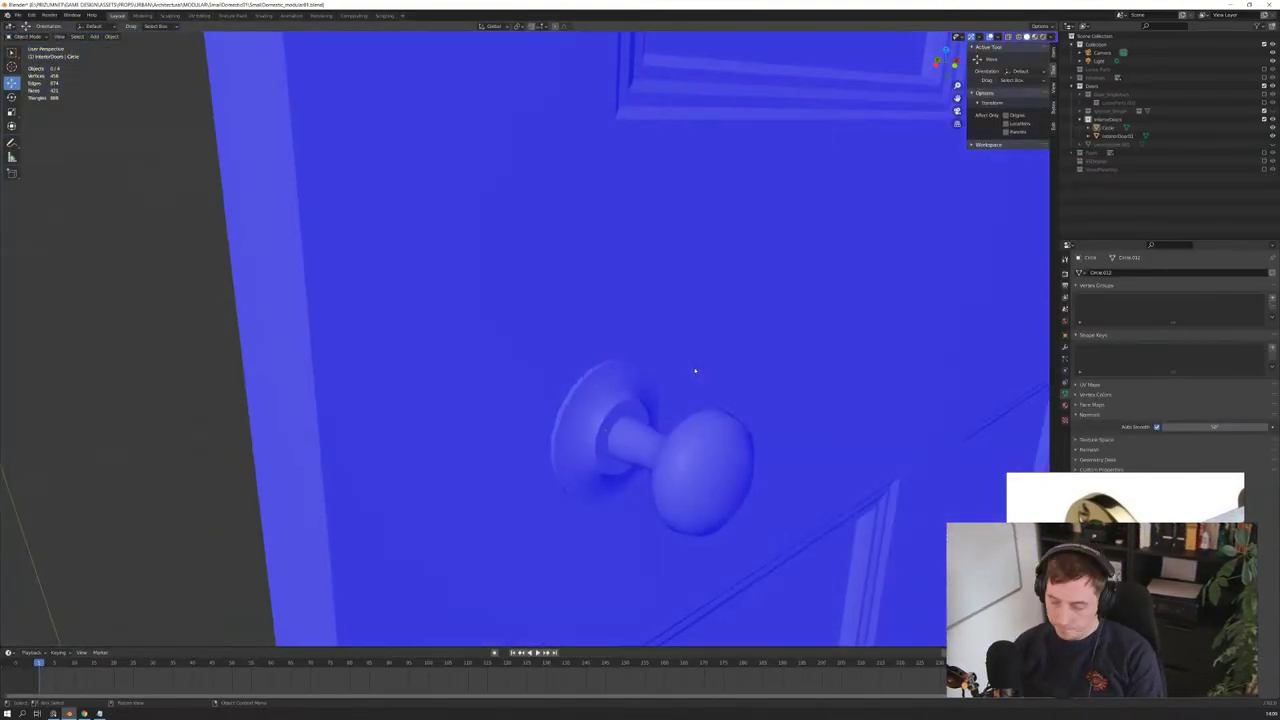
key("KP_3")
key("KP_1")
scroll(585, 343, "down", 4)
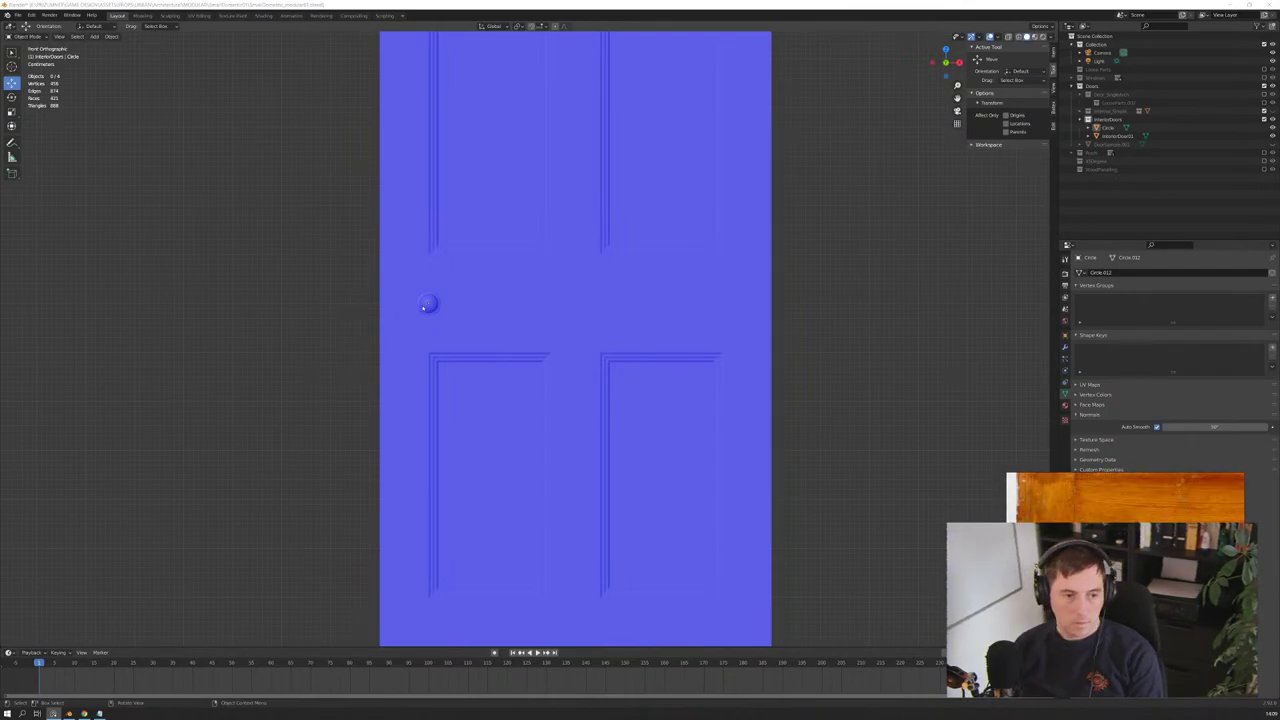
Step: Move the door knob slightly right along X, then view the door in wireframe
left_click(425, 306)
key("g")
key("x")
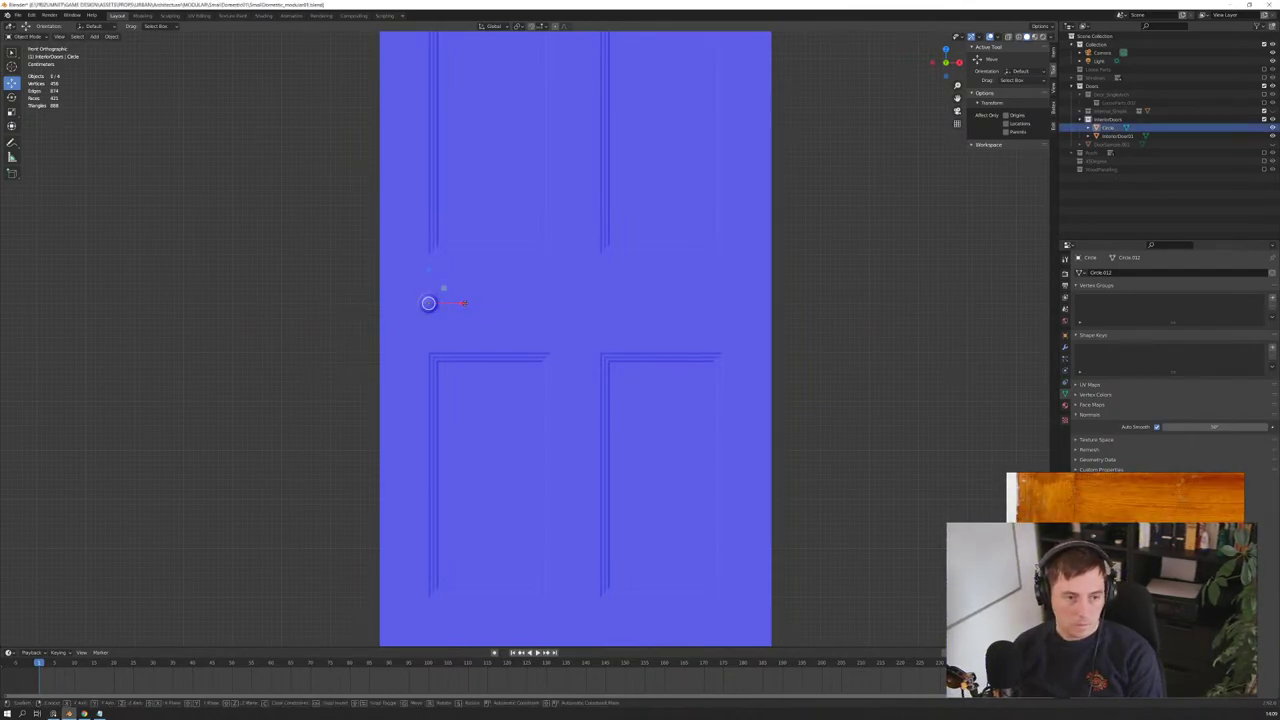
left_click(537, 349)
left_click(291, 353)
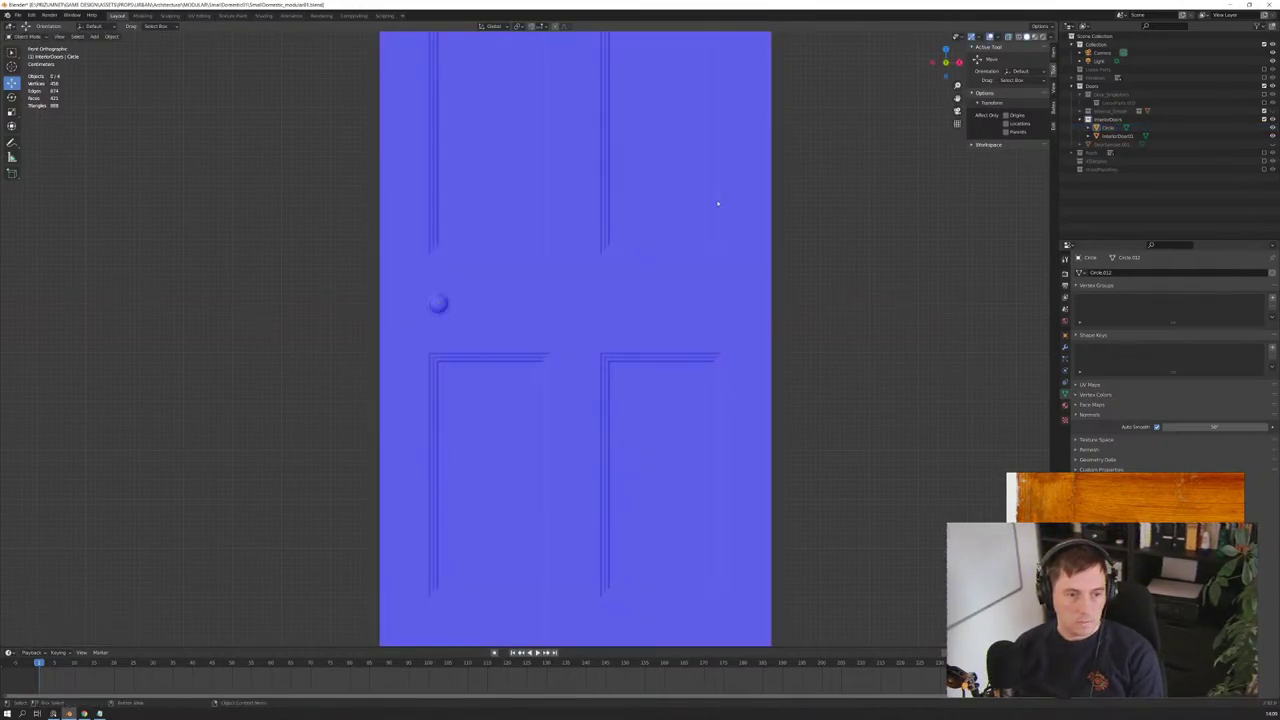
key("shift+z")
scroll(519, 322, "up", 2)
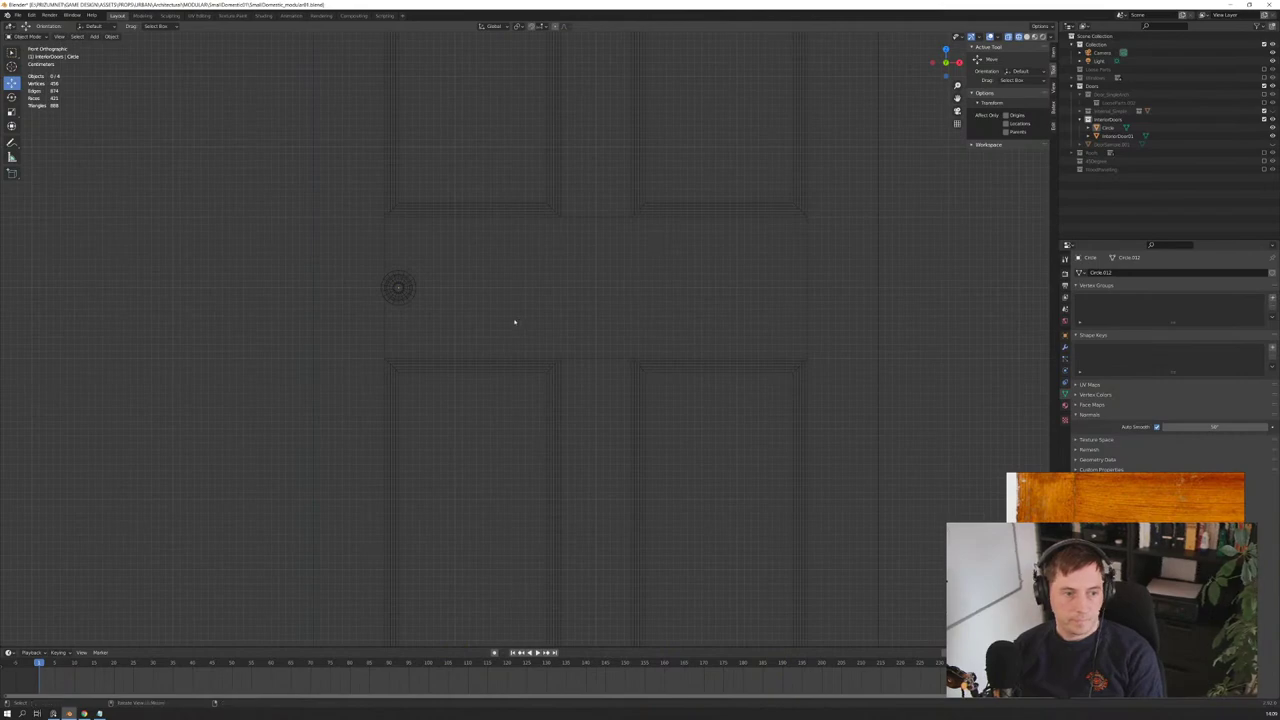
key("shift+z")
mouse_move(489, 314)
middle_mouse_down("shift")
mouse_move(534, 320)
mouse_move(632, 375)
middle_mouse_up("shift")
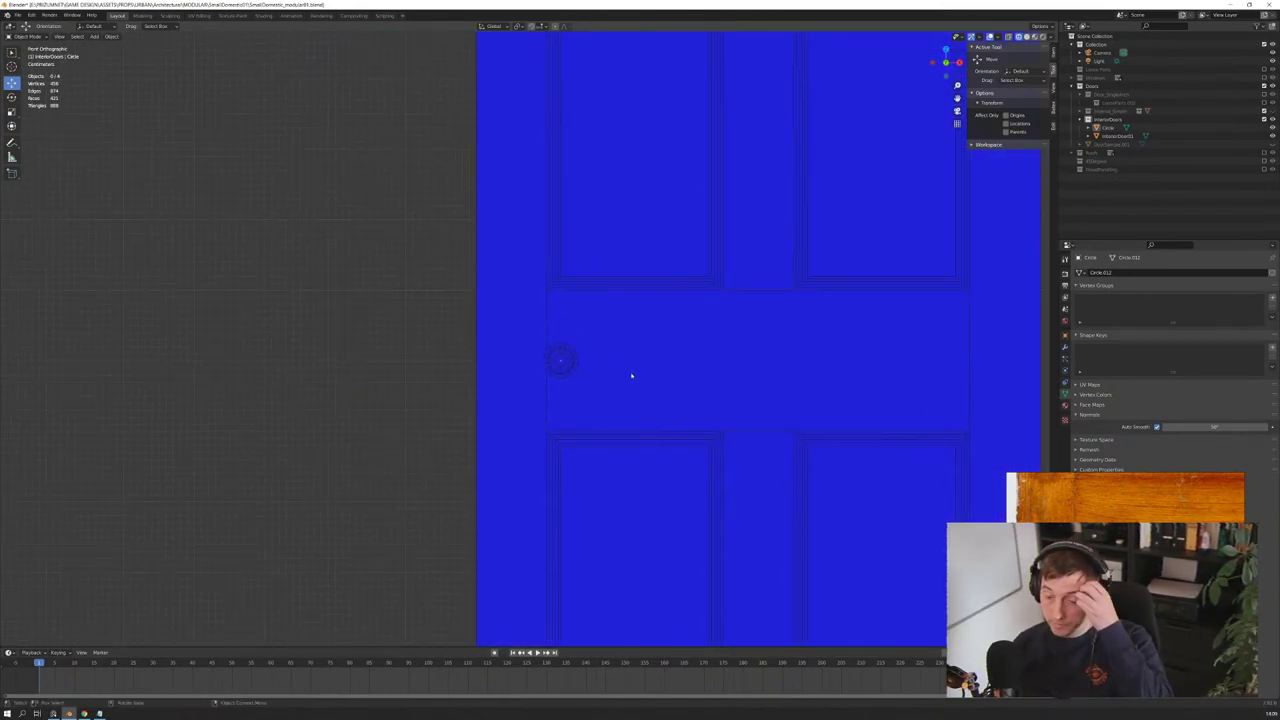
mouse_move(631, 375)
middle_mouse_down()
mouse_move(614, 366)
mouse_move(784, 385)
middle_mouse_up()
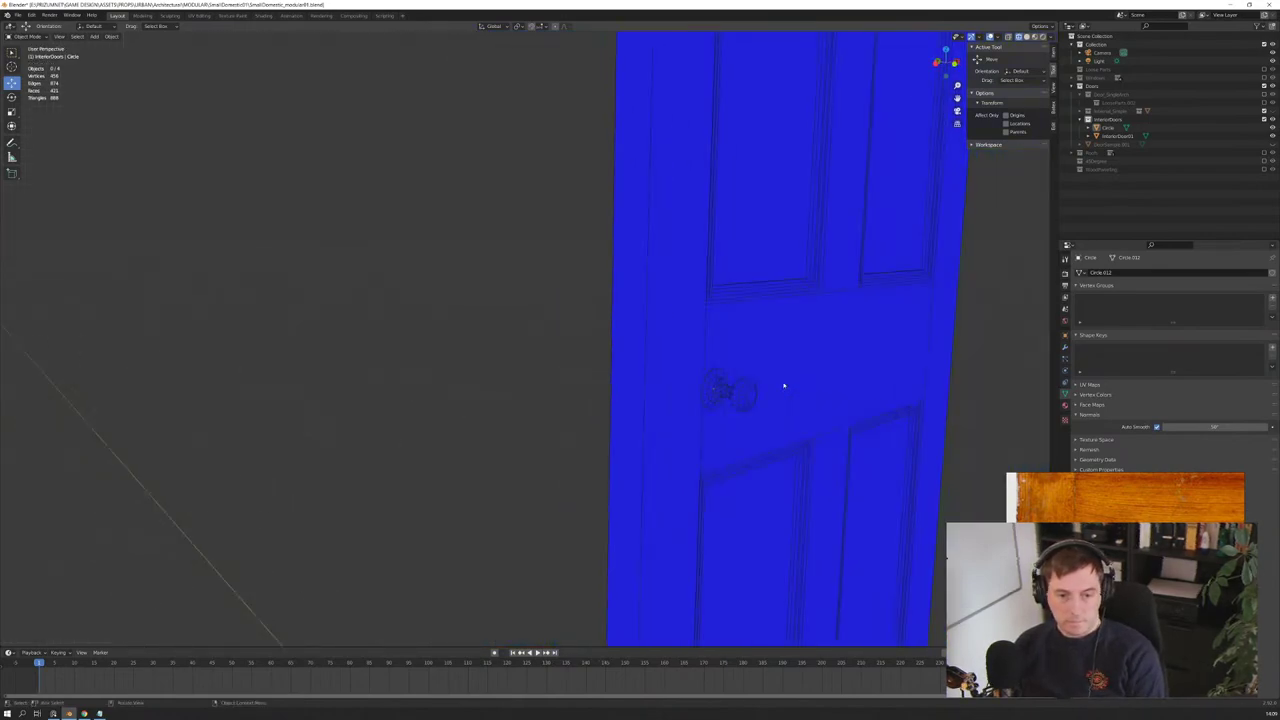
scroll(784, 385, "down", 5)
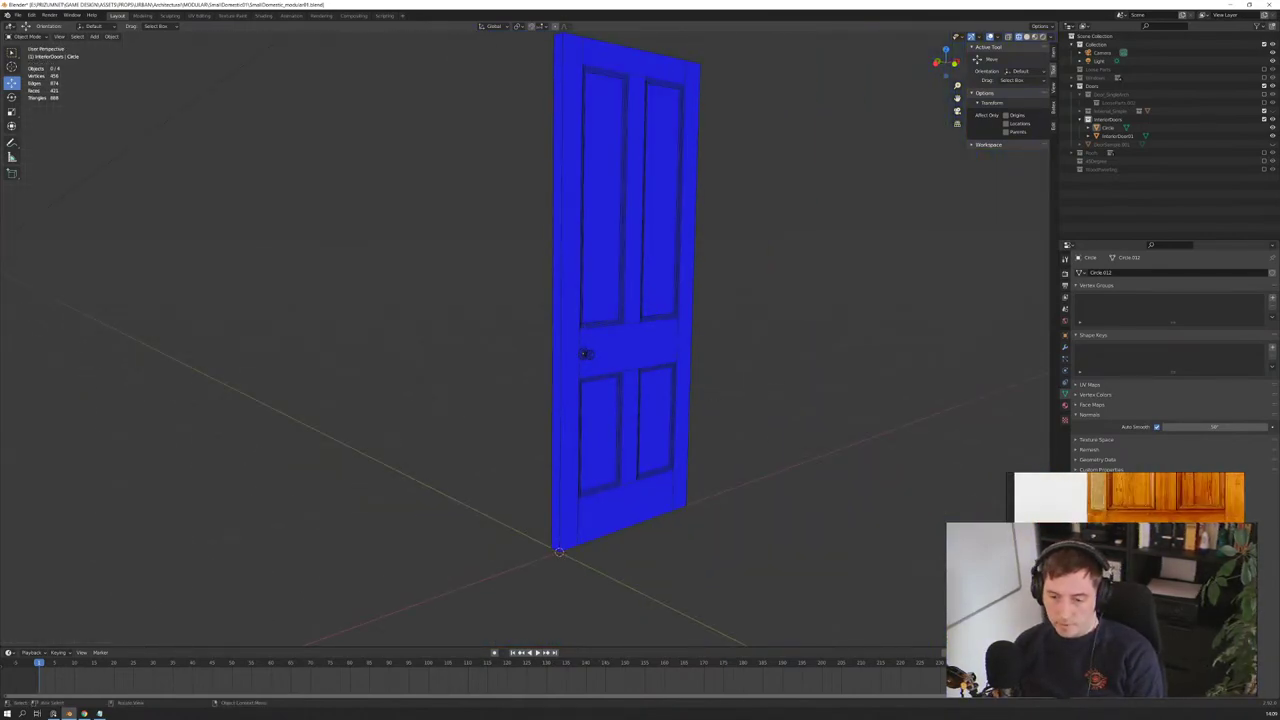
scroll(550, 367, "down", 2)
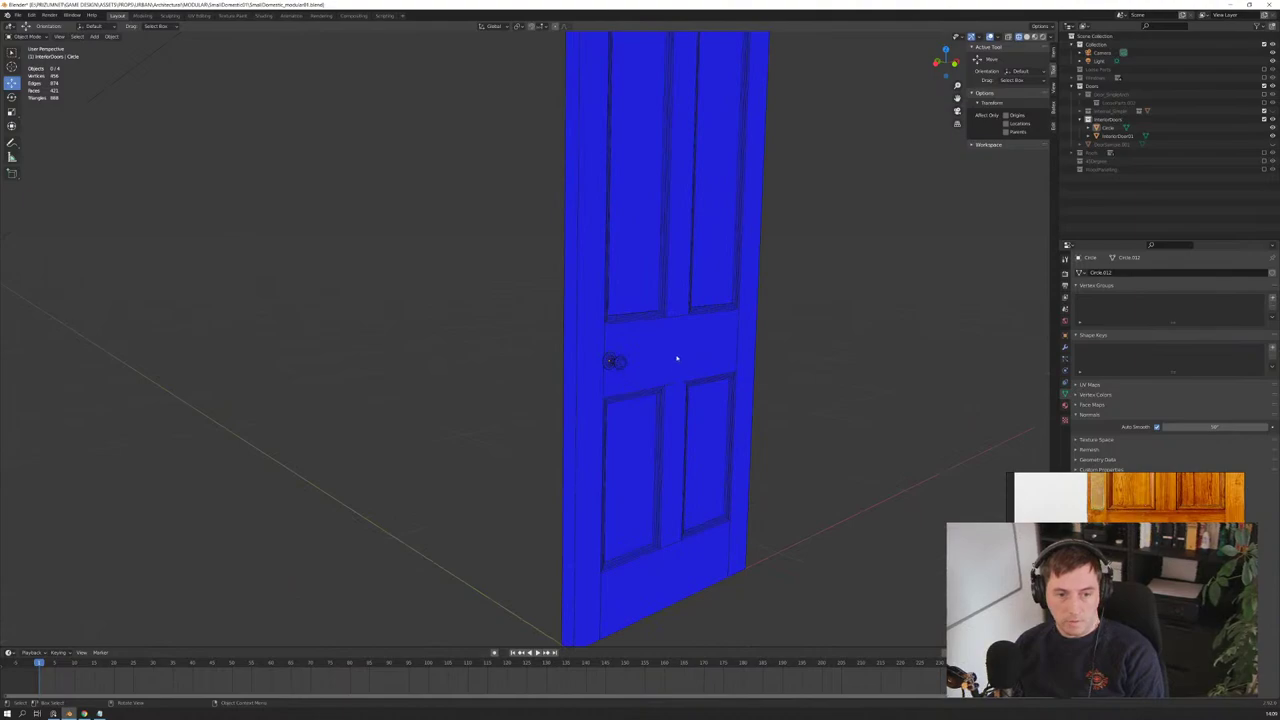
scroll(669, 357, "down", 4)
scroll(671, 294, "up", 4)
mouse_move(671, 294)
middle_mouse_down()
mouse_move(683, 364)
mouse_move(666, 371)
middle_mouse_up()
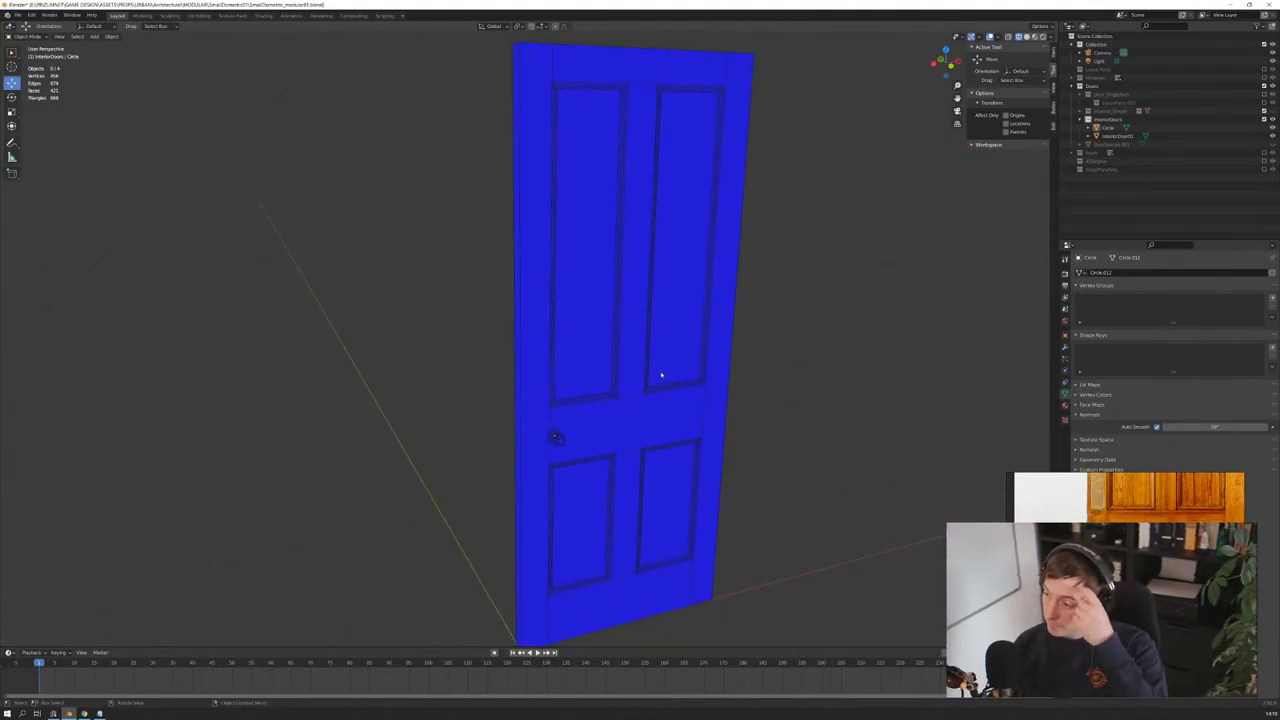
scroll(613, 429, "up", 3)
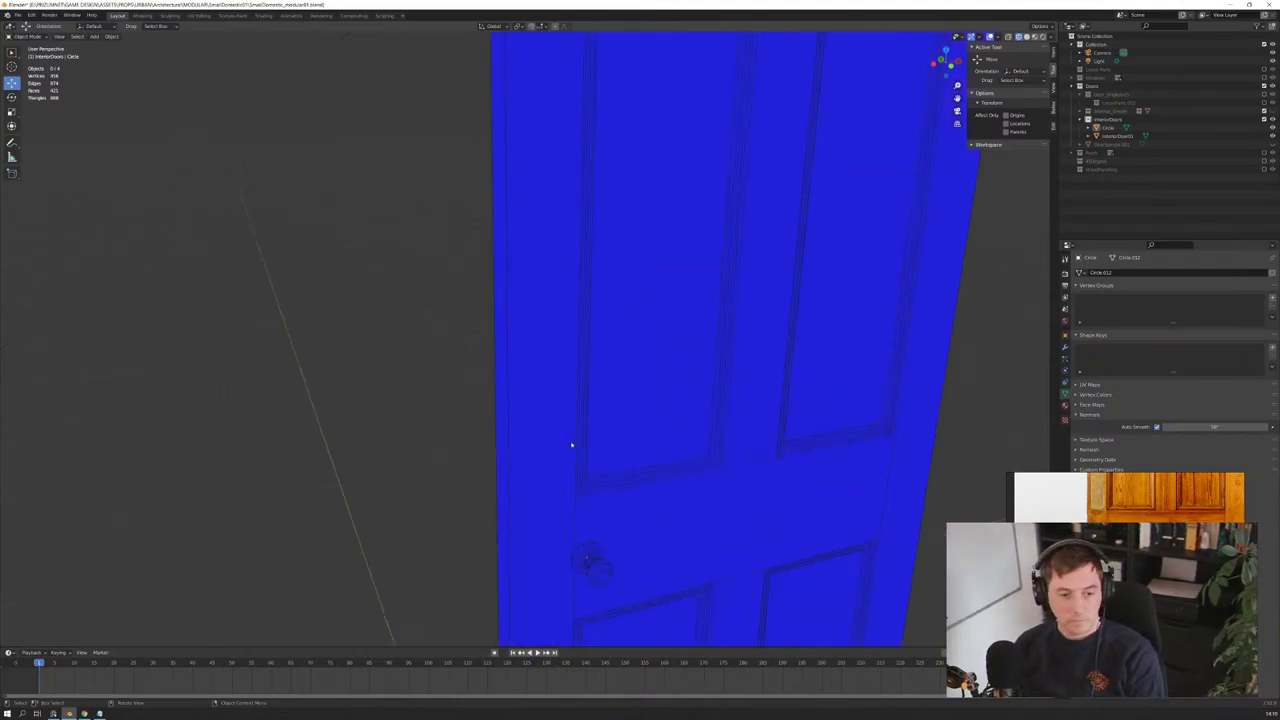
middle_click_drag(571, 443, 631, 306, "shift")
scroll(653, 422, "up", 3)
middle_click_drag(653, 422, 655, 406)
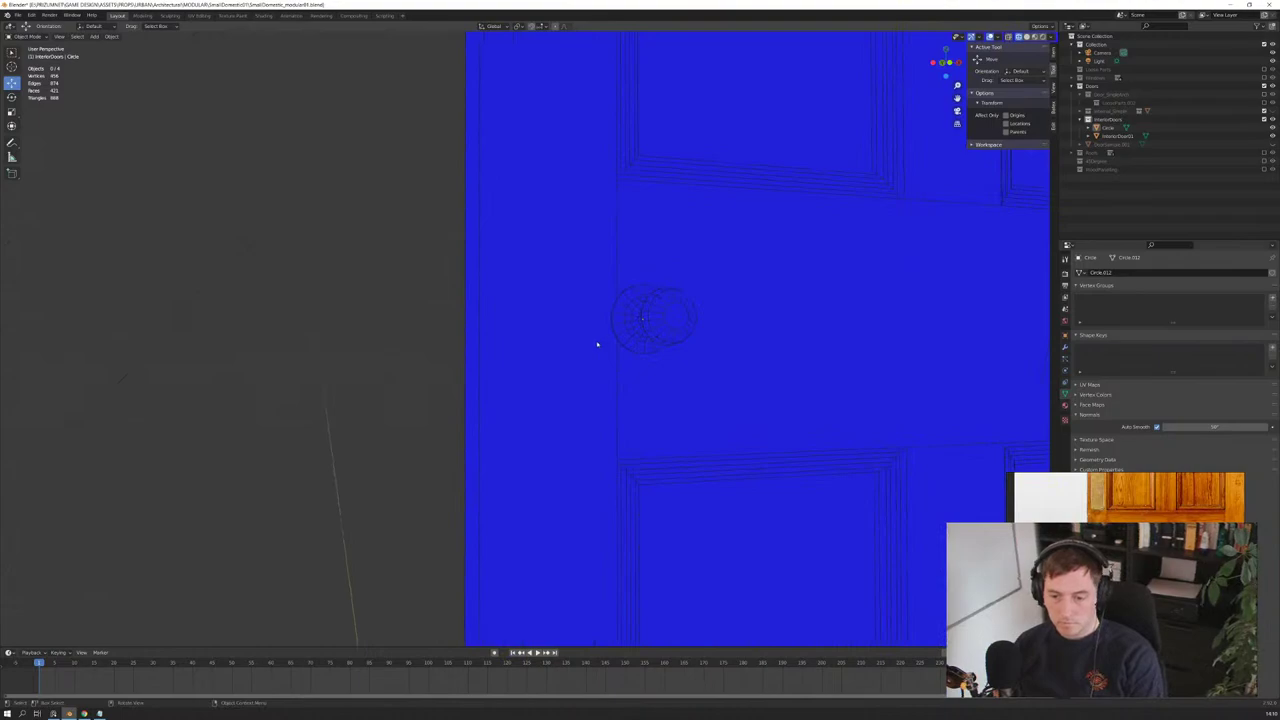
middle_click_drag(561, 321, 574, 323)
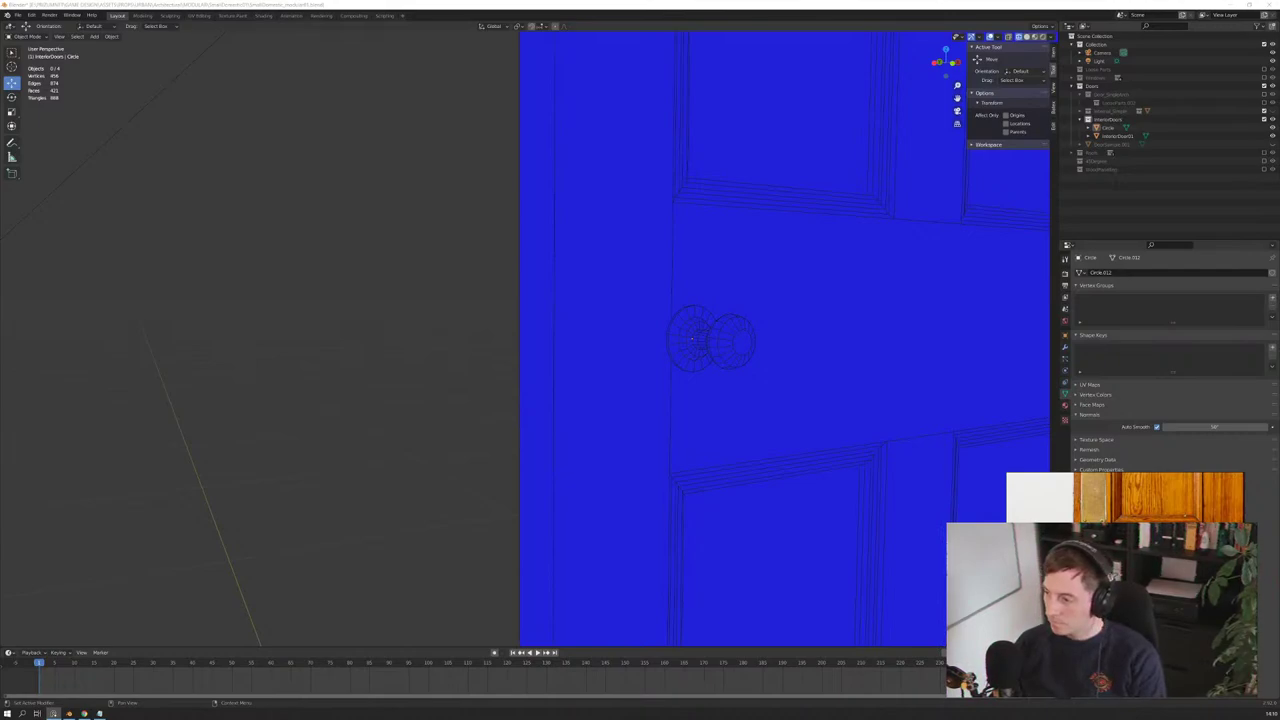
scroll(663, 349, "down", 6)
scroll(662, 349, "up", 3)
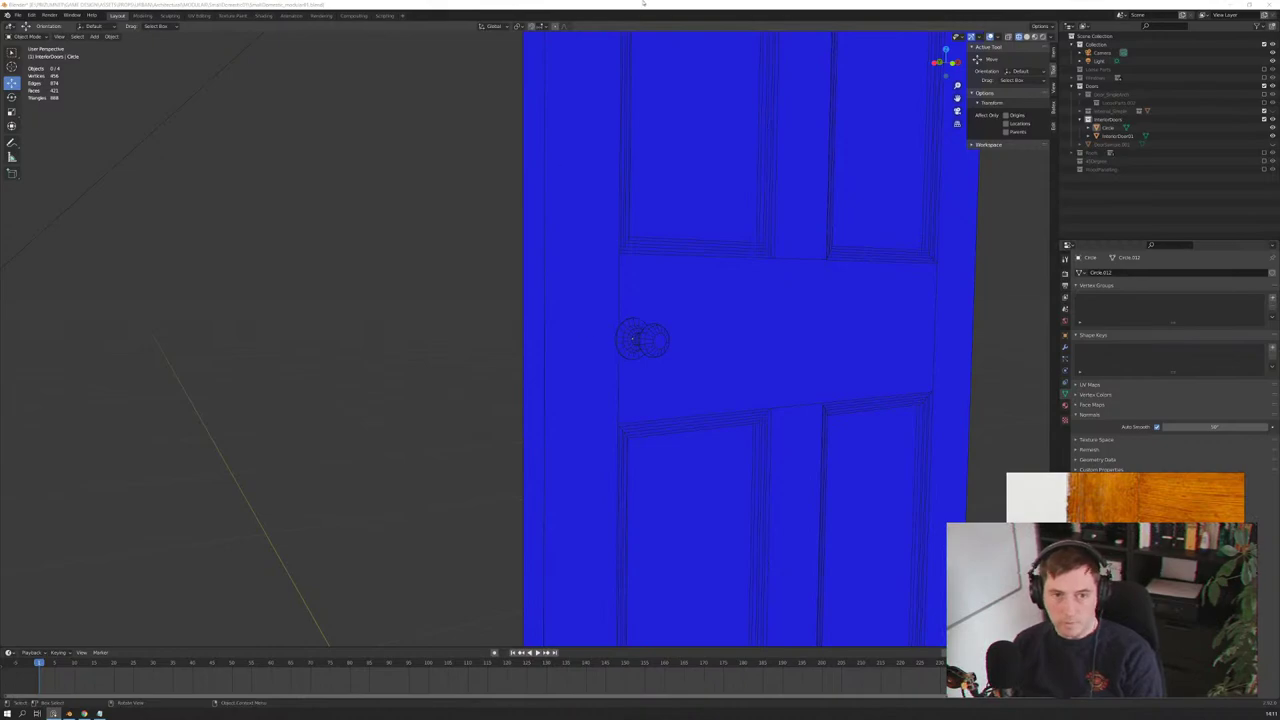
key("KP_3")
key("KP_1")
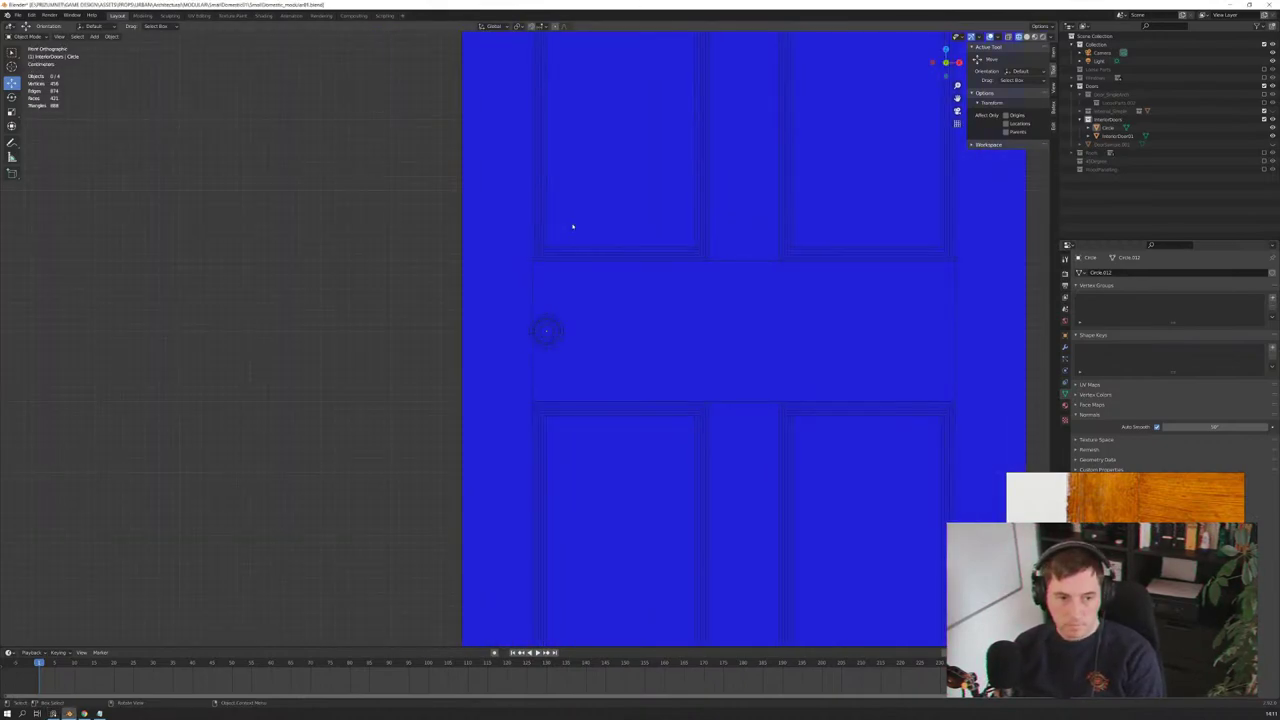
scroll(540, 270, "up", 2)
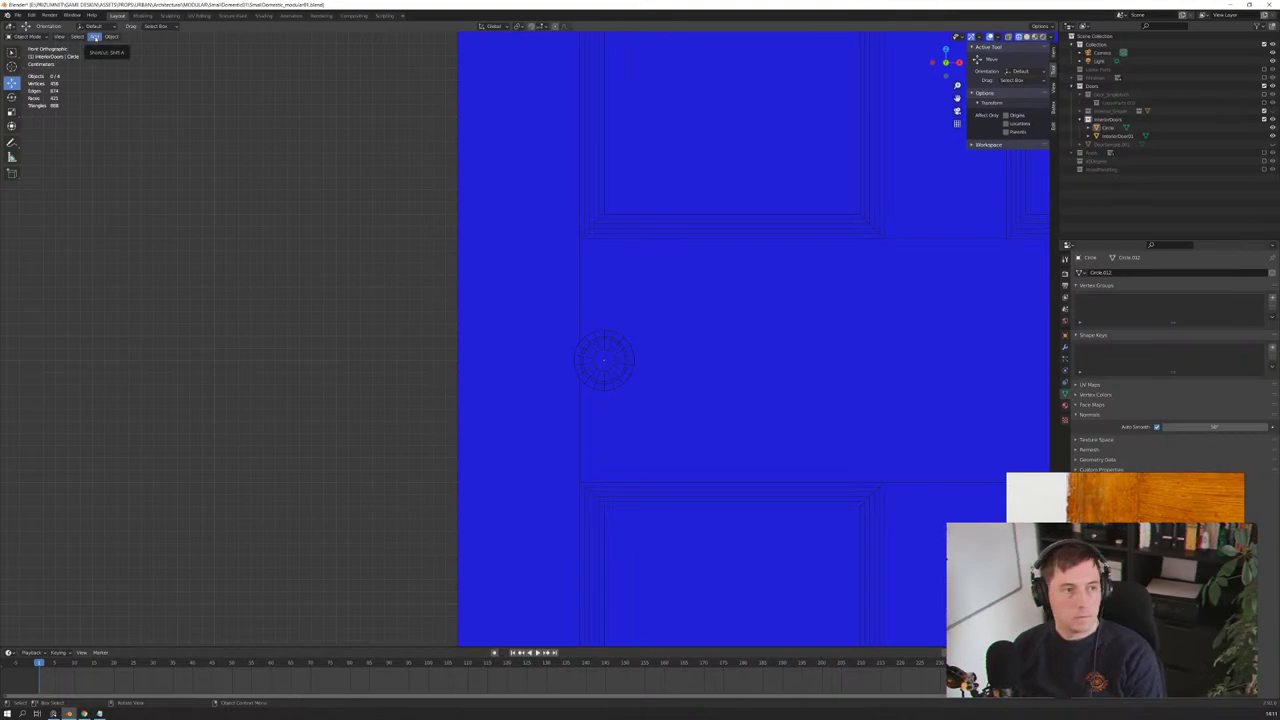
left_click(95, 37)
mouse_move(106, 46)
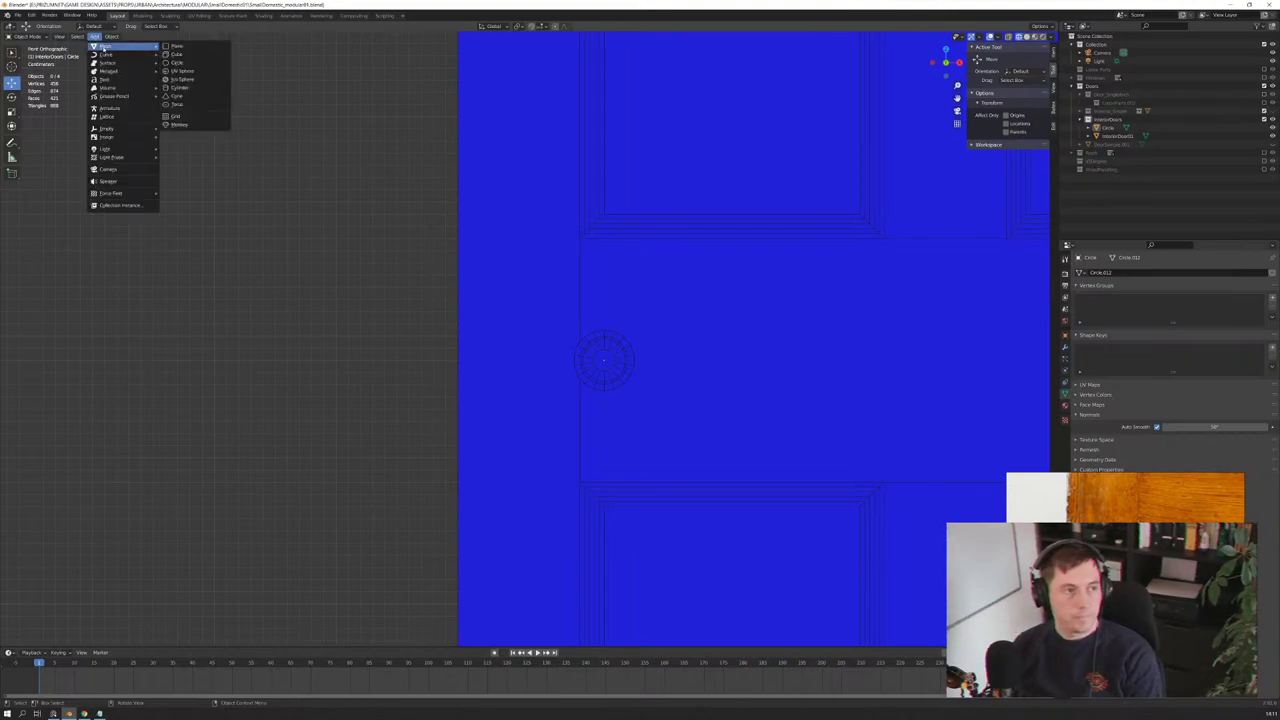
key("shift+a")
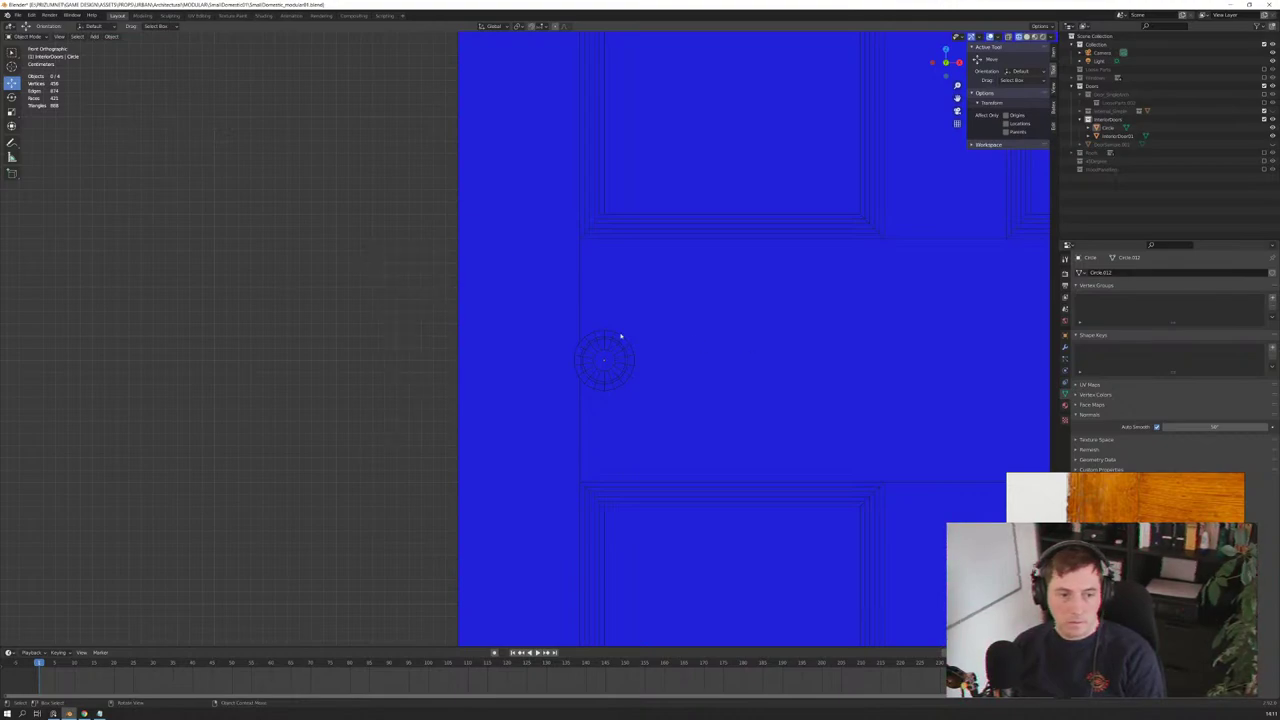
middle_click_drag(315, 303, 337, 314)
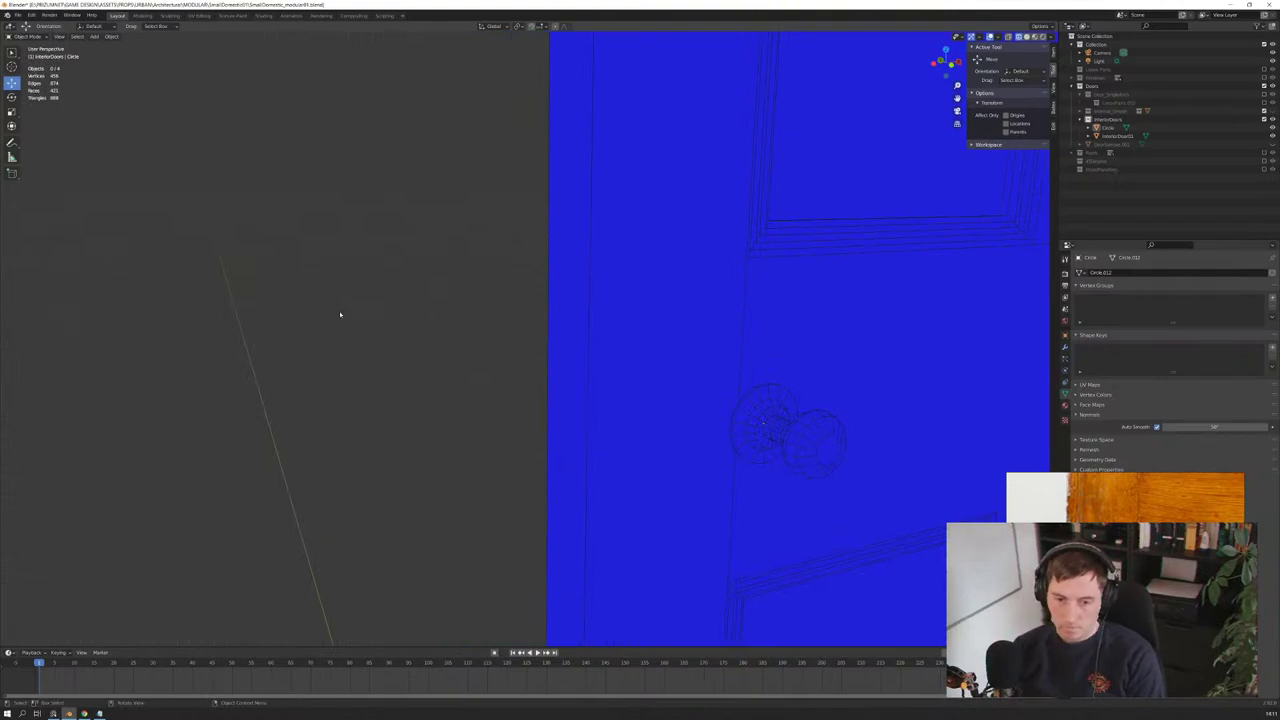
left_click(813, 442)
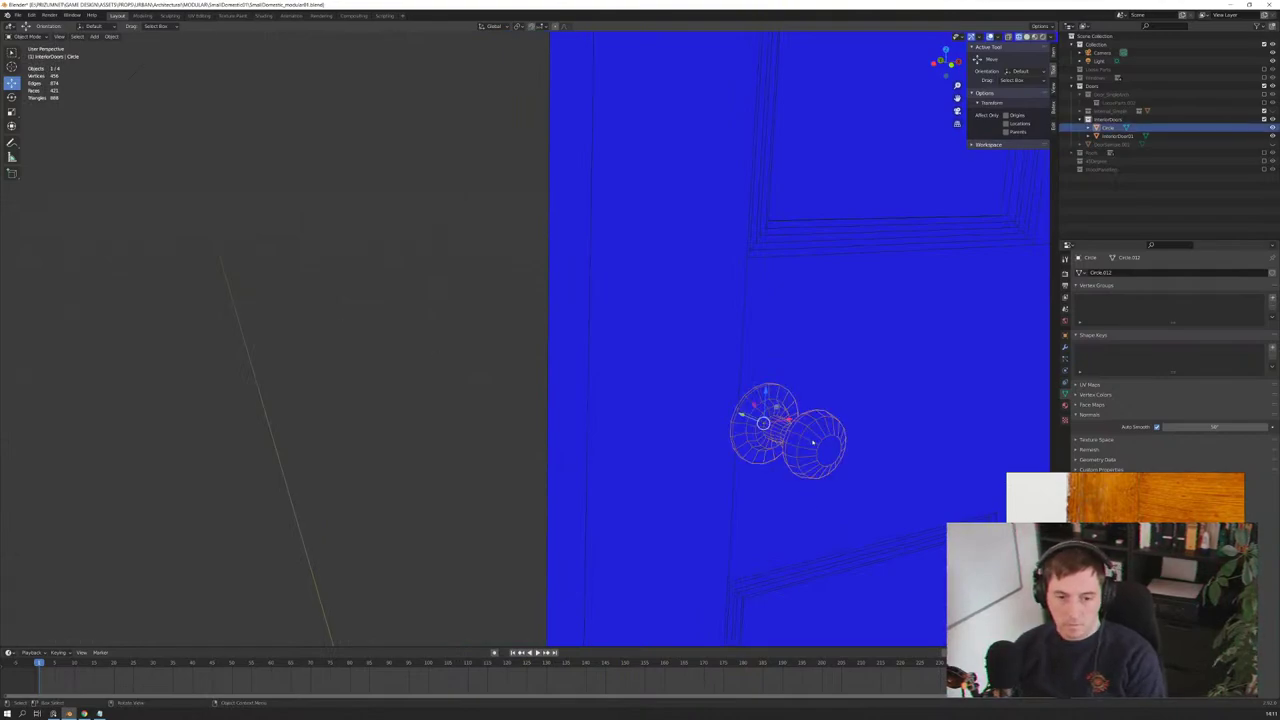
left_click(326, 209)
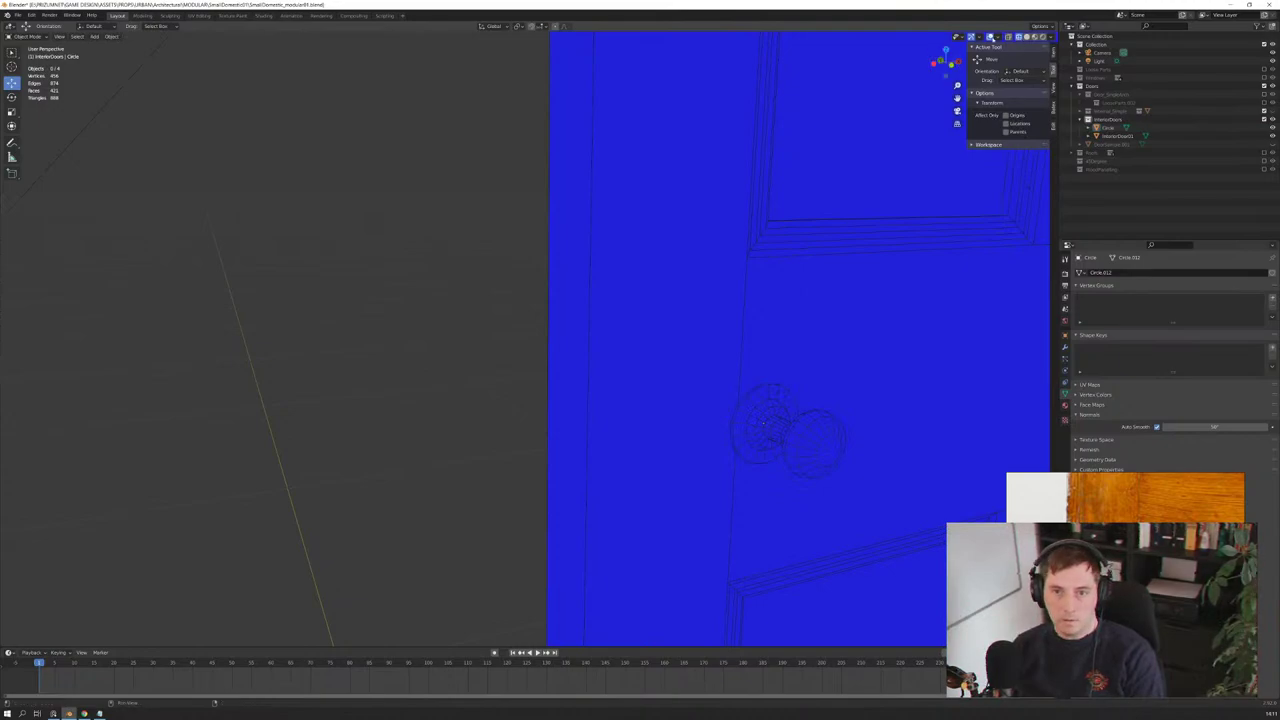
middle_click_drag(786, 243, 760, 357)
scroll(760, 357, "down", 3)
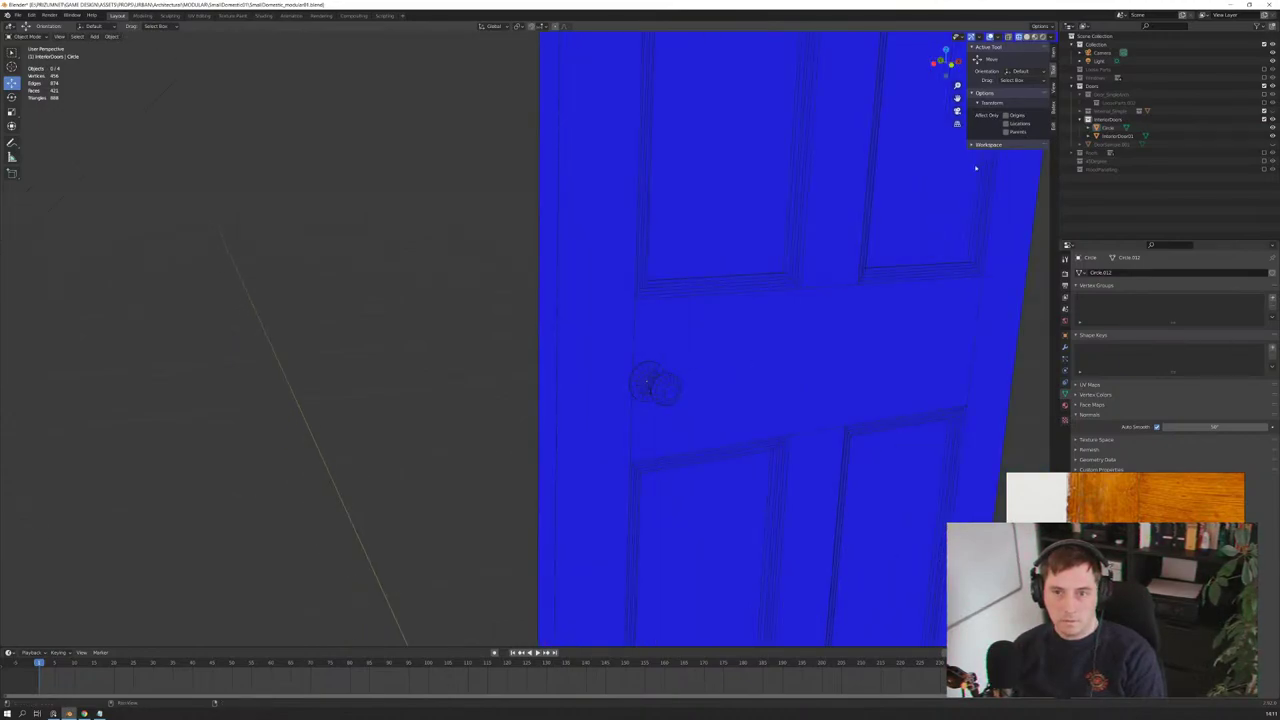
Step: Save the door scene with File > Save and bring up the Shift+A Add menu
mouse_move(976, 168)
middle_mouse_down()
mouse_move(666, 366)
mouse_move(694, 360)
middle_mouse_up()
scroll(560, 330, "up", 3)
scroll(615, 355, "down", 2)
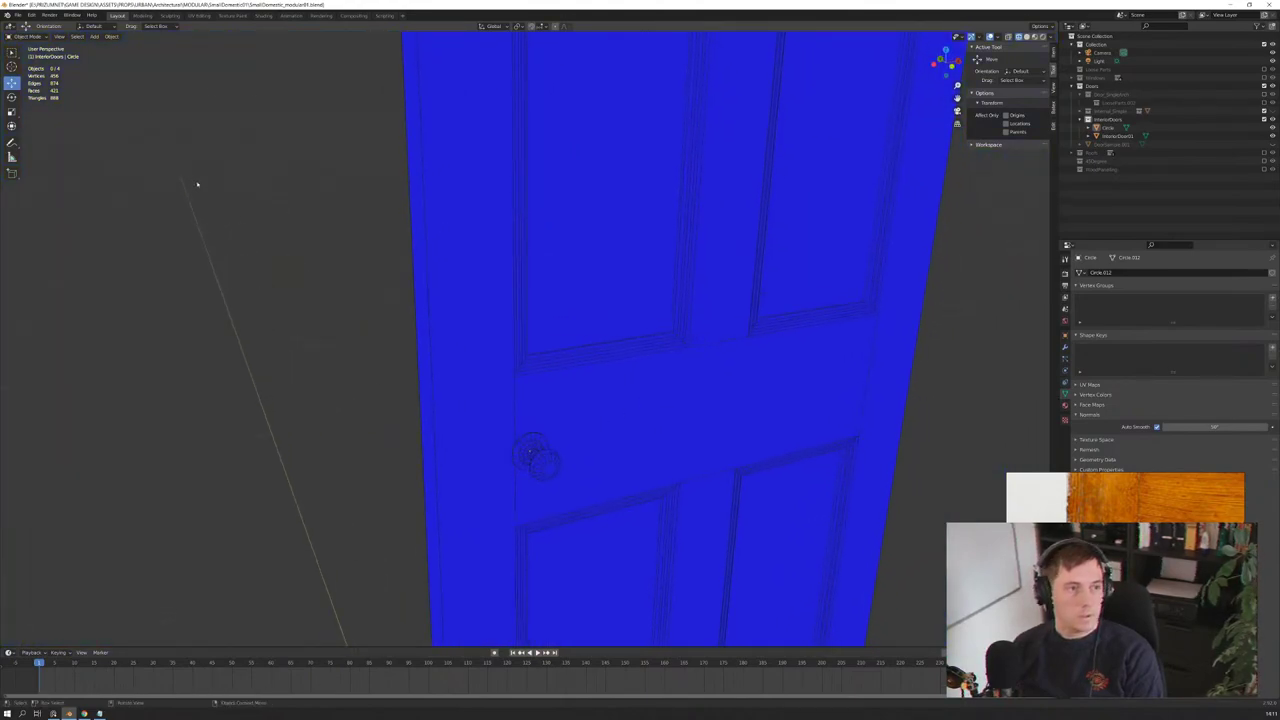
scroll(210, 190, "down", 5)
middle_click_drag(226, 194, 380, 254)
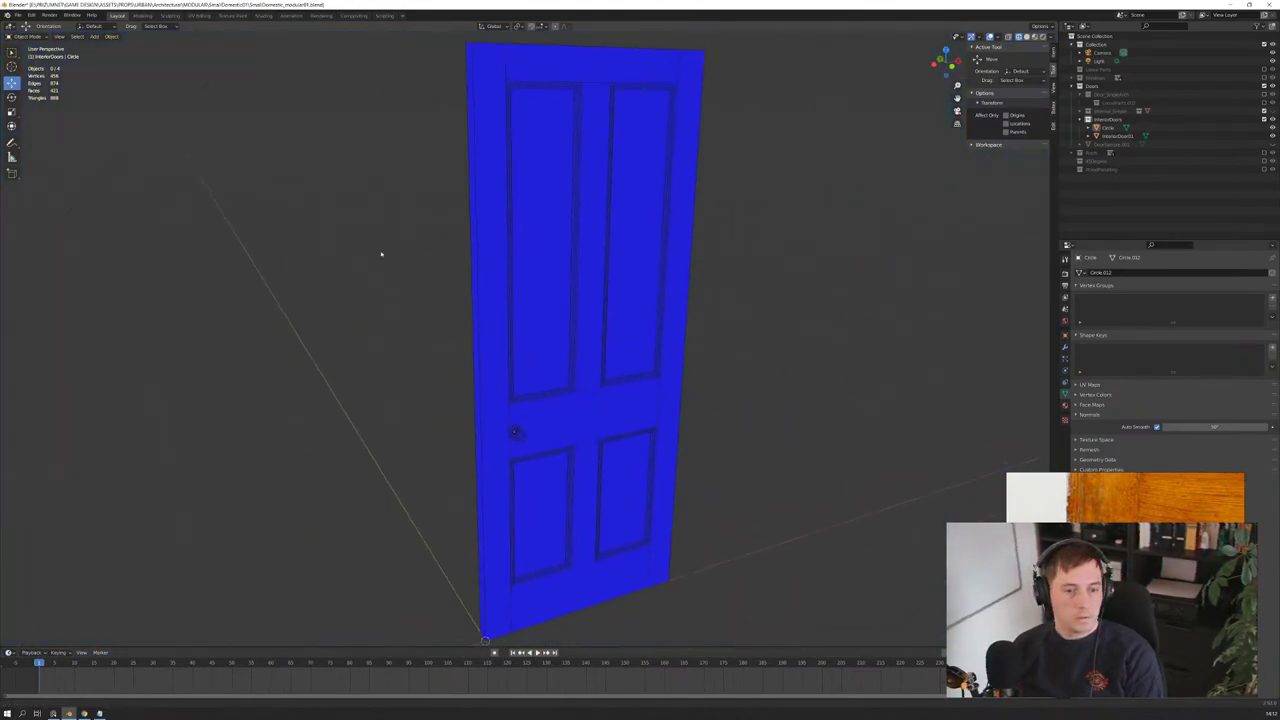
left_click(76, 38)
left_click(17, 15)
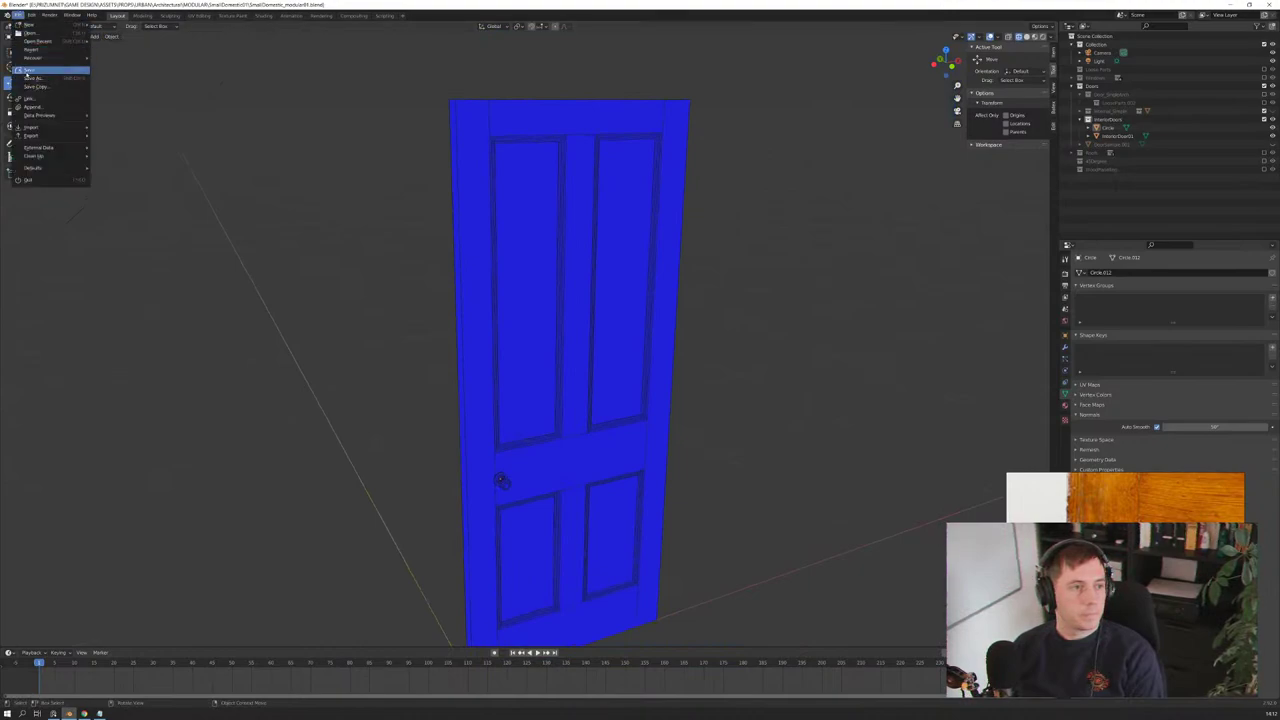
left_click(27, 71)
key("shift+a")
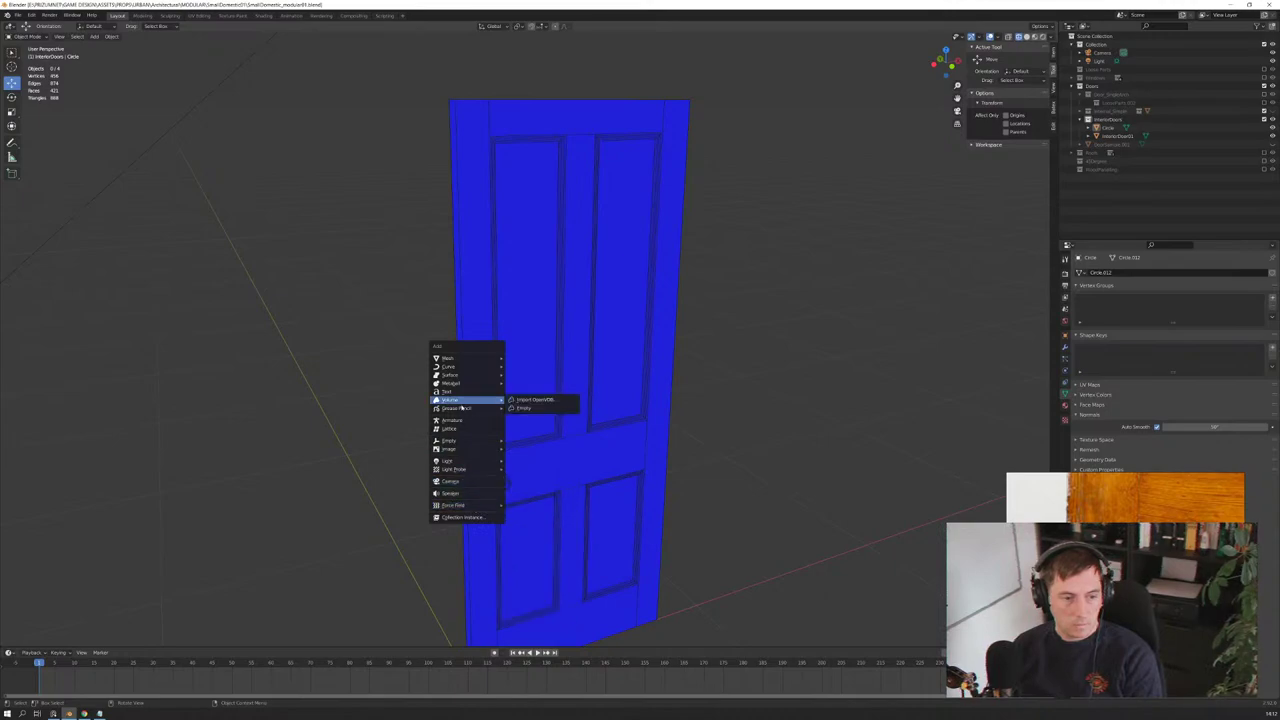
mouse_move(455, 358)
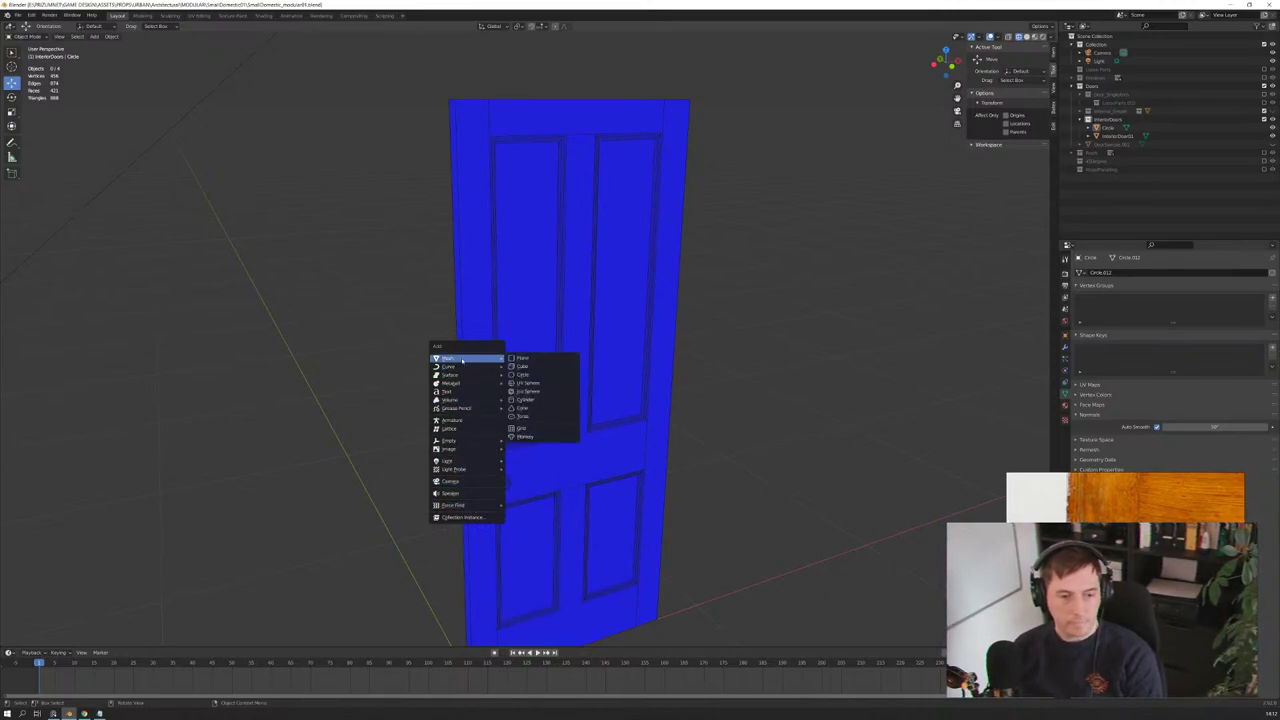
Step: Add a plane at the door's base and set its size to 0
left_click(522, 358)
scroll(452, 423, "down", 4)
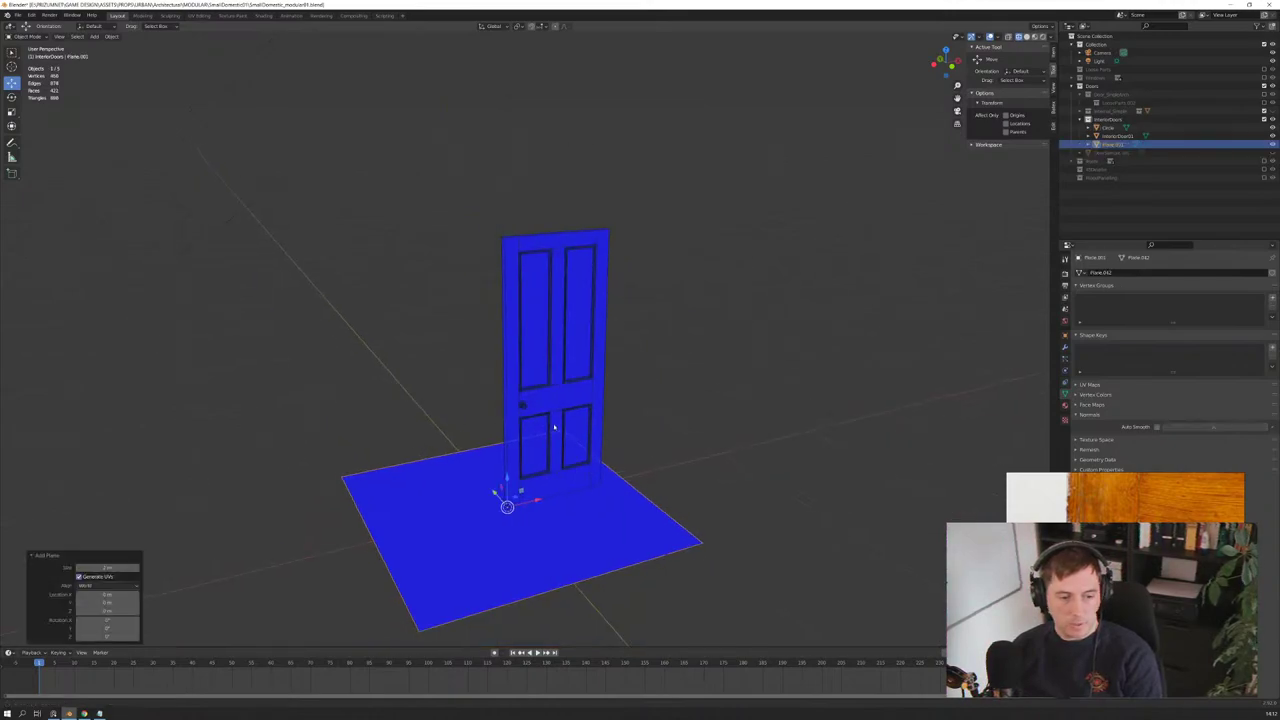
middle_click_drag(554, 427, 603, 420, "shift")
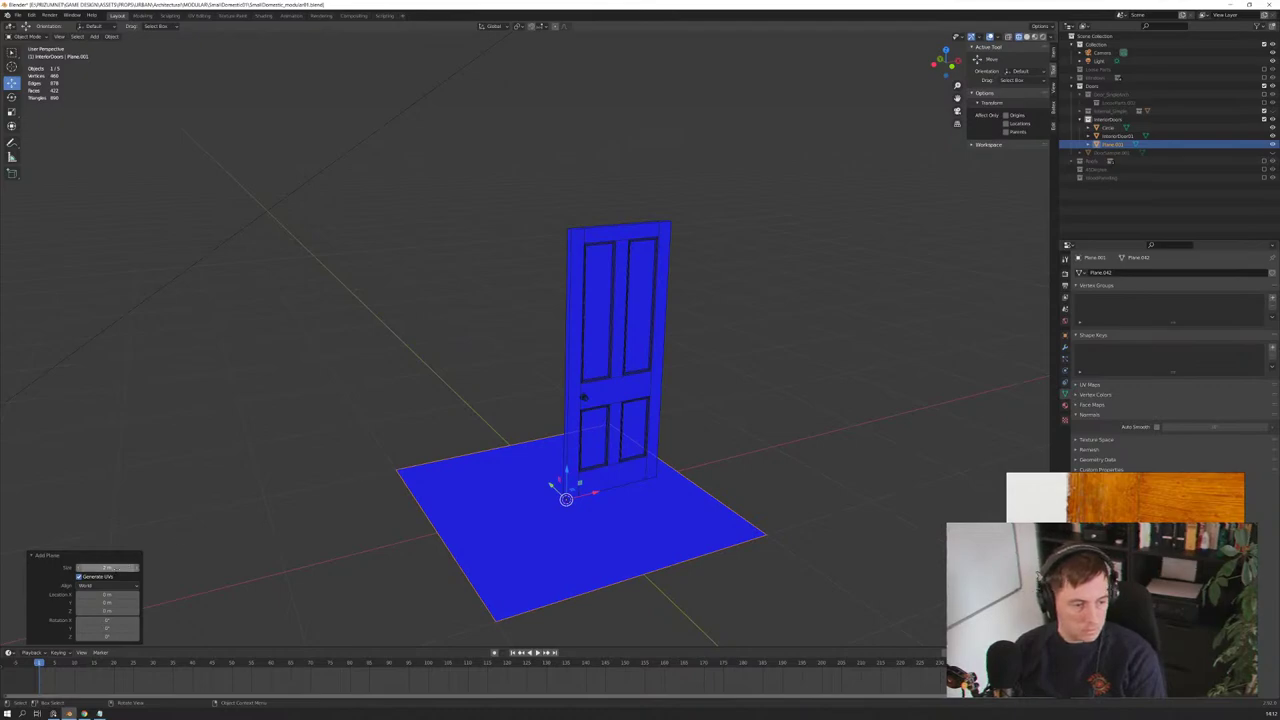
left_click(107, 567)
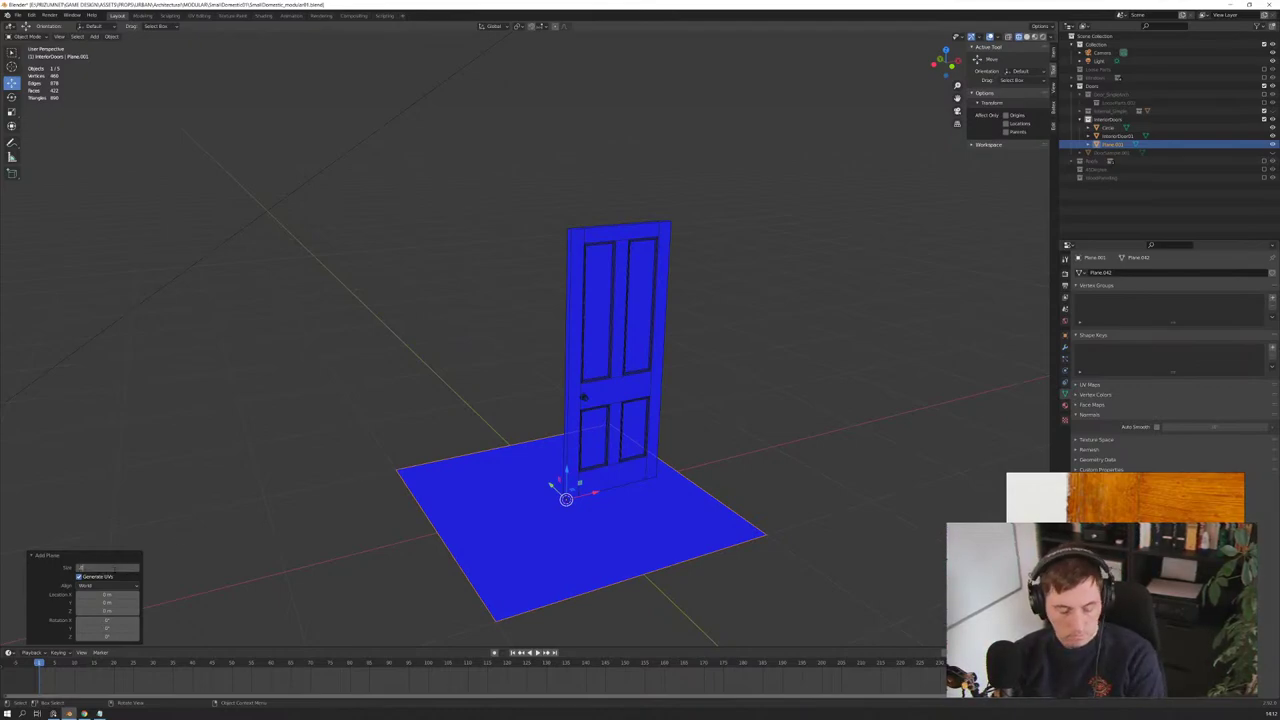
type("0")
key("Return")
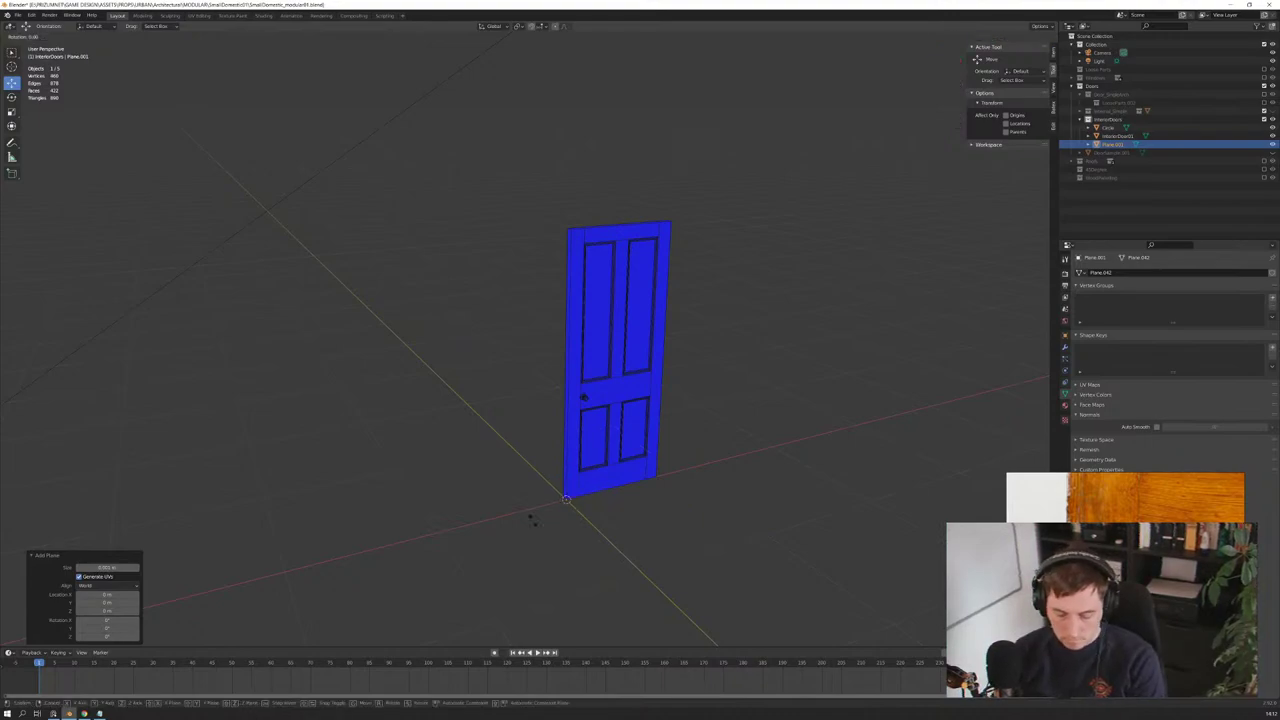
Step: Rotate the plane 90° about the X axis to stand it upright
key("r")
key("x")
key("9")
key("0")
key("Return")
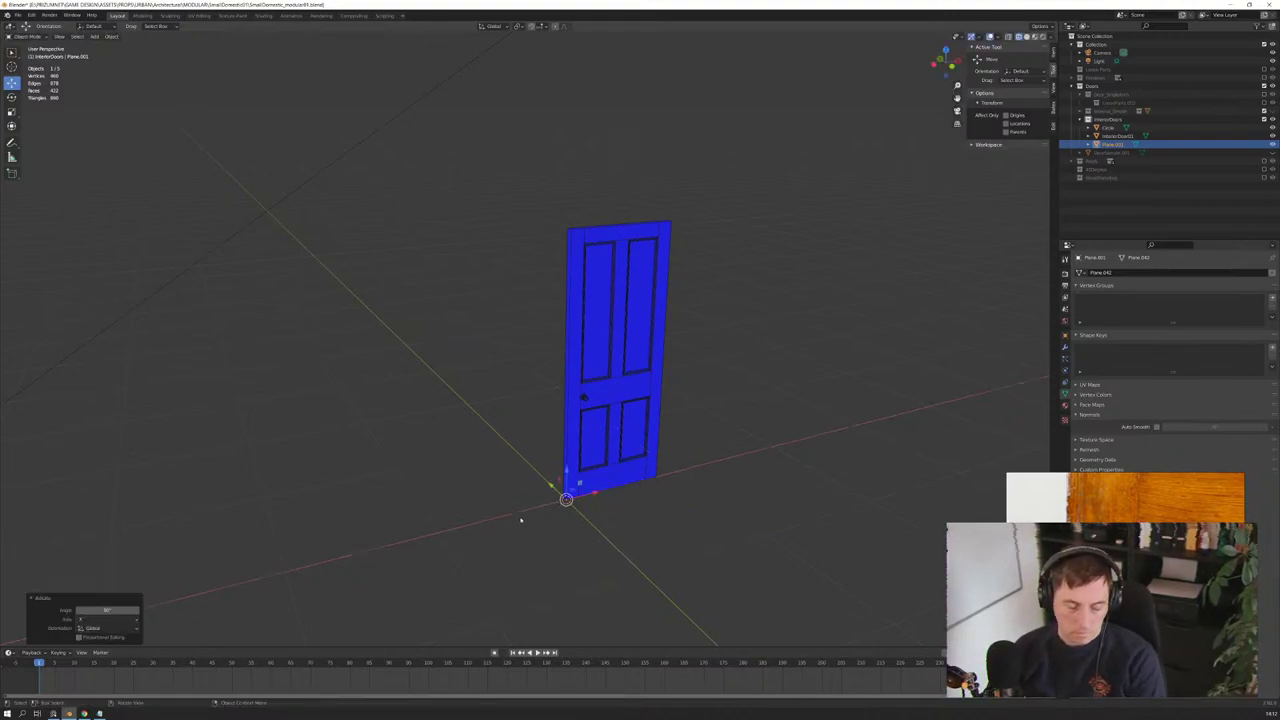
scroll(520, 517, "up", 4)
scroll(586, 508, "down", 2)
scroll(642, 247, "up", 2)
scroll(623, 457, "up", 2)
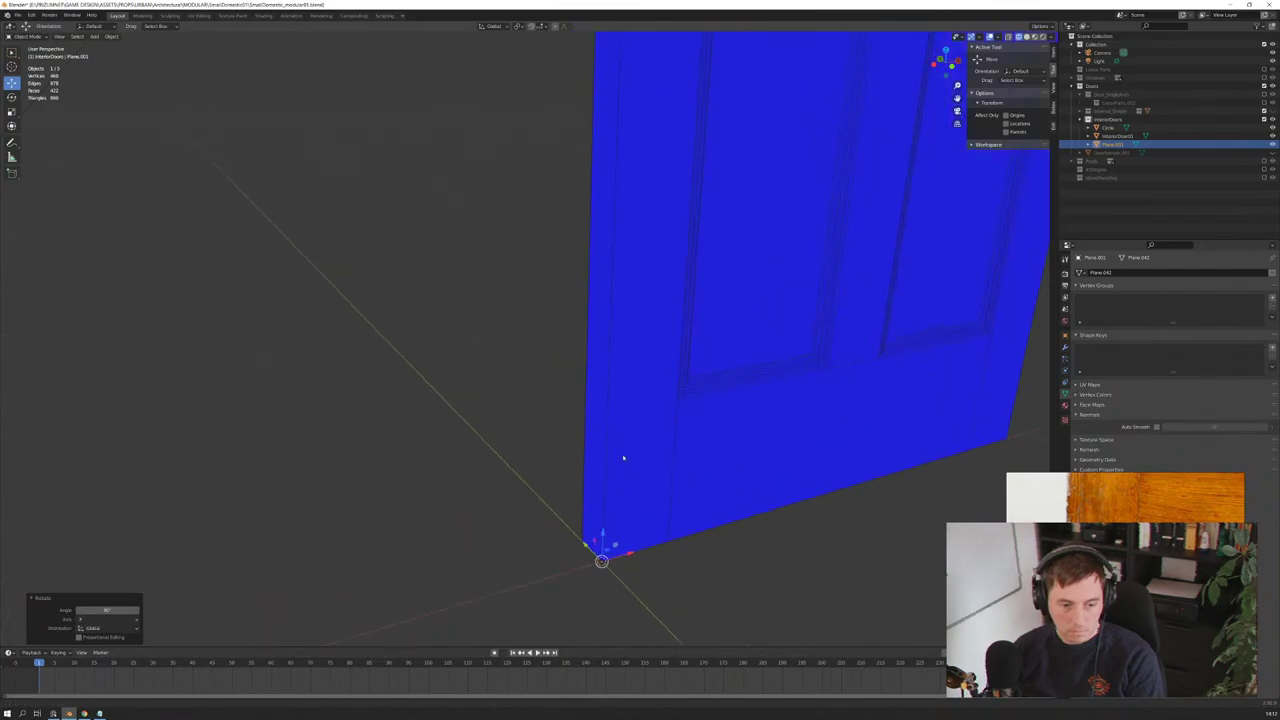
scroll(620, 460, "down", 1)
scroll(626, 495, "up", 2)
Step: In front view, raise the plane 0.0752 m along Z
key("KP_1")
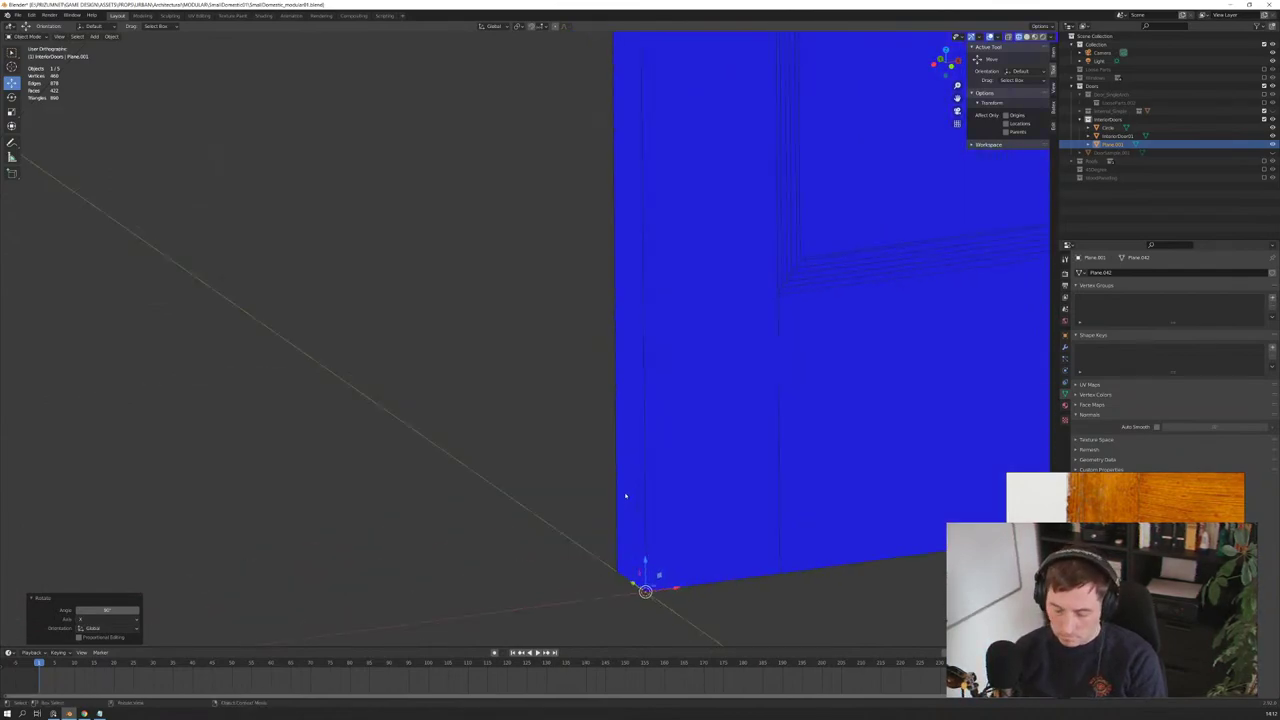
scroll(625, 496, "up", 5)
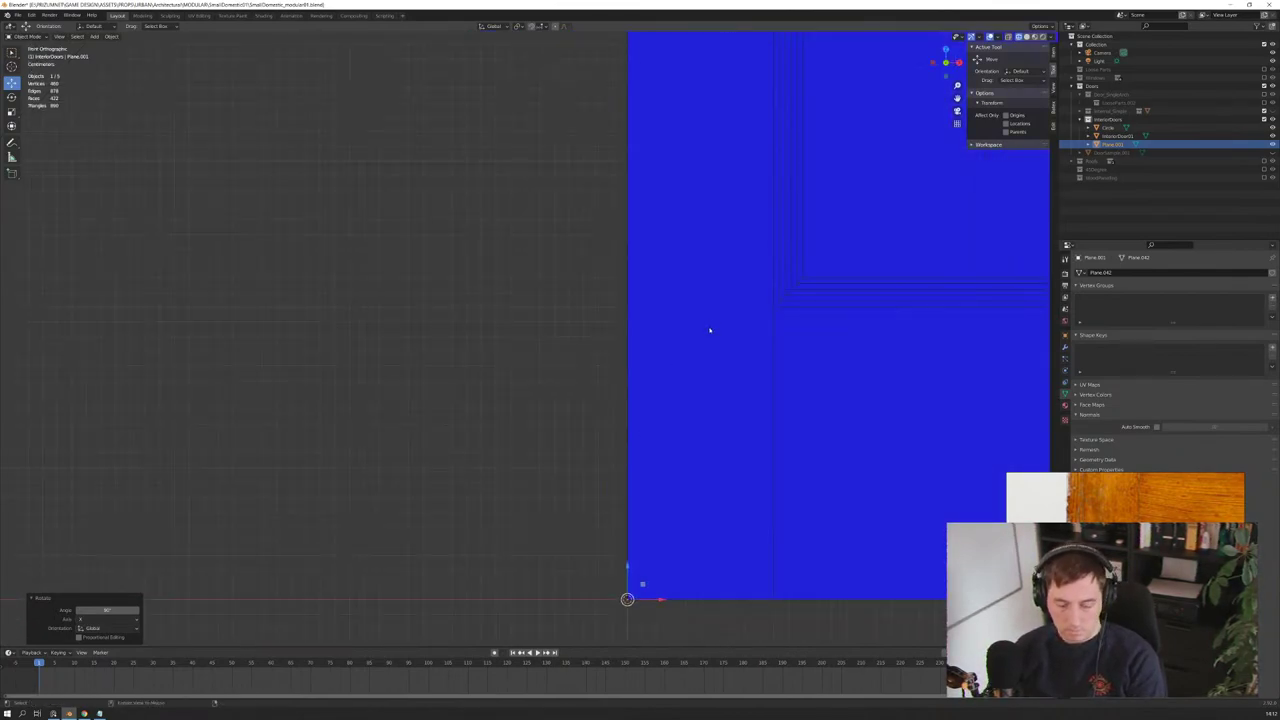
key("h")
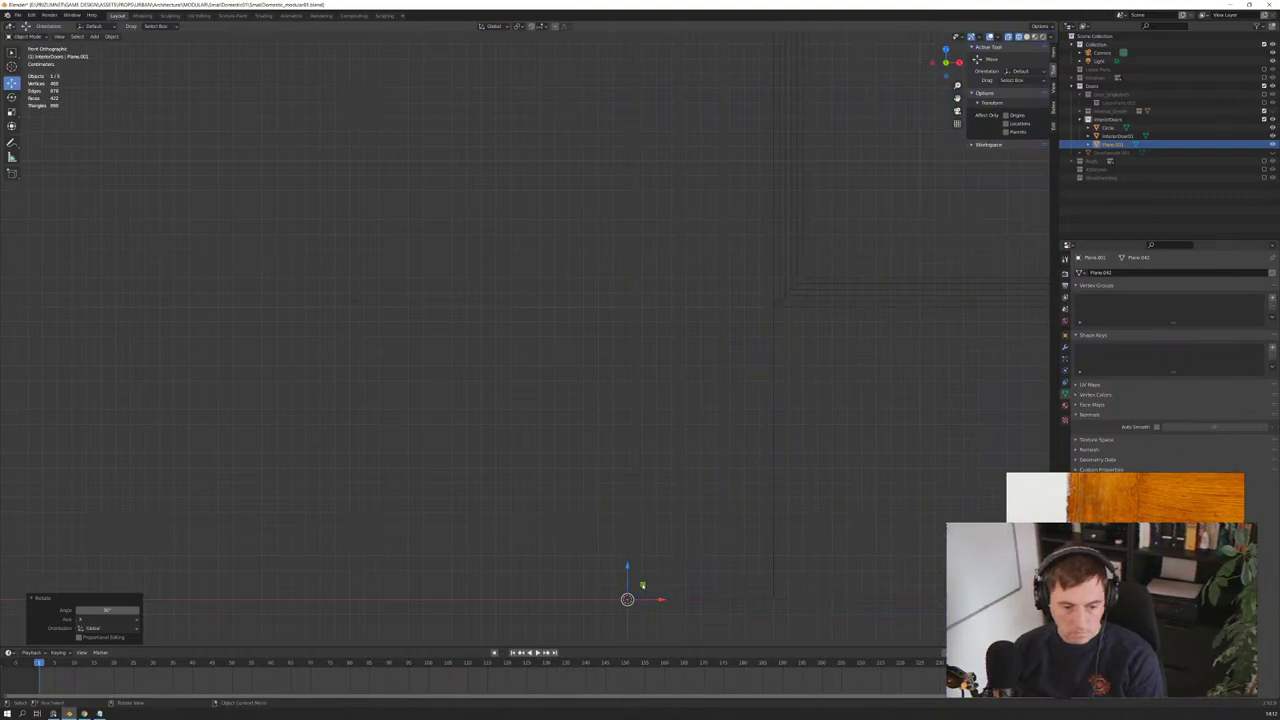
key("g")
key("z")
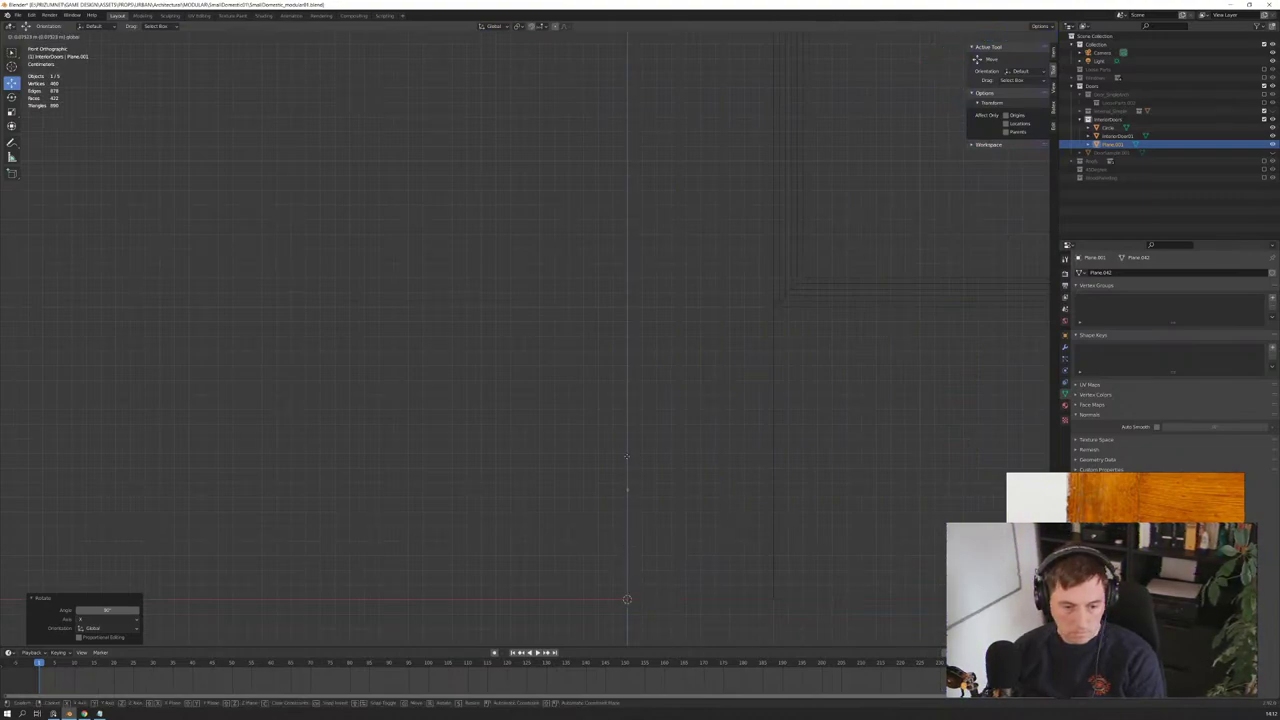
left_click(626, 457)
key("KP_Decimal")
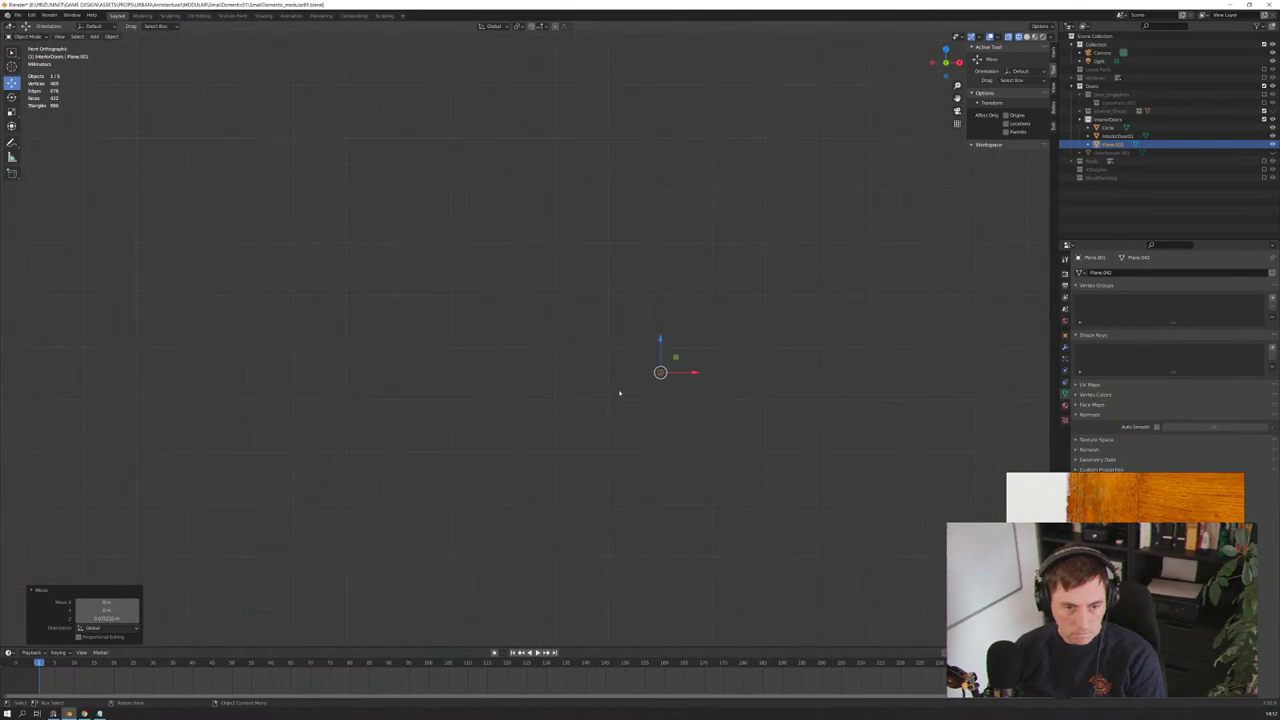
scroll(619, 393, "down", 2)
scroll(619, 391, "down", 8)
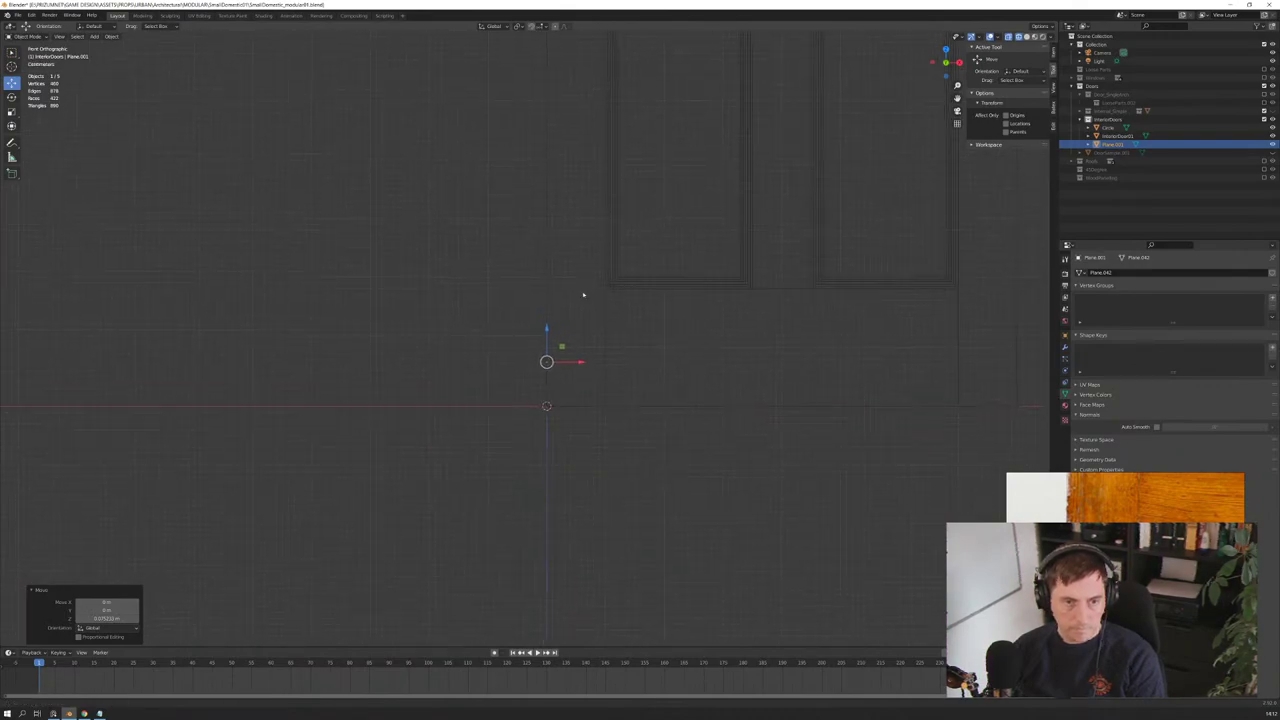
middle_click_drag(583, 291, 612, 547, "shift")
Step: Adjust the plane's height along Z and move it along X beside the knob
key("g")
key("z")
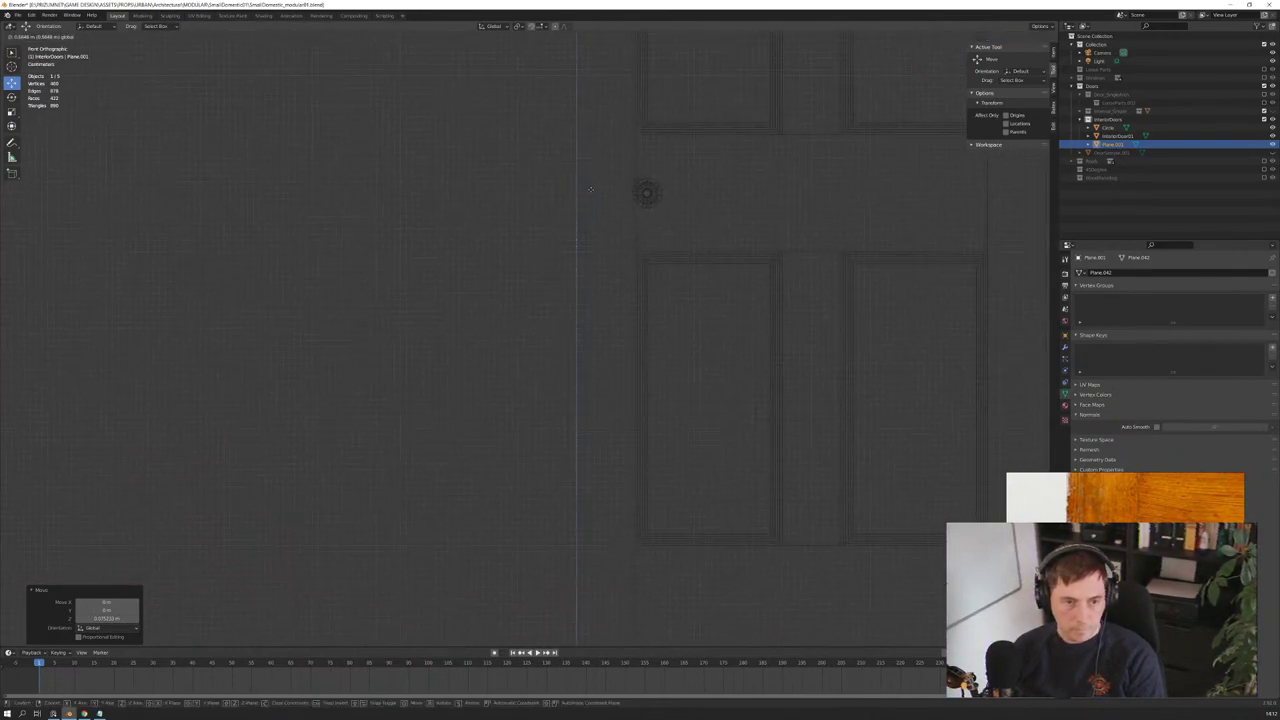
left_click(590, 158)
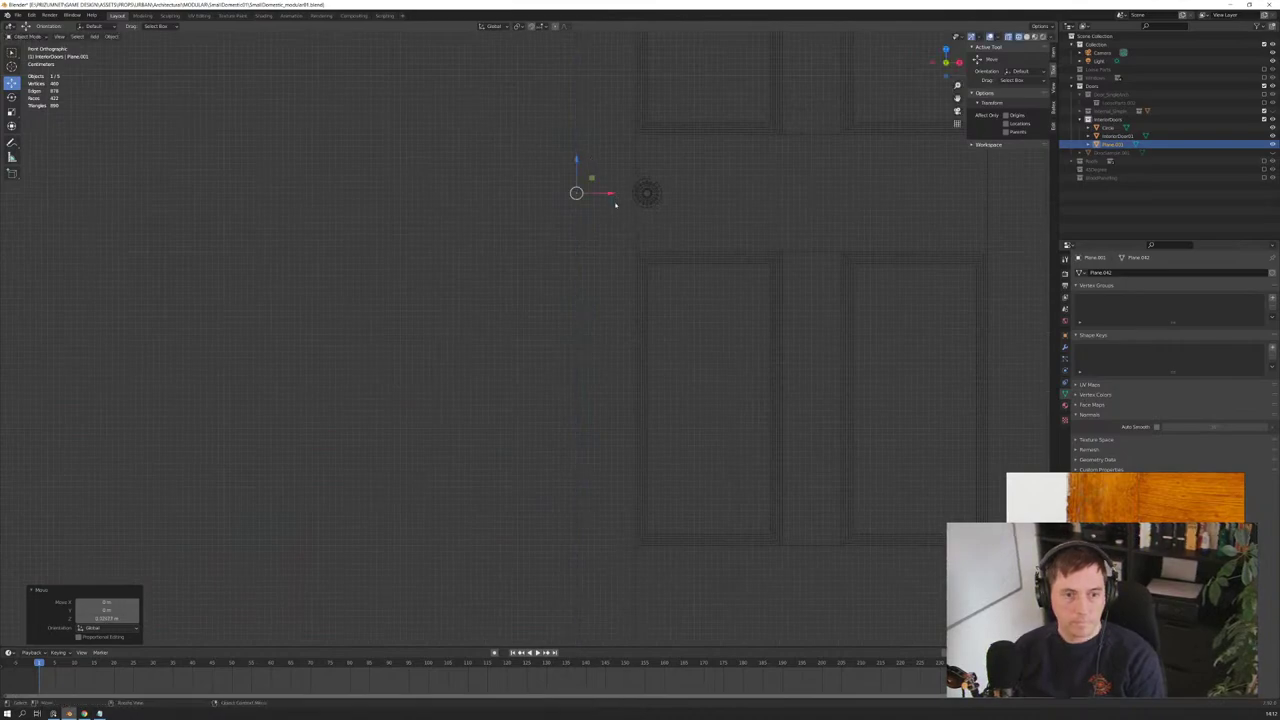
key("g")
key("x")
left_click(646, 193)
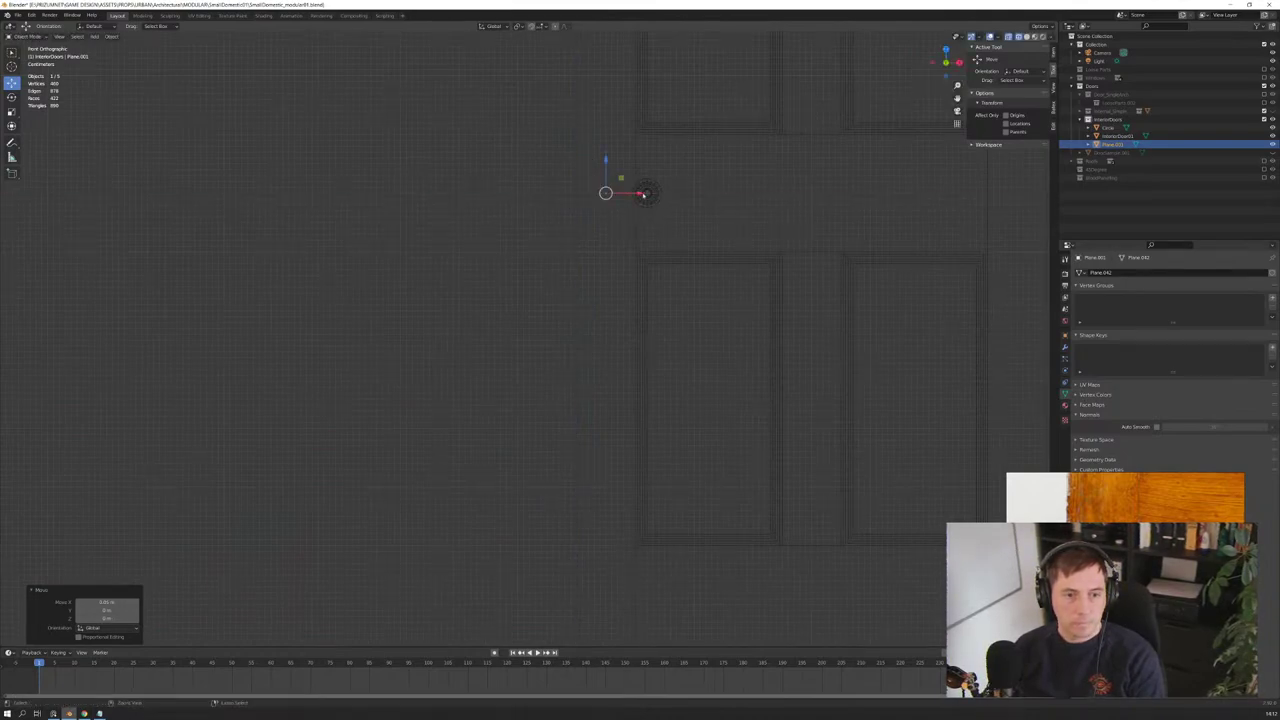
scroll(626, 340, "up", 4)
mouse_move(625, 363)
middle_mouse_down("shift")
mouse_move(540, 340)
mouse_move(557, 407)
middle_mouse_up("shift")
scroll(535, 336, "up", 3)
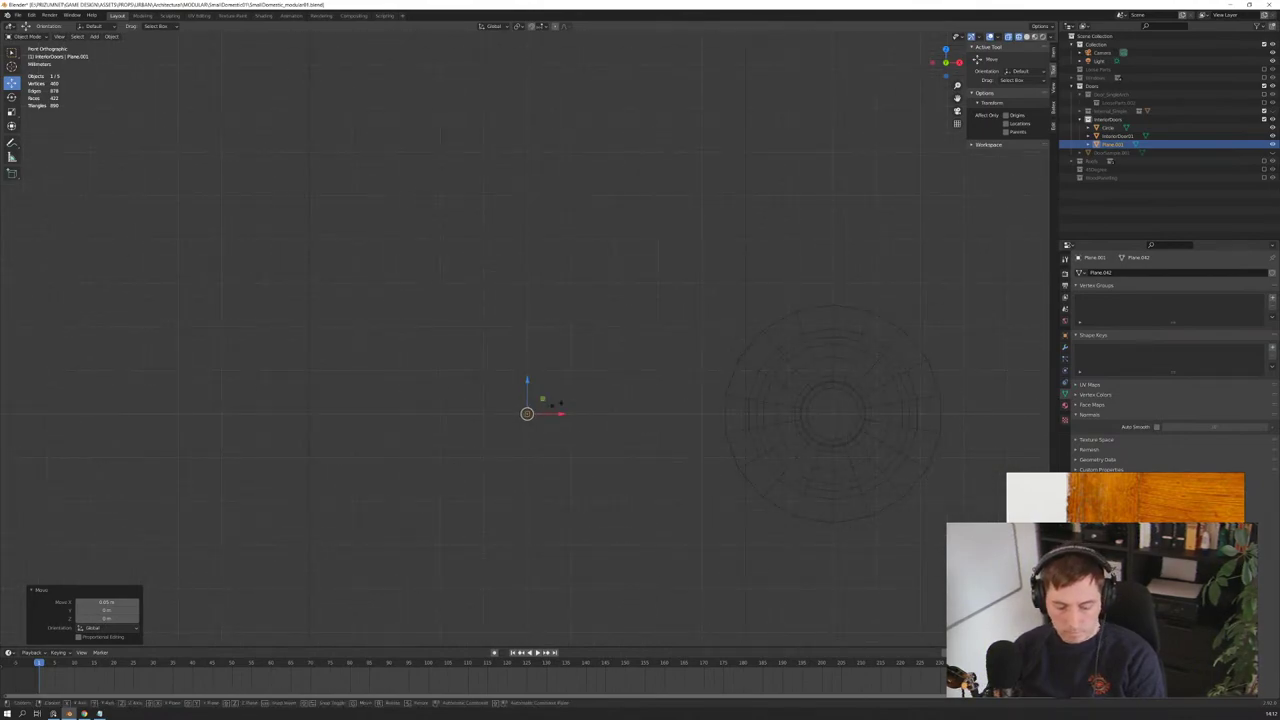
Step: Scale the plane by 0.510 and check its placement from side and front views
key("s")
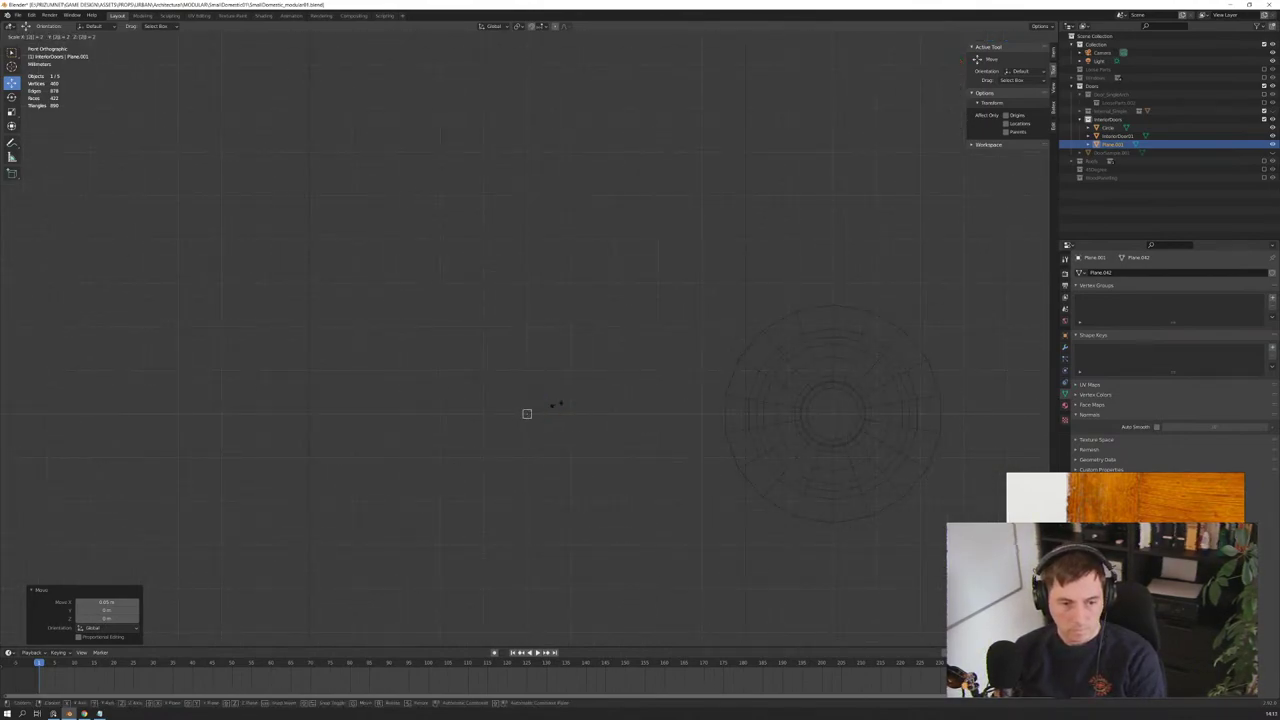
type("0.5")
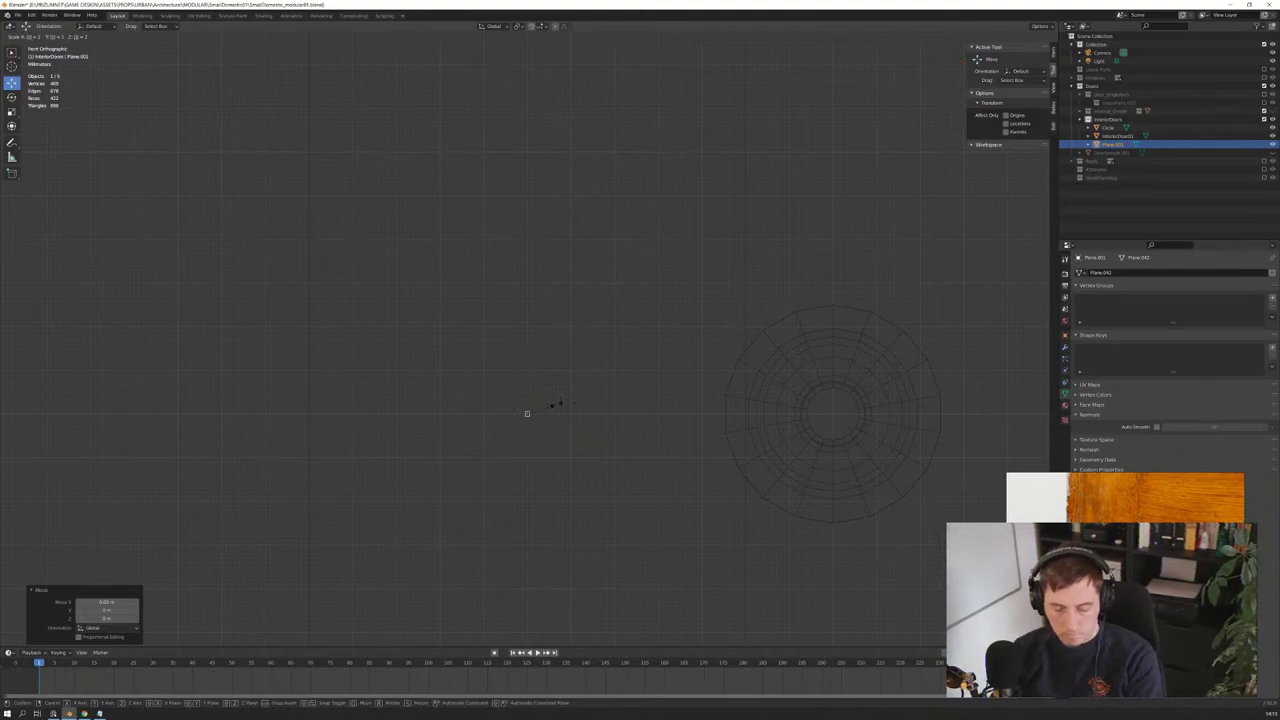
type("10")
key("Return")
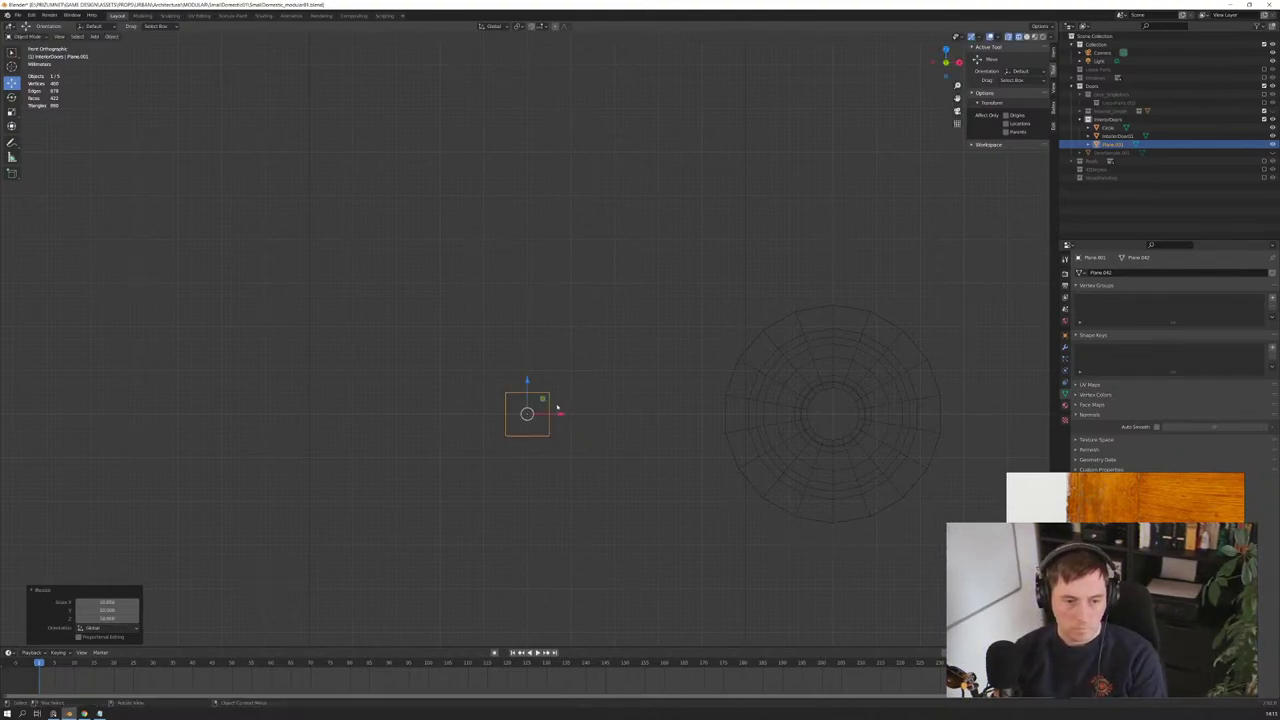
scroll(557, 403, "down", 5)
mouse_move(557, 403)
middle_mouse_down()
mouse_move(528, 339)
mouse_move(566, 349)
middle_mouse_up()
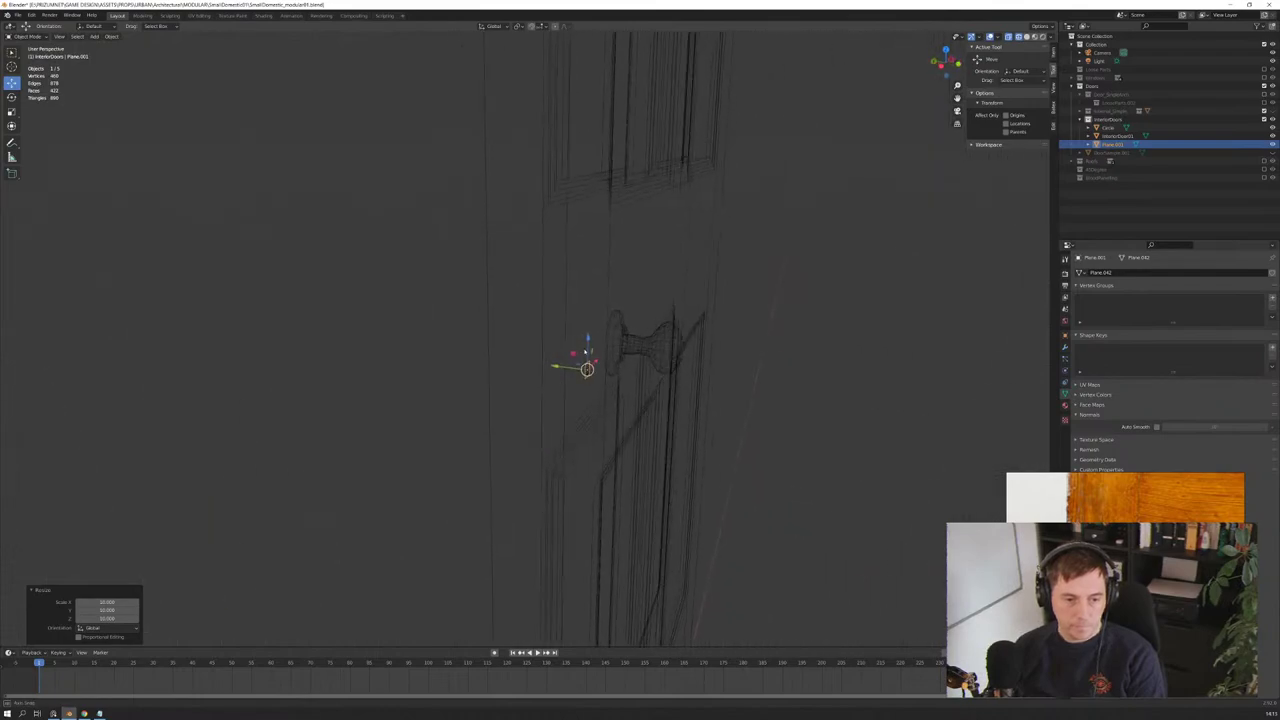
key("KP_3")
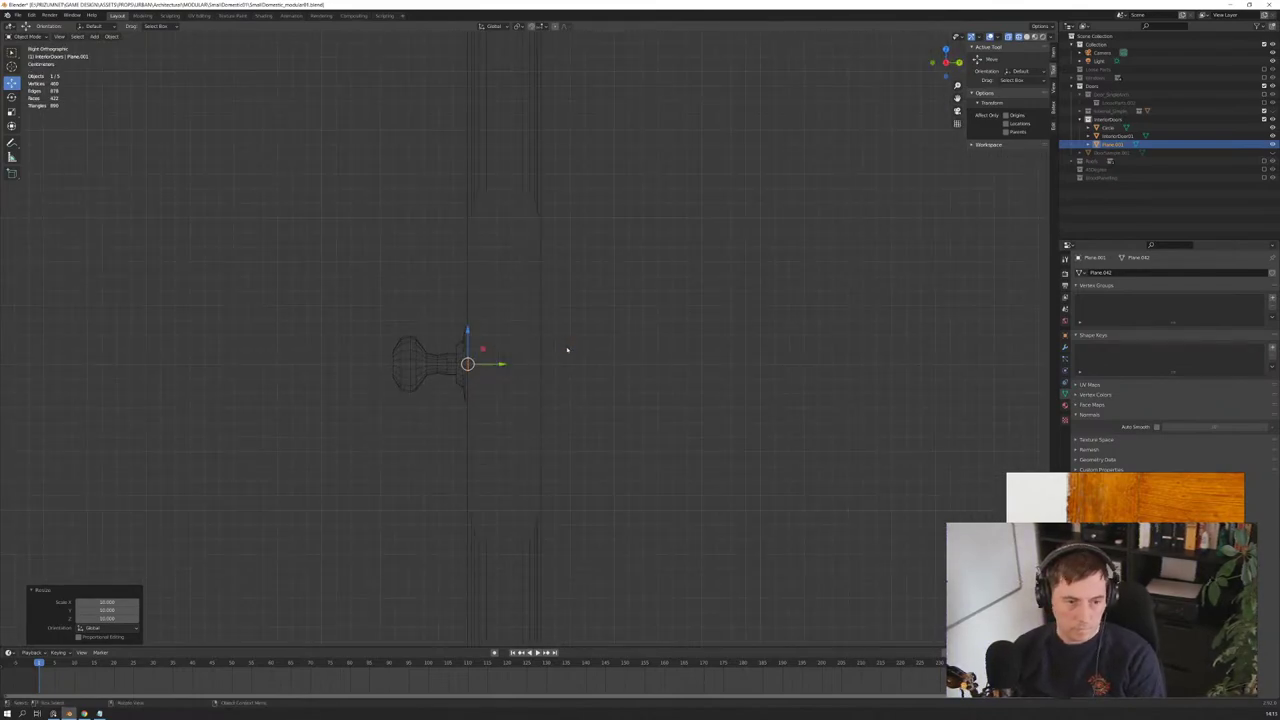
key("KP_1")
scroll(566, 349, "up", 4)
scroll(574, 323, "up", 2)
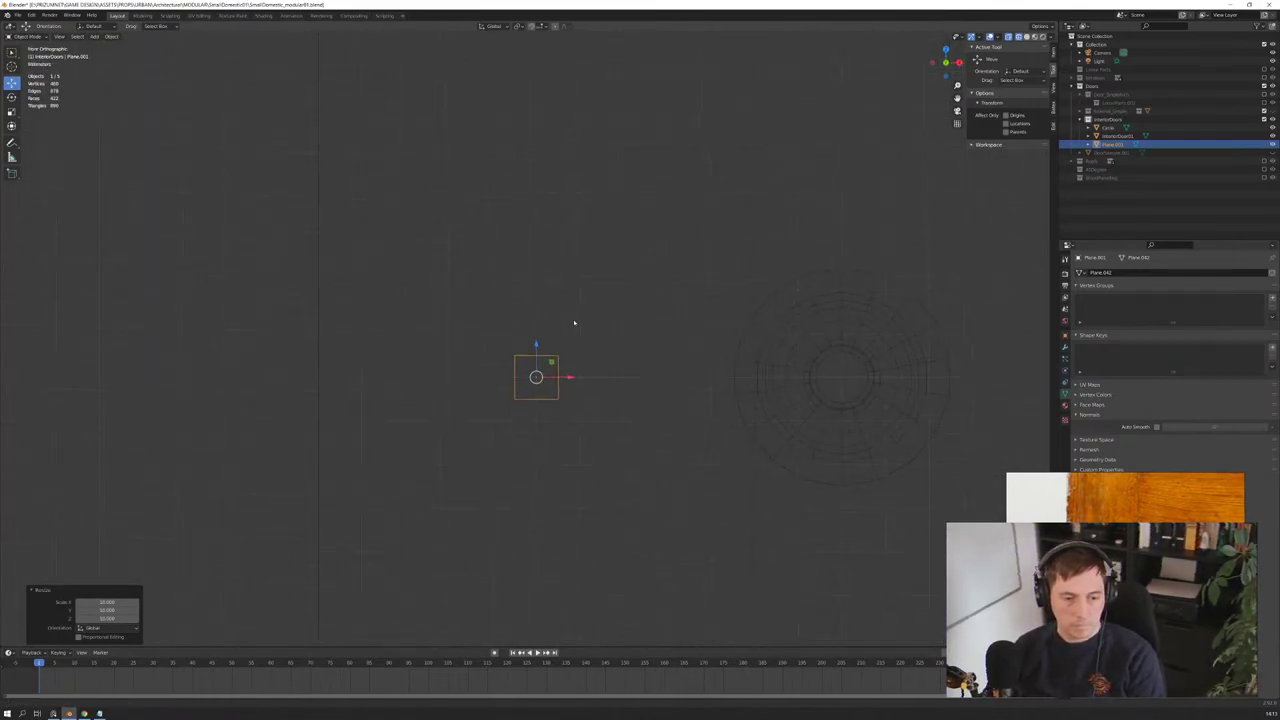
middle_click_drag(574, 323, 620, 309, "shift")
key("Tab")
Step: In face mode, try raising the plane's top edge, undo both attempts and clear the selection
key("3")
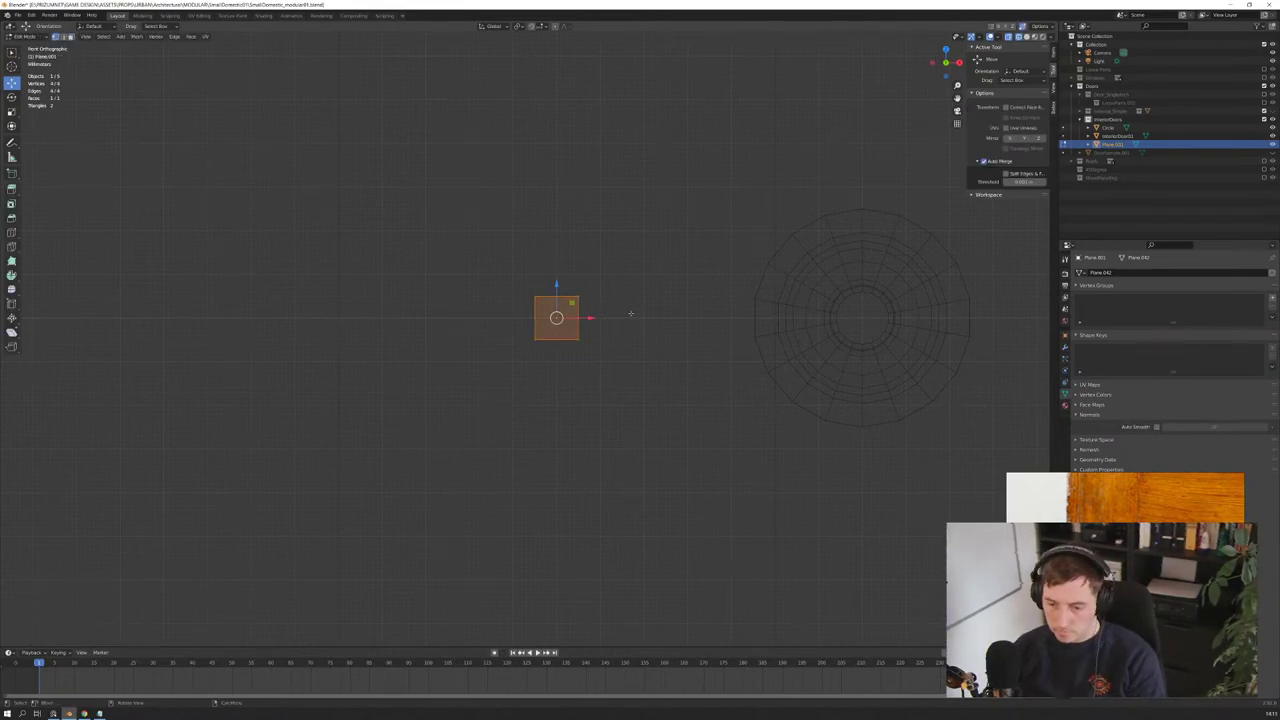
left_click(578, 291)
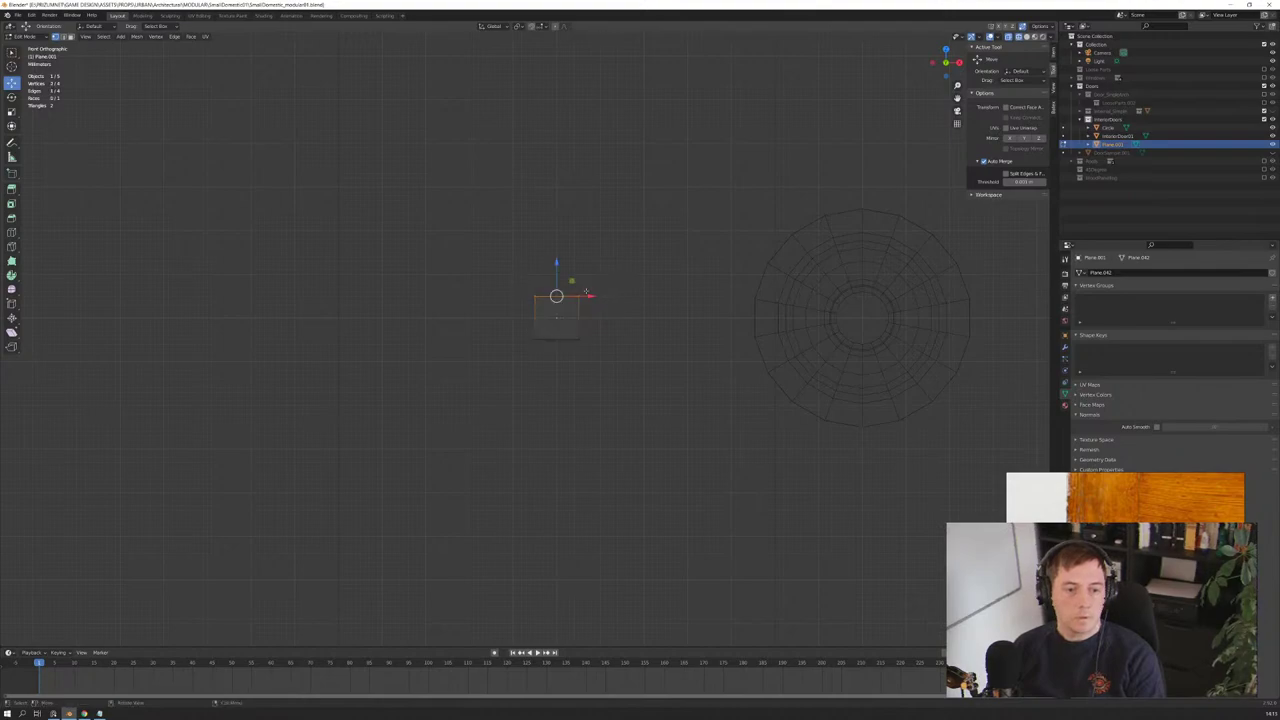
left_click_drag(556, 296, 578, 231)
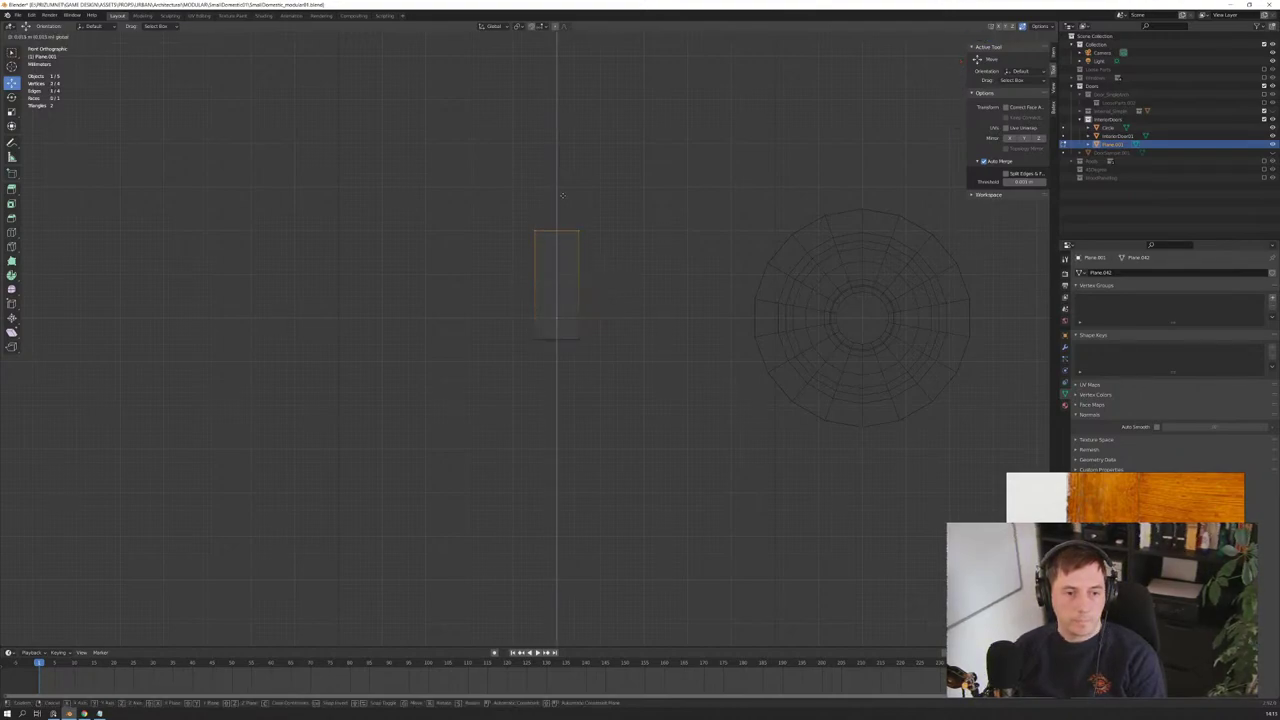
key("ctrl+z")
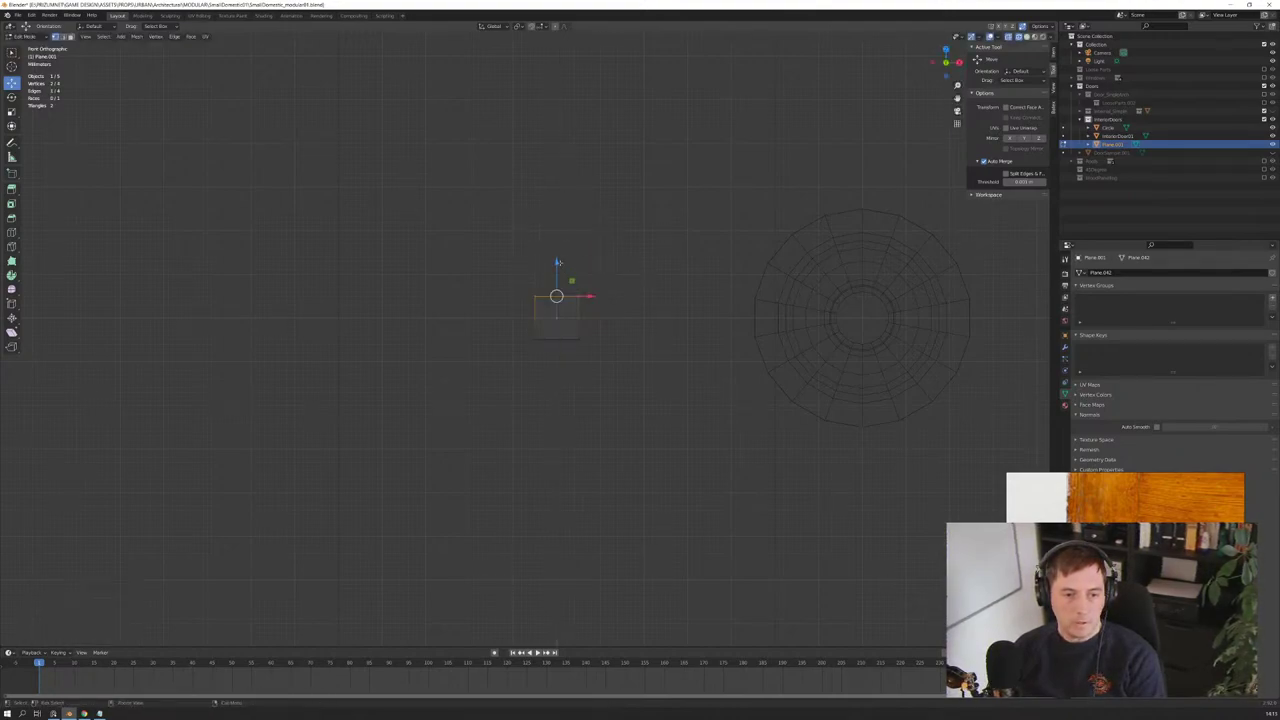
left_click_drag(558, 262, 563, 197)
key("ctrl+z")
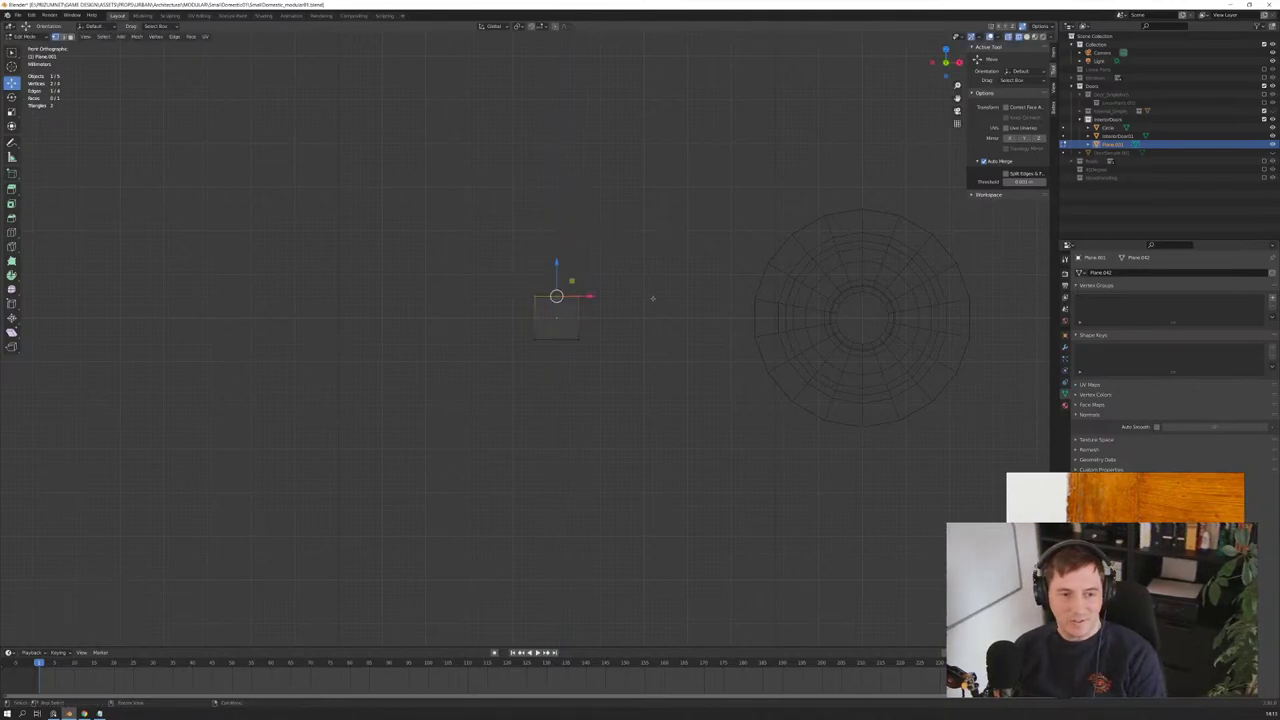
key("alt+a")
Step: In front orthographic view, test merging the top corners into a point, then undo to the square plane
middle_click_drag(549, 280, 670, 289)
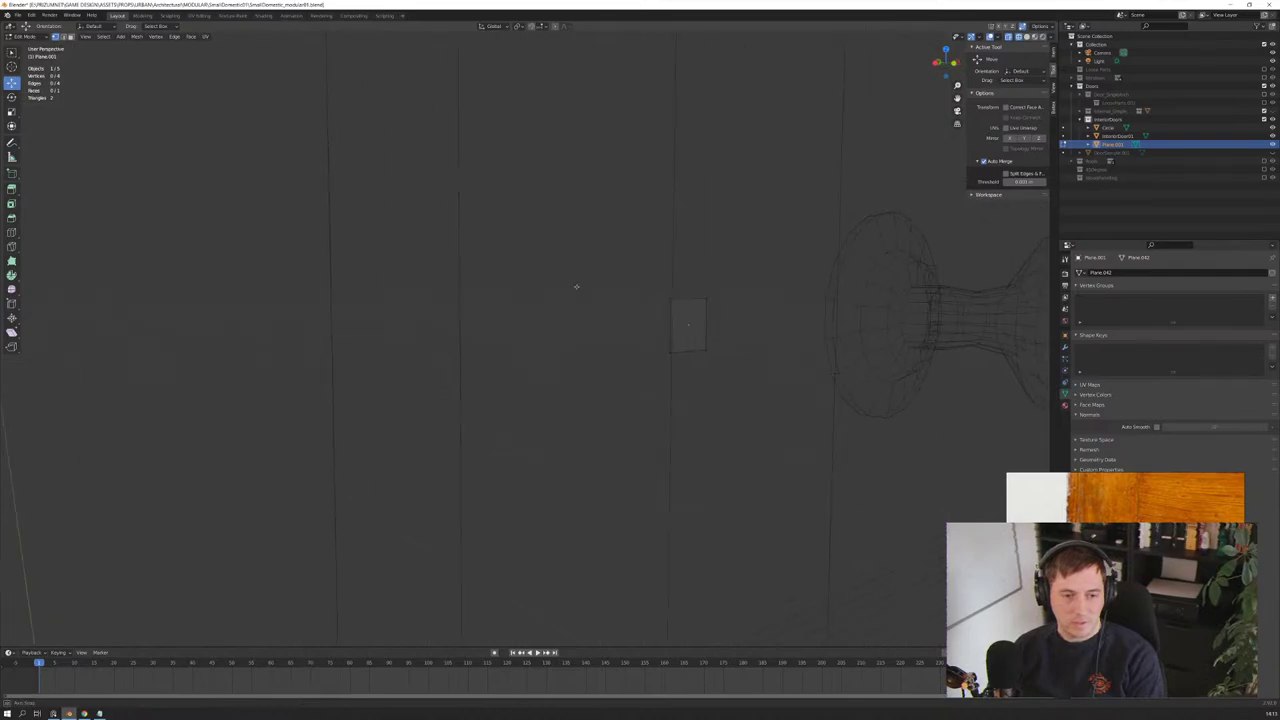
key("a")
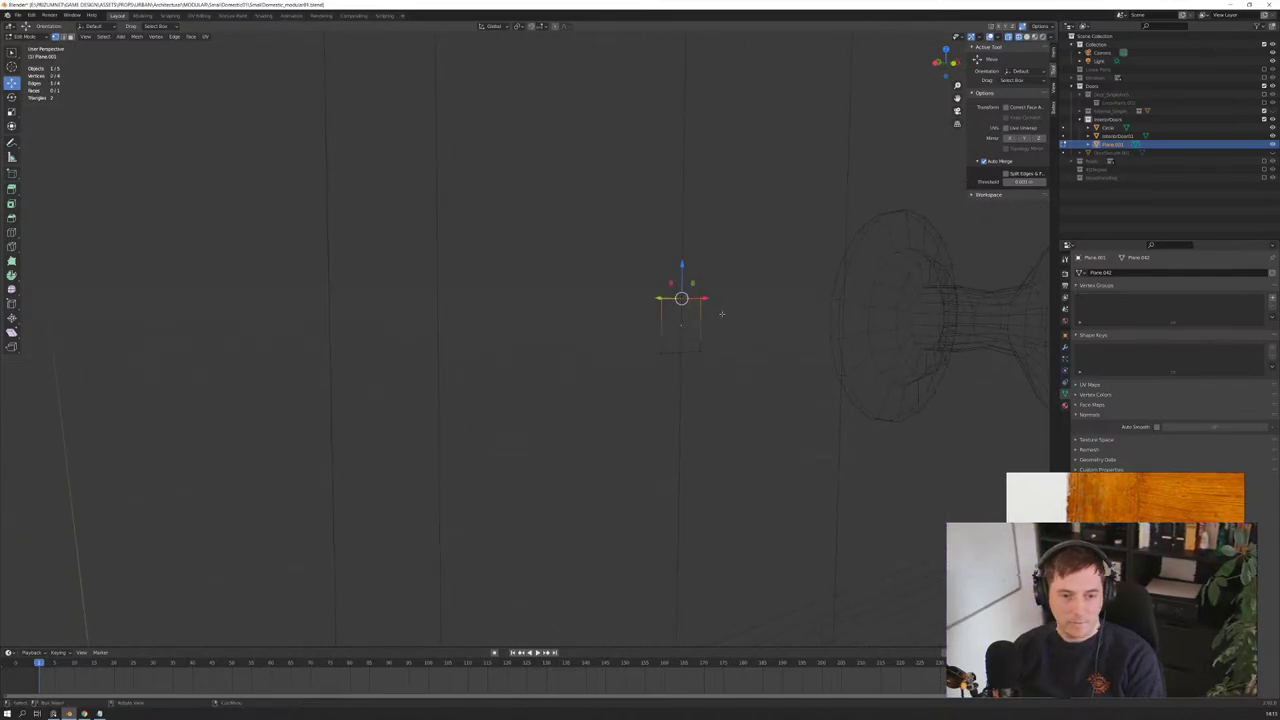
middle_click_drag(670, 289, 721, 314)
key("KP_5")
key("KP_1")
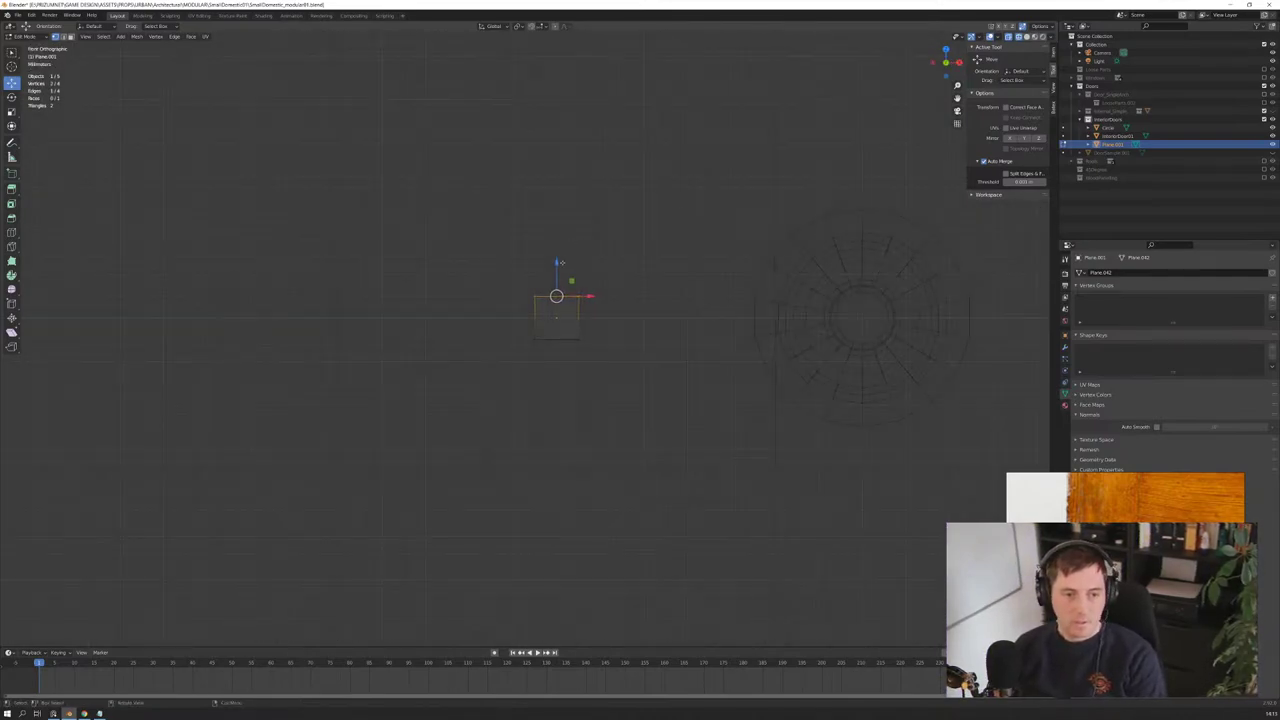
key("g")
left_click(565, 196)
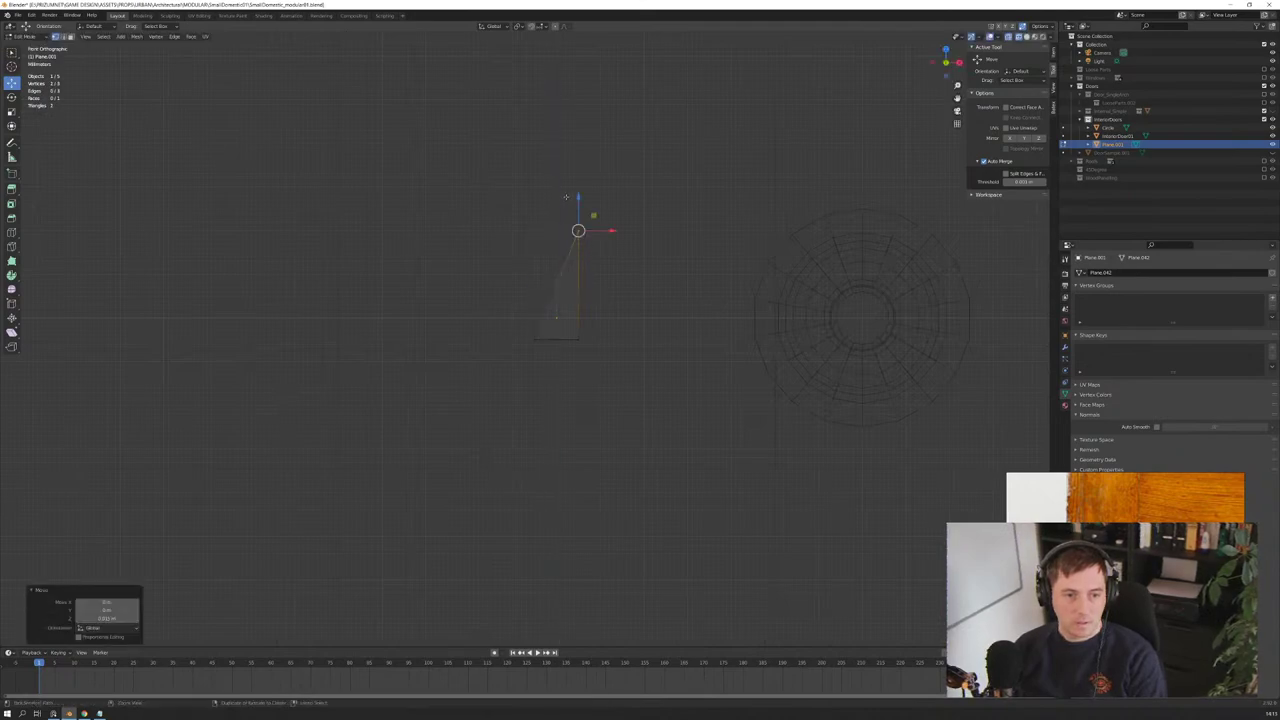
middle_click_drag(565, 196, 578, 206)
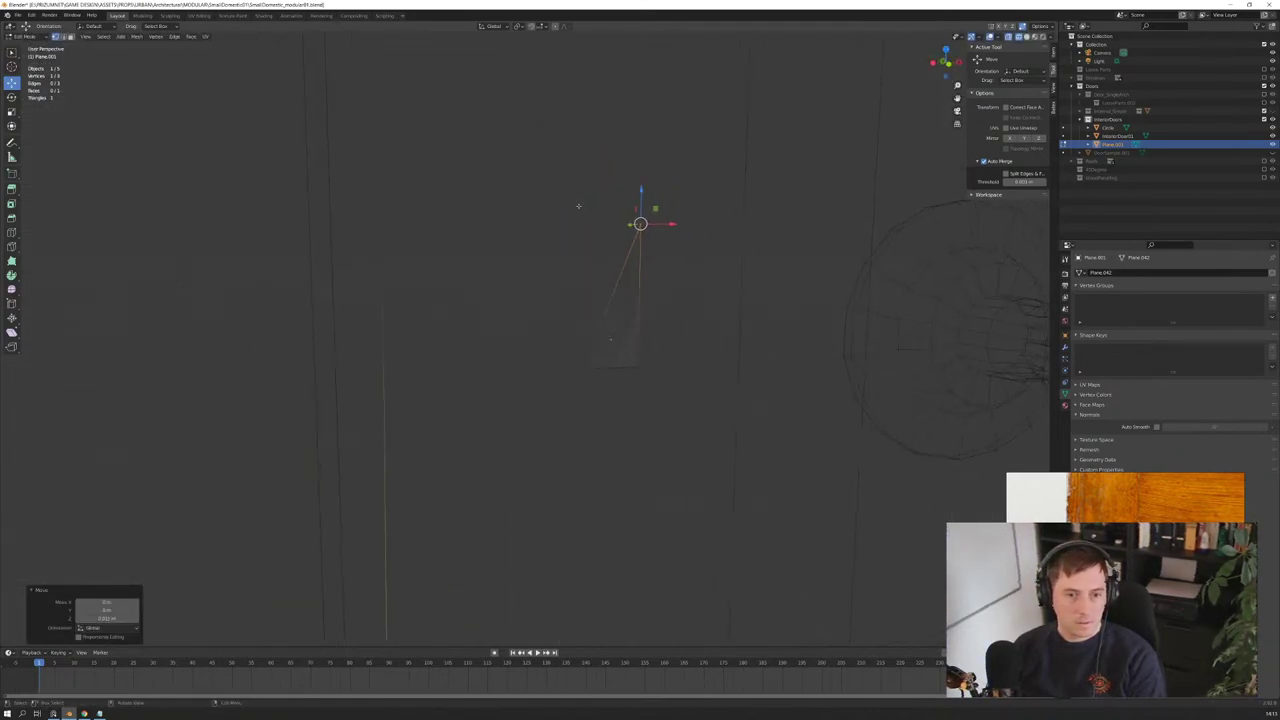
key("g")
key("x")
key("Escape")
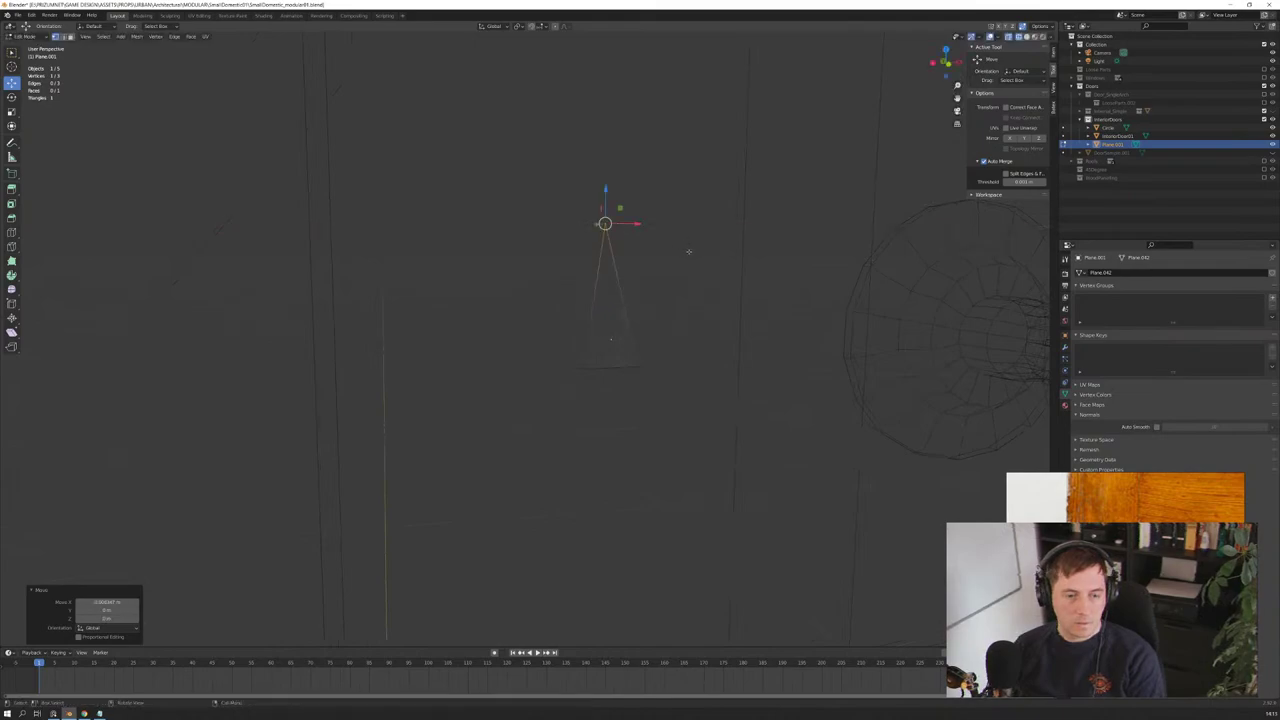
key("ctrl+z")
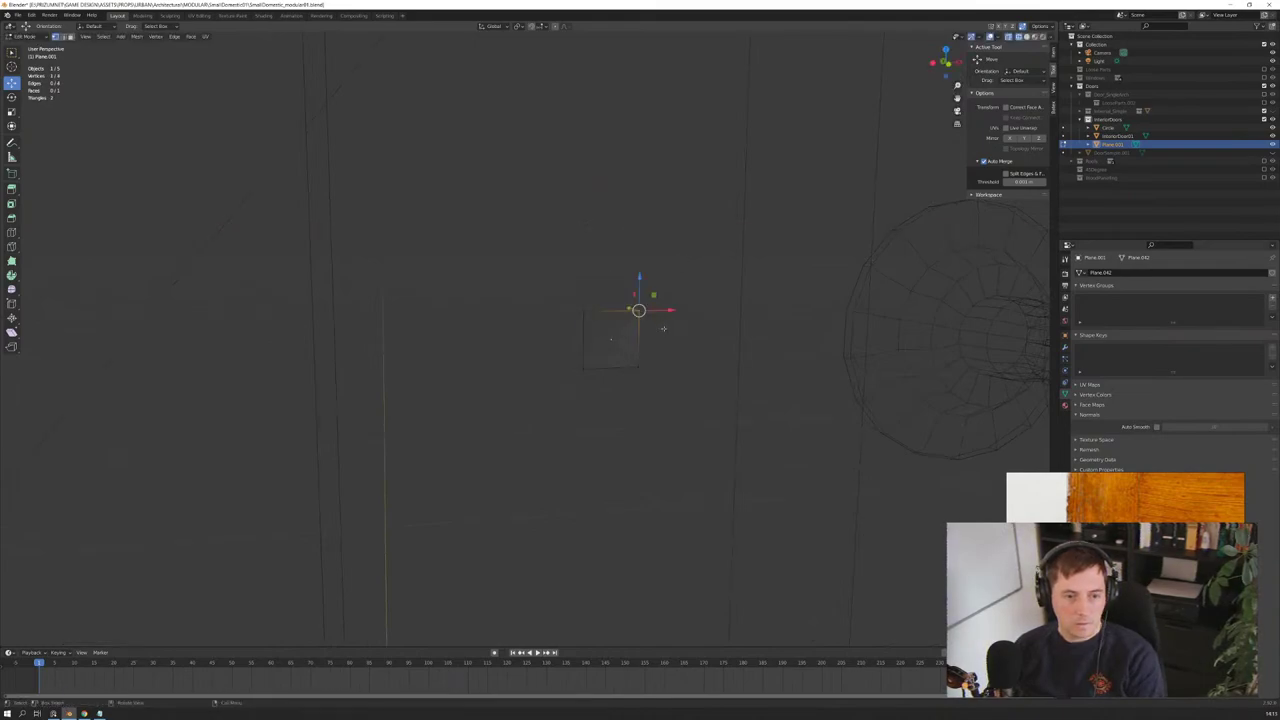
Step: From the side view, raise the top and left-edge vertices along Z, then undo to four corners
key("KP_3")
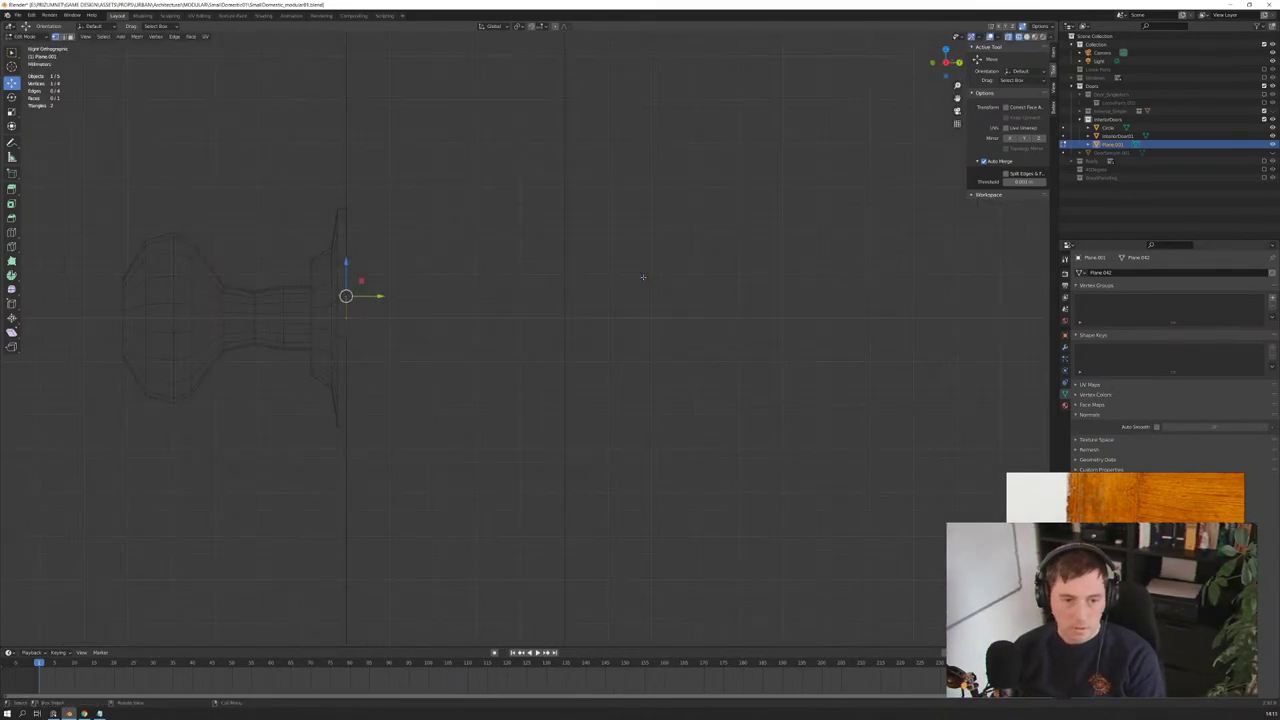
key("g")
key("z")
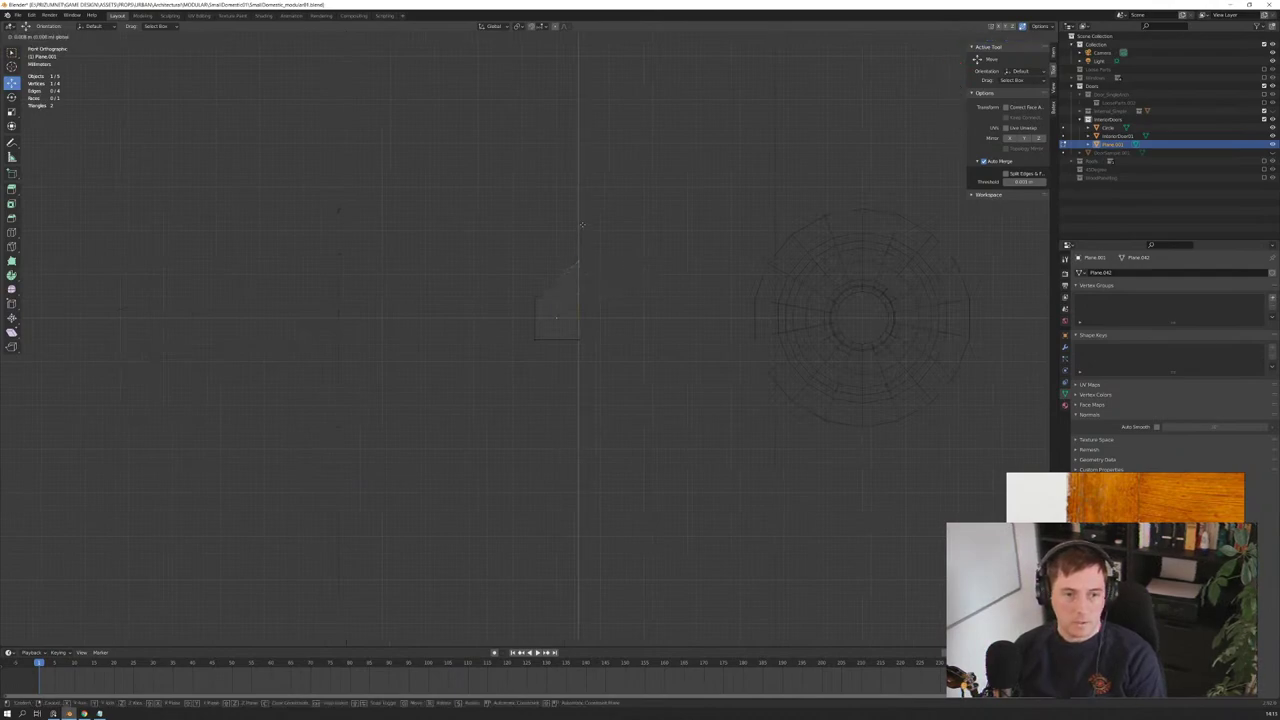
left_click(578, 198)
left_click(536, 292)
key("g")
key("z")
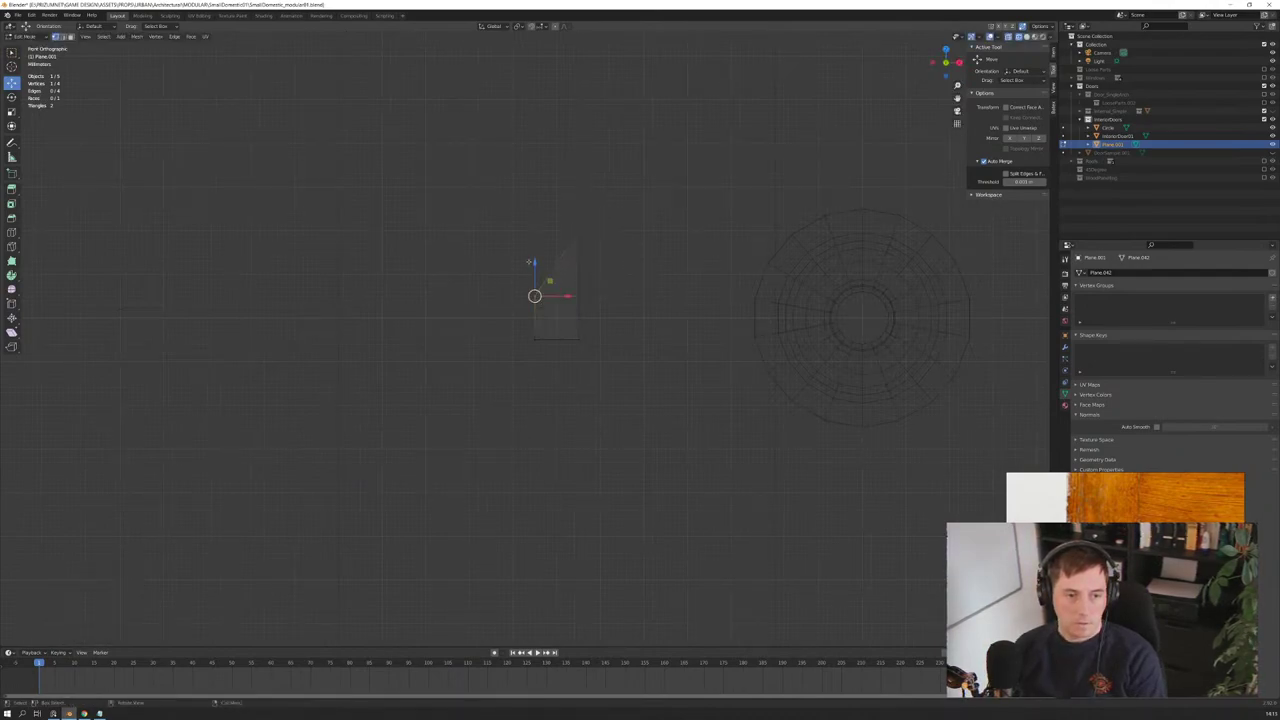
left_click(535, 195)
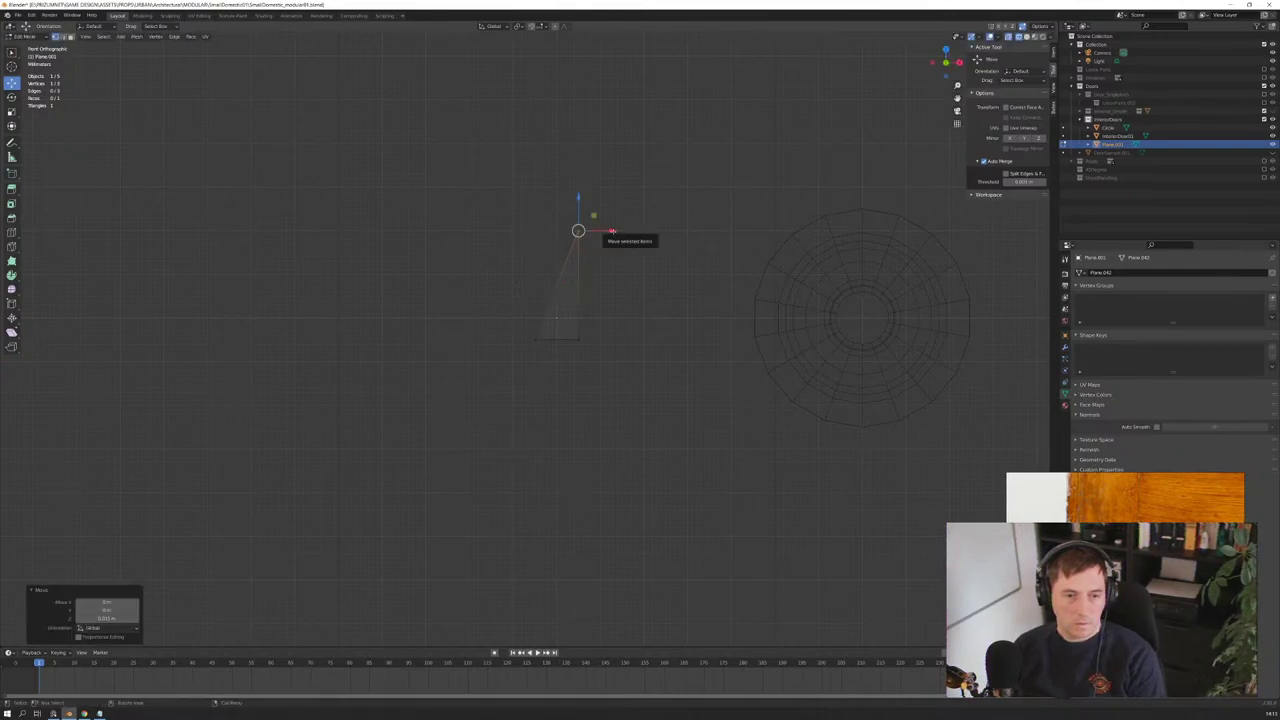
left_click_drag(612, 232, 598, 231)
key("Escape")
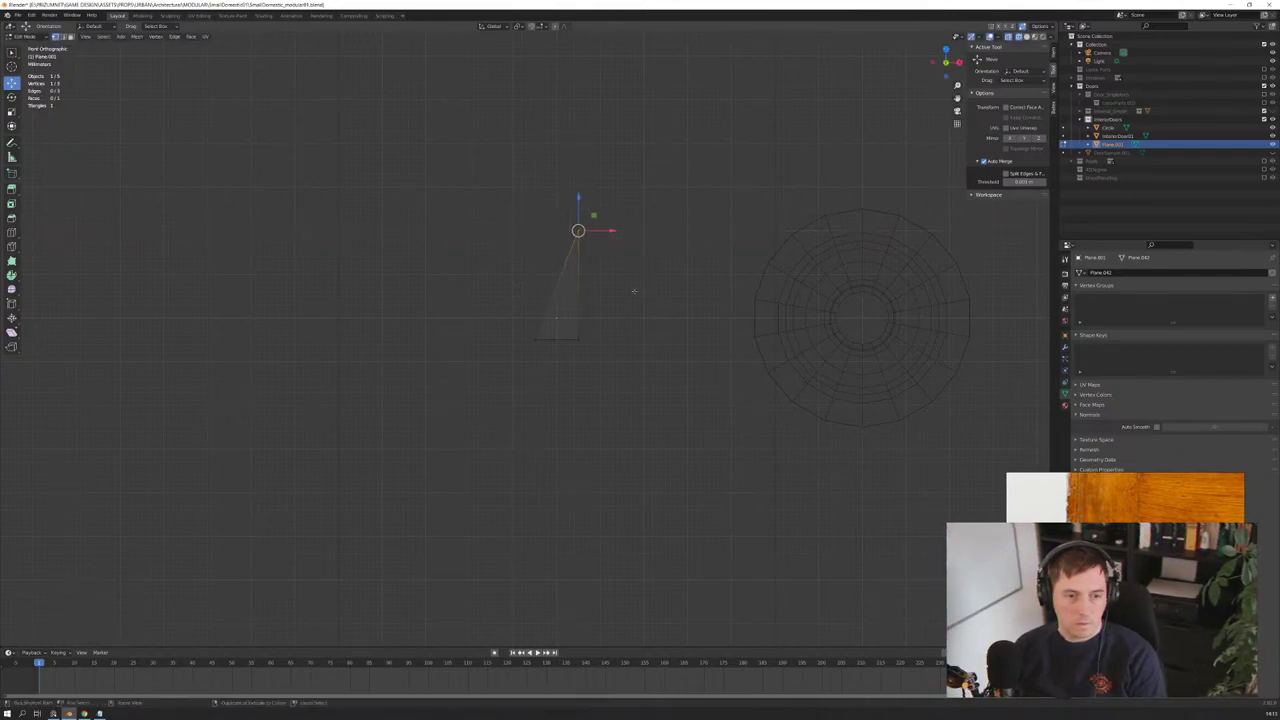
key("ctrl+z")
Step: Adjust the top vertex height with repeated vertical G Z moves, undoing one of them
key("g")
key("z")
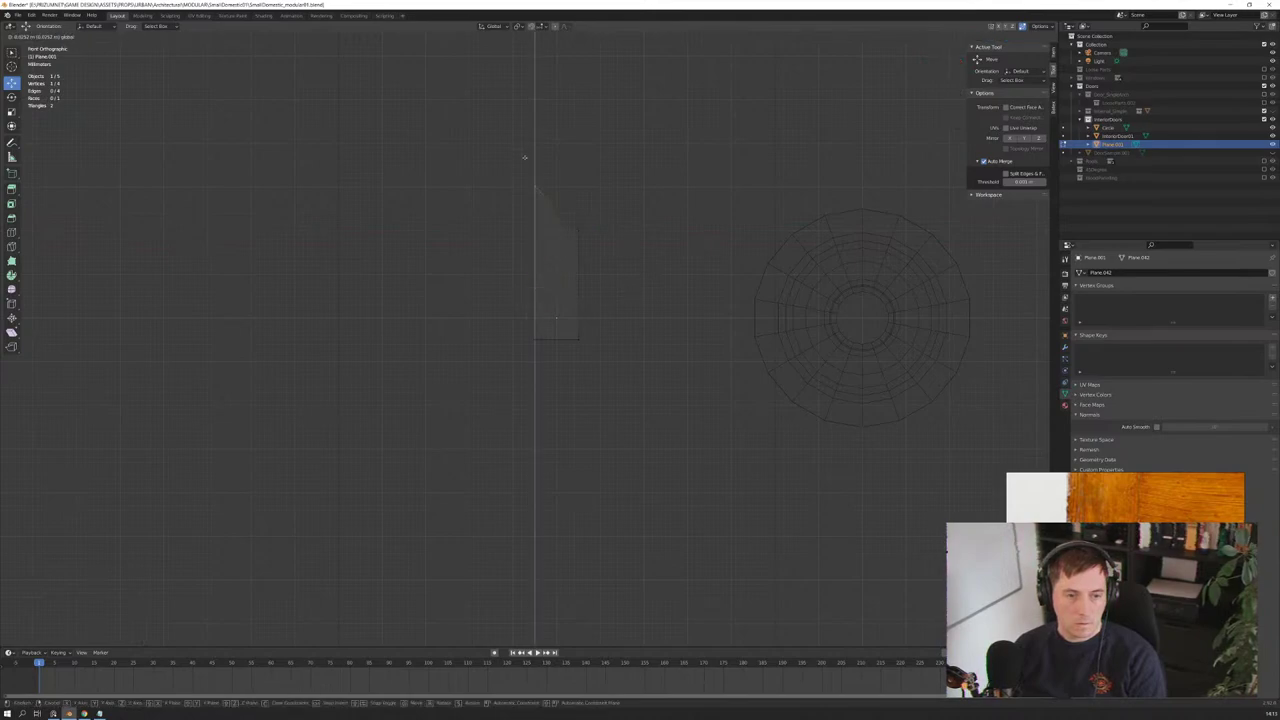
left_click(604, 273)
key("g")
key("z")
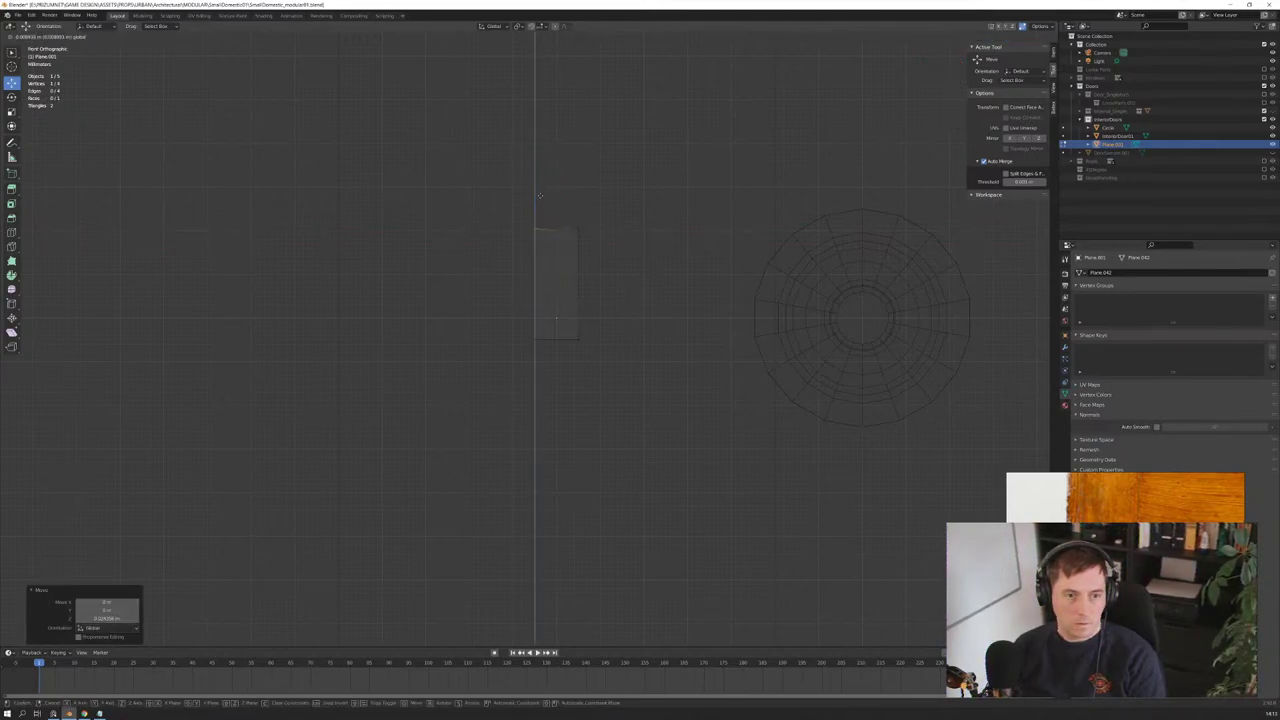
left_click(540, 196)
key("g")
key("z")
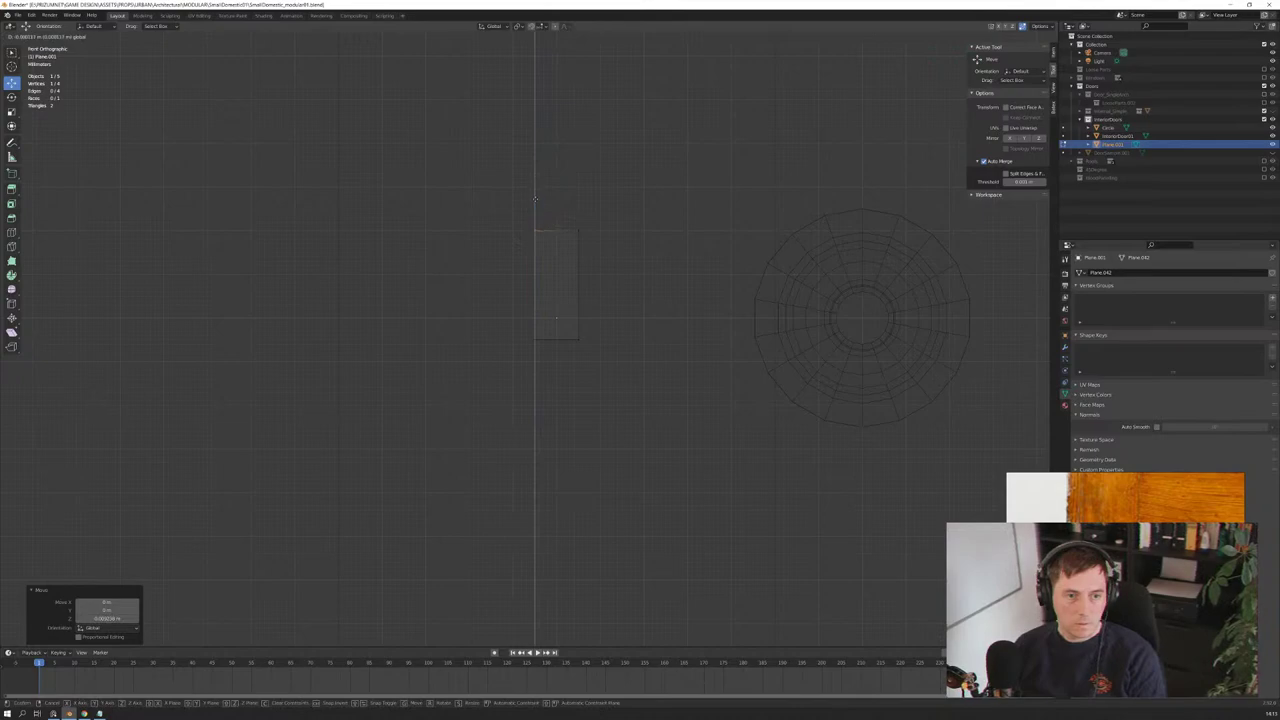
left_click(535, 198)
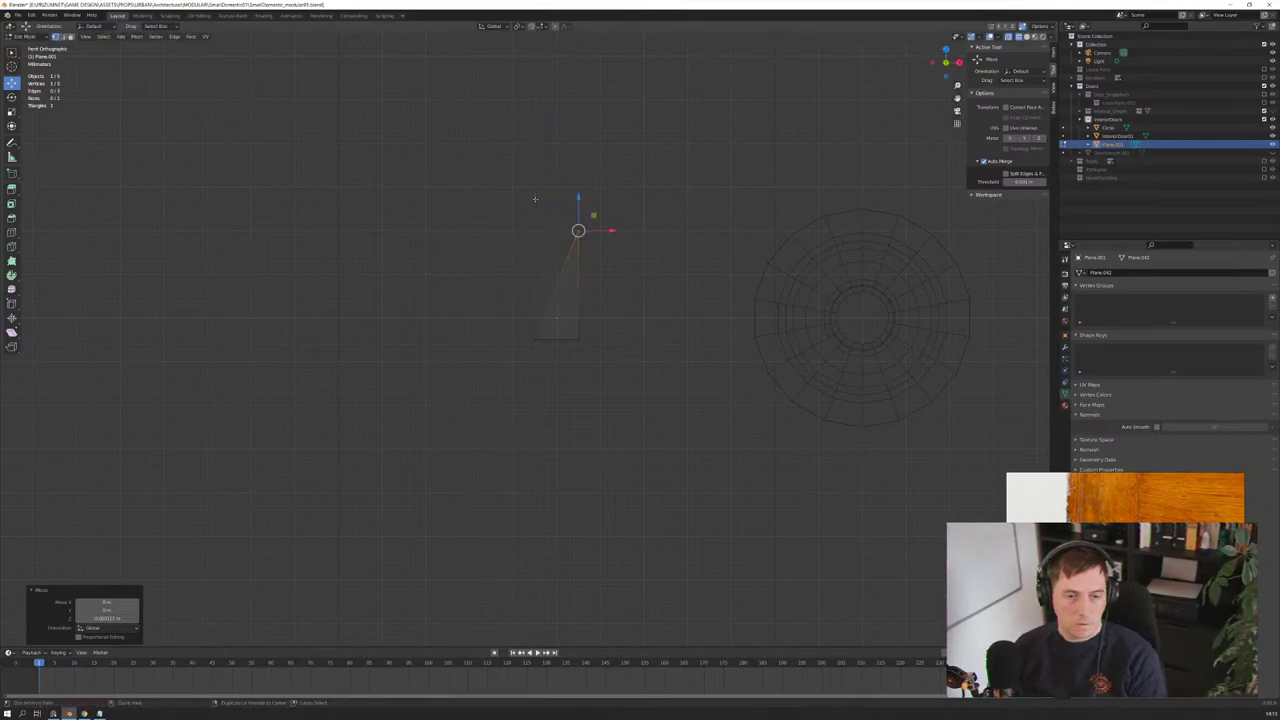
key("ctrl+z")
key("g")
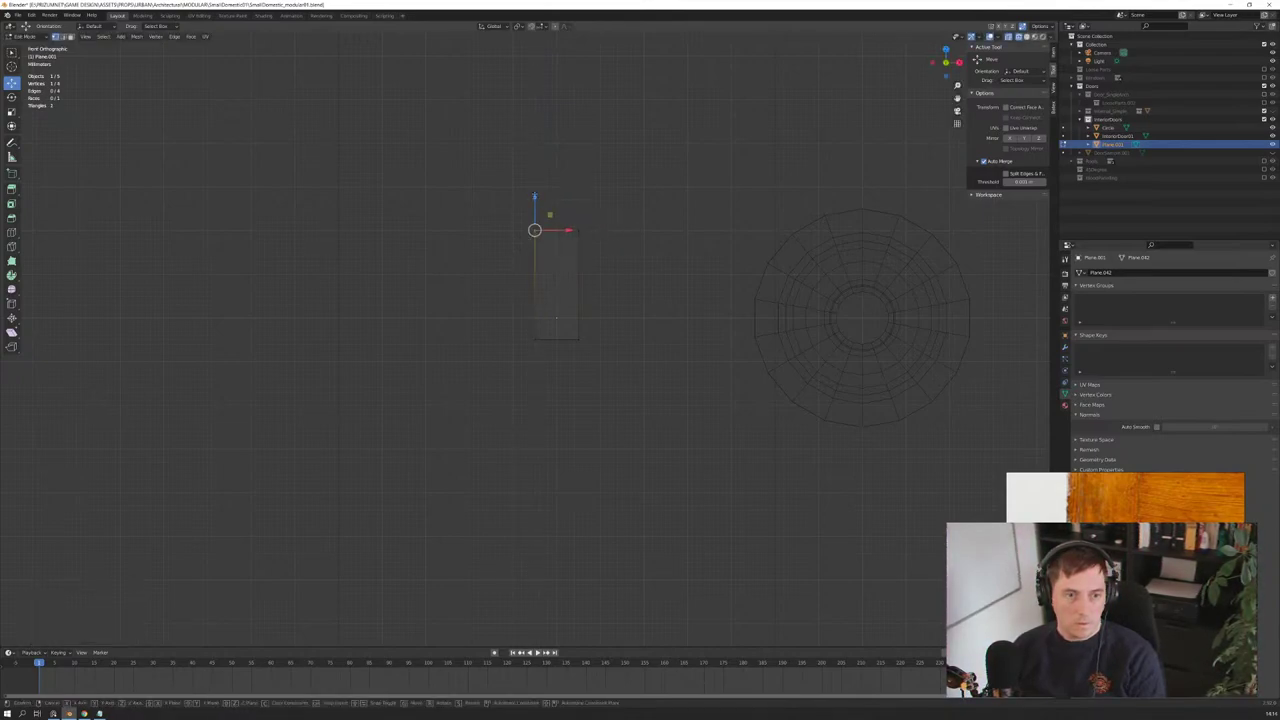
key("z")
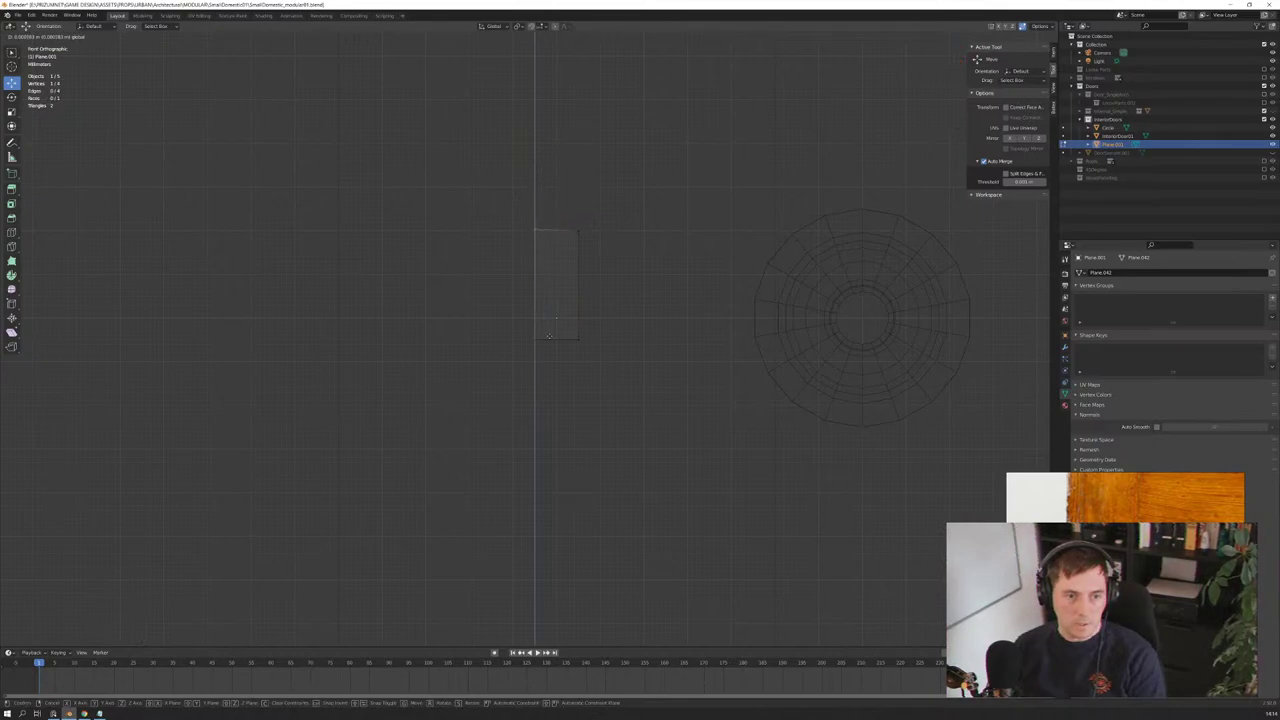
left_click(600, 342)
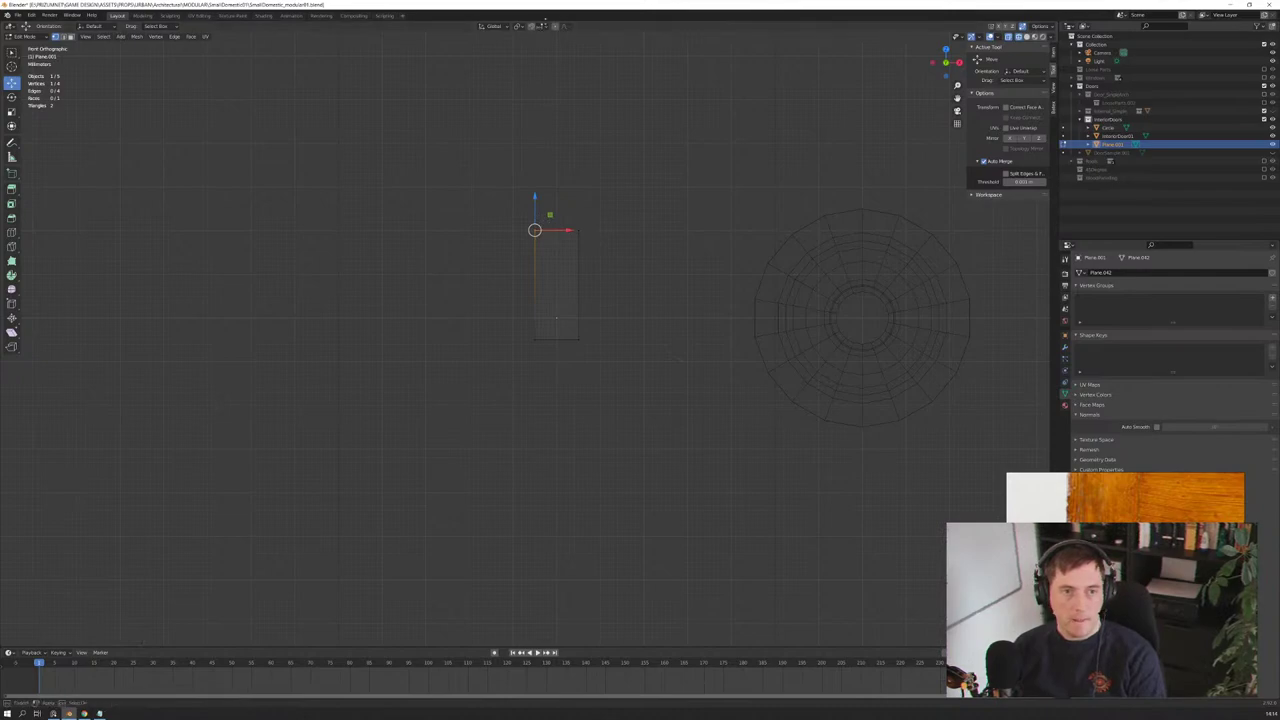
Step: Set Snap To Vertex, snap the top vertex onto its neighbour, then undo to keep the rectangle
left_click(541, 26)
left_click(533, 60)
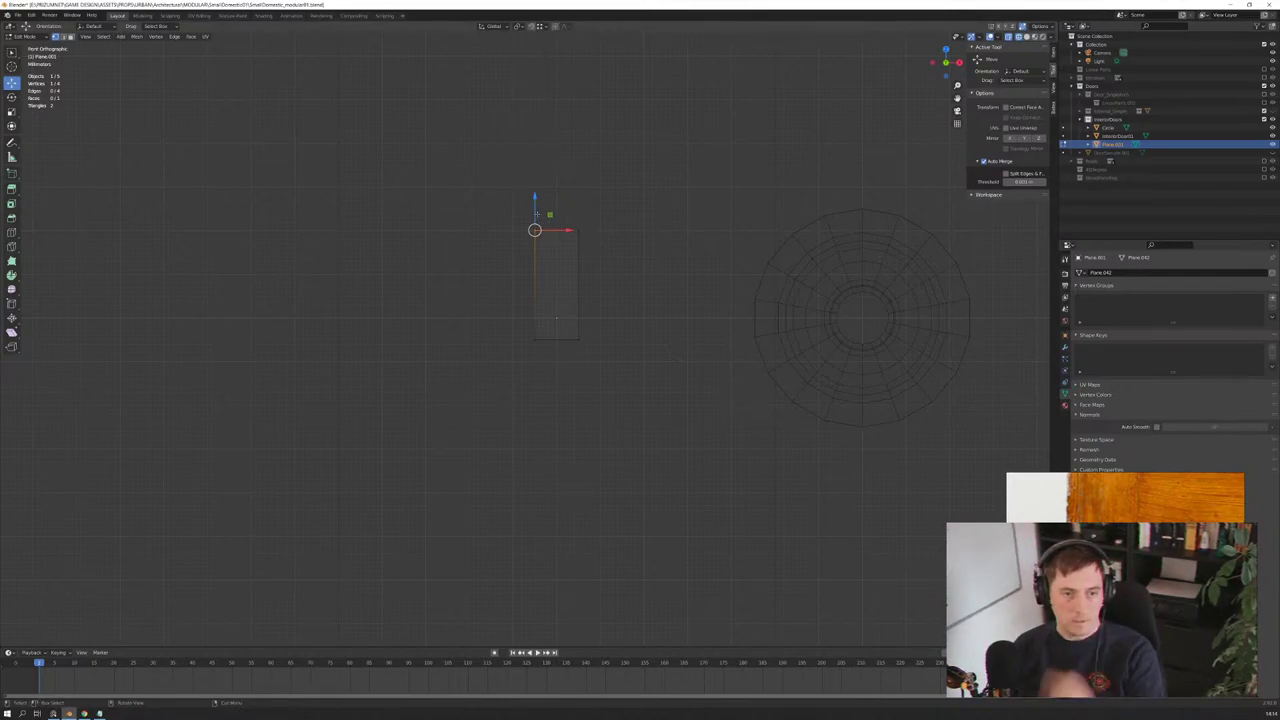
key("g")
key("z")
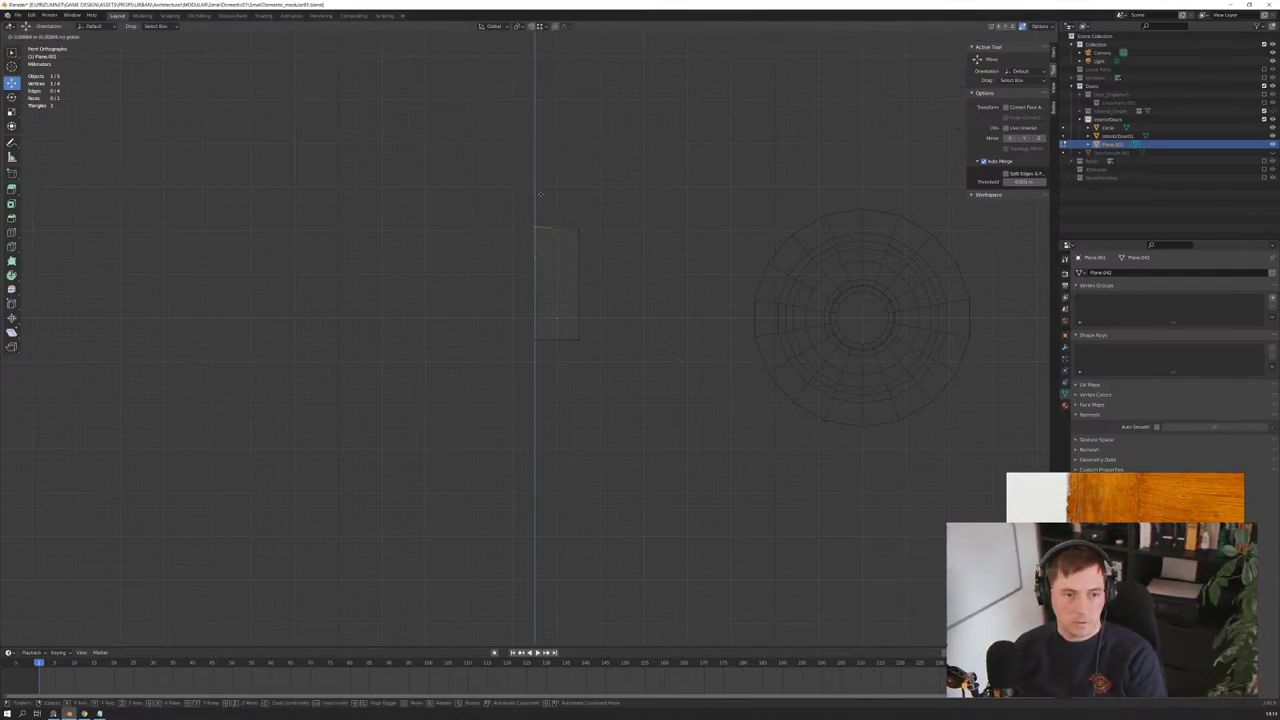
left_click(631, 217)
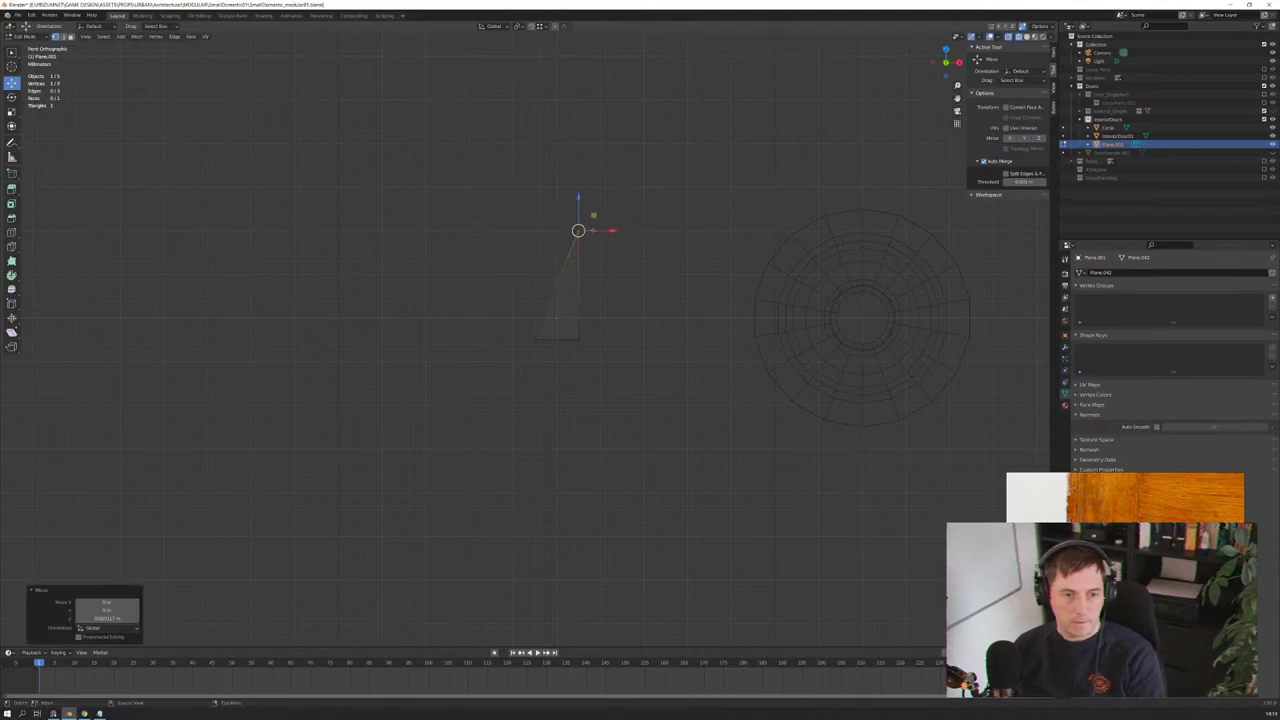
right_click(534, 230, "ctrl")
key("g")
key("z")
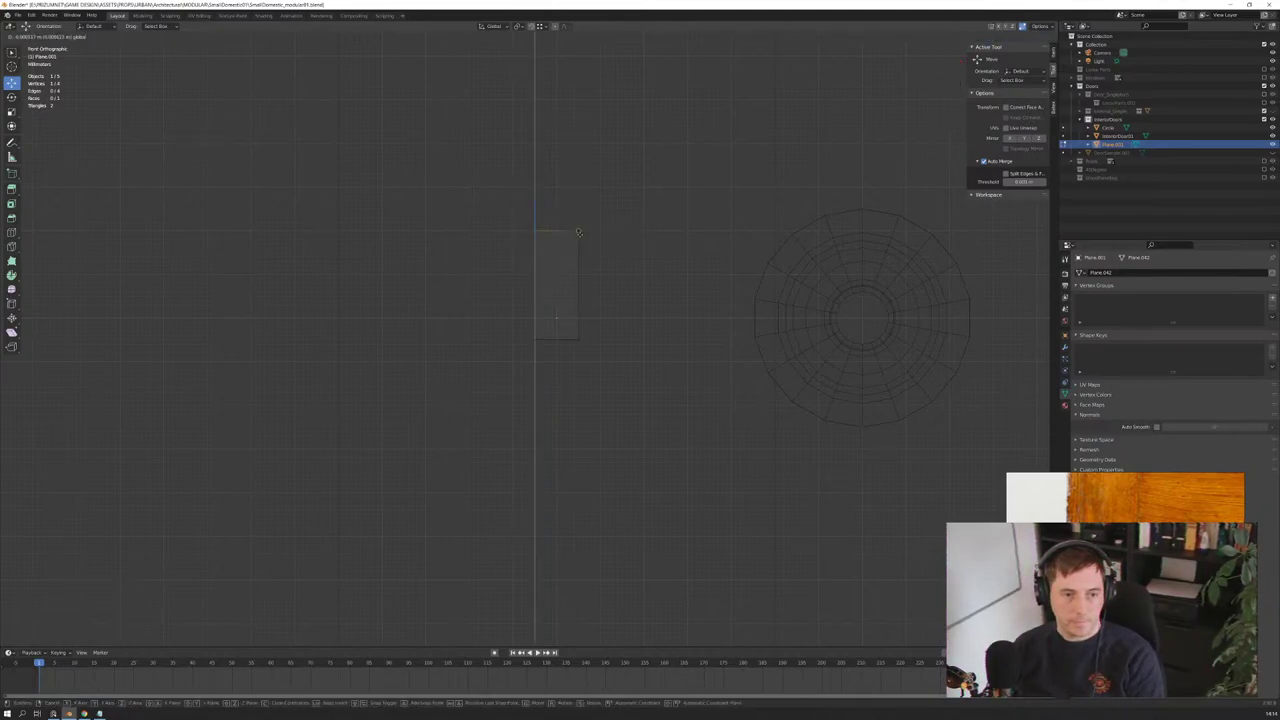
left_click(578, 232)
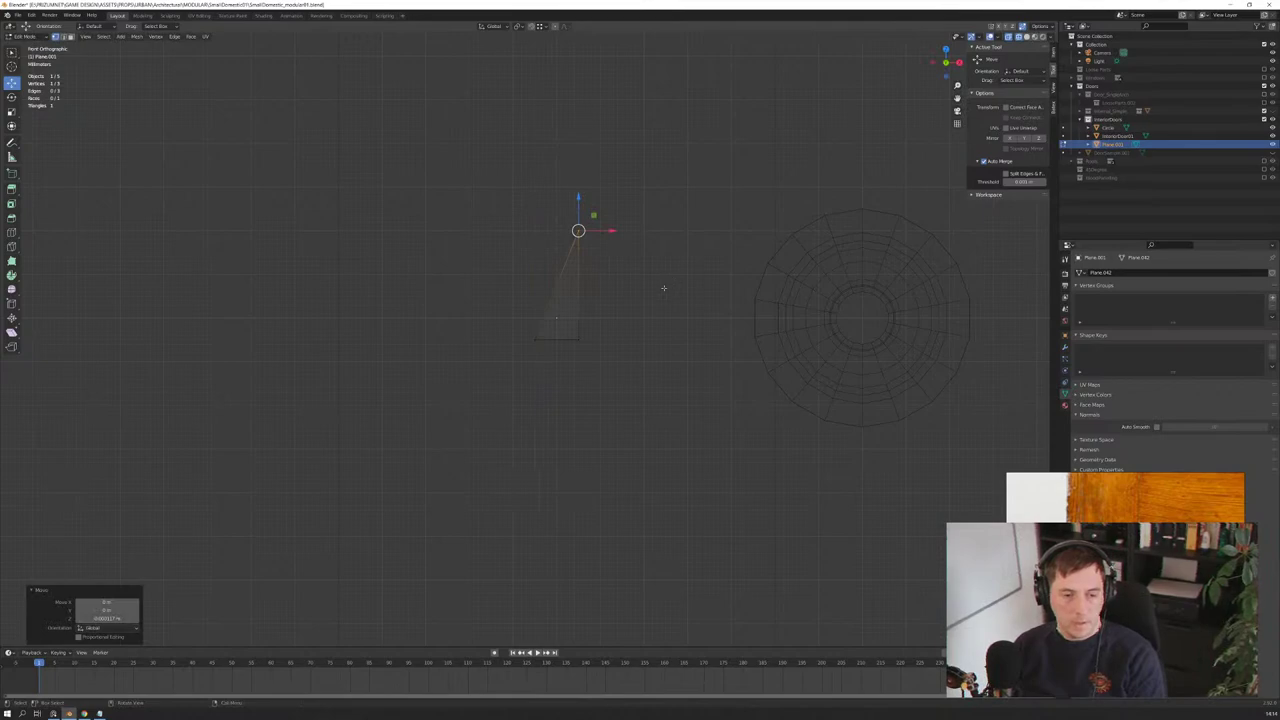
key("ctrl+z")
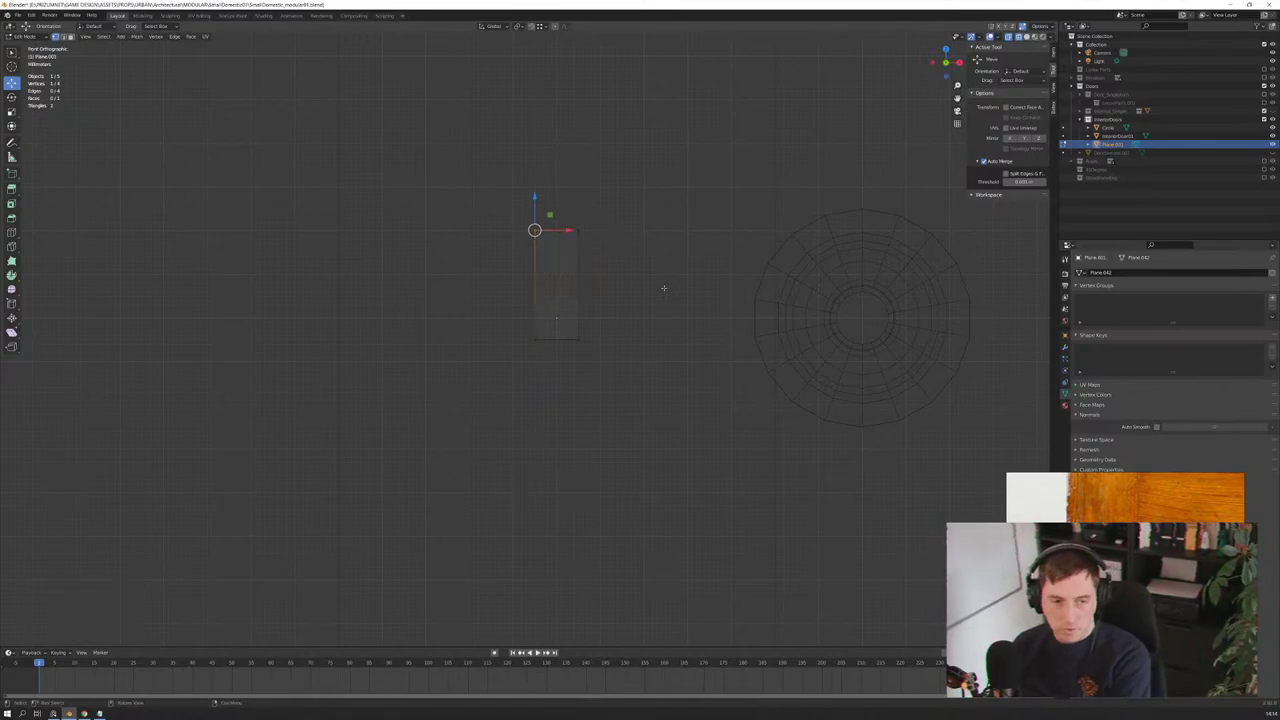
Step: Scale the plane's top edge to zero to taper it, checking the result in side and front views
middle_click_drag(654, 293, 517, 218)
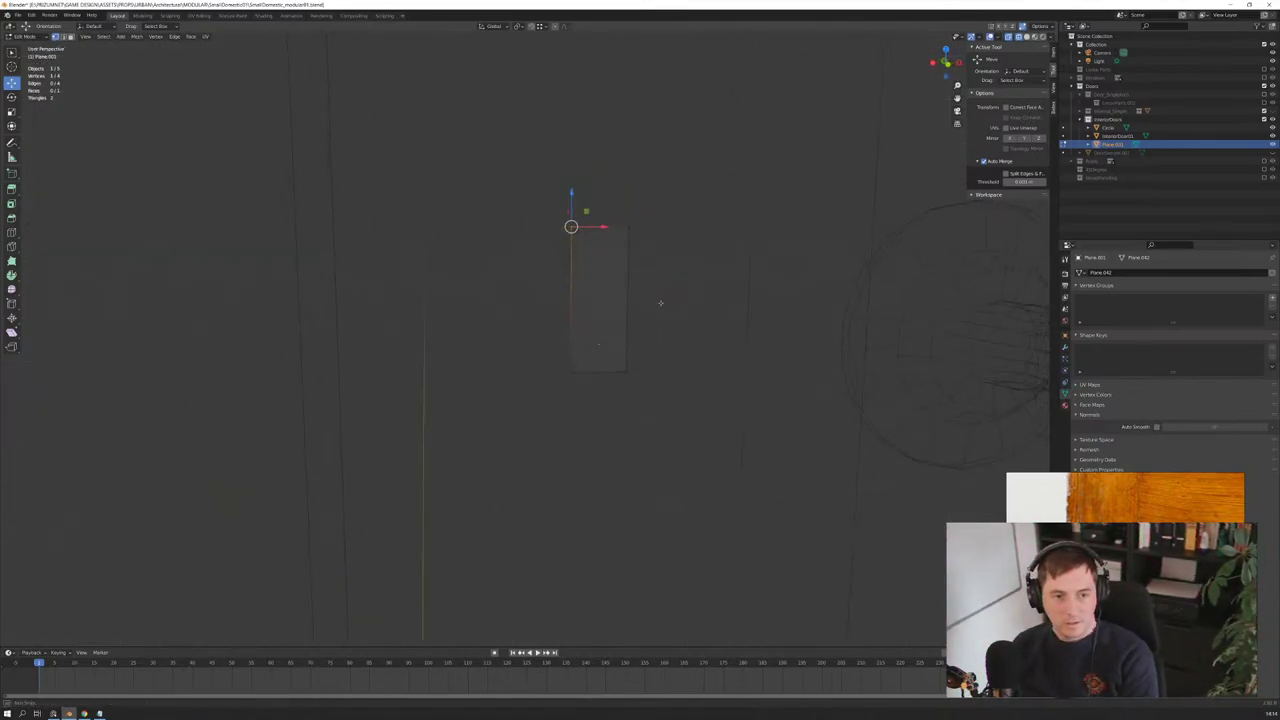
left_click(588, 232, "shift")
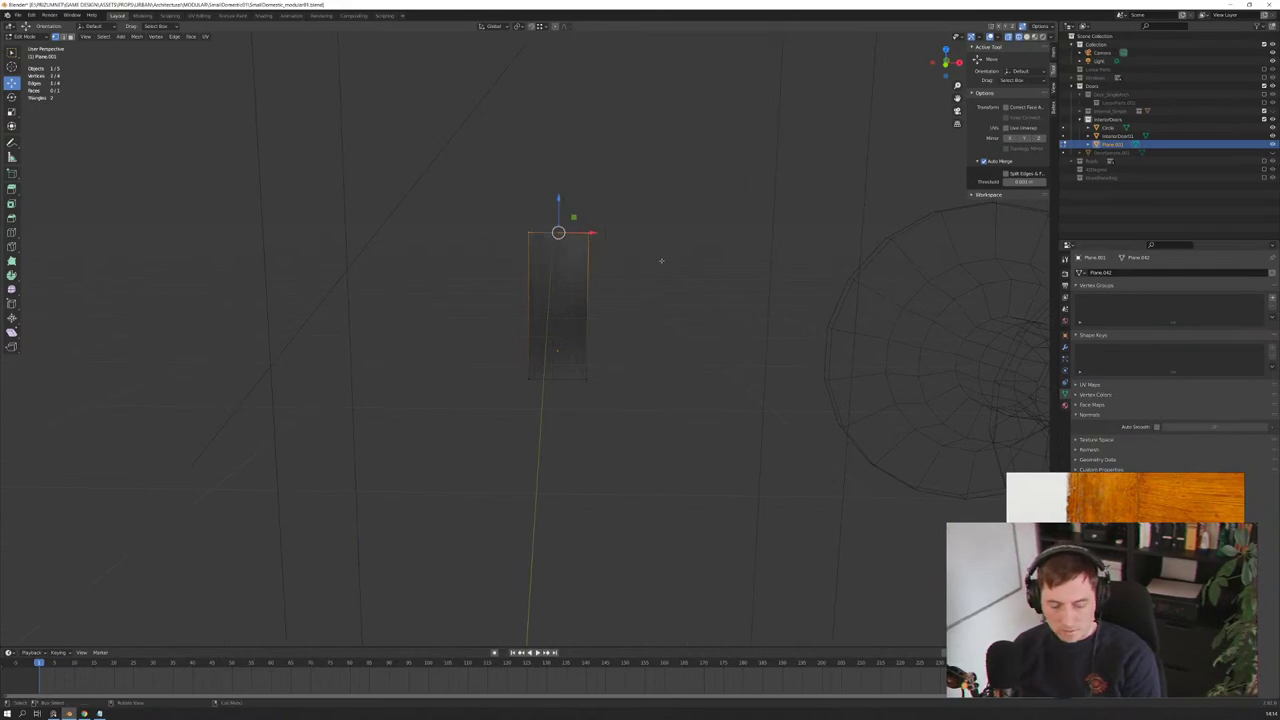
key("s")
key("0")
key("Return")
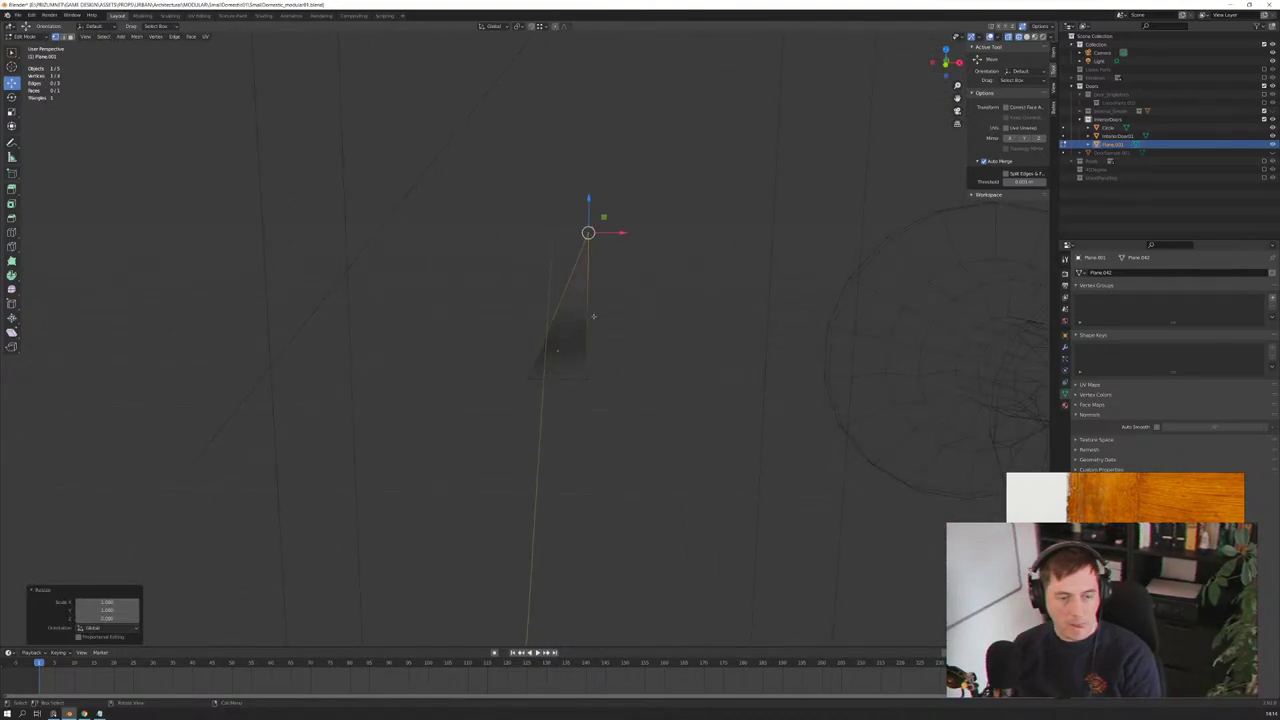
middle_click_drag(614, 318, 646, 315)
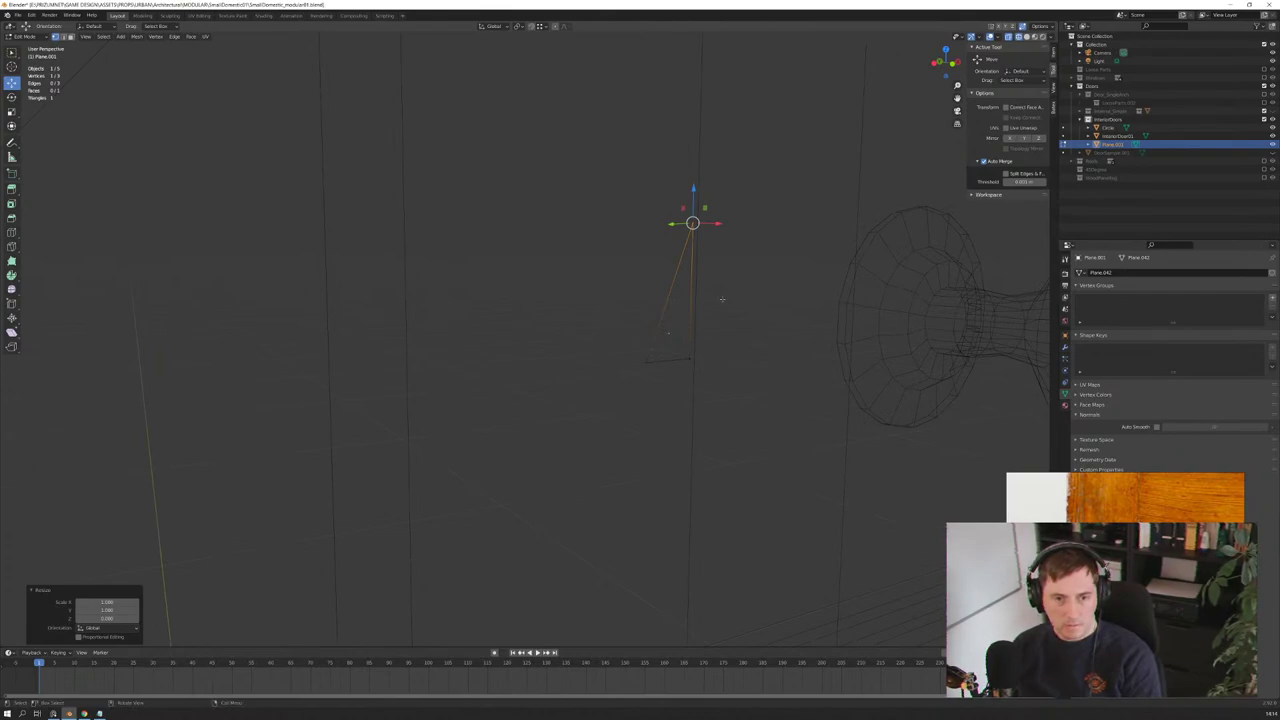
key("KP_3")
key("KP_1")
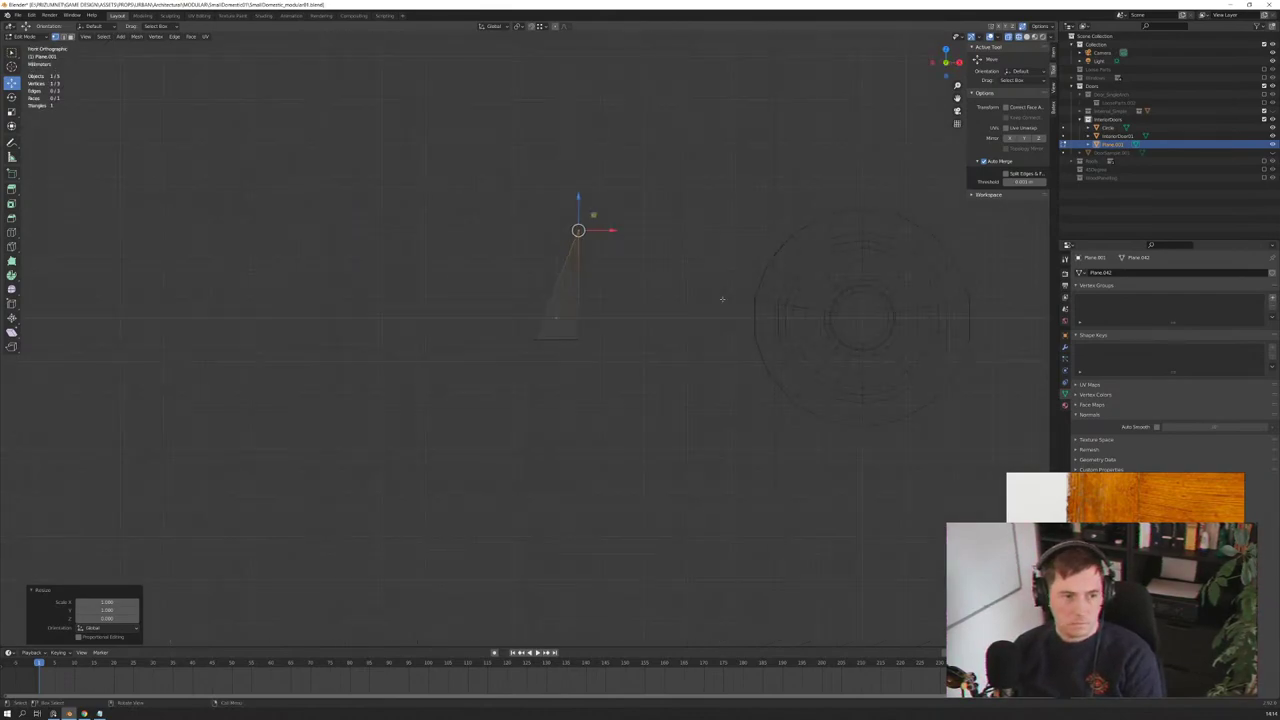
Step: Undo the taper and delete the plane's two top vertices
key("ctrl+z")
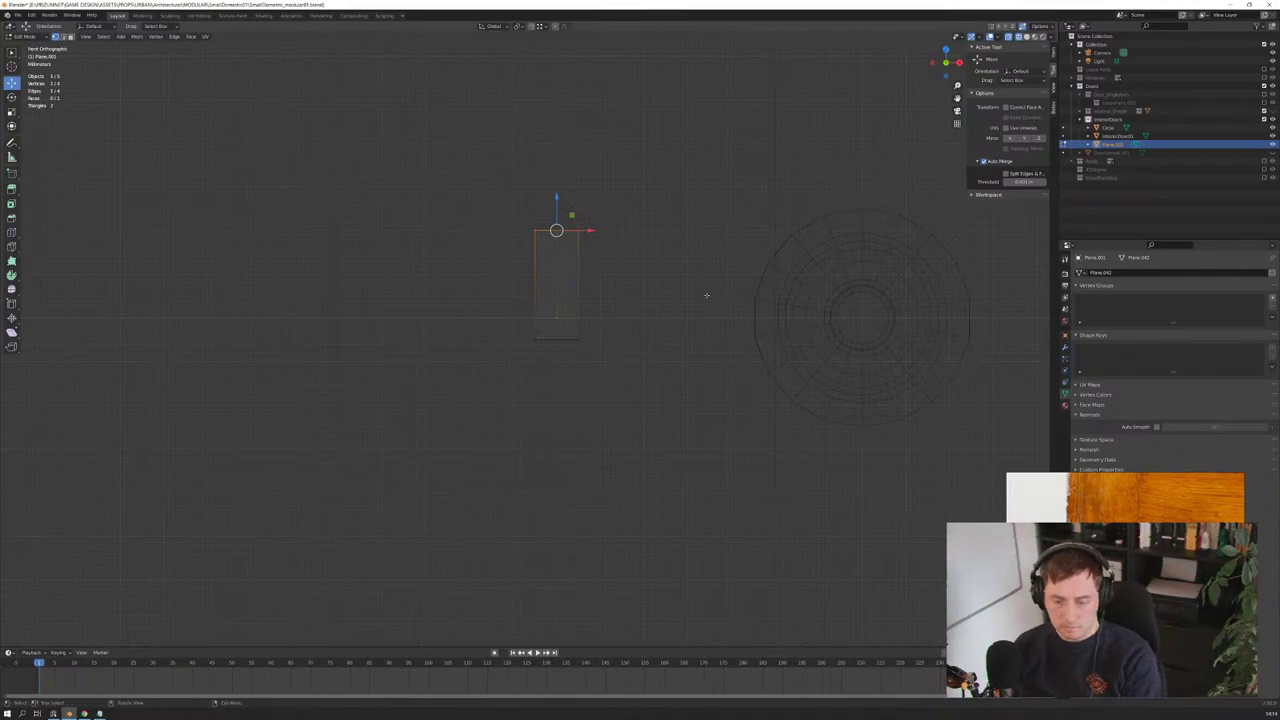
key("x")
left_click(704, 286)
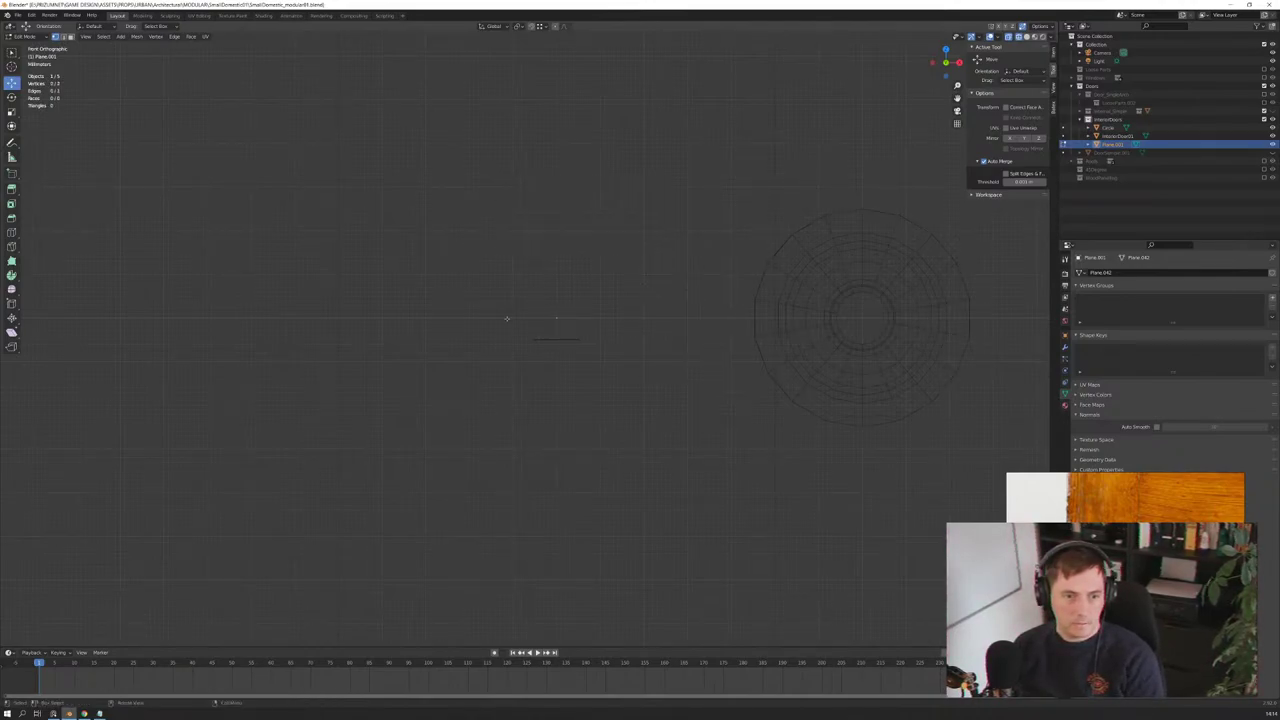
Step: Select the bottom edge, try a vertical extrusion, and delete the leftover extruded geometry
key("a")
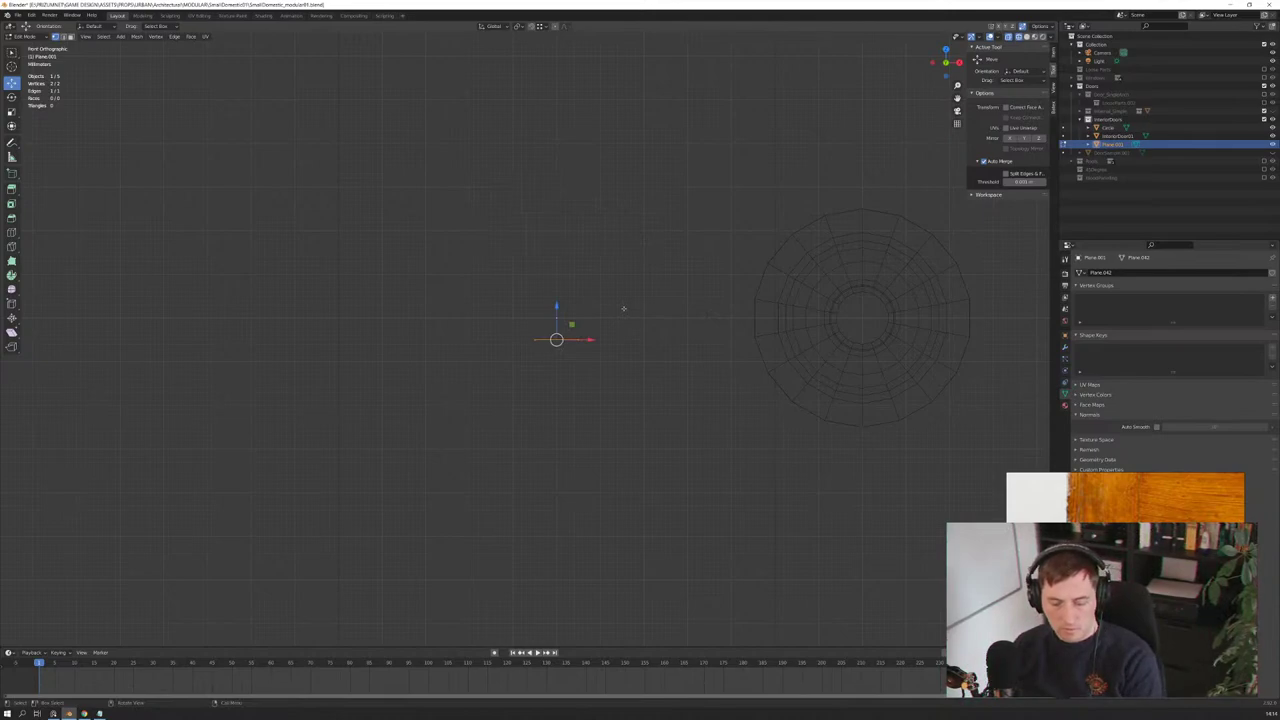
key("e")
key("z")
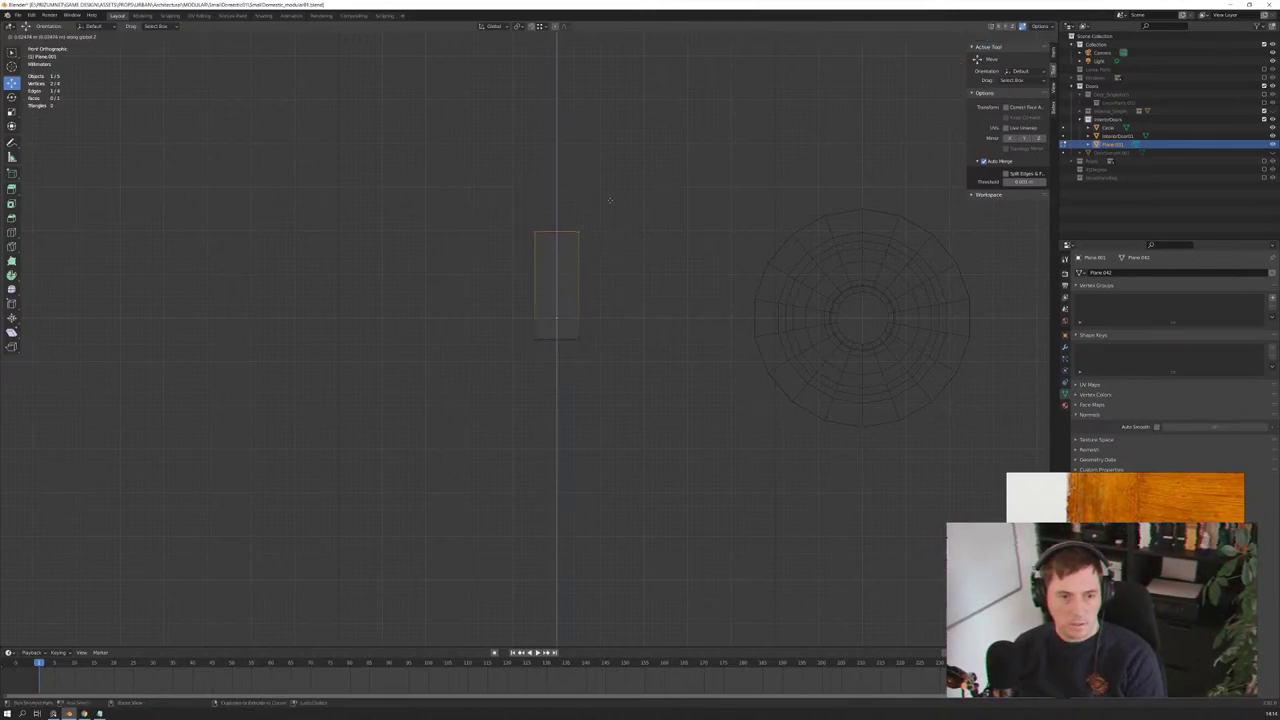
key("Escape")
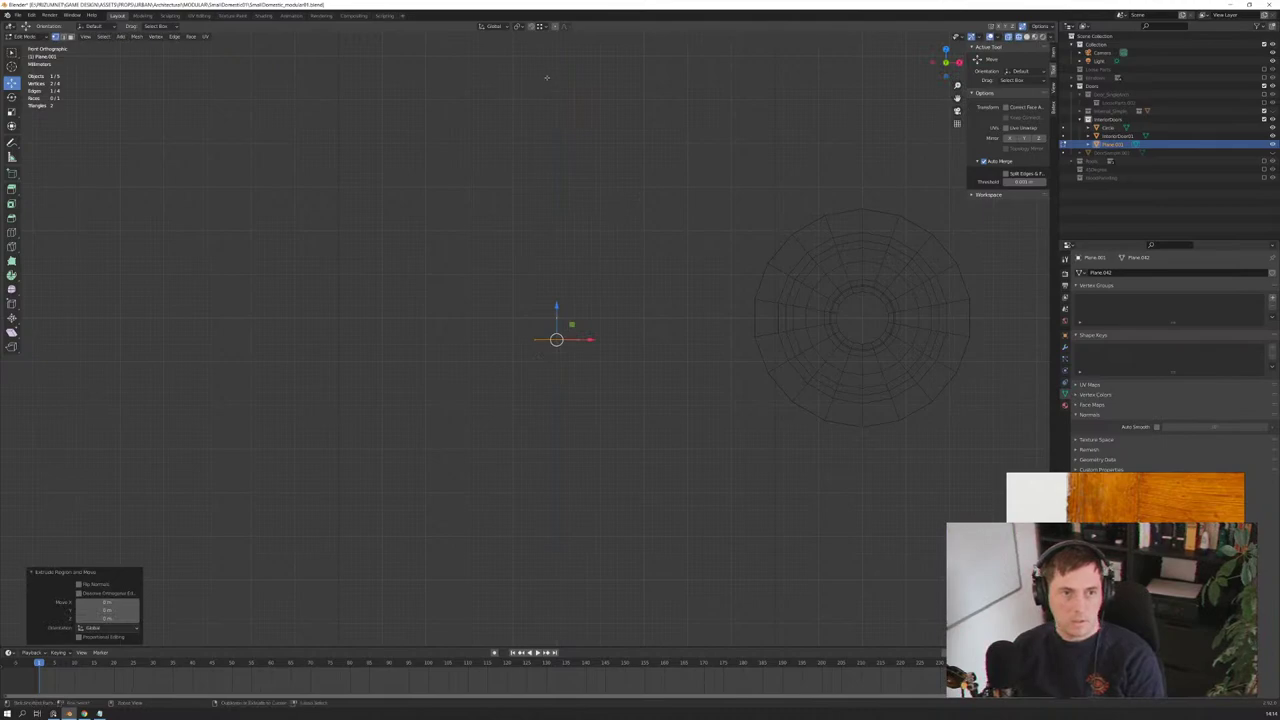
key("x")
left_click(546, 54)
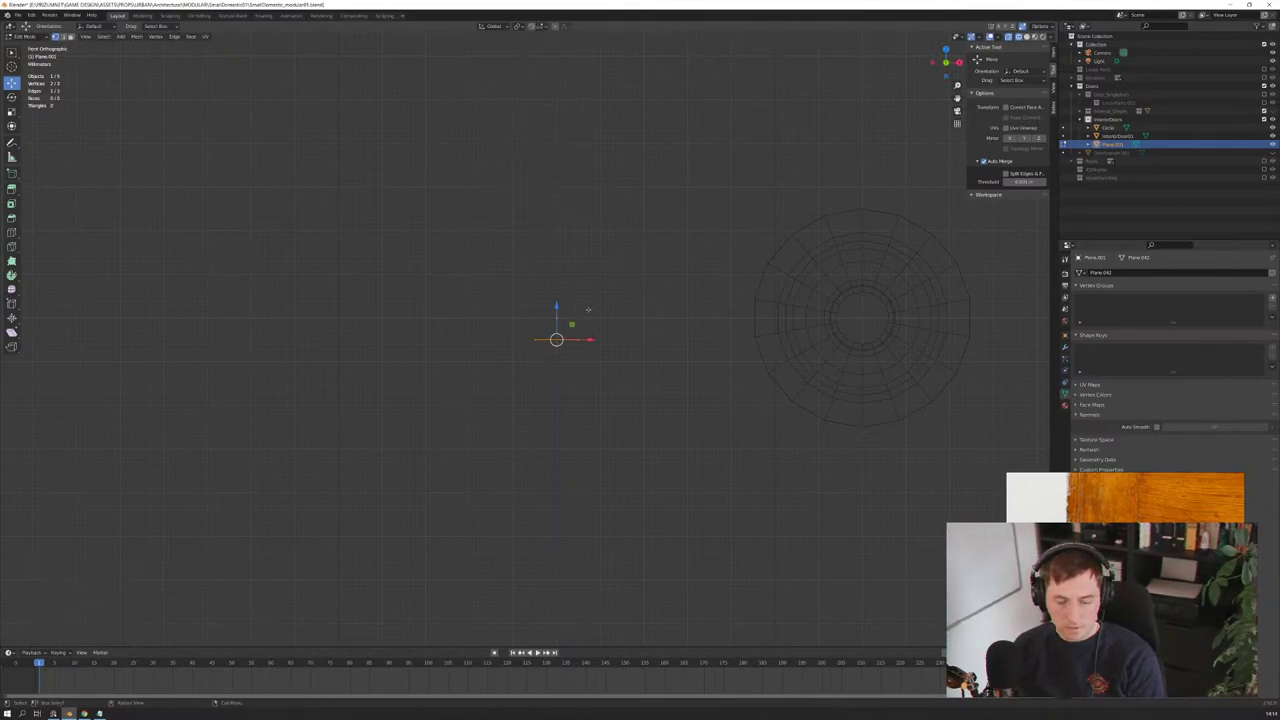
Step: Extrude the bottom edge straight up 0.025 m and zoom in on the new face
key("e")
key("z")
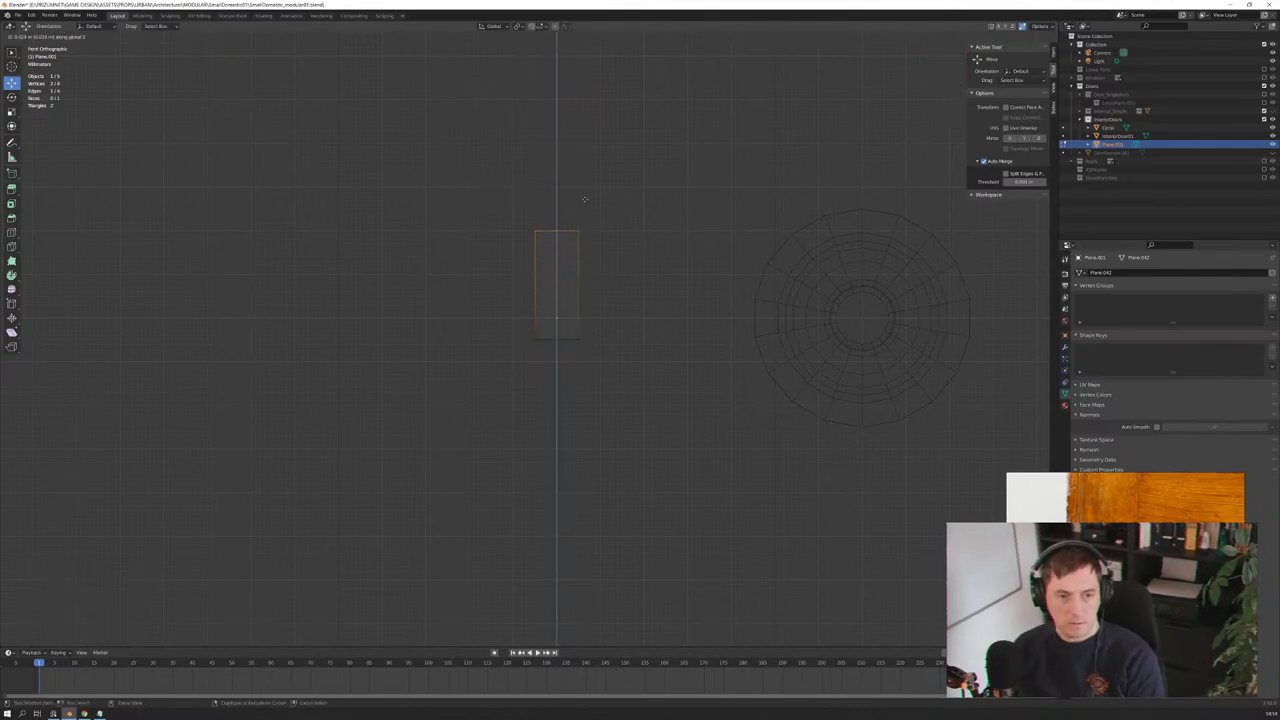
left_click(585, 199)
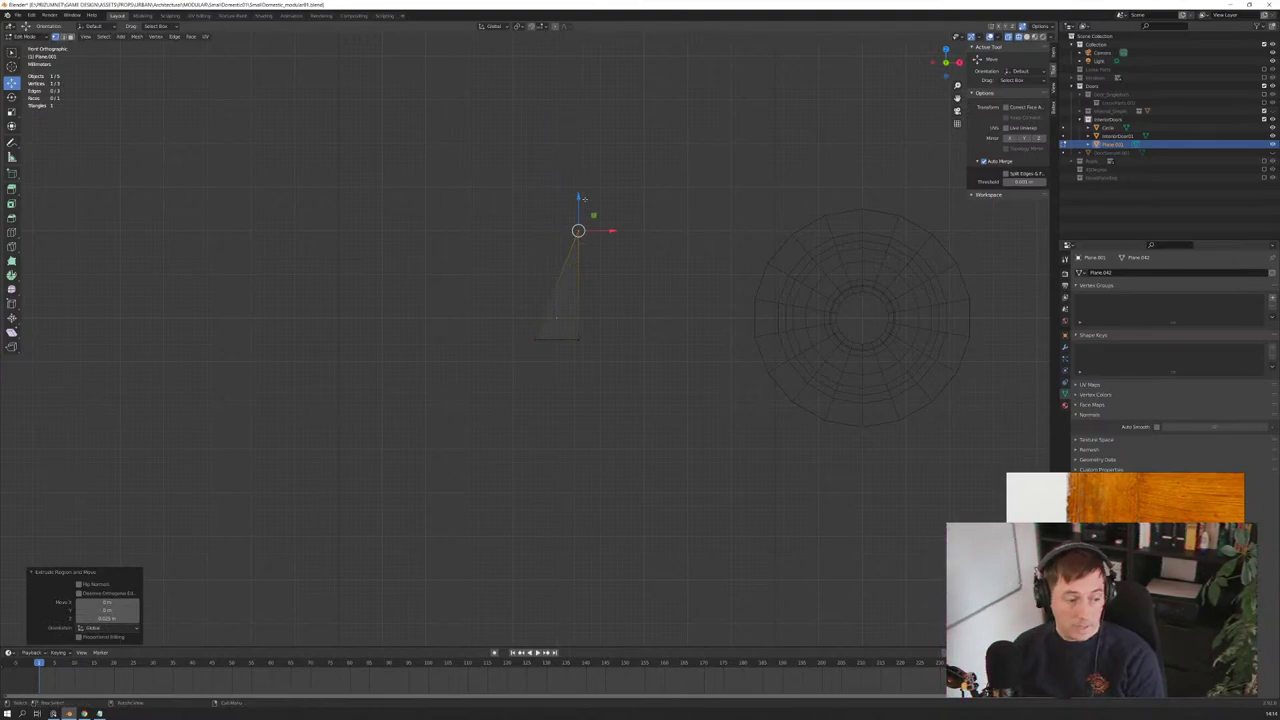
scroll(583, 198, "up", 2)
scroll(583, 198, "up", 2)
middle_click_drag(584, 115, 668, 291, "shift")
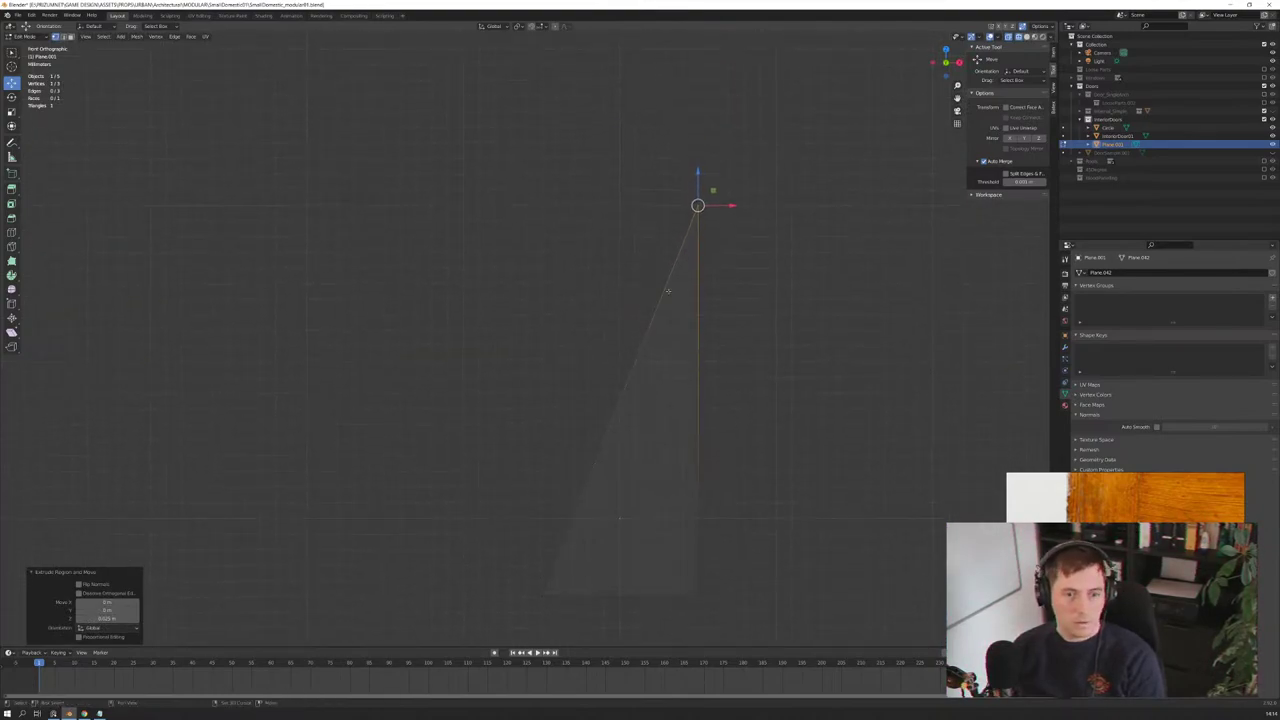
Step: Try moving the top vertex sideways, then revert to only the bottom edge
key("g")
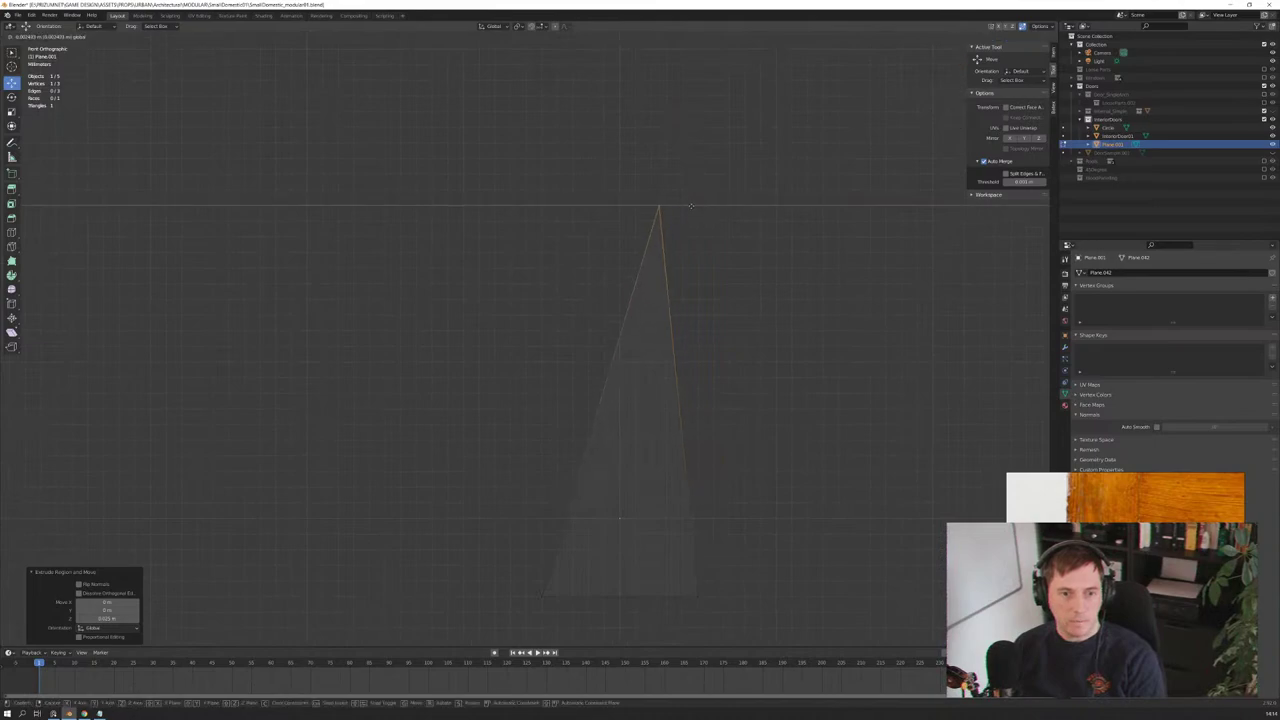
left_click(574, 201)
key("ctrl+z")
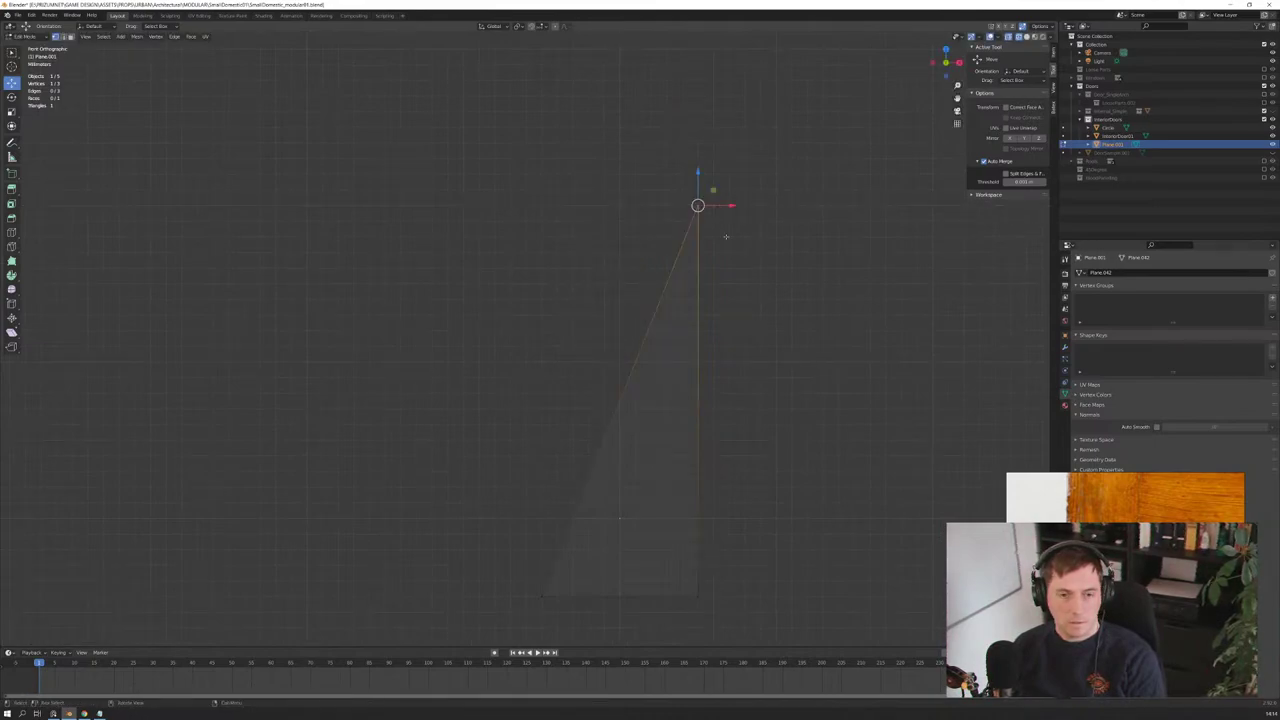
left_click(685, 198)
left_click(696, 207)
key("g")
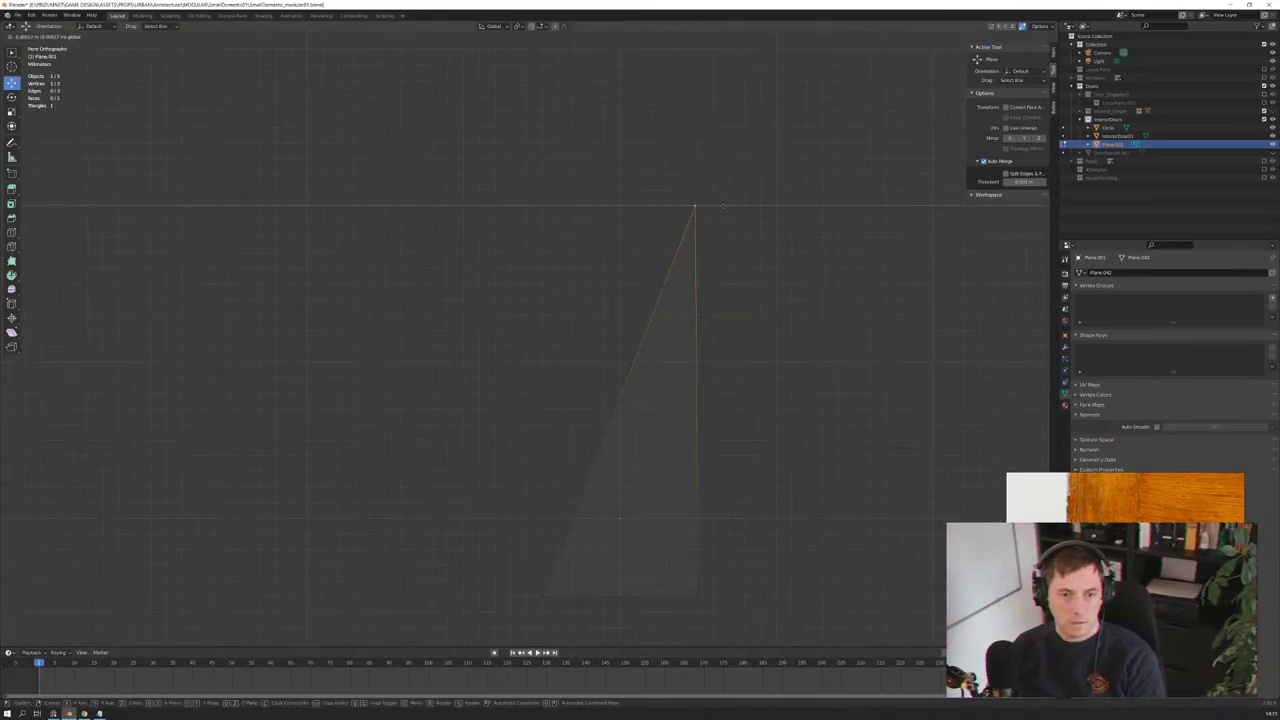
key("Escape")
left_click(769, 289)
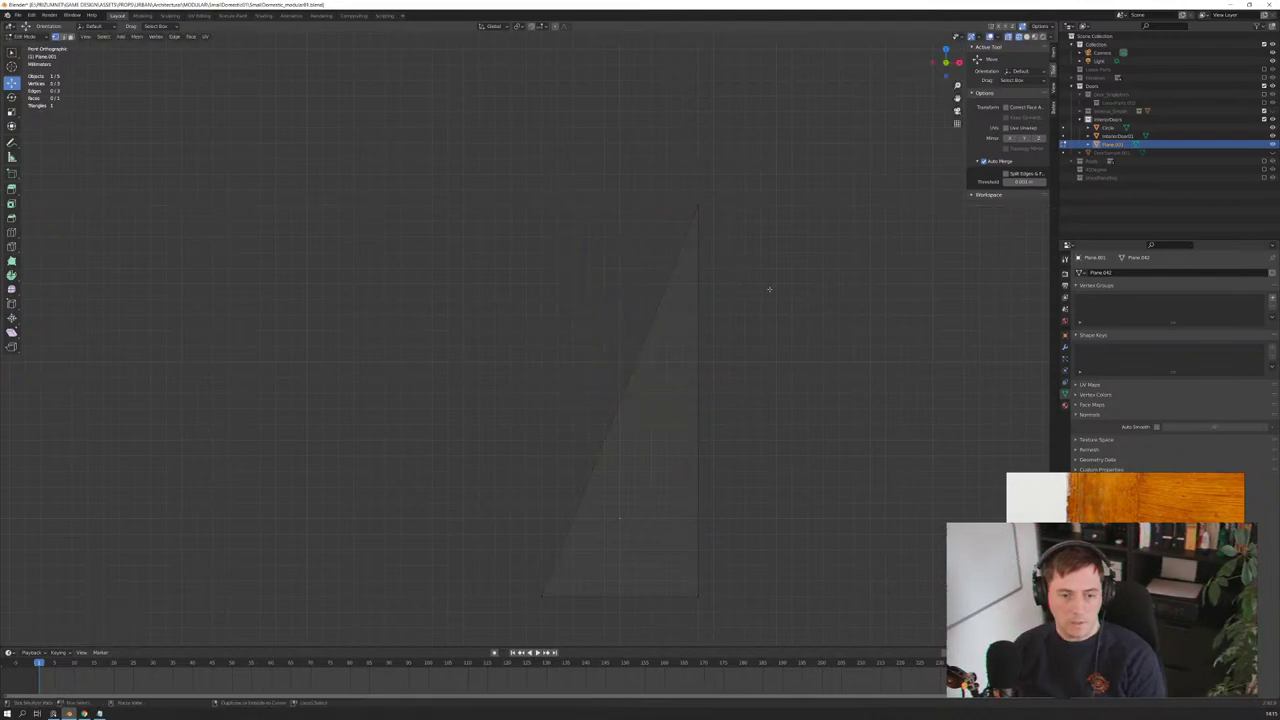
key("ctrl+z")
key("ctrl+z")
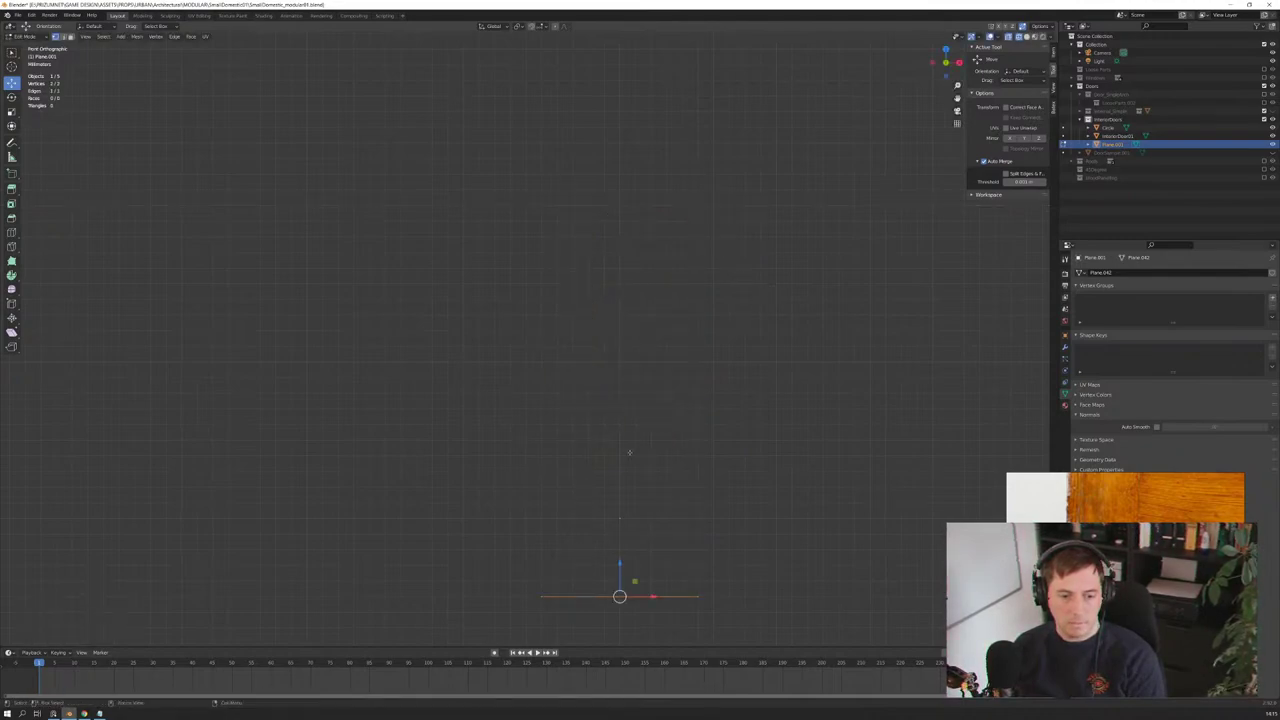
Step: Delete the edge down to one vertex and extrude a vertical edge upward from it
key("x")
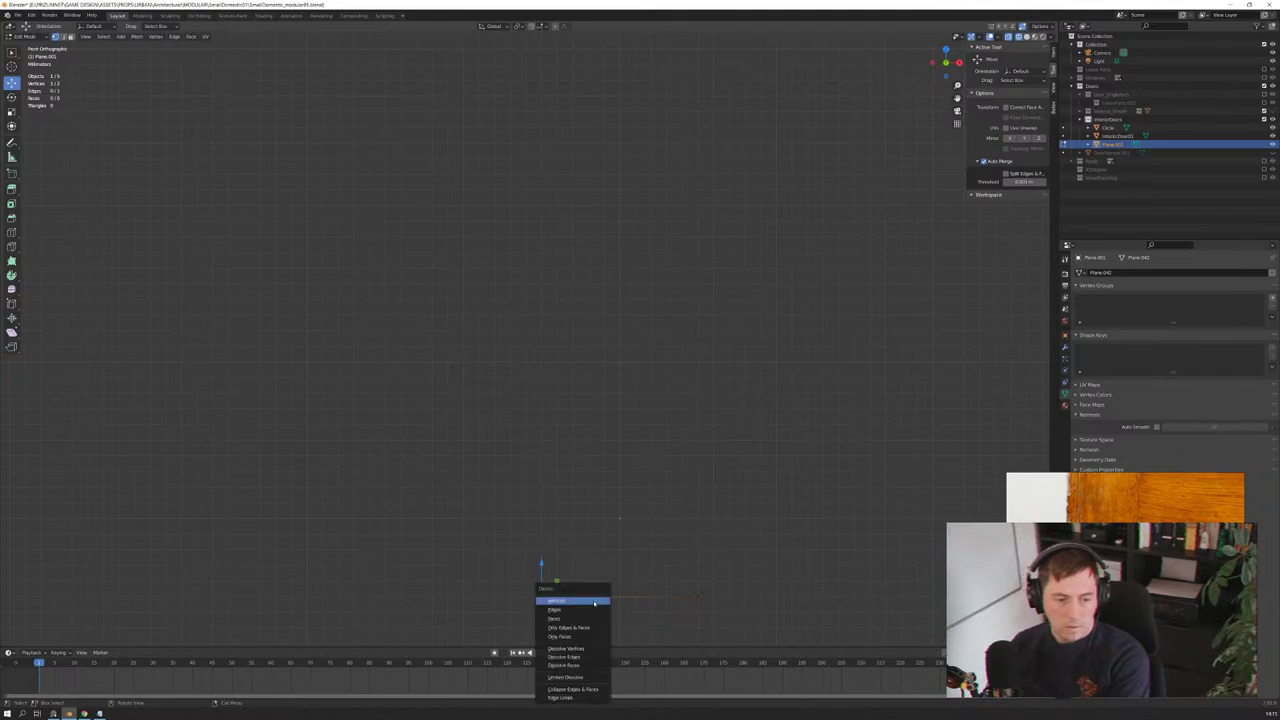
left_click(593, 604)
left_click(698, 597)
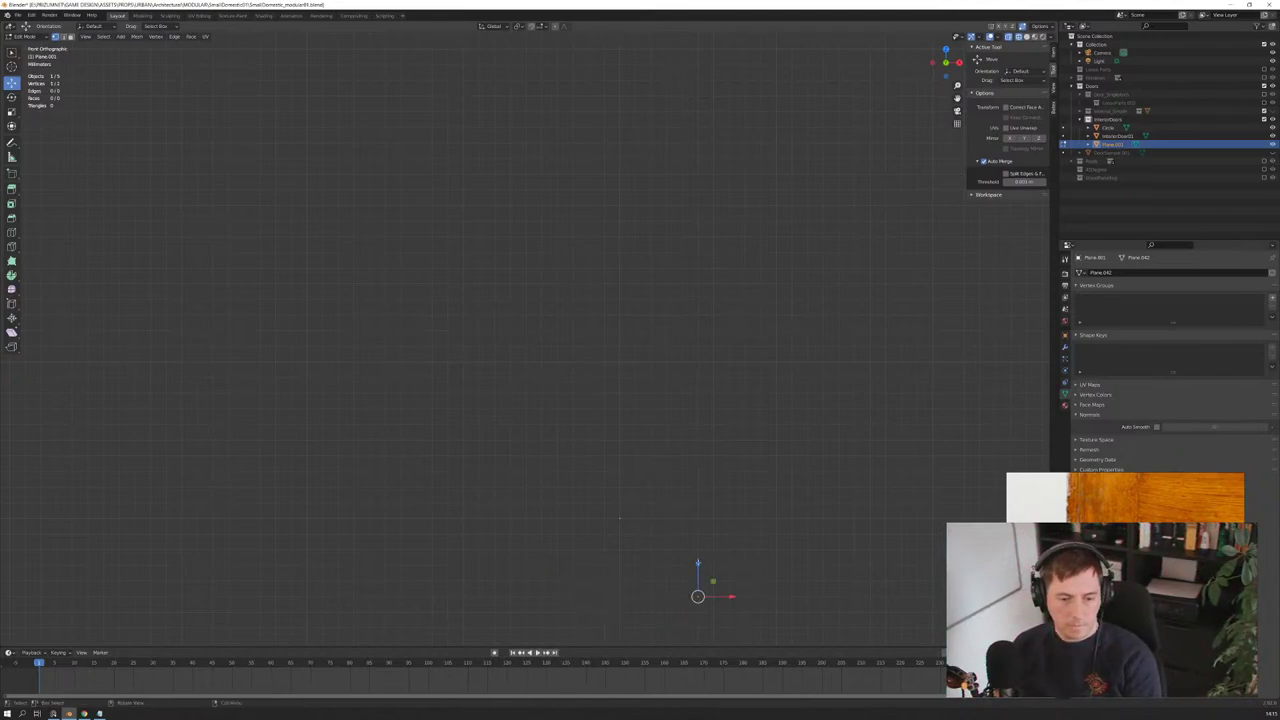
left_click_drag(698, 566, 708, 171)
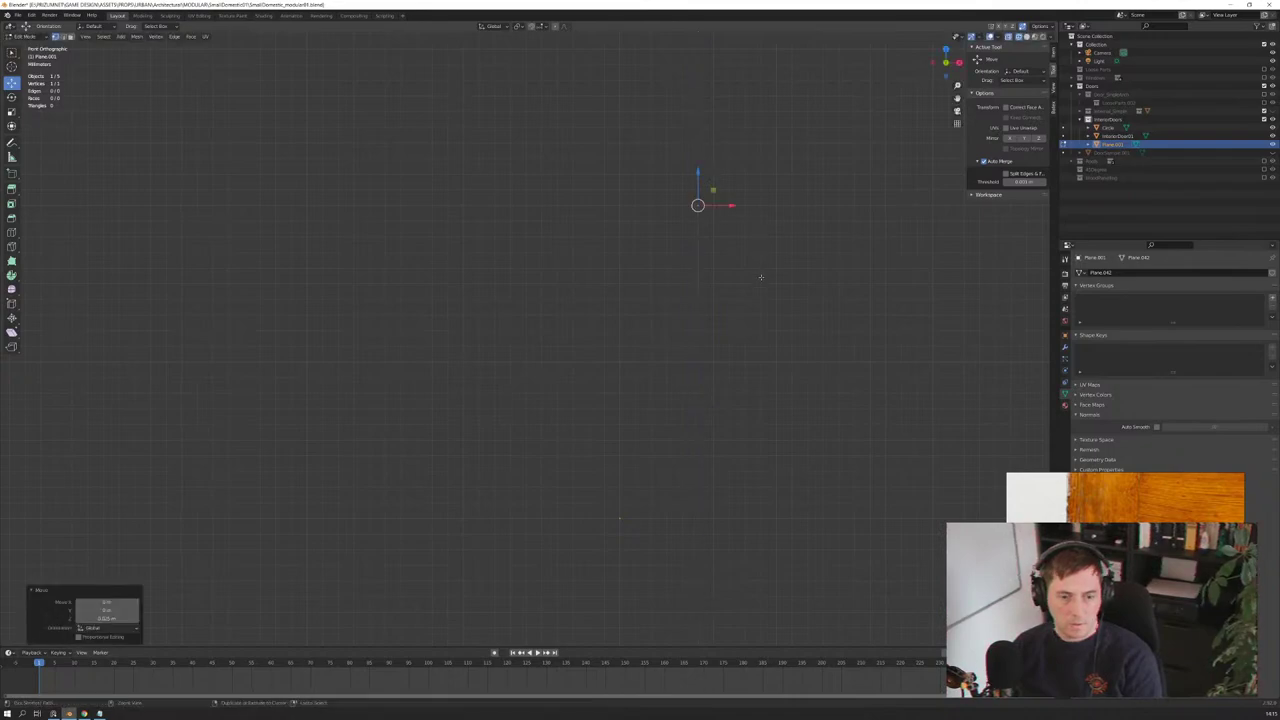
key("ctrl+z")
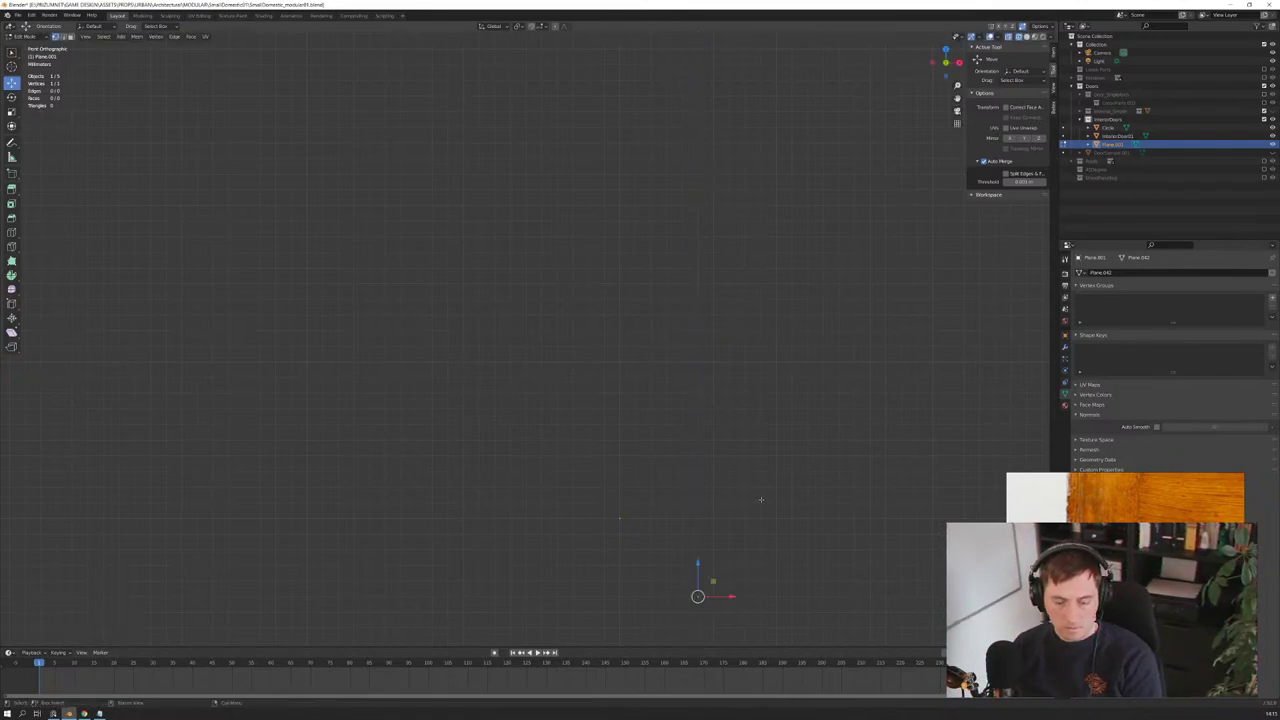
key("e")
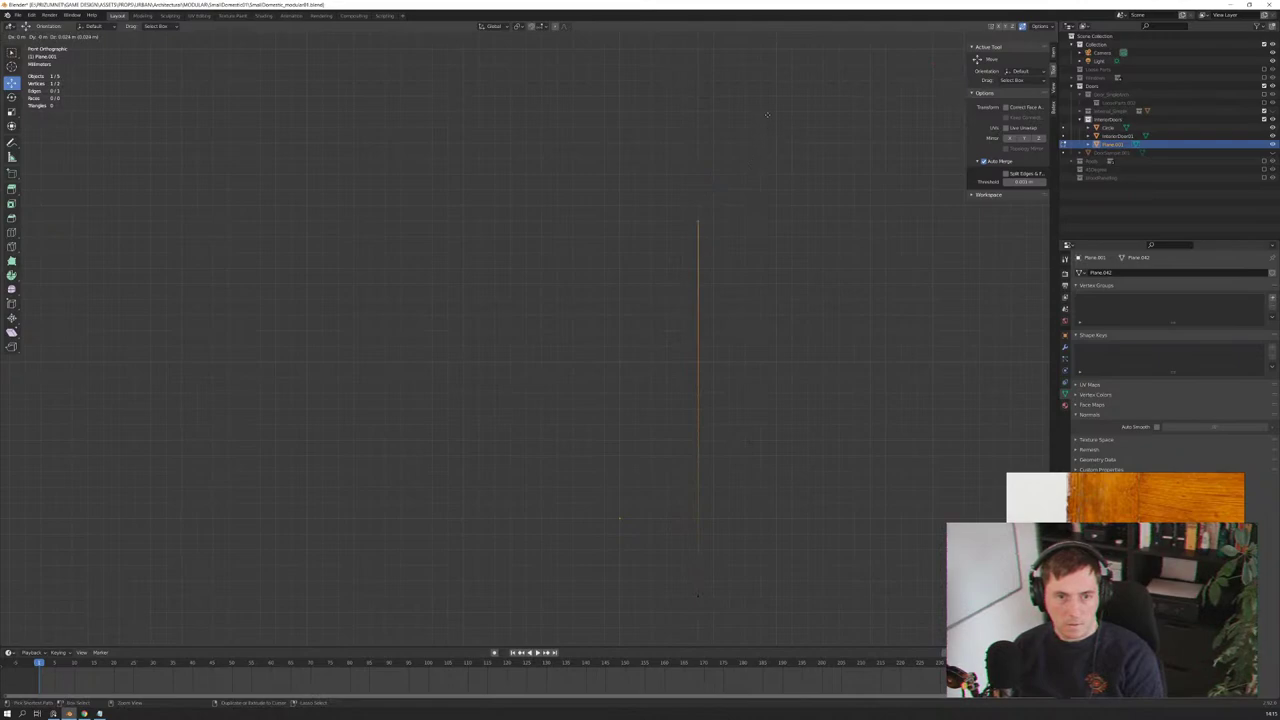
left_click(767, 114)
Step: Extrude the vertical edge leftward along X into a narrow rectangular face
key("a")
key("e")
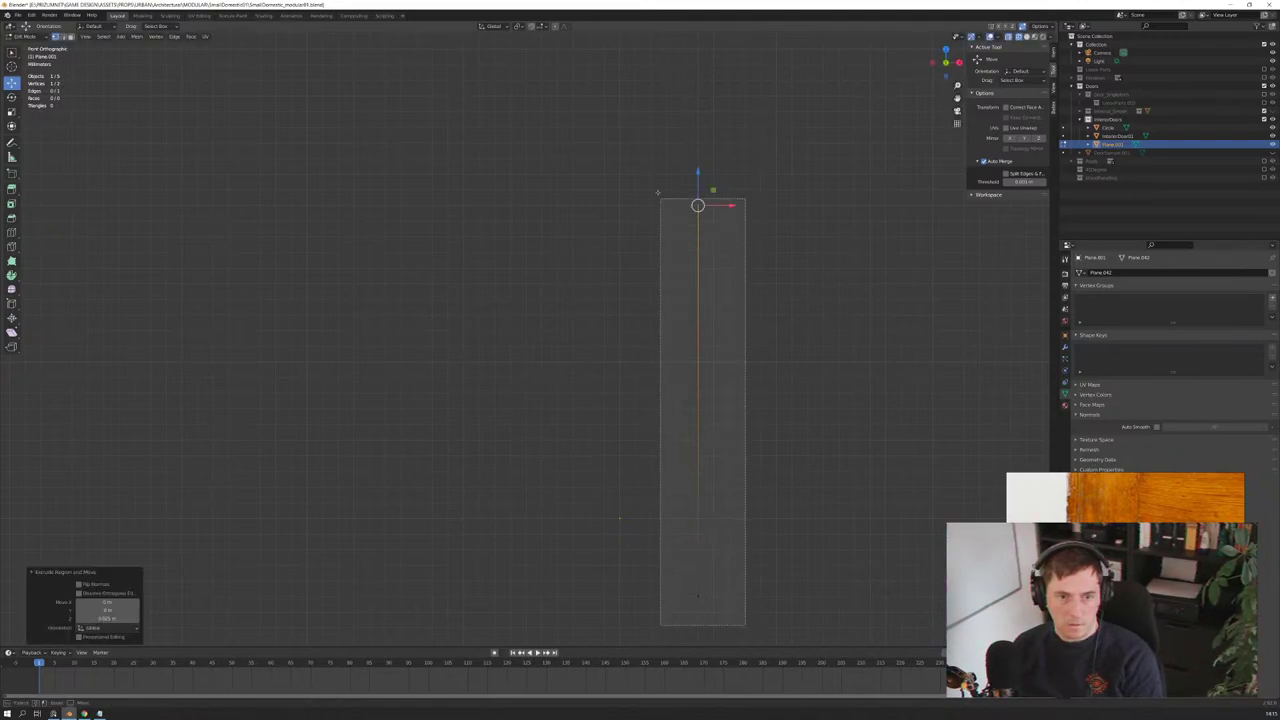
key("Escape")
key("e")
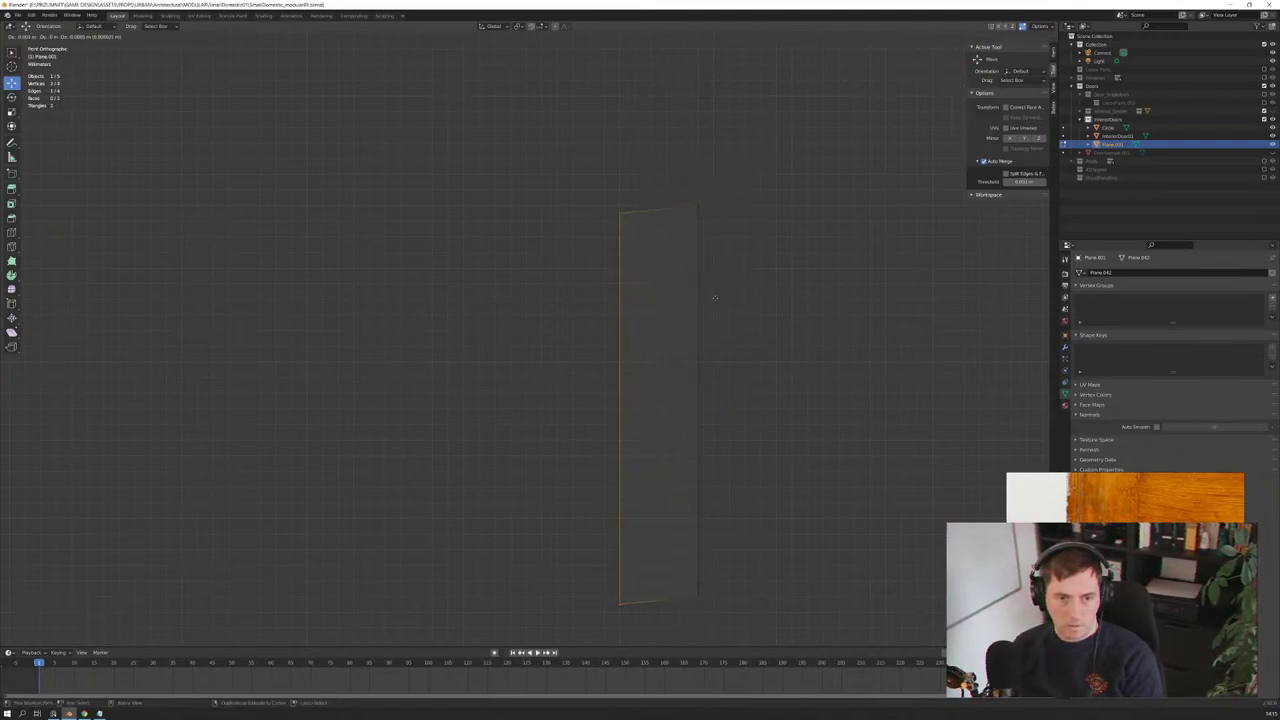
key("x")
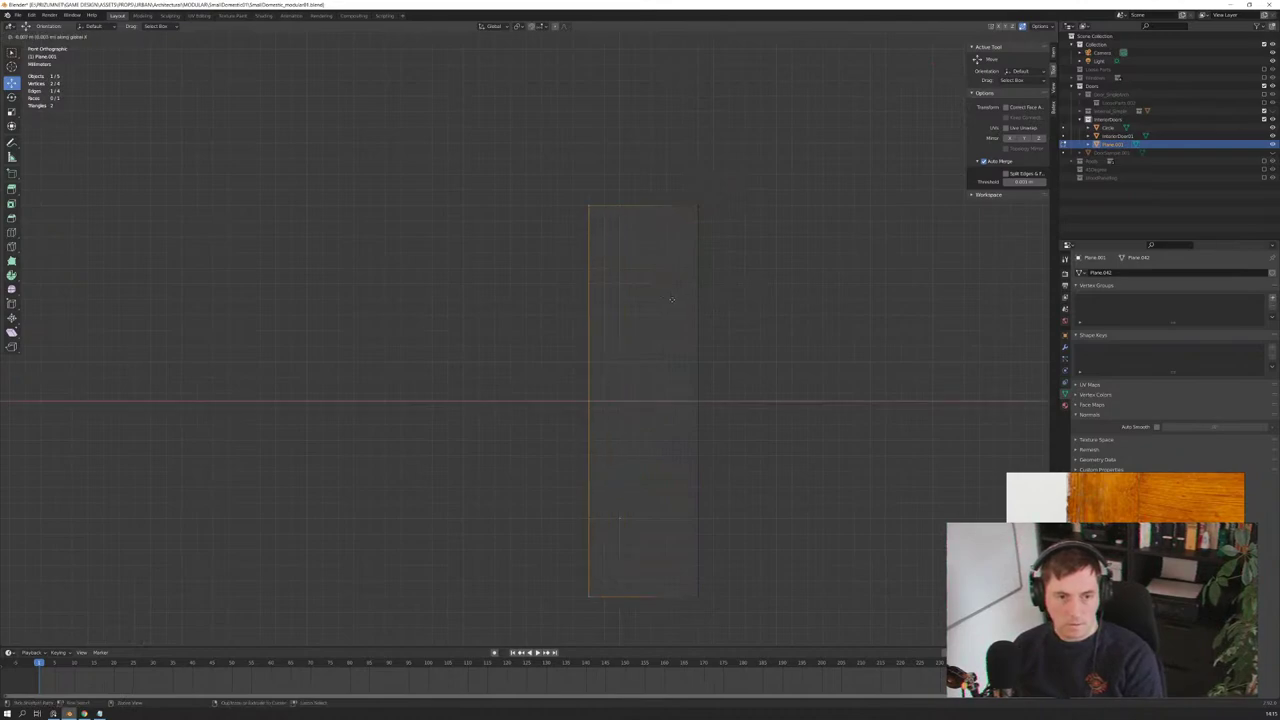
left_click(553, 304)
scroll(752, 364, "down", 4)
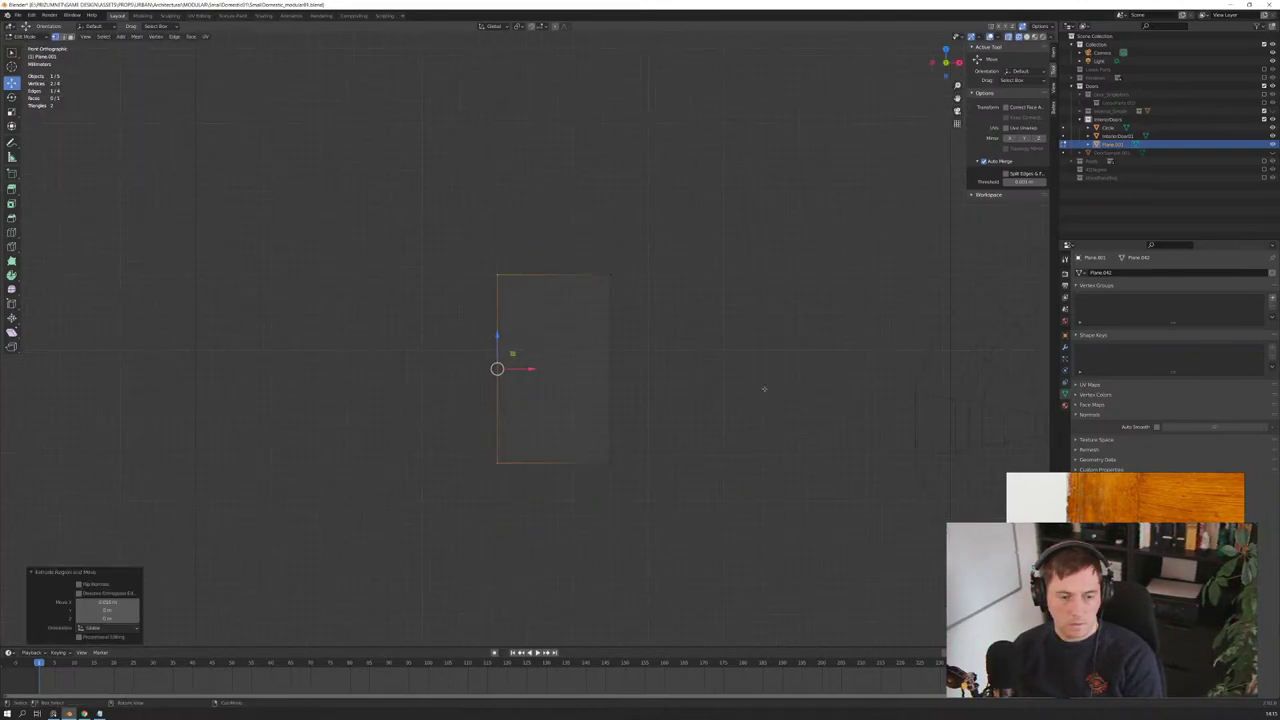
scroll(742, 405, "down", 2)
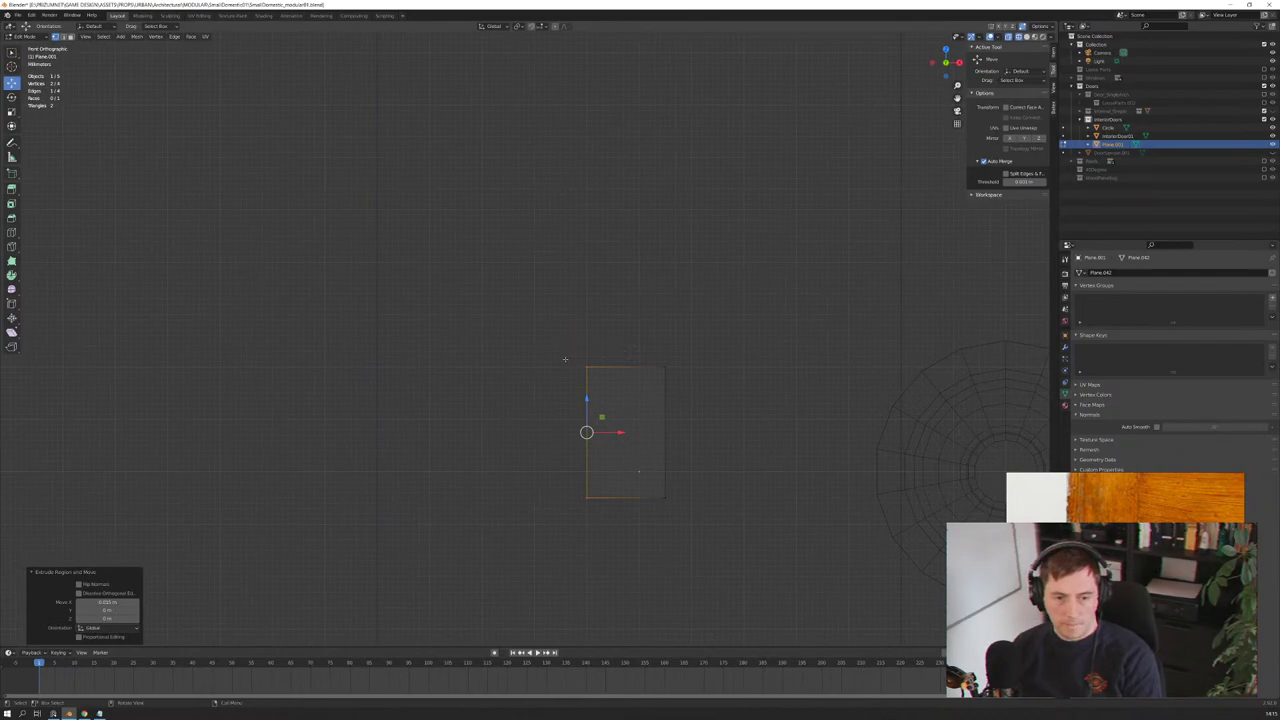
scroll(571, 360, "down", 2)
mouse_move(566, 292)
middle_mouse_down("shift")
mouse_move(752, 438)
mouse_move(650, 362)
middle_mouse_up("shift")
Step: Lower the face's bottom edge along Z to make the rectangle taller
left_click(660, 392)
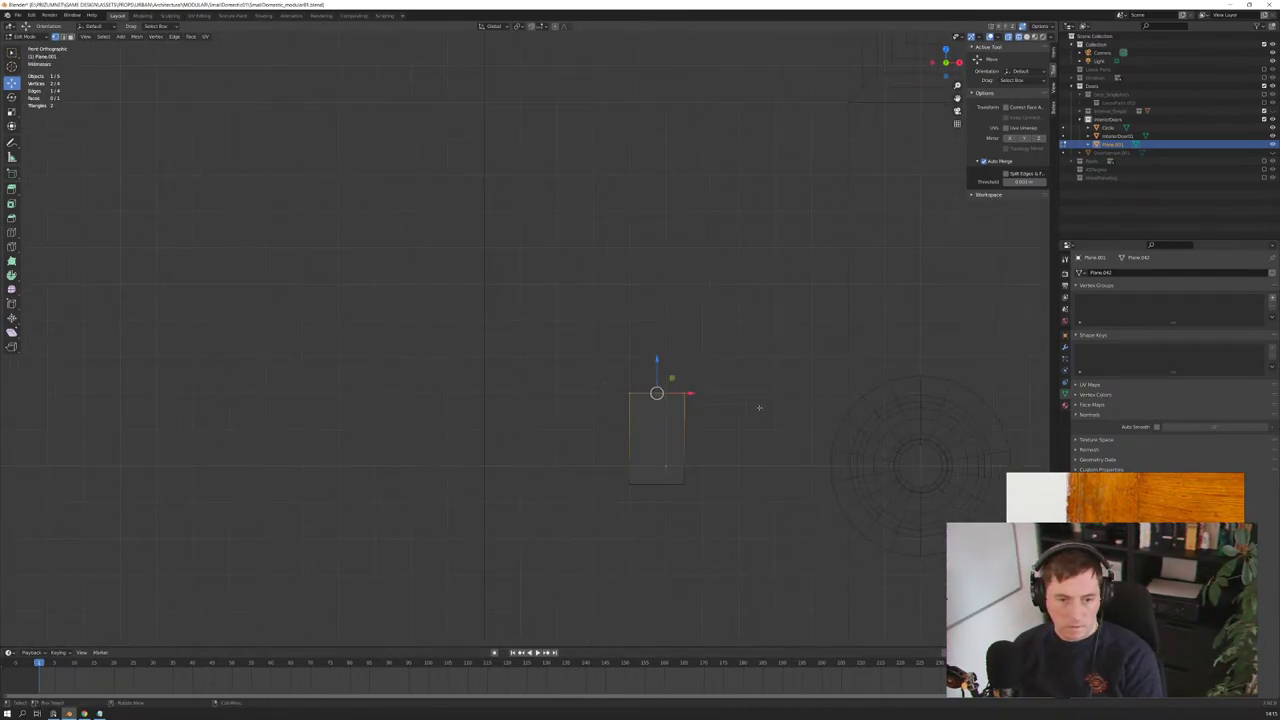
scroll(733, 428, "up", 2)
middle_click_drag(733, 428, 763, 386, "shift")
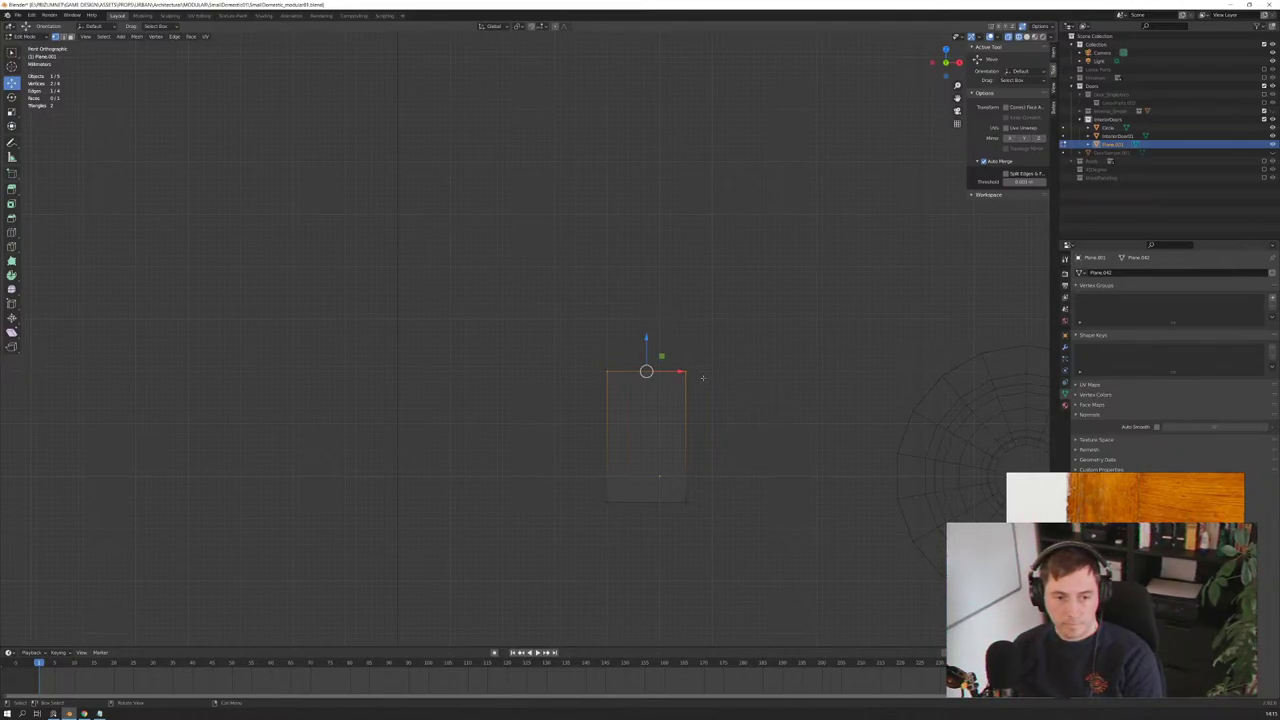
middle_click_drag(727, 401, 708, 312, "shift")
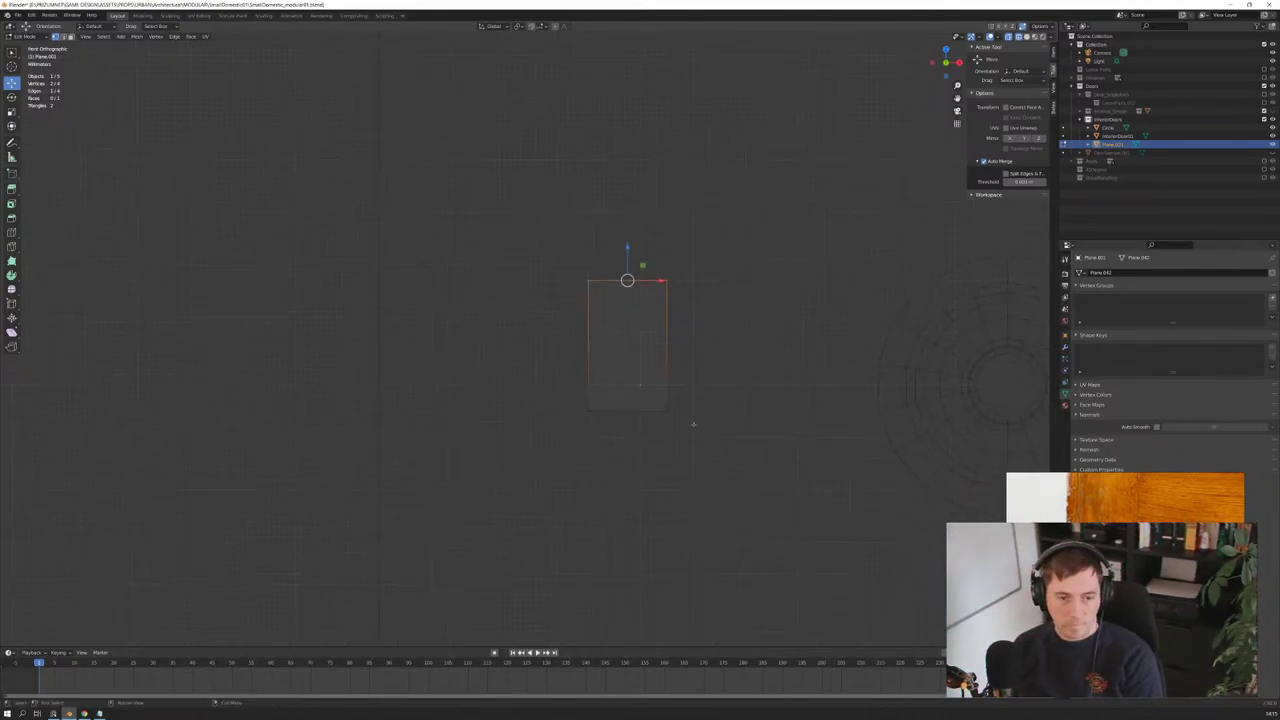
left_click(660, 445)
key("g")
key("z")
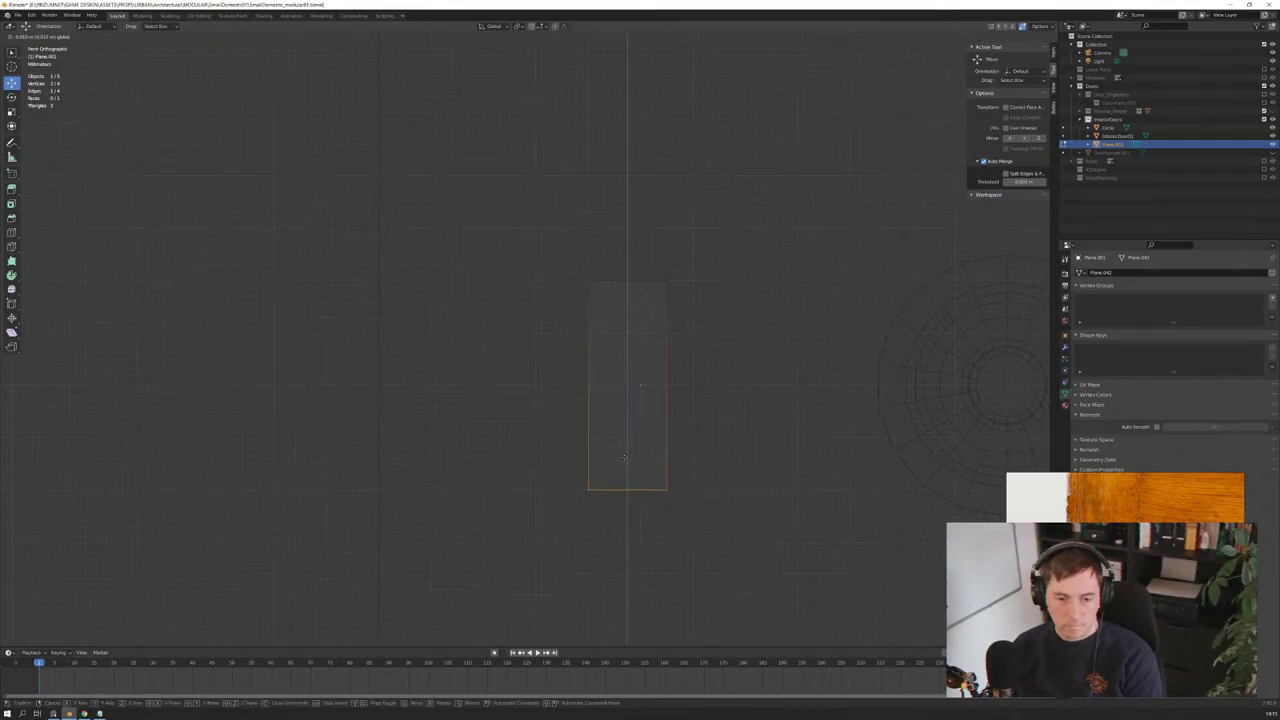
left_click(624, 458)
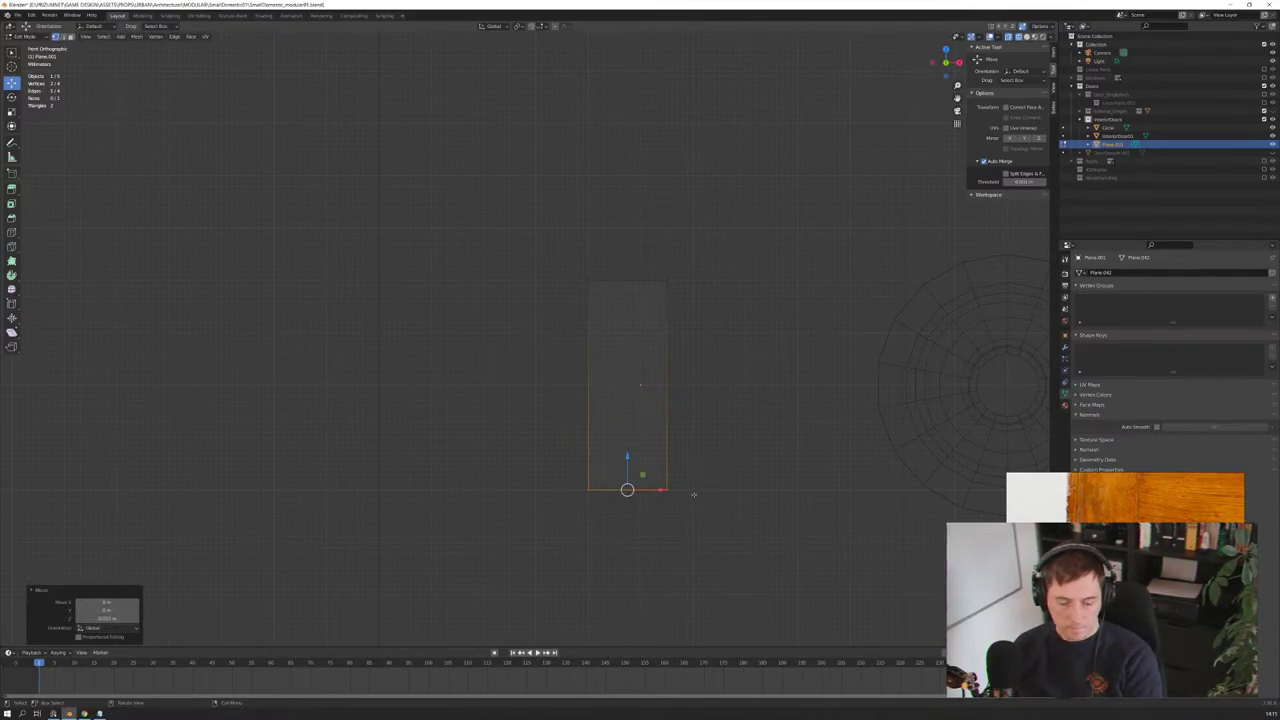
Step: Subdivide the bottom edge and raise both bottom corners along Z into a point, then undo
right_click(629, 503)
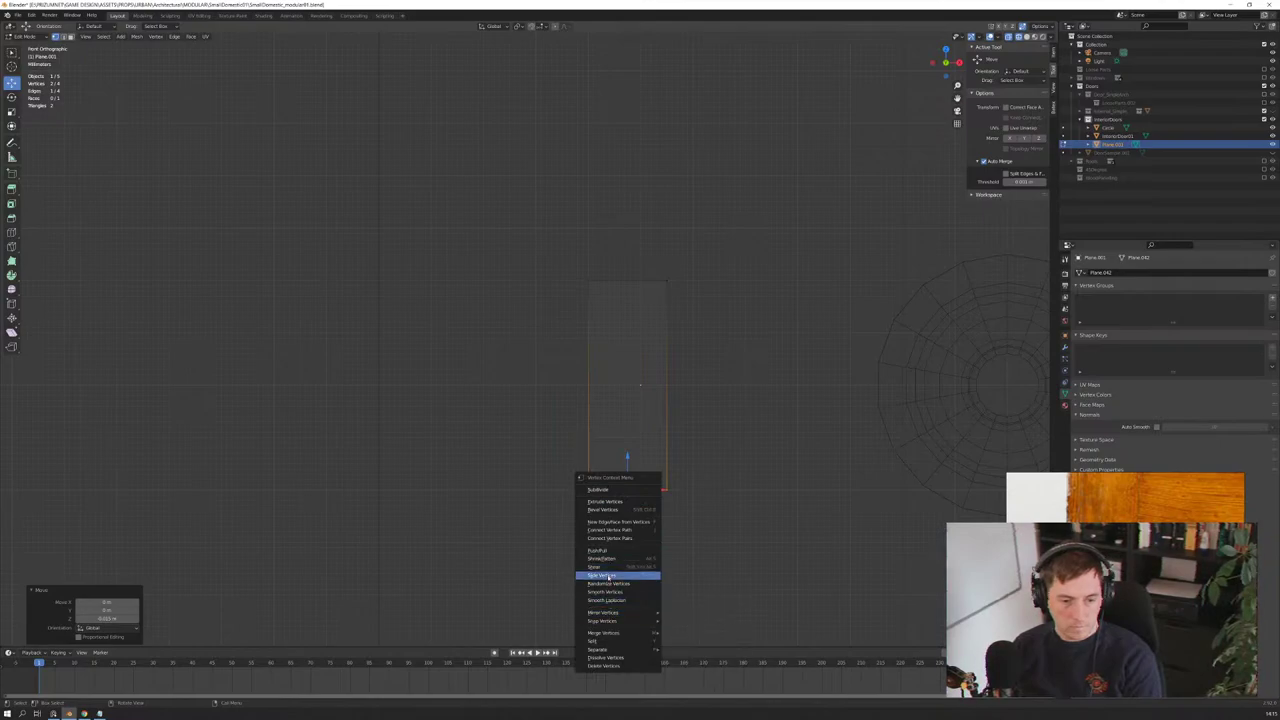
left_click(600, 489)
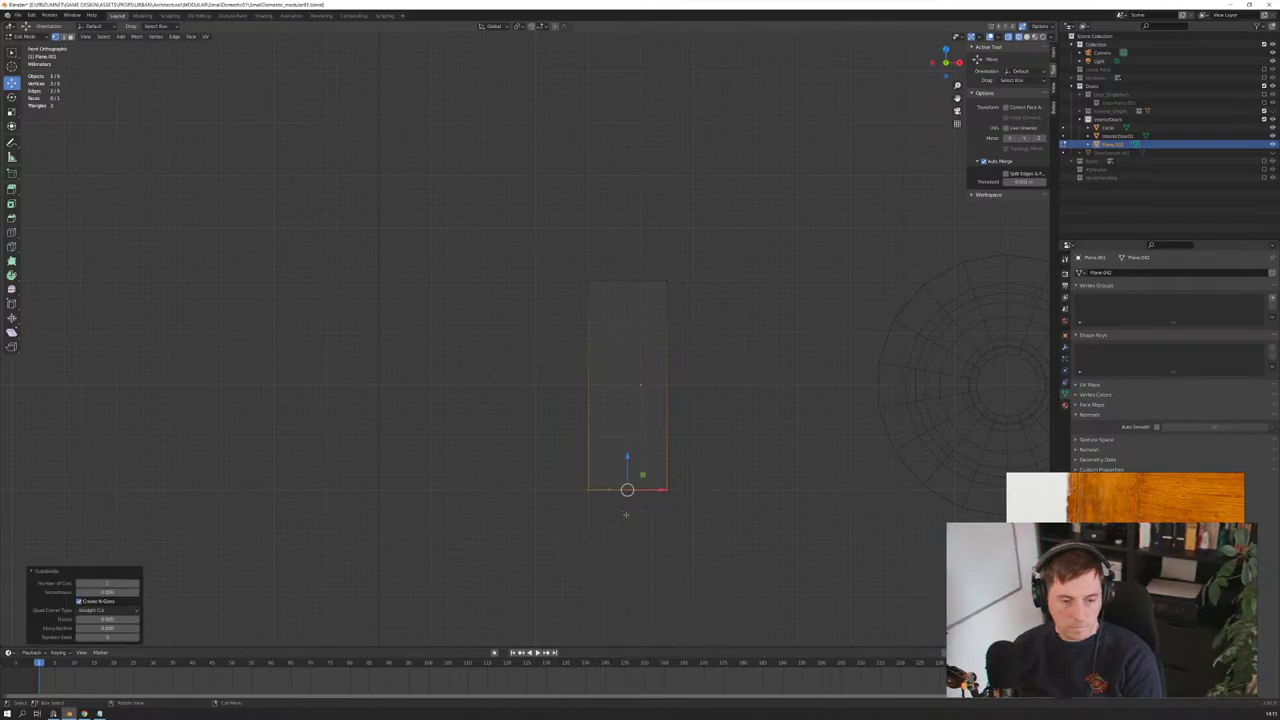
left_click(573, 489)
left_click(680, 497, "shift")
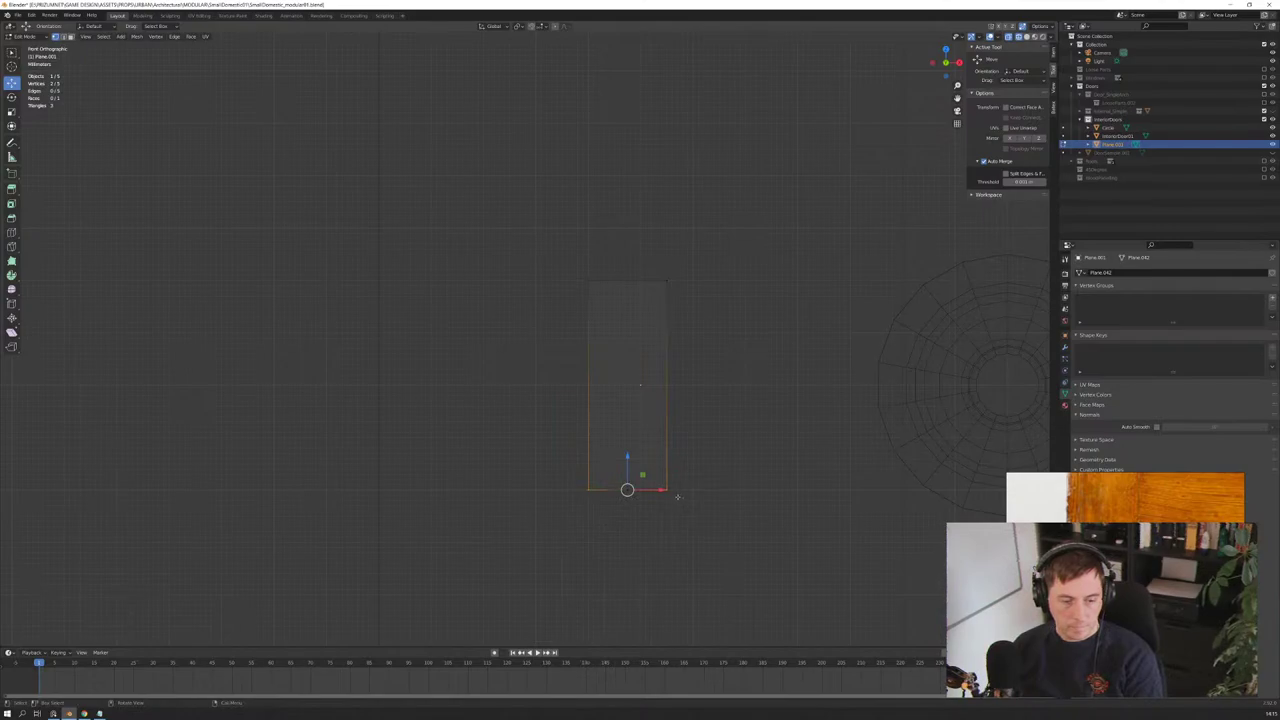
key("g")
key("z")
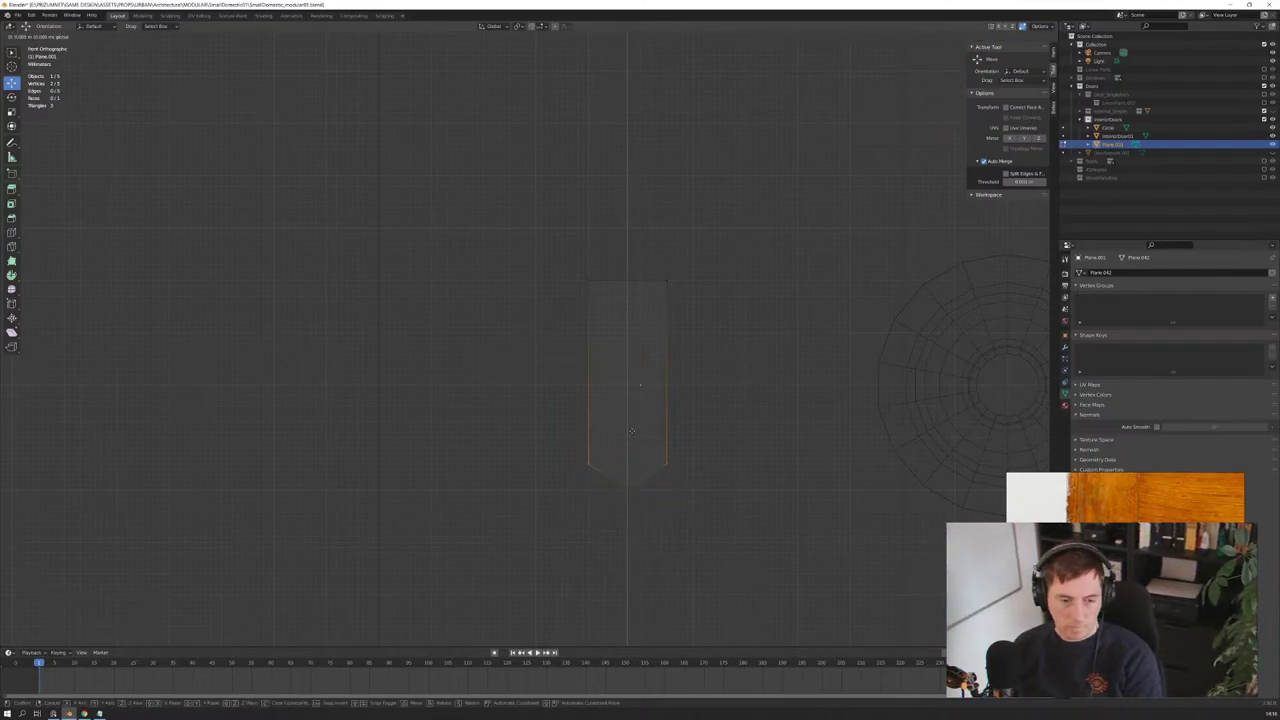
left_click(728, 432)
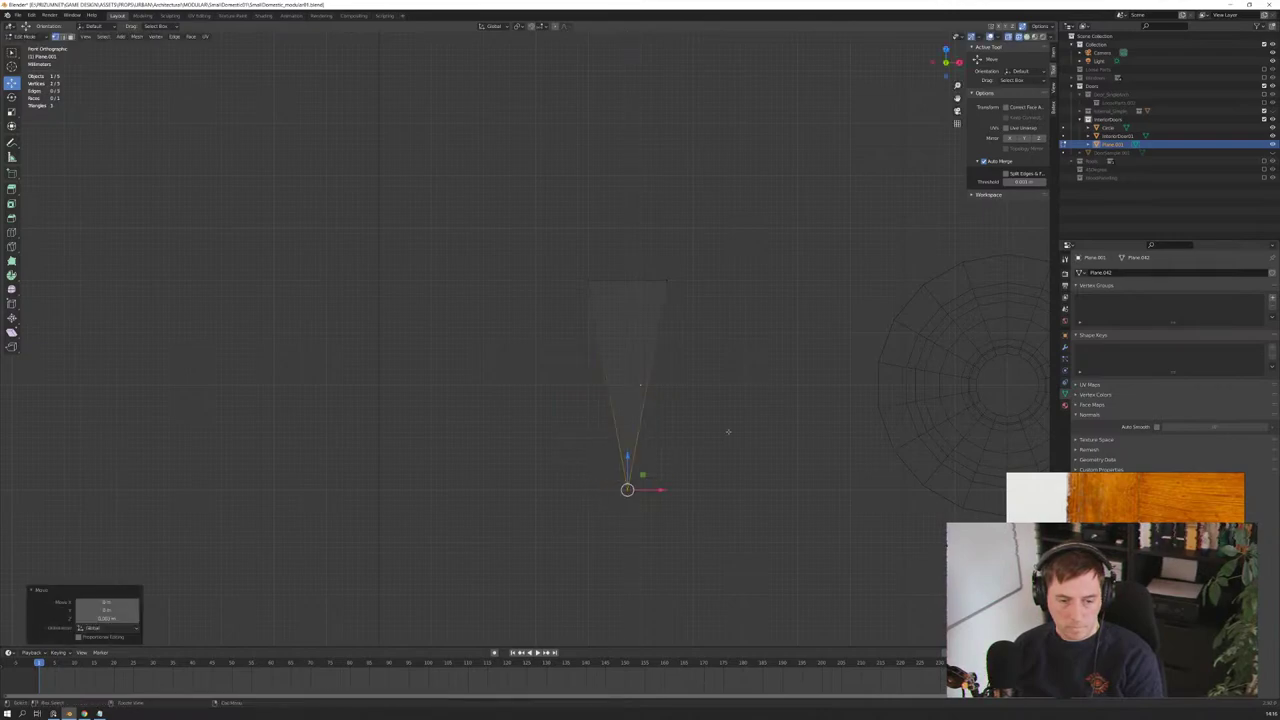
key("ctrl+z")
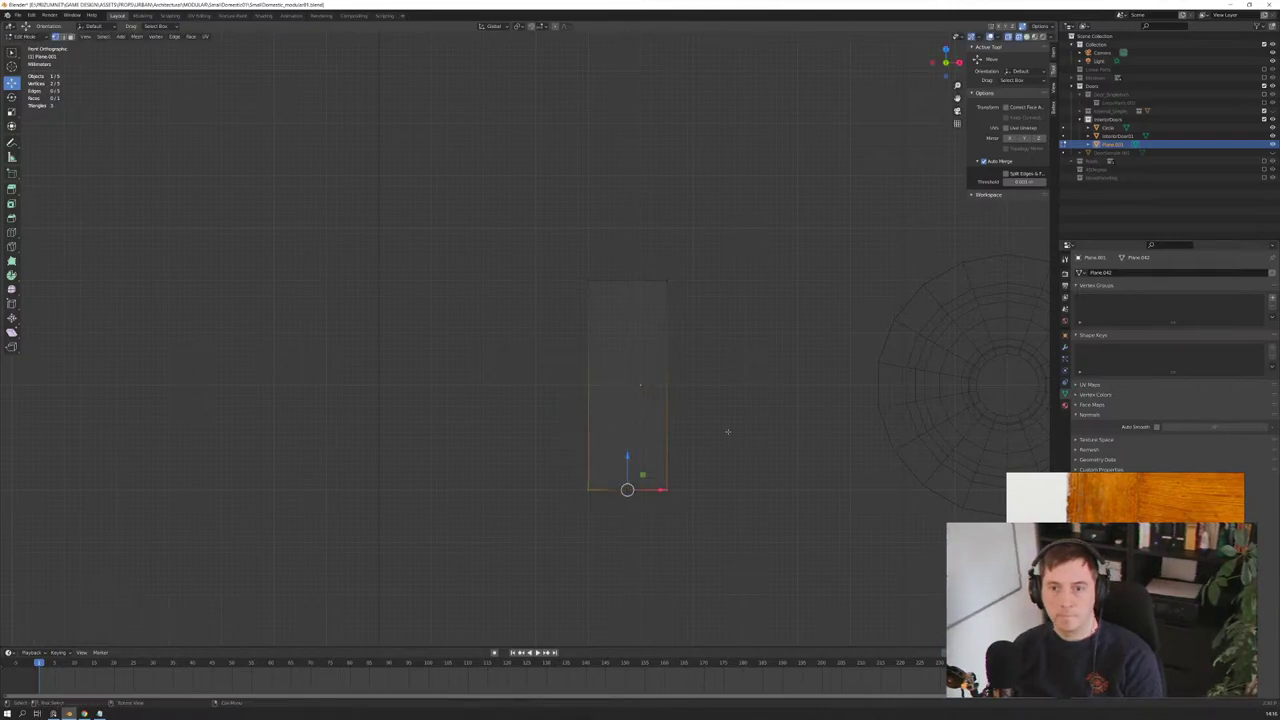
Step: Collapse the auto merge settings and raise the bottom corners again to form the V-point
left_click(983, 162)
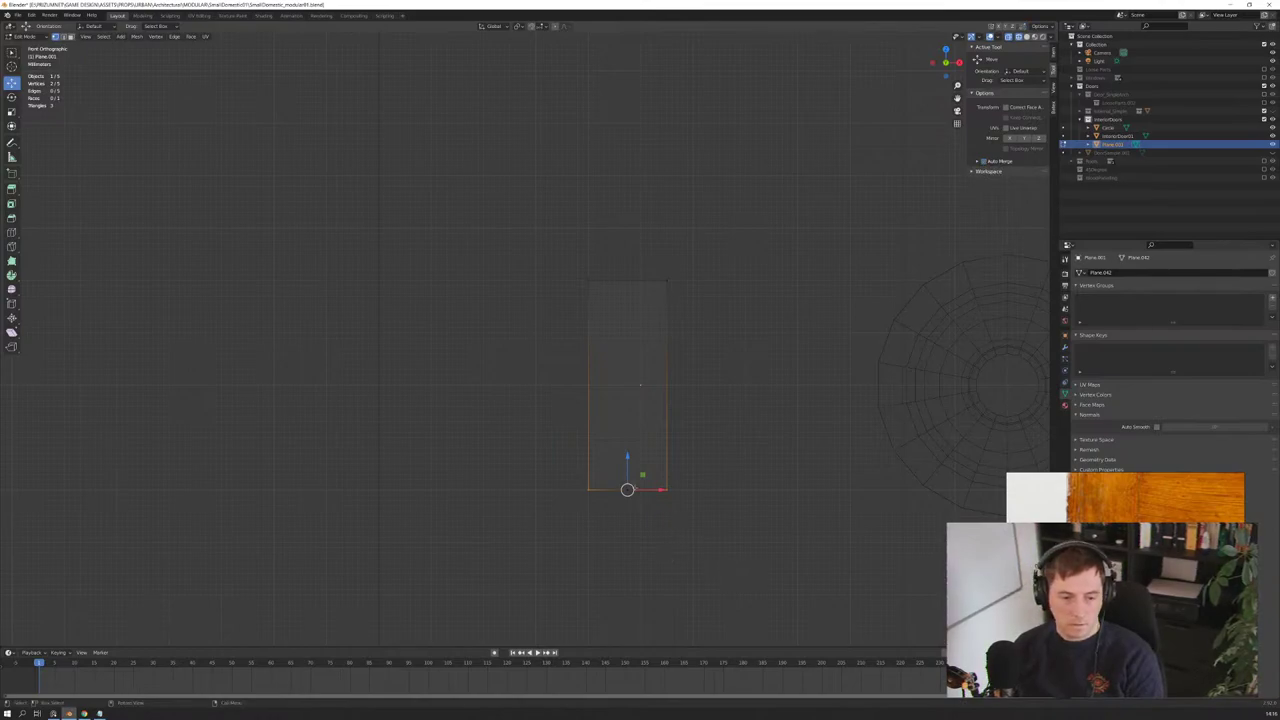
key("g")
key("z")
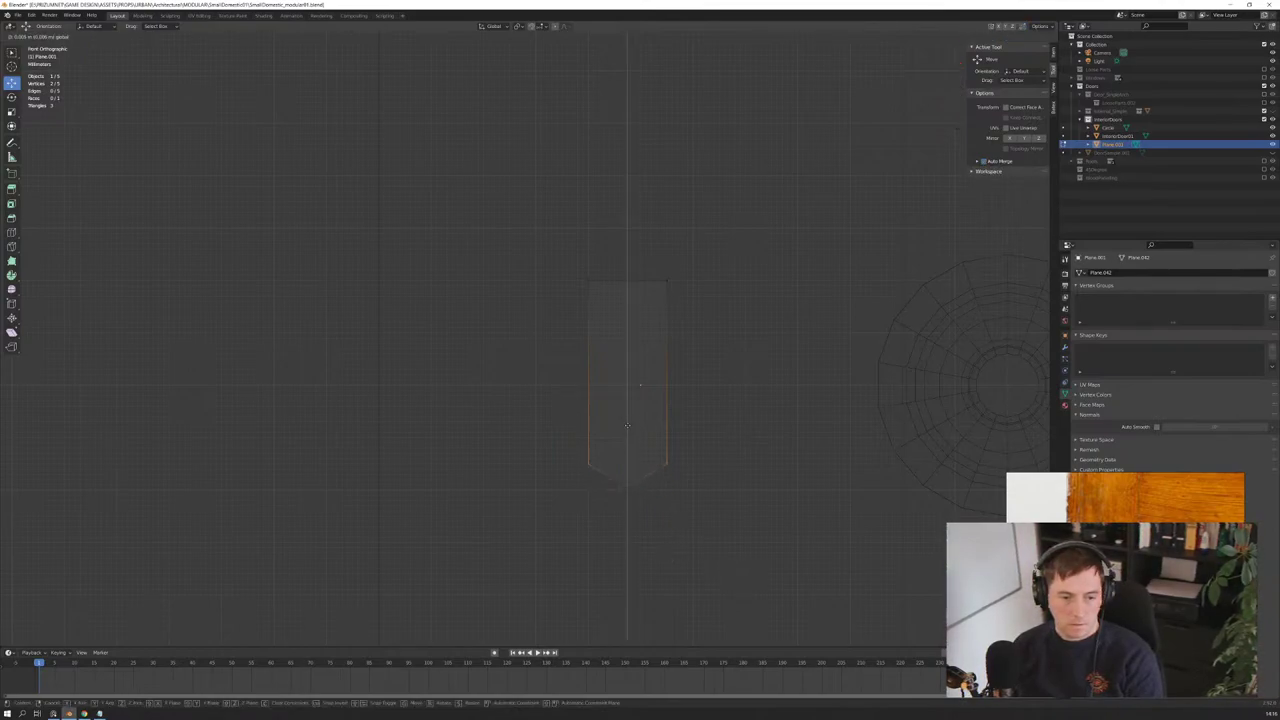
left_click(627, 425)
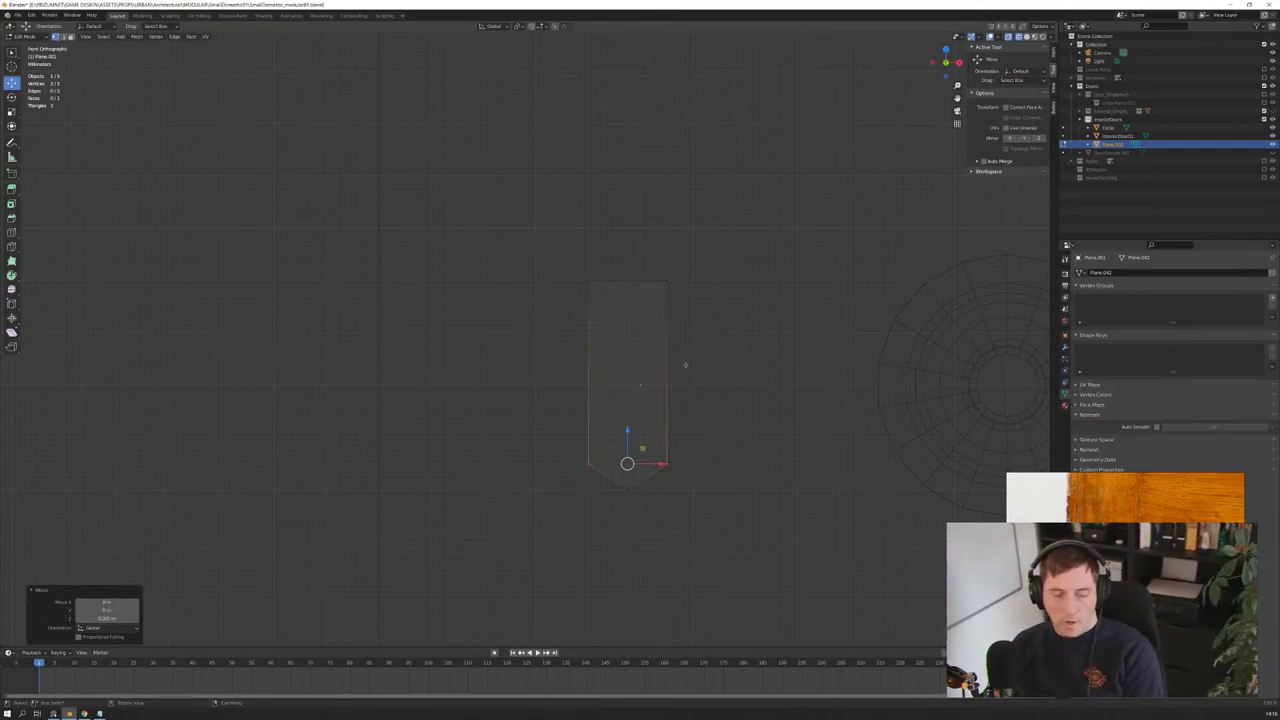
left_click_drag(710, 348, 472, 374)
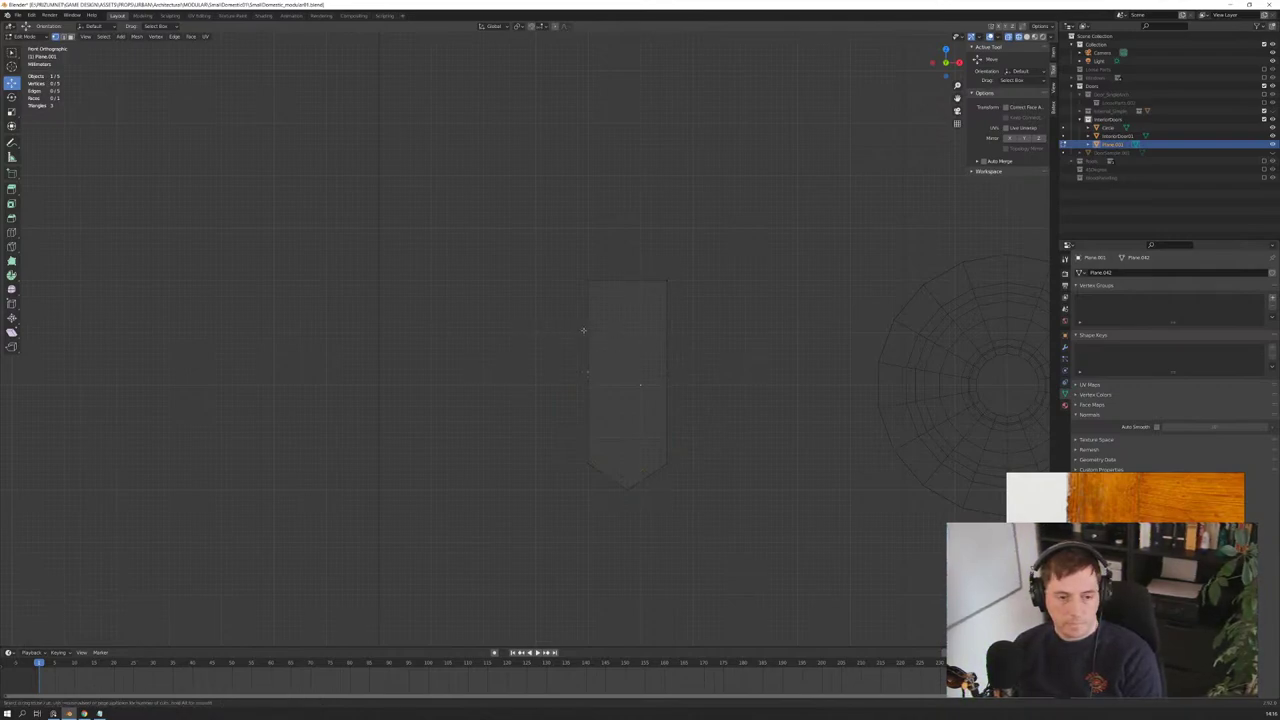
Step: Select the plane's side edges, cancelling a stray loop cut and an accidental spherize
key("a")
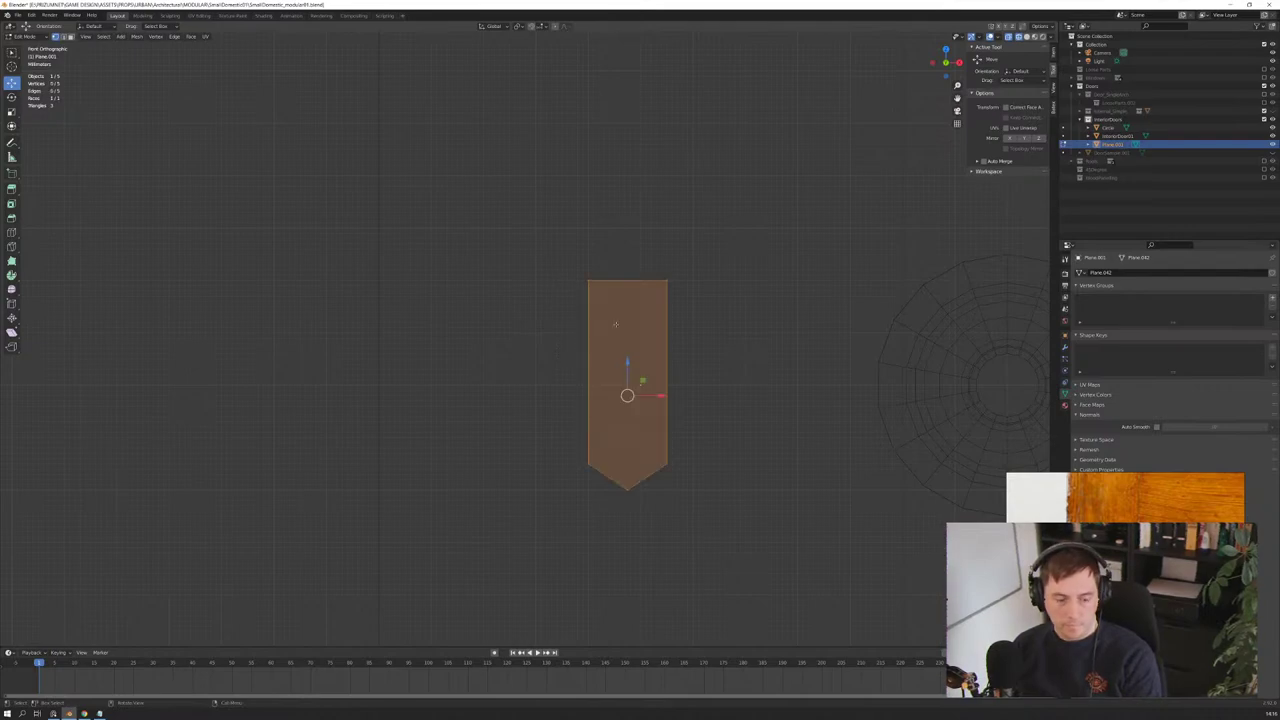
key("ctrl+r")
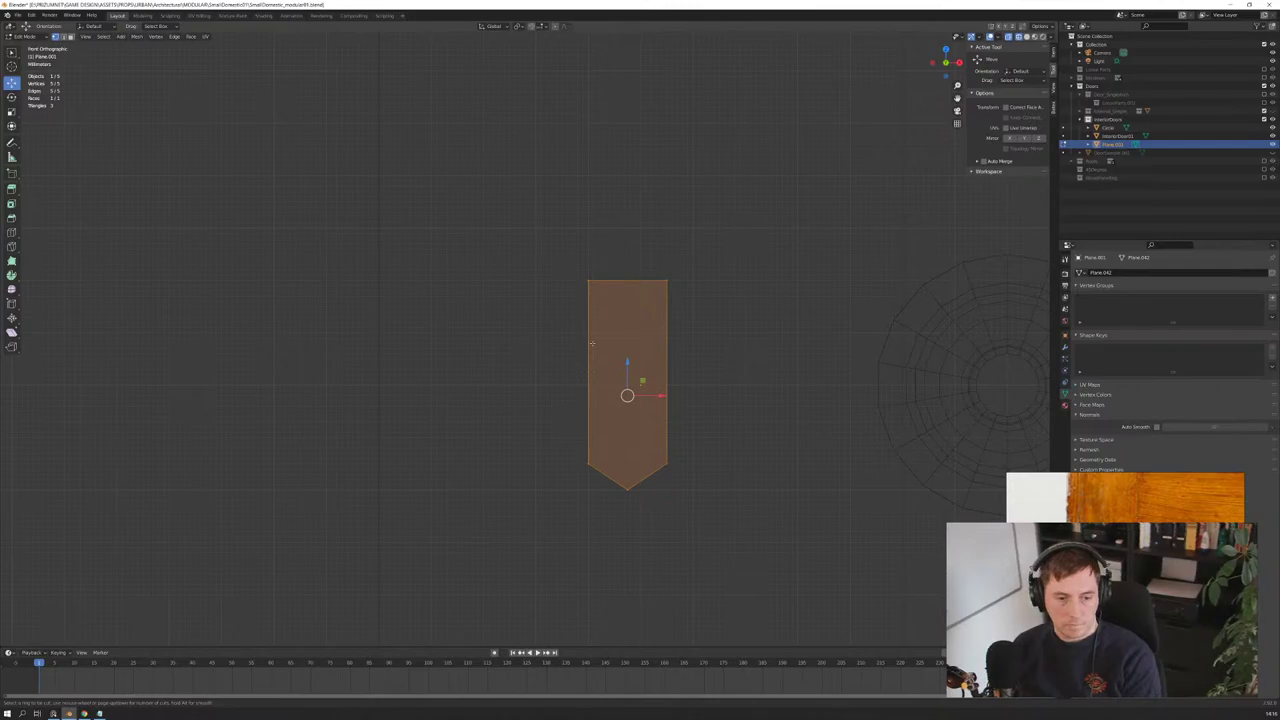
key("Escape")
left_click_drag(567, 279, 618, 489)
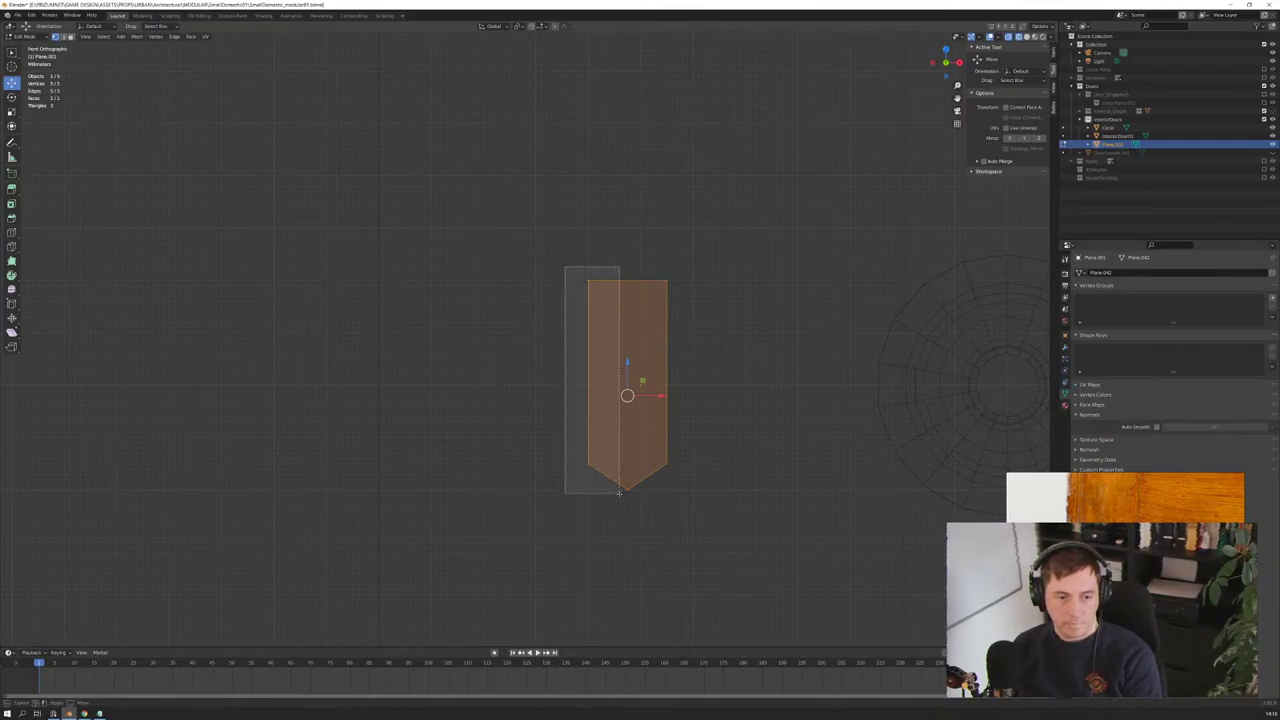
key("a")
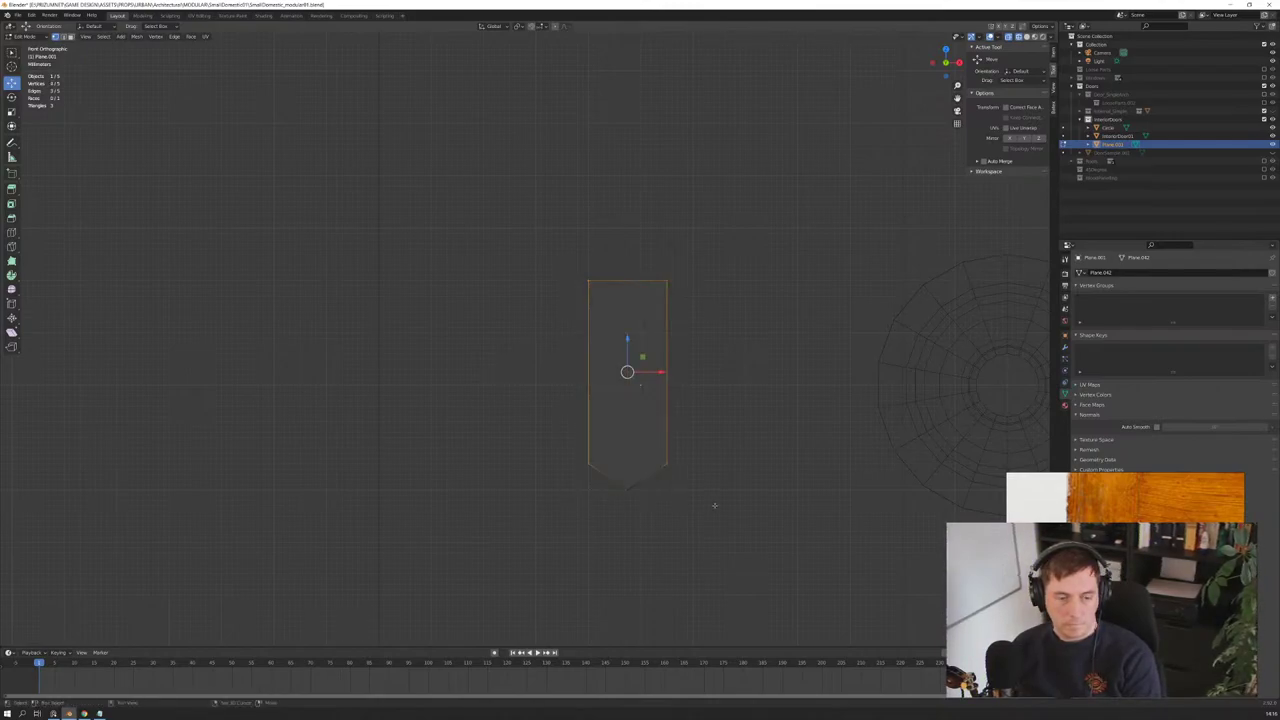
left_click_drag(667, 271, 667, 271)
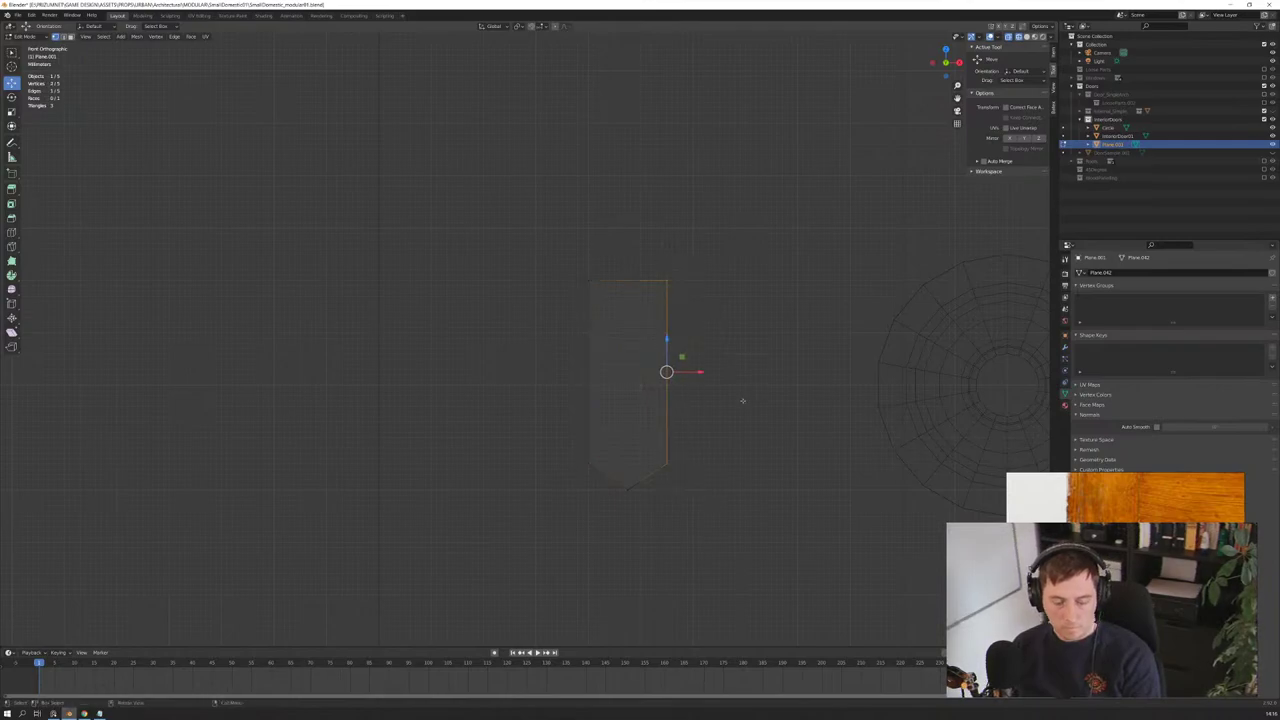
key("shift+alt+s")
right_click(657, 368)
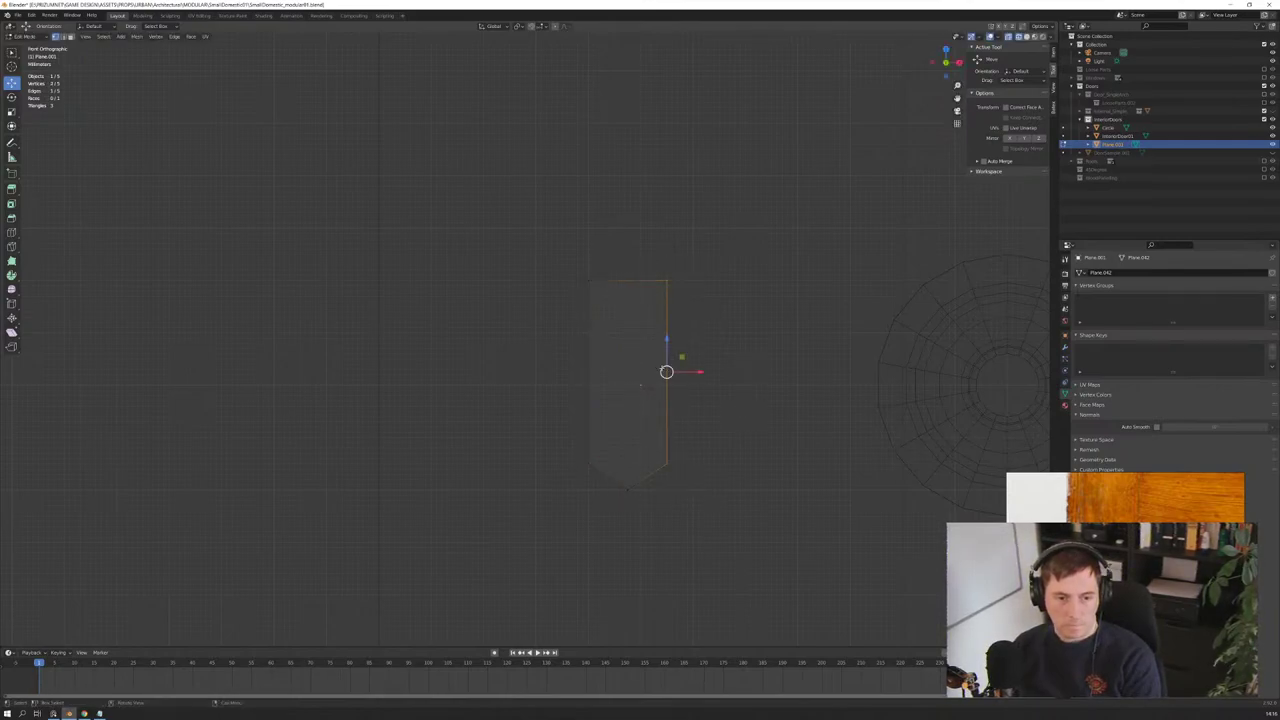
Step: Subdivide the left and right side edges of the plane at their midpoints
right_click(657, 368)
left_click(660, 369)
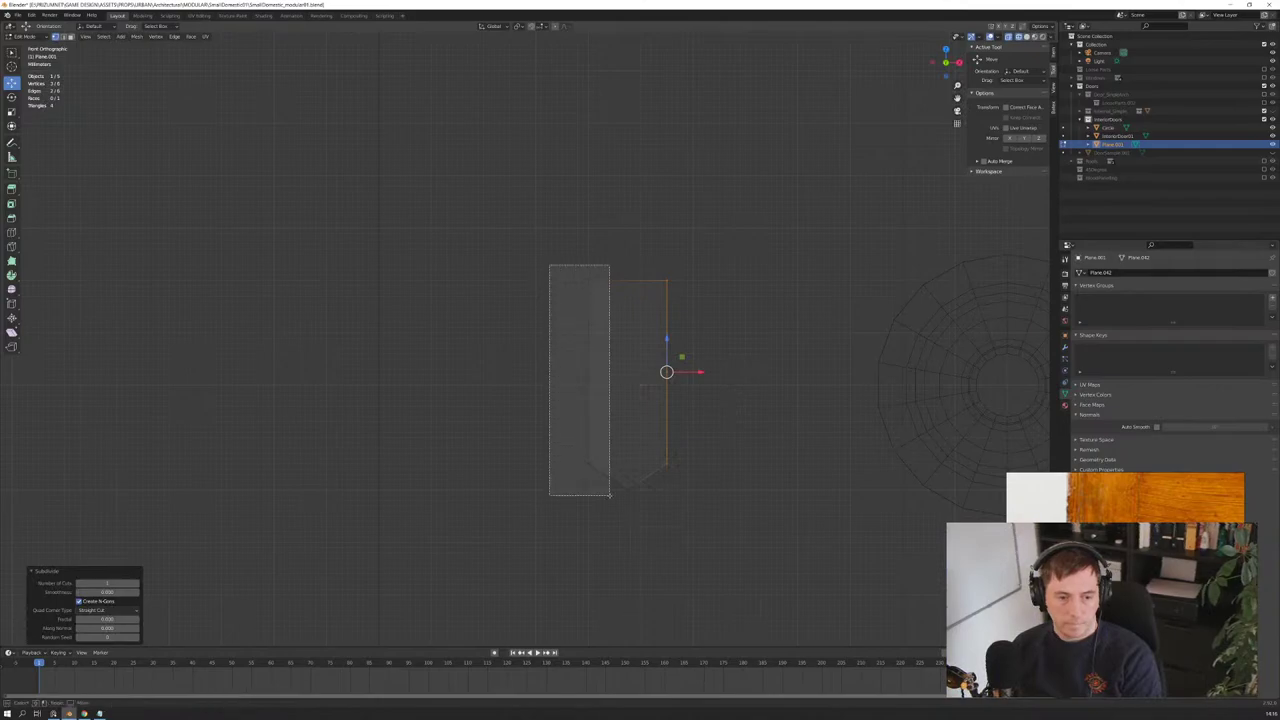
key("ctrl+z")
right_click(556, 345)
left_click(556, 356)
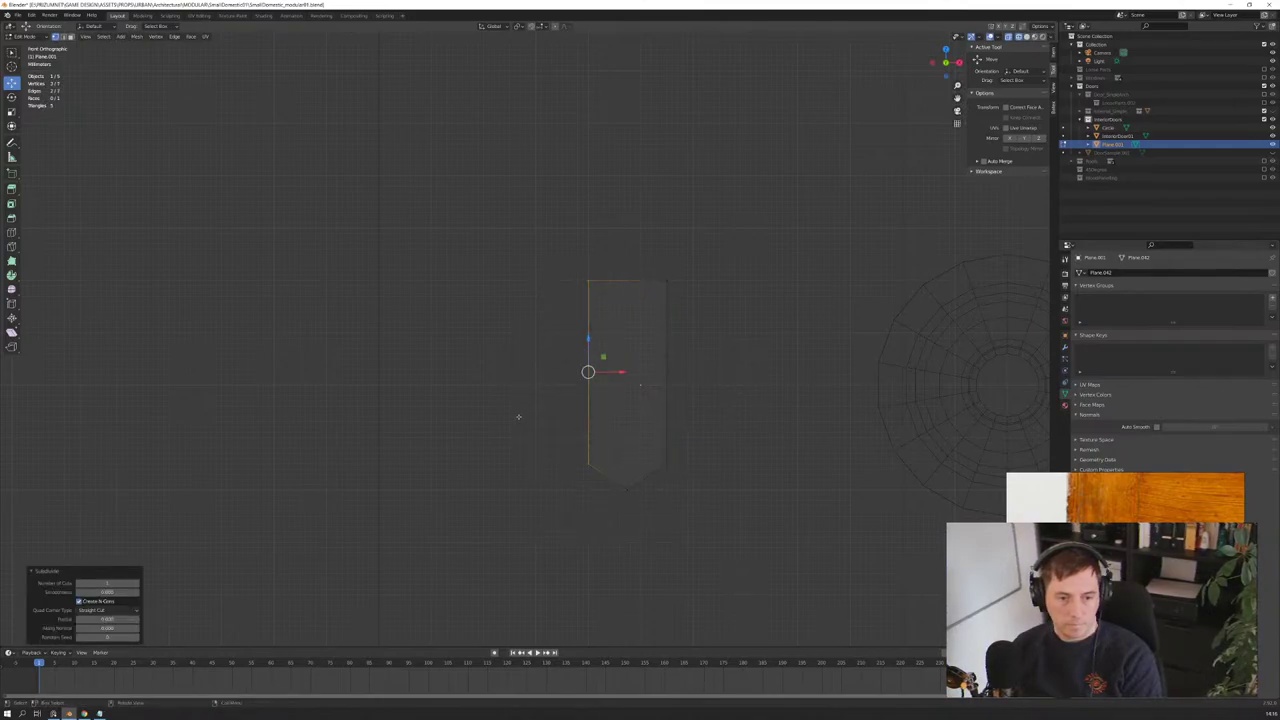
left_click(665, 398, "shift")
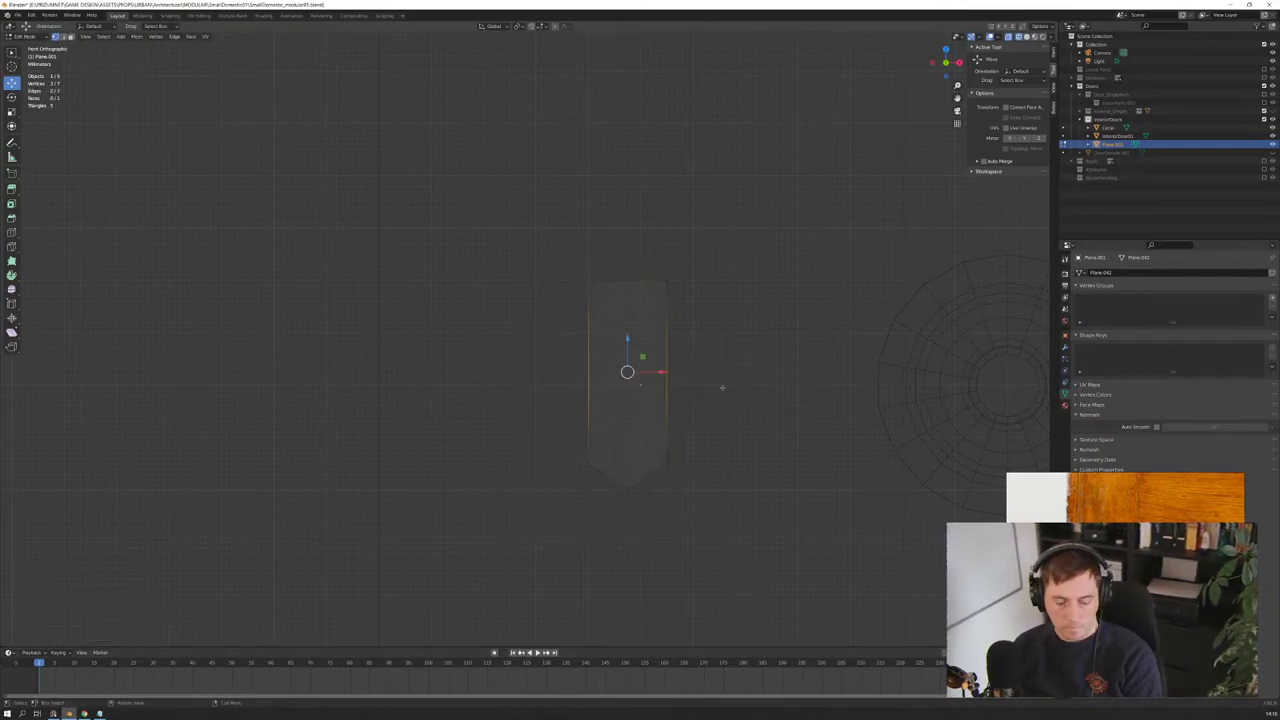
Step: Join the midpoints into a horizontal cut, raise it along Z, and scale it along X into a narrow waist
key("j")
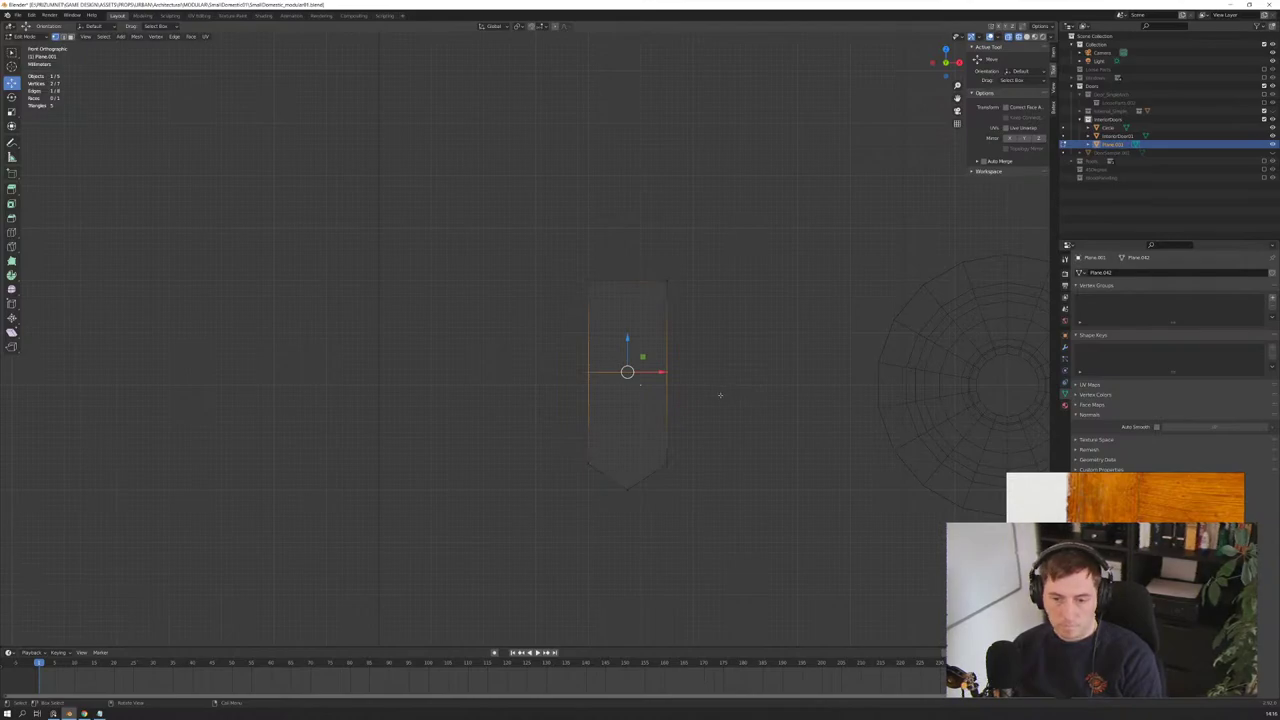
key("g")
key("z")
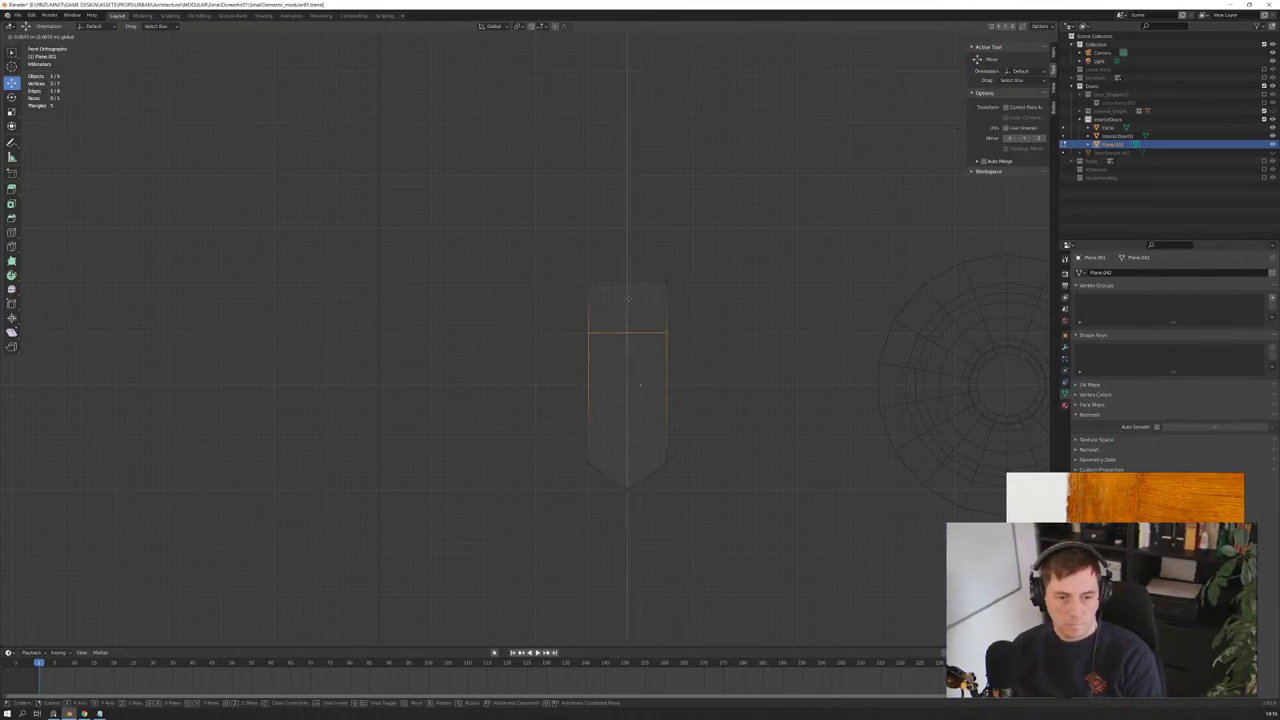
left_click(628, 297)
key("s")
key("z")
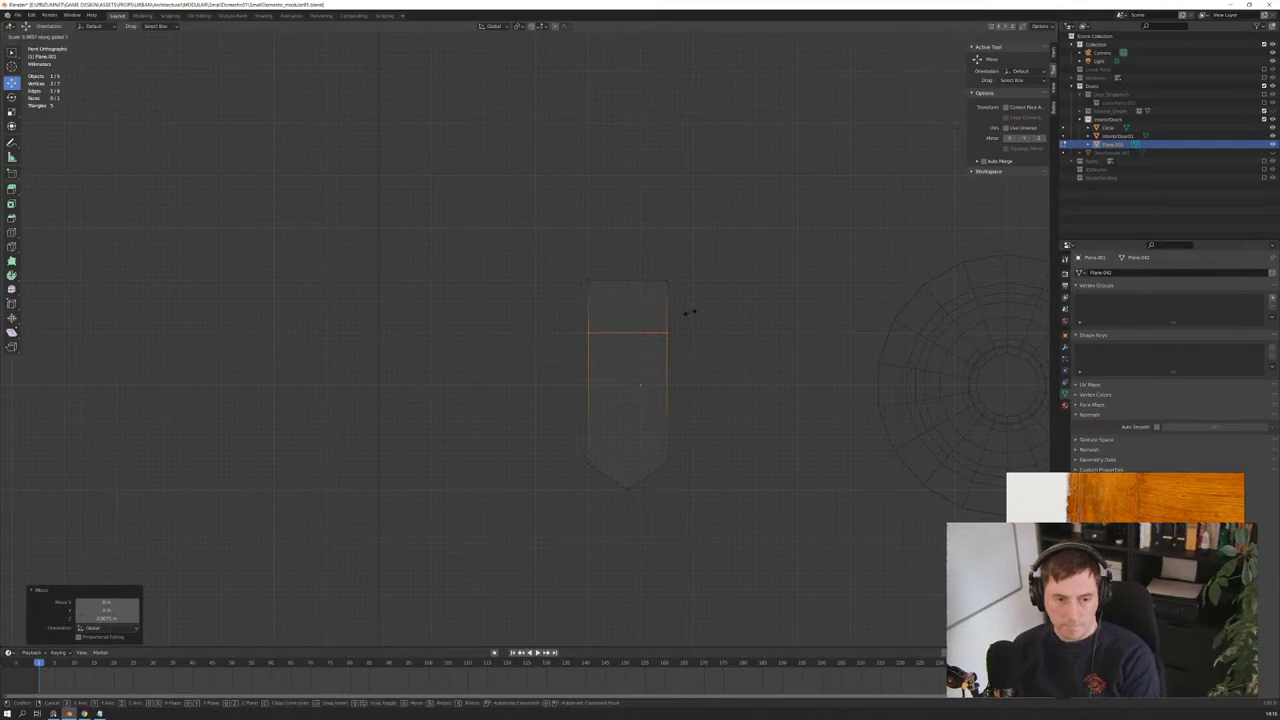
key("x")
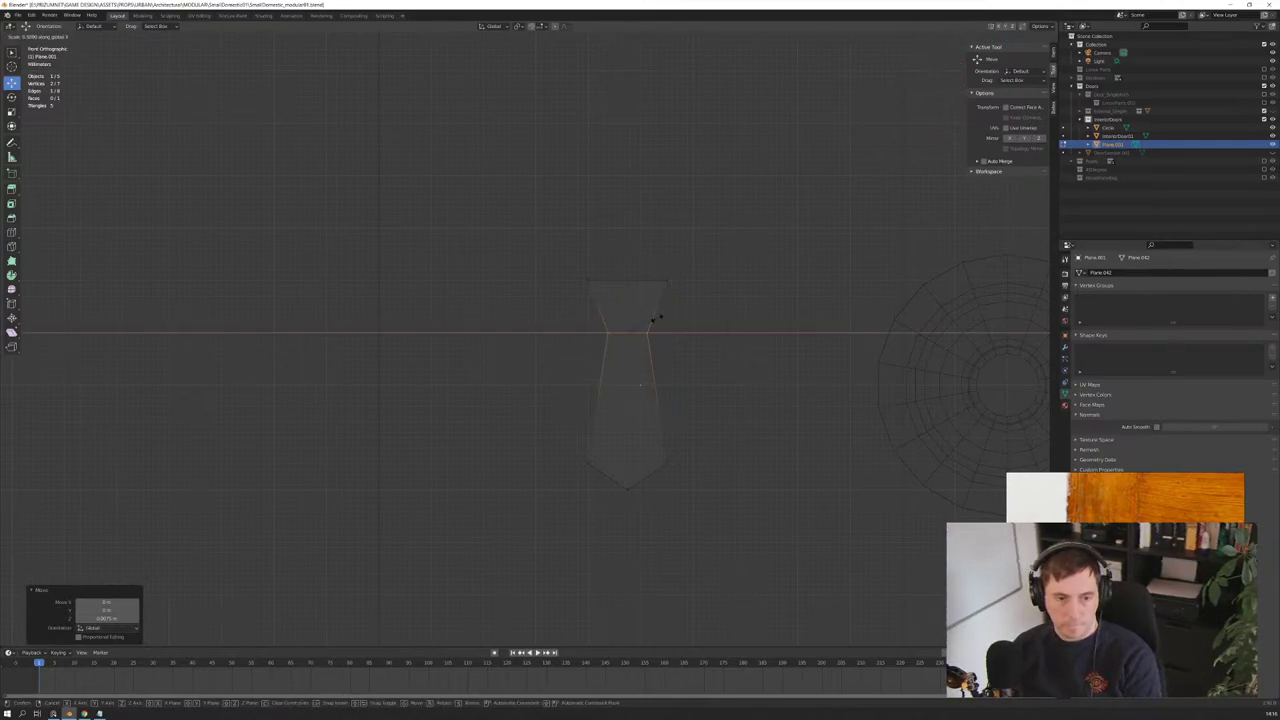
left_click(658, 317)
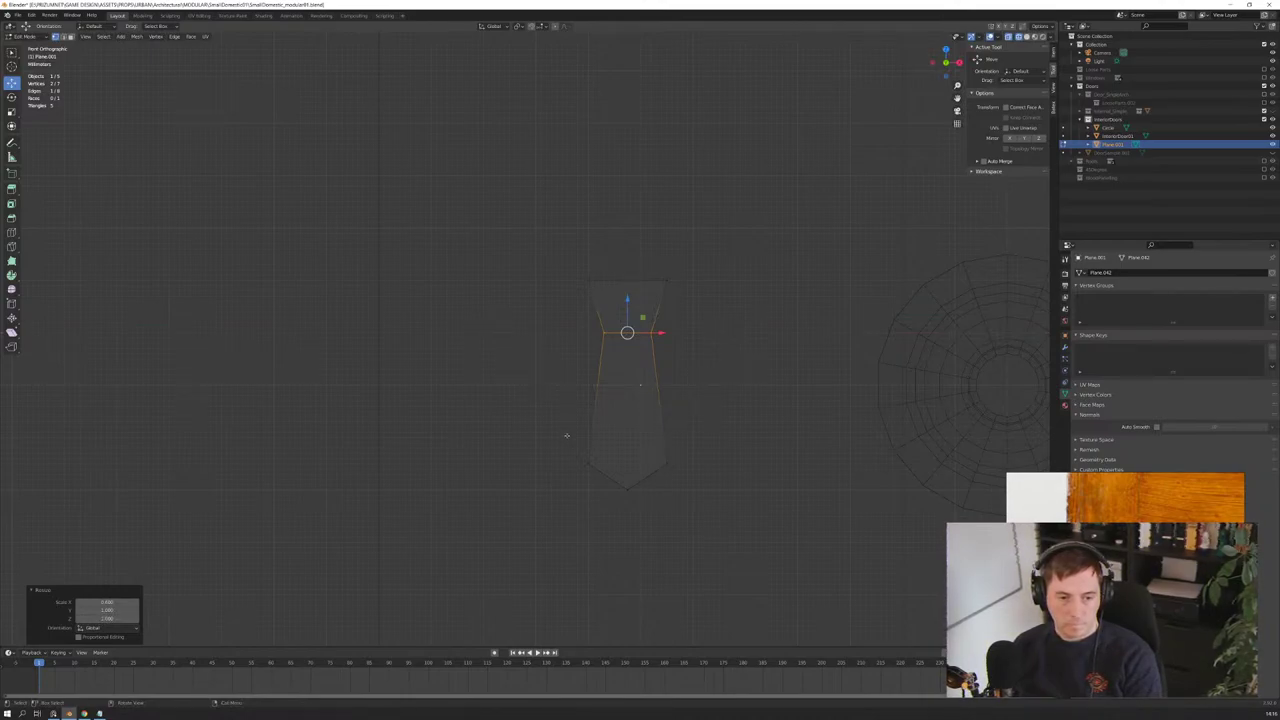
Step: Try duplicating the top edge, undo it, then box-select the shape's right-side vertices
left_click(601, 331)
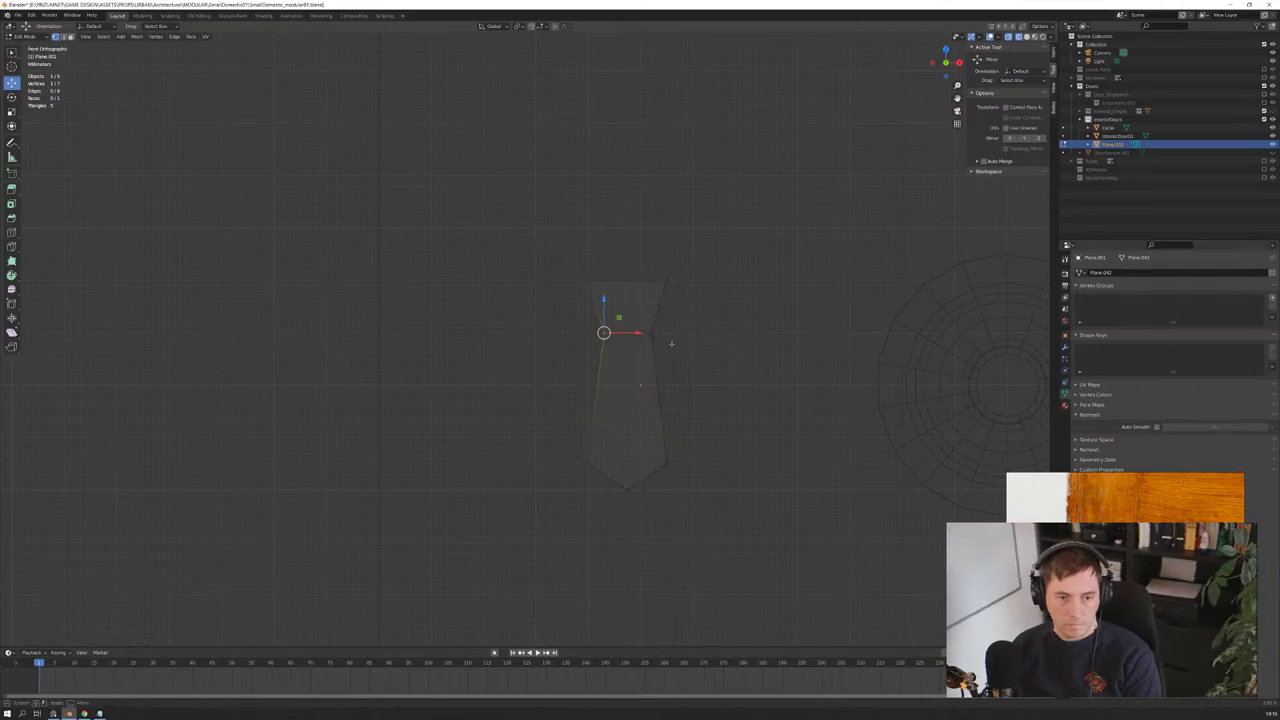
left_click(653, 333, "shift")
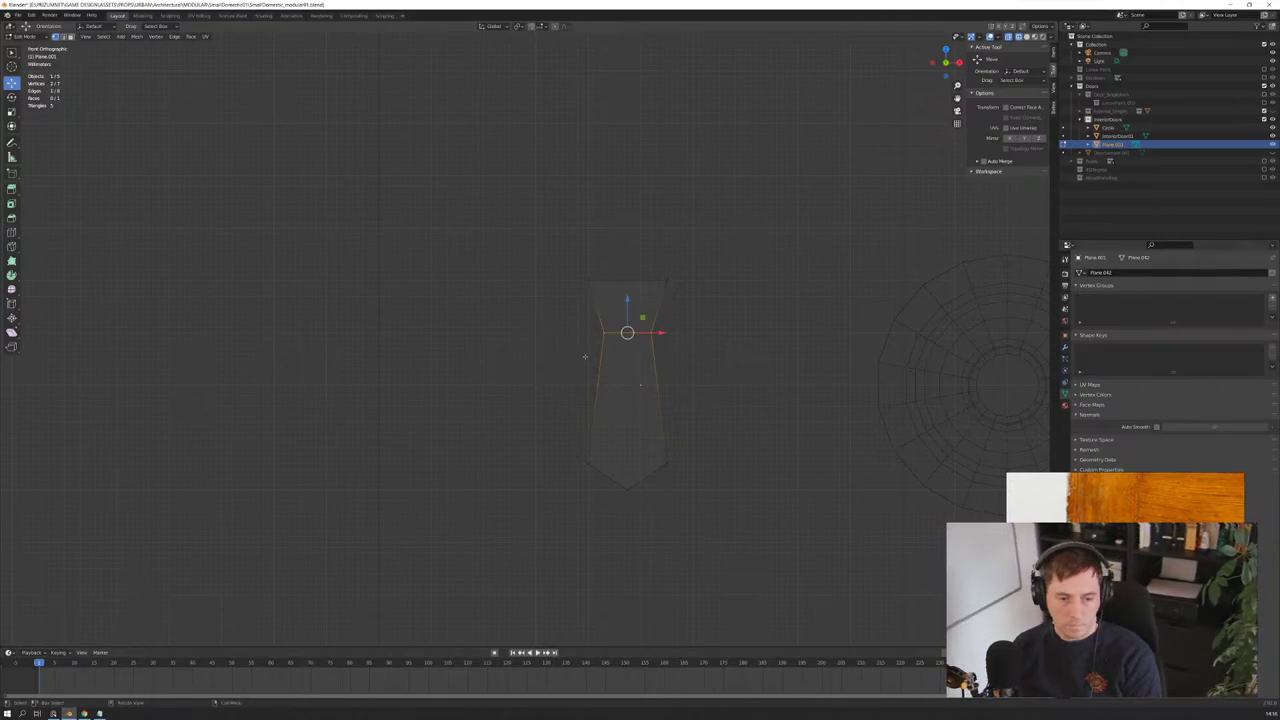
key("shift+d")
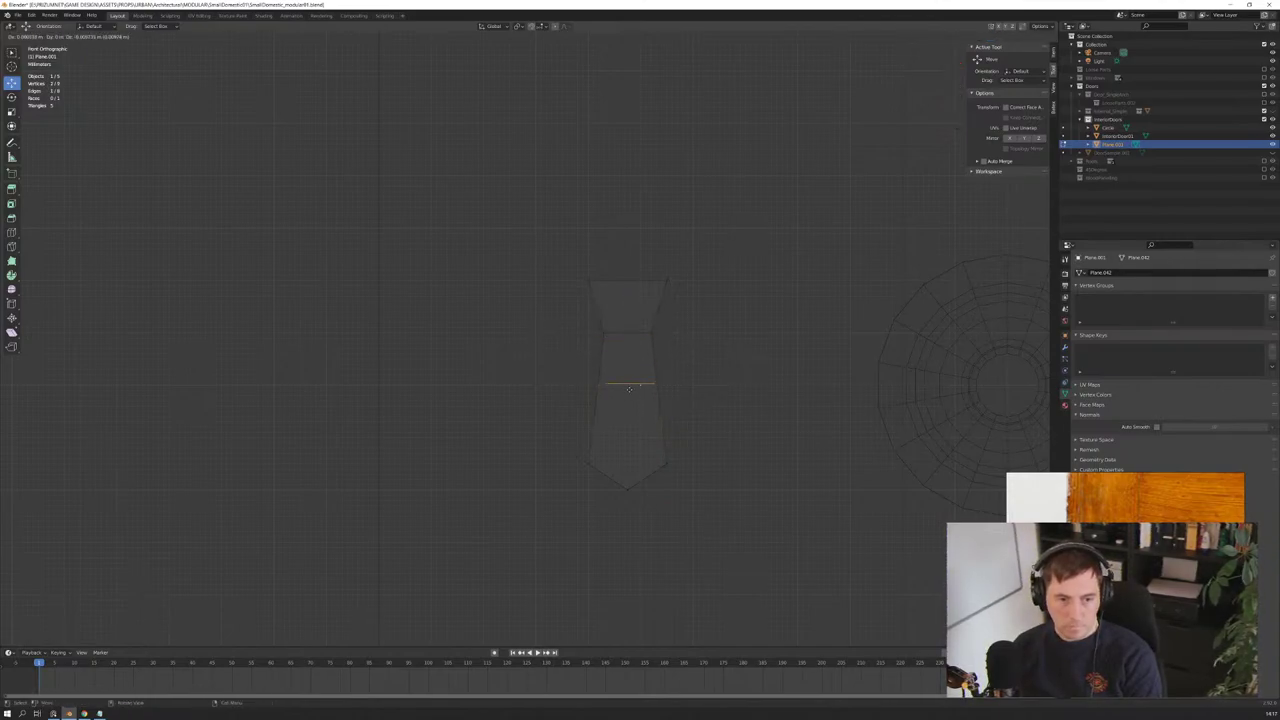
right_click(629, 407)
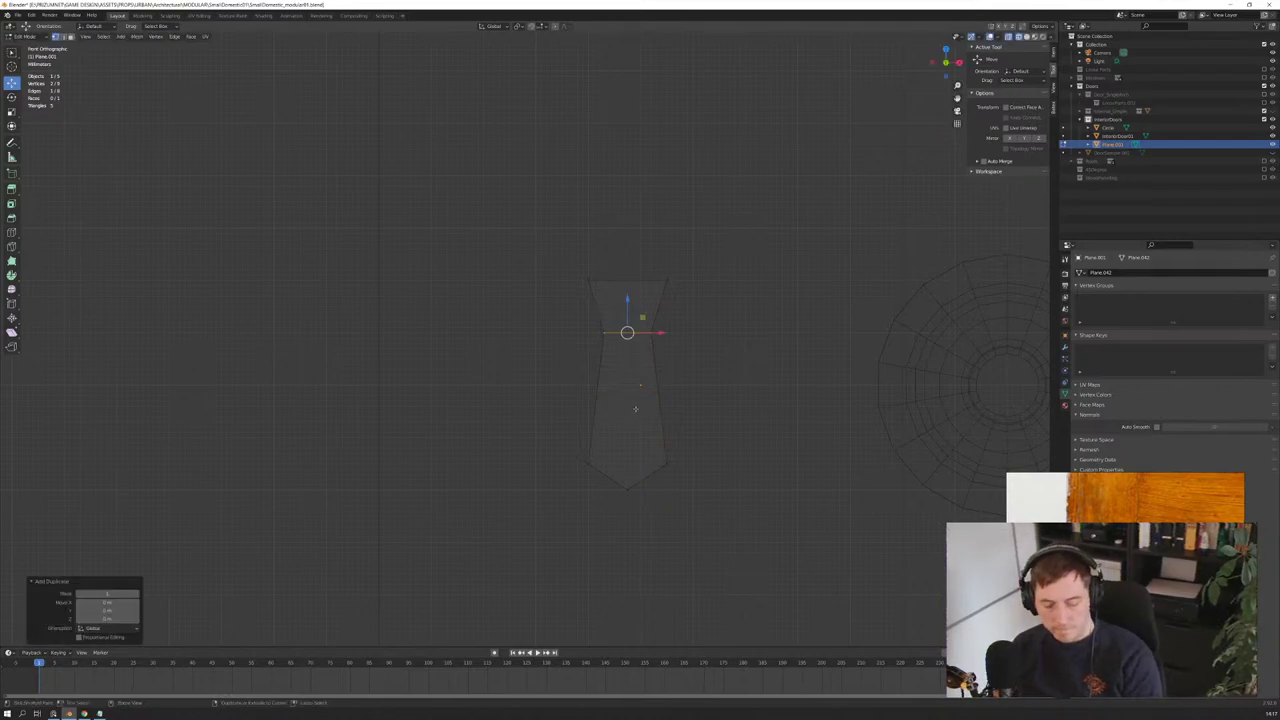
key("ctrl+z")
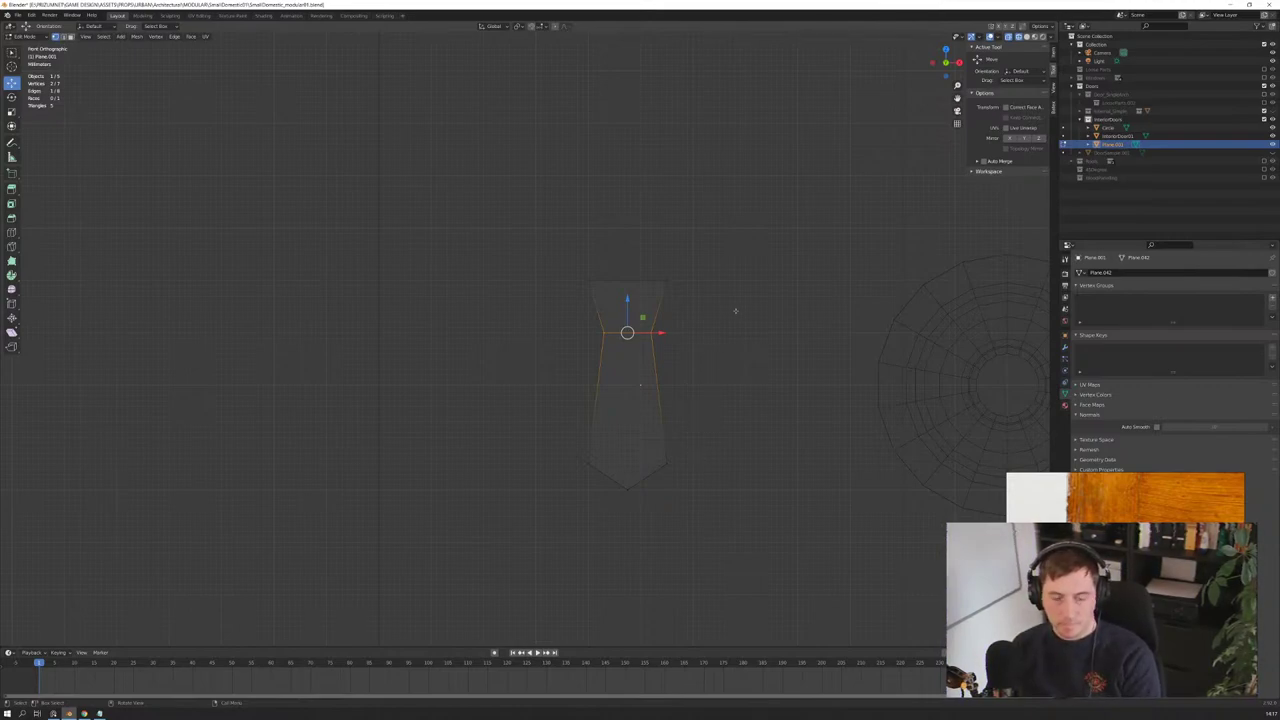
left_click_drag(570, 259, 692, 292)
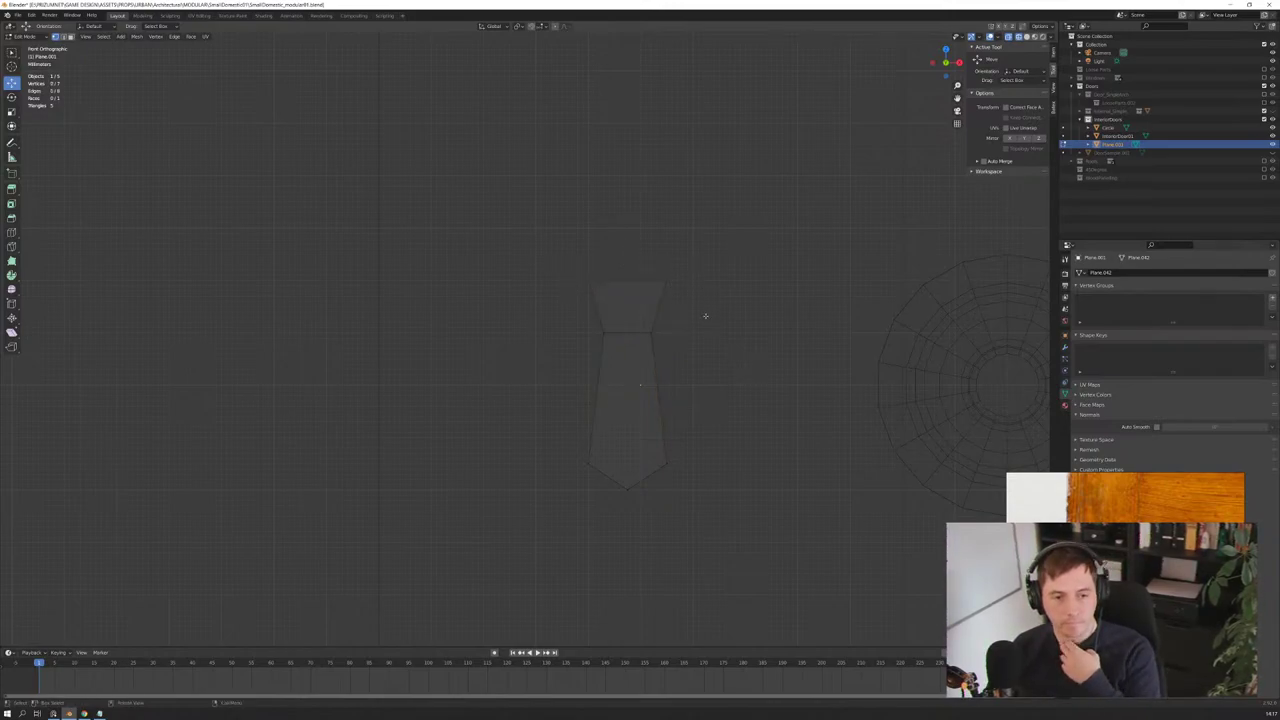
left_click_drag(705, 508, 650, 257)
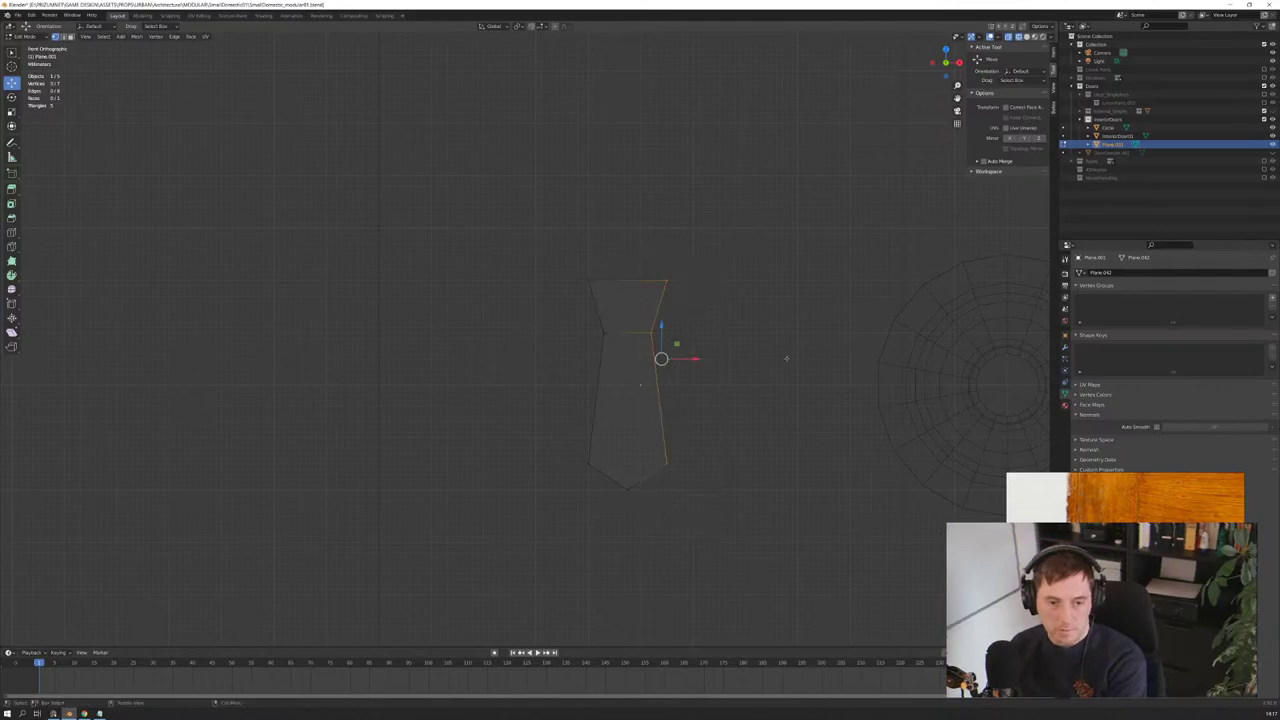
Step: Delete the right-side vertices and raise the remaining bottom vertex along Z
key("x")
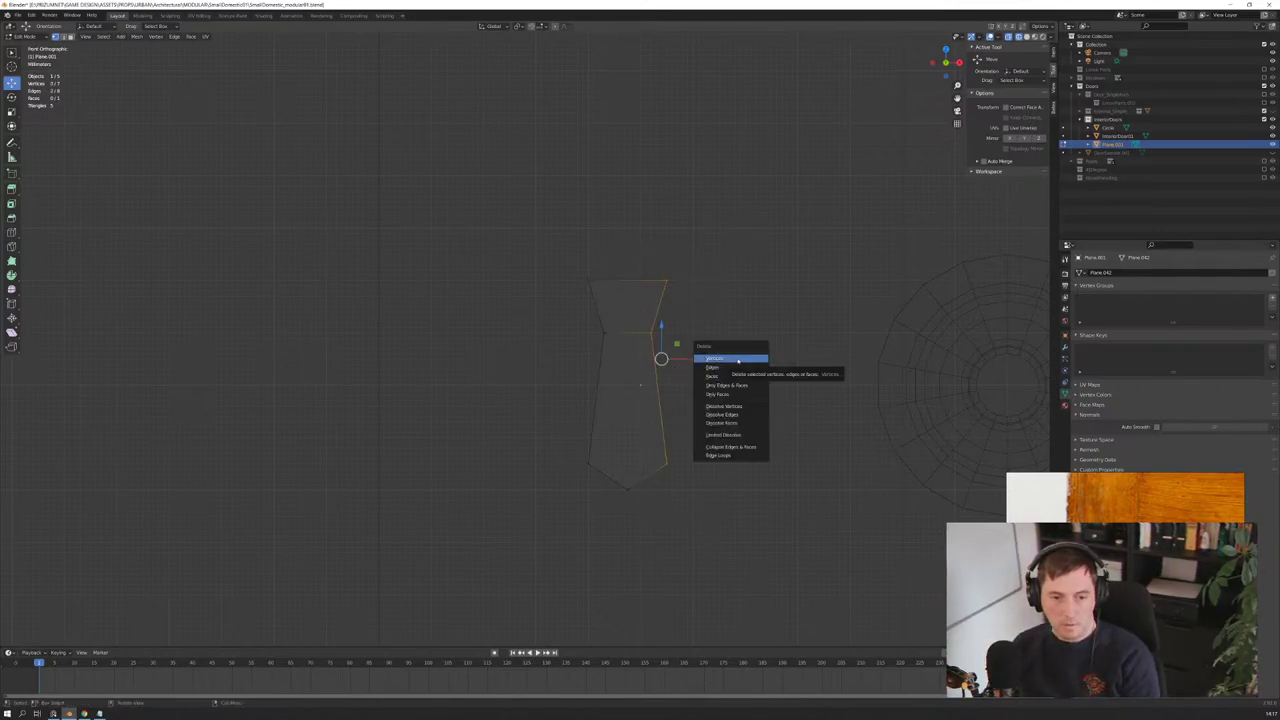
left_click(735, 359)
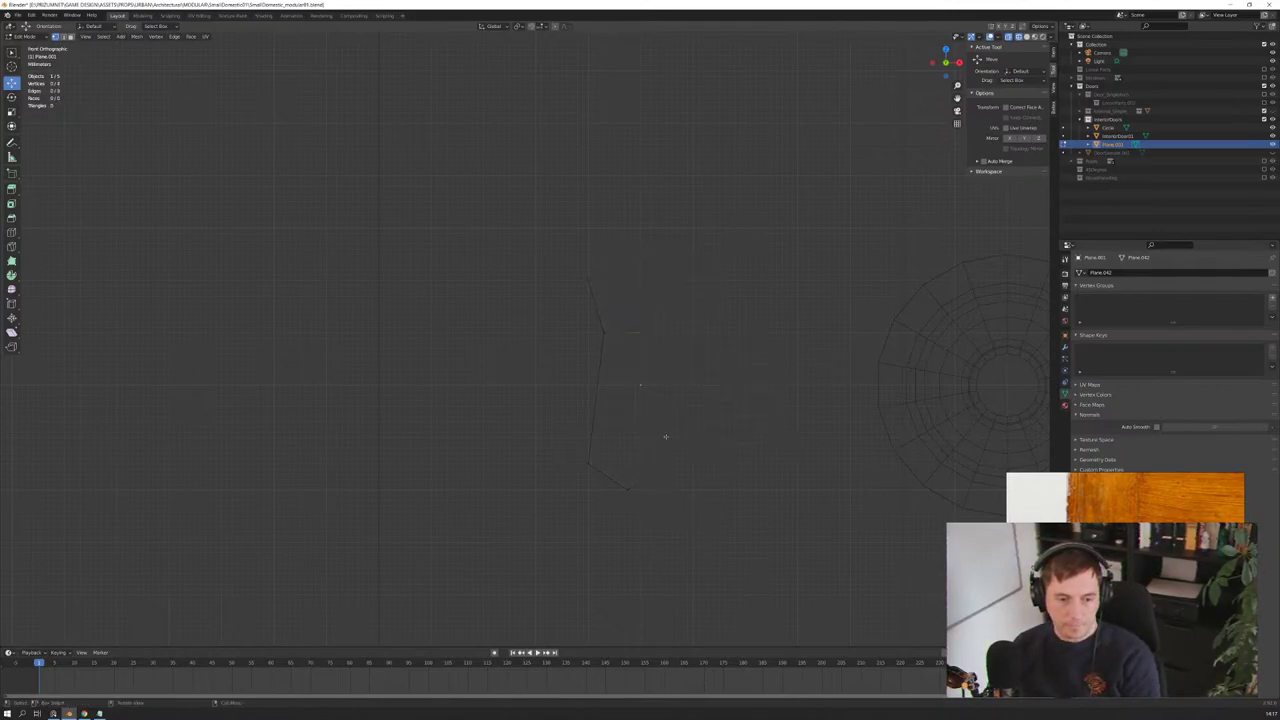
left_click(600, 467)
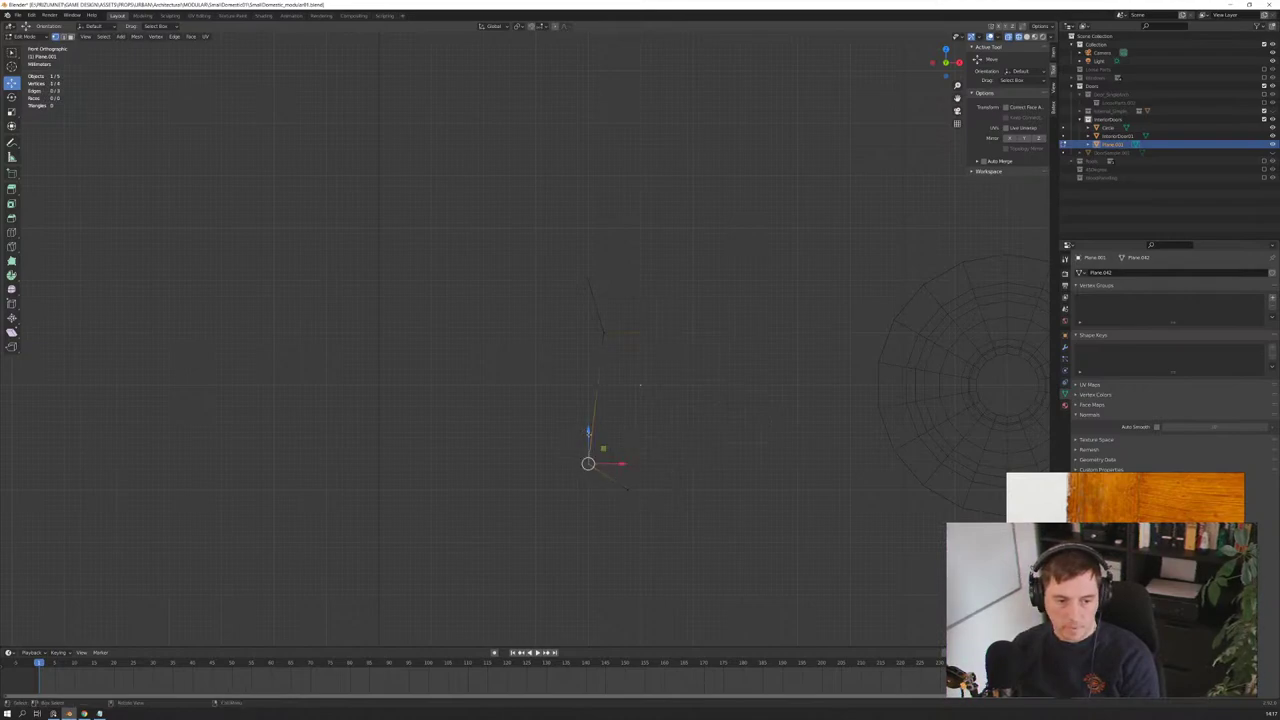
key("g")
key("z")
left_click(615, 392)
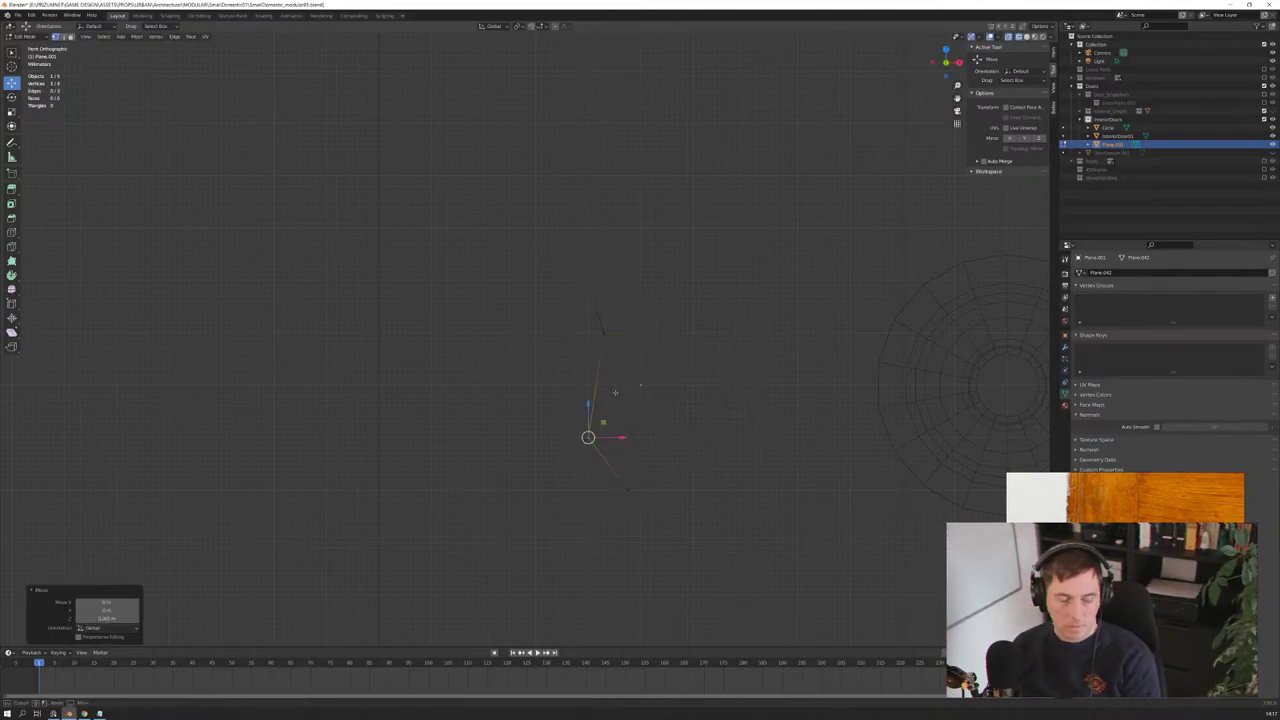
left_click(620, 391)
Step: Subdivide the side edge and shift the new middle vertex along X, then up along Z
left_click(588, 436)
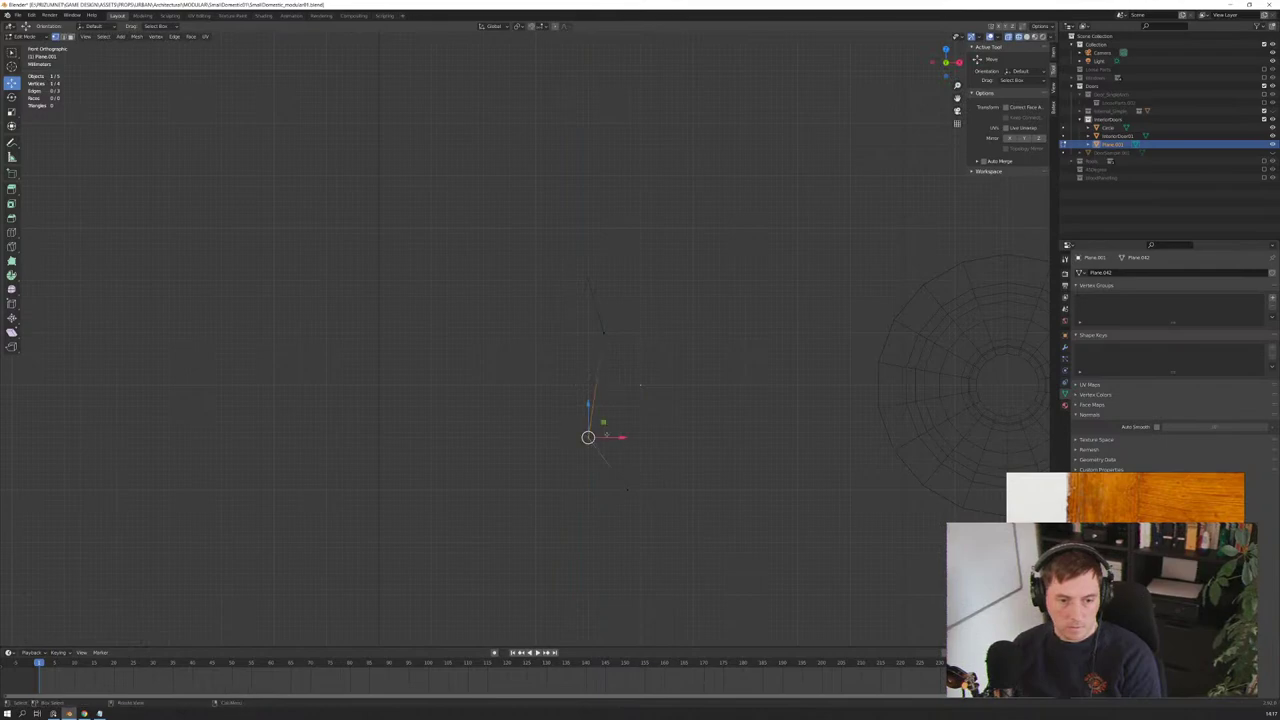
left_click_drag(586, 323, 617, 351, "shift")
right_click(603, 353)
left_click(603, 353)
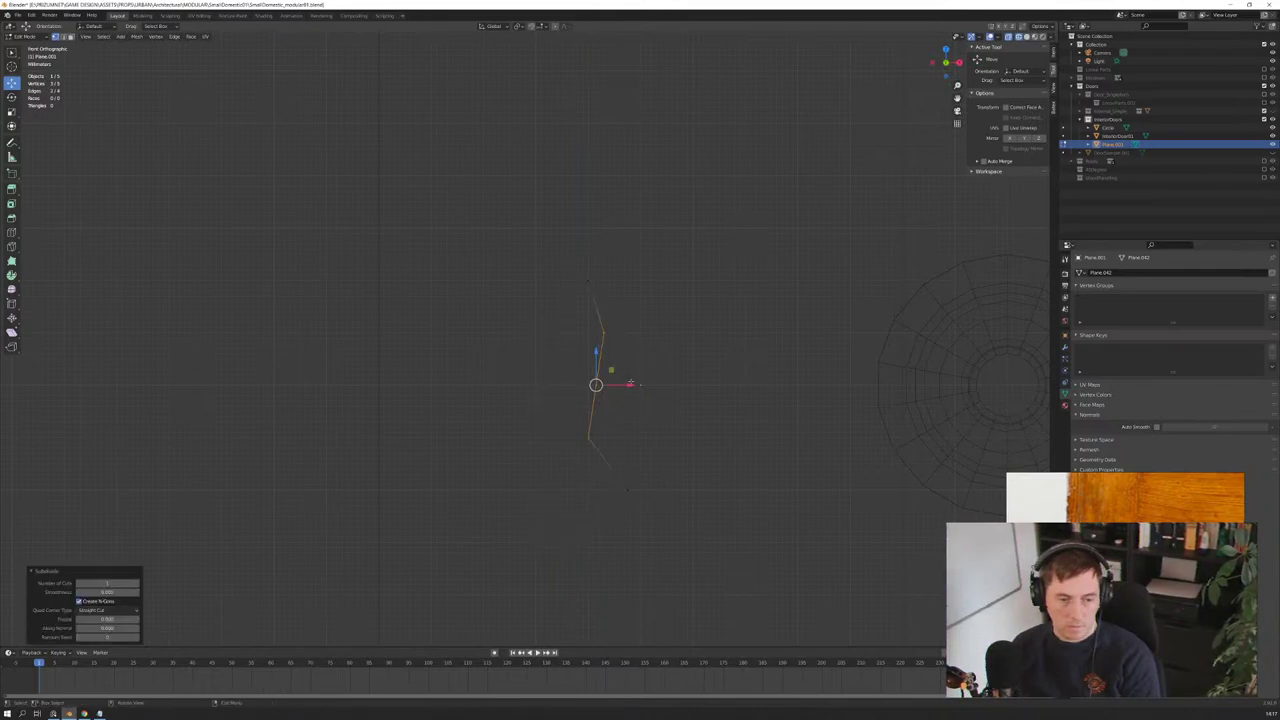
left_click(595, 385)
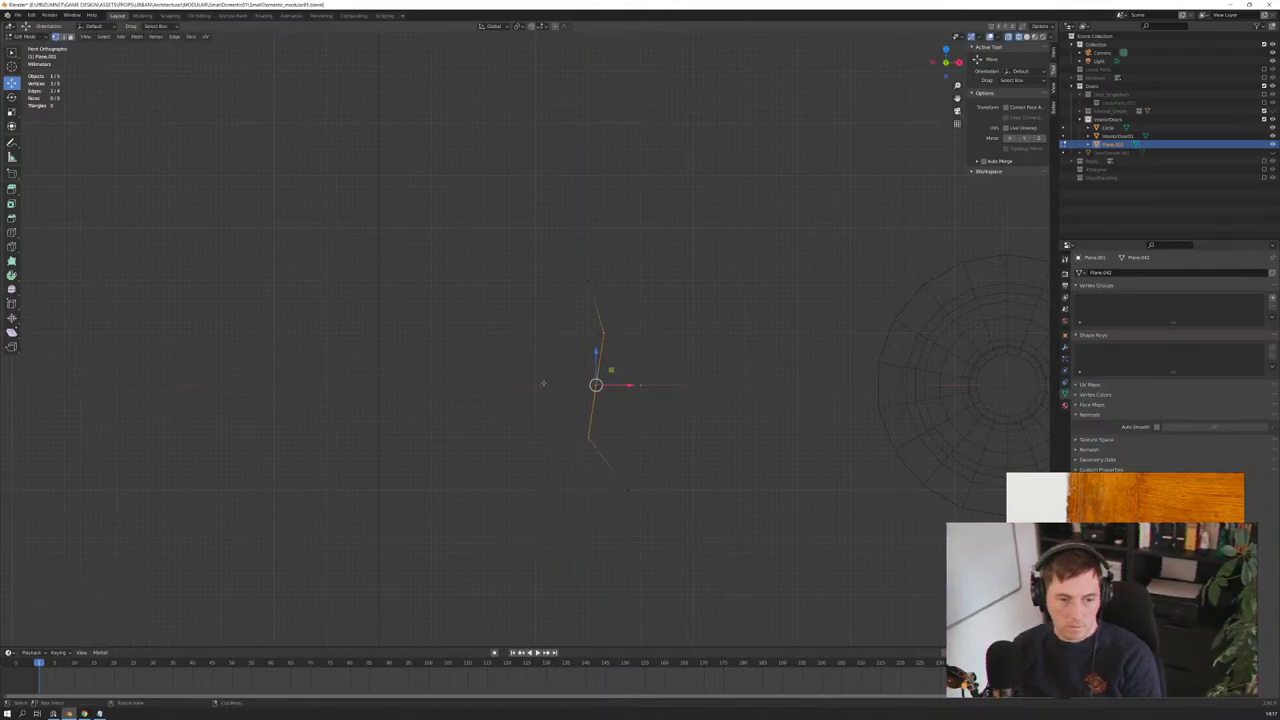
key("g")
key("x")
left_click(635, 421)
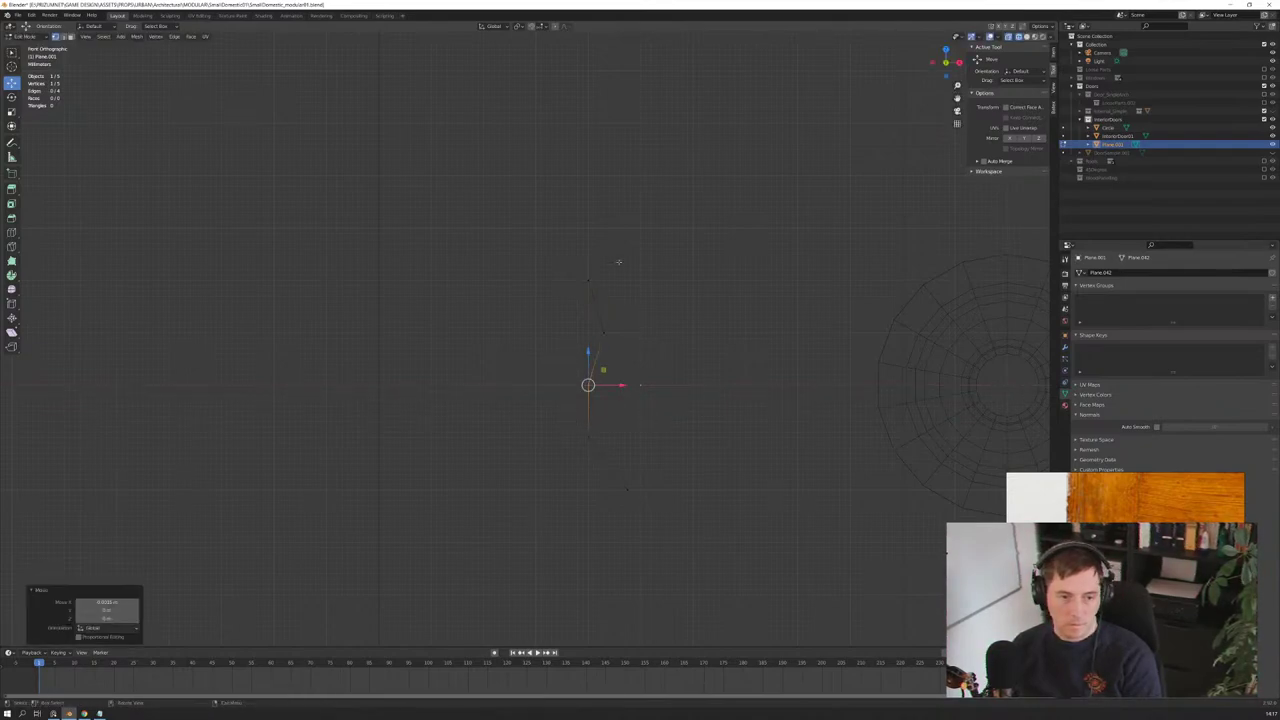
key("g")
key("z")
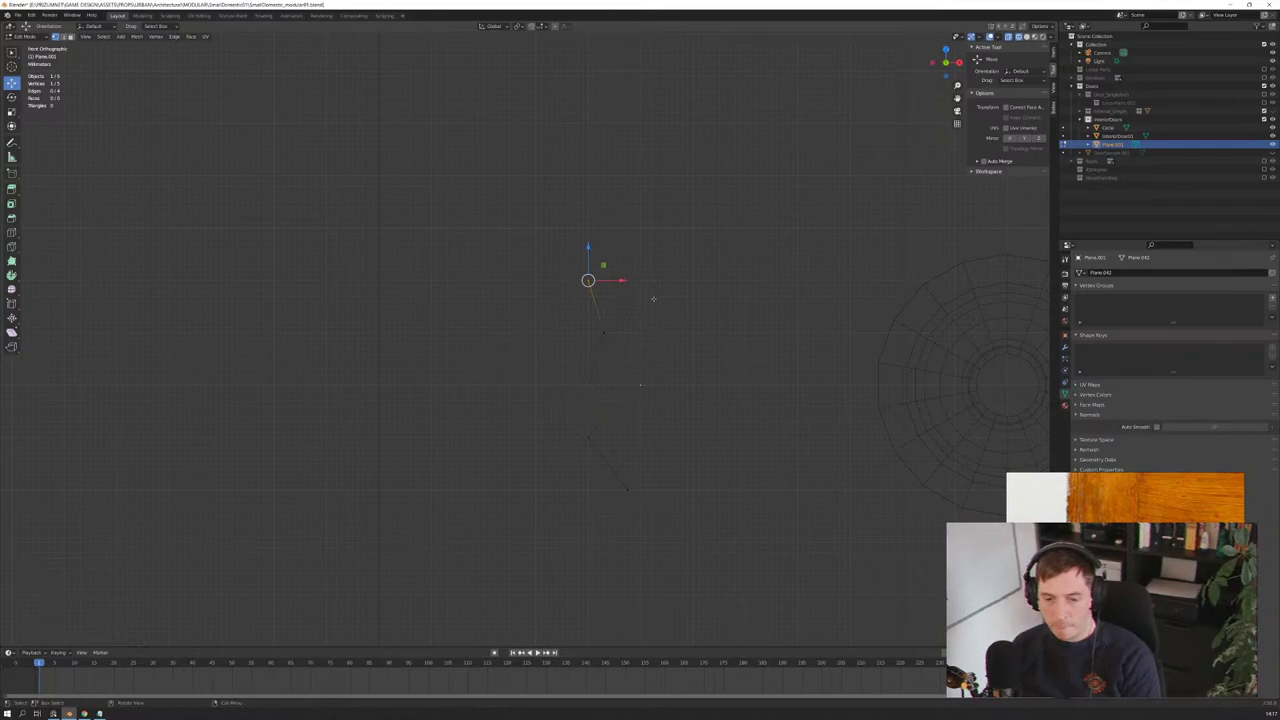
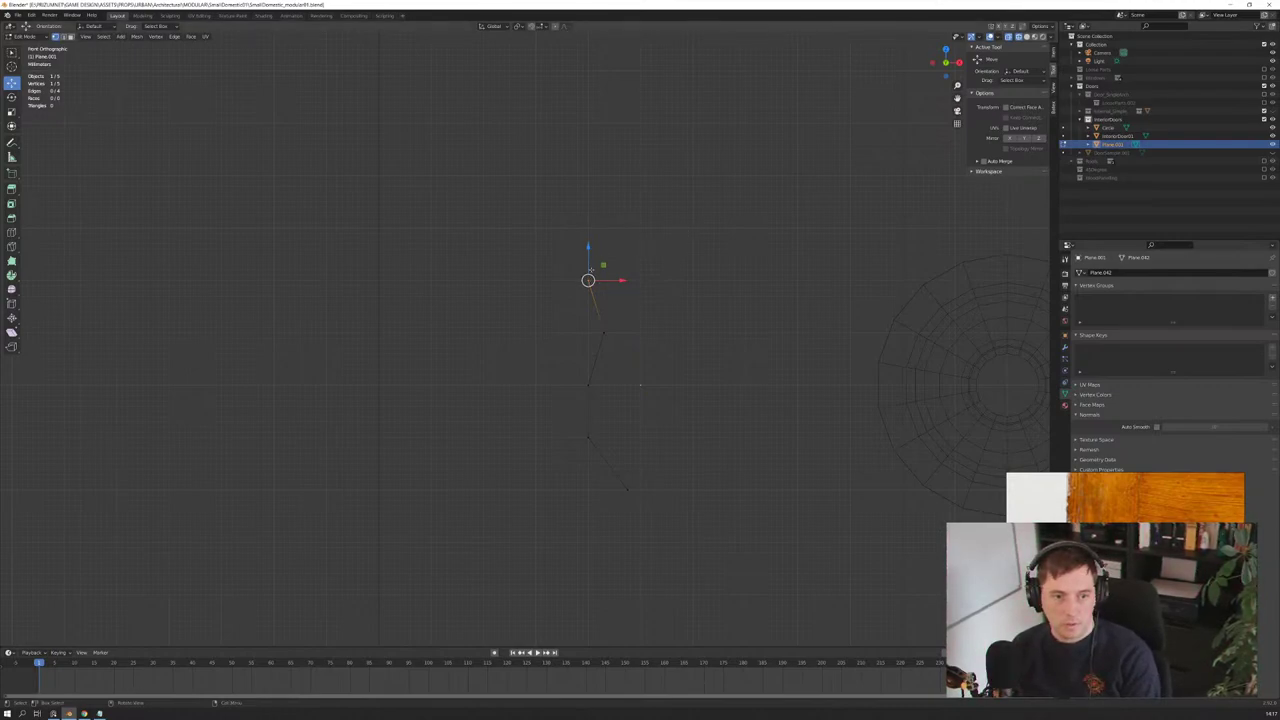
Step: Extrude a new point up from the top end of the half profile
right_click(588, 280)
left_click_drag(590, 279, 649, 224)
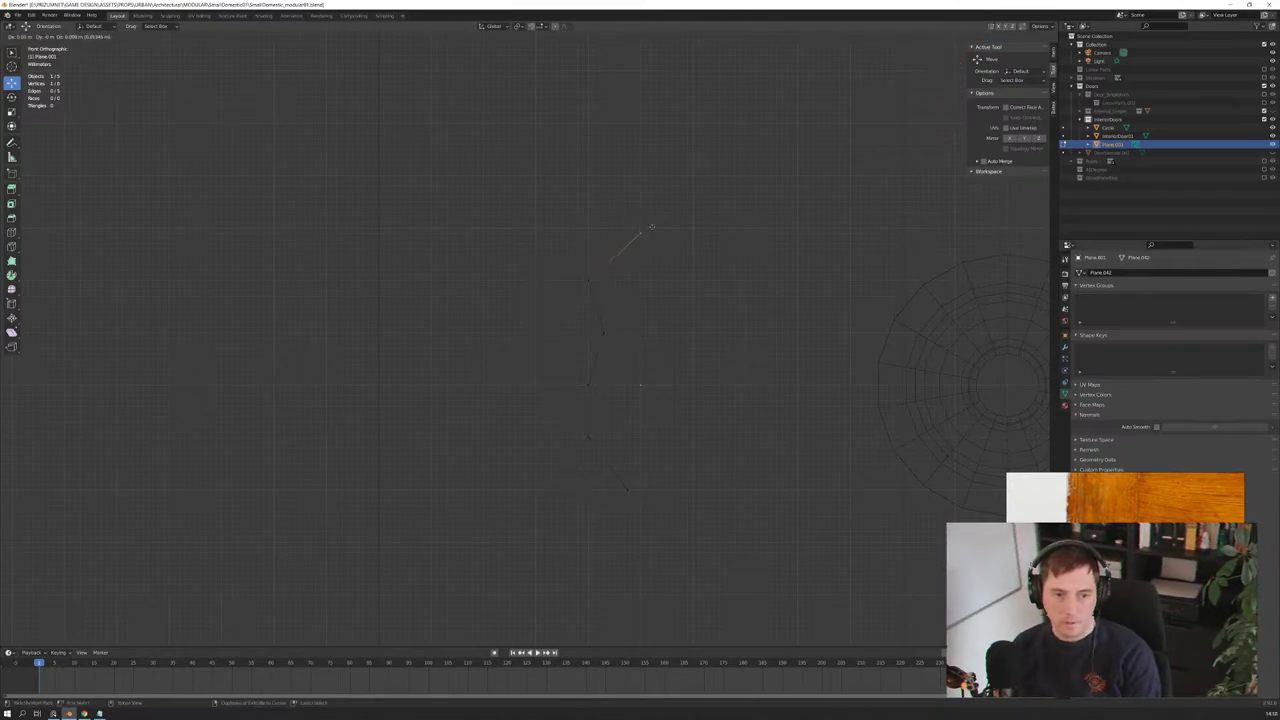
left_click_drag(649, 224, 642, 228, "ctrl")
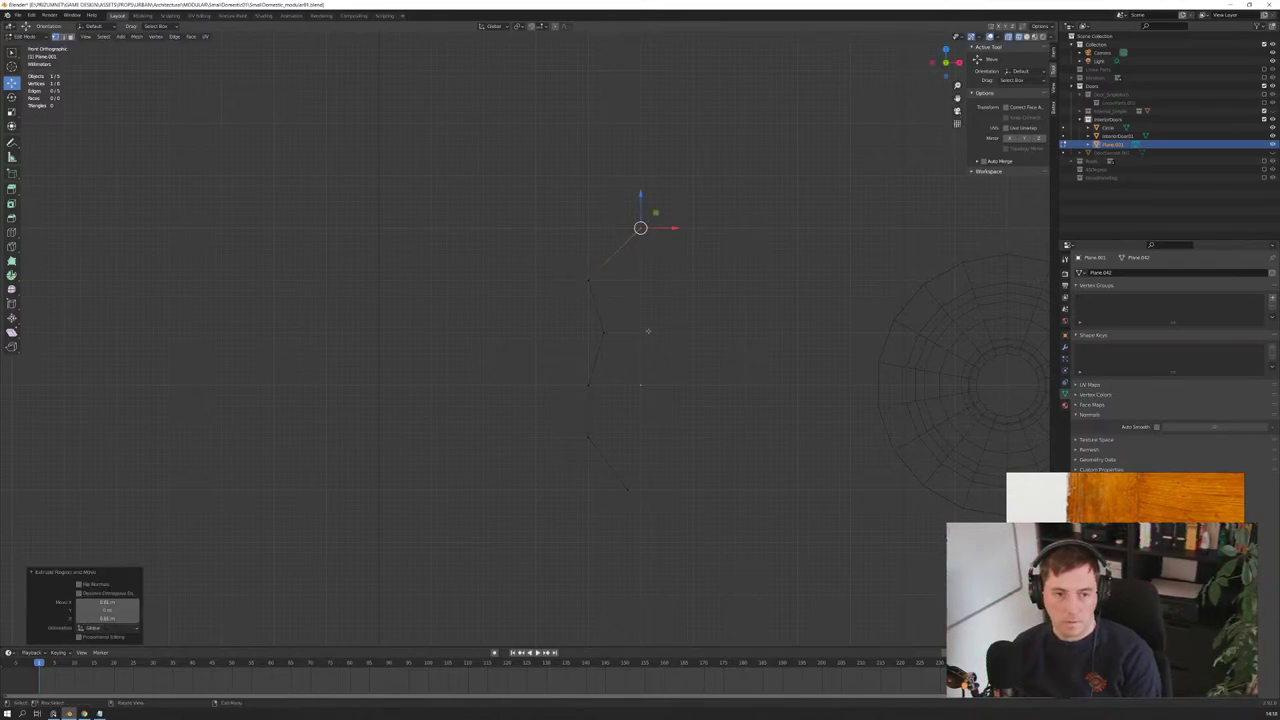
key("ctrl+z")
key("ctrl+z")
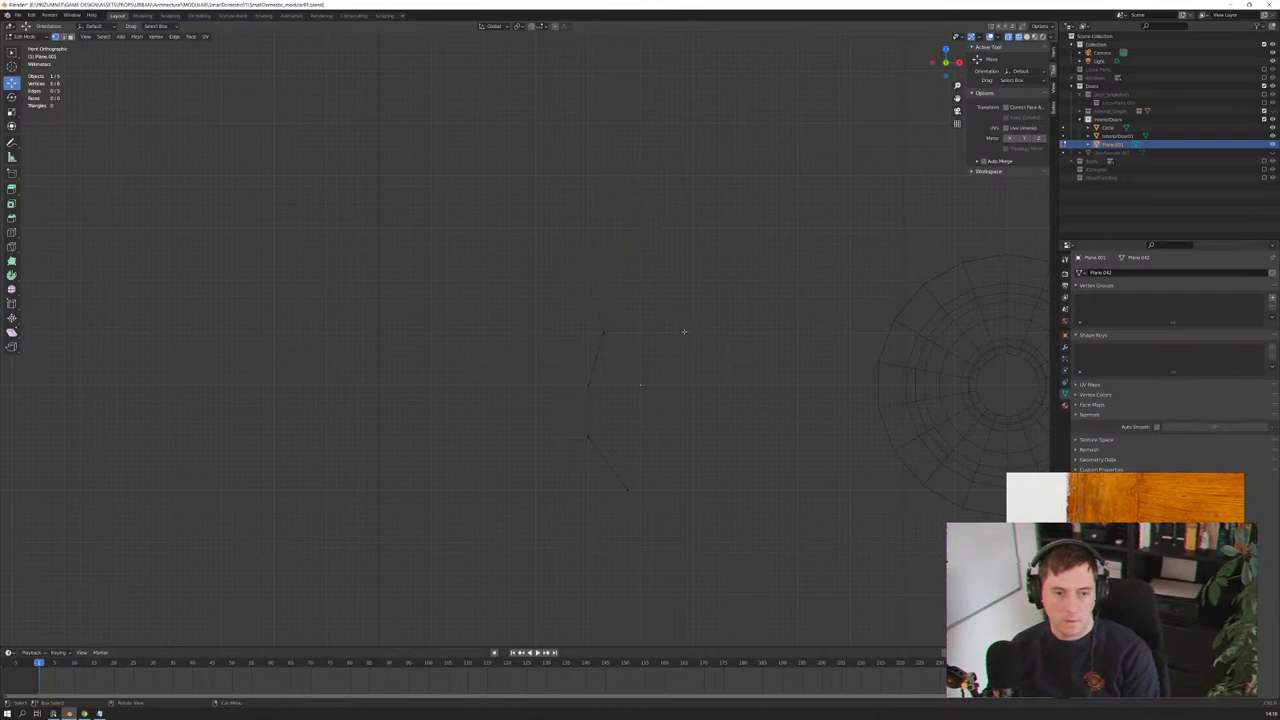
key("ctrl+shift+z")
key("ctrl+shift+z")
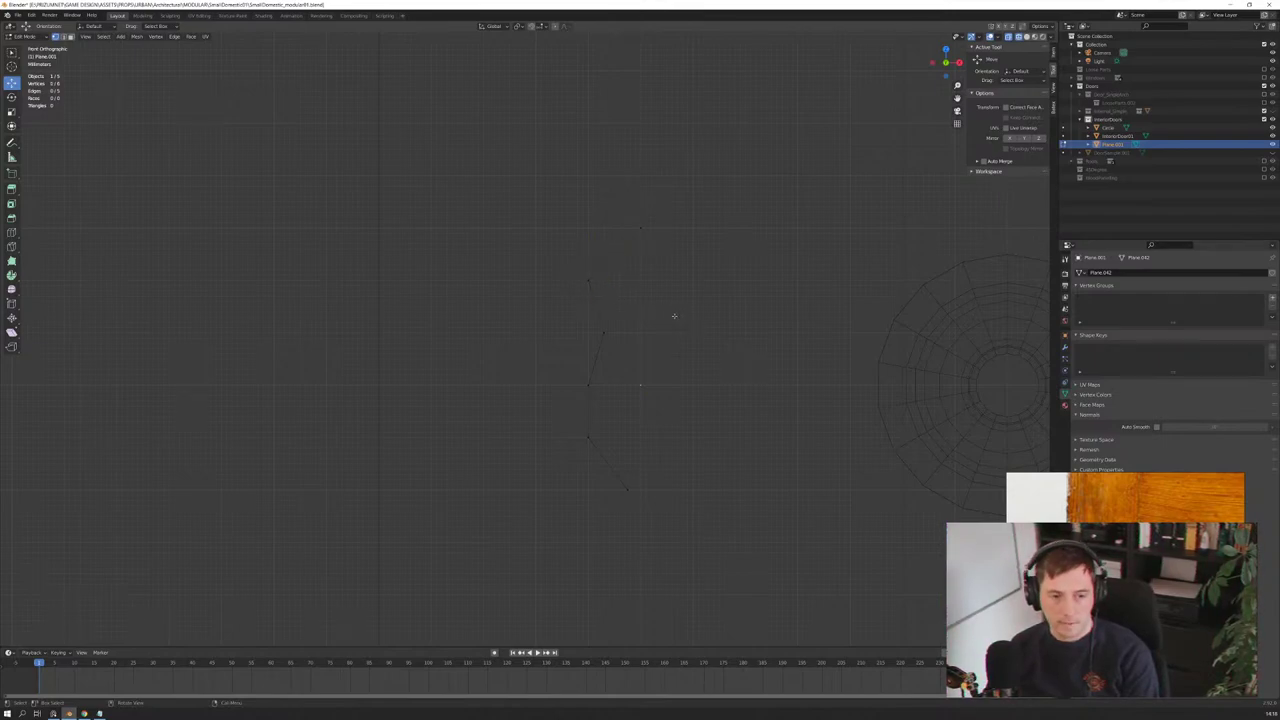
Step: Extrude the bottom end vertex horizontally along X to add a new bottom point
left_click(657, 500)
key("e")
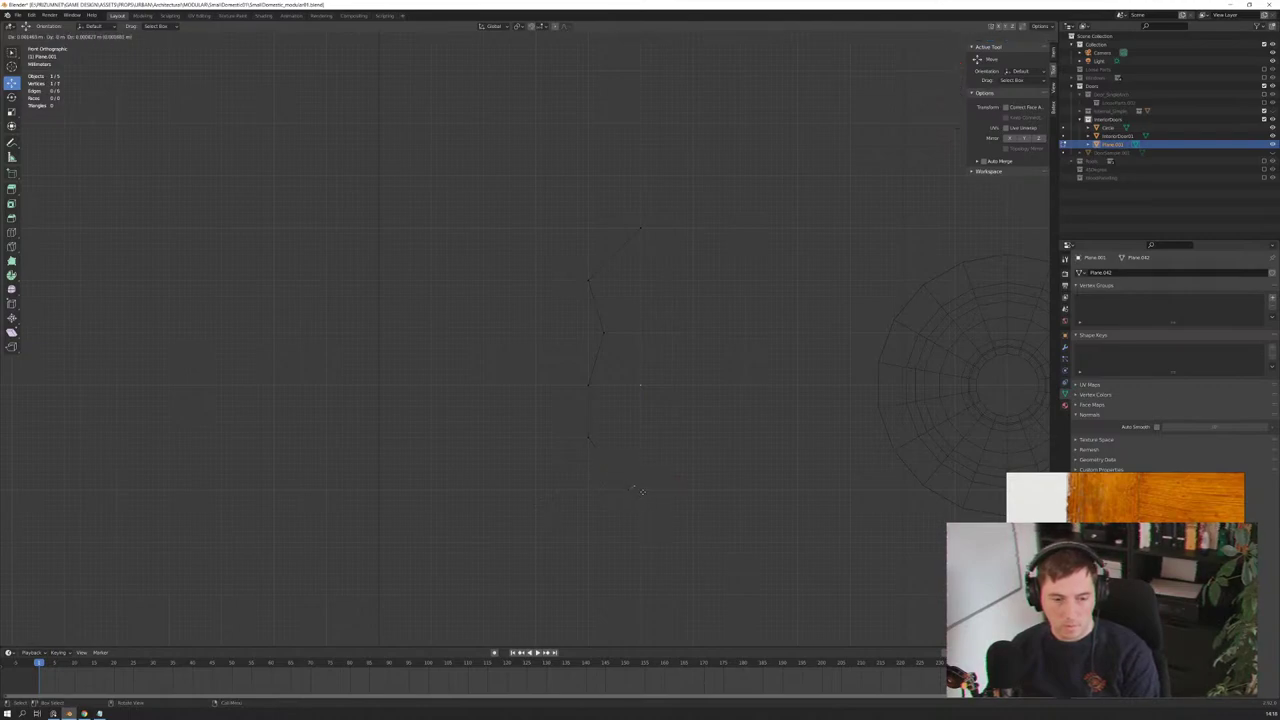
left_click(640, 515)
key("ctrl+z")
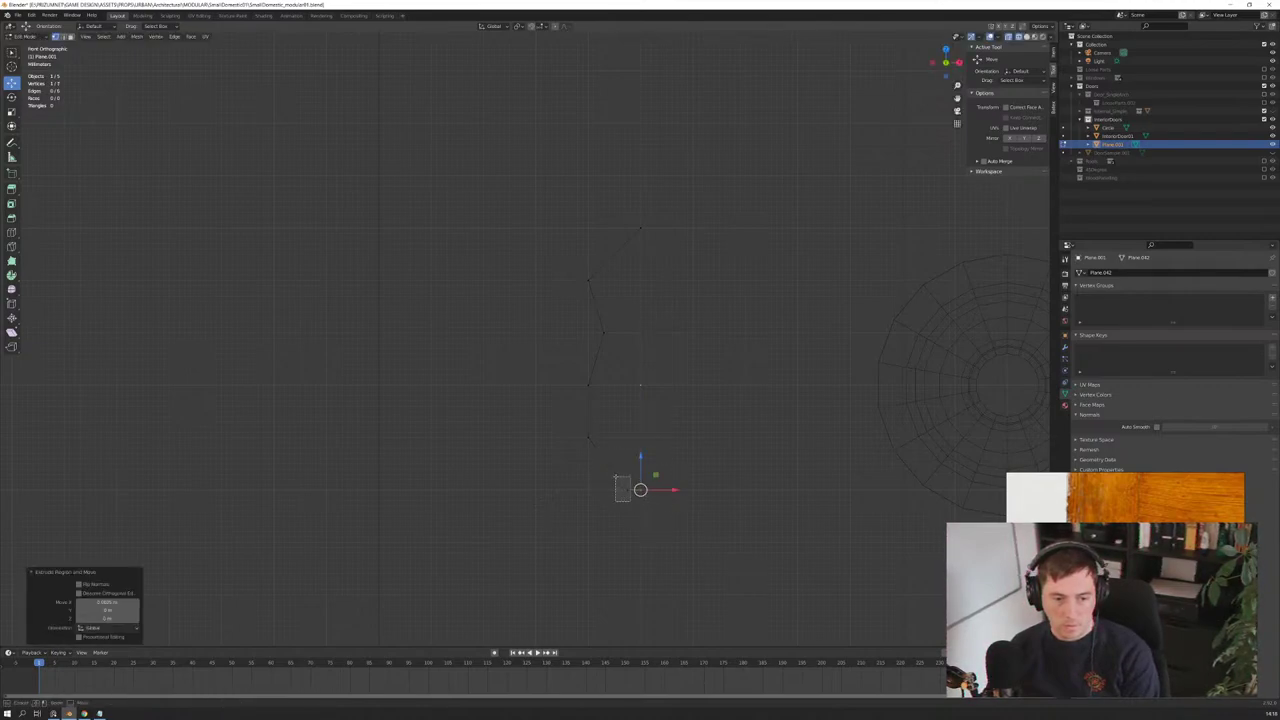
key("e")
key("x")
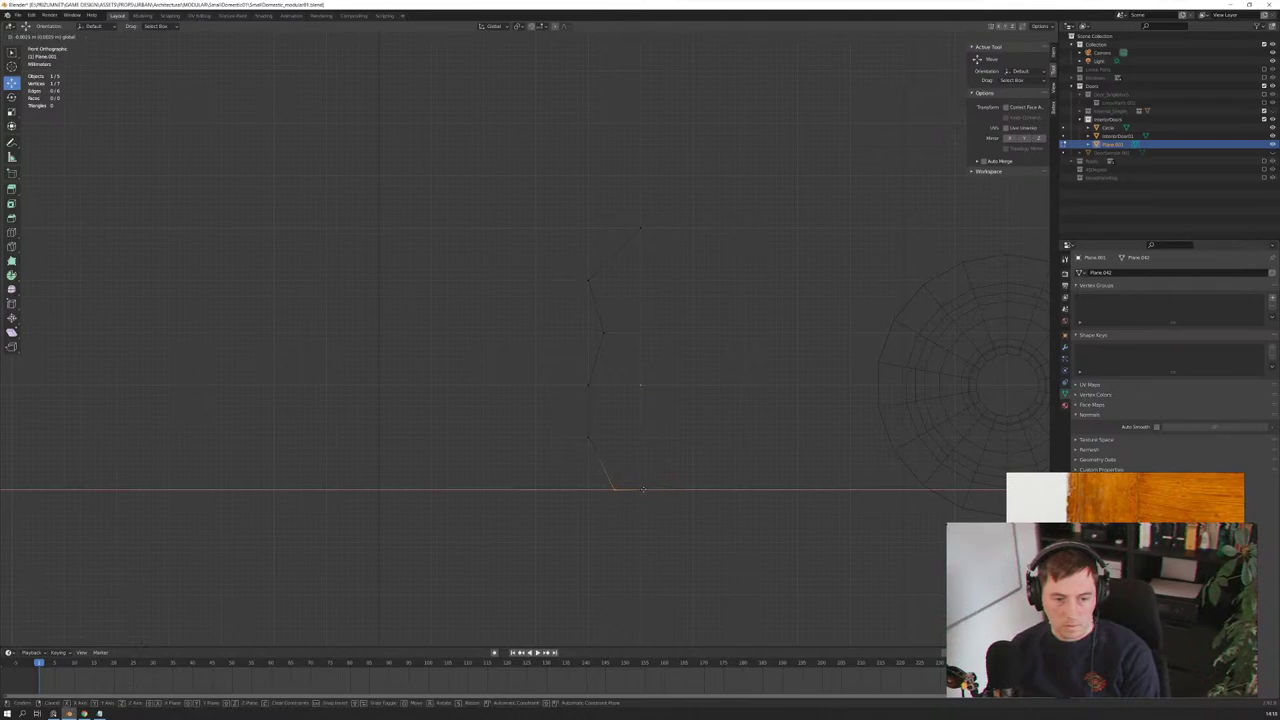
left_click(643, 489)
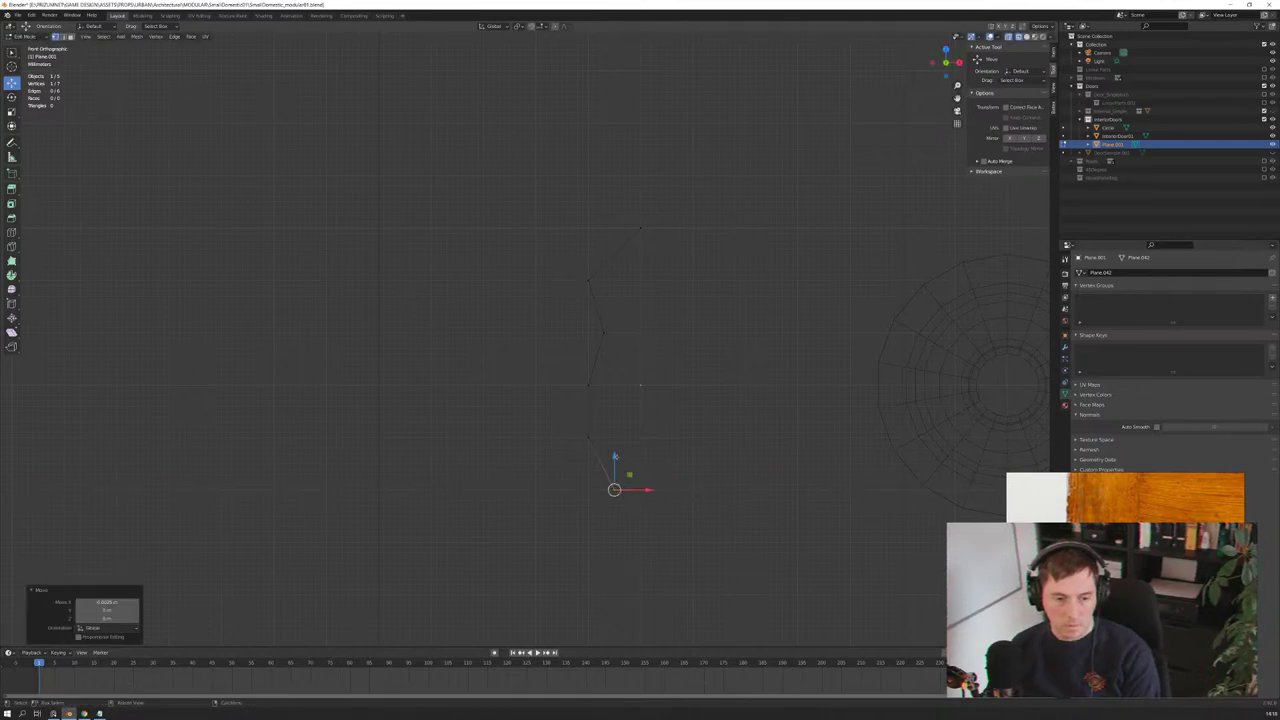
key("e")
key("z")
right_click(616, 440)
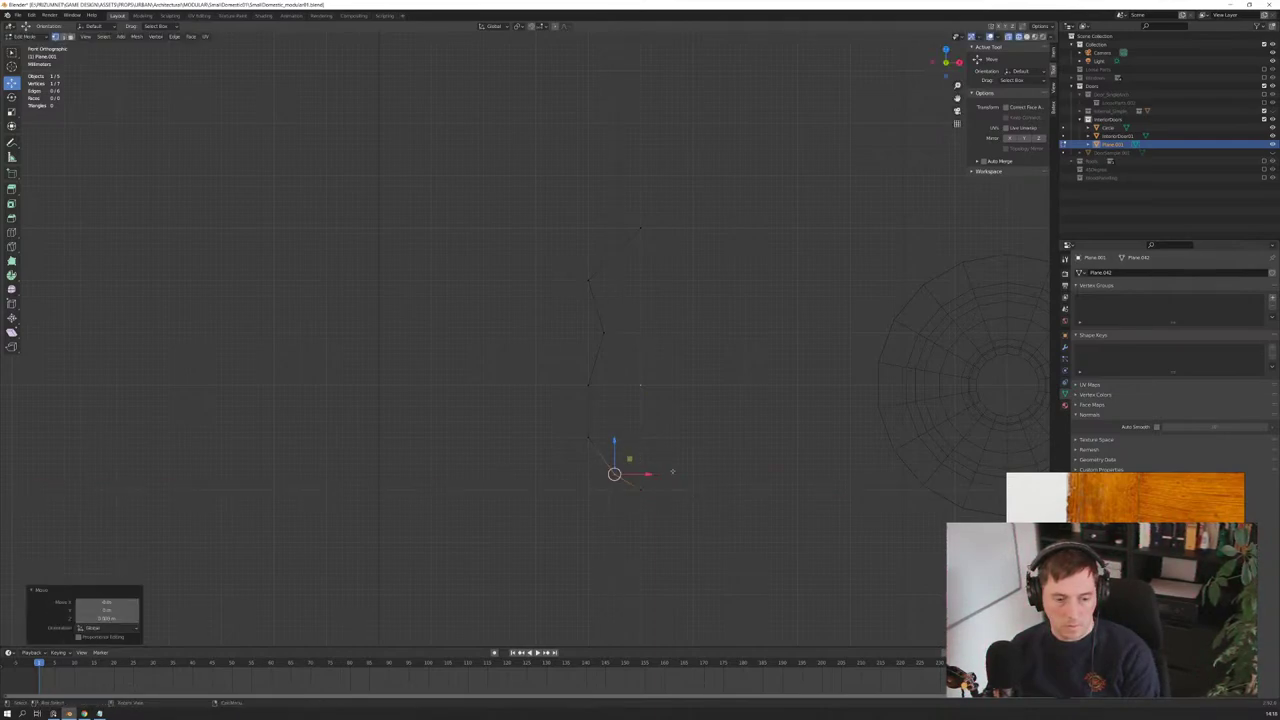
left_click(713, 487)
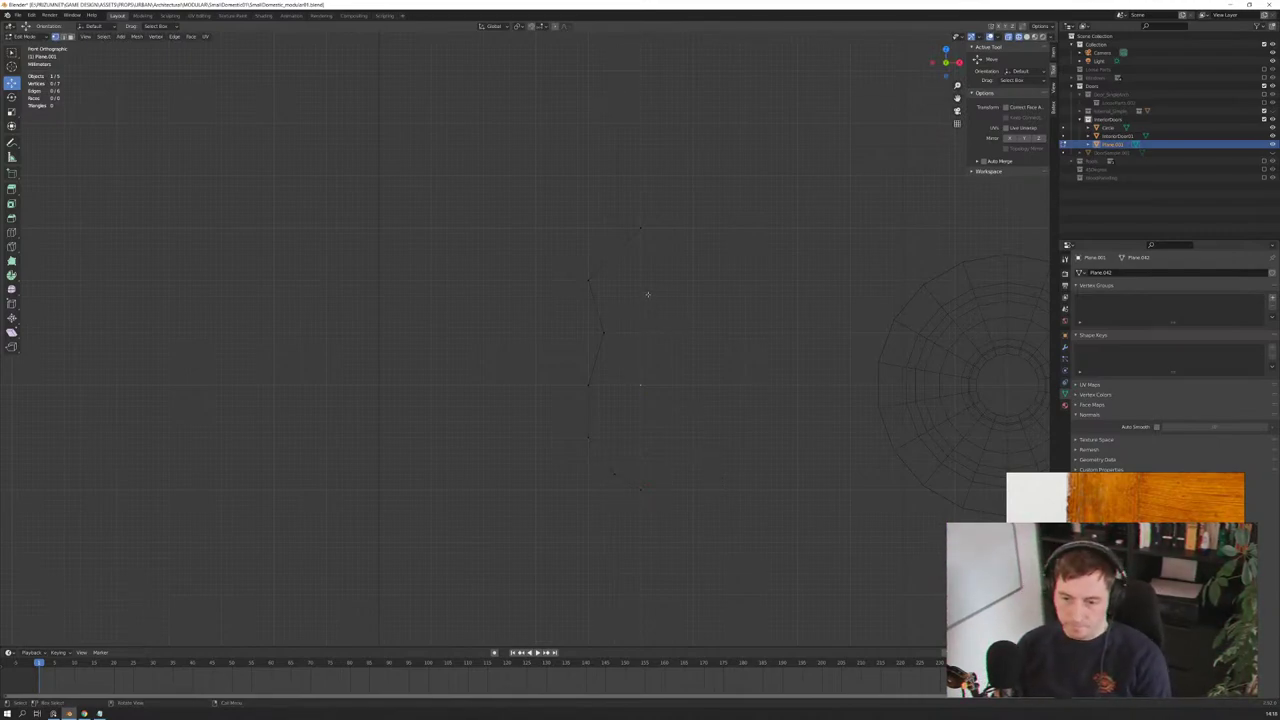
Step: Slide the new top point along X so the profile curves in toward the middle
left_click(586, 276)
right_click(614, 252, "ctrl")
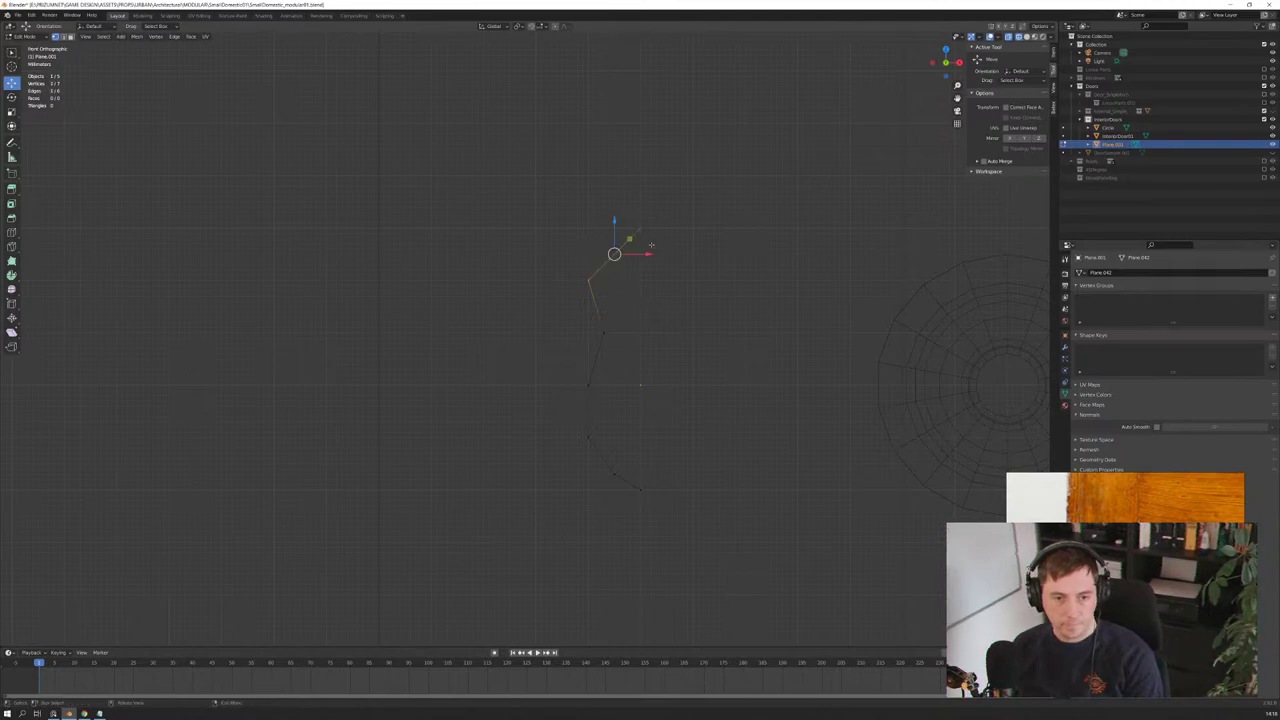
right_click(600, 236)
left_click(600, 236)
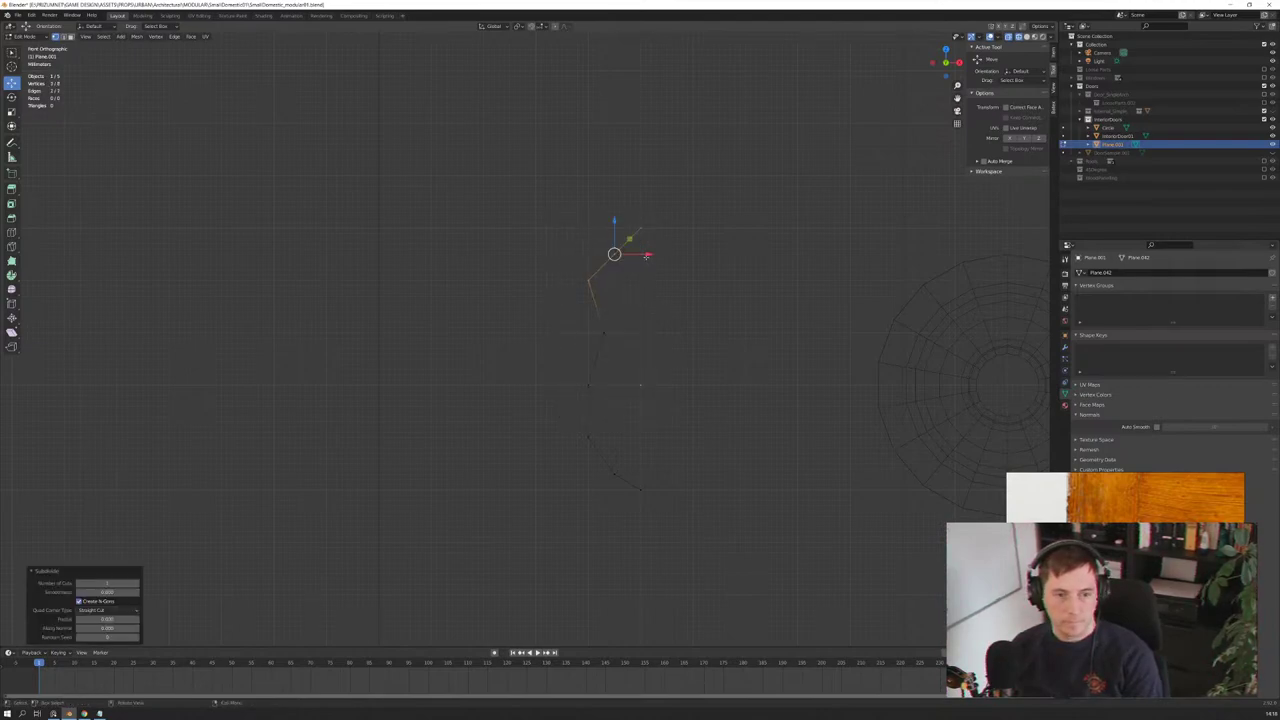
key("g")
key("x")
key("Escape")
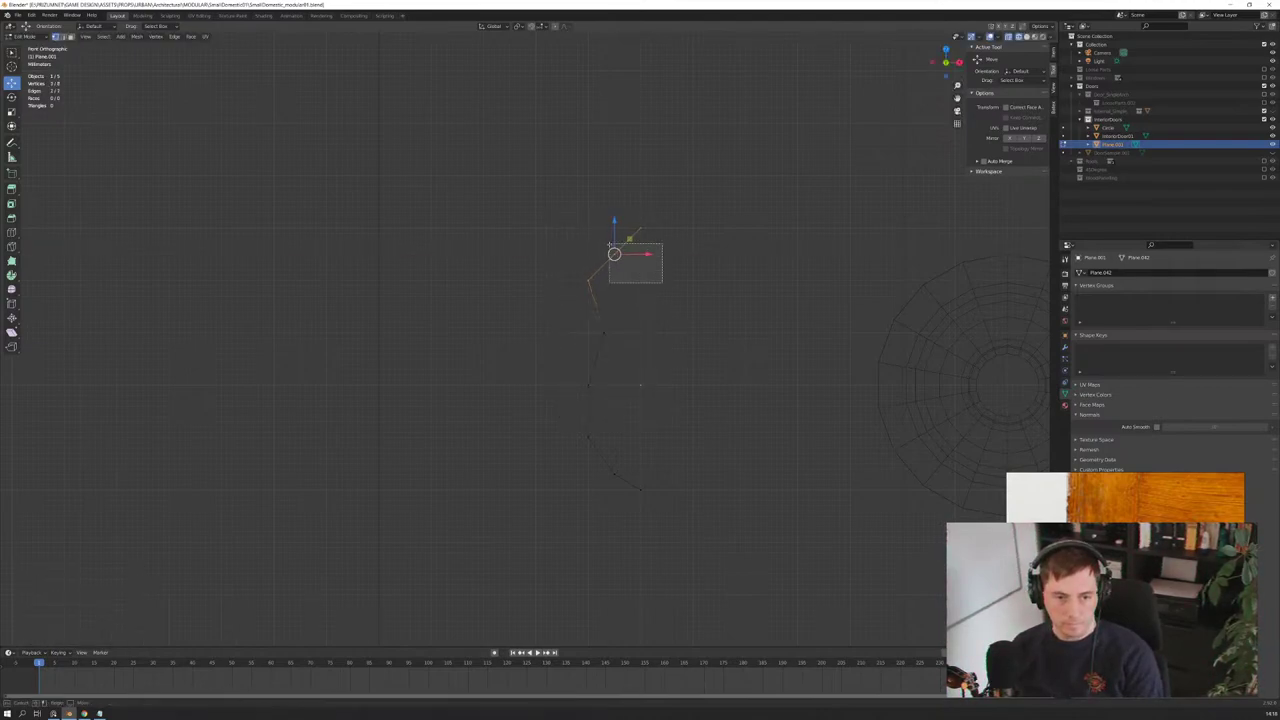
key("g")
key("x")
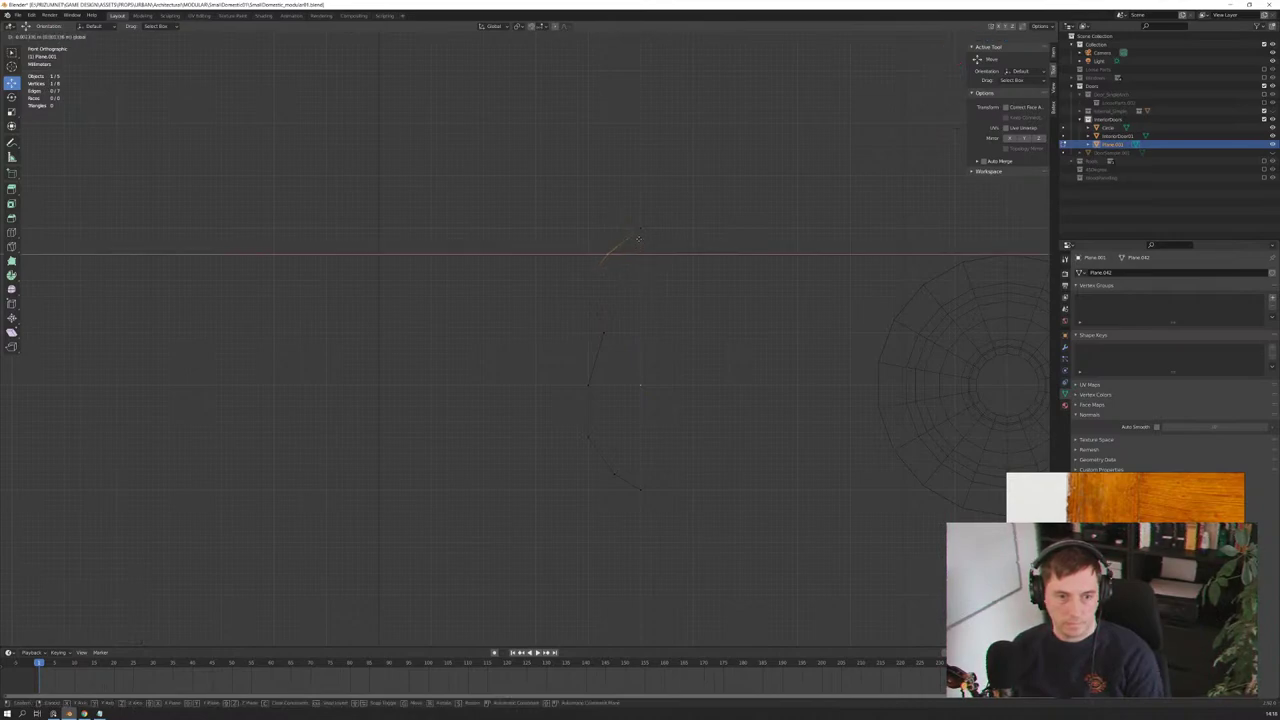
left_click(639, 230)
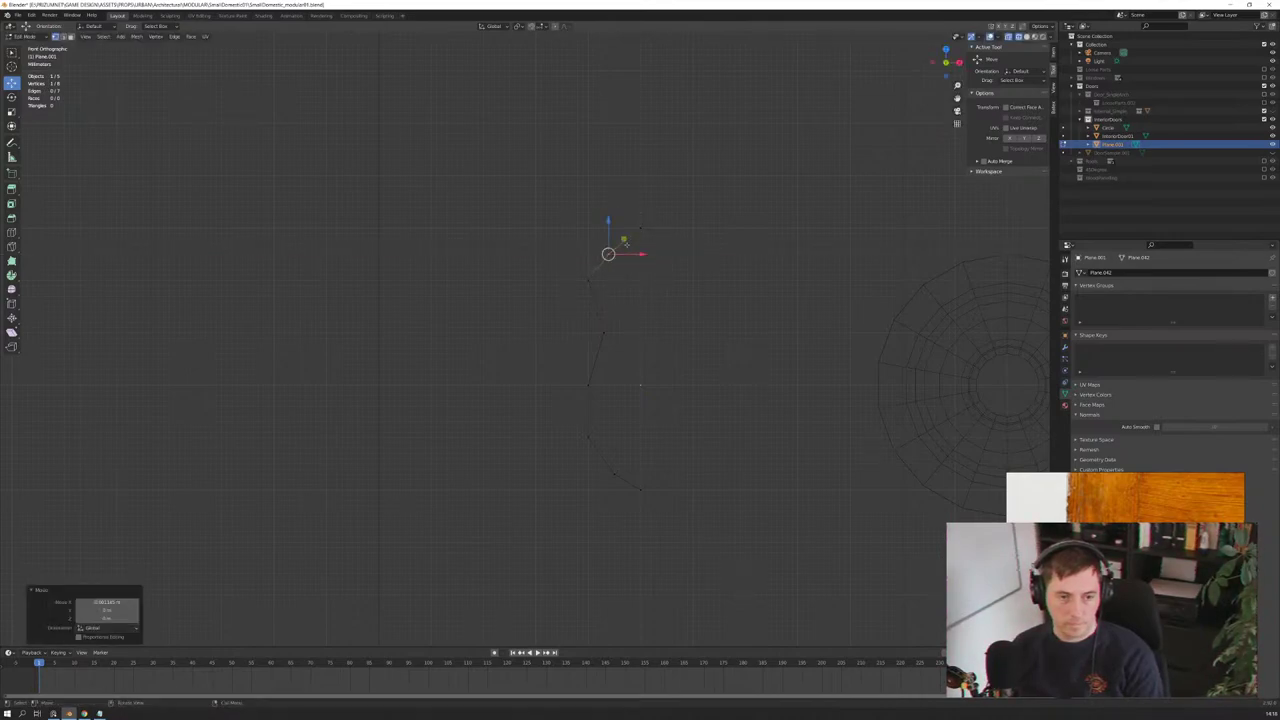
key("g")
key("x")
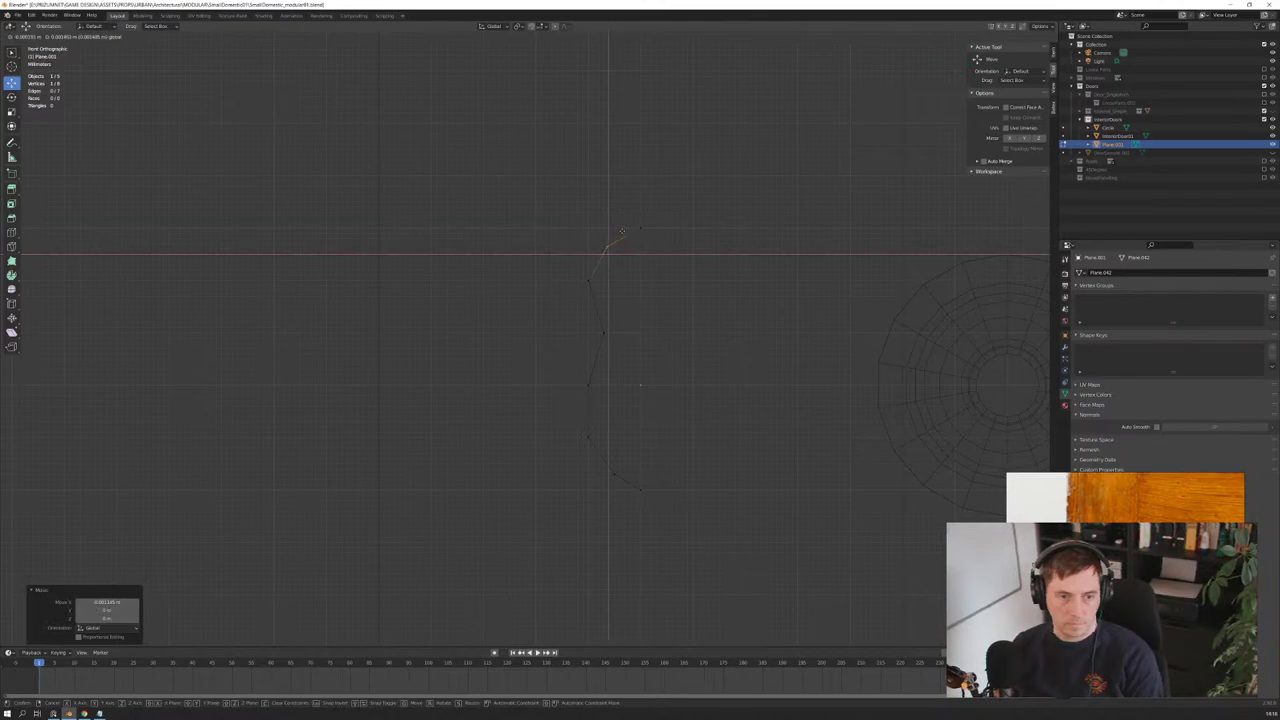
left_click(620, 232)
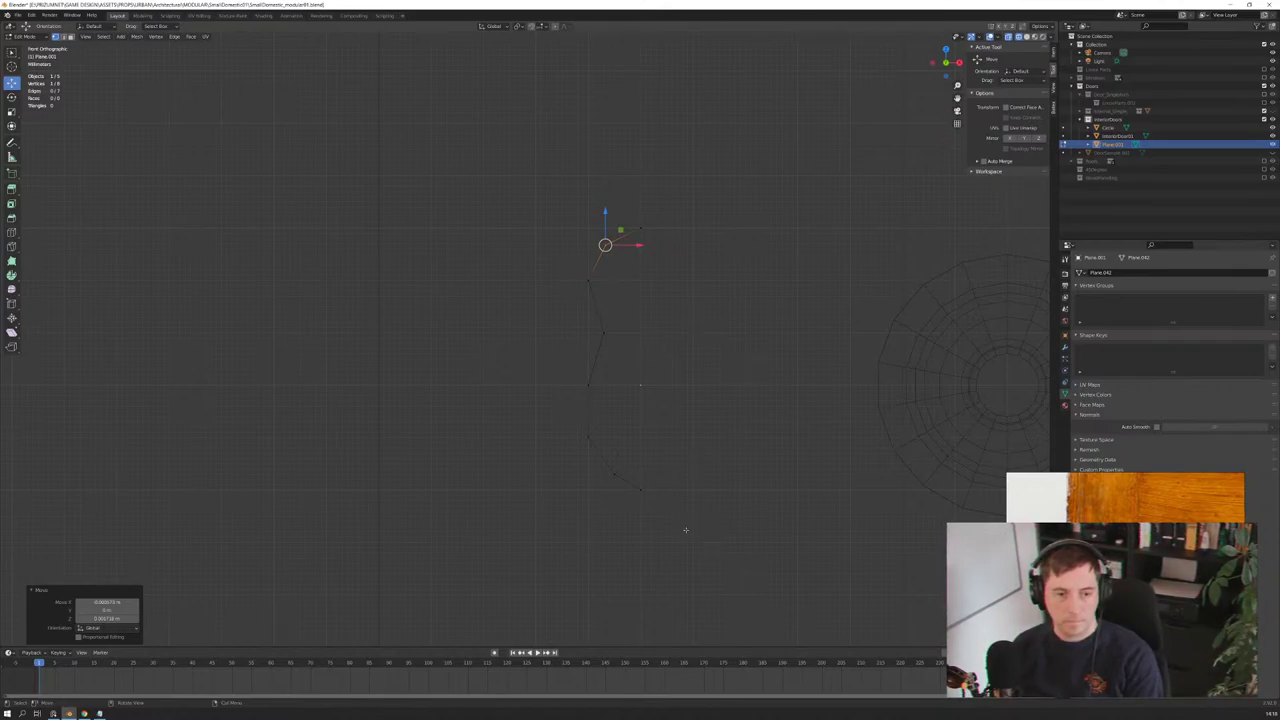
Step: Duplicate the half outline, mirror the copy with an X scale of -1, and move it alongside
left_click_drag(670, 525, 548, 200)
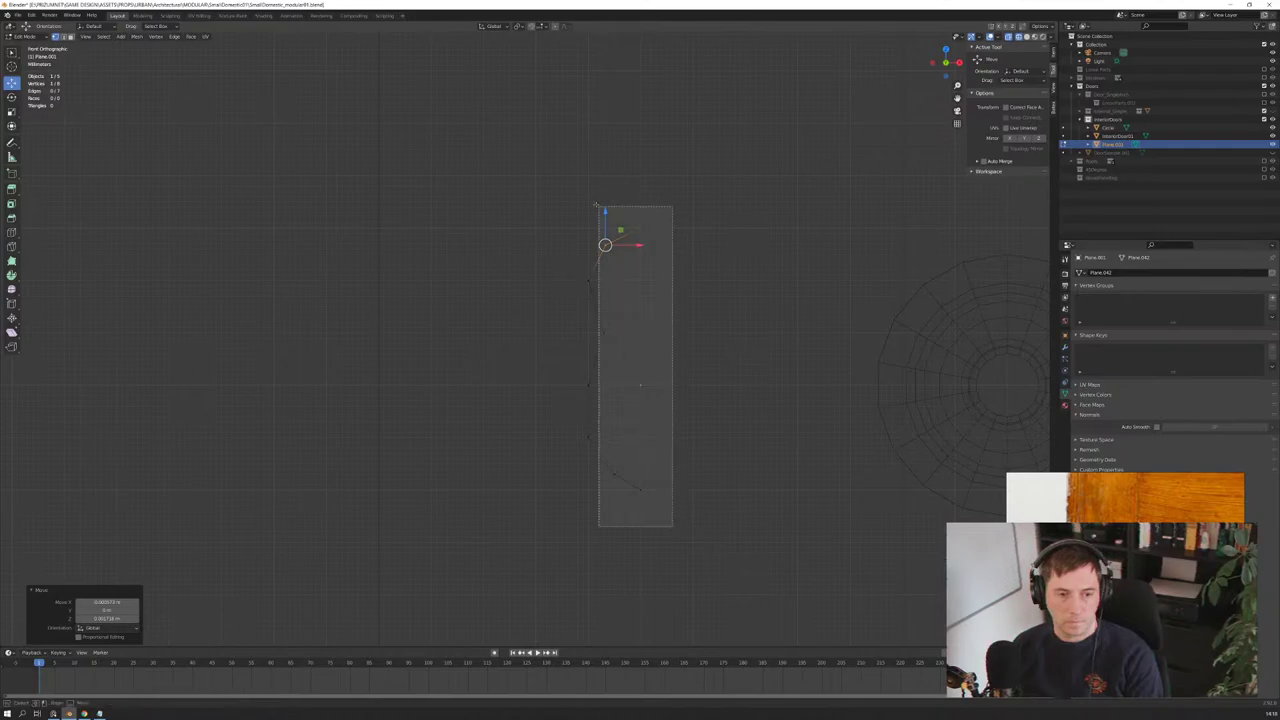
key("shift+d")
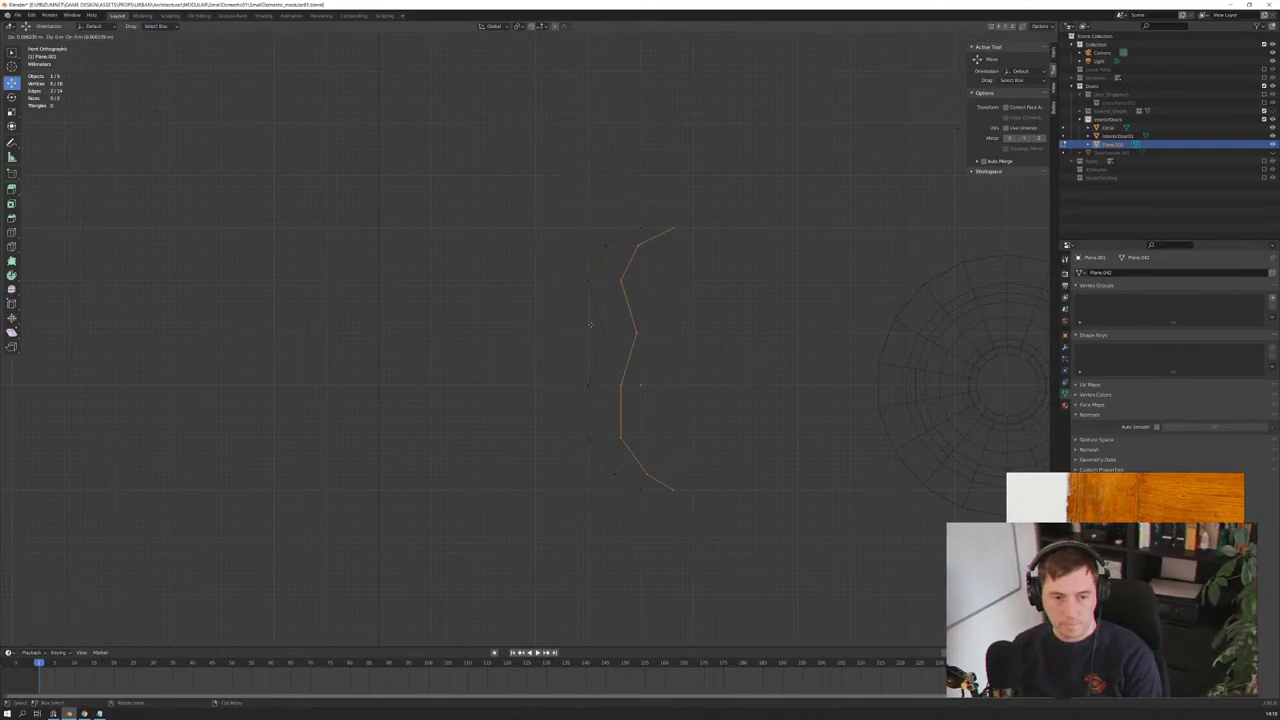
left_click(596, 322)
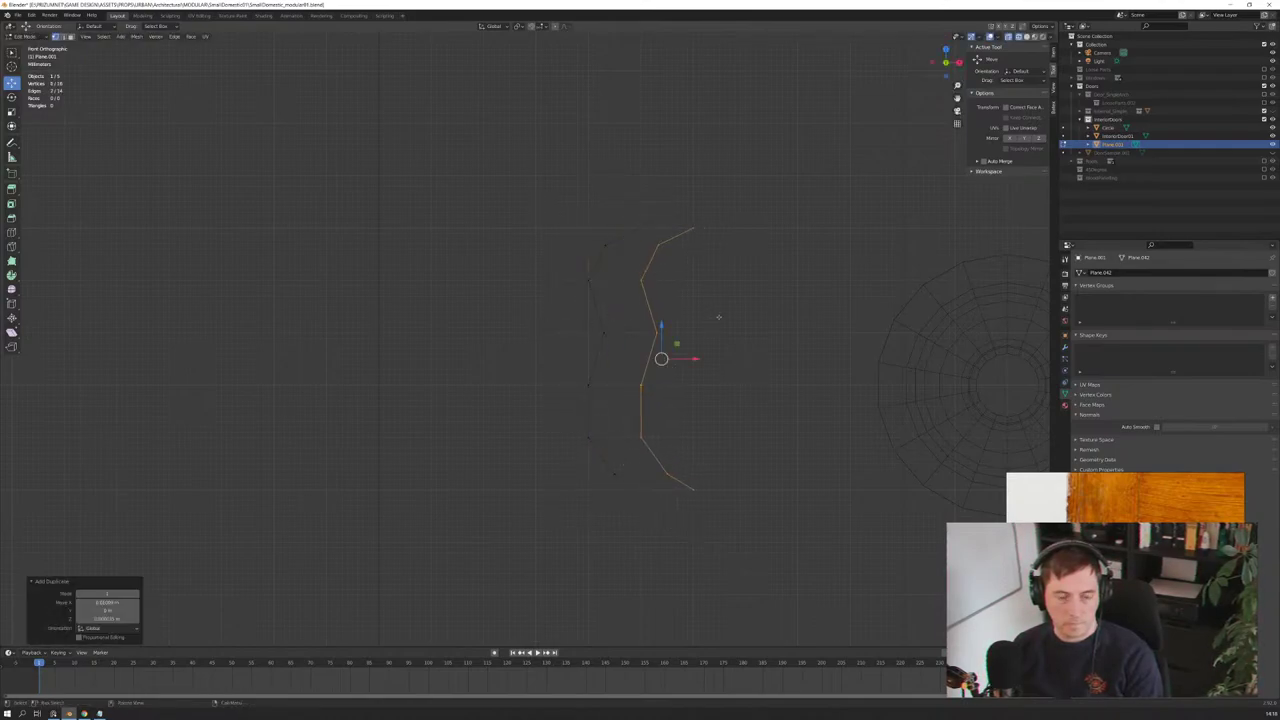
left_click(125, 38)
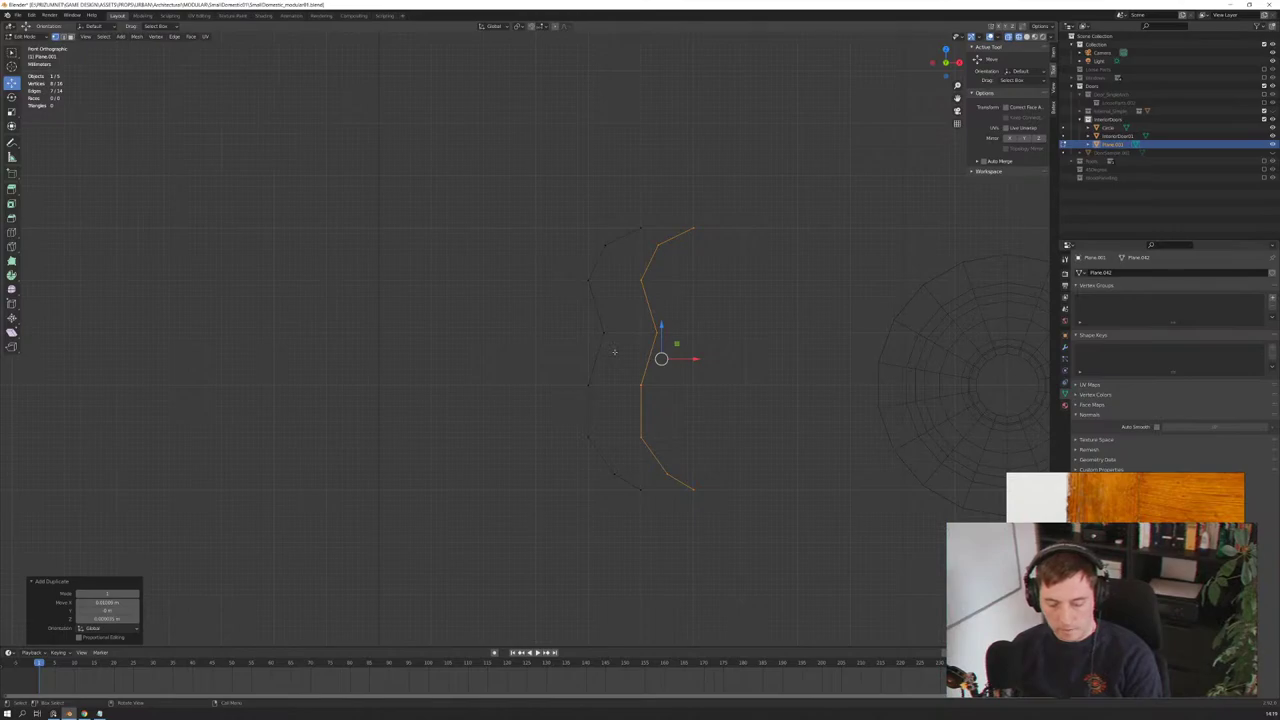
key("s")
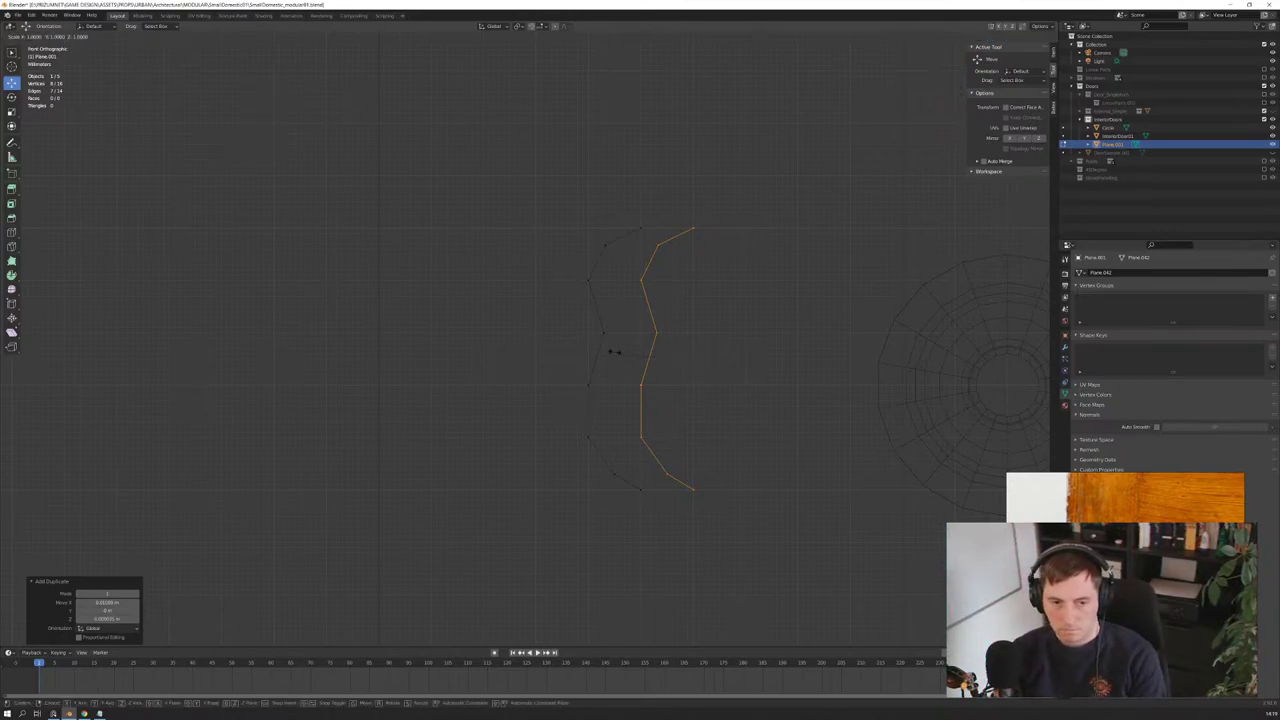
key("x")
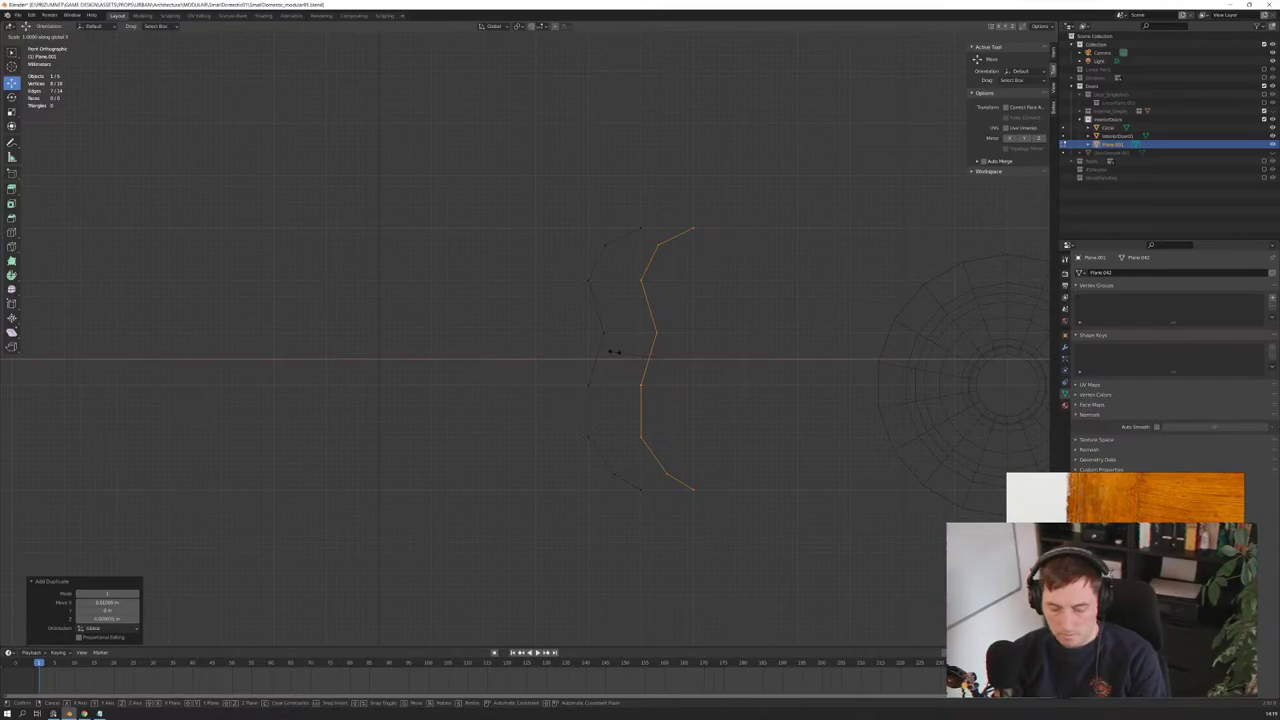
type("-1")
key("Return")
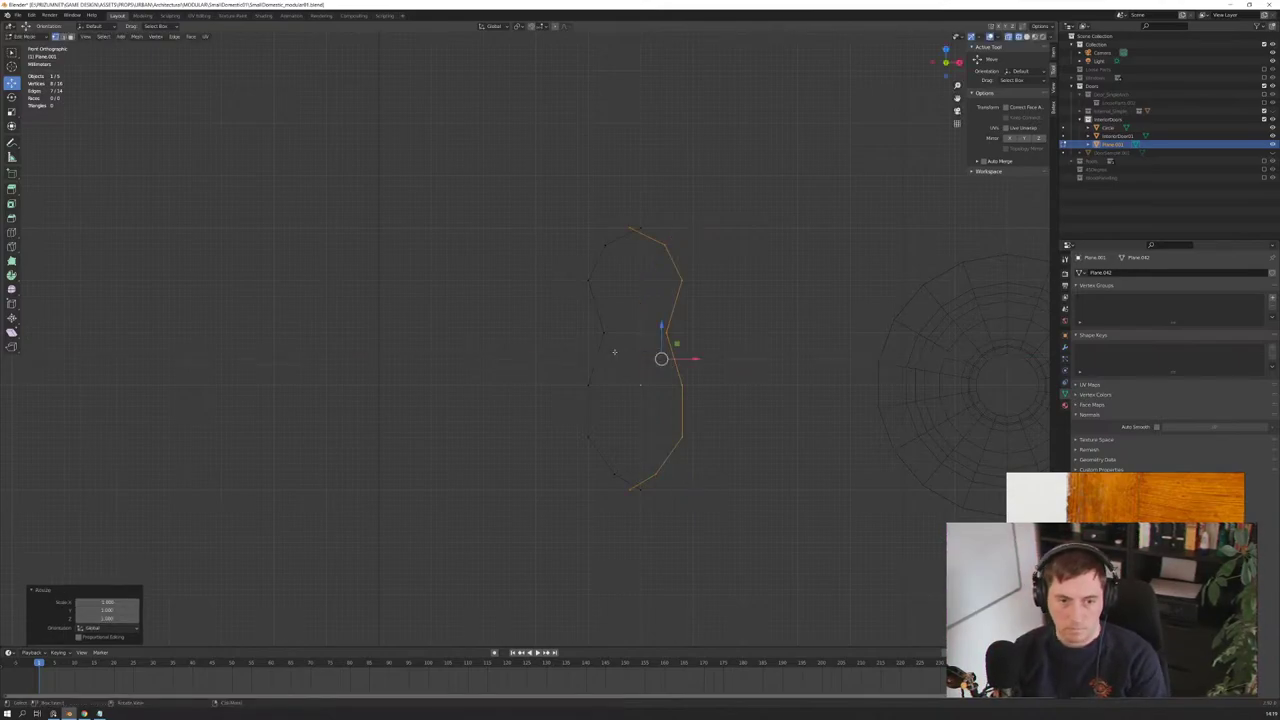
key("g")
key("x")
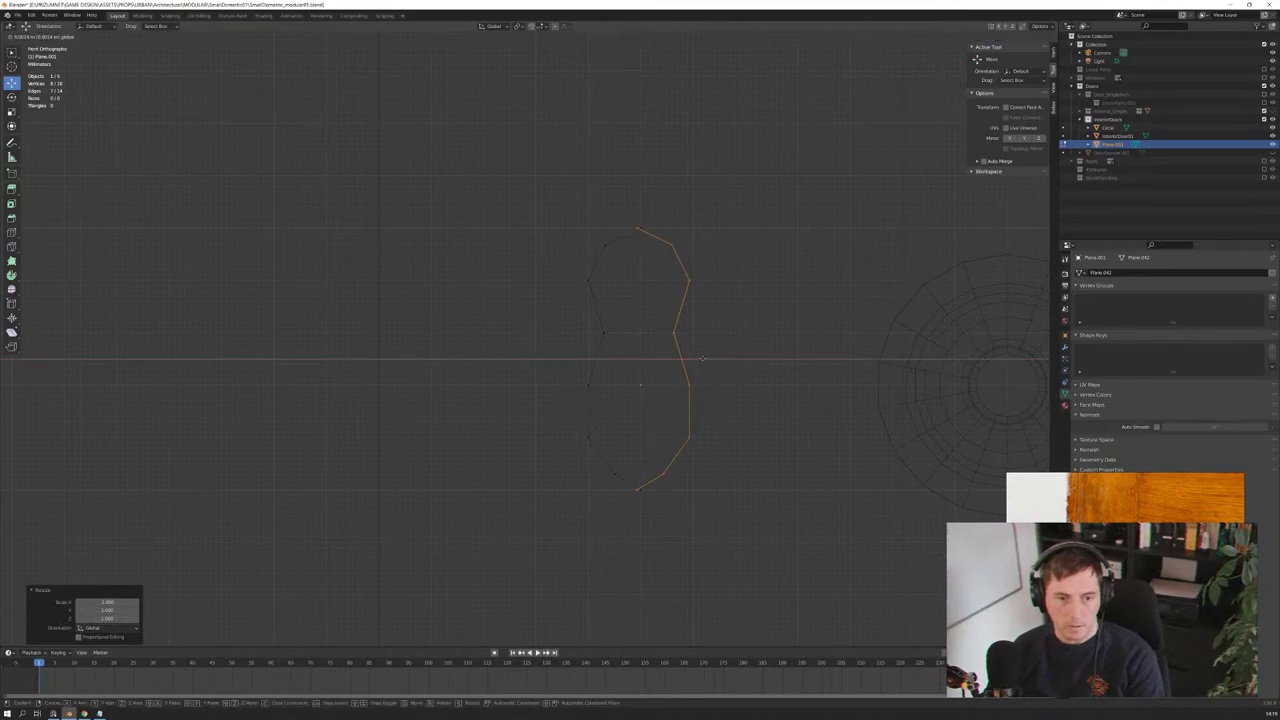
left_click(719, 517)
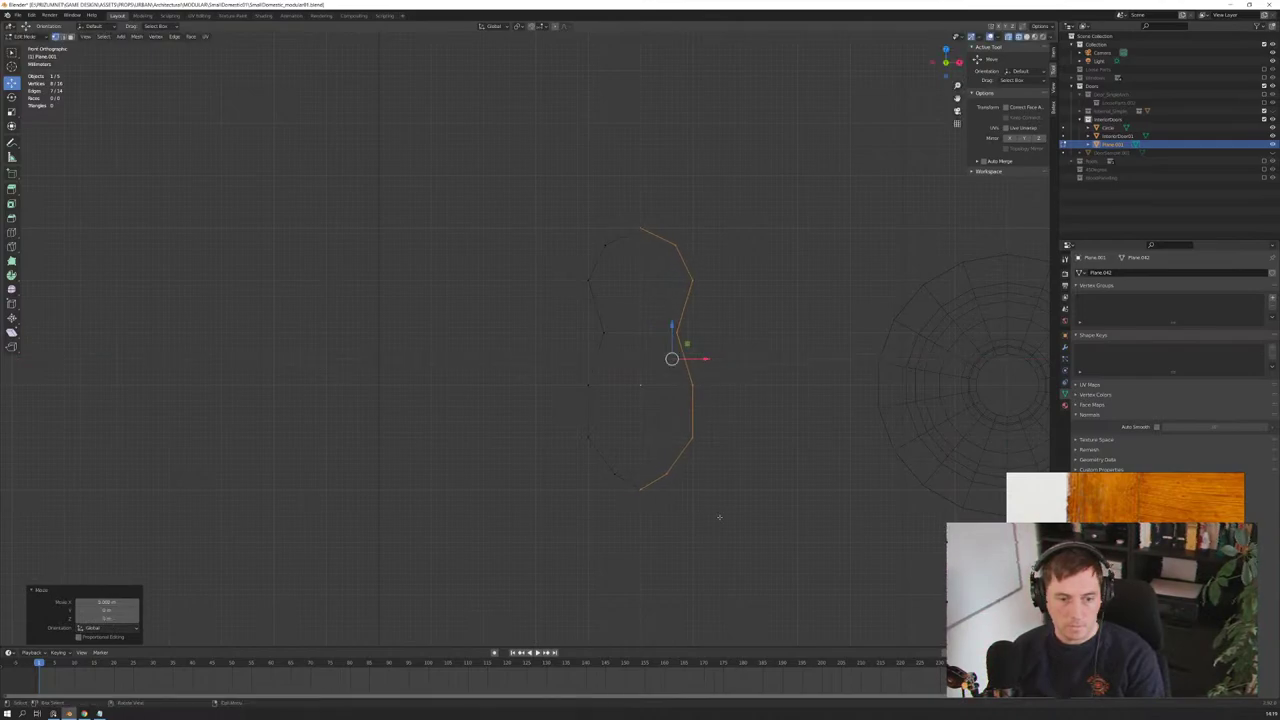
Step: Merge the bottom and top vertex pairs at center, then select the whole closed outline
left_click(640, 489)
key("m")
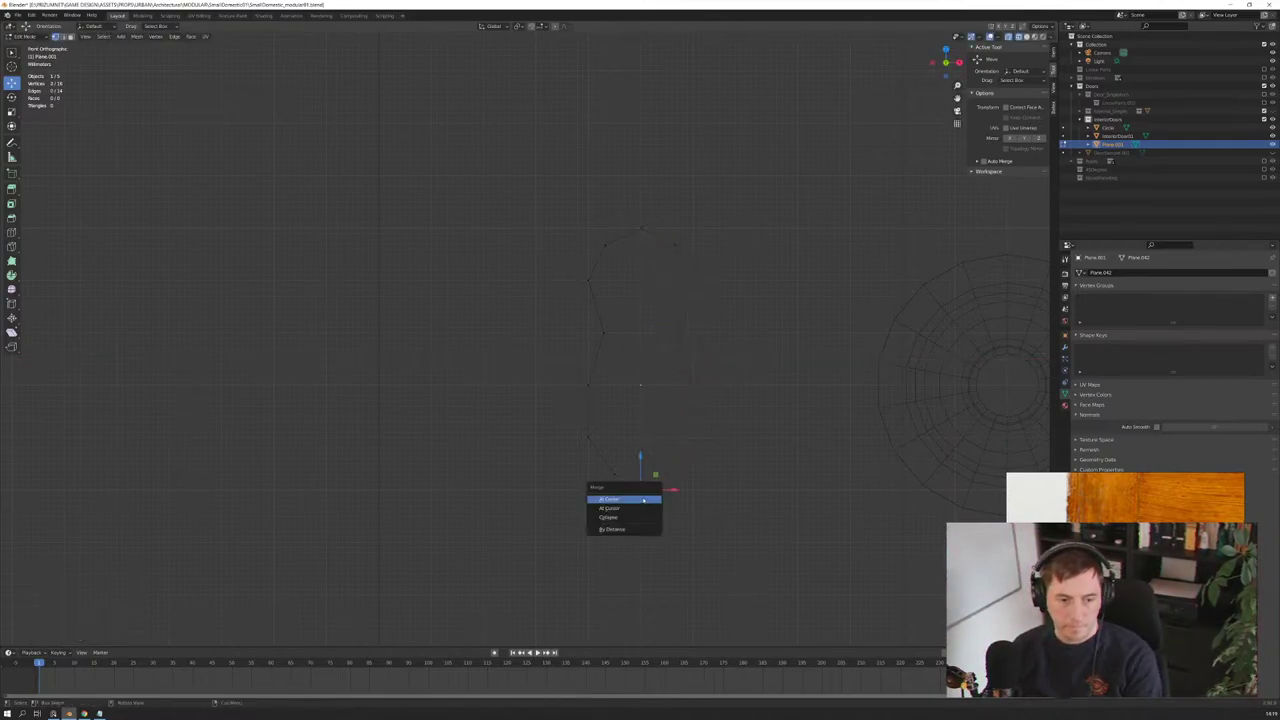
left_click(643, 499)
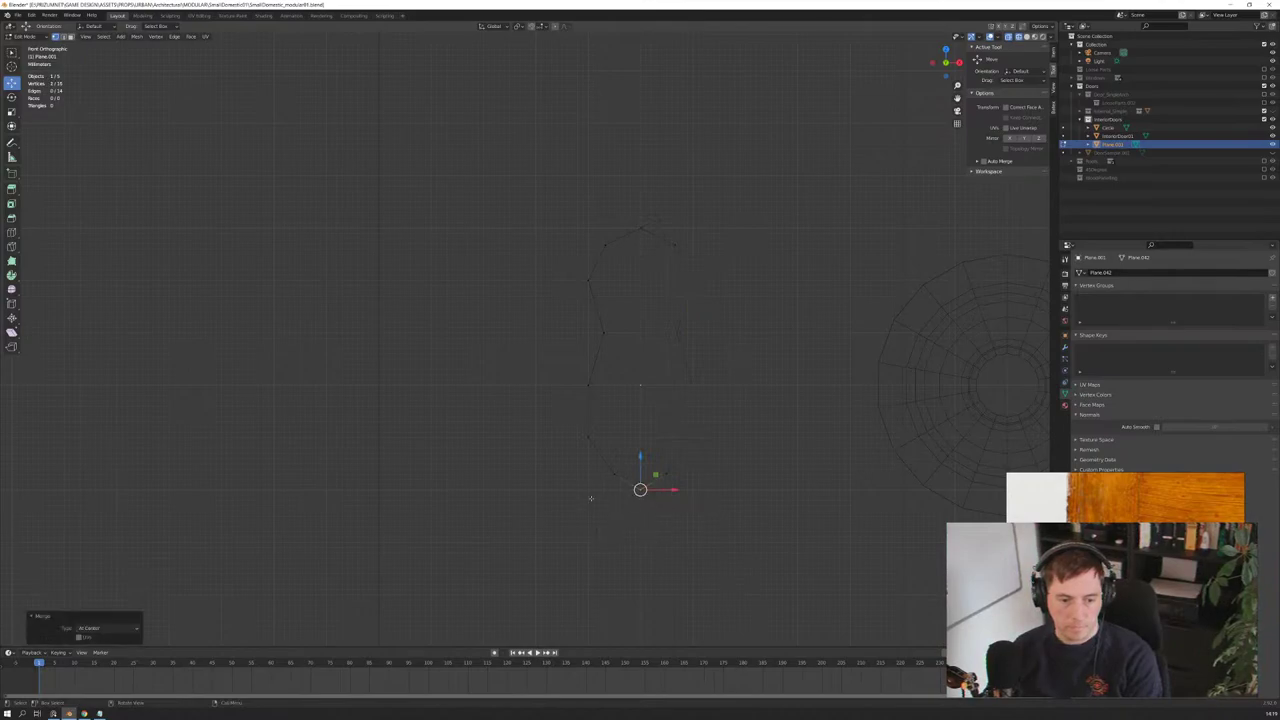
left_click(631, 213)
key("m")
key("Escape")
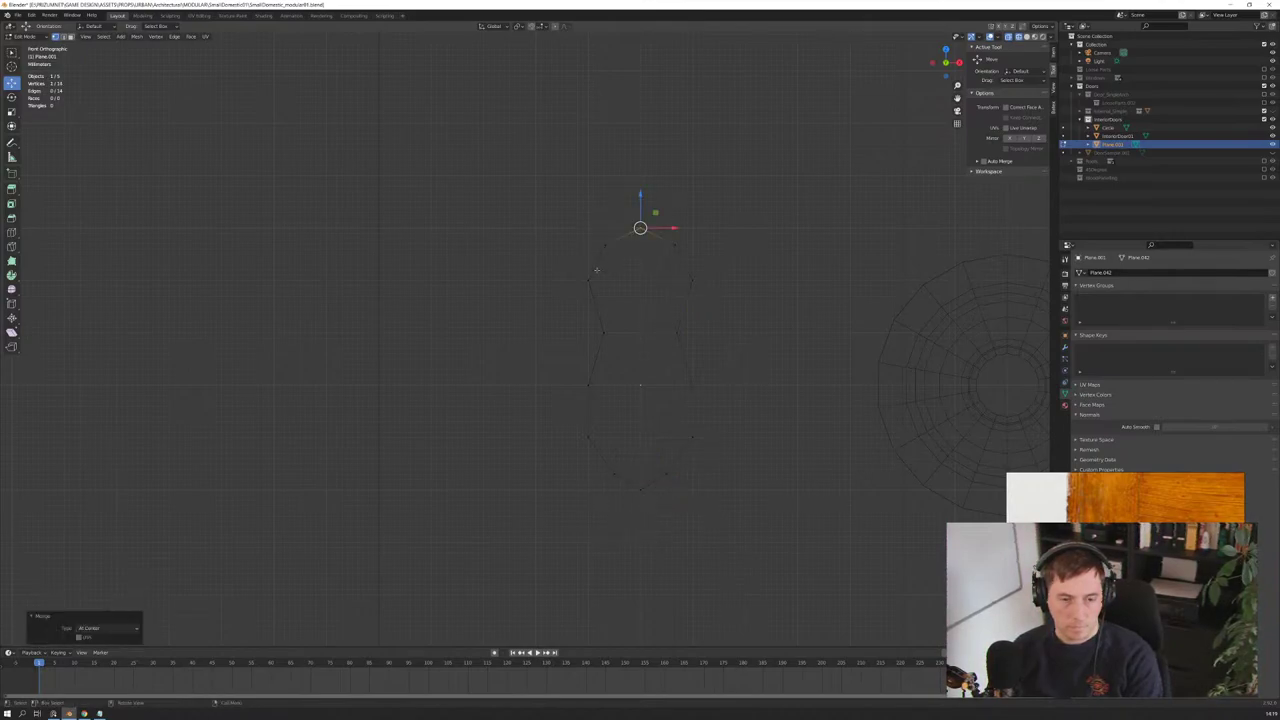
key("a")
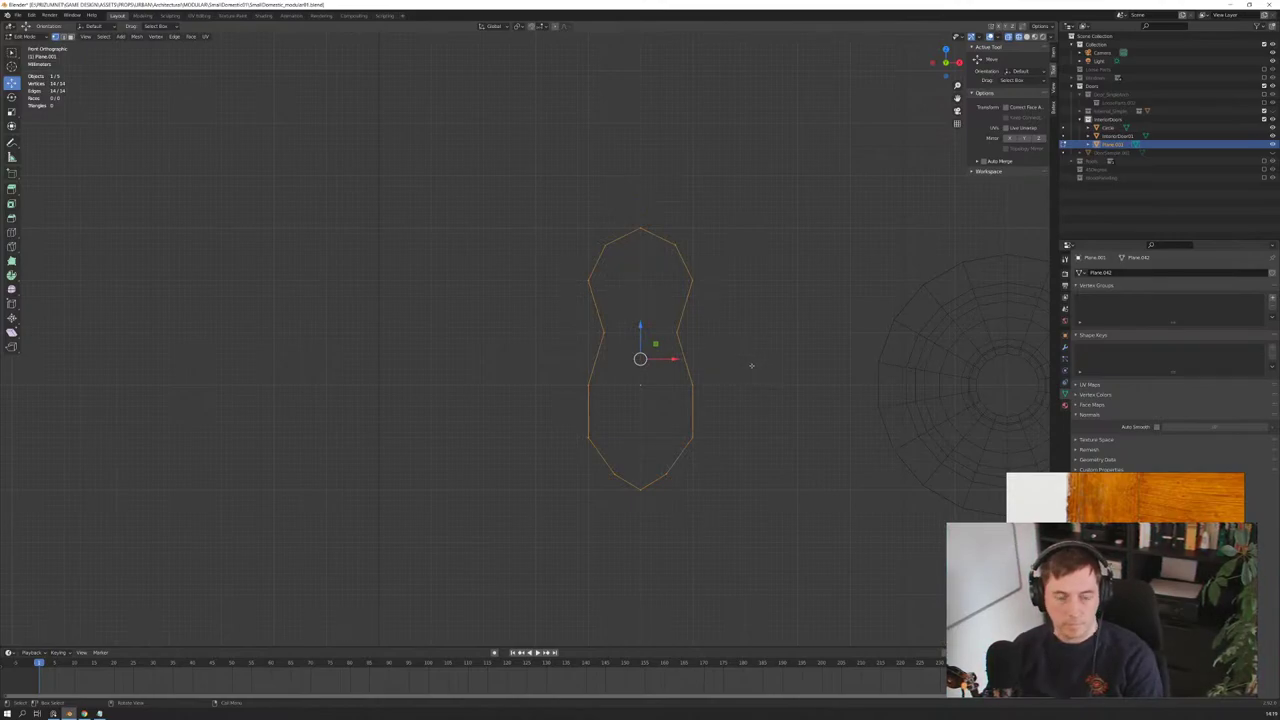
Step: Scale the whole baluster outline narrower along X
scroll(752, 360, "down", 2)
scroll(730, 368, "down", 1)
scroll(695, 379, "up", 2)
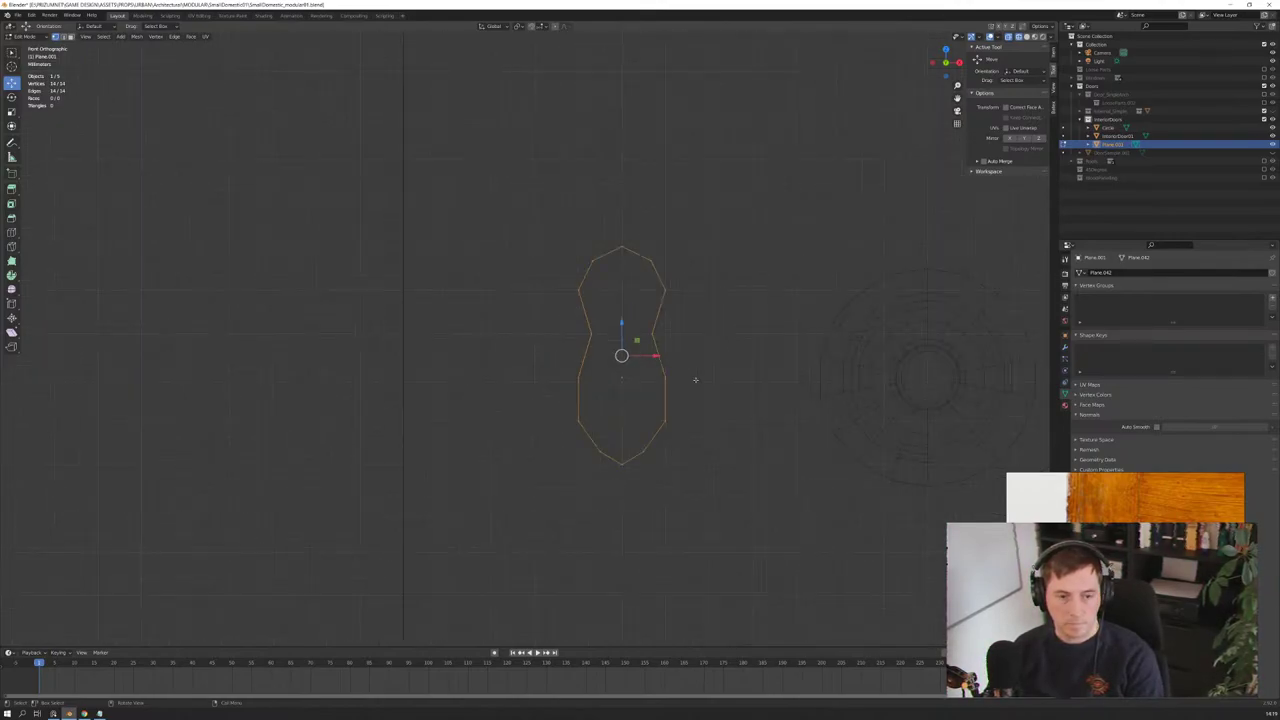
scroll(697, 379, "down", 2)
scroll(695, 377, "up", 2)
scroll(694, 372, "up", 1)
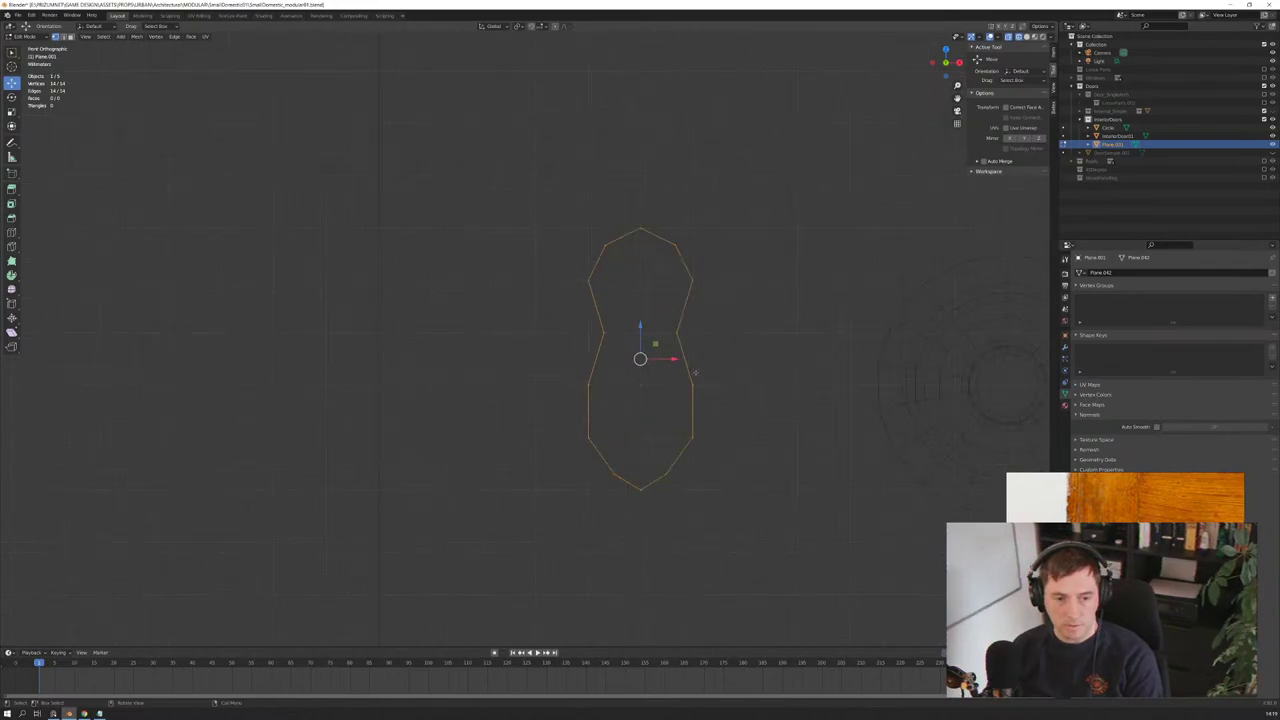
key("s")
key("x")
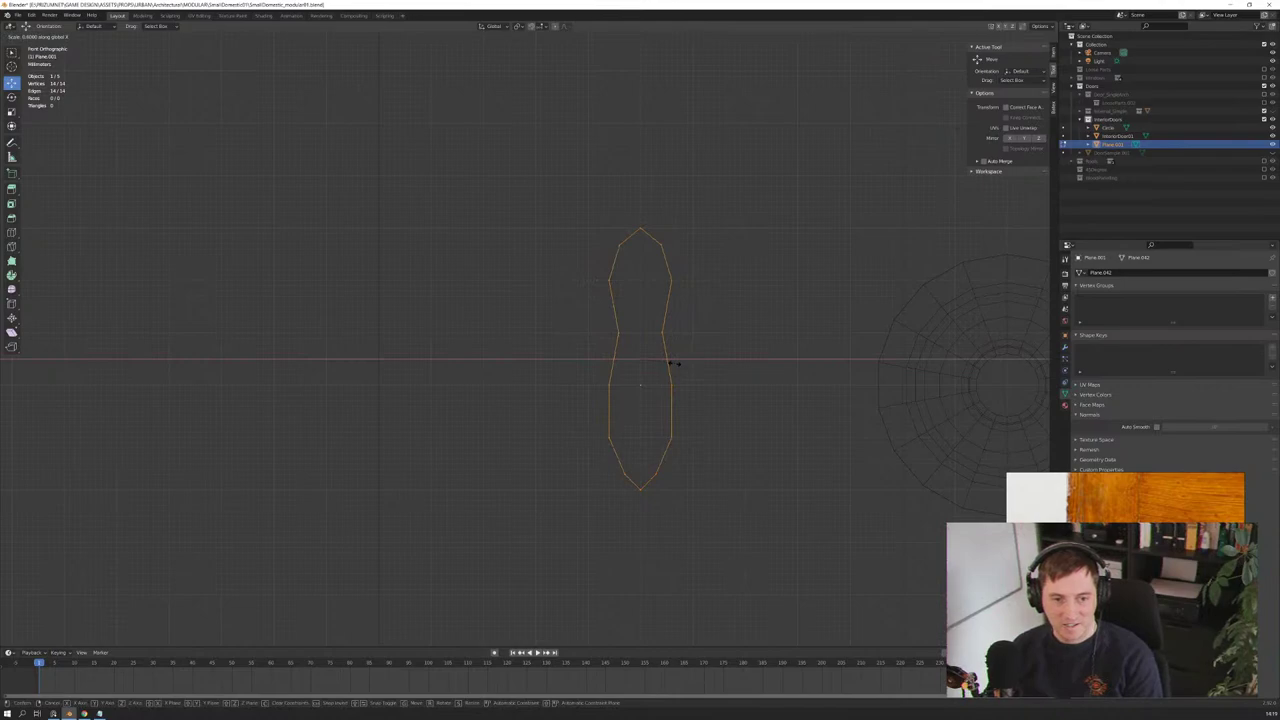
left_click(680, 363)
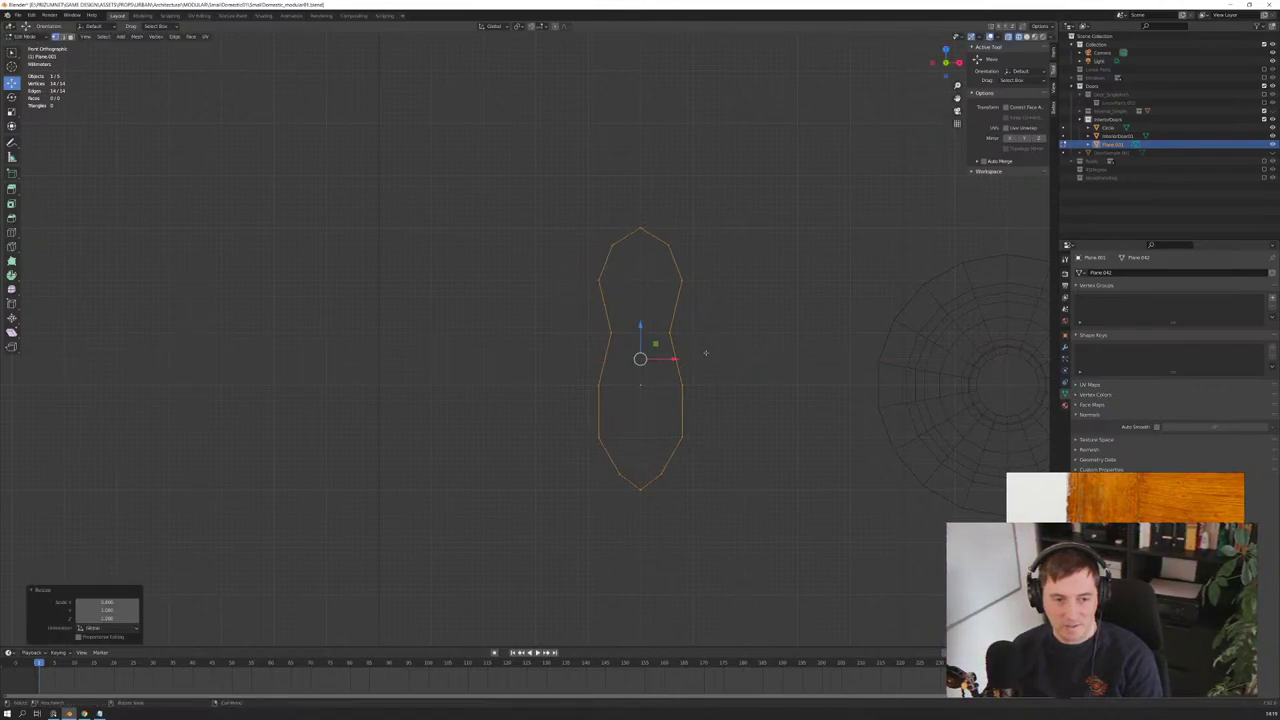
Step: Raise the waist edges and nudge the lower loop of the outline upward
left_click(549, 331)
left_click_drag(638, 300, 636, 271)
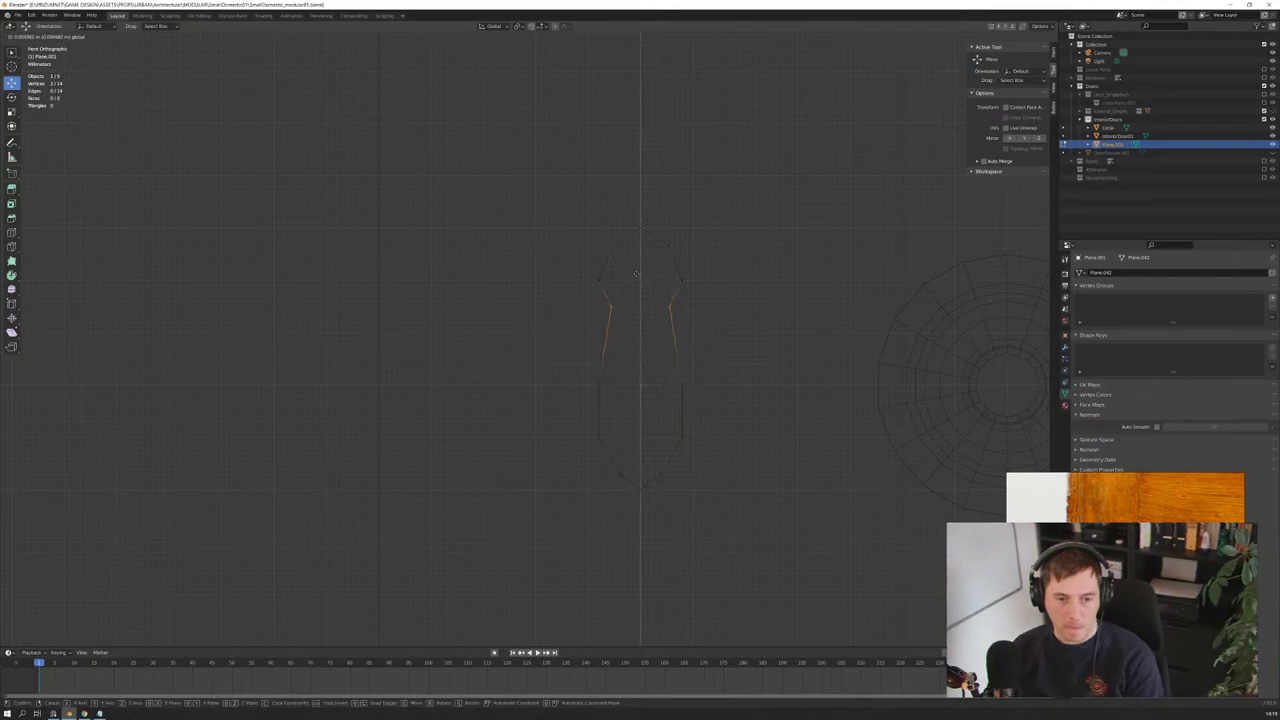
left_click(636, 273)
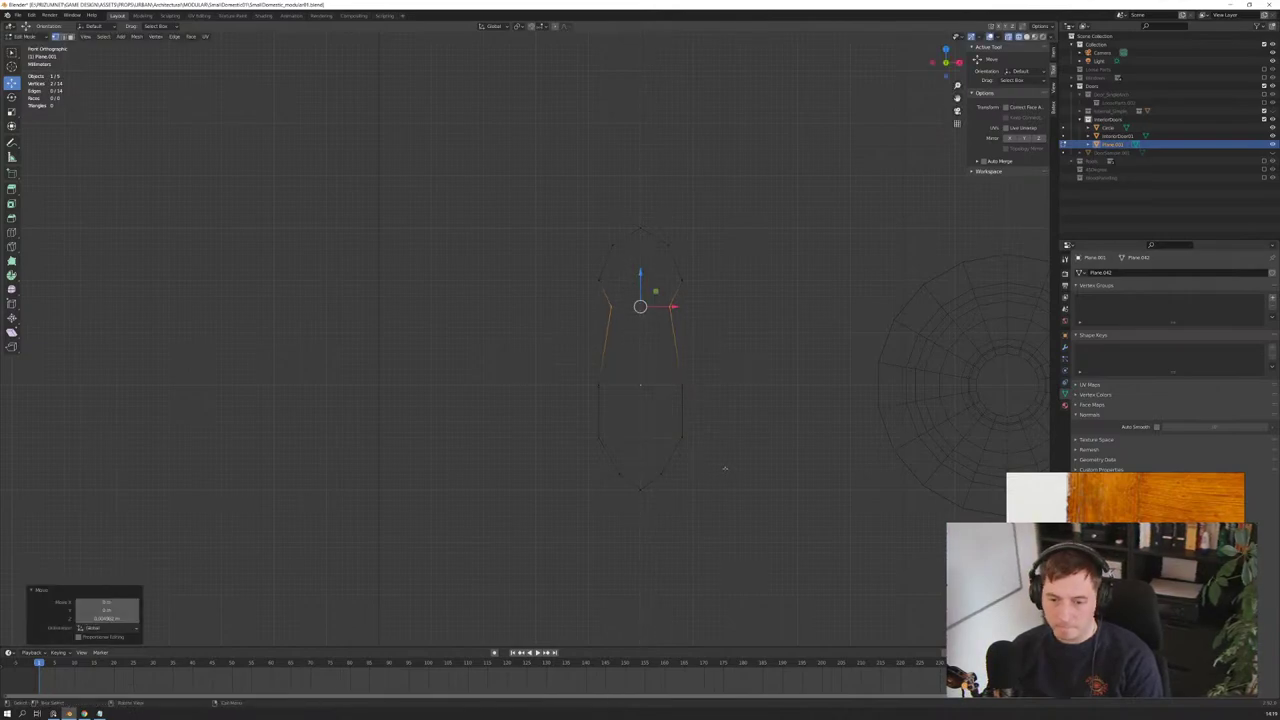
left_click_drag(696, 476, 572, 428)
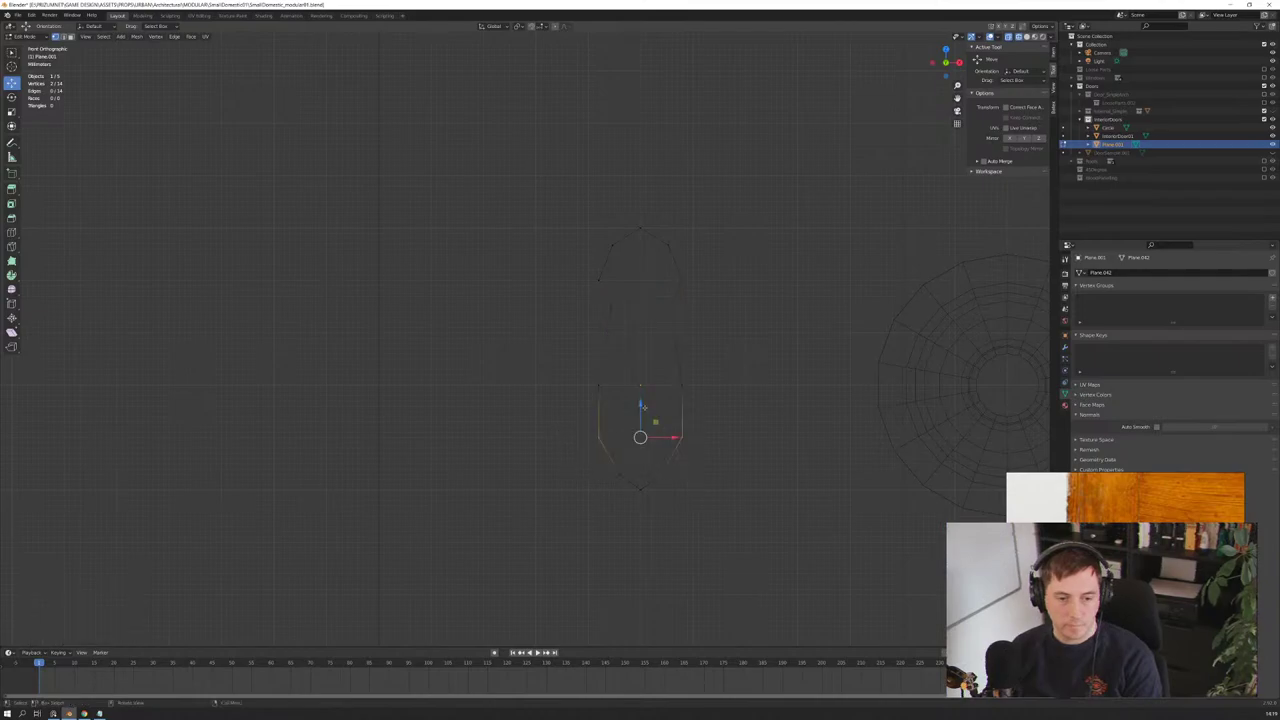
left_click_drag(642, 408, 642, 382)
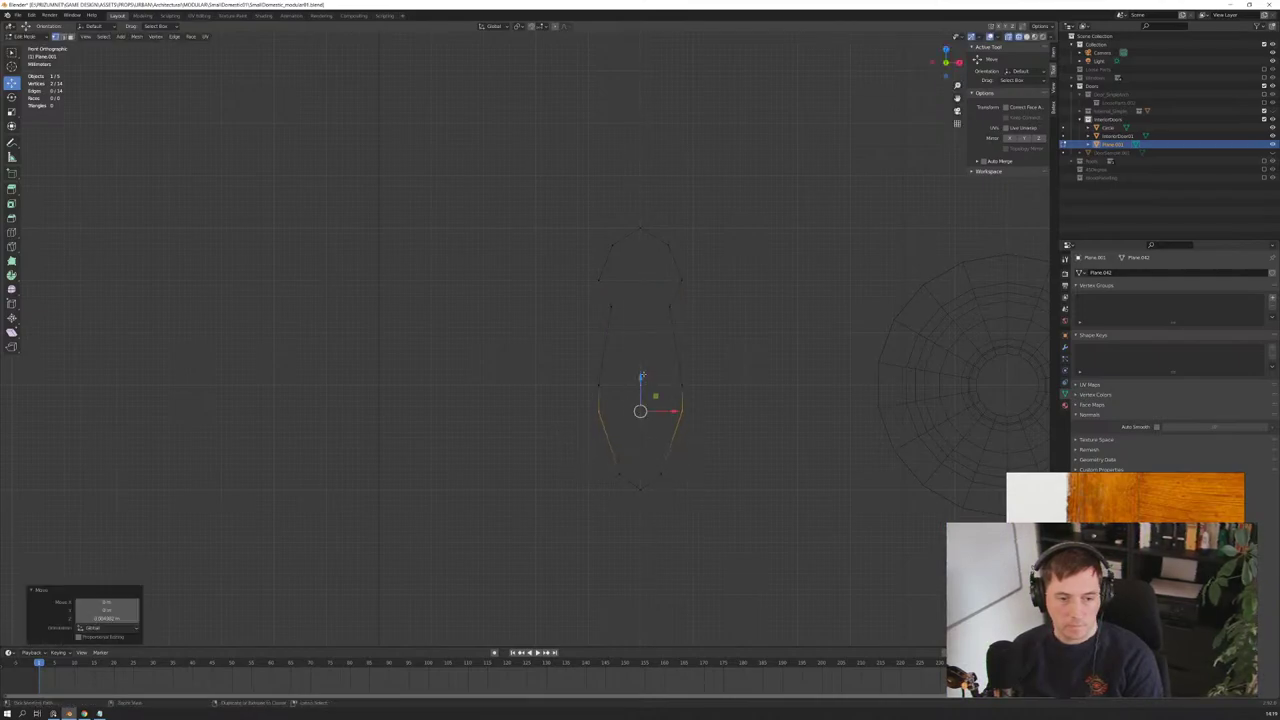
left_click(730, 457)
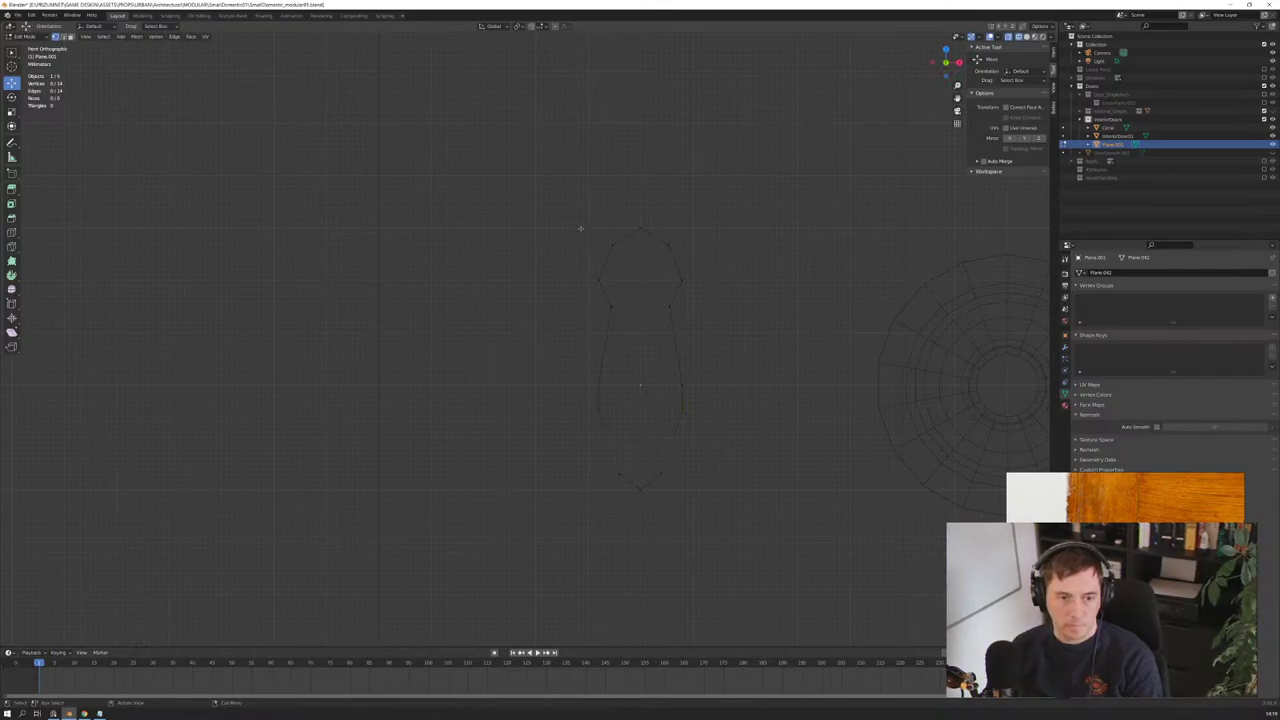
Step: Narrow the top arc and pinch the waist pair horizontally to 0.742
left_click_drag(581, 227, 692, 284)
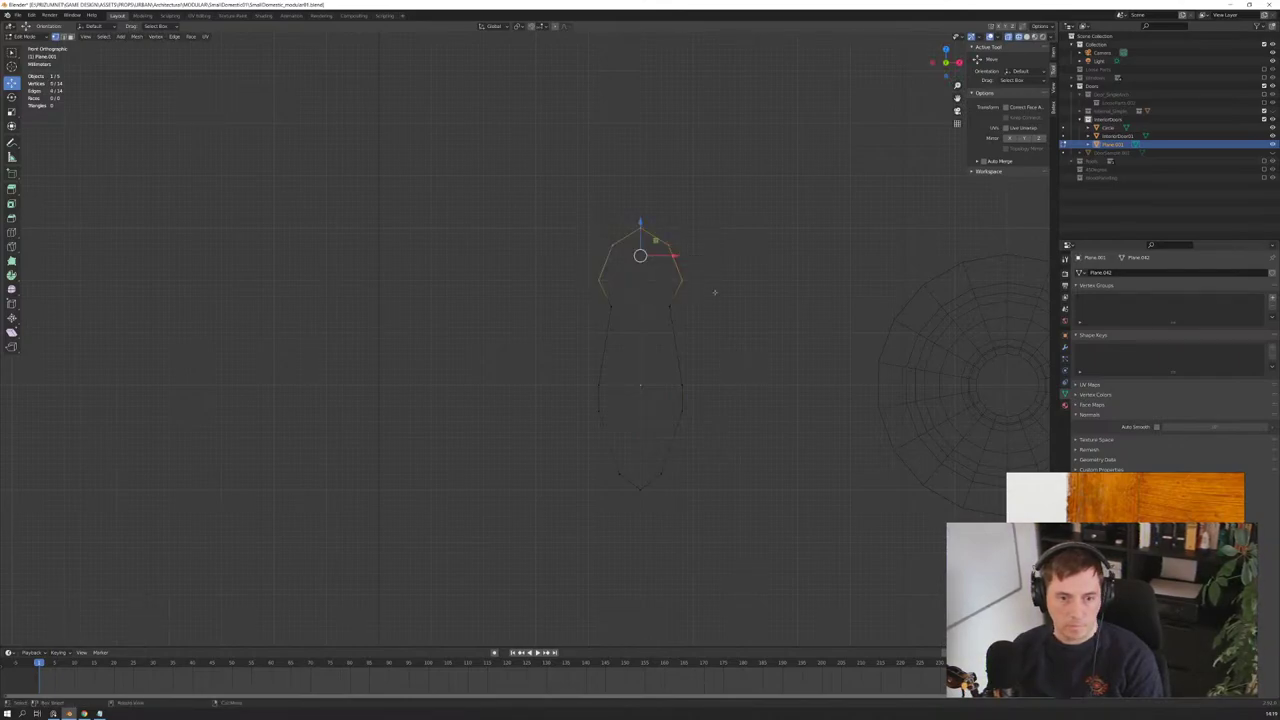
key("x")
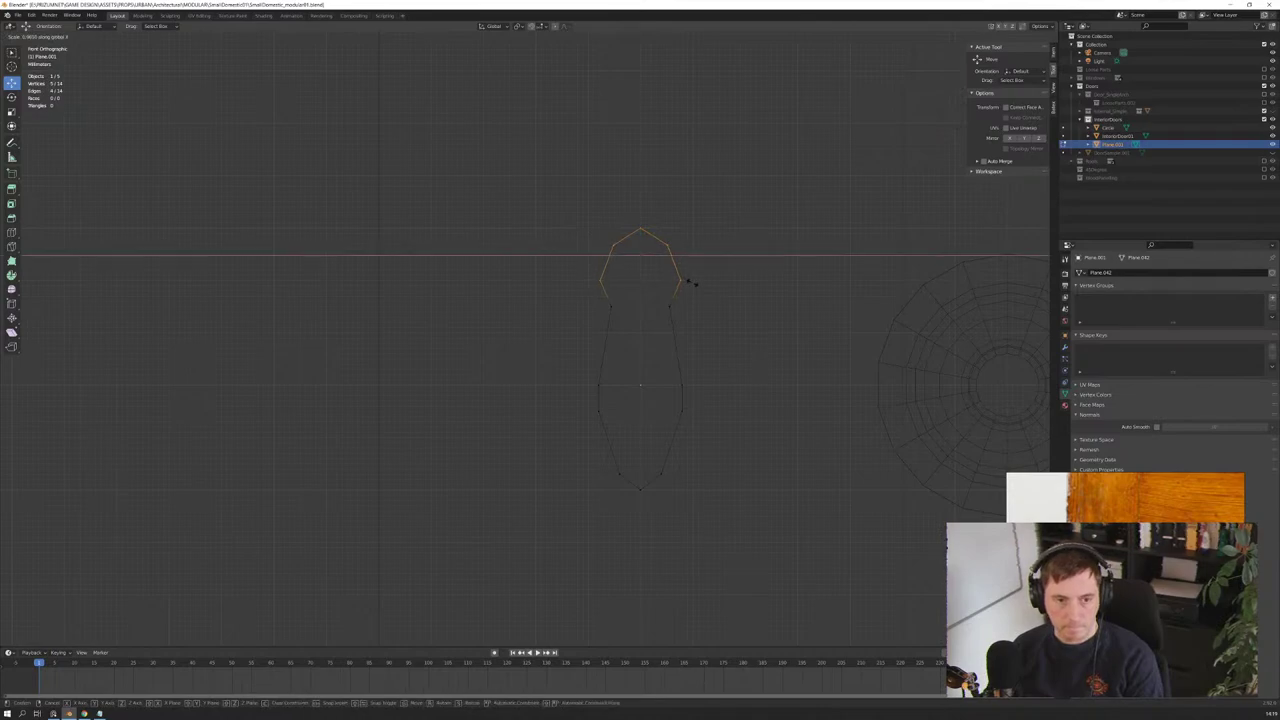
left_click(686, 283)
key("x")
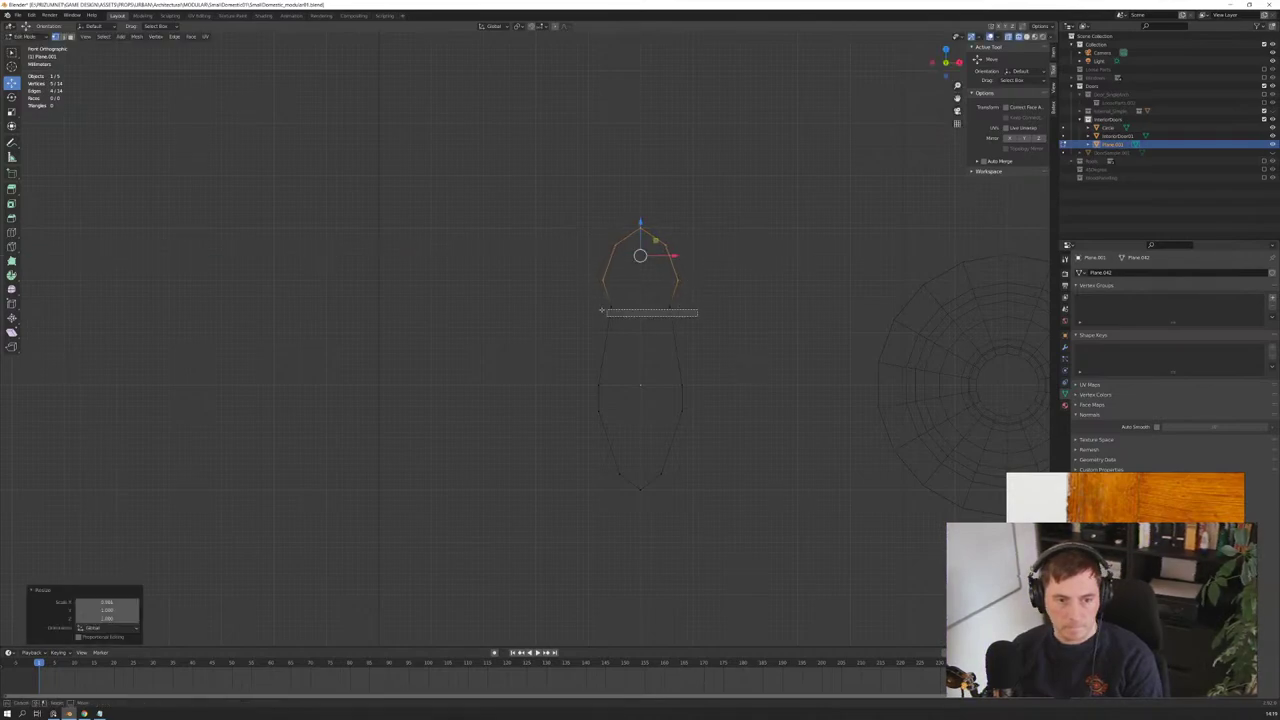
left_click(646, 309)
key("s")
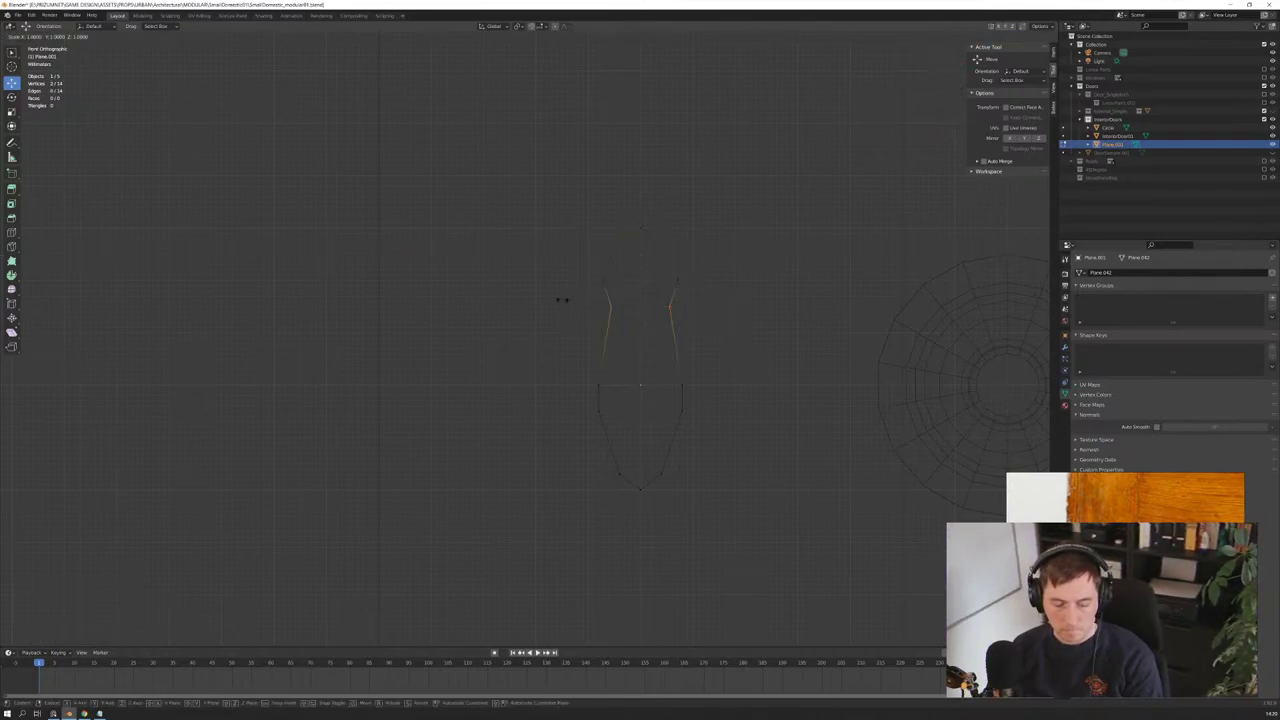
key("x")
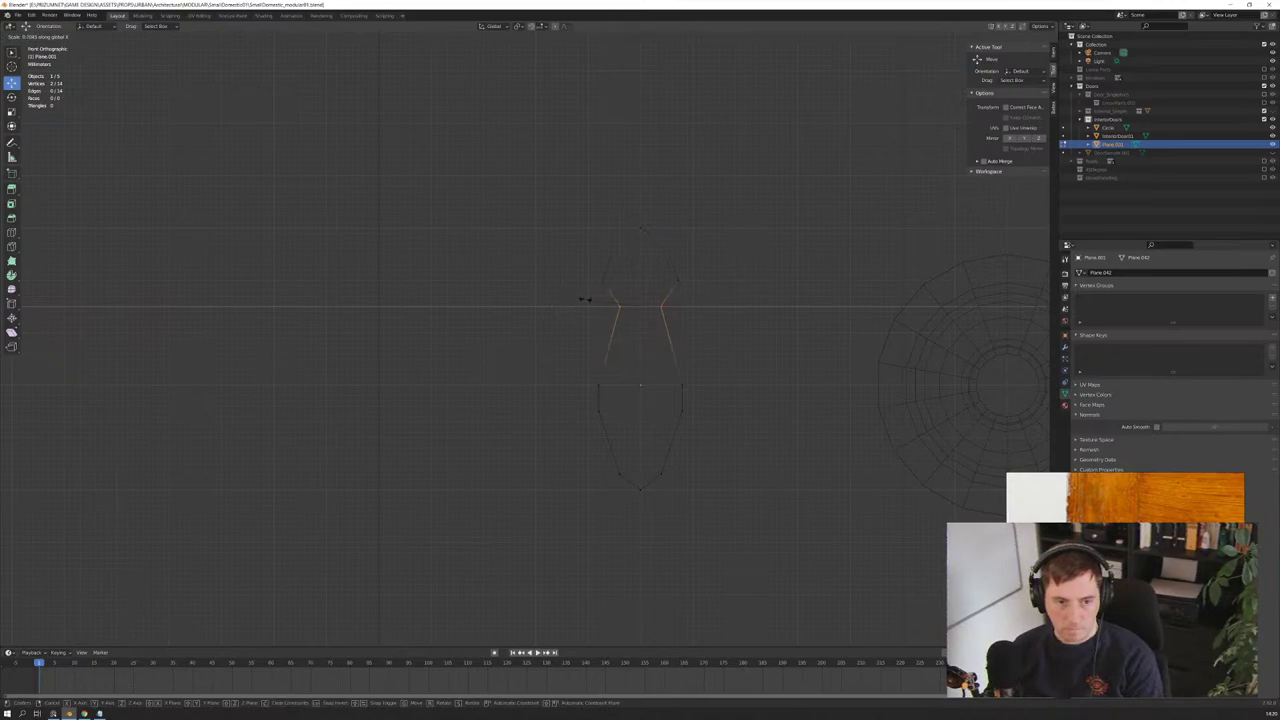
left_click(582, 299)
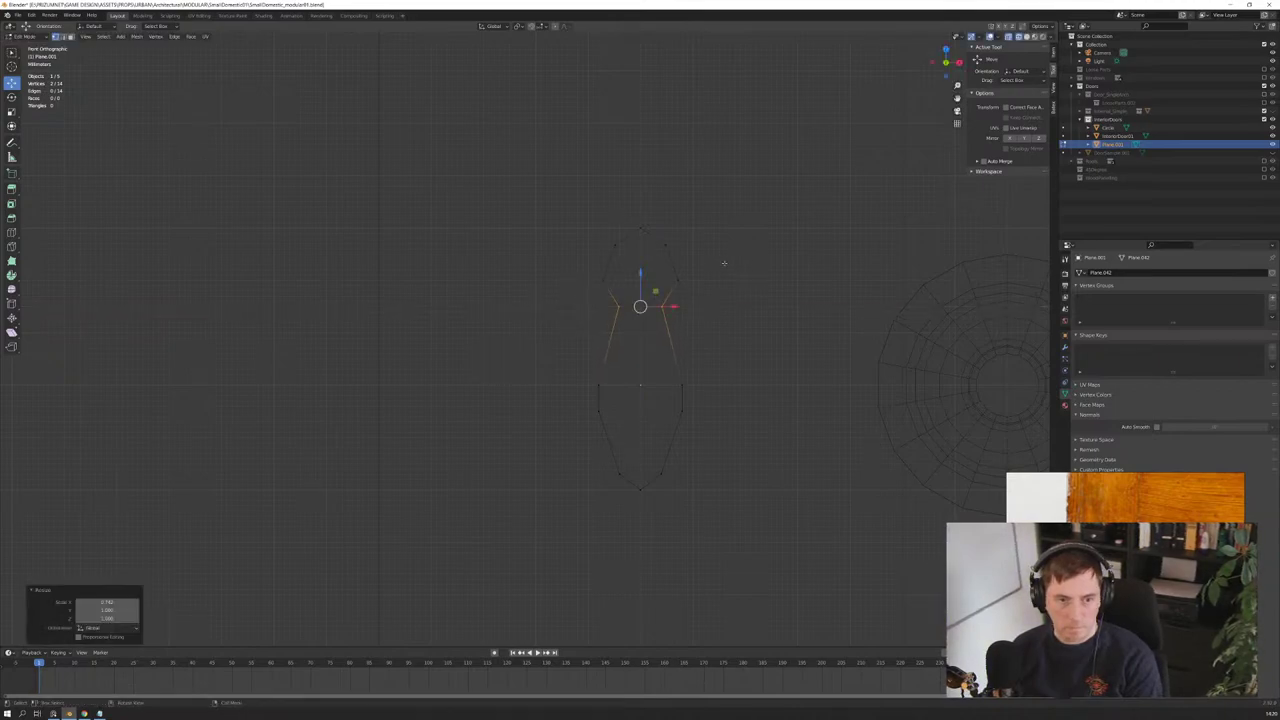
scroll(722, 267, "down", 3)
mouse_move(700, 277)
middle_mouse_down()
mouse_move(627, 286)
mouse_move(690, 300)
mouse_move(666, 358)
mouse_move(671, 328)
middle_mouse_up()
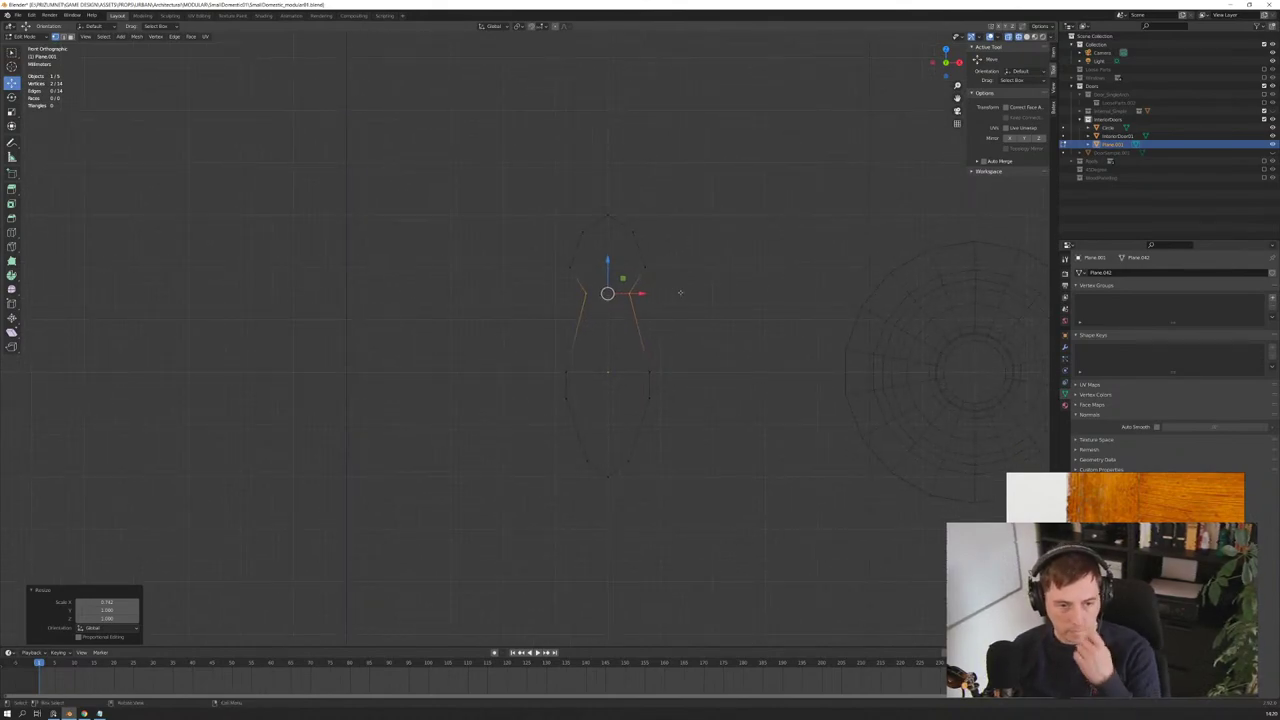
left_click_drag(714, 520, 528, 204)
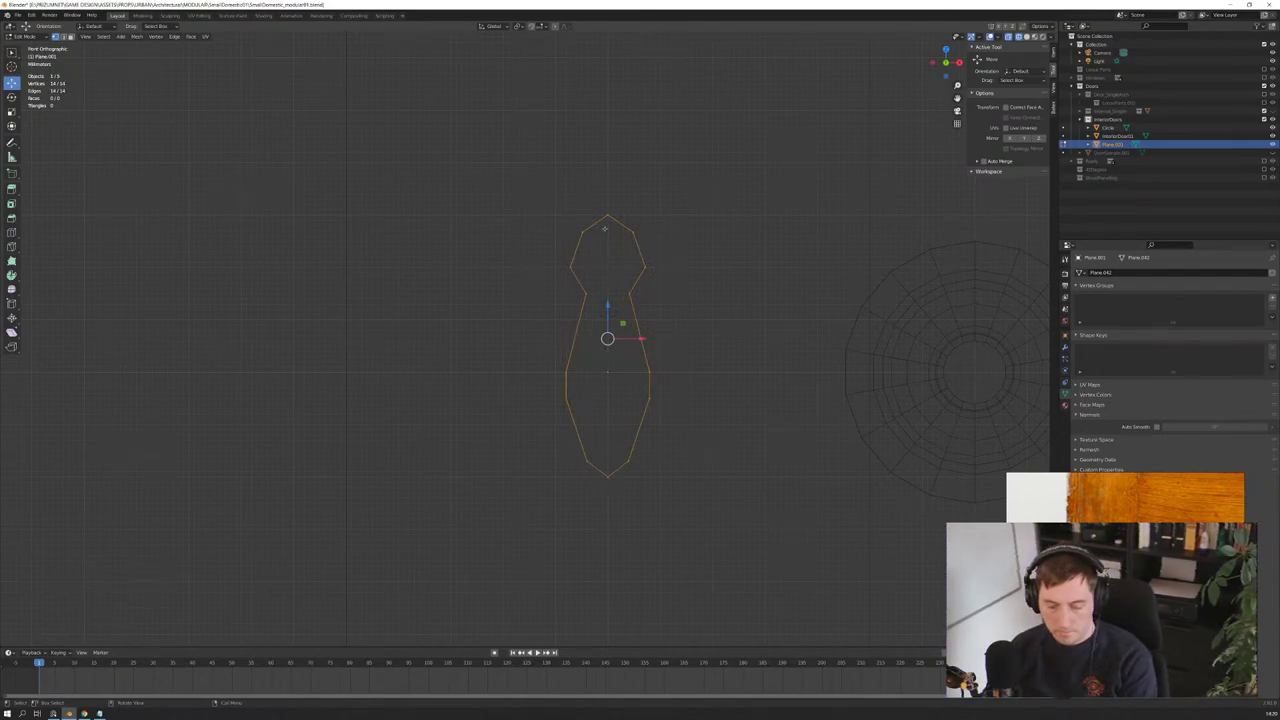
key("i")
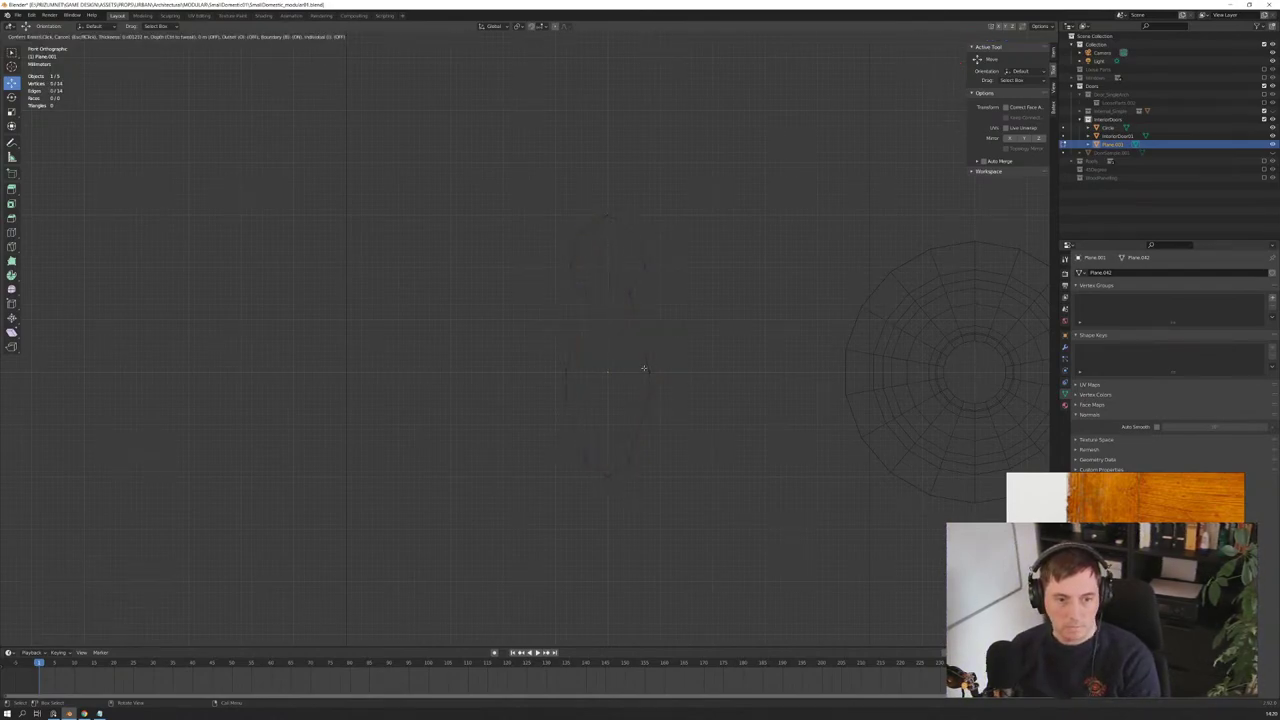
key("Escape")
key("f")
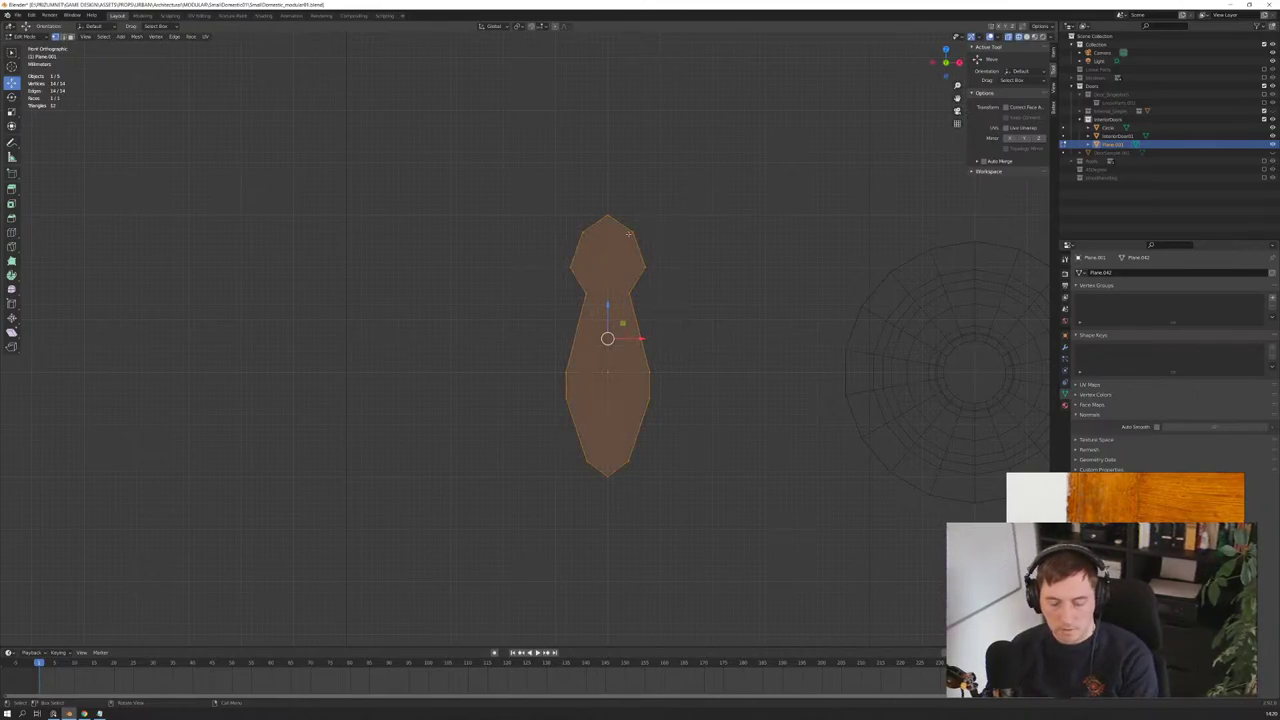
key("3")
key("alt+a")
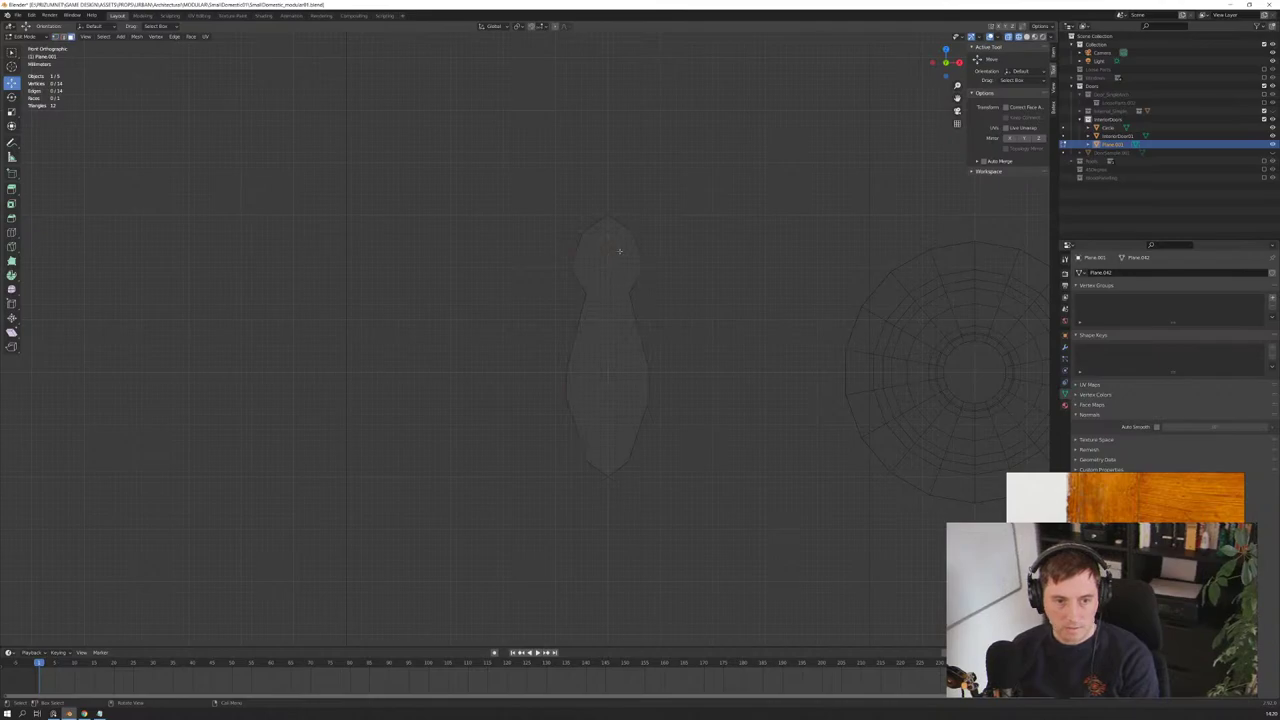
middle_click_drag(632, 254, 594, 265)
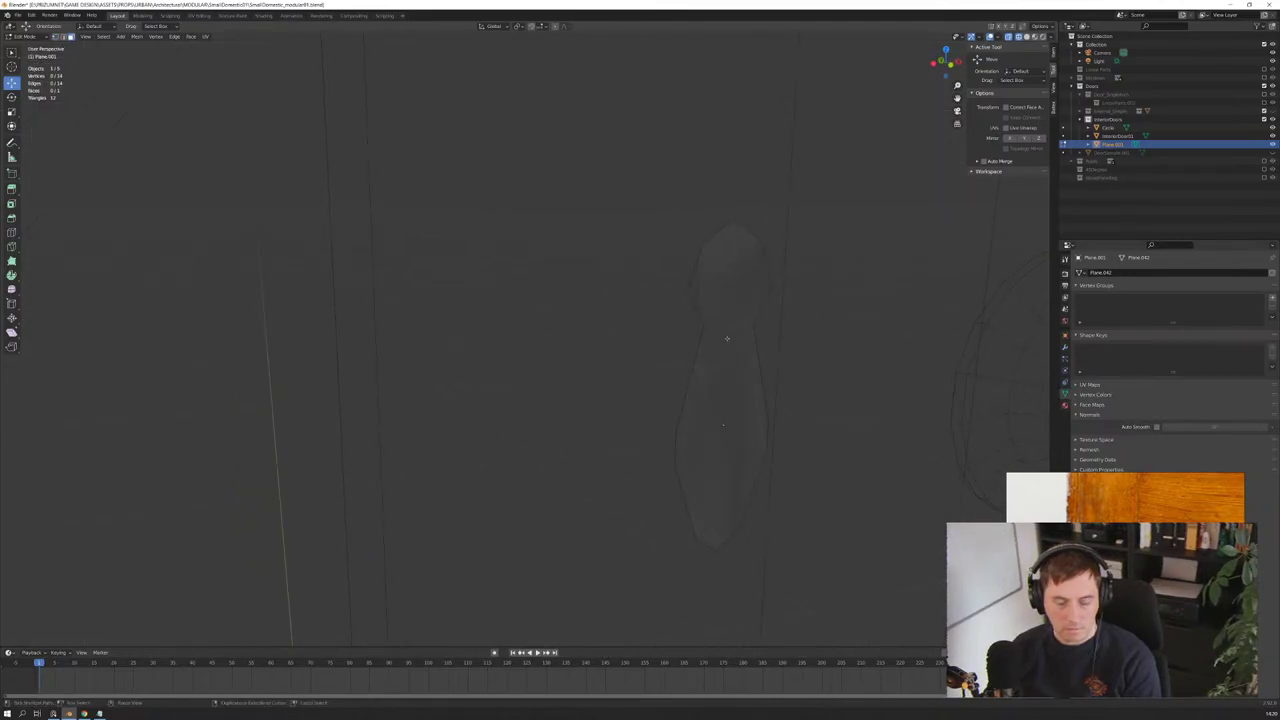
key("a")
key("1")
left_click(757, 324)
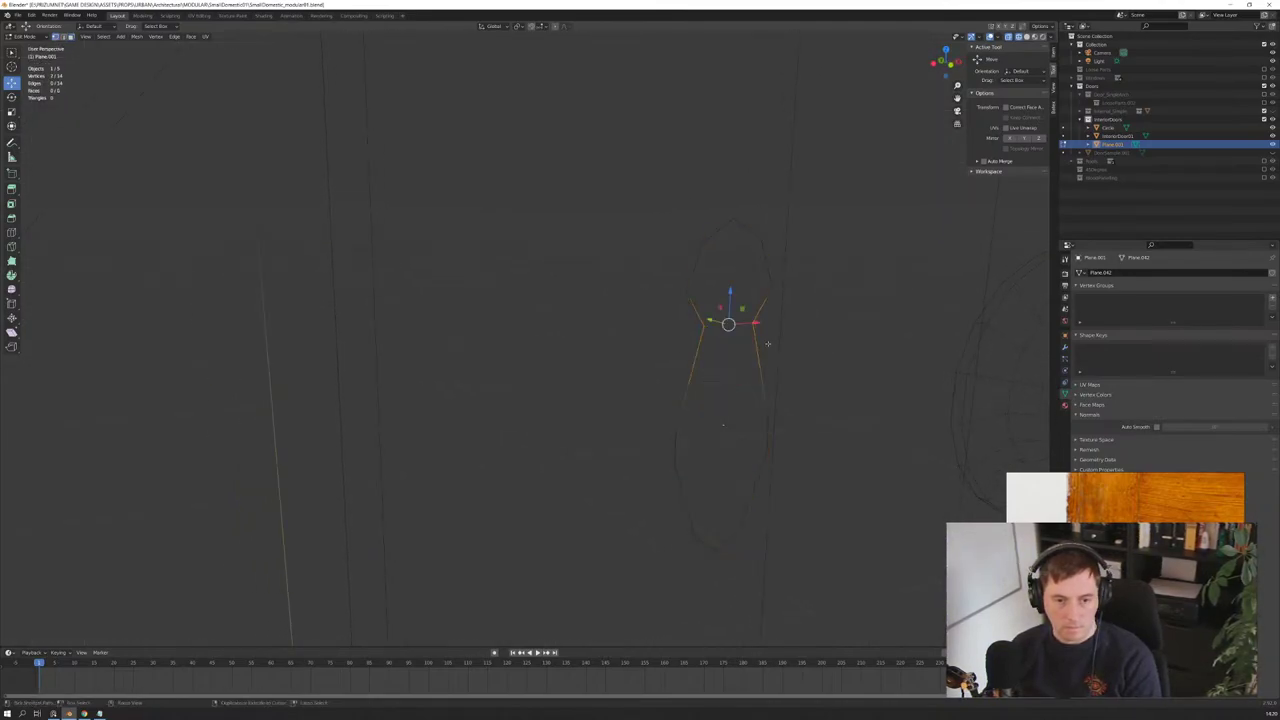
key("a")
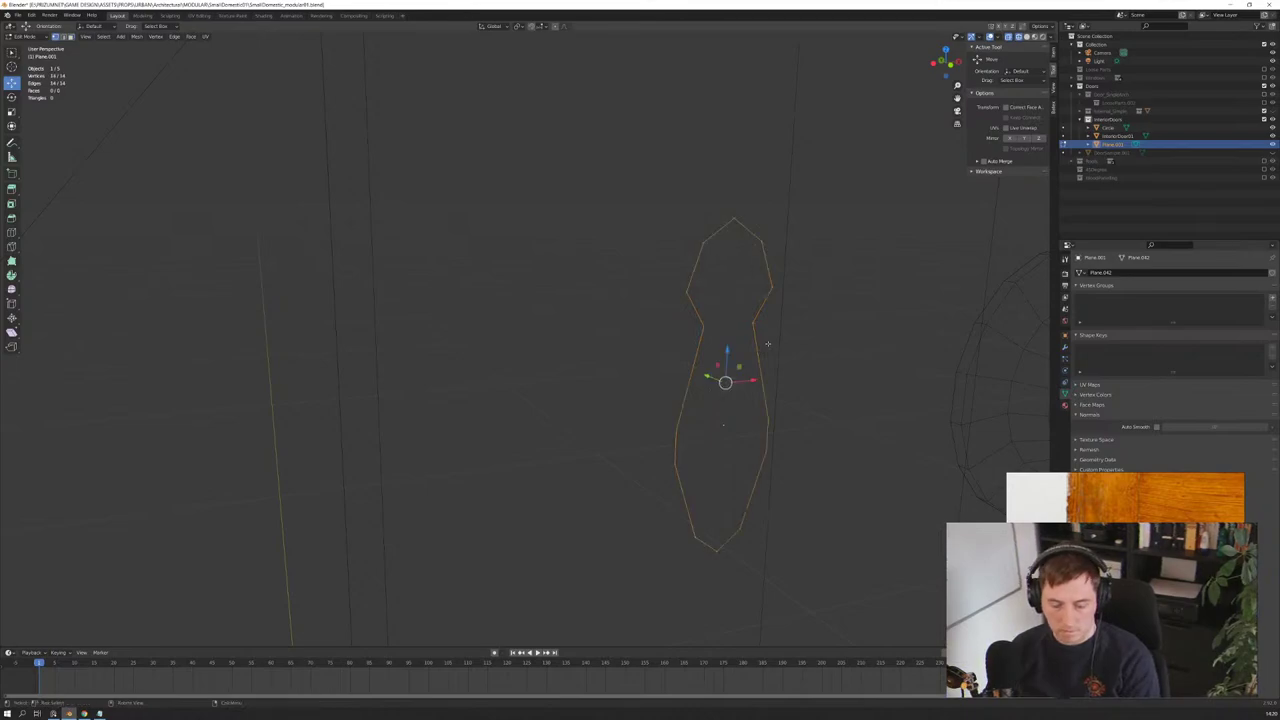
key("3")
key("i")
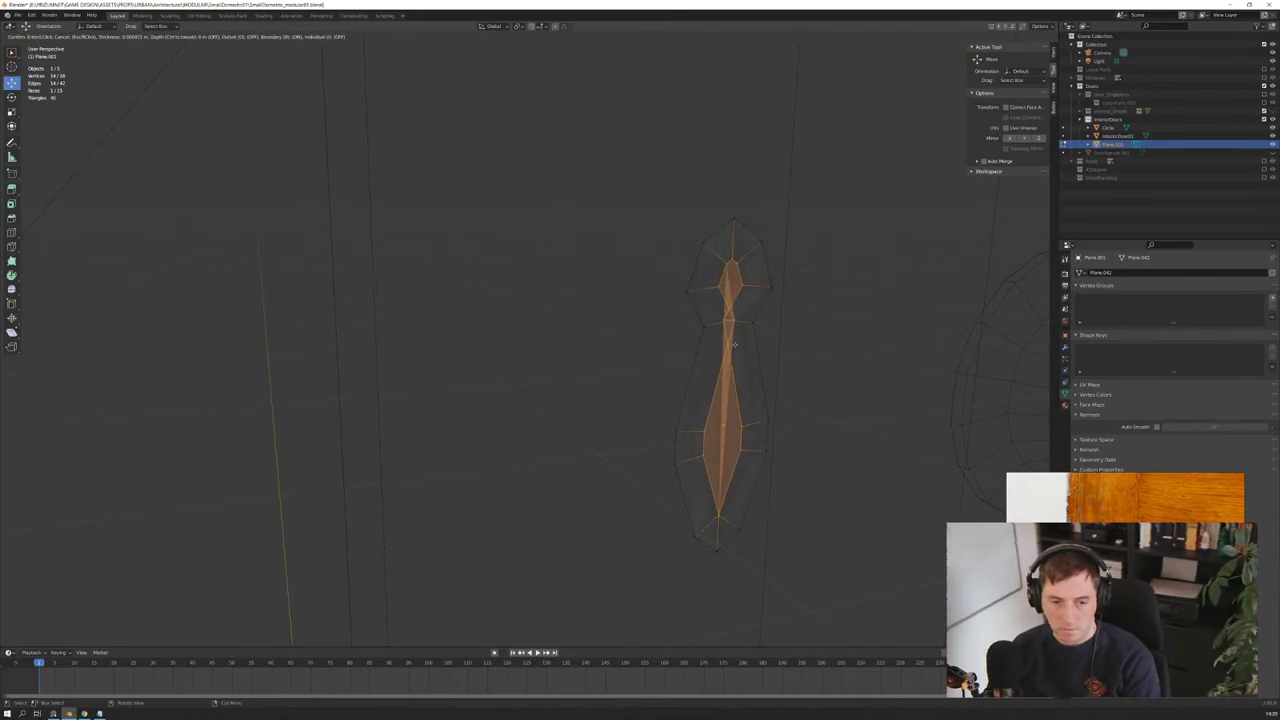
key("Escape")
key("ctrl+z")
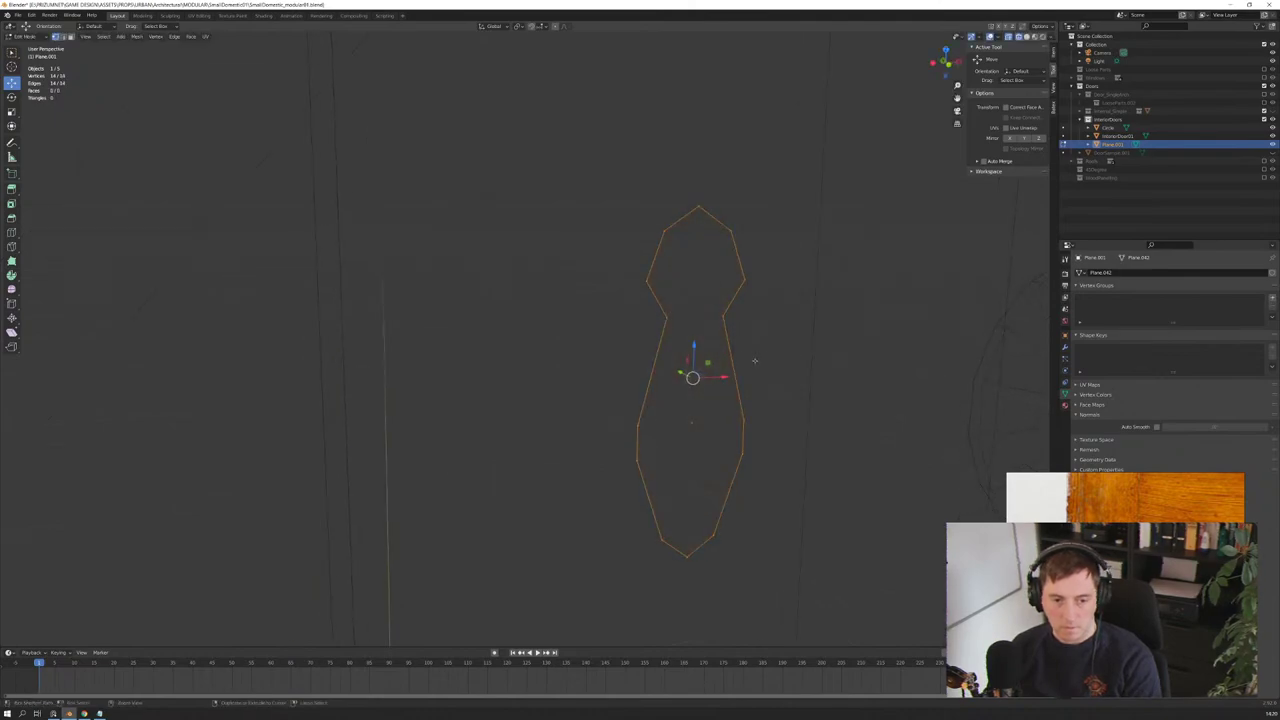
key("KP_3")
key("KP_1")
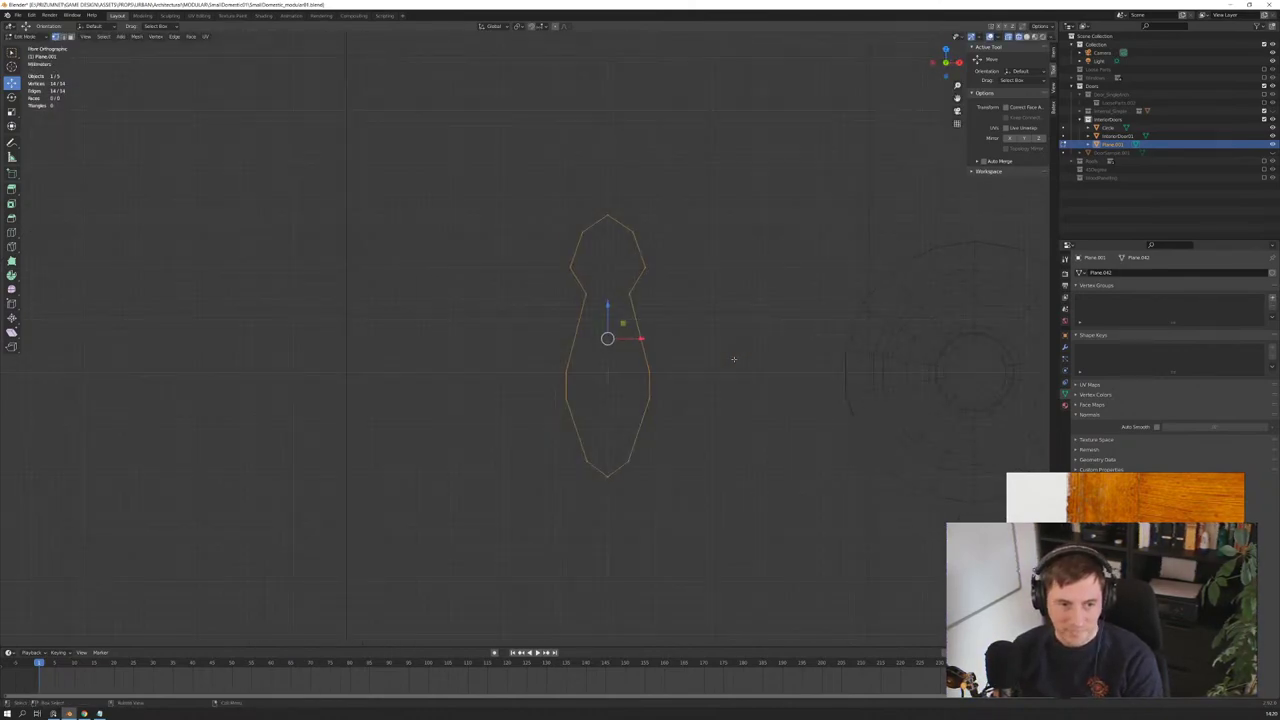
scroll(734, 357, "up", 1)
middle_click_drag(716, 324, 705, 318, "shift")
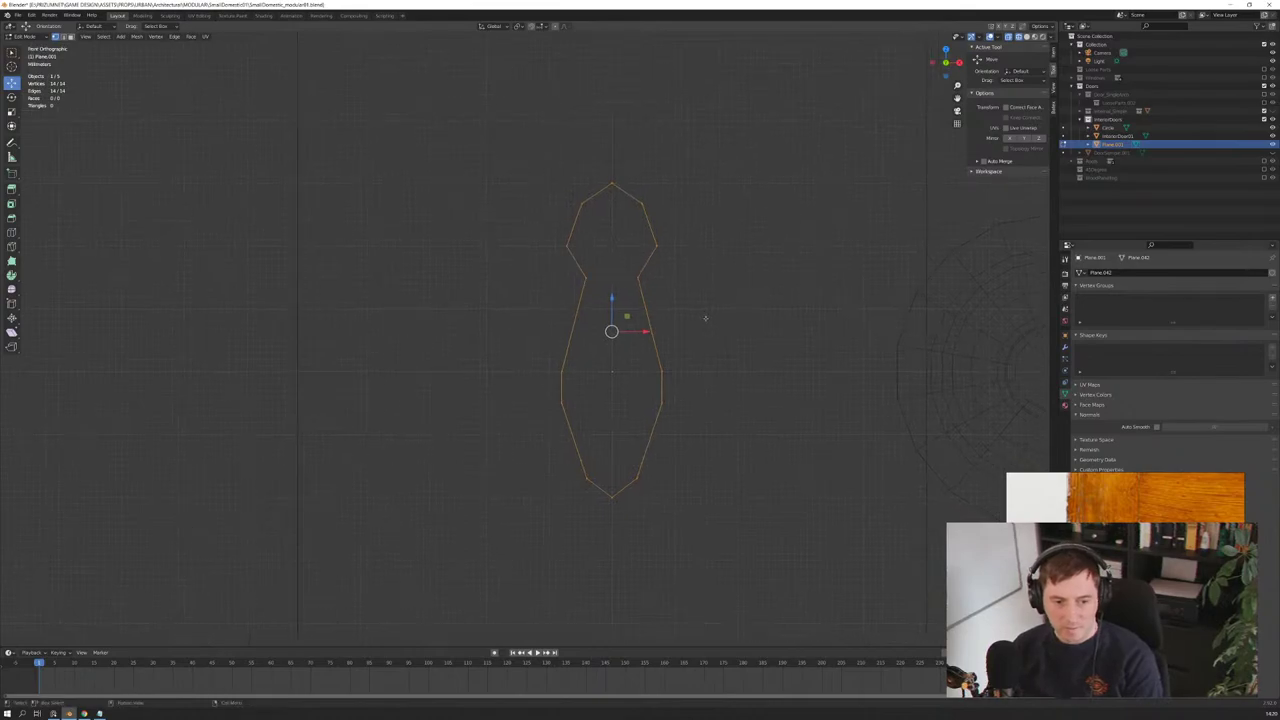
key("alt+a")
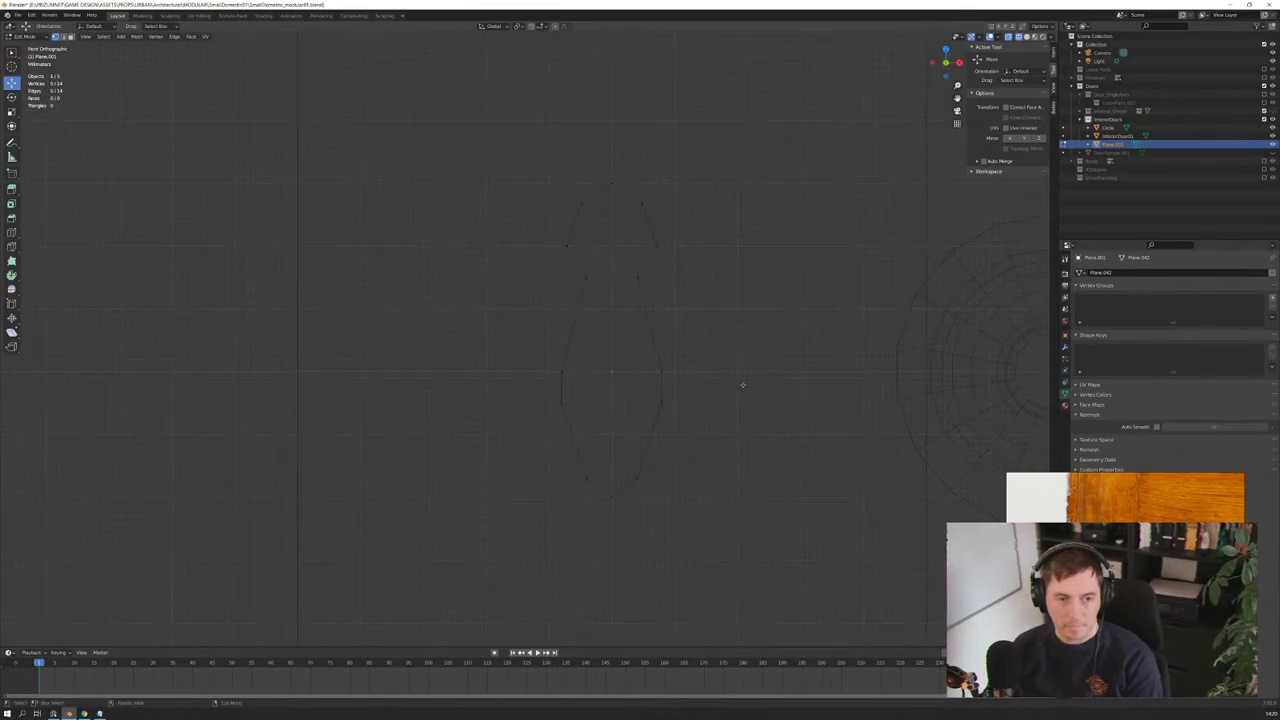
left_click(555, 376)
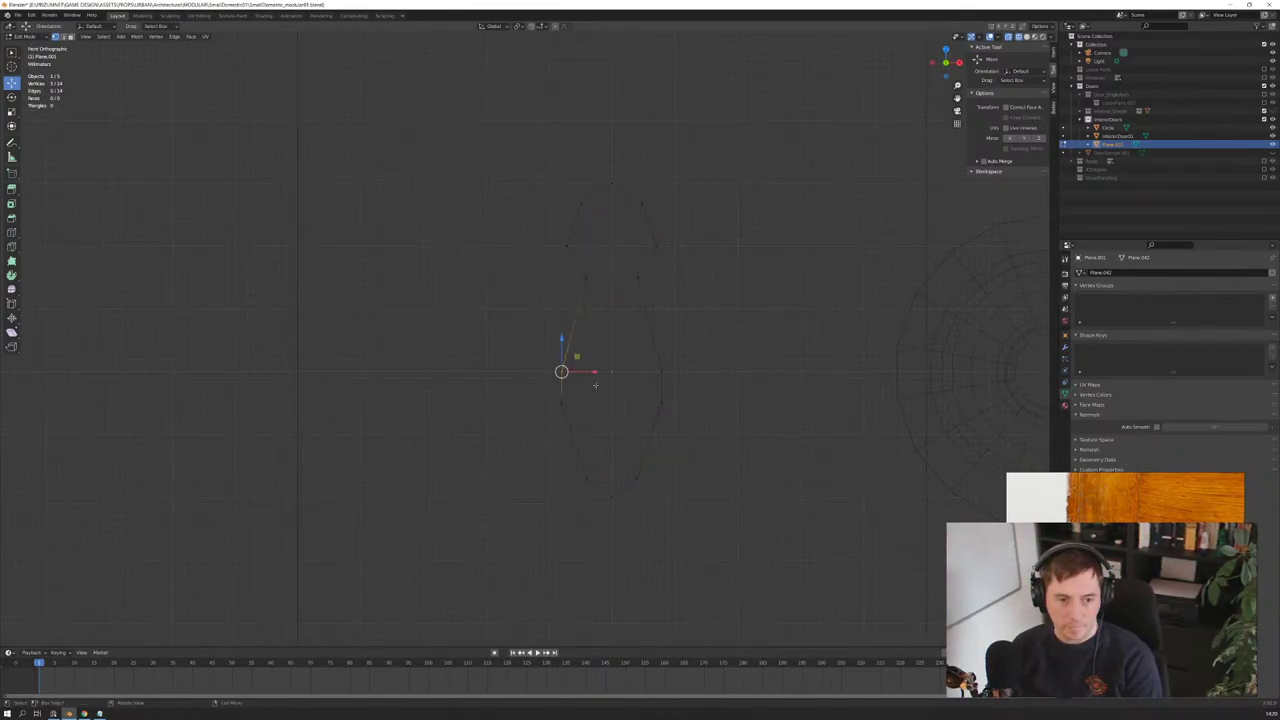
scroll(595, 385, "down", 10)
key("g")
key("g")
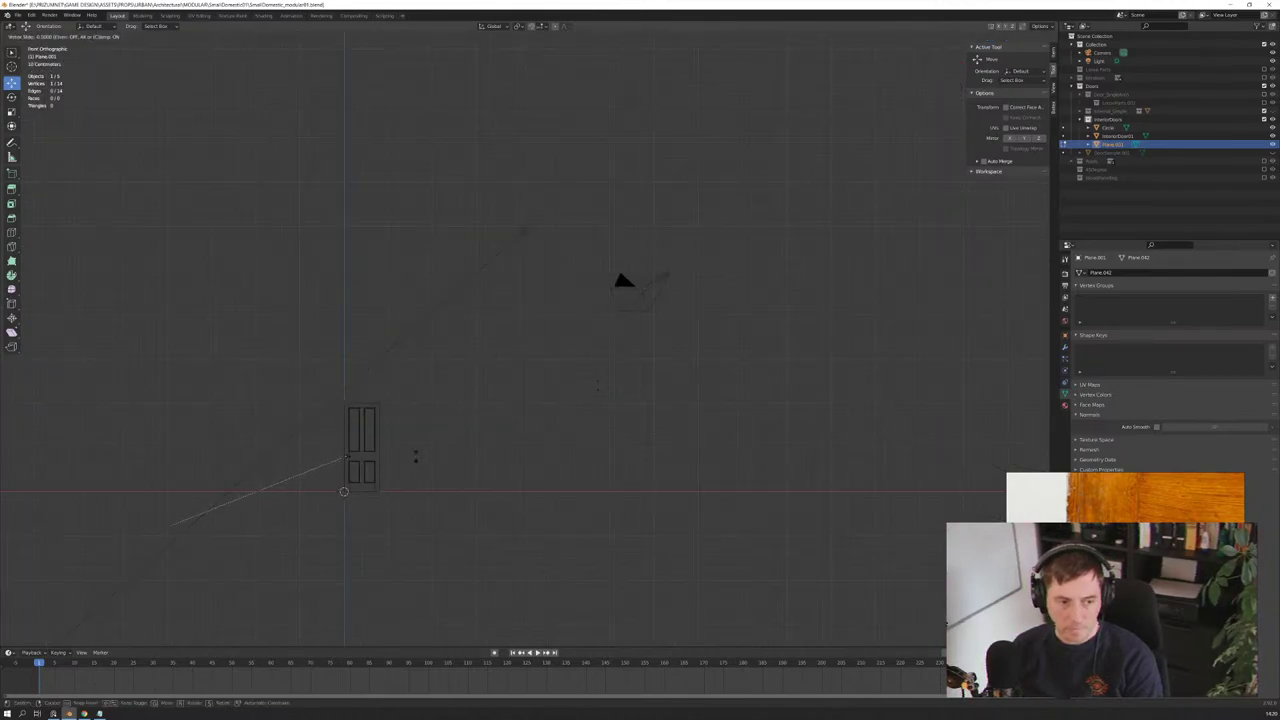
right_click(624, 281)
scroll(624, 281, "up", 3)
mouse_move(500, 330)
middle_mouse_down("shift")
mouse_move(668, 359)
mouse_move(579, 322)
middle_mouse_up("shift")
scroll(668, 359, "up", 3)
scroll(668, 359, "up", 1)
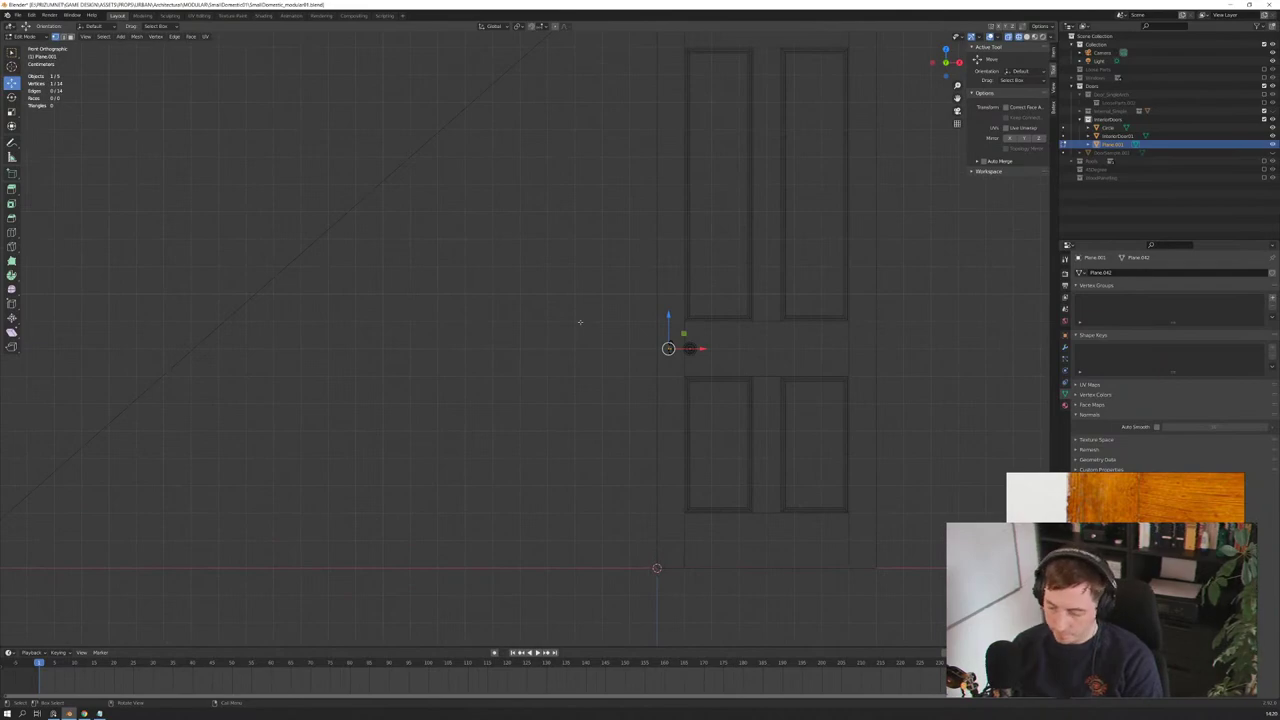
key("KP_Divide")
key("KP_Divide")
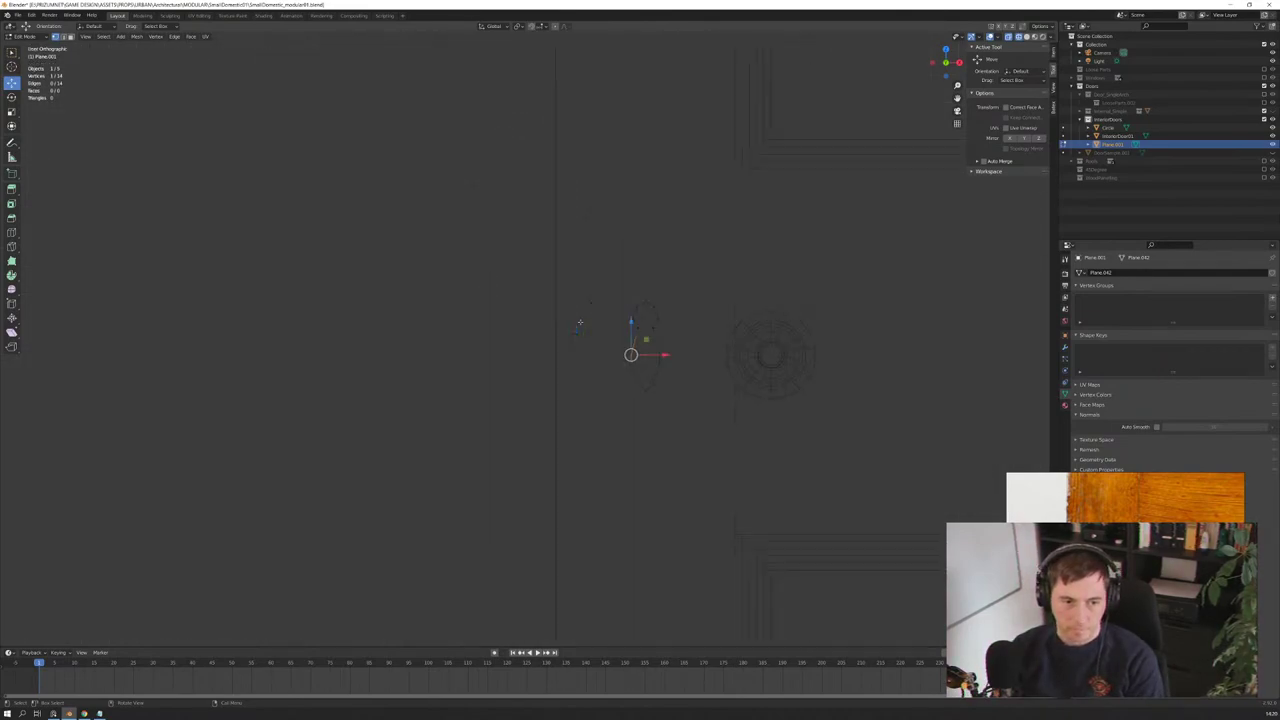
middle_click_drag(579, 321, 611, 322, "shift")
key("KP_3")
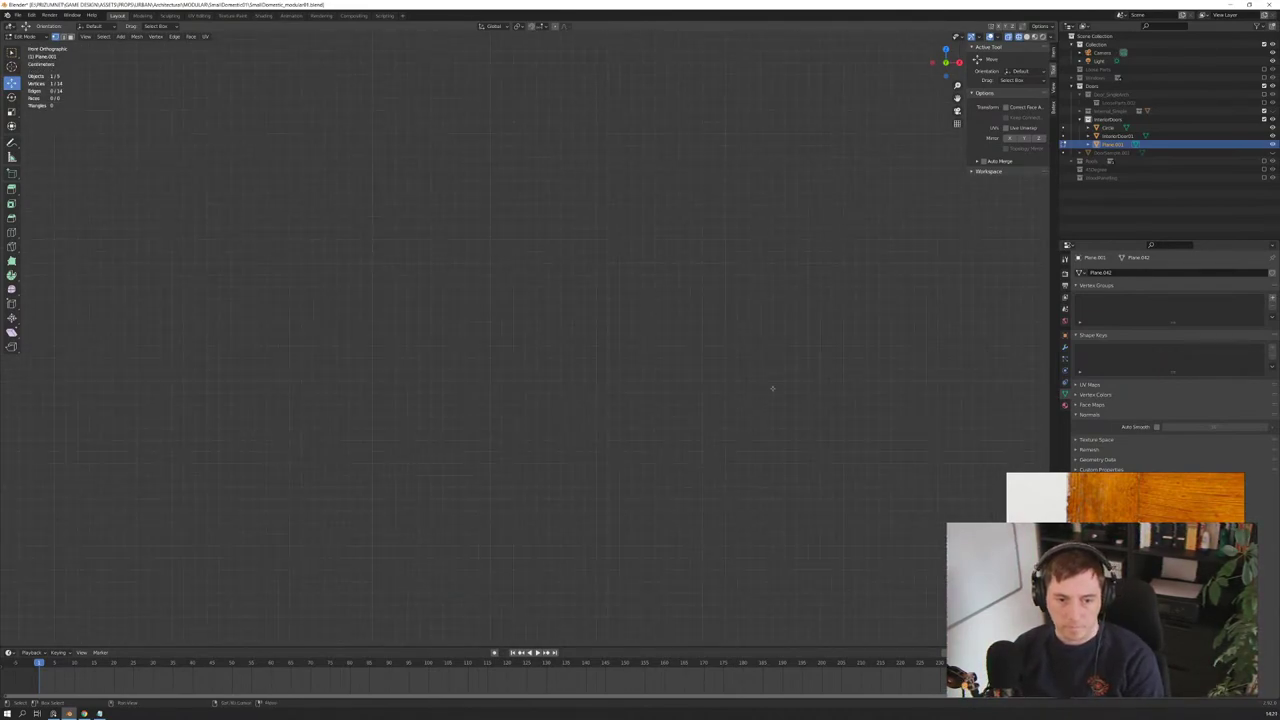
mouse_move(688, 338)
middle_mouse_down("shift")
mouse_move(771, 371)
mouse_move(509, 360)
middle_mouse_up("shift")
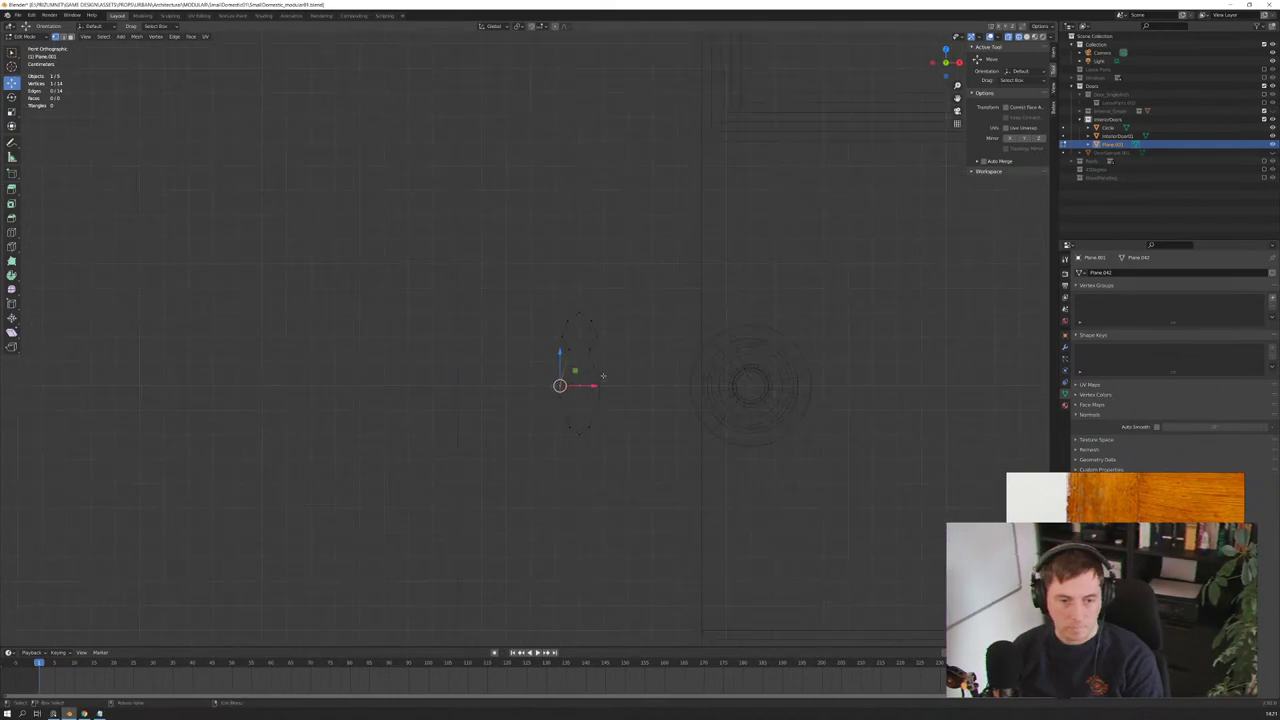
scroll(703, 371, "up", 5)
middle_click_drag(703, 371, 615, 364, "shift")
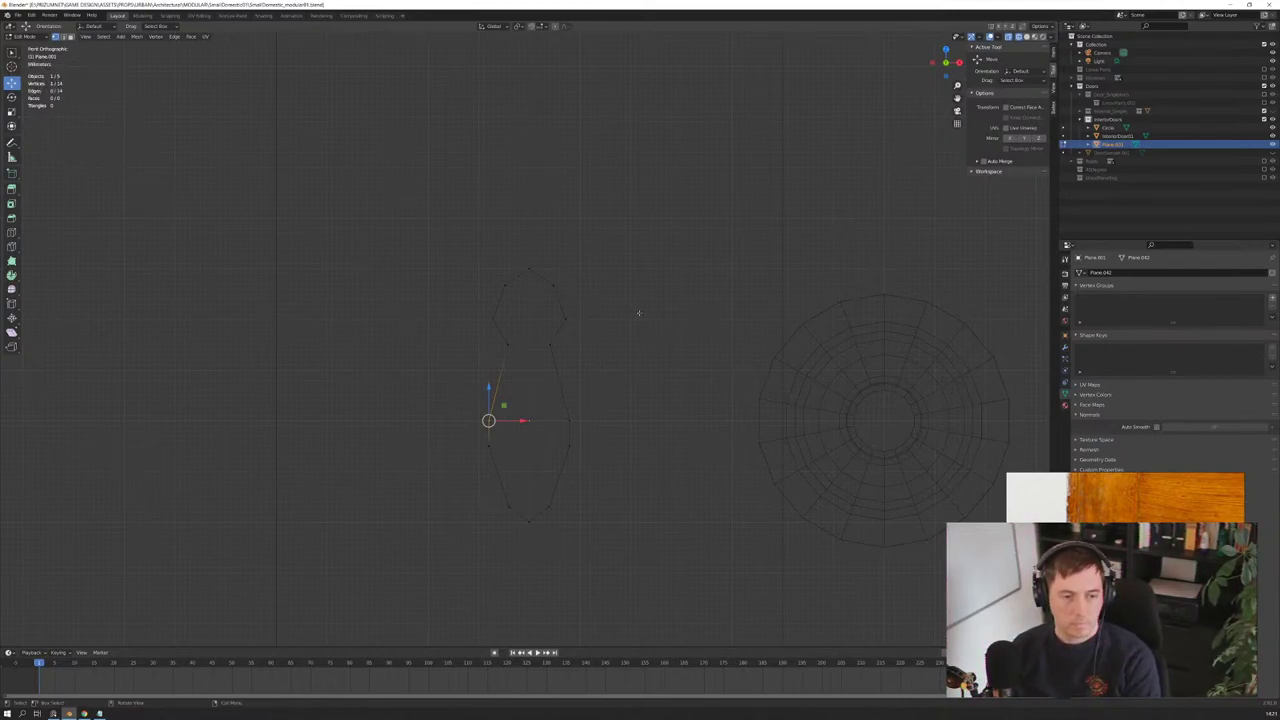
key("alt+z")
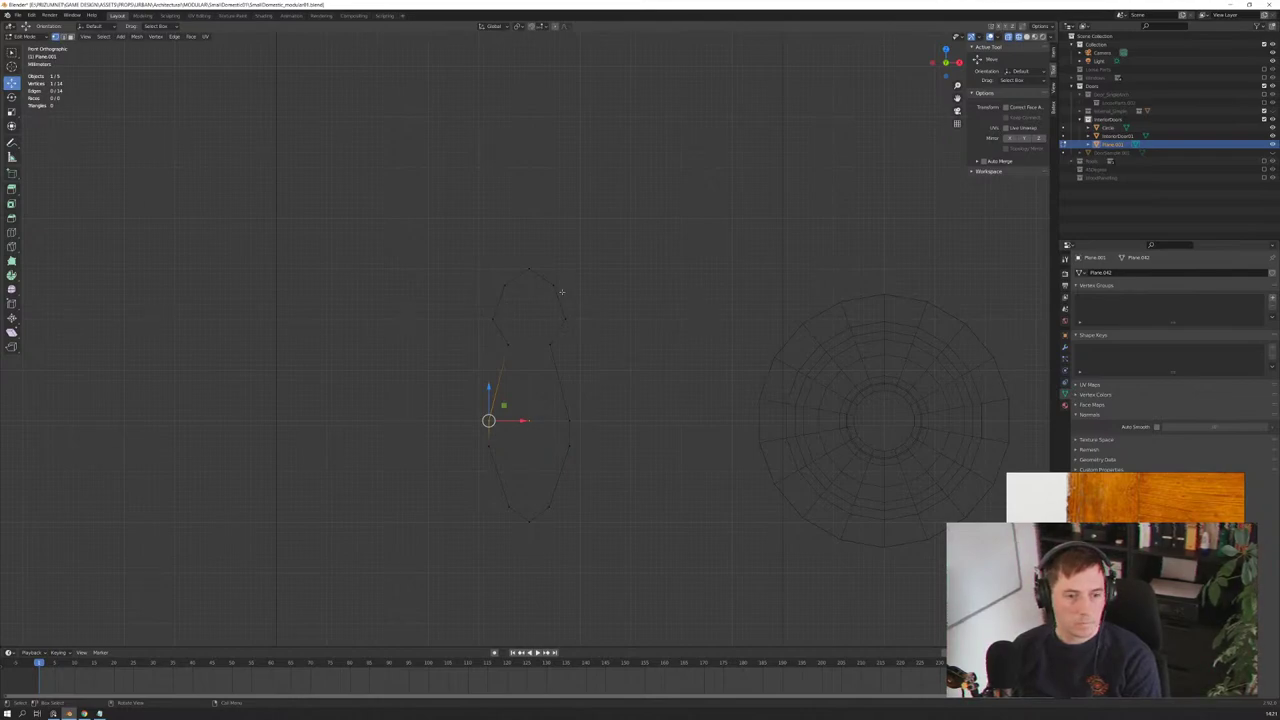
key("alt+z")
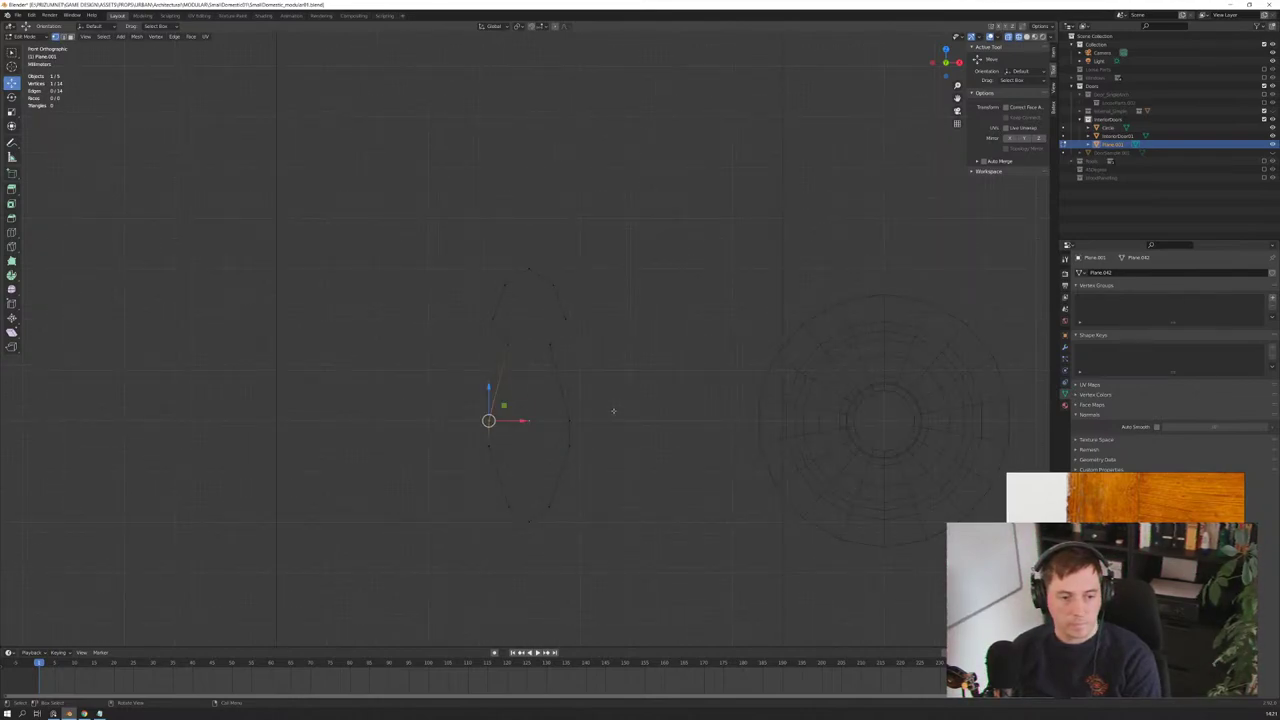
Step: In local view, fill the keyhole outline with a face and extrude it into a thin plate
middle_click_drag(613, 410, 460, 358)
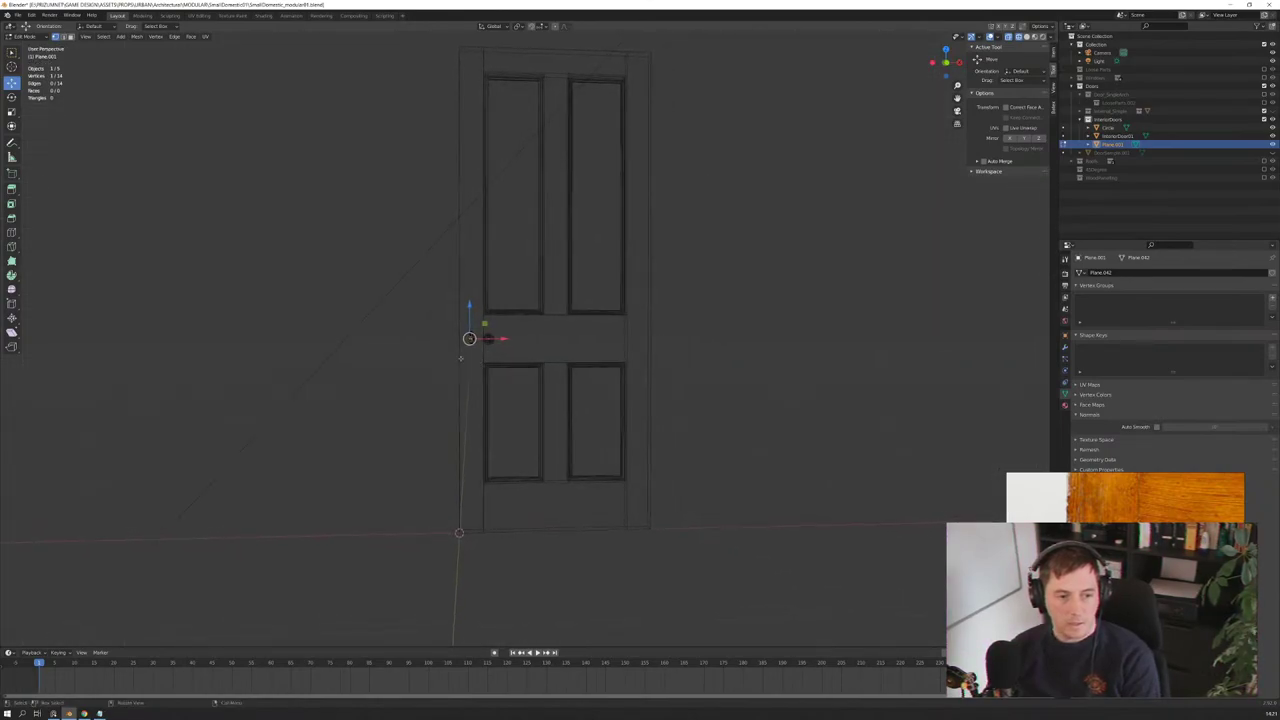
key("KP_Divide")
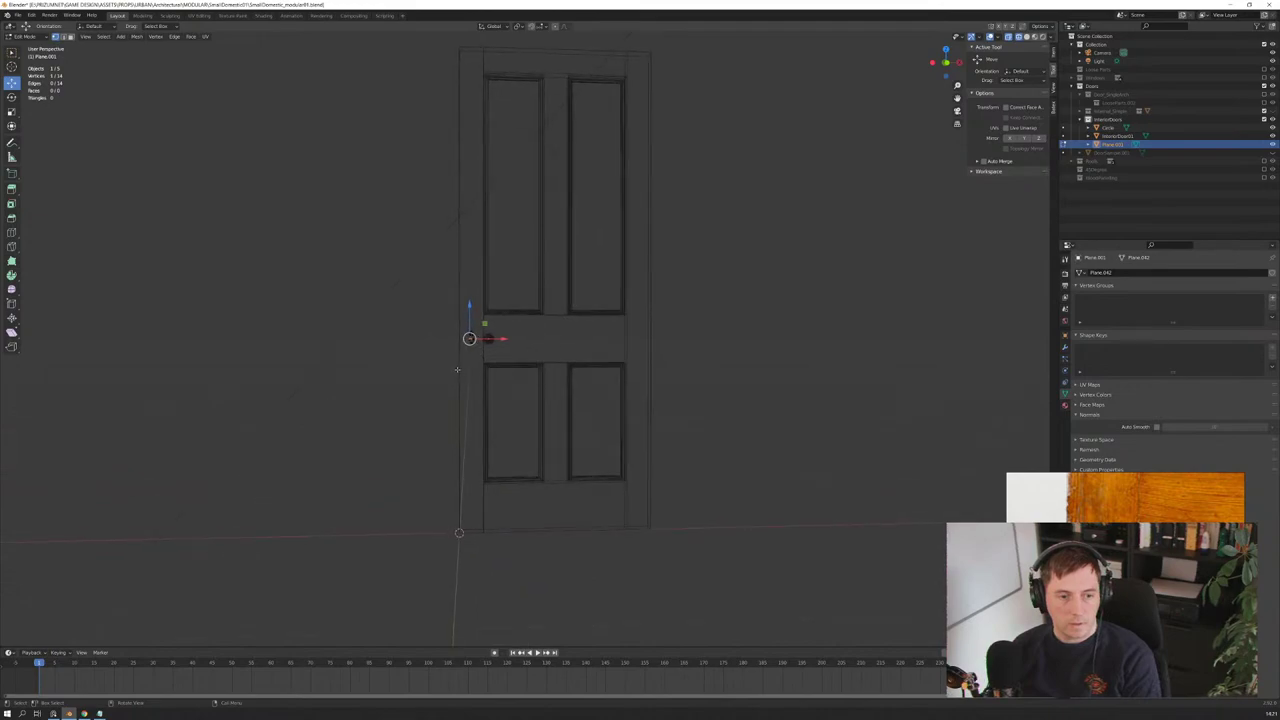
key("KP_Divide")
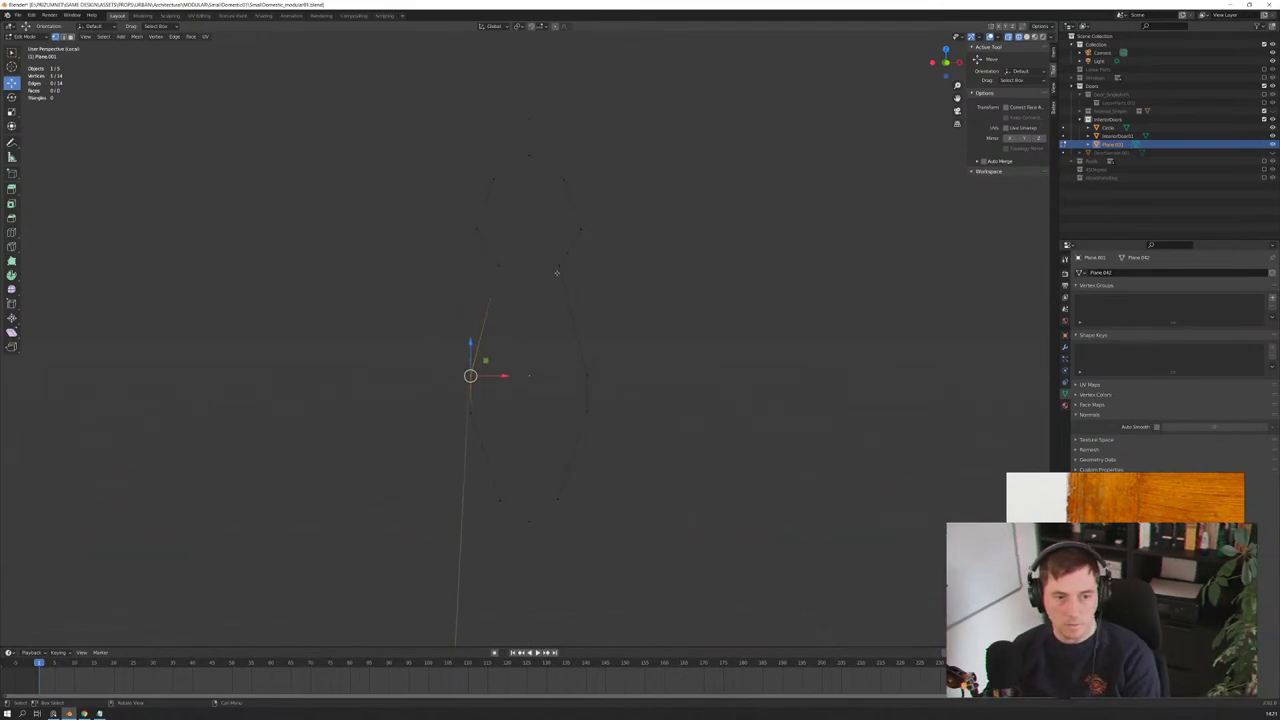
middle_click_drag(540, 290, 557, 272)
key("a")
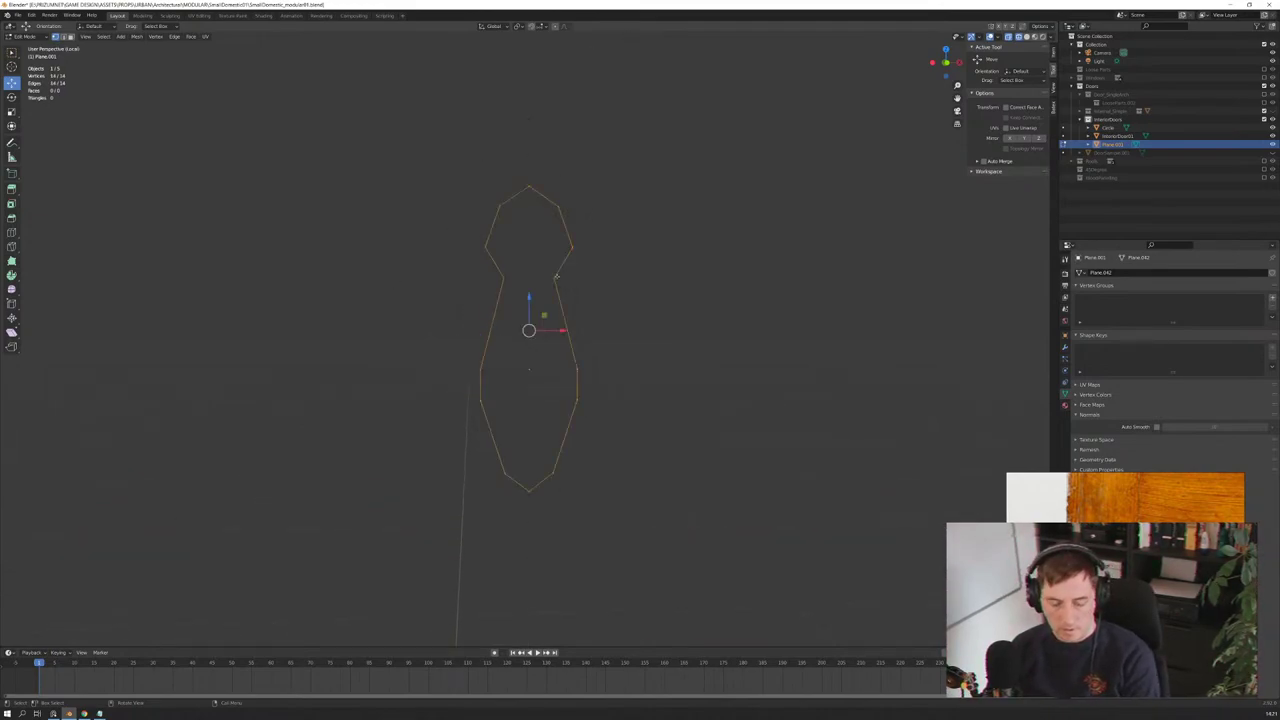
key("f")
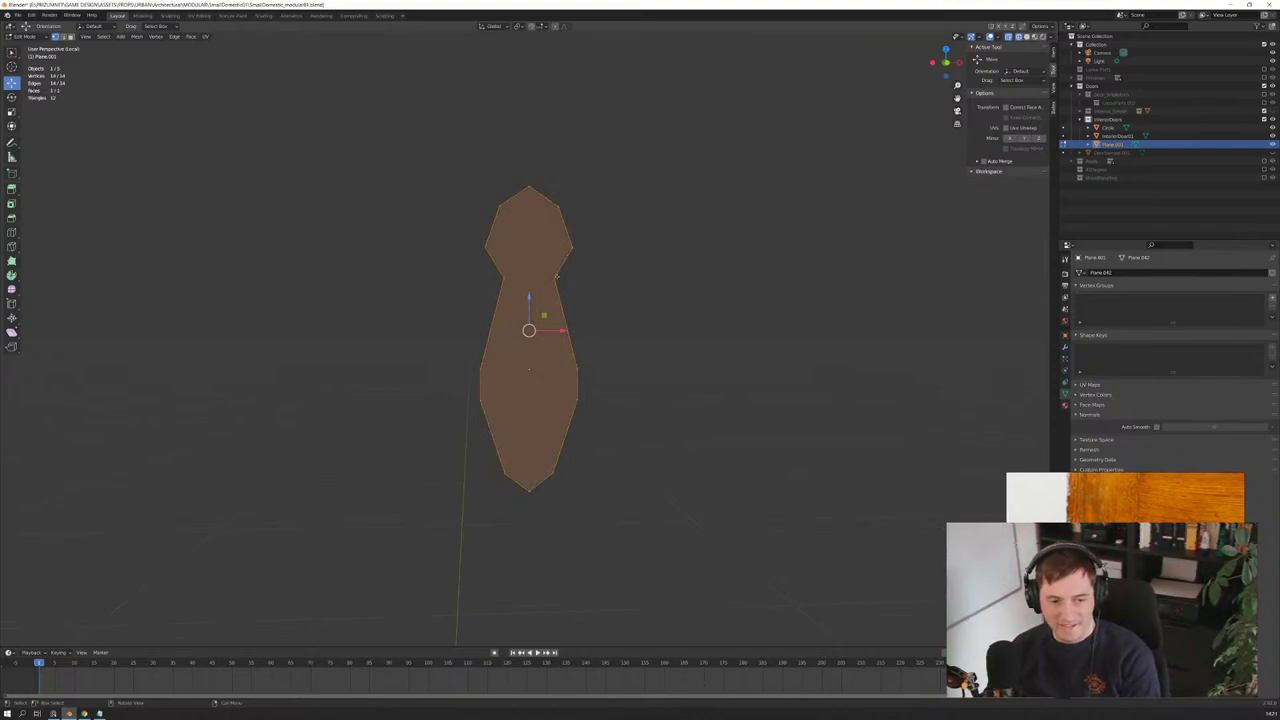
key("e")
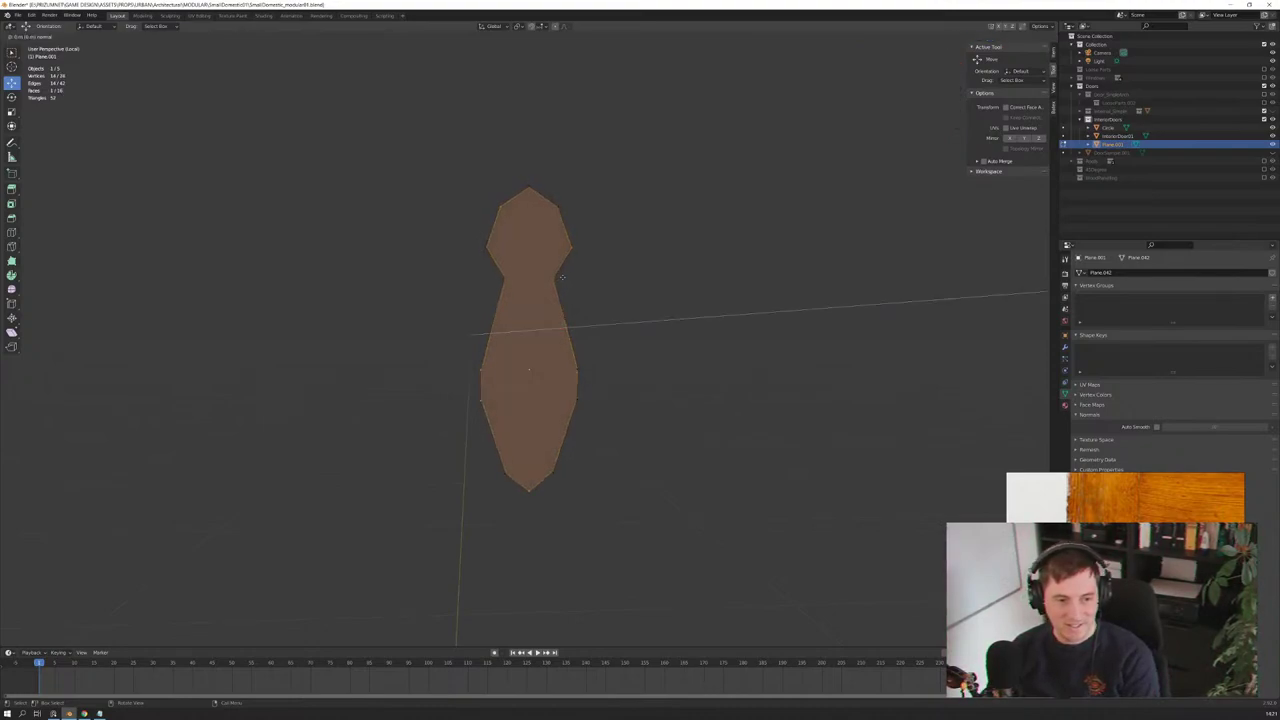
left_click(507, 152)
middle_click_drag(514, 151, 547, 258)
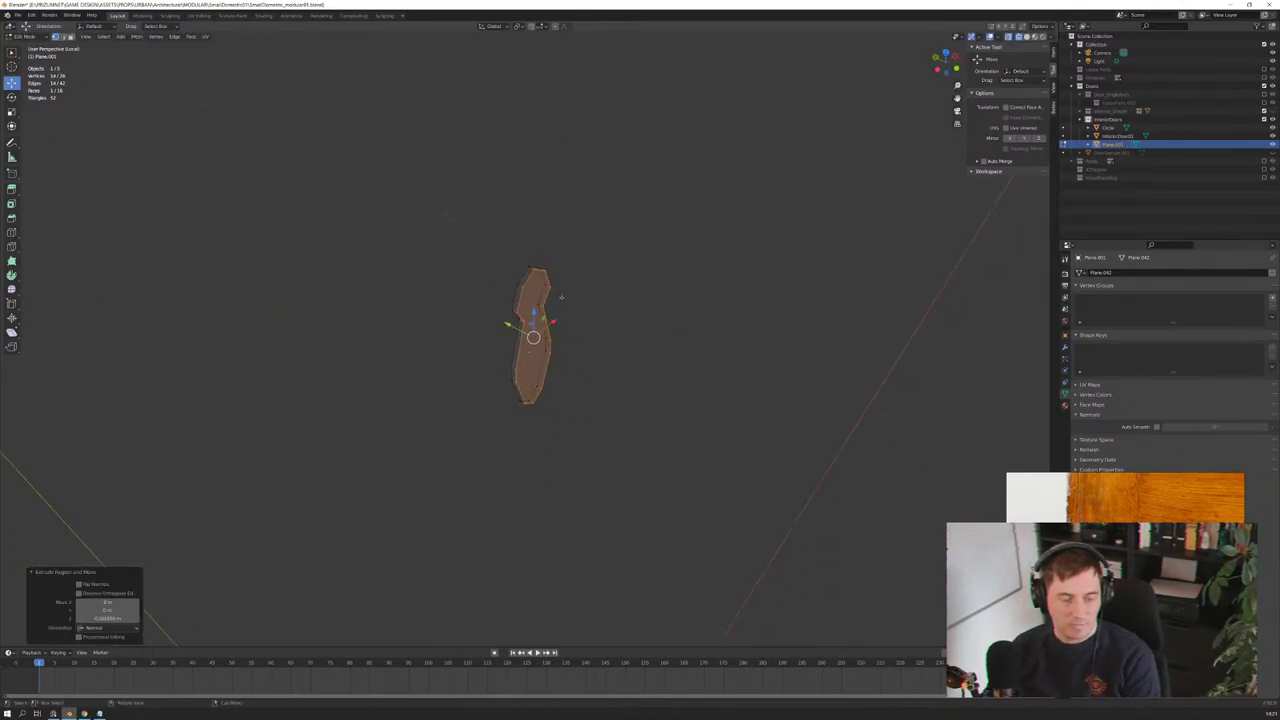
Step: Exit local view and orbit to see the plate on the door at an angle
key("KP_Divide")
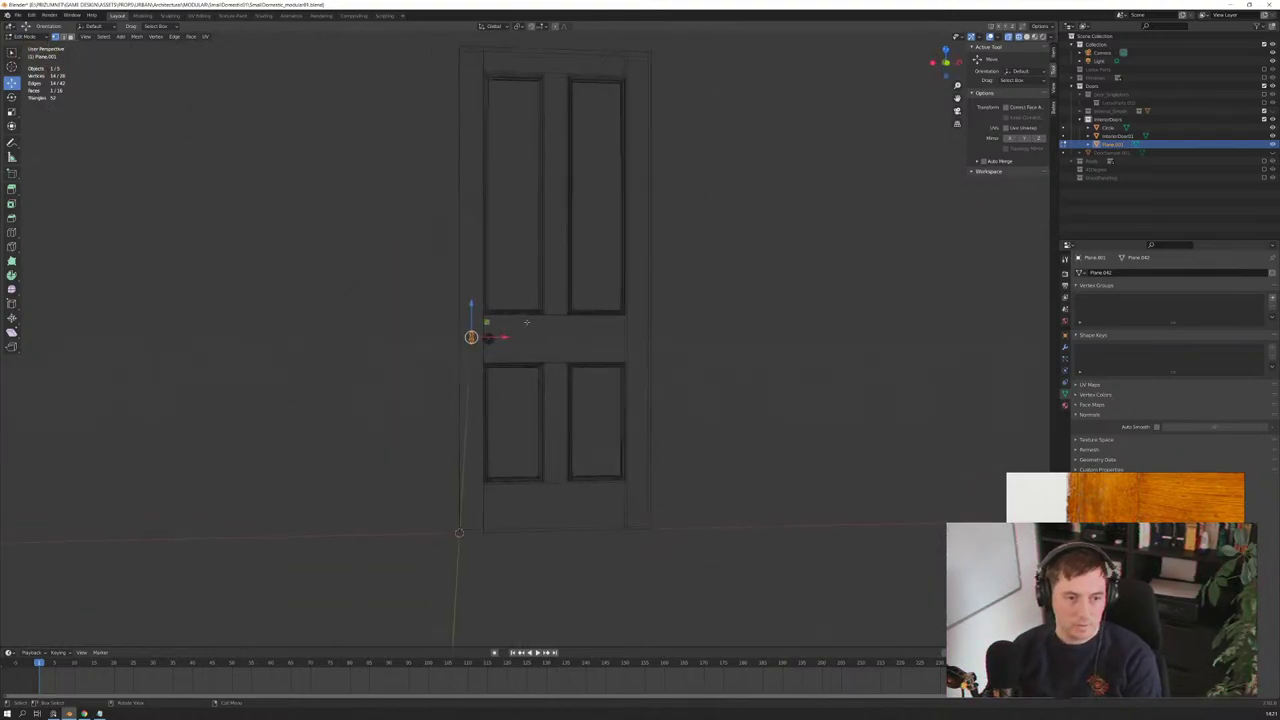
scroll(526, 321, "down", 5)
scroll(500, 315, "down", 3)
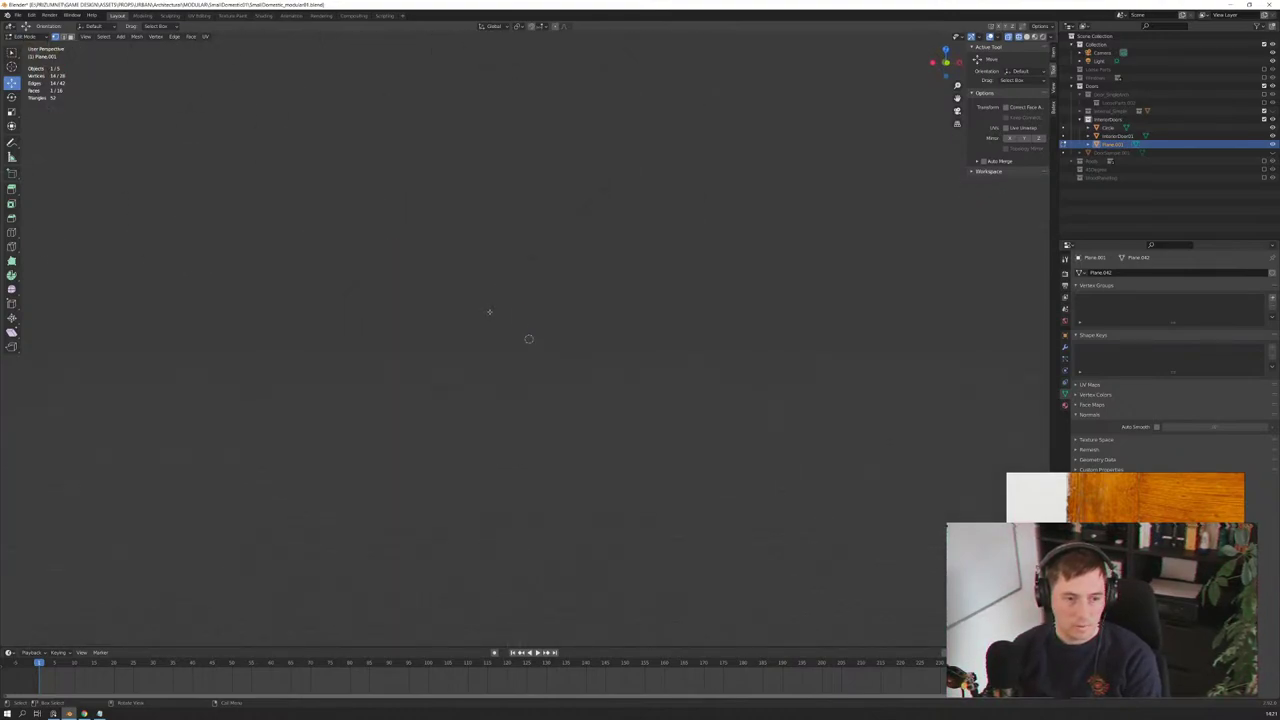
scroll(510, 325, "up", 2)
scroll(520, 330, "up", 2)
scroll(527, 334, "up", 3)
scroll(520, 320, "up", 3)
scroll(545, 305, "down", 1)
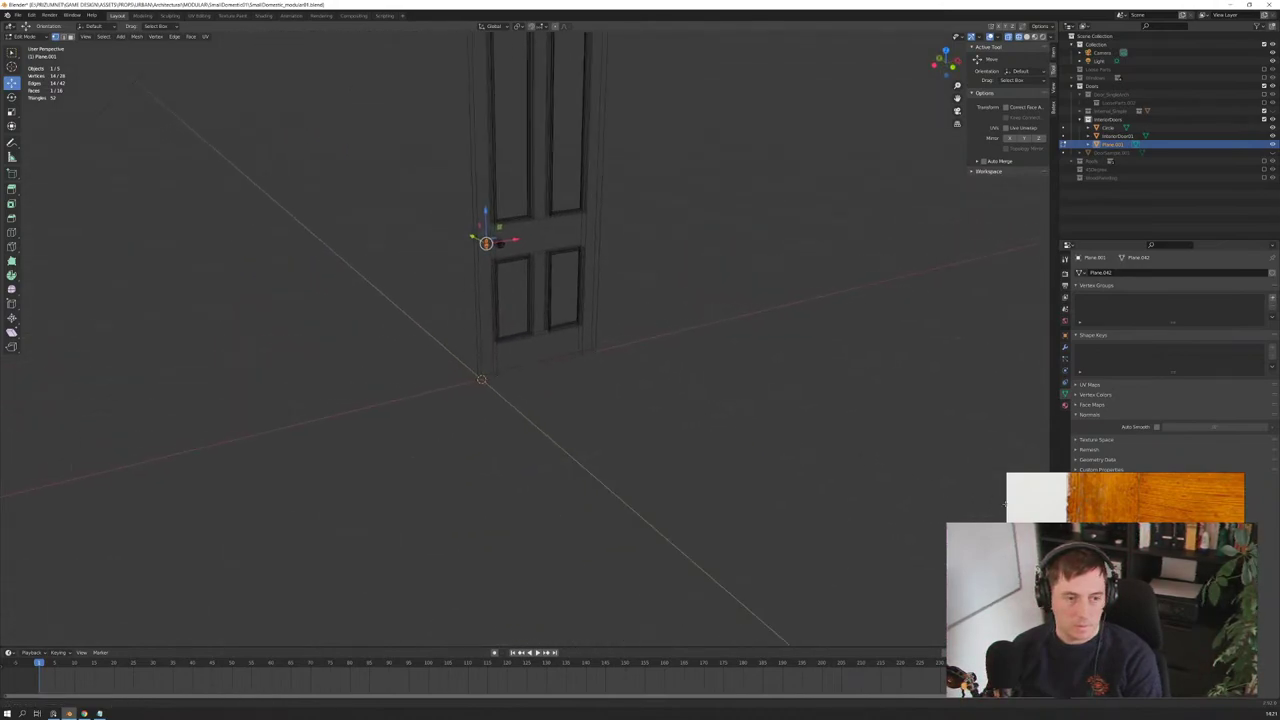
middle_click_drag(552, 300, 1034, 180)
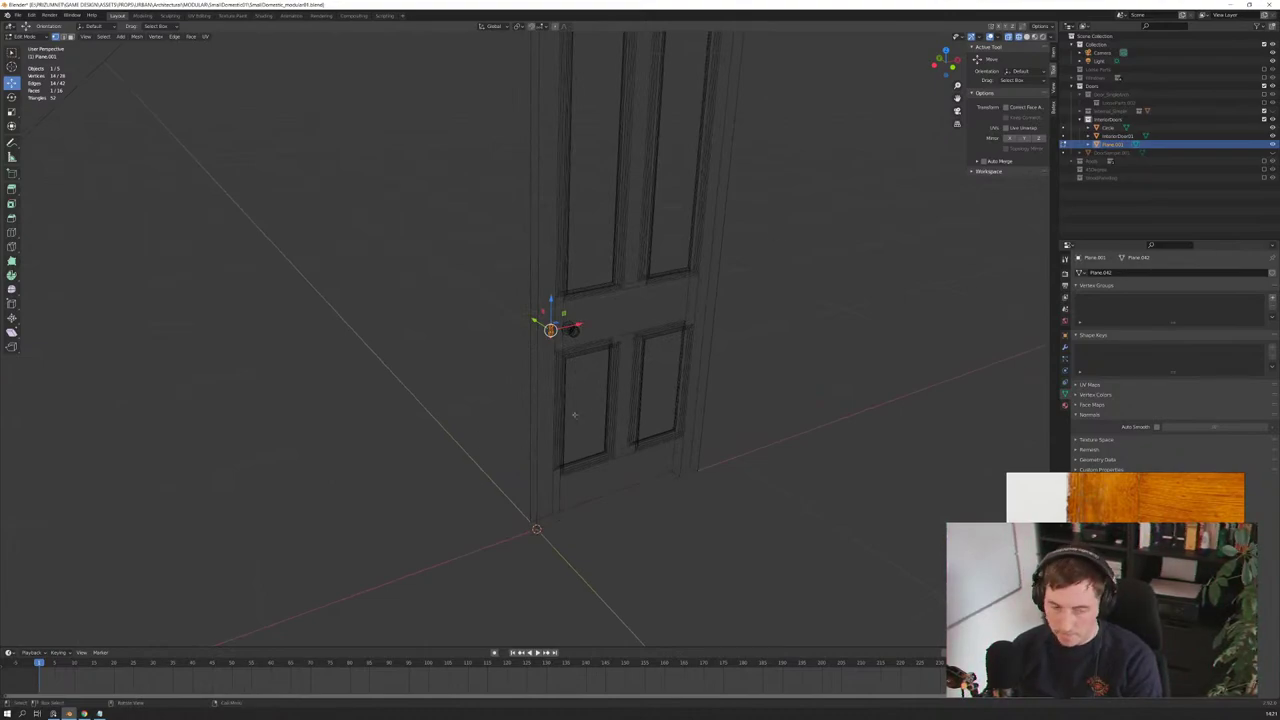
Step: Browse the Mesh menu, briefly play the animation, and return to the first frame
left_click(137, 36)
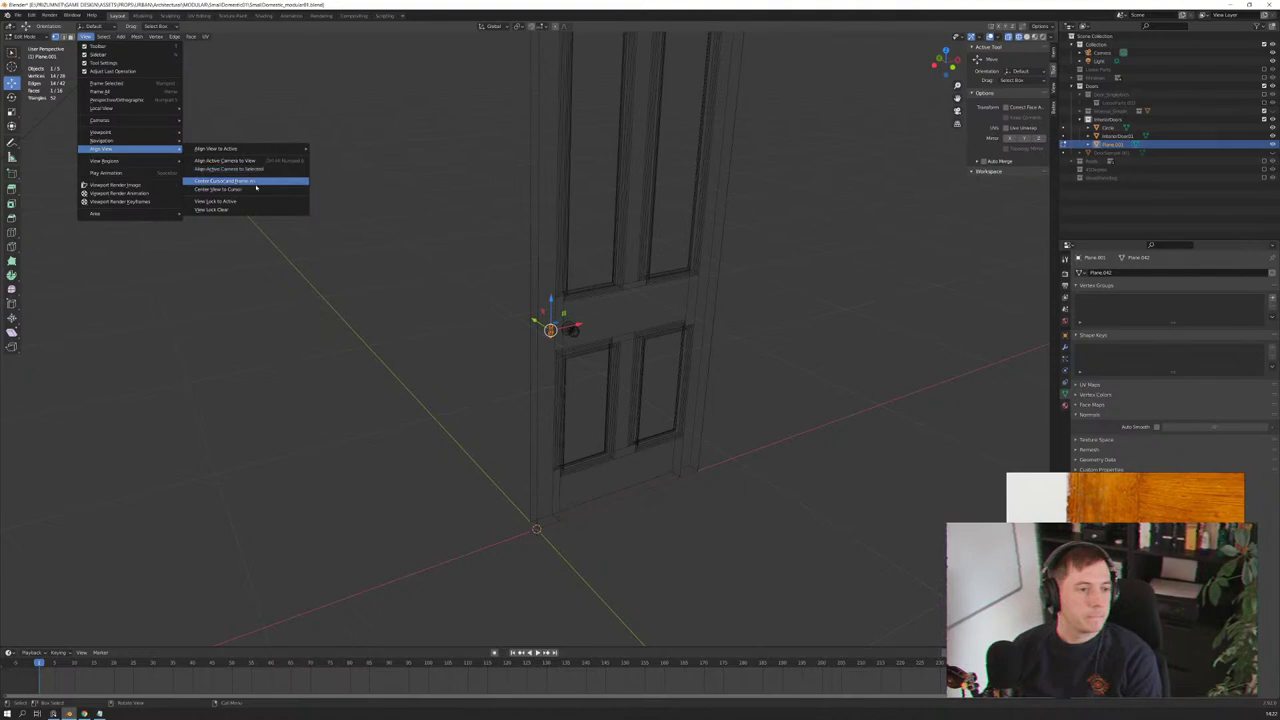
left_click(134, 173)
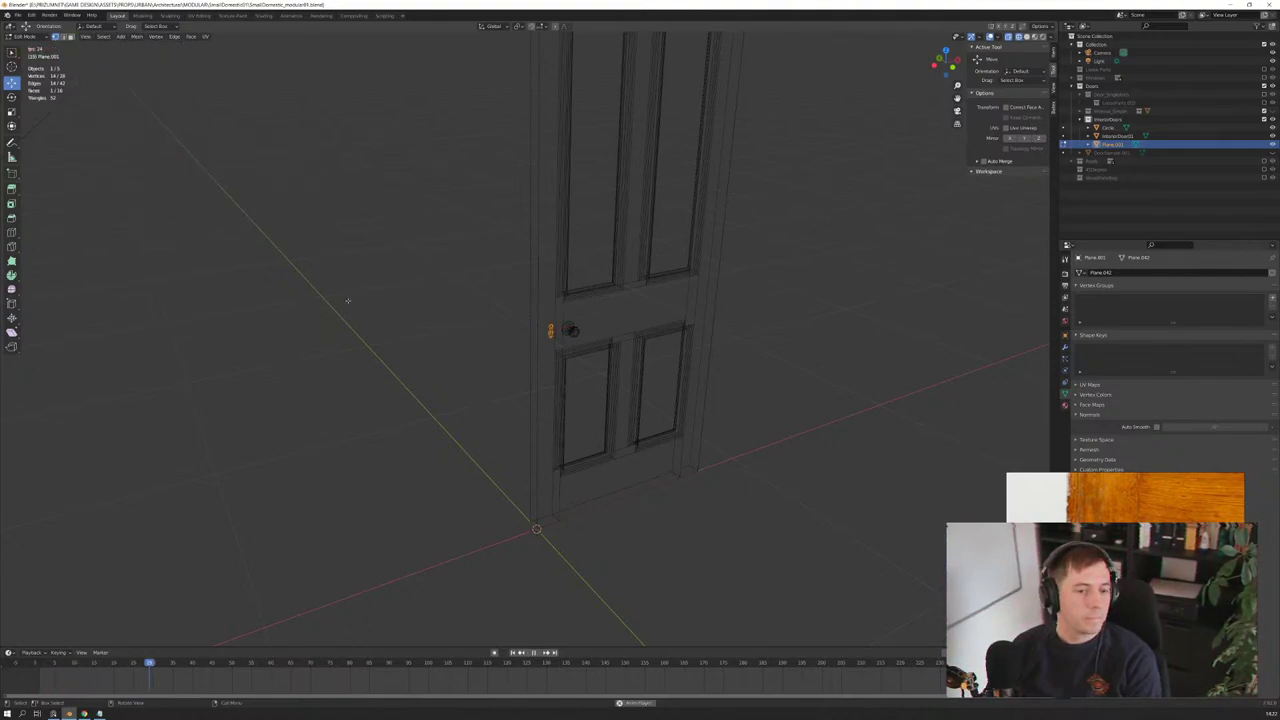
key("space")
key("shift+Left")
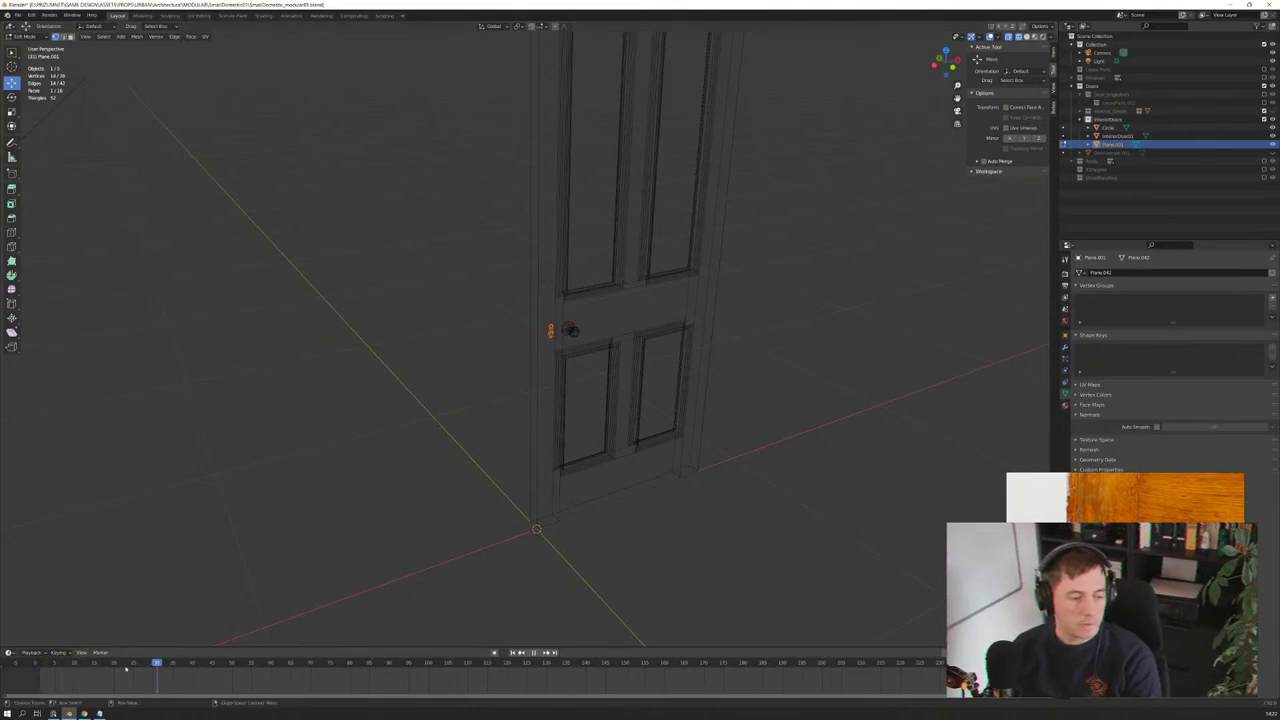
middle_click_drag(556, 346, 560, 350)
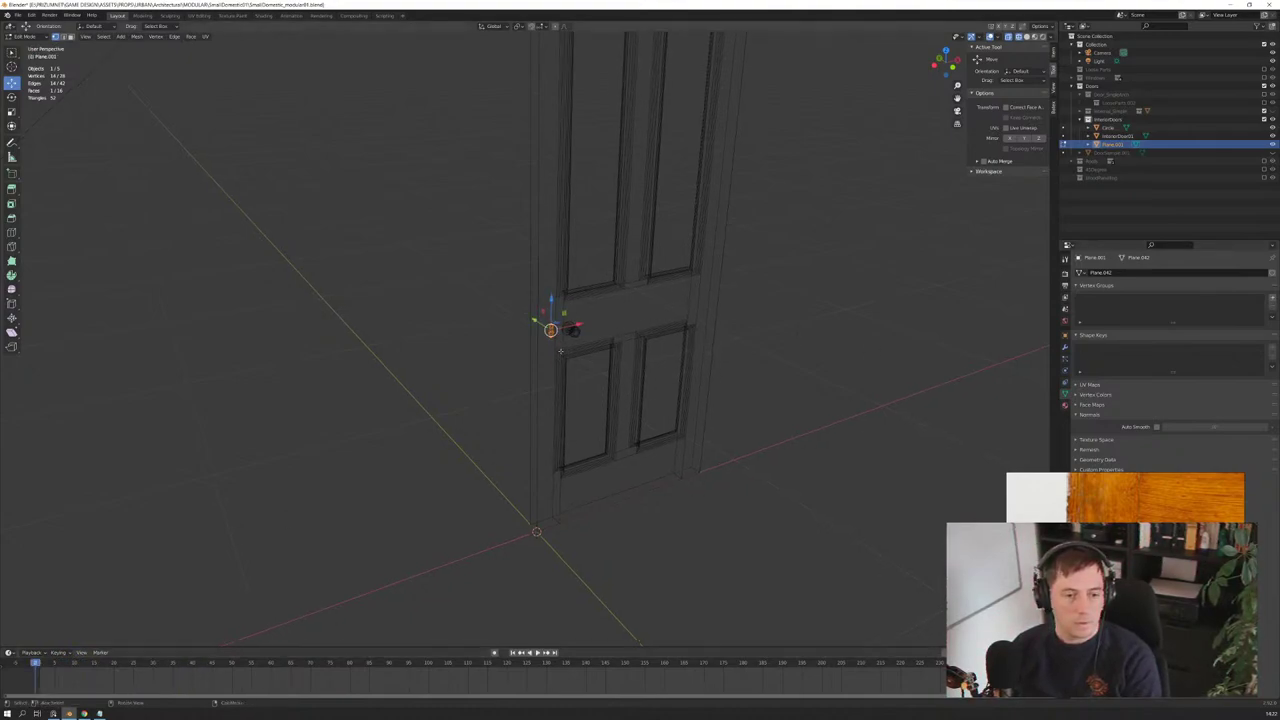
Step: Isolate the keyhole piece in Object Mode and turn on the Face Orientation overlay
key("KP_Divide")
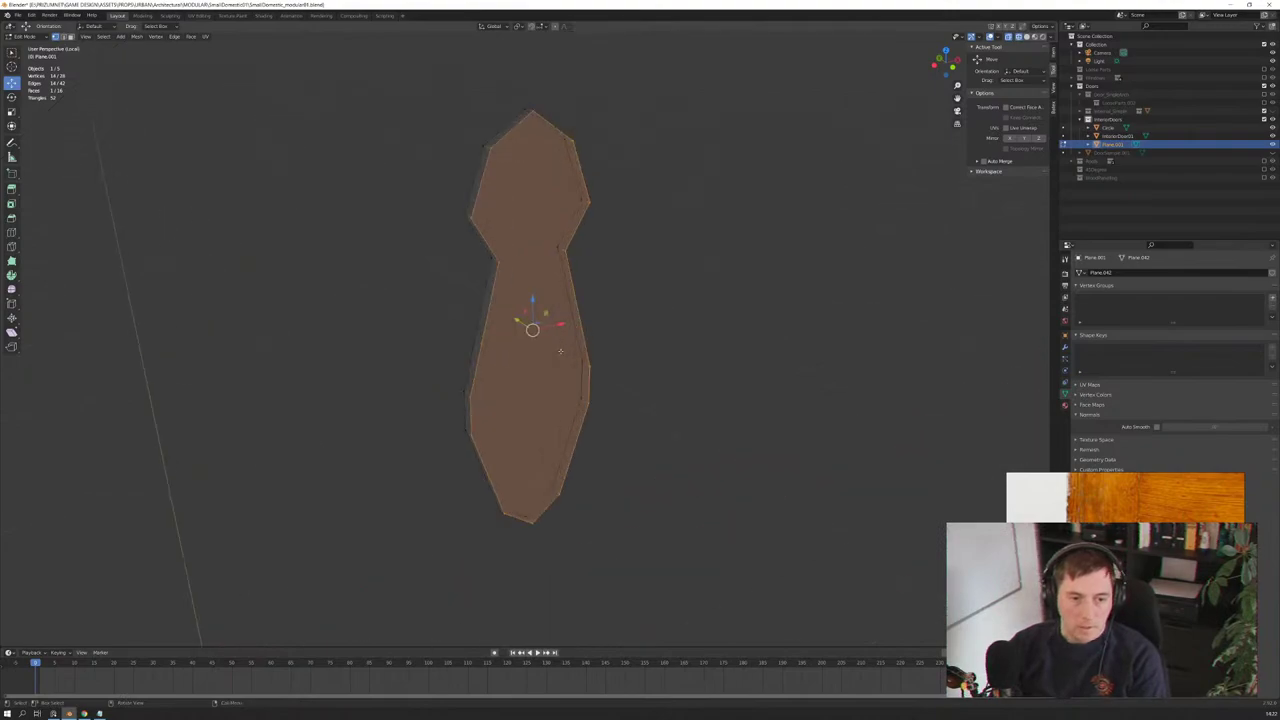
scroll(613, 332, "down", 4)
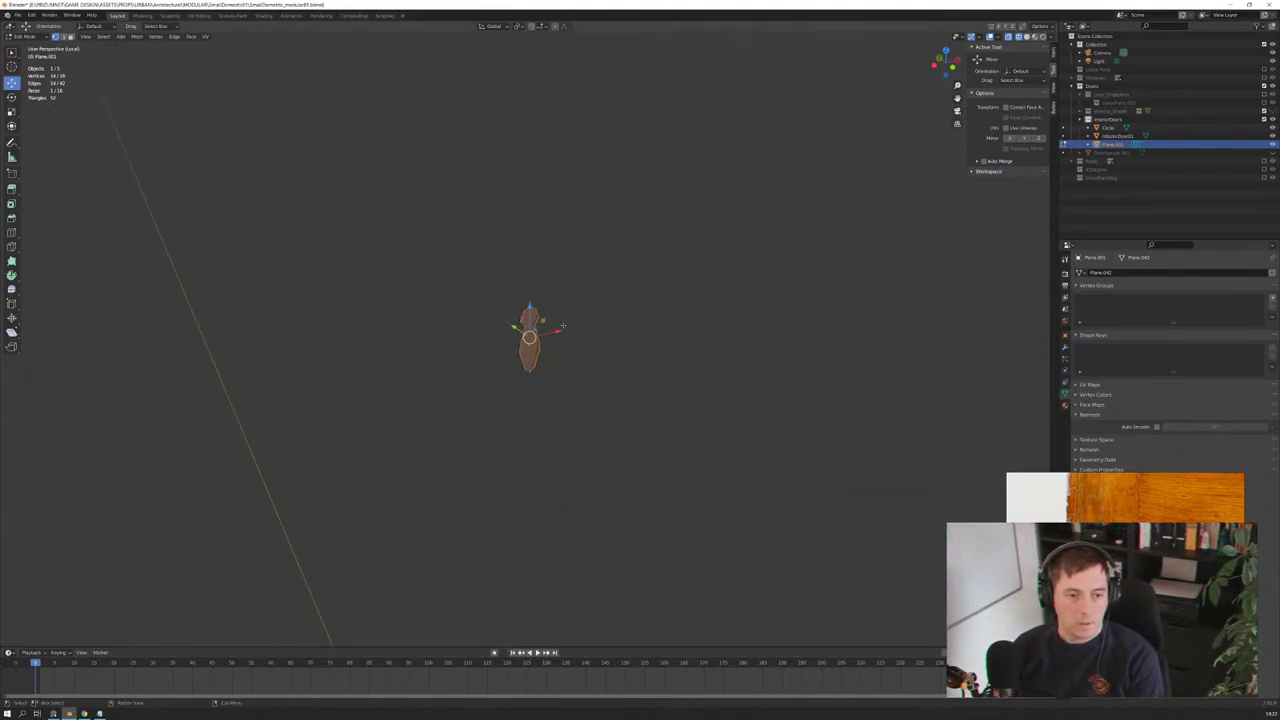
middle_click_drag(613, 332, 590, 330)
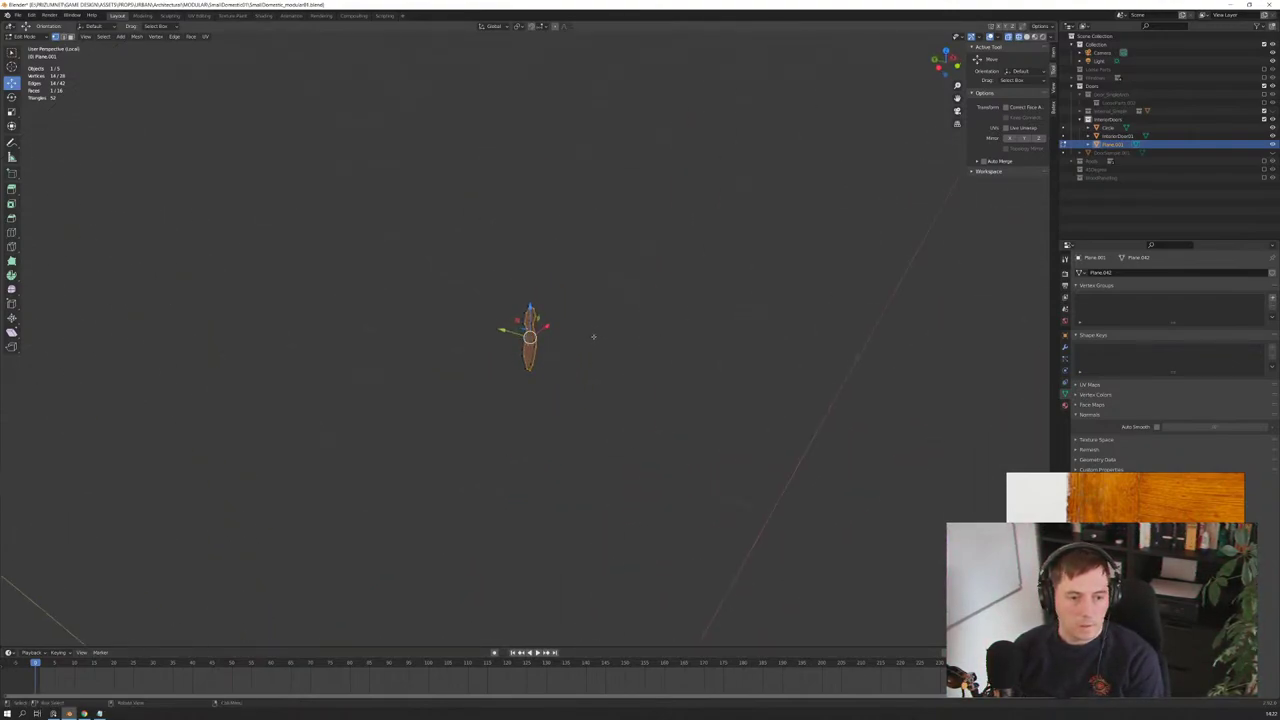
key("Tab")
left_click(607, 365)
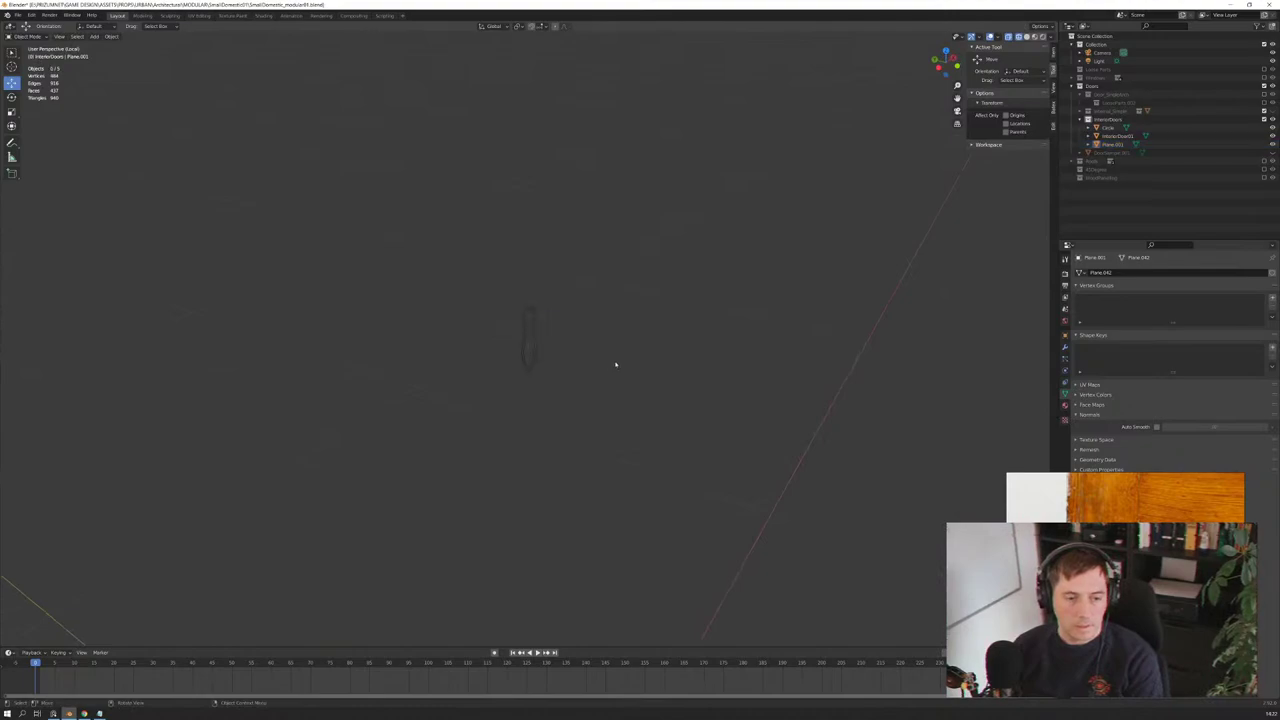
left_click(1017, 37)
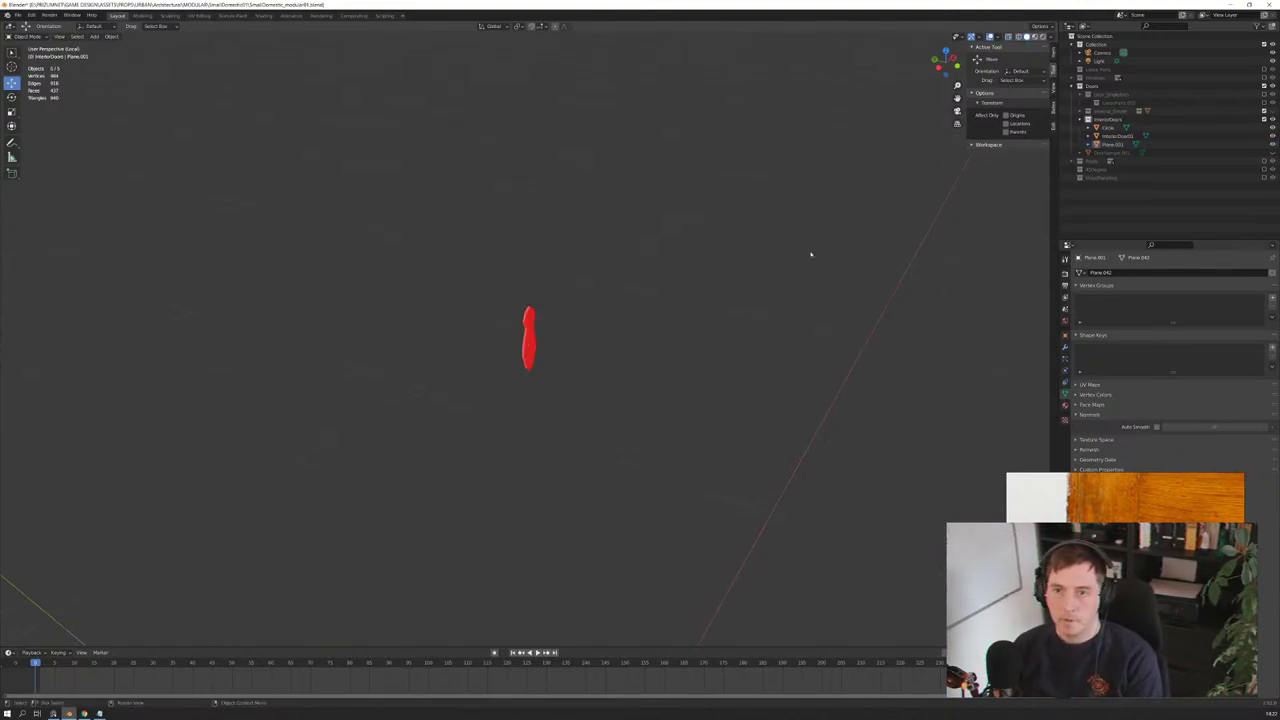
middle_click_drag(566, 329, 531, 339)
scroll(530, 355, "up", 5)
scroll(530, 340, "up", 2)
scroll(530, 332, "up", 2)
scroll(531, 339, "down", 1)
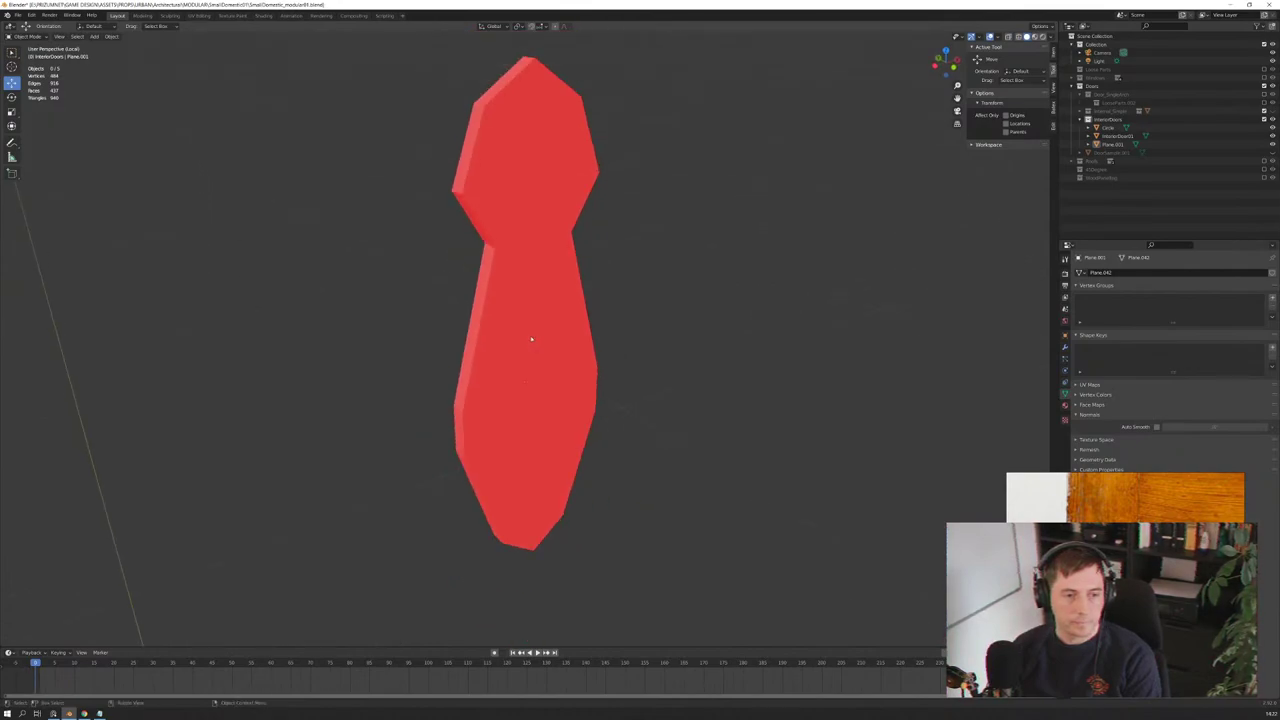
Step: Flip the keyhole piece's normals so they face outward
left_click(531, 339)
key("Tab")
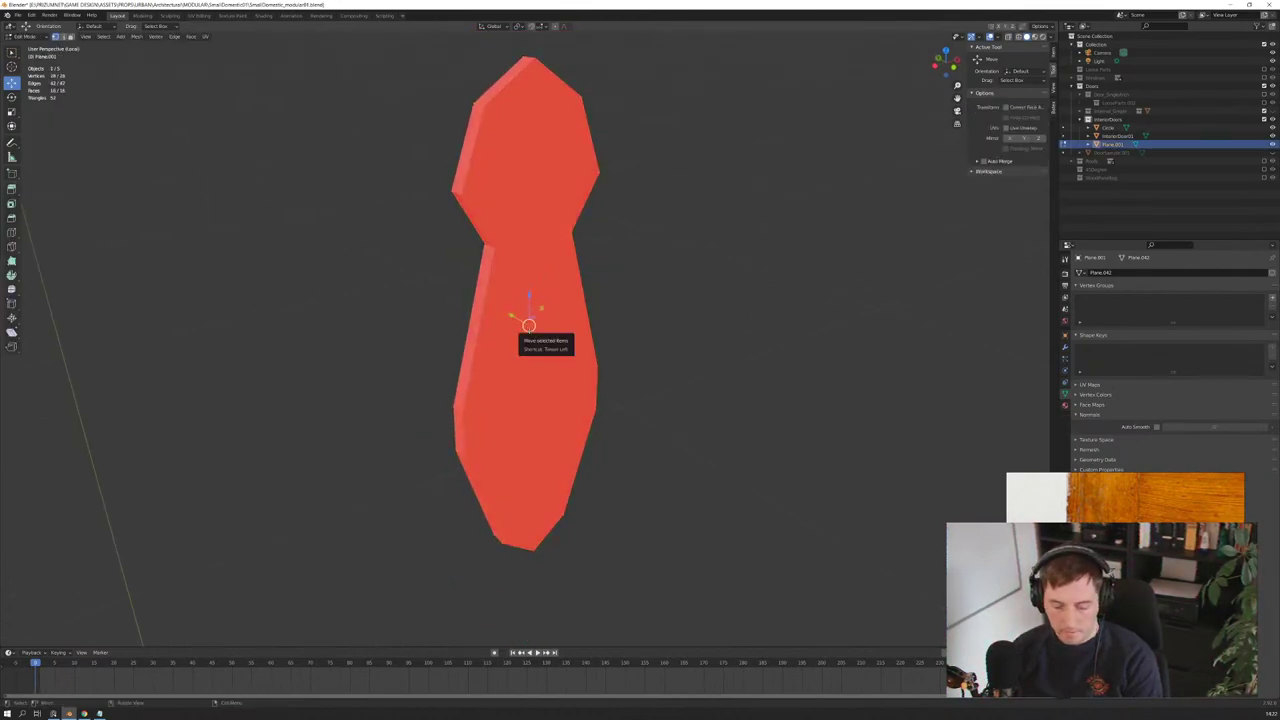
key("alt+n")
left_click(530, 332)
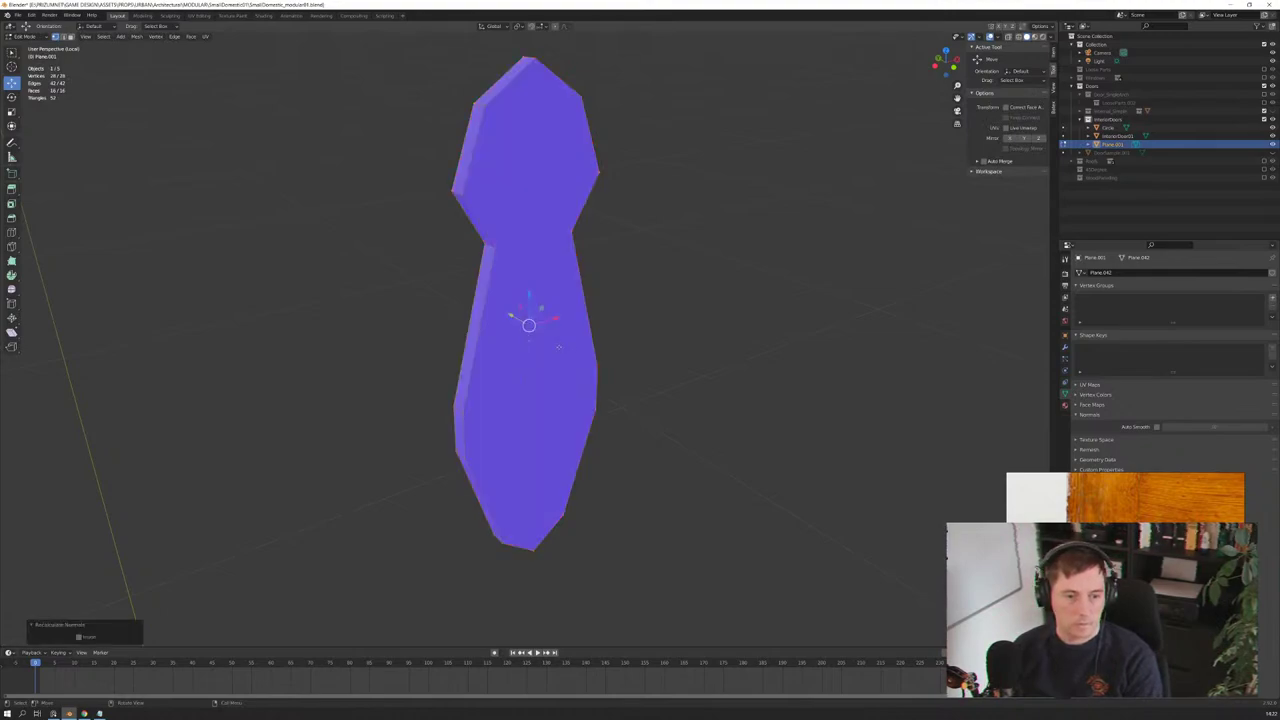
scroll(530, 332, "down", 2)
middle_click_drag(559, 346, 620, 323)
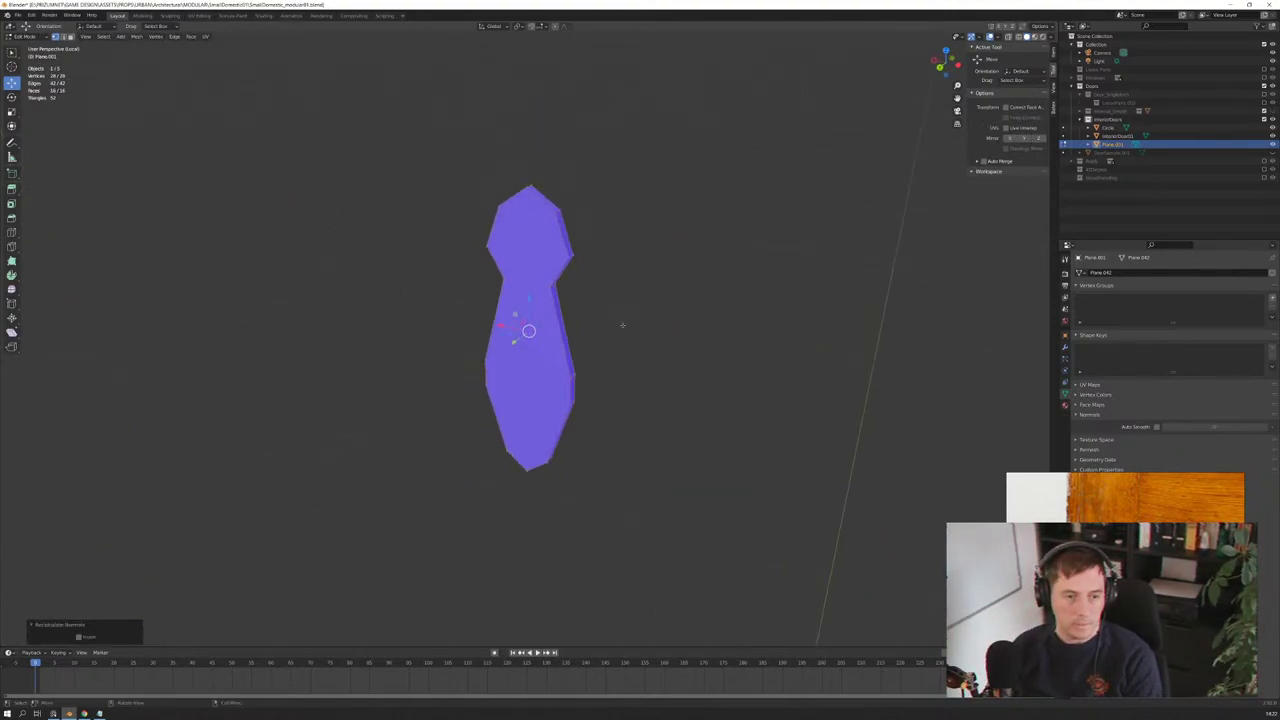
Step: Delete the unwanted front face in face select mode, then return to a front view of the door
left_click(535, 300)
key("3")
key("a")
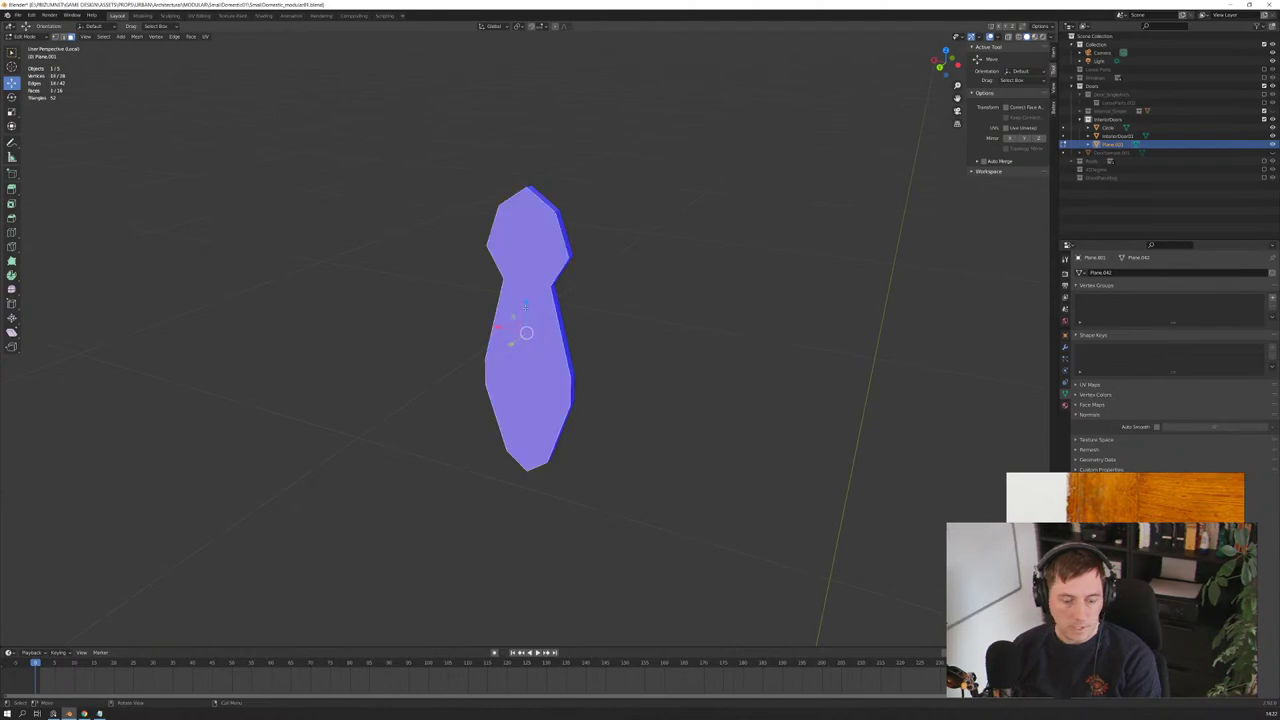
key("x")
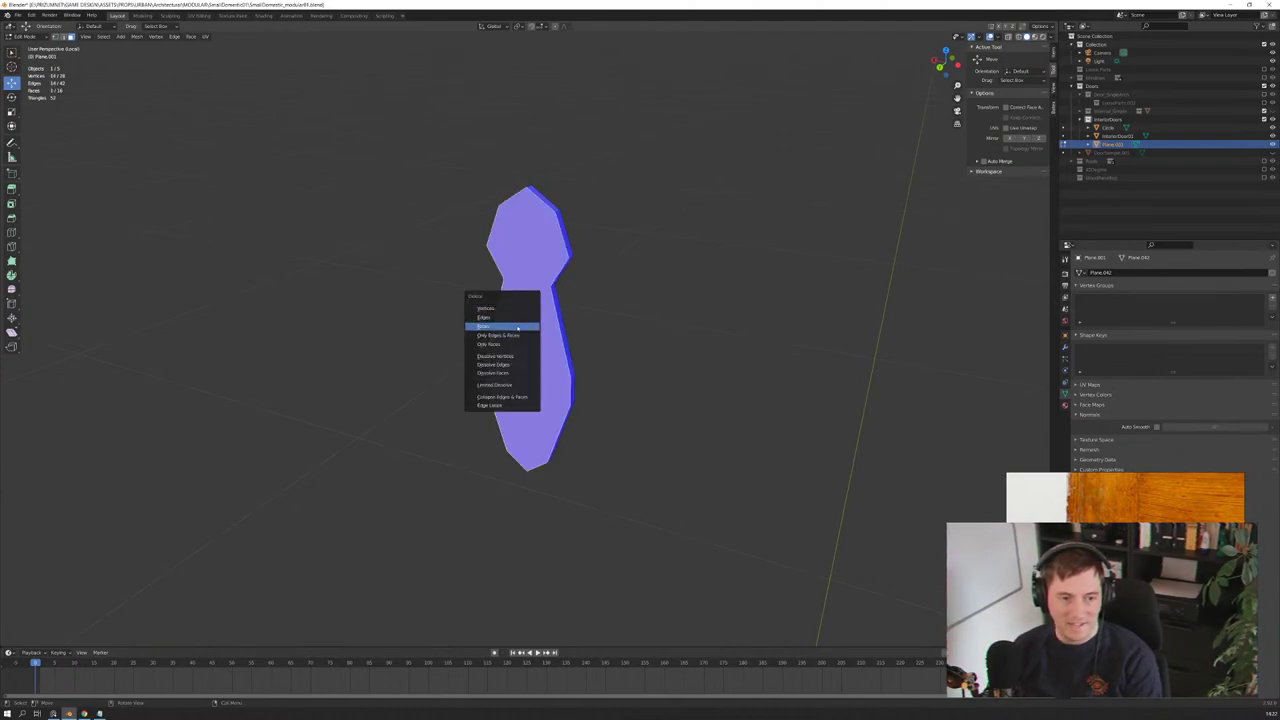
left_click(500, 326)
scroll(496, 330, "down", 3)
scroll(500, 329, "up", 3)
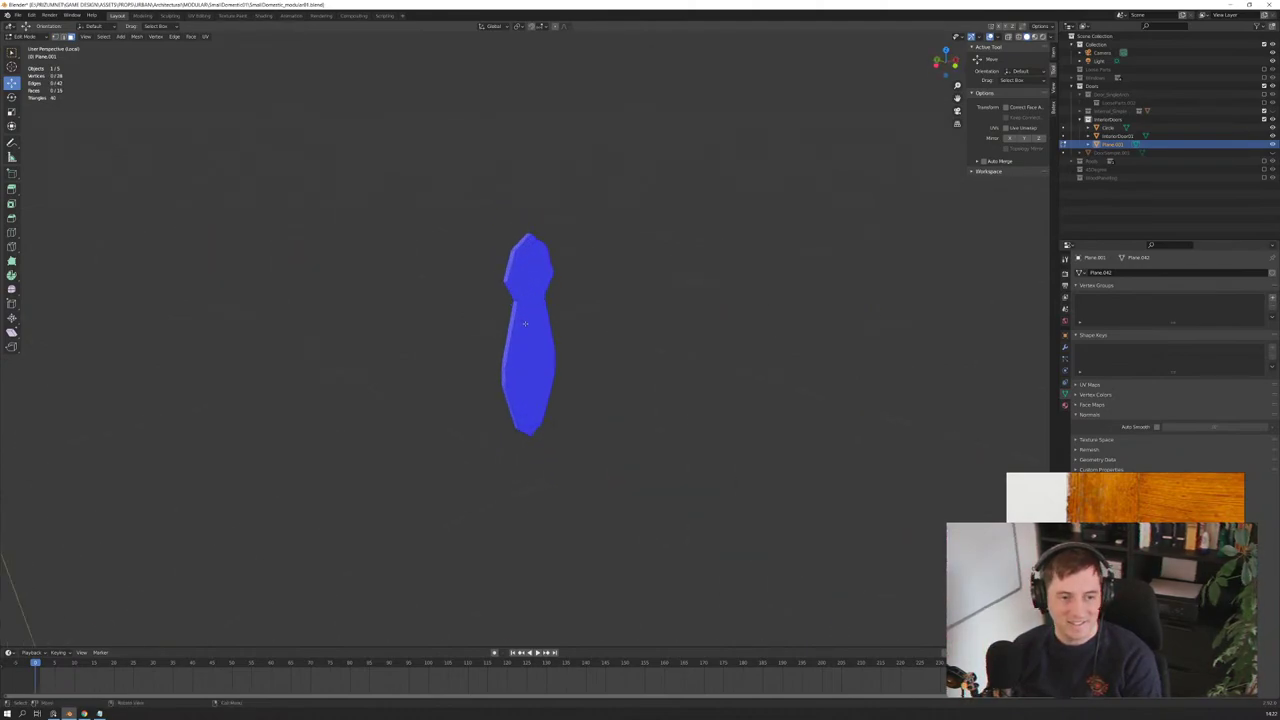
scroll(530, 326, "up", 3)
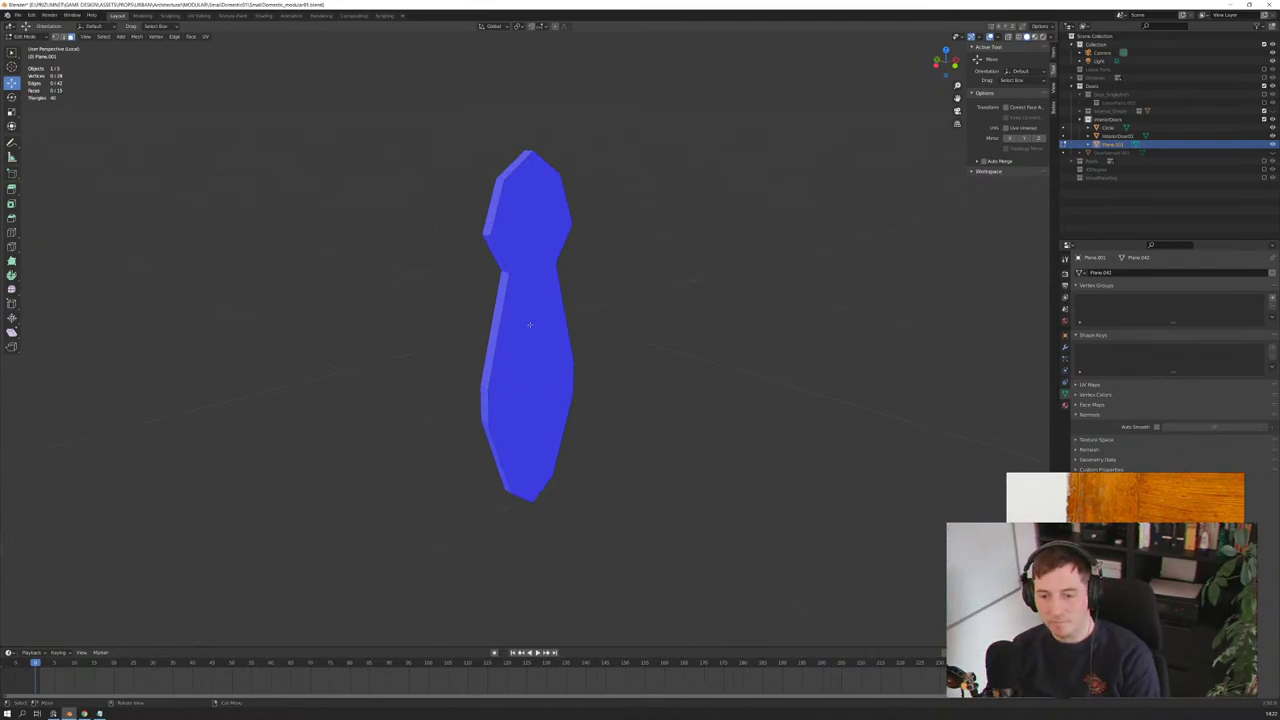
scroll(530, 324, "down", 2)
scroll(584, 323, "down", 2)
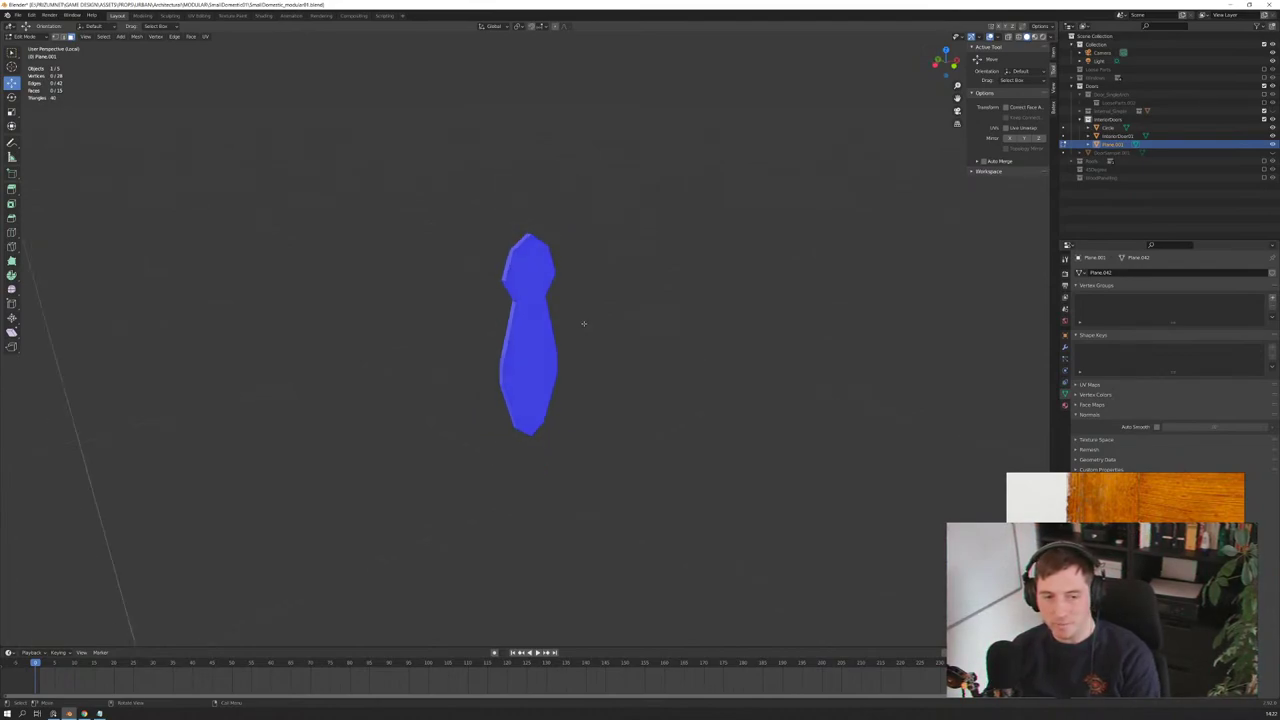
middle_click_drag(584, 323, 566, 329)
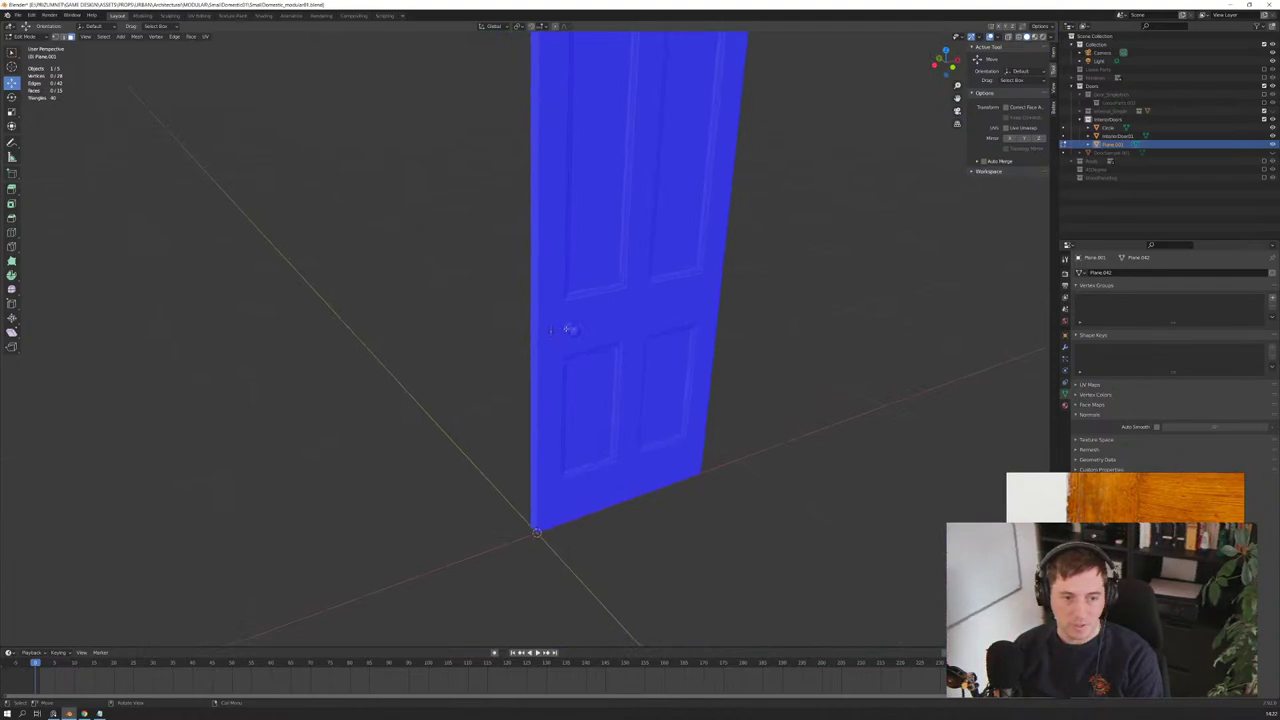
key("KP_1")
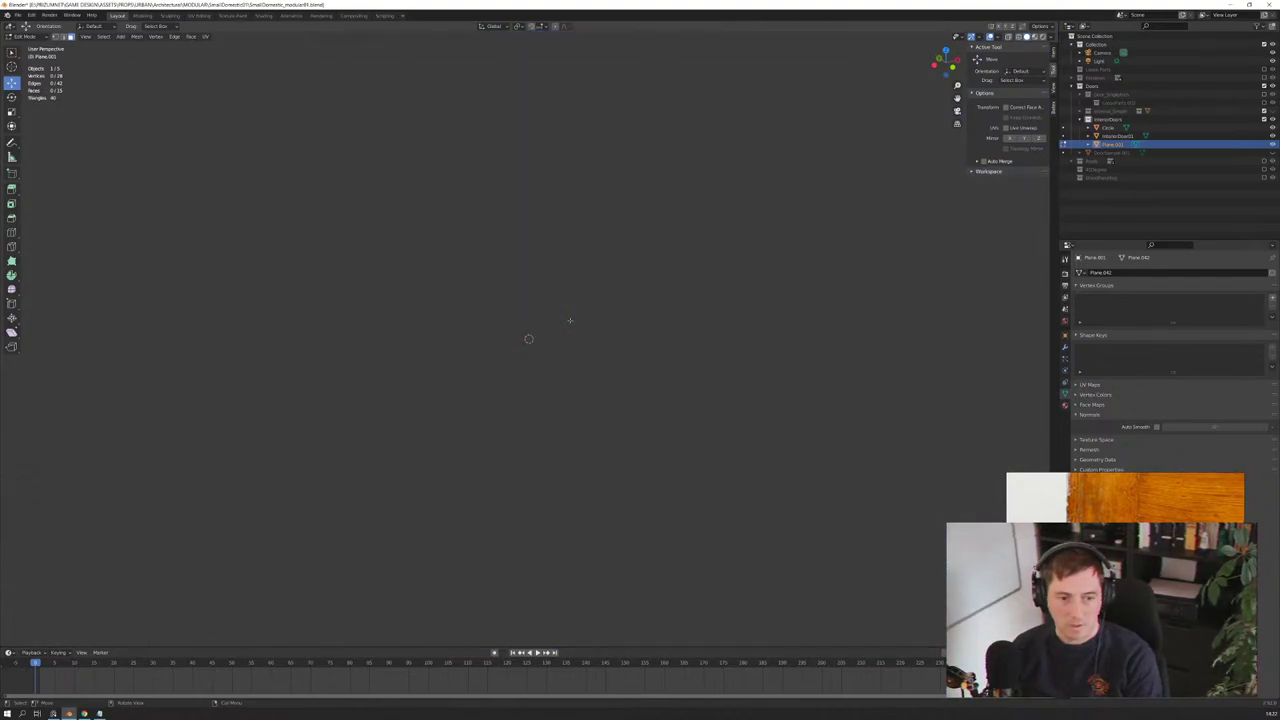
middle_click_drag(510, 332, 660, 257)
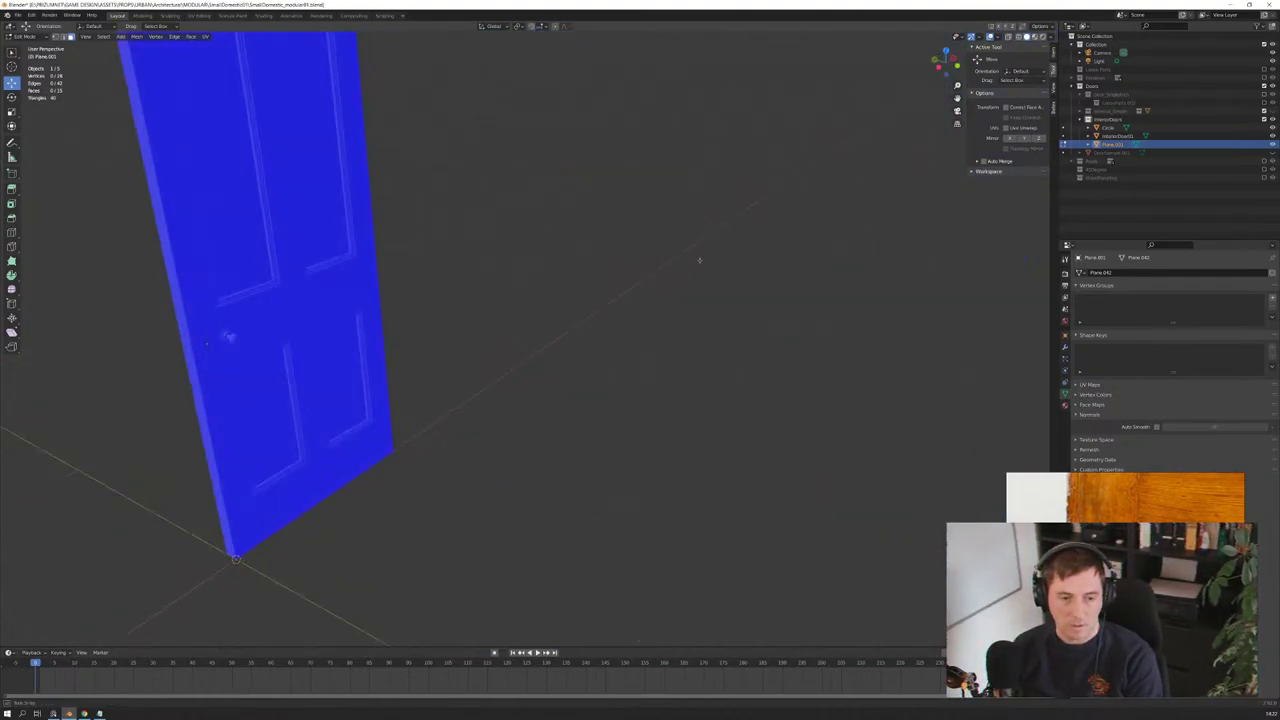
key("KP_3")
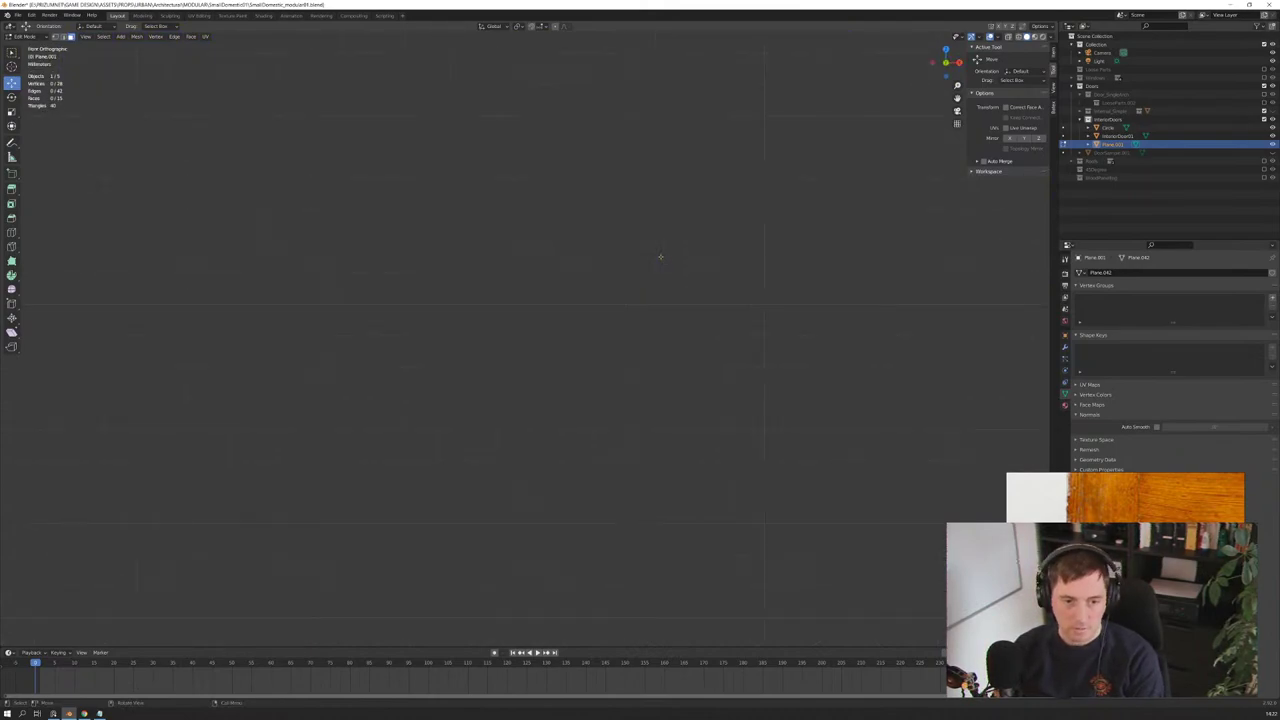
scroll(686, 262, "down", 2)
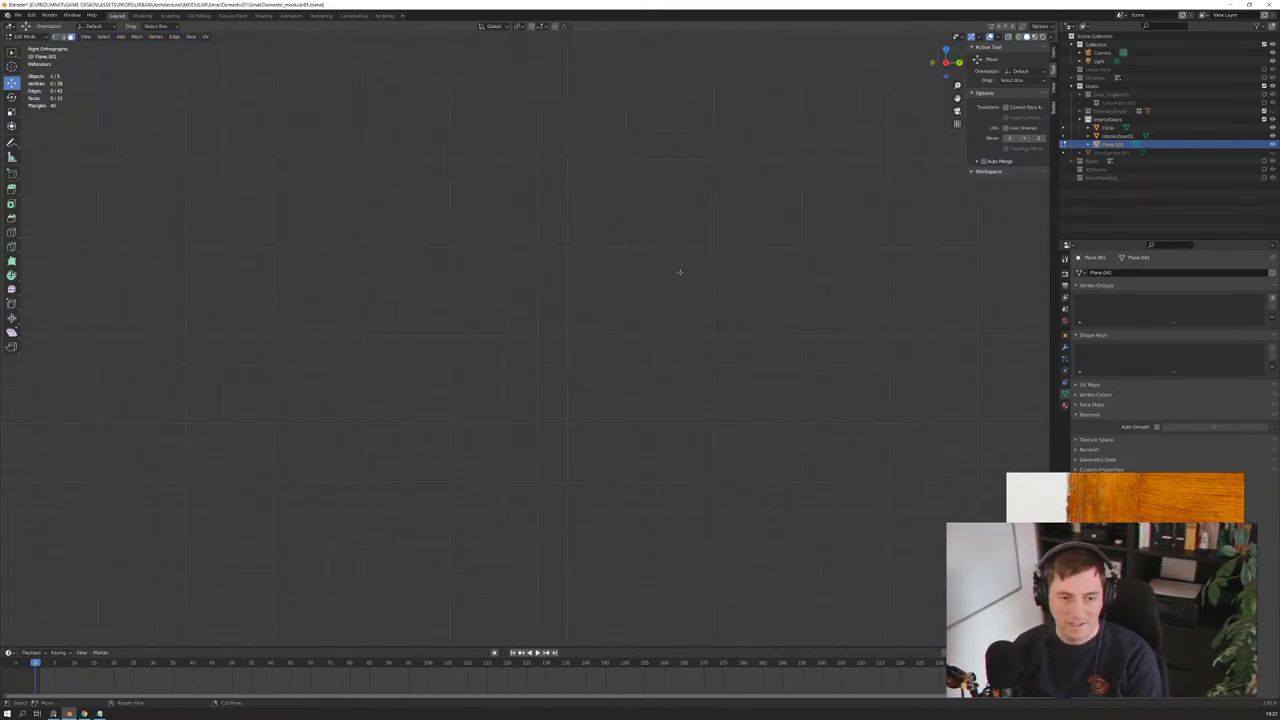
scroll(658, 287, "down", 2)
scroll(723, 409, "up", 3)
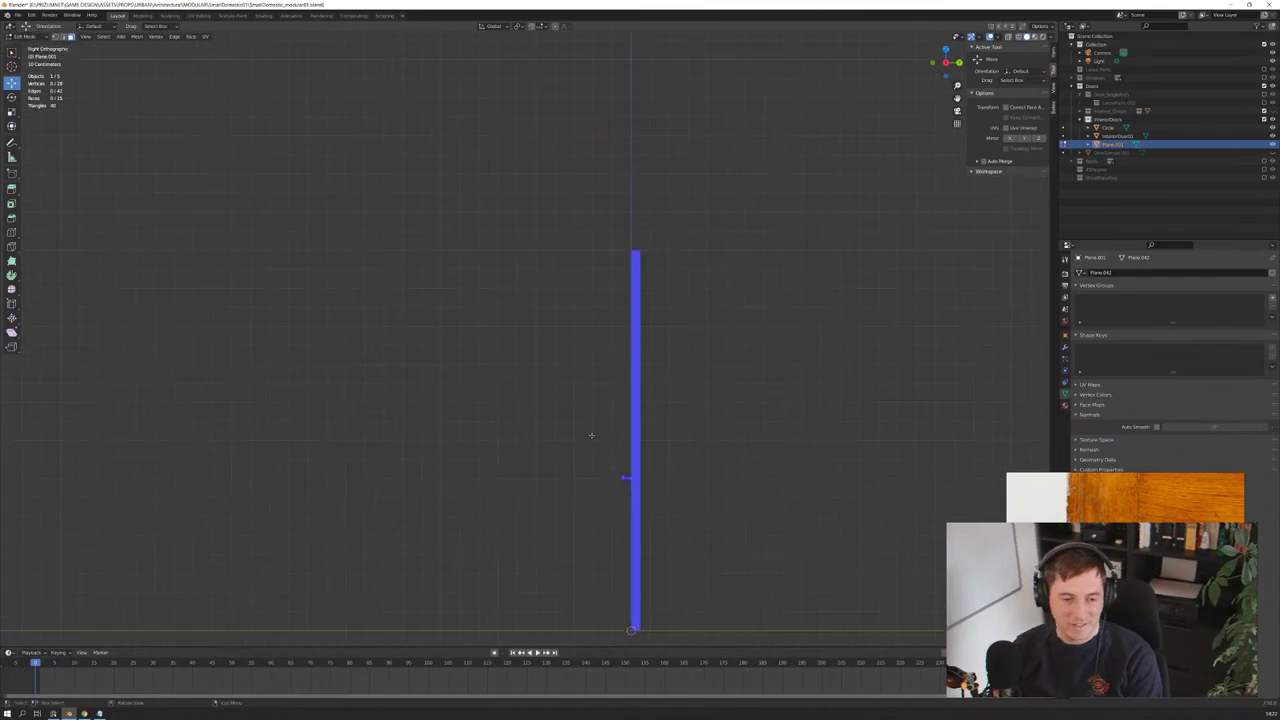
mouse_move(591, 434)
middle_mouse_down("shift")
mouse_move(652, 440)
mouse_move(614, 523)
mouse_move(692, 531)
mouse_move(766, 457)
mouse_move(820, 491)
mouse_move(672, 404)
mouse_move(748, 334)
mouse_move(766, 349)
mouse_move(529, 371)
mouse_move(555, 480)
mouse_move(567, 463)
mouse_move(619, 460)
mouse_move(735, 398)
middle_mouse_up("shift")
scroll(537, 388, "up", 3)
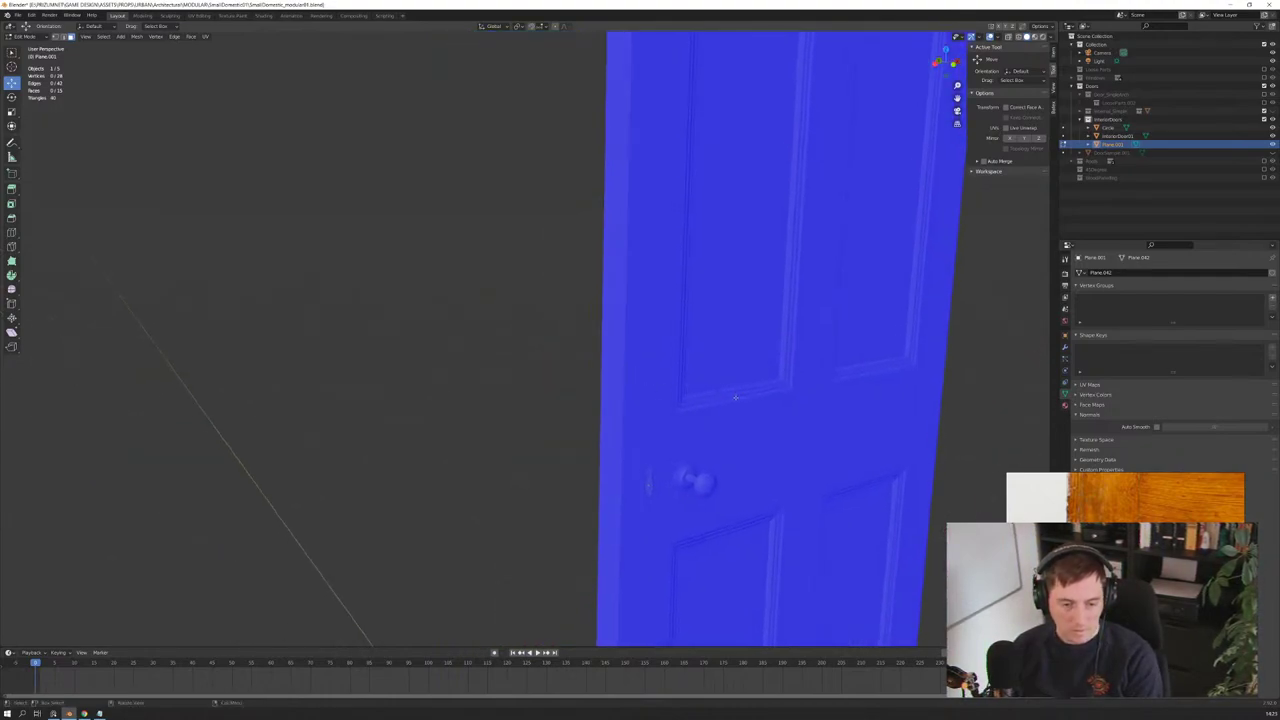
Step: Inspect the escutcheon beside the knob from right-side and front orthographic views
key("KP_3")
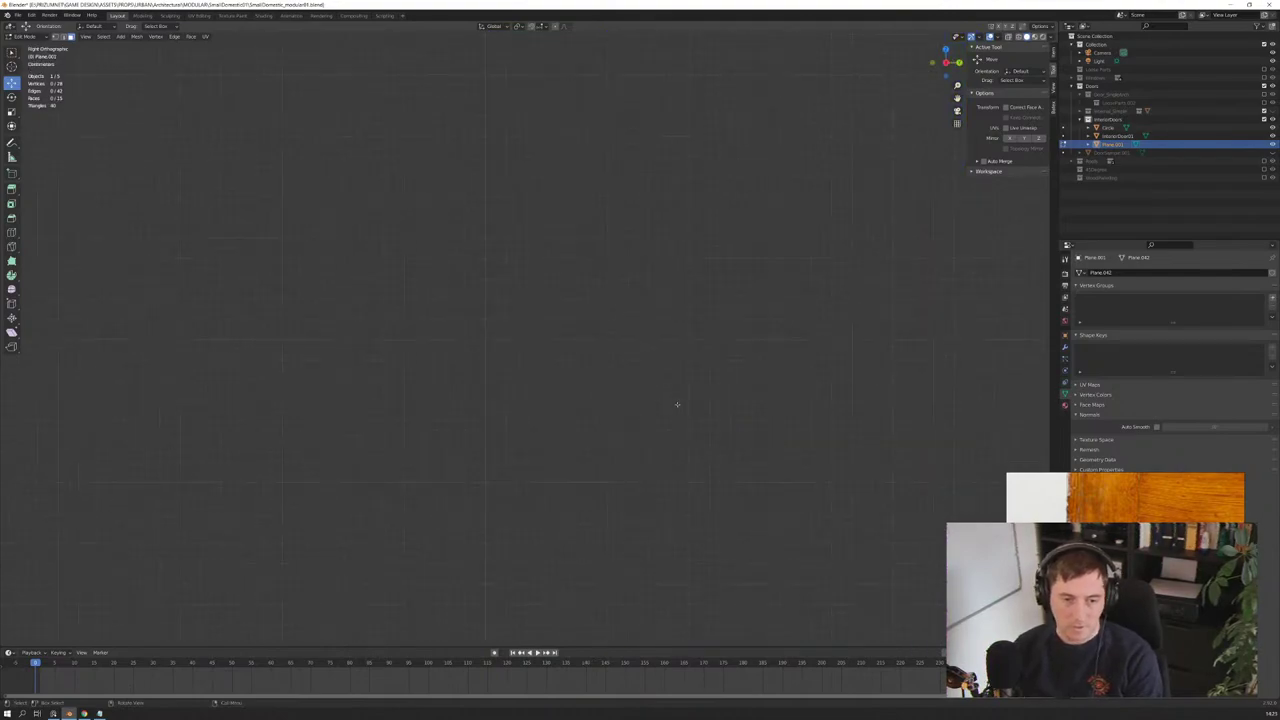
key("KP_Decimal")
key("KP_1")
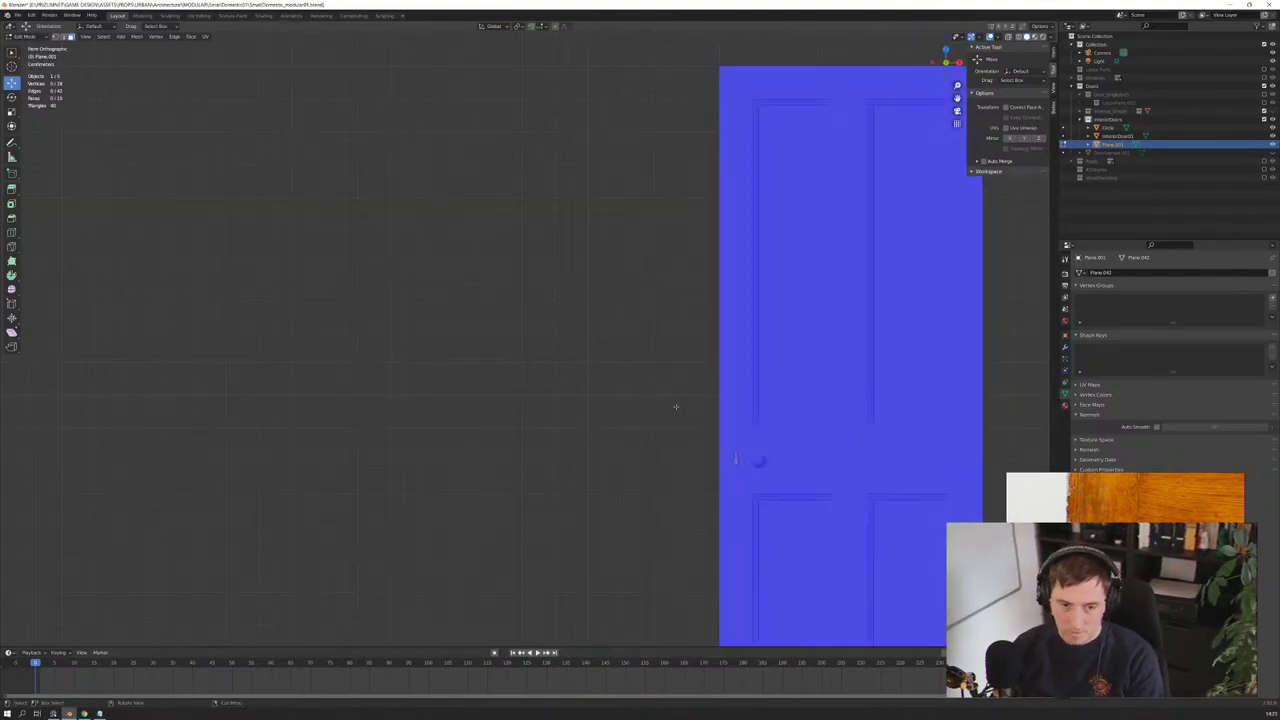
scroll(594, 324, "up", 5)
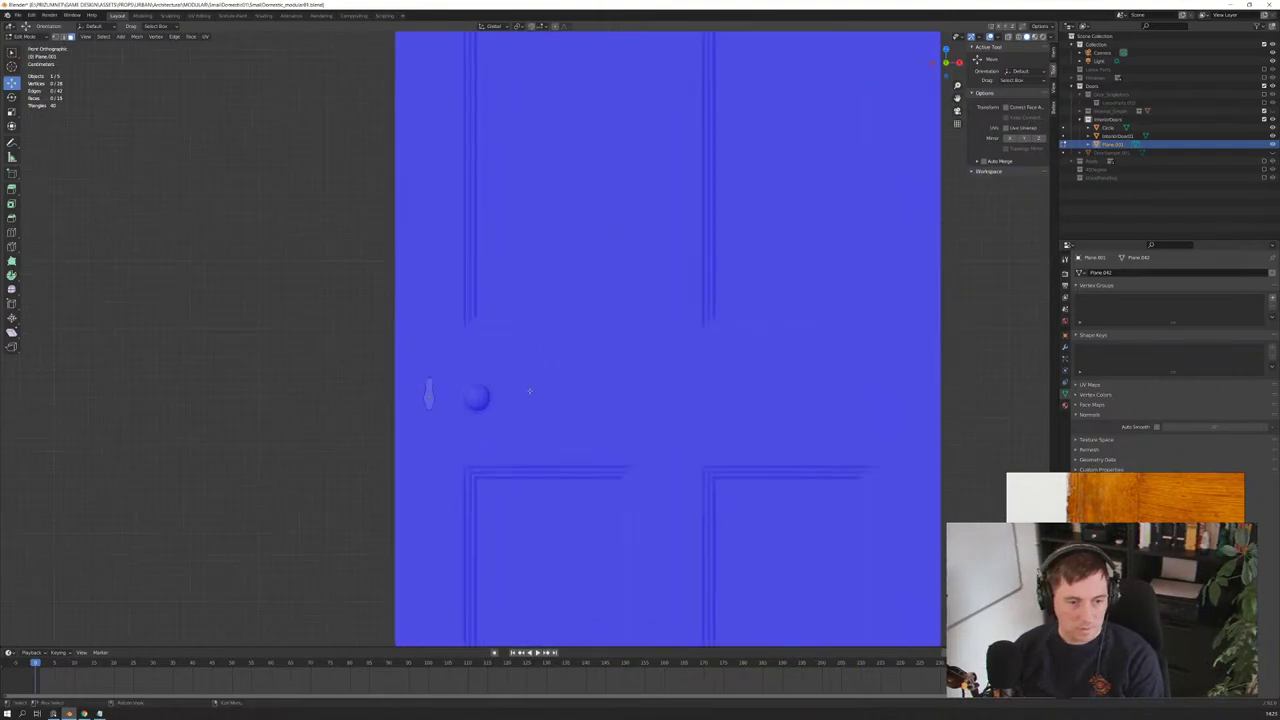
scroll(594, 324, "up", 5)
mouse_move(236, 504)
middle_mouse_down("shift")
mouse_move(541, 289)
mouse_move(691, 416)
mouse_move(720, 416)
middle_mouse_up("shift")
scroll(541, 289, "down", 6)
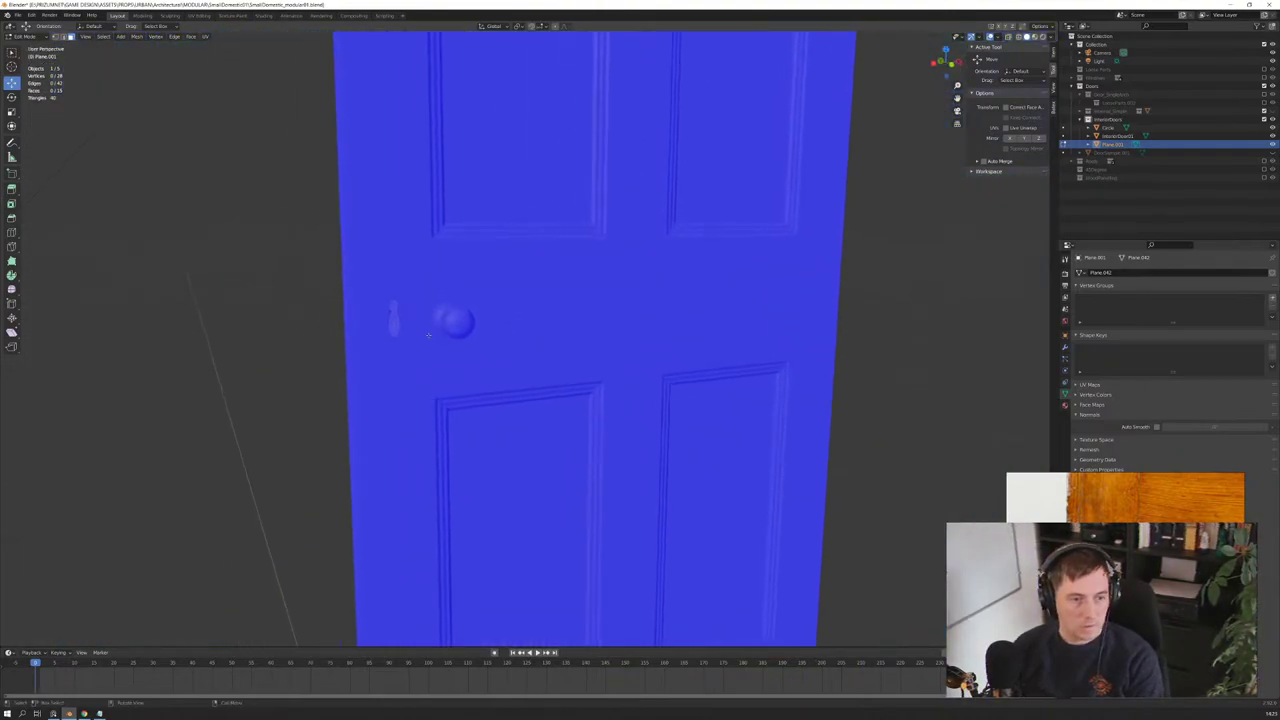
scroll(500, 350, "up", 2)
Step: Orbit to an angled perspective to inspect the escutcheon on the door
middle_click_drag(382, 316, 456, 364)
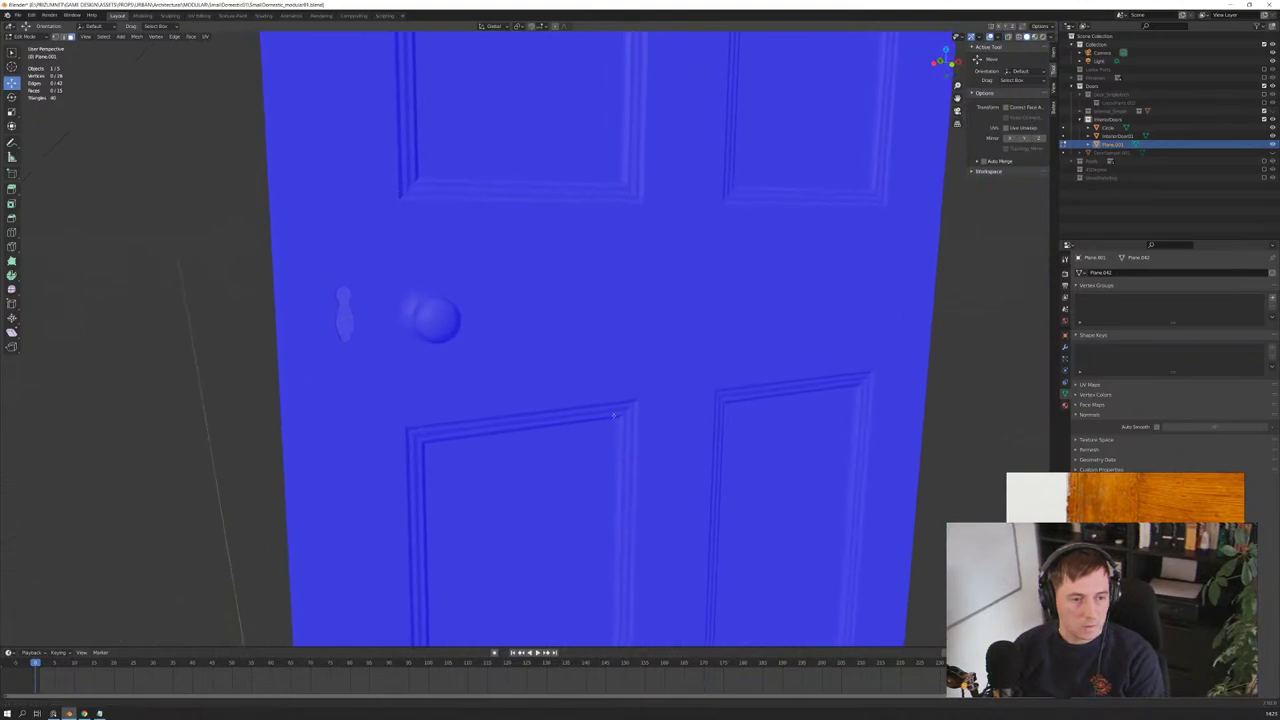
scroll(460, 364, "down", 2)
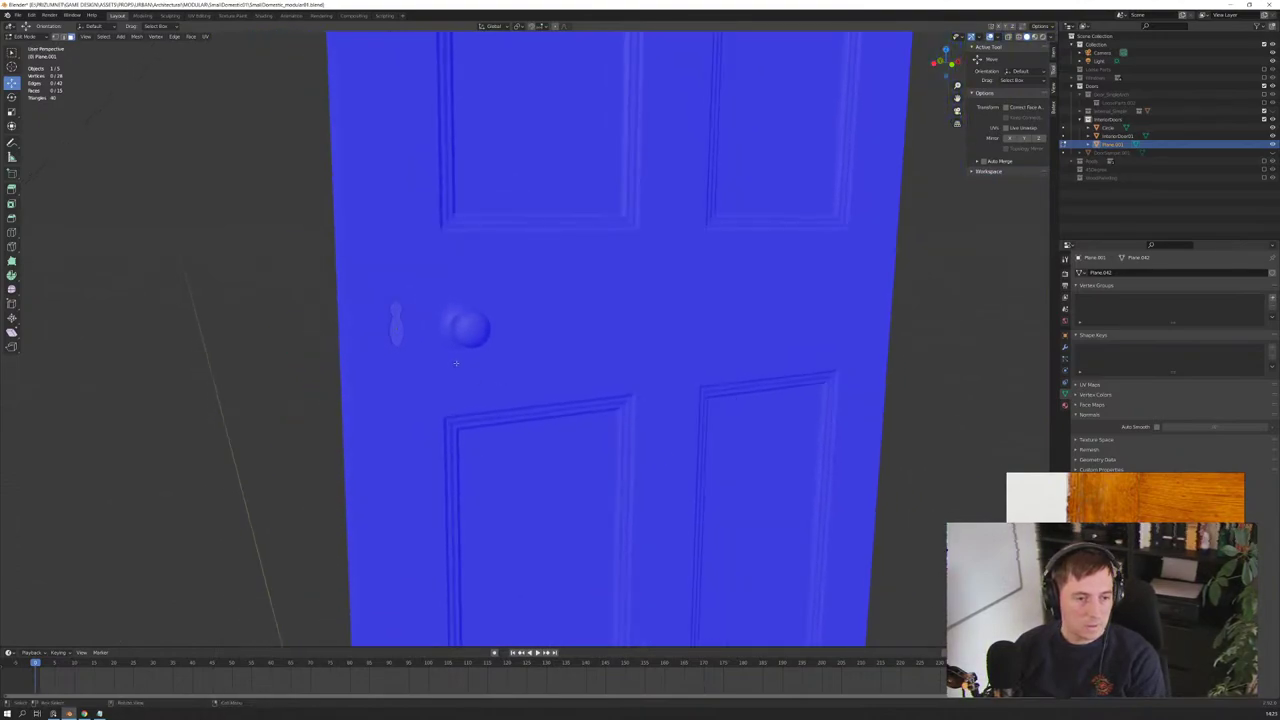
scroll(475, 364, "down", 1)
scroll(490, 363, "down", 2)
scroll(505, 363, "down", 1)
middle_click_drag(509, 362, 570, 390)
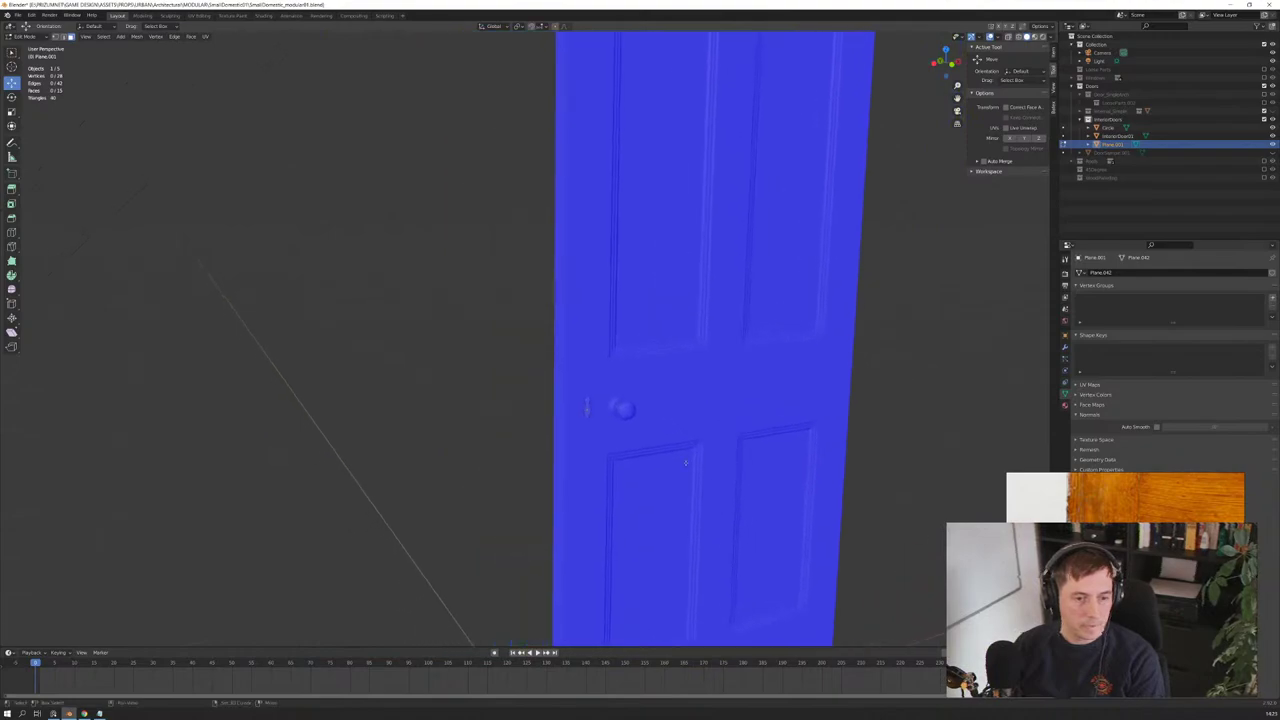
scroll(600, 410, "up", 2)
middle_click_drag(665, 434, 634, 411)
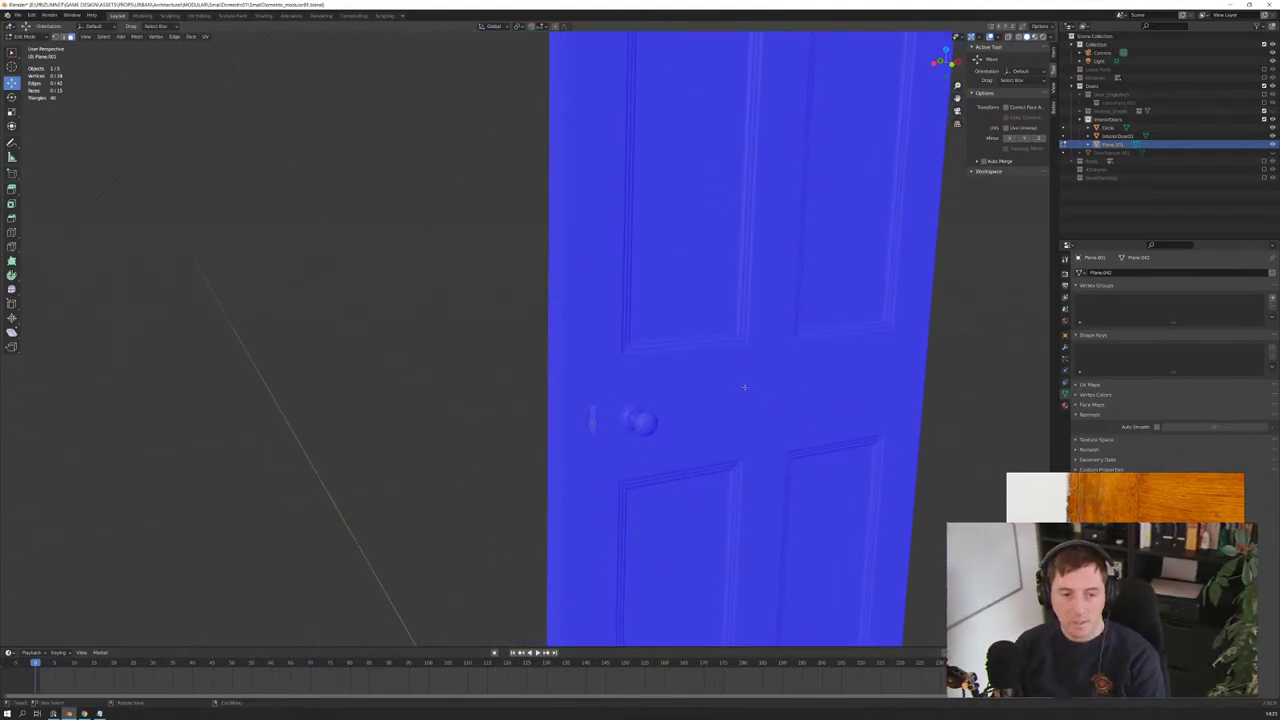
mouse_move(688, 386)
middle_mouse_down()
mouse_move(592, 455)
mouse_move(684, 200)
middle_mouse_up()
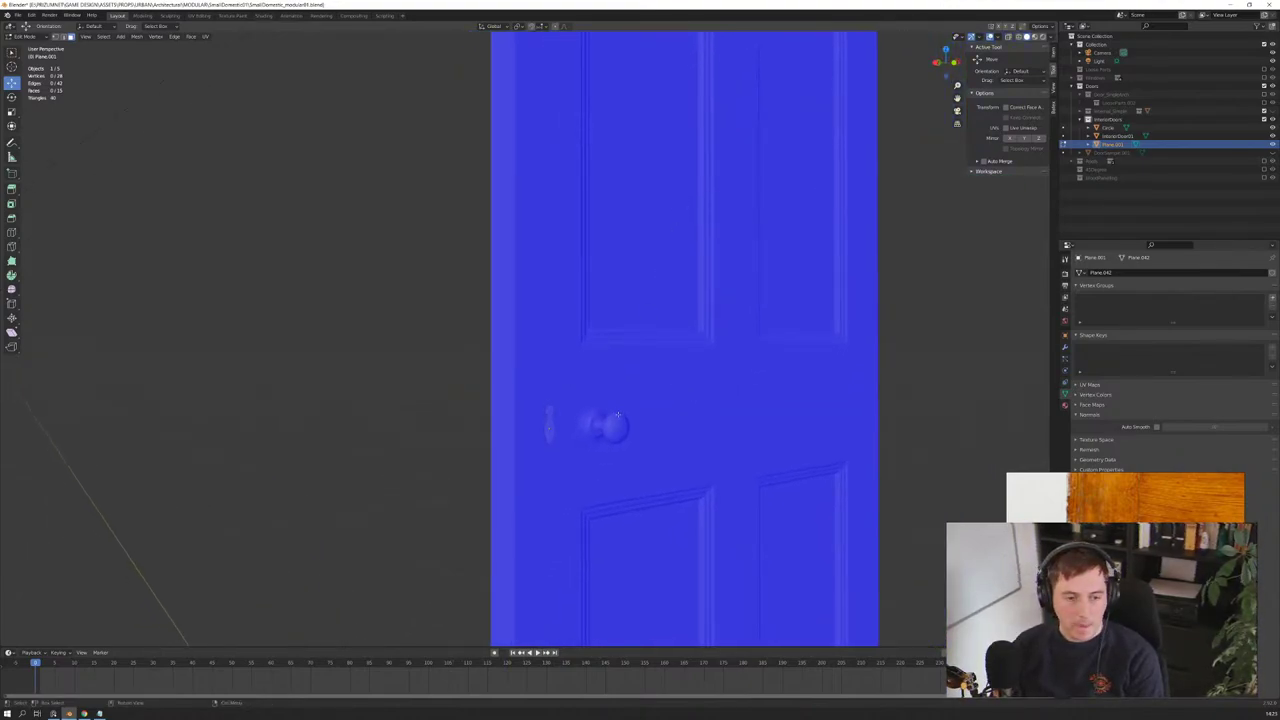
mouse_move(617, 414)
middle_mouse_down()
mouse_move(611, 523)
mouse_move(614, 457)
mouse_move(676, 226)
middle_mouse_up()
scroll(614, 457, "down", 2)
scroll(614, 457, "up", 4)
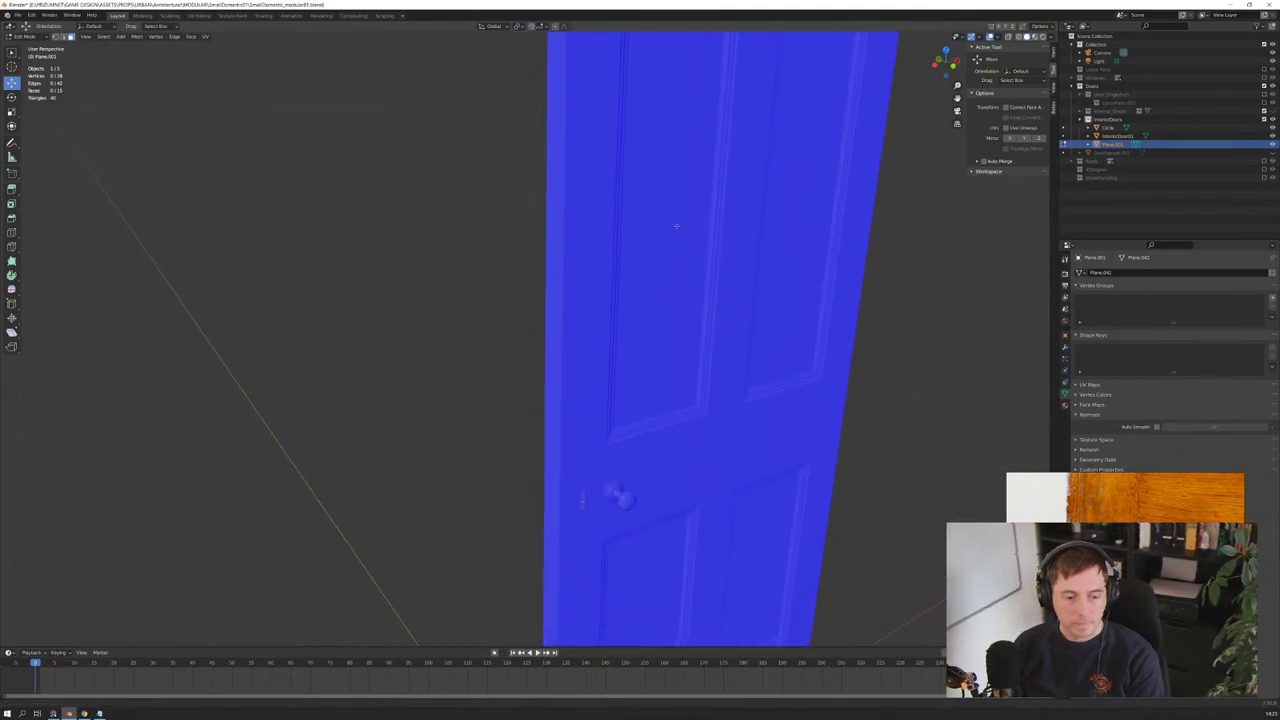
Step: Return to Object Mode and frame the door with the knob and escutcheon facing the camera
key("Tab")
scroll(480, 400, "up", 3)
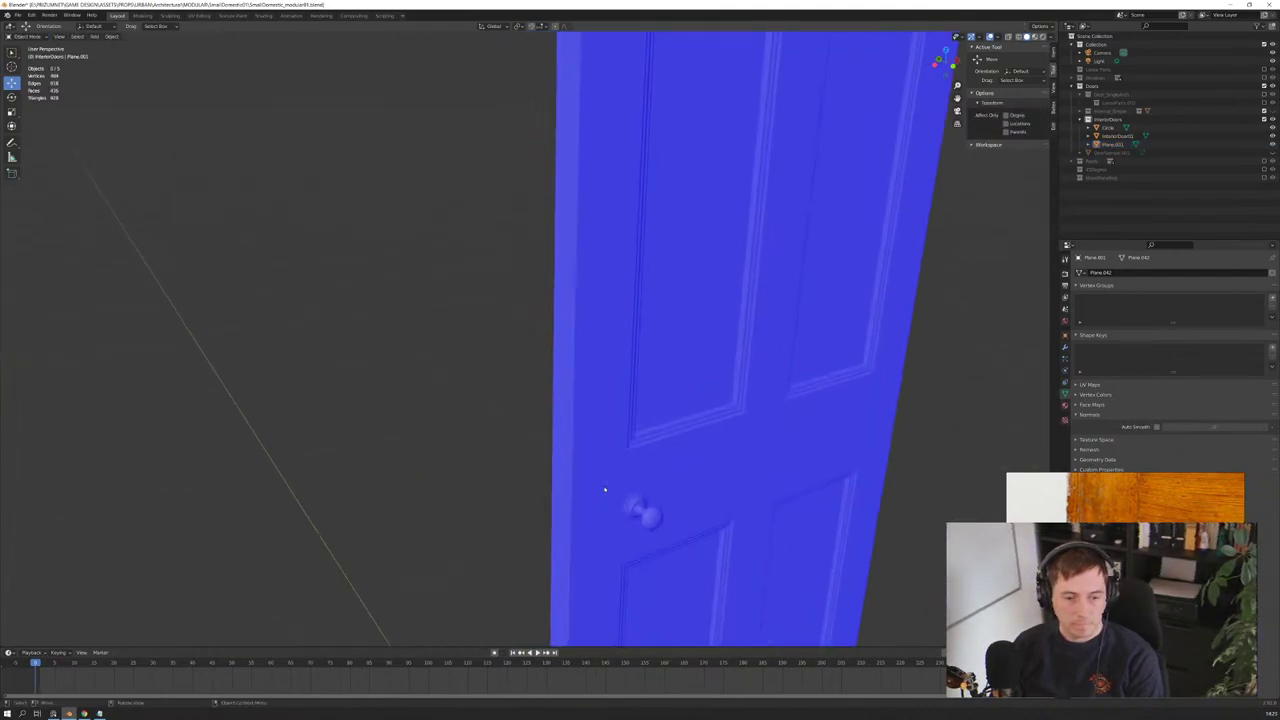
middle_click_drag(480, 400, 640, 188)
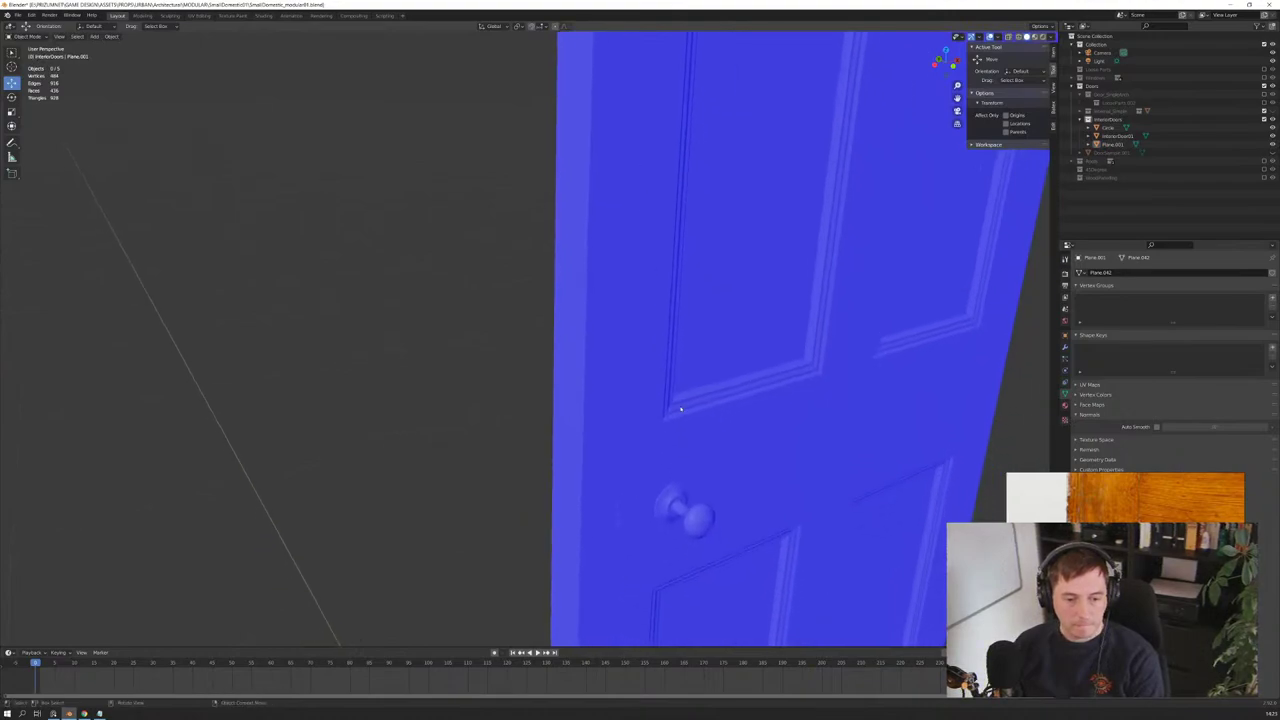
middle_click_drag(676, 406, 675, 408)
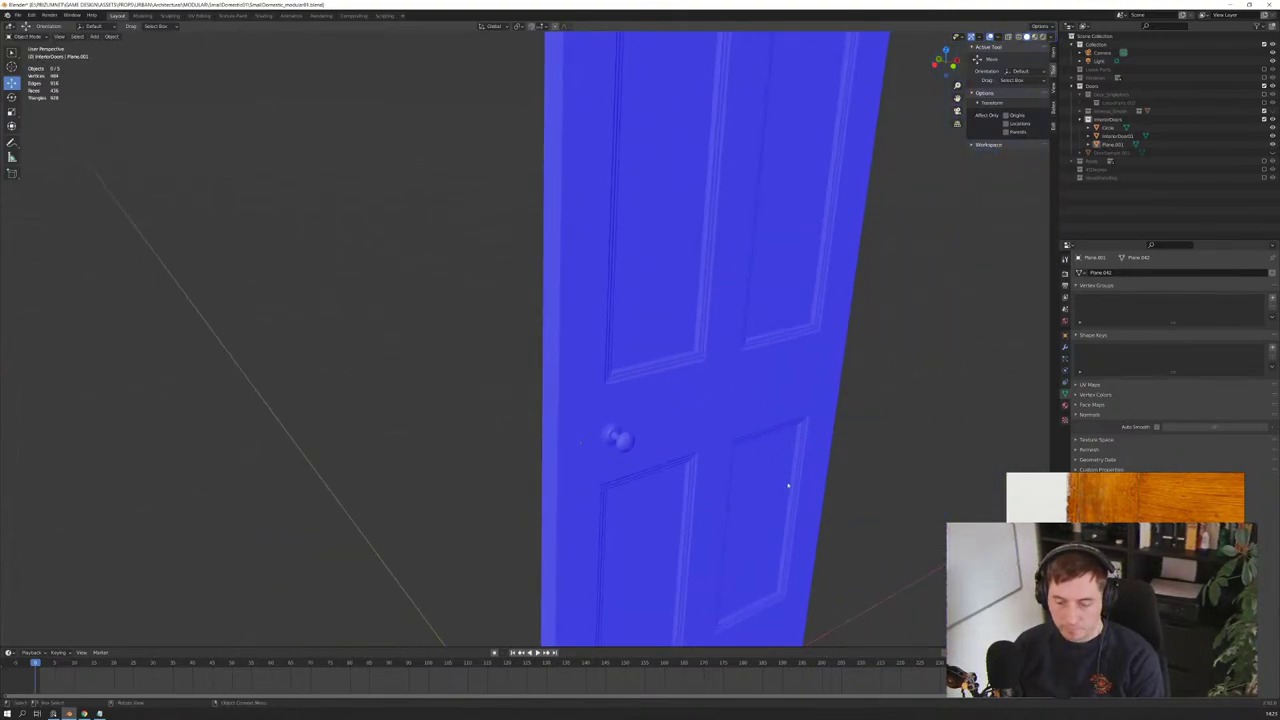